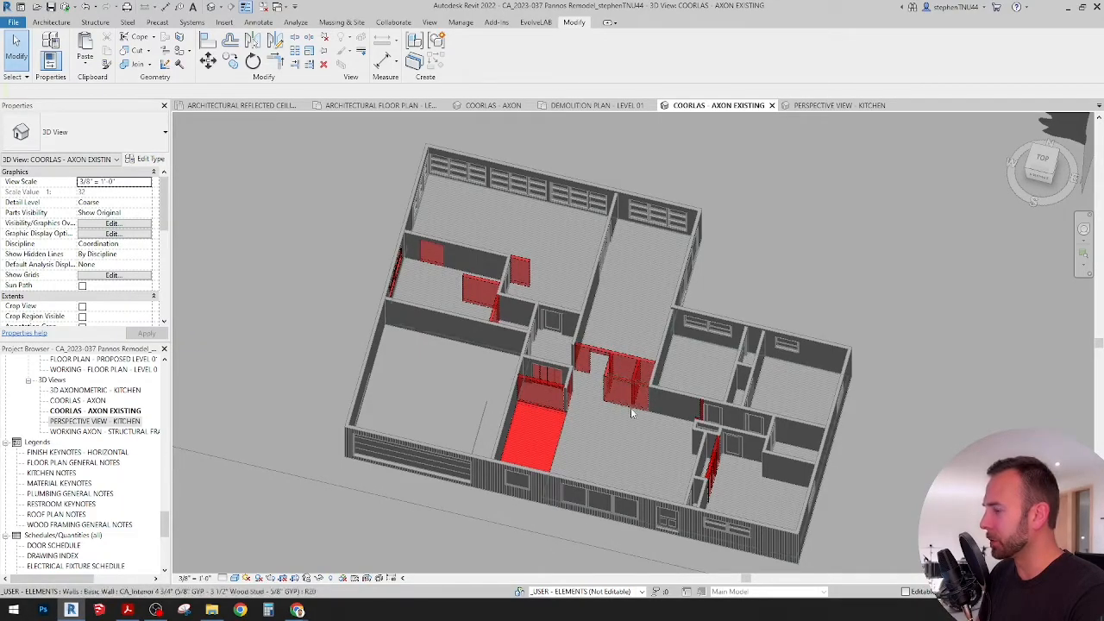
shift+middle_drag(605, 410, 532, 316)
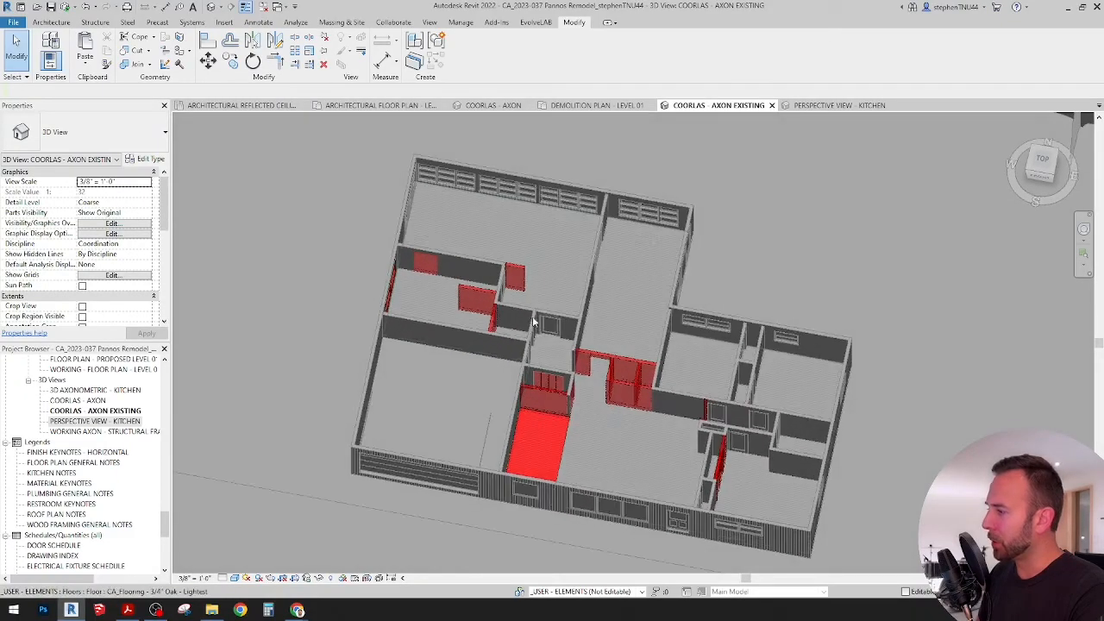
shift+middle_drag(610, 361, 517, 422)
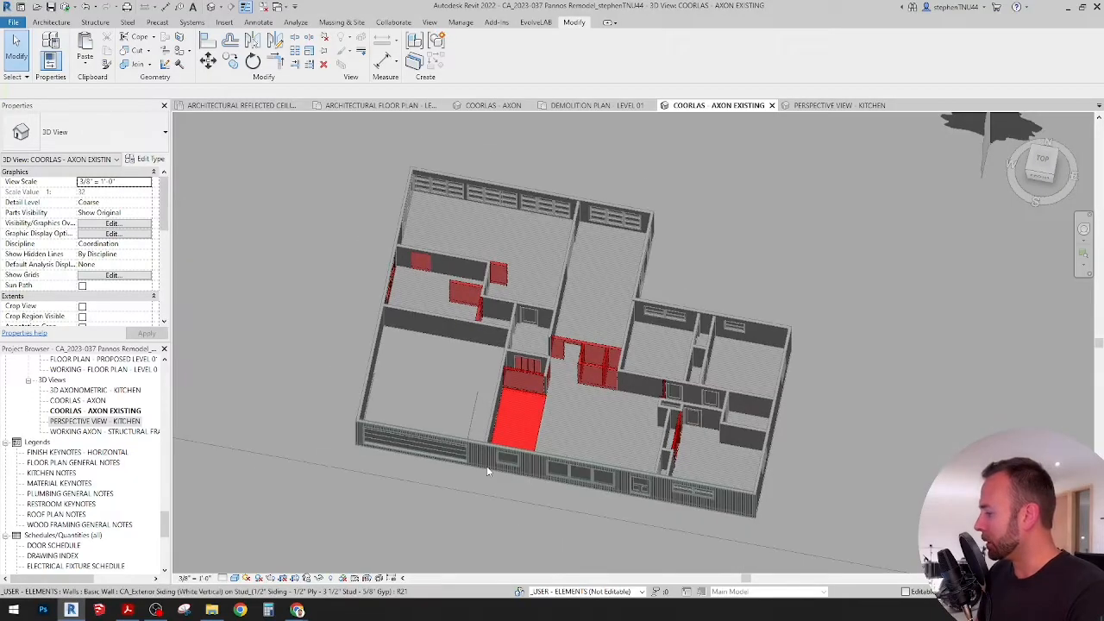
Step: Switch to magicplan in the browser and open the most recent Pannos Remodel project
mouse_move(303, 610)
click(359, 556)
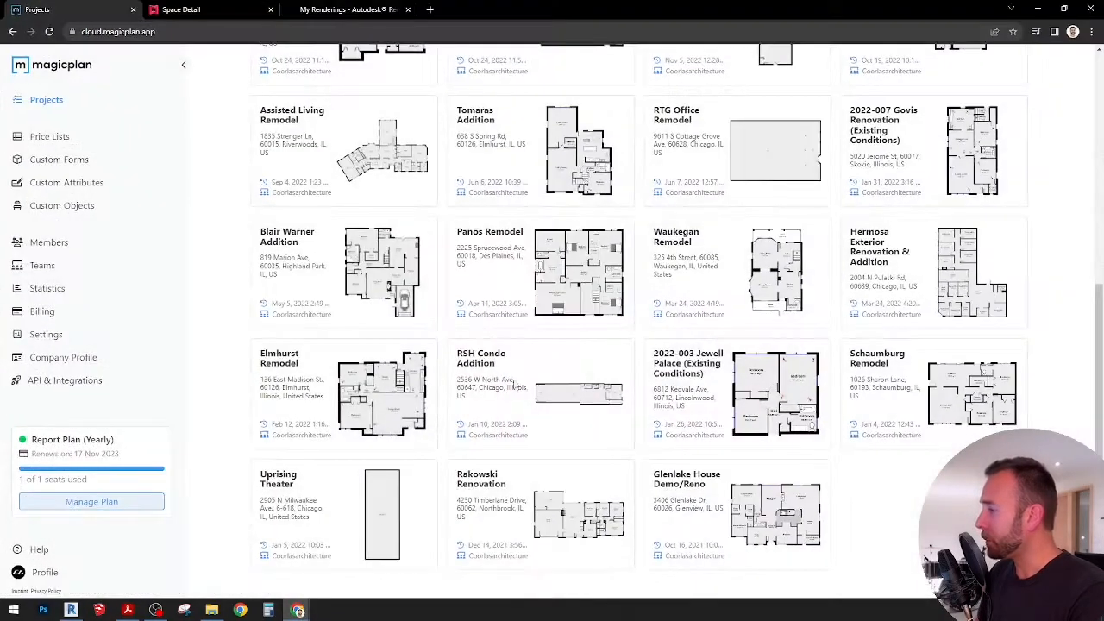
scroll(619, 405, up, 5)
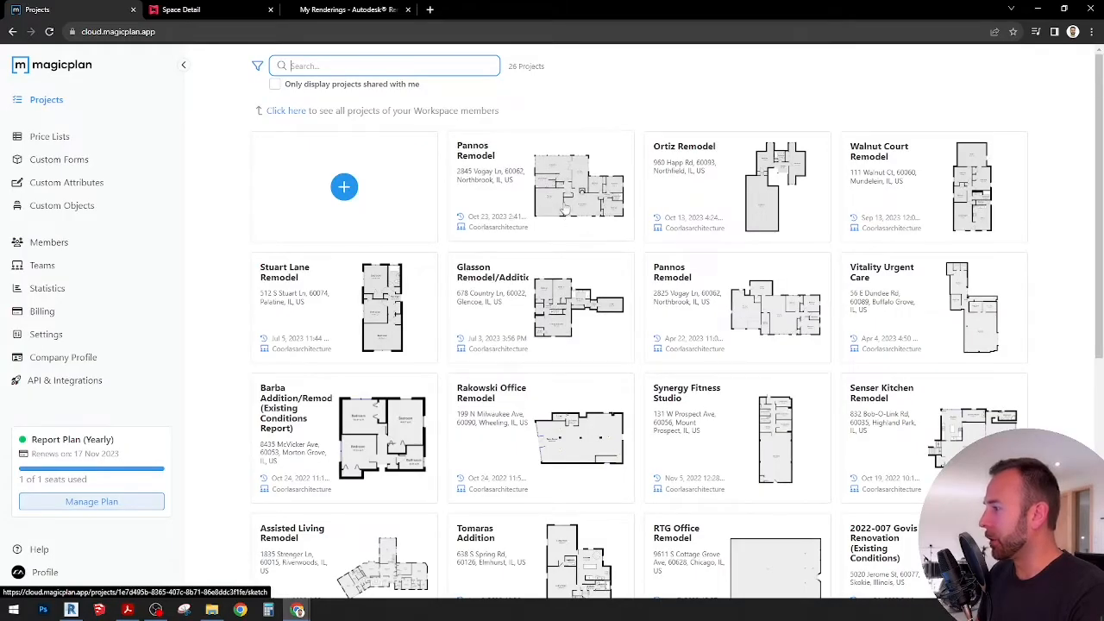
click(563, 195)
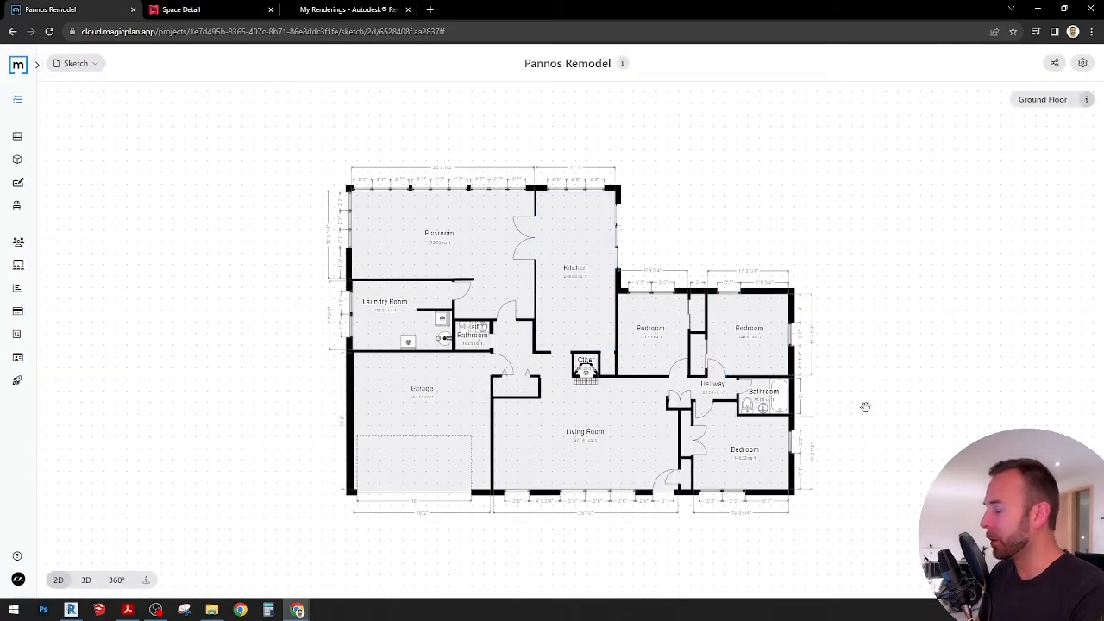
Step: Examine the kitchen's dimensions up close on the 2D ground floor plan, then view the whole floor again
drag(877, 399, 857, 385)
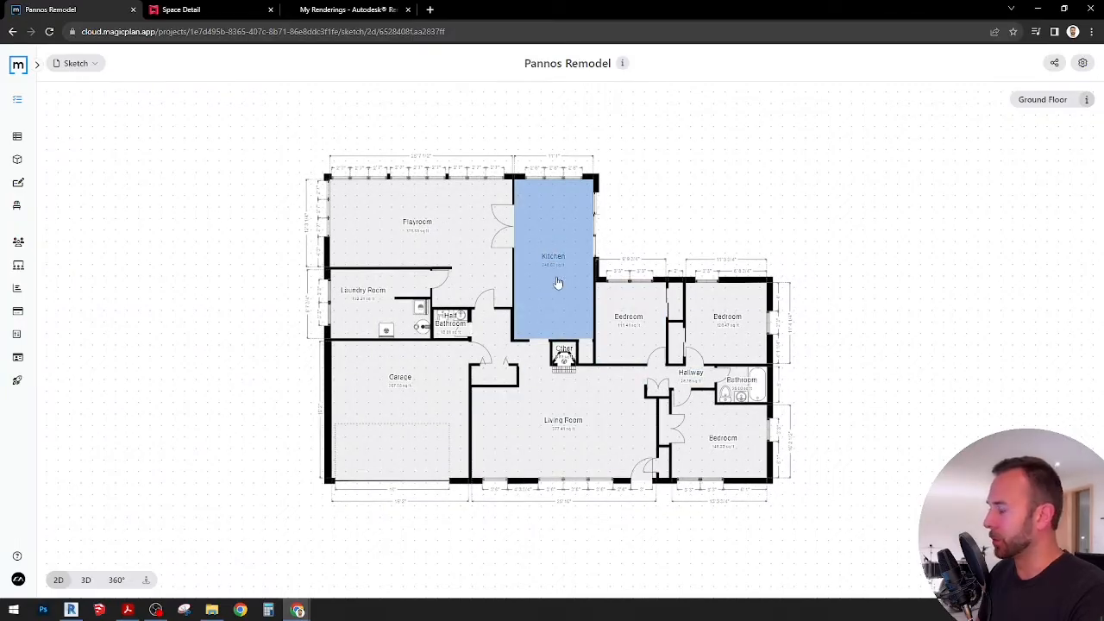
scroll(566, 190, up, 3)
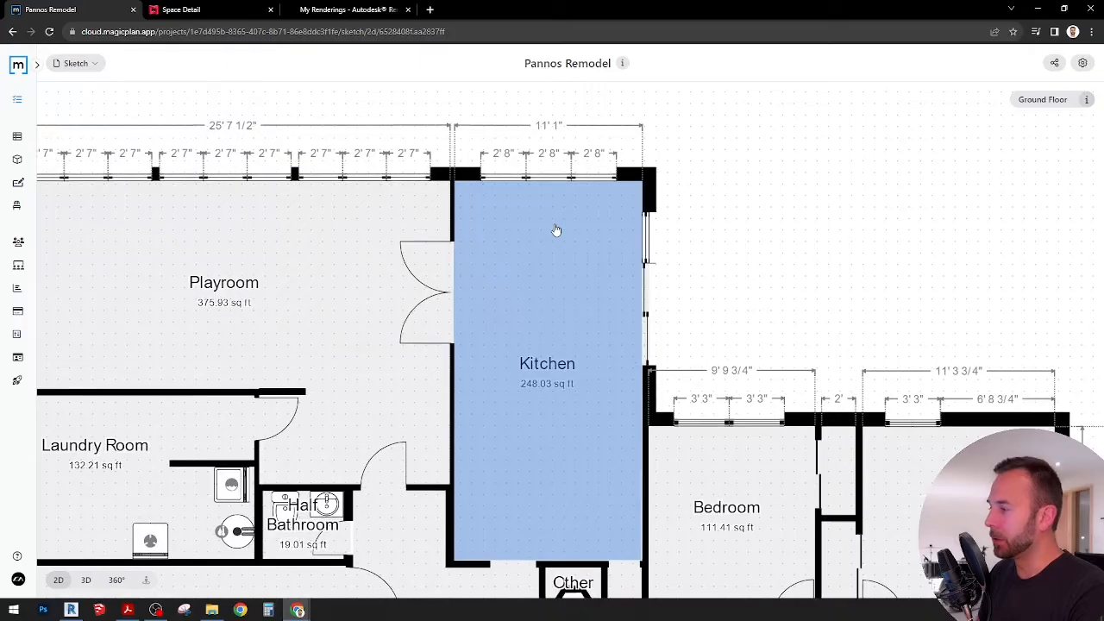
scroll(557, 232, down, 3)
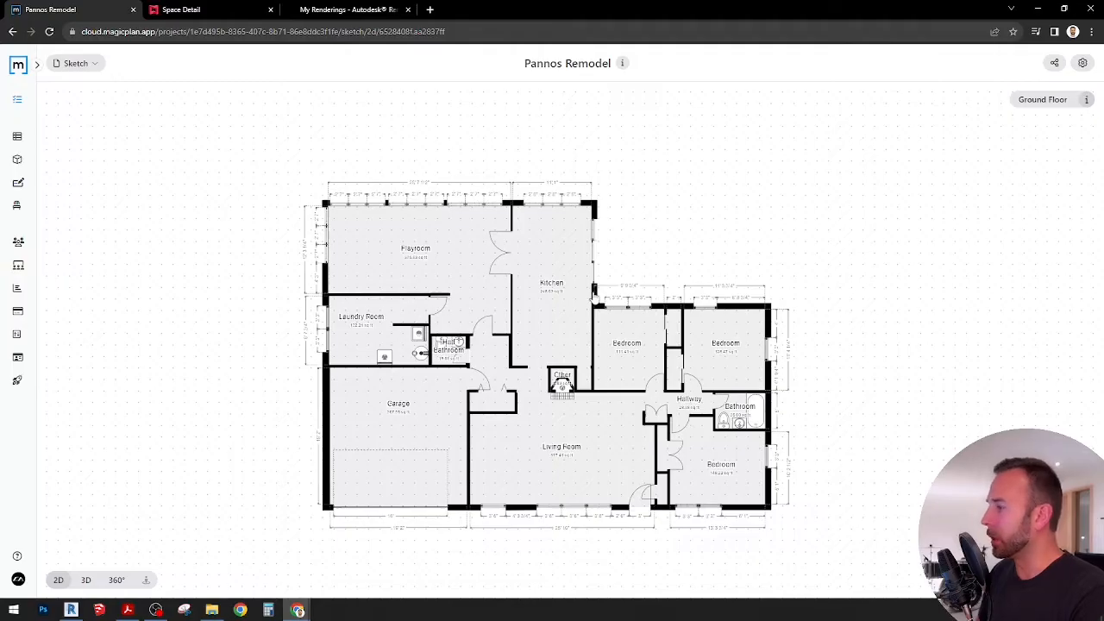
drag(712, 245, 713, 232)
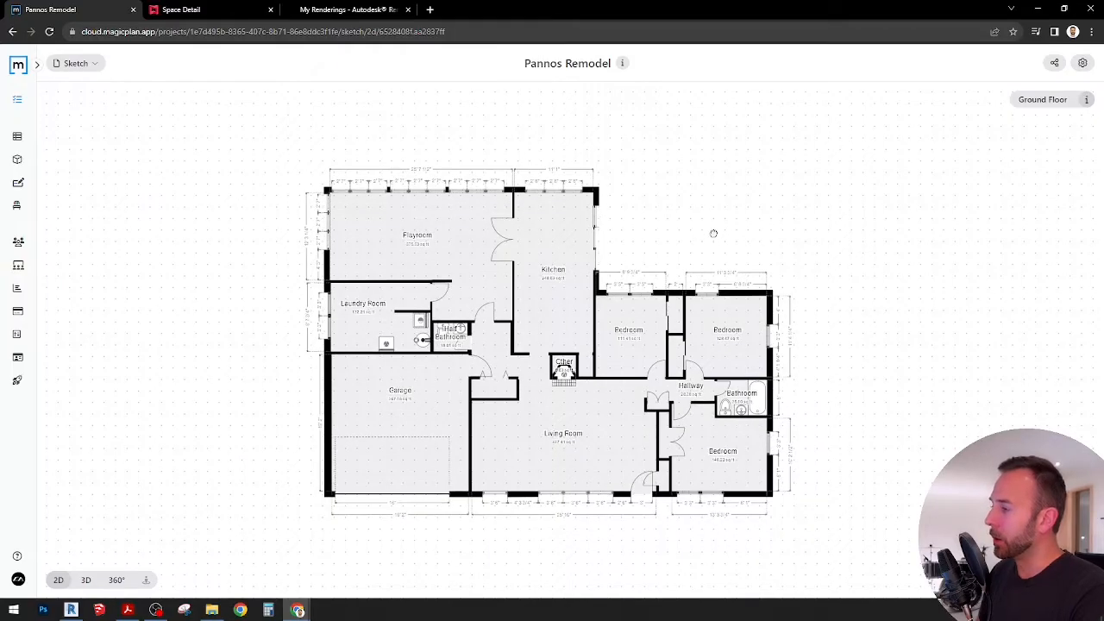
Step: Inspect the ground floor in 3D, then return to the 2D plan
click(86, 580)
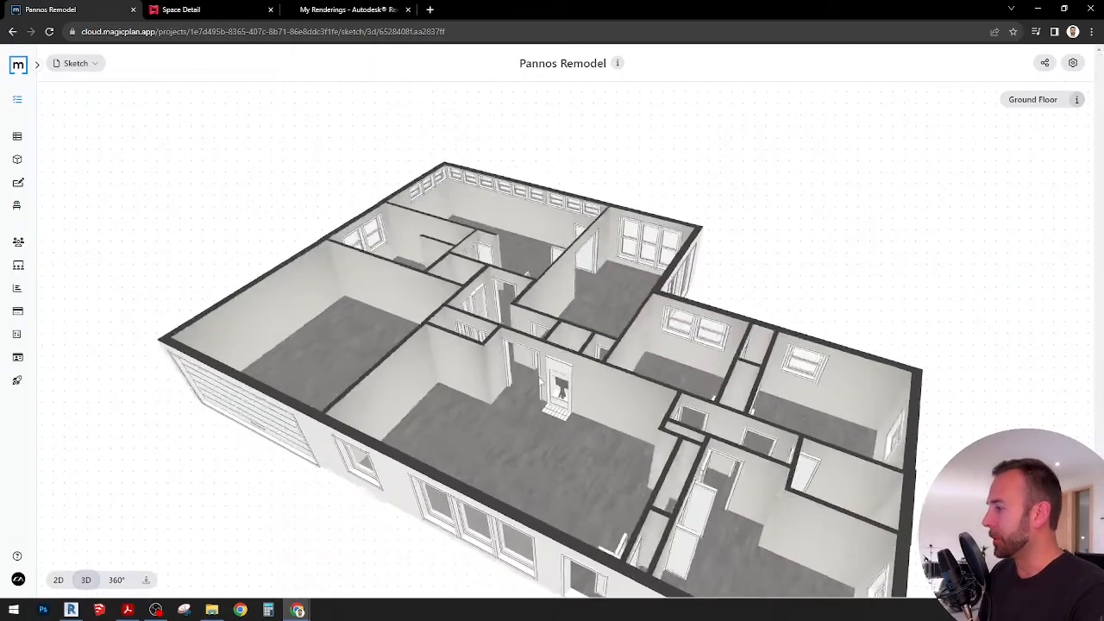
drag(542, 381, 243, 480)
click(58, 580)
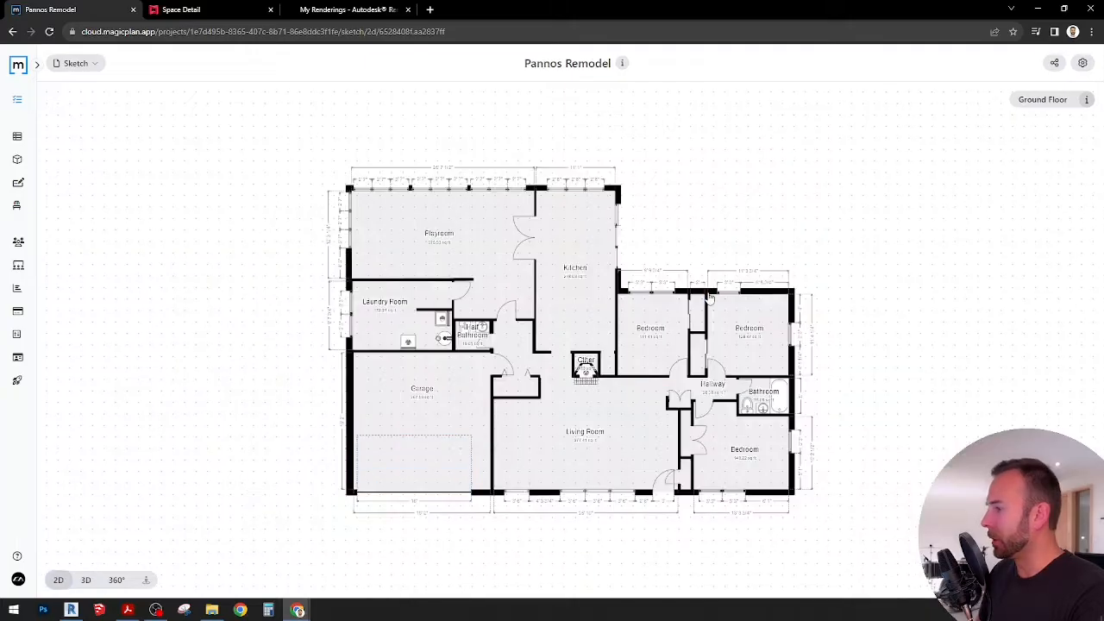
Step: Open the Kitchen room's information and view its attached site photos at full size
click(586, 258)
scroll(586, 261, up, 5)
double_click(560, 256)
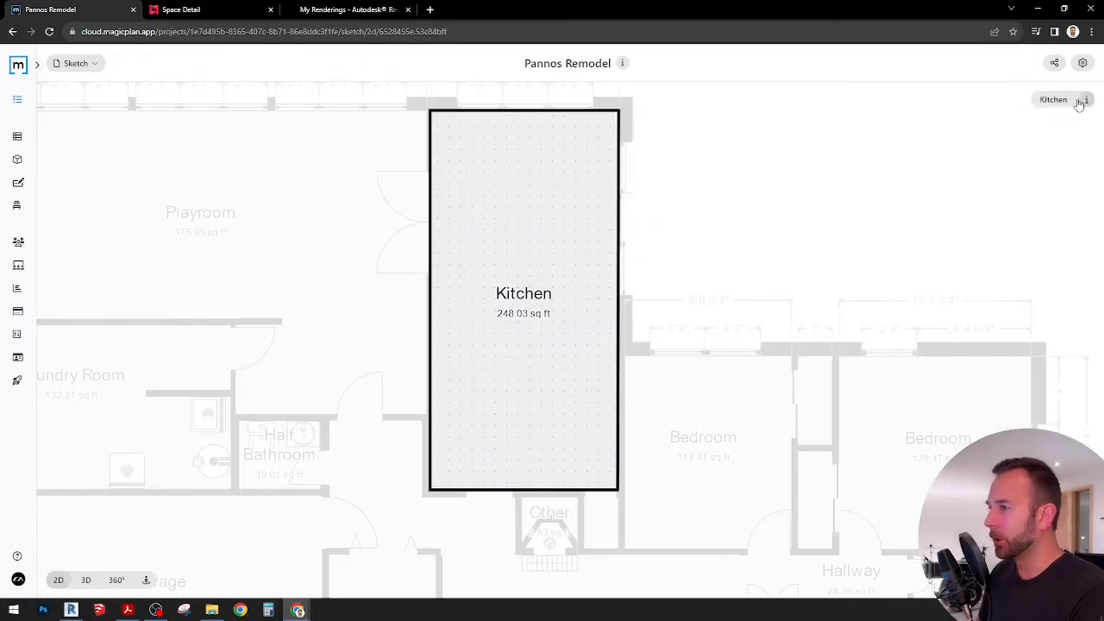
click(1082, 101)
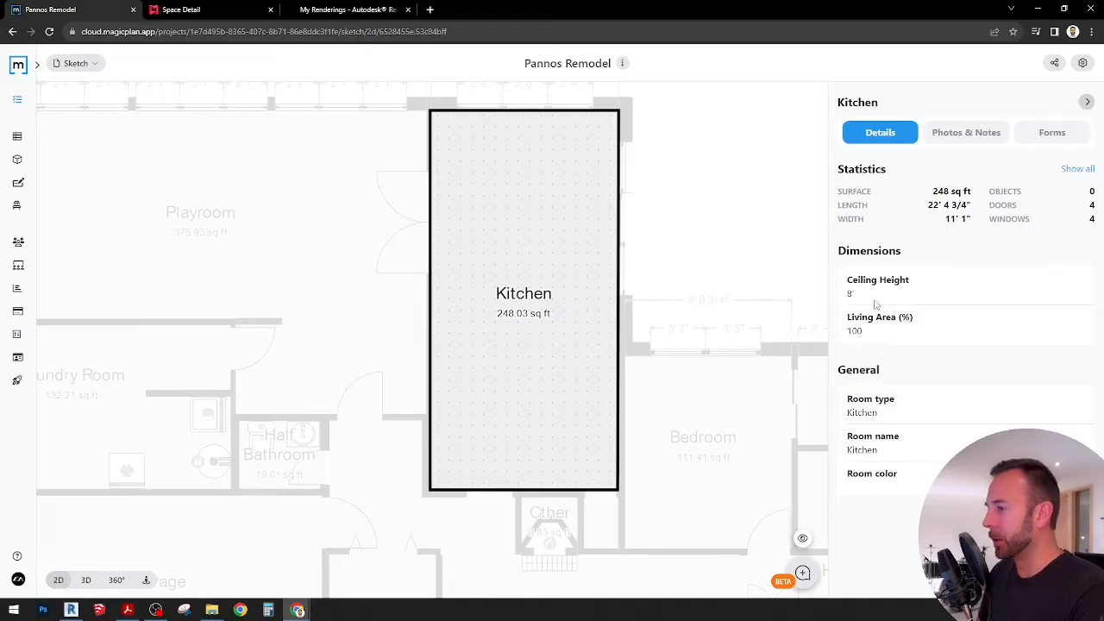
click(974, 136)
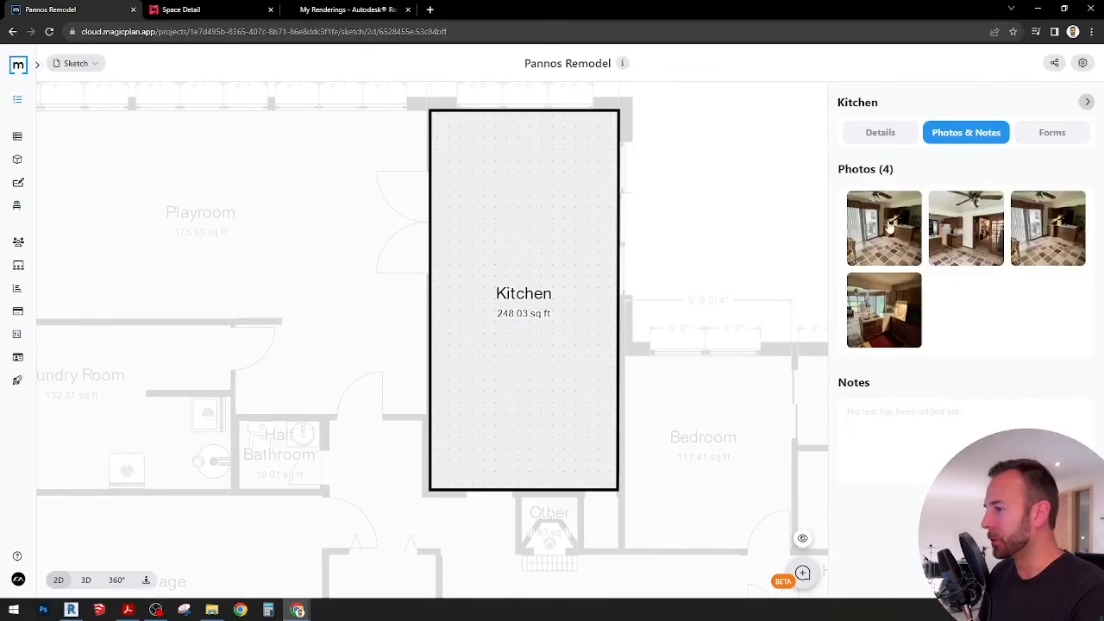
click(876, 250)
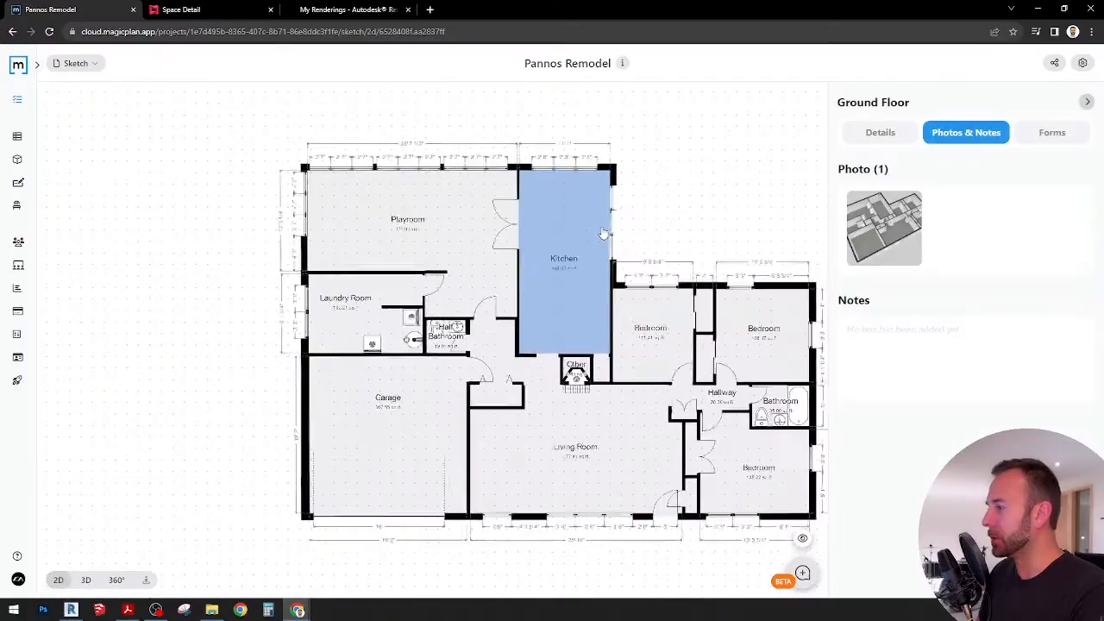
Step: Leave the kitchen for the full ground floor plan and close the floor's information
scroll(718, 205, down, 2)
drag(717, 204, 682, 198)
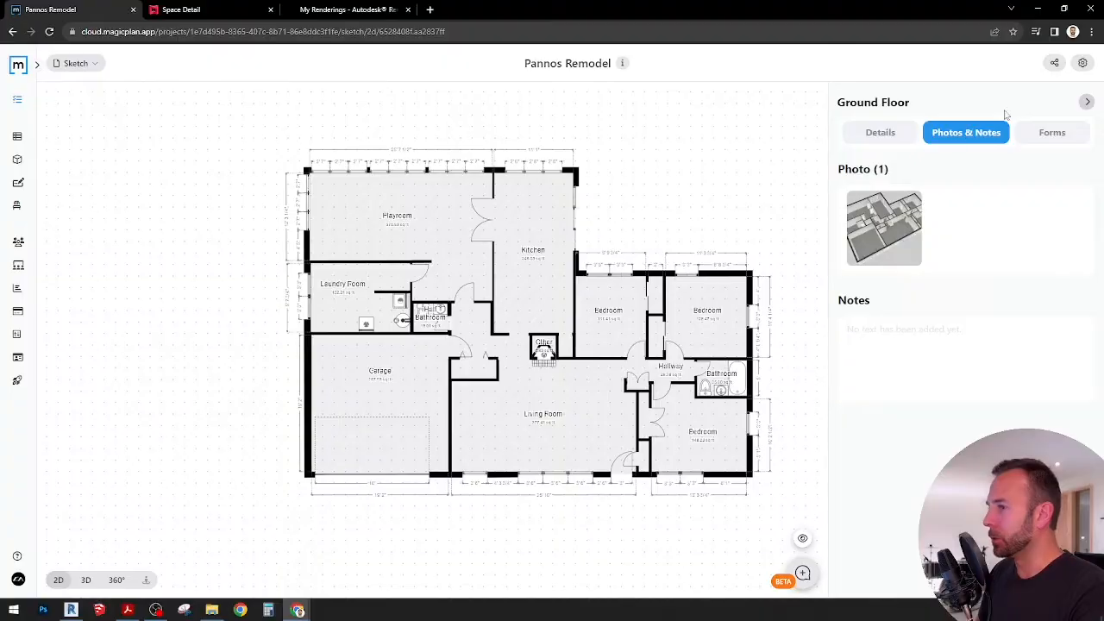
click(1087, 102)
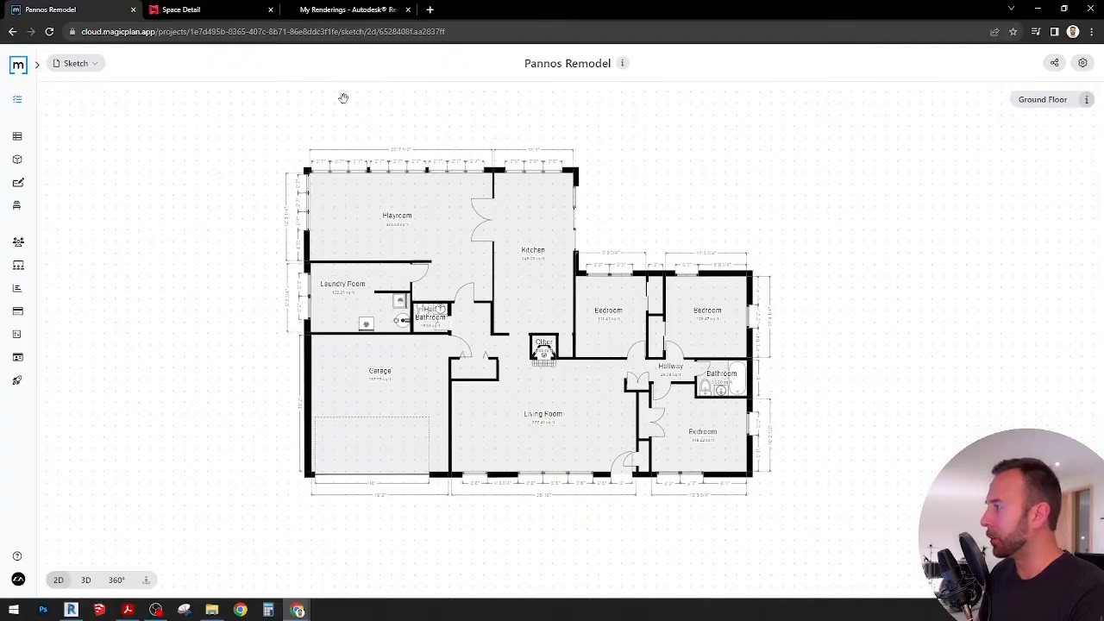
Step: Switch to Matterport, launch the Vitality Urgent Care (Pre-Construction) 3D space and look around the room
click(212, 10)
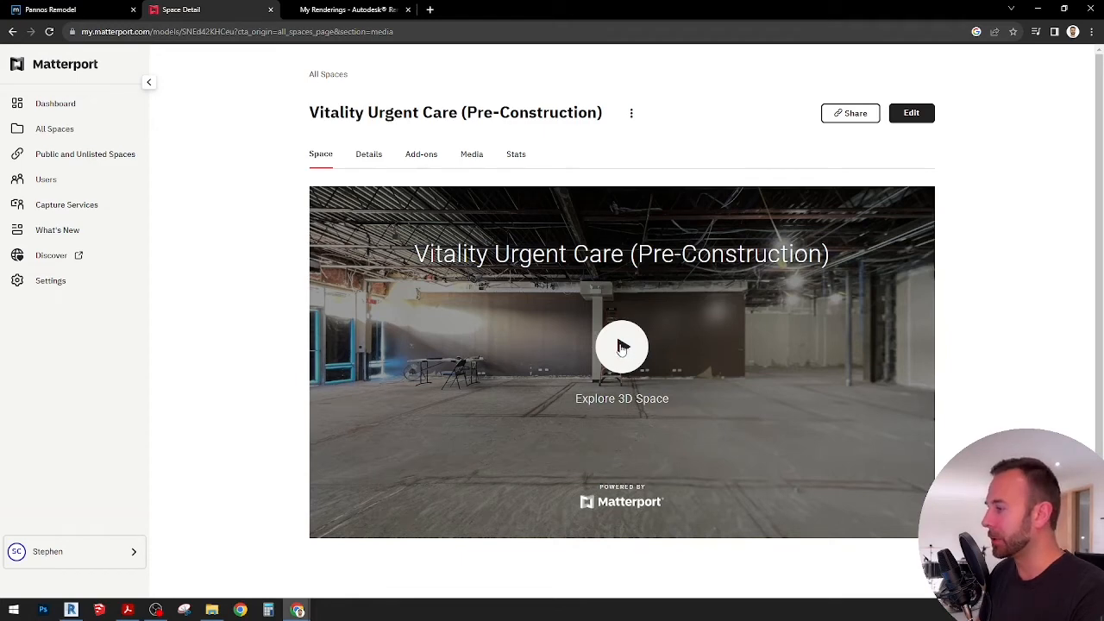
click(621, 346)
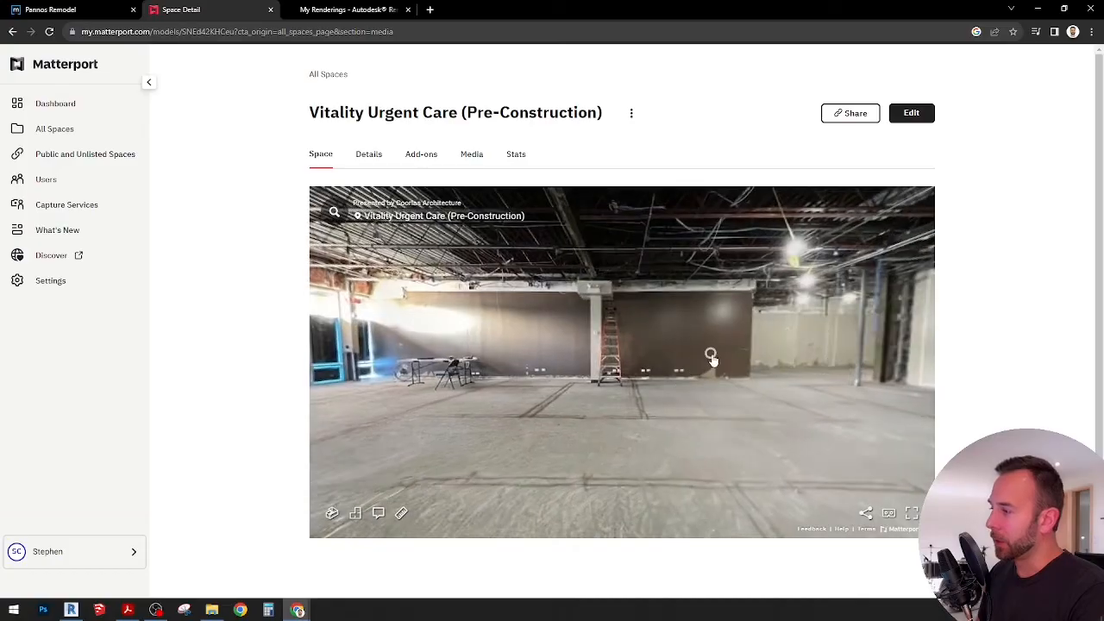
drag(711, 357, 497, 369)
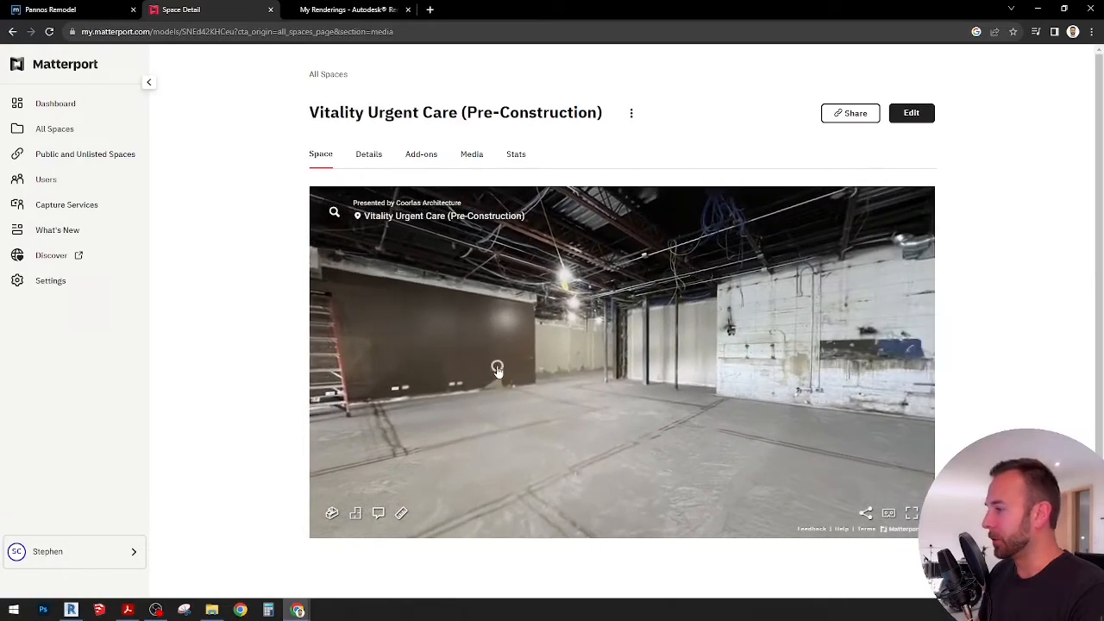
click(759, 354)
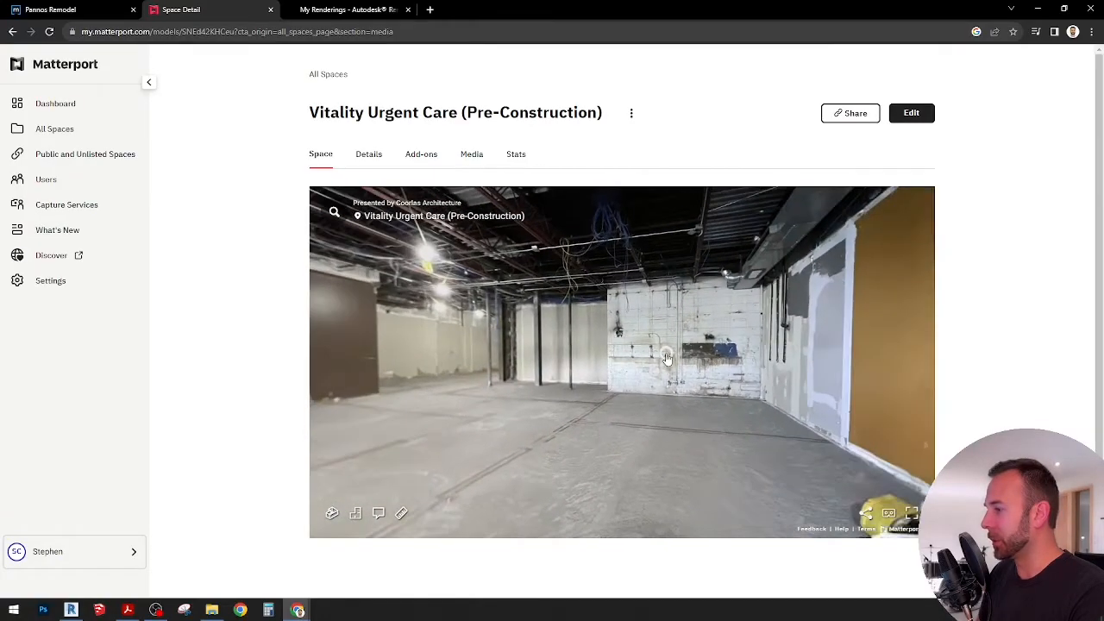
drag(666, 358, 781, 330)
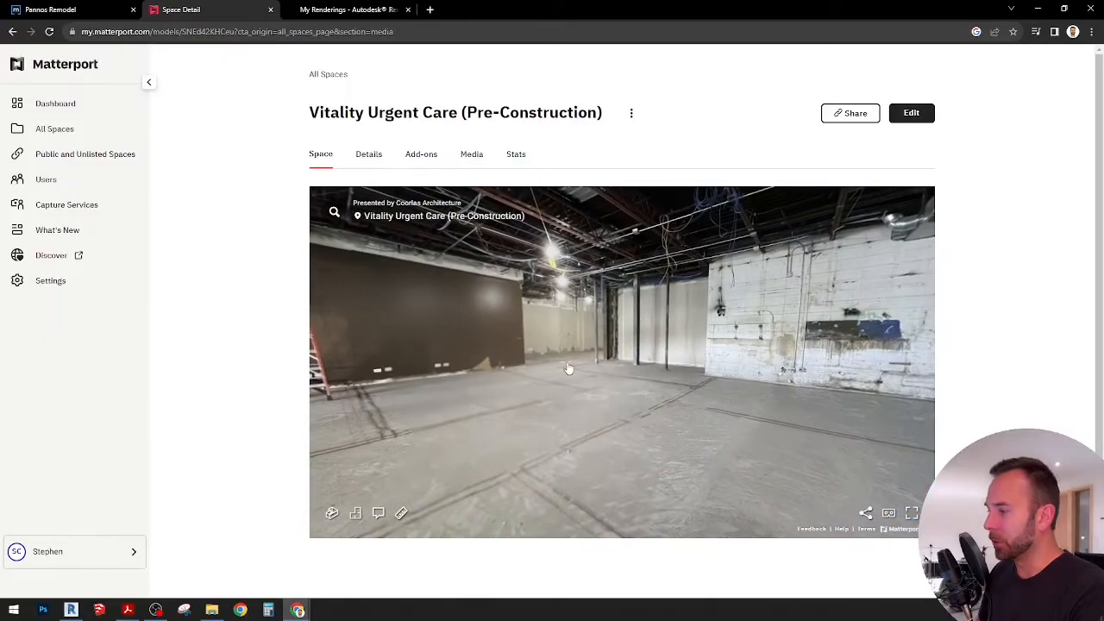
drag(568, 368, 672, 327)
click(698, 368)
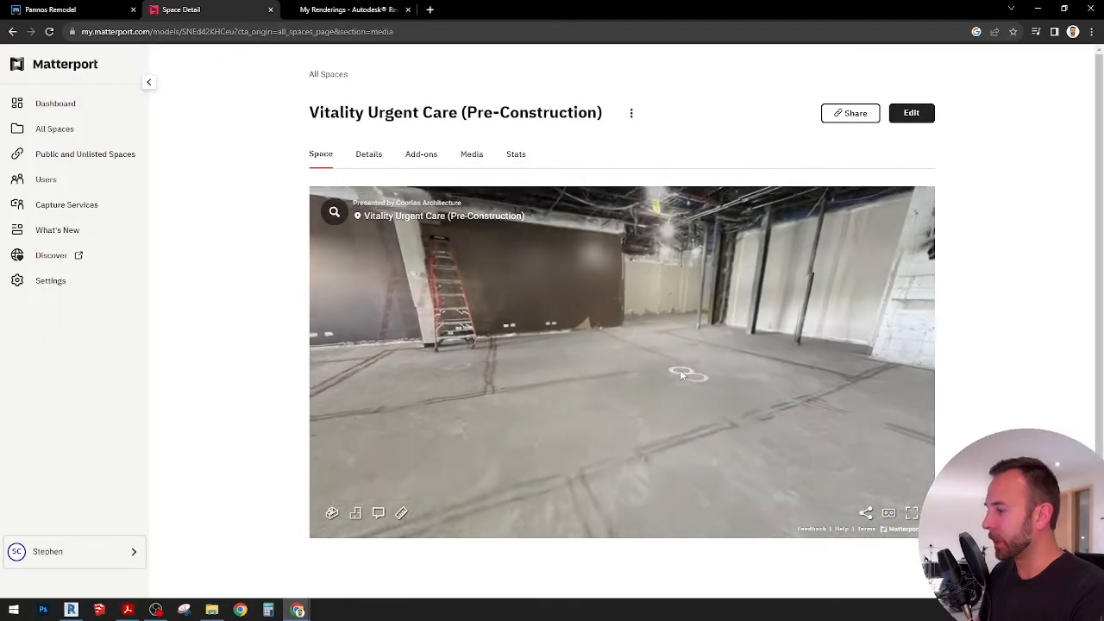
drag(619, 350, 842, 384)
drag(714, 382, 843, 393)
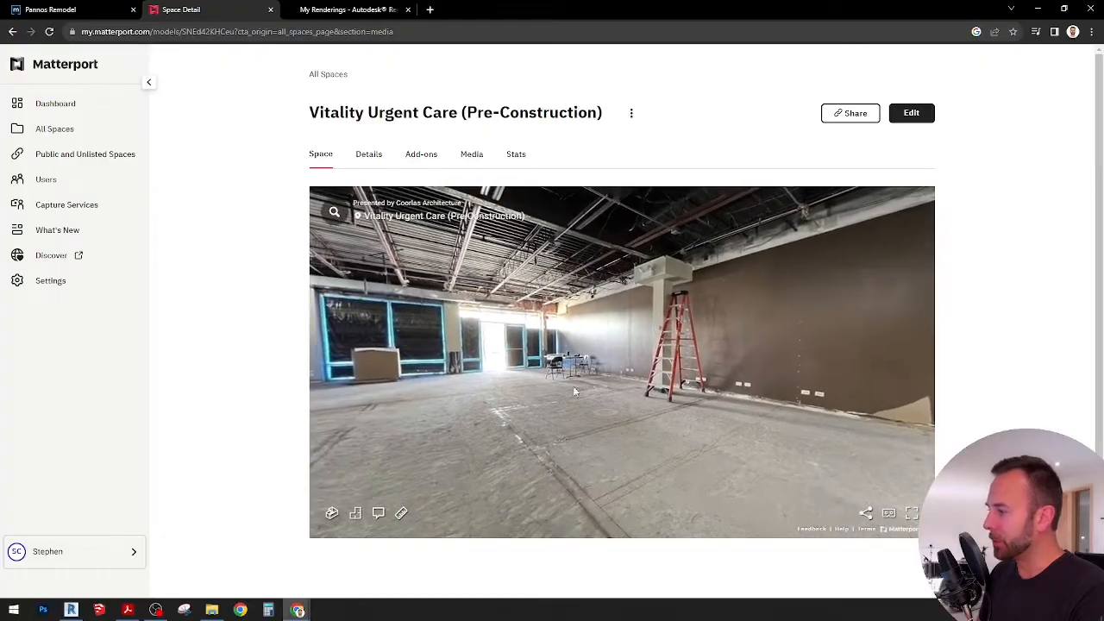
Step: Walk through the 3D space to inspect the floor markings, the area by the ladder, the ceiling and the surrounding walls
drag(573, 386, 524, 338)
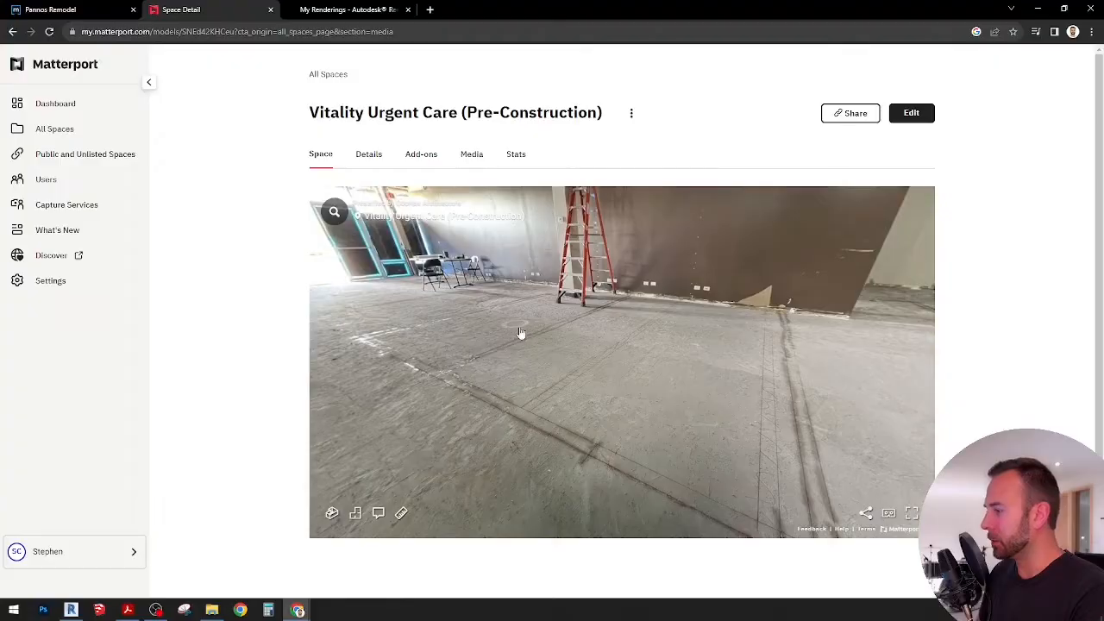
click(519, 328)
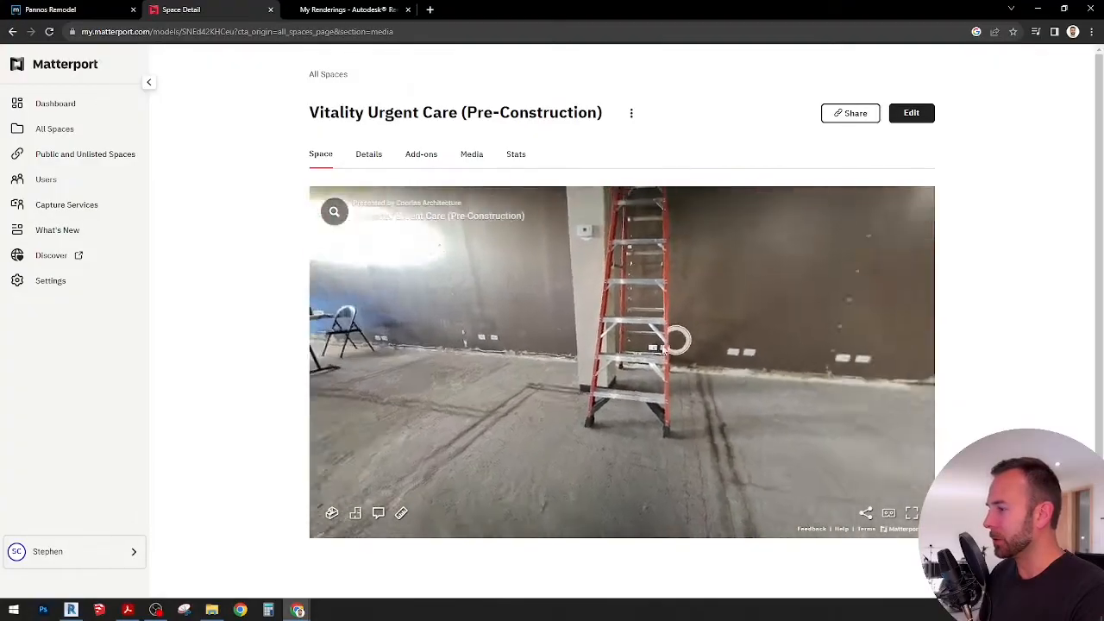
drag(663, 348, 619, 373)
drag(801, 352, 530, 375)
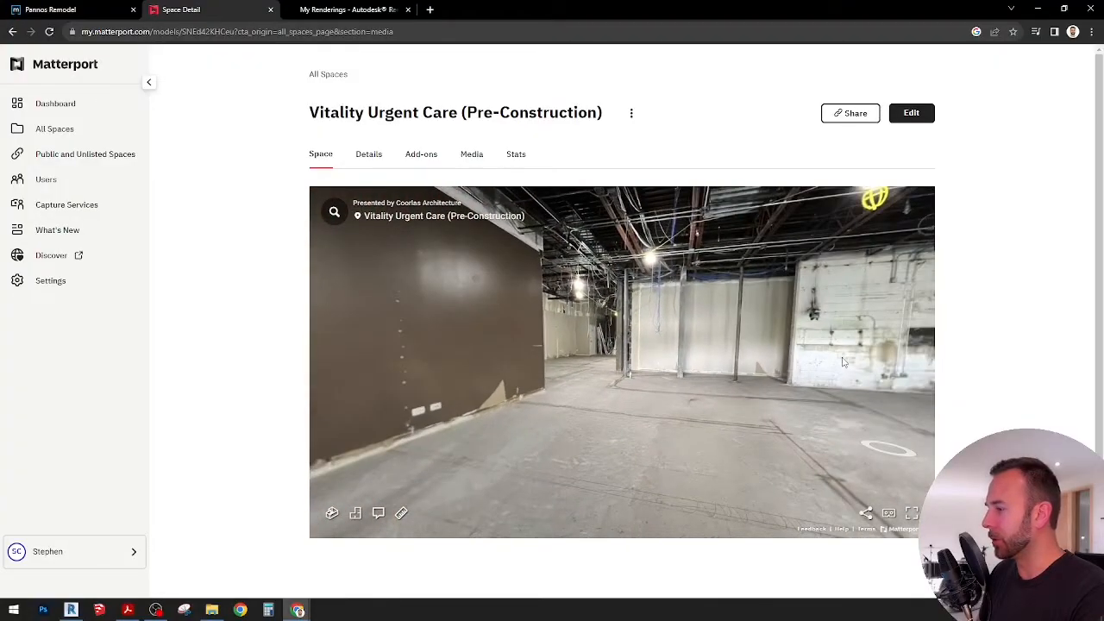
drag(843, 362, 591, 442)
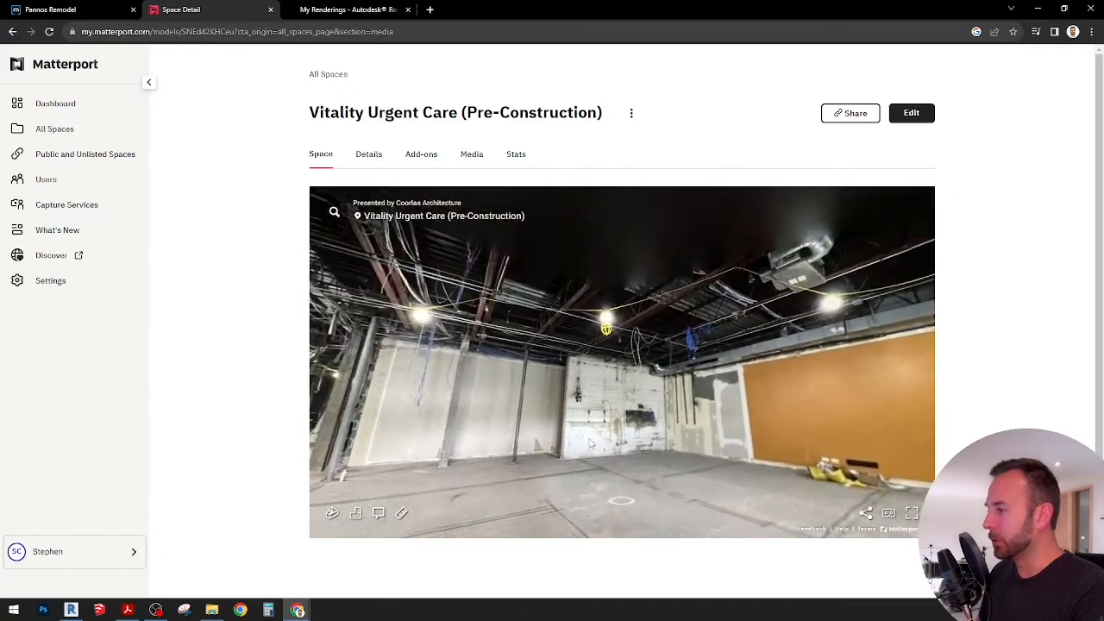
click(592, 443)
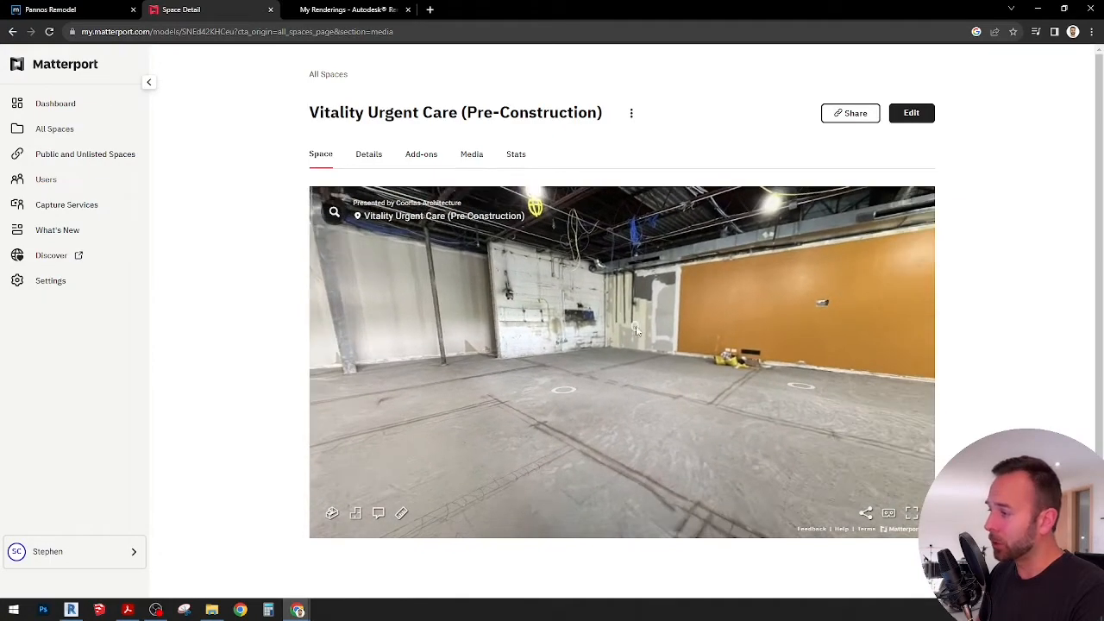
click(639, 363)
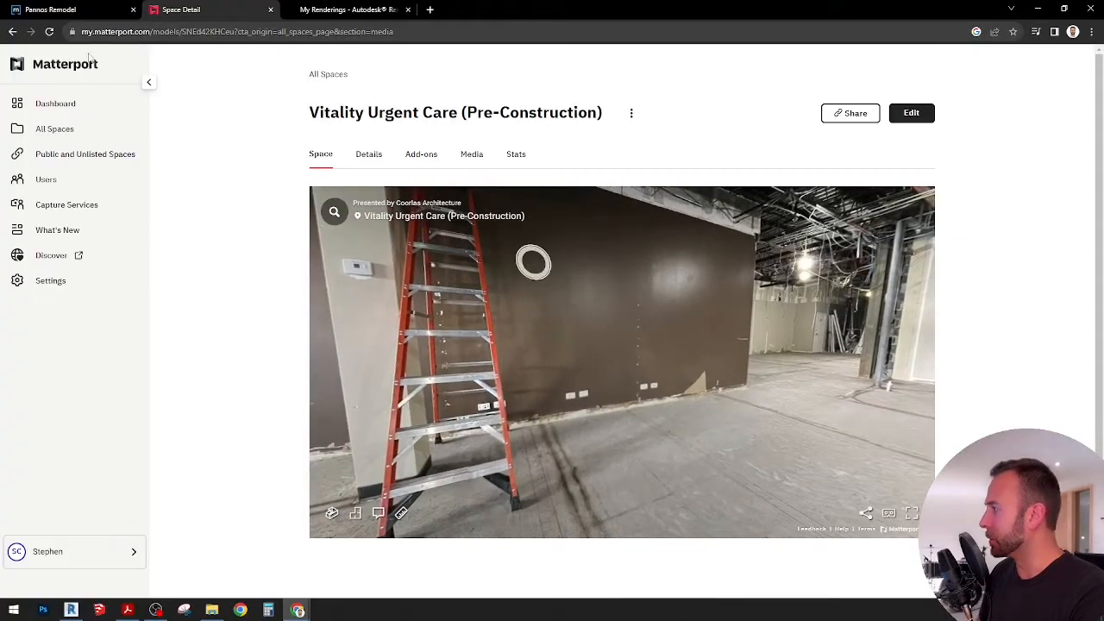
Step: Return to the Pannos Remodel ground floor plan in magicplan
click(73, 13)
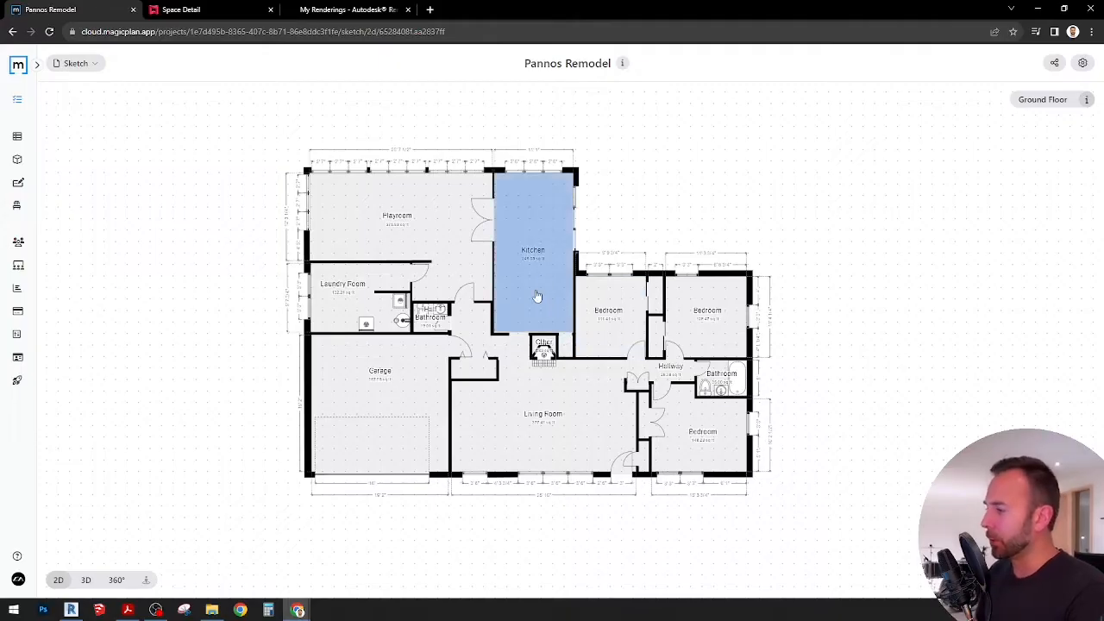
drag(840, 364, 836, 347)
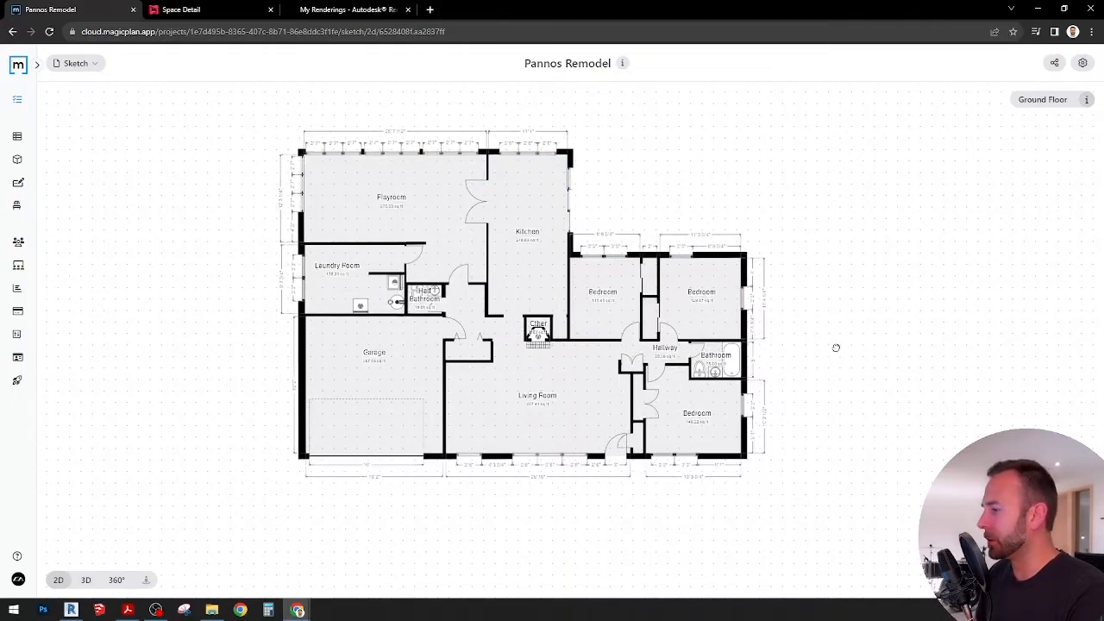
Step: Switch to Acrobat and review the Pannos Remodel report from its cover page to the Bathroom page
click(130, 611)
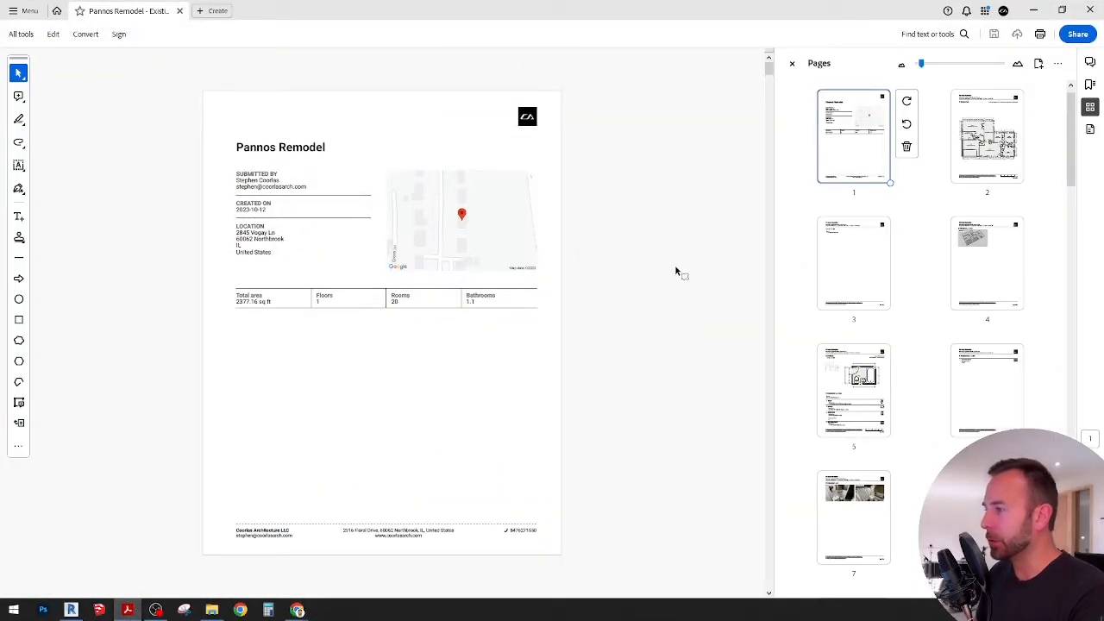
scroll(675, 271, down, 1)
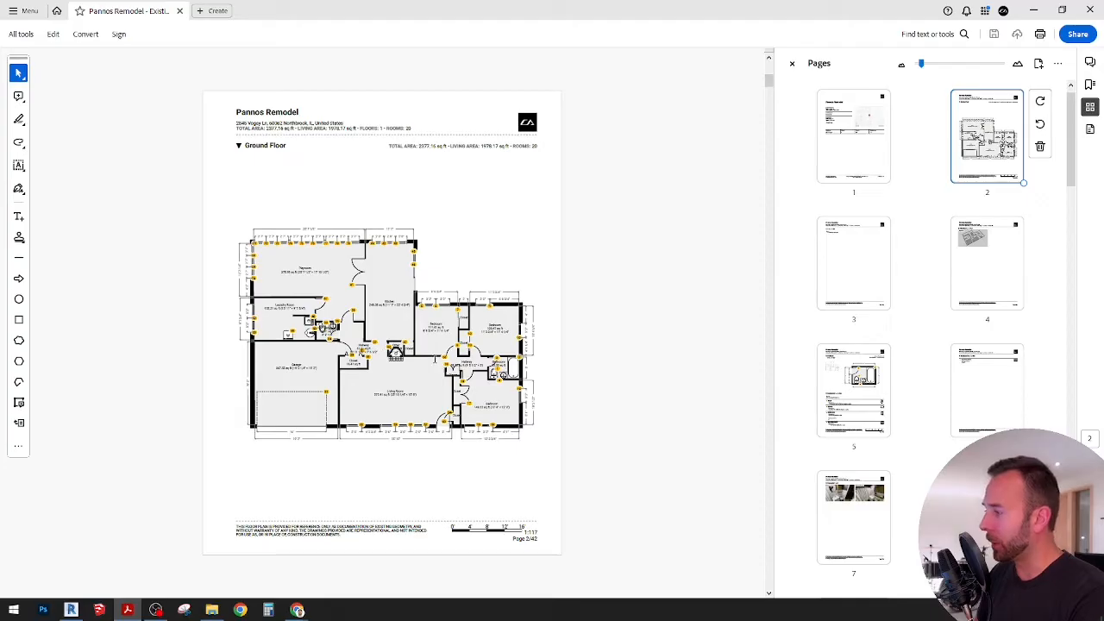
scroll(663, 319, down, 3)
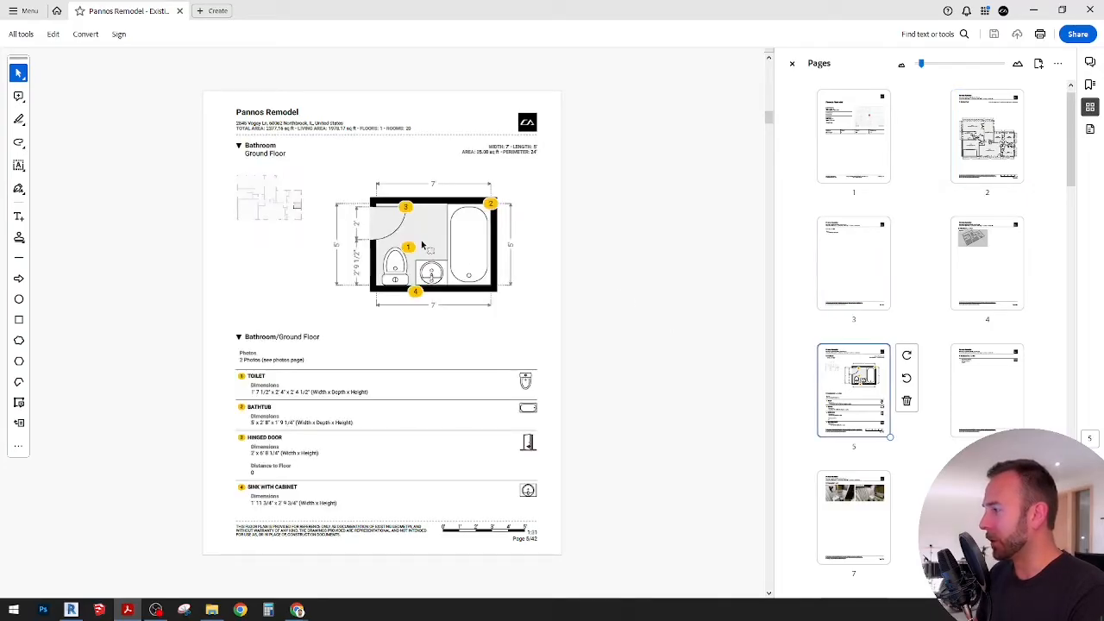
Step: Review the report's Bathroom photos and the Bedroom plan and photo pages
scroll(619, 258, down, 2)
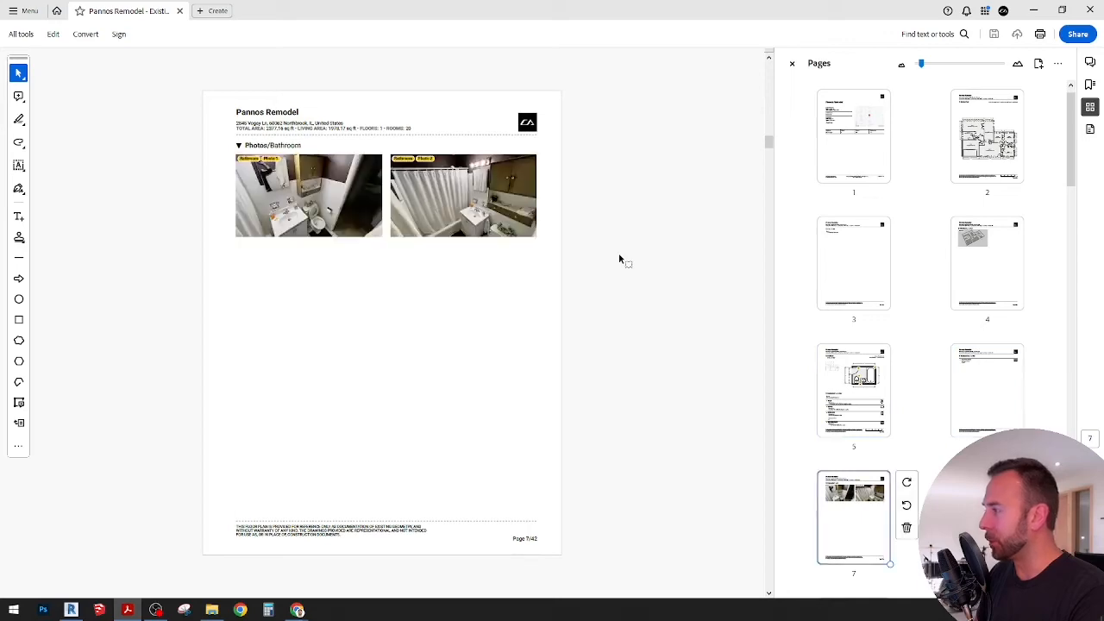
scroll(619, 258, down, 4)
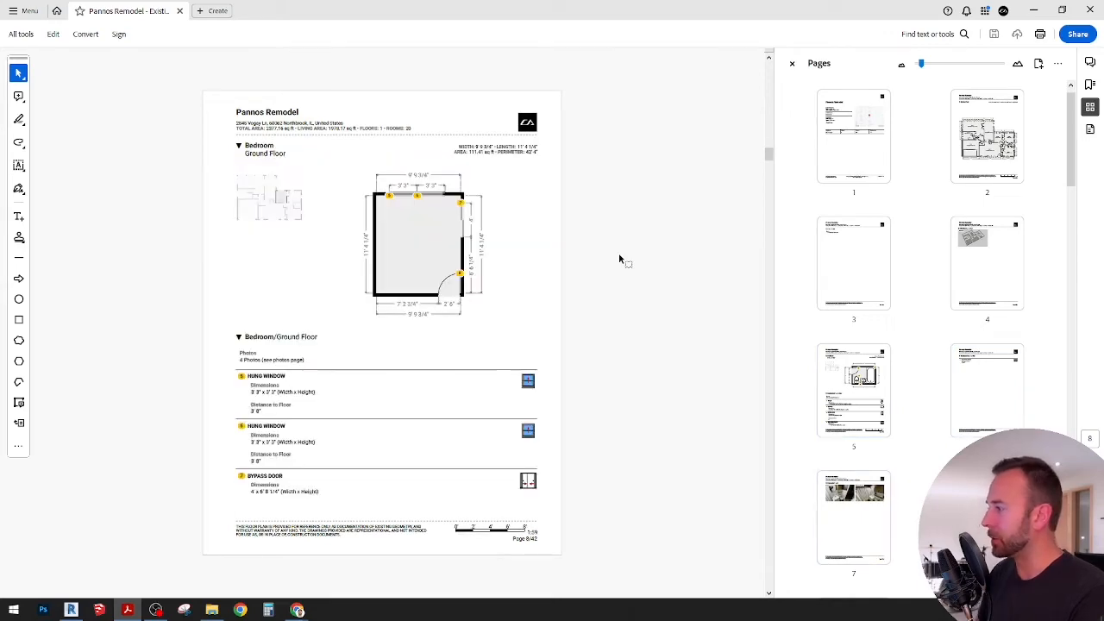
scroll(618, 259, down, 7)
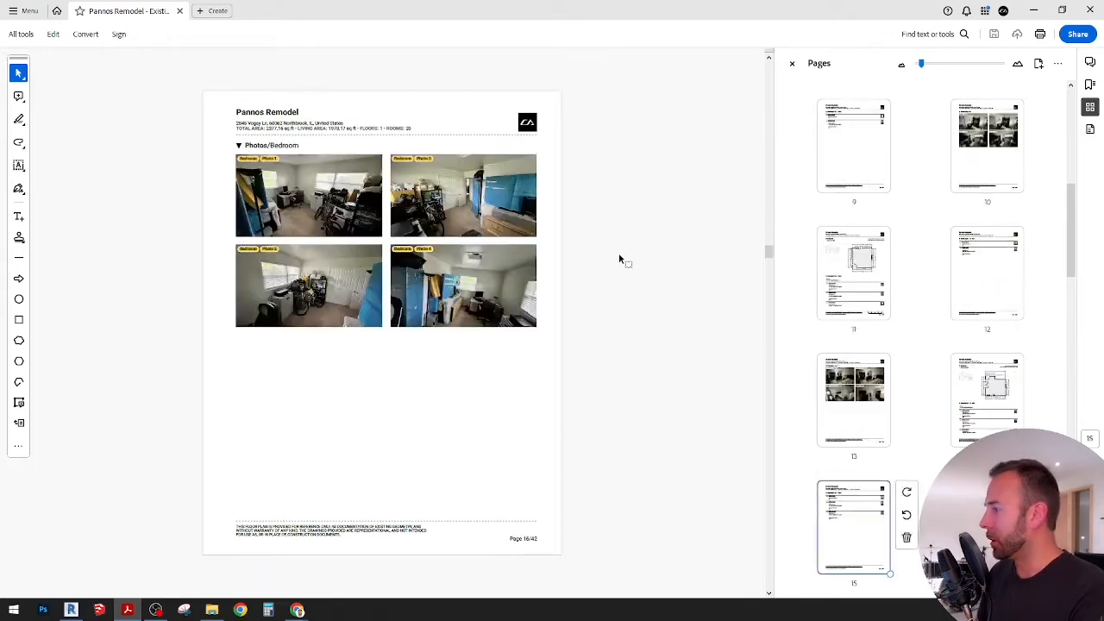
Step: Switch to Revit and examine the imported Pannos Remodel ground floor plan in the Level 01 architectural floor plan view
click(70, 609)
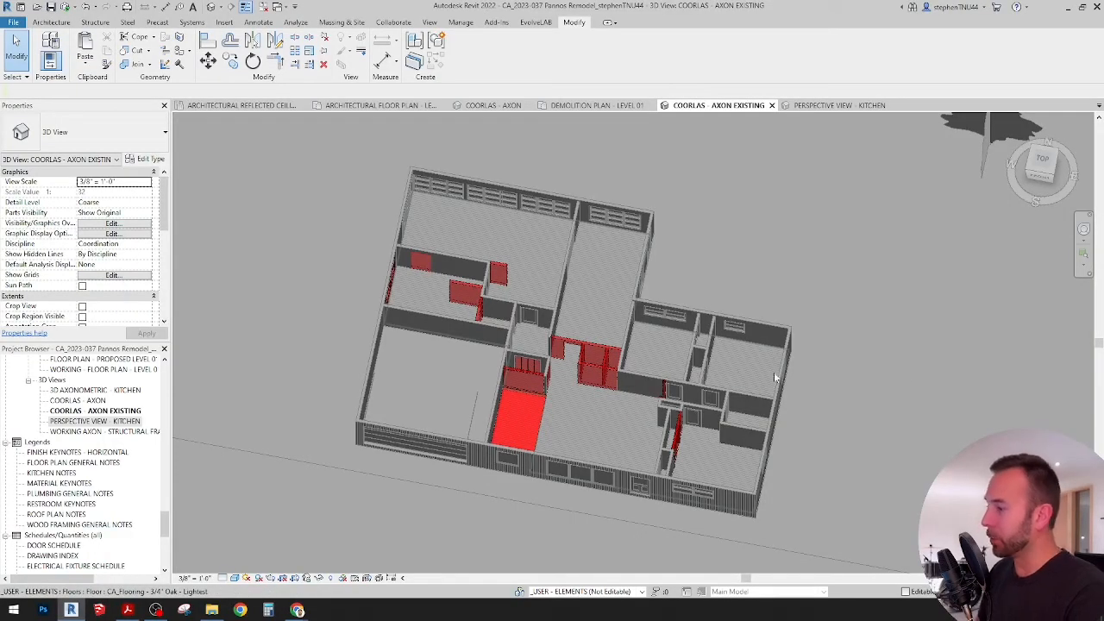
click(379, 105)
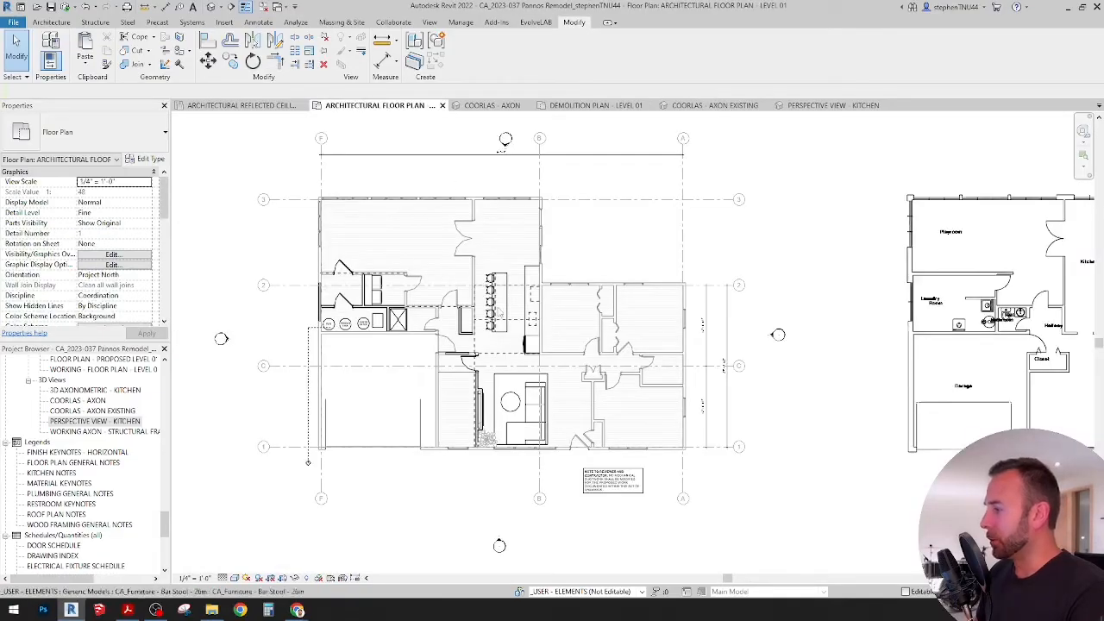
middle_drag(764, 336, 360, 336)
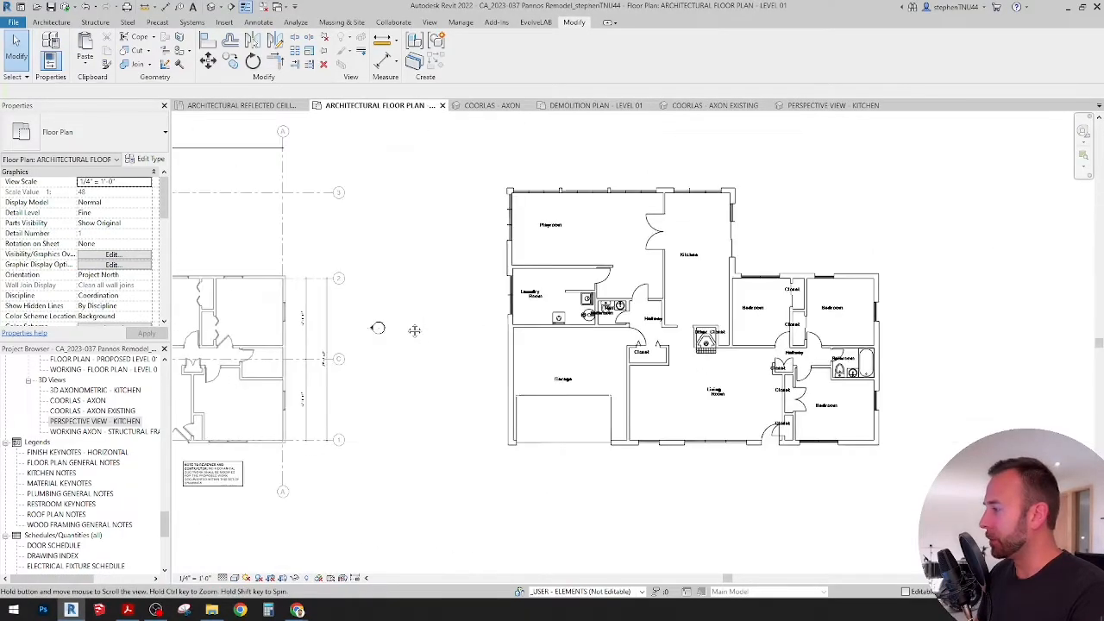
scroll(888, 323, up, 3)
middle_drag(888, 323, 857, 322)
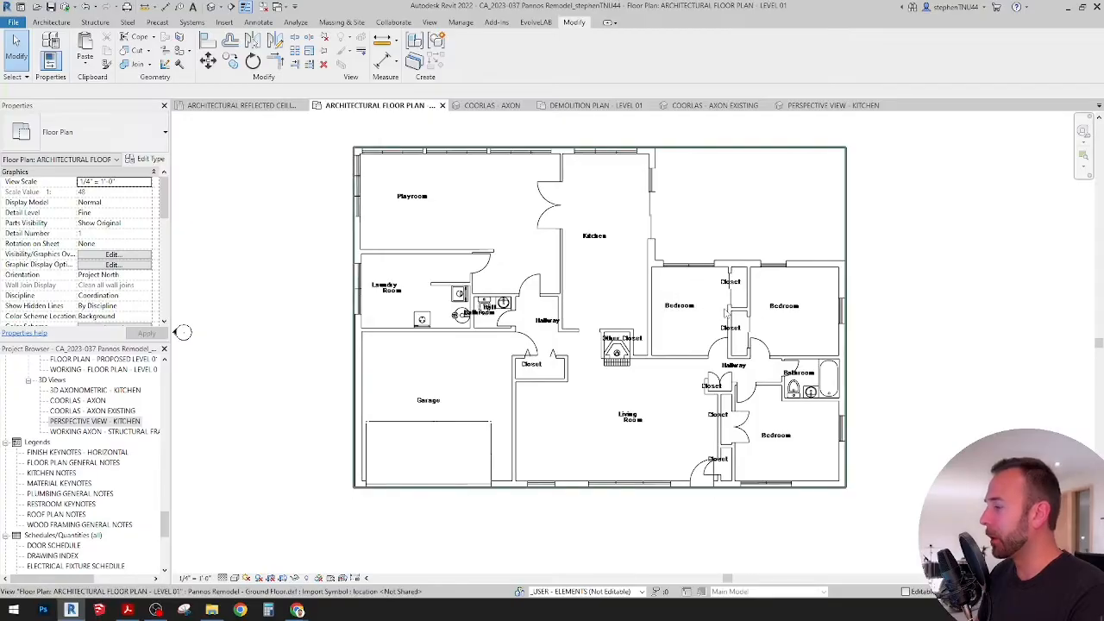
Step: Compare the imported ground floor plan with the modelled plan beside it in the same view
middle_drag(181, 332, 246, 328)
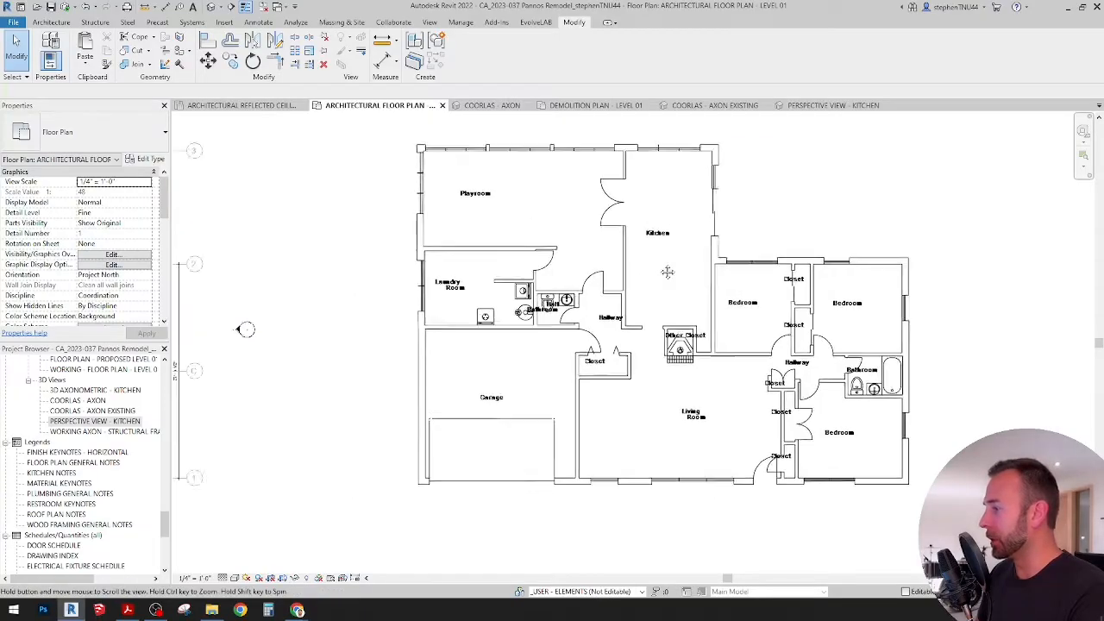
middle_drag(667, 273, 826, 272)
scroll(826, 272, down, 2)
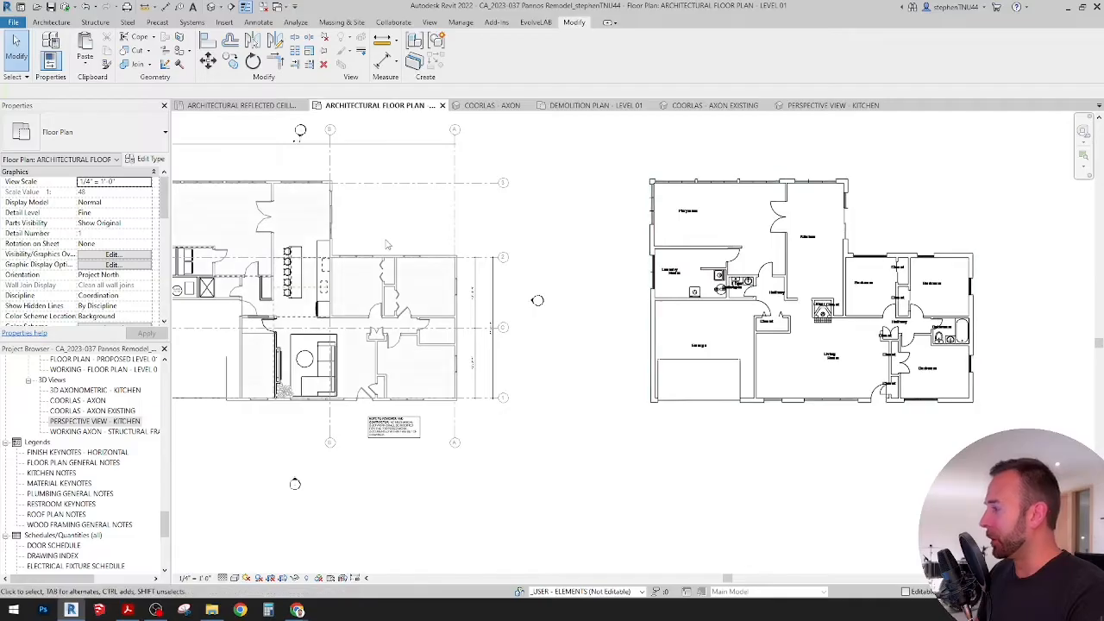
middle_drag(387, 245, 639, 255)
scroll(540, 257, up, 3)
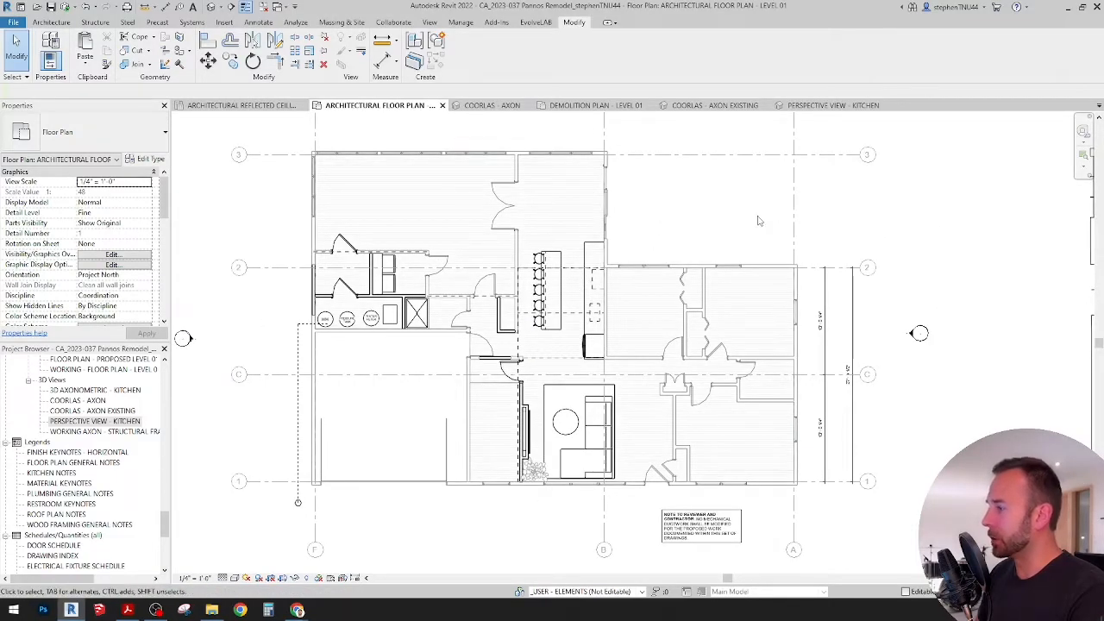
Step: Compare the COORLAS - AXON 3D view with the COORLAS - AXON EXISTING 3D view
click(490, 105)
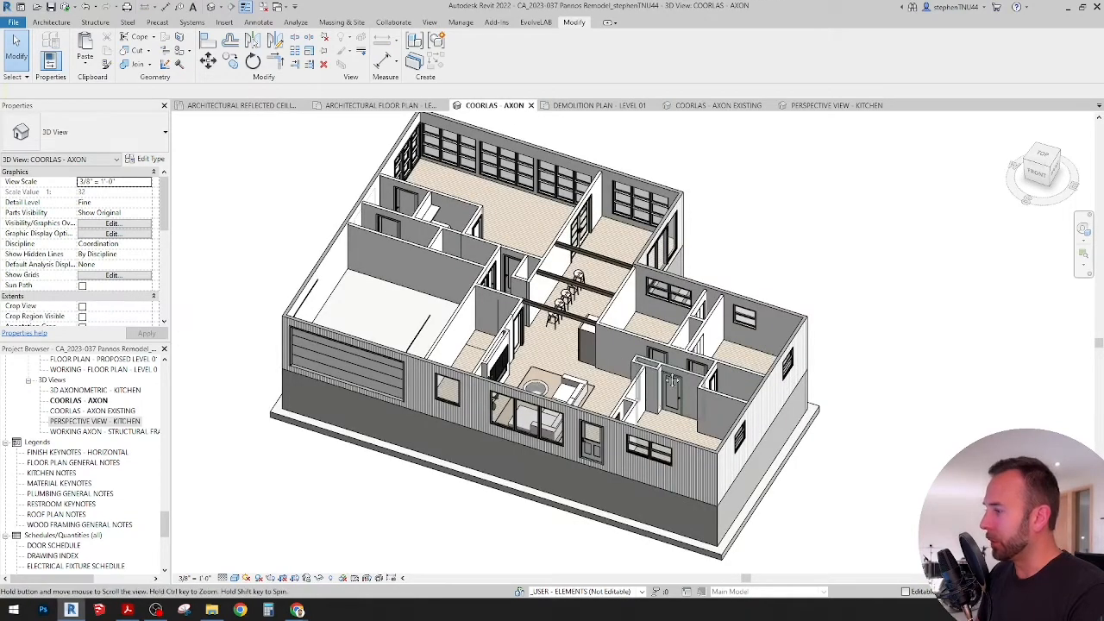
middle_drag(630, 290, 642, 304)
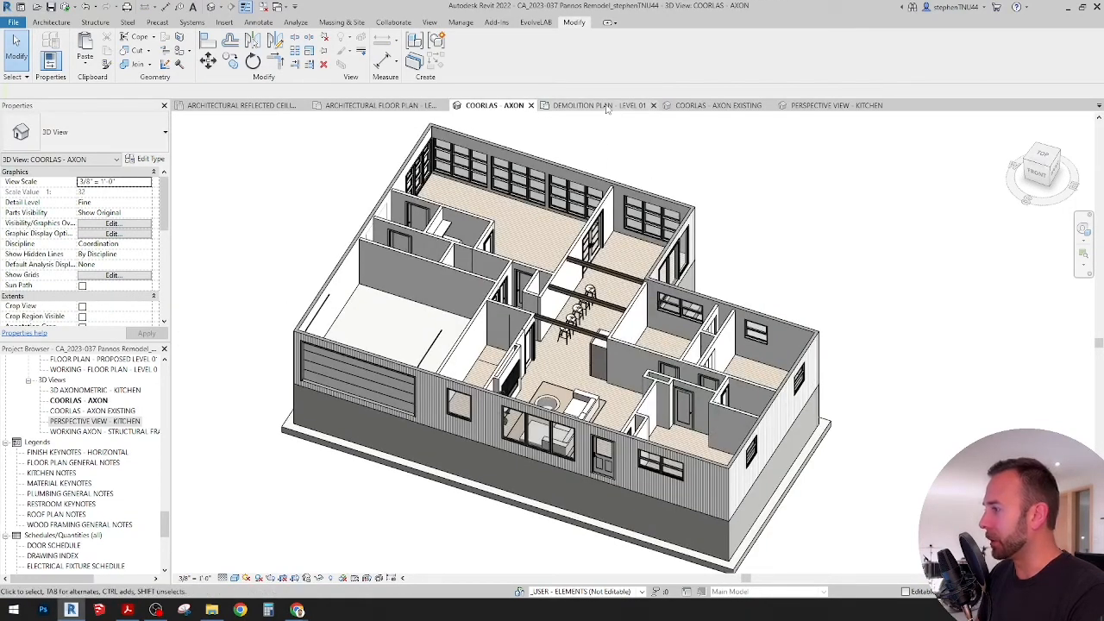
click(728, 106)
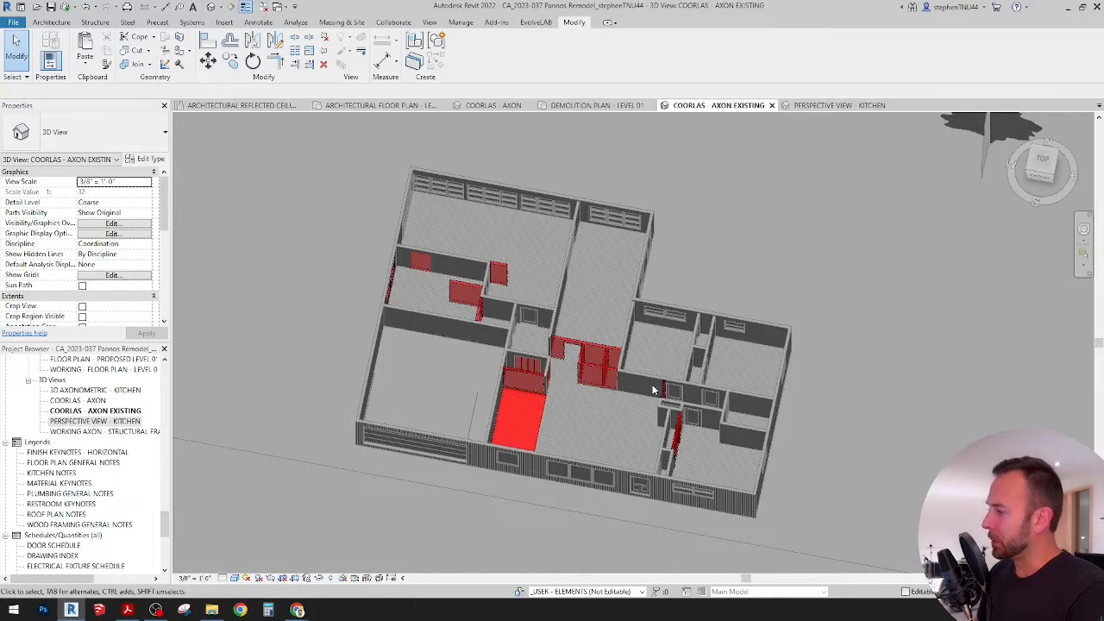
shift+middle_drag(638, 436, 644, 445)
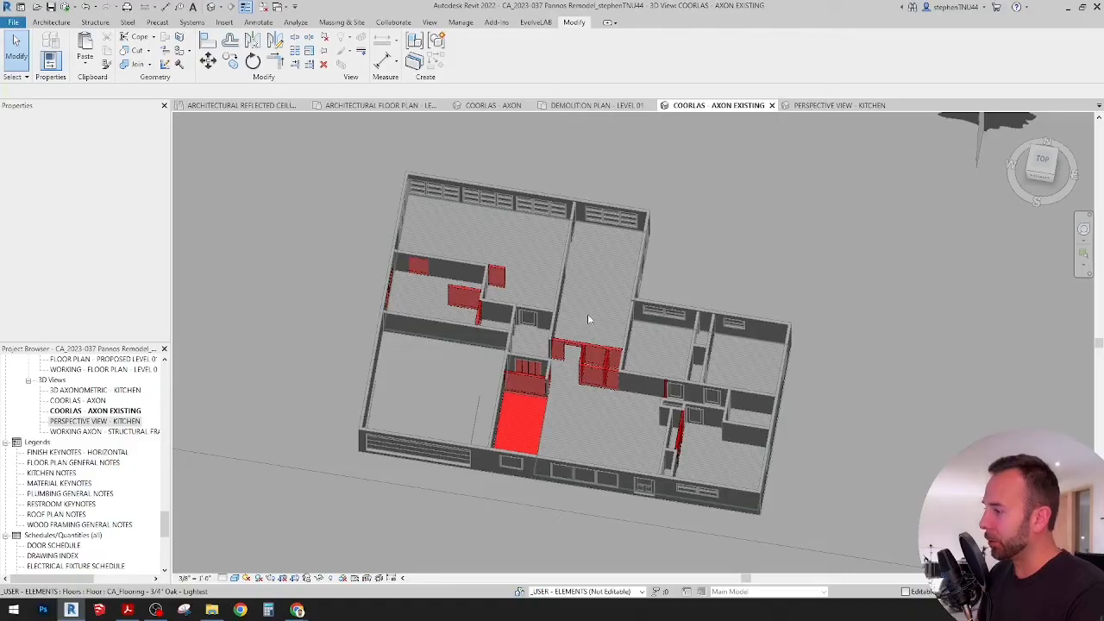
Step: Inspect the red-highlighted walls, doors and floor area in the existing axon view from above and at an angle
shift+middle_drag(608, 384, 618, 436)
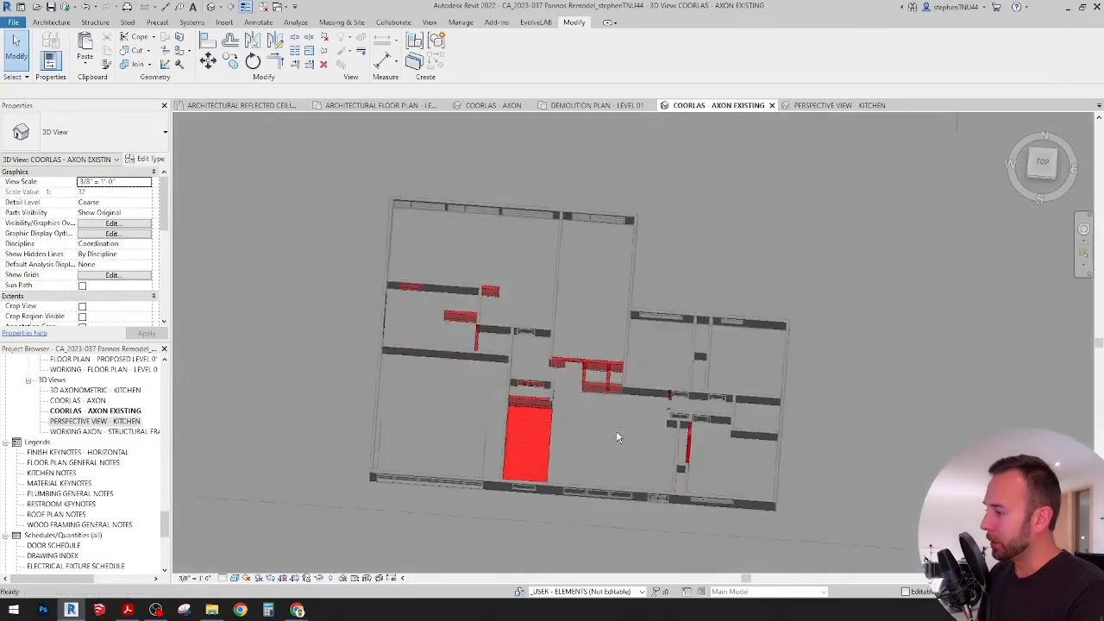
scroll(533, 401, up, 6)
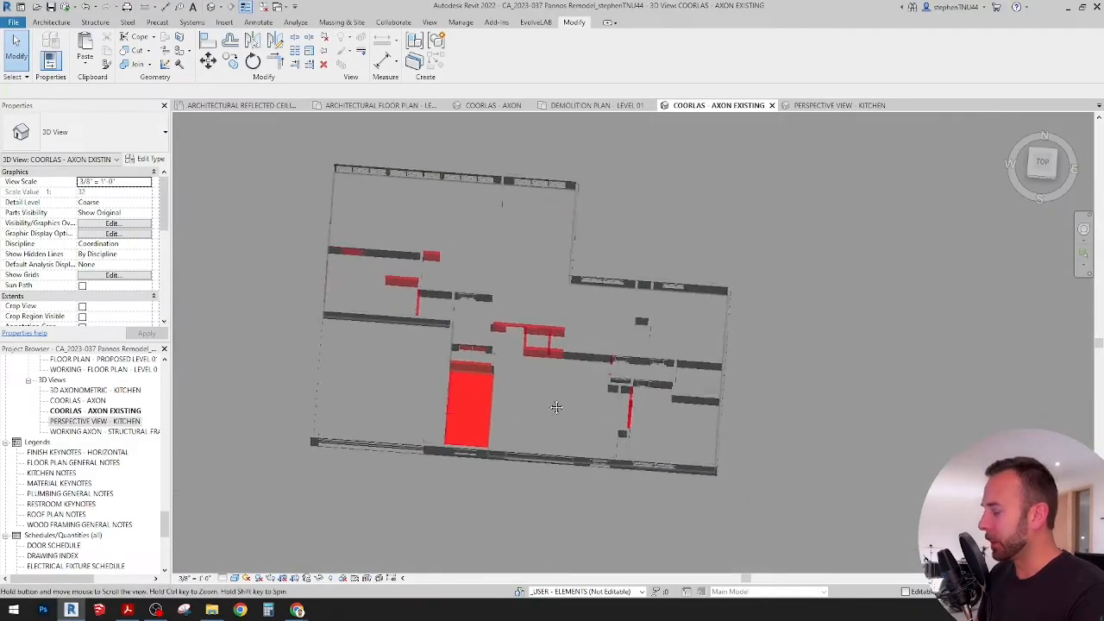
shift+middle_drag(533, 403, 402, 297)
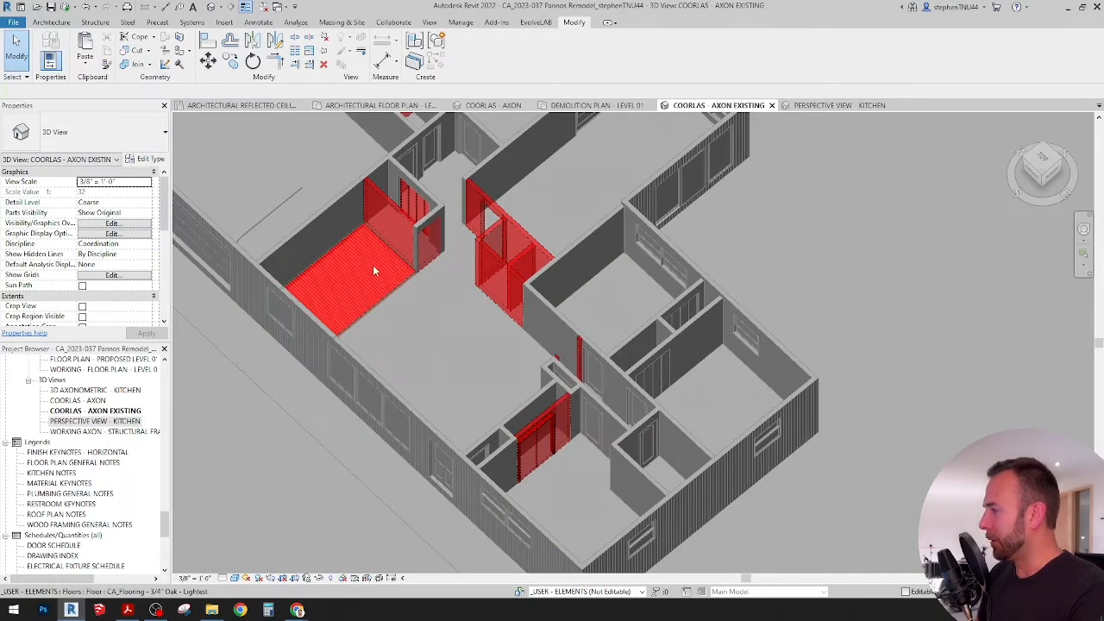
middle_drag(374, 277, 473, 324)
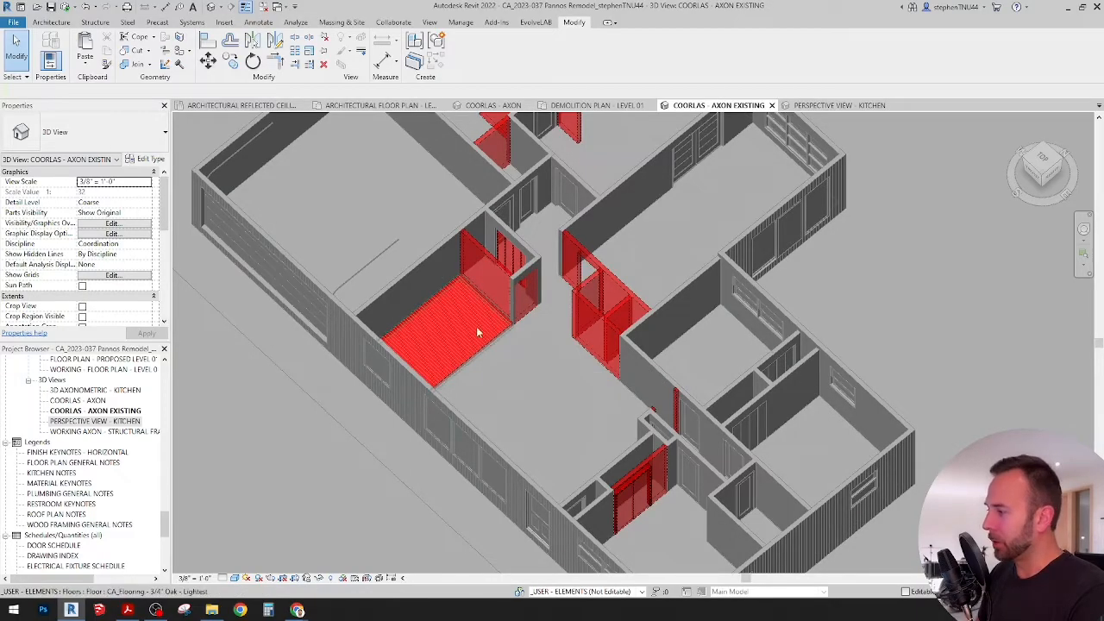
scroll(476, 326, down, 3)
shift+middle_drag(547, 335, 472, 167)
Step: View the whole remodel in COORLAS - AXON and look at the interior in PERSPECTIVE VIEW - KITCHEN
click(487, 105)
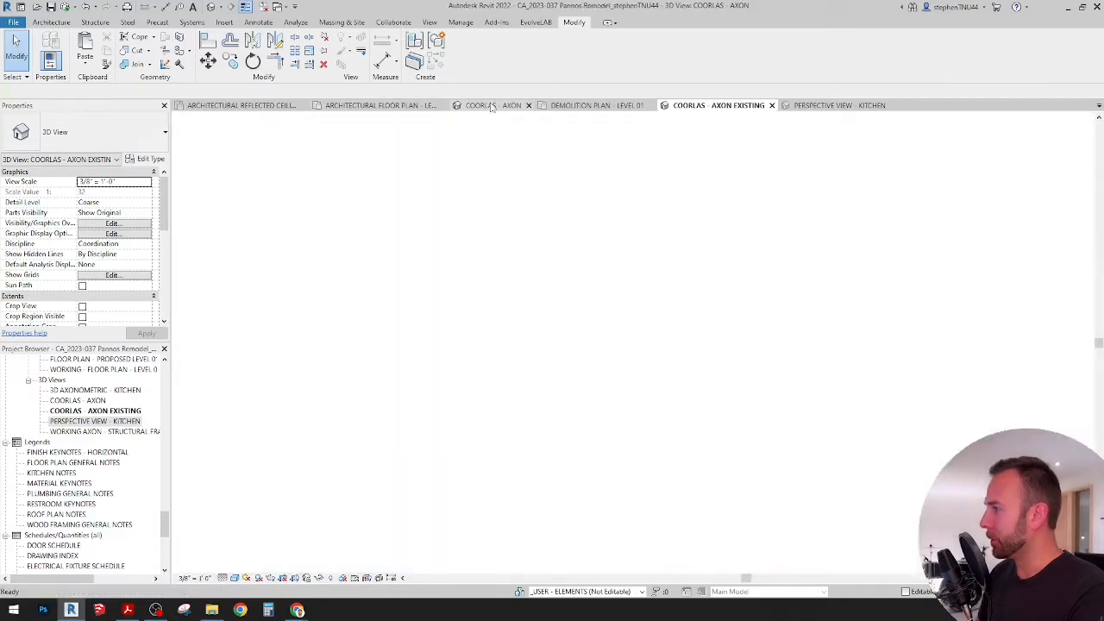
shift+middle_drag(593, 338, 605, 407)
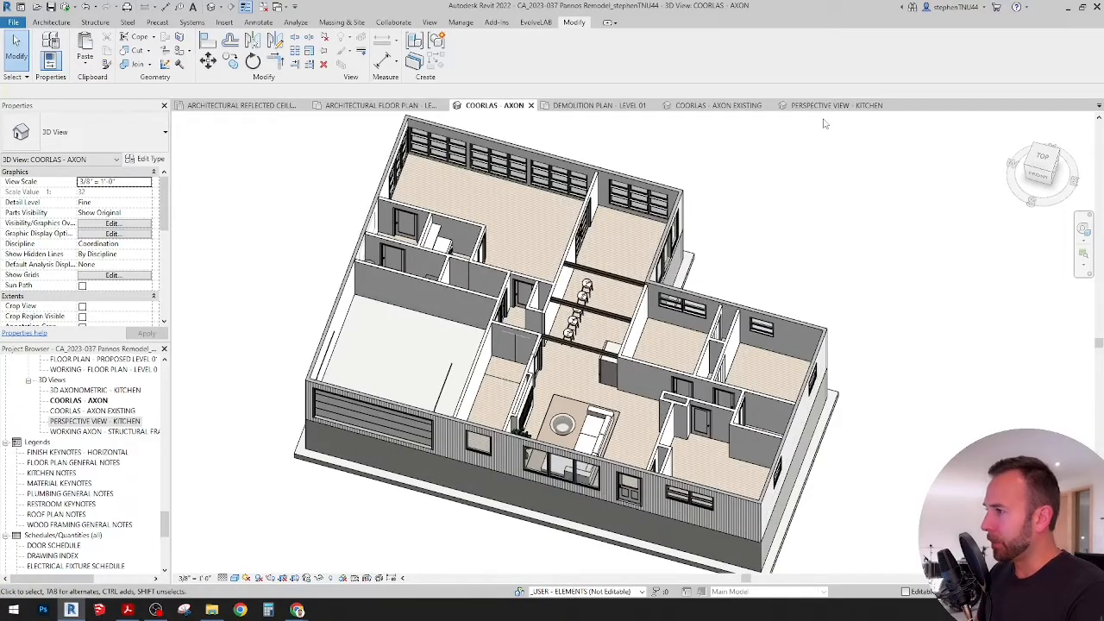
click(836, 105)
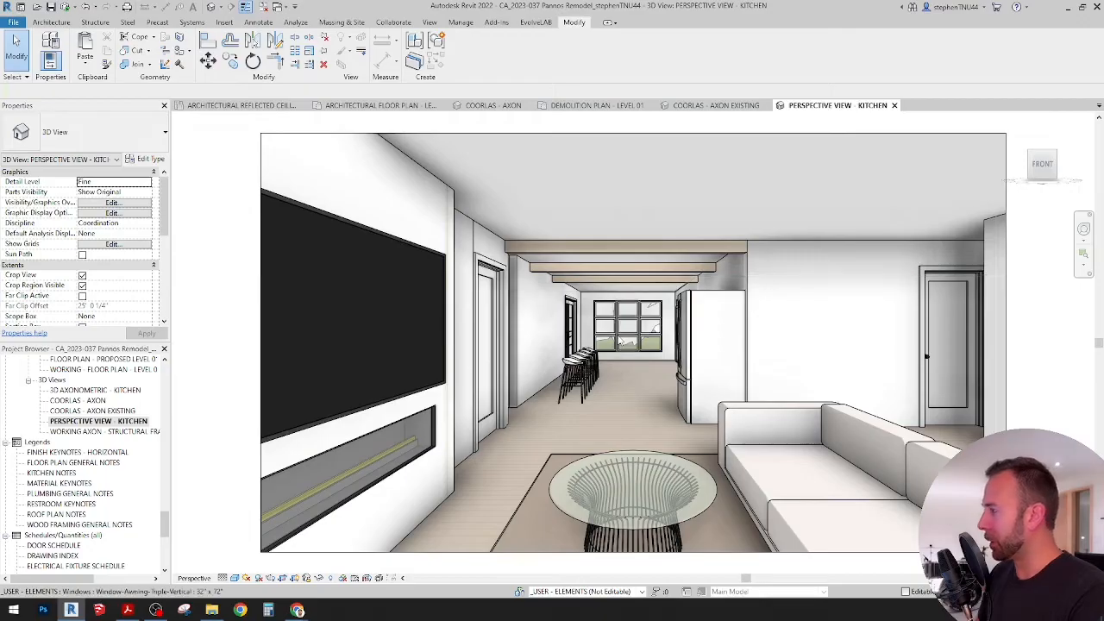
Step: Return to the COORLAS - AXON view and inspect the bar stools, ceiling beams, refrigerator and living area close up
click(488, 105)
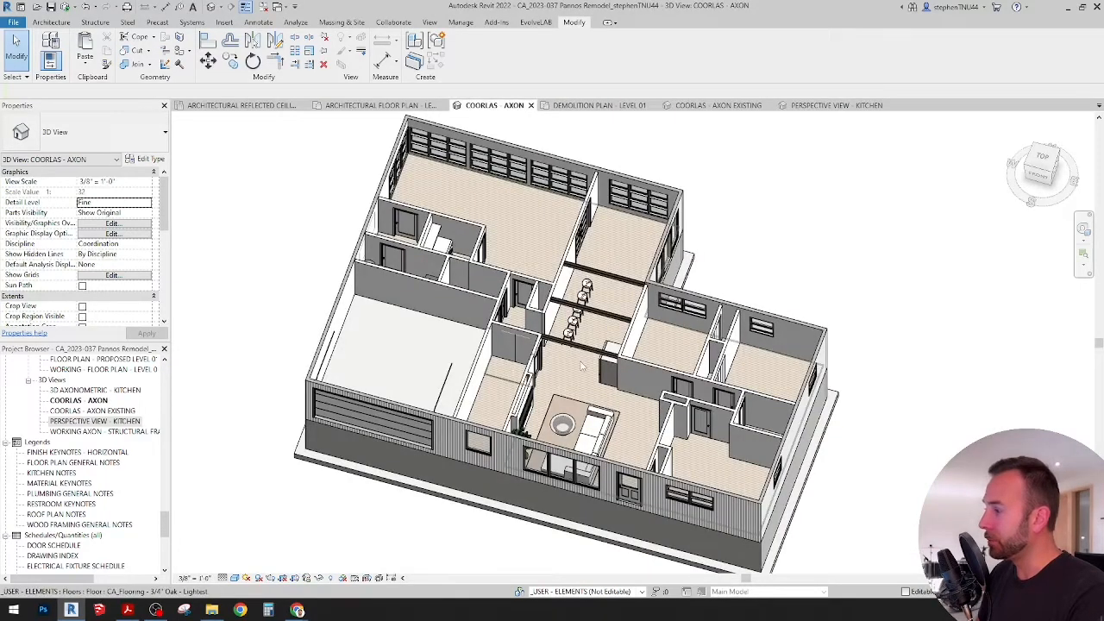
scroll(581, 365, up, 1)
middle_drag(581, 366, 605, 315)
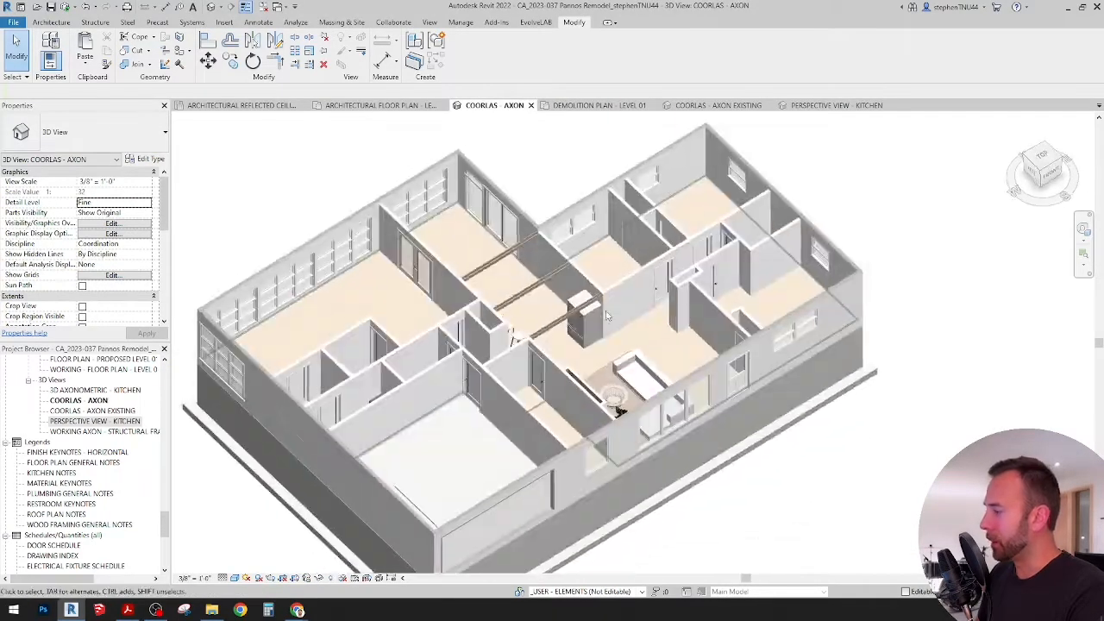
scroll(551, 316, up, 3)
shift+middle_drag(567, 356, 569, 375)
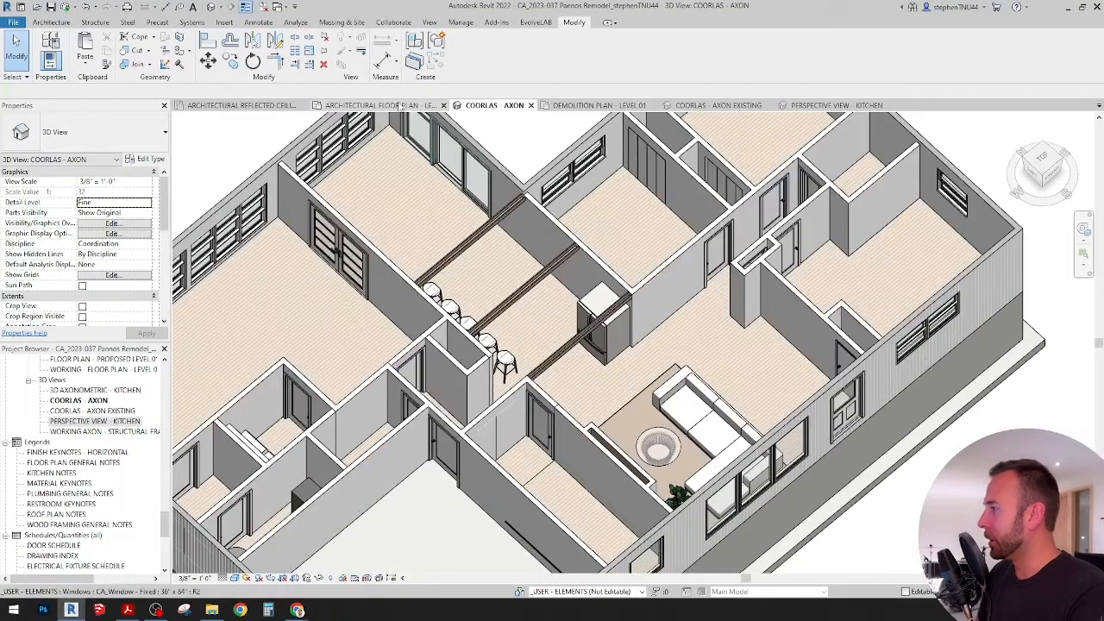
Step: Open the Level 01 architectural floor plan and examine the kitchen island, bar stools and counter run
click(401, 105)
scroll(615, 314, up, 4)
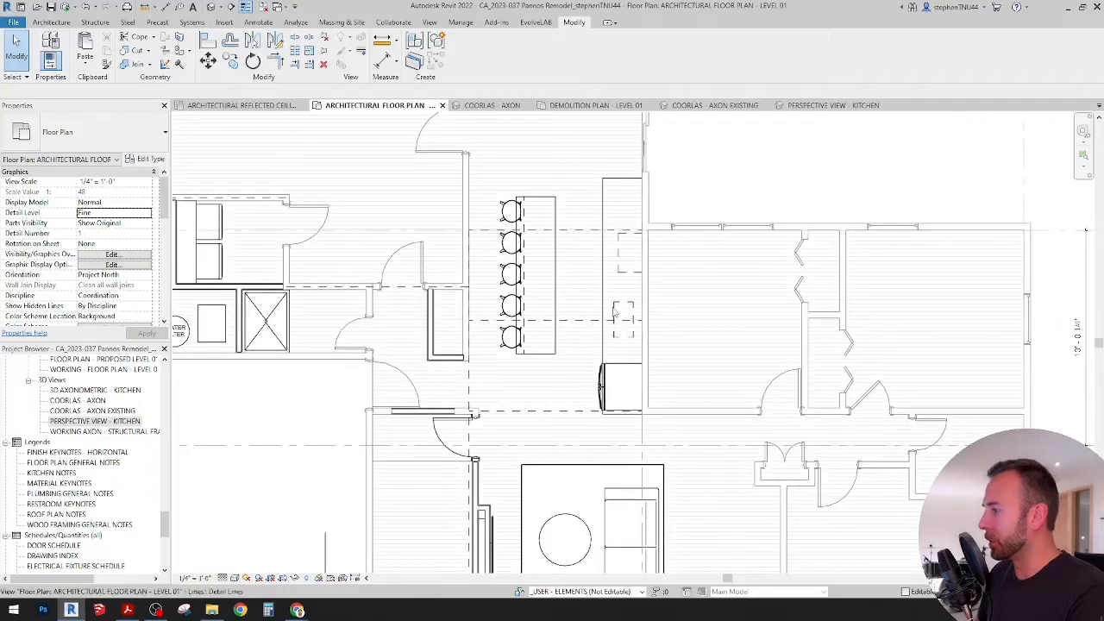
middle_drag(617, 315, 585, 383)
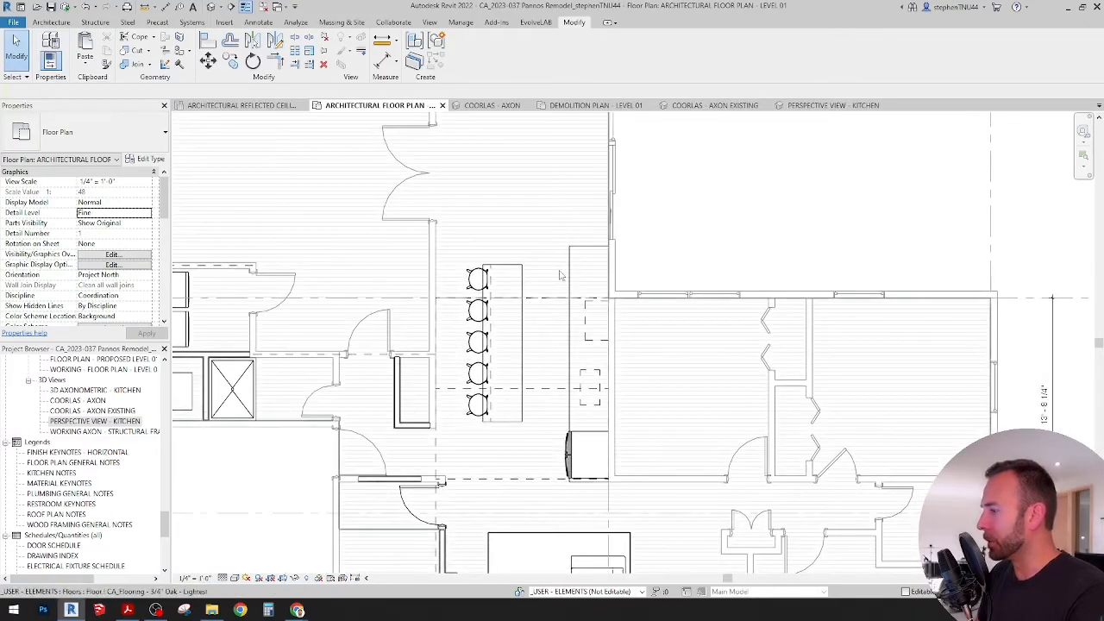
scroll(562, 267, up, 1)
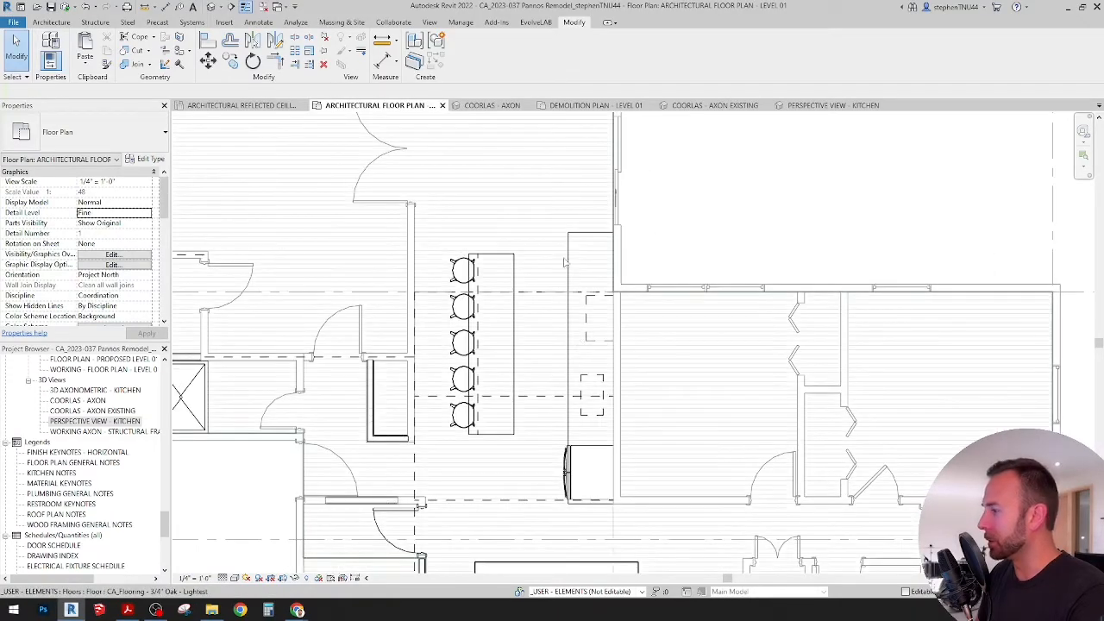
scroll(534, 298, down, 2)
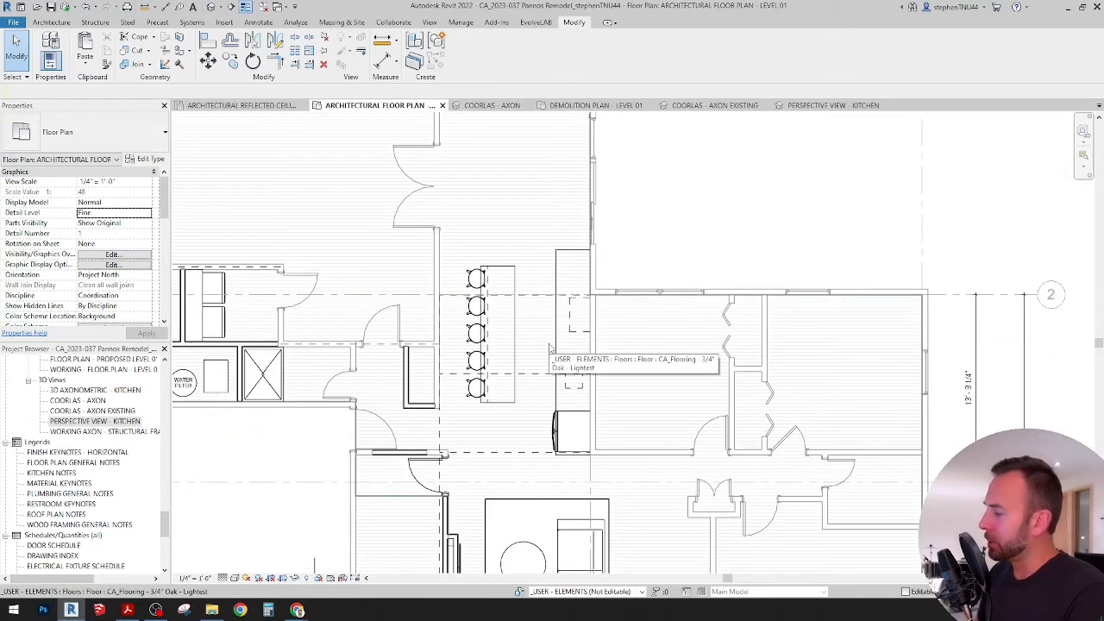
middle_drag(557, 351, 567, 355)
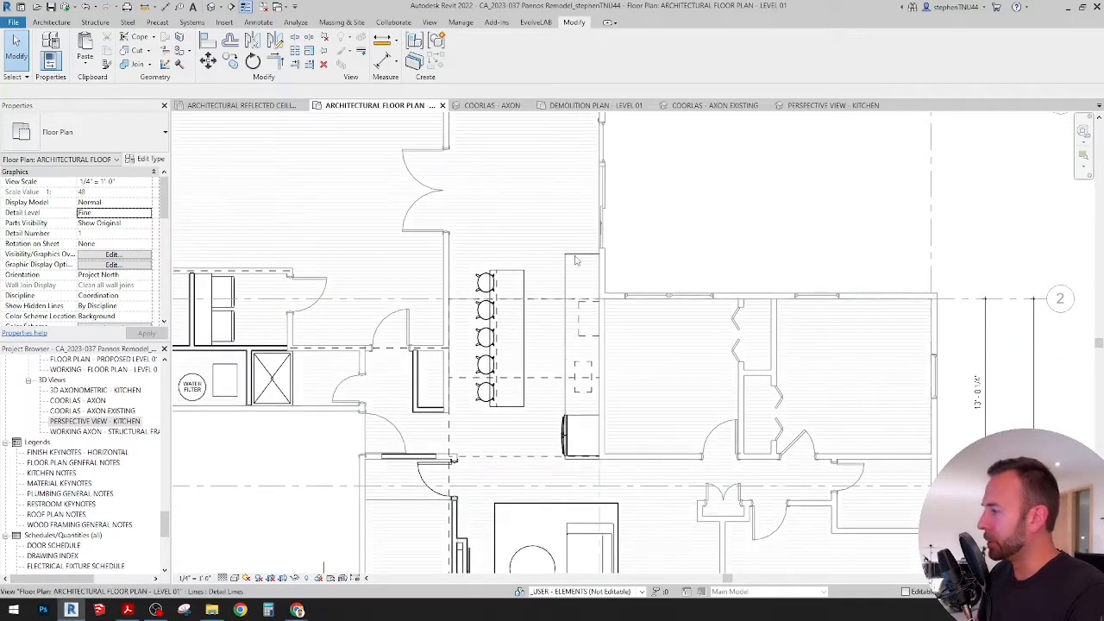
Step: Check the detail line at the upper end of the kitchen counter, clear the selection and review the surrounding kitchen layout
click(571, 254)
scroll(571, 256, up, 1)
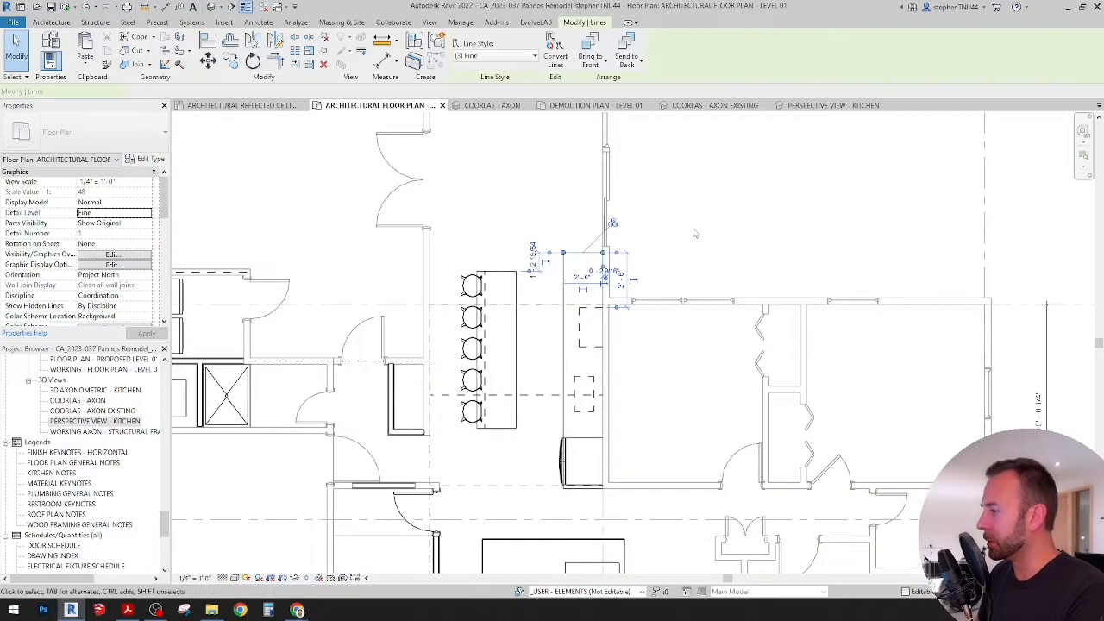
key(Escape)
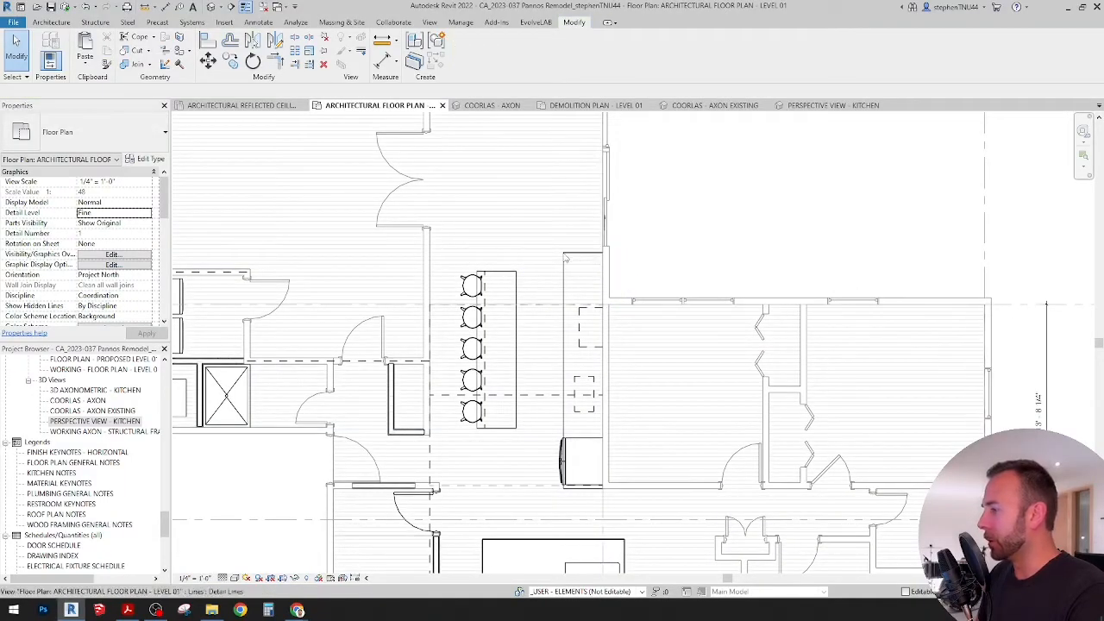
scroll(584, 336, up, 1)
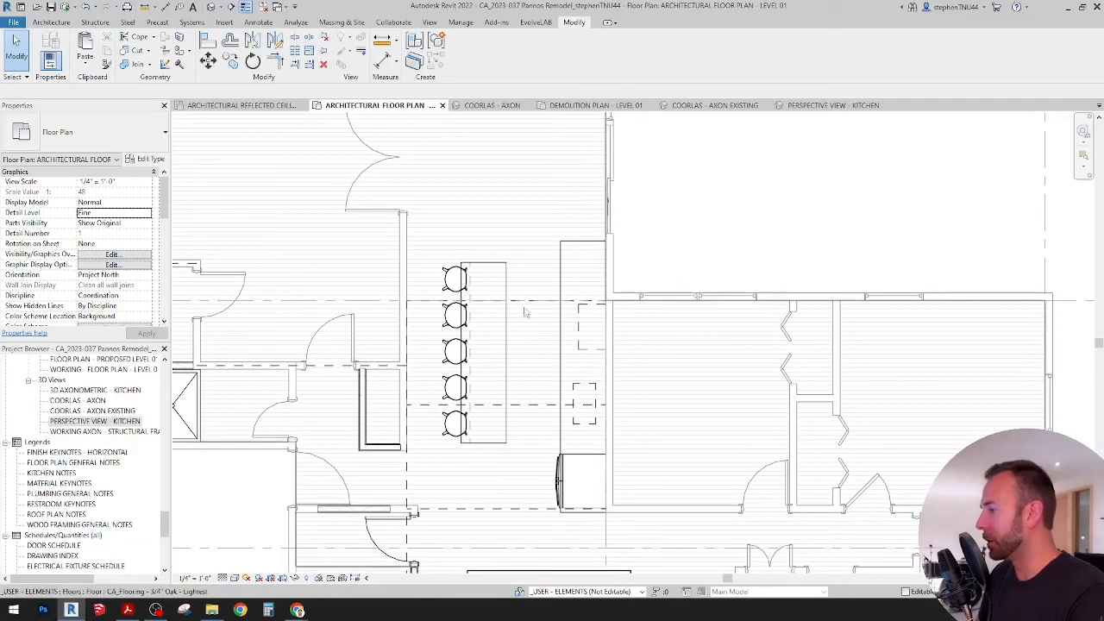
scroll(520, 319, down, 4)
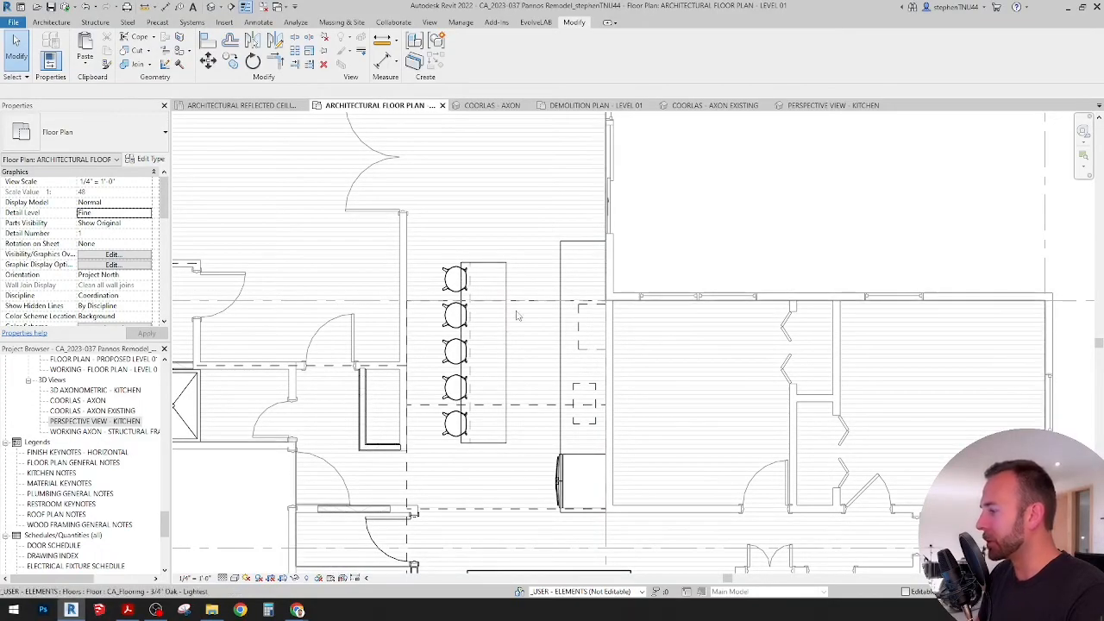
middle_drag(521, 324, 552, 358)
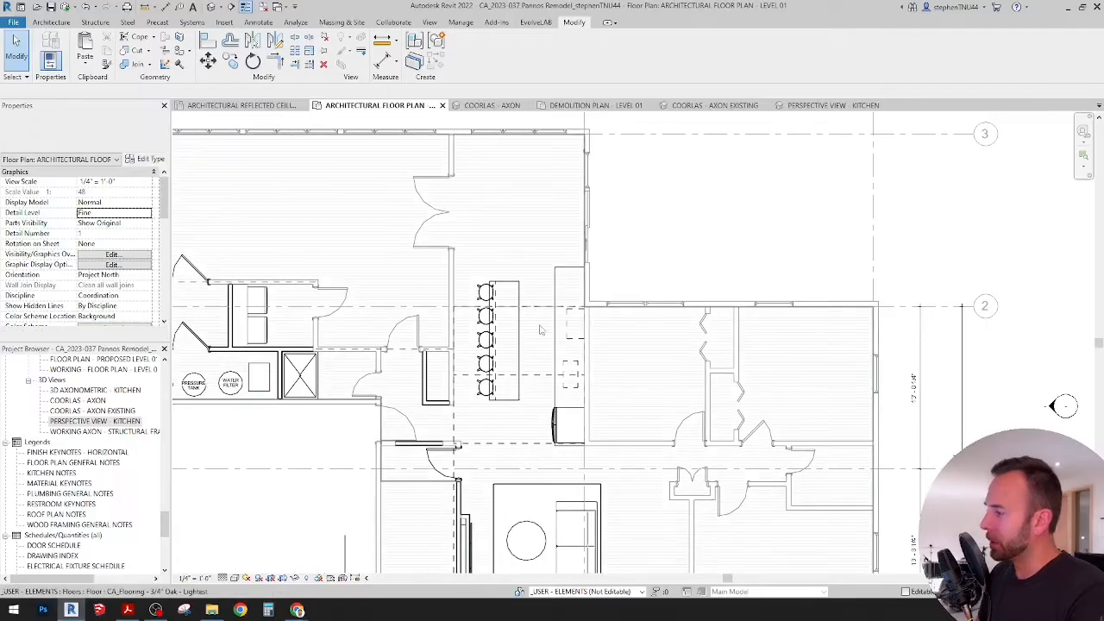
scroll(560, 354, up, 1)
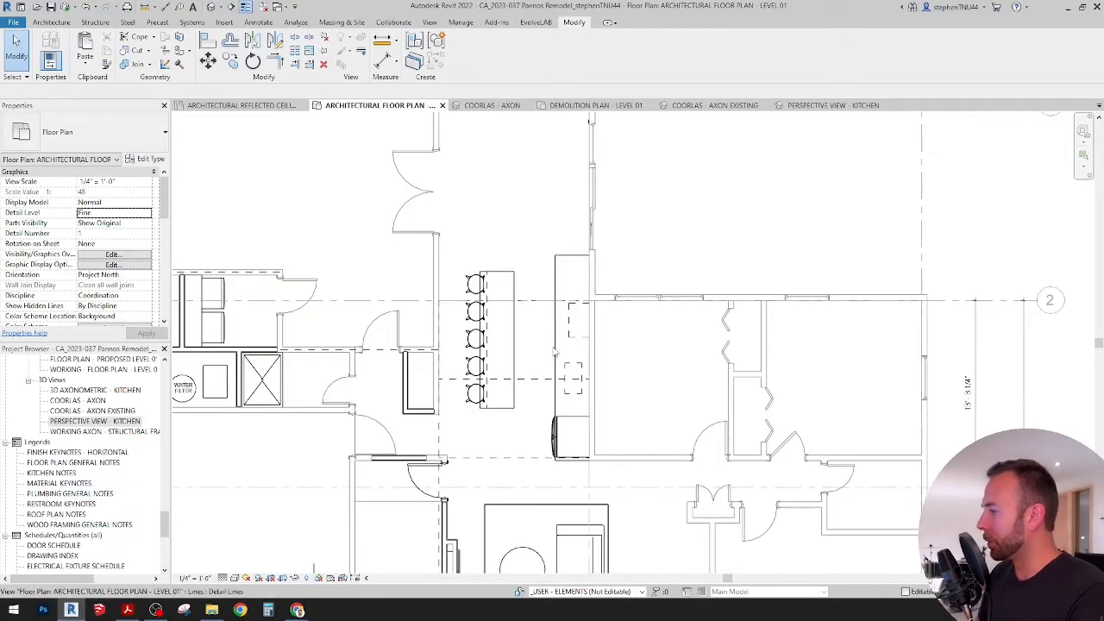
middle_drag(560, 354, 559, 329)
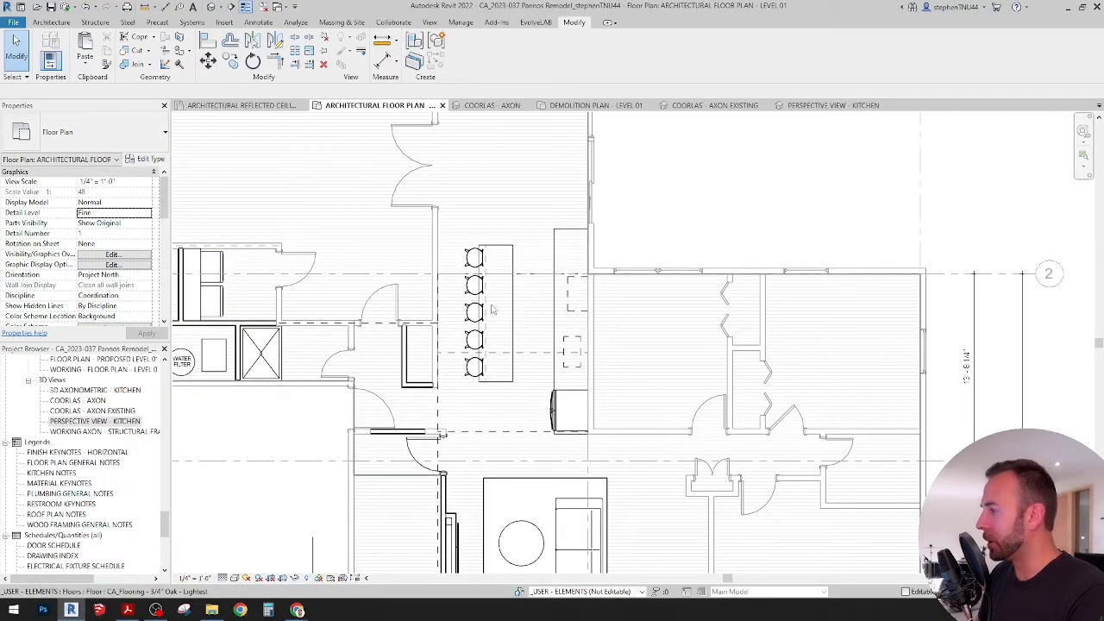
middle_drag(540, 305, 545, 239)
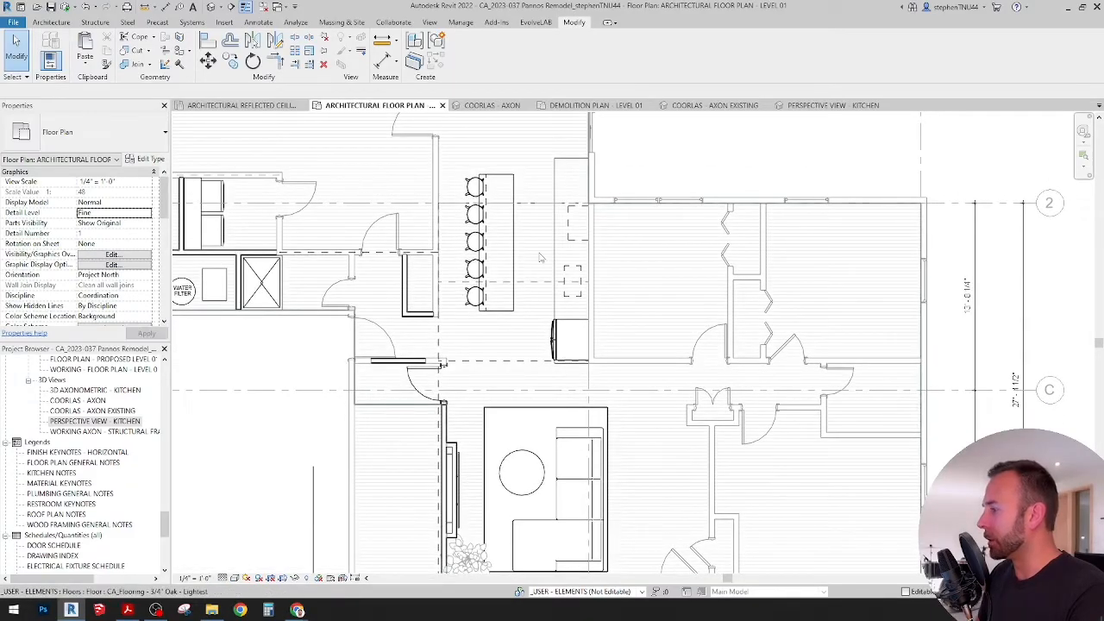
scroll(541, 257, down, 4)
scroll(529, 197, up, 4)
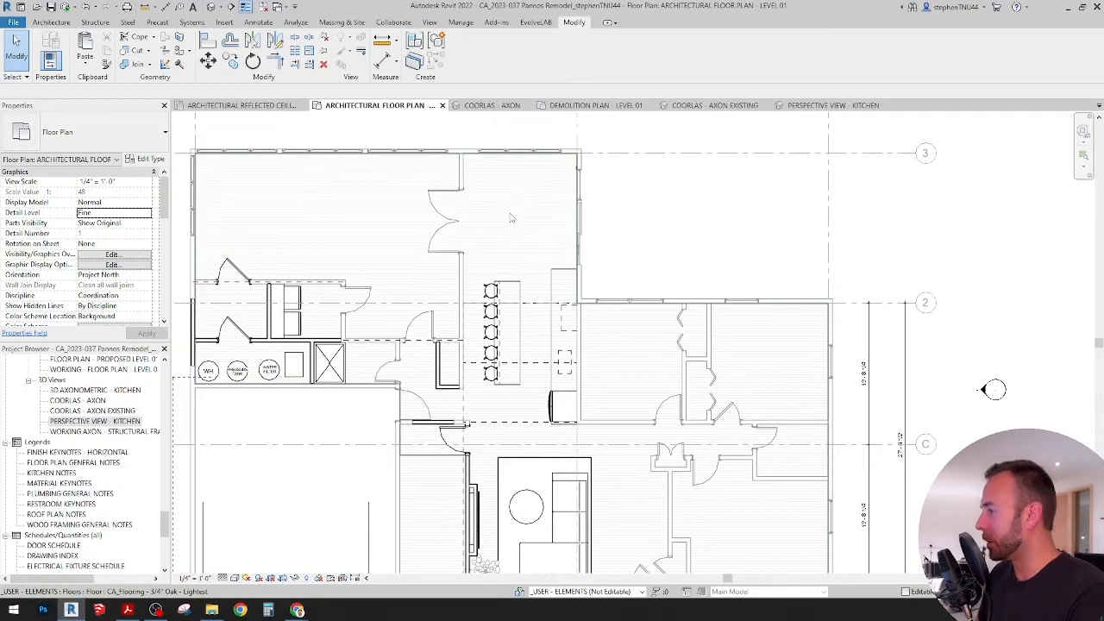
Step: Place a CA_Cabinet Filler Panel - Adjustable component on the open floor just above the upper end of the kitchen counter
scroll(532, 303, up, 1)
click(47, 24)
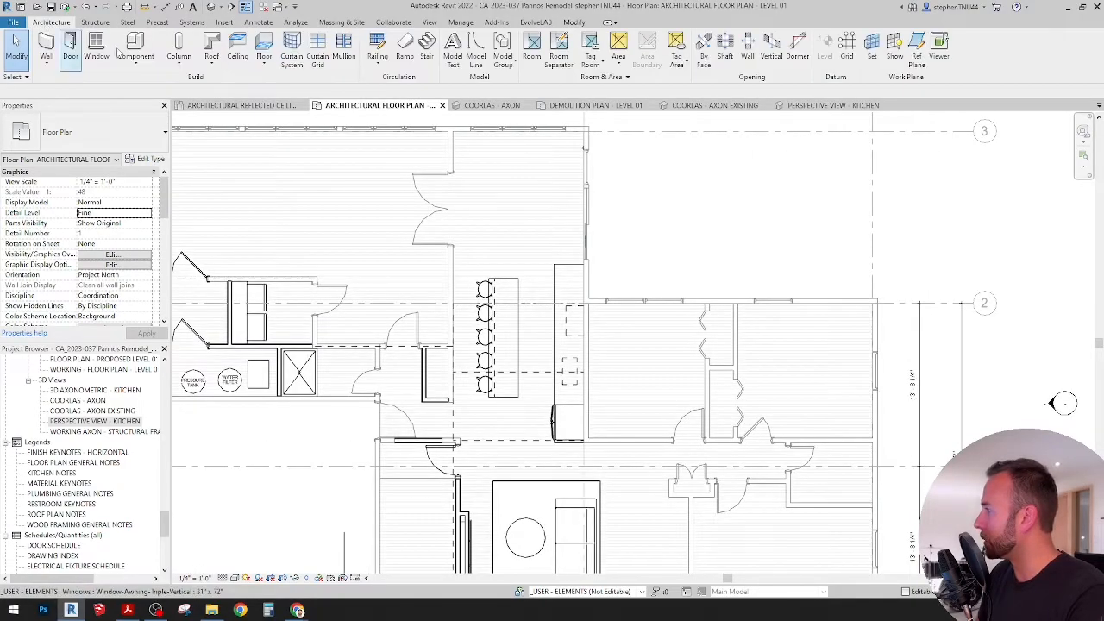
click(138, 63)
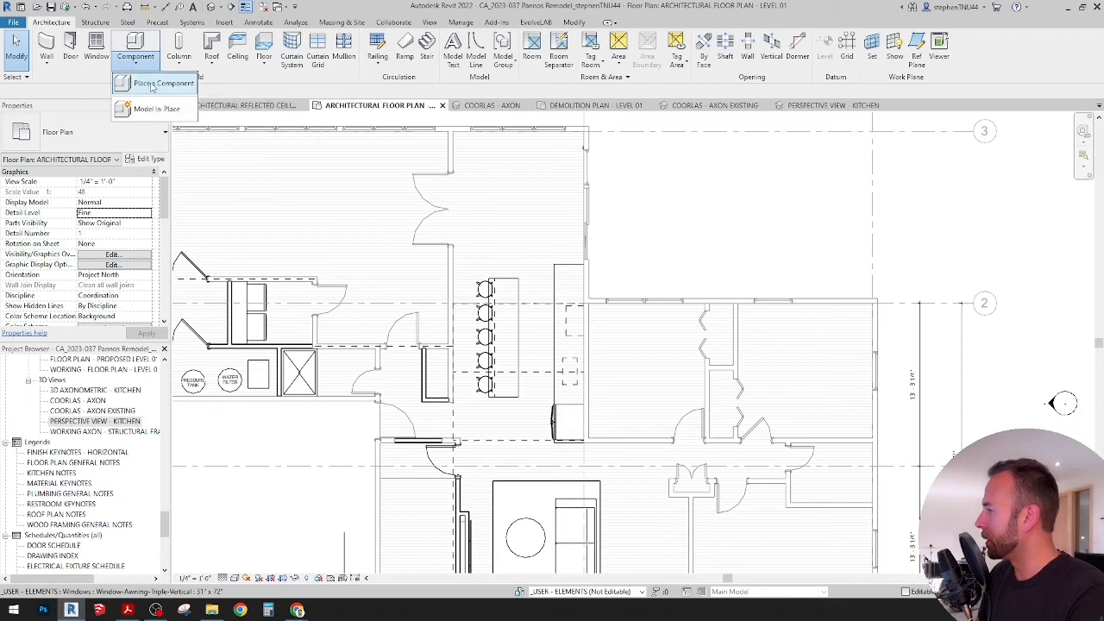
click(155, 79)
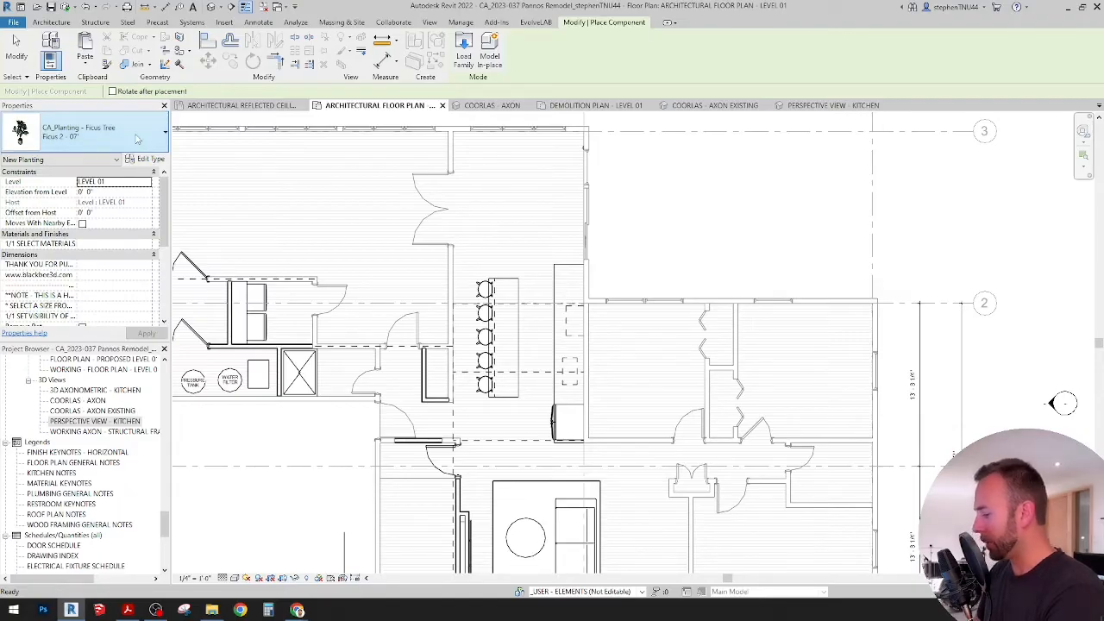
click(136, 139)
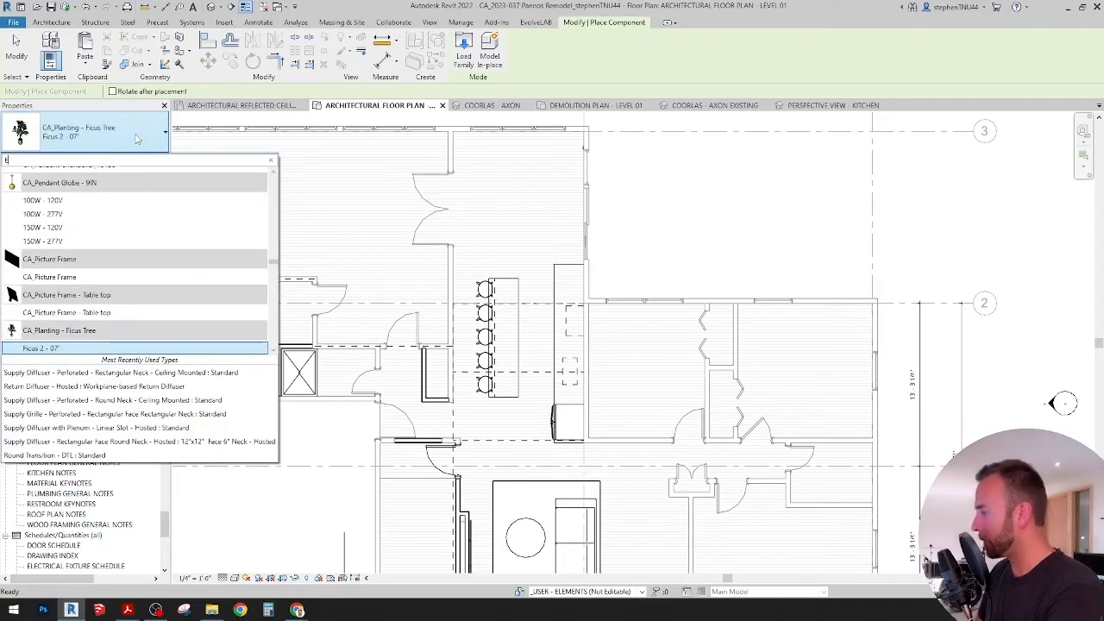
key(BackSpace)
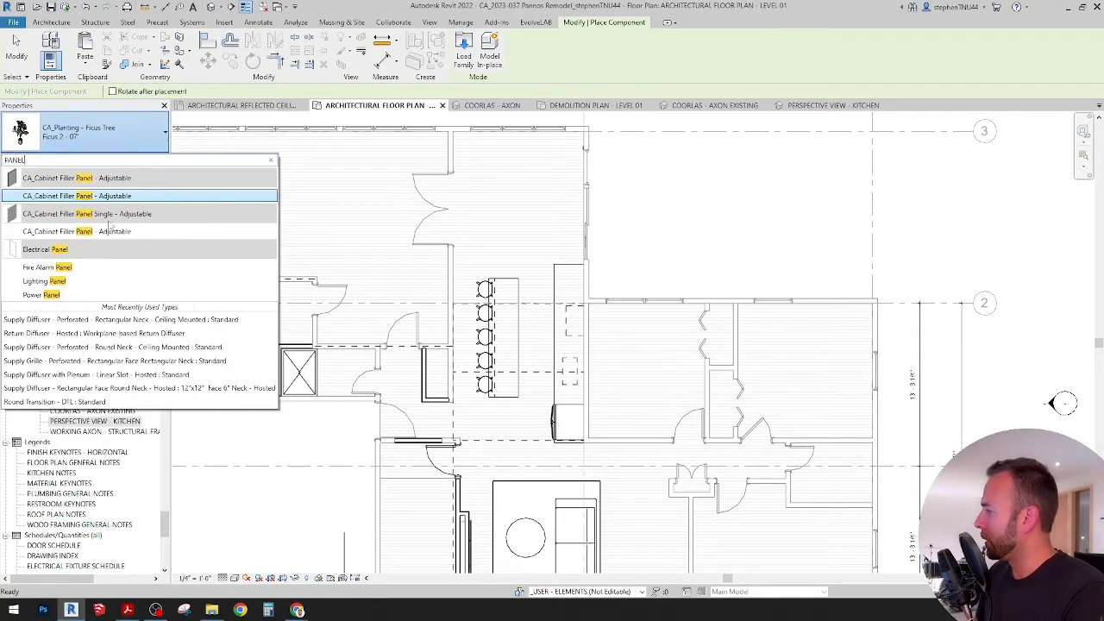
mouse_move(82, 237)
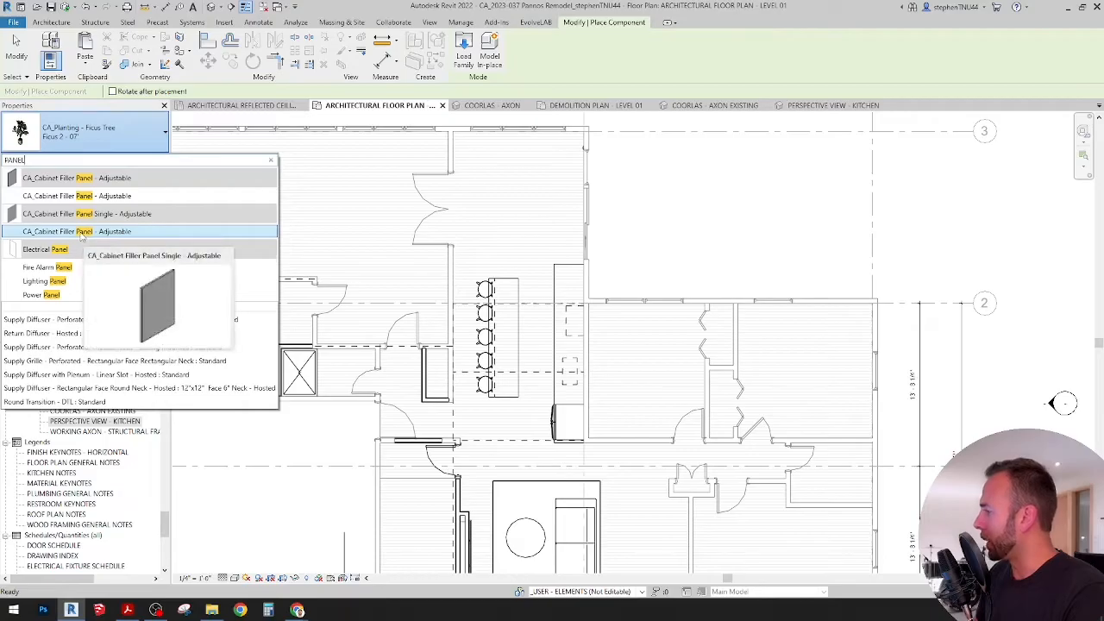
click(78, 196)
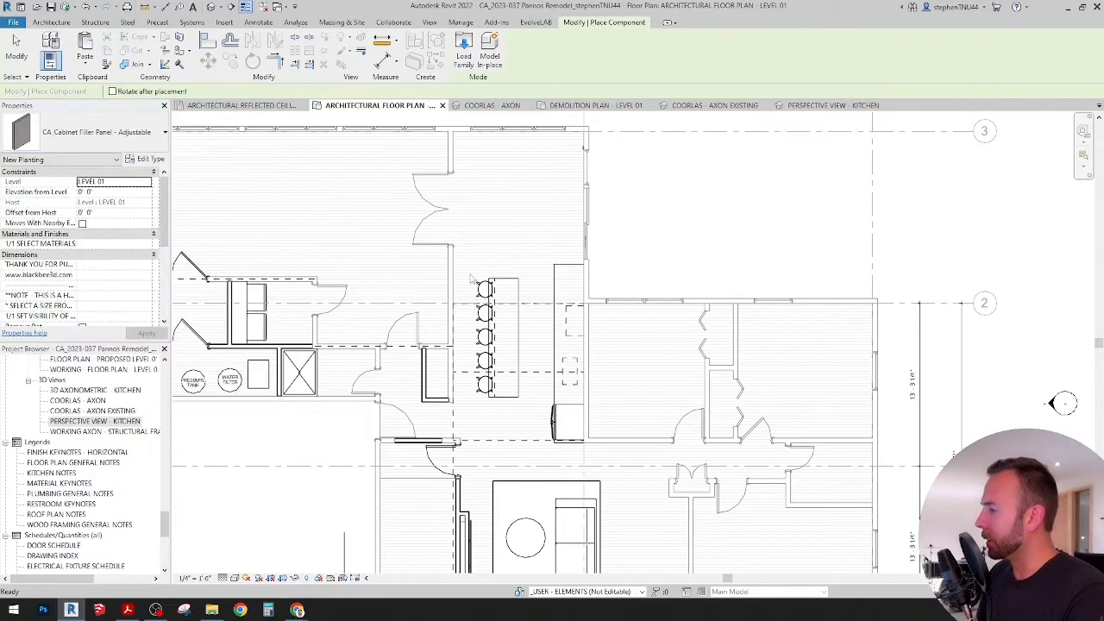
scroll(545, 255, up, 6)
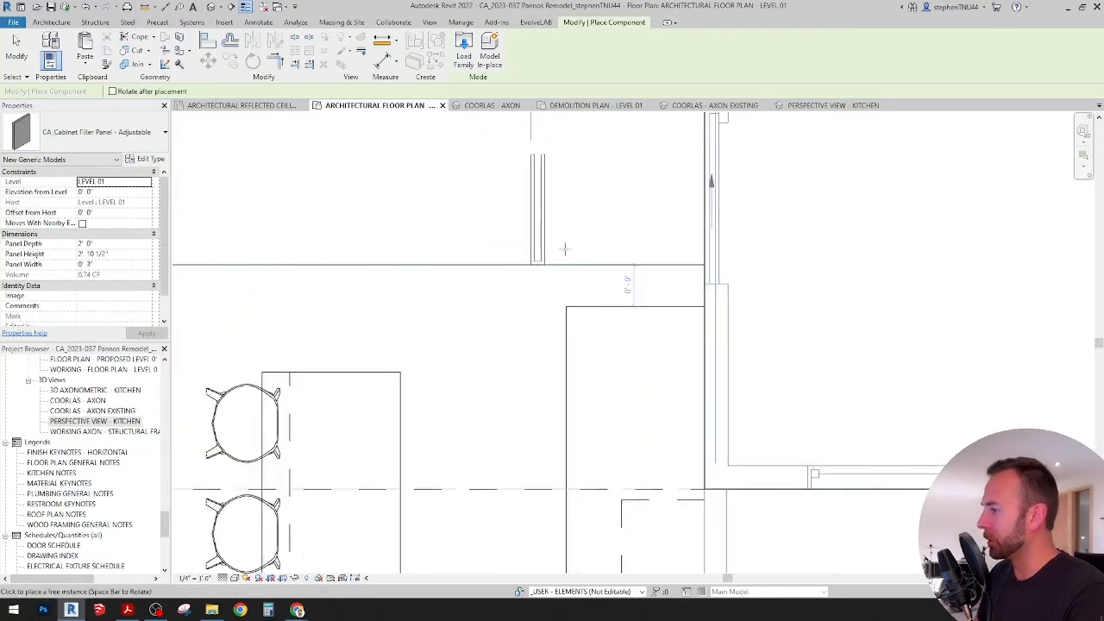
key(Escape)
key(Escape)
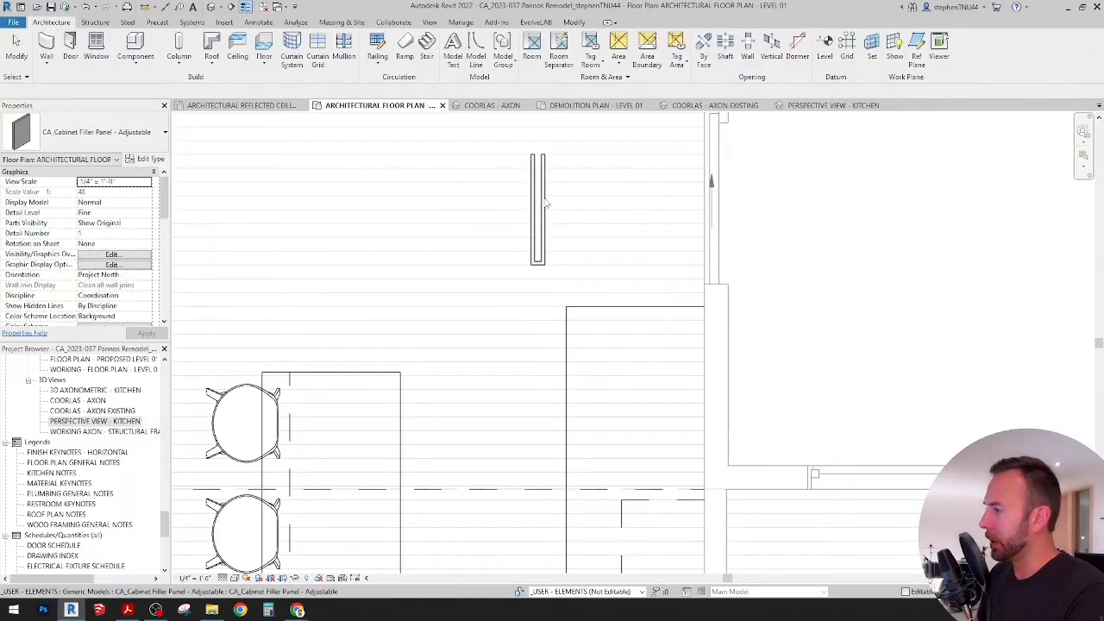
Step: Rotate the placed cabinet filler panel 90 degrees so it runs parallel to the counter's upper edge
click(546, 208)
click(252, 61)
click(492, 335)
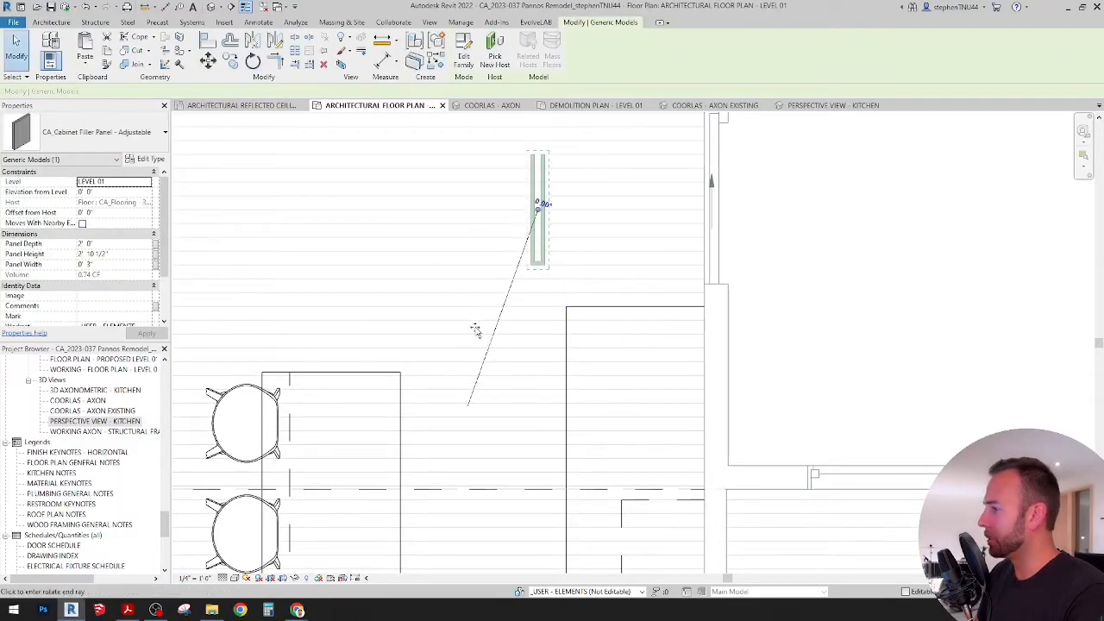
text(90)
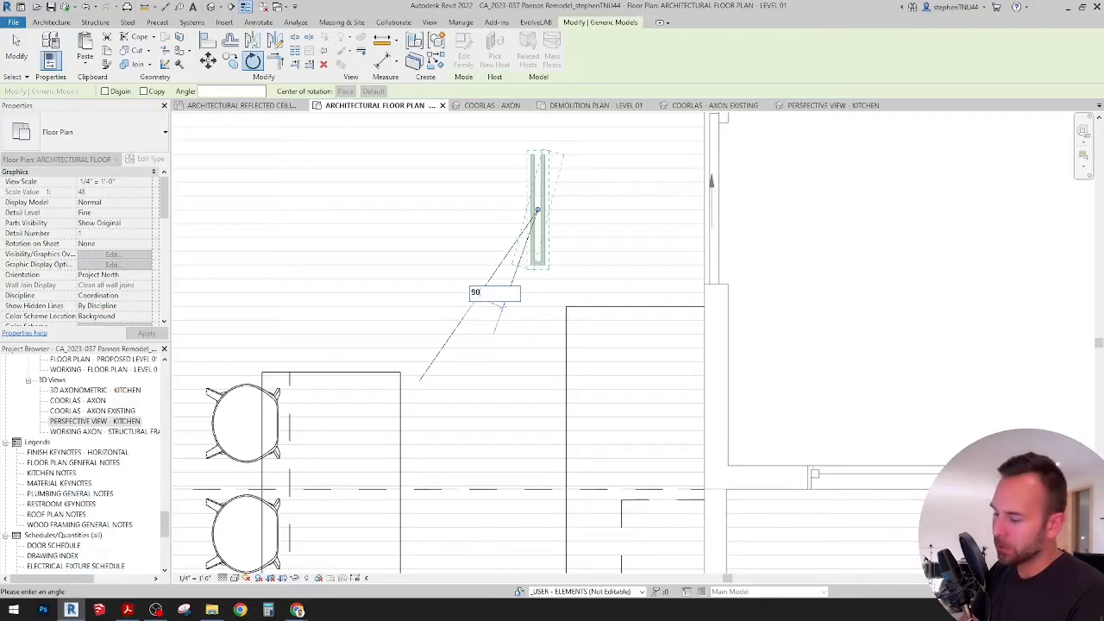
key(Return)
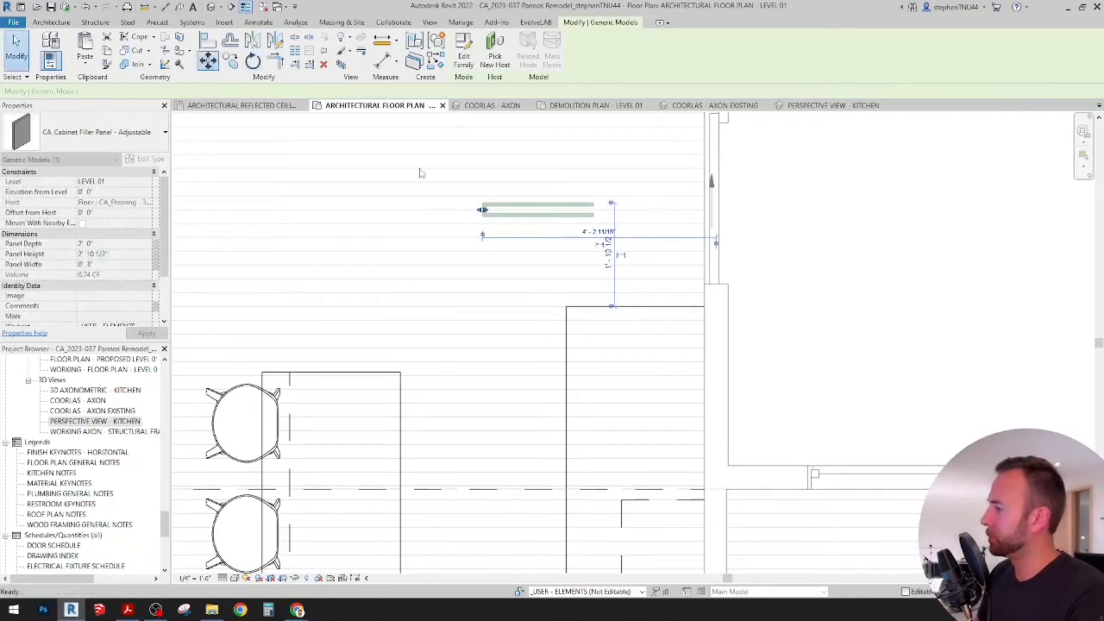
Step: Move the cabinet filler panel by its outer end so its corner meets the front upper corner of the kitchen counter
key(m)
key(v)
click(484, 208)
scroll(565, 297, up, 3)
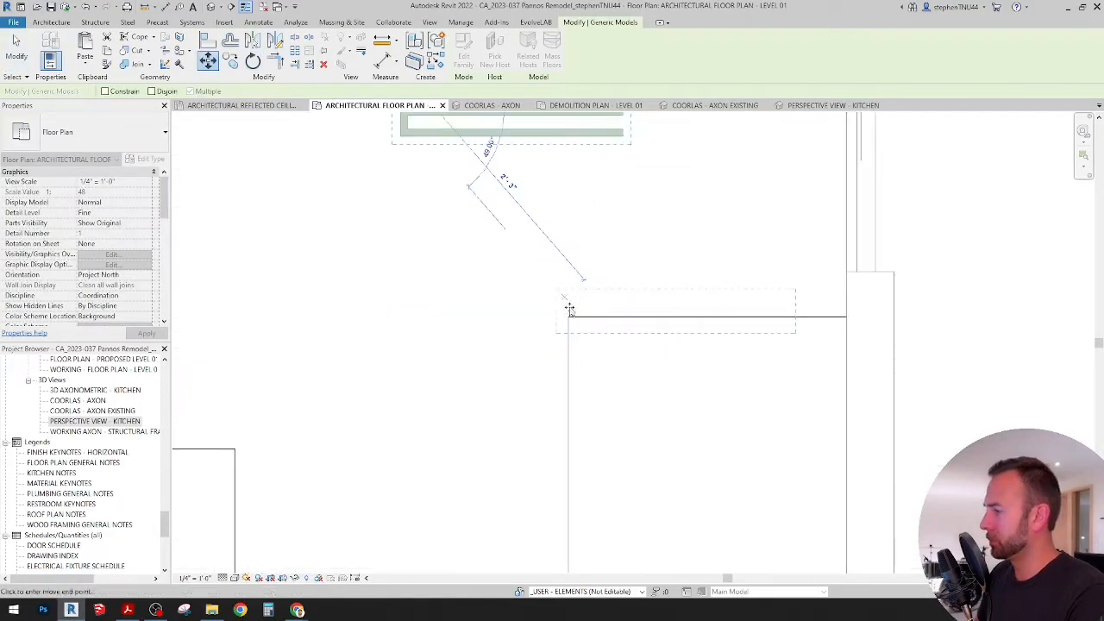
click(569, 317)
middle_drag(640, 283, 539, 264)
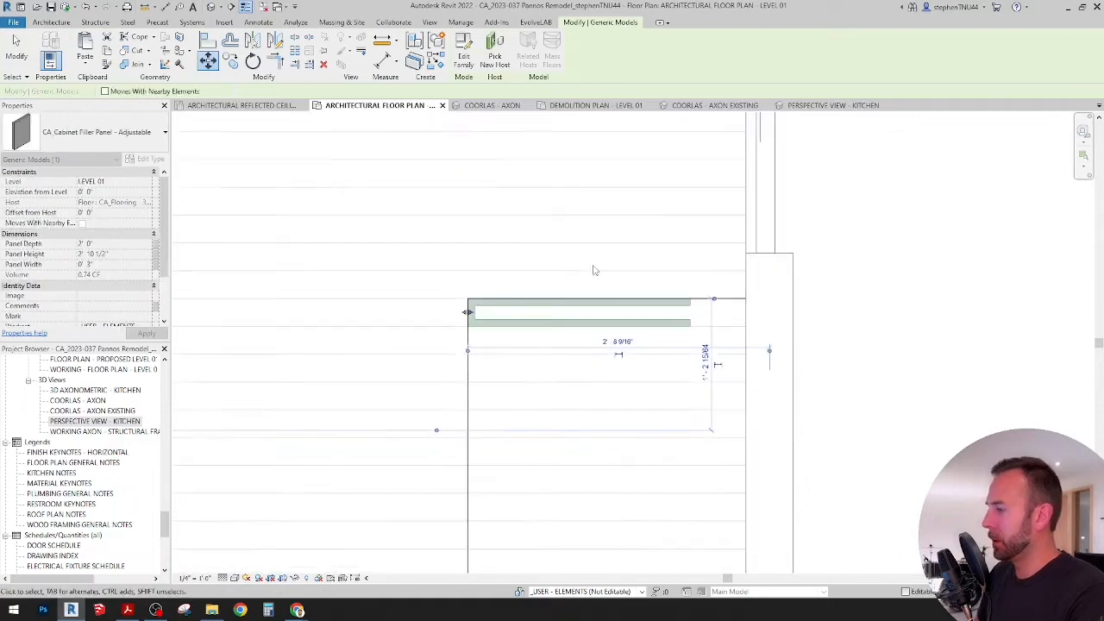
key(Escape)
Step: Set the Panel Depth of the cabinet filler panel at the counter's upper end to 2' 6"
click(488, 324)
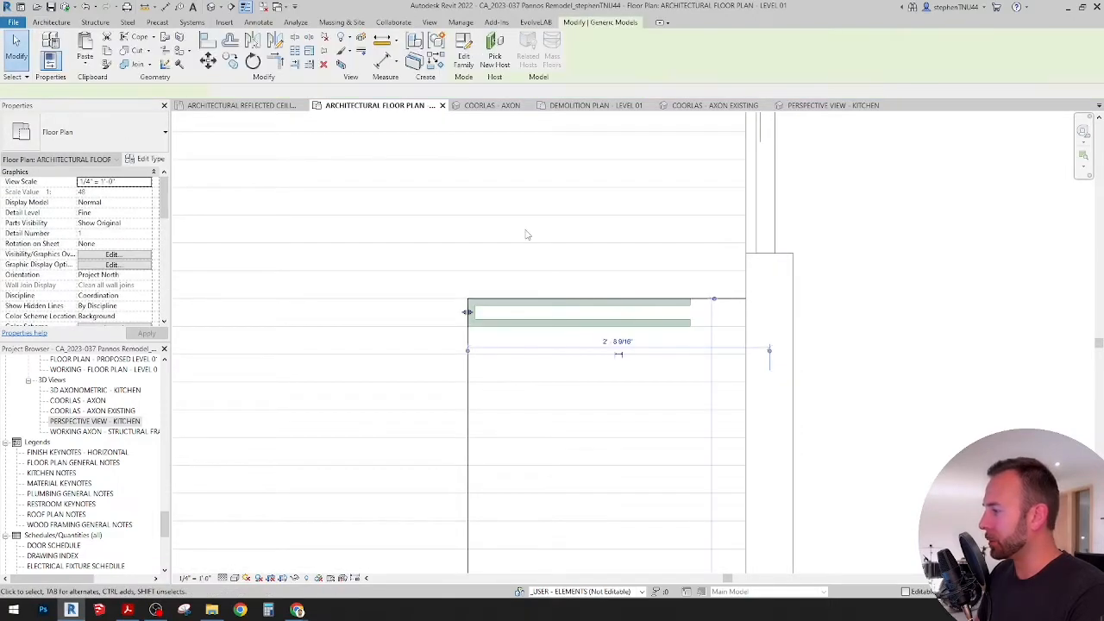
scroll(522, 226, down, 5)
middle_drag(524, 303, 526, 208)
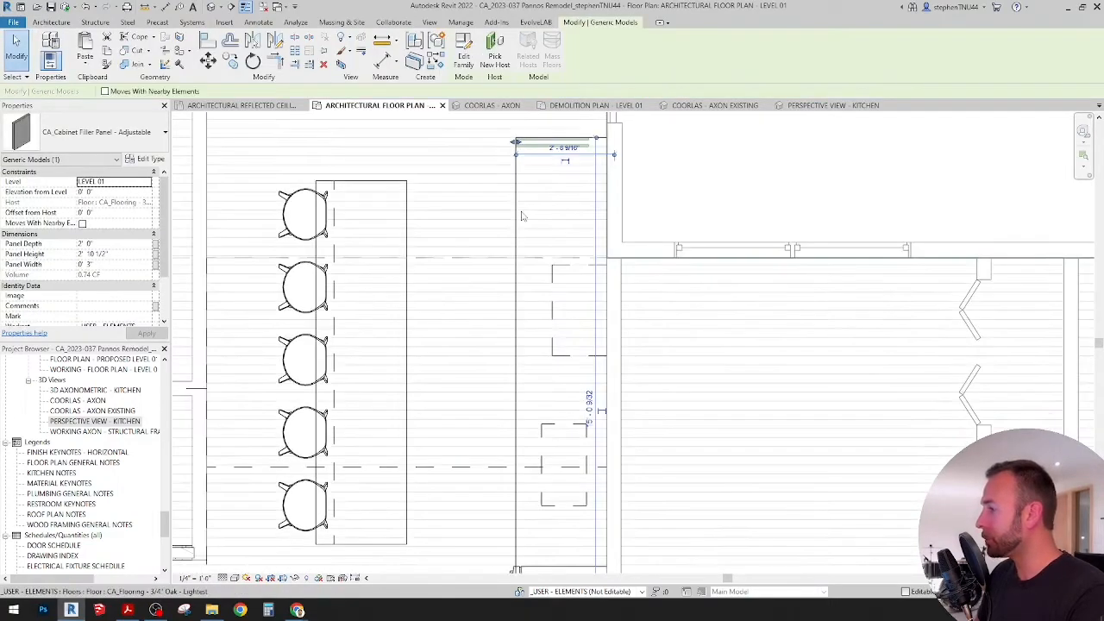
scroll(526, 208, down, 2)
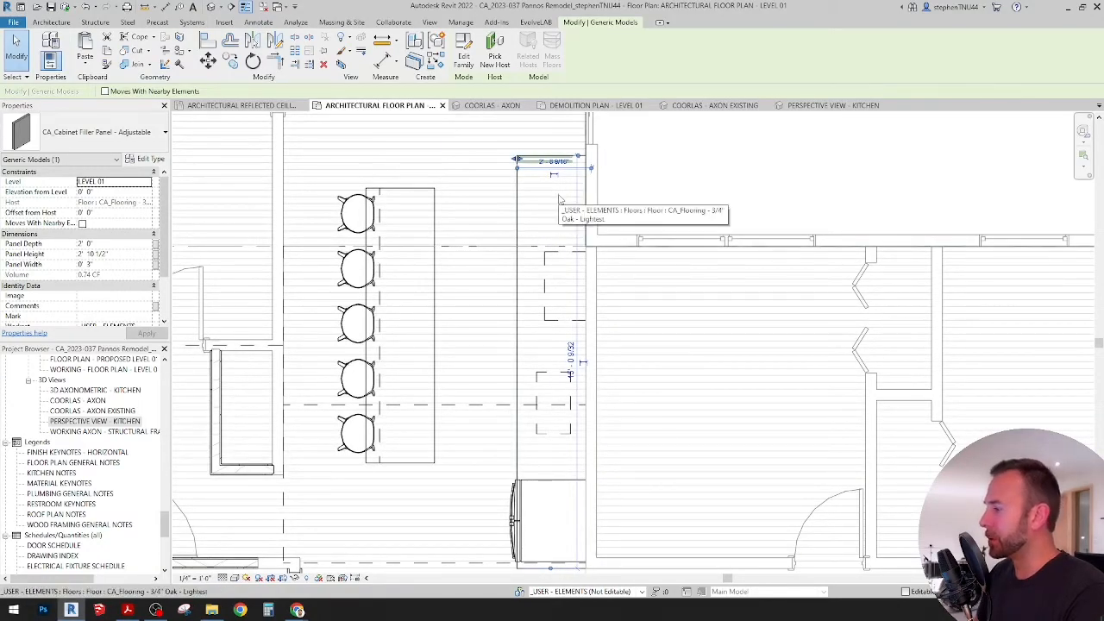
scroll(560, 194, up, 1)
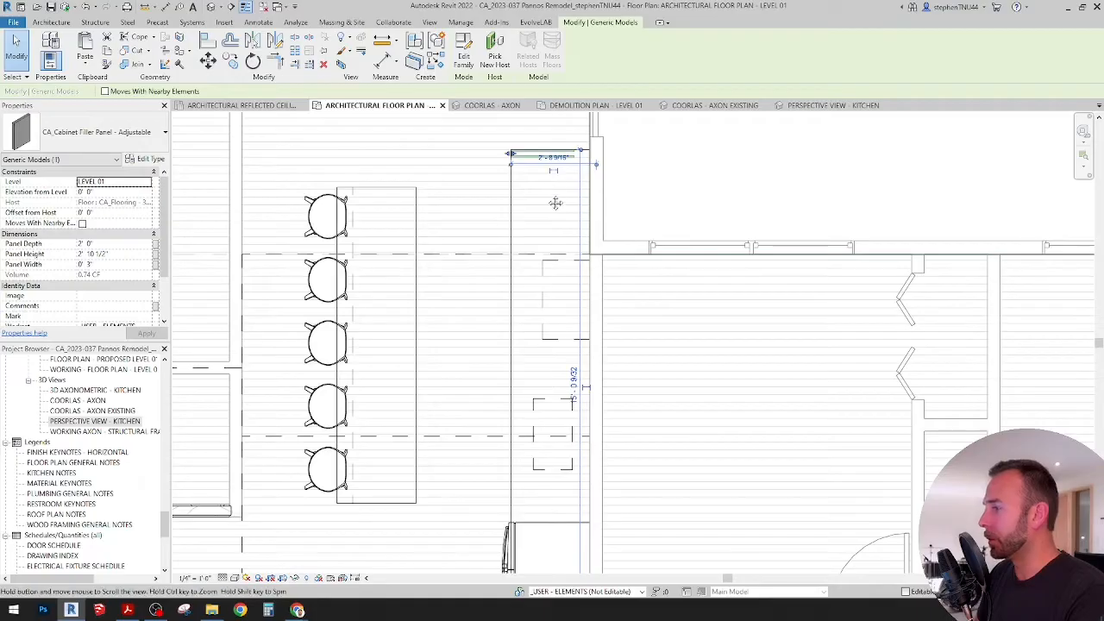
scroll(557, 168, up, 3)
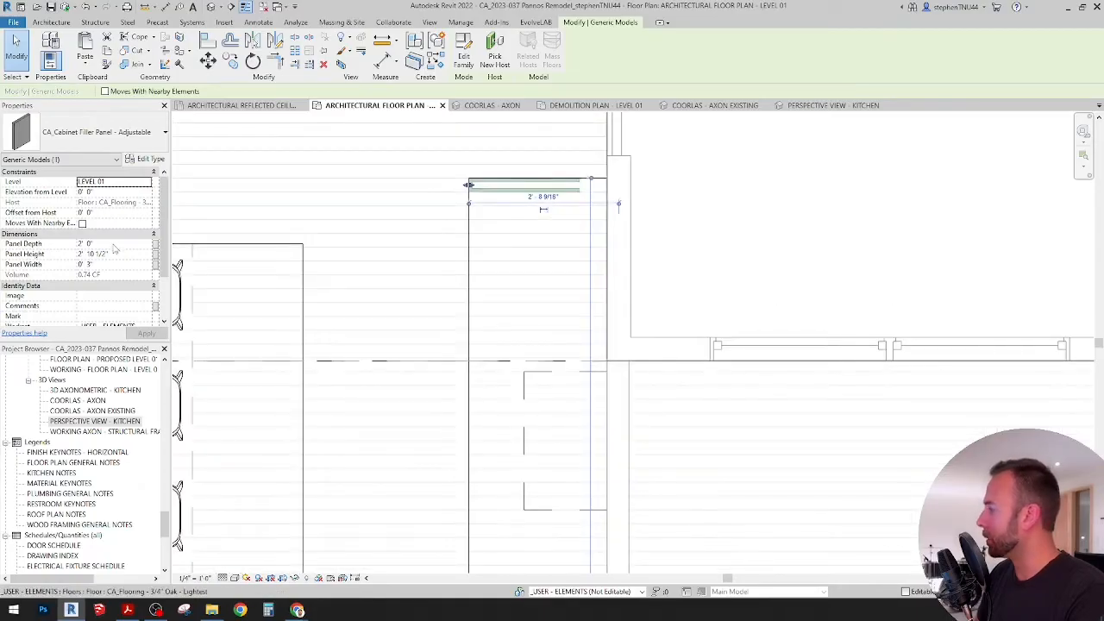
click(115, 245)
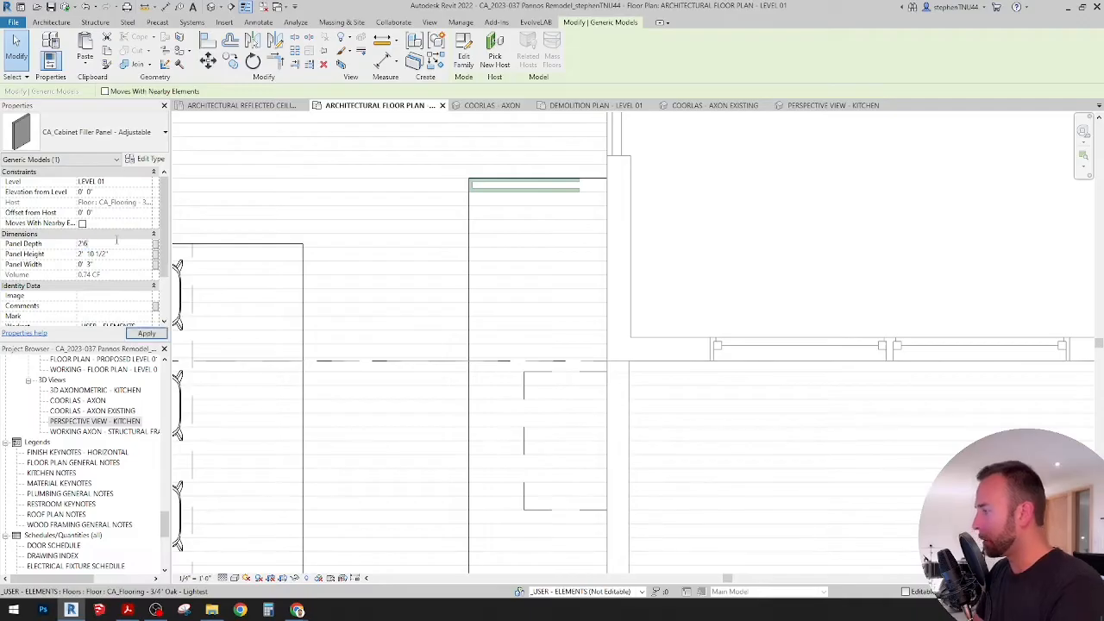
click(721, 184)
scroll(573, 197, up, 1)
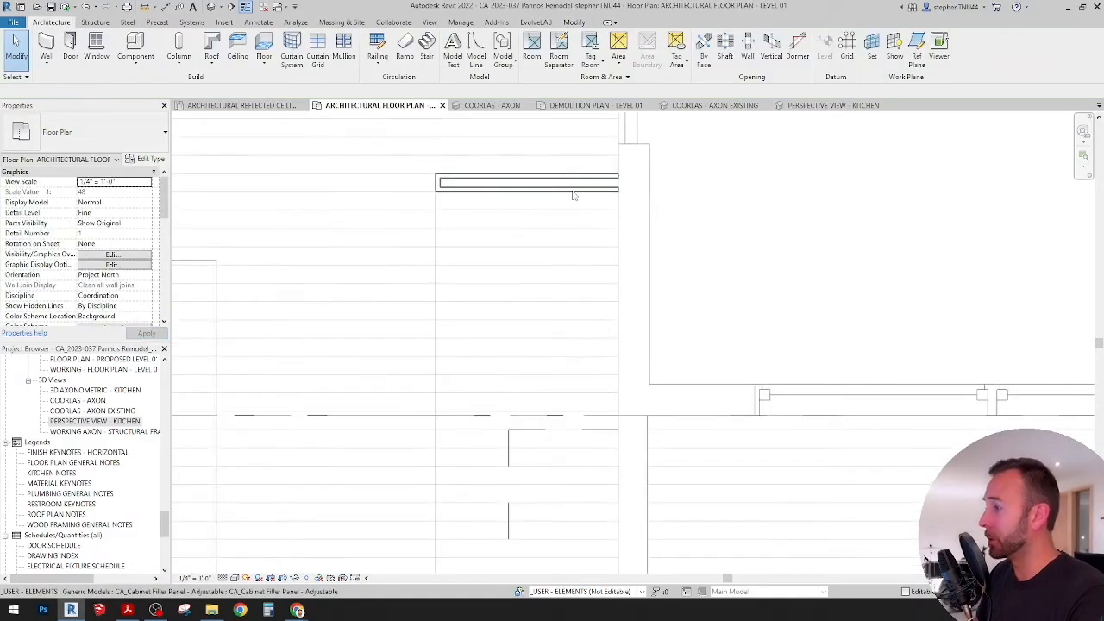
scroll(570, 197, down, 2)
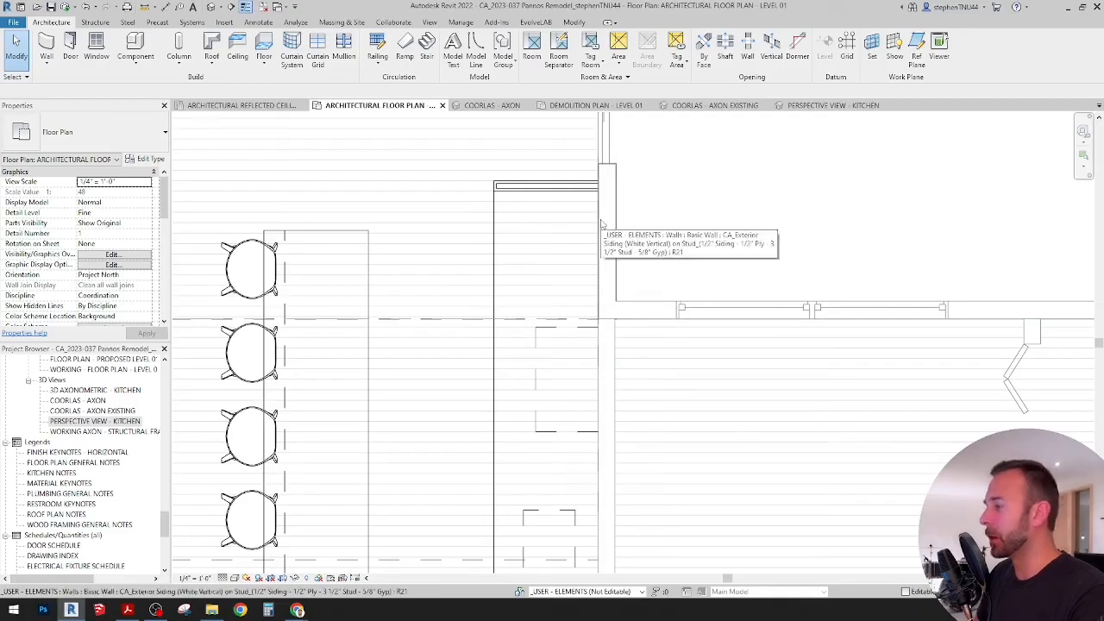
scroll(494, 231, down, 3)
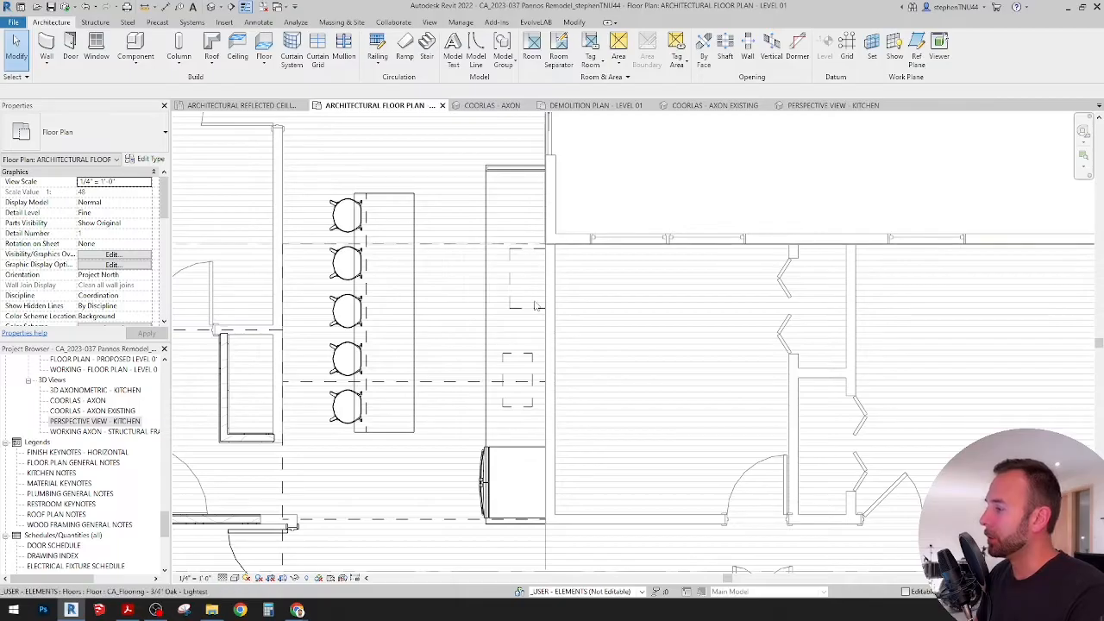
scroll(517, 216, up, 2)
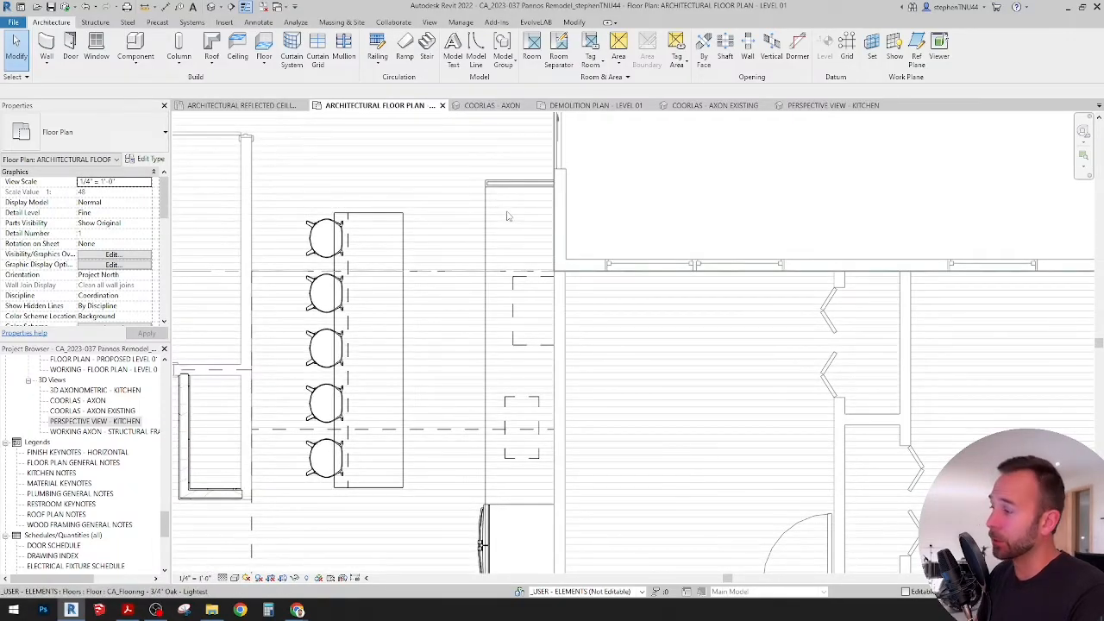
Step: Copy the cabinet filler panel from the counter's upper end to a spot just below the refrigerator at the lower end
scroll(514, 238, up, 2)
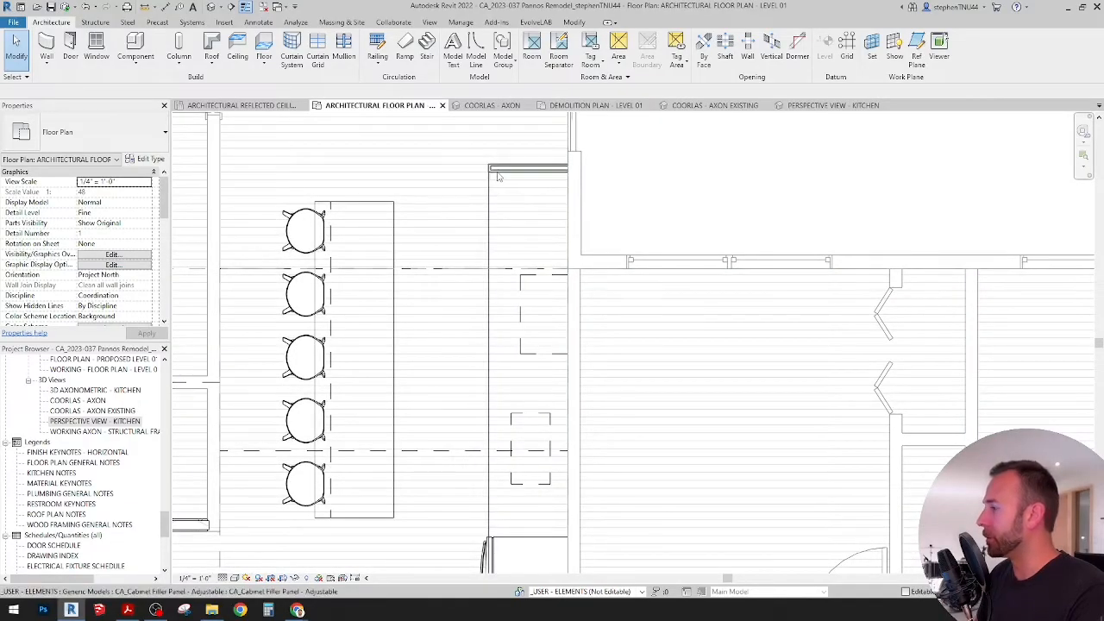
scroll(493, 189, up, 2)
click(541, 169)
click(230, 60)
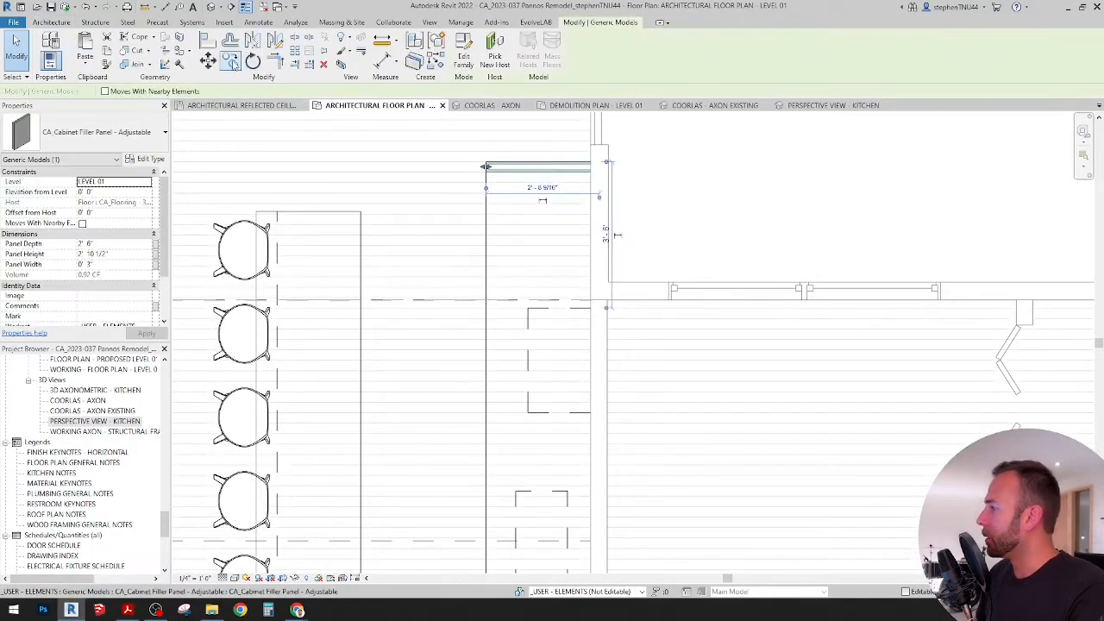
scroll(504, 172, up, 2)
click(488, 167)
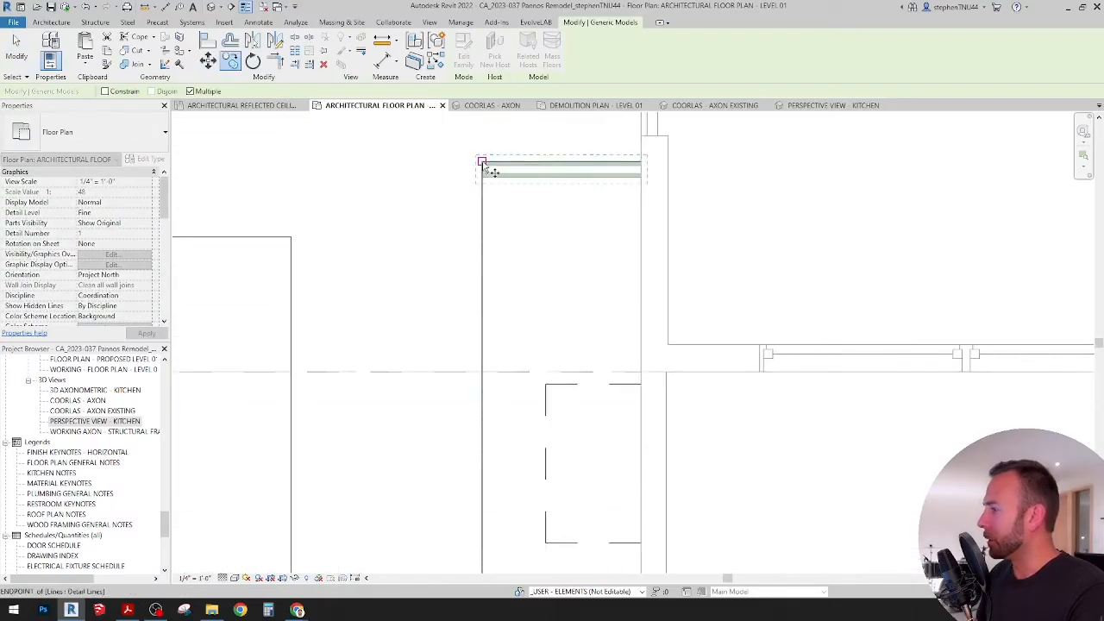
scroll(487, 151, down, 3)
scroll(488, 406, up, 3)
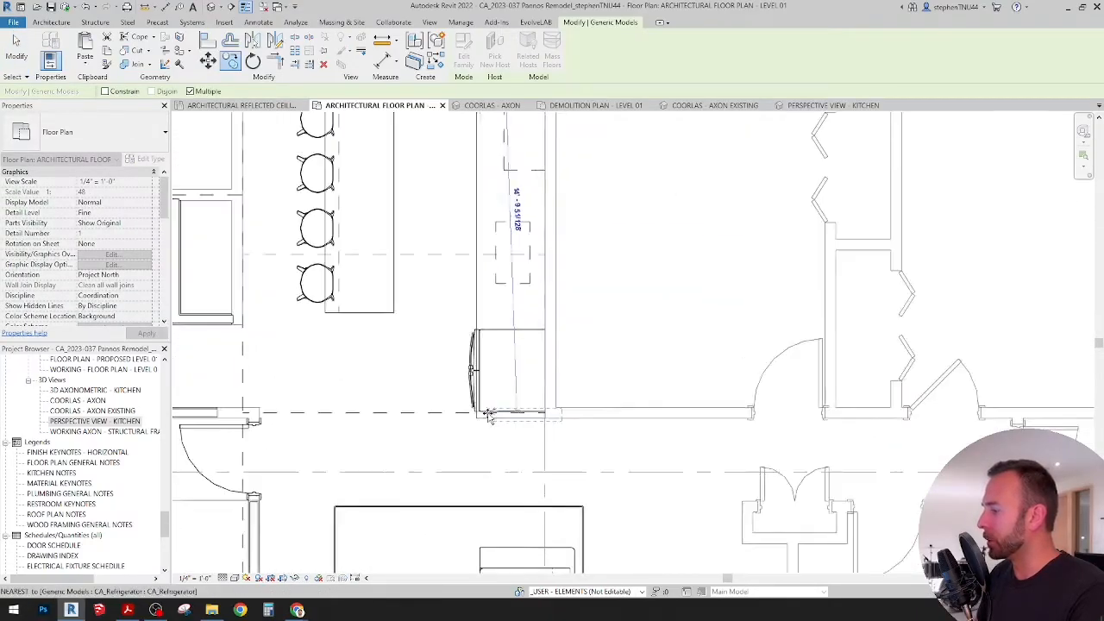
click(466, 440)
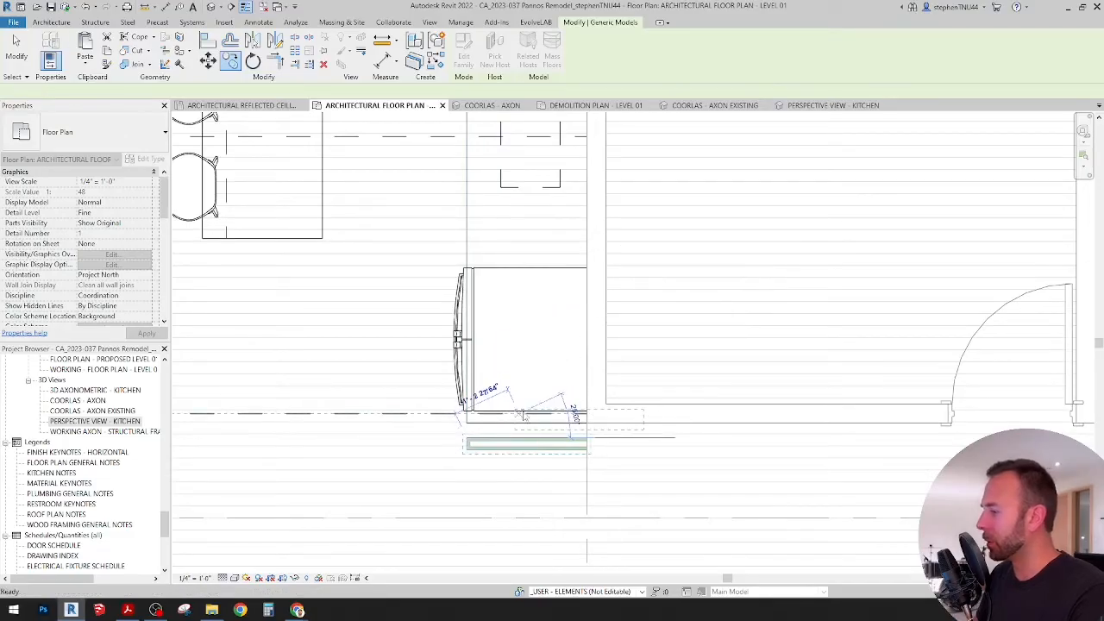
key(Escape)
middle_drag(540, 430, 613, 426)
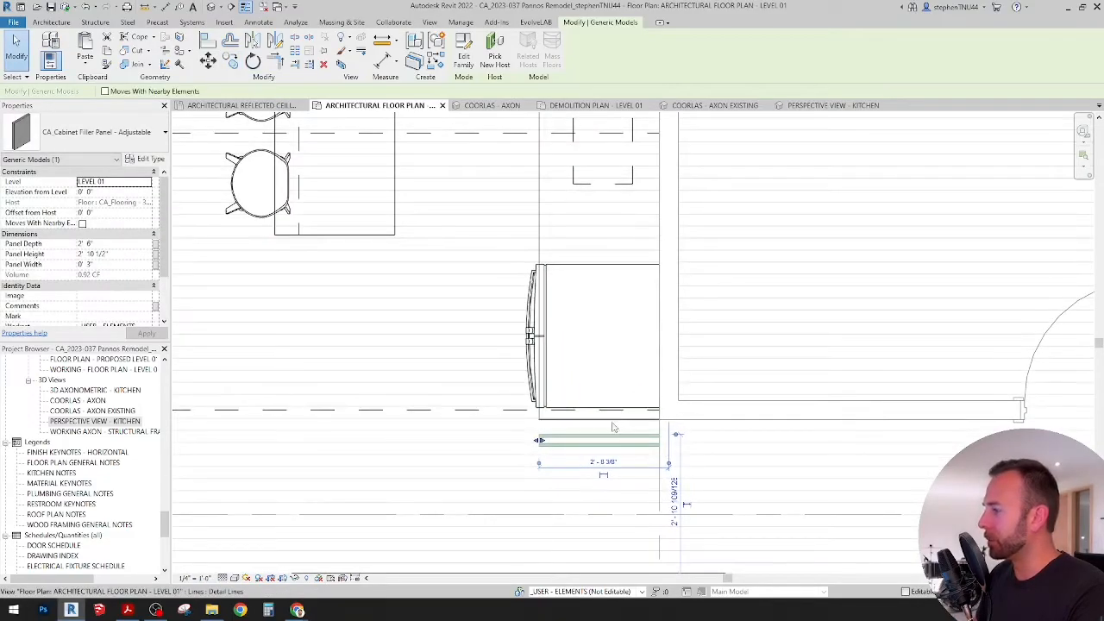
scroll(613, 426, down, 4)
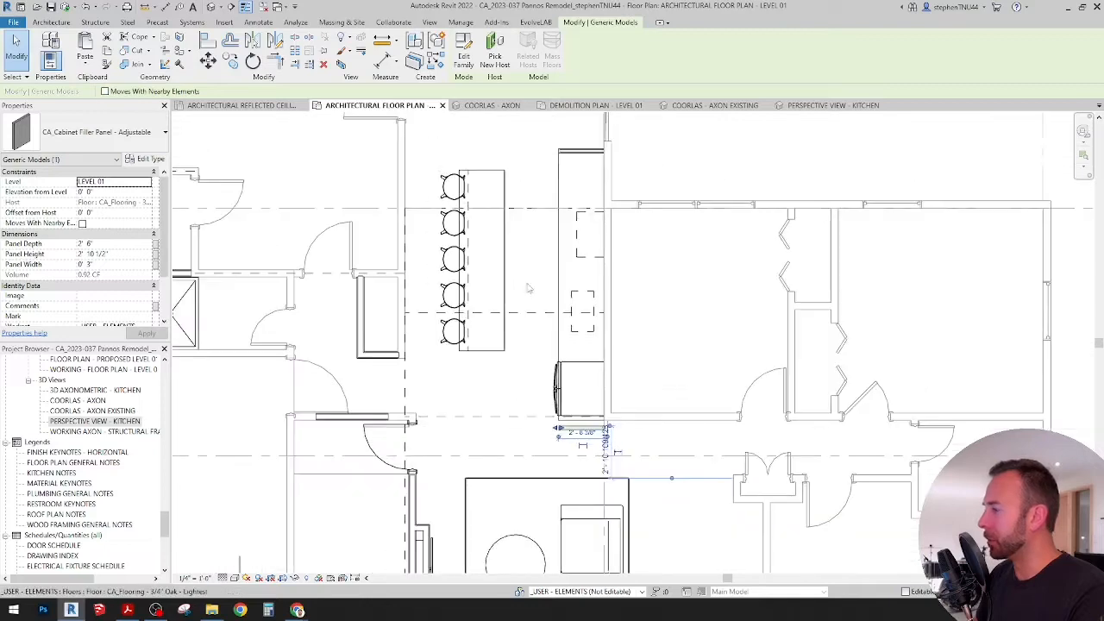
scroll(520, 211, up, 2)
click(524, 211)
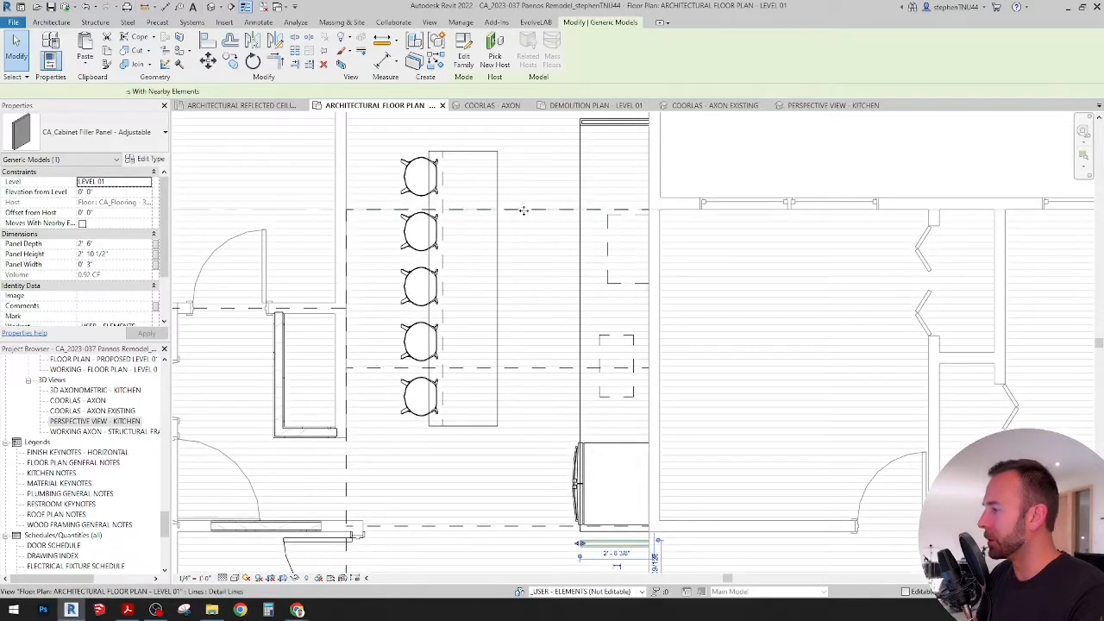
Step: Examine the dashed lines running across the kitchen between the island, counter and refrigerator in the floor plan
middle_drag(547, 337, 545, 286)
middle_drag(521, 482, 528, 395)
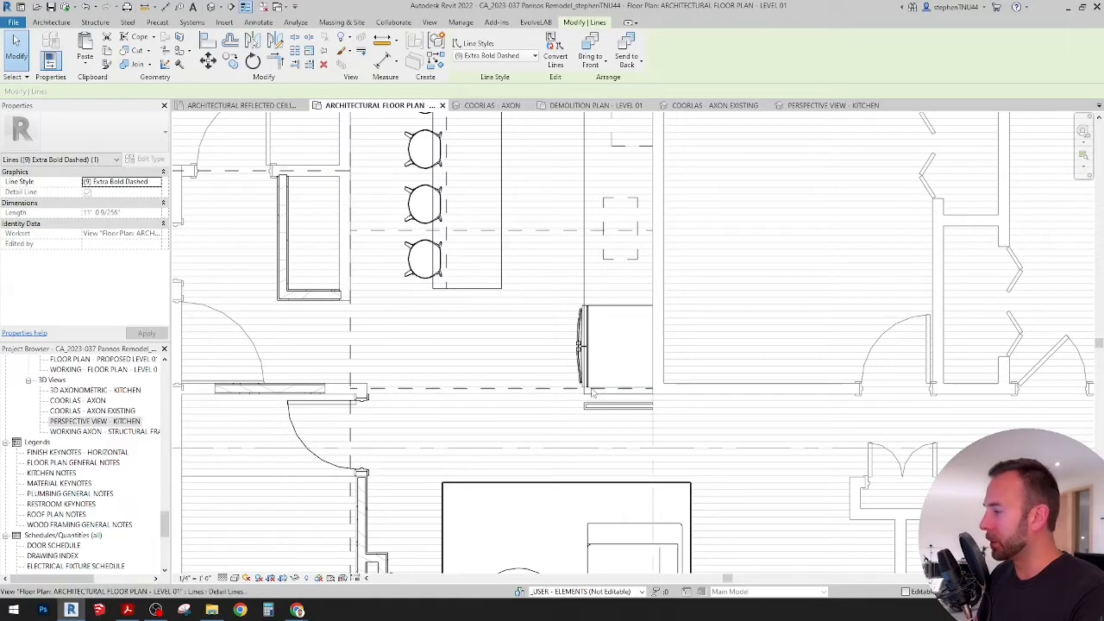
scroll(646, 397, down, 1)
middle_drag(646, 397, 626, 436)
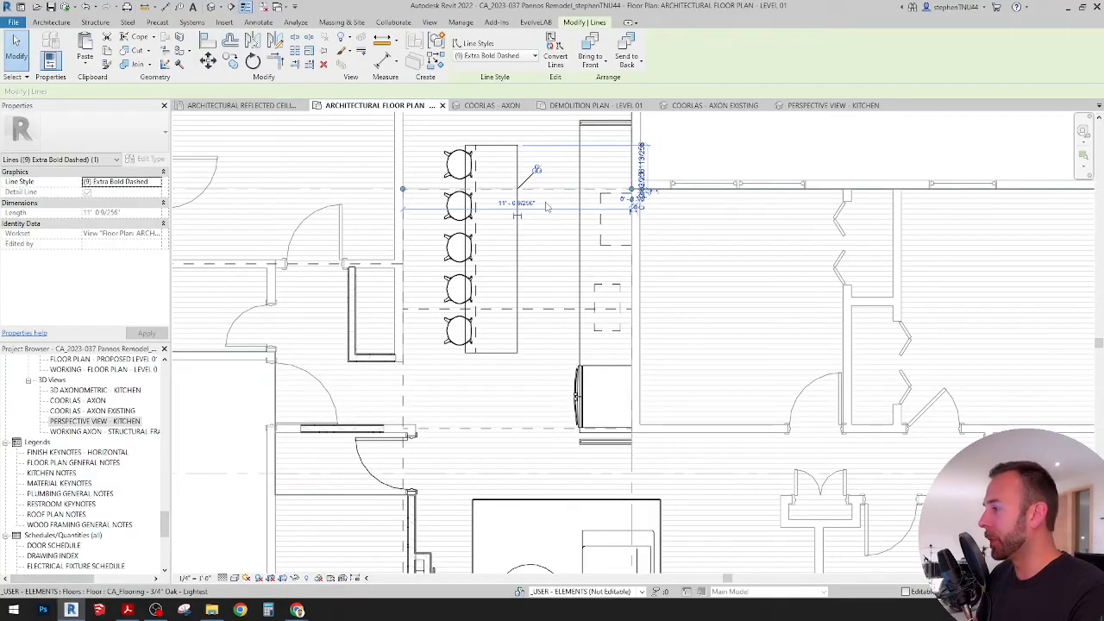
scroll(545, 207, up, 2)
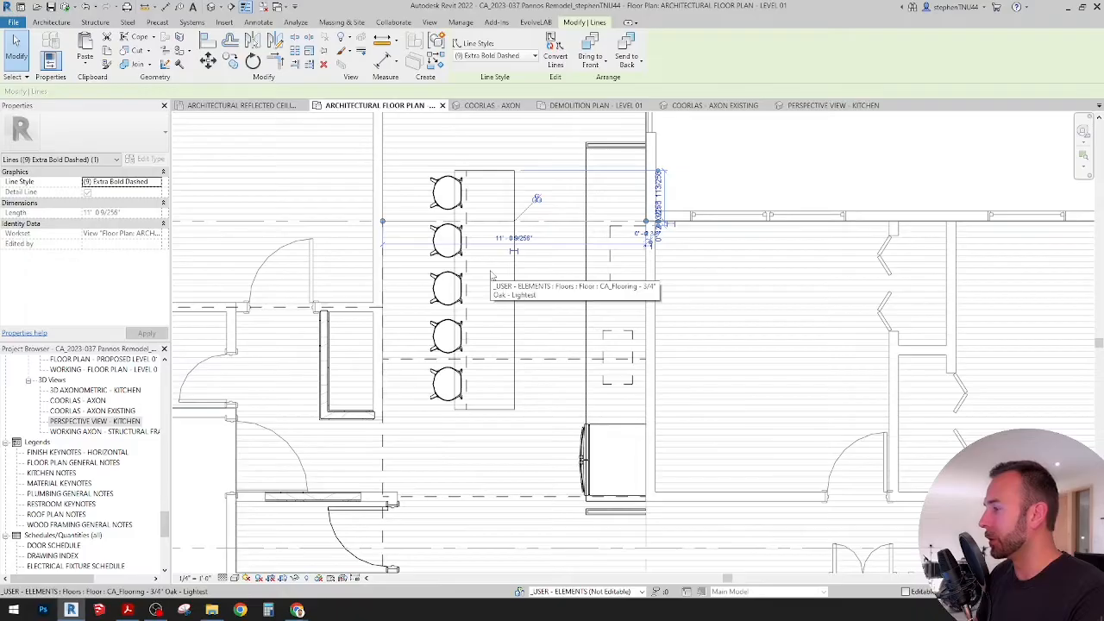
scroll(496, 263, down, 2)
key(Escape)
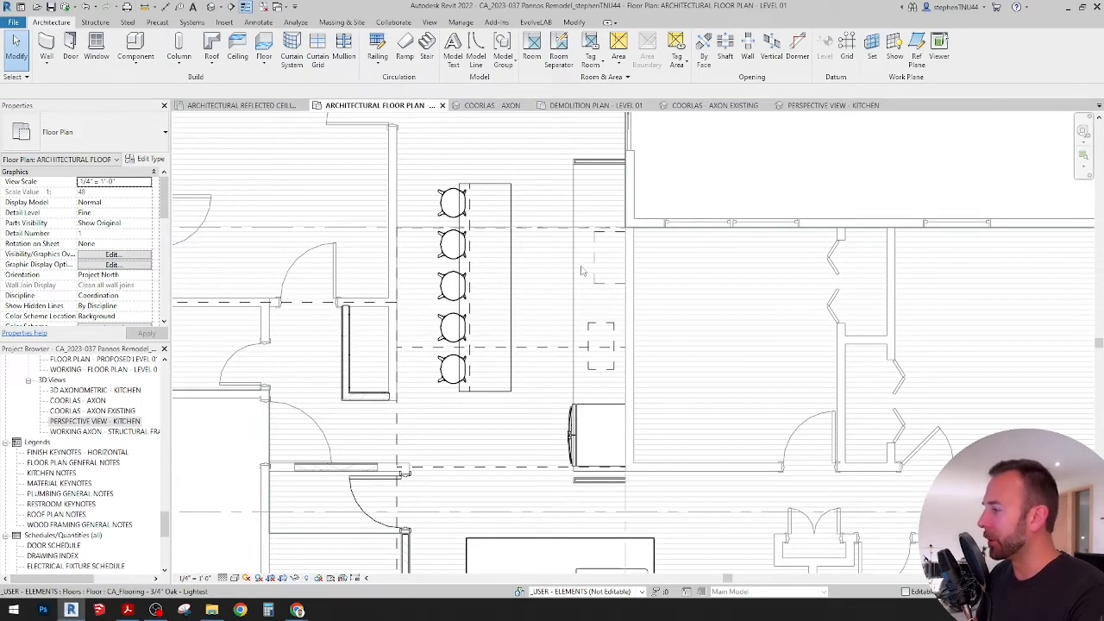
Step: Set the Panel Height of the cabinet filler panel below the refrigerator to 7'
scroll(584, 264, up, 5)
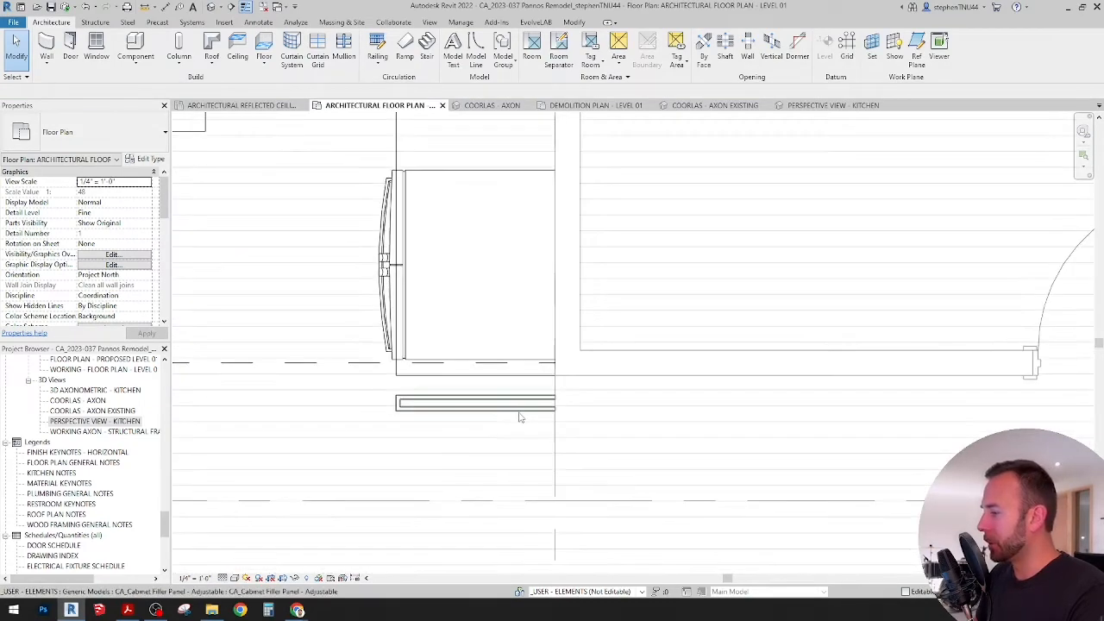
click(517, 407)
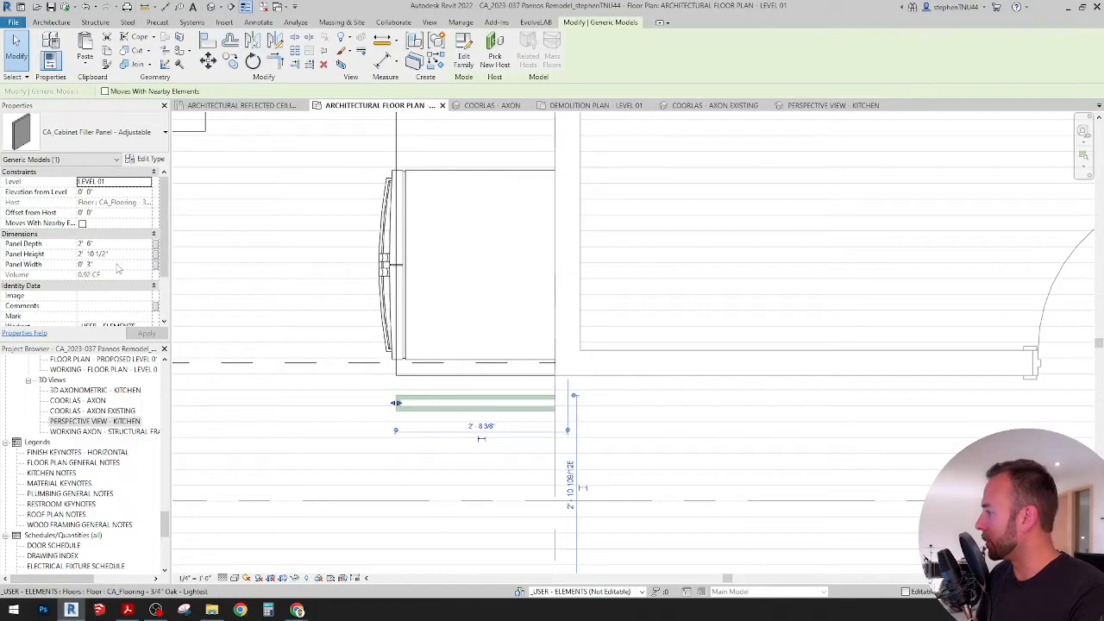
click(123, 254)
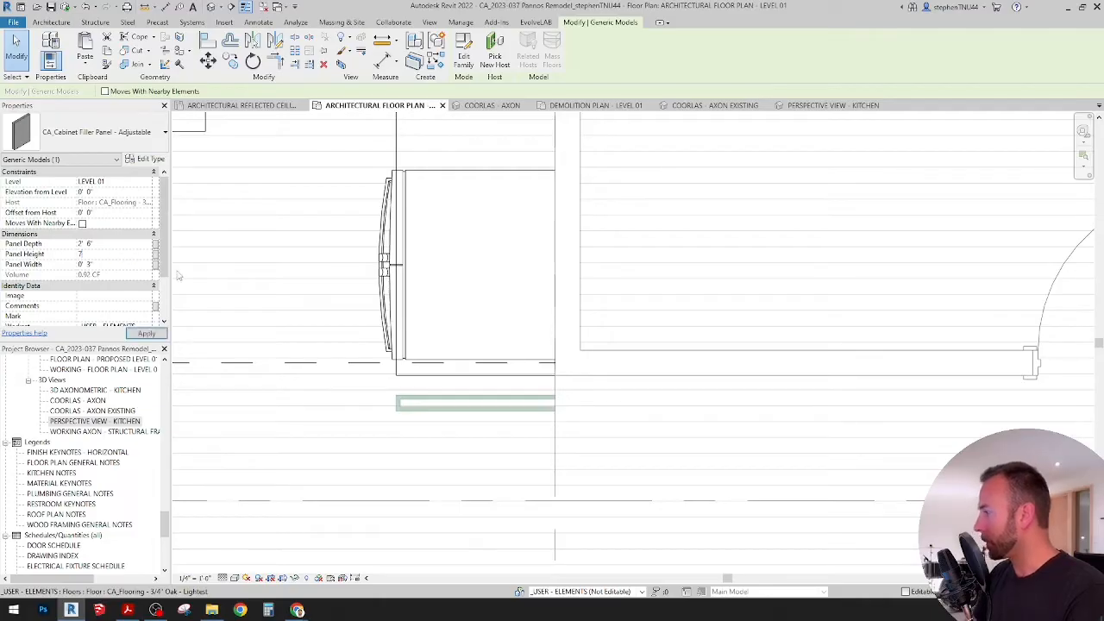
key(Return)
click(646, 288)
scroll(502, 404, up, 1)
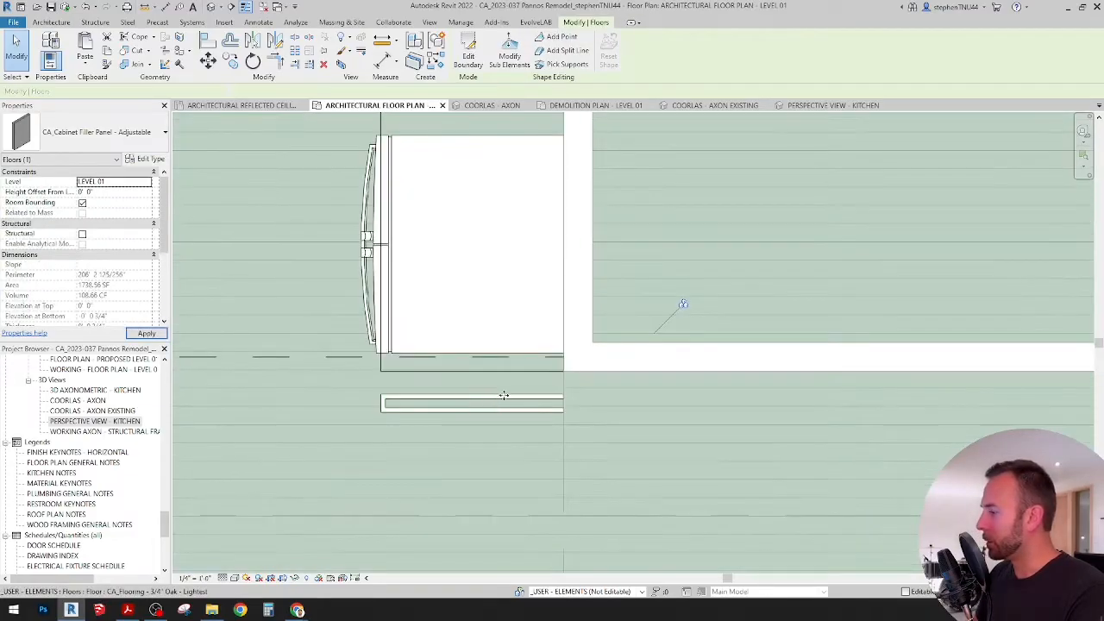
key(Escape)
Step: Move the lower cabinet filler panel up so its lower wall-side corner meets the wall corner just below the refrigerator
click(208, 61)
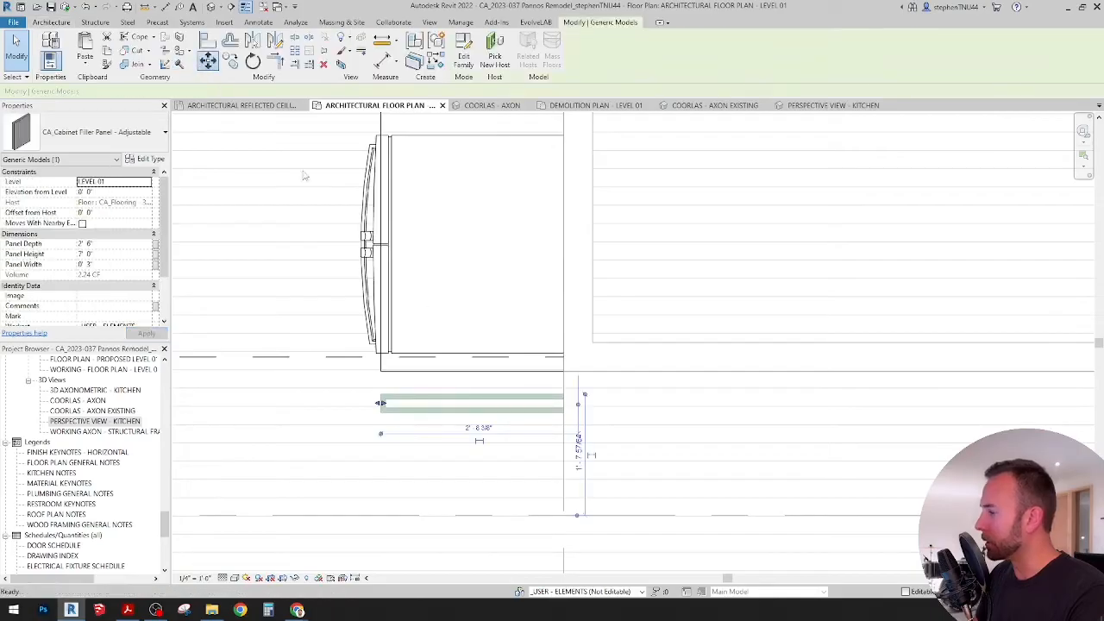
scroll(564, 413, up, 1)
scroll(564, 415, up, 1)
click(565, 413)
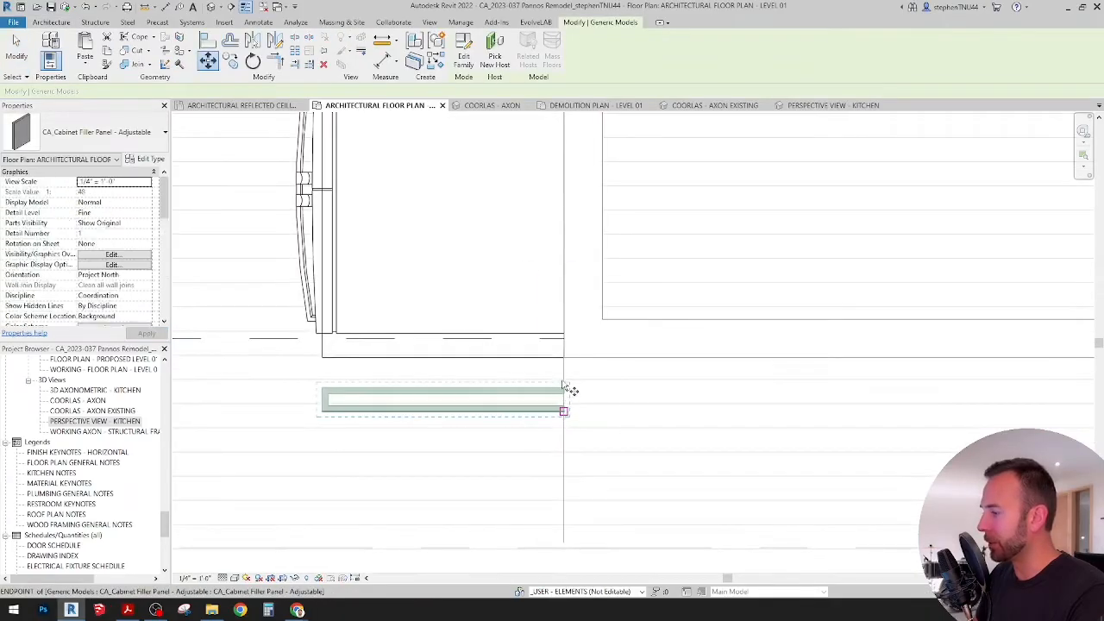
scroll(565, 366, up, 3)
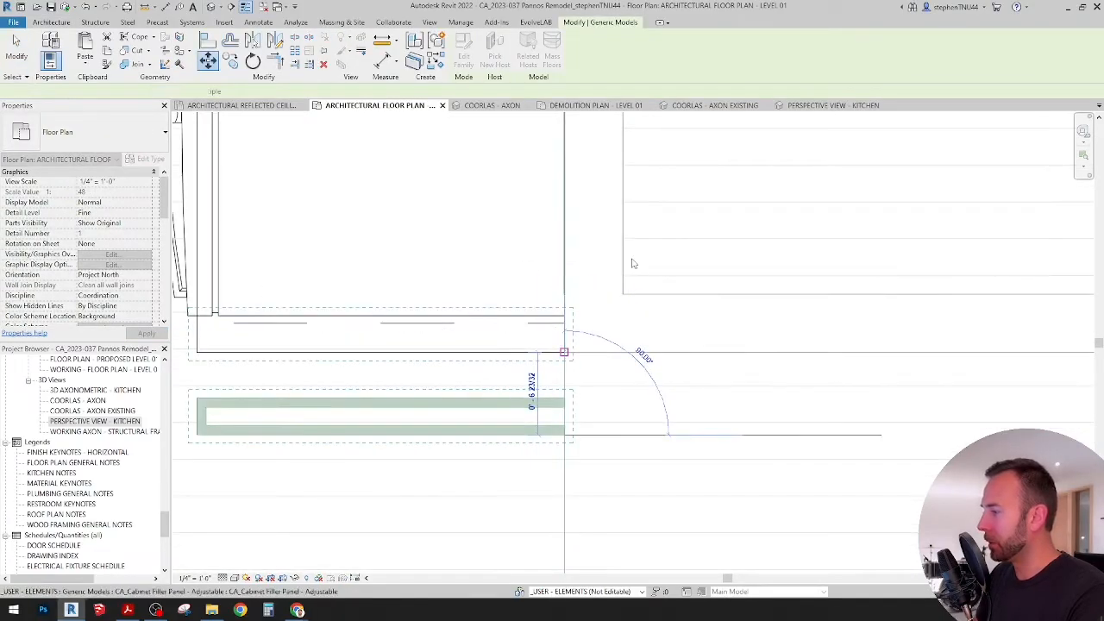
click(564, 351)
scroll(612, 291, down, 3)
middle_drag(435, 275, 446, 280)
click(518, 248)
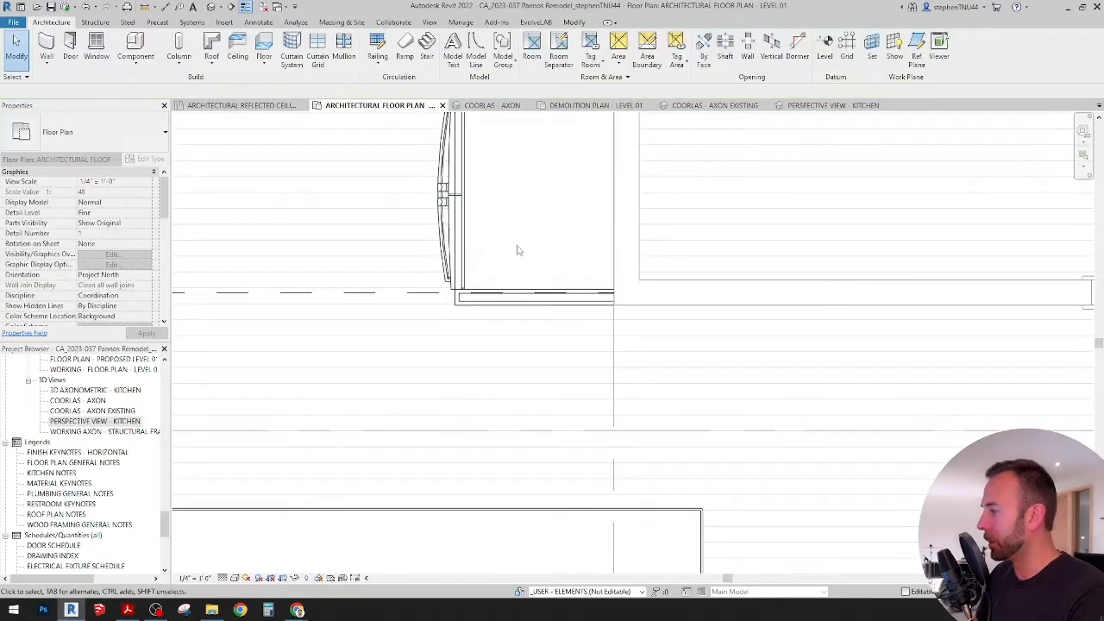
Step: Move the refrigerator out of its recess into the open floor beside the counter, clear of the lower filler panel
scroll(516, 244, down, 1)
click(458, 207)
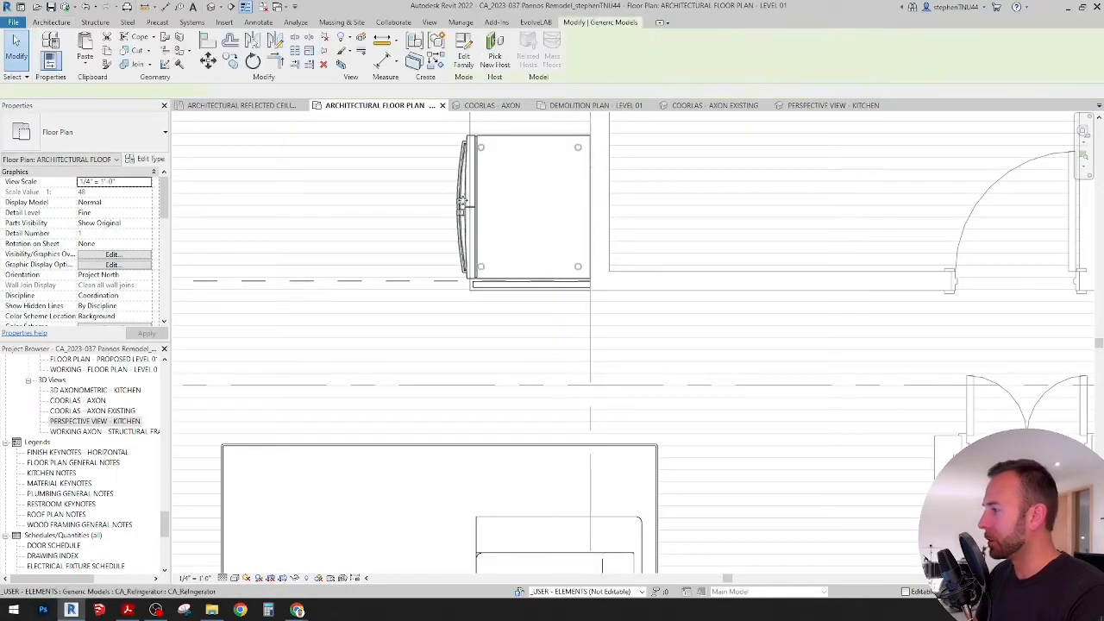
drag(457, 207, 304, 173)
scroll(493, 242, up, 2)
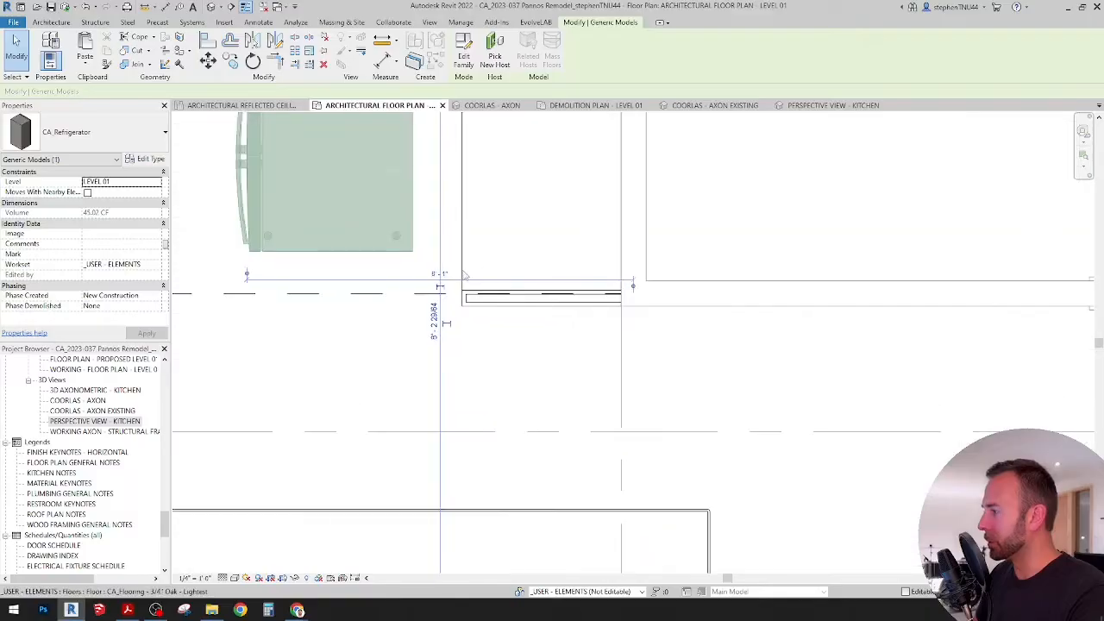
Step: Delete the fine detail line that marks the front edge of the kitchen counter
click(462, 263)
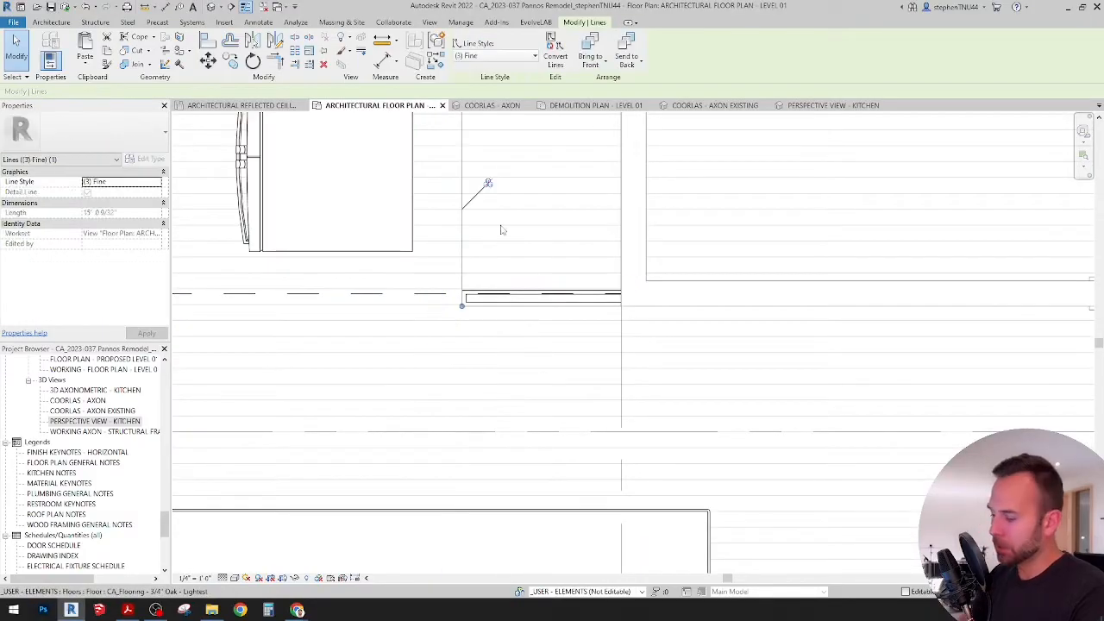
click(503, 271)
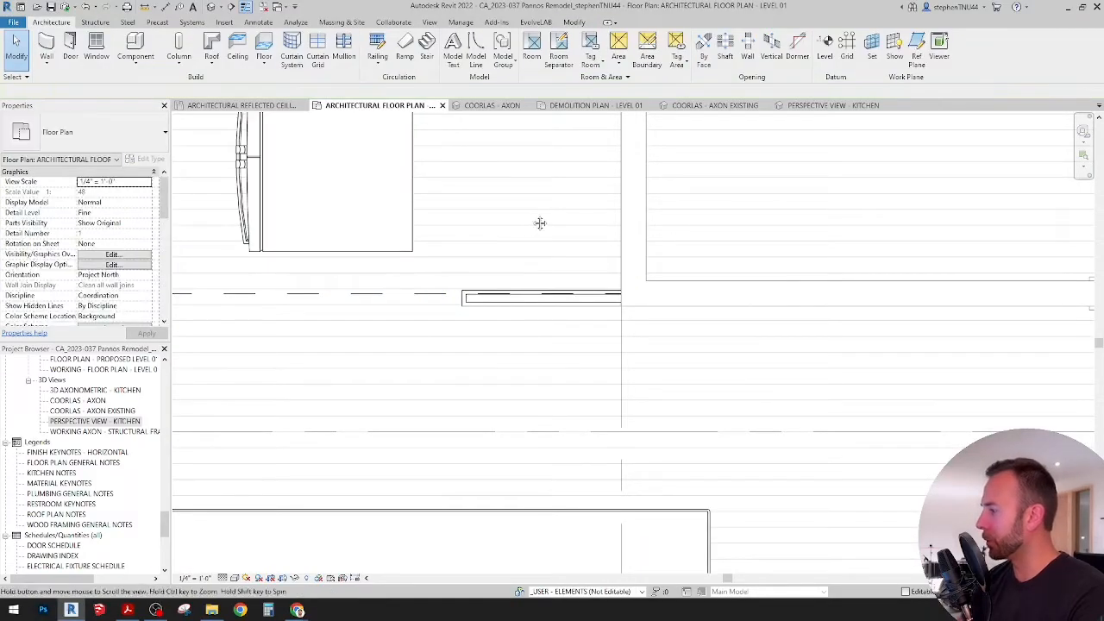
scroll(483, 306, down, 3)
scroll(483, 312, down, 2)
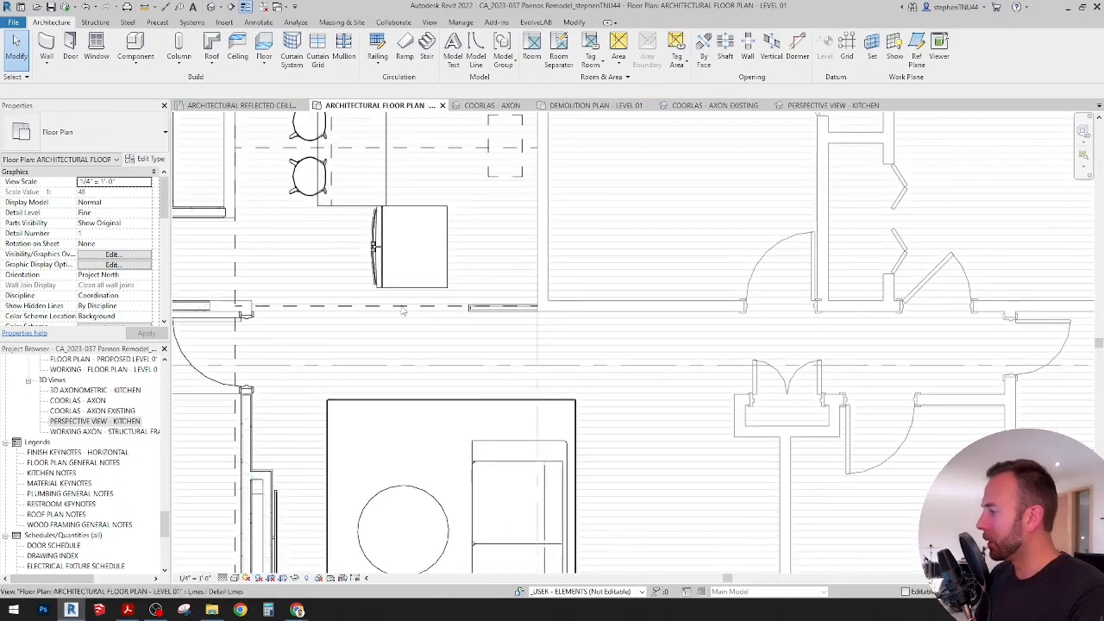
Step: Draw Extra Bold Dashed detail lines up from the lower filler panel's upper edge and across past the wall to mark the refrigerator opening
scroll(499, 300, up, 2)
middle_drag(470, 270, 476, 313)
click(427, 309)
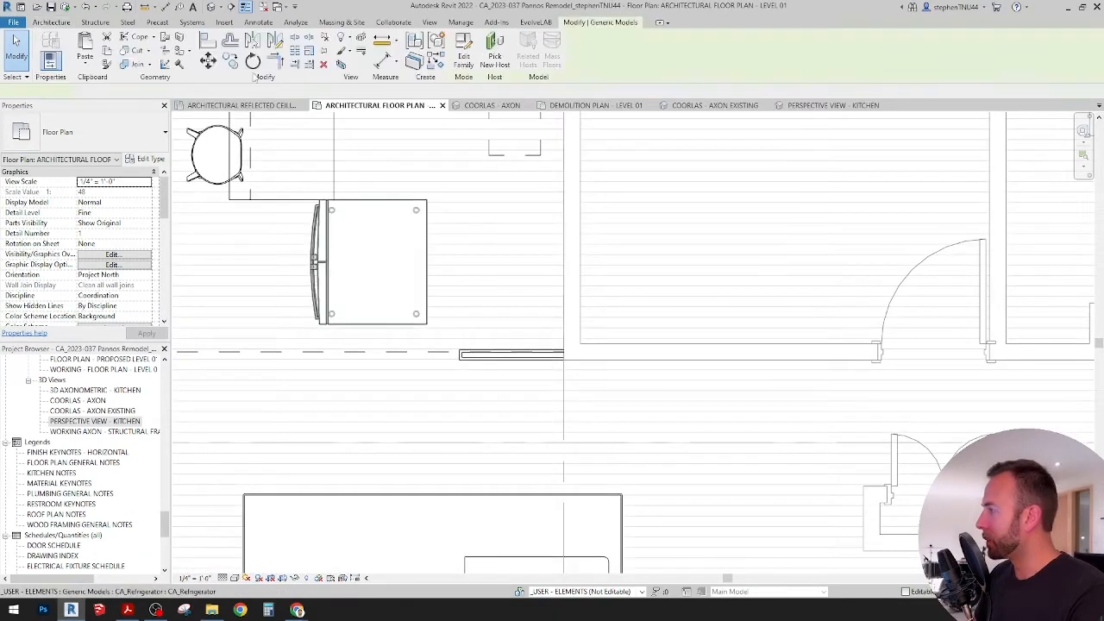
click(258, 23)
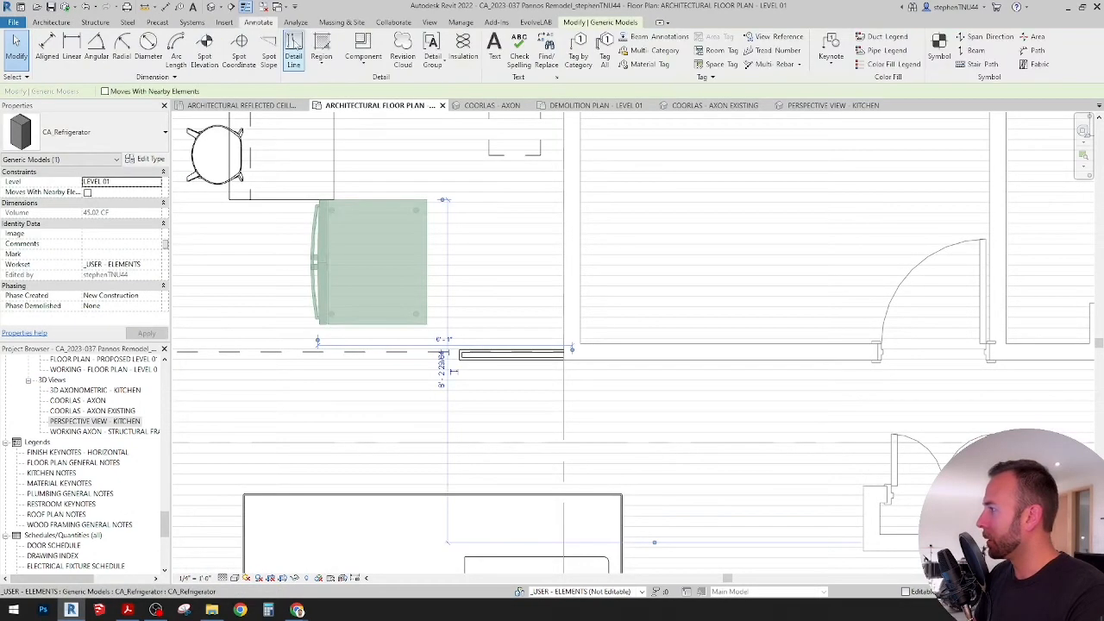
click(293, 54)
scroll(445, 355, up, 3)
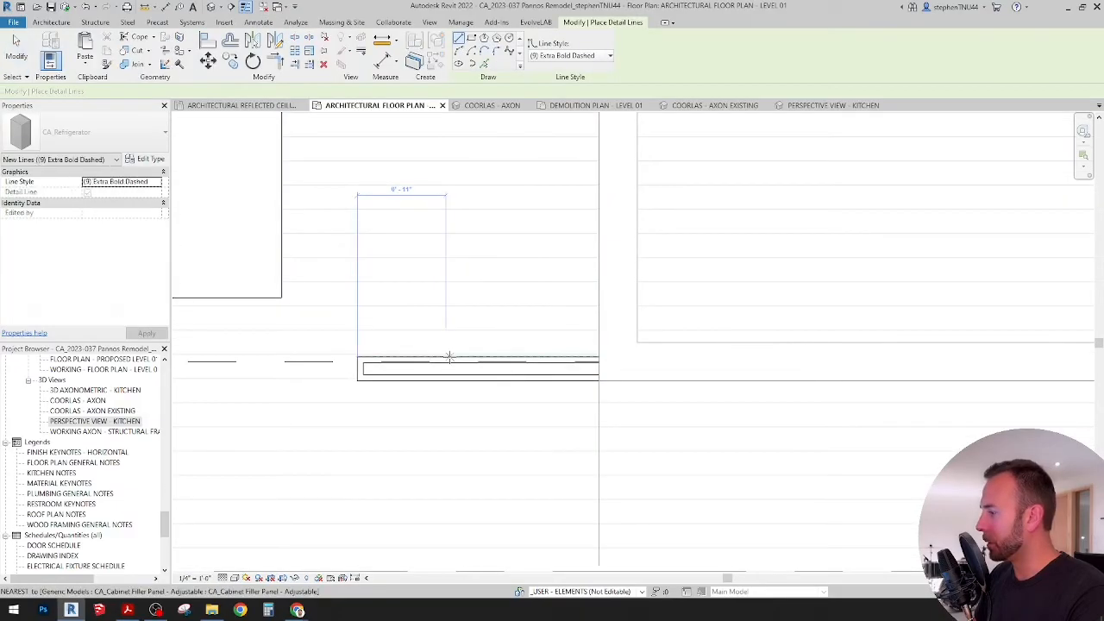
click(446, 356)
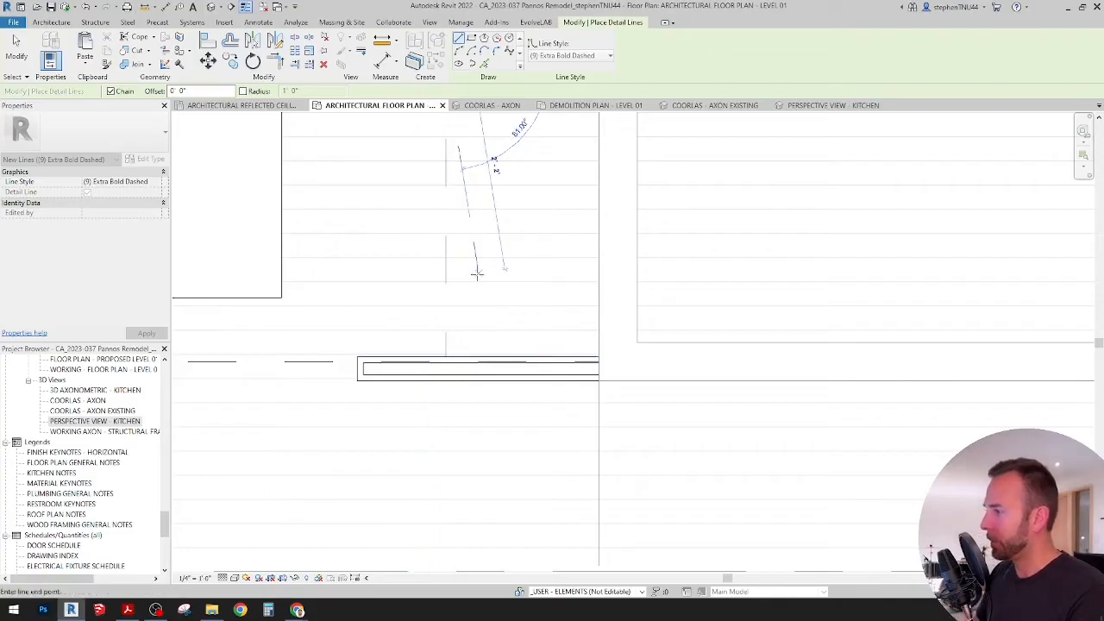
scroll(475, 271, down, 2)
click(457, 138)
click(631, 138)
key(Escape)
key(Escape)
middle_drag(534, 205, 559, 259)
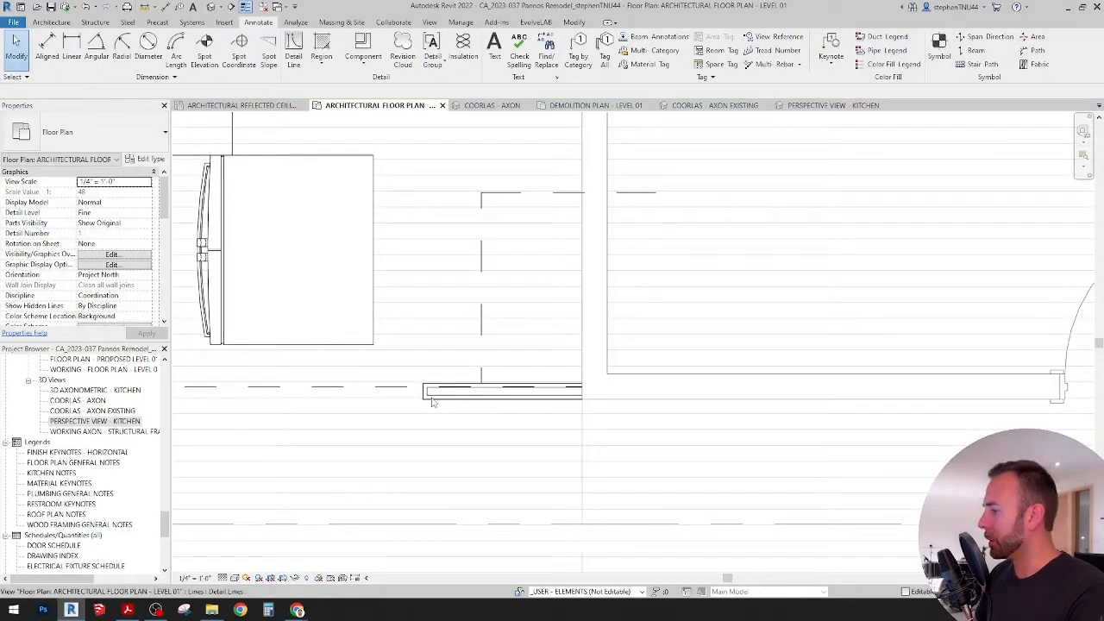
Step: Copy the lower cabinet filler panel up so the copy's lower edge sits on the horizontal dashed line of the refrigerator opening
click(496, 390)
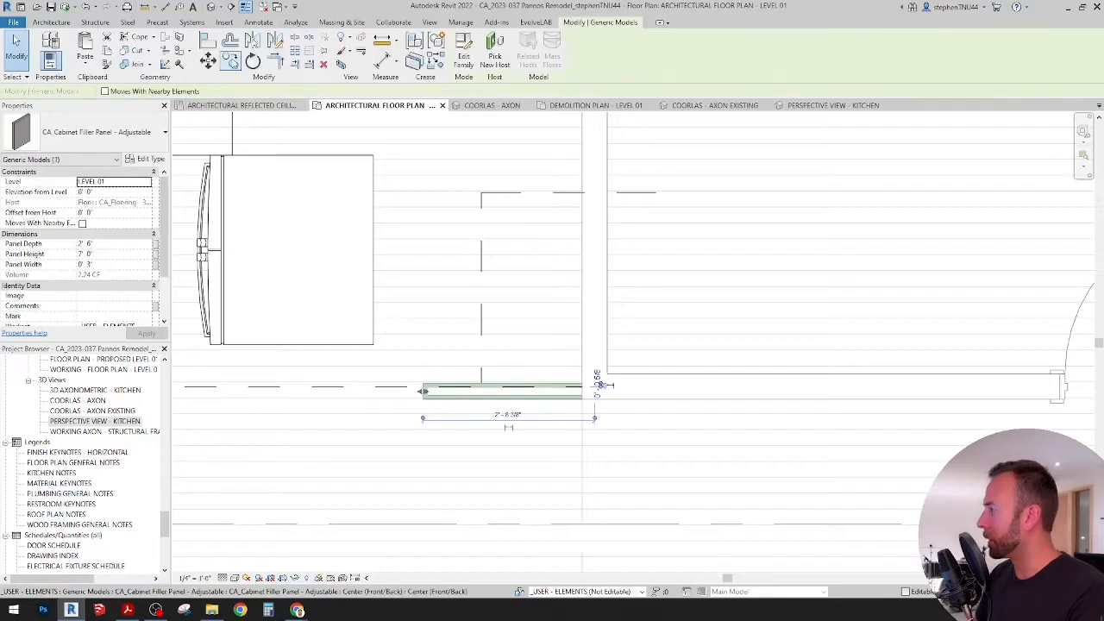
scroll(524, 379, up, 3)
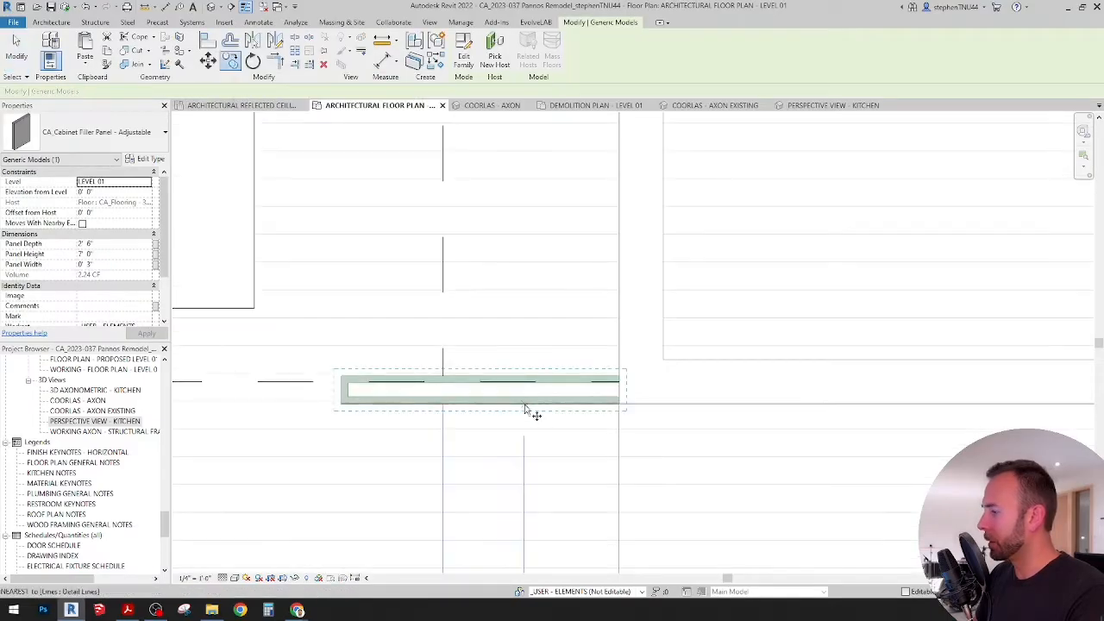
click(524, 404)
scroll(525, 404, down, 2)
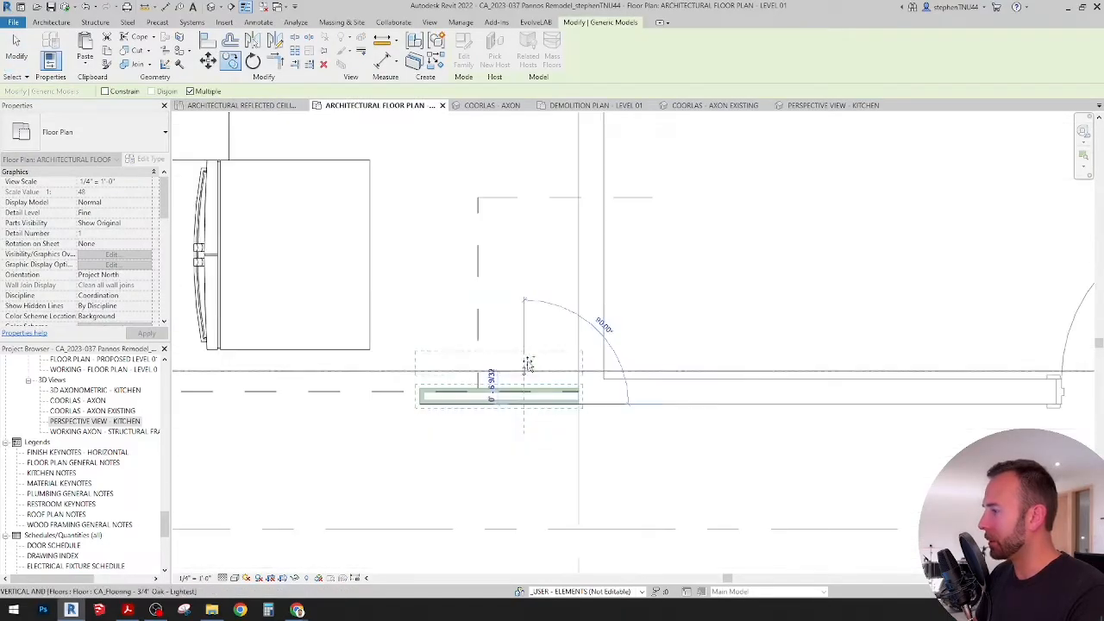
click(522, 197)
key(r)
key(o)
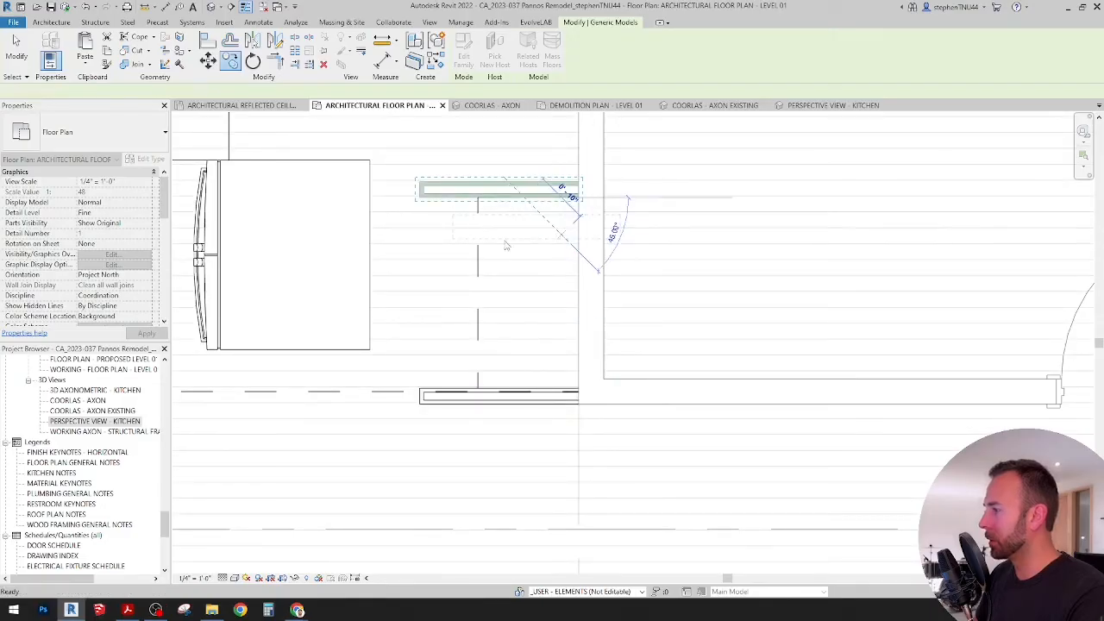
key(Escape)
key(Escape)
Step: Copy the refrigerator into the opening between the filler panels, its upper back corner meeting the upper panel's lower corner at the wall
click(258, 111)
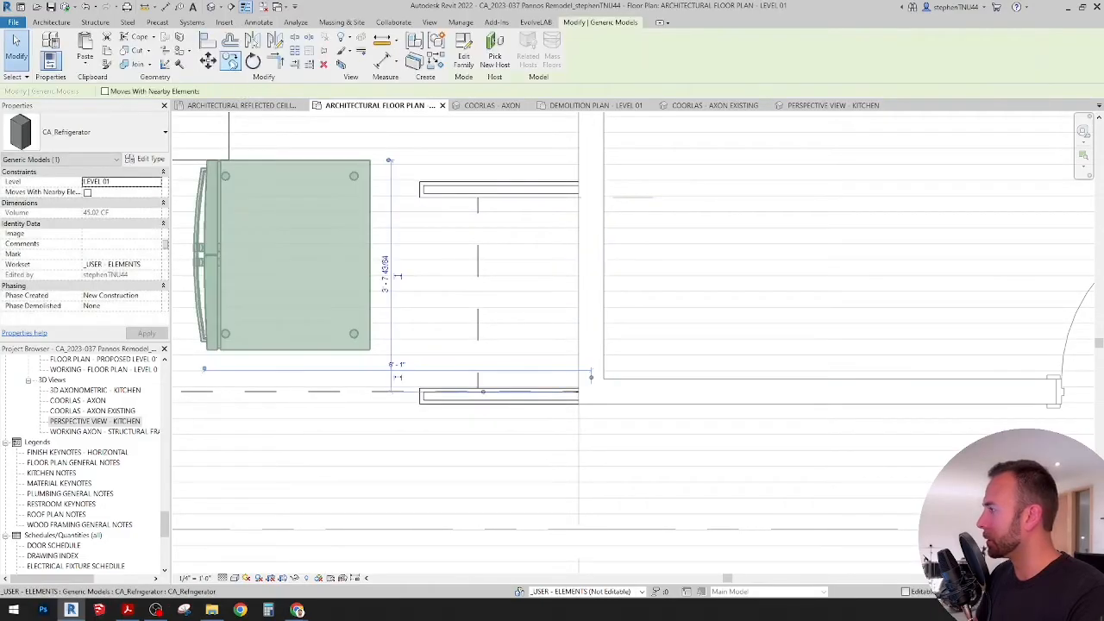
key(c)
key(o)
scroll(578, 193, up, 3)
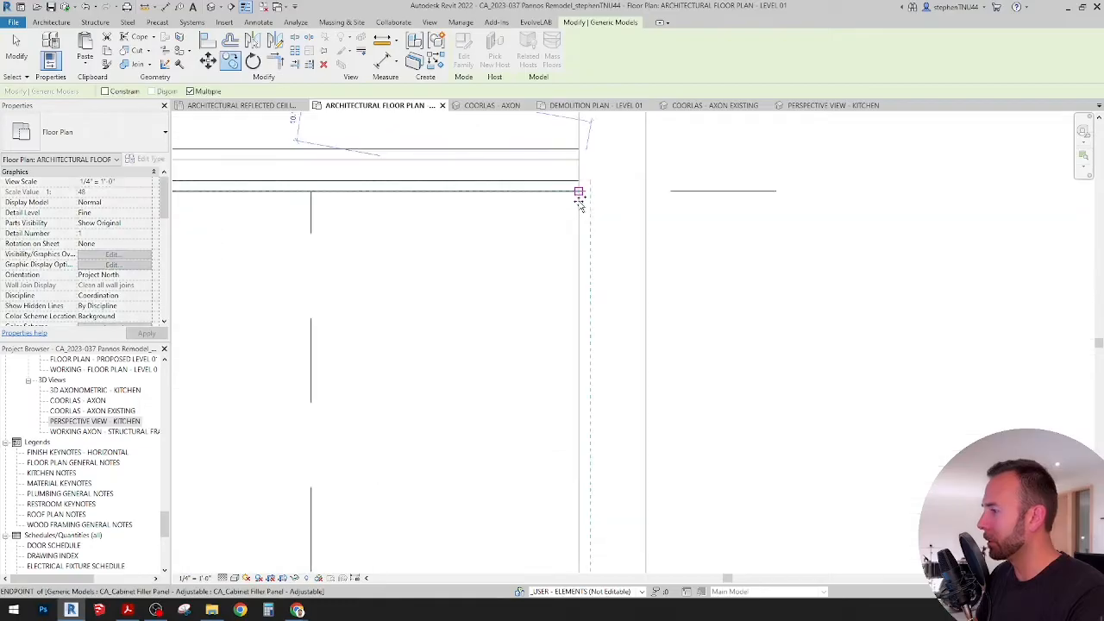
click(579, 192)
scroll(561, 173, down, 3)
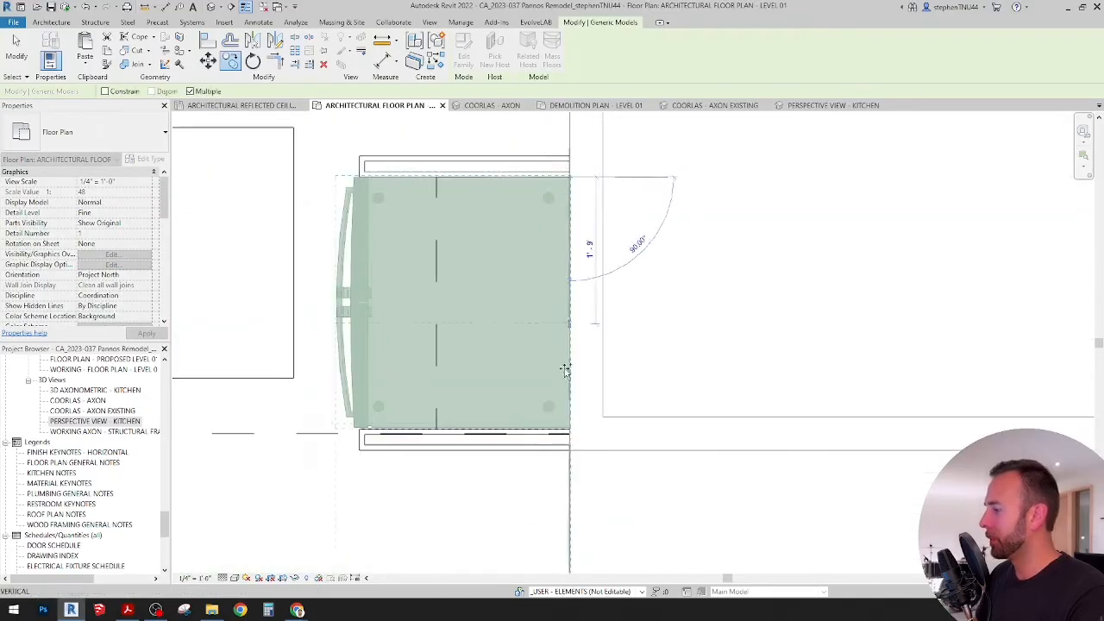
click(564, 369)
scroll(373, 419, up, 3)
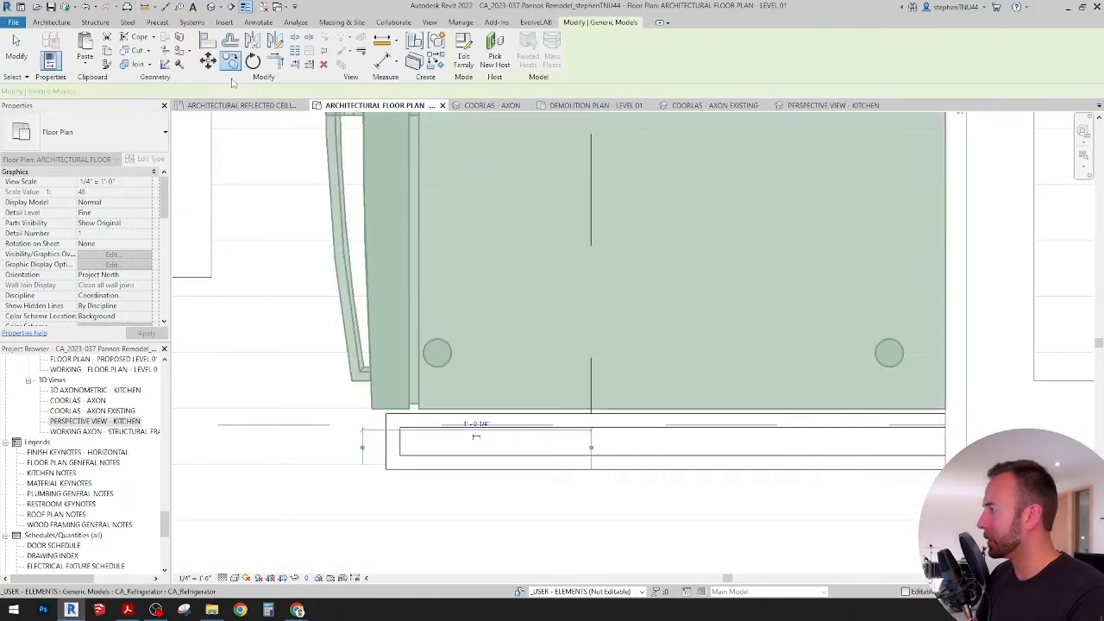
Step: Move the copied refrigerator 1/8" toward the lower filler panel to leave a gap below the upper panel
click(207, 59)
scroll(526, 415, up, 3)
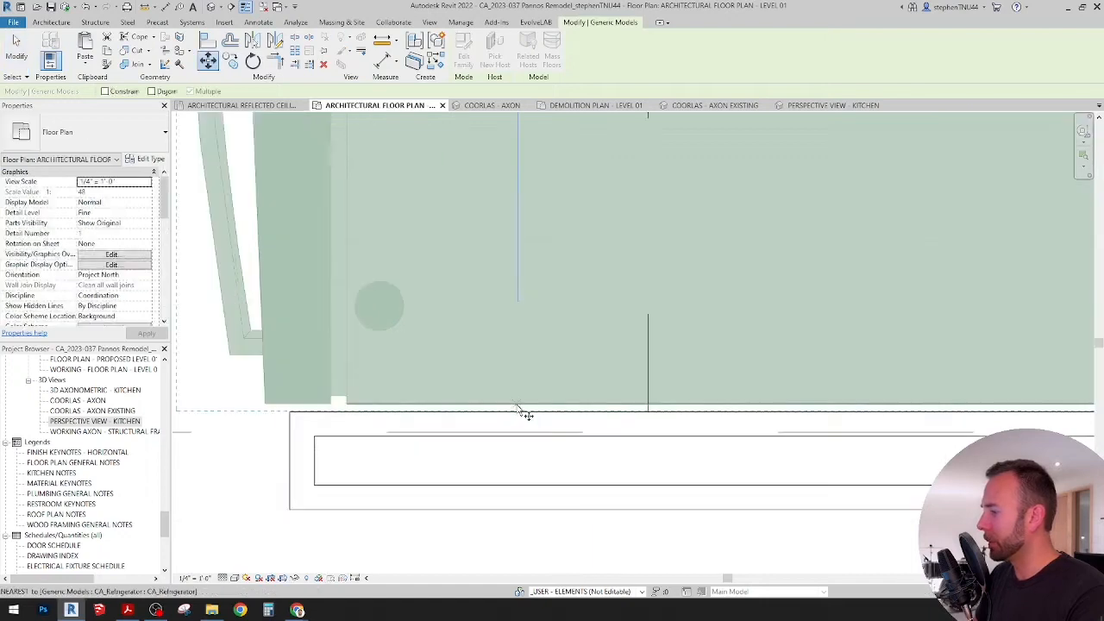
click(518, 413)
text(1)
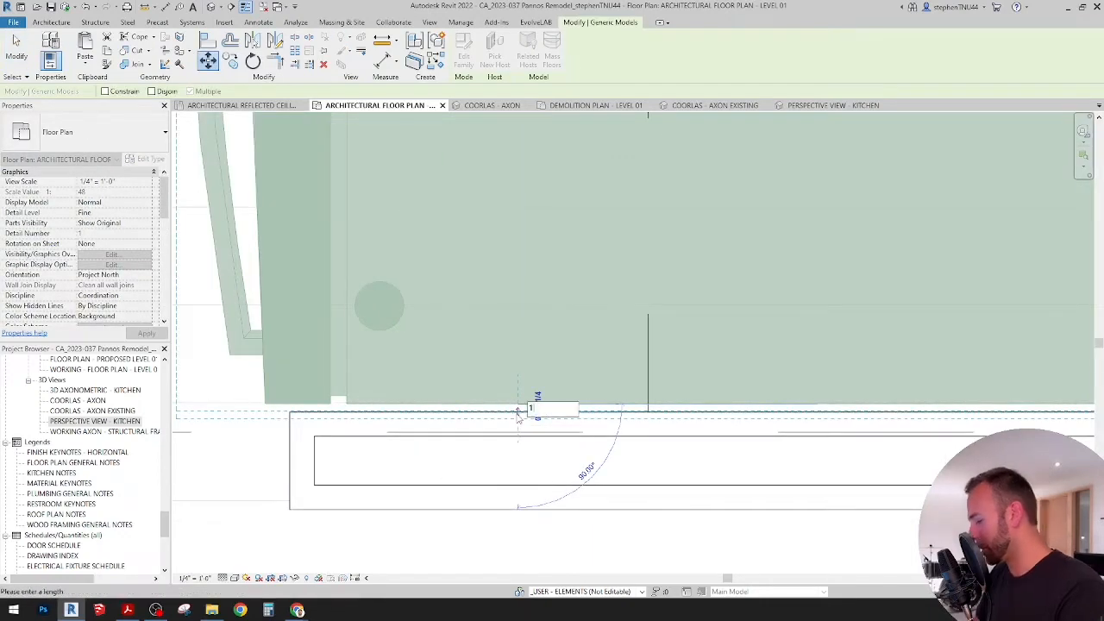
text(/8")
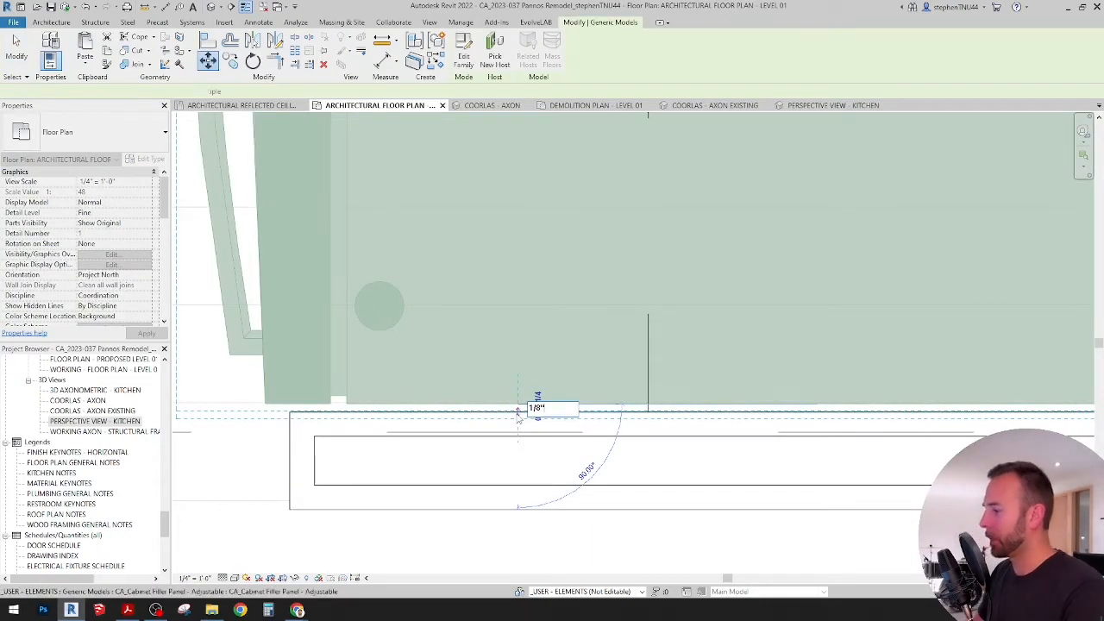
key(Return)
scroll(520, 365, down, 4)
scroll(520, 366, down, 4)
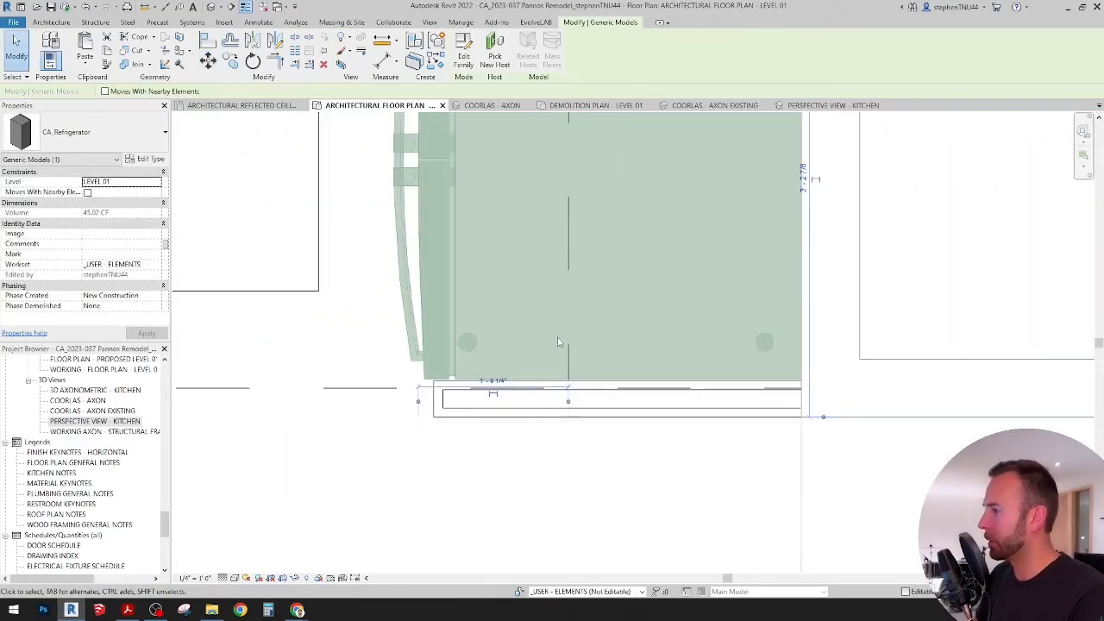
key(Escape)
scroll(601, 322, down, 1)
middle_drag(601, 356, 582, 434)
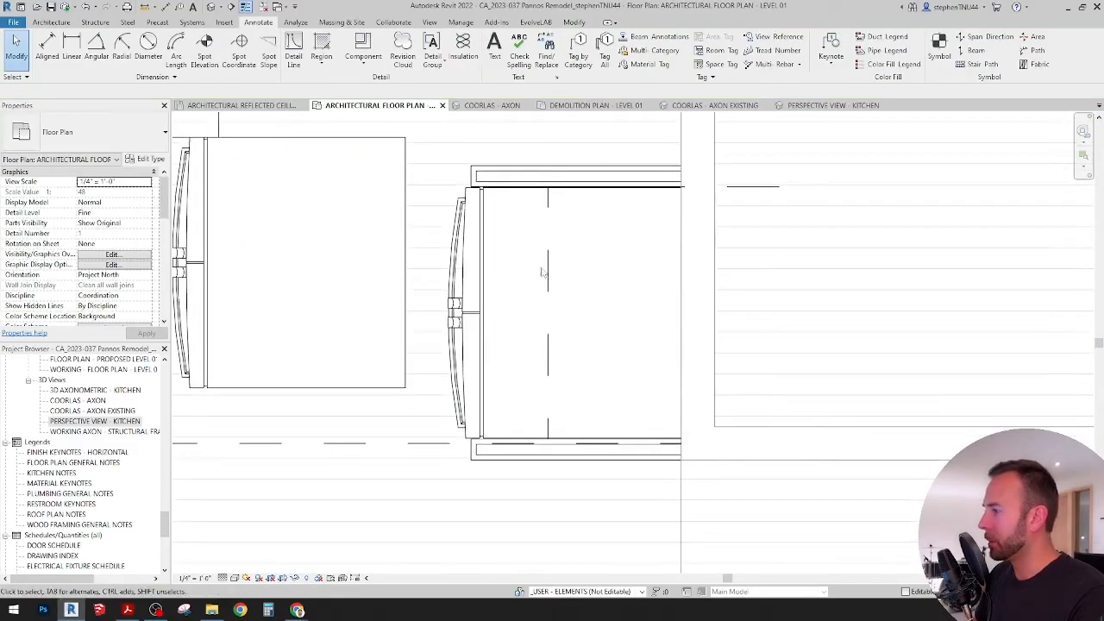
Step: Delete the Extra Bold Dashed detail lines that mark the refrigerator opening
click(551, 254)
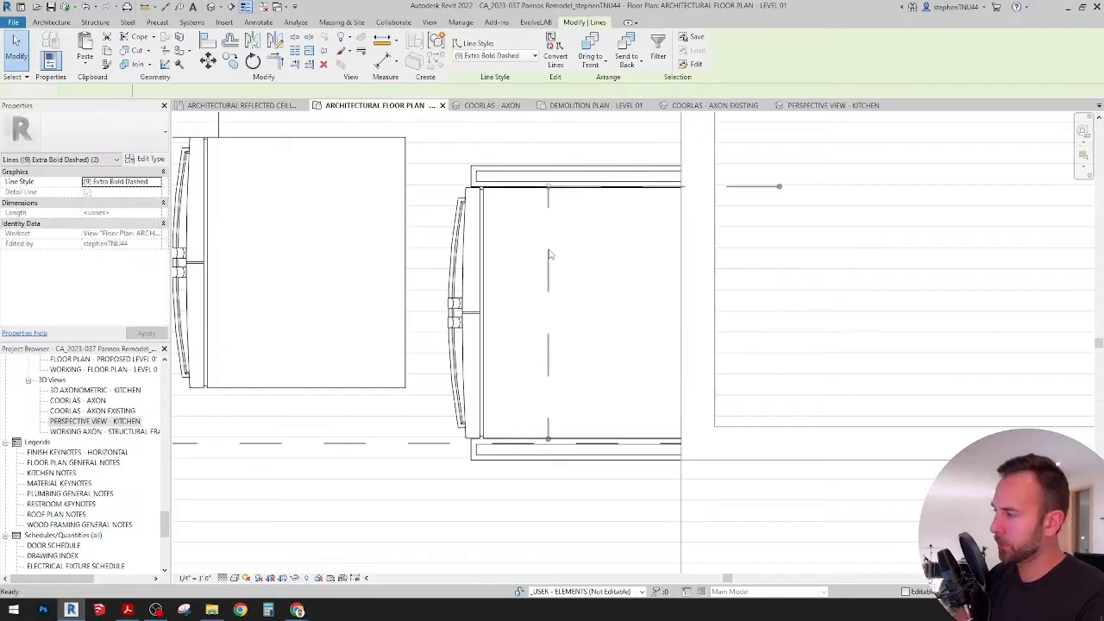
key(Delete)
scroll(548, 253, down, 2)
scroll(557, 255, down, 2)
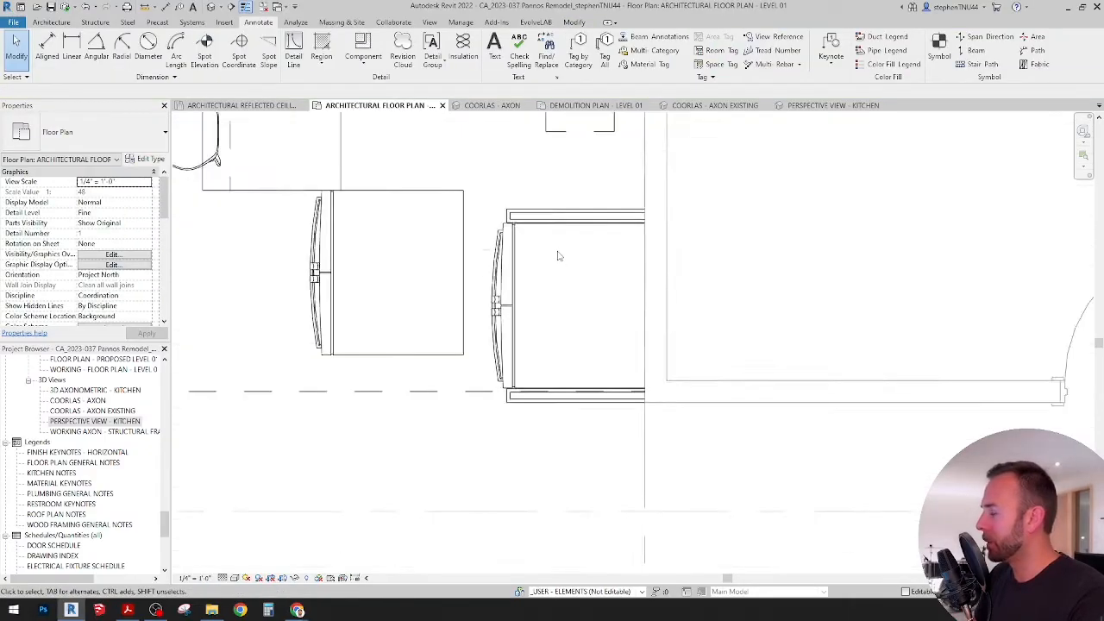
Step: Nudge the refrigerator between the filler panels slightly away from the wall and delete the original refrigerator outside the opening
scroll(522, 256, up, 1)
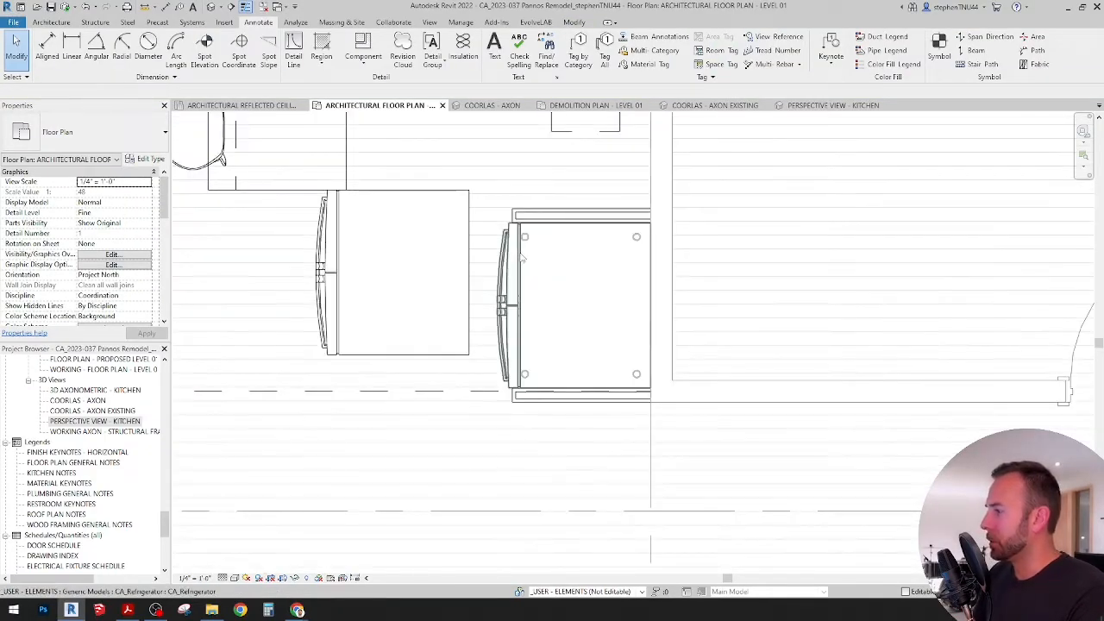
click(522, 256)
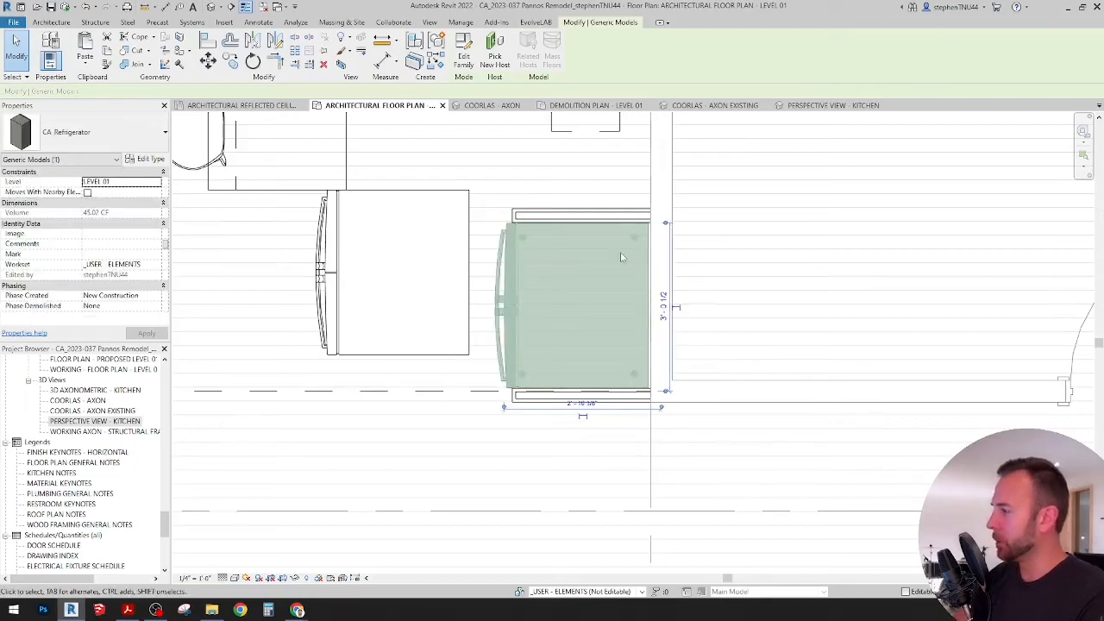
key(Left)
key(Left)
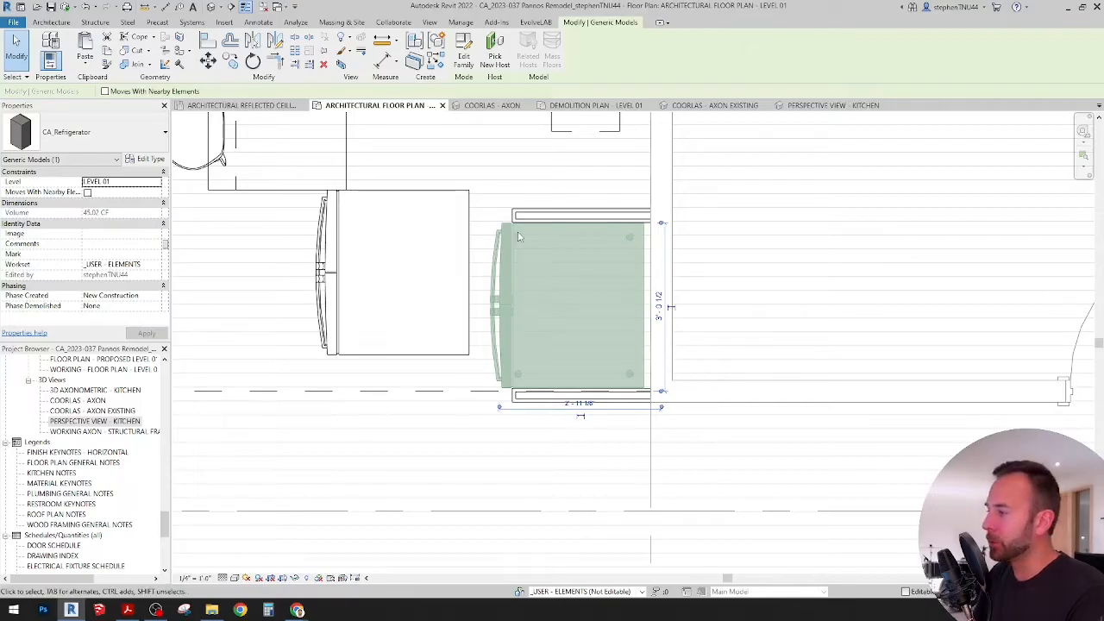
click(469, 212)
key(Delete)
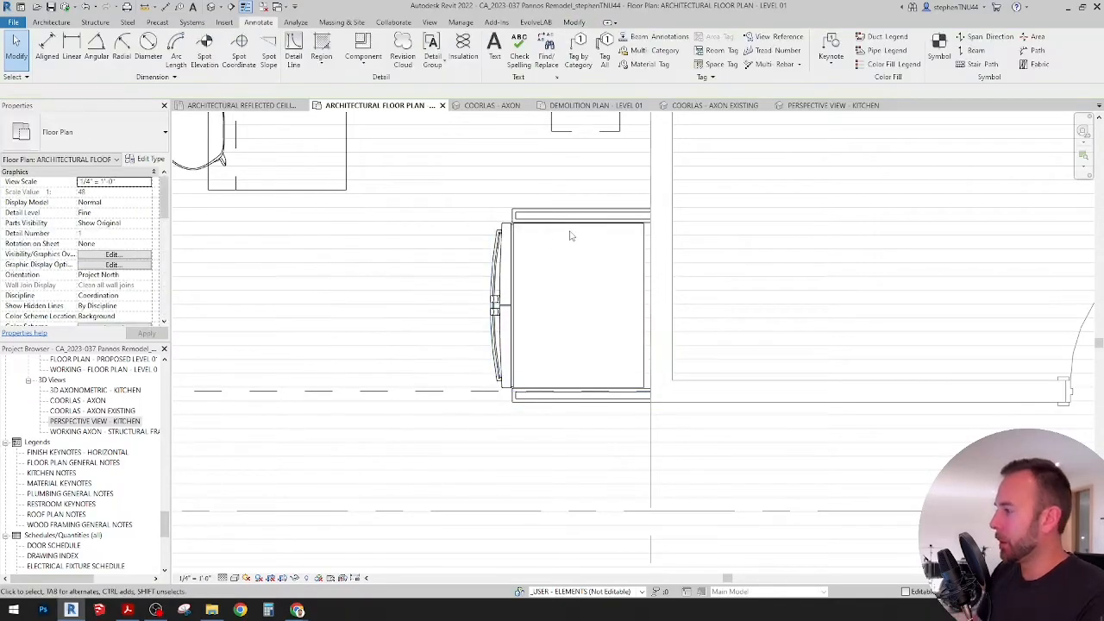
Step: Examine the kitchen wall run between the refrigerator's upper filler panel and the far filler panel, across from the island
scroll(539, 248, down, 1)
middle_drag(588, 260, 579, 287)
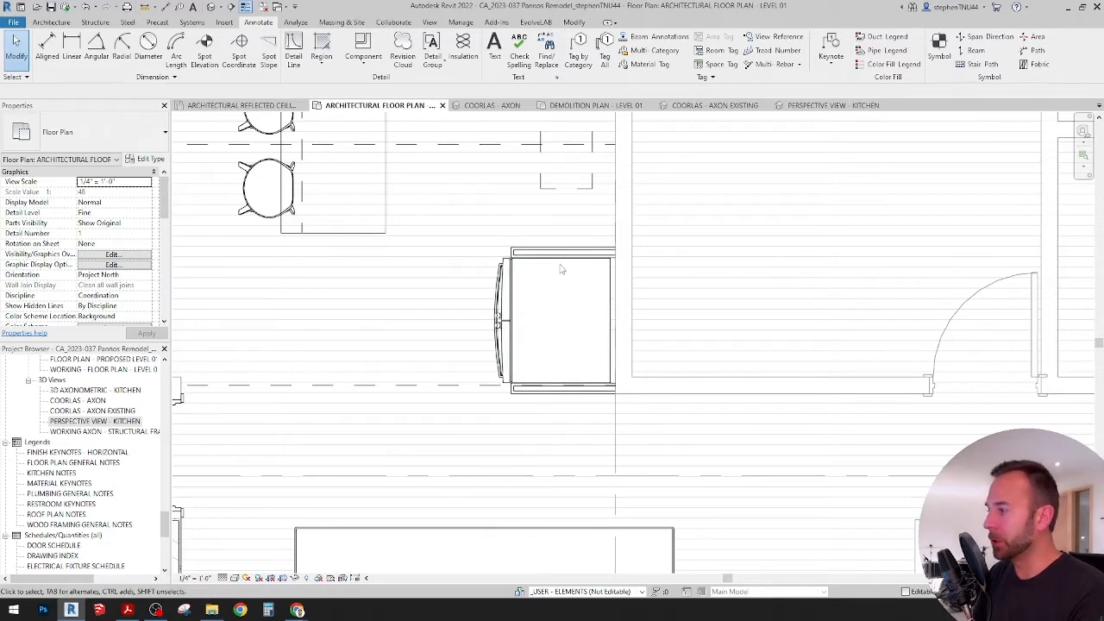
scroll(561, 269, up, 1)
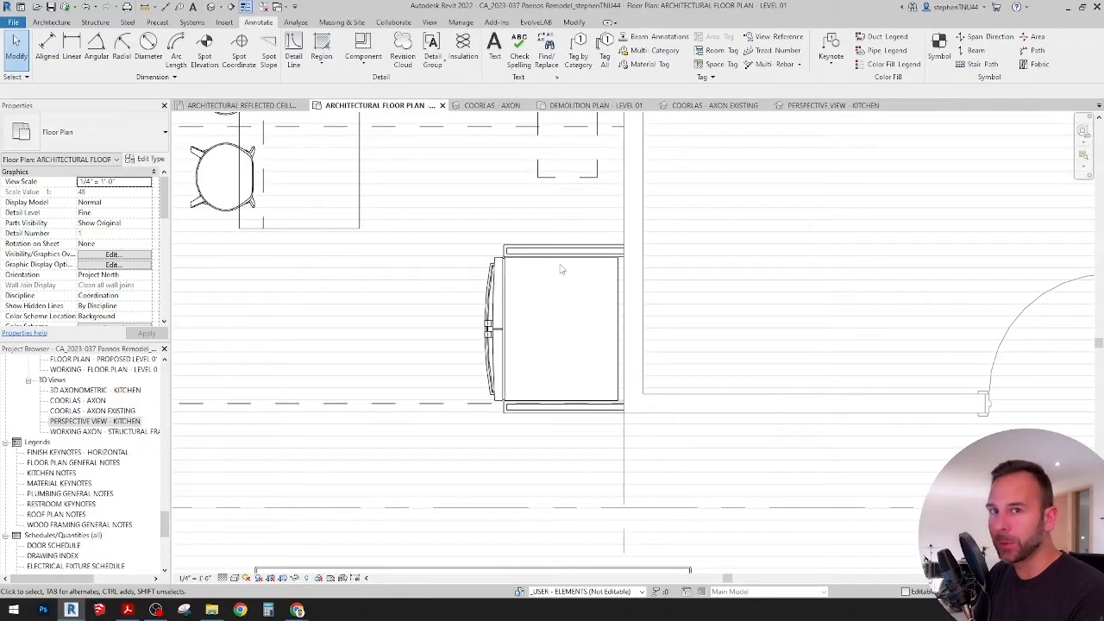
scroll(561, 270, down, 1)
middle_drag(562, 269, 553, 295)
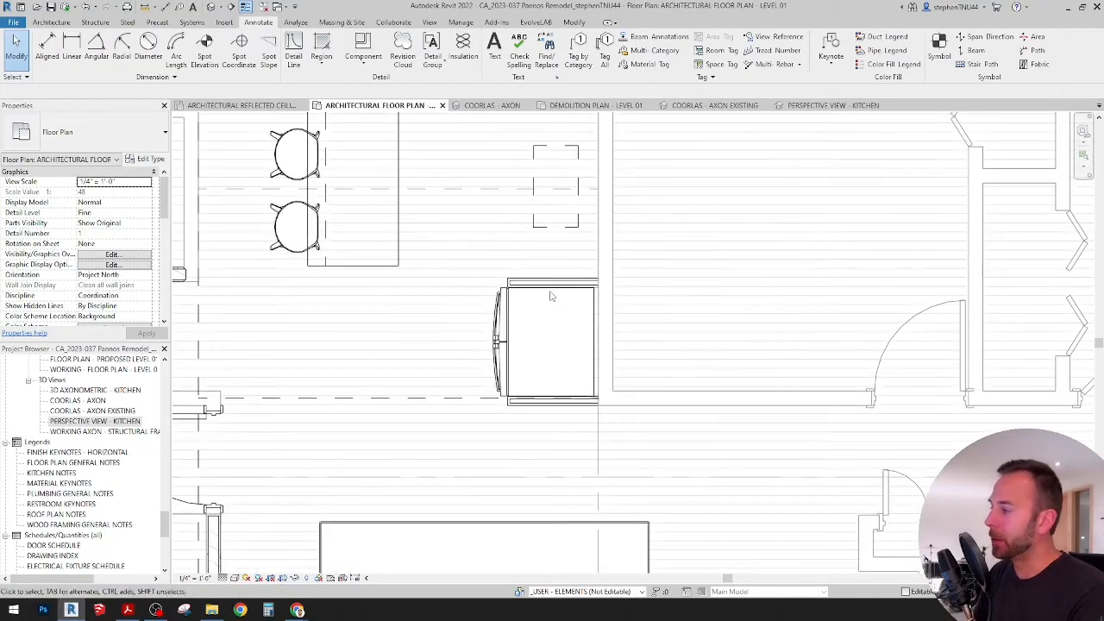
scroll(527, 247, down, 3)
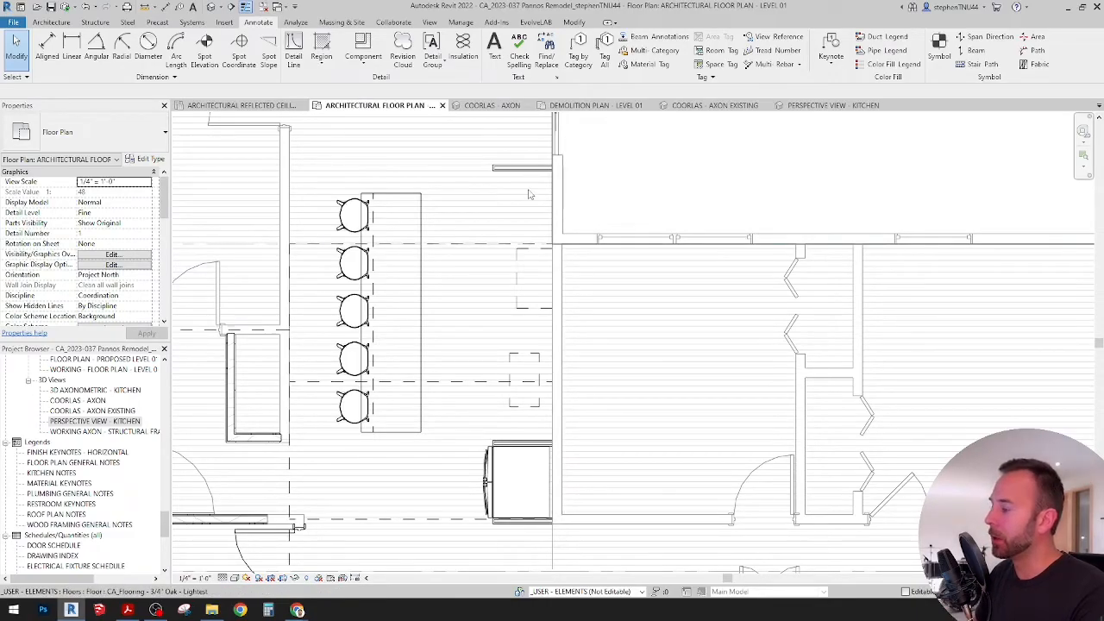
scroll(532, 434, up, 2)
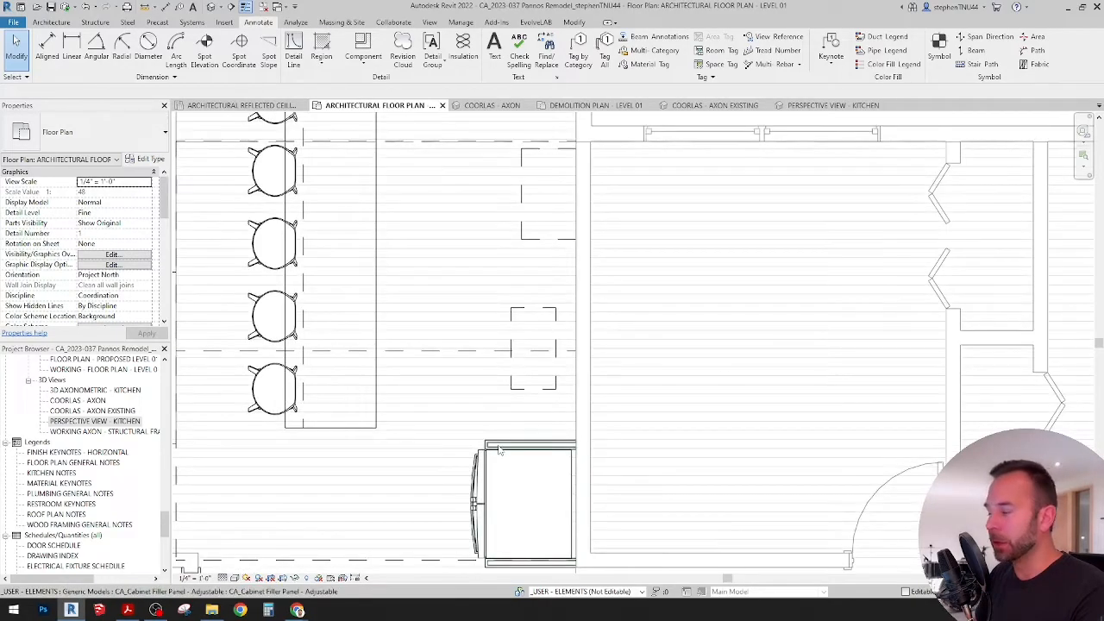
scroll(479, 393, down, 2)
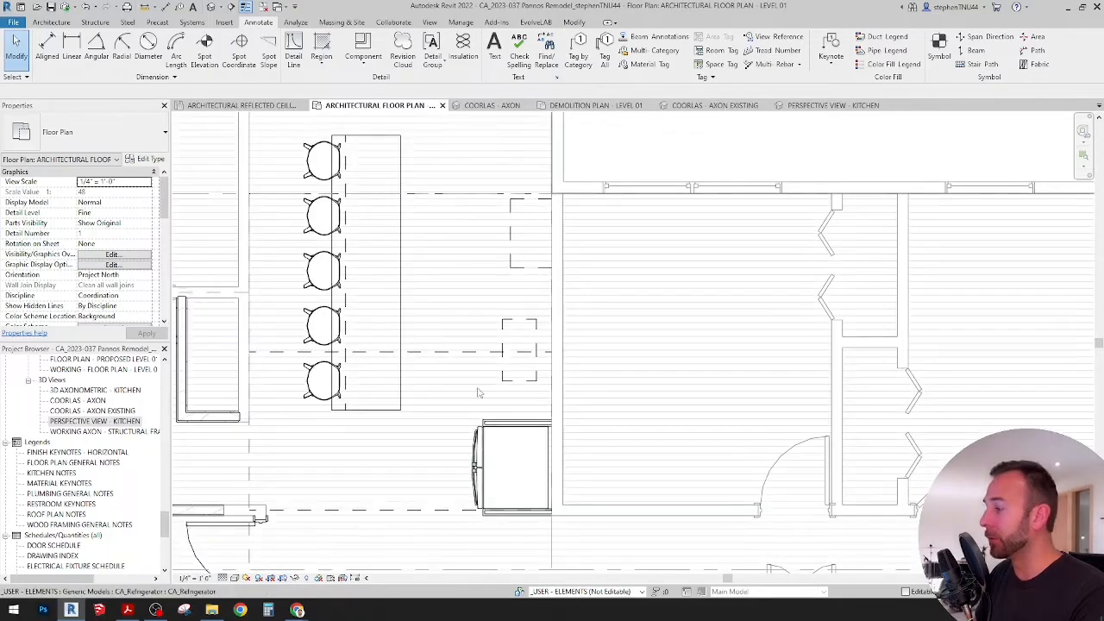
middle_drag(472, 172, 478, 221)
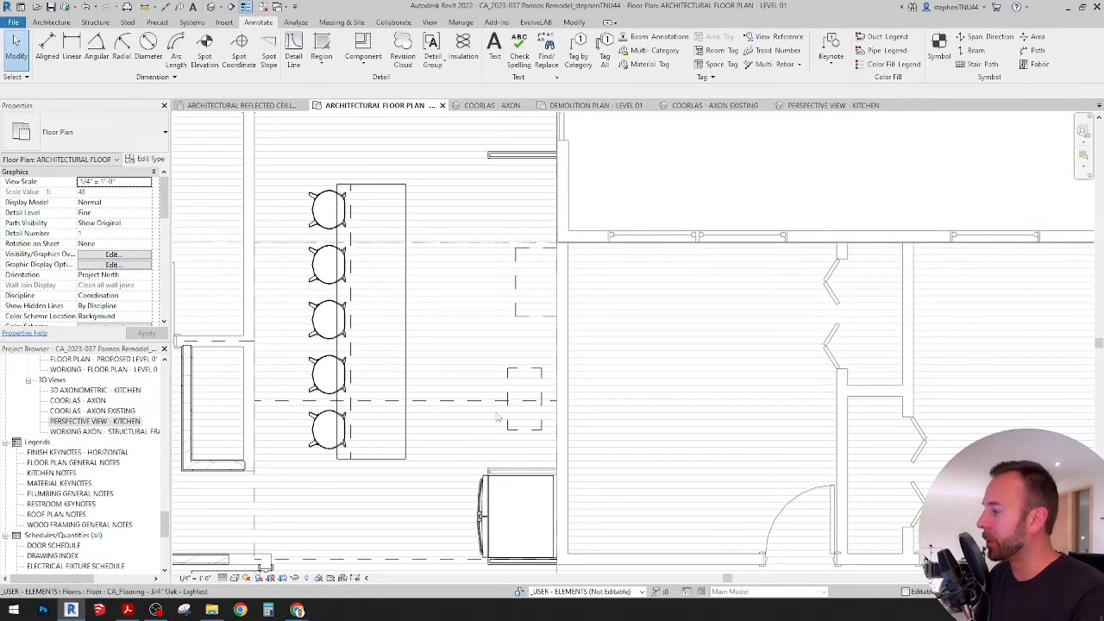
scroll(493, 373, up, 2)
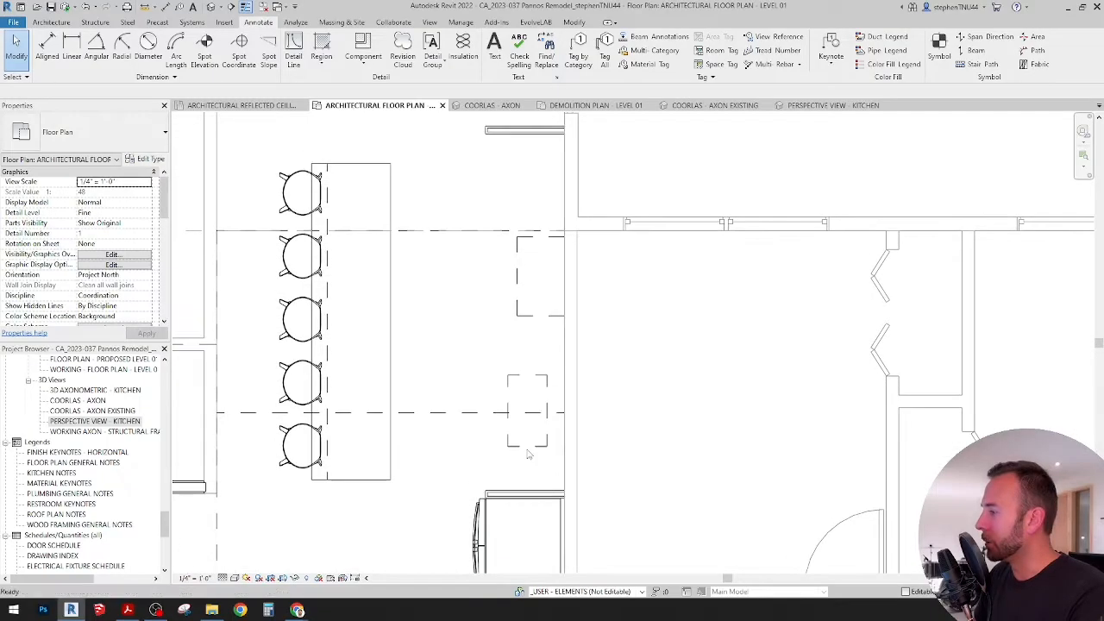
scroll(493, 373, down, 1)
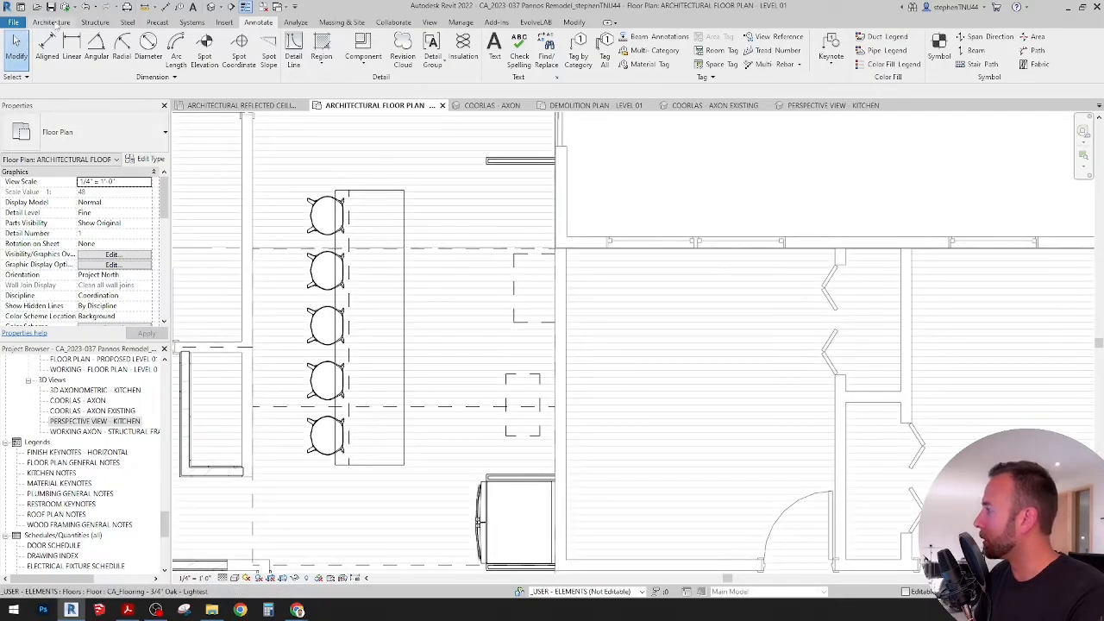
Step: Place a 24" Base Cabinet-Shaker-3 Drawer component in the plan between the island and the kitchen wall, above the refrigerator
click(52, 23)
click(135, 48)
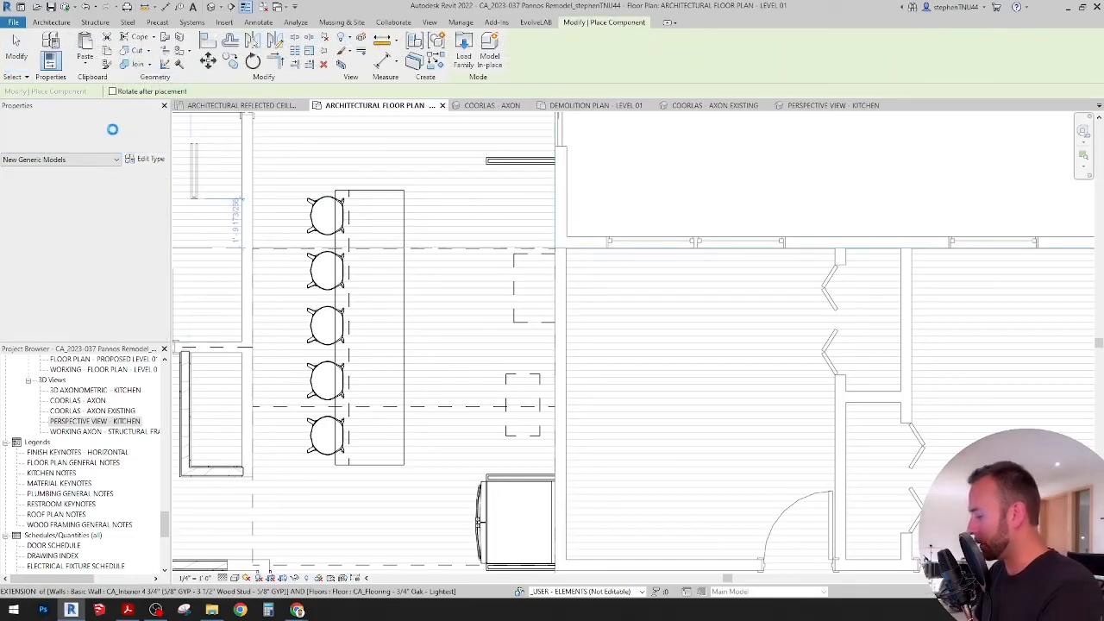
click(113, 131)
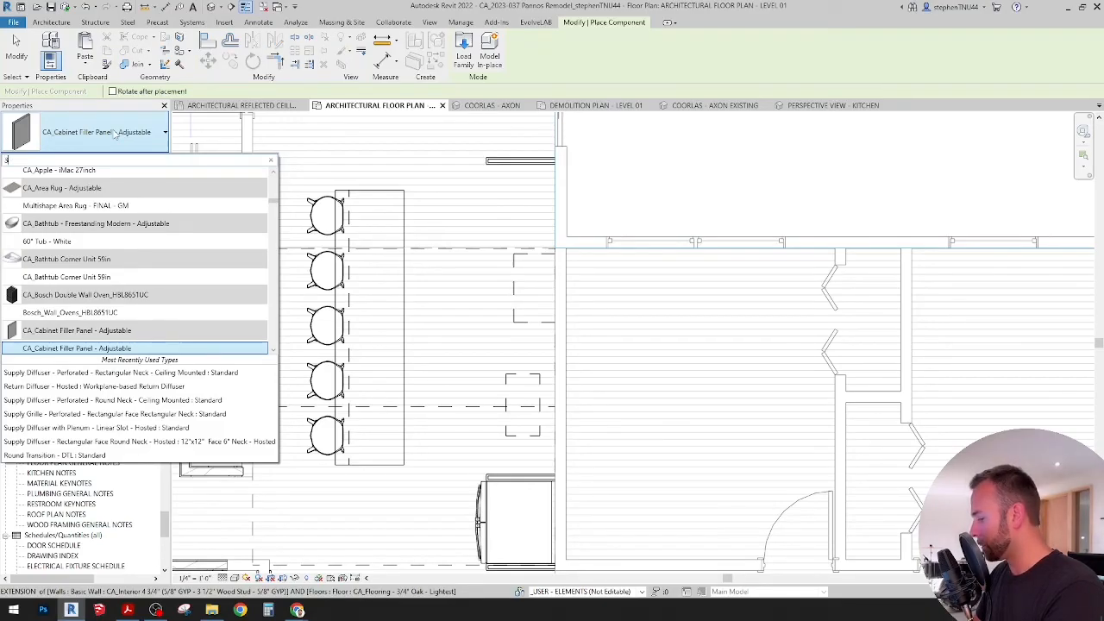
text(3 DRA)
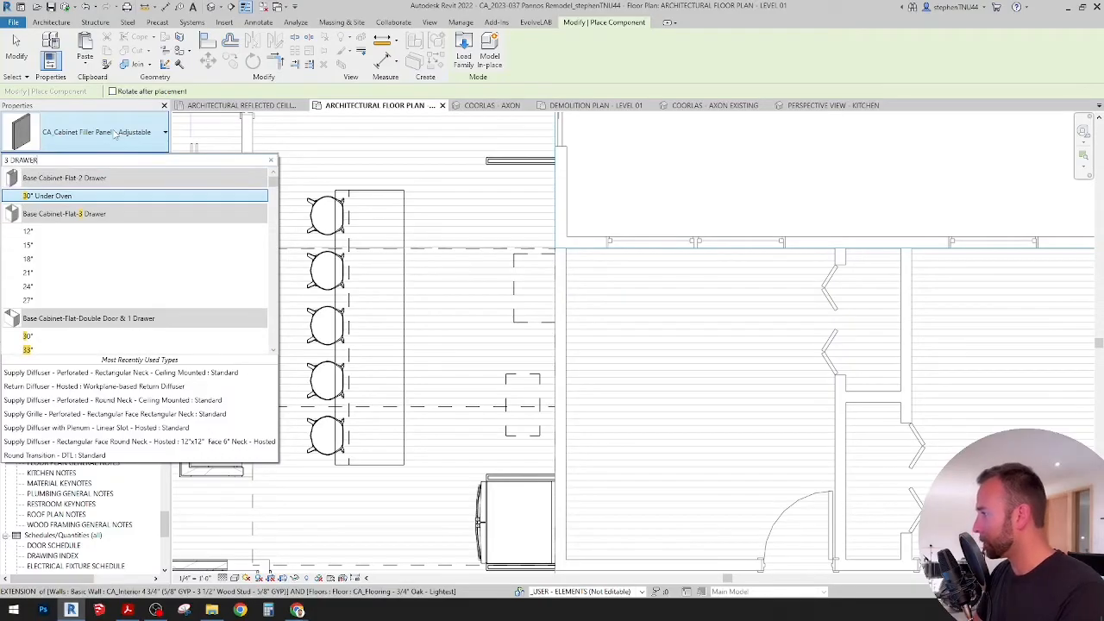
text(WER)
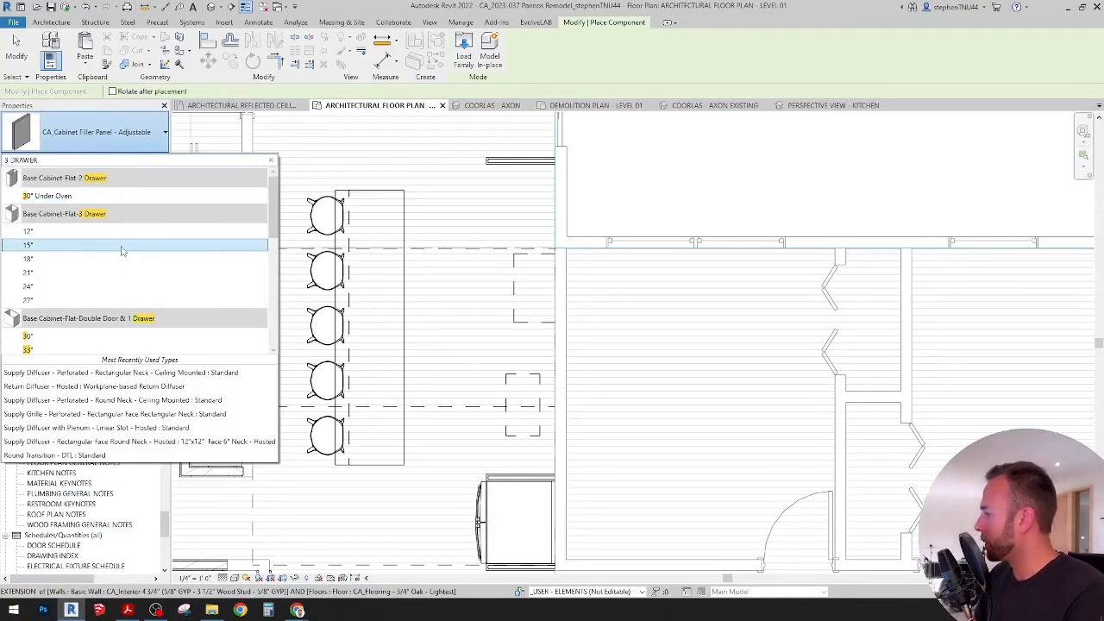
scroll(121, 252, down, 1)
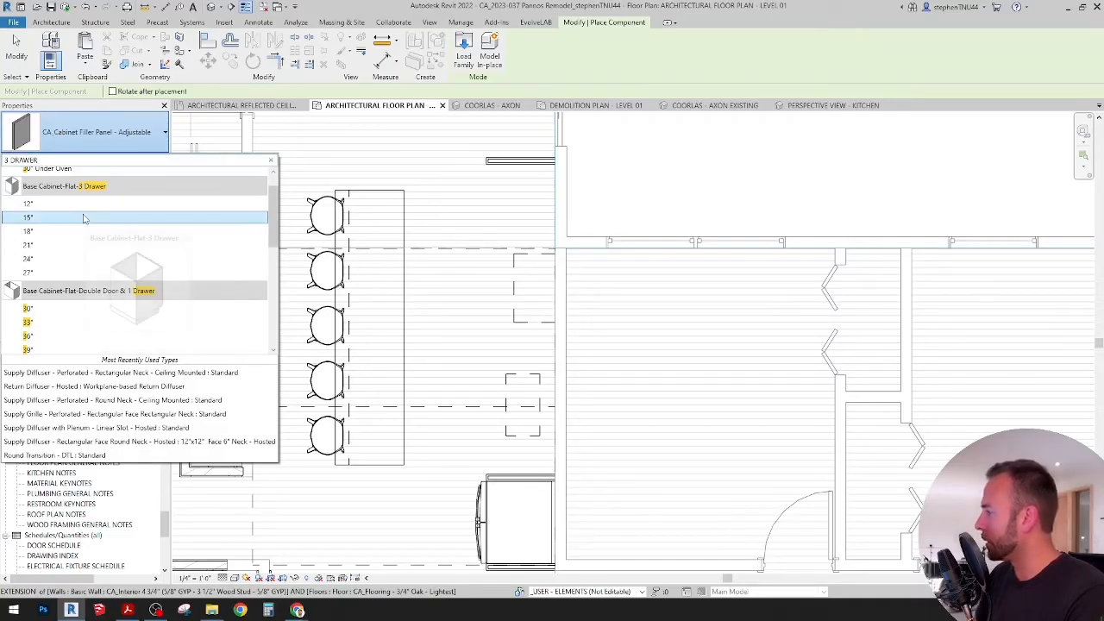
scroll(122, 259, up, 1)
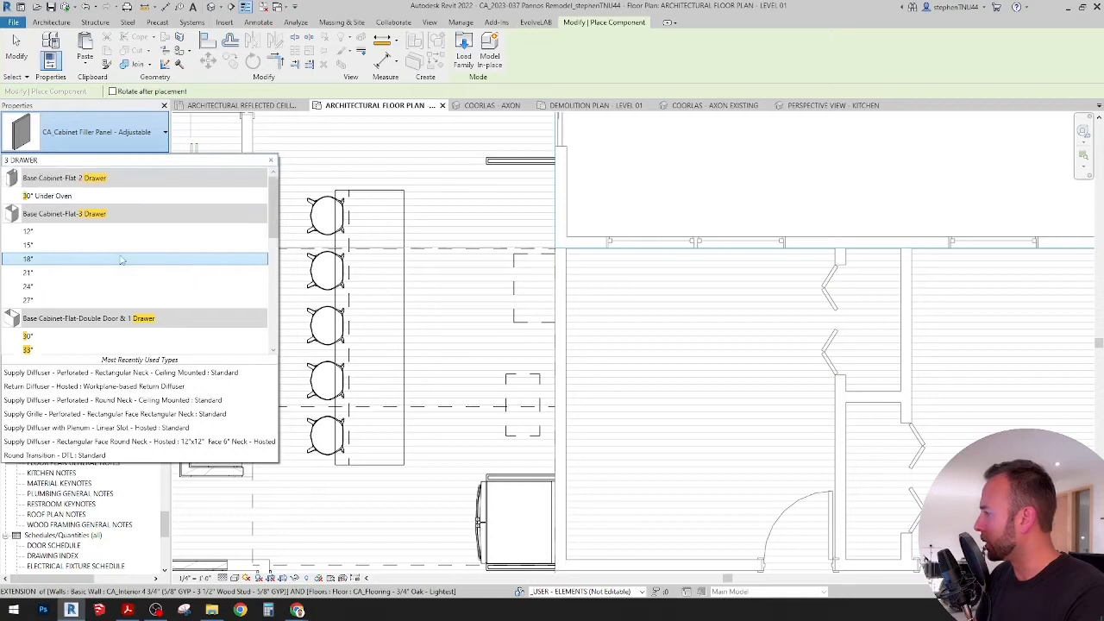
scroll(129, 255, down, 4)
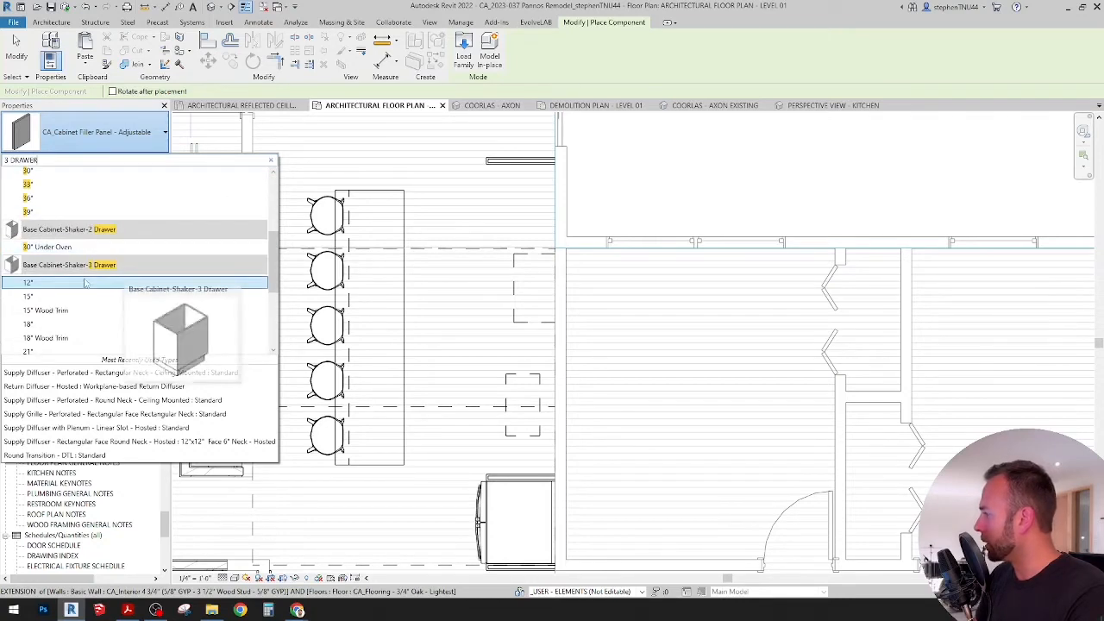
scroll(46, 246, down, 1)
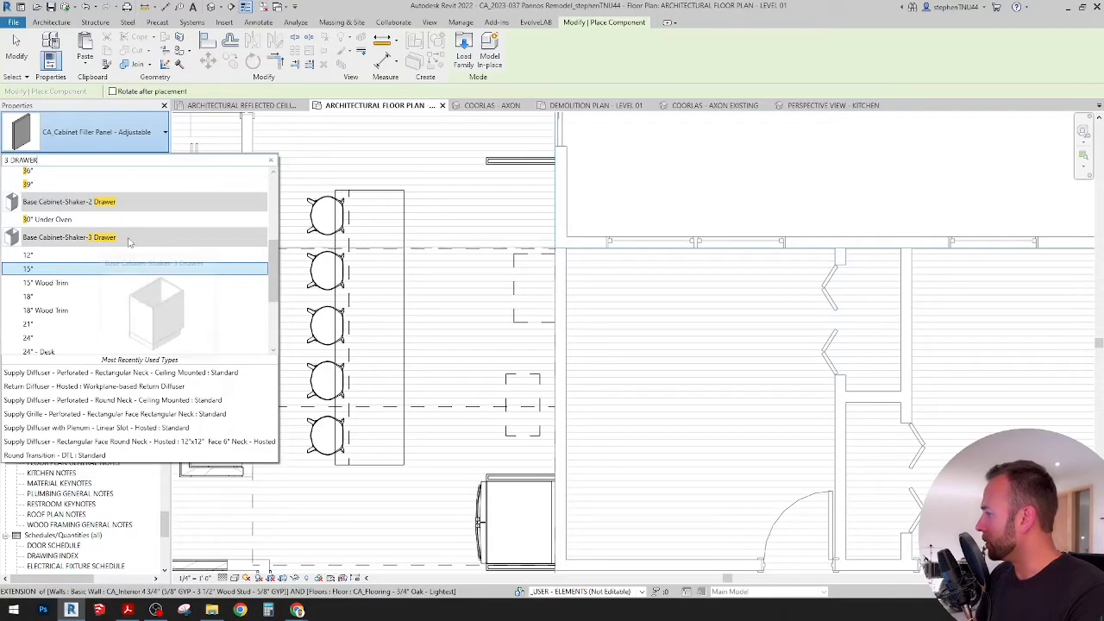
scroll(83, 285, down, 2)
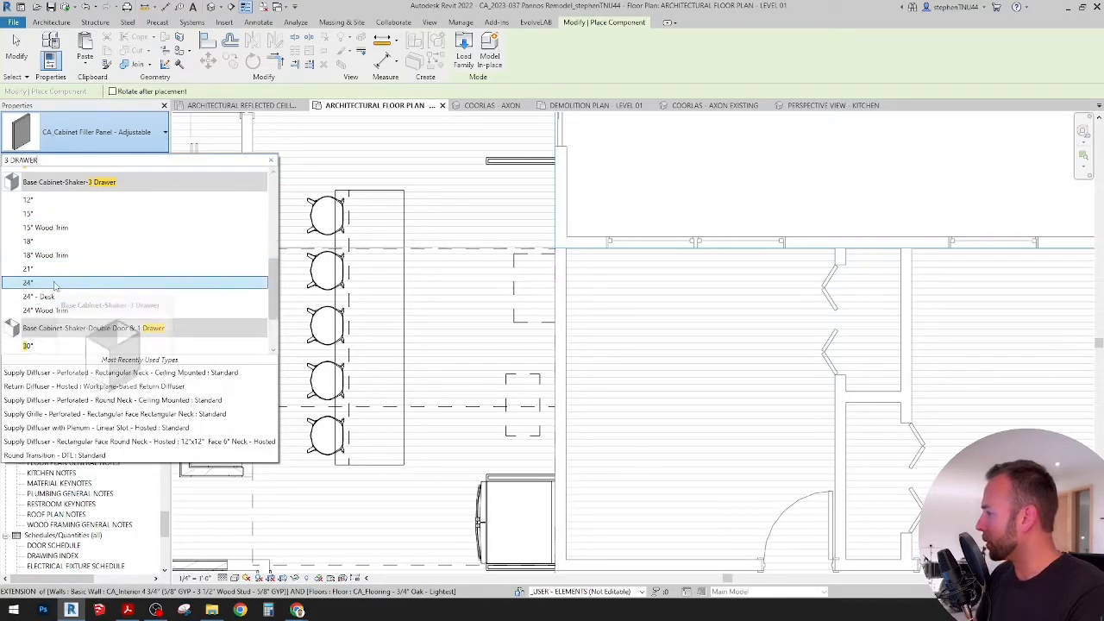
click(52, 284)
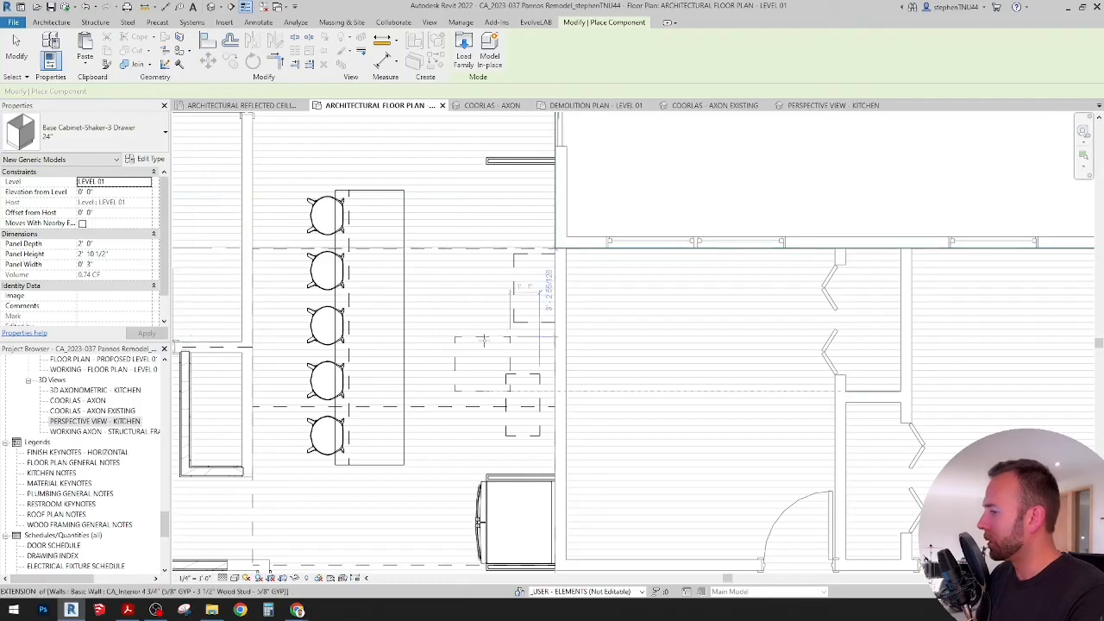
click(517, 351)
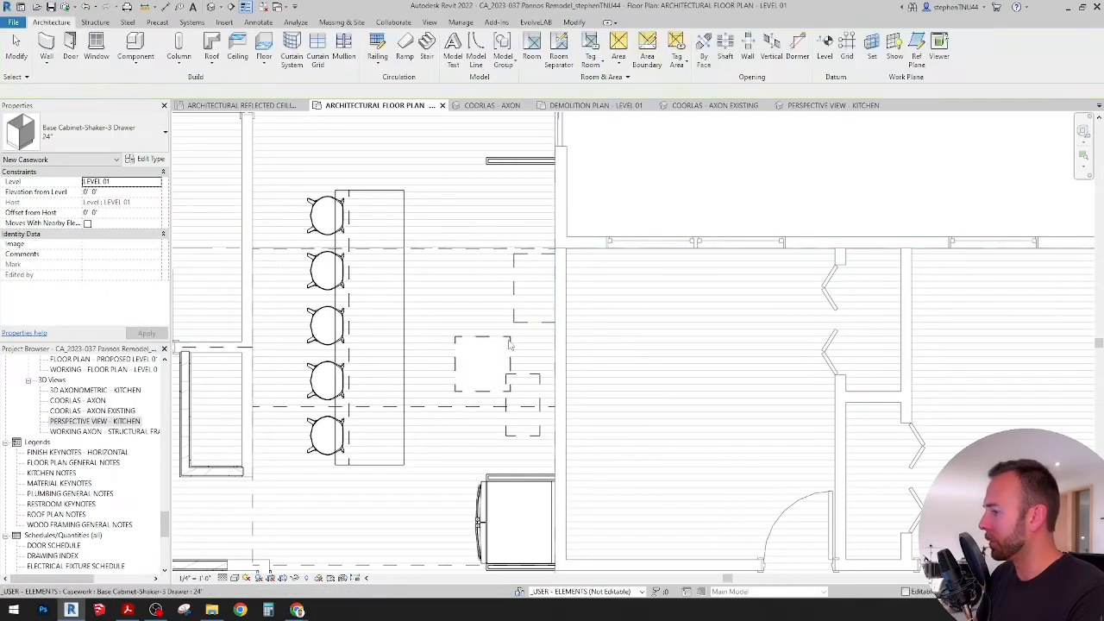
key(Escape)
key(Escape)
Step: Rotate the 24" three-drawer base cabinet 90° so its front faces the island
click(482, 355)
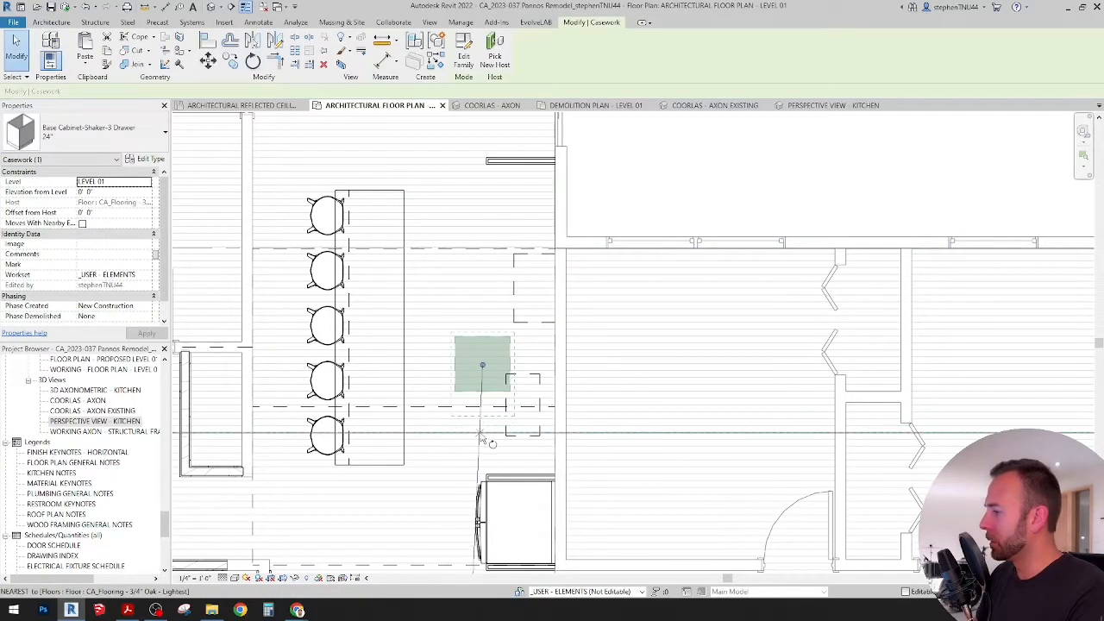
key(r)
key(o)
click(367, 538)
text(90)
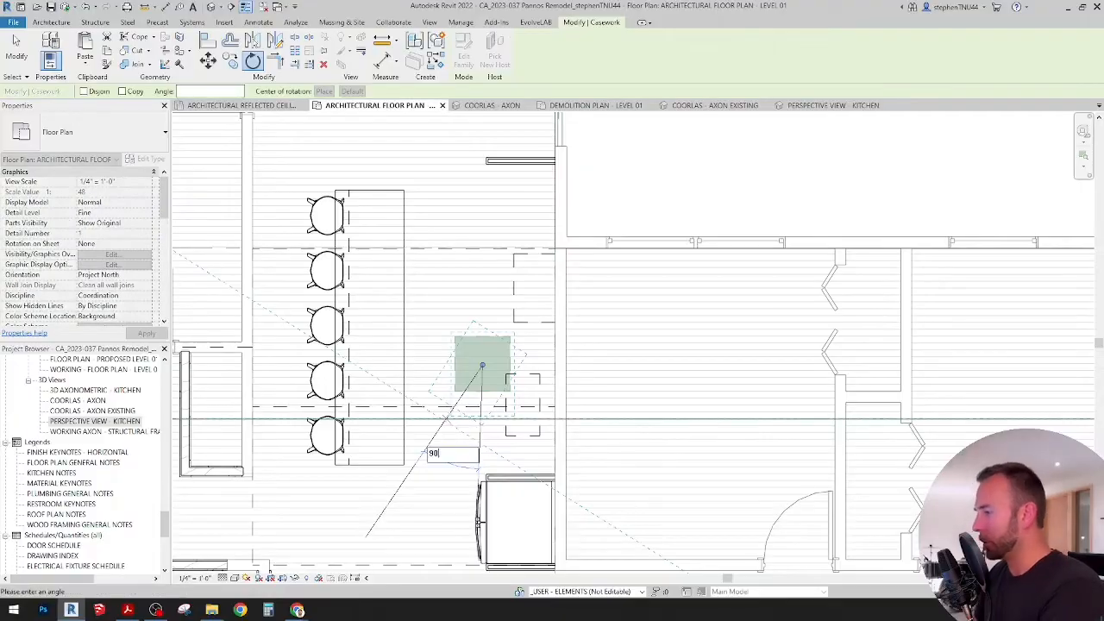
key(Return)
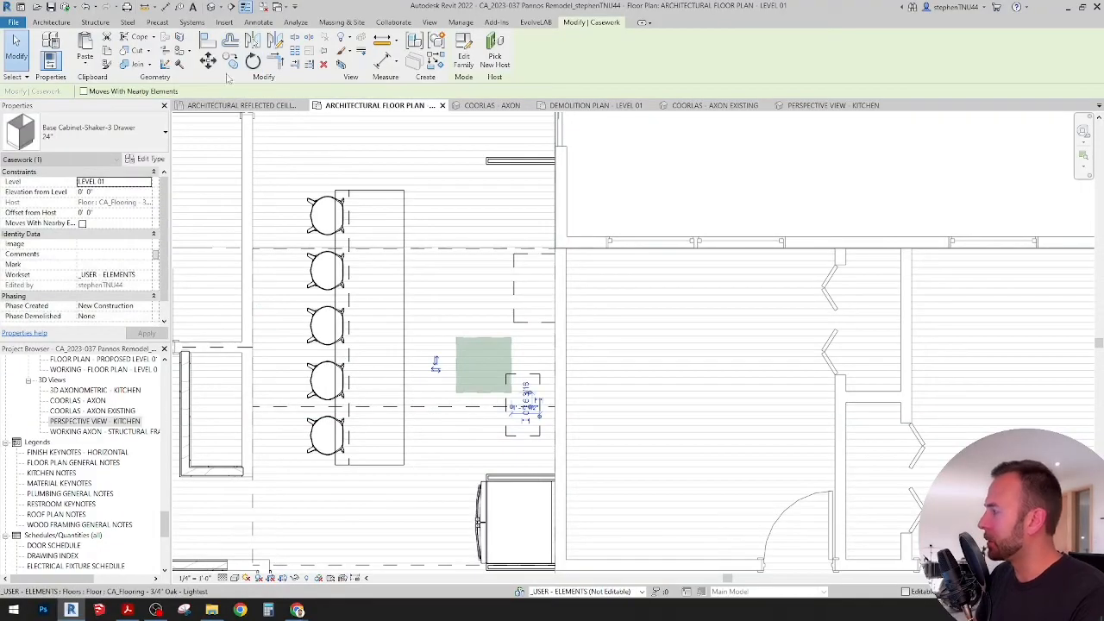
Step: Move the three-drawer base cabinet so its lower front corner meets the outer front corner of the refrigerator's upper filler panel
click(208, 60)
scroll(468, 404, up, 3)
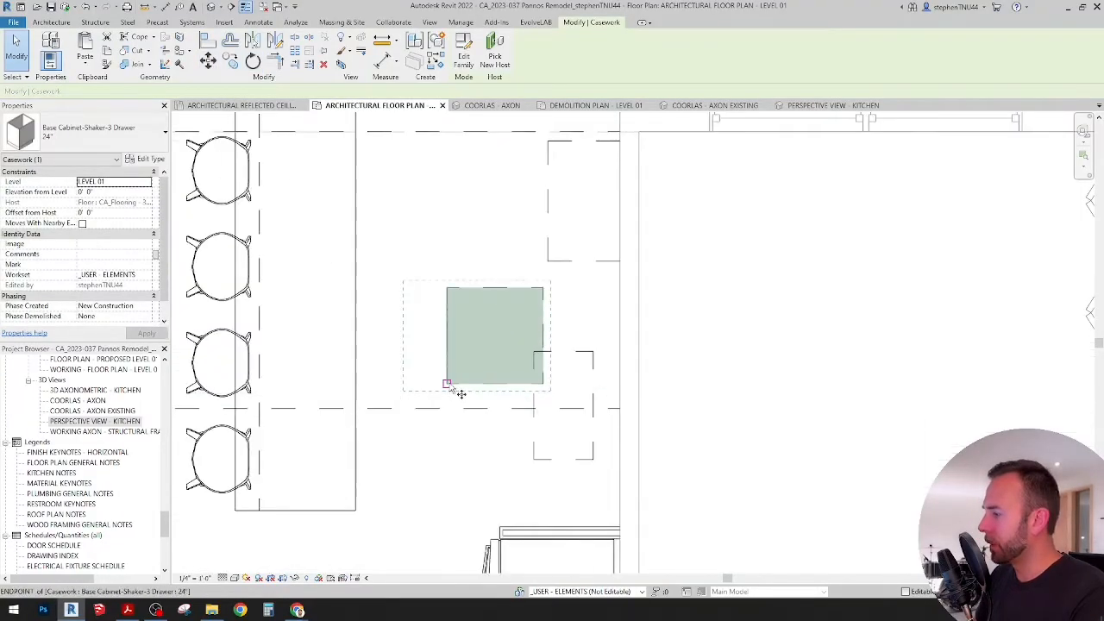
click(451, 385)
scroll(508, 539, up, 3)
click(484, 519)
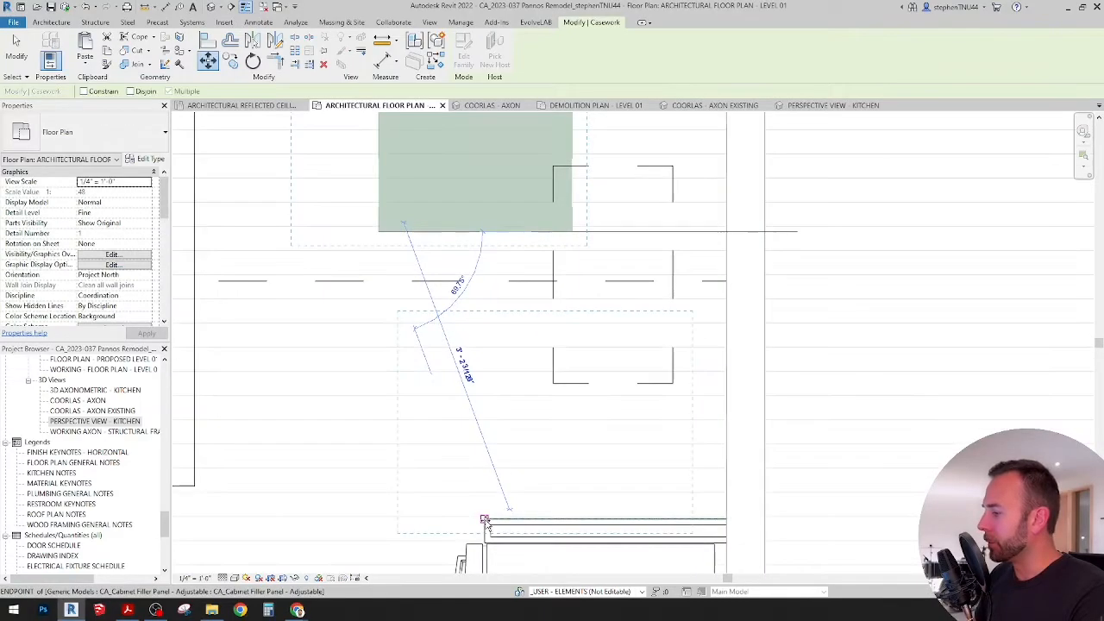
scroll(526, 323, down, 5)
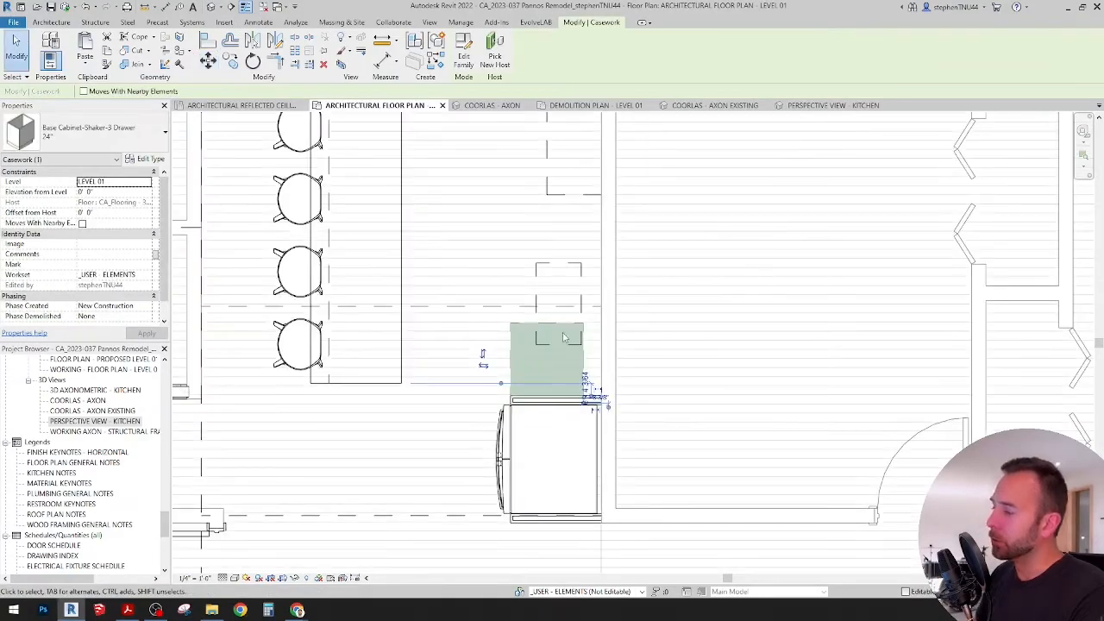
key(Escape)
scroll(562, 337, down, 4)
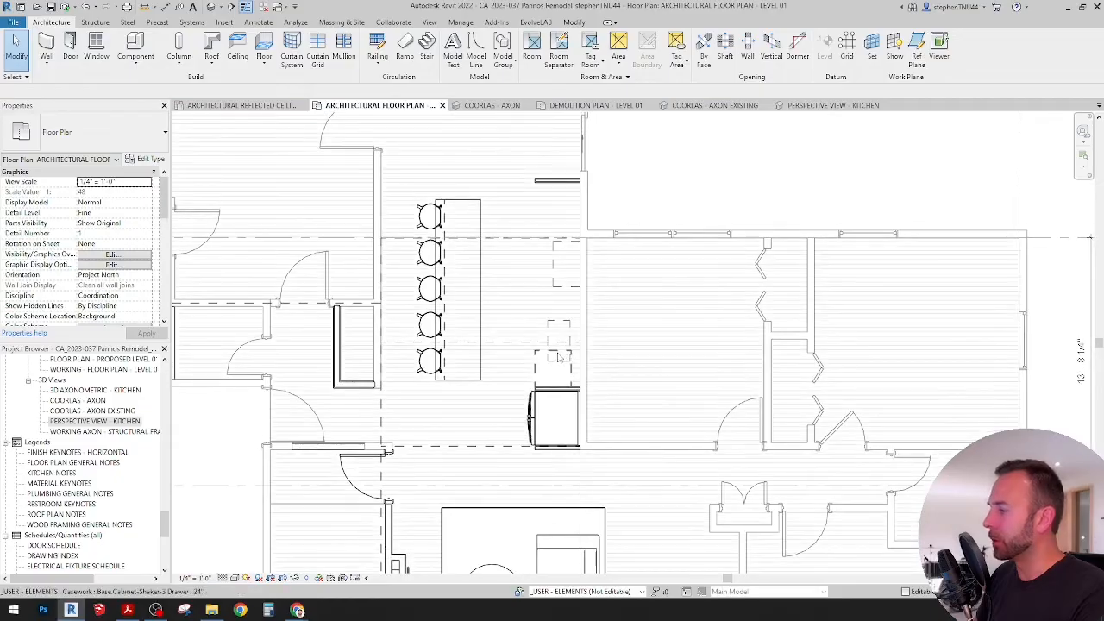
scroll(559, 355, up, 5)
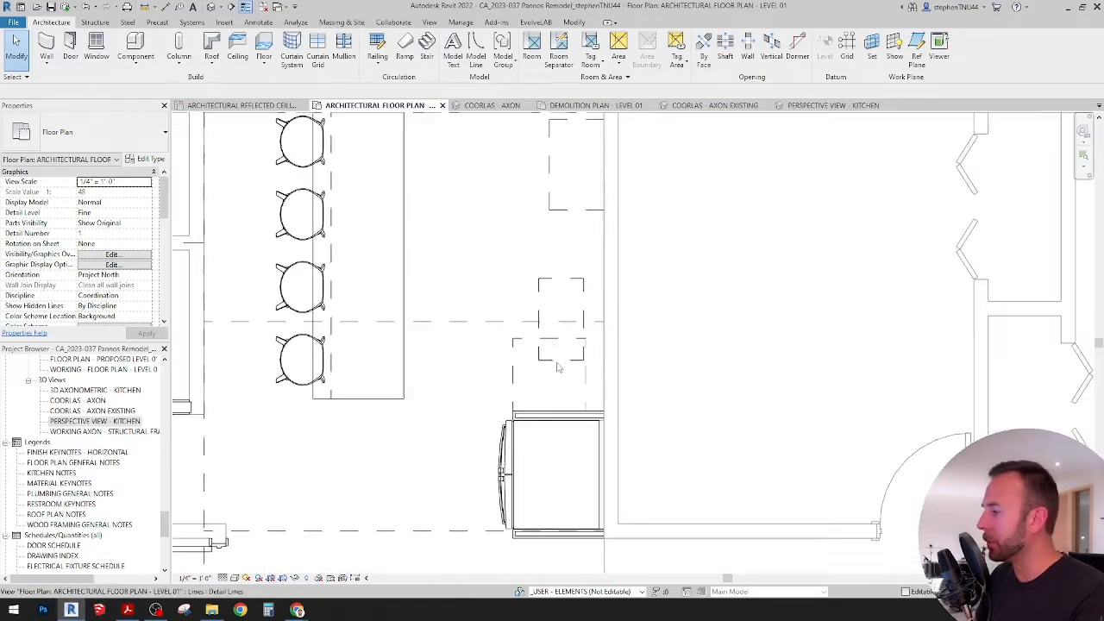
scroll(523, 436, down, 1)
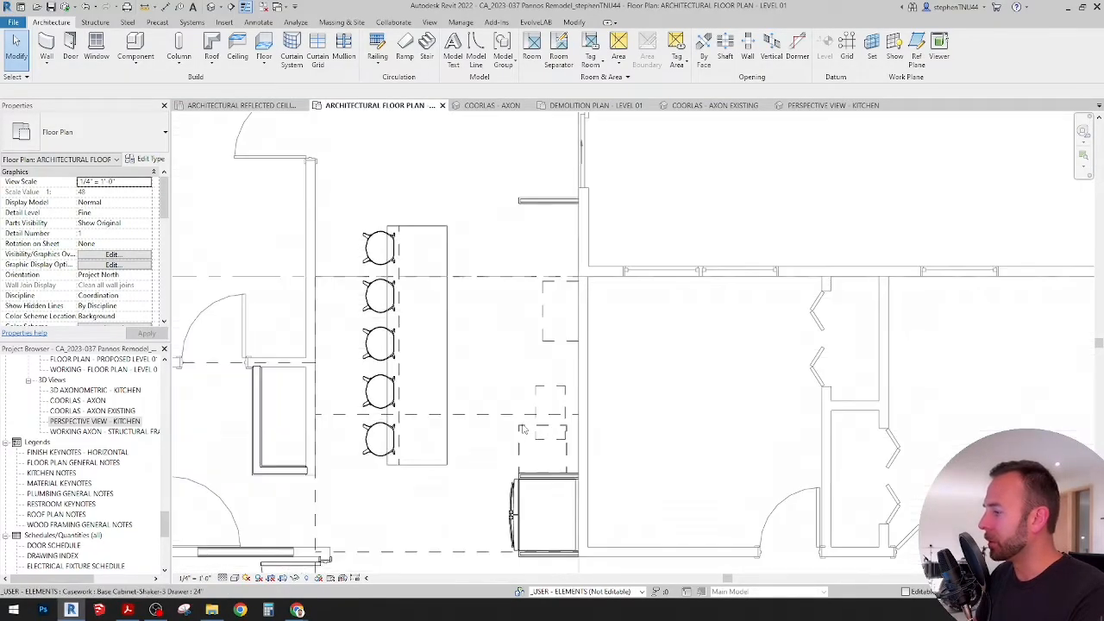
Step: Examine the open space along the kitchen wall between the three-drawer base cabinet and the far filler panel, including the dashed outlines
scroll(533, 431, up, 1)
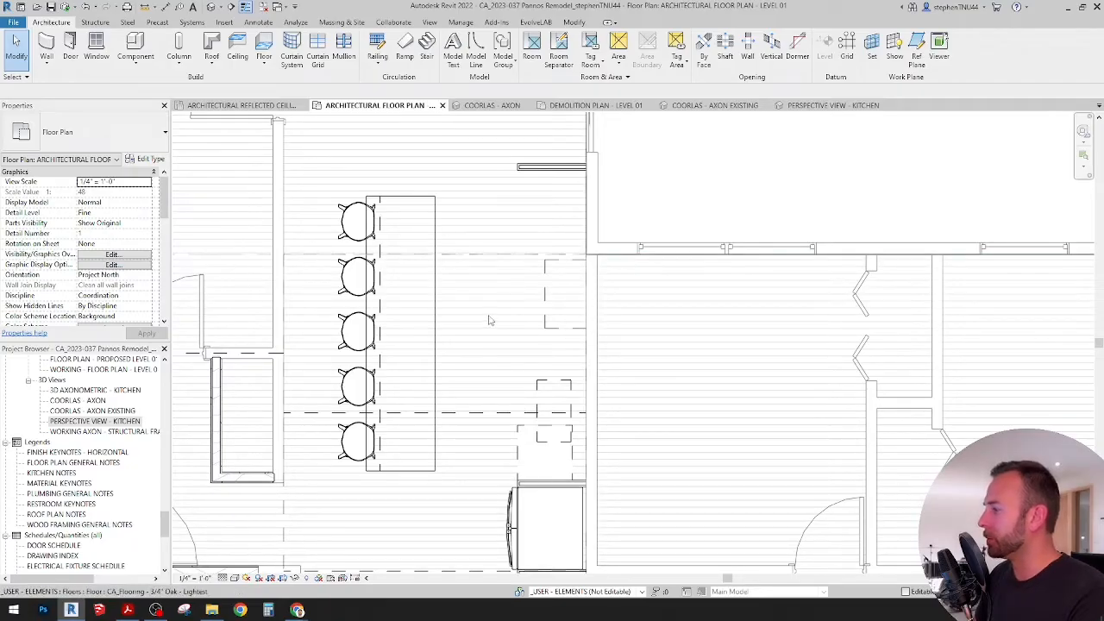
scroll(499, 275, down, 2)
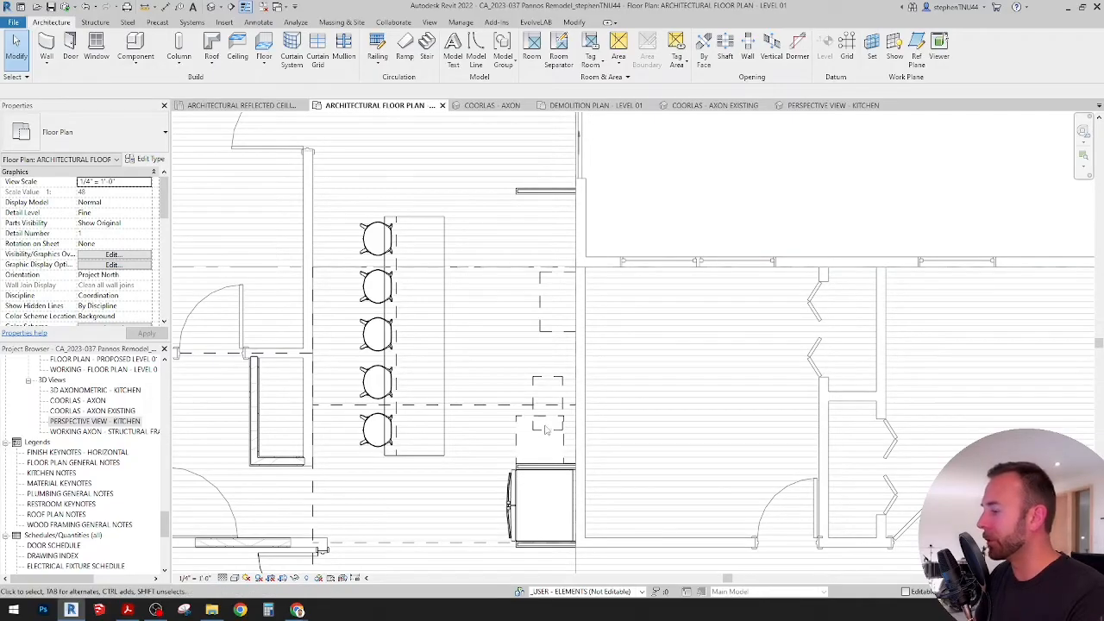
scroll(539, 421, up, 2)
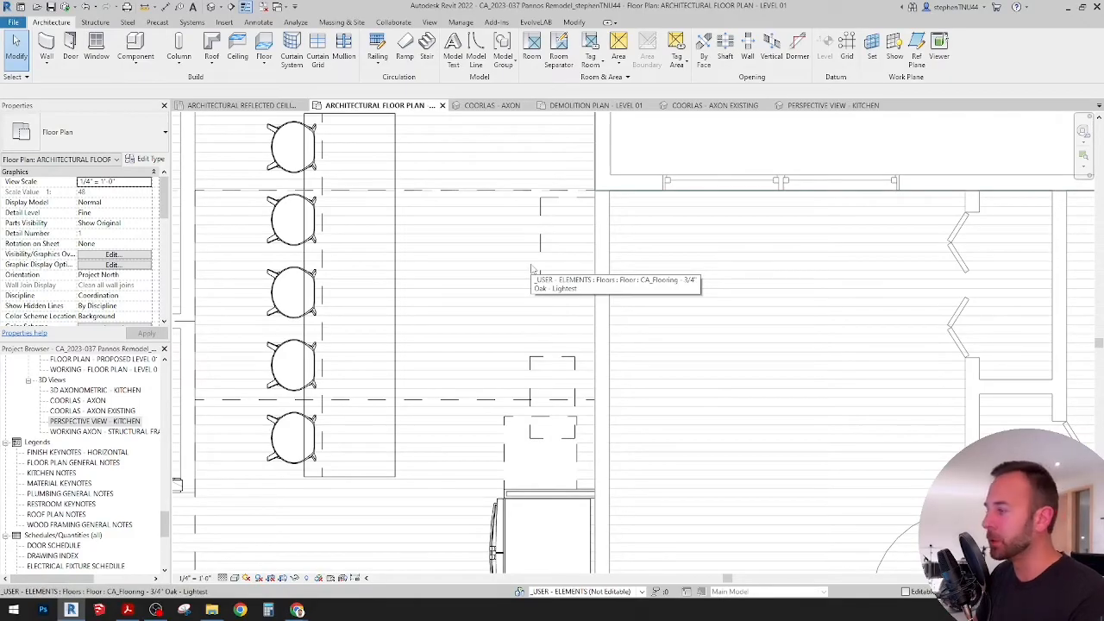
scroll(531, 269, down, 1)
middle_drag(538, 274, 540, 293)
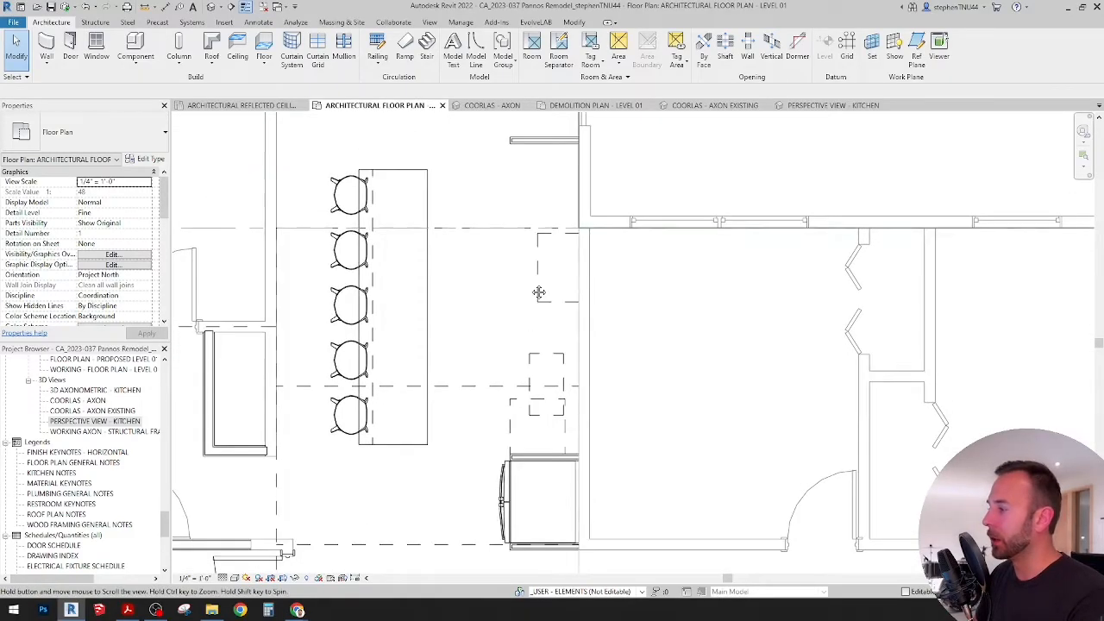
scroll(489, 387, up, 1)
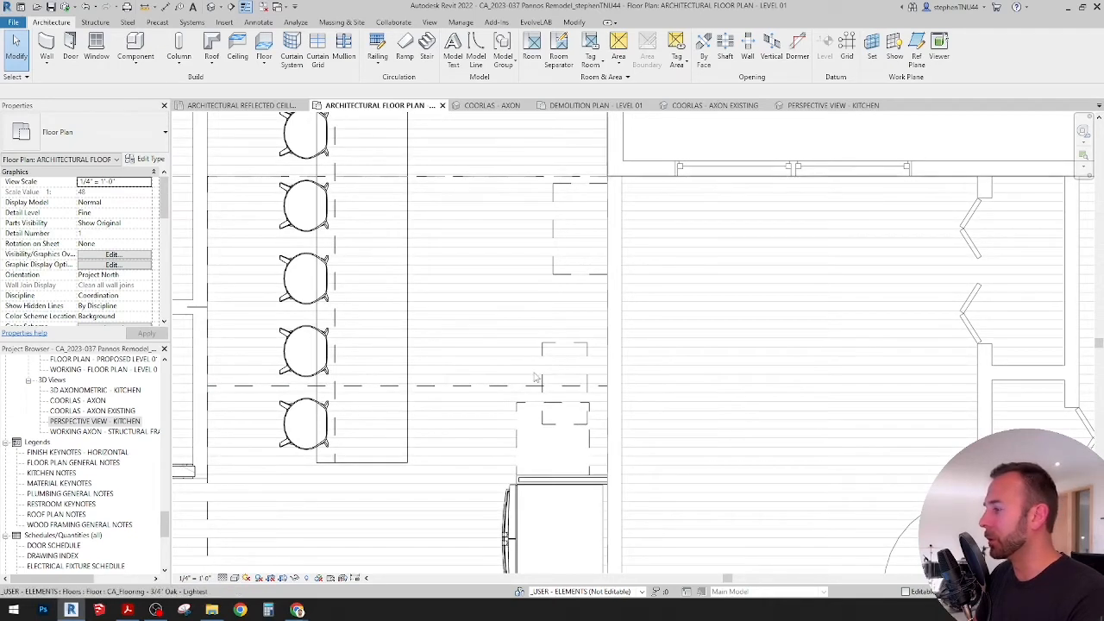
scroll(535, 378, down, 2)
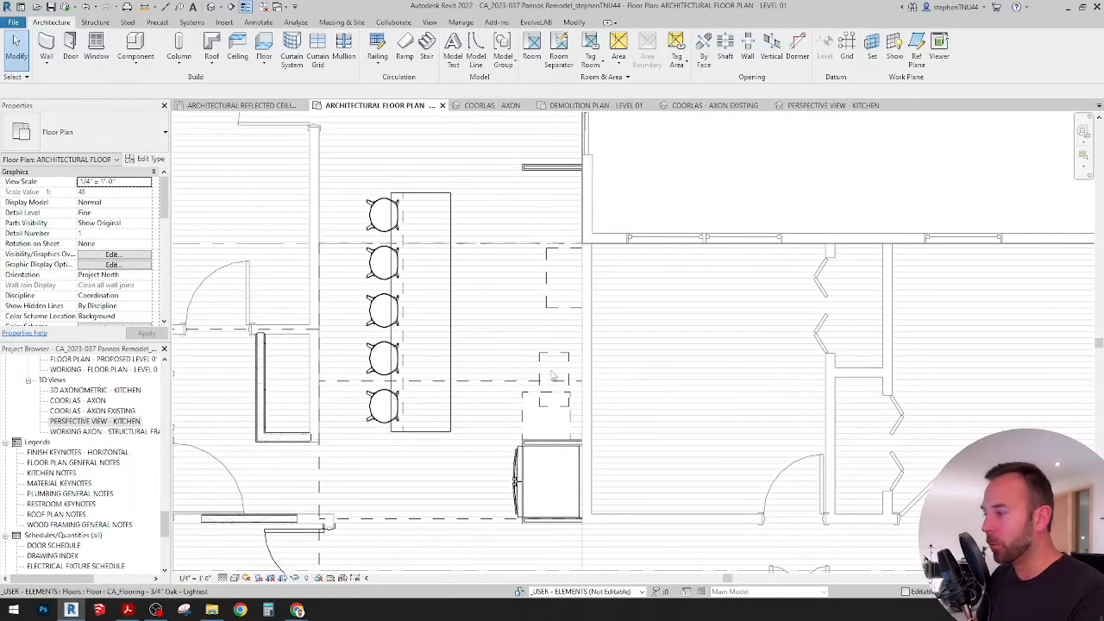
scroll(552, 407, up, 2)
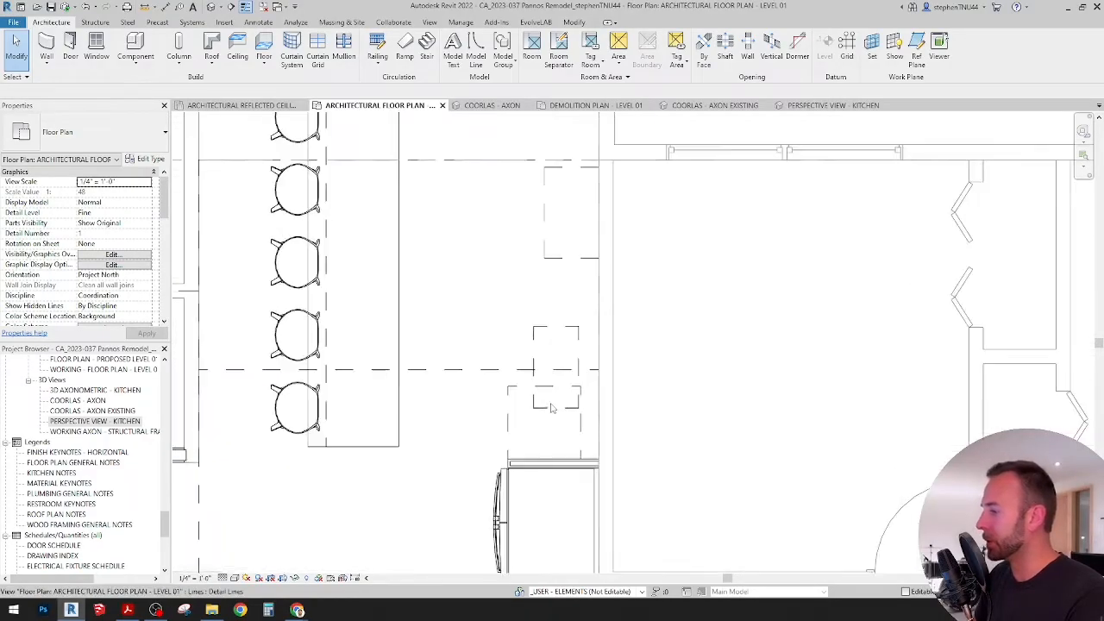
click(531, 398)
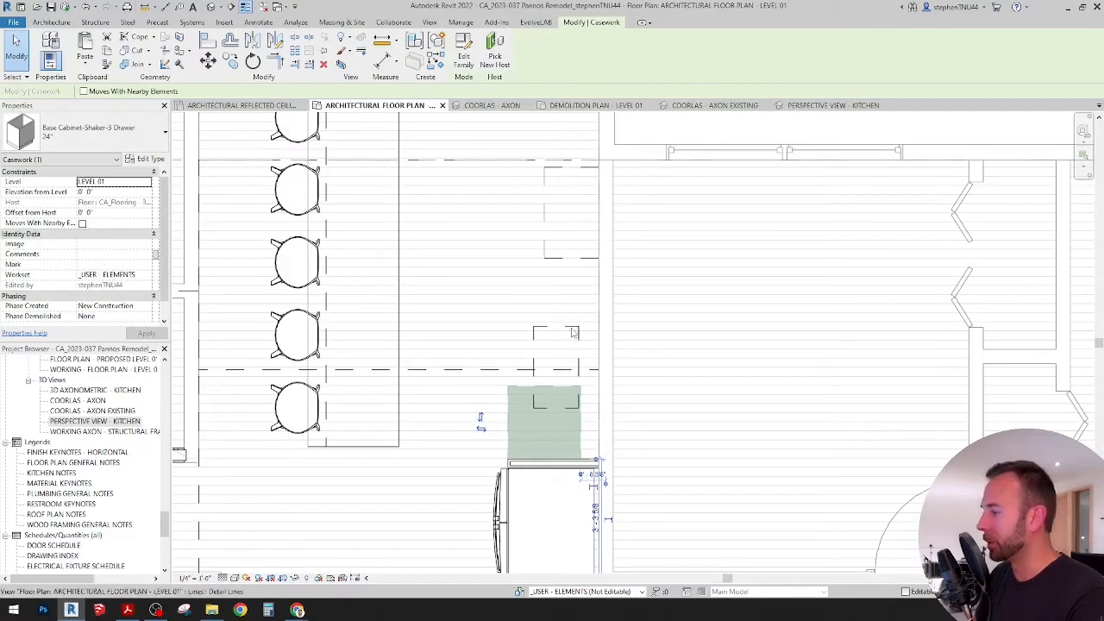
middle_drag(555, 371, 549, 419)
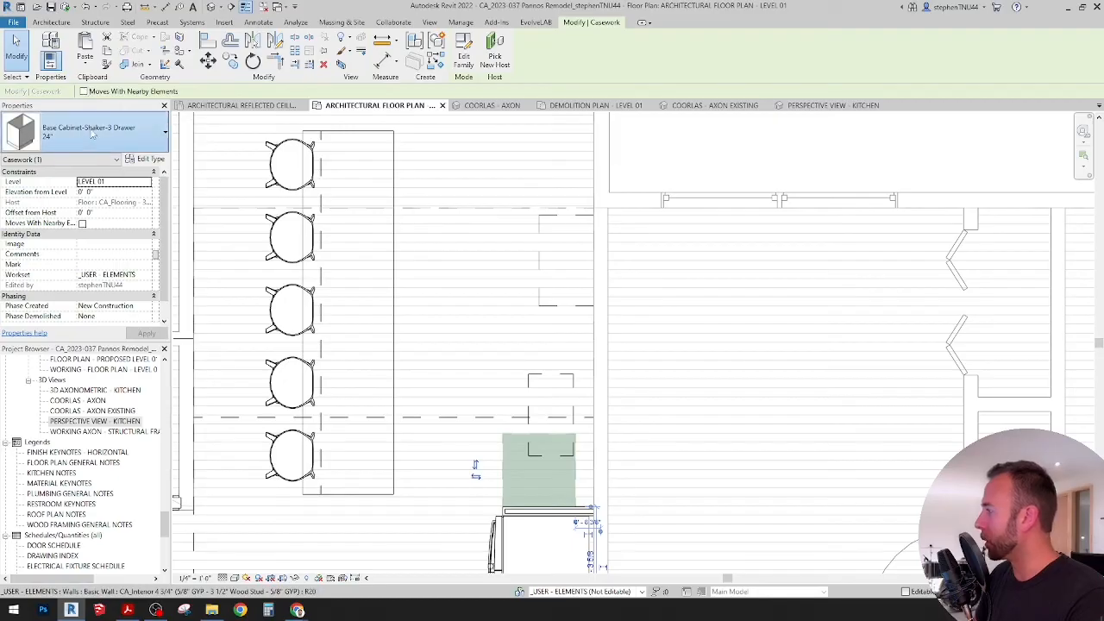
key(Escape)
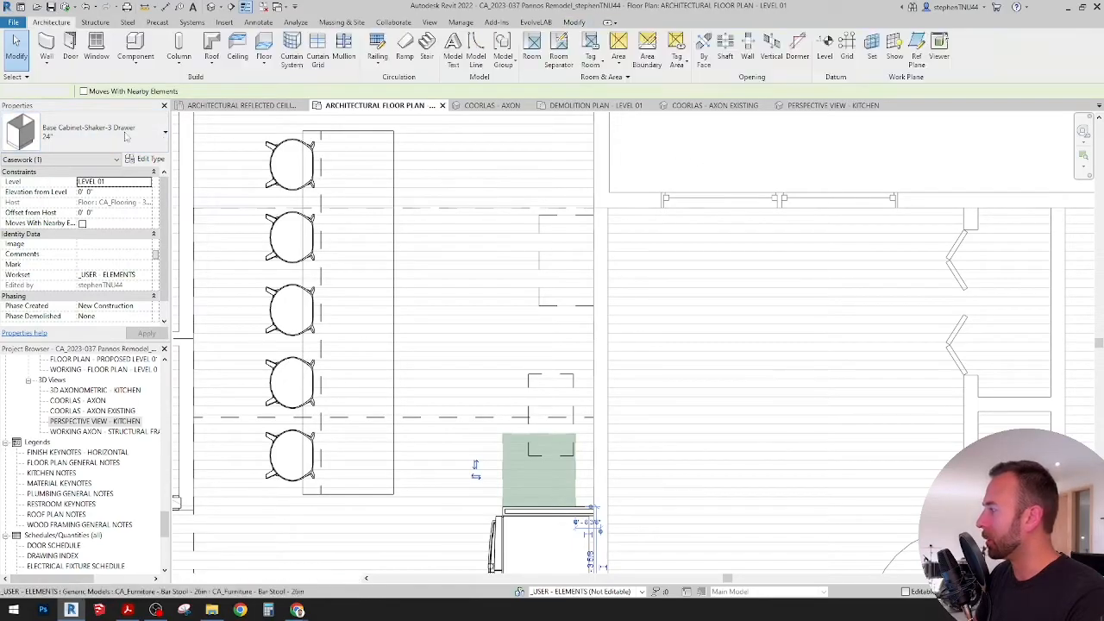
Step: Place a CA_Range Oven 30in component in the plan between the island and the kitchen wall, above the base cabinet
click(116, 133)
click(138, 56)
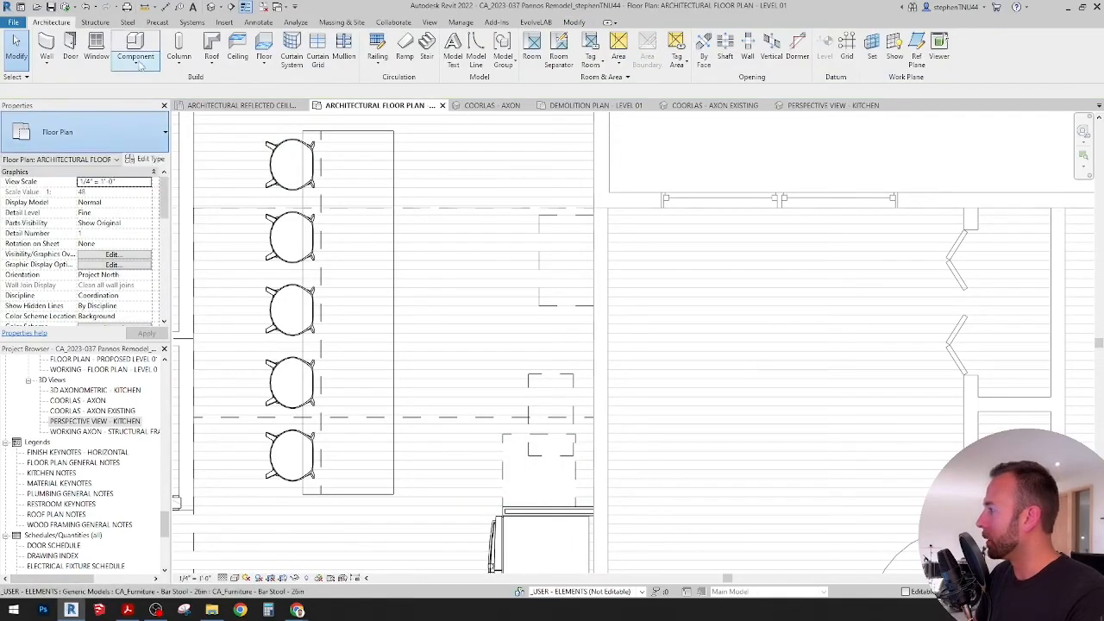
click(138, 64)
click(148, 82)
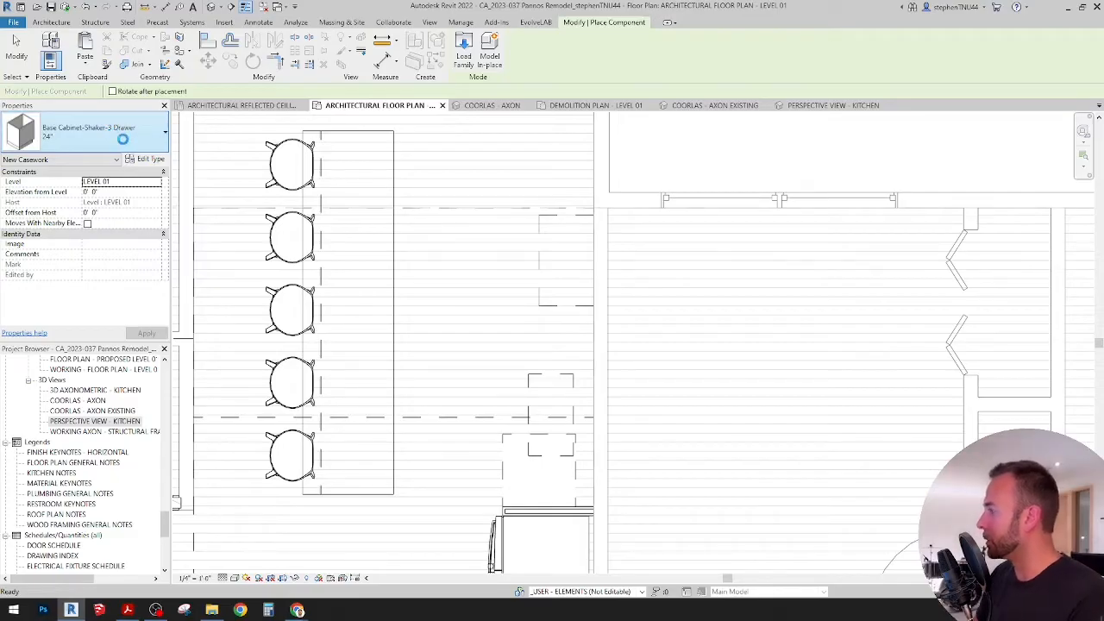
click(125, 143)
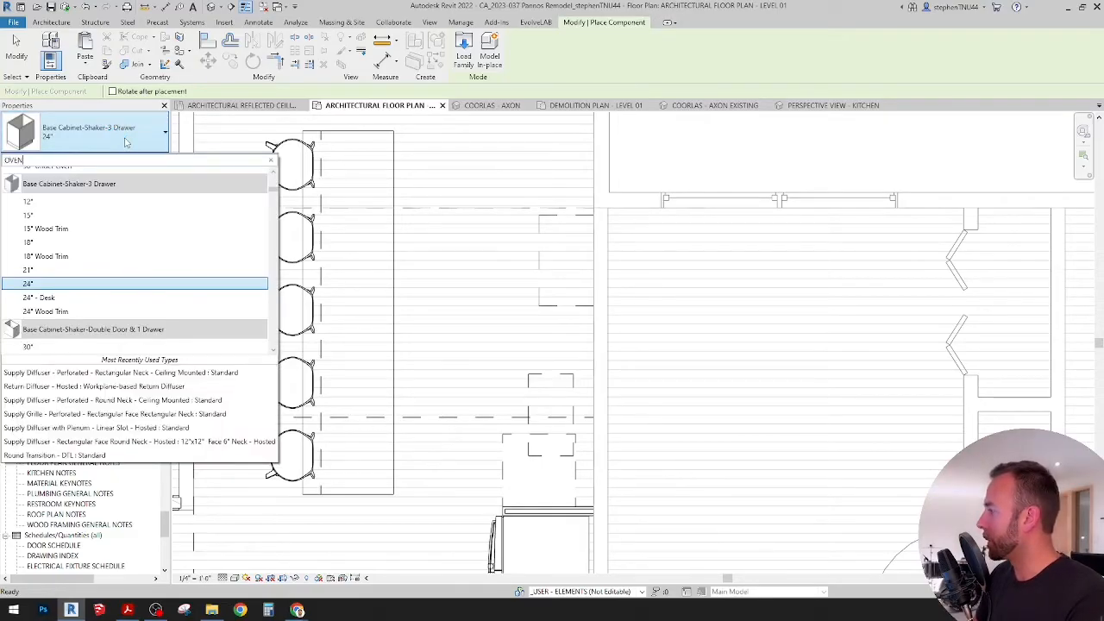
text(OVEN)
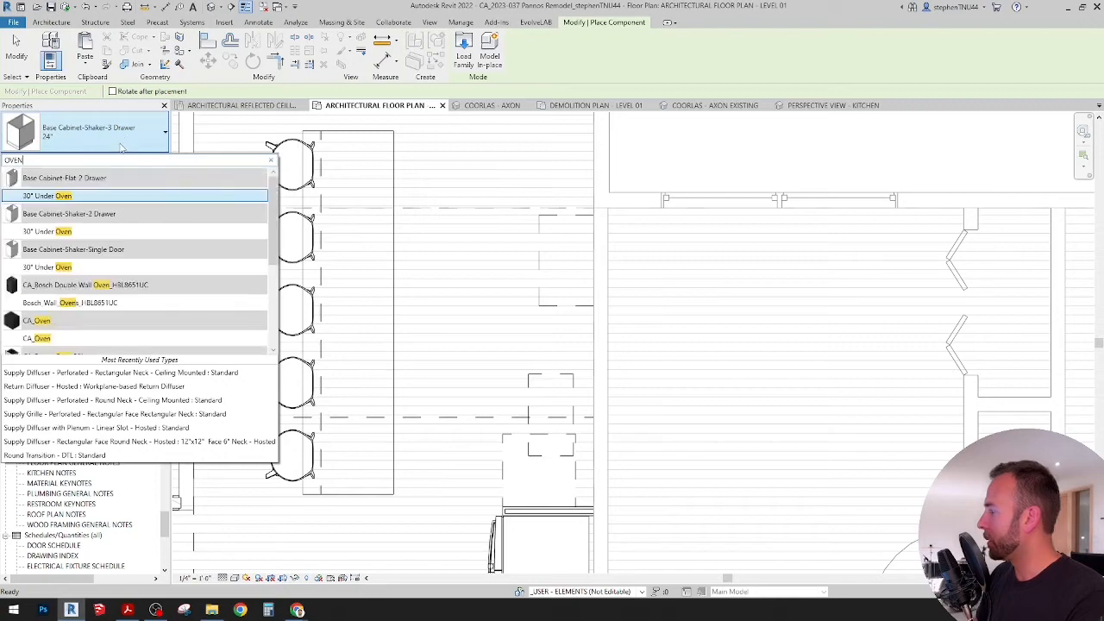
scroll(95, 276, down, 3)
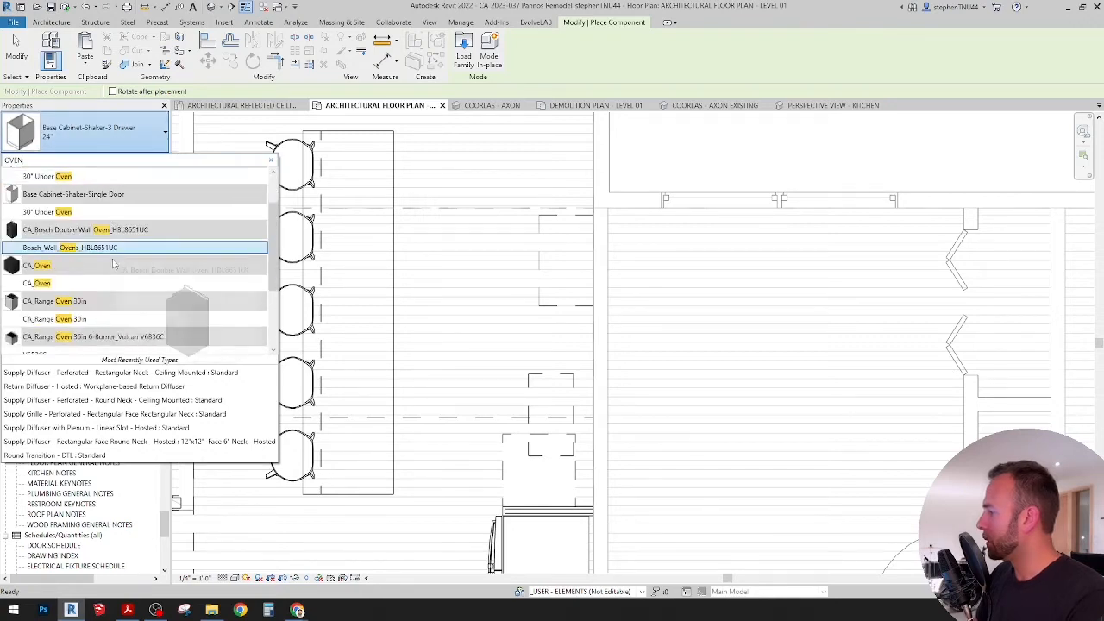
click(65, 292)
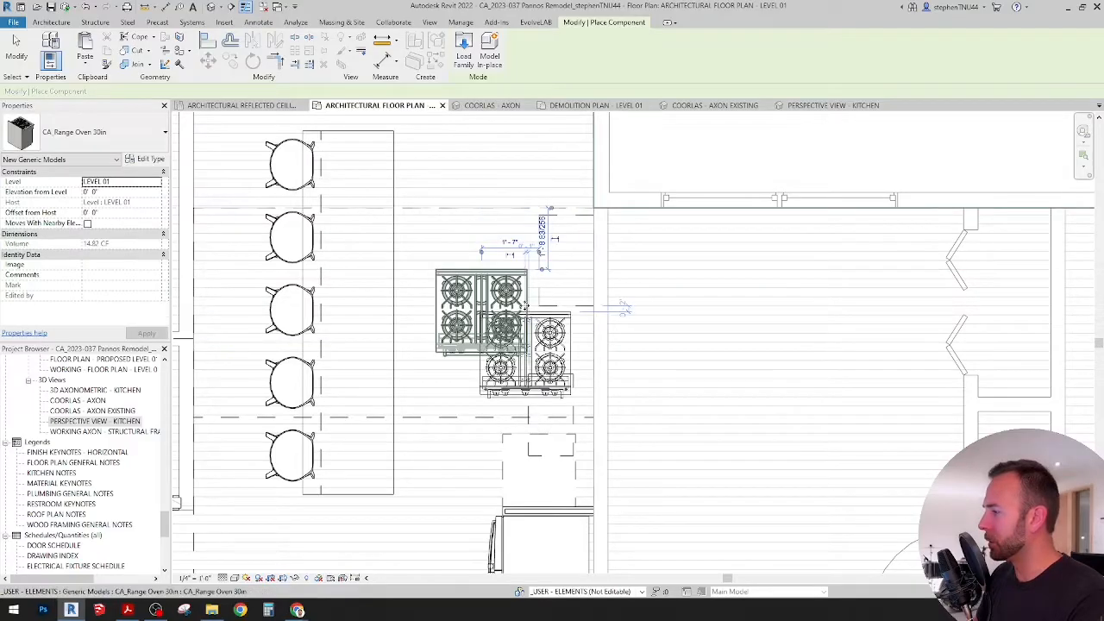
click(523, 307)
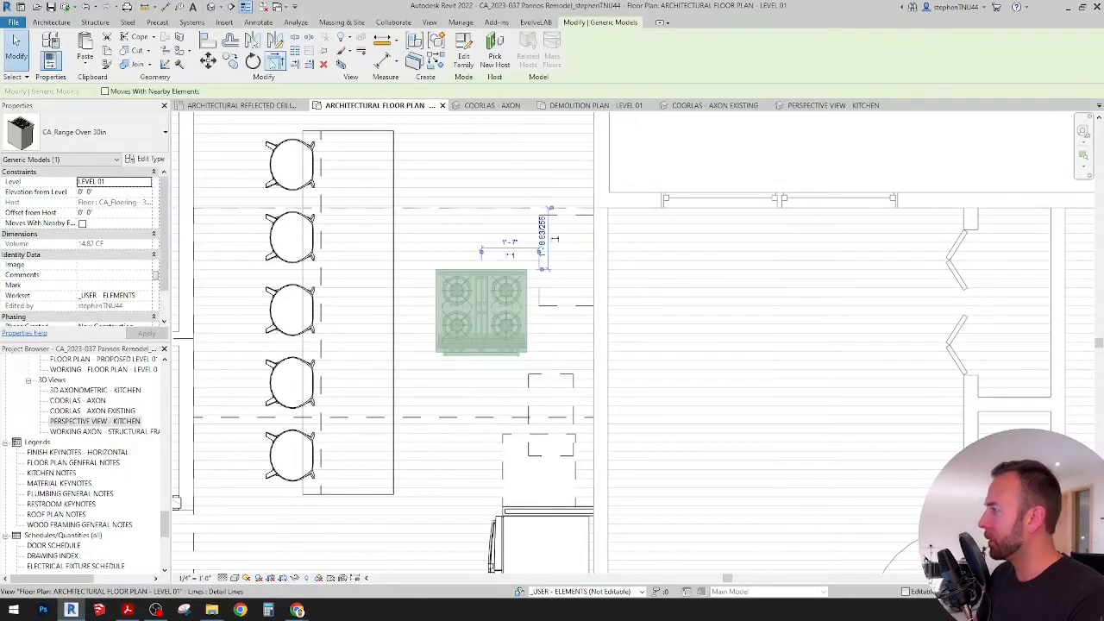
Step: Rotate the 30-inch range oven 90° so its front faces the island
click(253, 60)
click(489, 369)
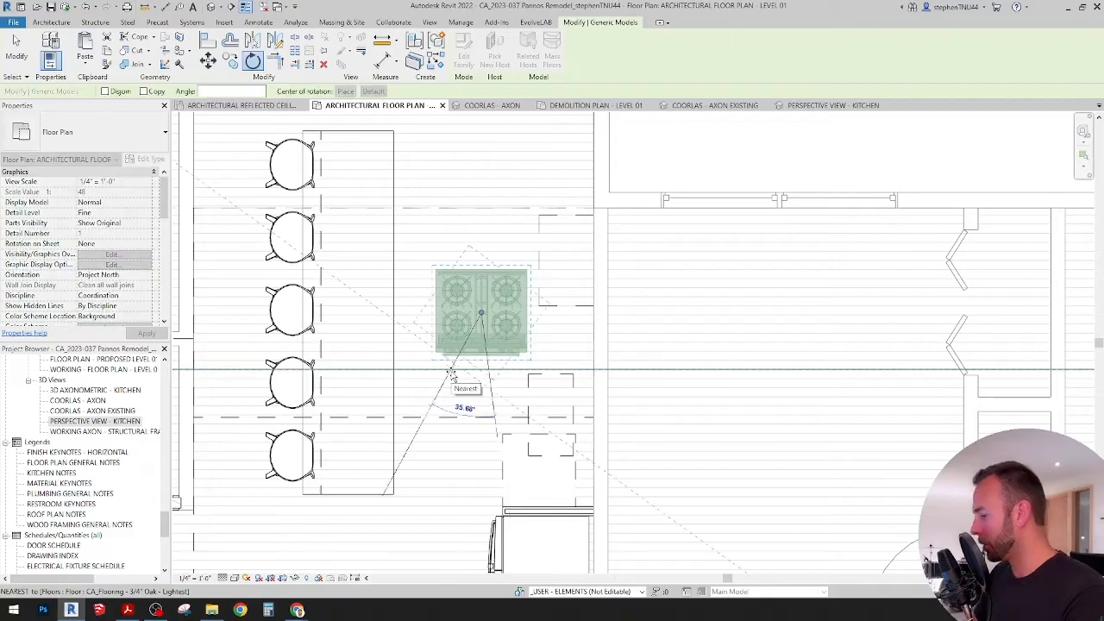
key(Return)
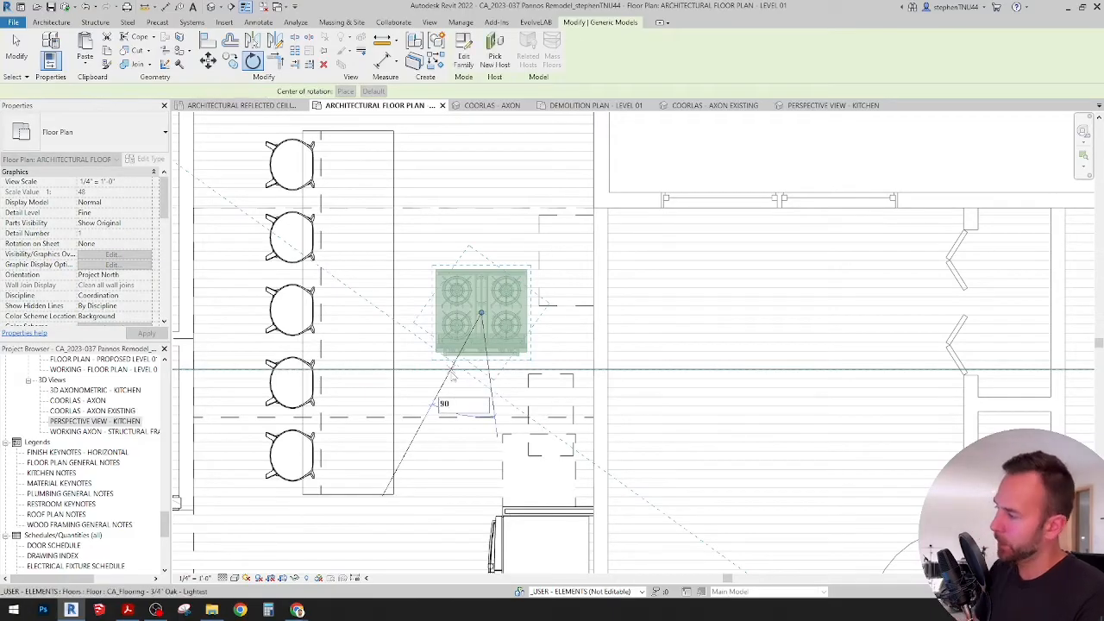
Step: Move the range oven toward the kitchen wall so its sides line up with the larger dashed outline there
scroll(565, 304, up, 1)
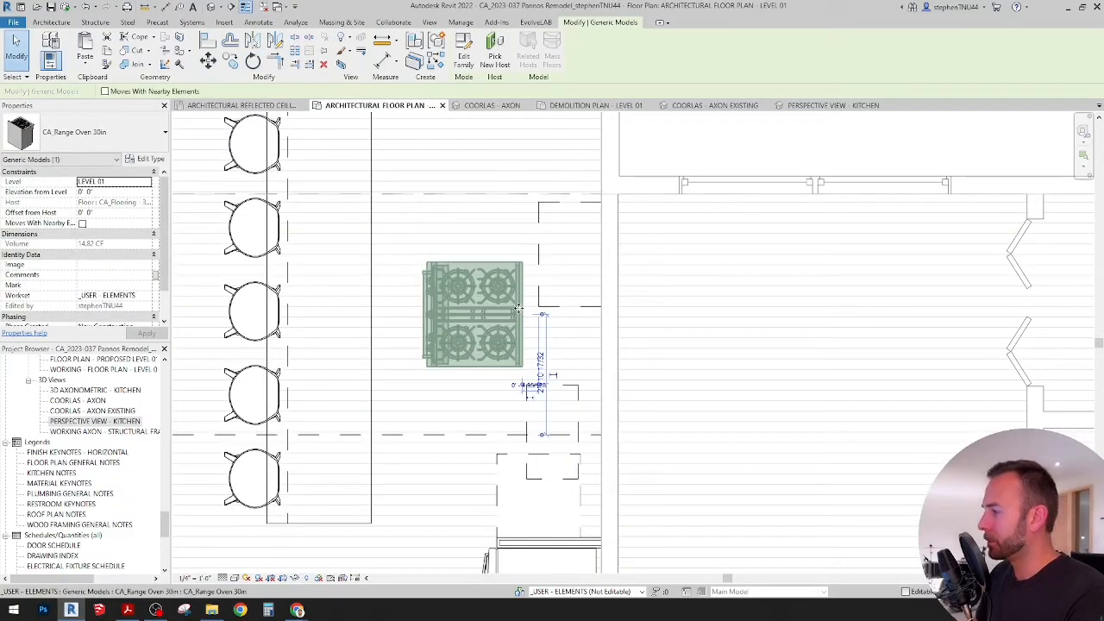
drag(520, 309, 593, 249)
scroll(601, 257, down, 1)
middle_drag(601, 257, 590, 274)
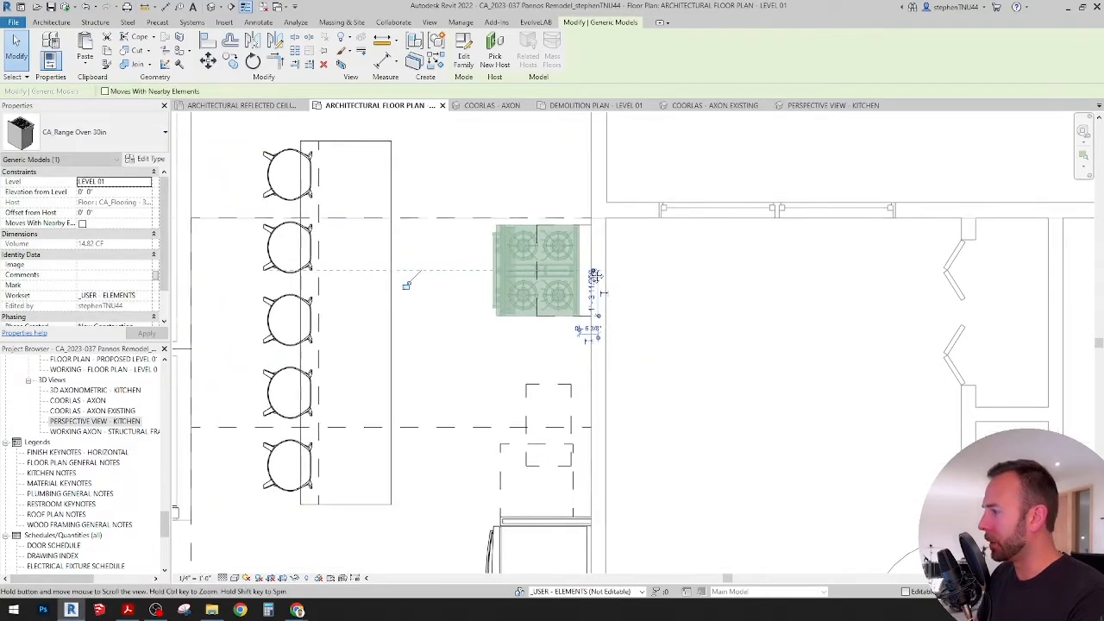
middle_drag(542, 336, 538, 303)
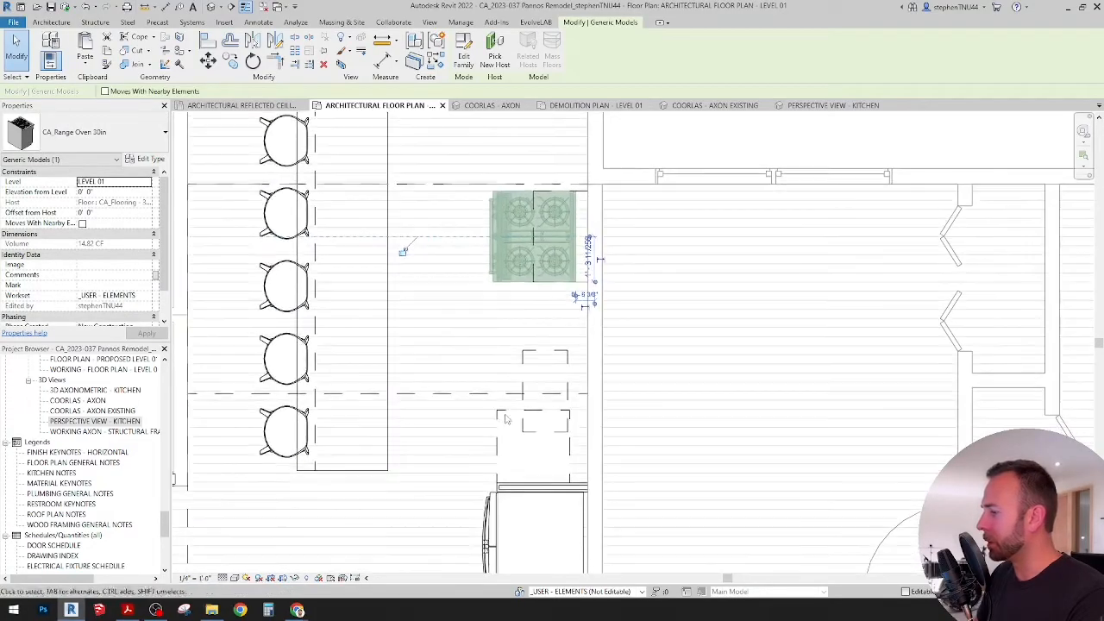
Step: Place a CA_Dishwasher component in the open floor between the island and the kitchen wall, just below the range oven
click(533, 442)
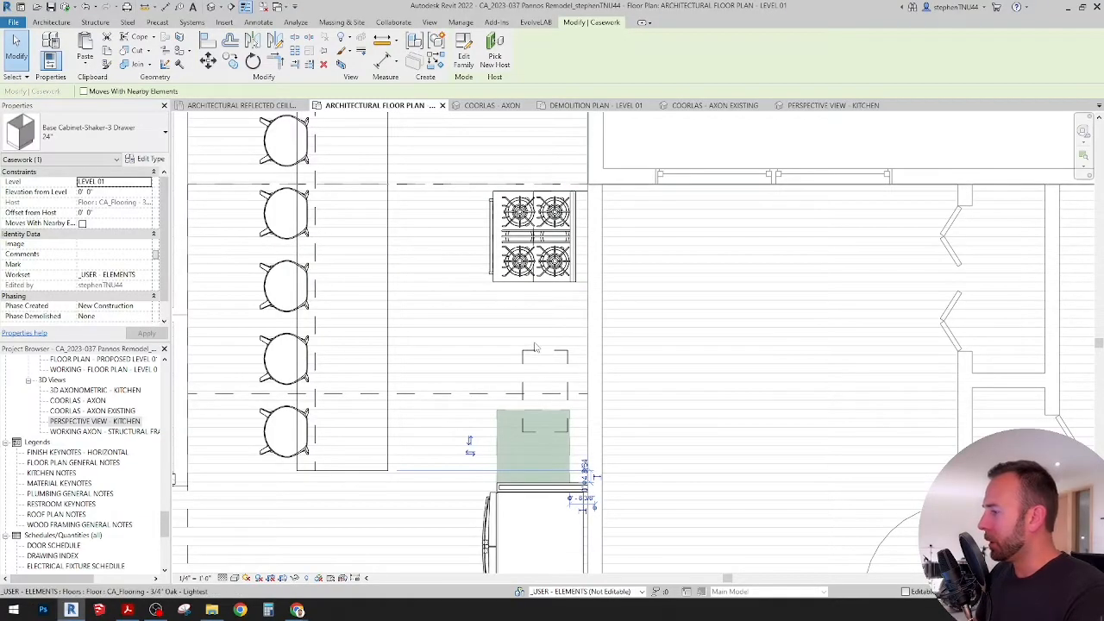
key(Escape)
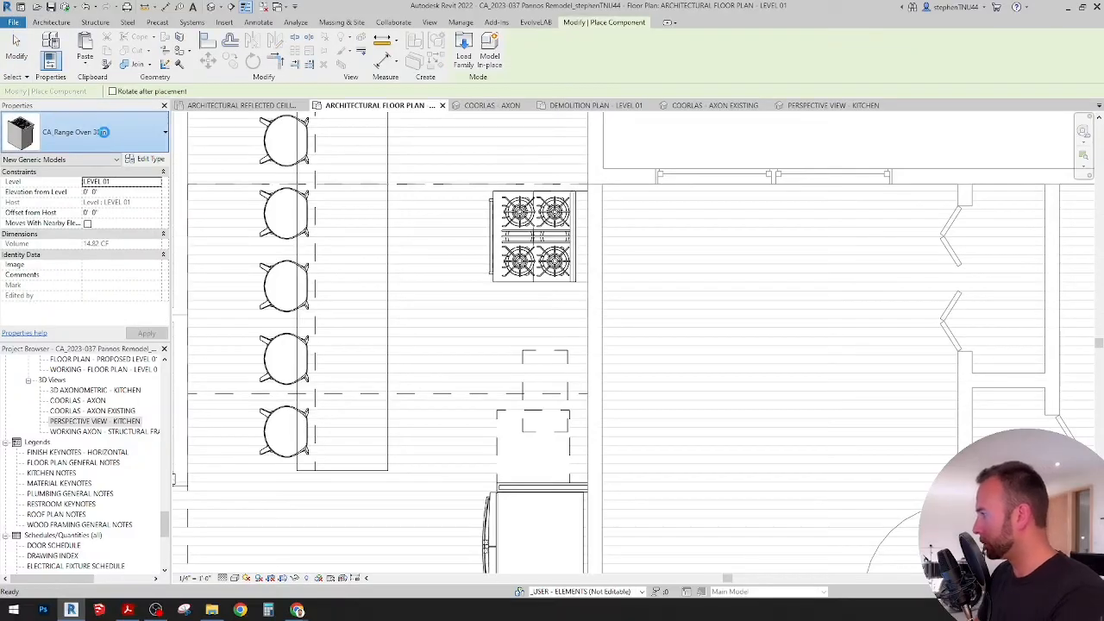
click(103, 134)
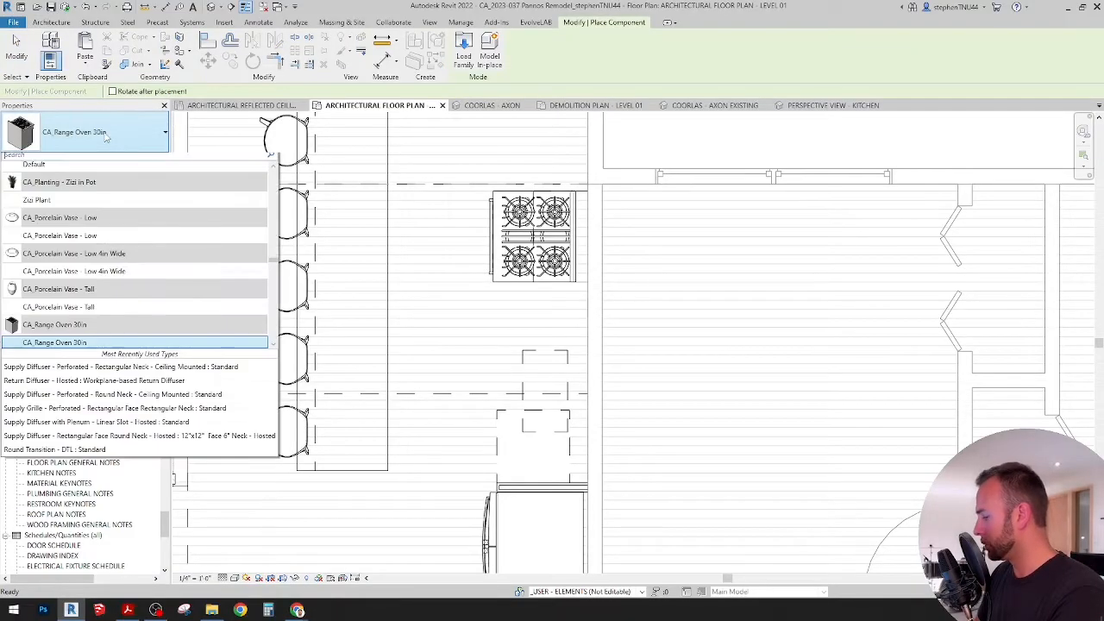
text(DISH)
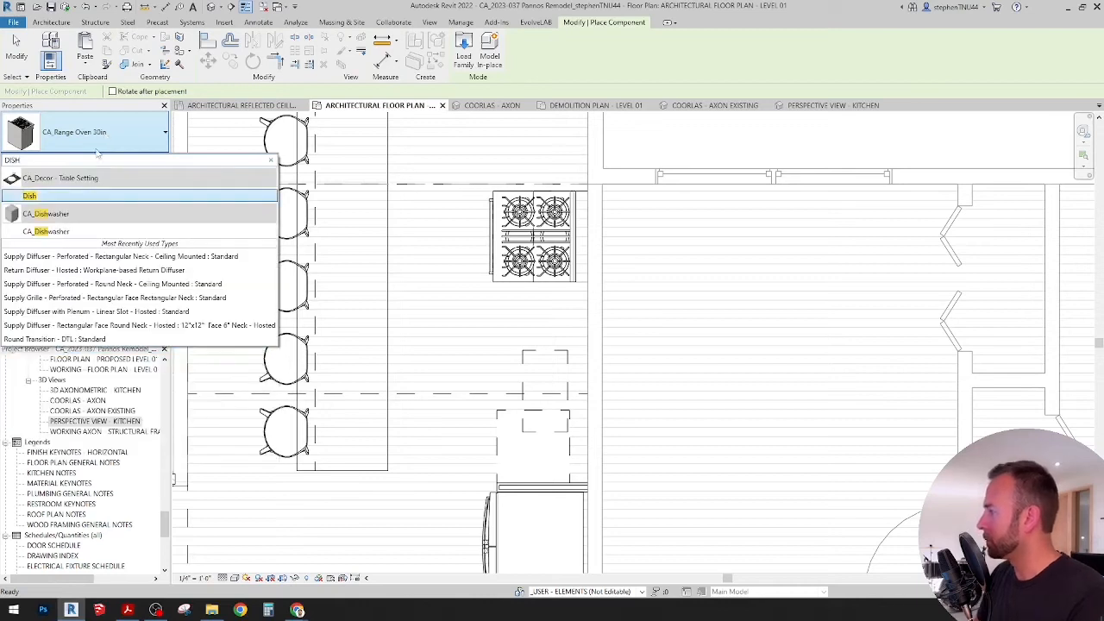
click(65, 231)
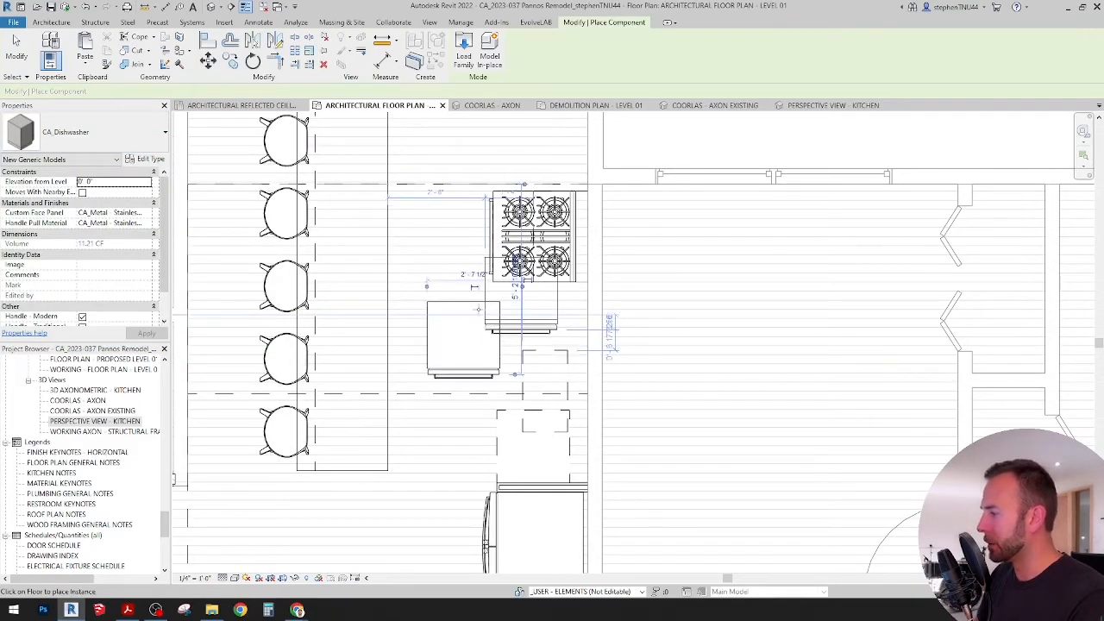
click(478, 309)
key(Escape)
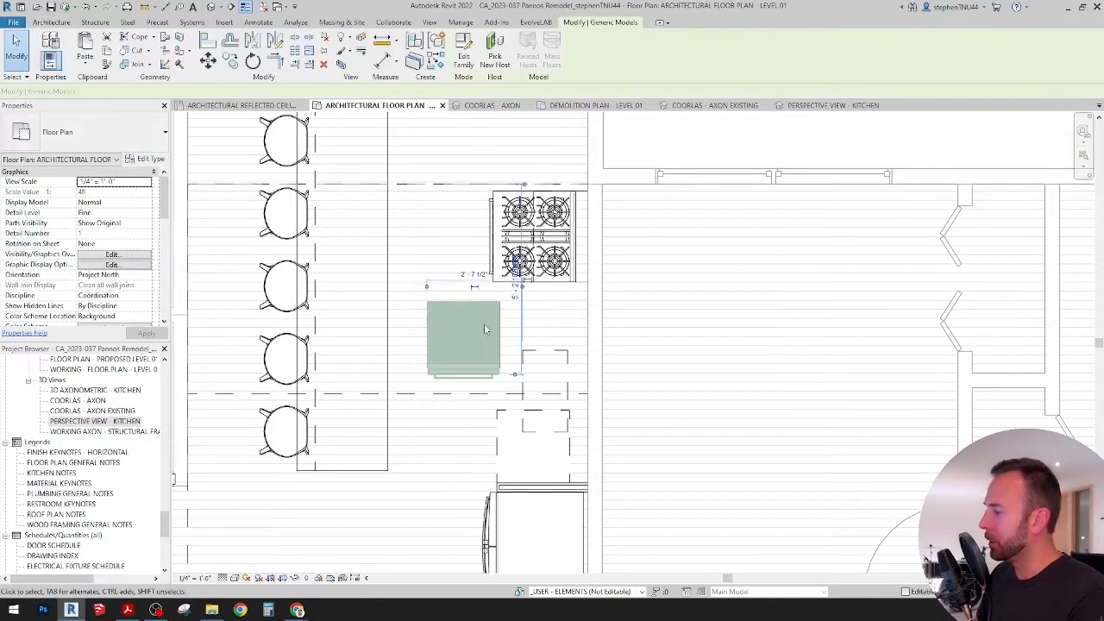
Step: Rotate the dishwasher 90° so its front faces the island
click(484, 324)
key(r)
key(o)
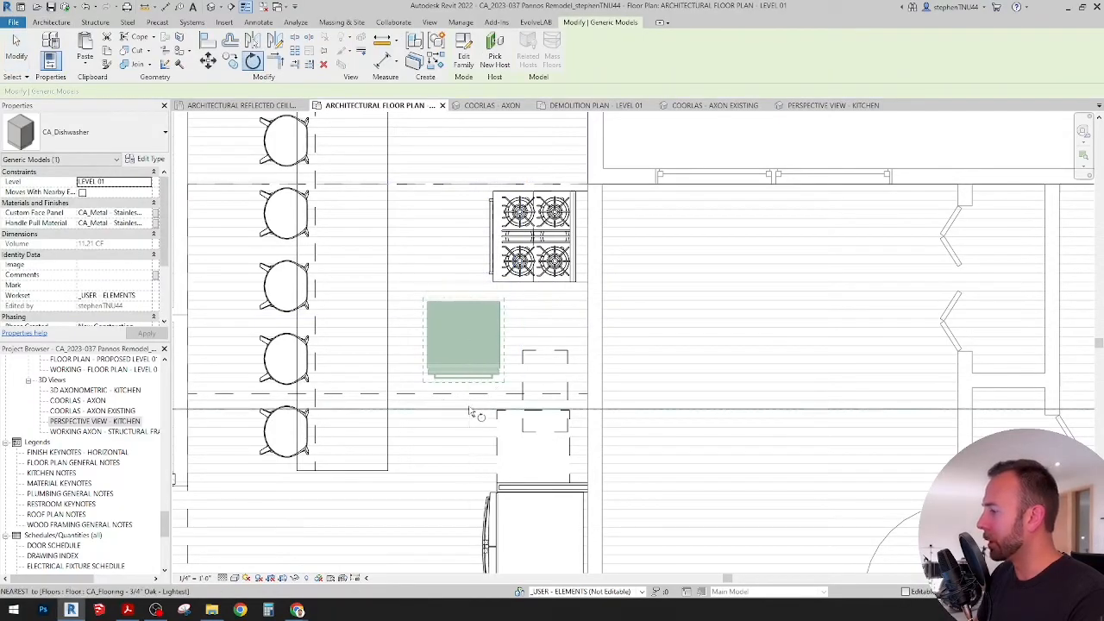
click(470, 411)
text(90)
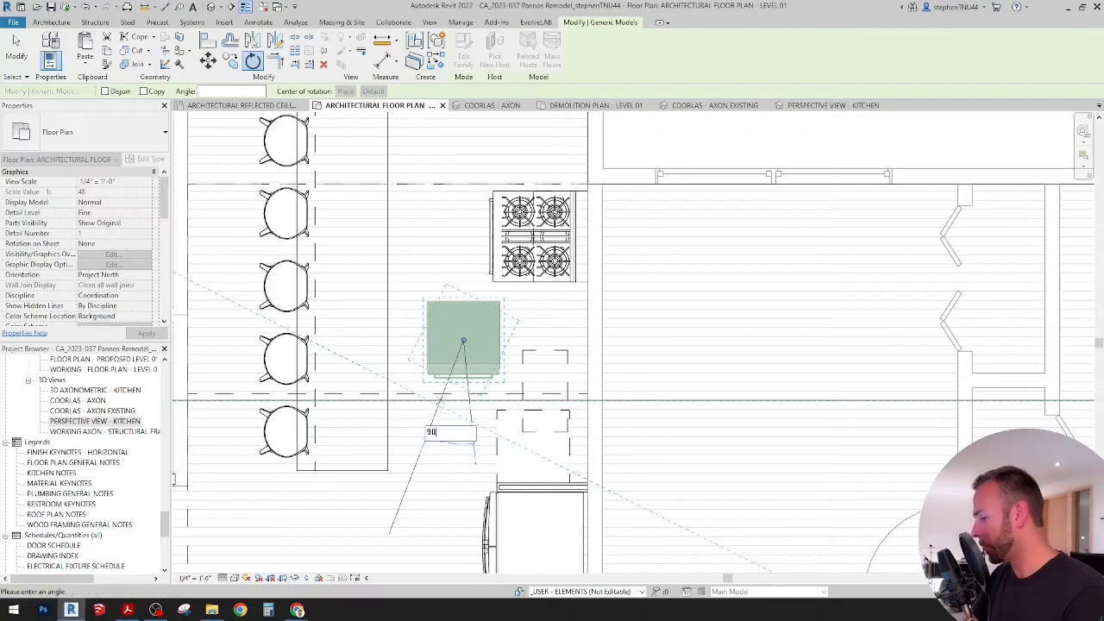
key(Return)
Step: Move the dishwasher between the range oven and the base cabinet, just below the range, with its body front in line with the refrigerator's filler panel
middle_drag(511, 338, 482, 298)
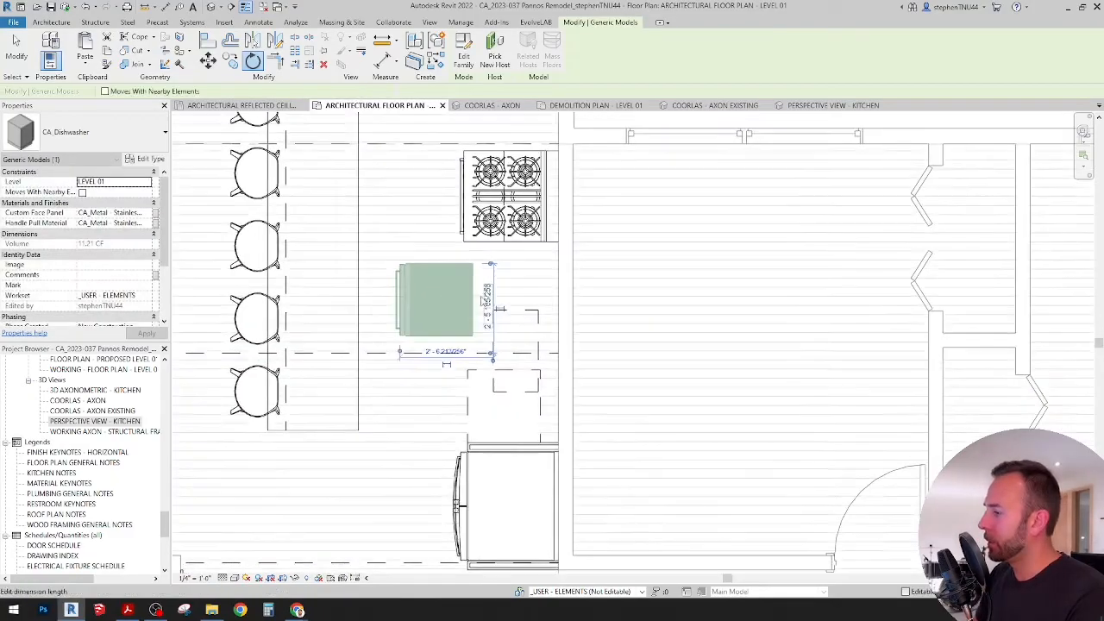
key(Escape)
drag(475, 266, 547, 254)
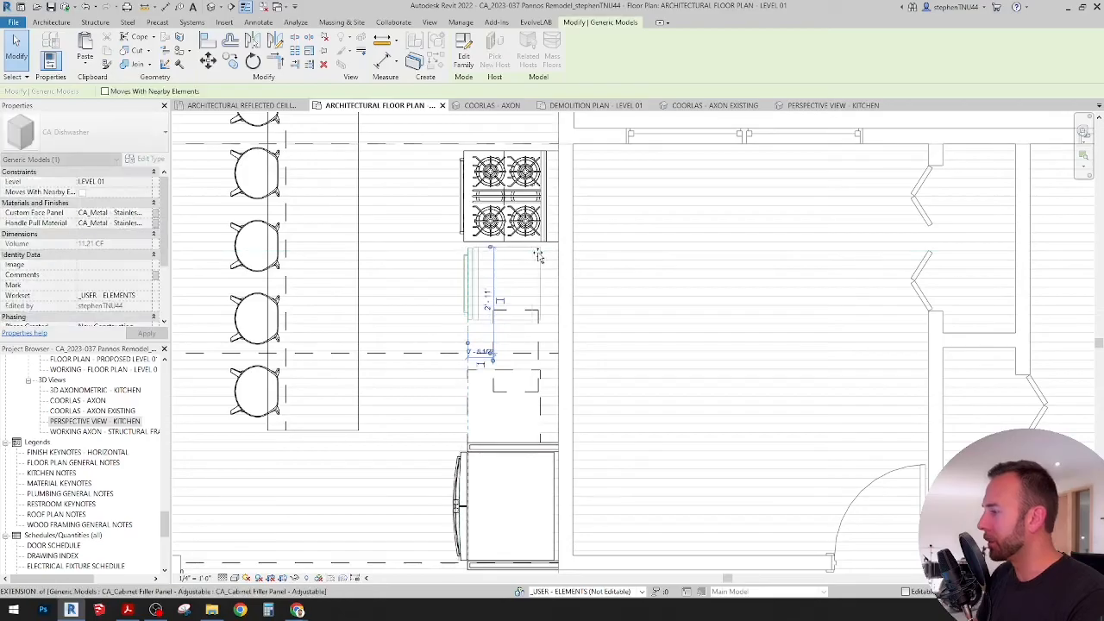
key(Escape)
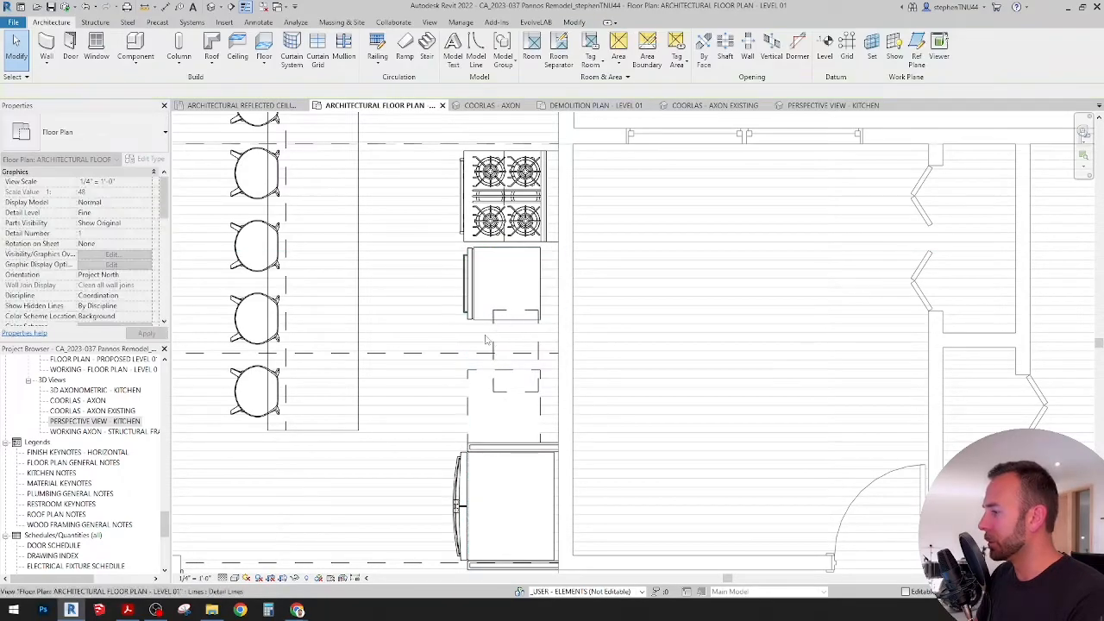
scroll(505, 352, down, 1)
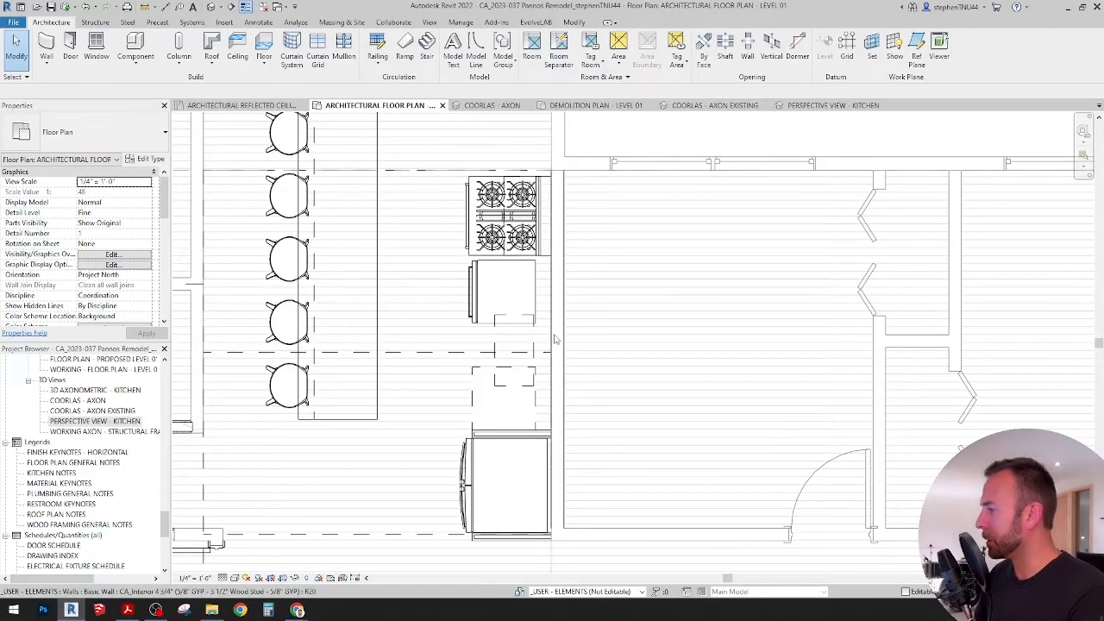
middle_drag(489, 372, 504, 371)
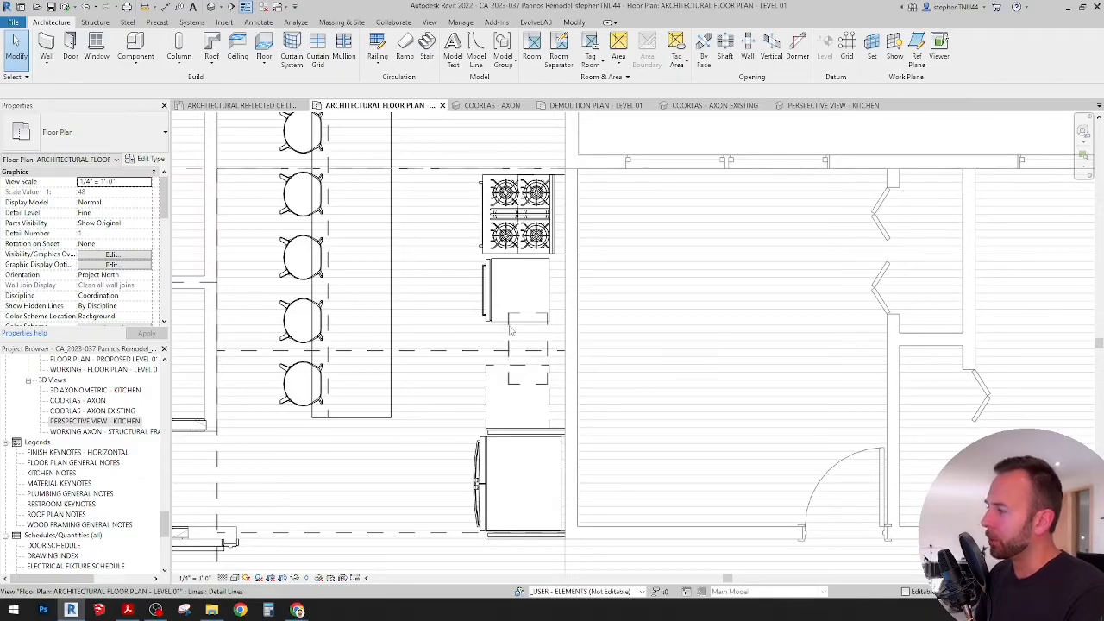
Step: Delete the dashed detail-line rectangle overlapping the dishwasher and the base cabinet beside the refrigerator
scroll(514, 319, up, 3)
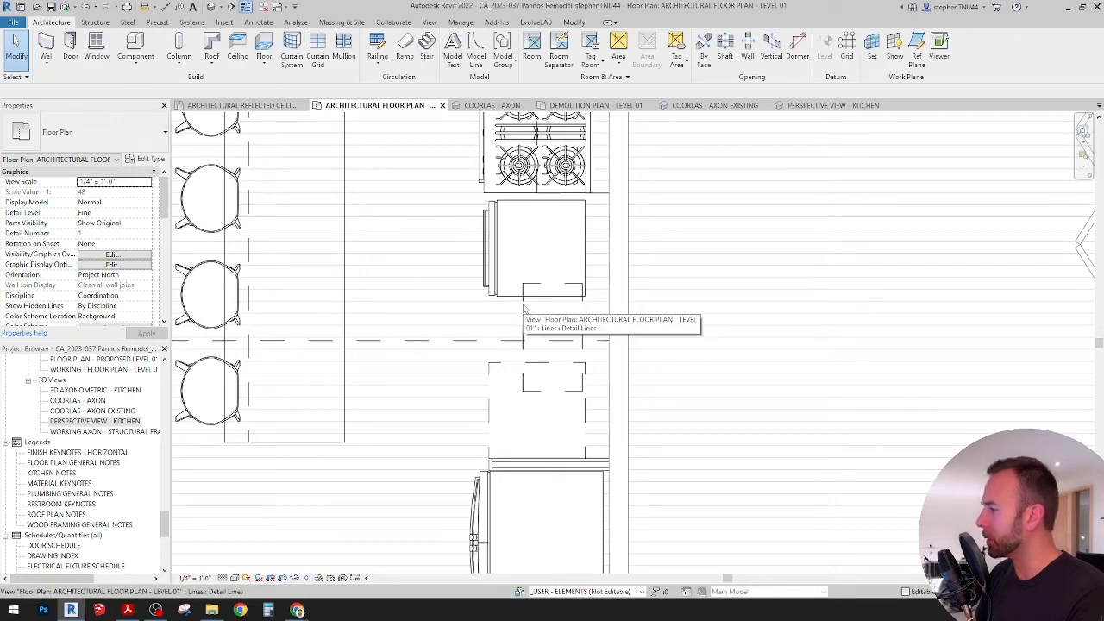
click(524, 308)
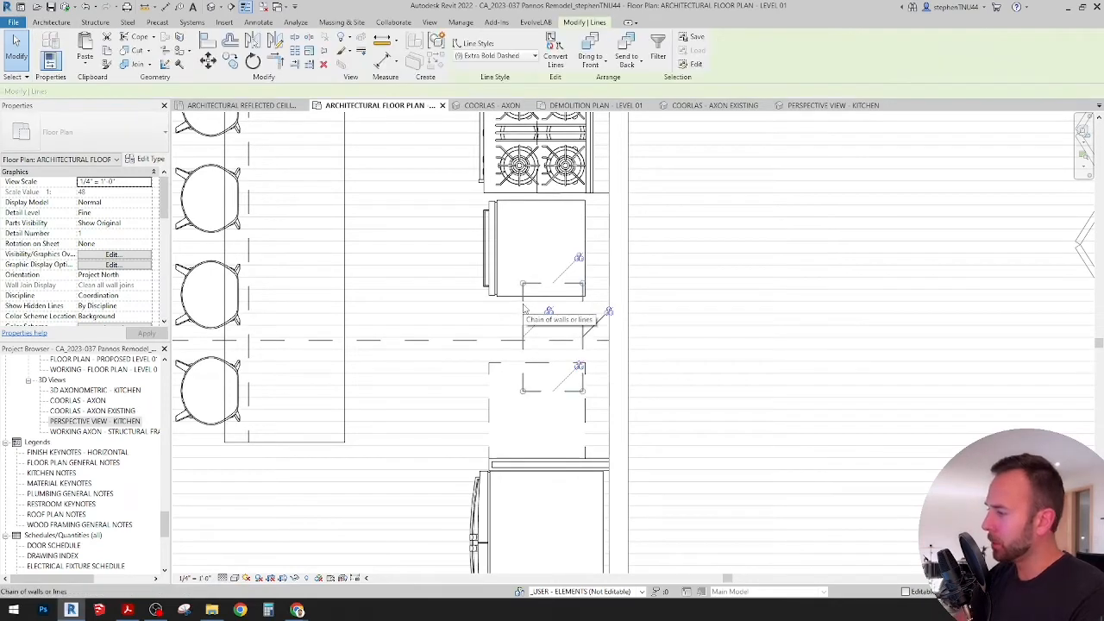
key(Delete)
Step: Place a 30" Base Cabinet-Shaker-Double Door Sink Unit in the open floor between the island and the kitchen wall, just below the dishwasher
click(135, 62)
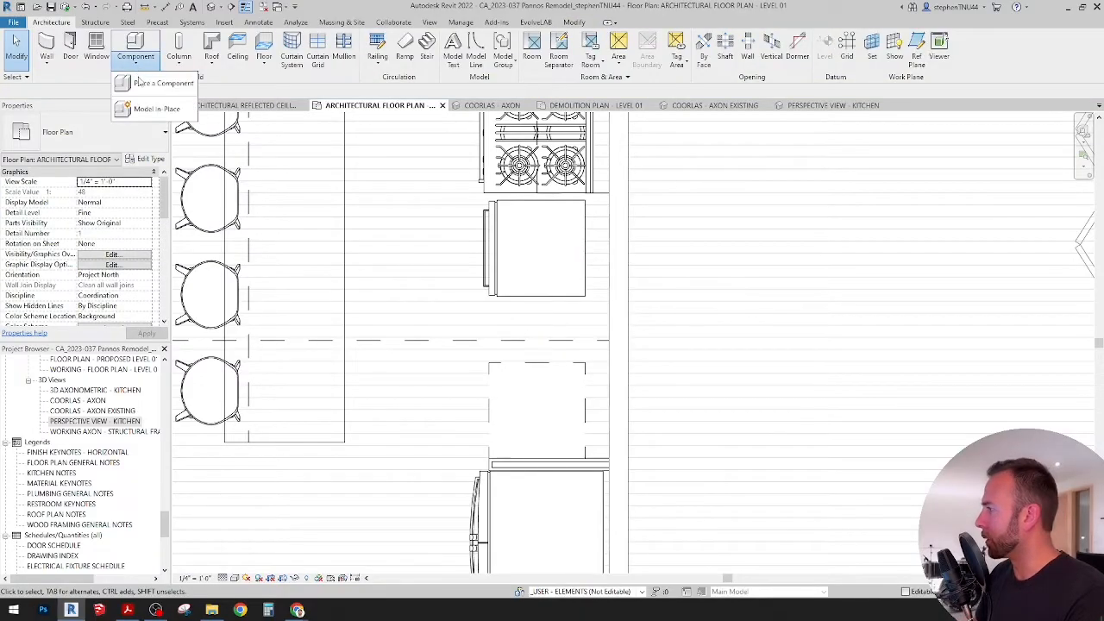
click(145, 83)
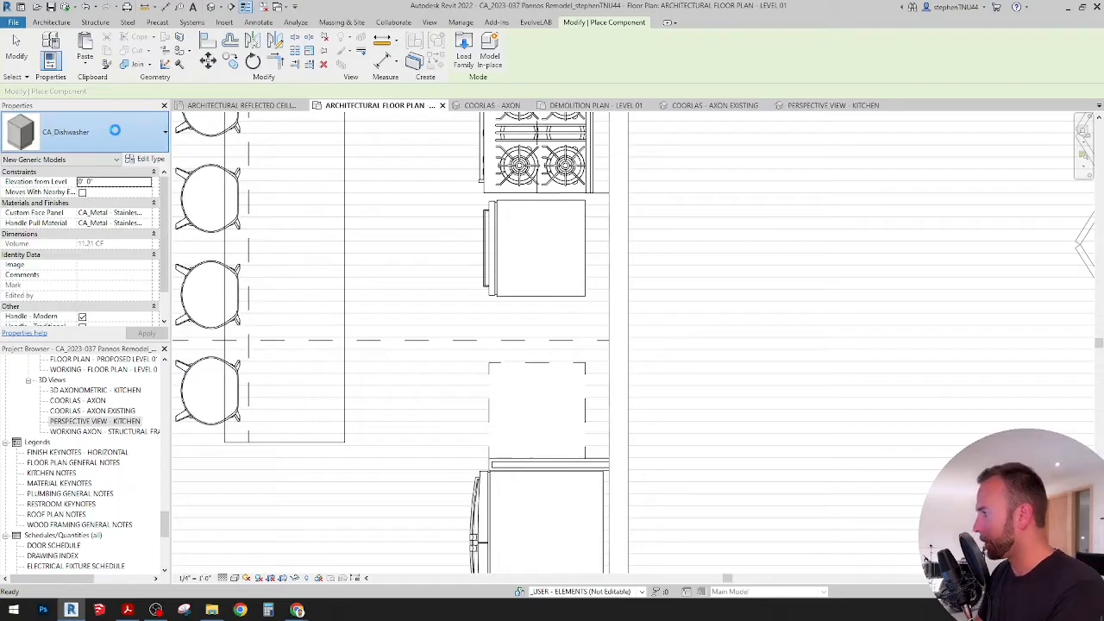
click(116, 133)
text(SINK)
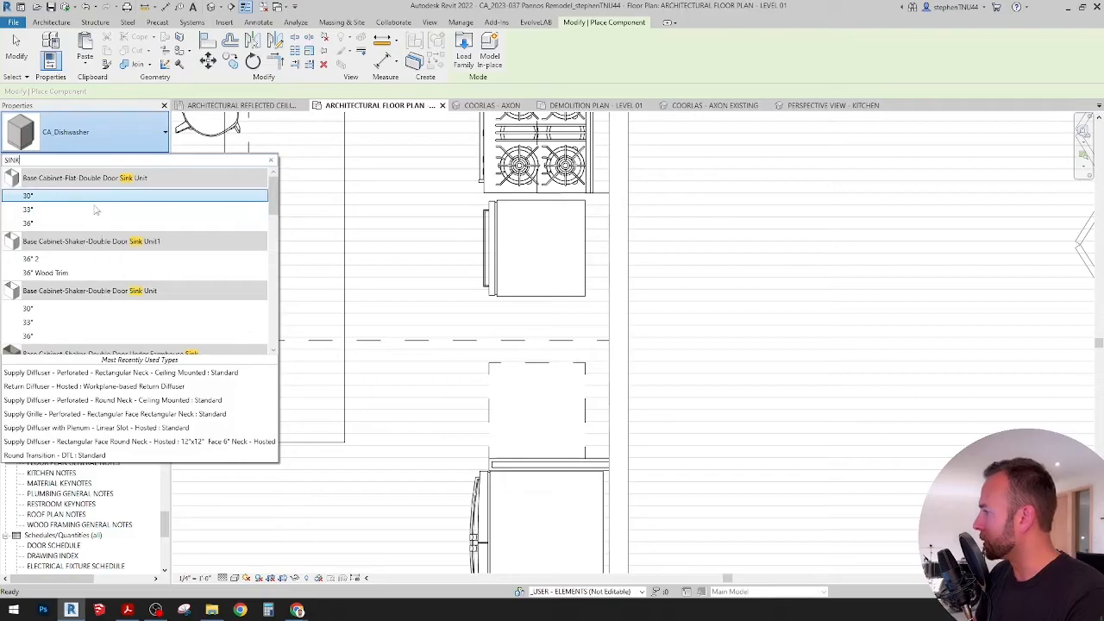
scroll(101, 286, down, 1)
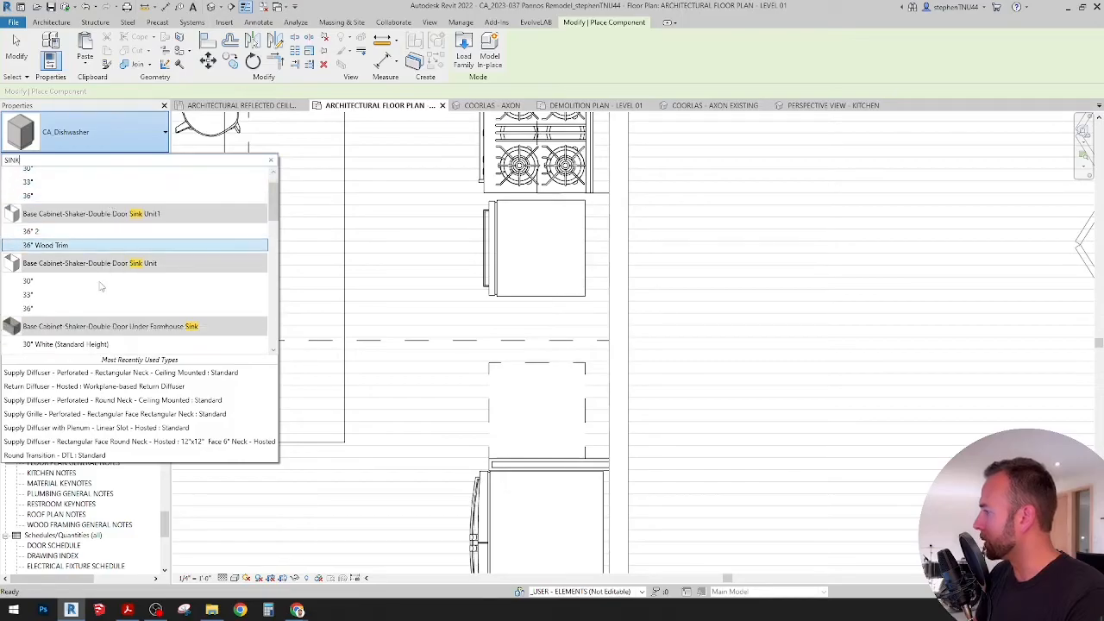
click(47, 281)
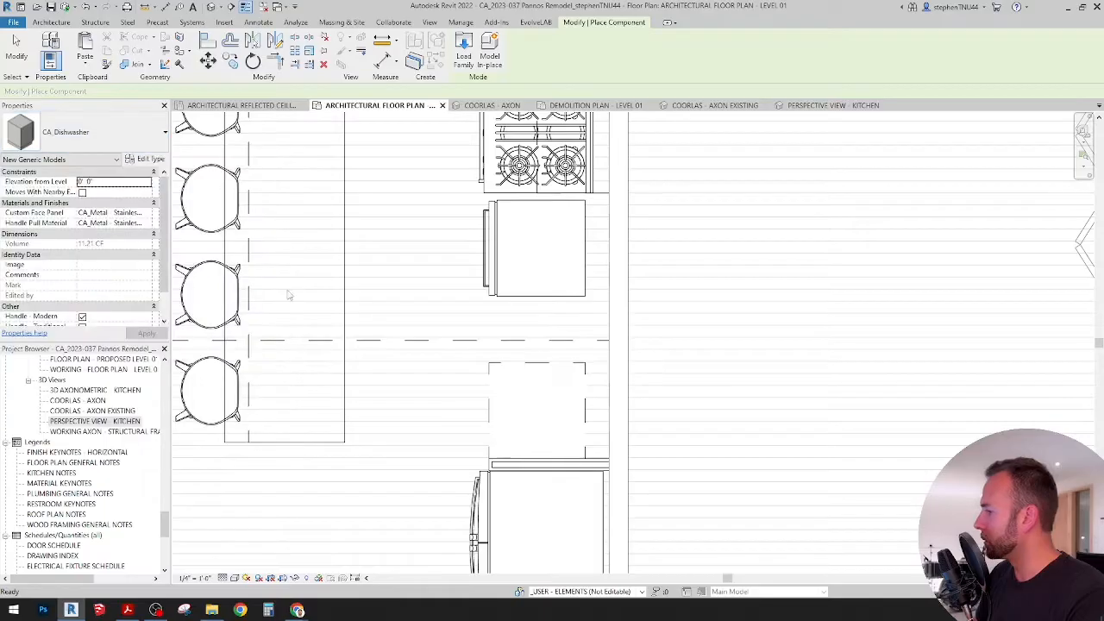
click(442, 316)
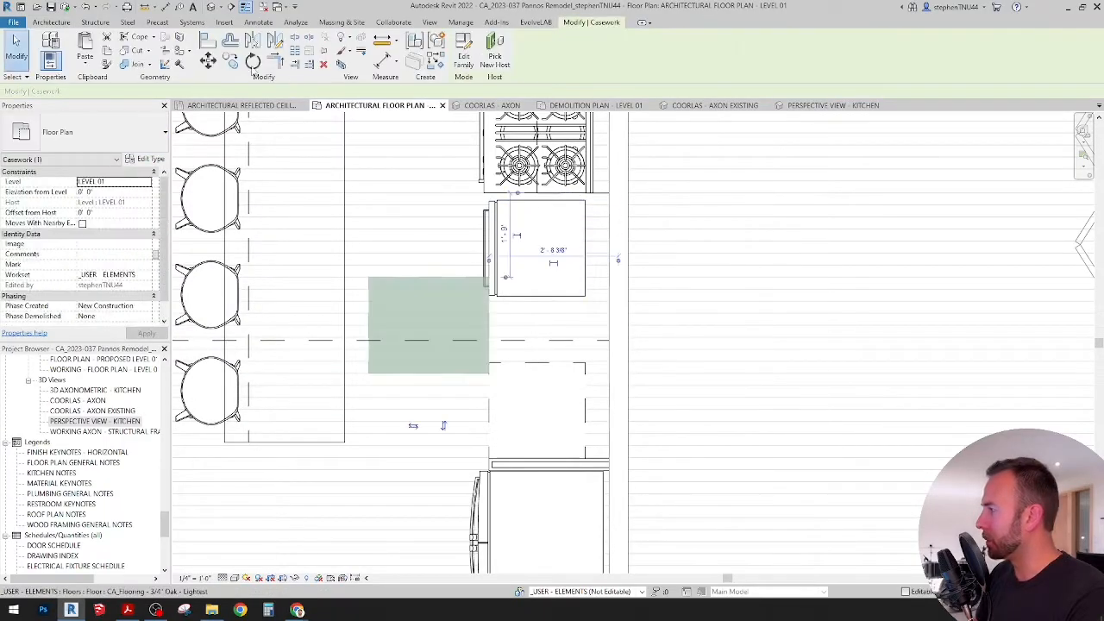
Step: Rotate the sink base cabinet 90° so its front faces the island
click(252, 61)
click(424, 427)
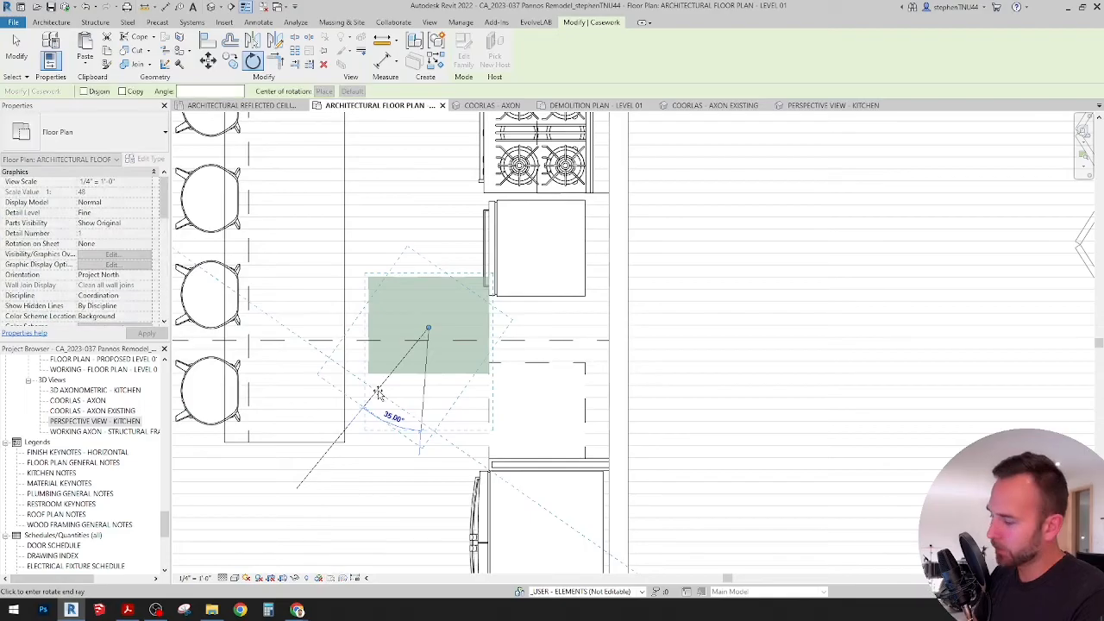
key(Return)
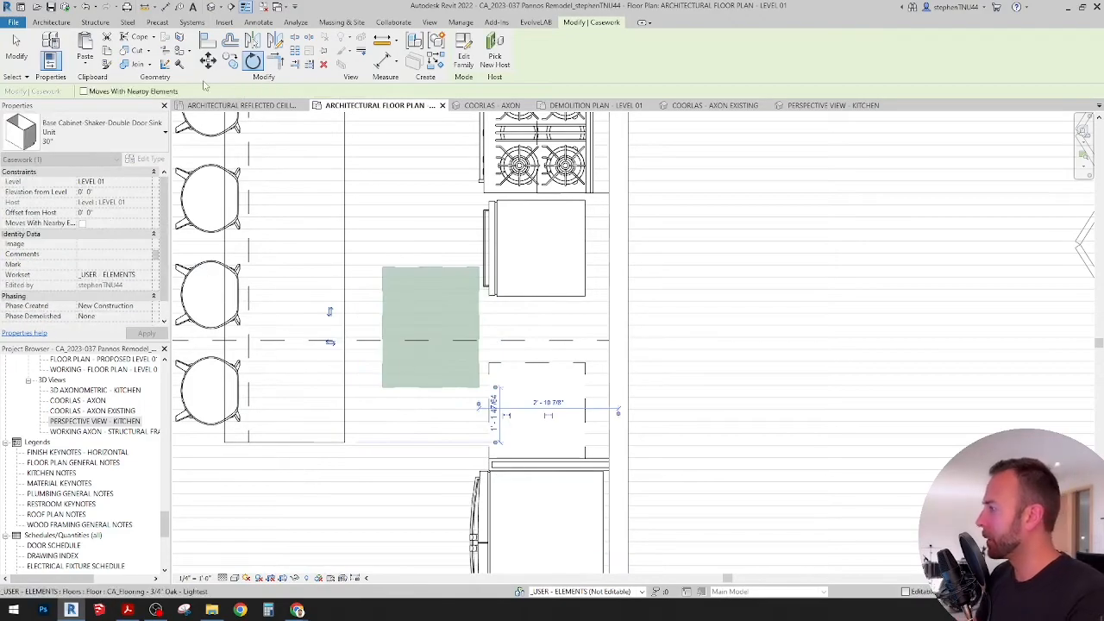
Step: Align the sink base cabinet's side and front with the adjacent side and front of the 3-drawer base cabinet
key(a)
key(l)
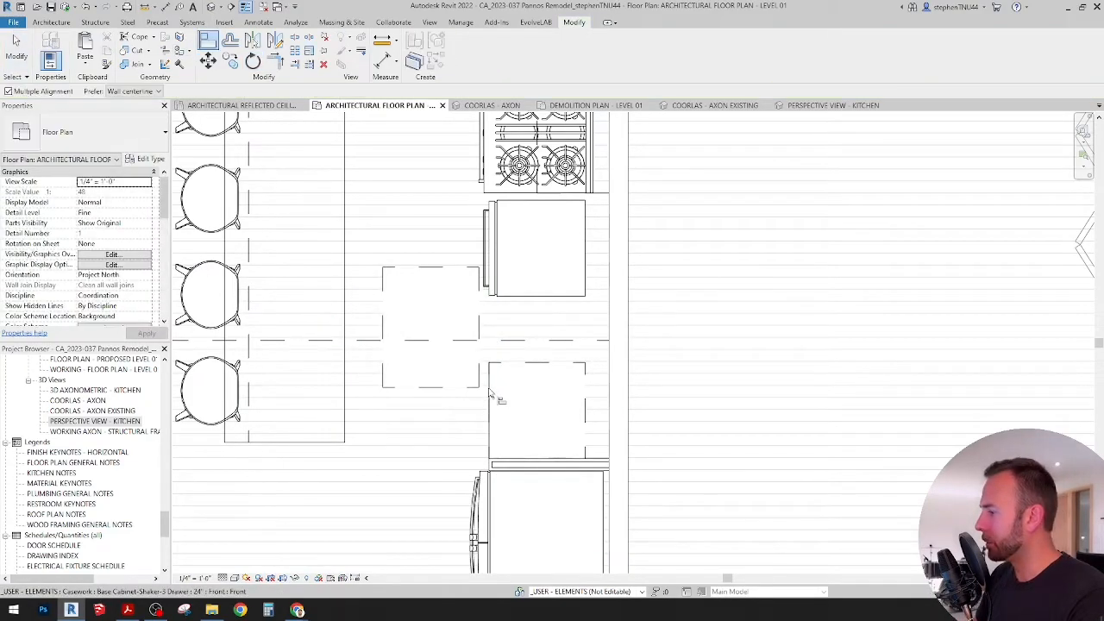
scroll(496, 372, up, 2)
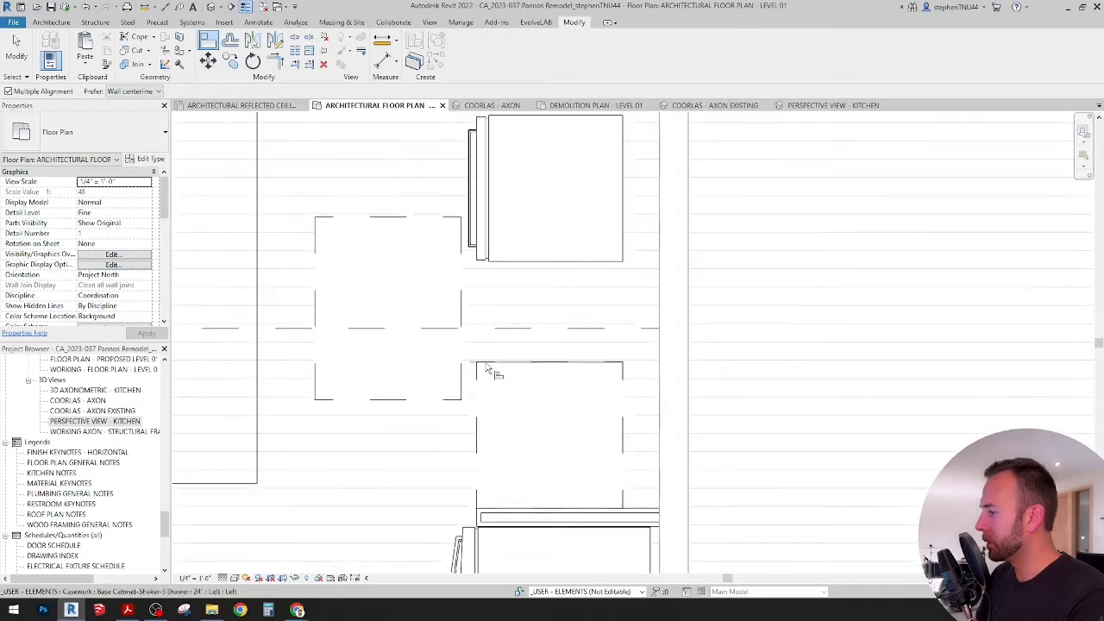
click(483, 372)
click(448, 399)
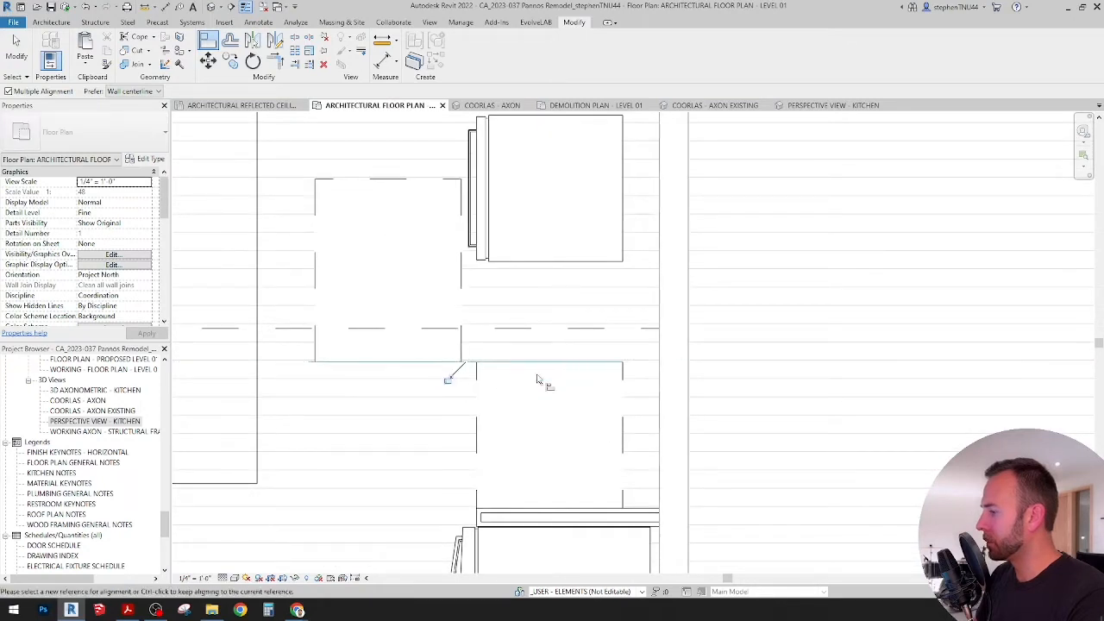
click(479, 382)
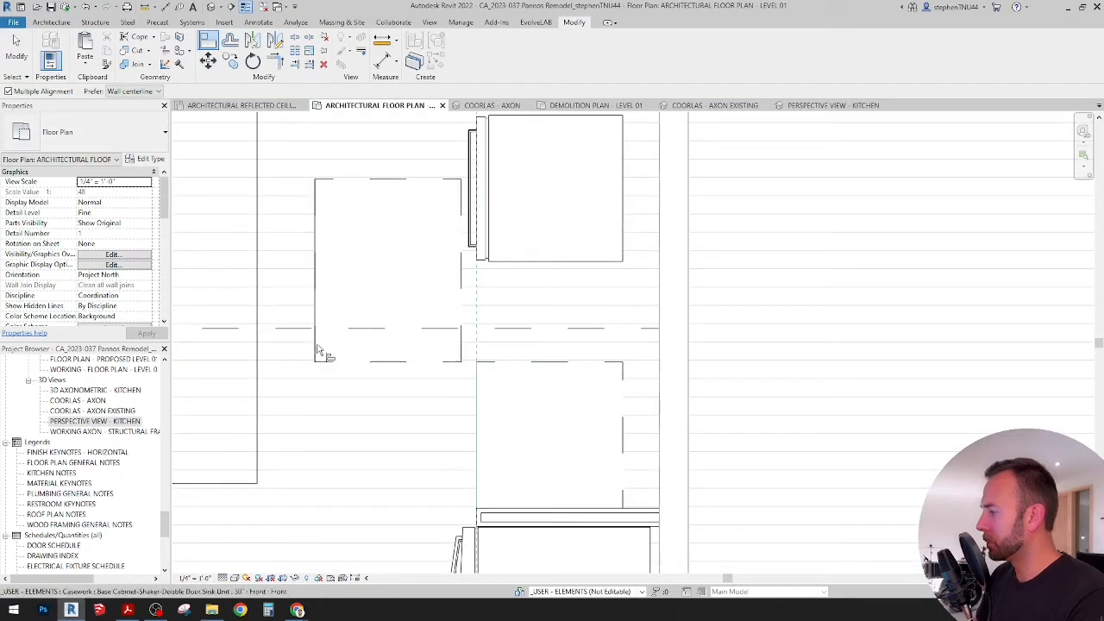
click(315, 352)
scroll(380, 353, down, 2)
key(Escape)
Step: Change the 3-drawer base cabinet beside the refrigerator to the 15" type
middle_drag(500, 306, 528, 434)
scroll(527, 432, down, 3)
scroll(537, 363, up, 3)
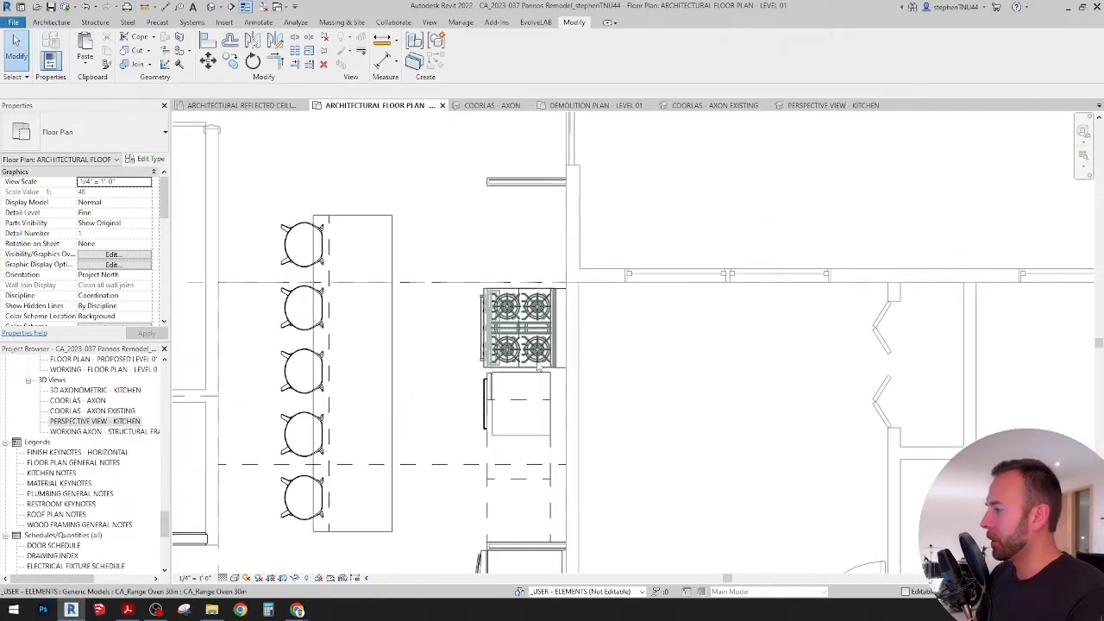
middle_drag(534, 362, 541, 371)
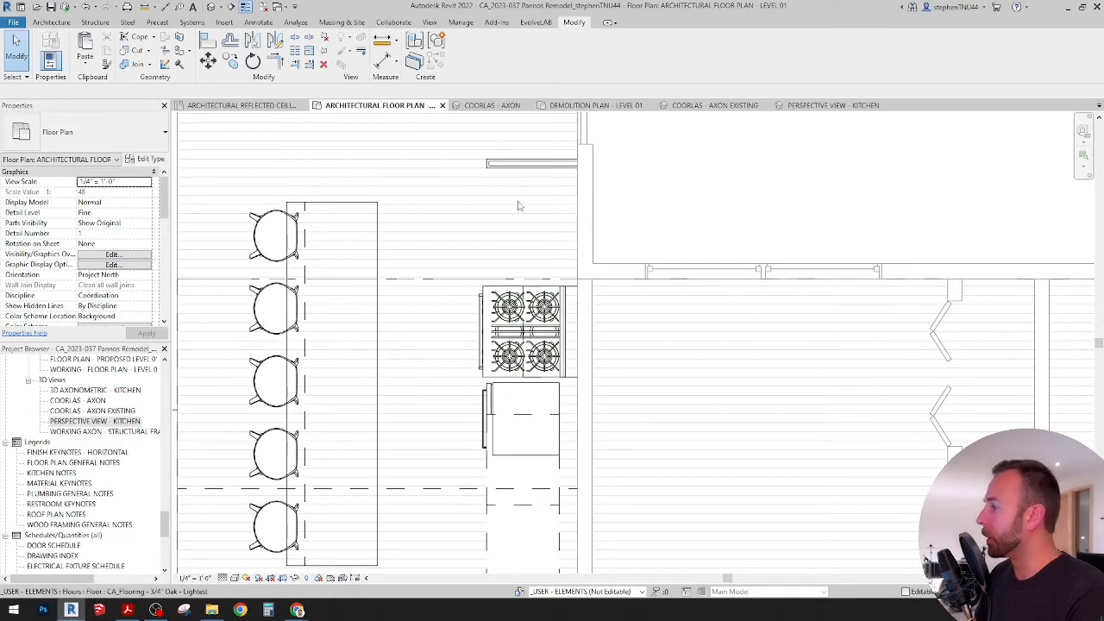
middle_drag(522, 298, 532, 198)
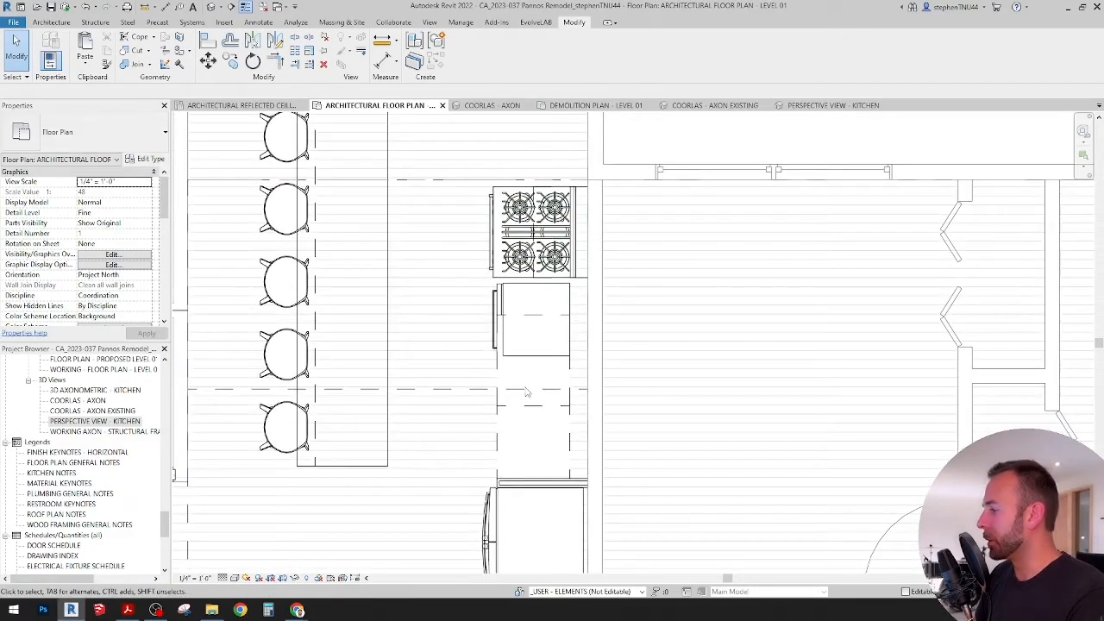
click(508, 442)
middle_drag(517, 435, 517, 398)
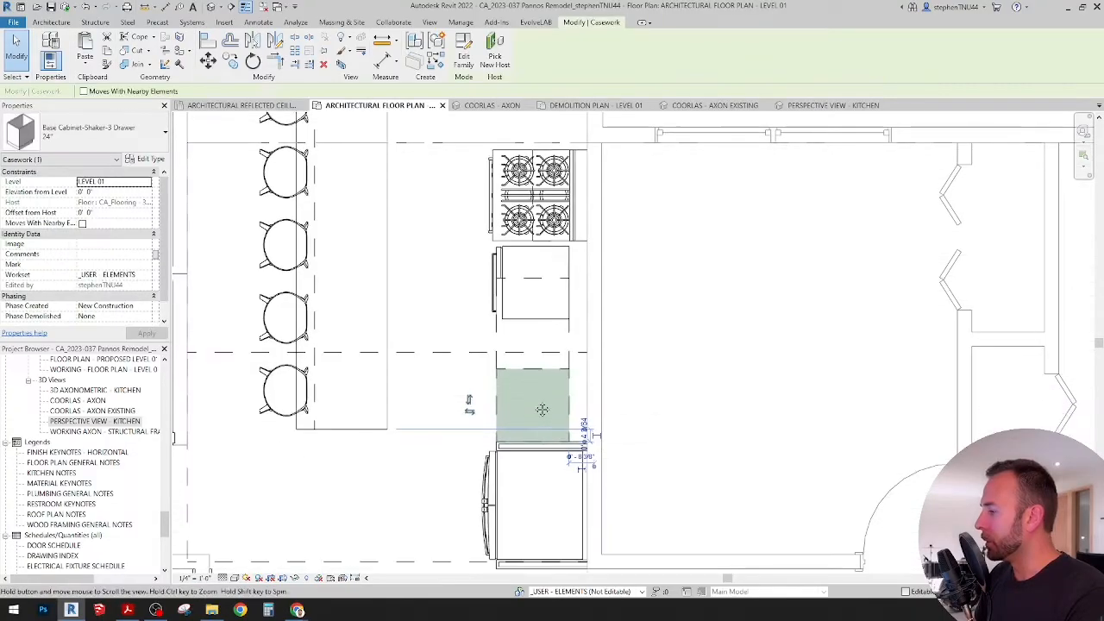
click(111, 136)
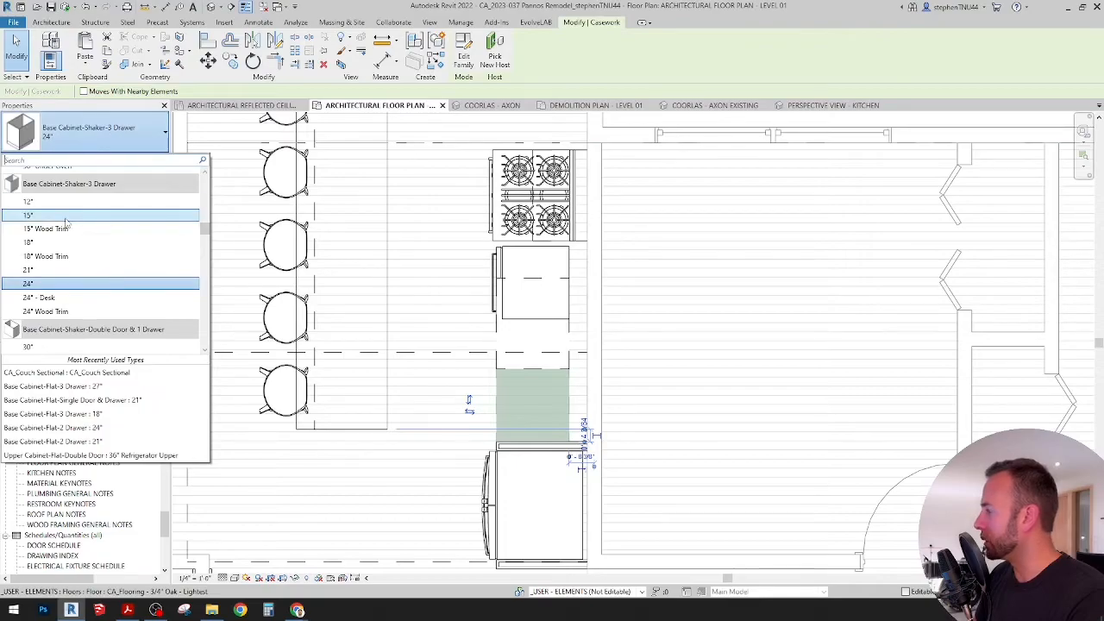
mouse_move(66, 223)
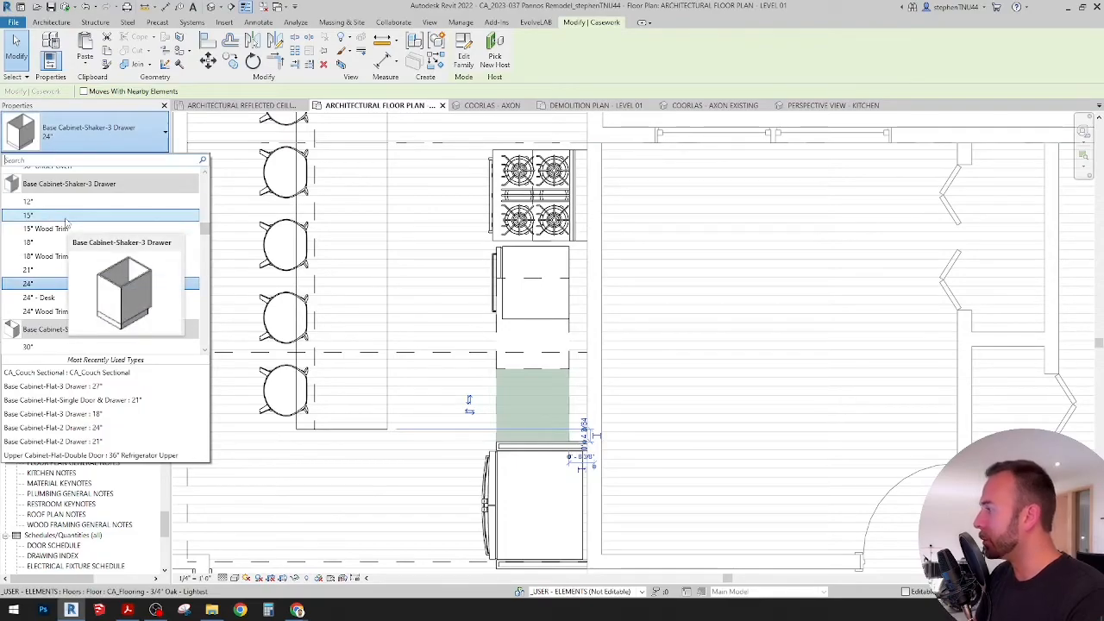
click(66, 216)
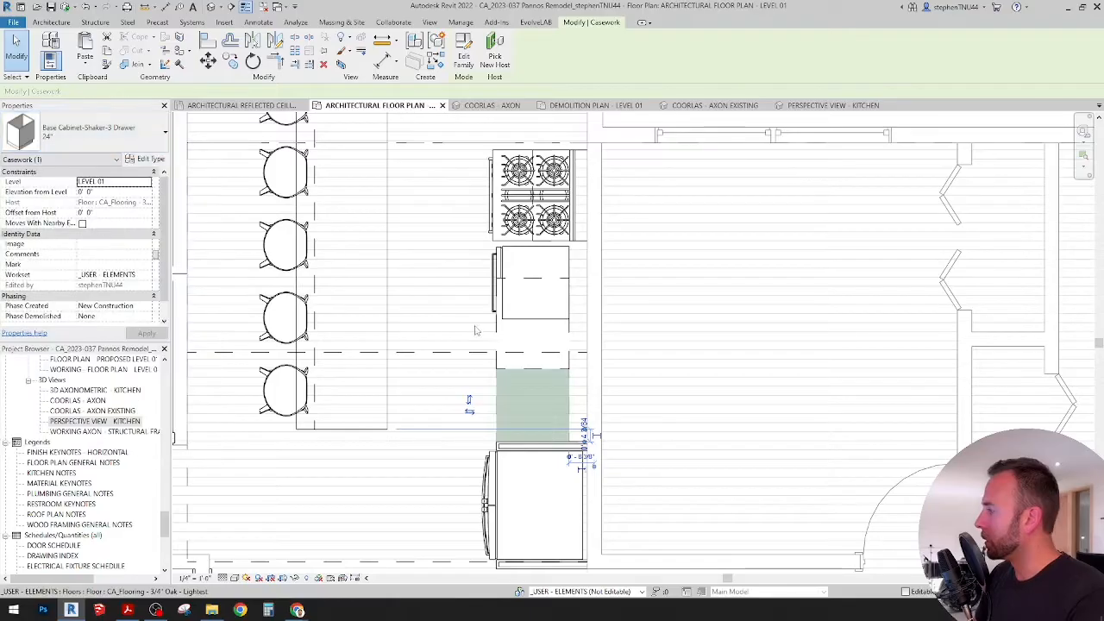
Step: Align the 3-drawer cabinet's side against the refrigerator's filler panel and the sink base cabinet's side against the 3-drawer cabinet
key(a)
key(l)
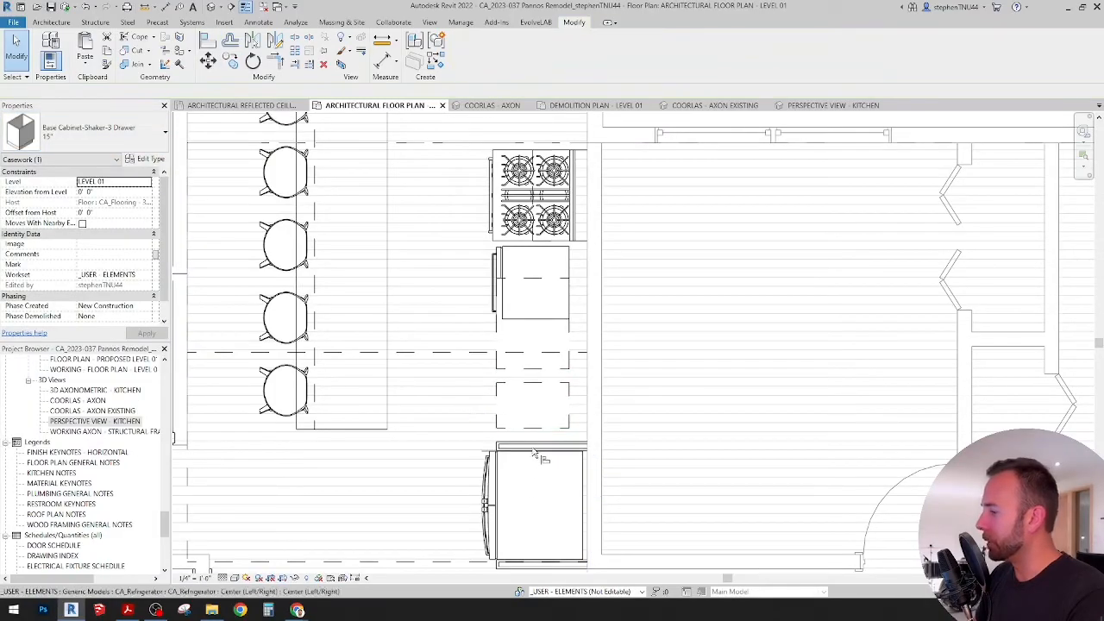
scroll(535, 442, up, 2)
click(535, 443)
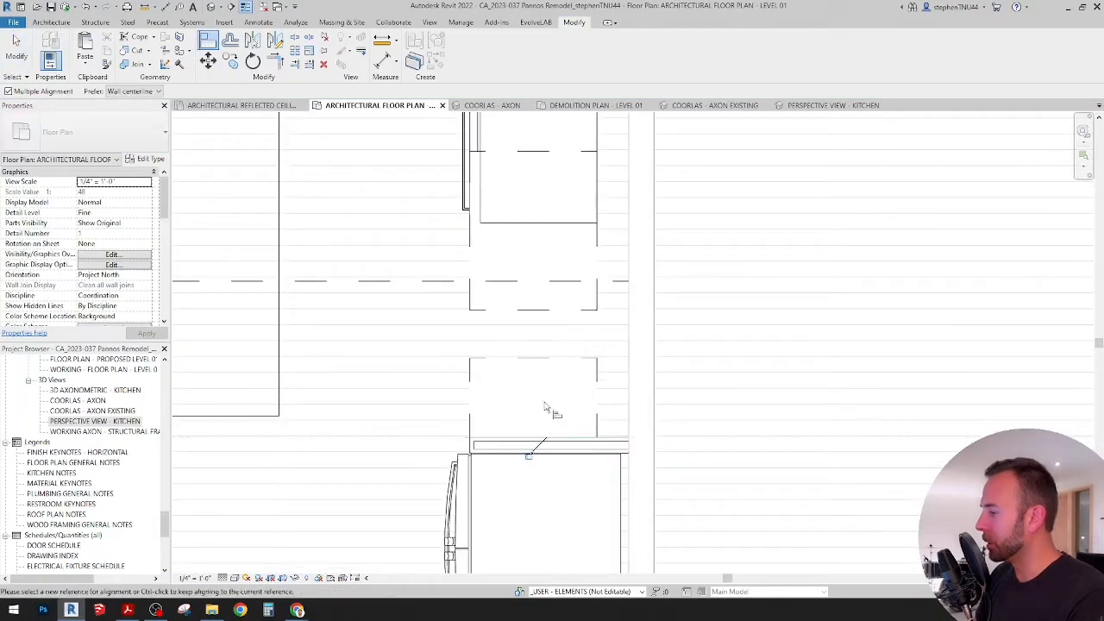
click(538, 358)
click(535, 310)
scroll(535, 309, down, 1)
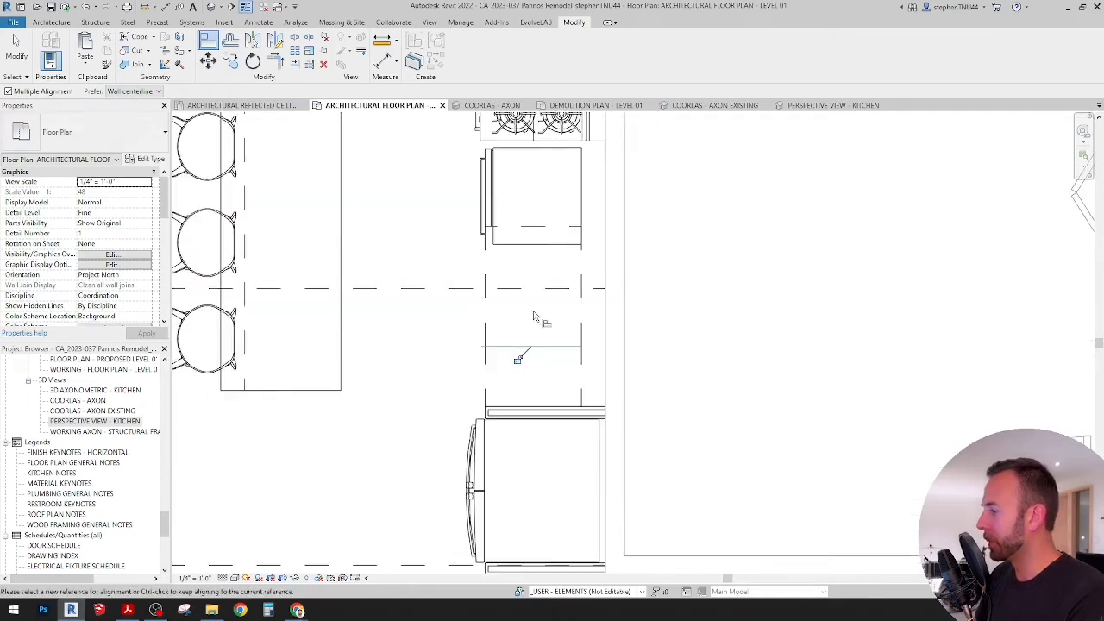
middle_drag(535, 306, 535, 353)
key(Escape)
key(Escape)
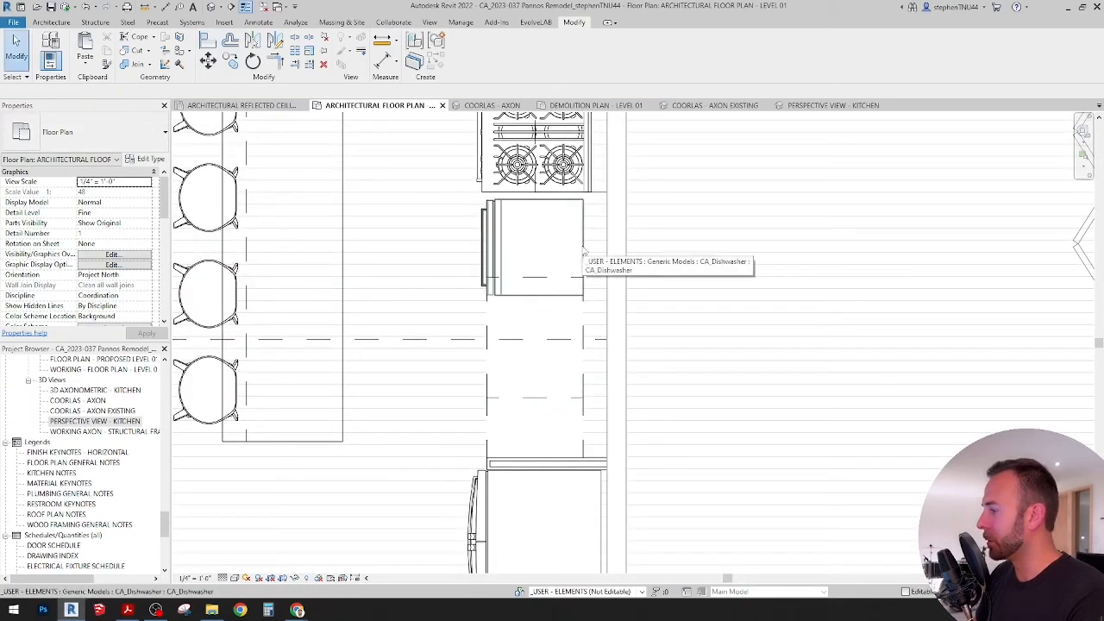
Step: Examine how the dishwasher fits between the range oven and the sink base cabinet along the kitchen wall
middle_drag(582, 256, 586, 354)
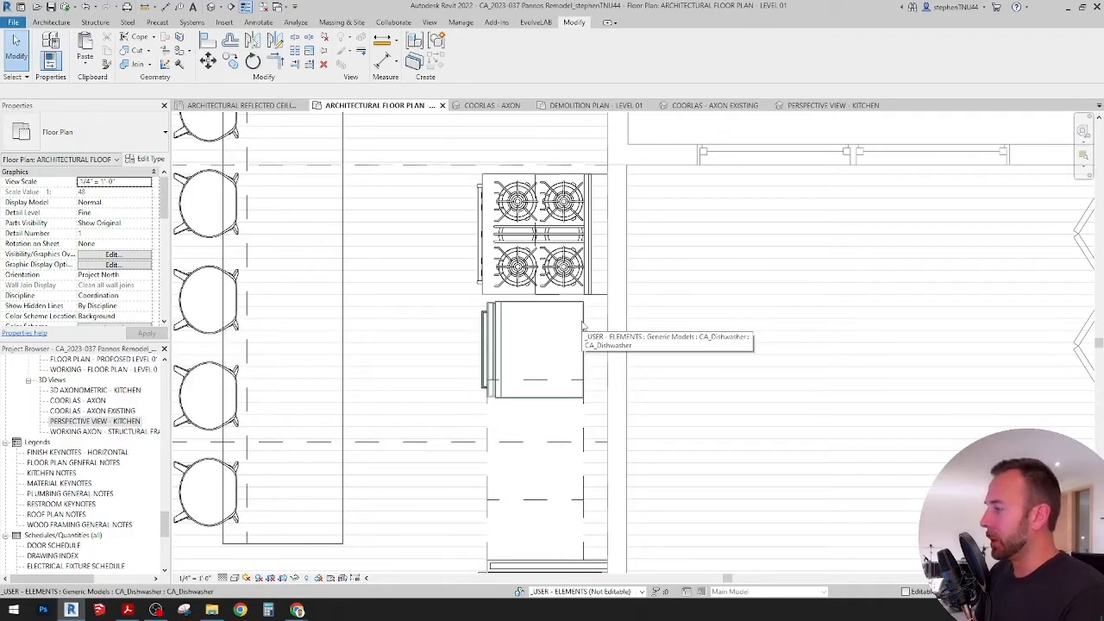
scroll(506, 315, down, 5)
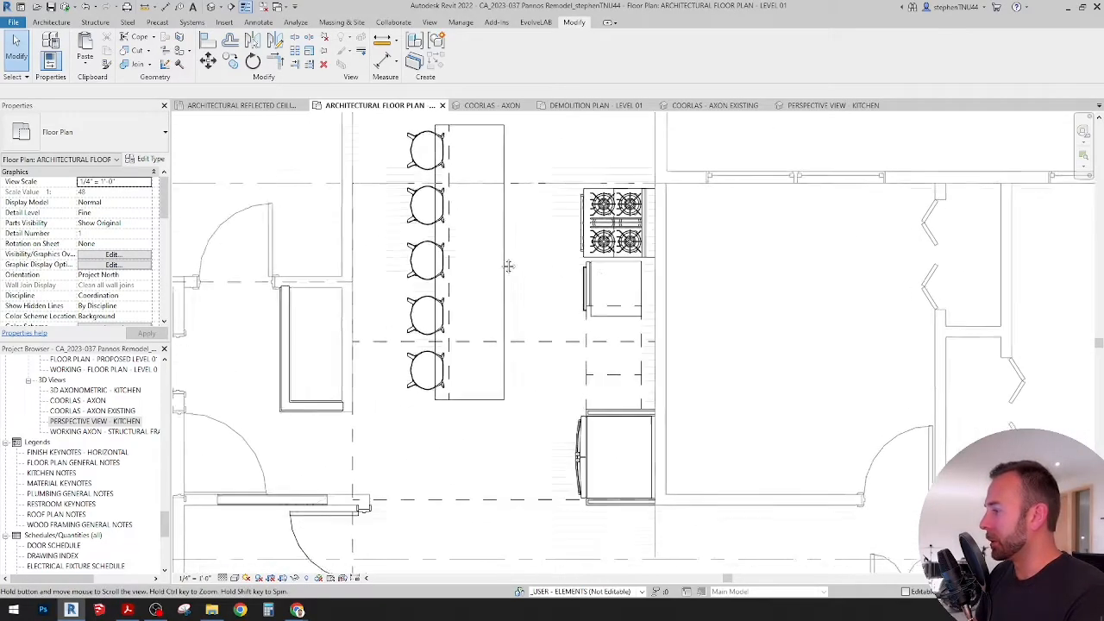
scroll(509, 266, down, 4)
scroll(489, 265, up, 2)
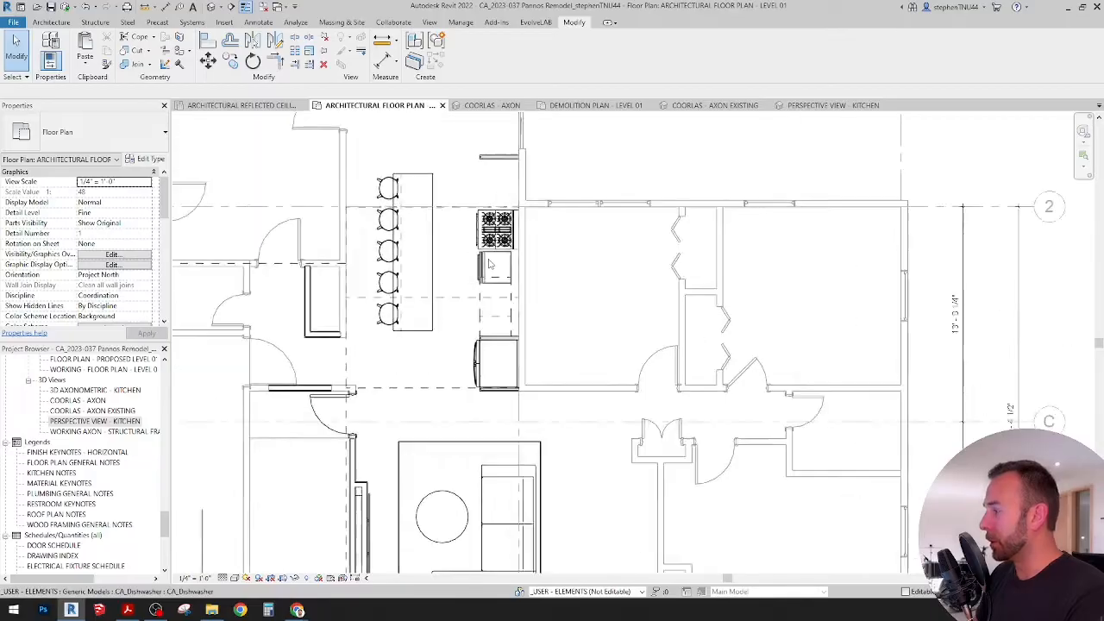
scroll(489, 264, up, 5)
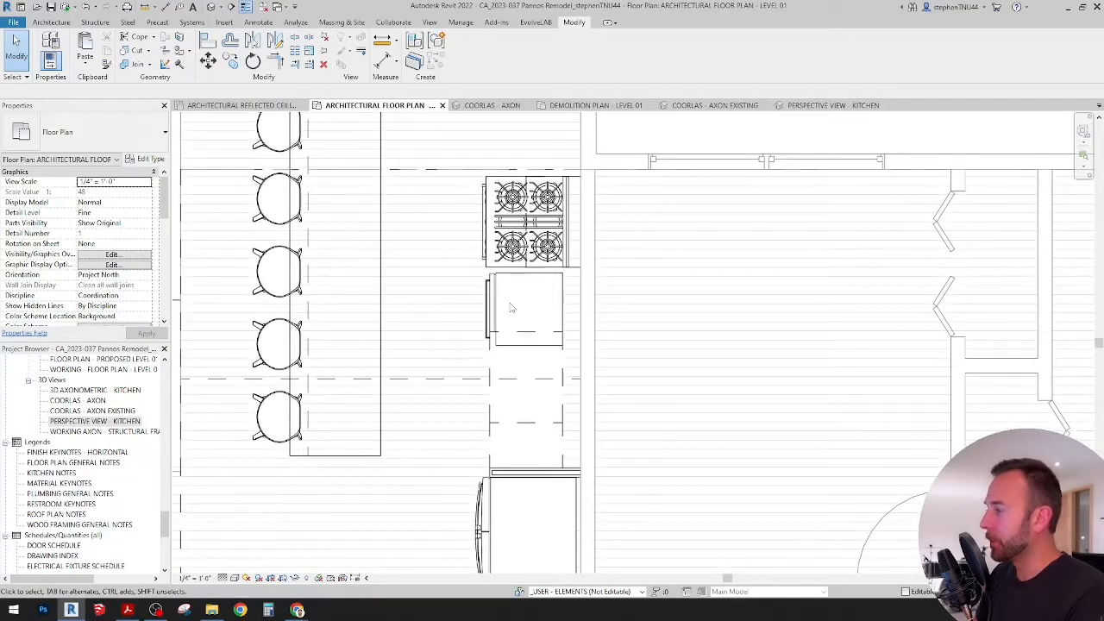
scroll(509, 306, up, 2)
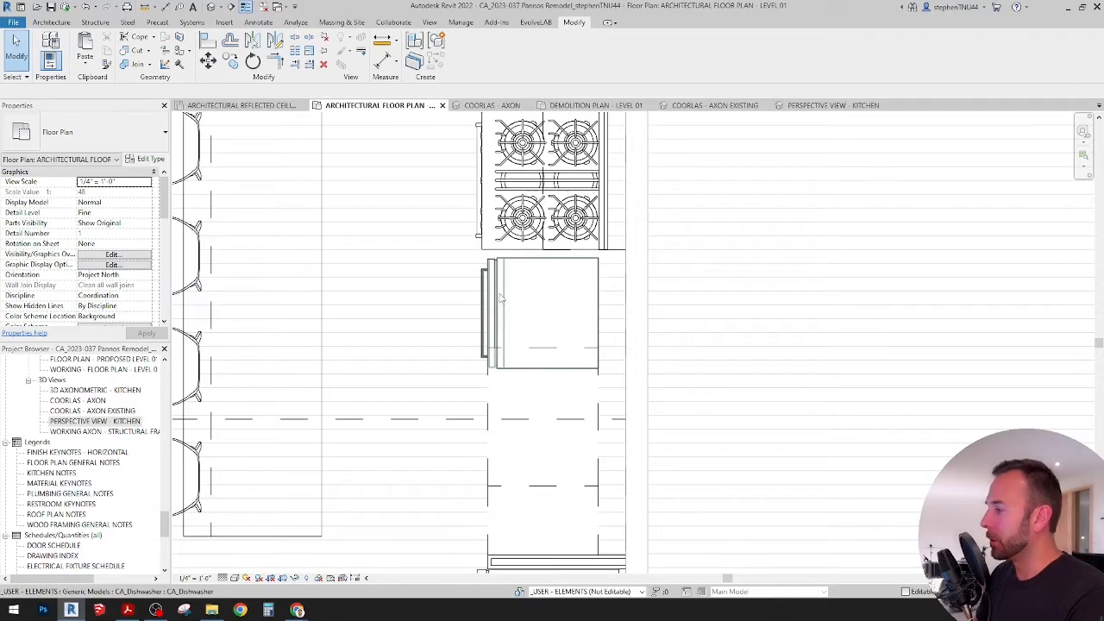
scroll(499, 299, up, 2)
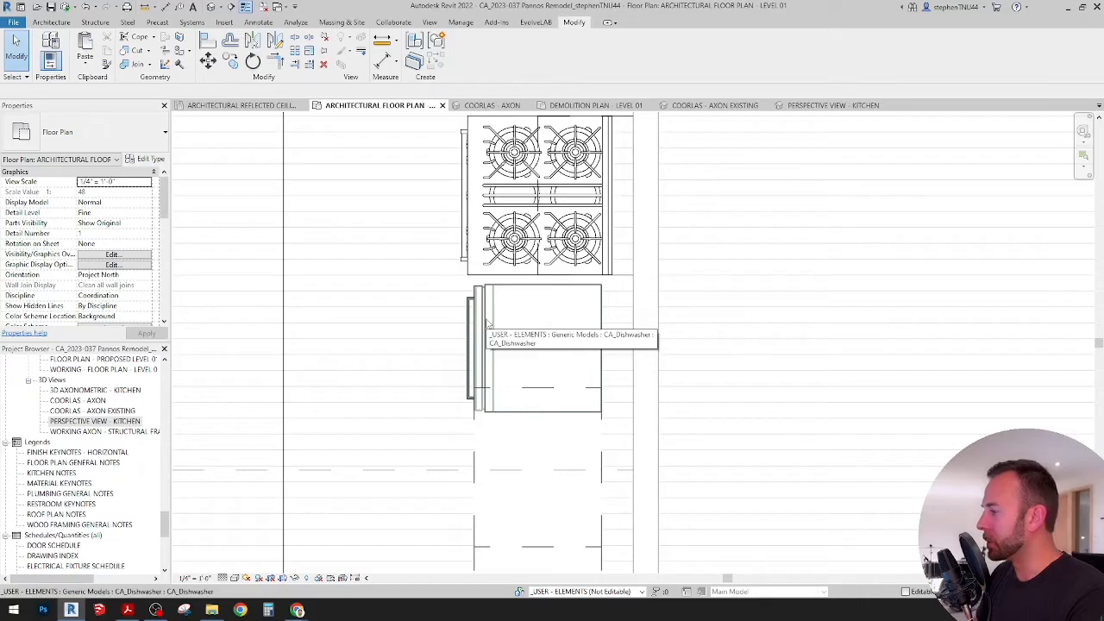
scroll(496, 336, down, 3)
scroll(500, 342, up, 2)
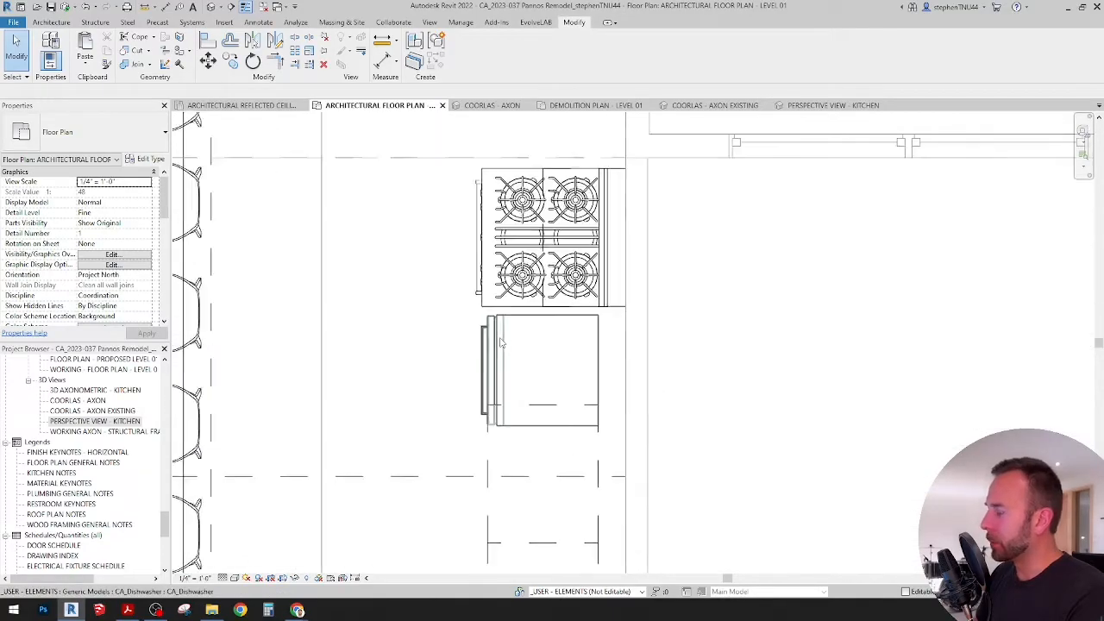
scroll(500, 342, up, 1)
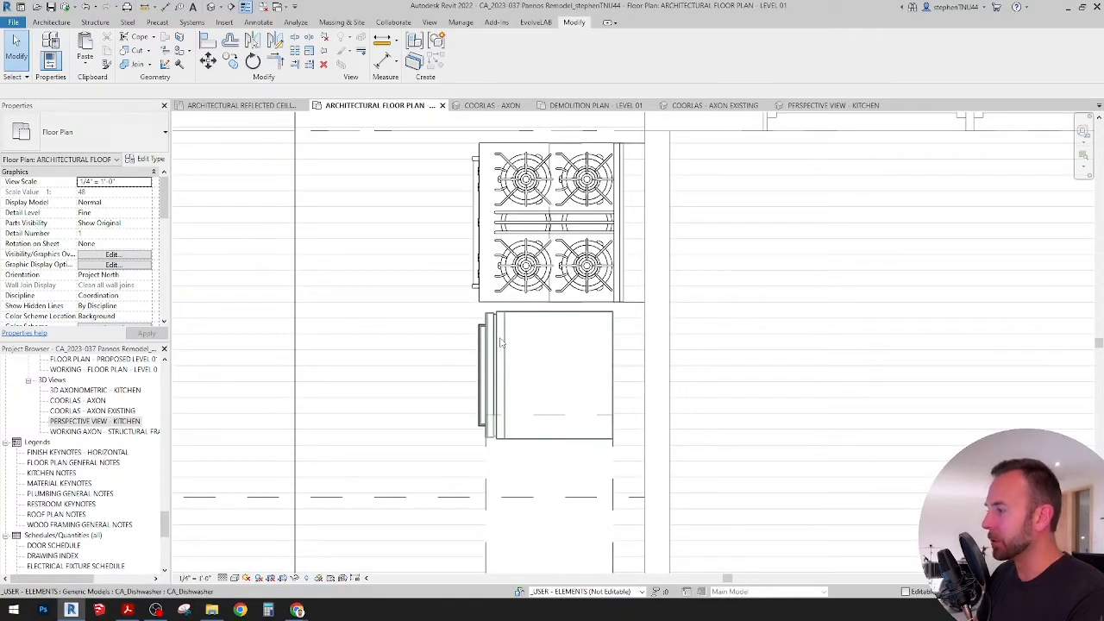
scroll(500, 343, down, 2)
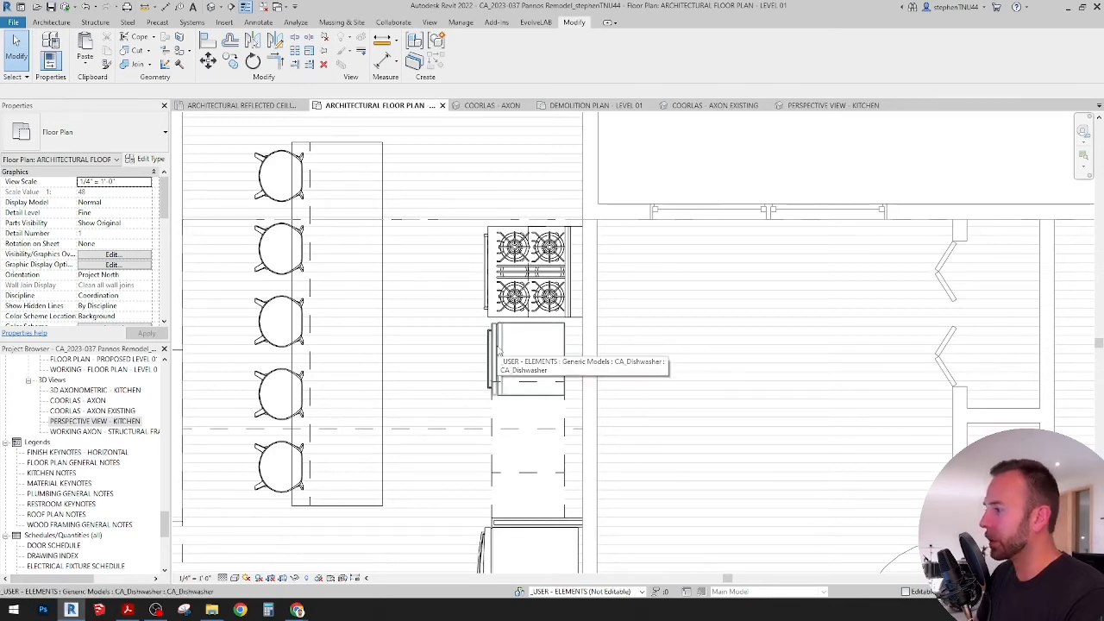
scroll(499, 346, up, 1)
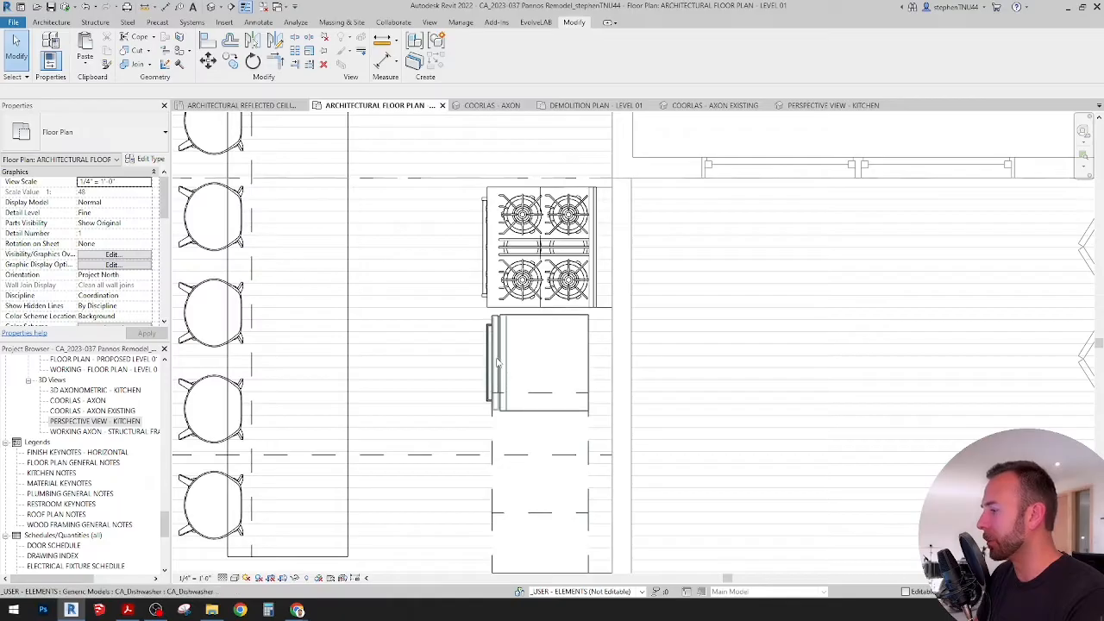
Step: Move the 15" 3-drawer base cabinet from beside the refrigerator to the opposite side of the range oven
middle_drag(530, 382, 530, 370)
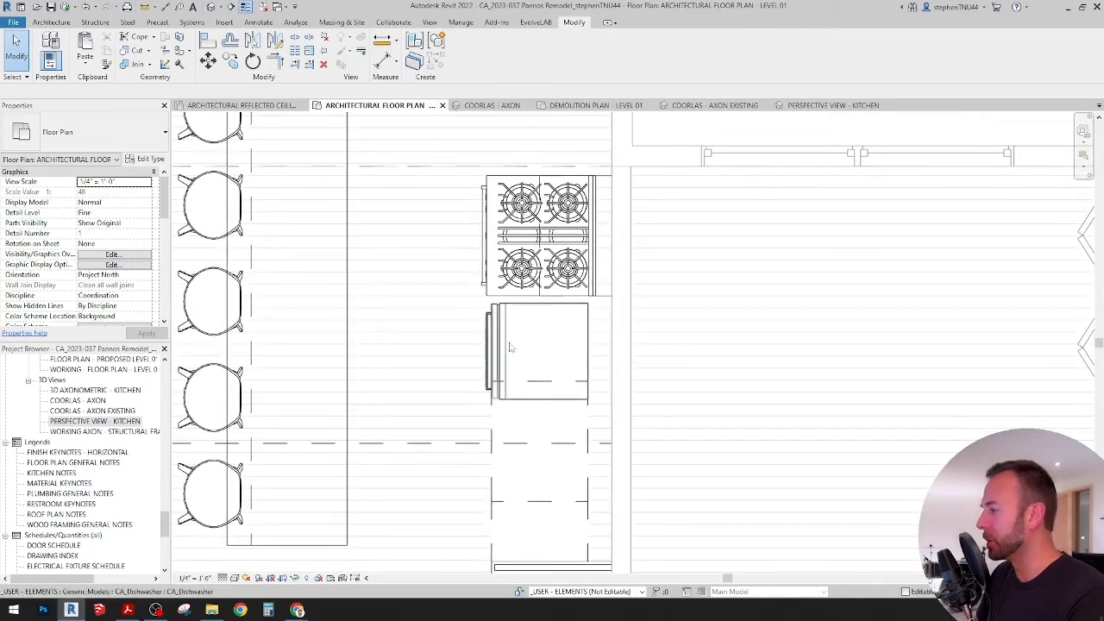
scroll(499, 427, down, 2)
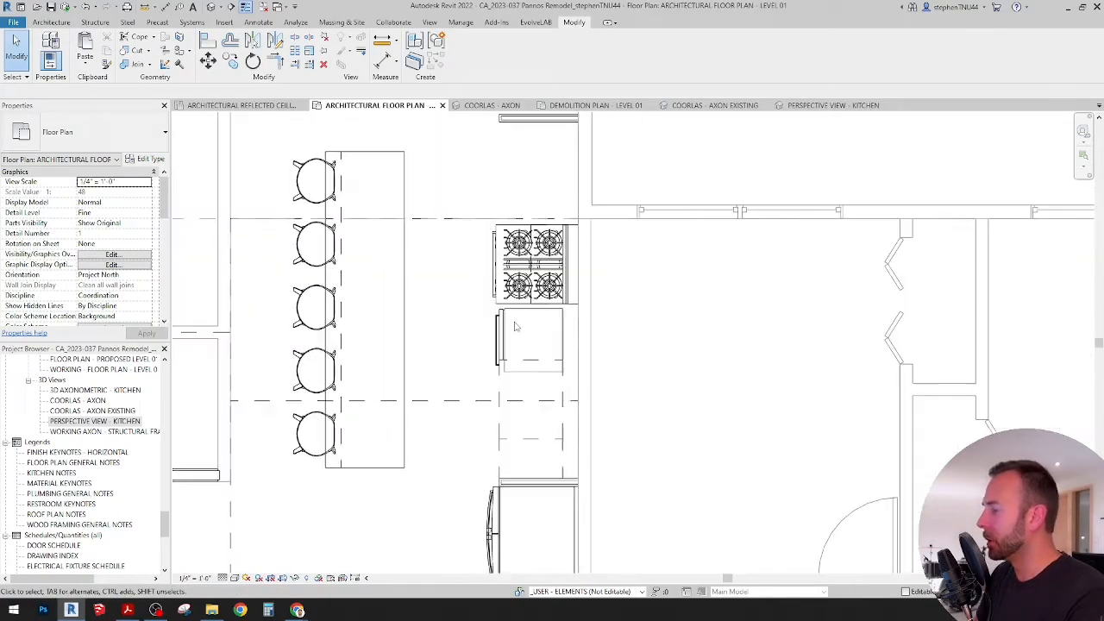
scroll(499, 466, up, 2)
click(513, 457)
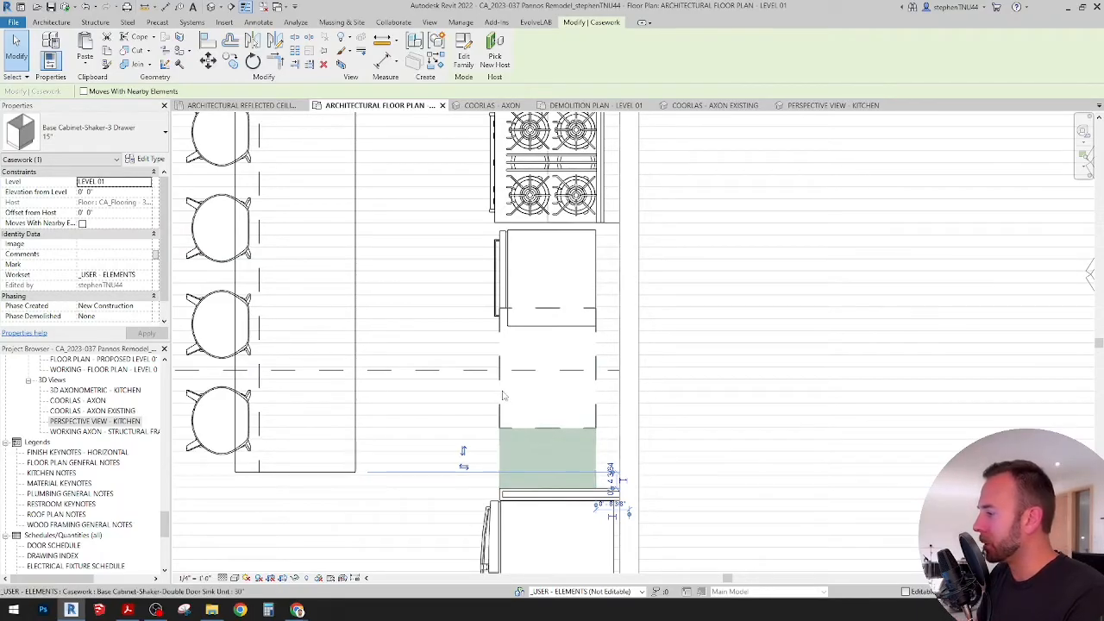
scroll(503, 396, down, 3)
scroll(503, 396, up, 2)
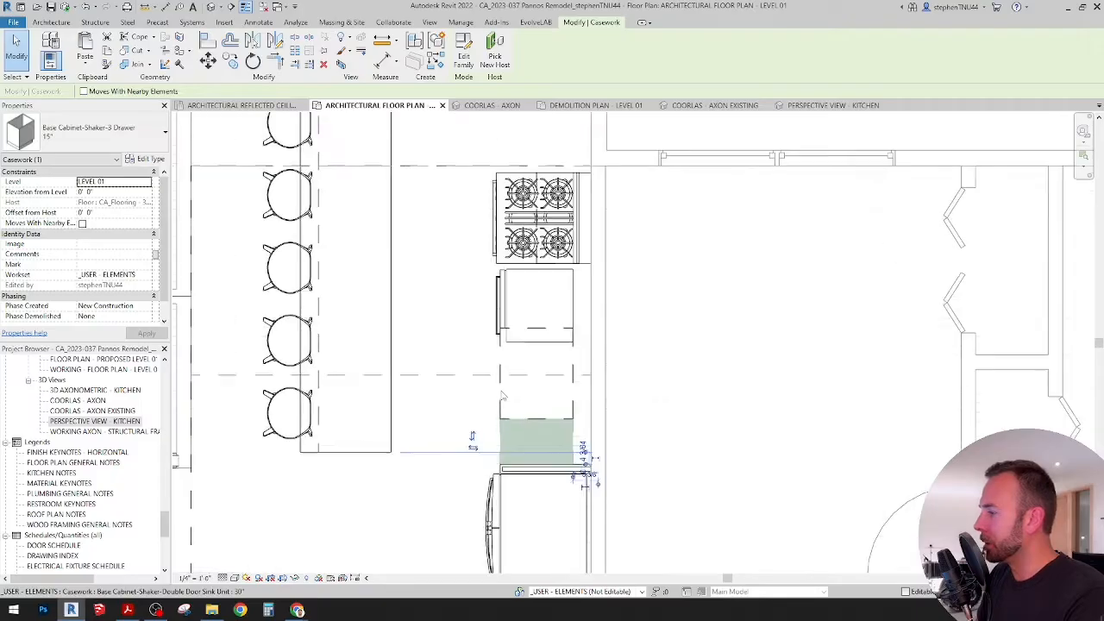
middle_drag(510, 357, 512, 406)
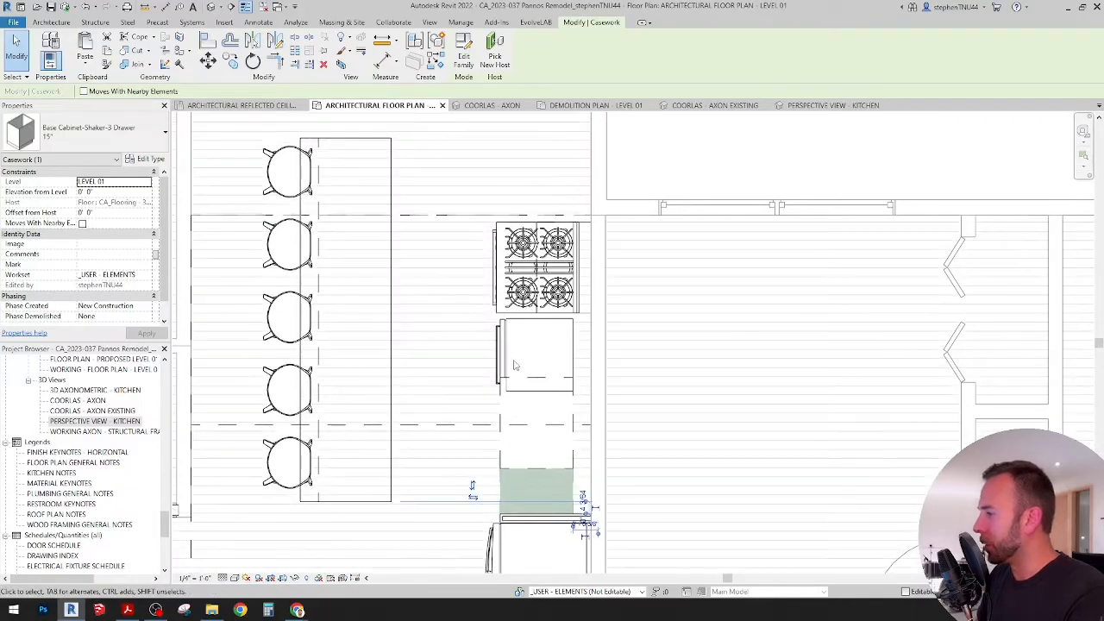
scroll(516, 365, down, 2)
scroll(525, 419, down, 2)
scroll(514, 513, up, 1)
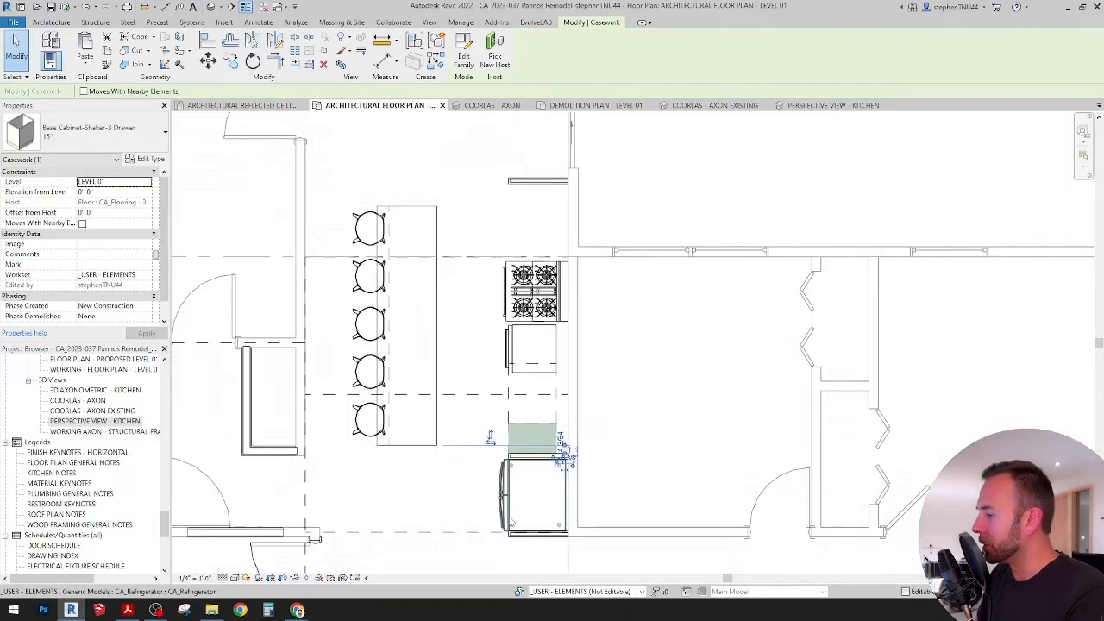
scroll(511, 521, up, 1)
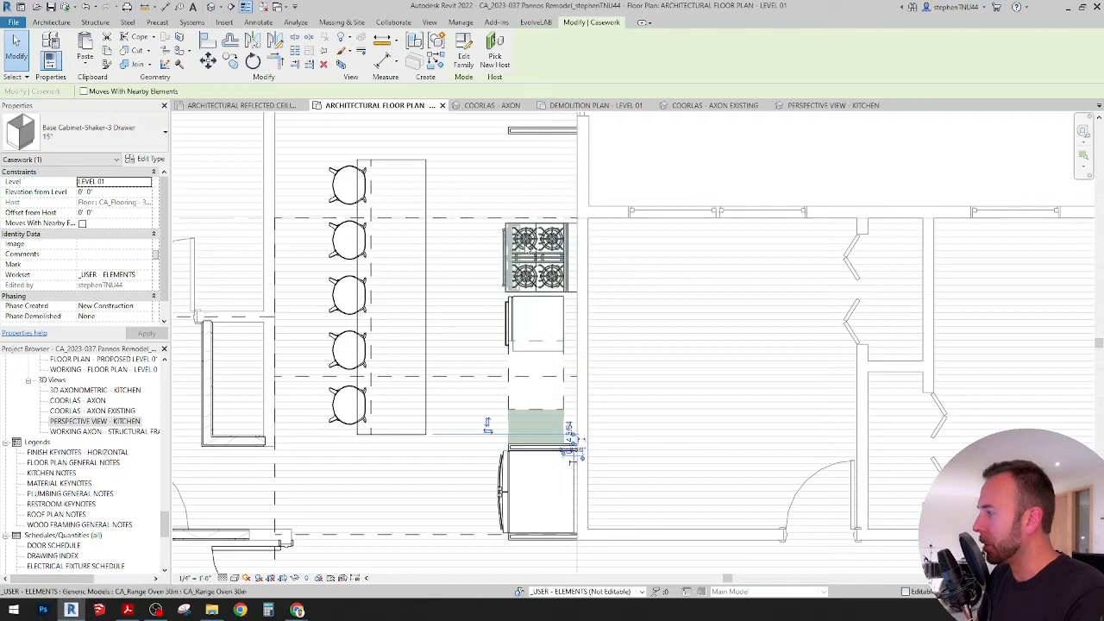
scroll(531, 295, up, 1)
middle_drag(534, 297, 541, 358)
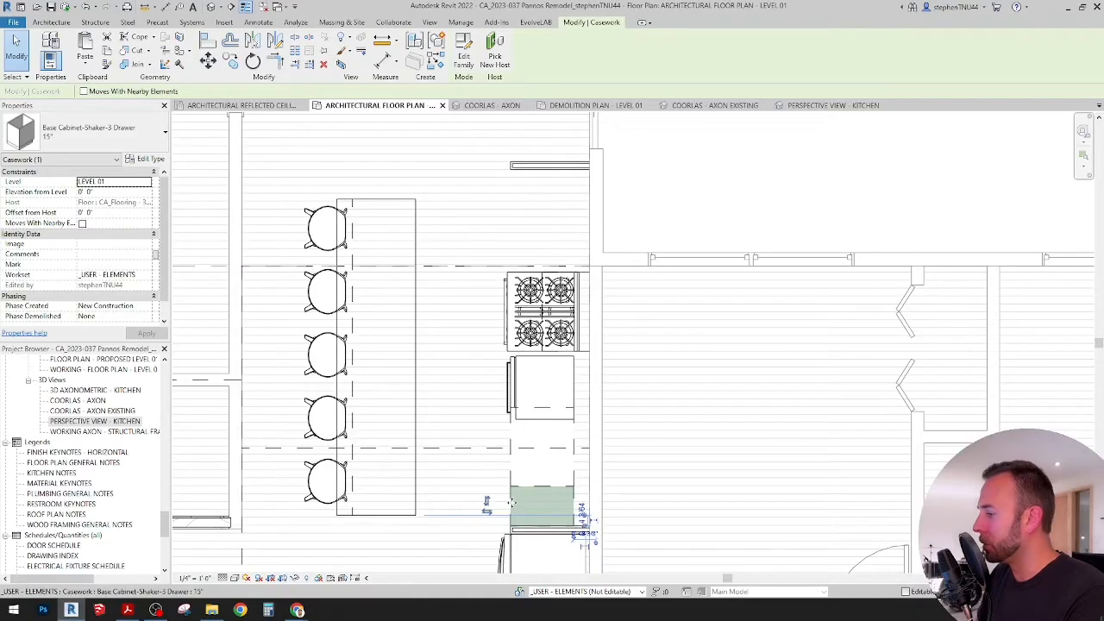
drag(509, 503, 507, 213)
click(687, 210)
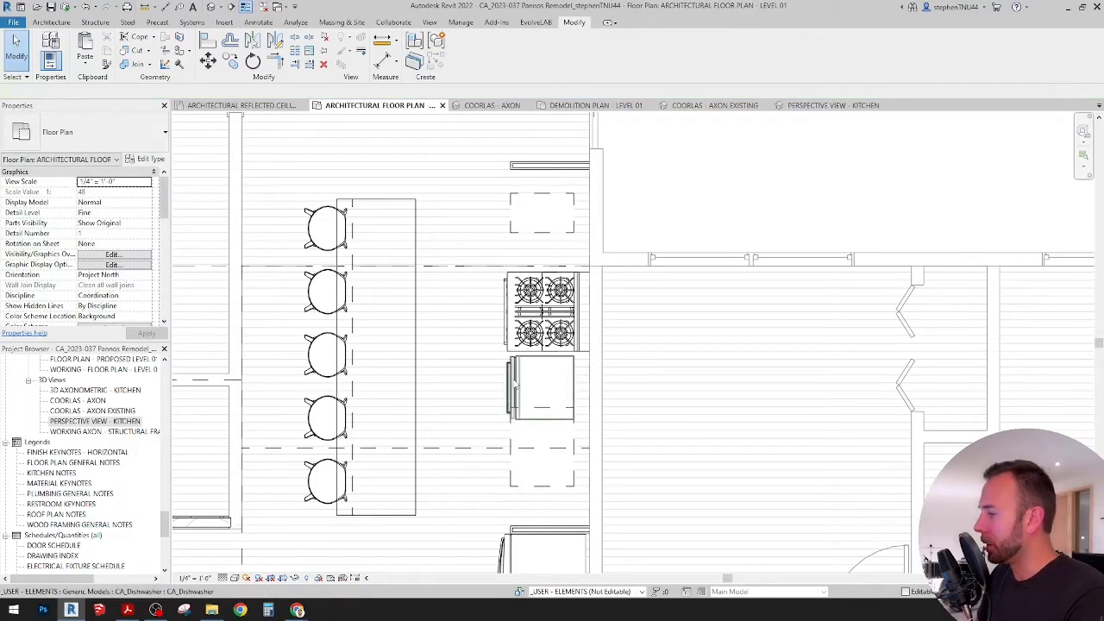
Step: Align the dishwasher's side against the refrigerator's filler panel
click(539, 384)
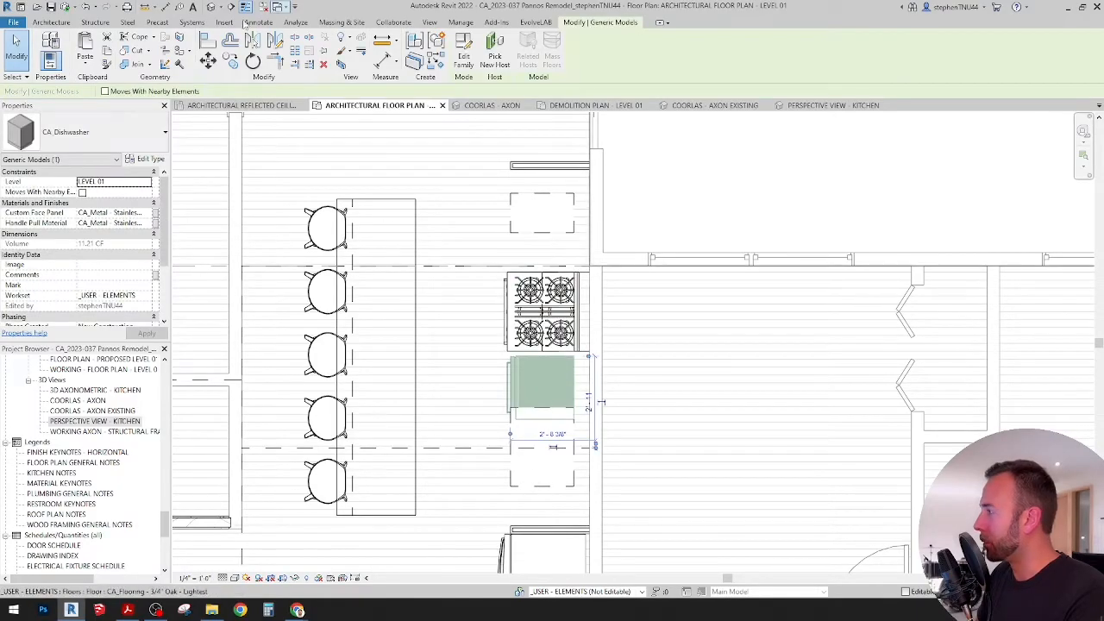
key(Escape)
scroll(531, 528, up, 4)
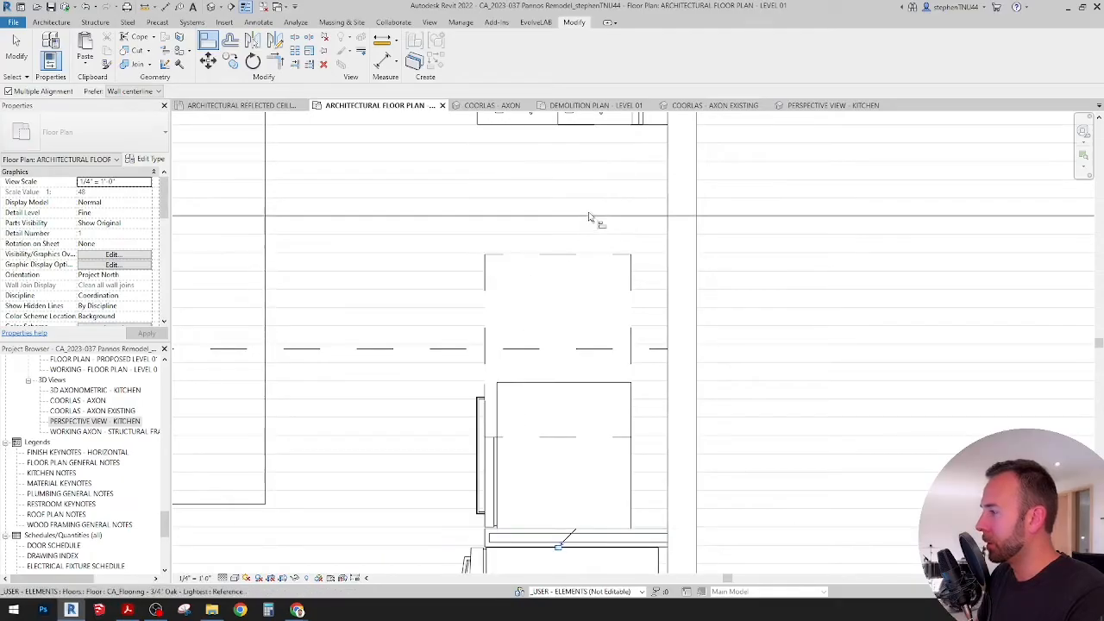
scroll(554, 253, down, 2)
key(Escape)
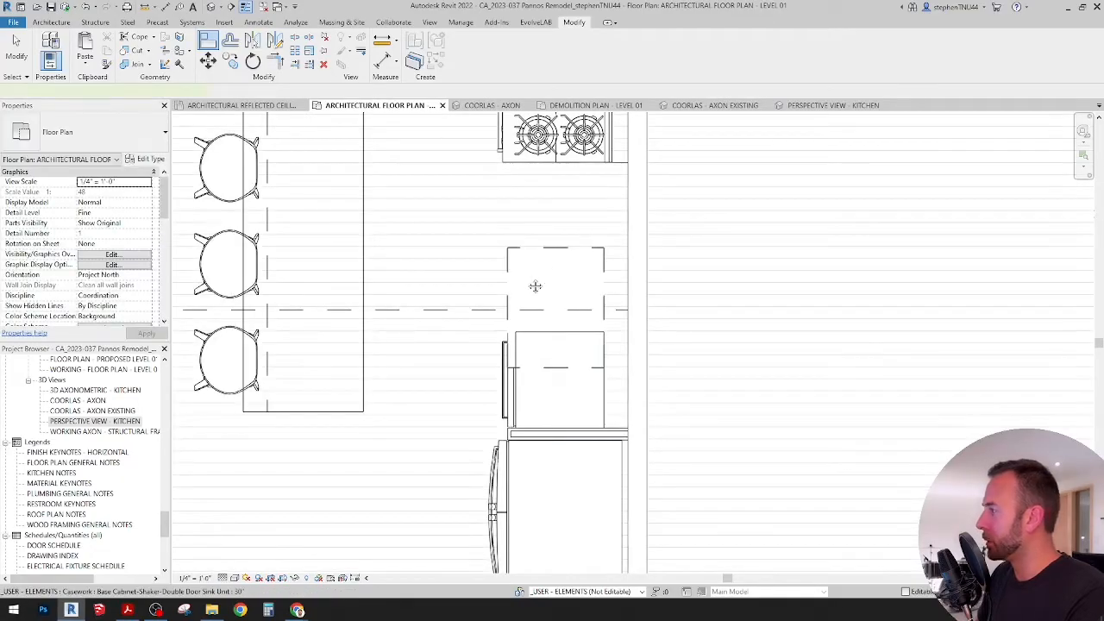
Step: Move the 30" sink base cabinet off the dishwasher, straight toward the range oven
click(535, 287)
middle_drag(535, 286, 519, 305)
click(207, 60)
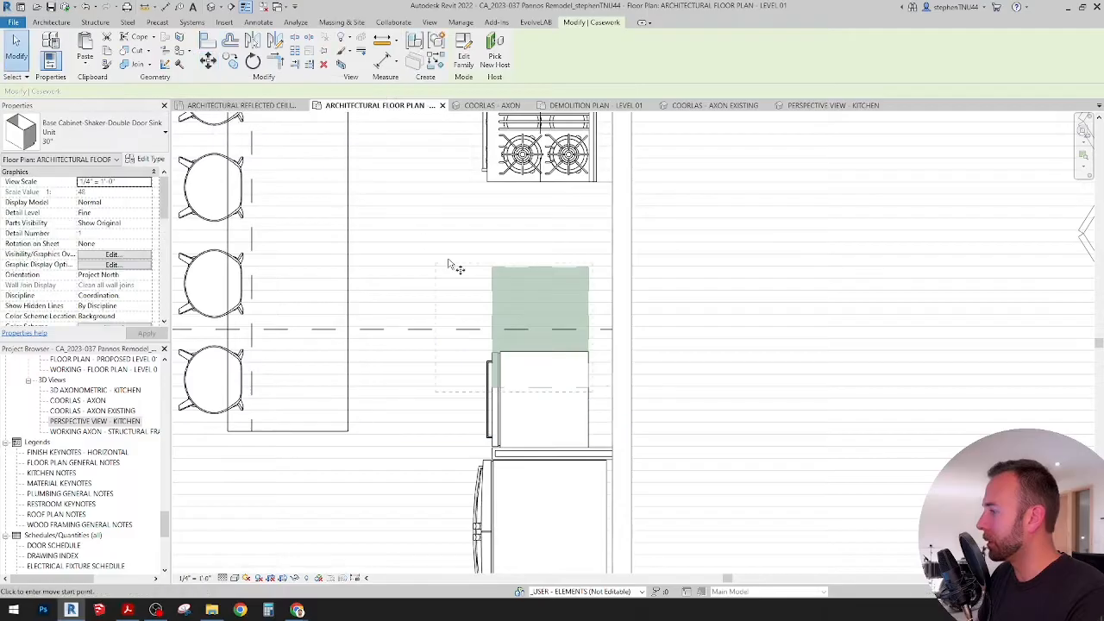
click(448, 259)
click(448, 155)
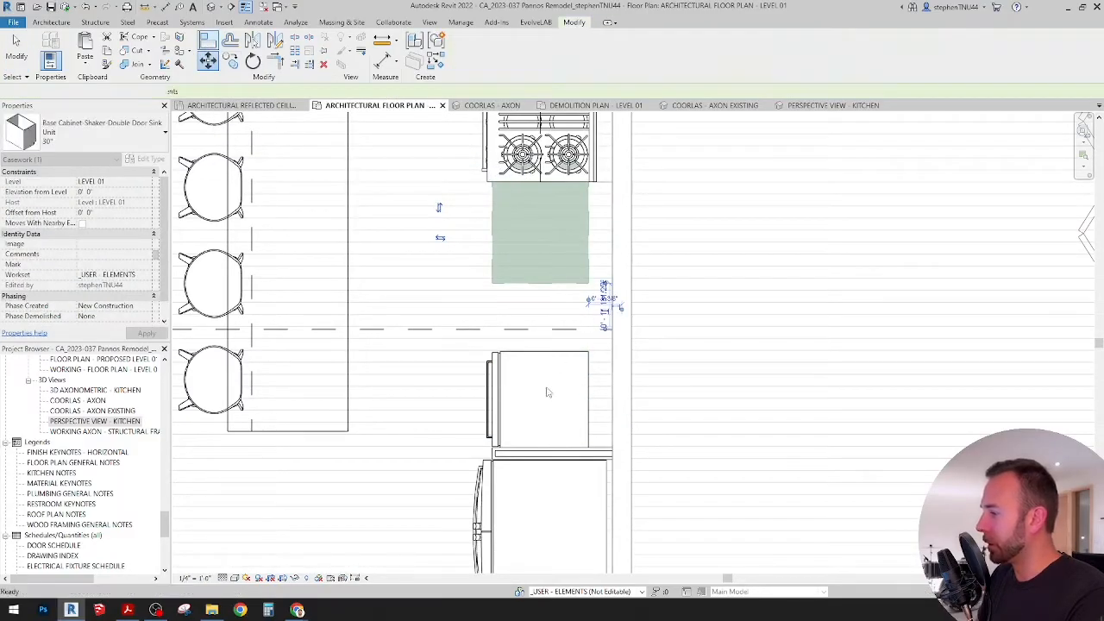
key(Escape)
Step: Draw a 2' detail line behind the dishwasher, starting at the refrigerator's filler panel and running parallel to the wall
scroll(546, 392, up, 2)
key(d)
key(l)
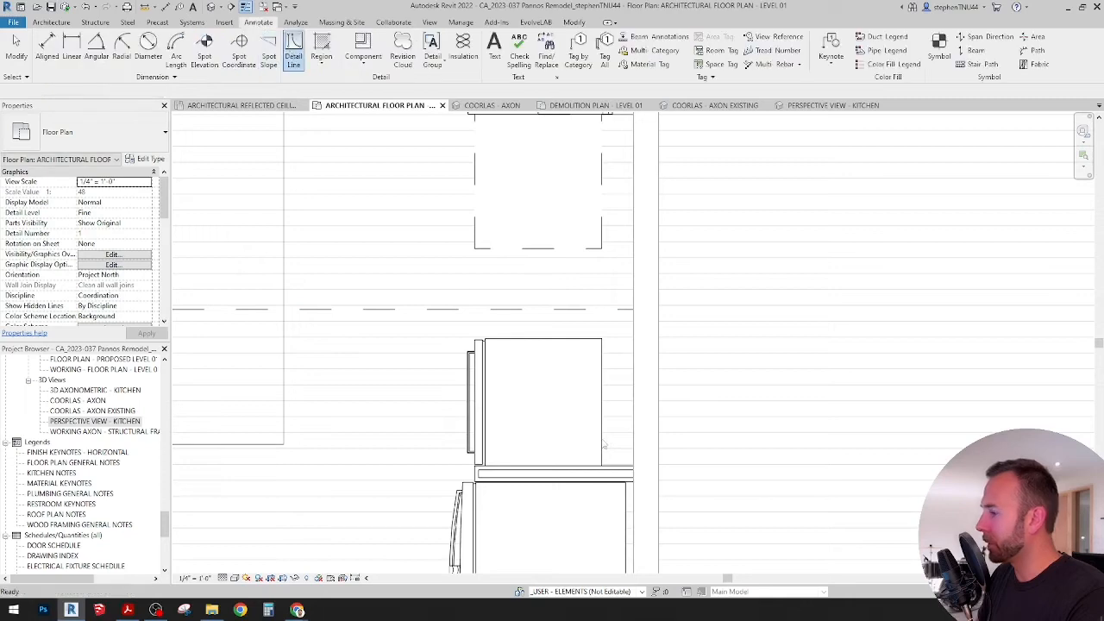
scroll(619, 465, up, 4)
click(616, 462)
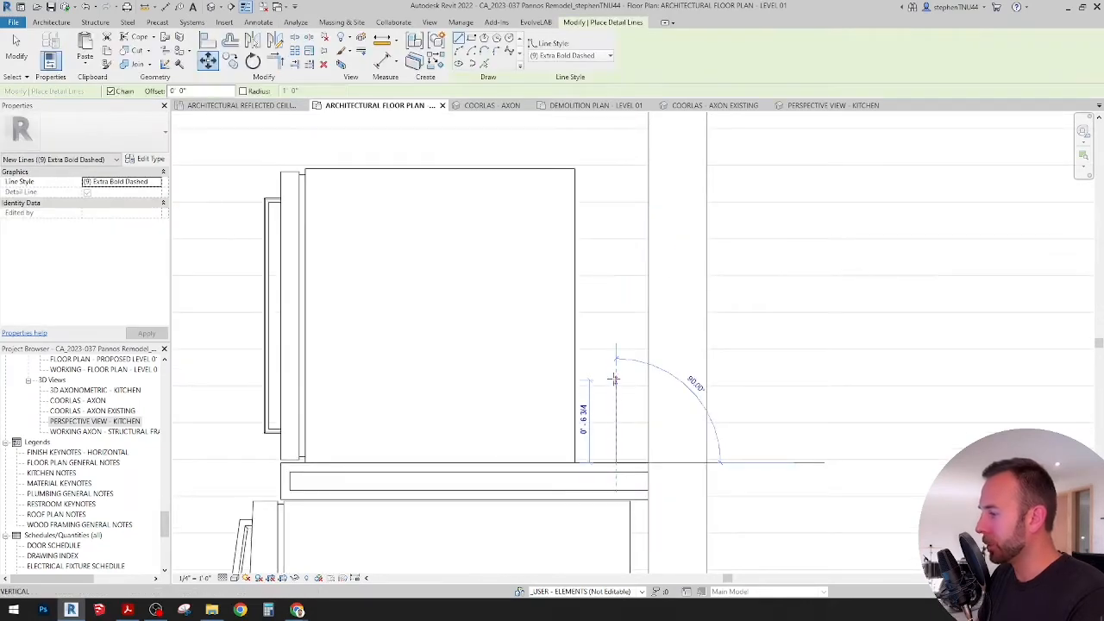
text(2)
key(Return)
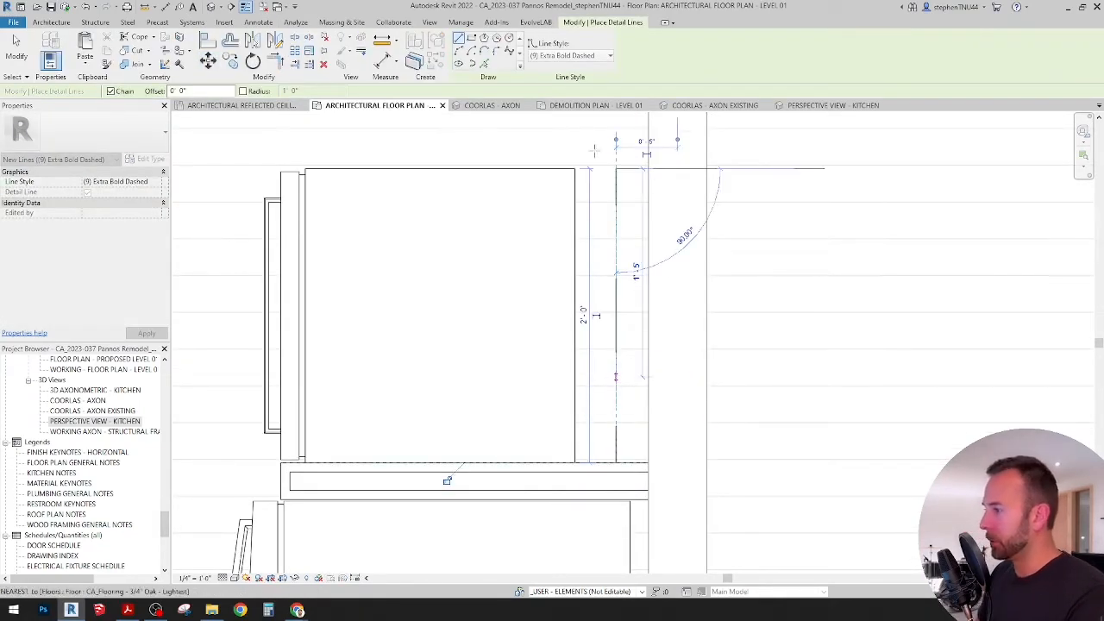
key(Escape)
key(Escape)
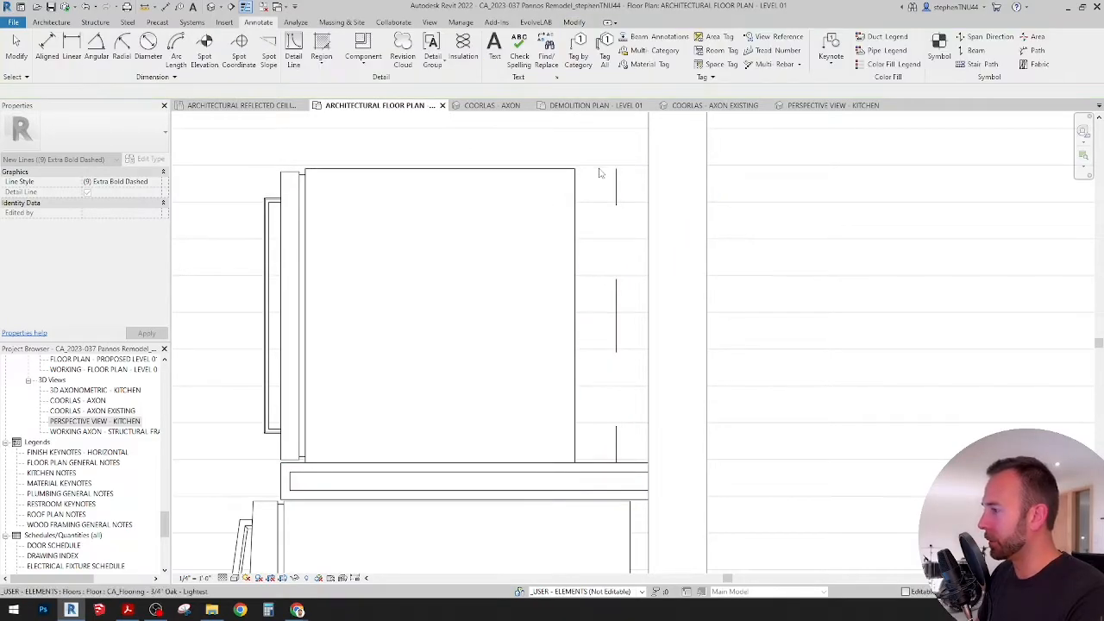
Step: Align the sink base cabinet's side with the adjacent side of the dishwasher
scroll(599, 173, down, 3)
middle_drag(584, 309, 587, 432)
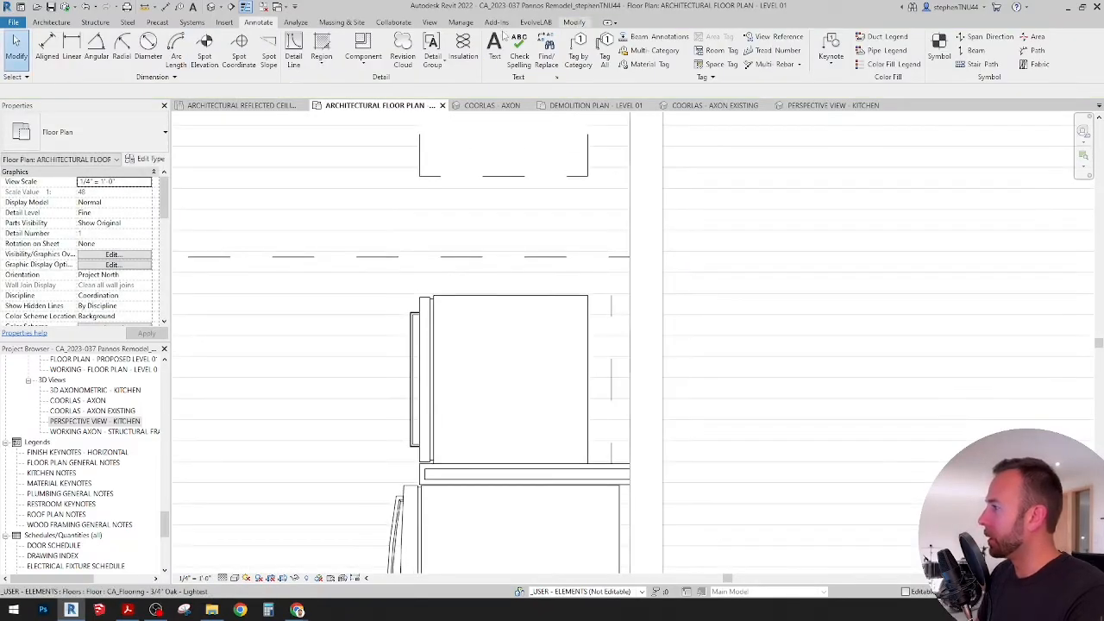
click(573, 22)
key(a)
key(l)
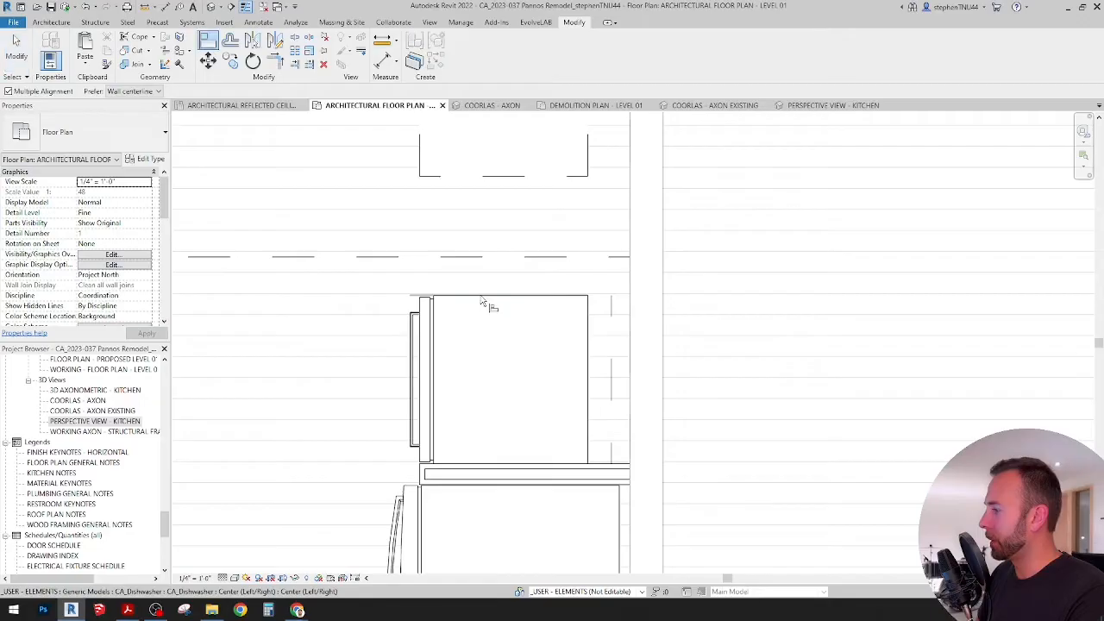
click(482, 297)
click(488, 177)
scroll(522, 229, down, 3)
middle_drag(546, 296, 579, 443)
scroll(557, 369, down, 2)
key(Escape)
key(Escape)
Step: Examine the gap between the range oven and the sink base cabinet and the cabinet run around it
scroll(567, 348, up, 1)
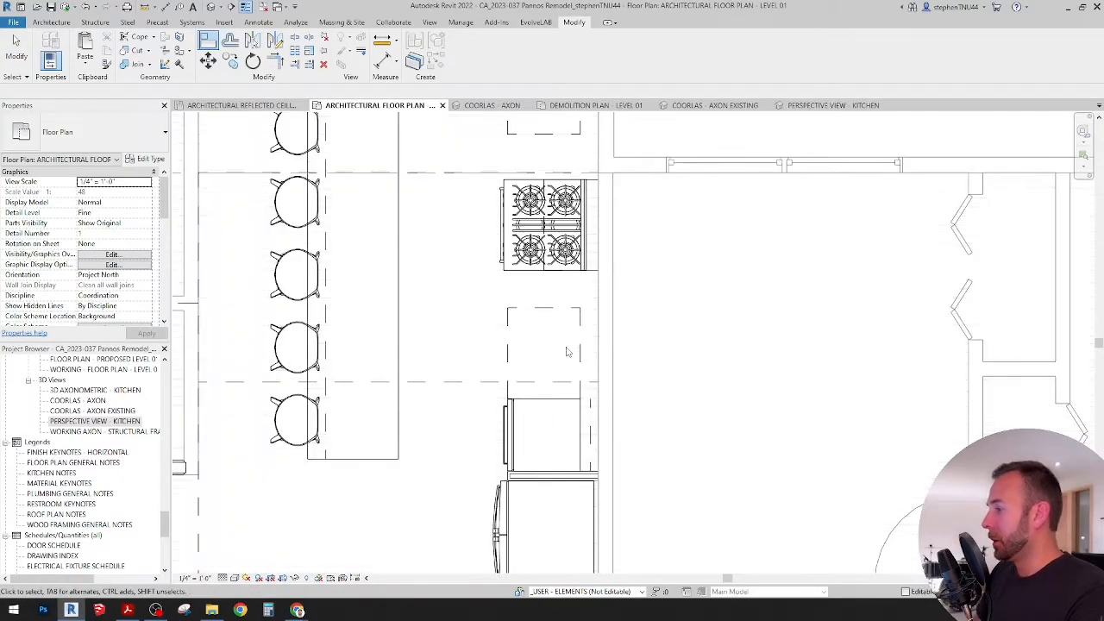
scroll(556, 326, up, 1)
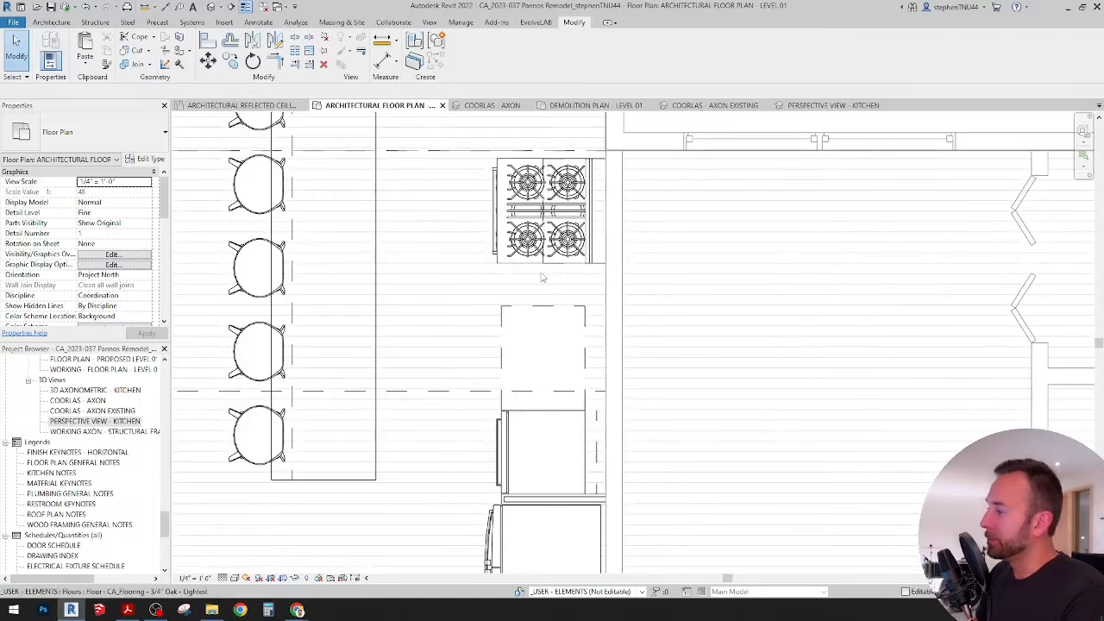
scroll(536, 282, down, 2)
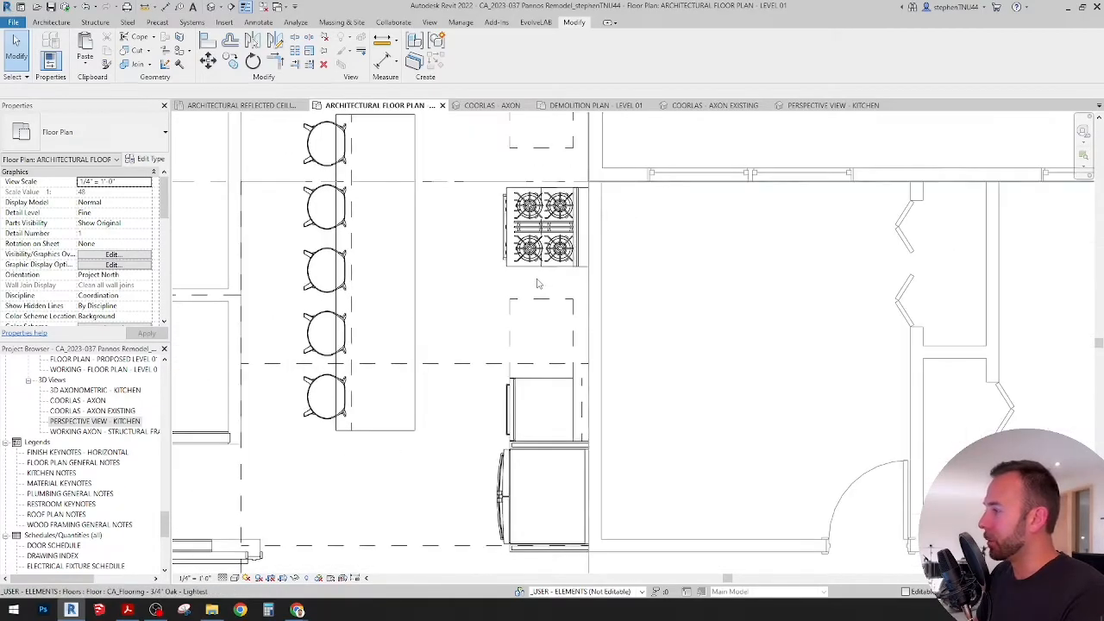
scroll(528, 310, up, 2)
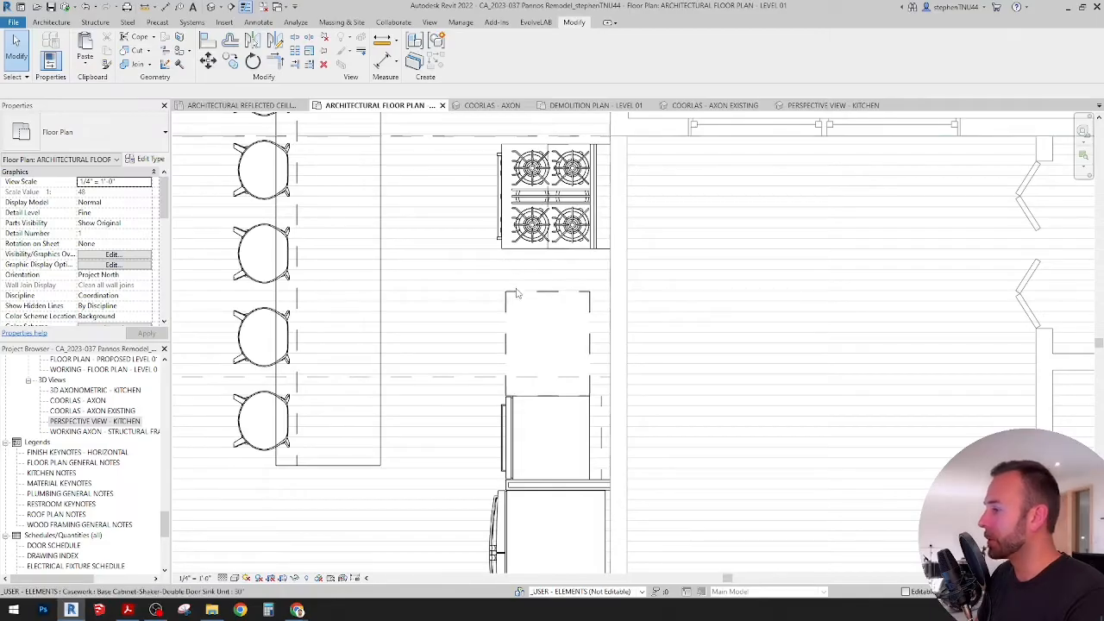
scroll(524, 288, down, 1)
middle_drag(527, 293, 528, 323)
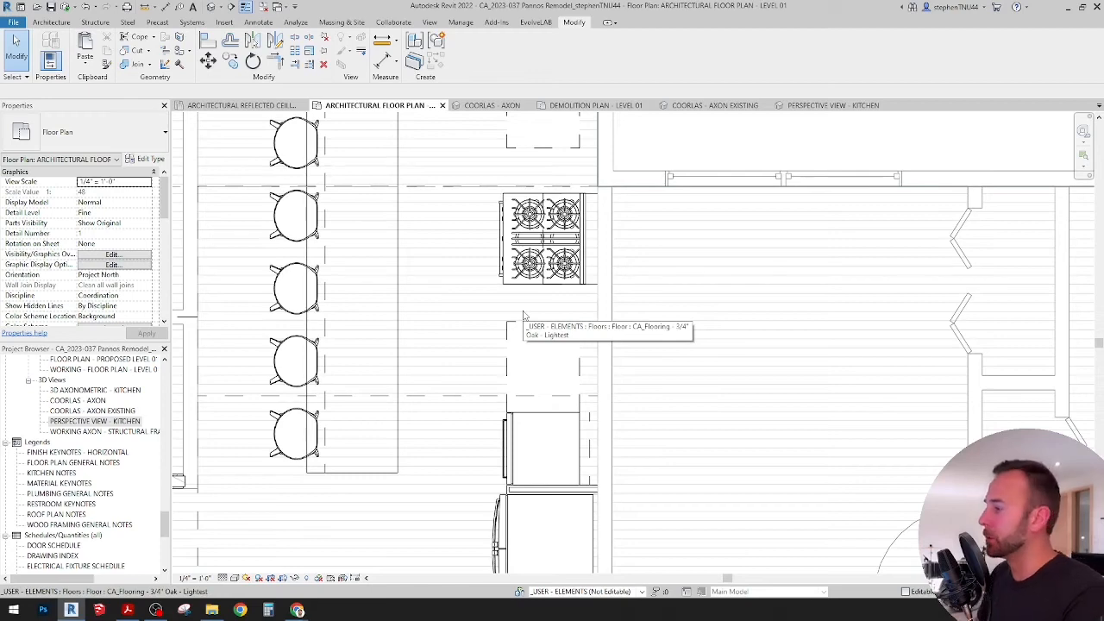
scroll(559, 278, up, 1)
middle_drag(560, 276, 564, 309)
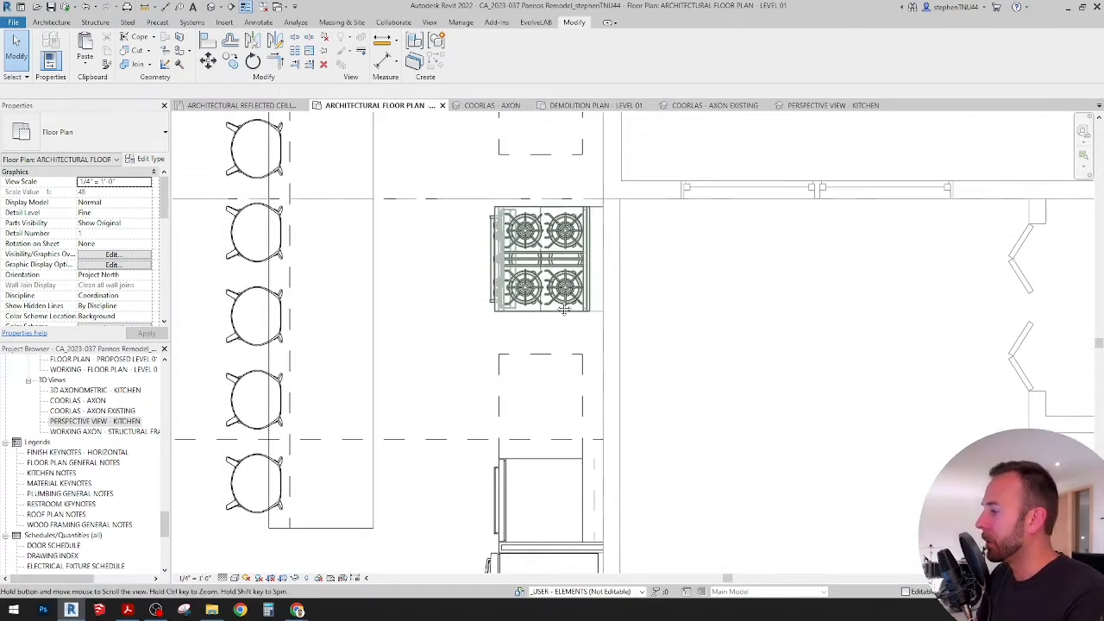
scroll(563, 309, down, 3)
scroll(536, 288, up, 1)
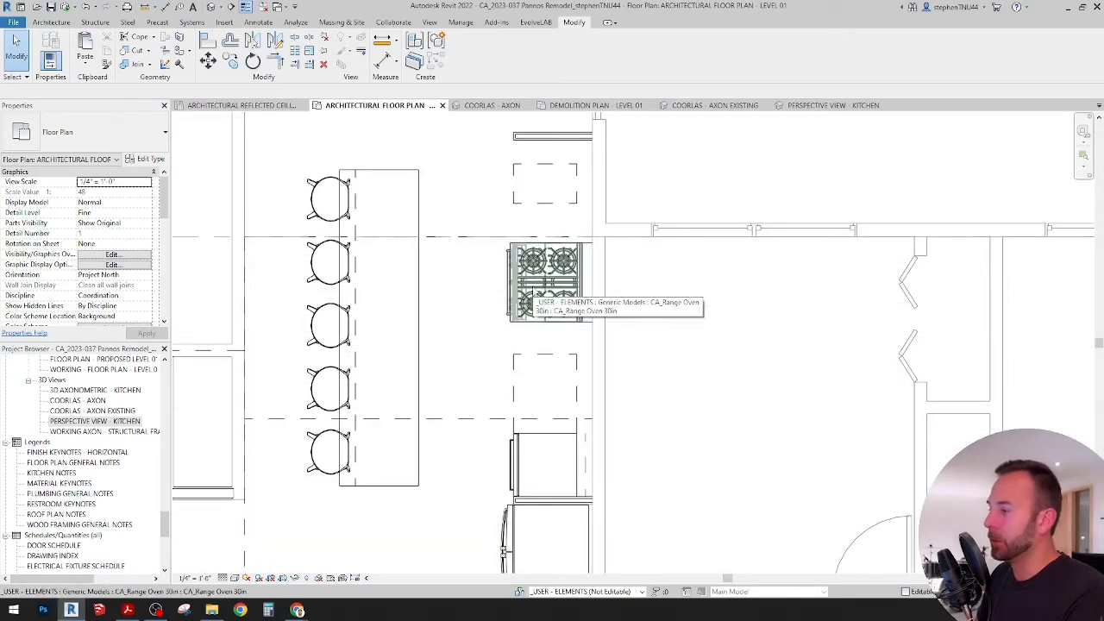
scroll(534, 294, up, 1)
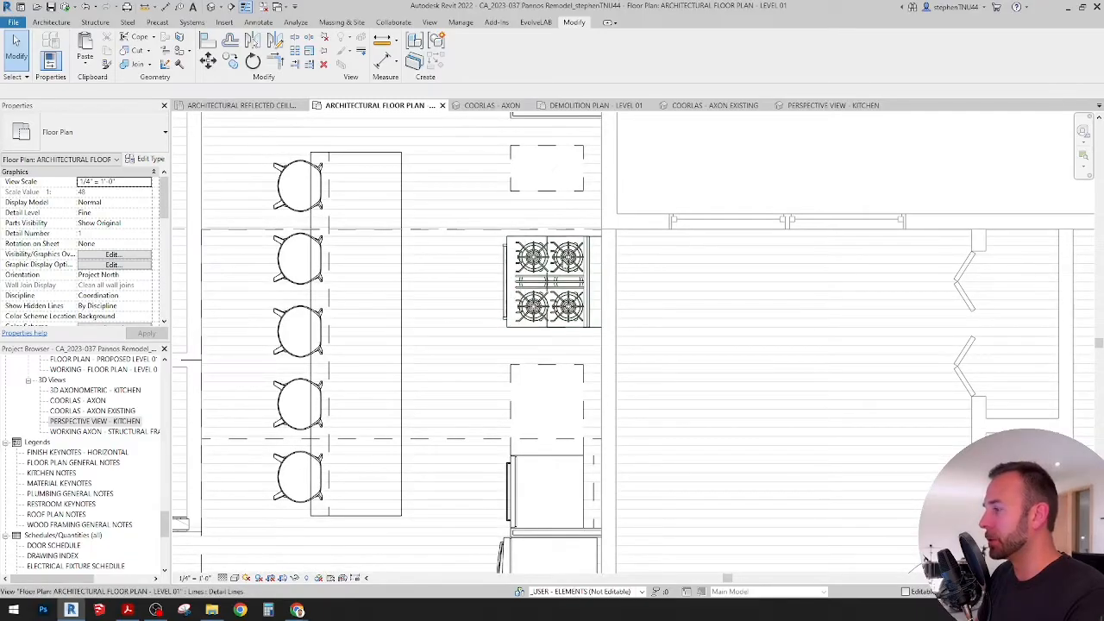
scroll(535, 345, down, 1)
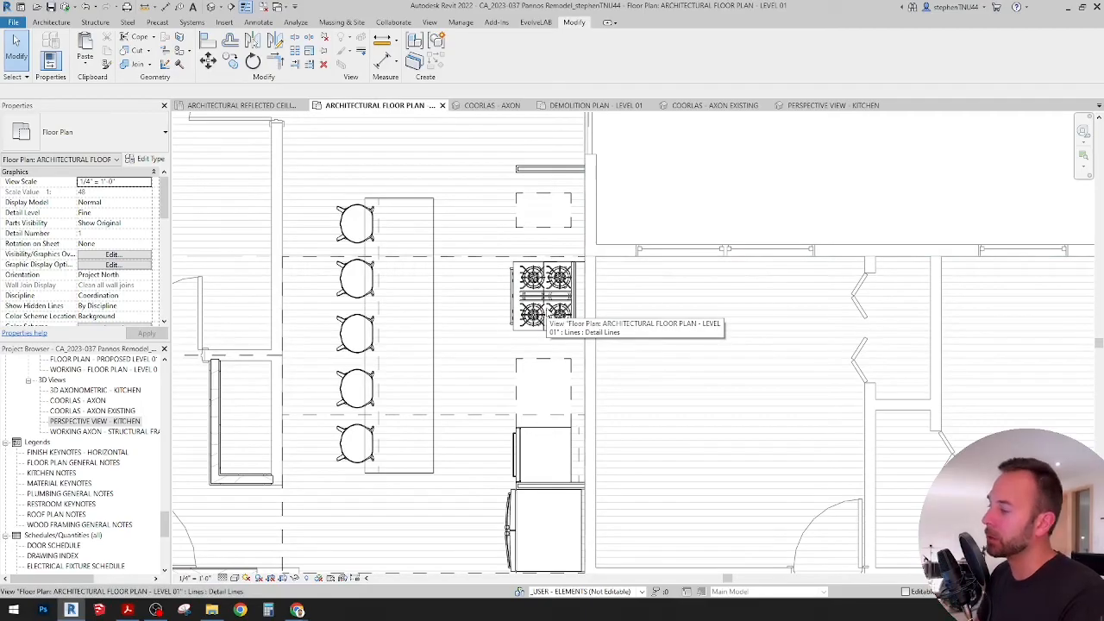
scroll(568, 341, down, 4)
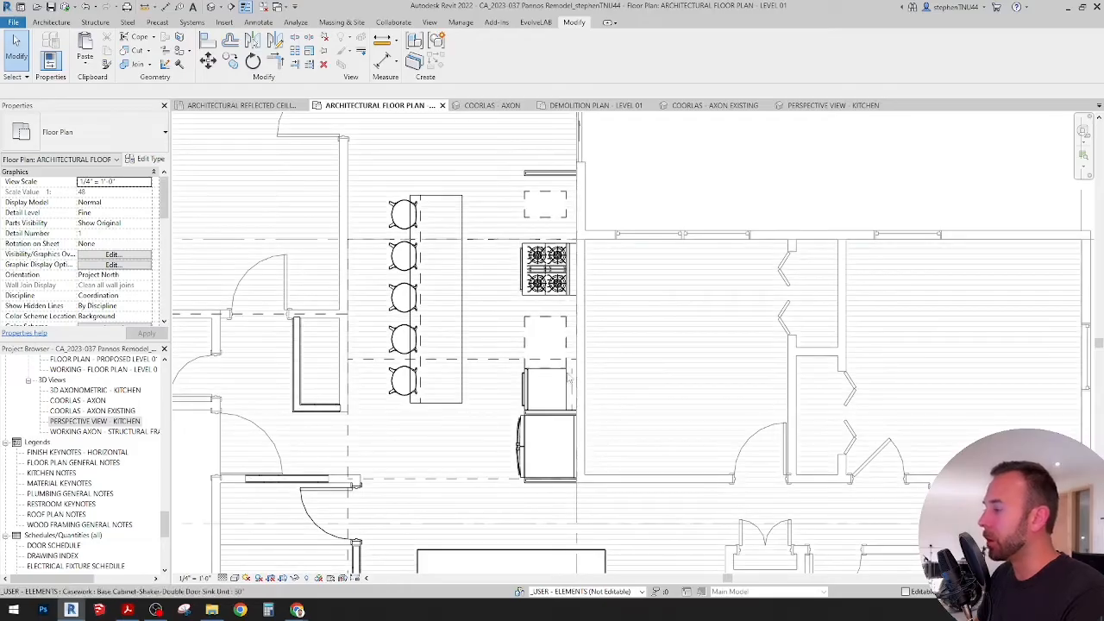
scroll(541, 295, up, 2)
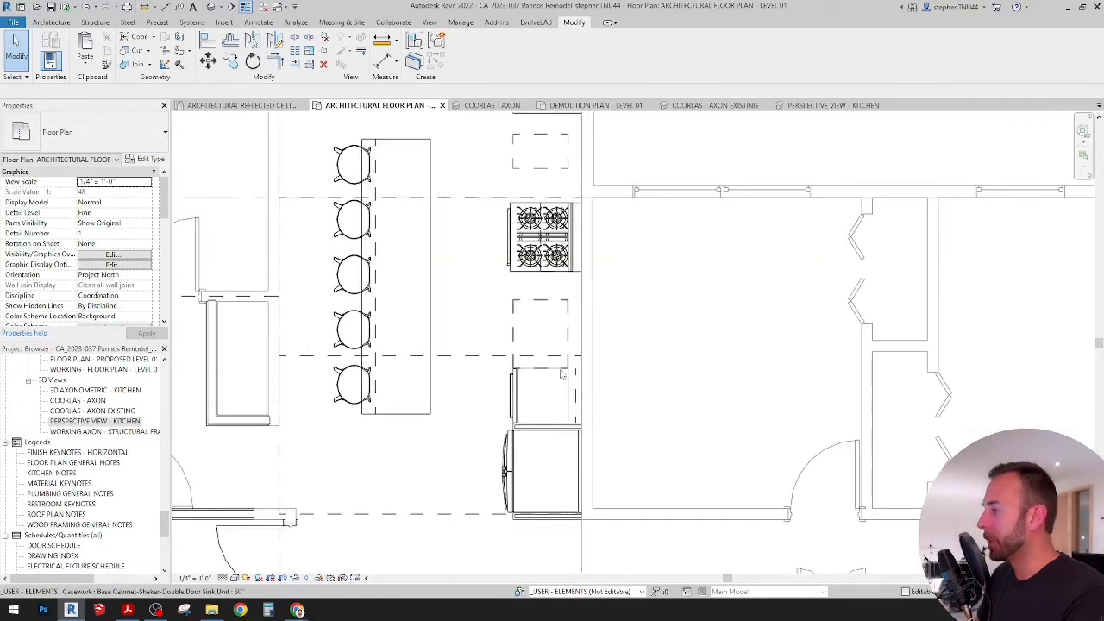
scroll(539, 295, up, 3)
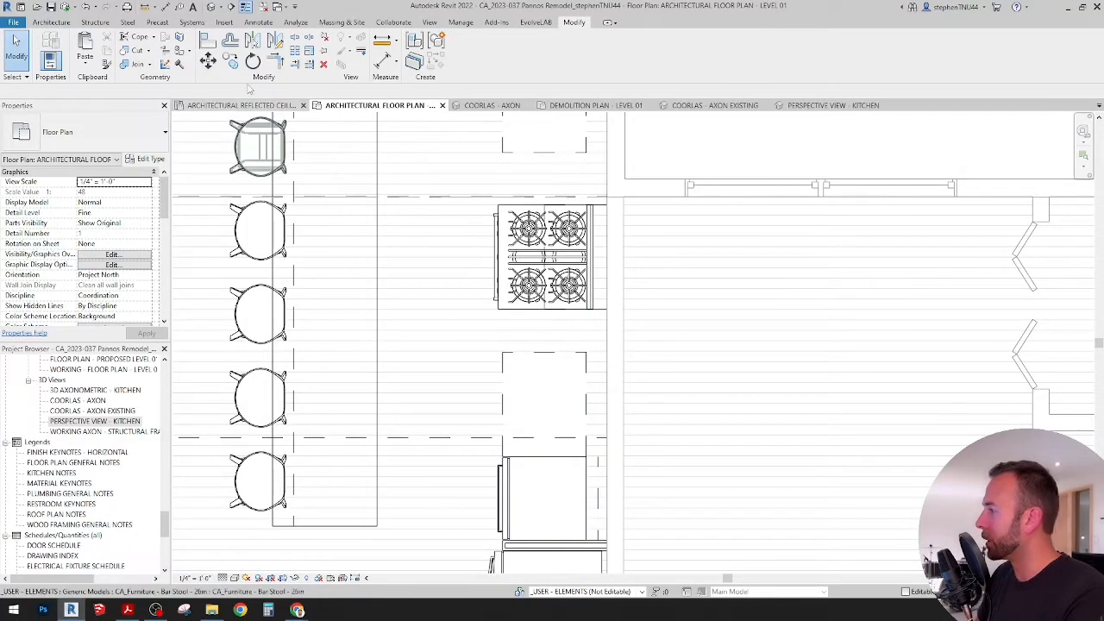
Step: Copy the 30" sink base cabinet to its range-oven side, directly against the original
click(542, 353)
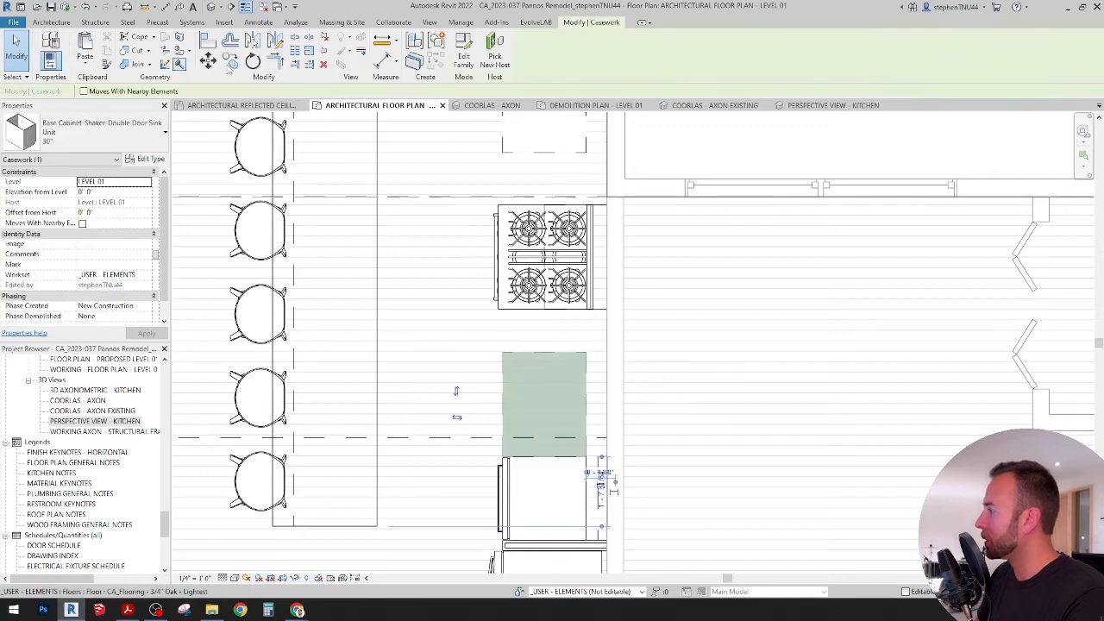
key(m)
key(v)
click(559, 464)
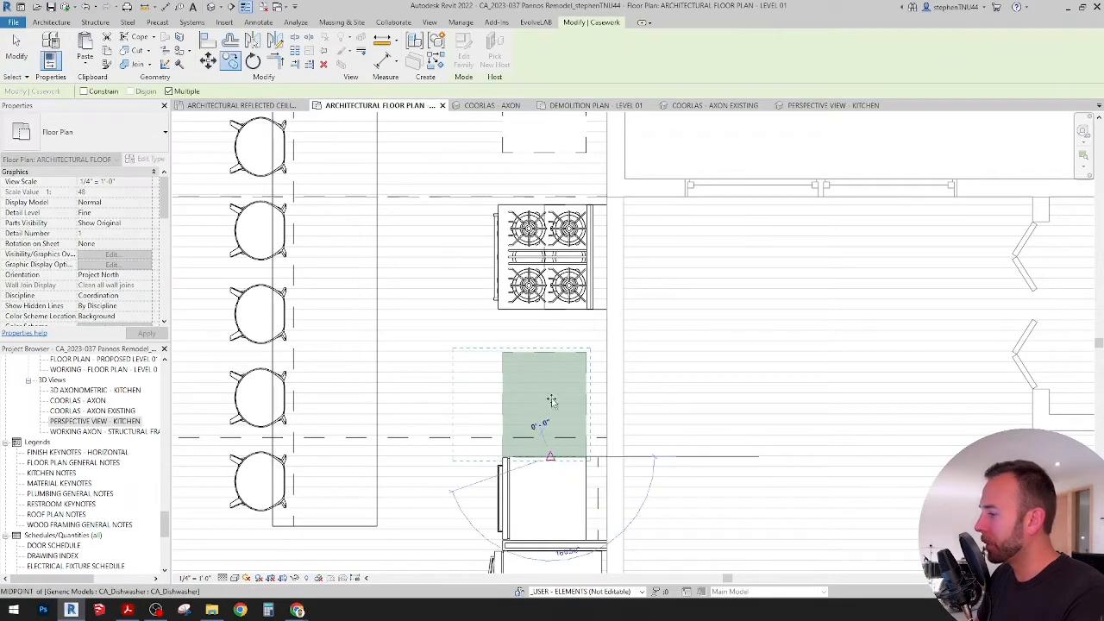
click(583, 349)
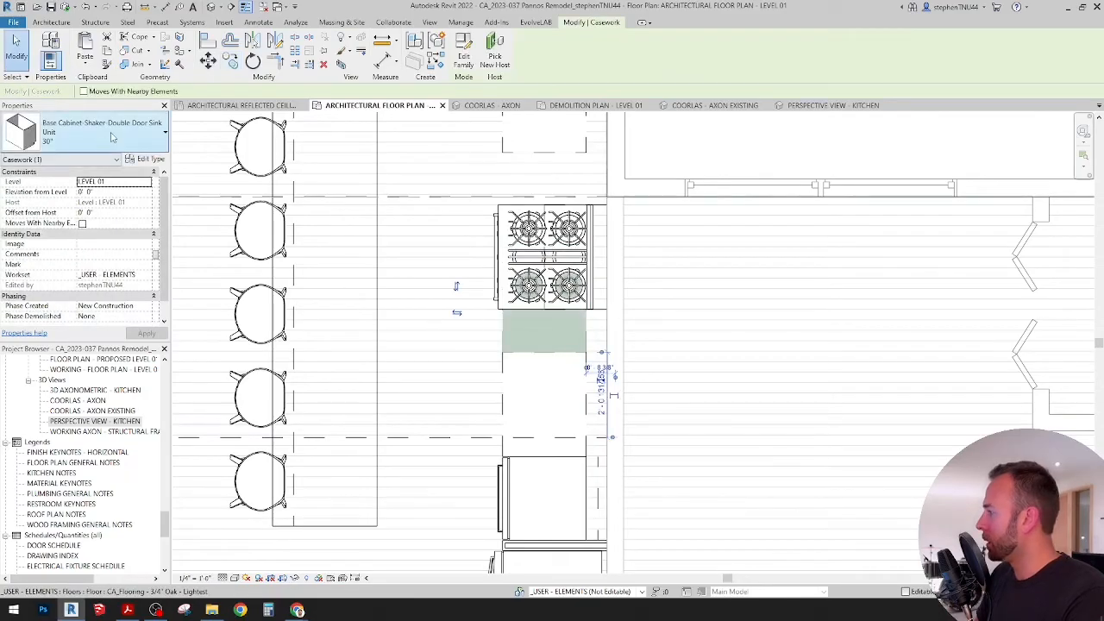
Step: Change the copied sink base cabinet beside the range oven to the Base Cabinet-Shaker-Single Door 12" type
click(112, 135)
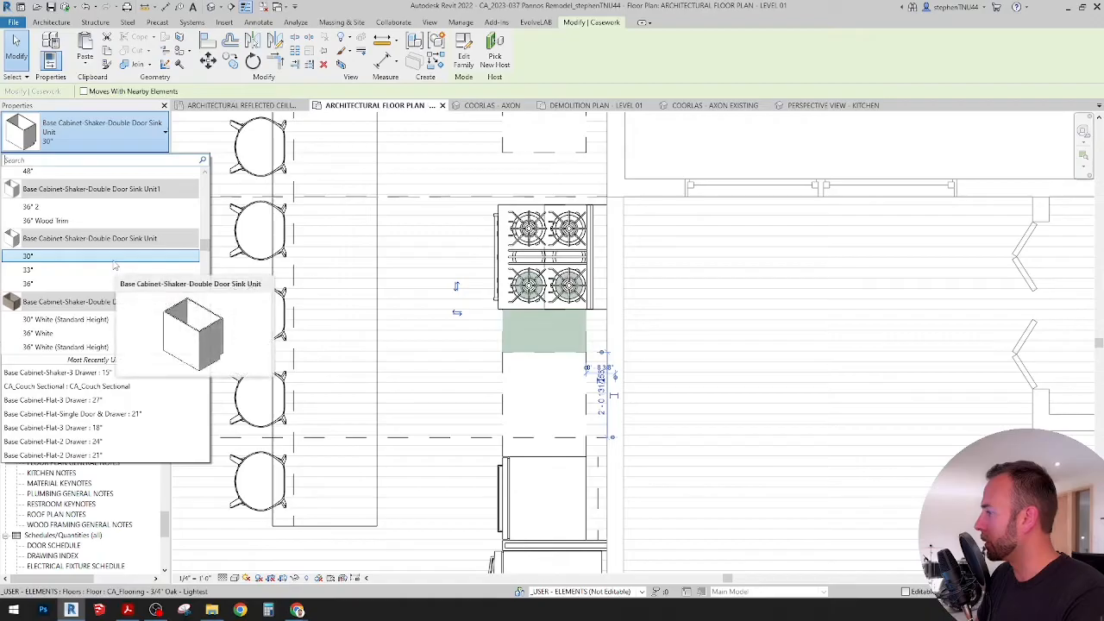
scroll(130, 276, up, 2)
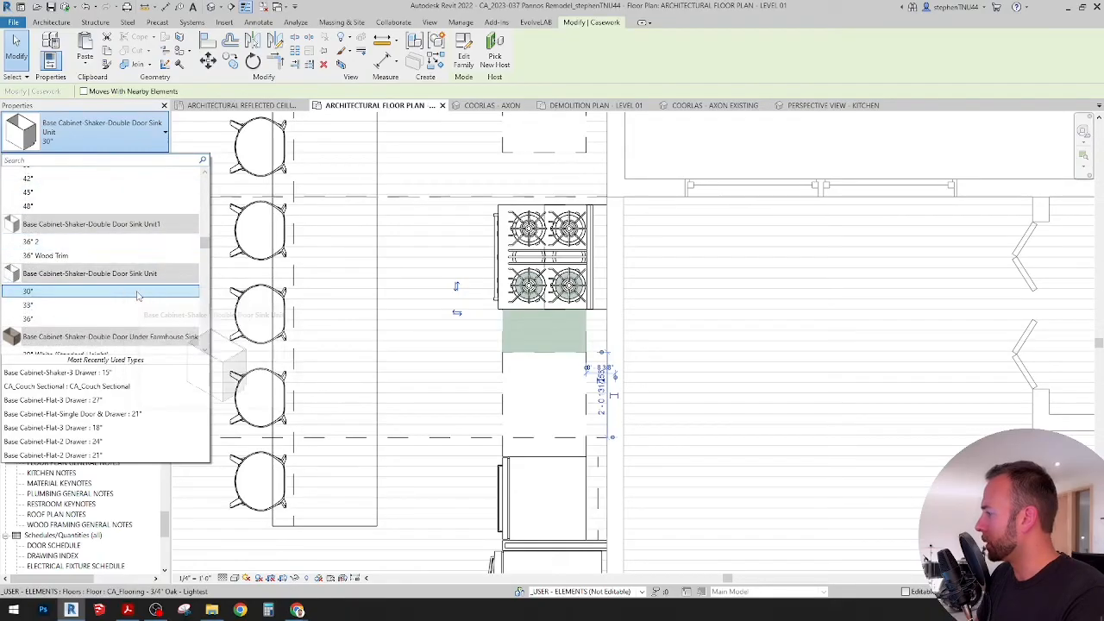
scroll(138, 294, down, 4)
scroll(135, 296, down, 3)
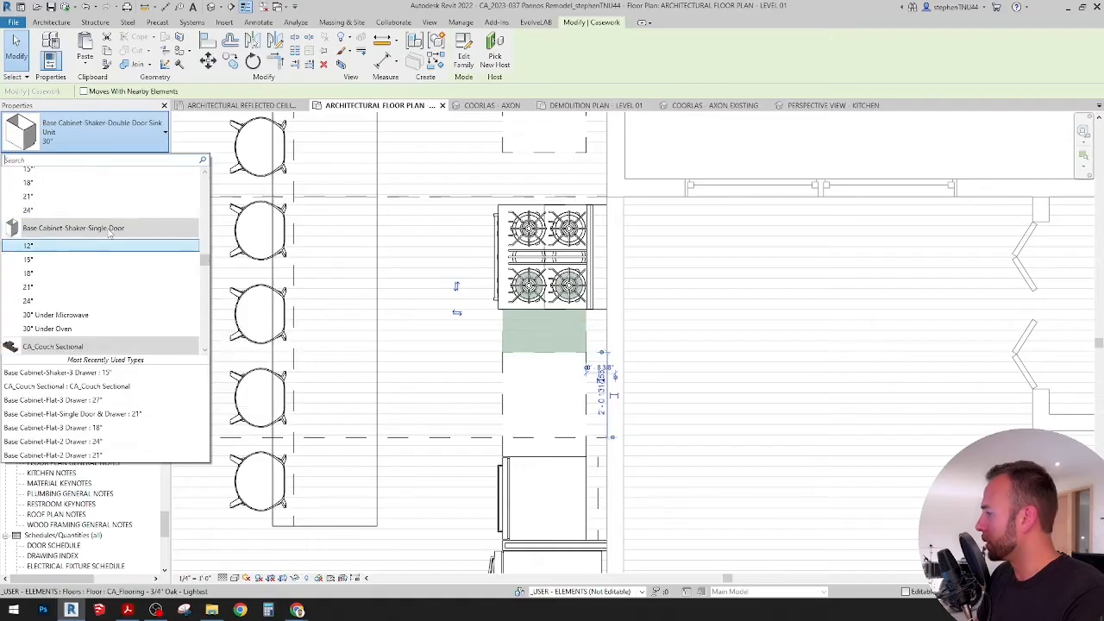
click(48, 247)
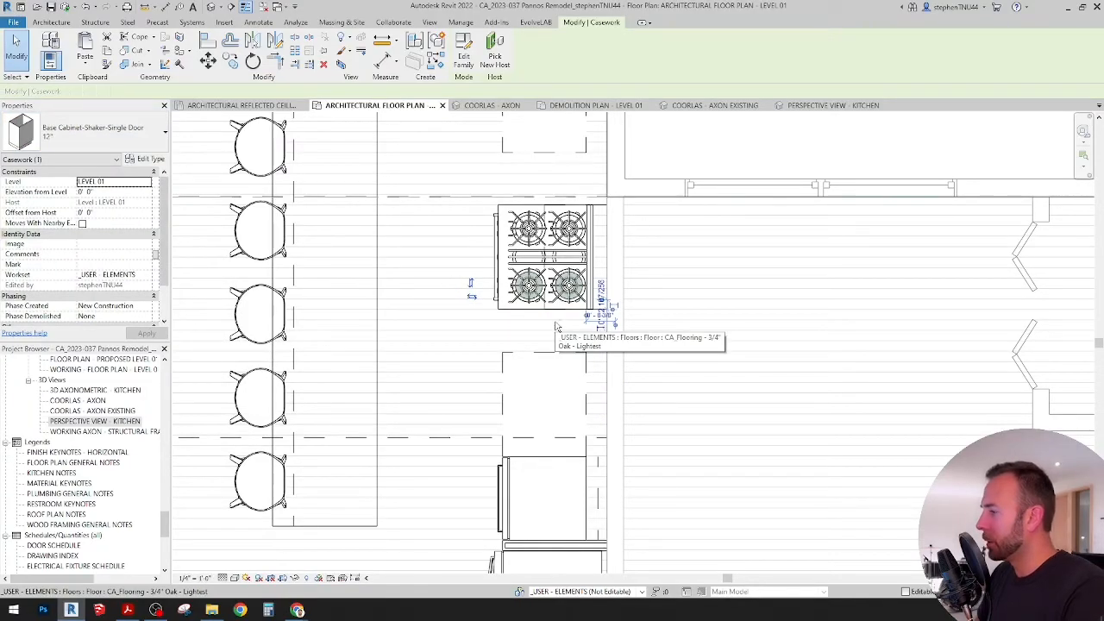
Step: Nudge the 12" single-door cabinet away from the range oven into the gap beside the sink base cabinet
key(Down)
key(Down)
key(Down)
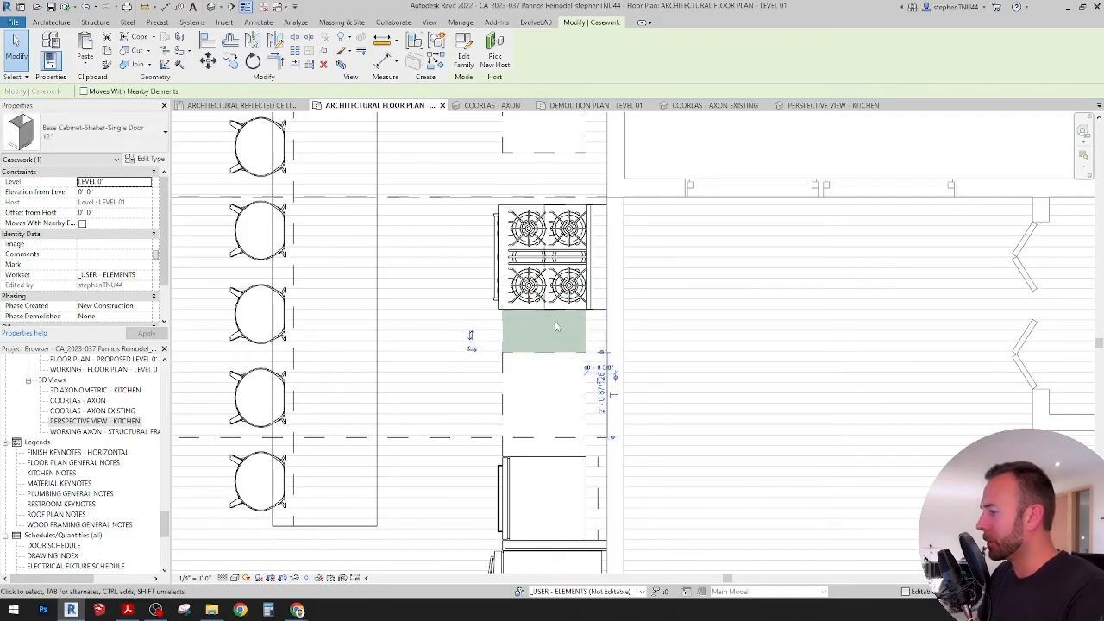
scroll(555, 326, up, 2)
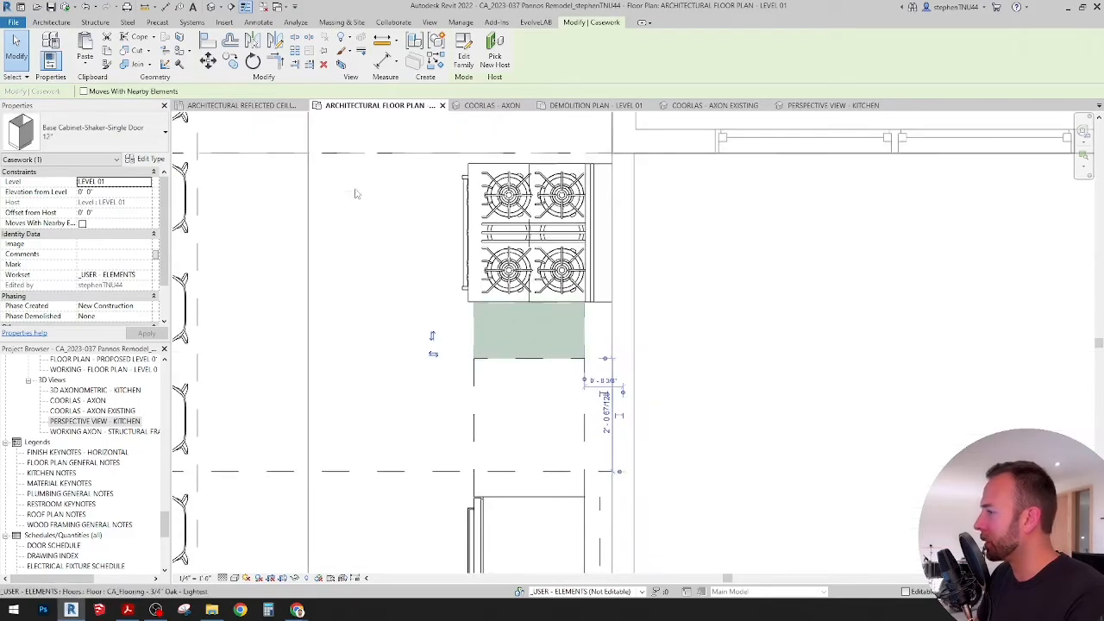
key(Up)
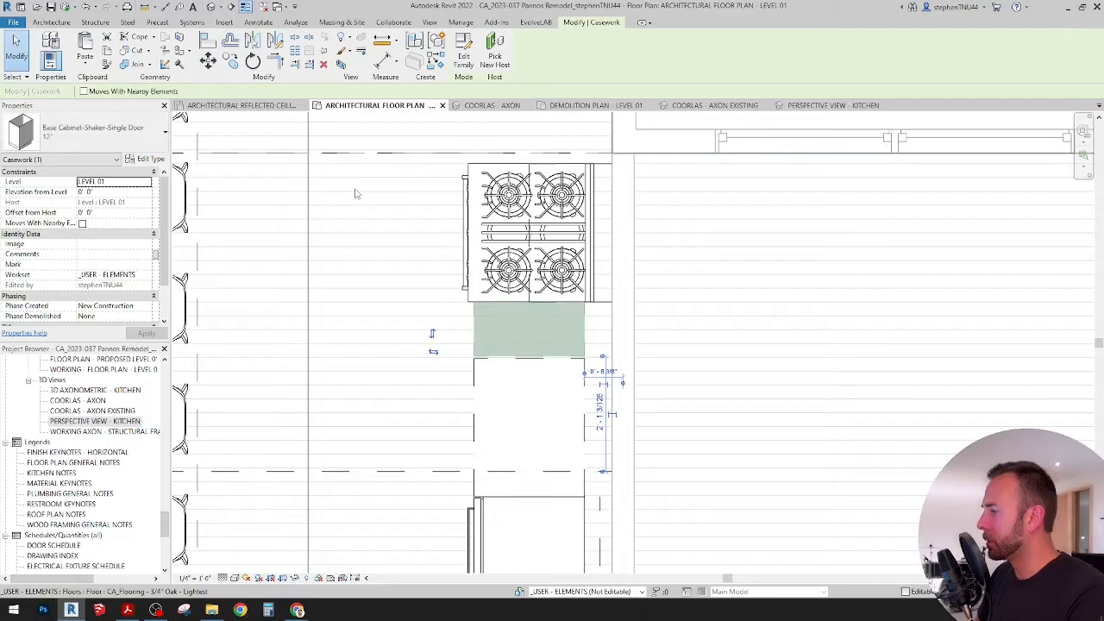
Step: Align the 12" cabinet's side with the adjacent side of the 30" sink base cabinet
key(a)
key(l)
scroll(534, 355, up, 2)
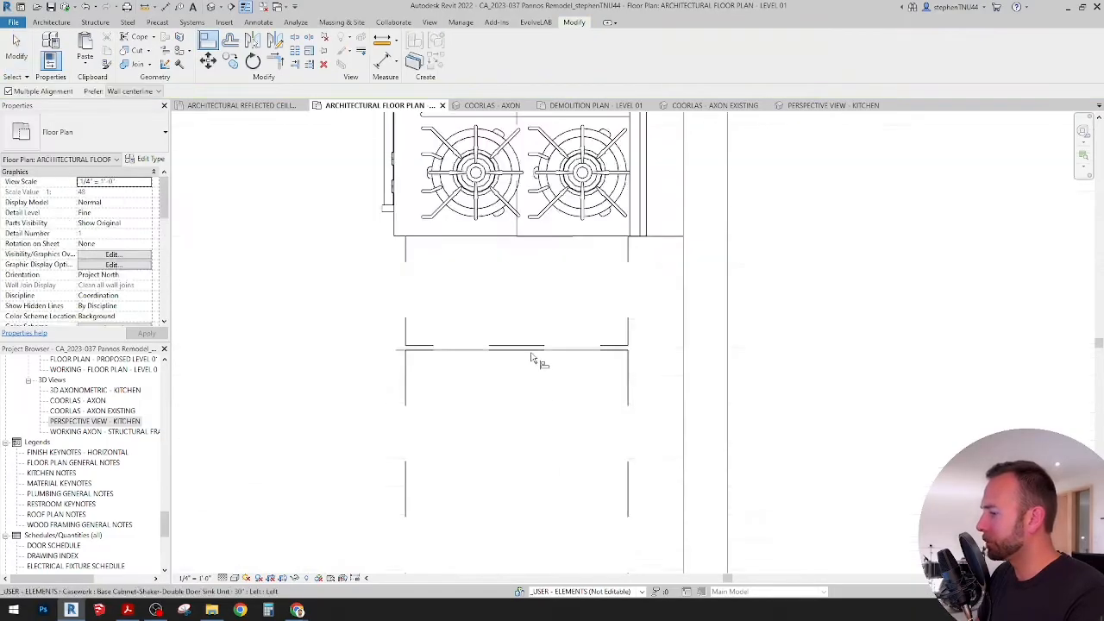
click(526, 349)
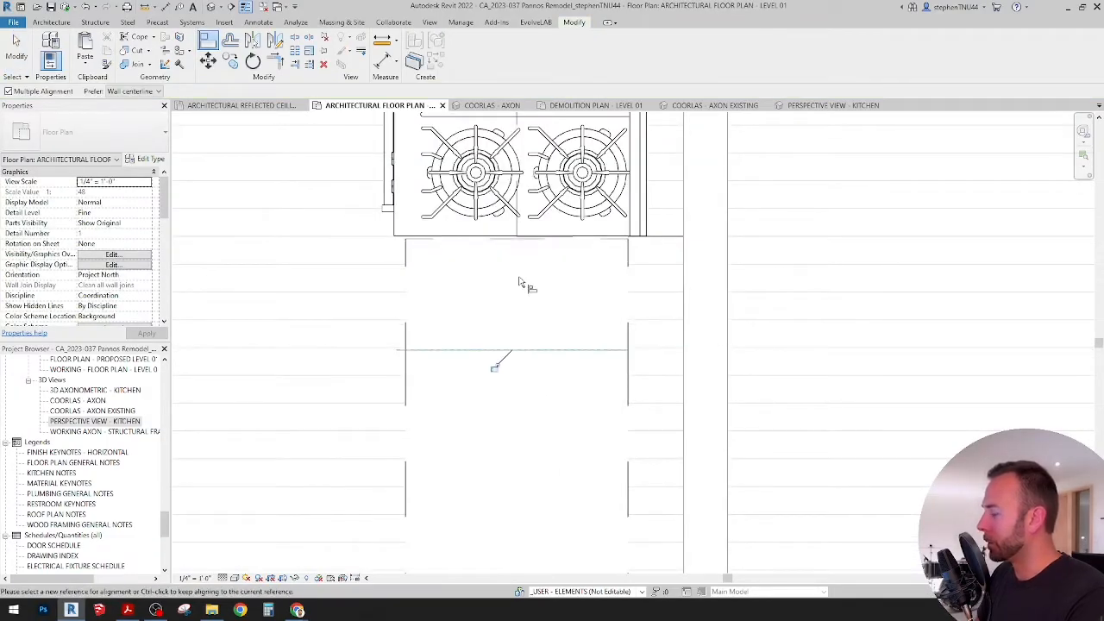
key(Escape)
key(Escape)
Step: Nudge the 30" range oven away from the wall behind it, toward the island
middle_drag(561, 291, 555, 371)
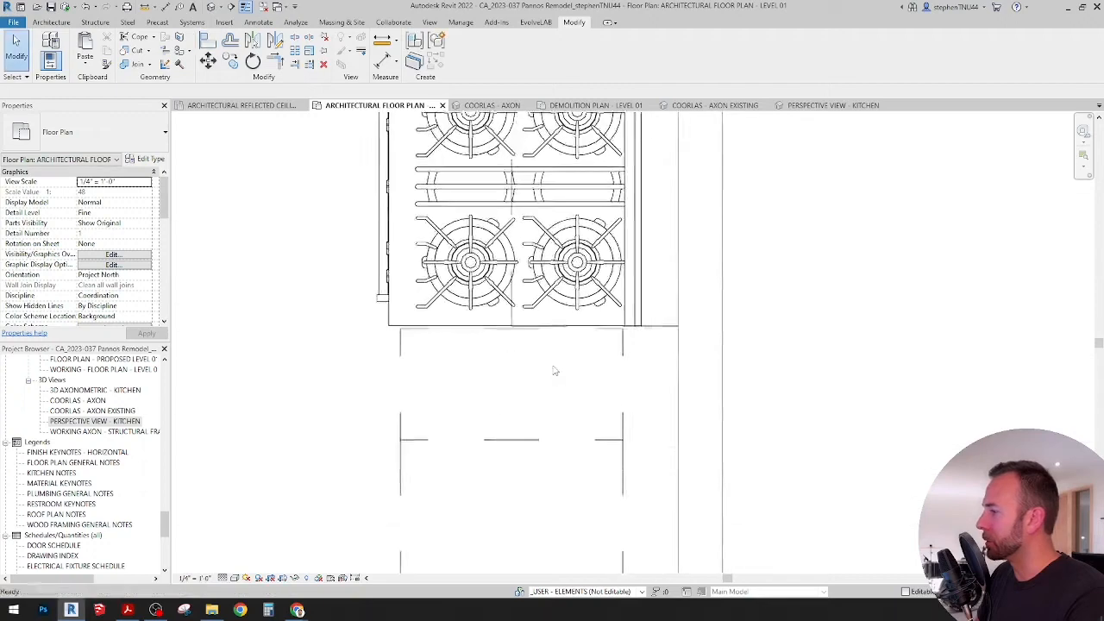
scroll(555, 370, down, 1)
click(619, 284)
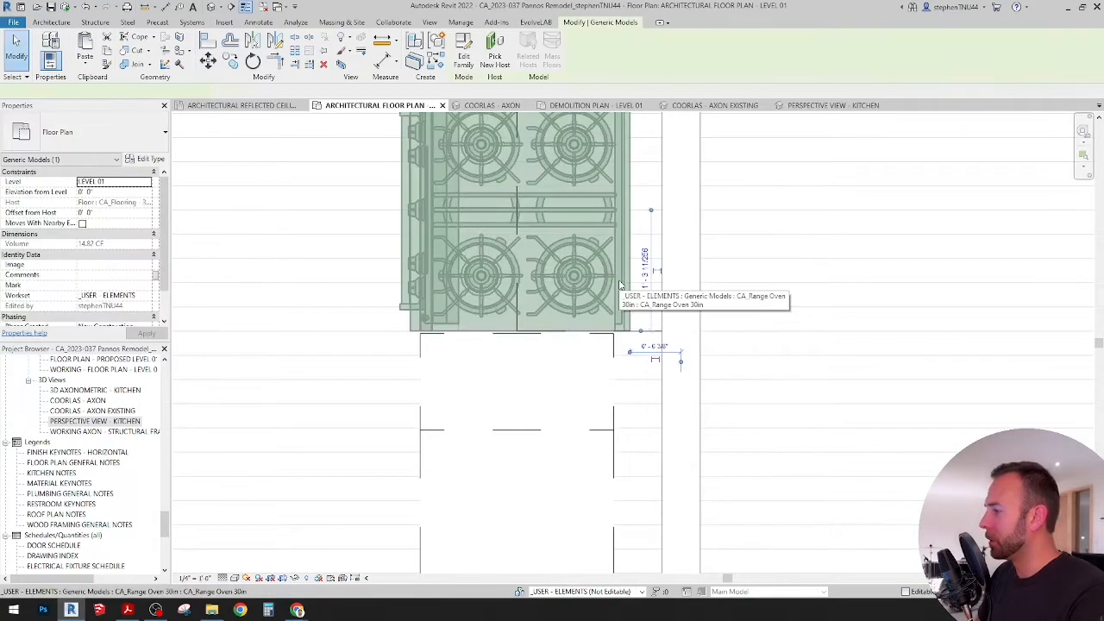
key(Escape)
scroll(618, 277, down, 2)
middle_drag(605, 245, 594, 280)
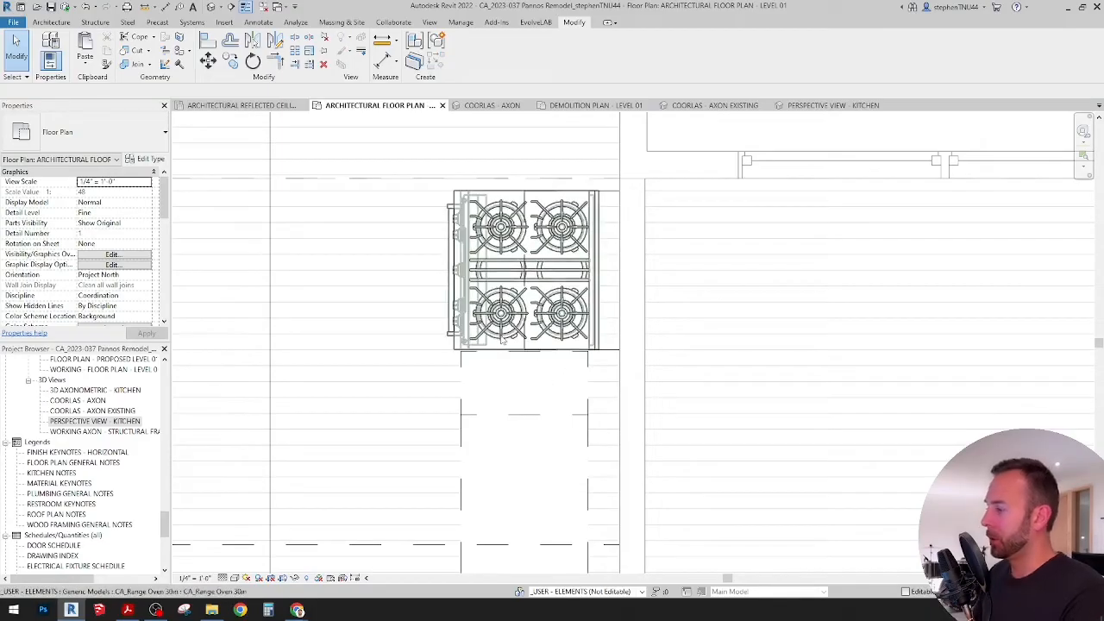
scroll(464, 355, up, 1)
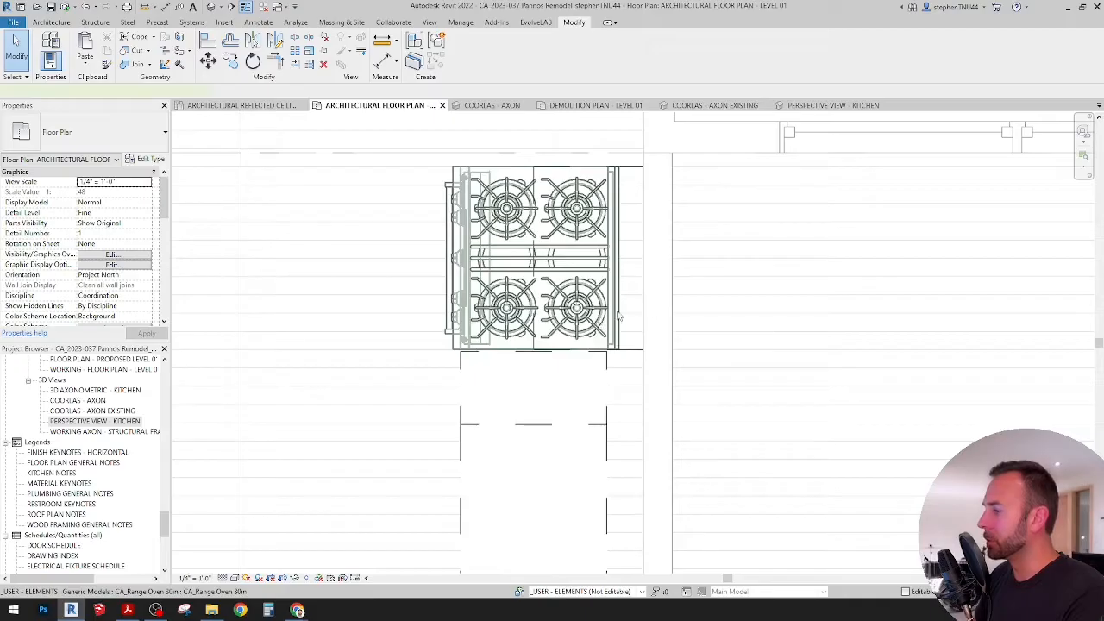
click(601, 332)
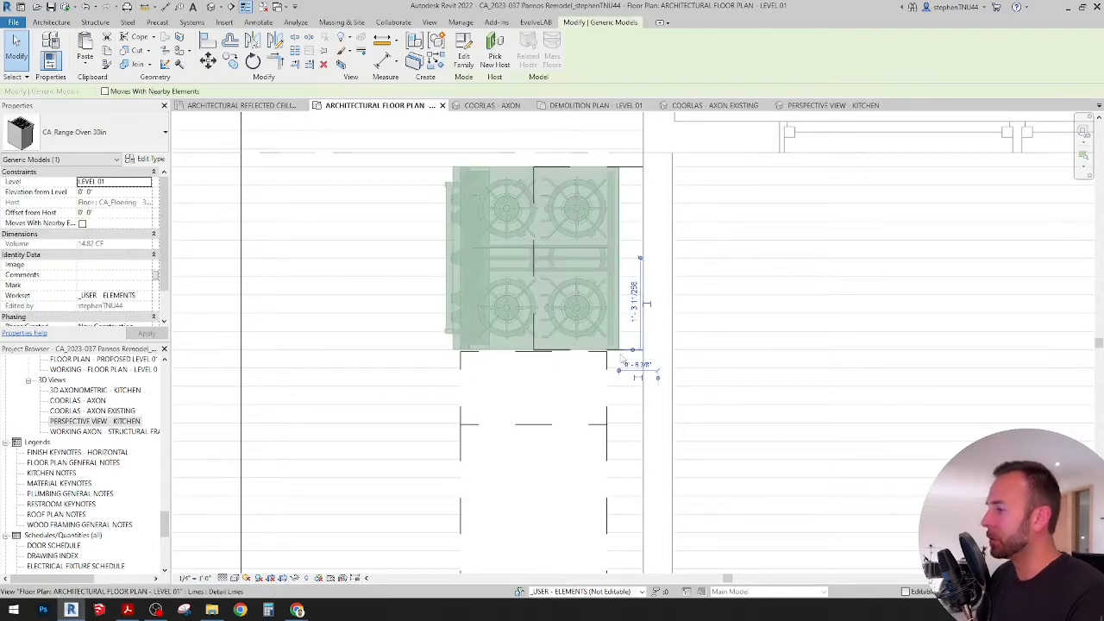
key(Left)
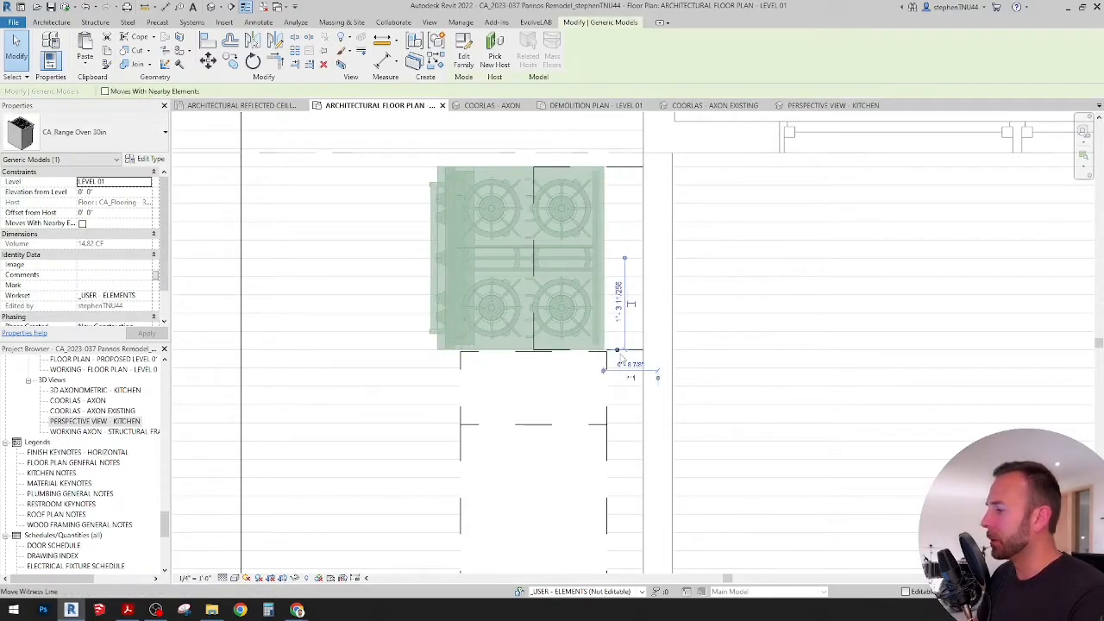
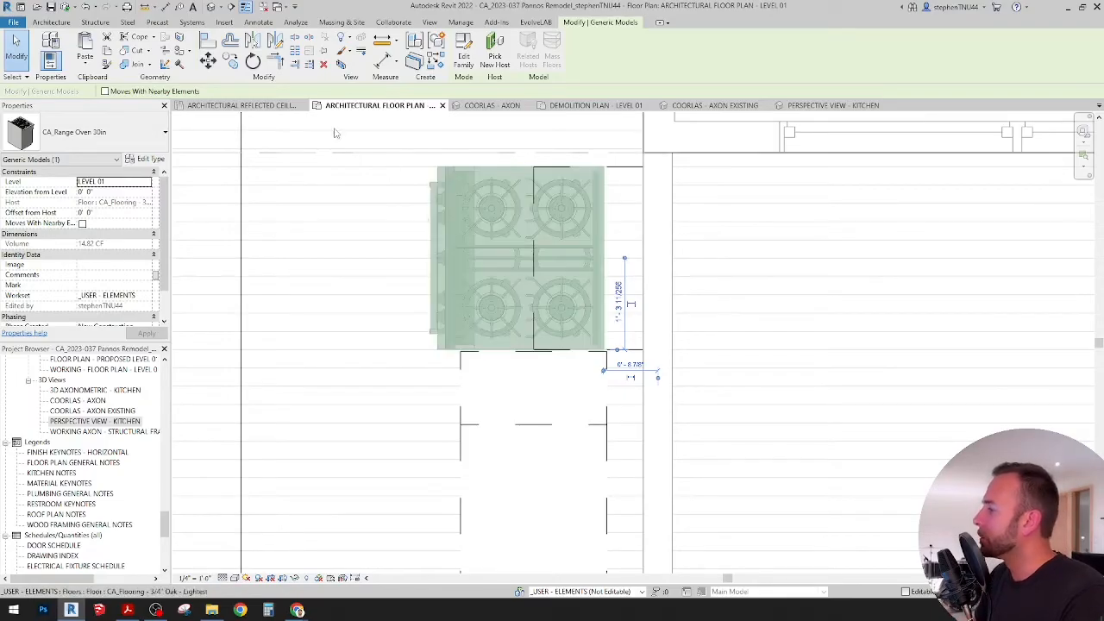
Step: Measure the gap between the range oven's side and the filler panel at the end of the cabinet run
scroll(565, 332, down, 1)
middle_drag(567, 332, 520, 395)
click(483, 442)
scroll(516, 353, down, 1)
click(525, 281)
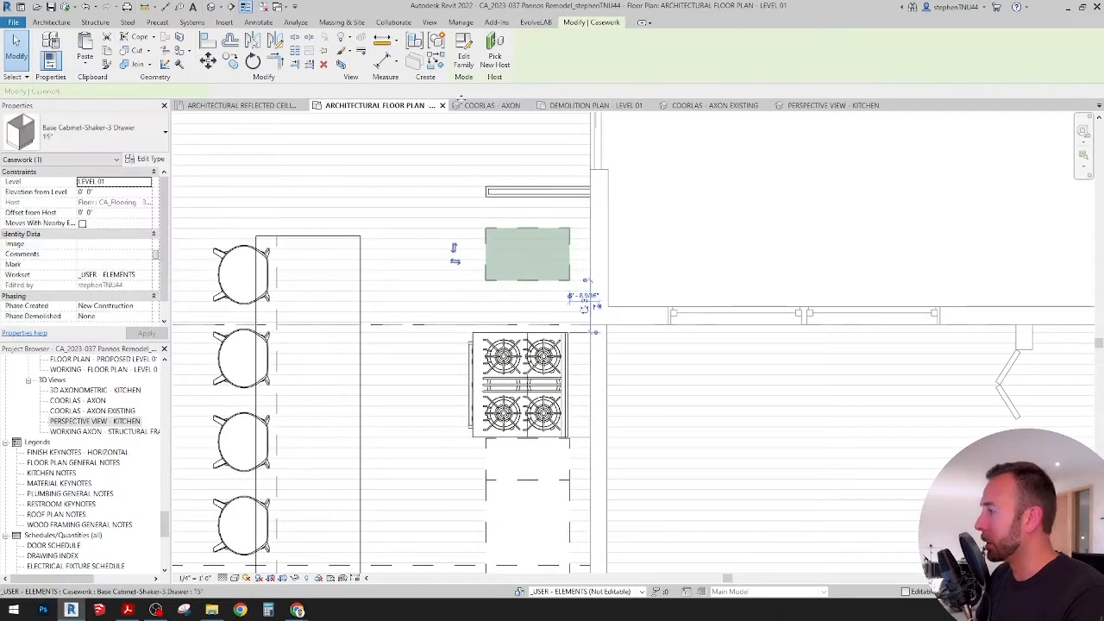
scroll(526, 257, up, 1)
key(m)
key(e)
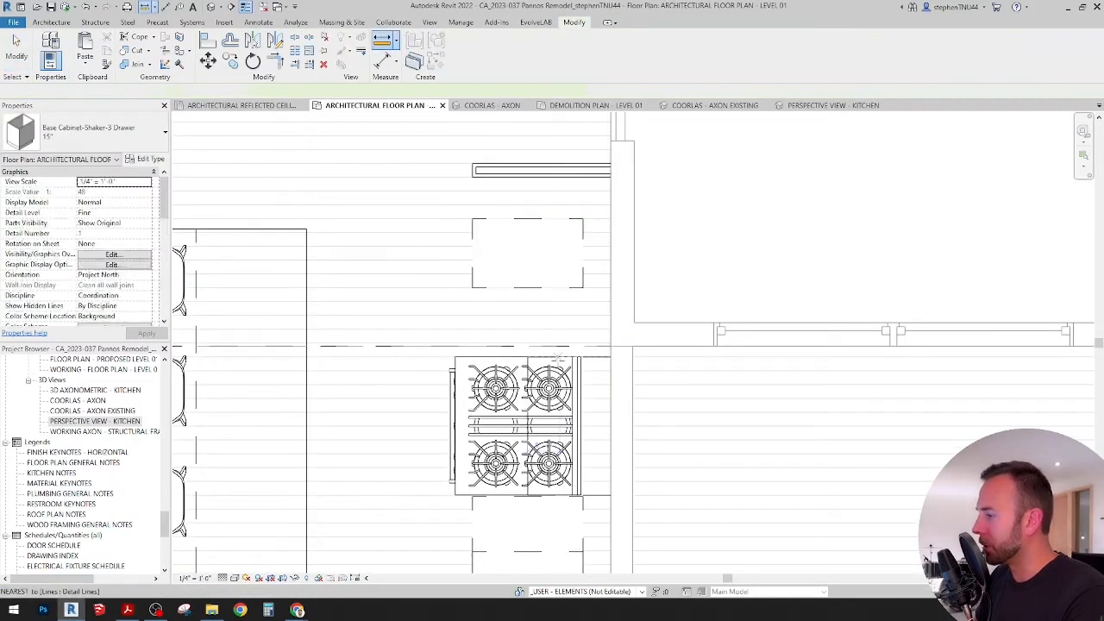
click(559, 357)
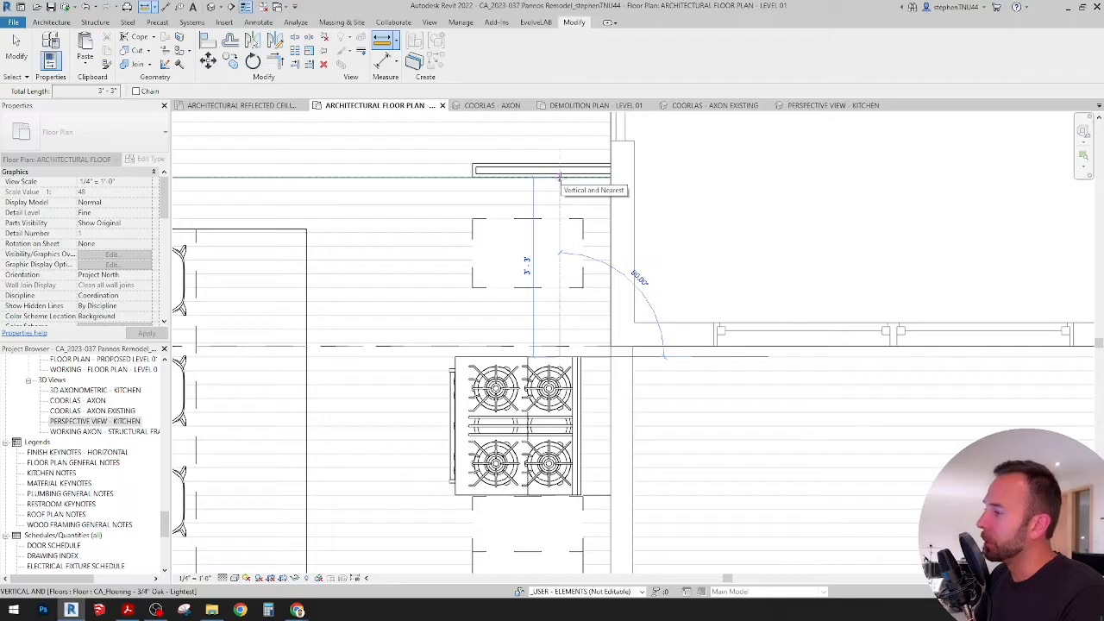
key(Escape)
key(Escape)
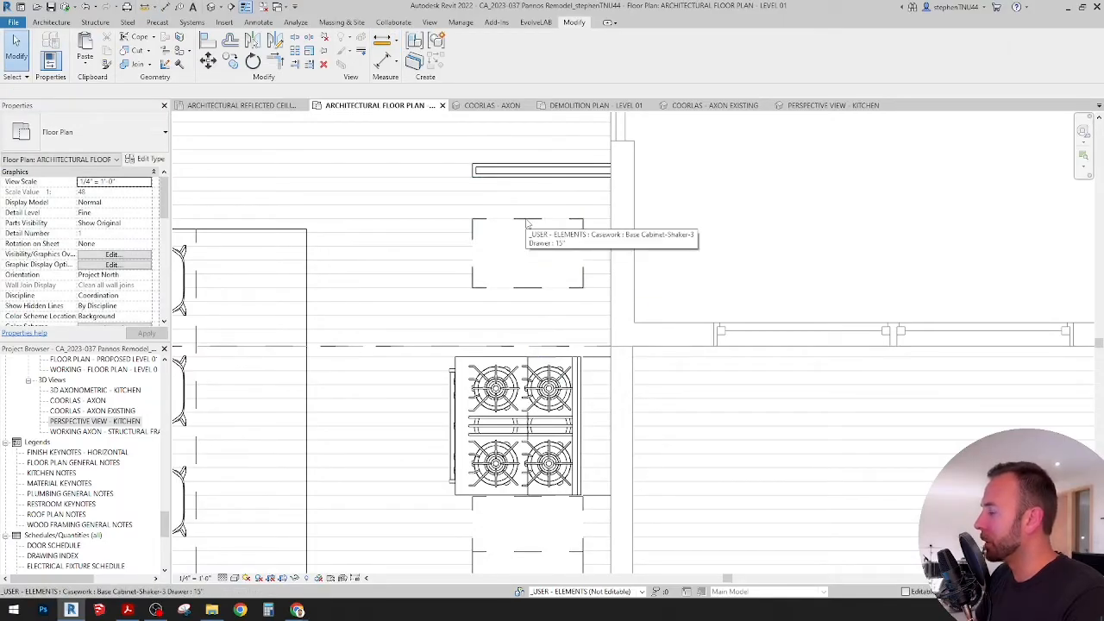
Step: Change the 15" three-drawer cabinet between the range oven and end panel to the Base Cabinet-Shaker-Double Door & 1 Drawer 39" type
scroll(528, 223, down, 4)
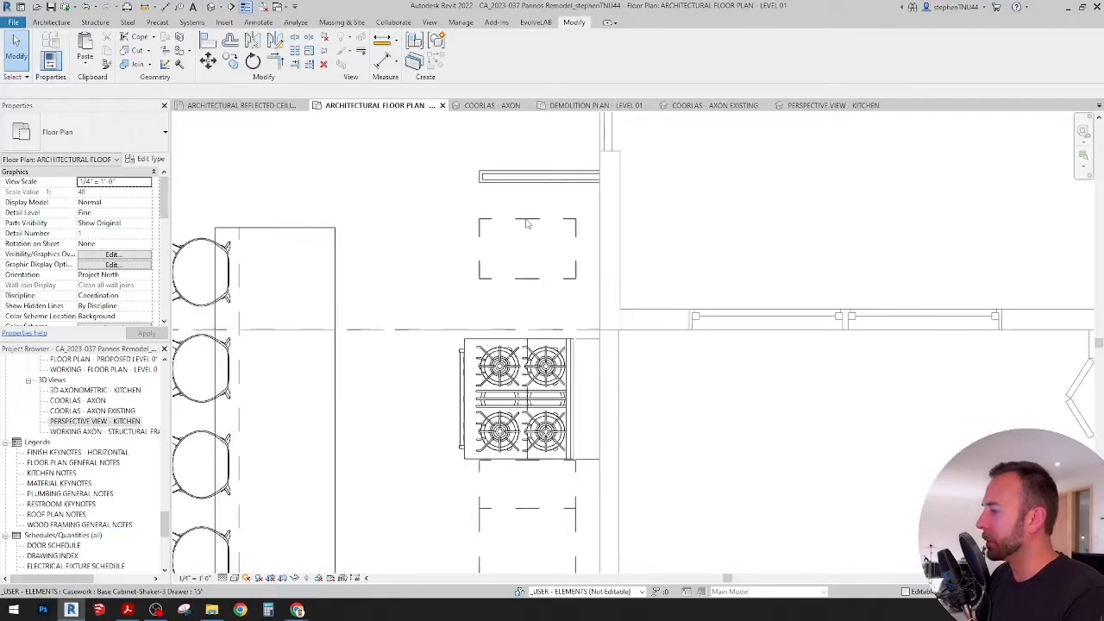
click(527, 224)
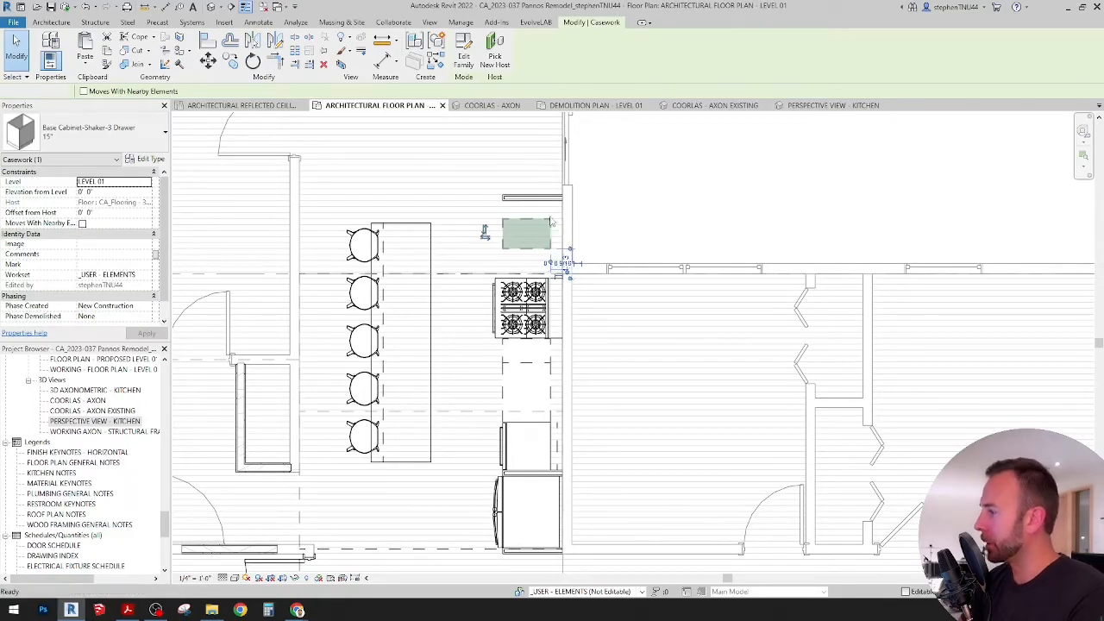
key(Delete)
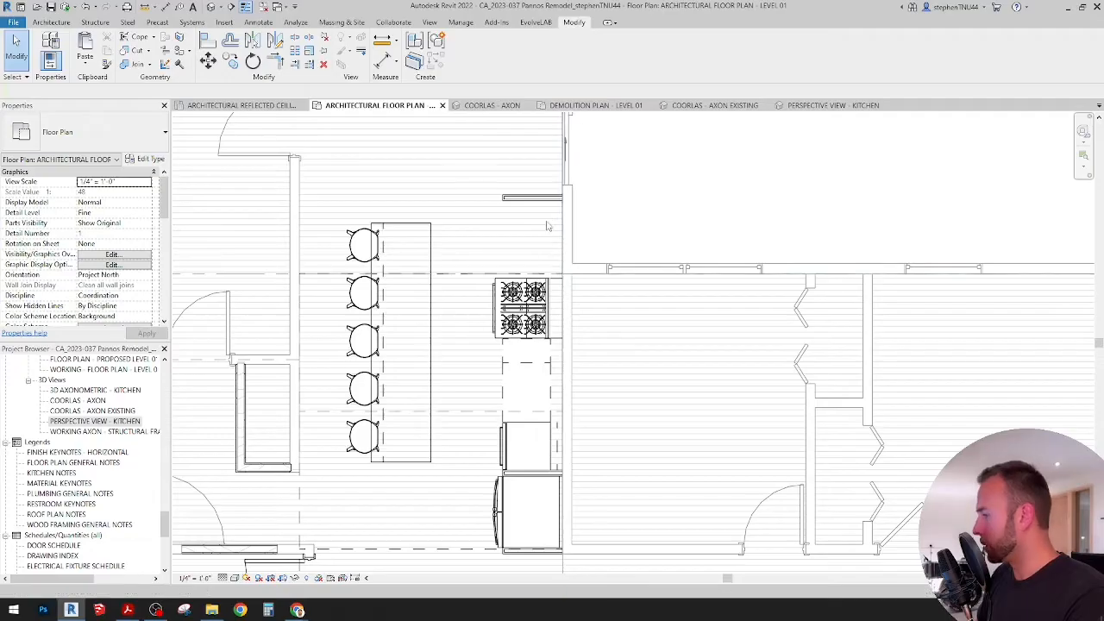
key(ctrl+z)
click(548, 225)
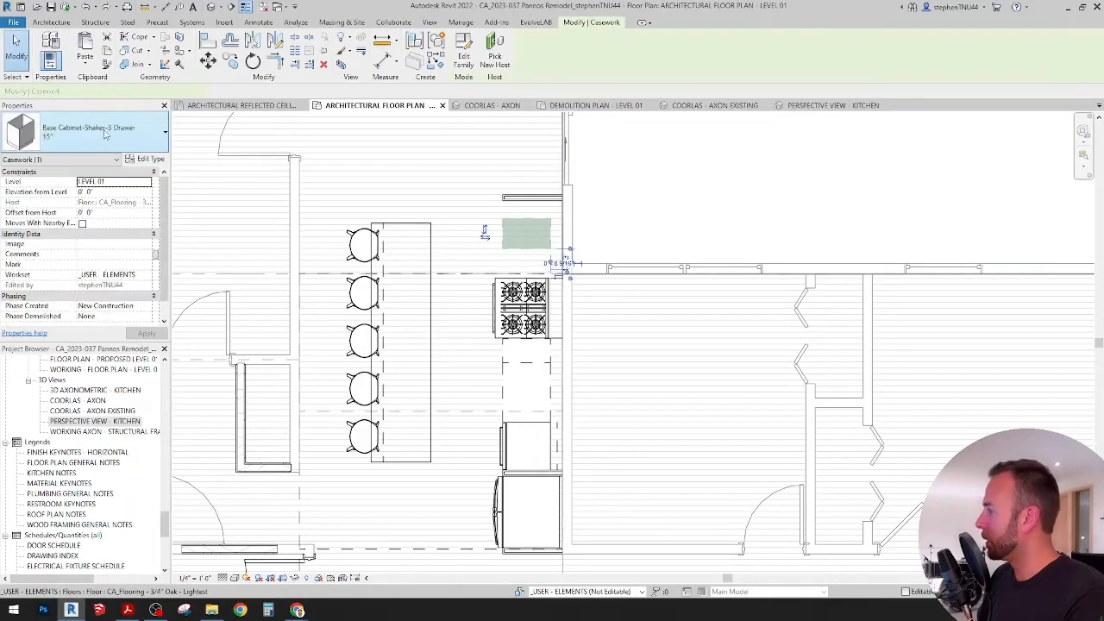
click(108, 134)
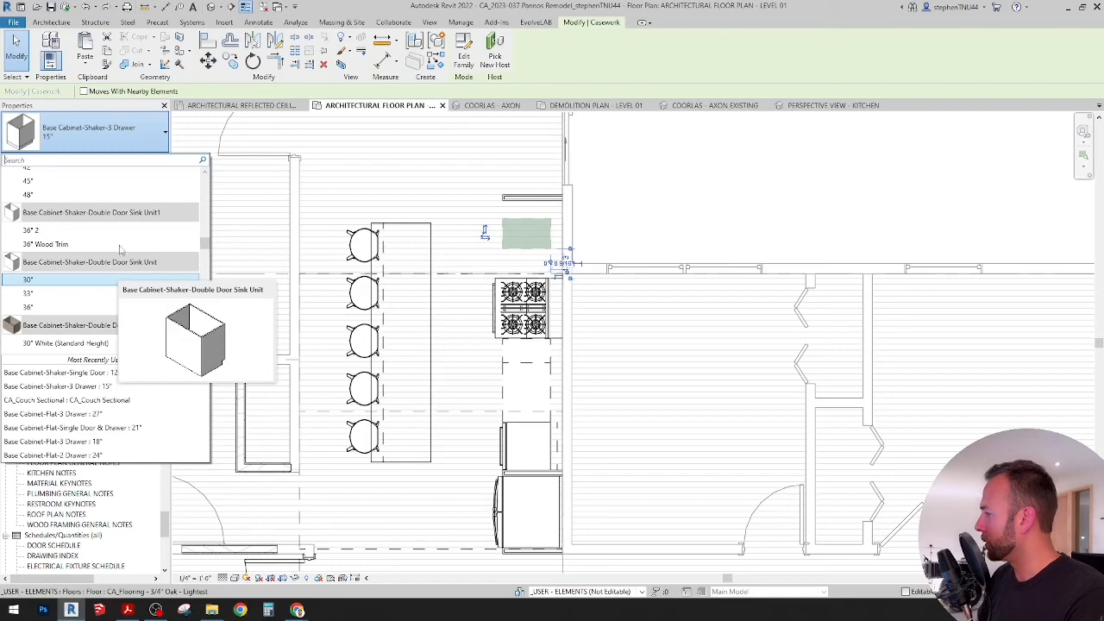
scroll(120, 248, up, 4)
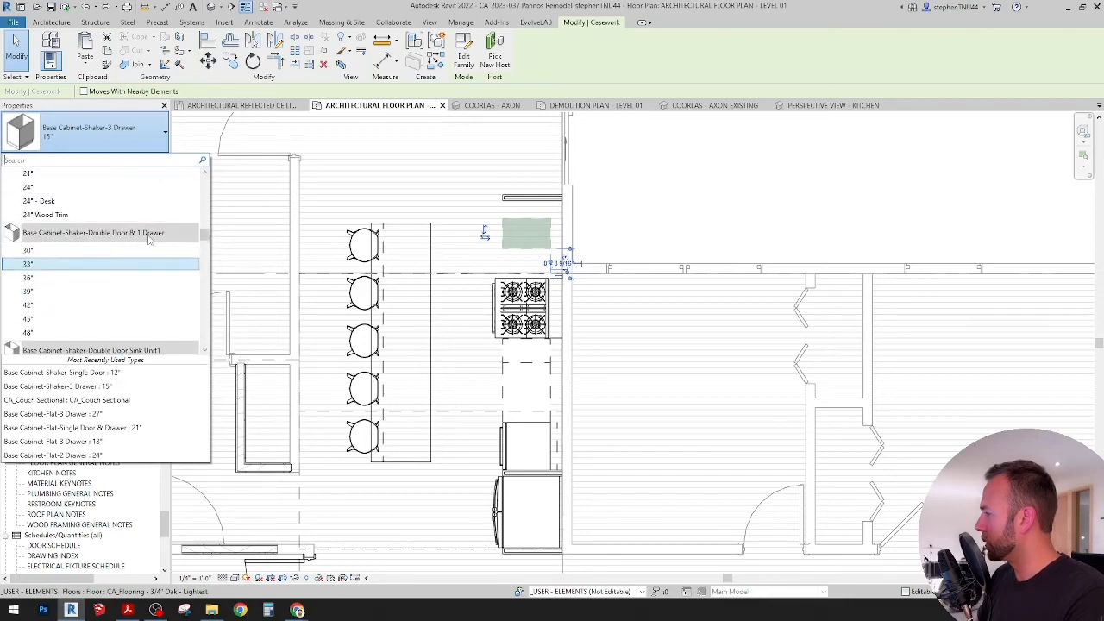
mouse_move(163, 239)
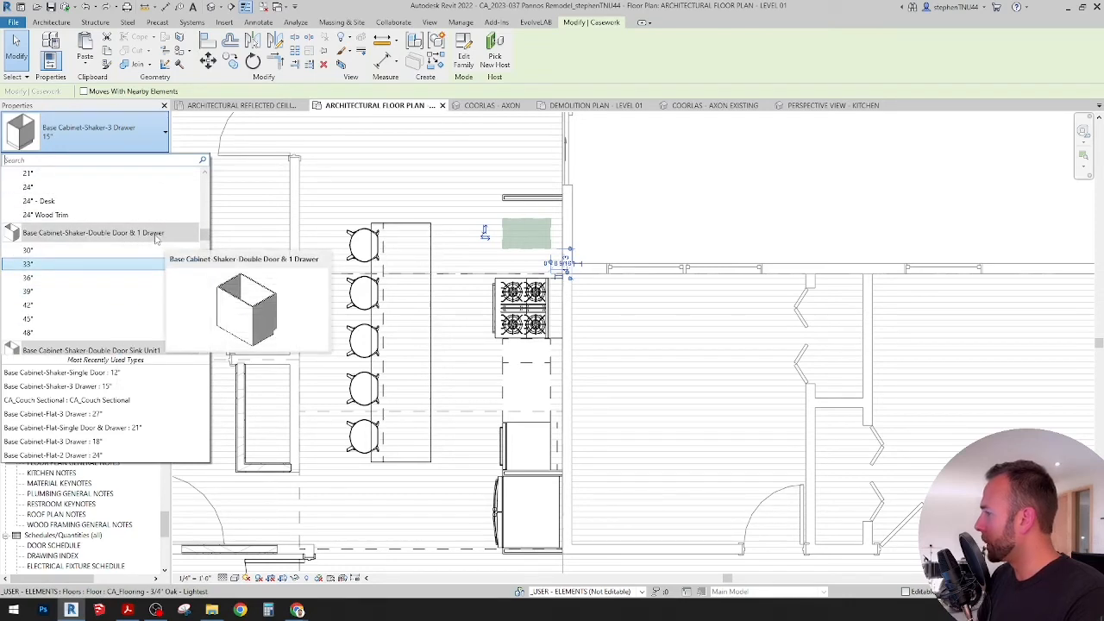
click(74, 291)
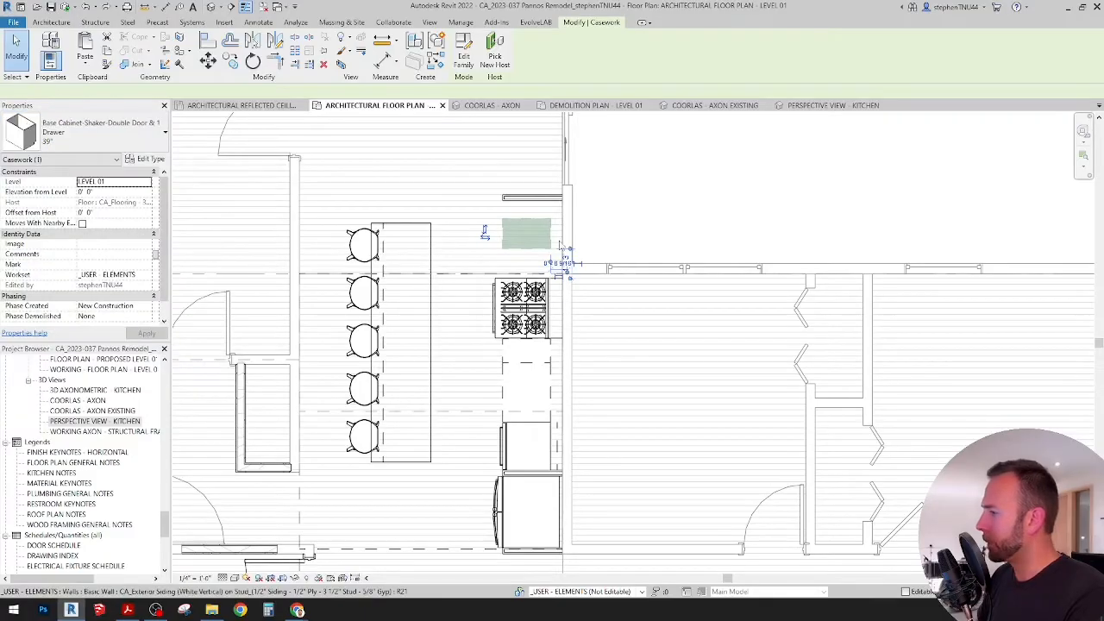
Step: Align the 39" cabinet's side with the adjacent side of the range oven so it fits against the end filler panel
scroll(561, 246, up, 2)
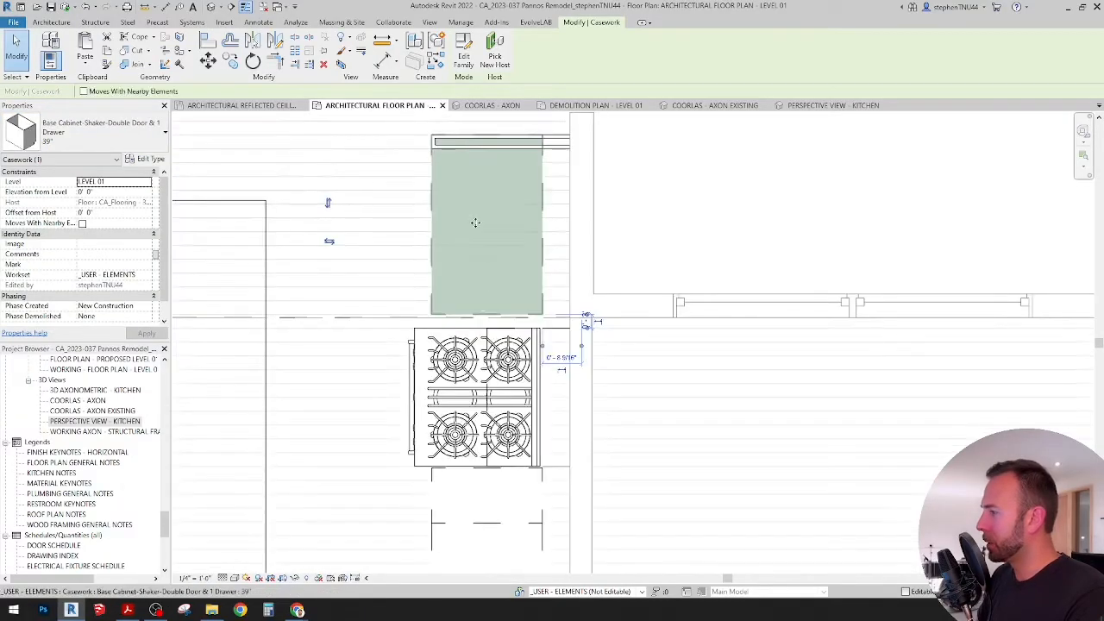
scroll(472, 316, up, 1)
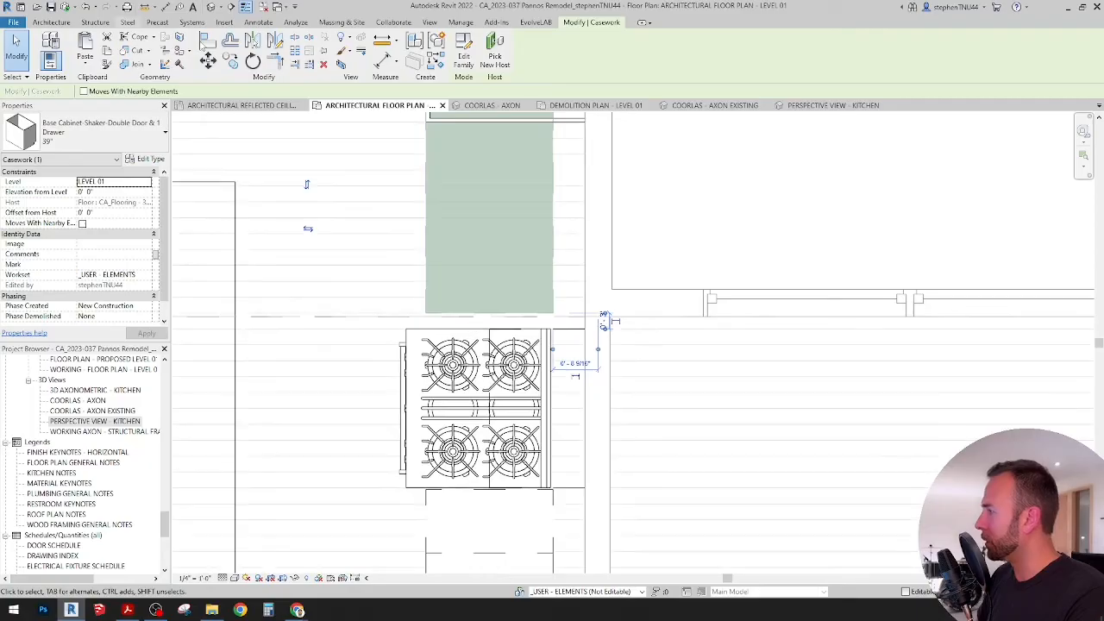
key(Escape)
scroll(500, 336, up, 1)
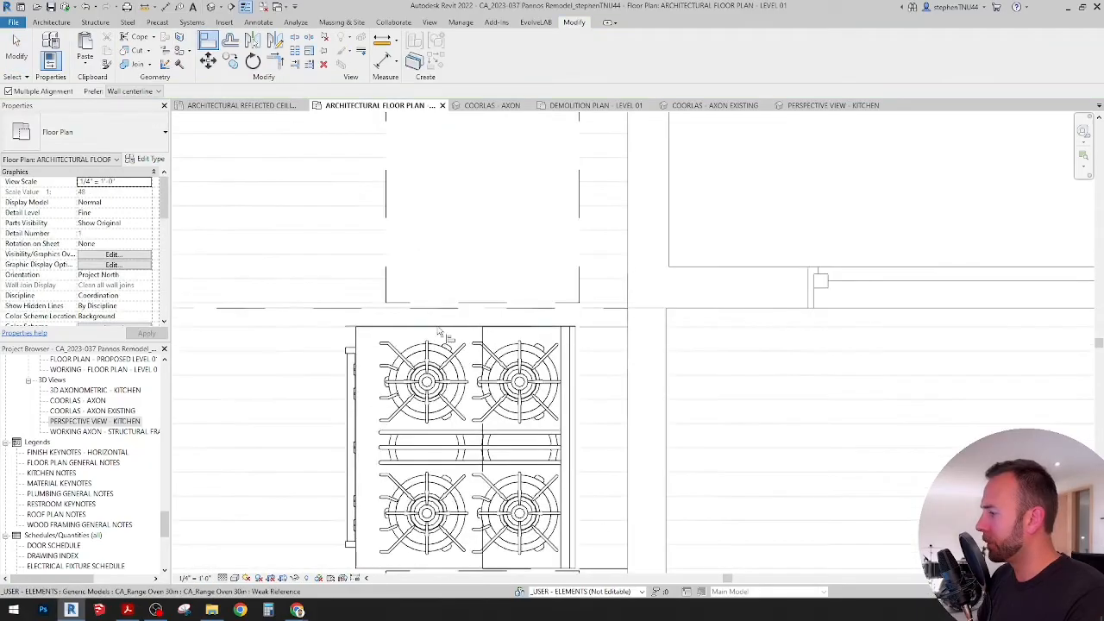
scroll(517, 241, down, 2)
middle_drag(517, 239, 515, 339)
scroll(569, 226, down, 3)
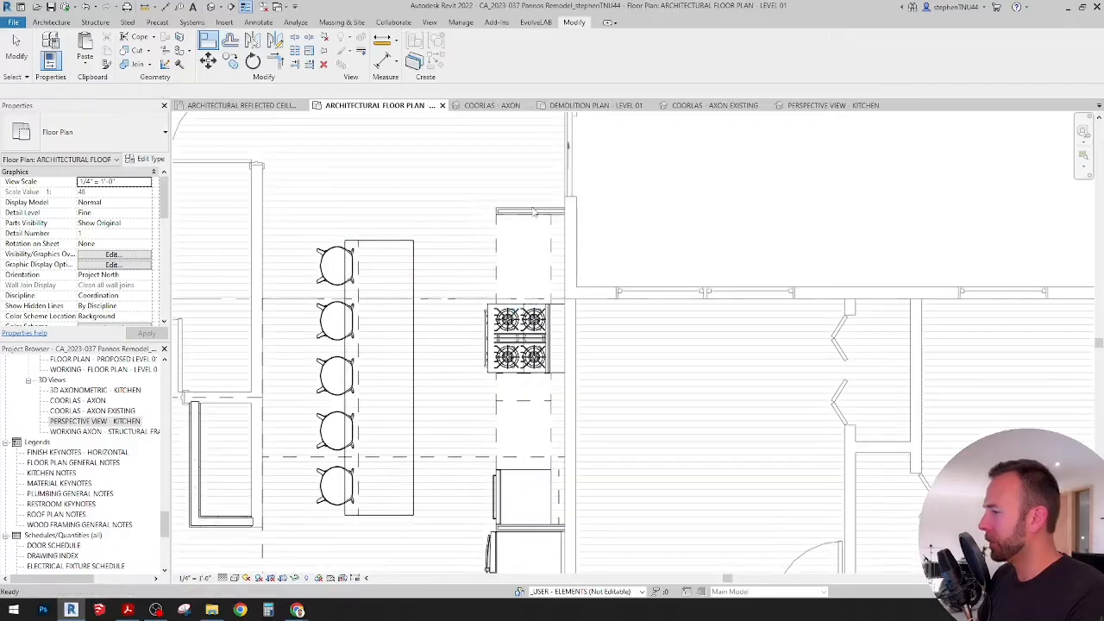
scroll(533, 212, up, 5)
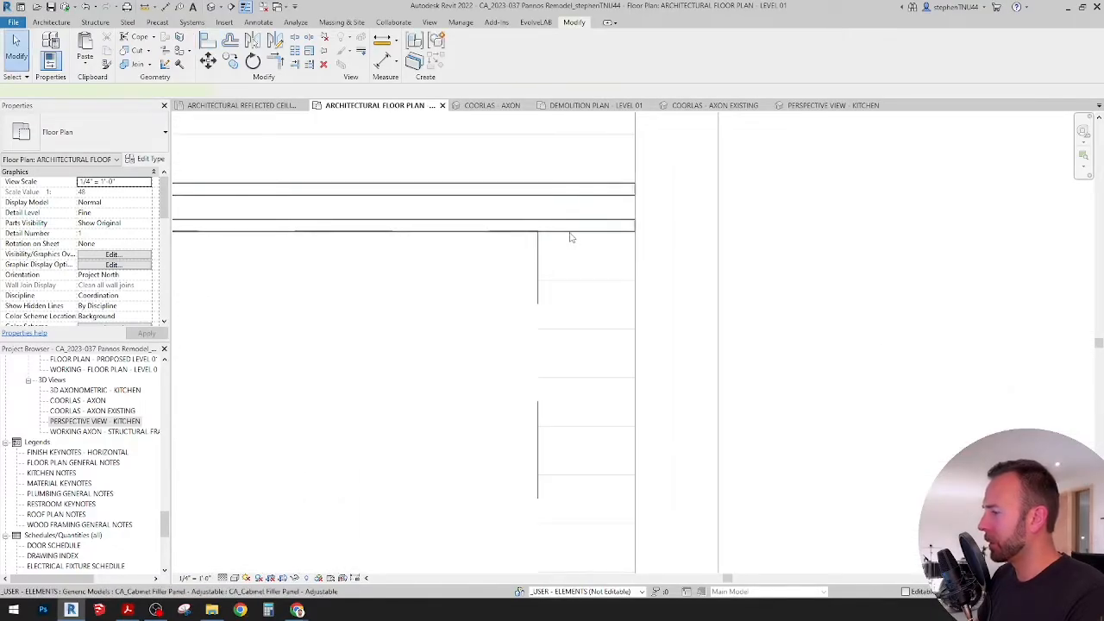
click(569, 232)
key(Up)
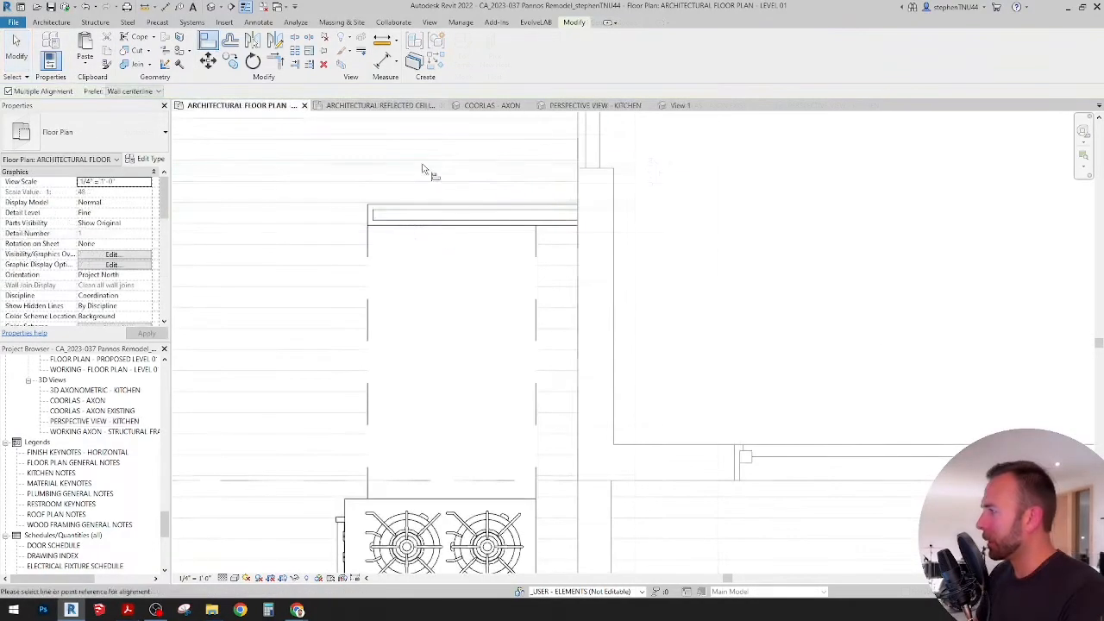
key(Escape)
key(Escape)
Step: Open the COORLAS - AXON 3D view and examine the range wall's cabinets, appliances and refrigerator panels
scroll(533, 340, down, 4)
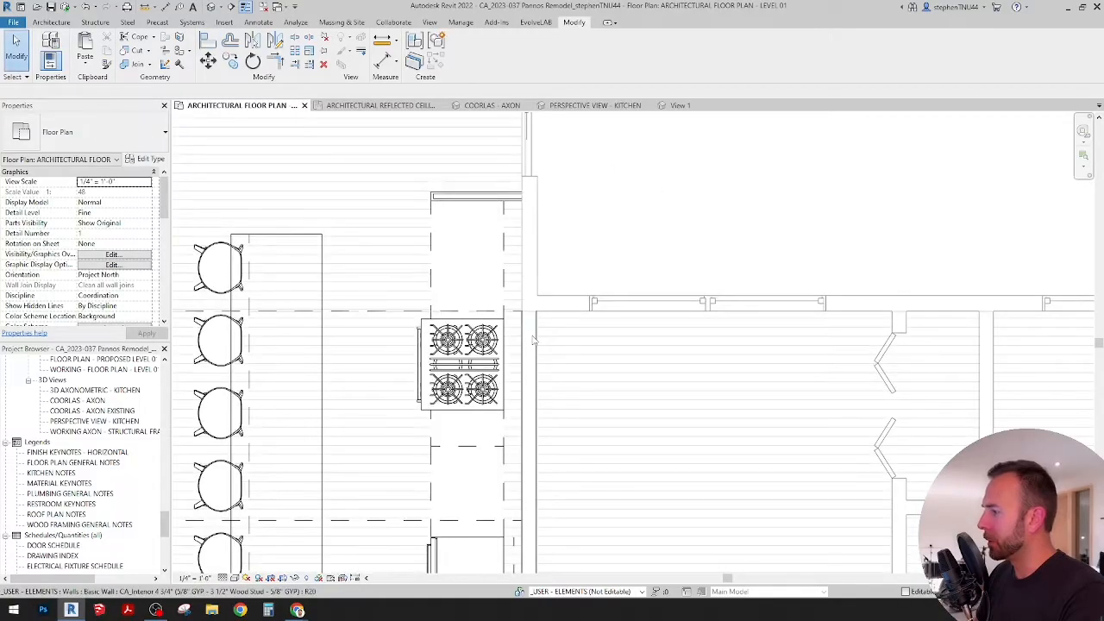
scroll(533, 341, down, 3)
click(491, 105)
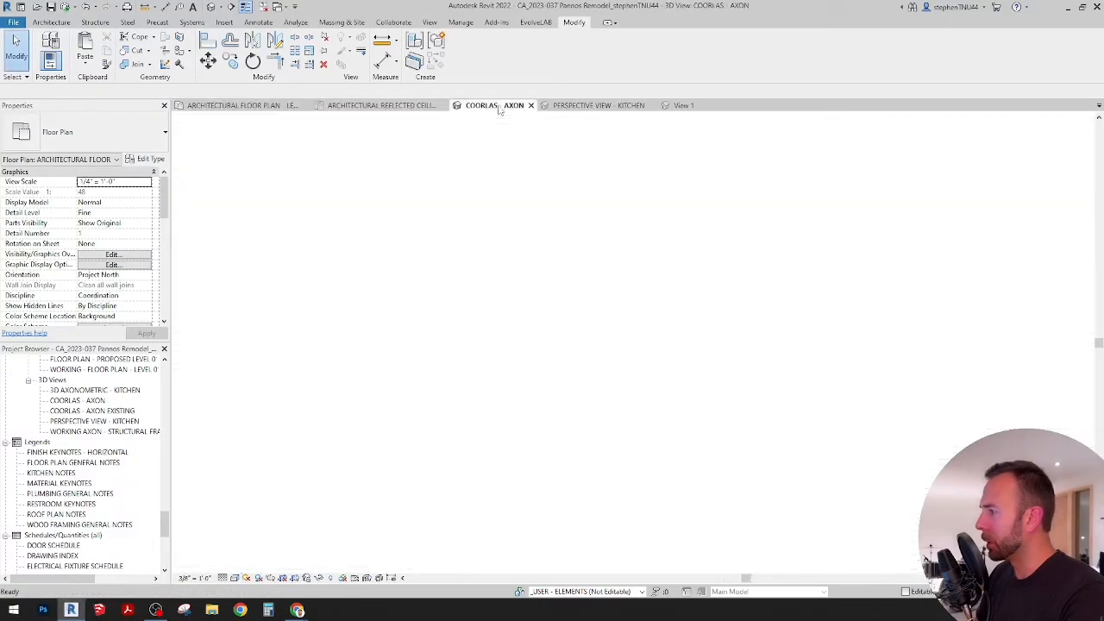
scroll(618, 317, down, 1)
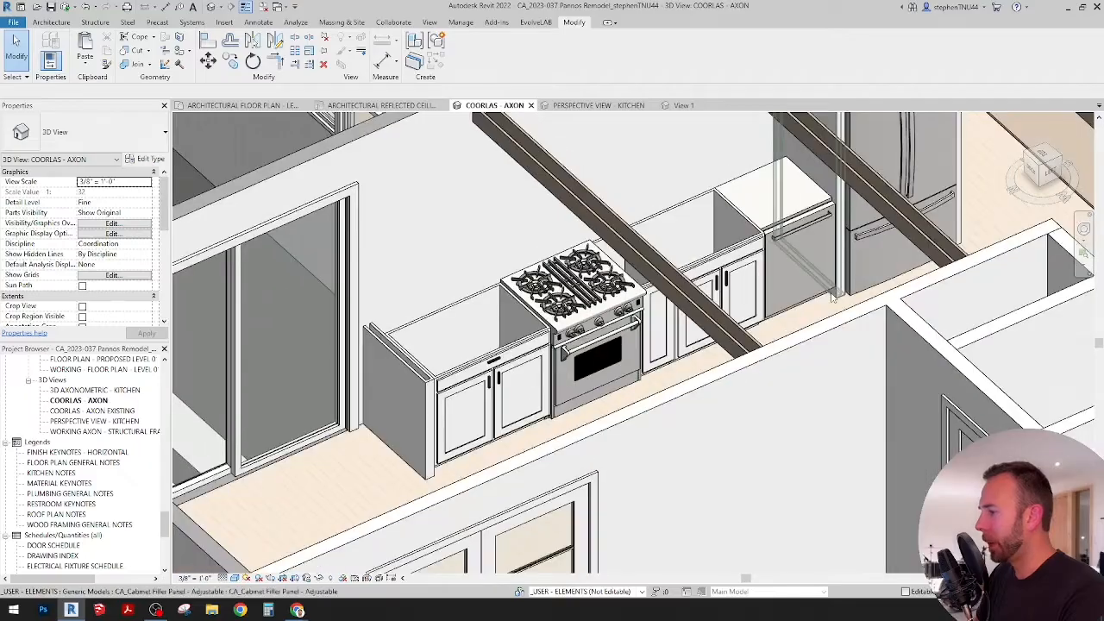
scroll(748, 281, down, 1)
scroll(760, 314, up, 1)
middle_drag(843, 285, 803, 268)
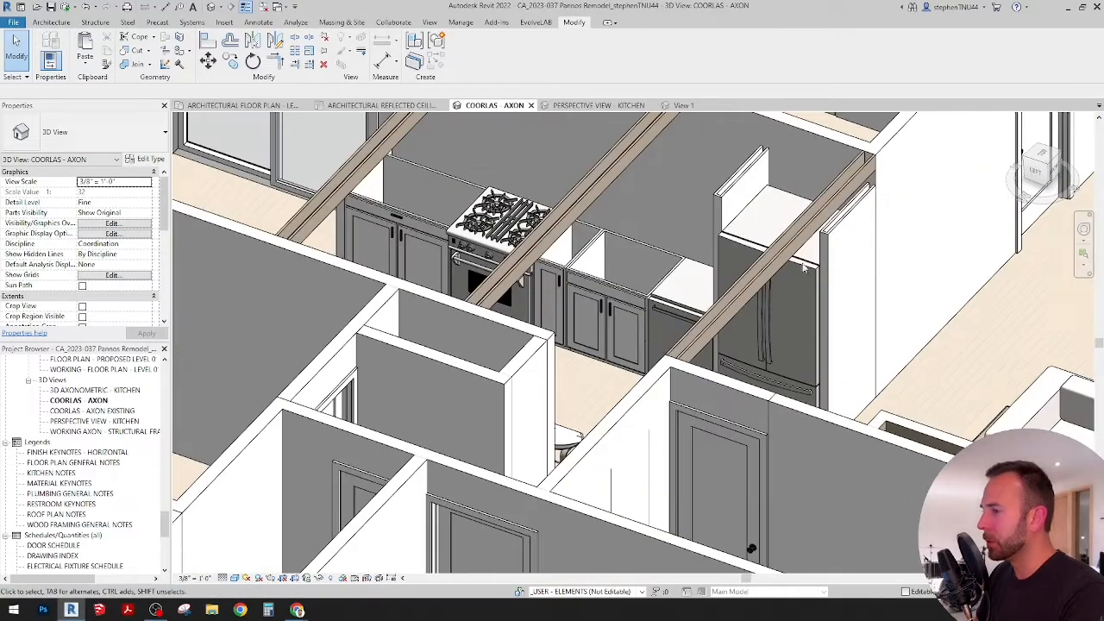
scroll(839, 228, up, 1)
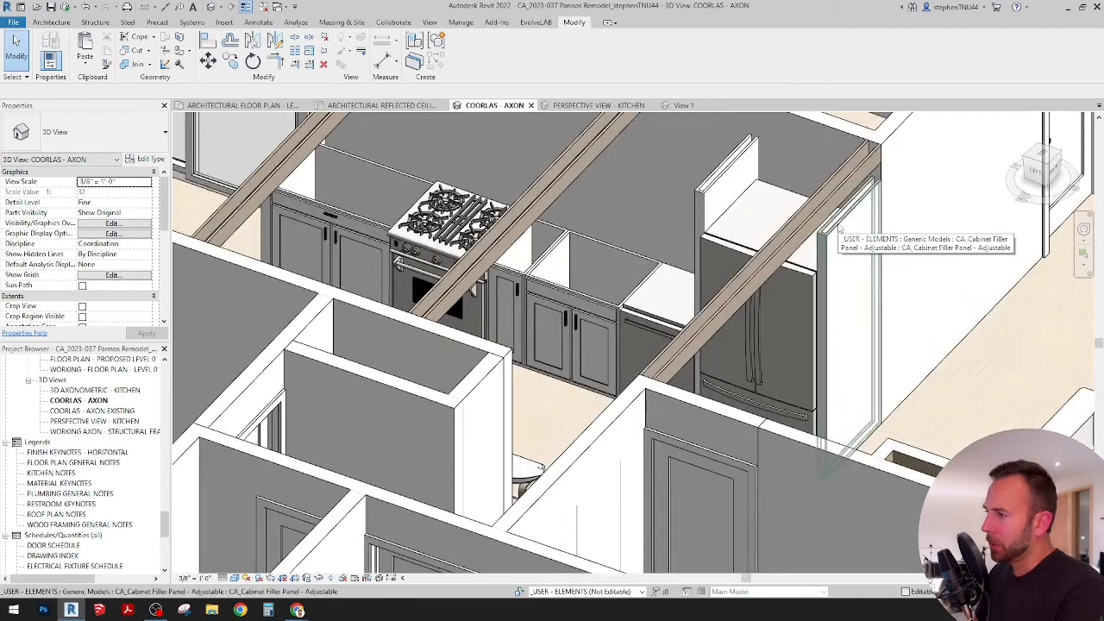
shift+middle_drag(517, 252, 580, 329)
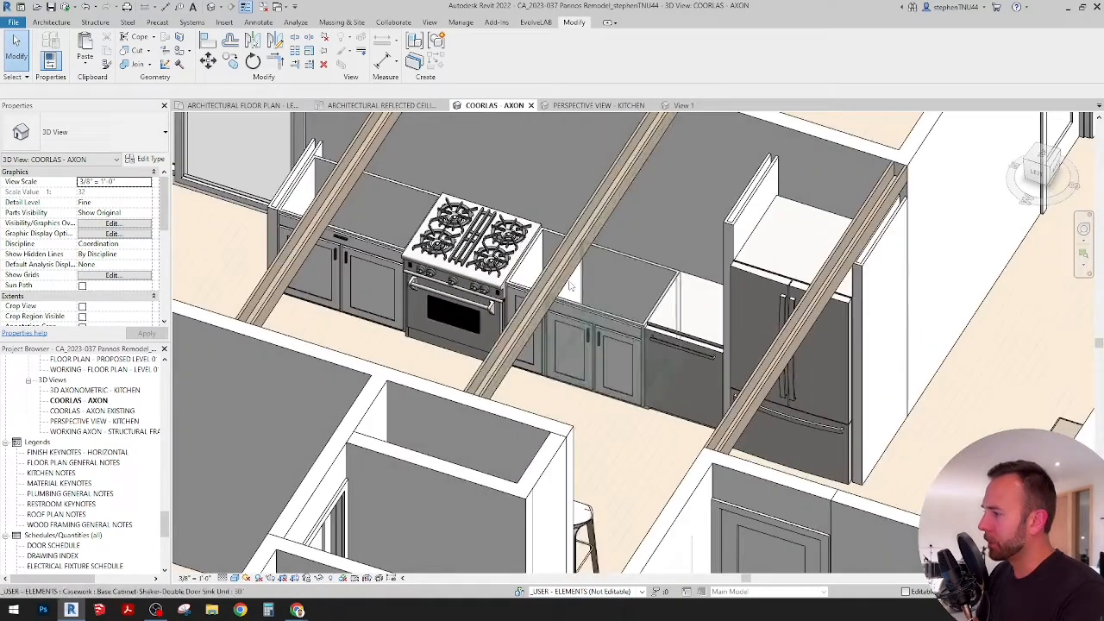
Step: Hide the three faux wood ceiling beams above the kitchen in the 3D view
click(610, 195)
ctrl+click(369, 155)
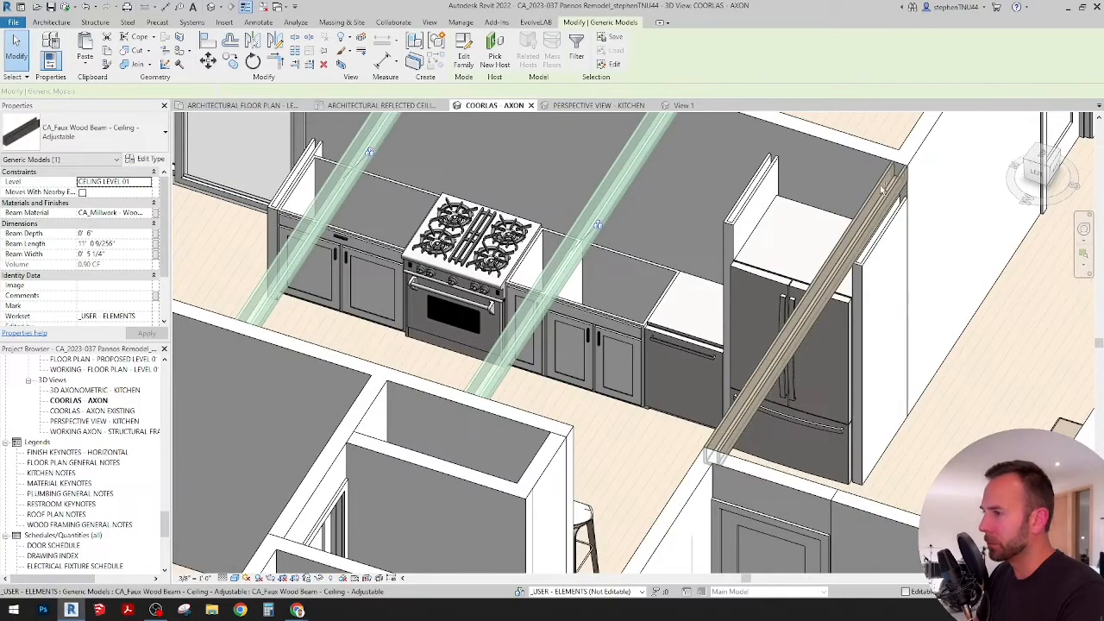
right_click(883, 184)
mouse_move(991, 233)
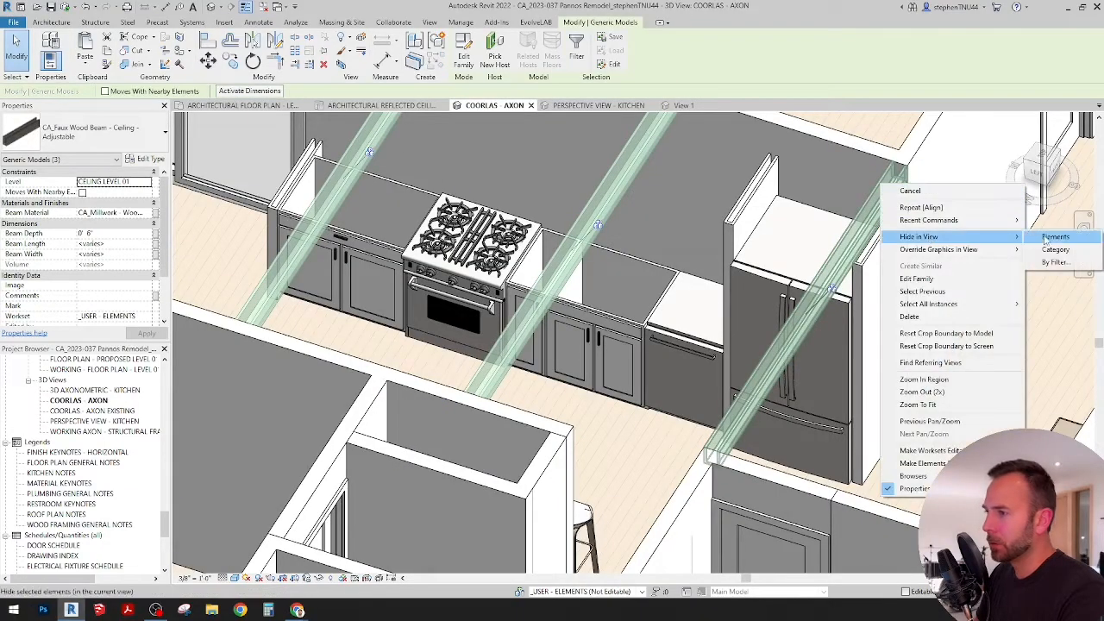
click(1039, 236)
Step: Examine the kitchen's cabinet run, appliances and island seating from several angles in the 3D view
shift+middle_drag(597, 230, 628, 351)
scroll(529, 359, up, 1)
mouse_move(555, 370)
middle_down()
mouse_move(582, 392)
mouse_move(571, 362)
middle_up()
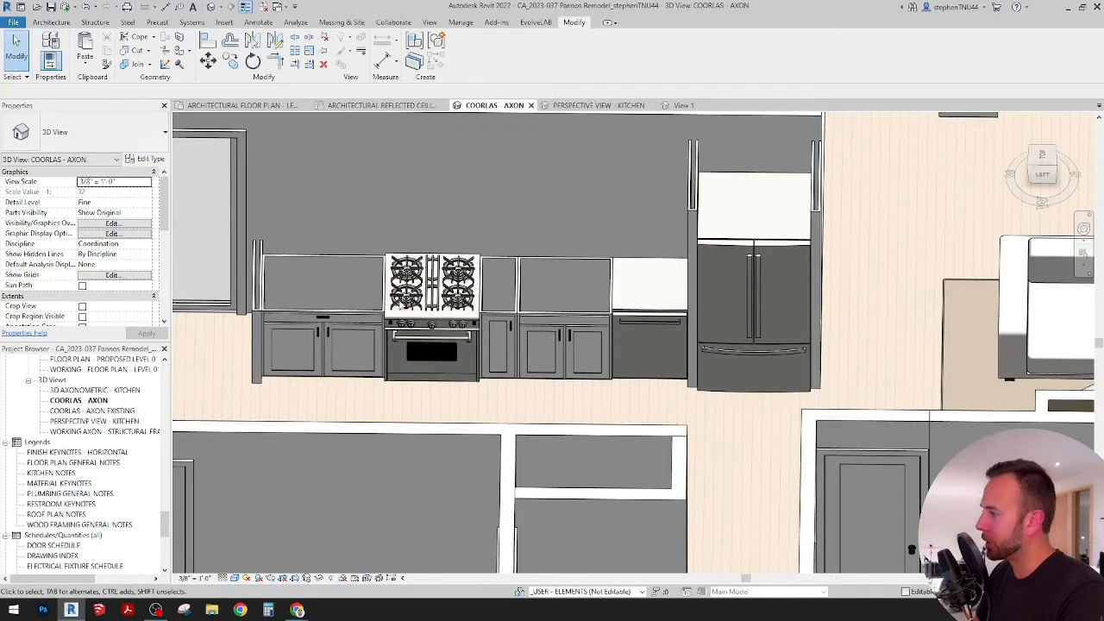
shift+middle_drag(686, 362, 798, 337)
click(486, 336)
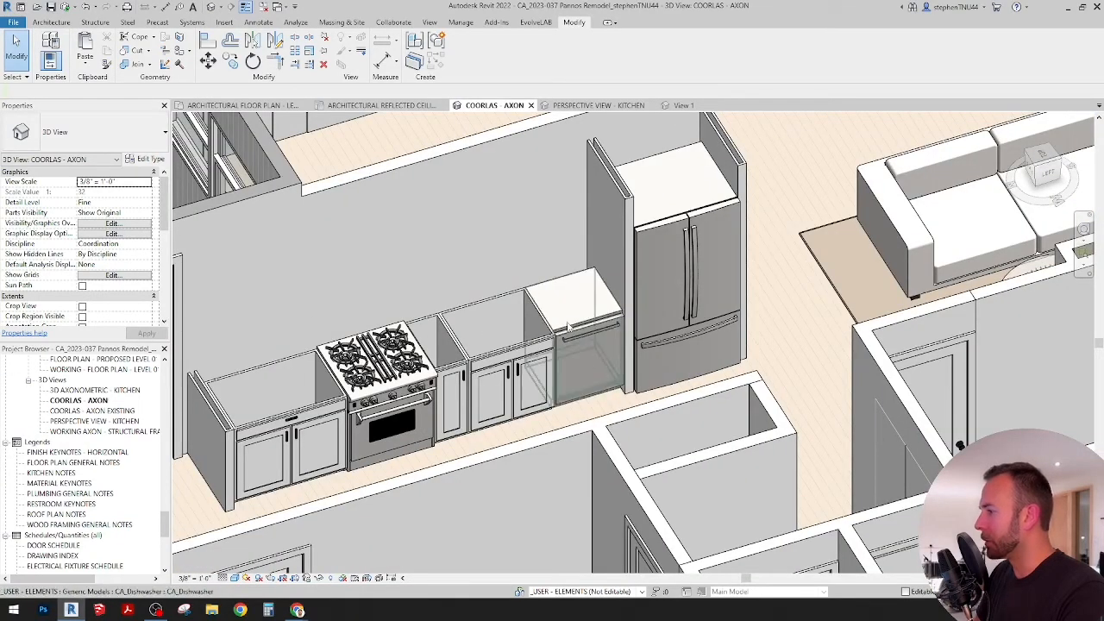
shift+middle_drag(522, 299, 589, 328)
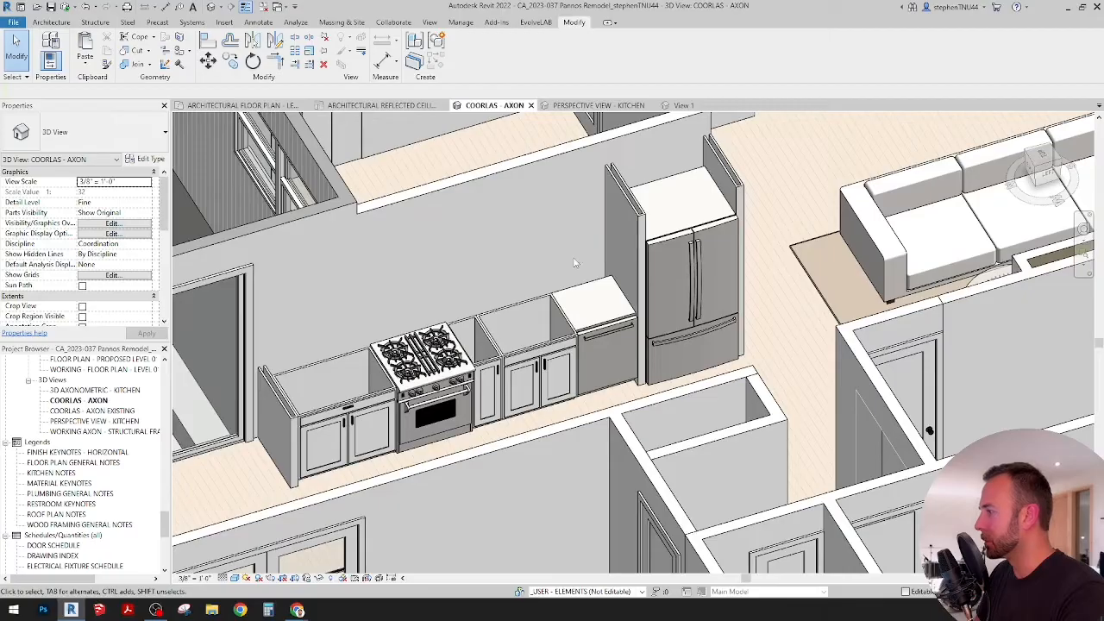
shift+middle_drag(490, 264, 593, 411)
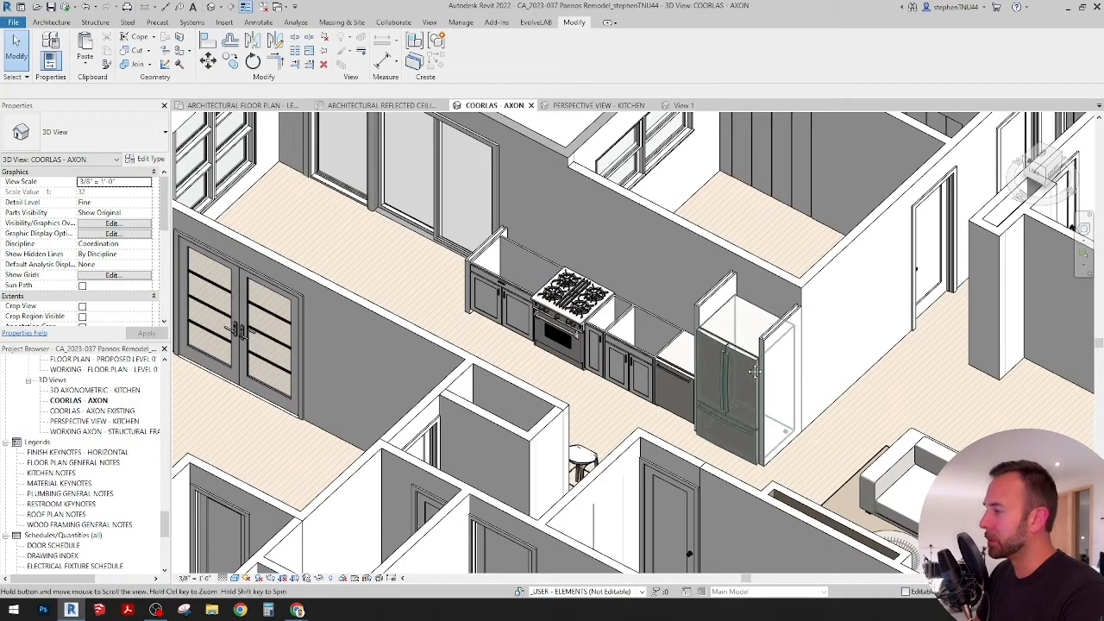
shift+middle_drag(711, 379, 674, 315)
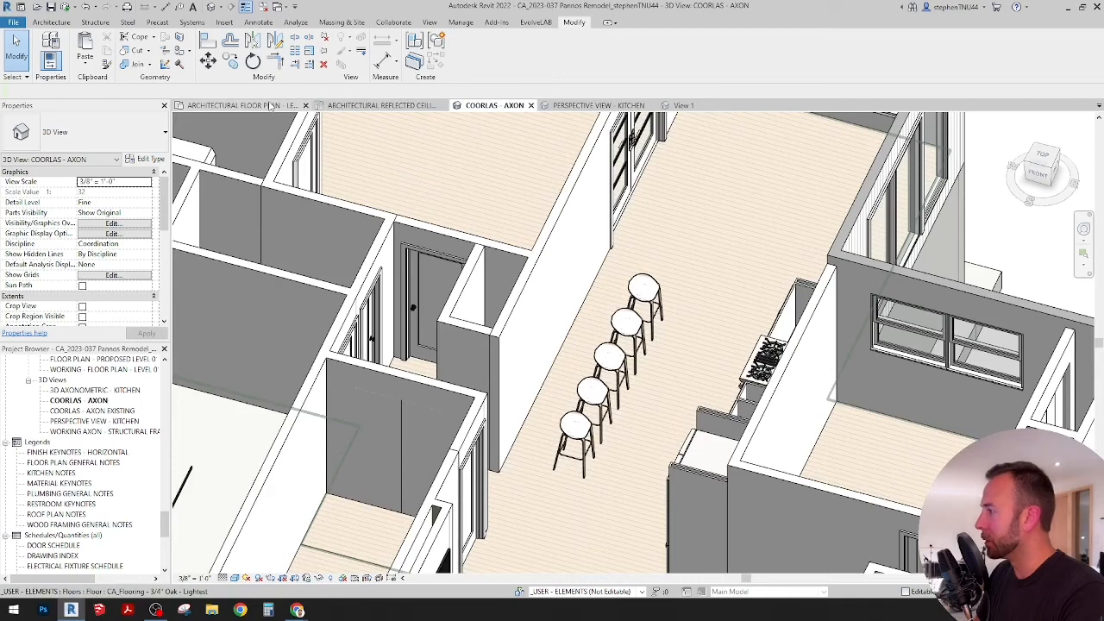
Step: Place a CA_Sink - Kitchen 18x30 - Black Granite component over the sink base cabinet in the architectural floor plan
click(242, 105)
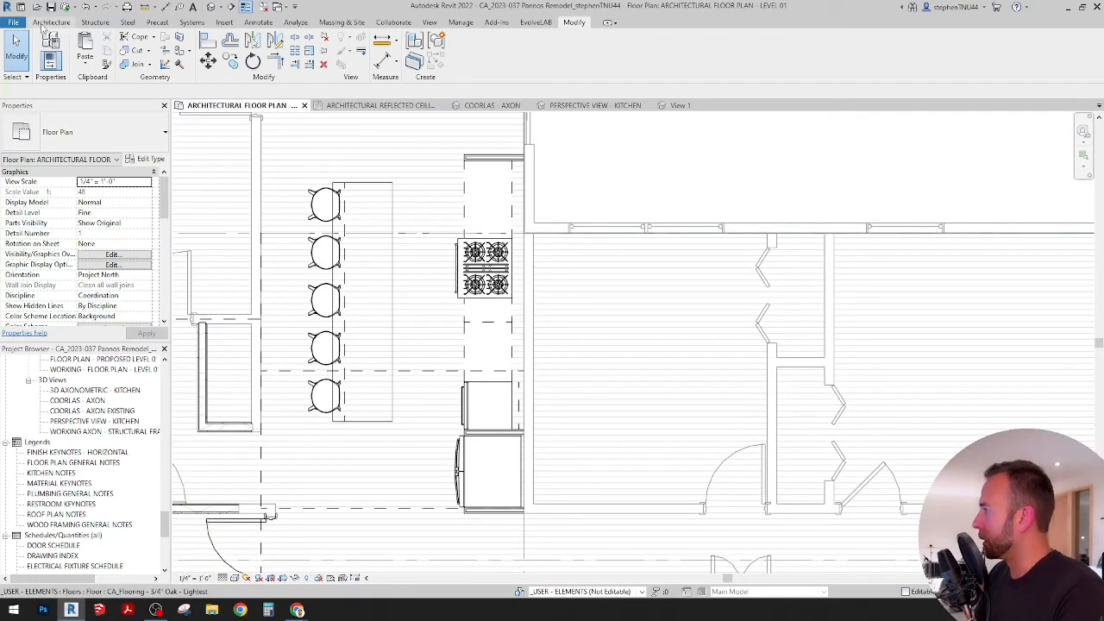
click(54, 23)
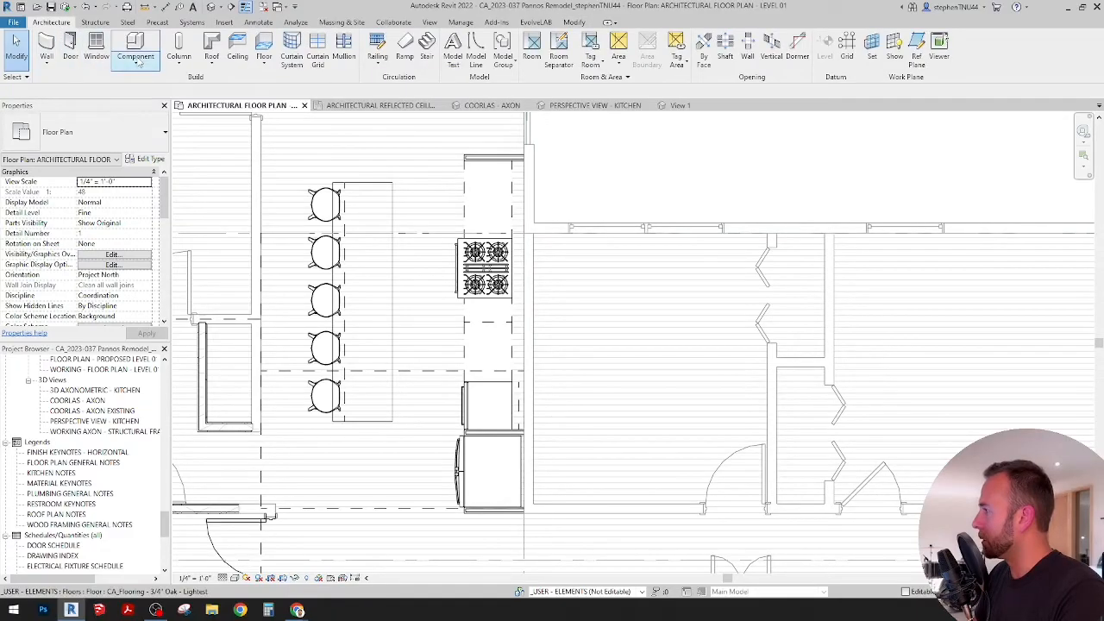
click(136, 60)
click(155, 84)
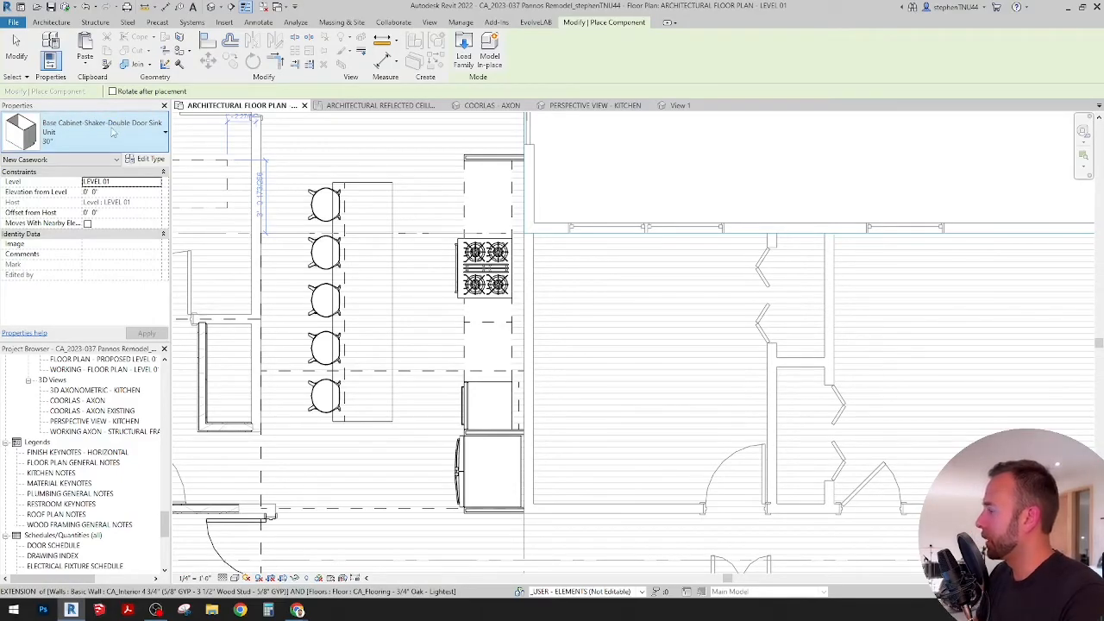
click(116, 136)
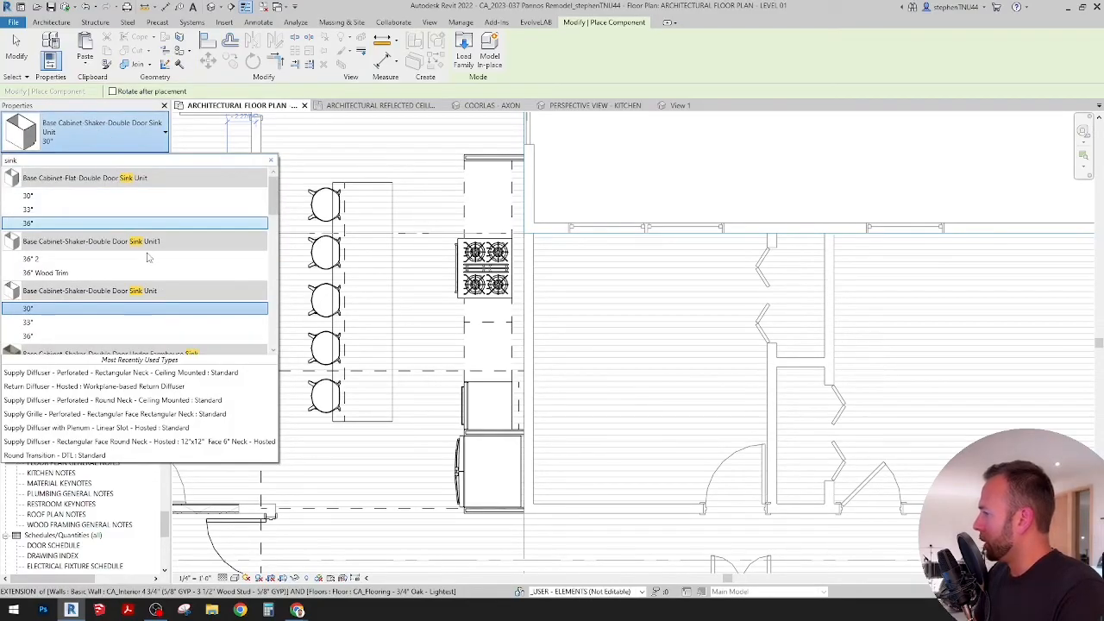
scroll(147, 262, down, 4)
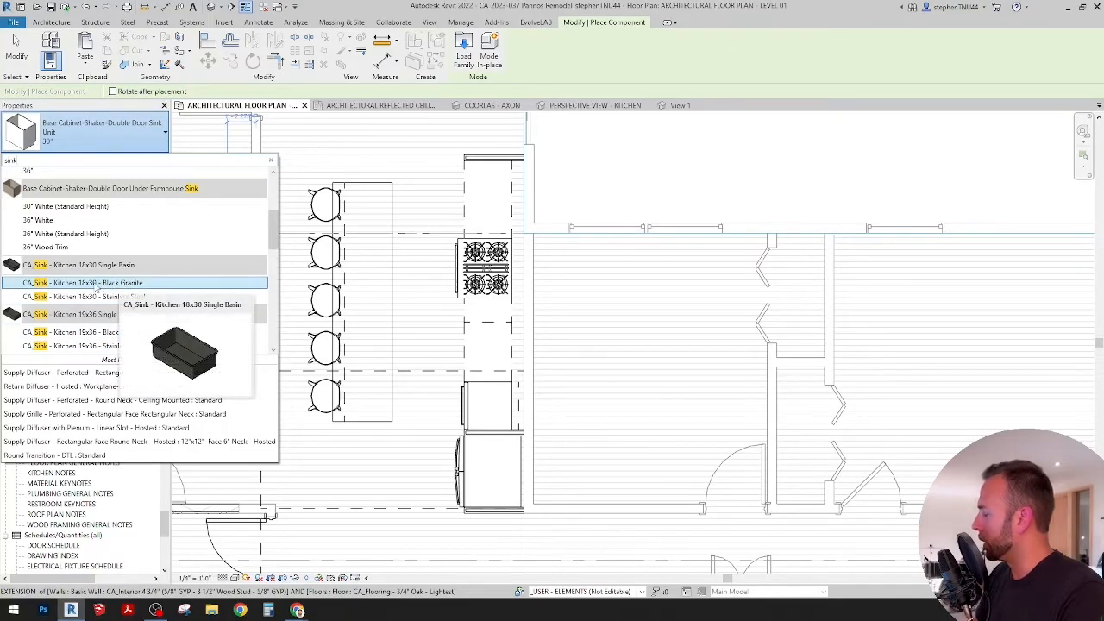
click(96, 284)
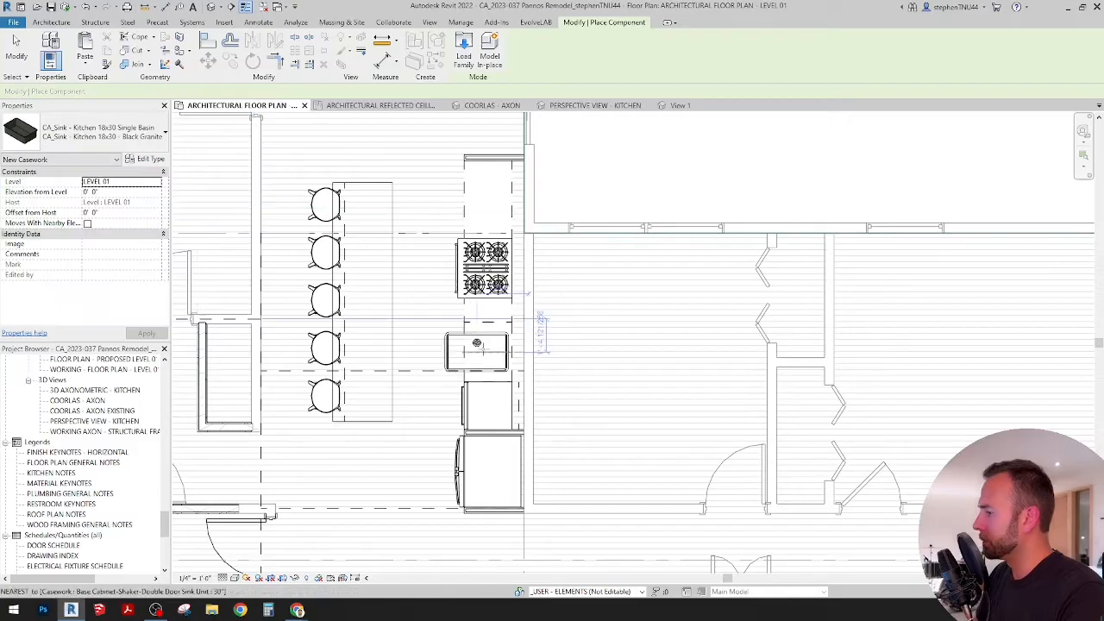
scroll(486, 345, up, 3)
click(517, 346)
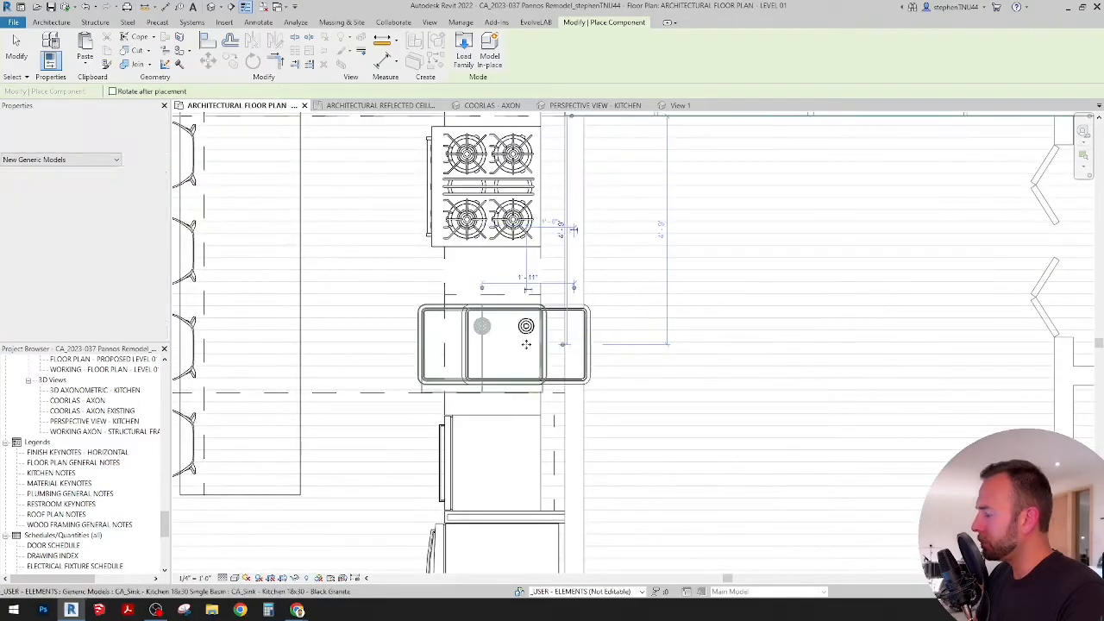
key(Escape)
Step: Rotate the placed sink 90 degrees so its long side runs along the cabinet run
click(492, 316)
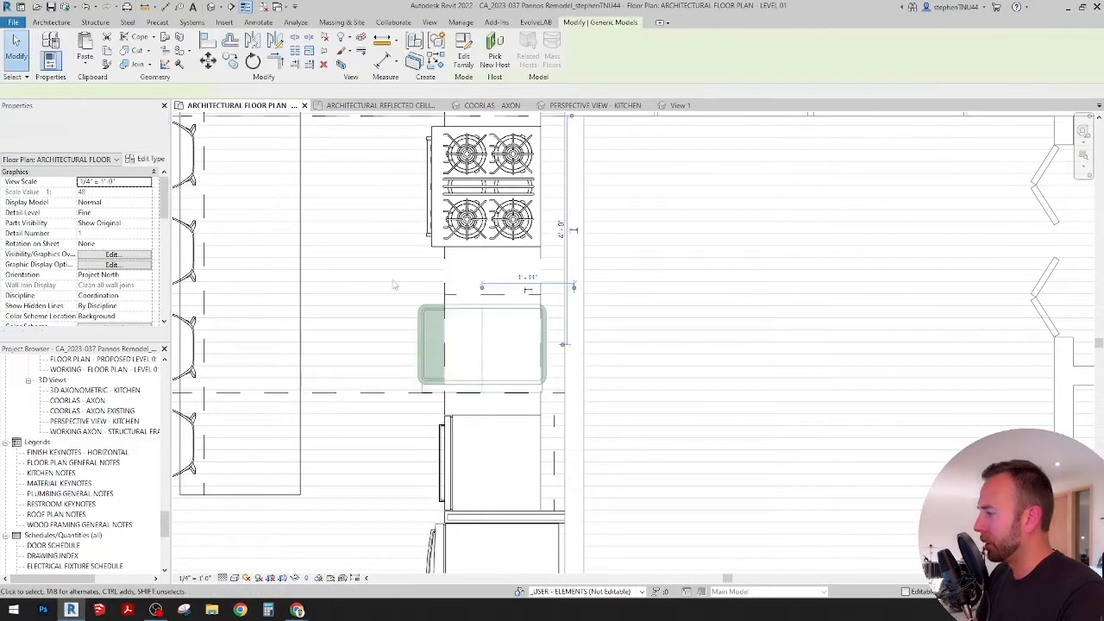
click(252, 60)
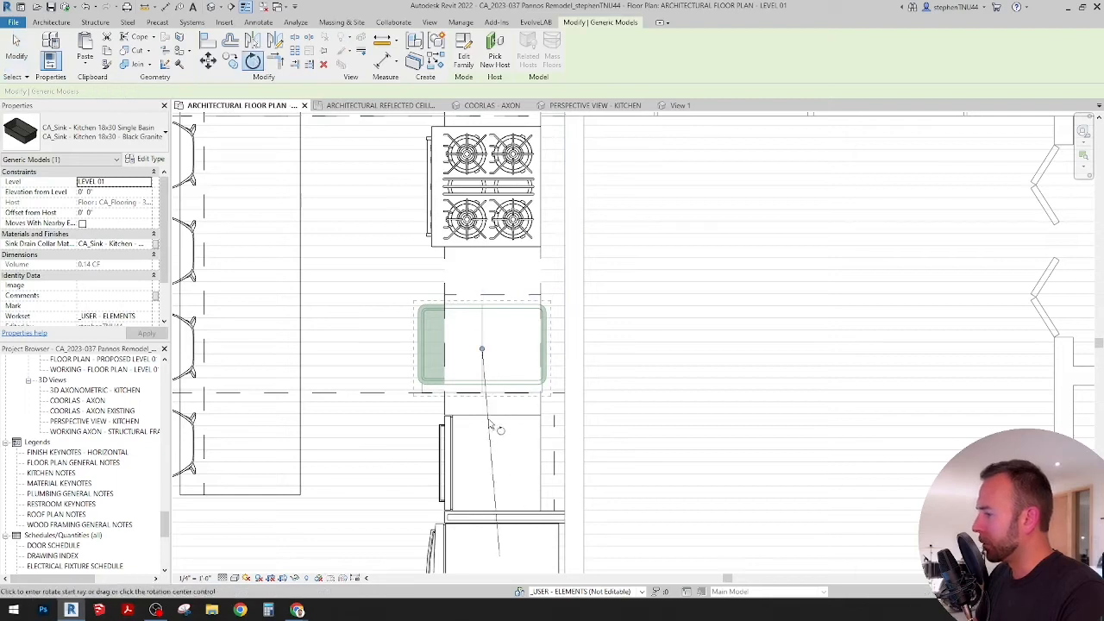
click(493, 472)
text(90)
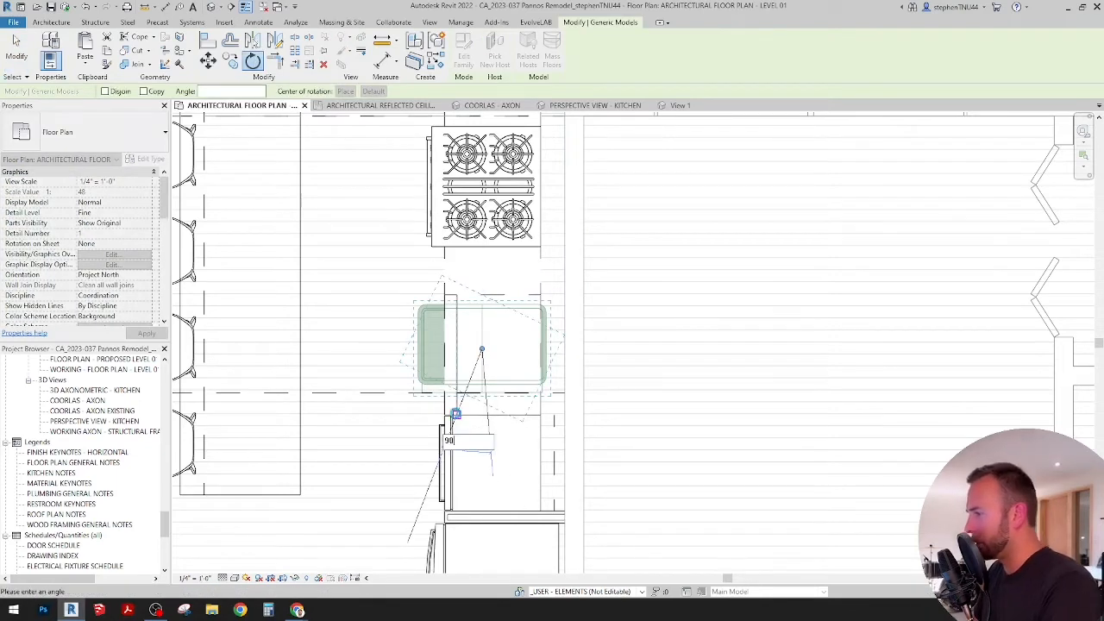
key(Return)
scroll(554, 345, up, 1)
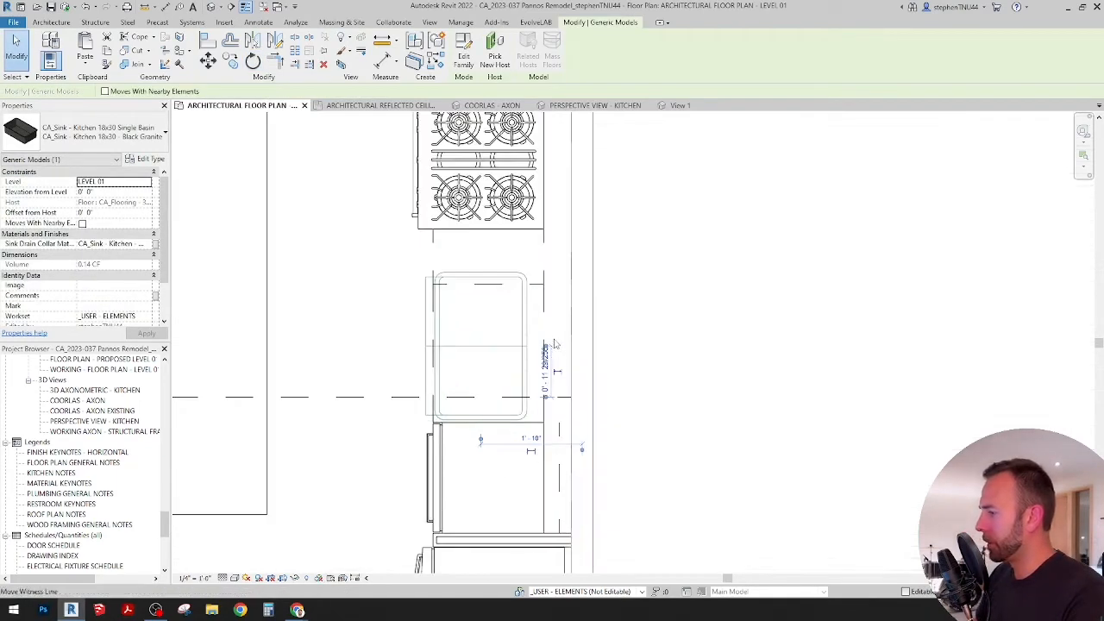
key(Escape)
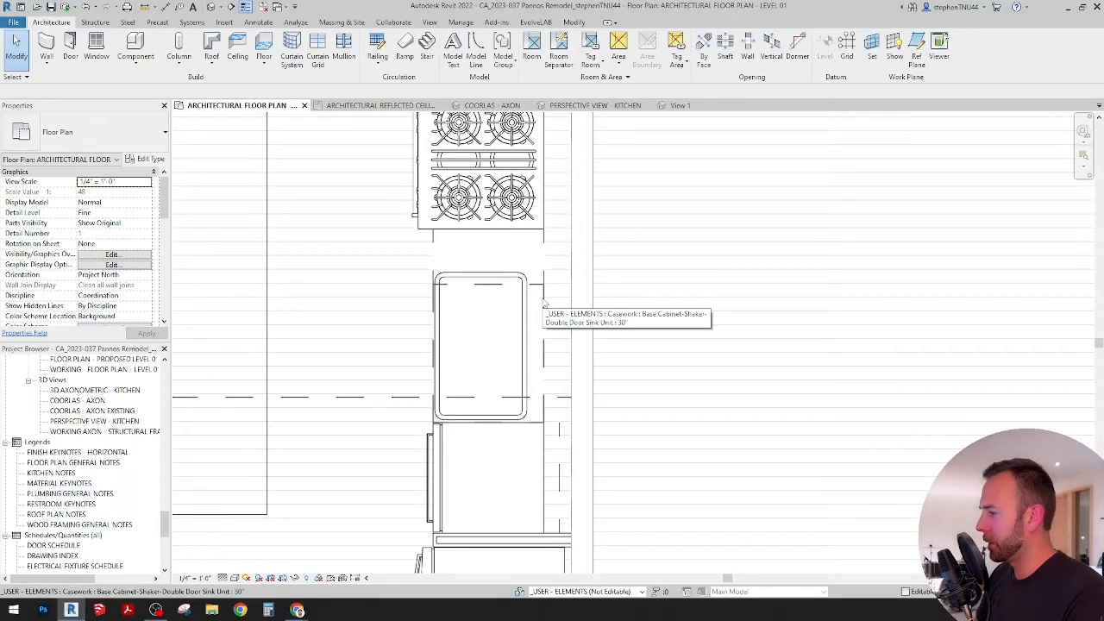
Step: Change the double-door sink base cabinet beneath the sink to the 33" type
click(544, 302)
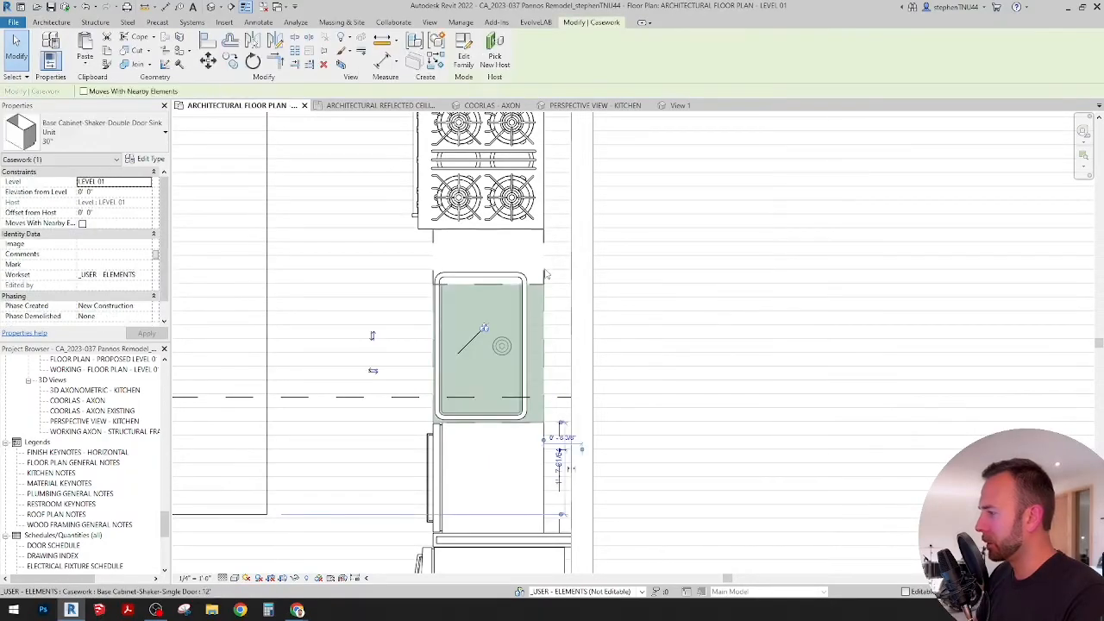
click(544, 265)
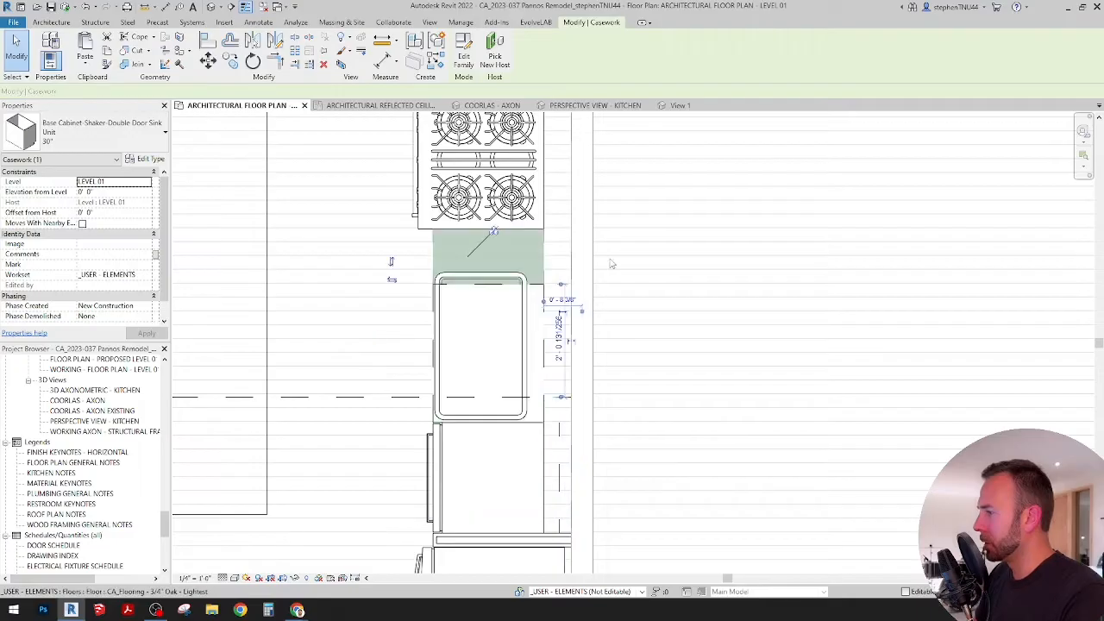
click(531, 329)
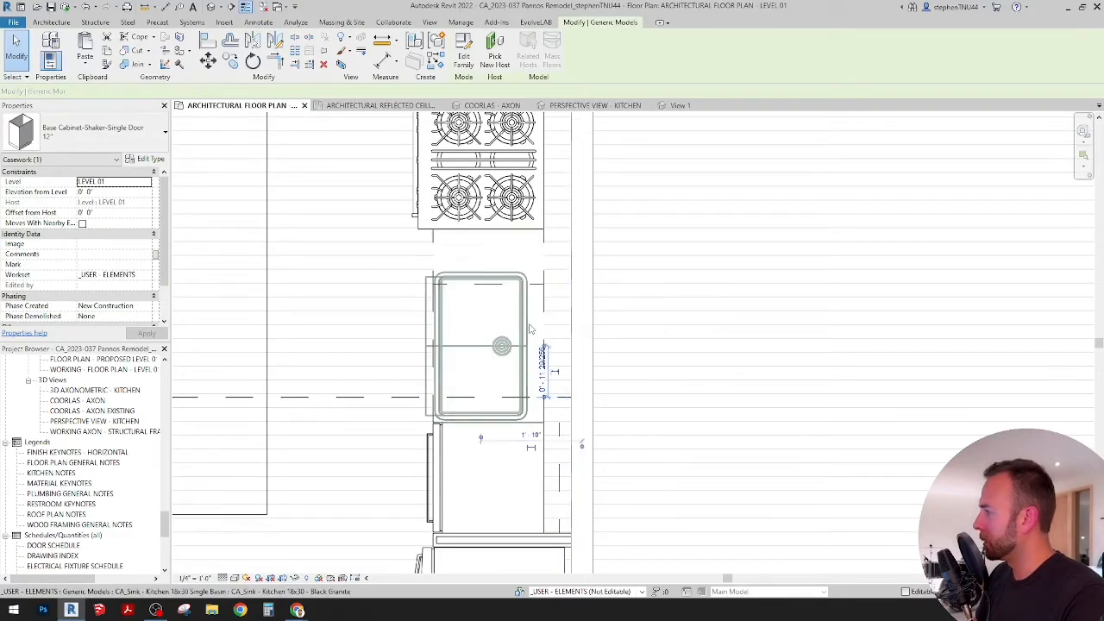
click(531, 330)
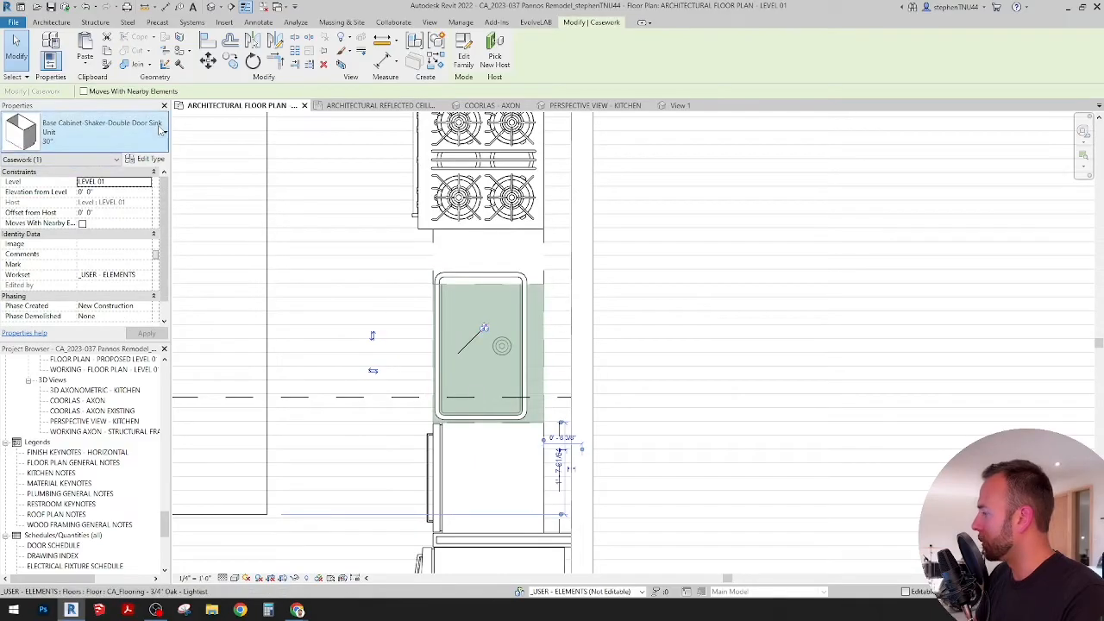
click(151, 134)
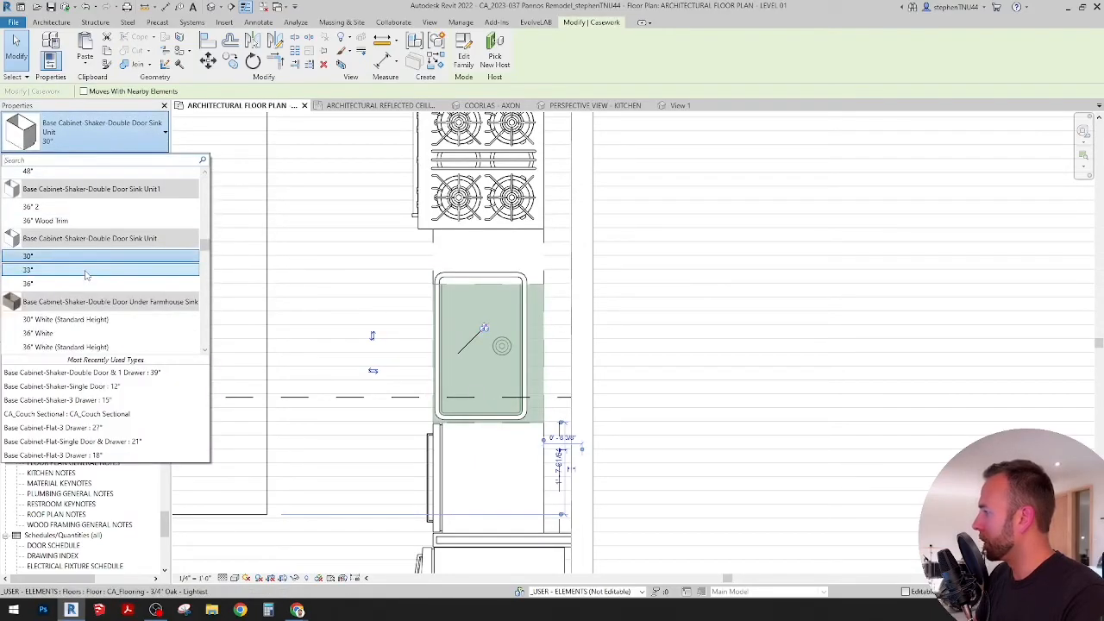
click(52, 269)
middle_drag(500, 325, 442, 317)
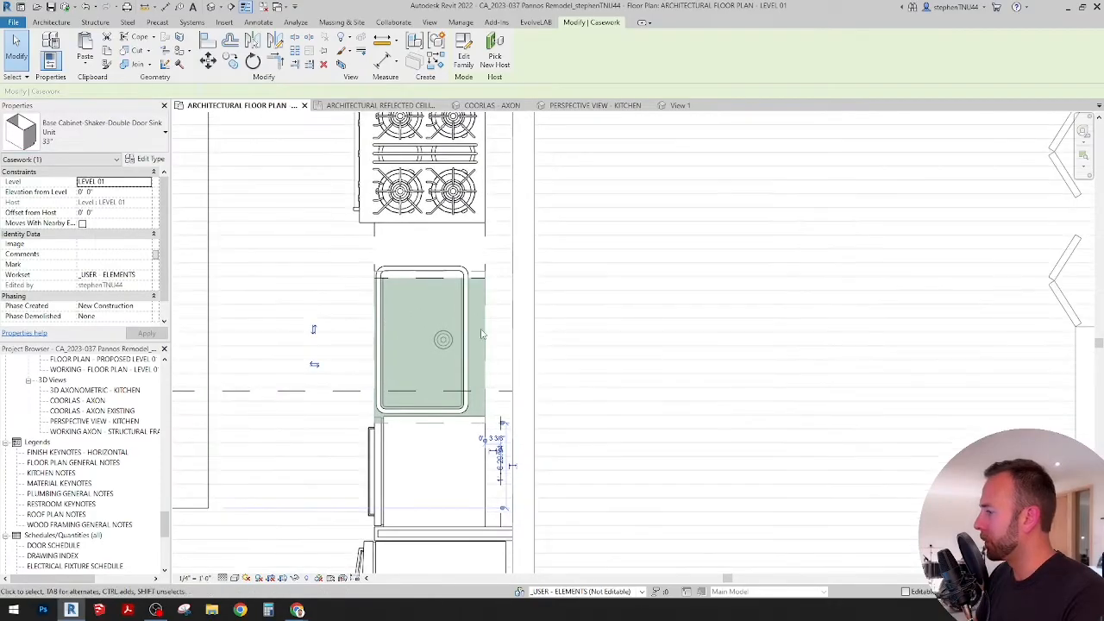
key(Escape)
Step: Duplicate the type of the single-door cabinet beside the range as 9" and set its width to 9"
click(481, 282)
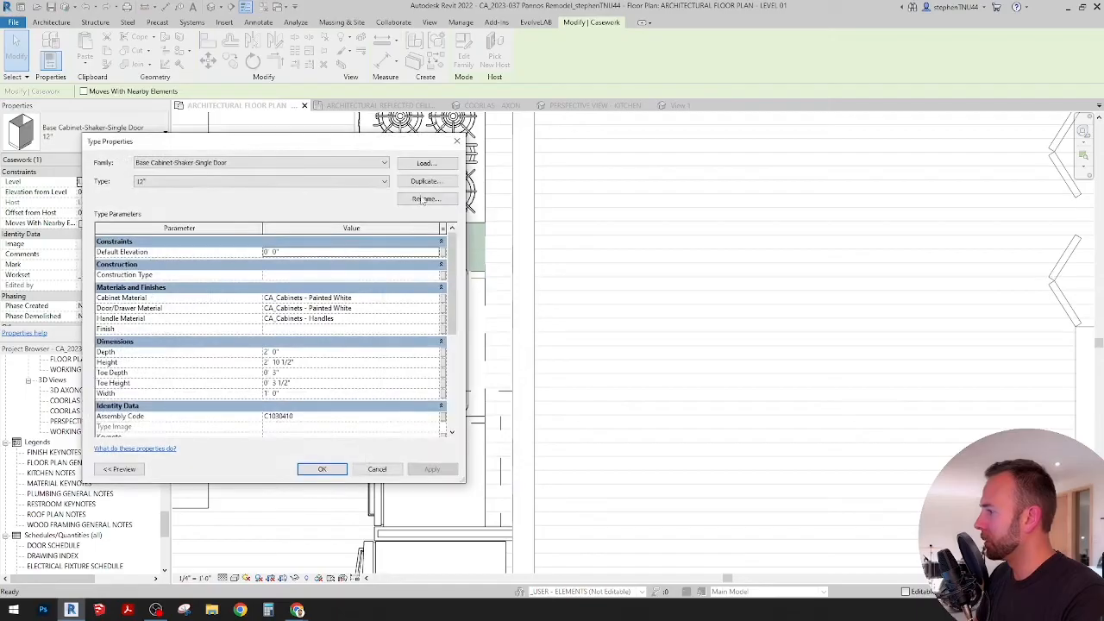
click(424, 181)
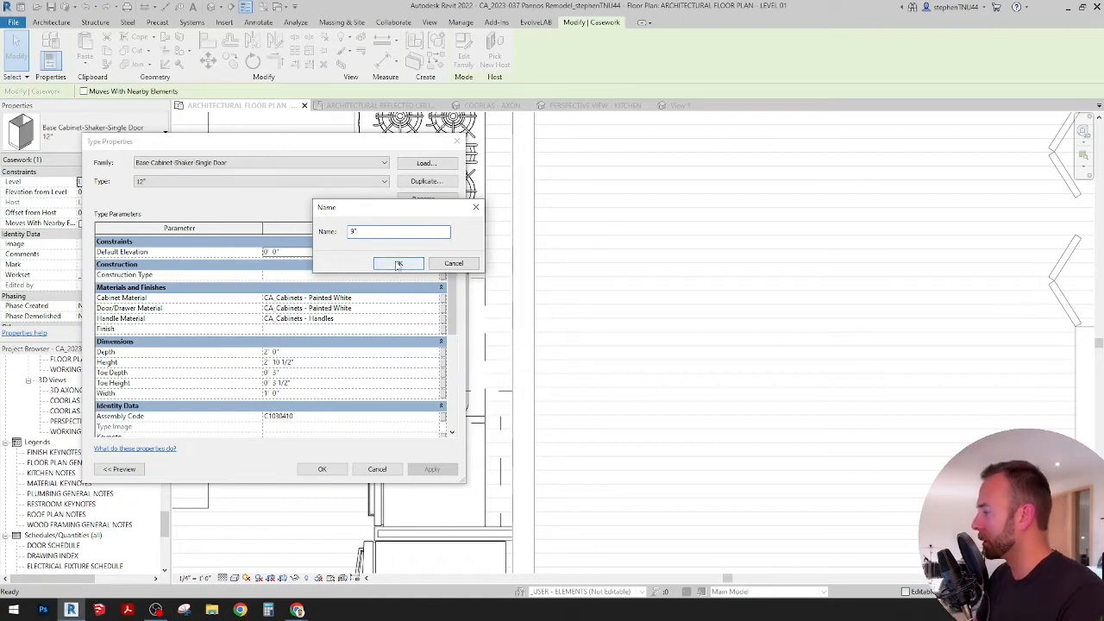
click(397, 264)
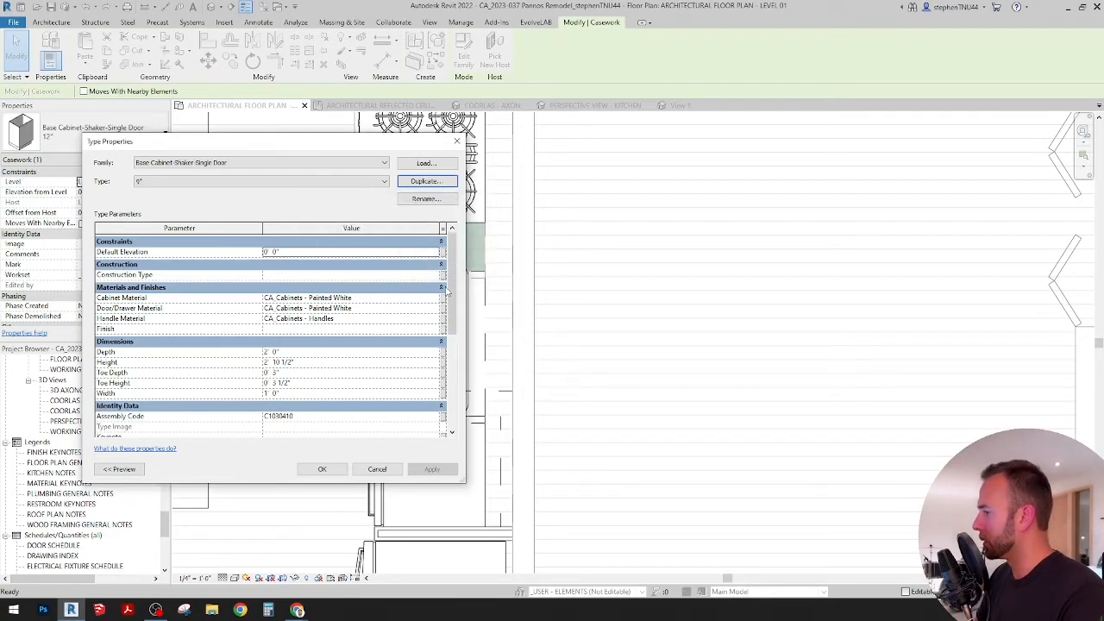
scroll(448, 293, down, 1)
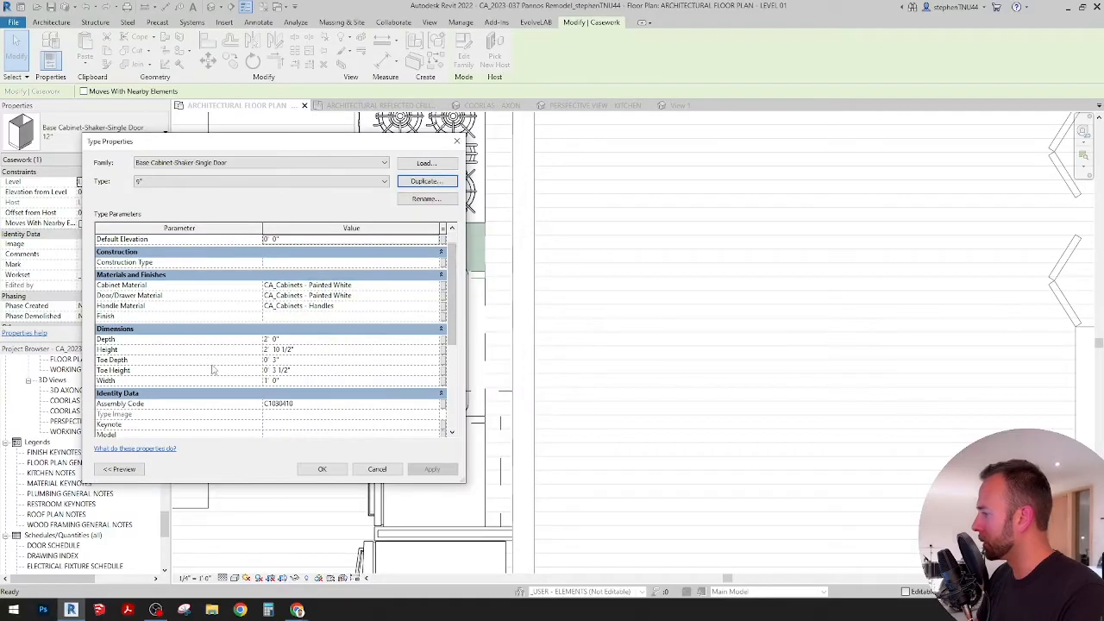
click(278, 380)
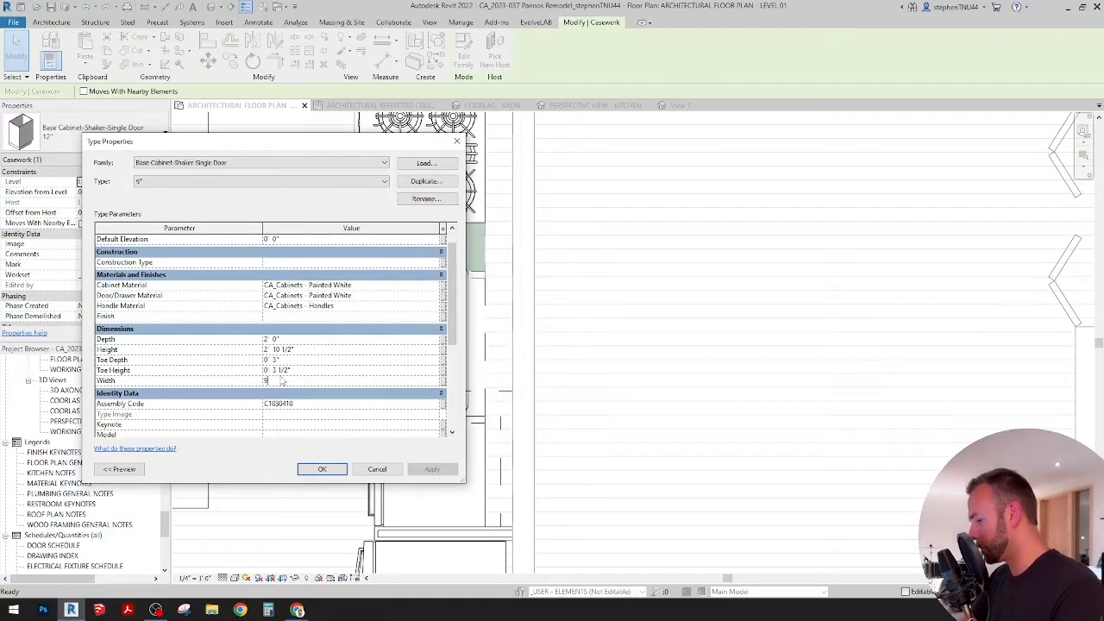
text(9")
click(322, 468)
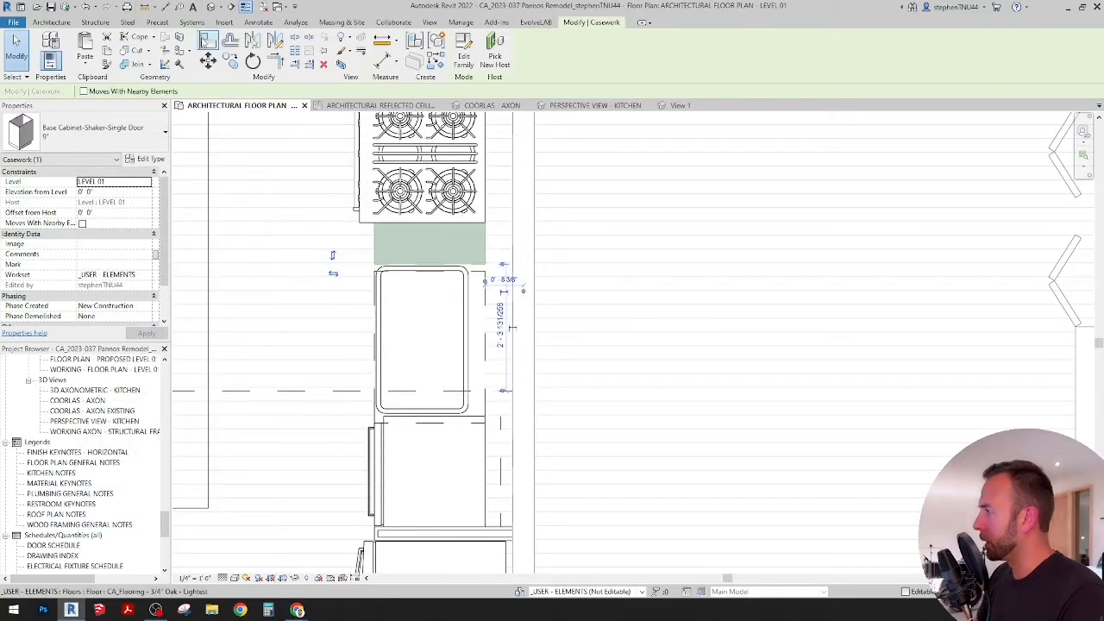
Step: Align the sink base cabinet's side with the adjoining side of the 9" single-door cabinet
key(a)
key(l)
scroll(485, 276, up, 2)
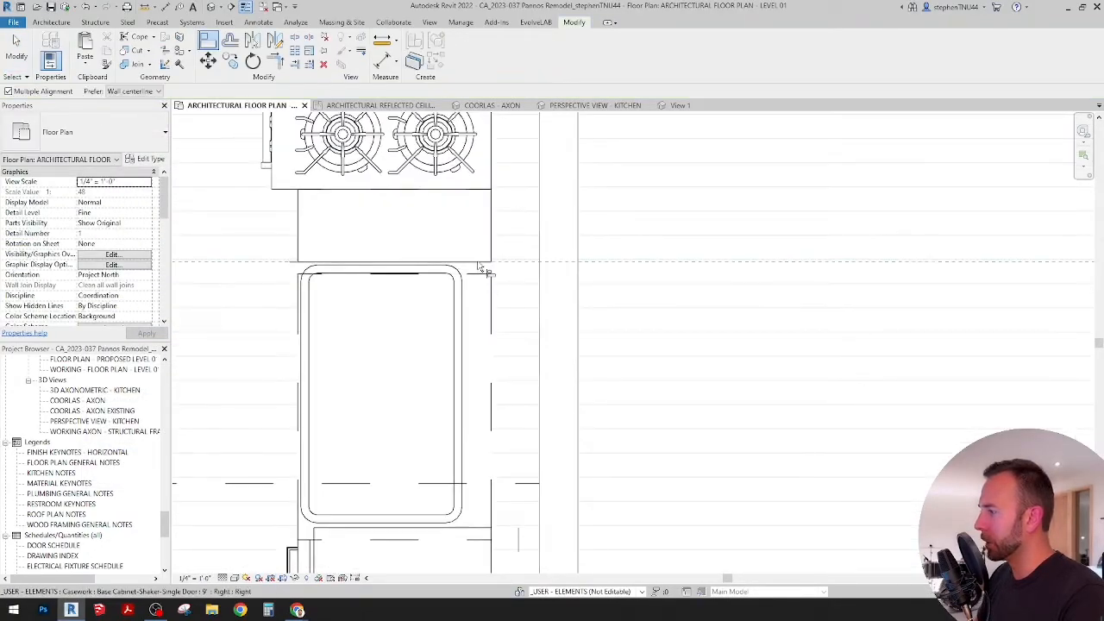
click(485, 279)
scroll(470, 258, down, 1)
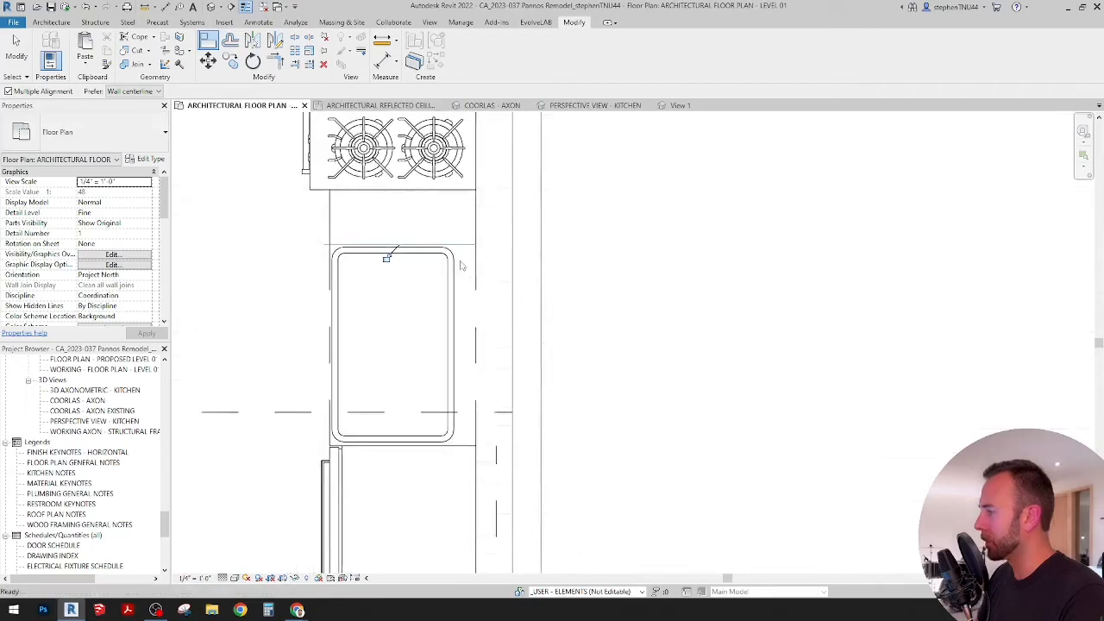
key(Escape)
key(Escape)
Step: Try to align the sink's centreline with the centreline of the sink base cabinet
click(419, 343)
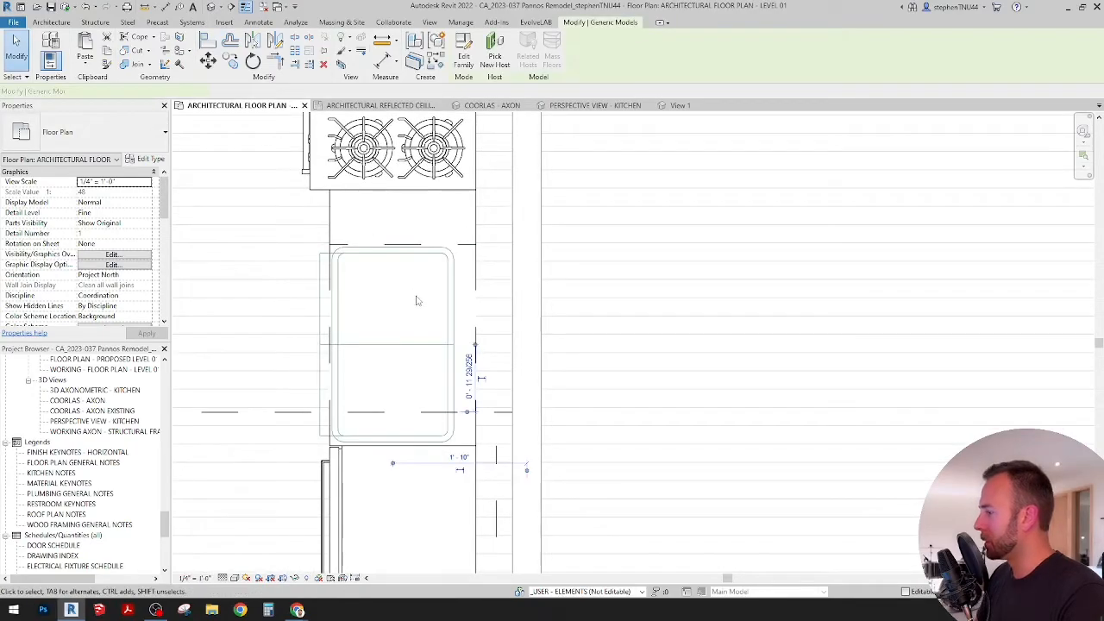
click(208, 40)
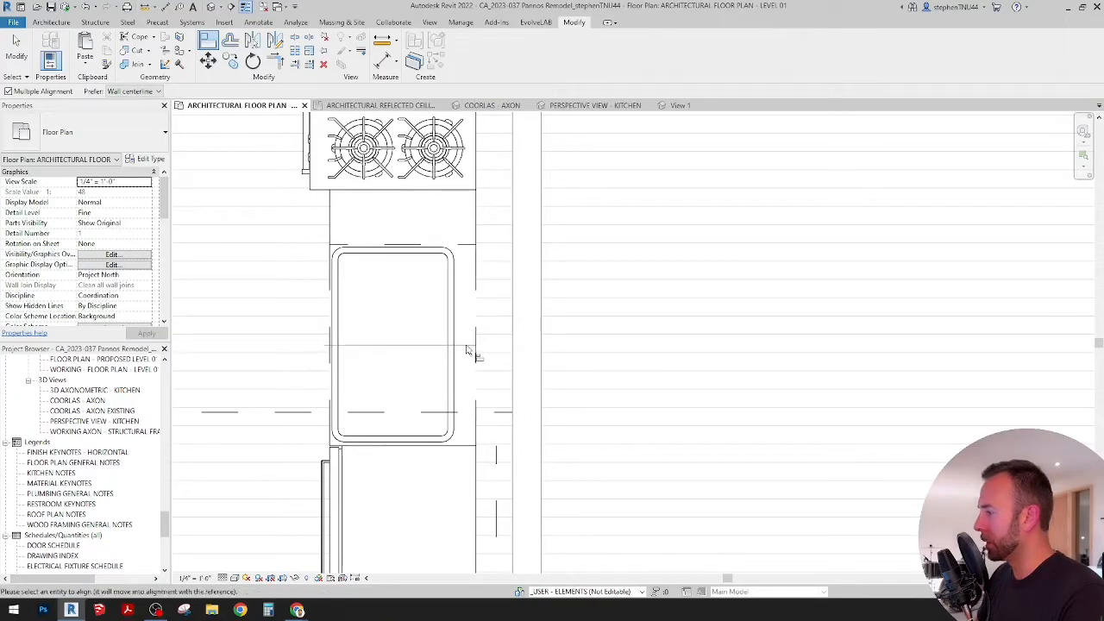
click(405, 353)
key(Escape)
key(Escape)
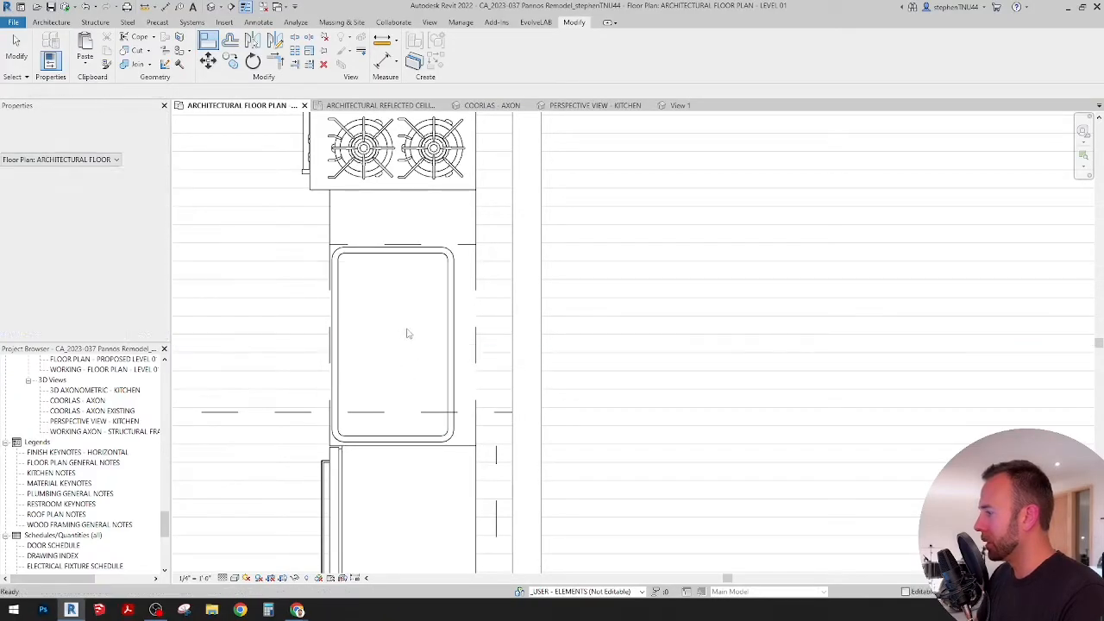
Step: Move the sink partly off its base cabinet, toward the island and the range
scroll(403, 427, up, 1)
click(403, 447)
drag(402, 447, 326, 383)
key(Escape)
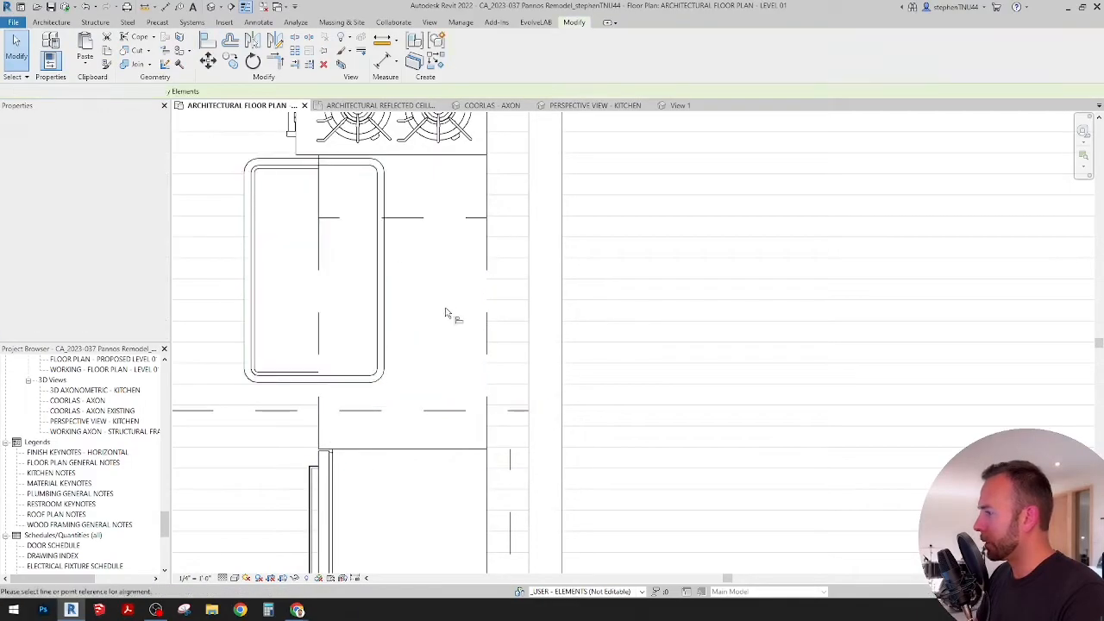
Step: Align the sink's crosswise centreline with the sink base cabinet's centreline
key(a)
key(l)
click(448, 337)
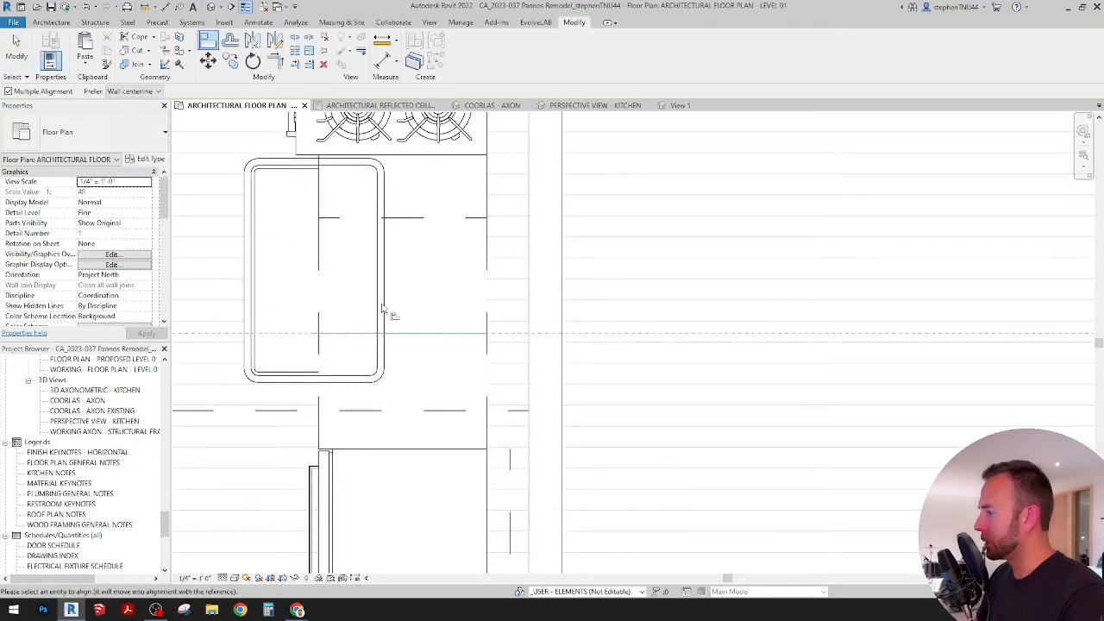
click(345, 276)
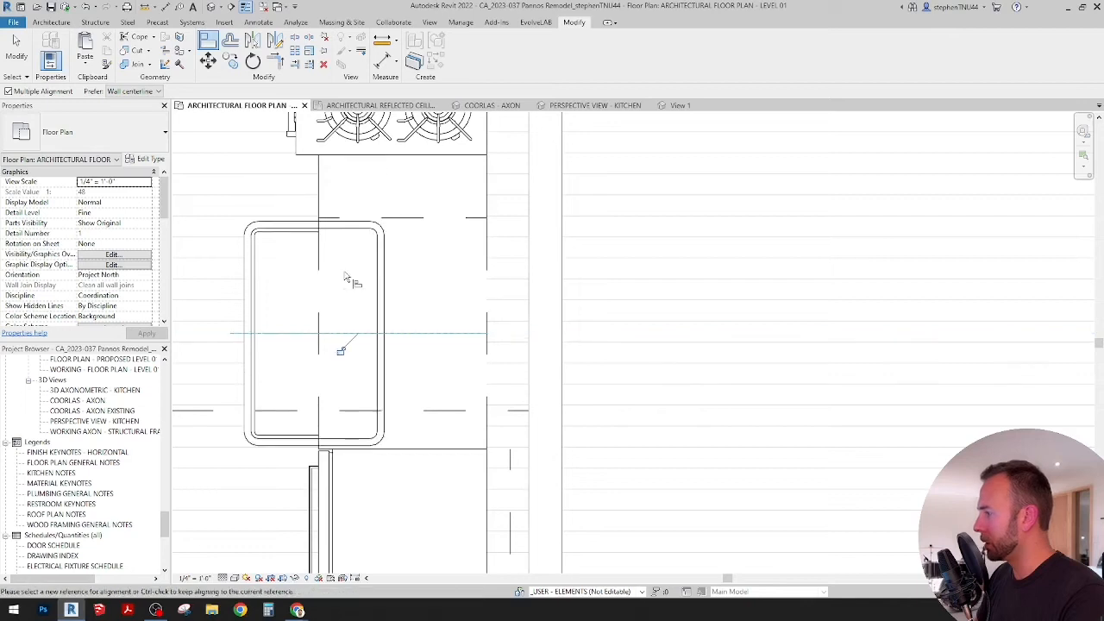
key(Escape)
key(Escape)
Step: Align the sink's front reference line with the front edge of the sink base cabinet
click(210, 39)
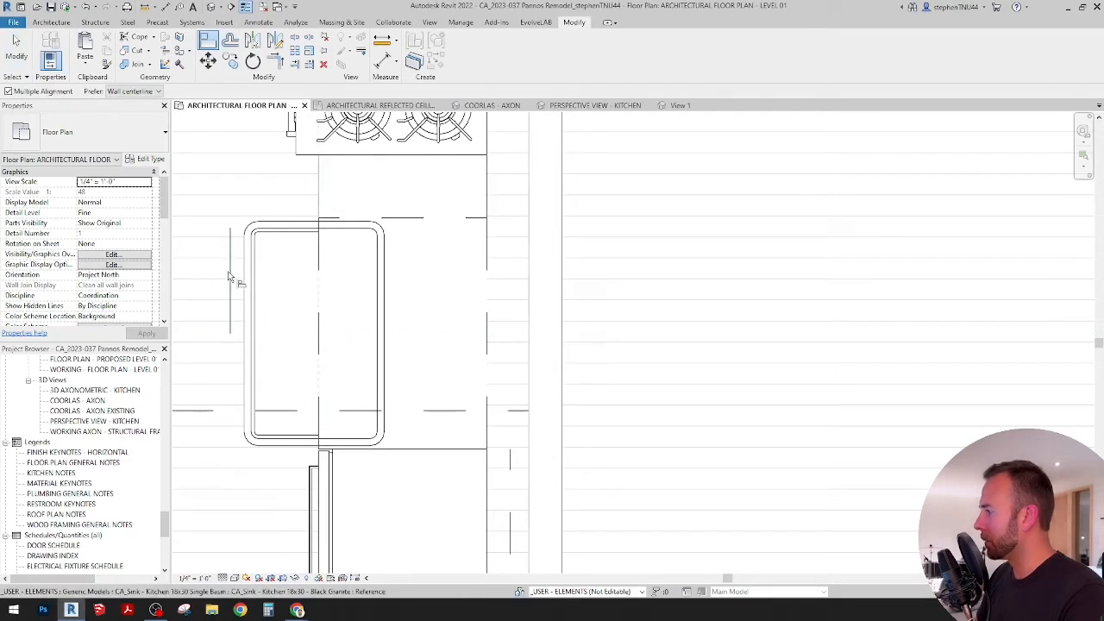
click(231, 276)
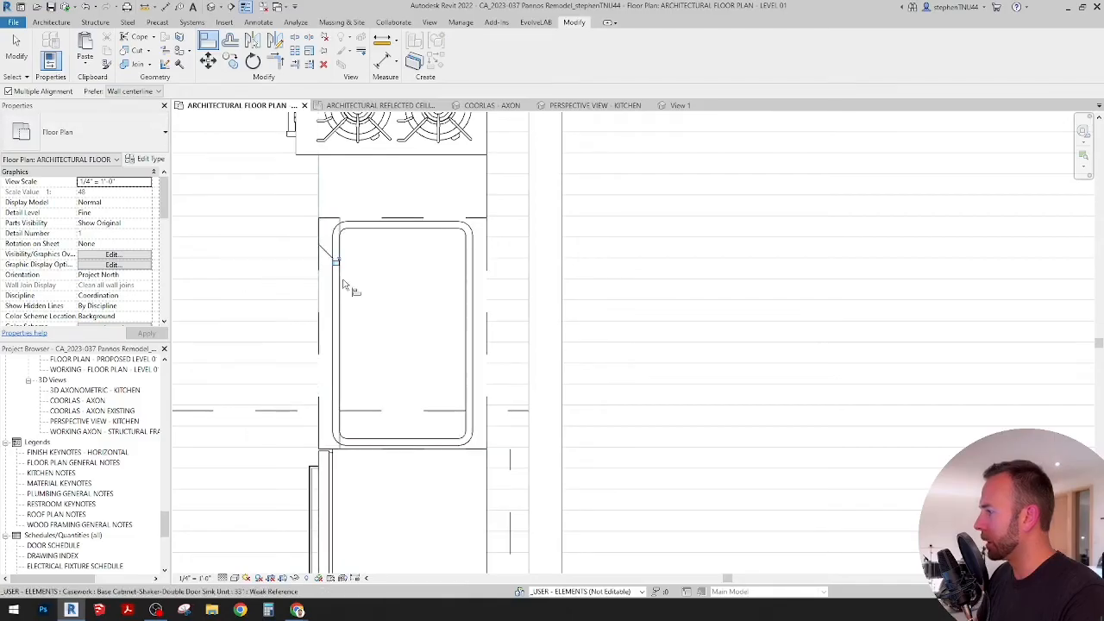
key(Escape)
key(Escape)
scroll(372, 320, down, 4)
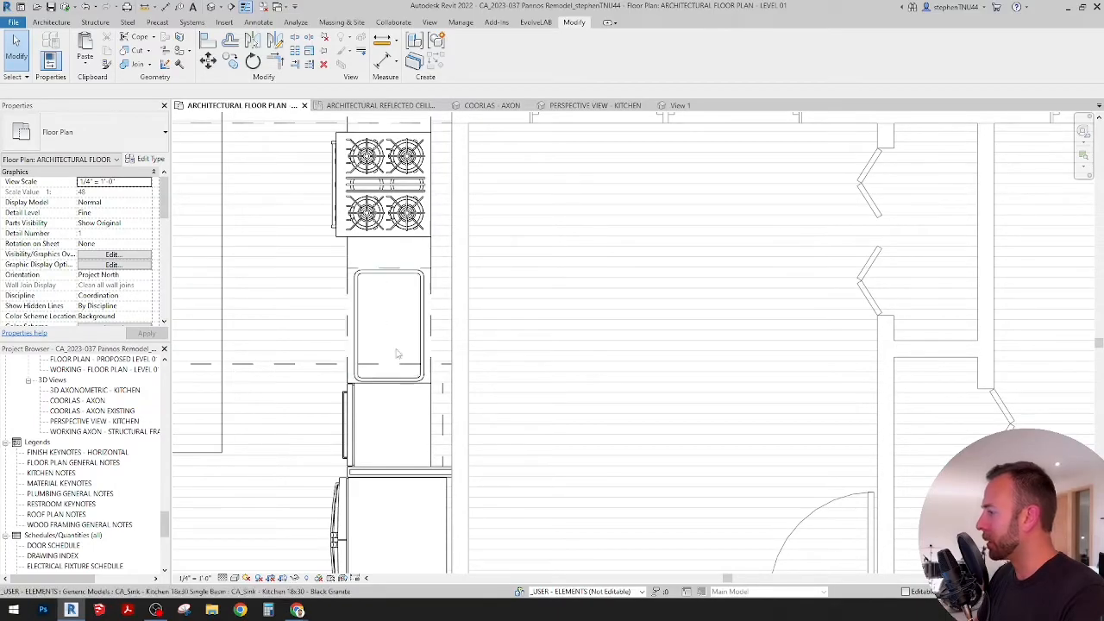
Step: Start a model-in-place component in the Generic Models family category
scroll(387, 336, down, 2)
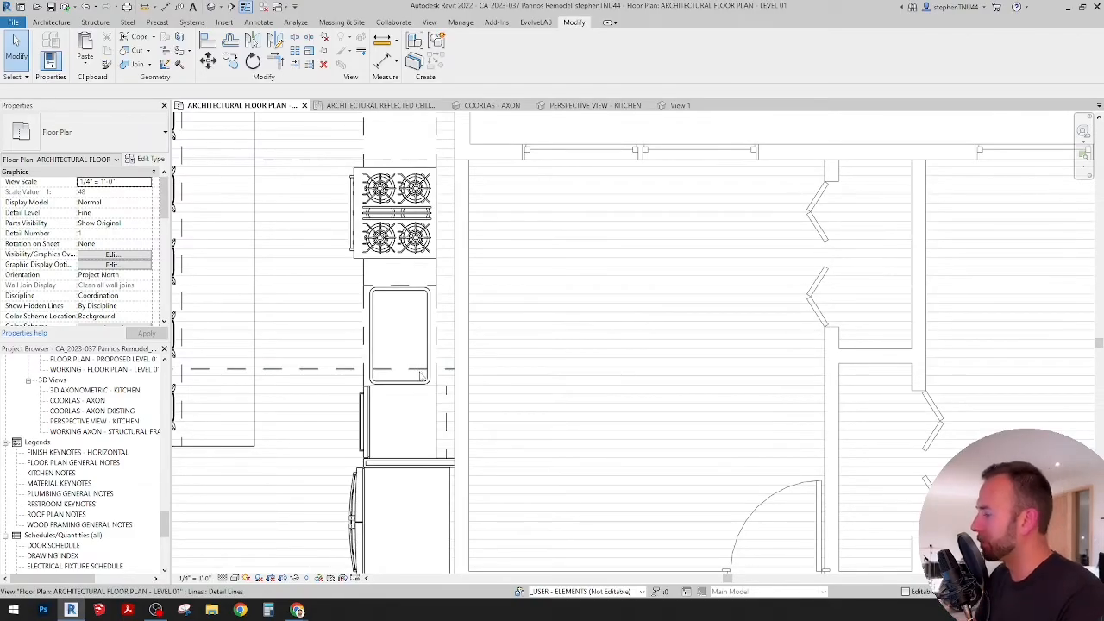
scroll(417, 350, down, 4)
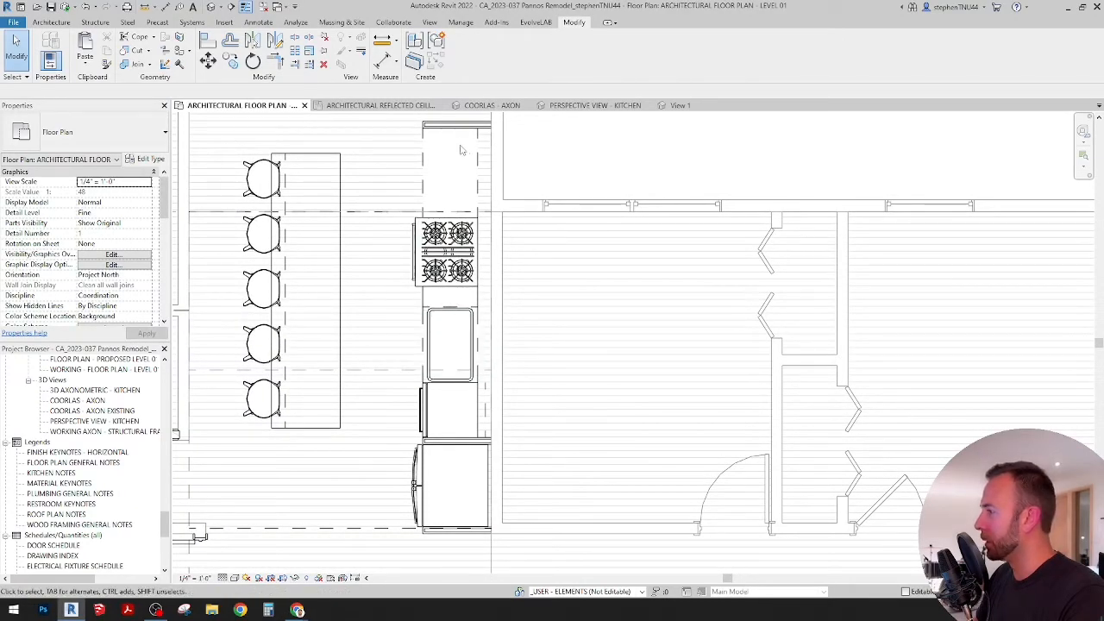
middle_drag(491, 366, 514, 369)
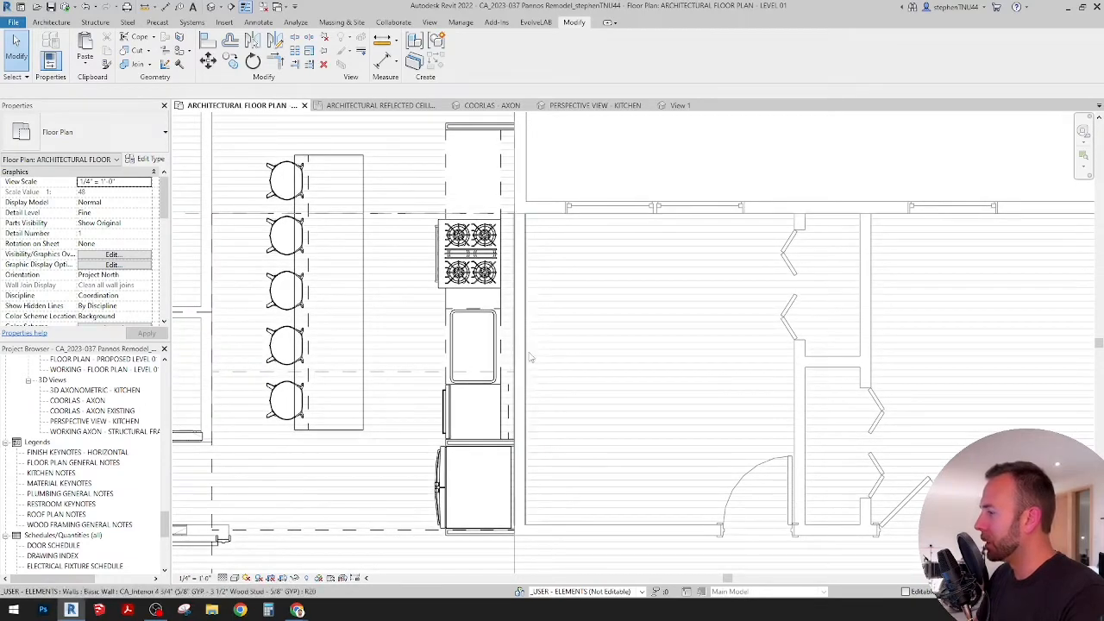
scroll(517, 367, up, 1)
scroll(457, 309, up, 1)
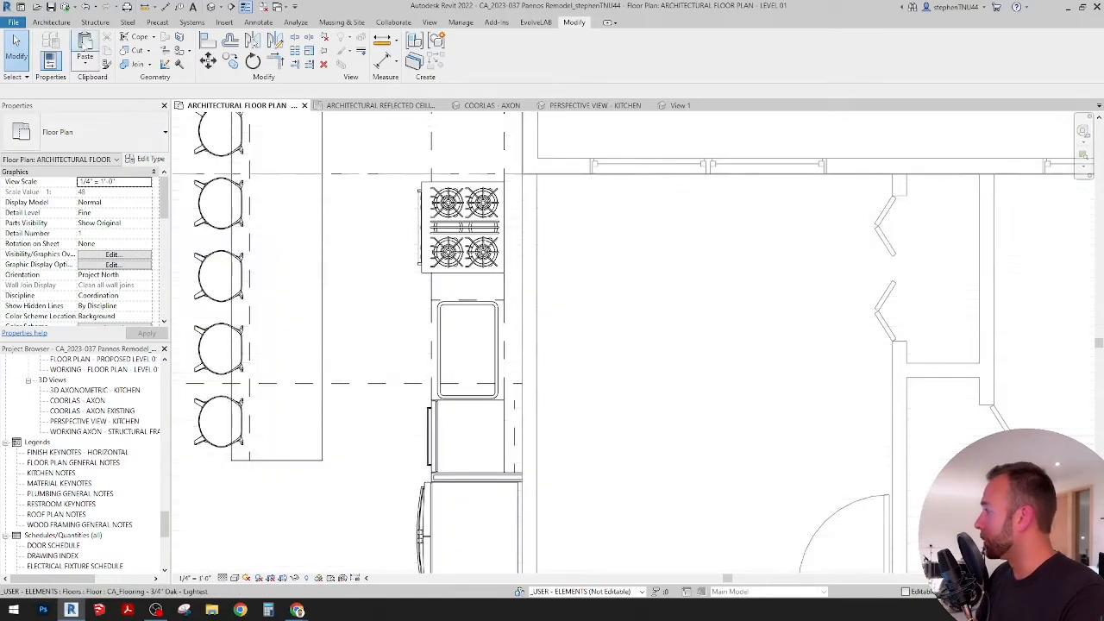
click(57, 23)
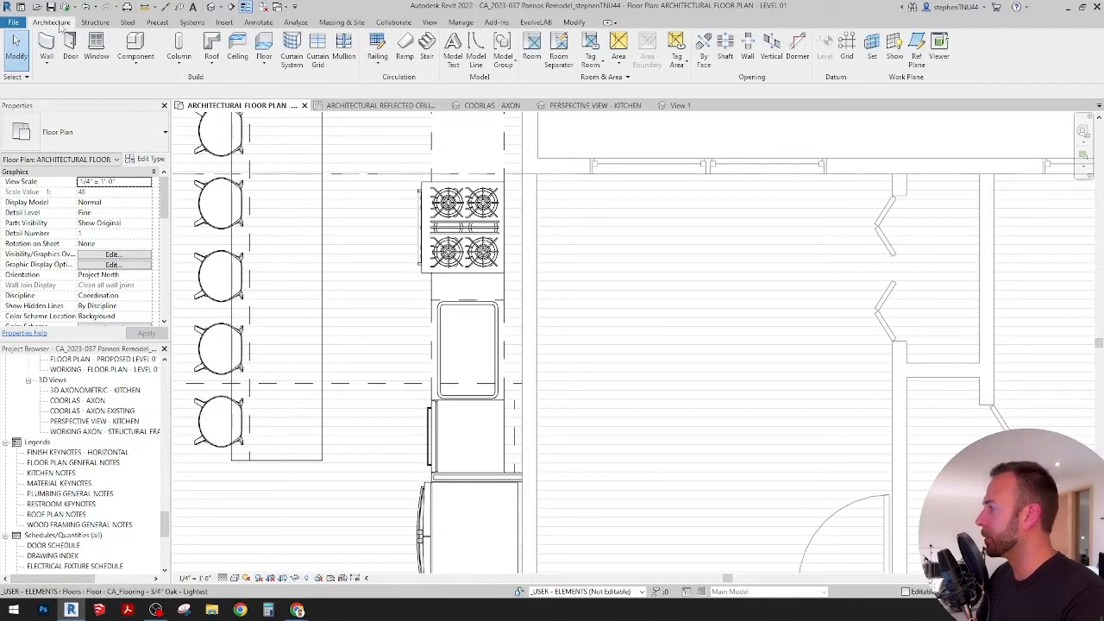
click(137, 61)
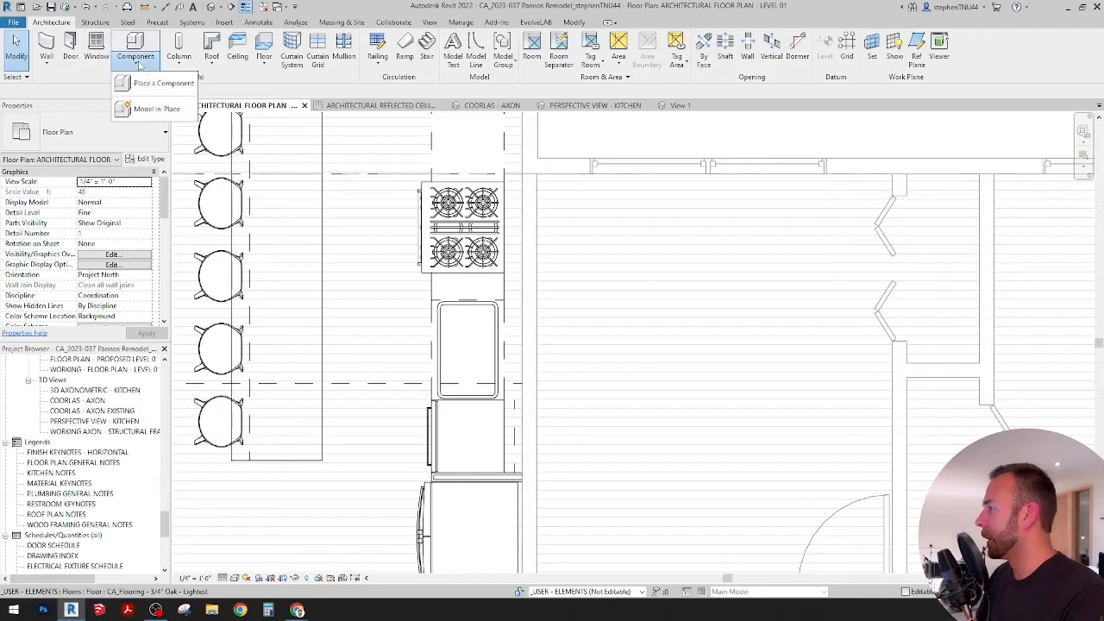
click(159, 109)
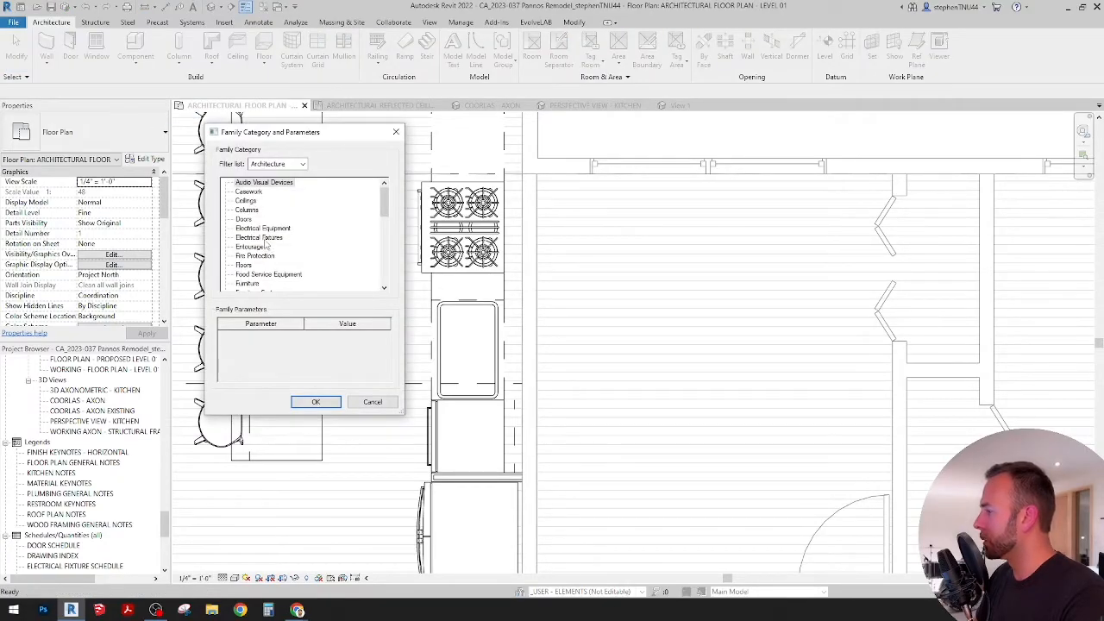
scroll(264, 245, down, 3)
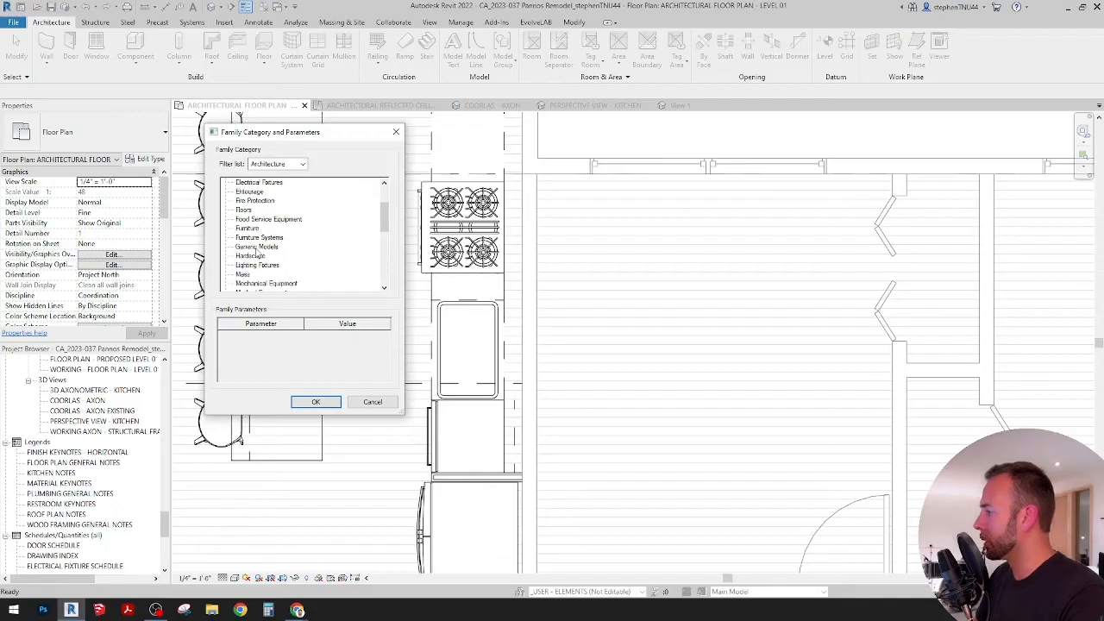
click(256, 248)
scroll(340, 255, down, 3)
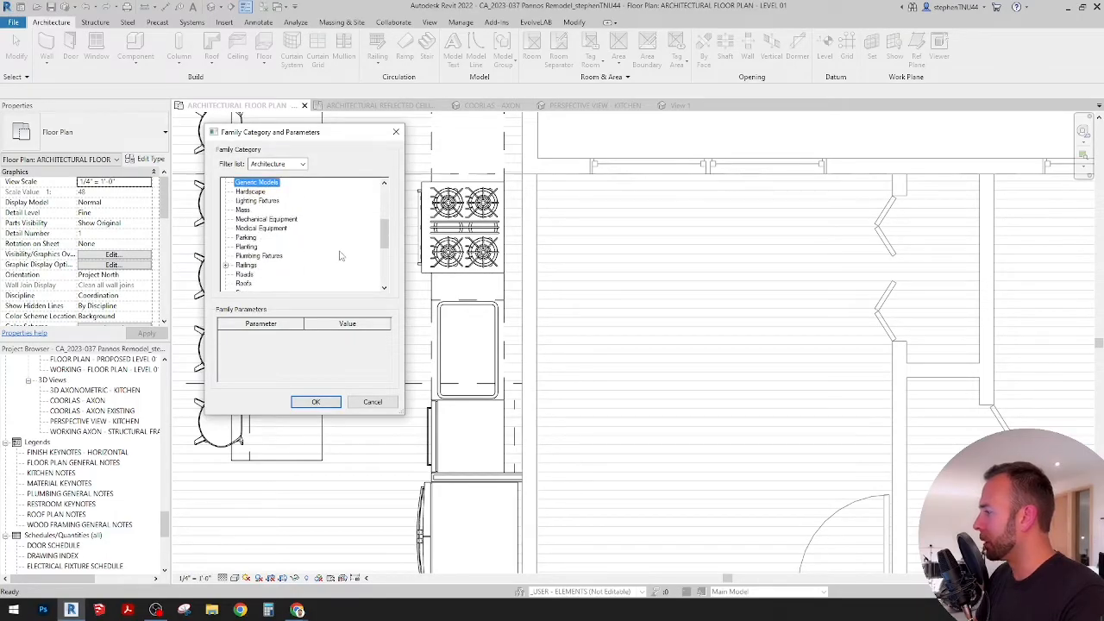
scroll(340, 255, down, 3)
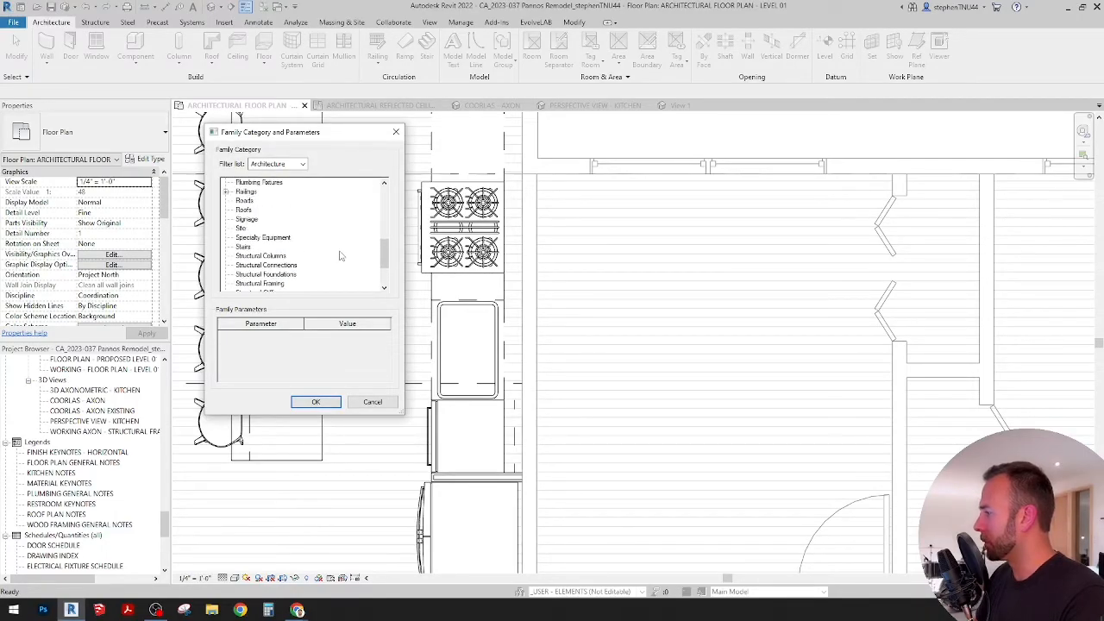
scroll(339, 255, up, 6)
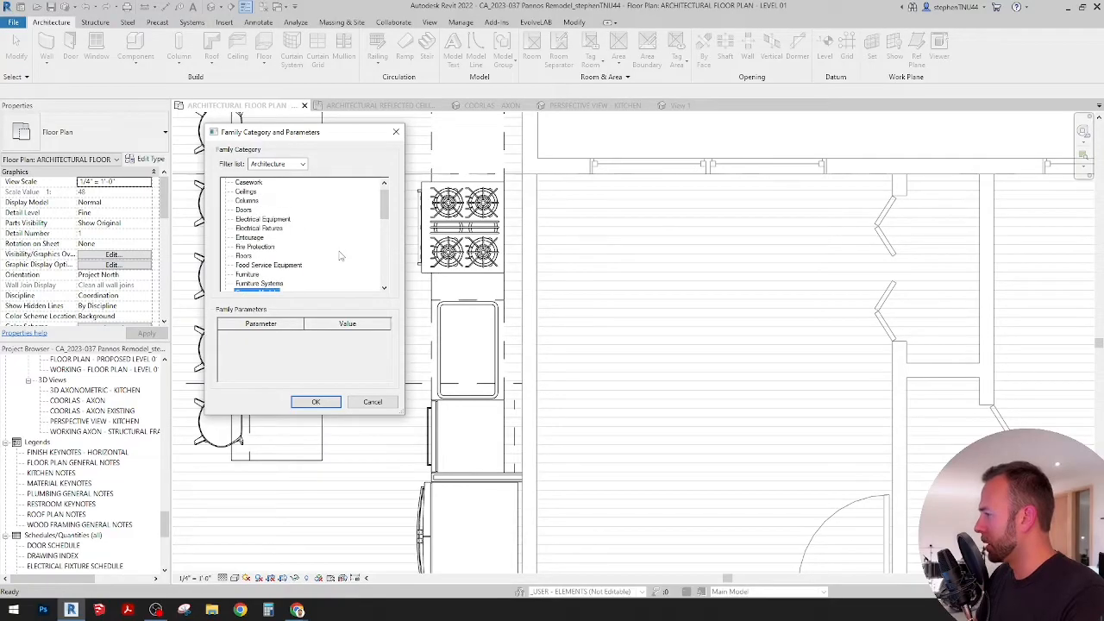
scroll(340, 255, up, 1)
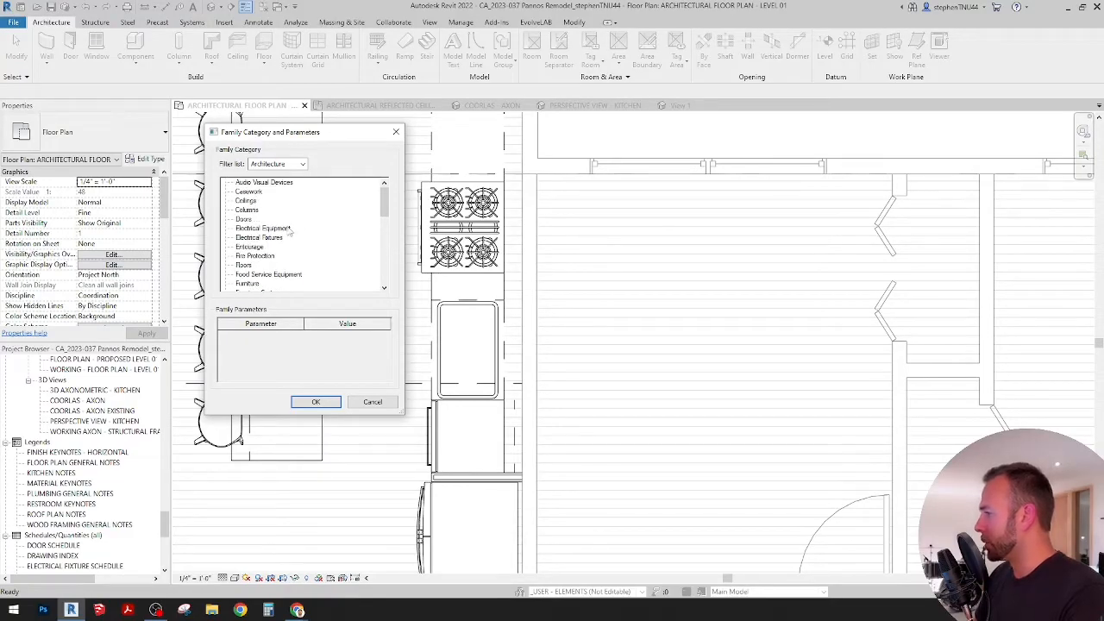
scroll(290, 231, down, 3)
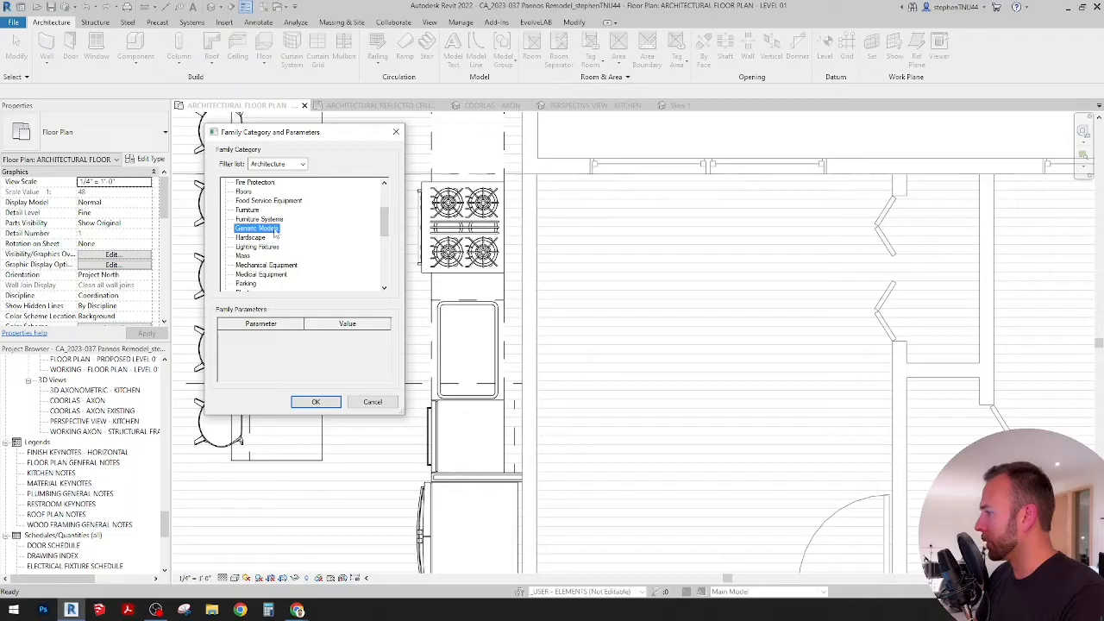
click(316, 402)
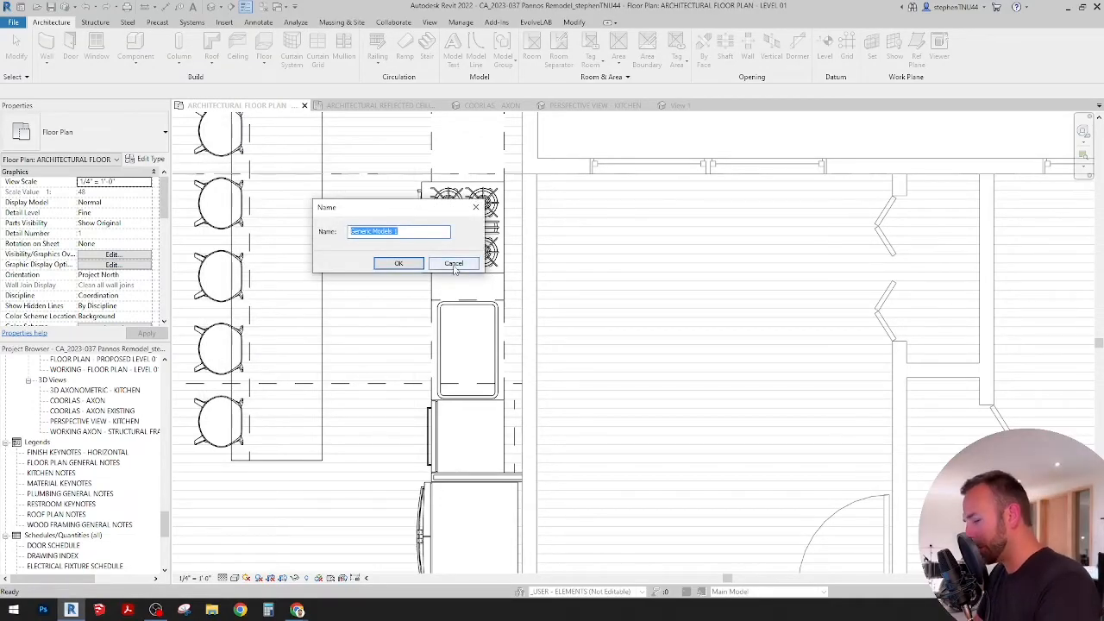
Step: Name the new in-place model Countertop
text(Counterto)
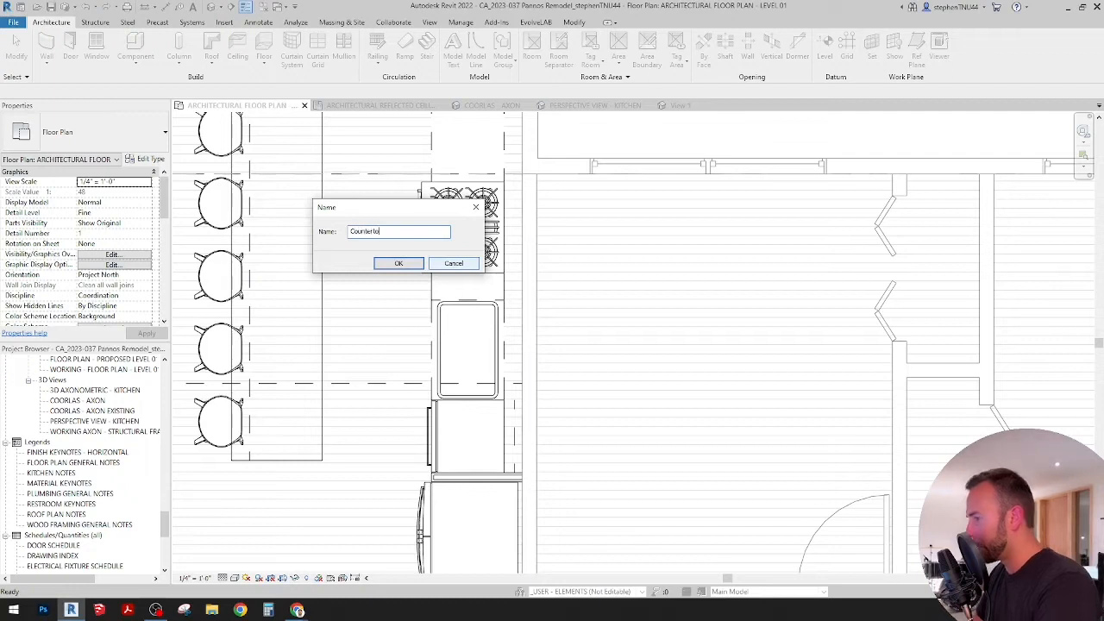
text(p)
key(Return)
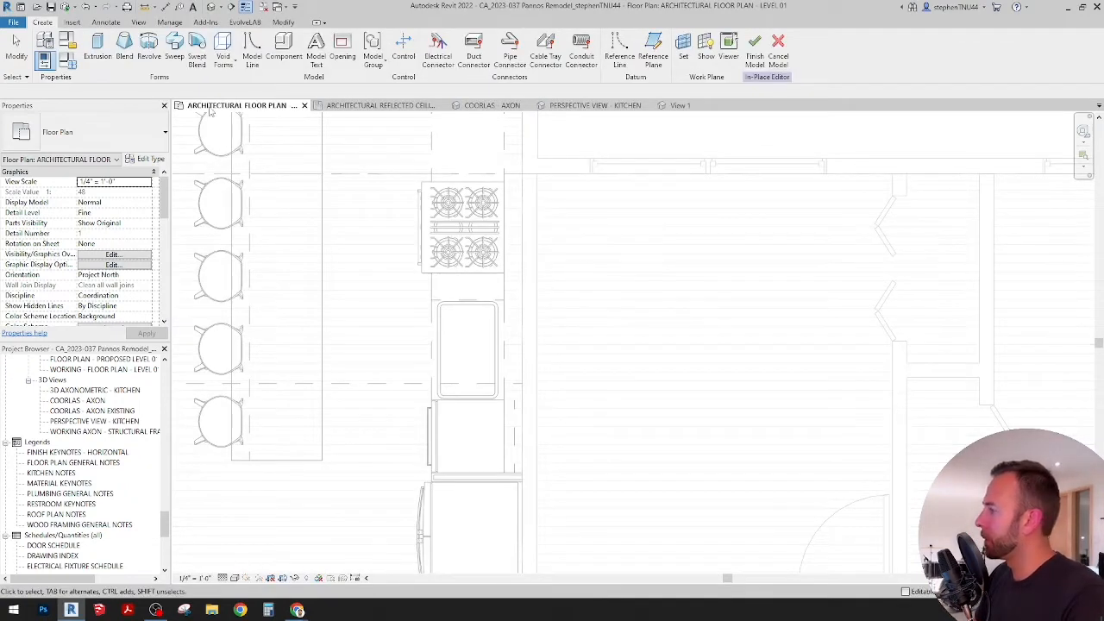
Step: Start an extrusion and try to pick its work plane from the cabinets in the floor plan
middle_drag(404, 271, 405, 303)
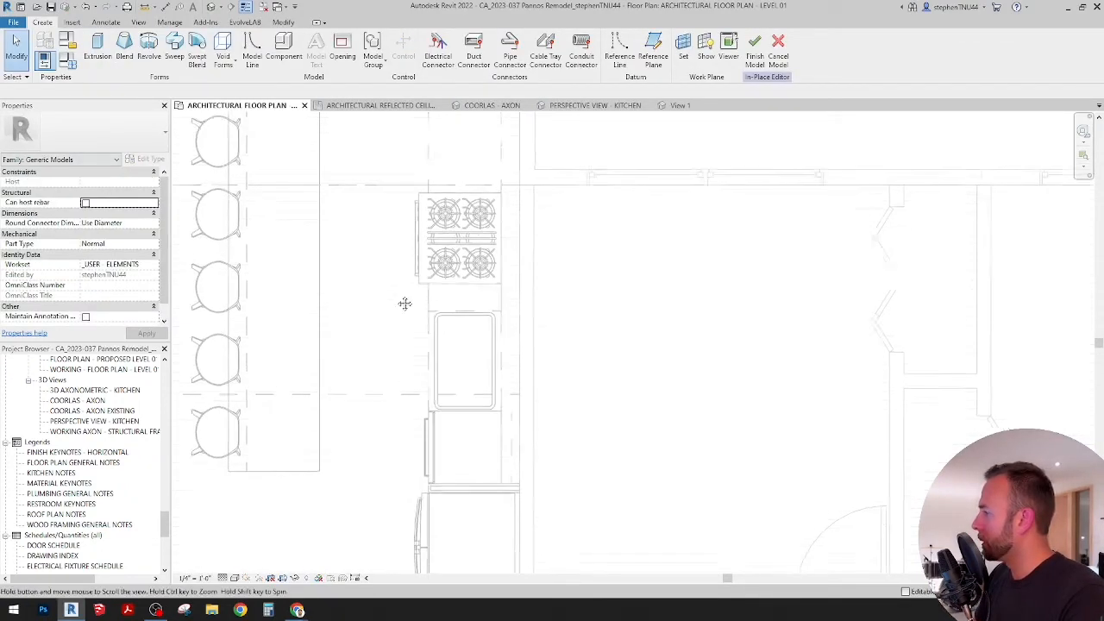
click(97, 47)
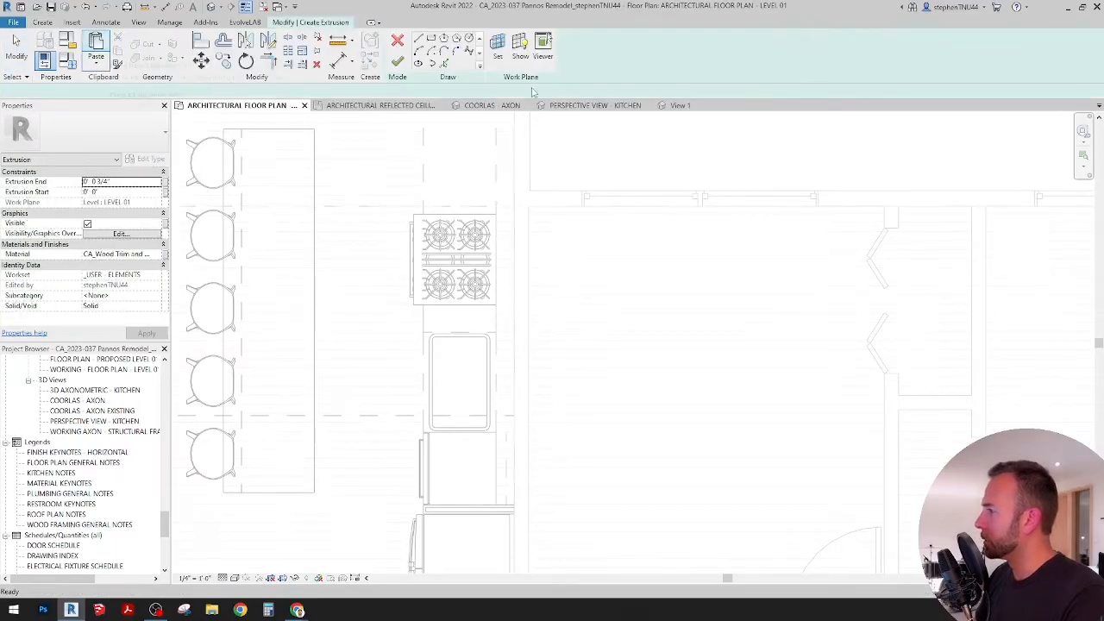
click(498, 49)
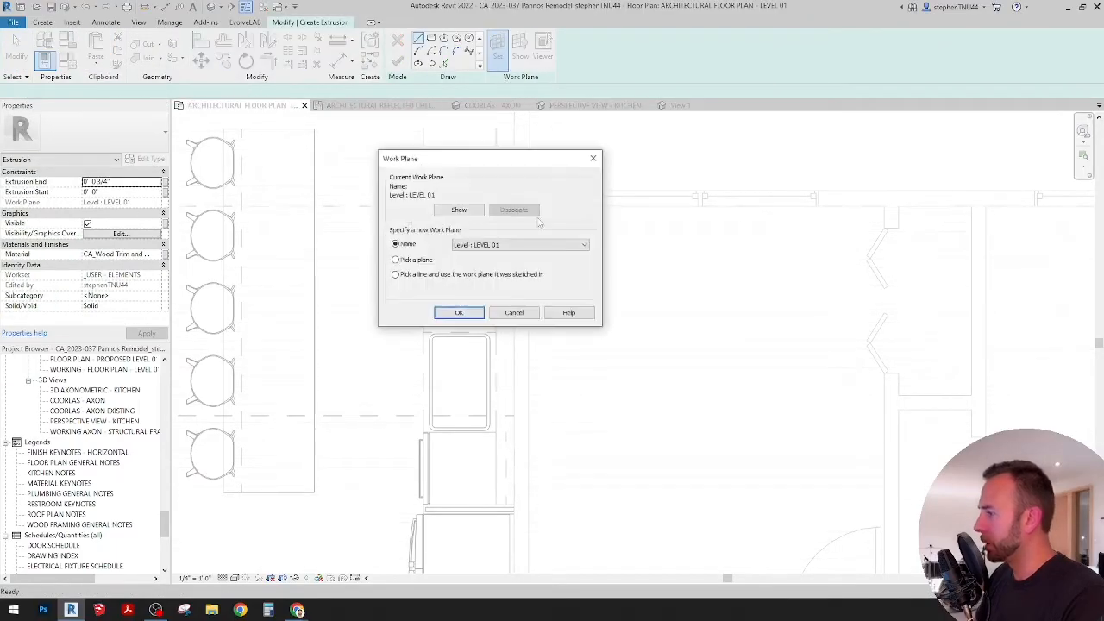
click(461, 313)
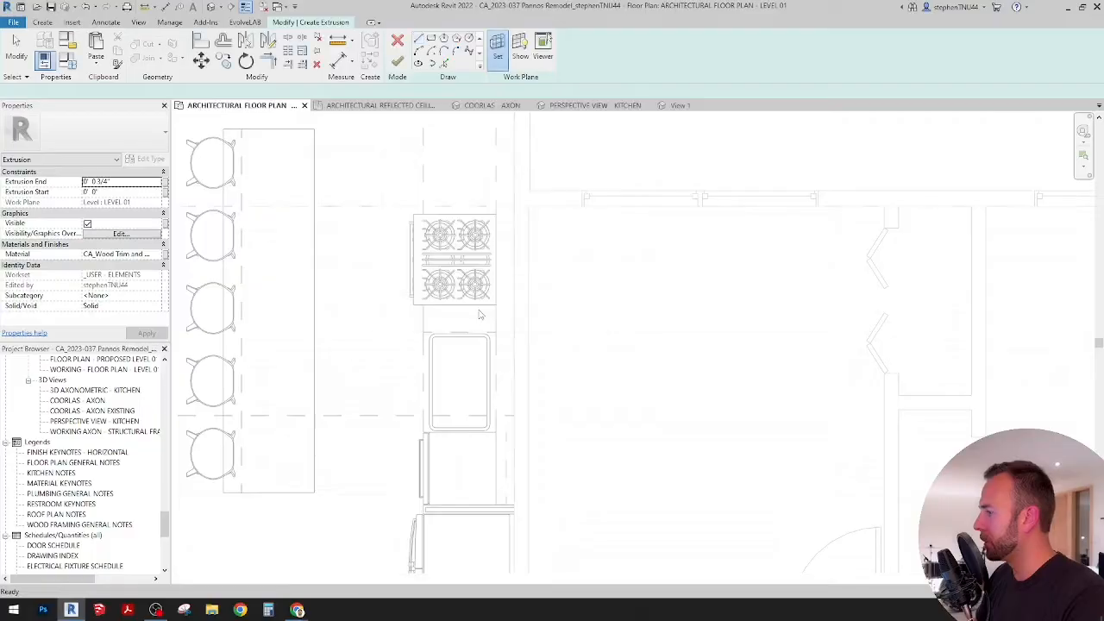
middle_drag(413, 285, 442, 319)
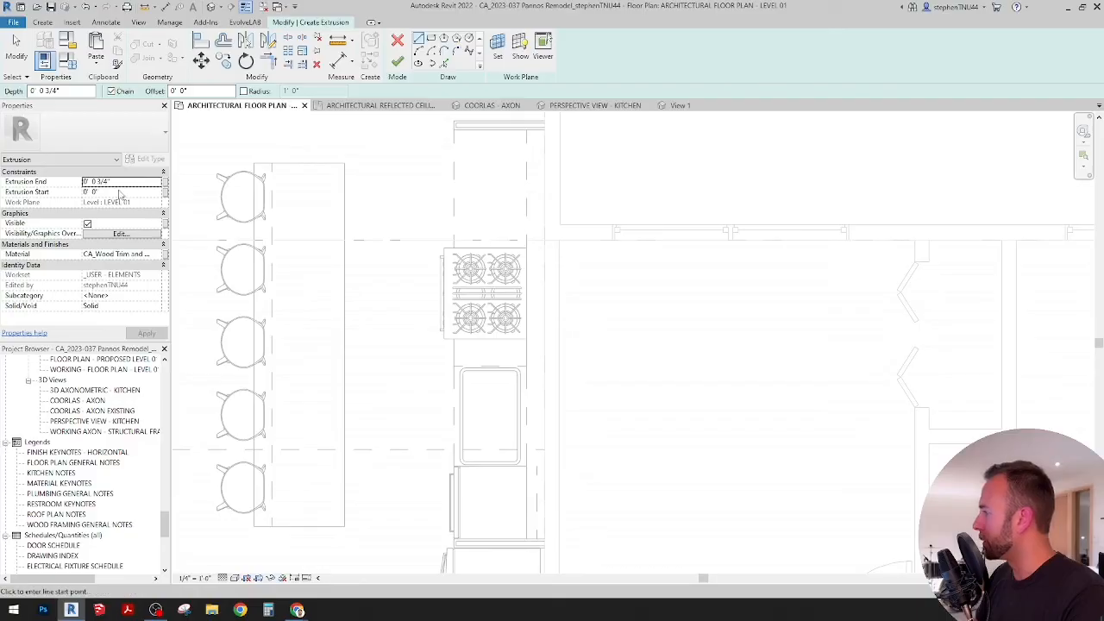
click(498, 48)
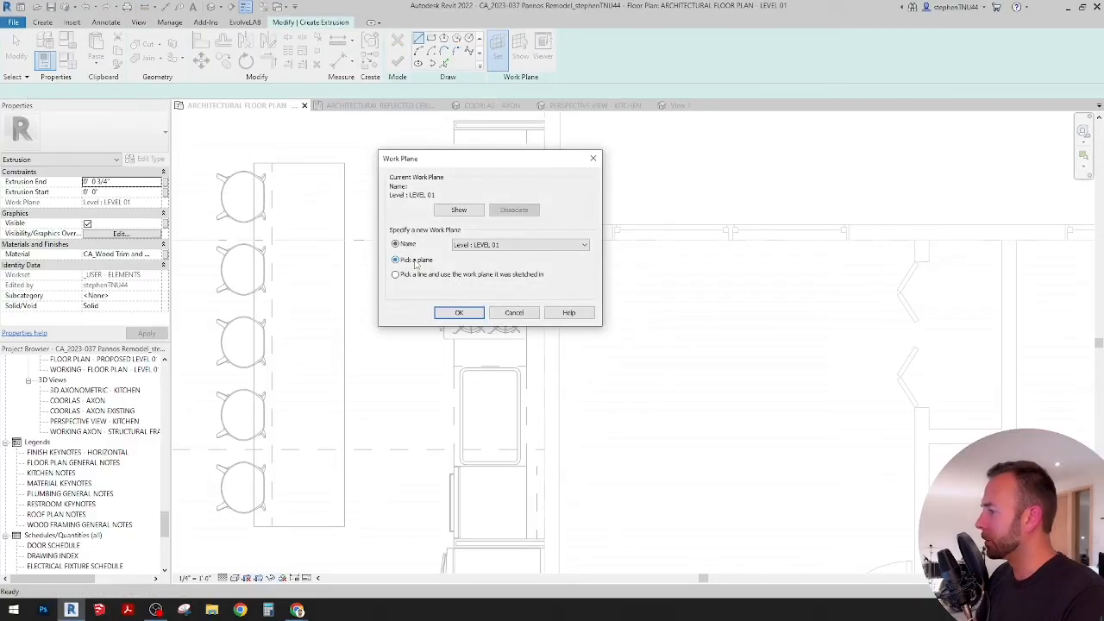
click(460, 312)
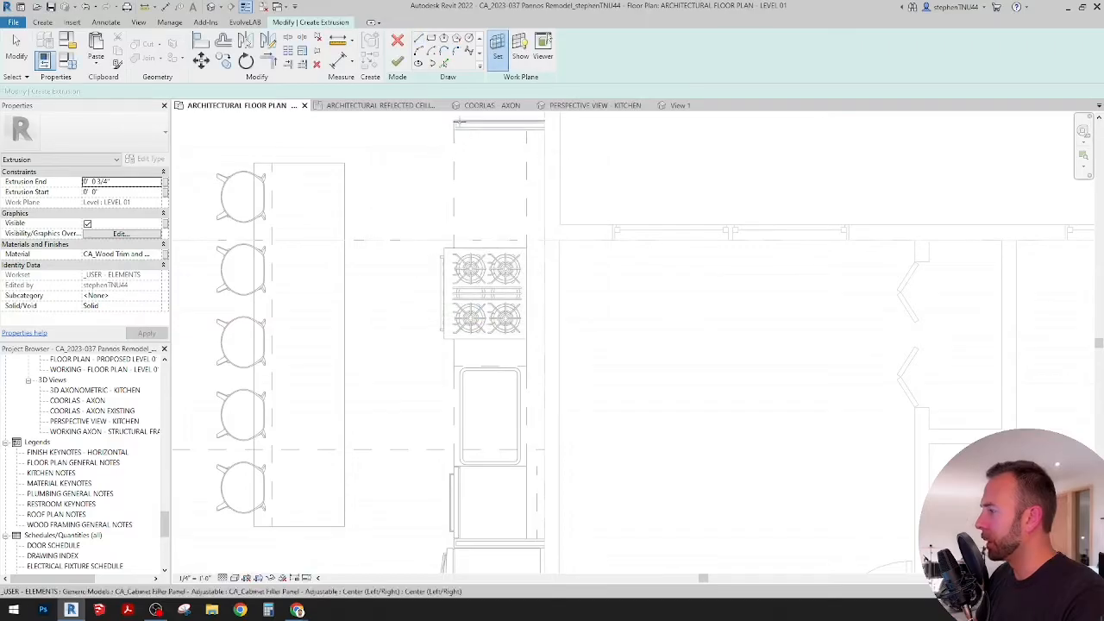
scroll(453, 128, up, 3)
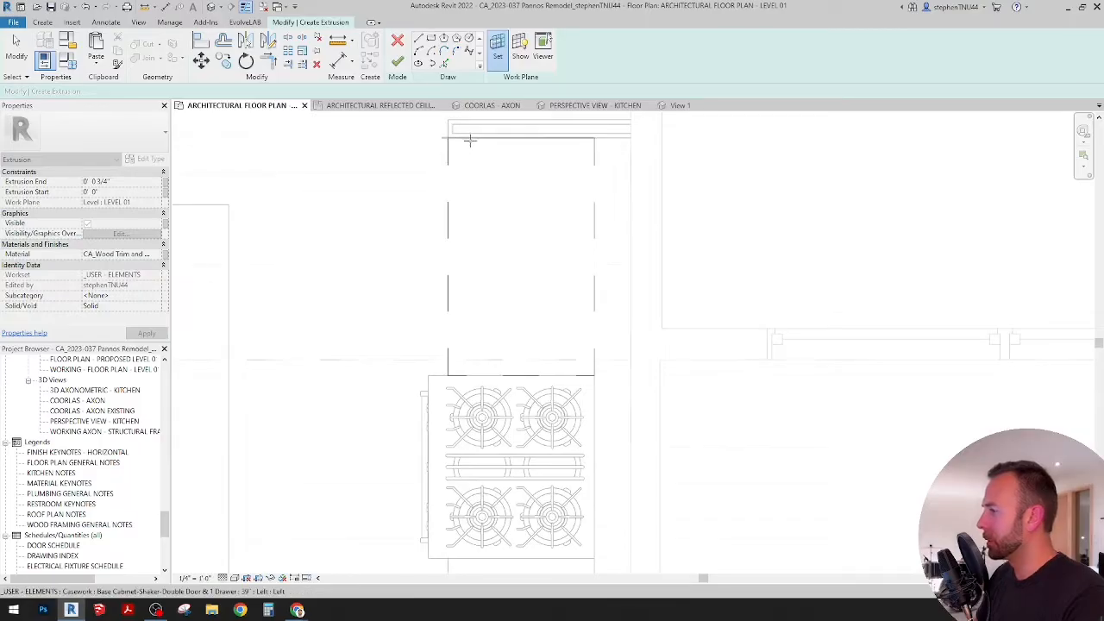
Step: Set the extrusion's work plane to the top face of the end cabinet filler panel, picked in the COORLAS - AXON 3D view
click(489, 105)
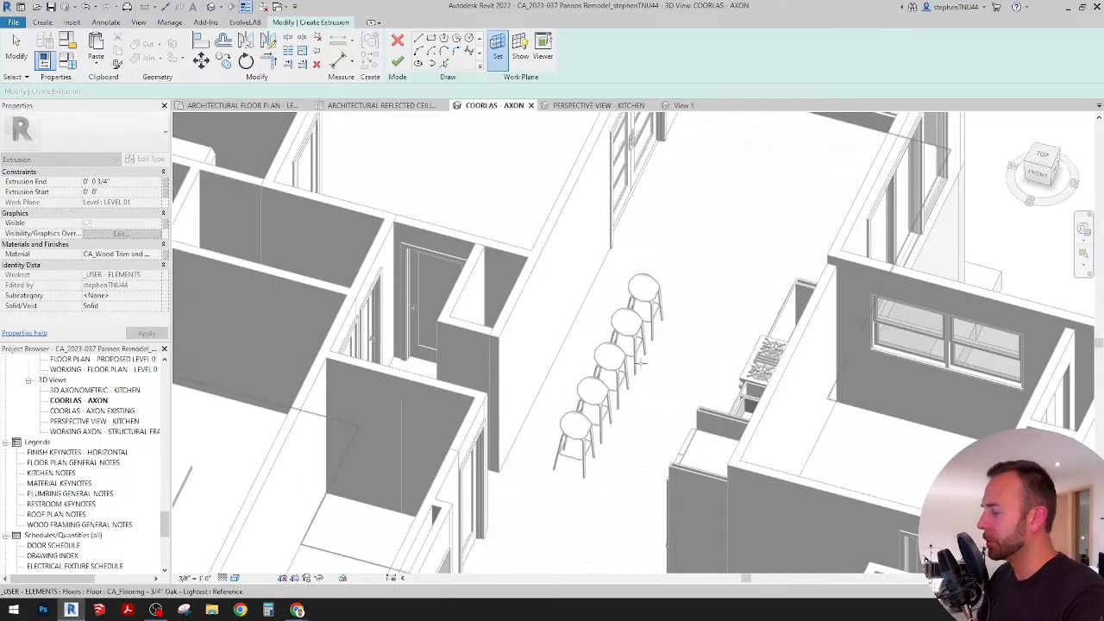
scroll(759, 362, up, 6)
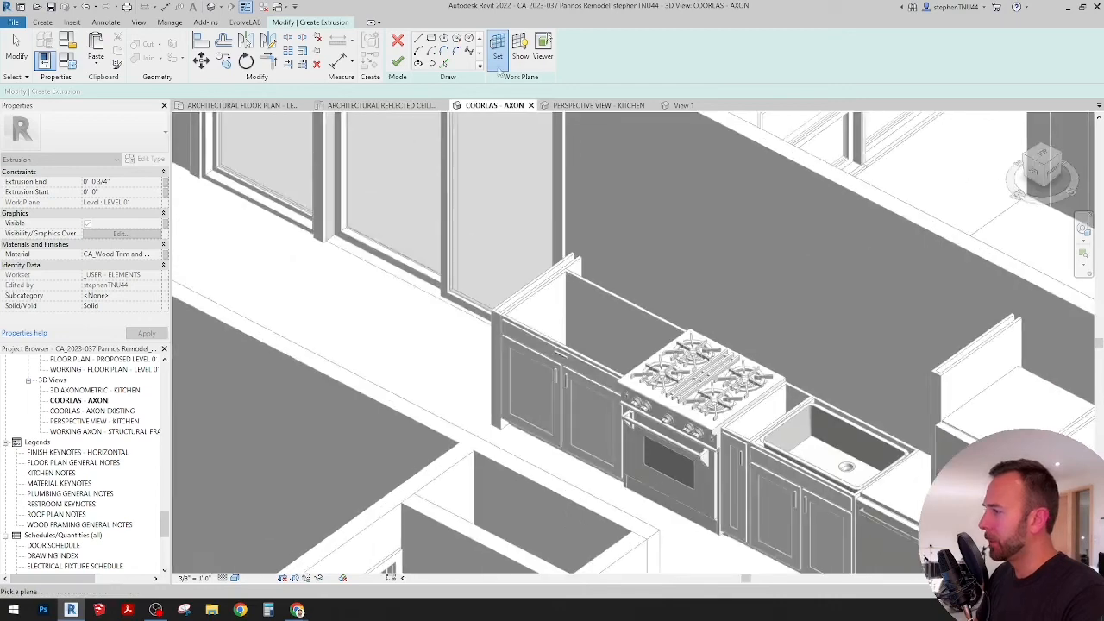
click(498, 67)
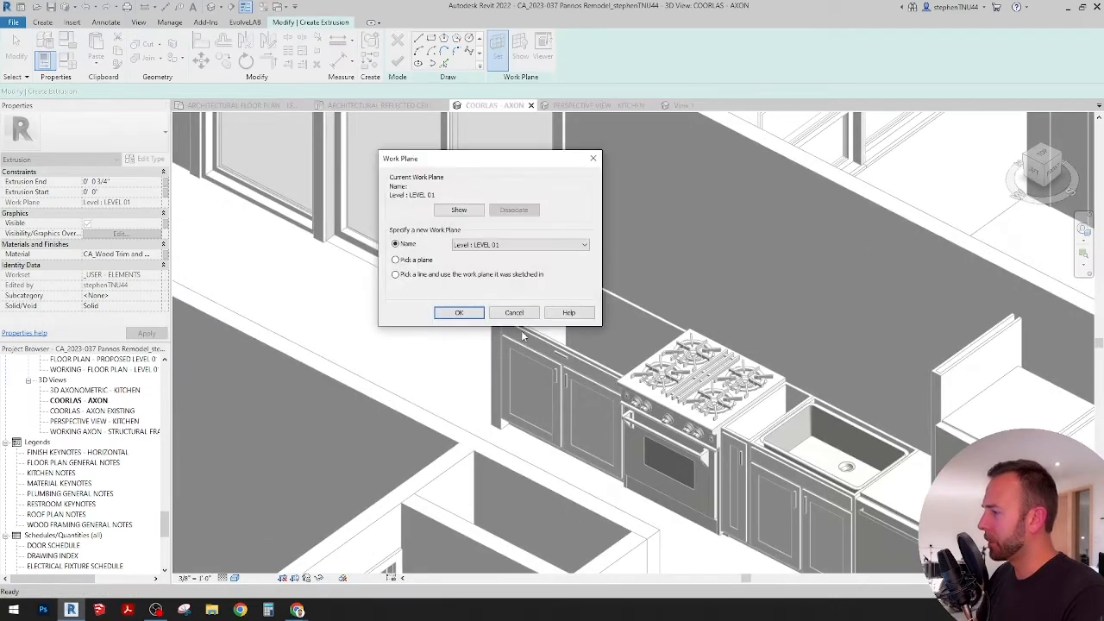
click(463, 312)
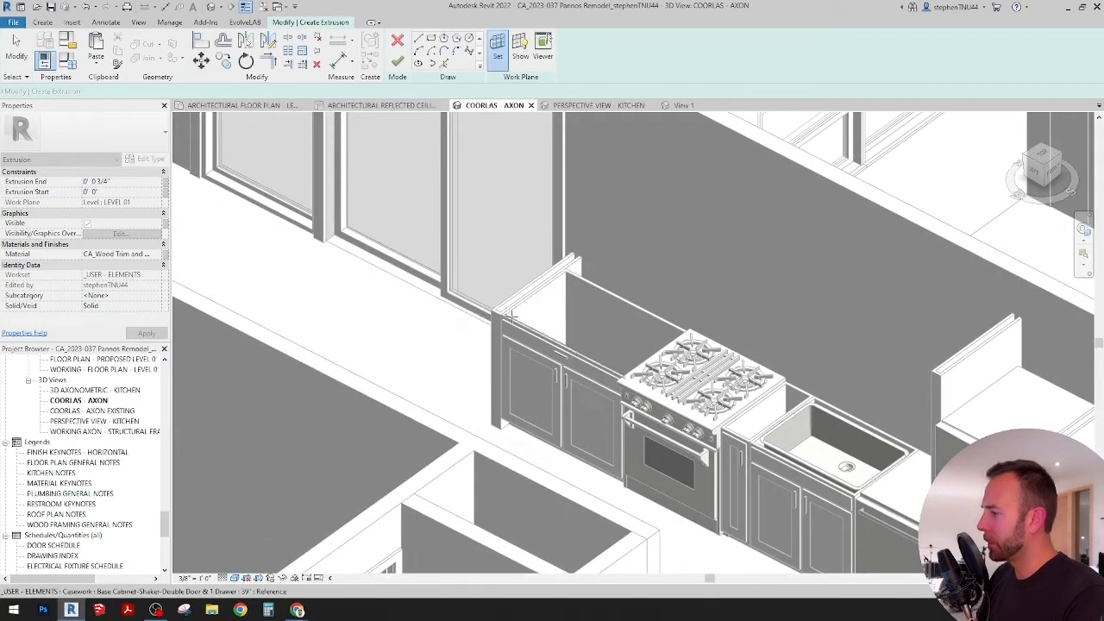
scroll(492, 312, up, 4)
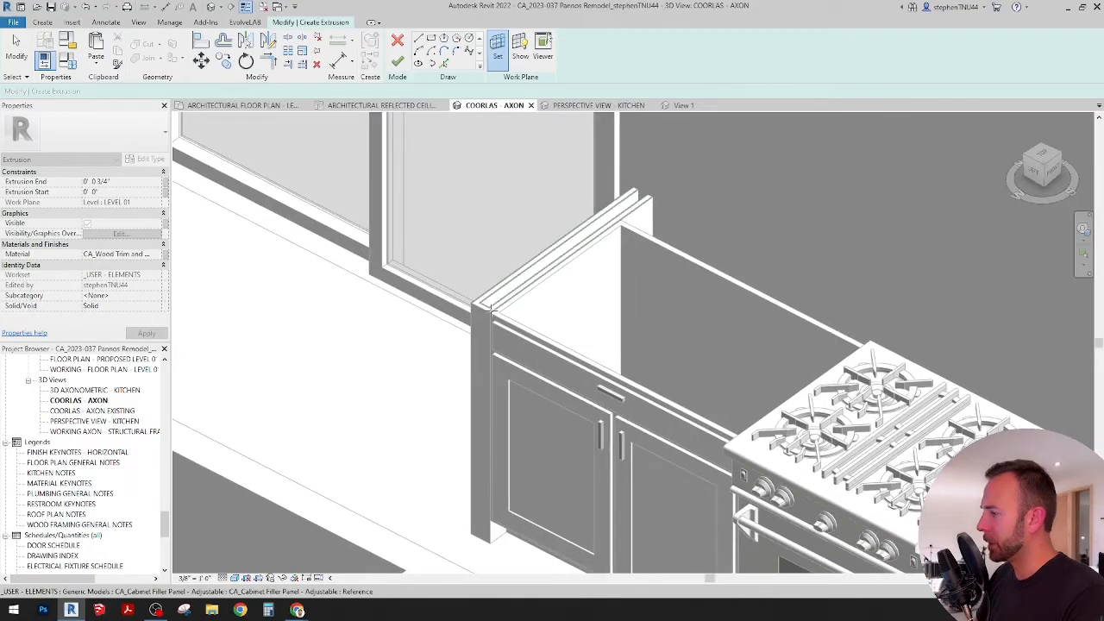
click(489, 309)
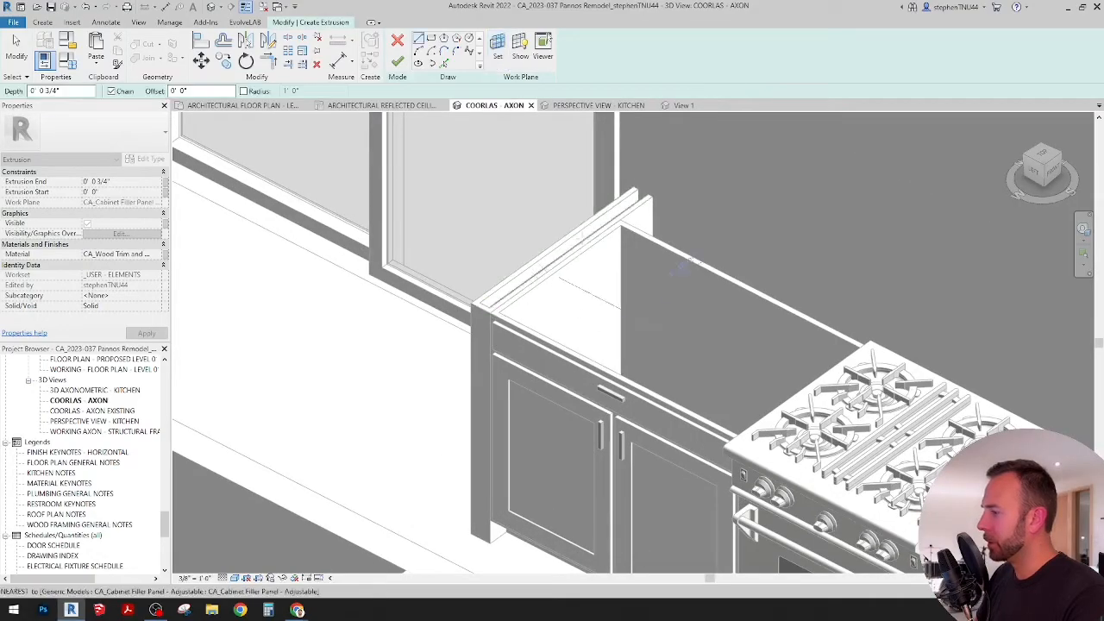
scroll(558, 329, down, 3)
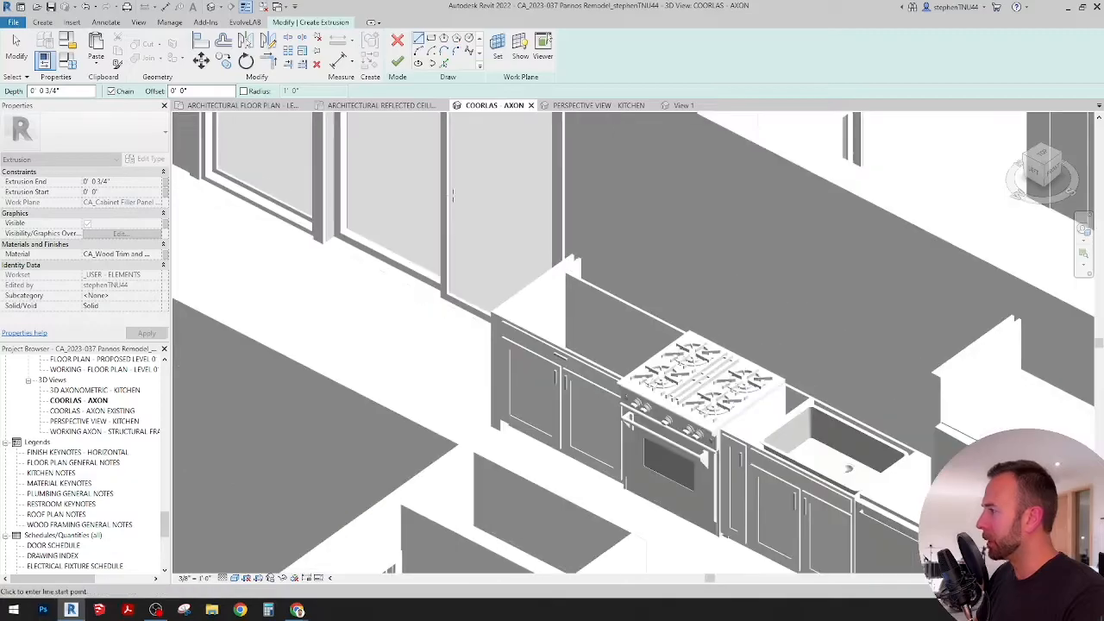
Step: In the architectural floor plan, pick the filler panel's outer edge, the adjoining base cabinet's front edge and the wall face as countertop sketch lines
click(280, 110)
scroll(473, 124, up, 4)
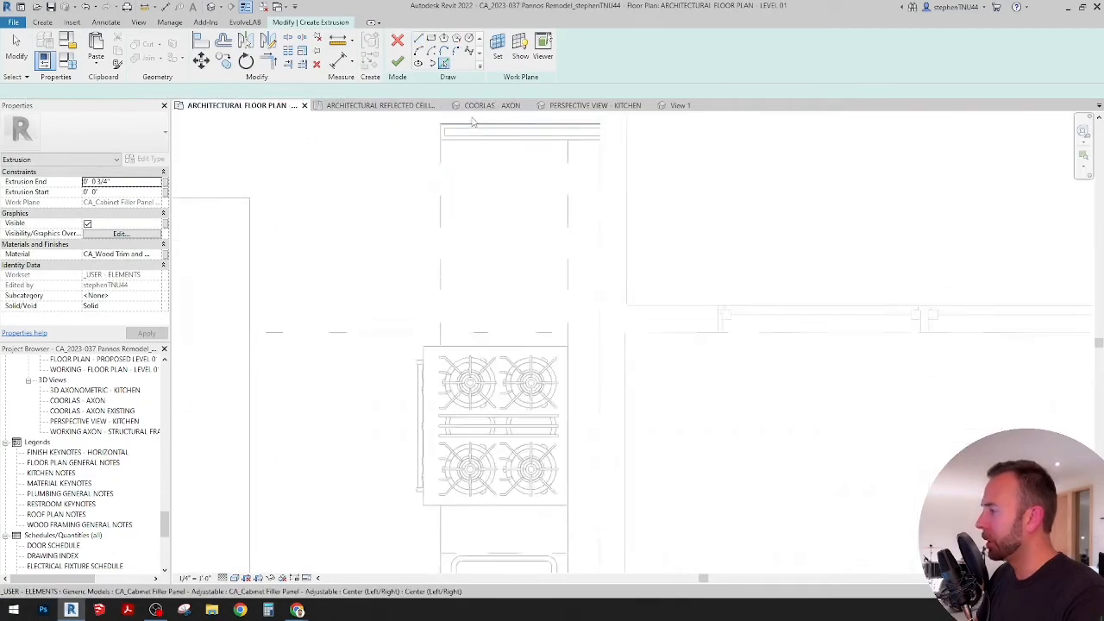
scroll(472, 123, up, 1)
click(476, 126)
click(438, 175)
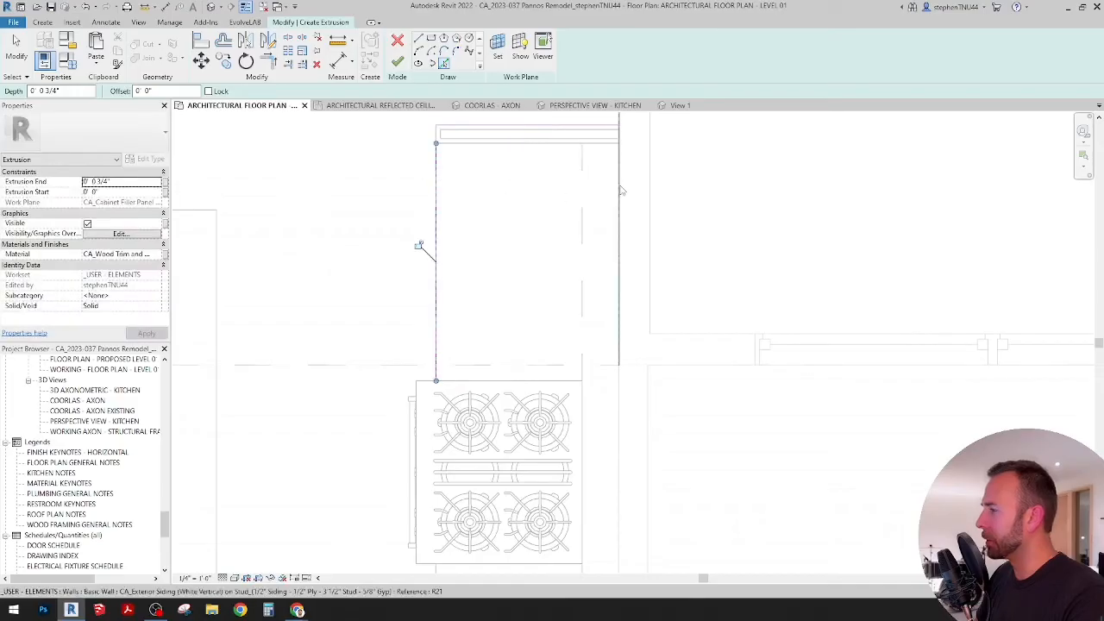
click(618, 192)
Step: Add the range oven's back edge to the countertop sketch as a picked line
scroll(462, 211, down, 5)
scroll(472, 302, up, 6)
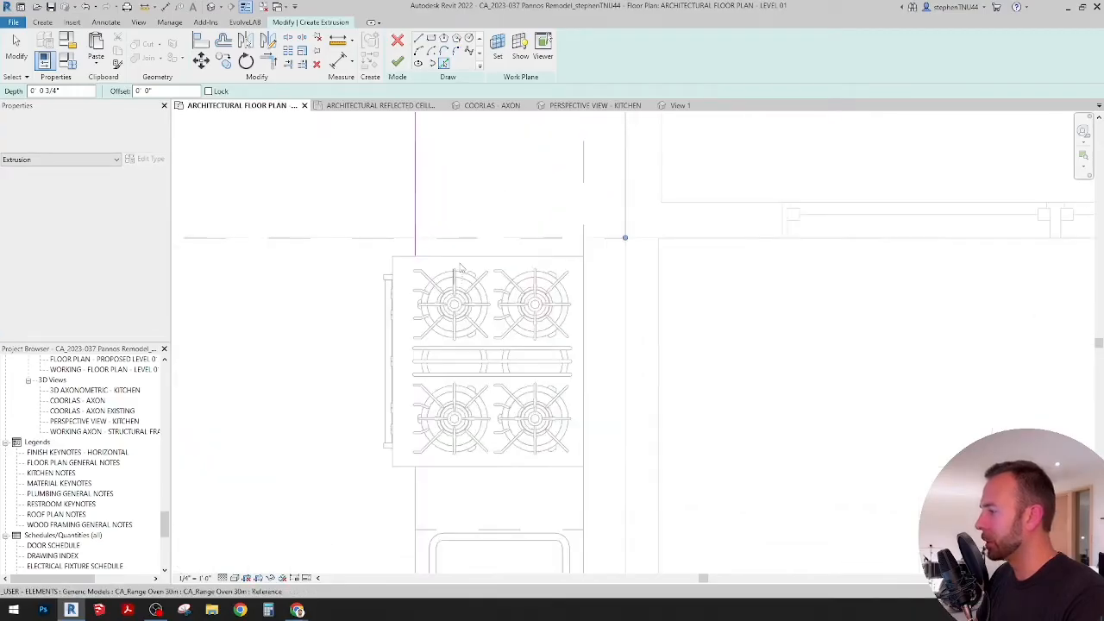
click(585, 297)
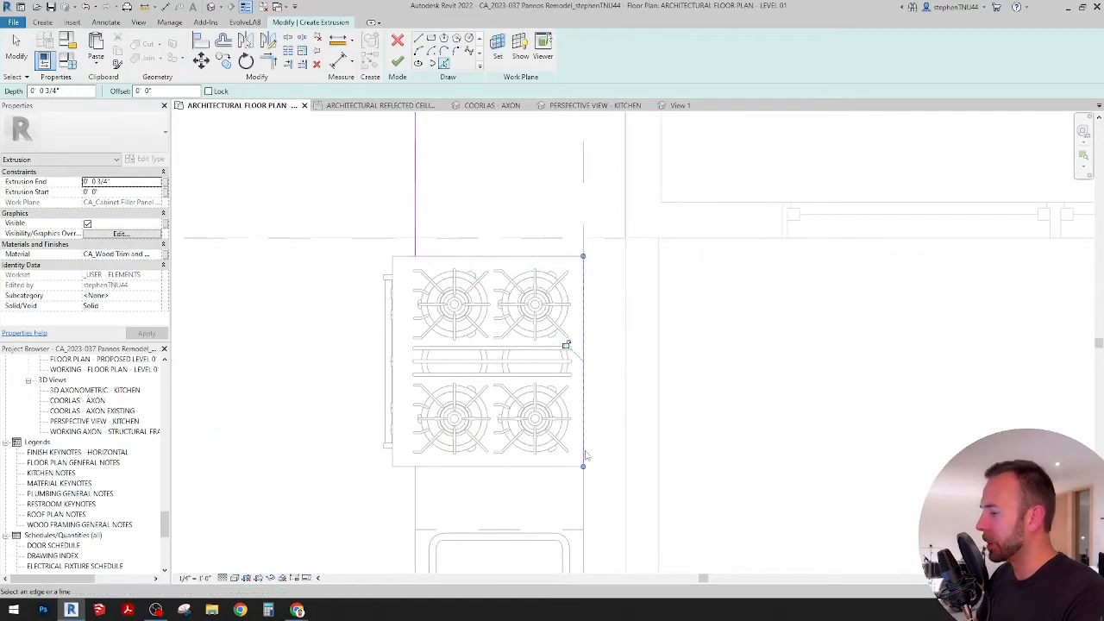
Step: Pick the range oven's sink-side edge and the sink base cabinet's front edge as countertop sketch lines
click(492, 468)
middle_drag(481, 483, 483, 296)
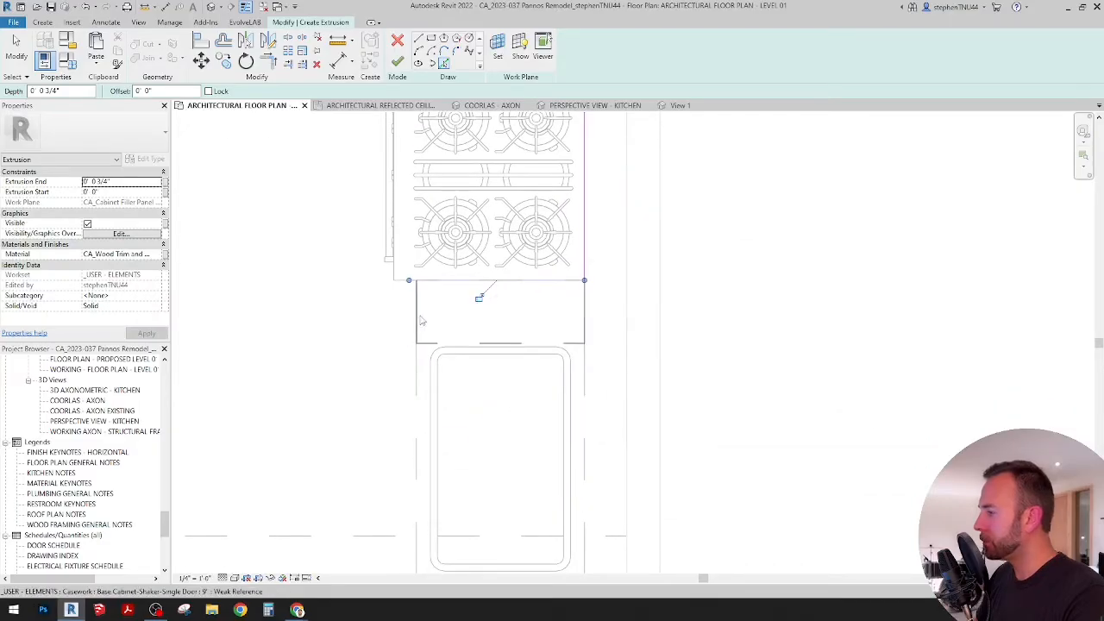
click(417, 384)
mouse_move(456, 416)
middle_down()
mouse_move(468, 335)
mouse_move(453, 323)
middle_up()
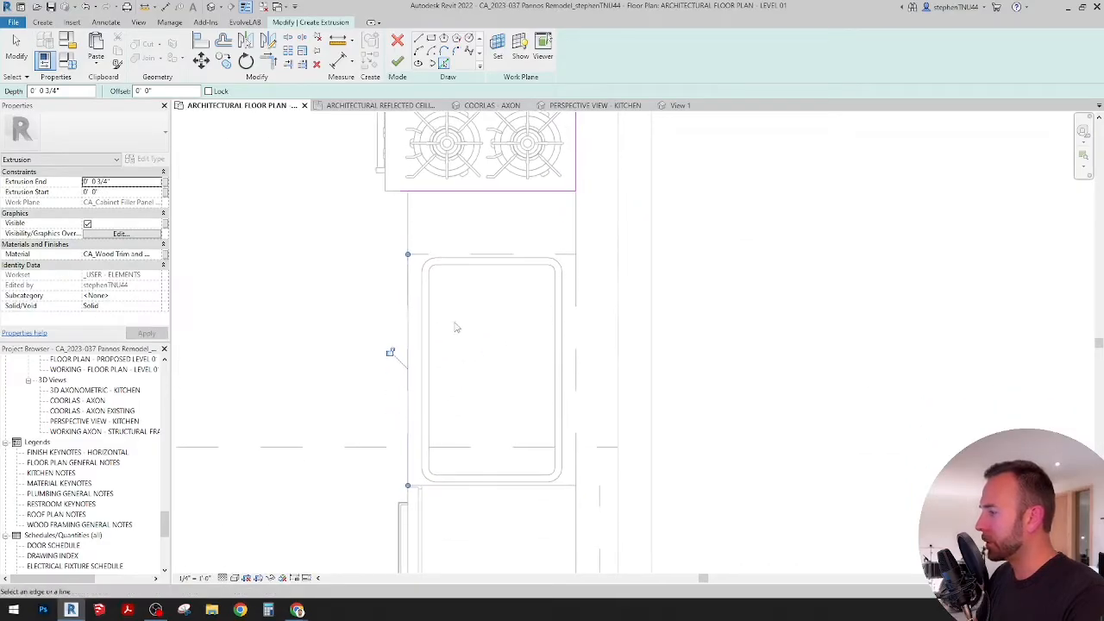
Step: Add the sink basin's complete inner outline to the countertop sketch as one picked chain
scroll(435, 323, up, 2)
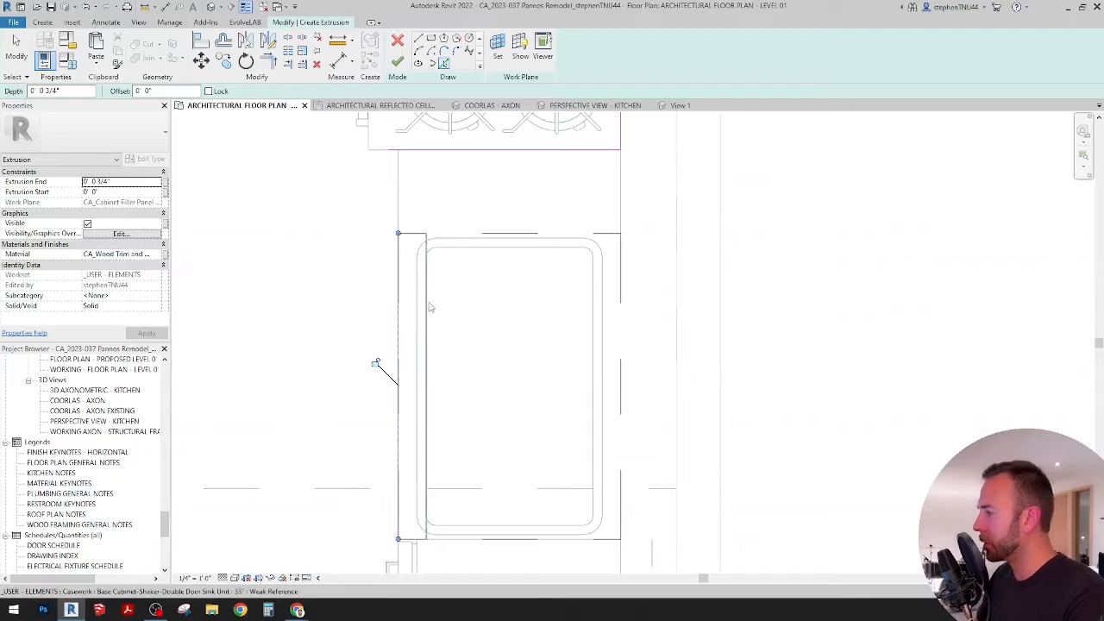
key(Tab)
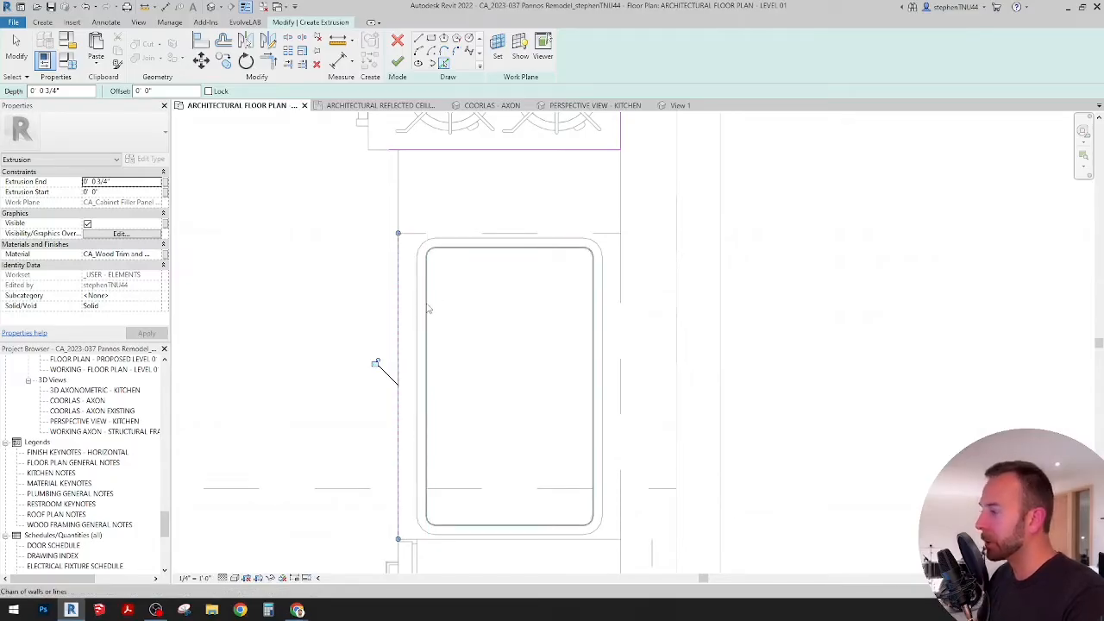
click(425, 303)
scroll(517, 282, down, 3)
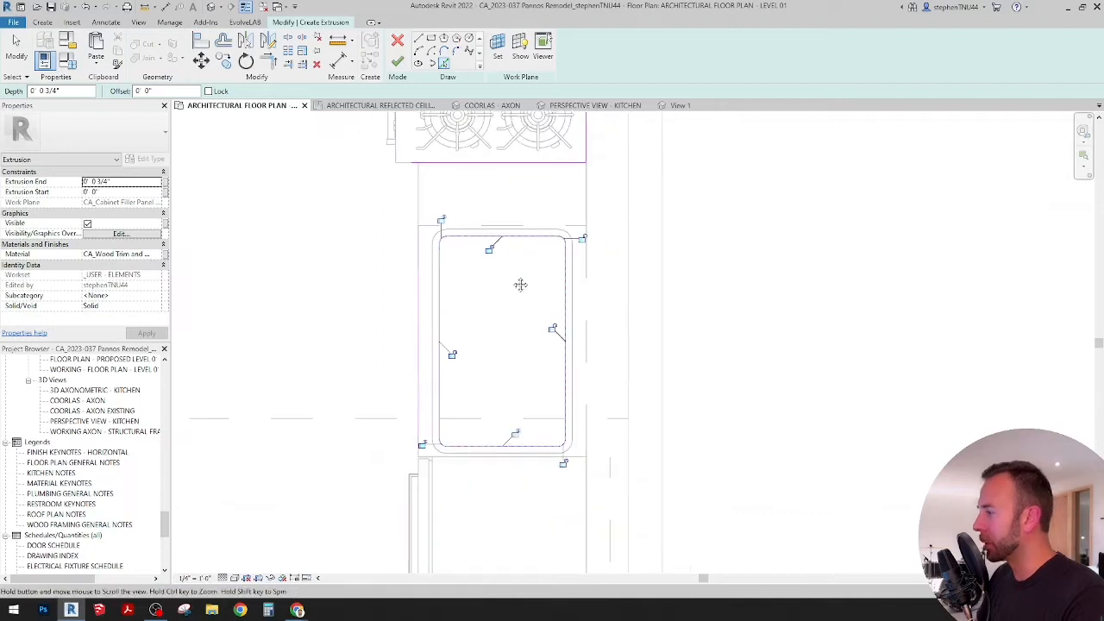
key(Escape)
Step: Pick the edge of the refrigerator side panel beside the dishwasher as the countertop's end sketch line
middle_drag(506, 290, 455, 245)
scroll(455, 244, down, 3)
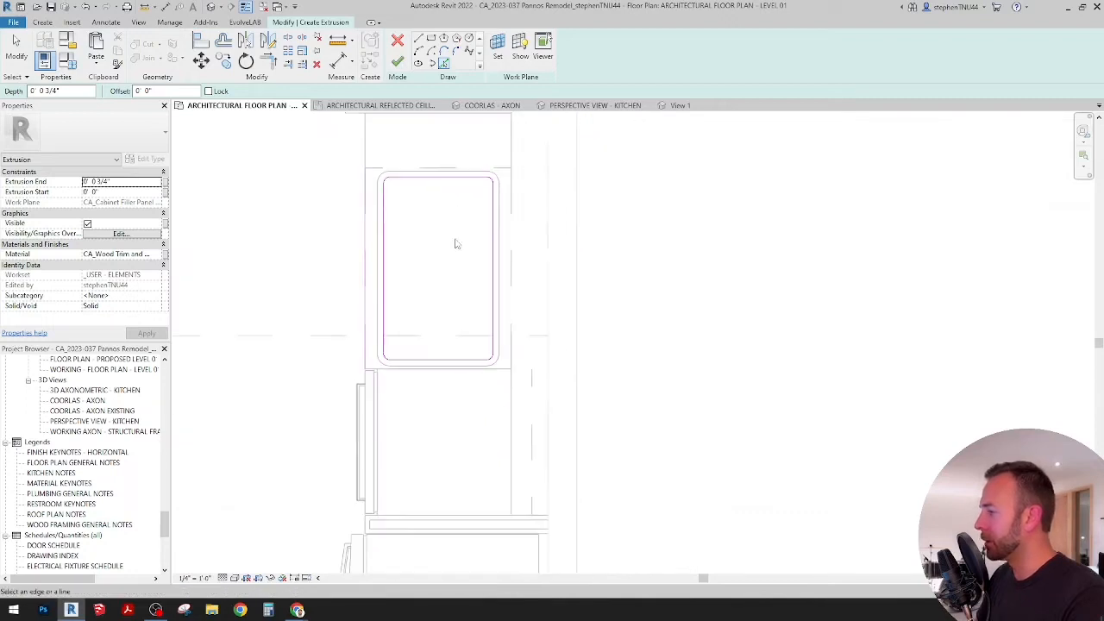
scroll(443, 439, up, 1)
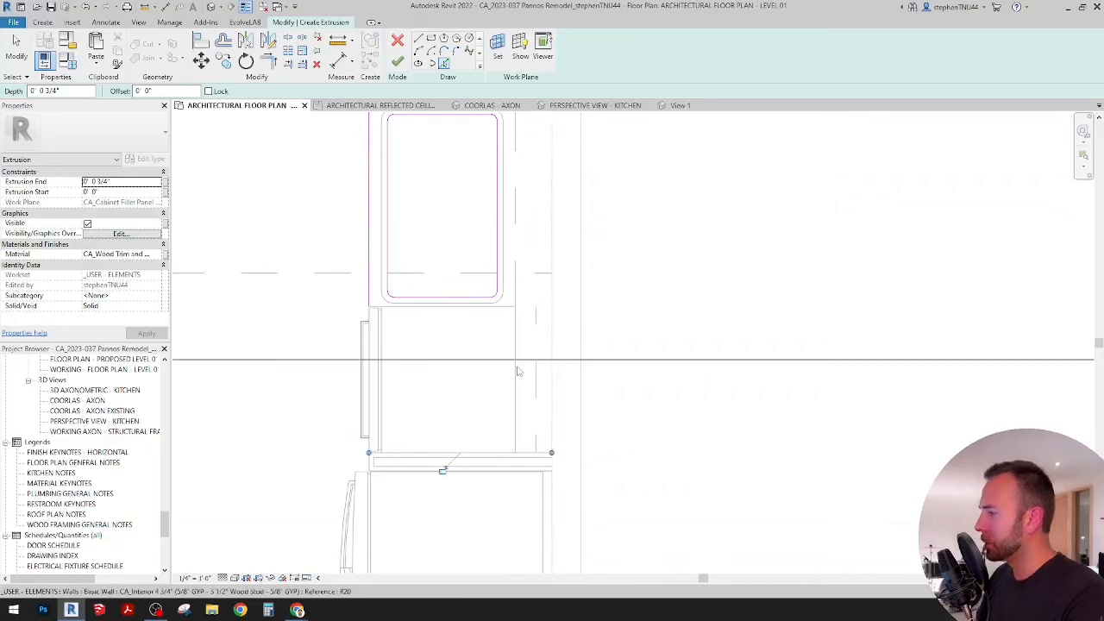
scroll(517, 370, down, 2)
middle_drag(518, 370, 515, 459)
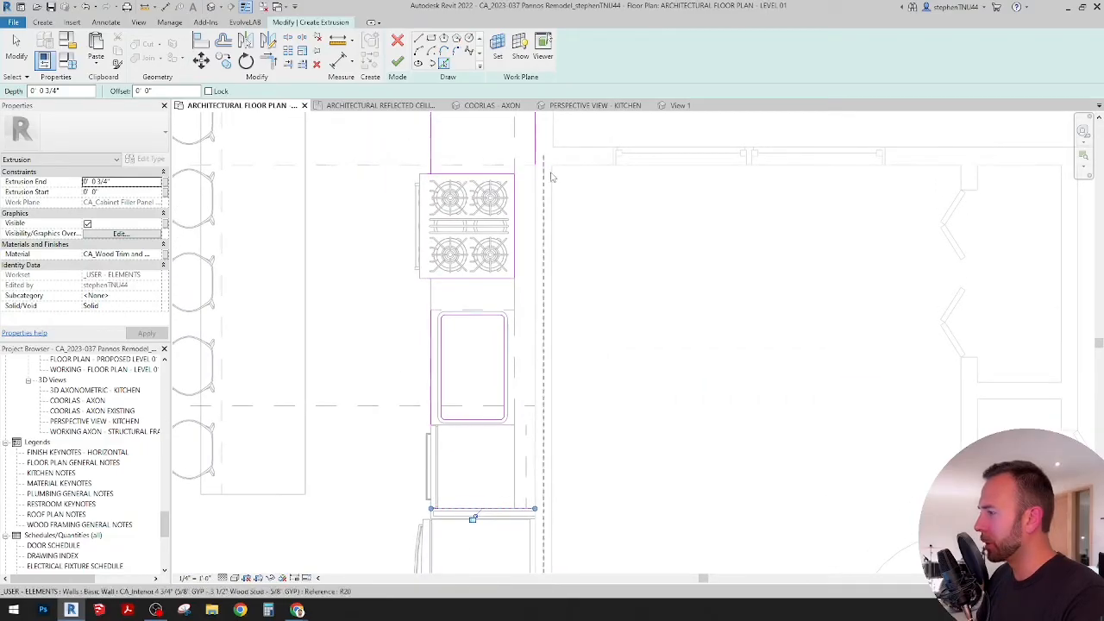
Step: Trim the countertop's front, wall and end sketch lines to corners at the refrigerator panel and the far filler panel
click(270, 59)
click(431, 411)
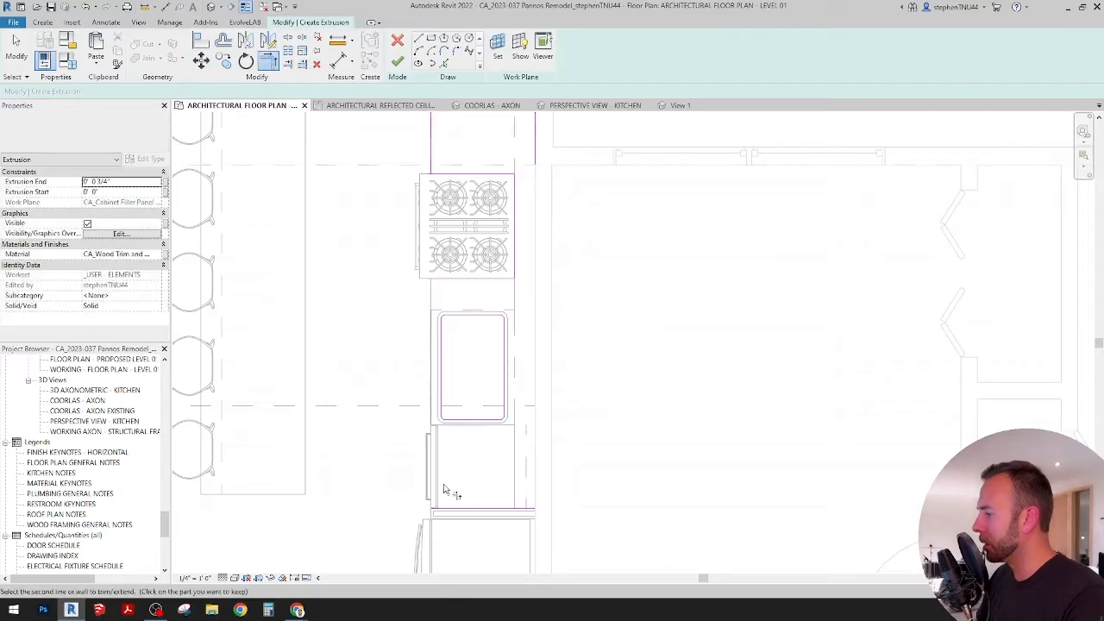
click(455, 512)
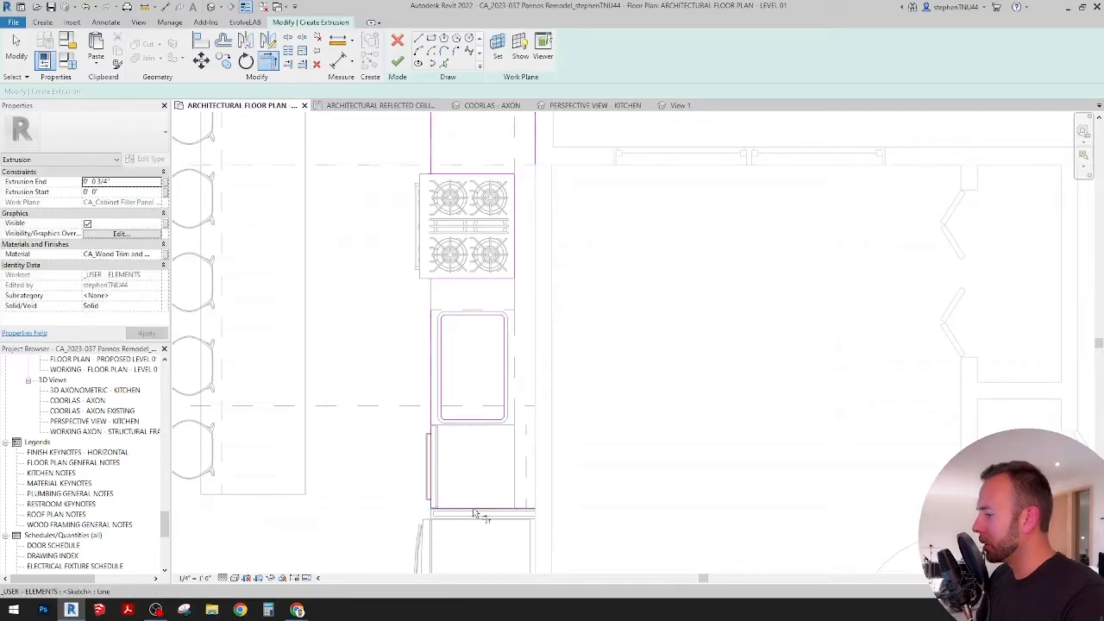
click(535, 147)
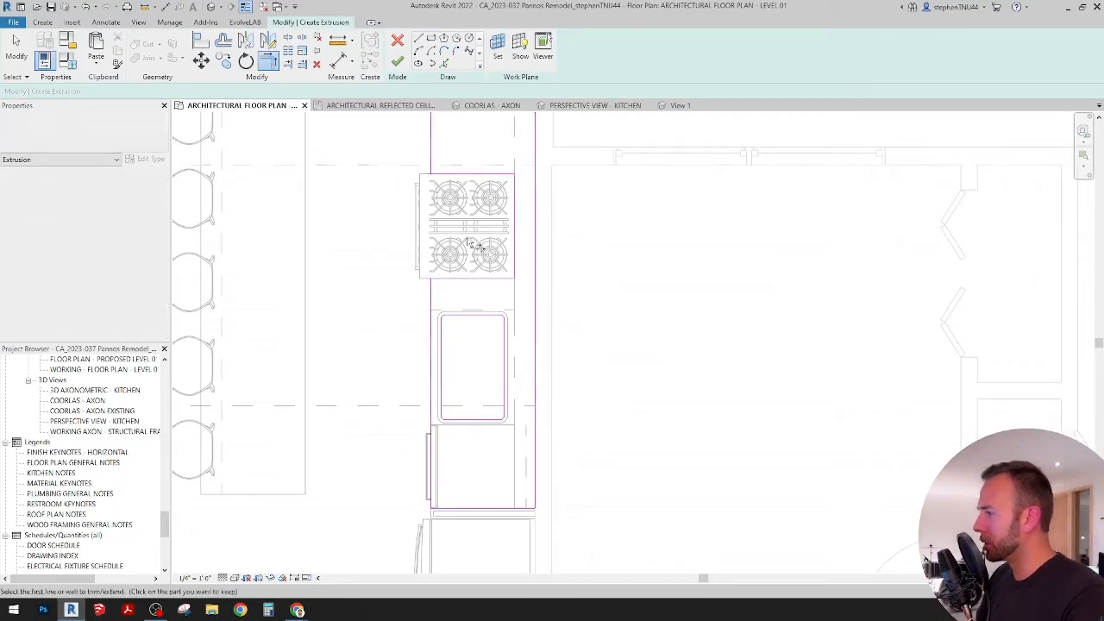
middle_drag(472, 245, 457, 371)
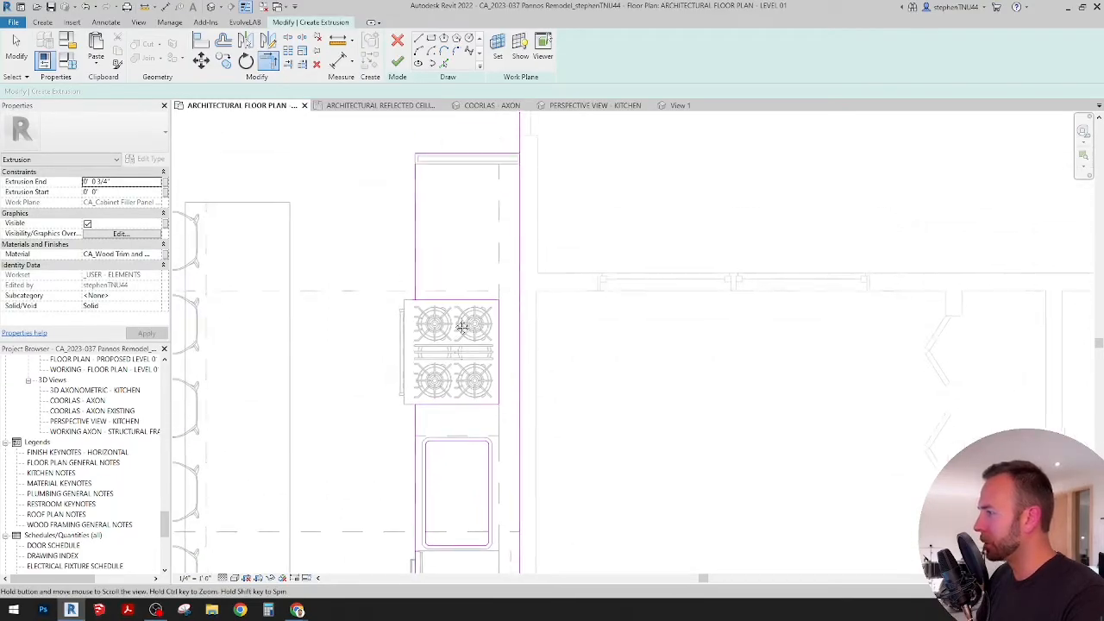
click(431, 159)
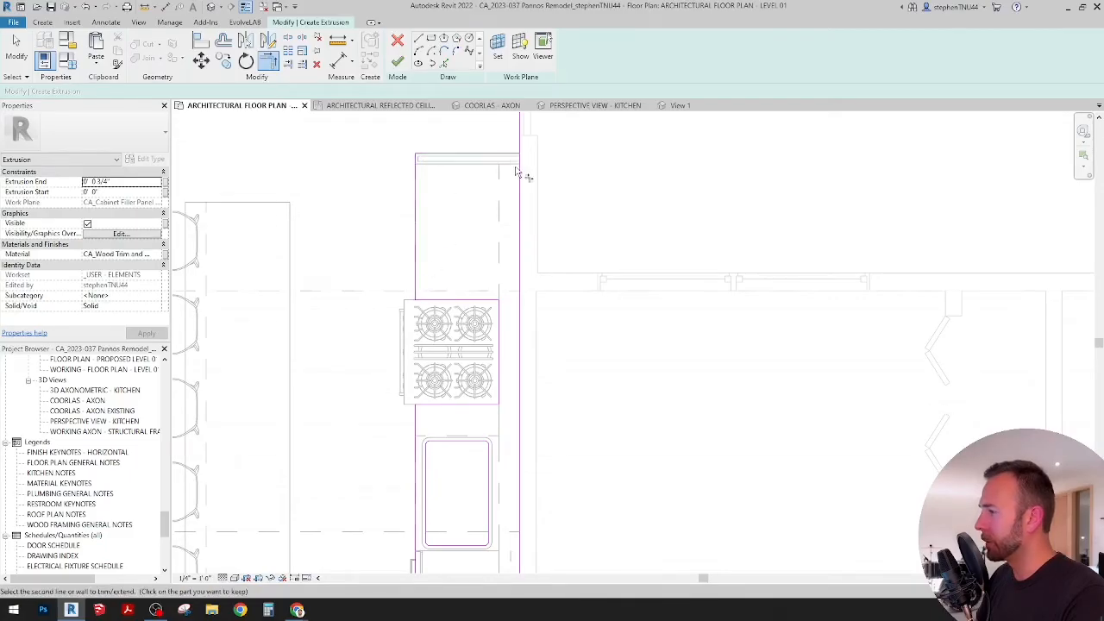
click(518, 172)
middle_drag(503, 399, 511, 280)
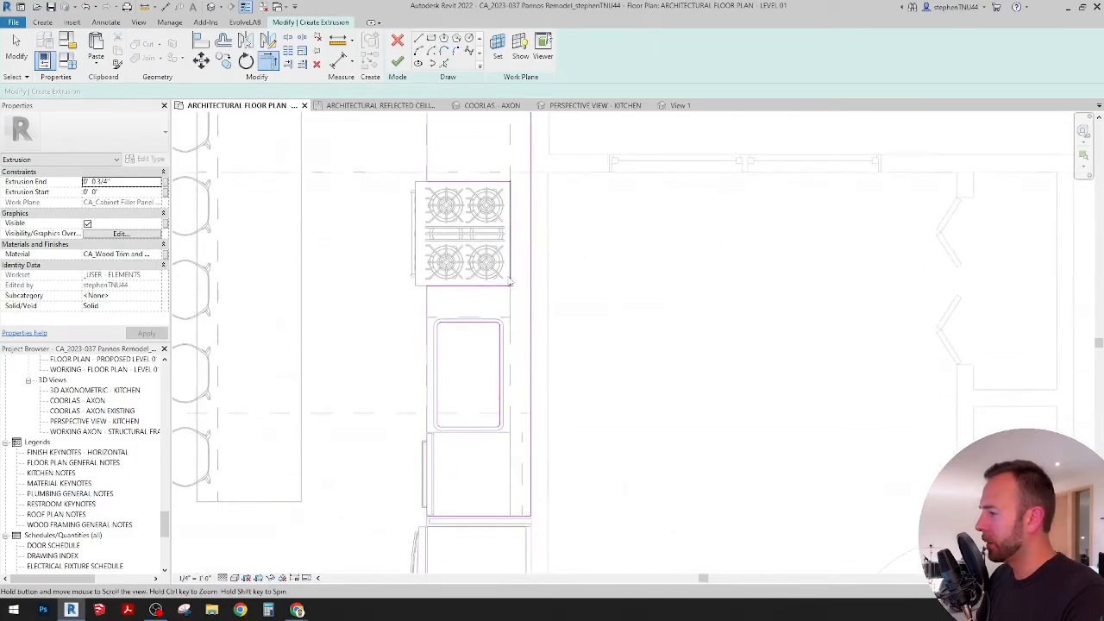
middle_drag(525, 437, 523, 385)
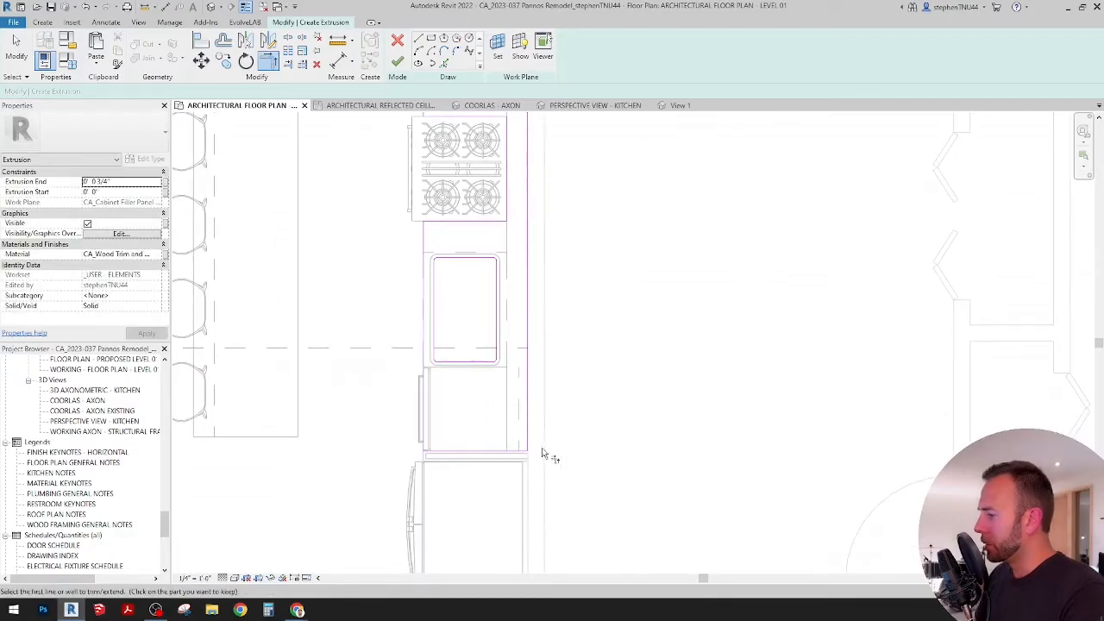
Step: Set the countertop's extrusion end to 0' 1 1/2"
click(128, 182)
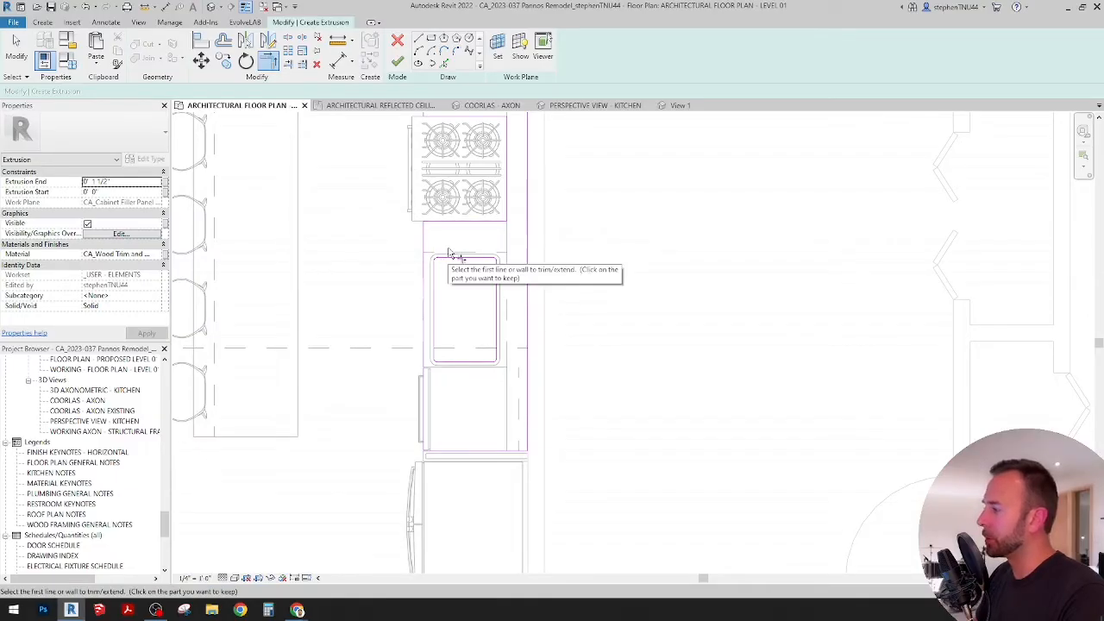
scroll(453, 255, down, 2)
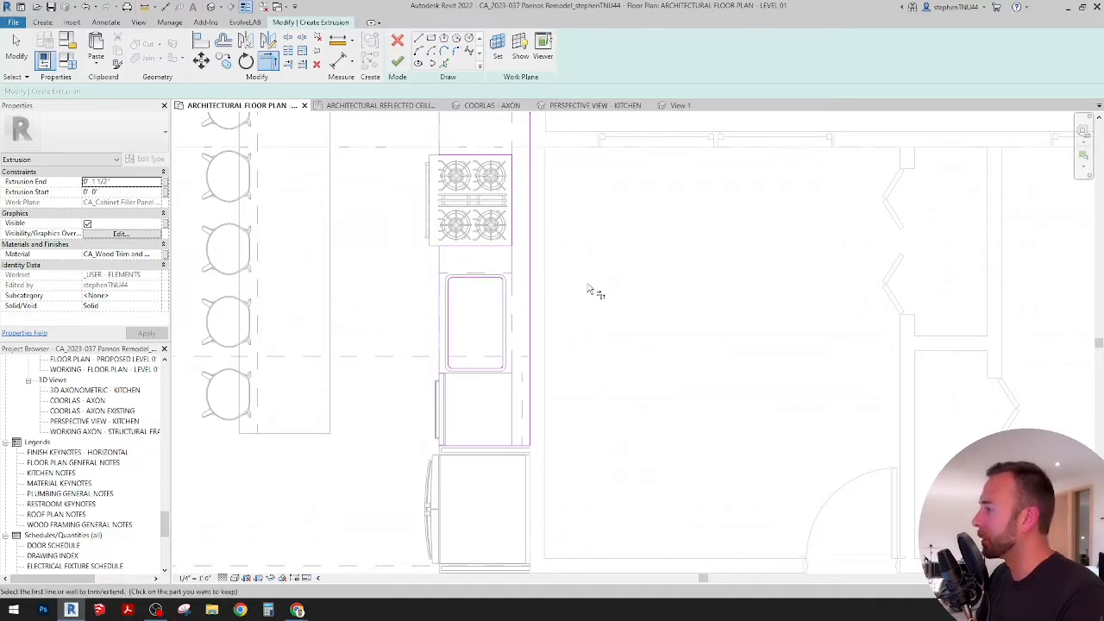
middle_drag(594, 293, 650, 320)
middle_drag(557, 227, 534, 269)
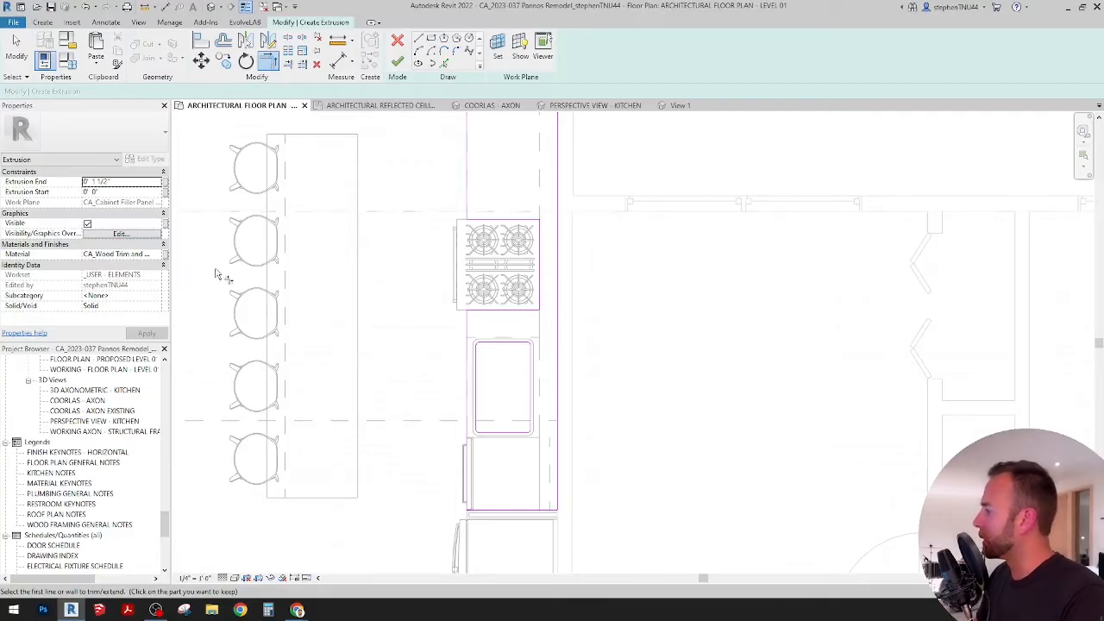
Step: Search the materials for "marble" and assign CA_Stone - Marble - White to the countertop extrusion
click(158, 255)
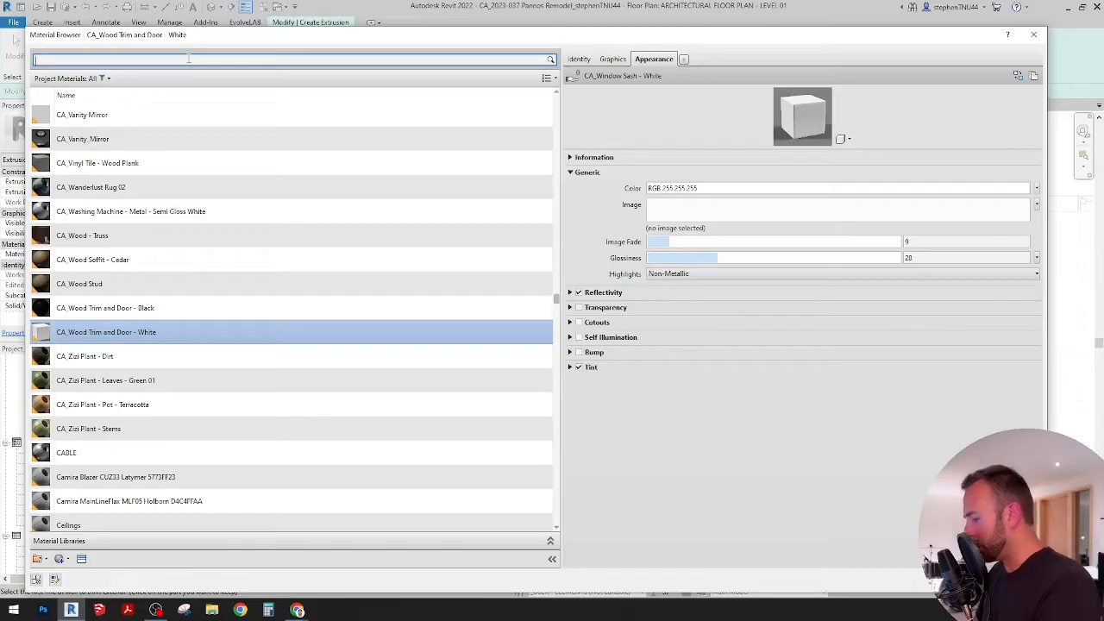
click(188, 59)
text(mar)
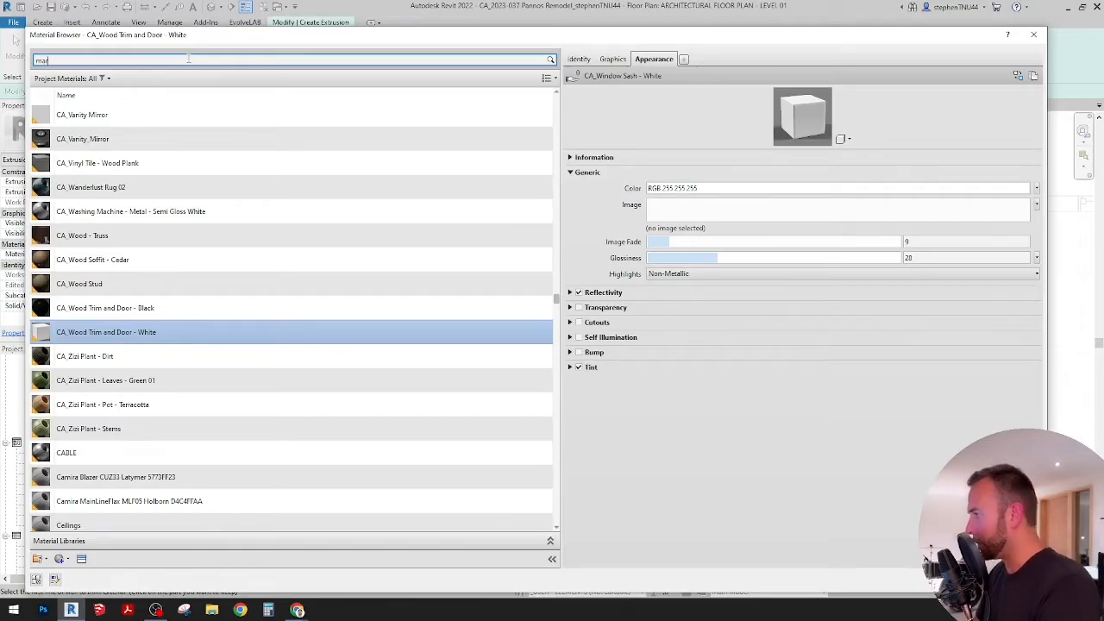
text(ble)
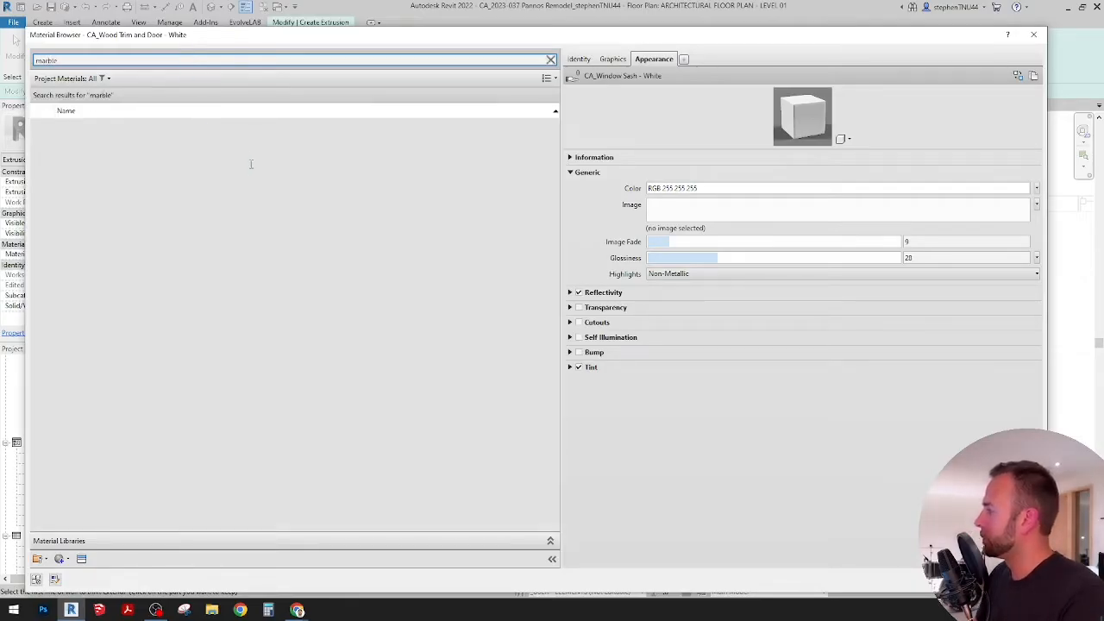
click(173, 131)
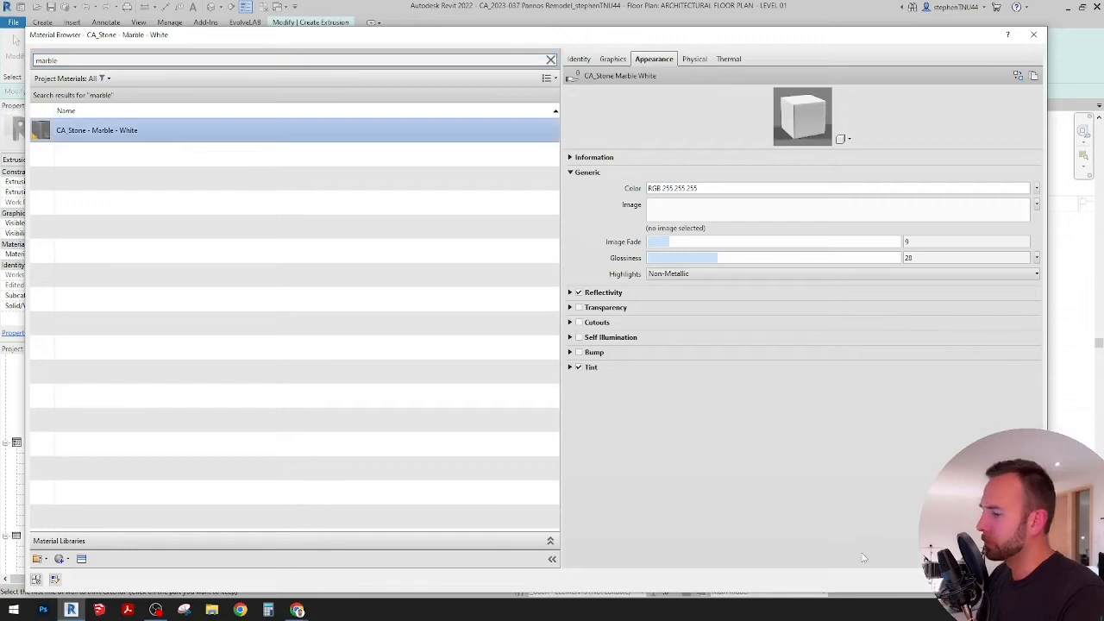
click(946, 579)
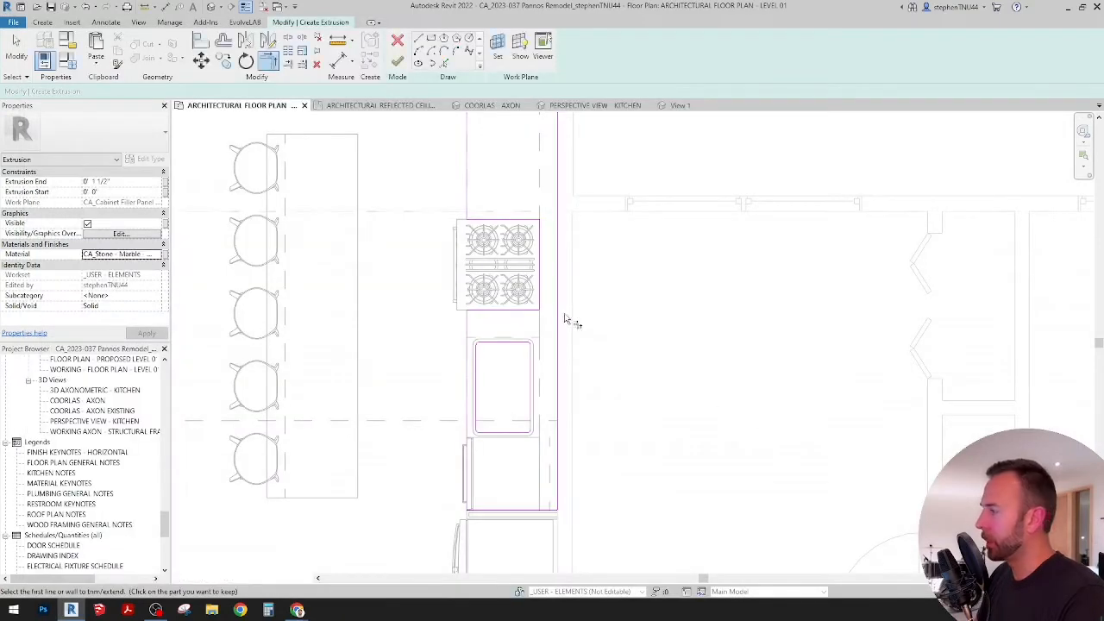
Step: Finish the countertop extrusion sketch, check it in the COORLAS - AXON 3D view and finish the in-place model
scroll(479, 386, down, 1)
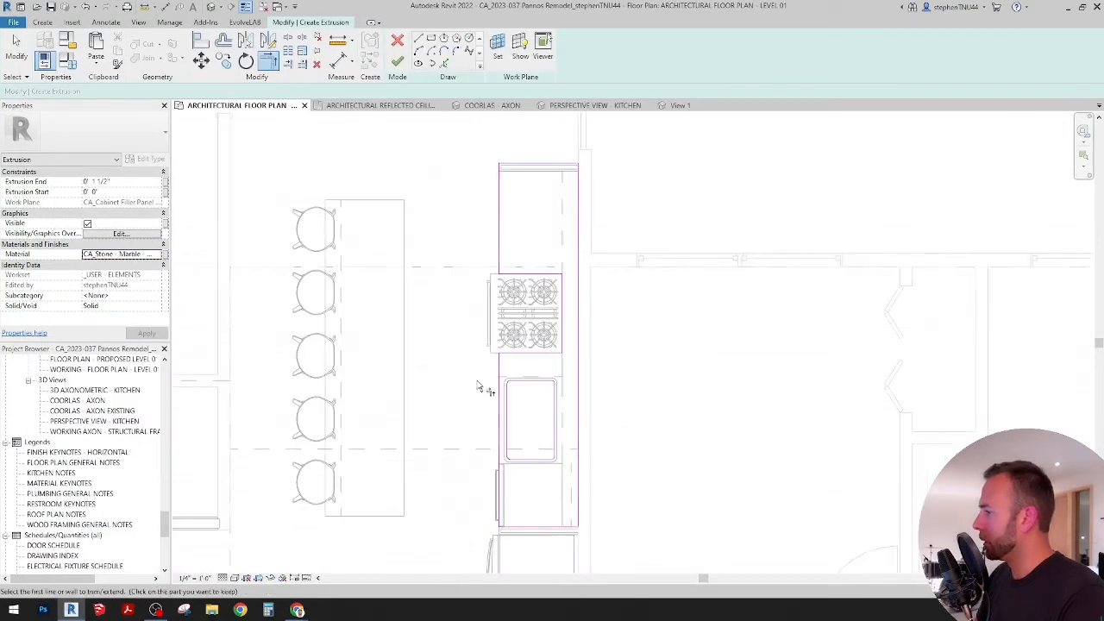
click(396, 62)
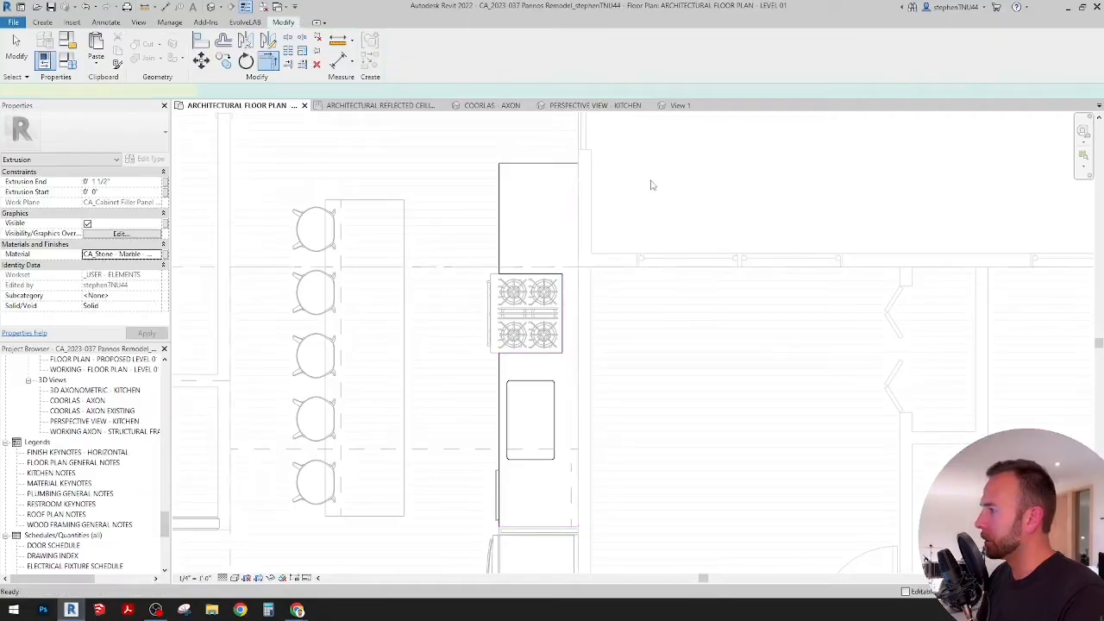
click(485, 106)
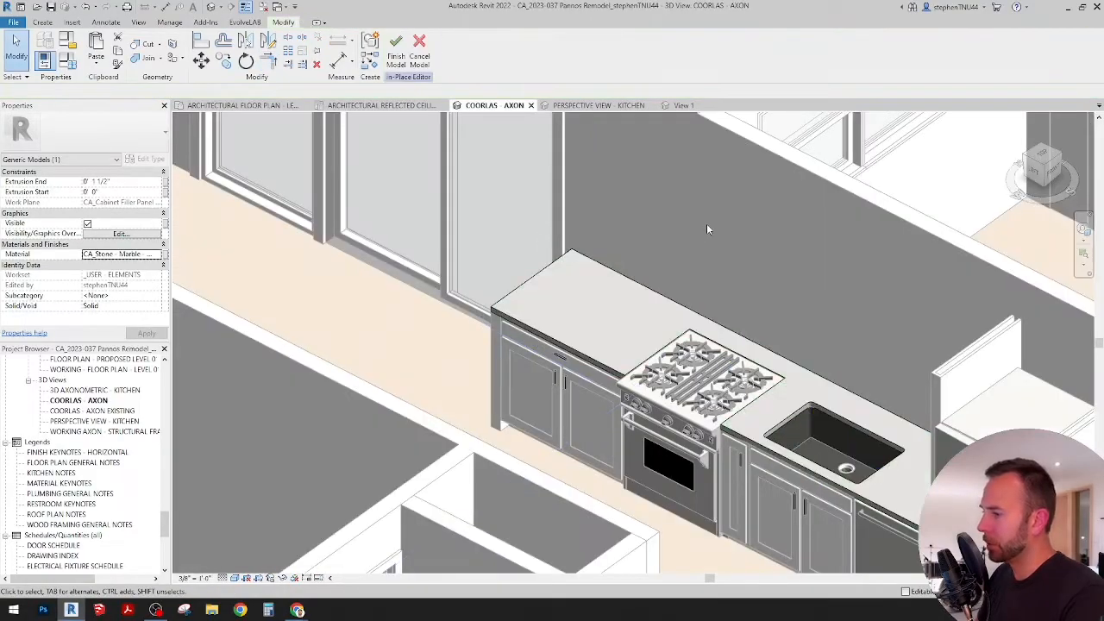
click(706, 223)
shift+middle_drag(707, 223, 732, 407)
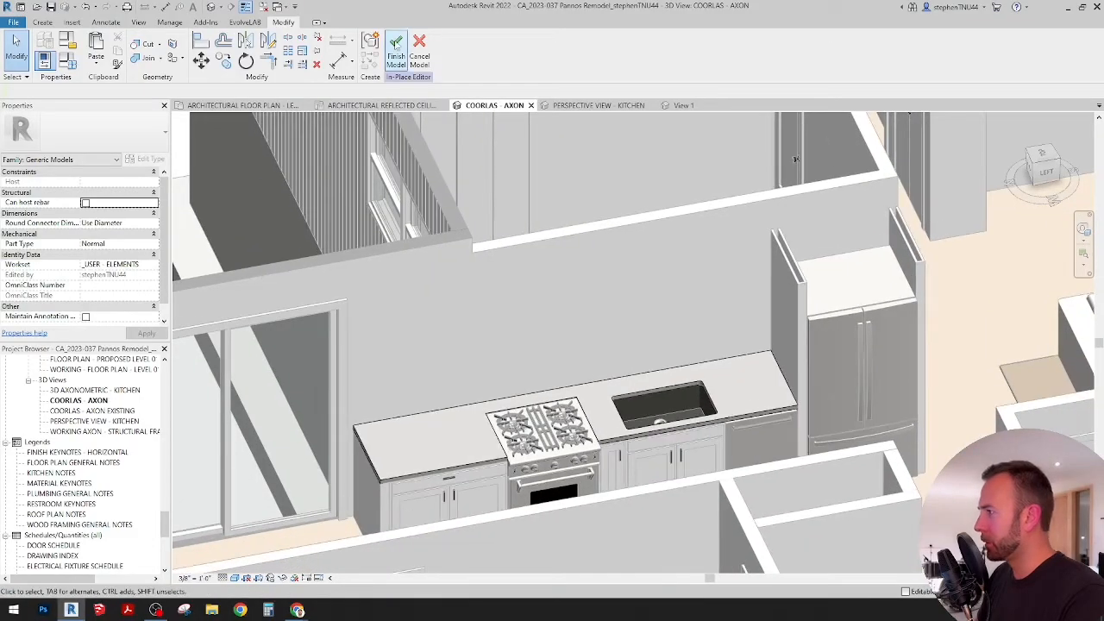
click(396, 54)
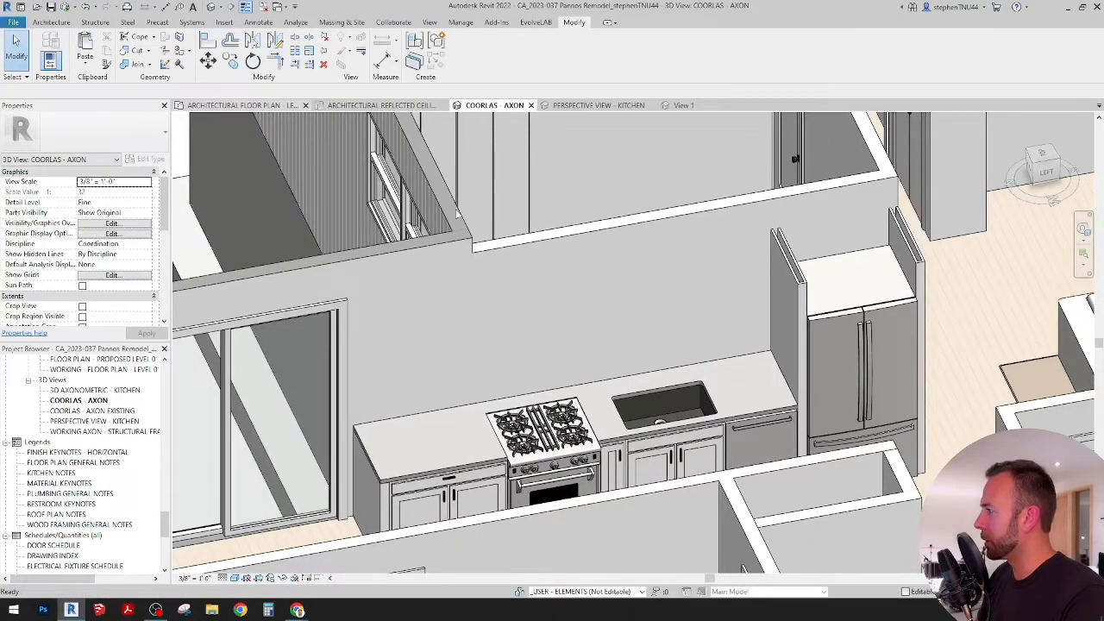
Step: Return to the architectural floor plan and start placing a component of type CA_Faucet - Kohler
key(ctrl+Tab)
scroll(563, 422, up, 2)
middle_drag(563, 412, 566, 373)
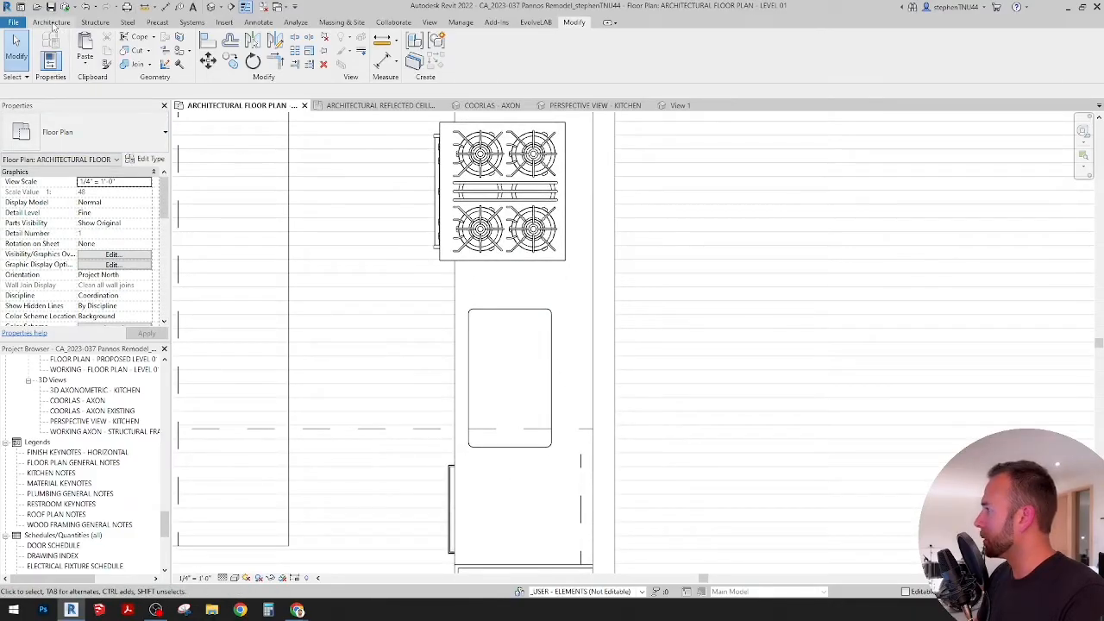
click(51, 22)
click(140, 62)
click(145, 85)
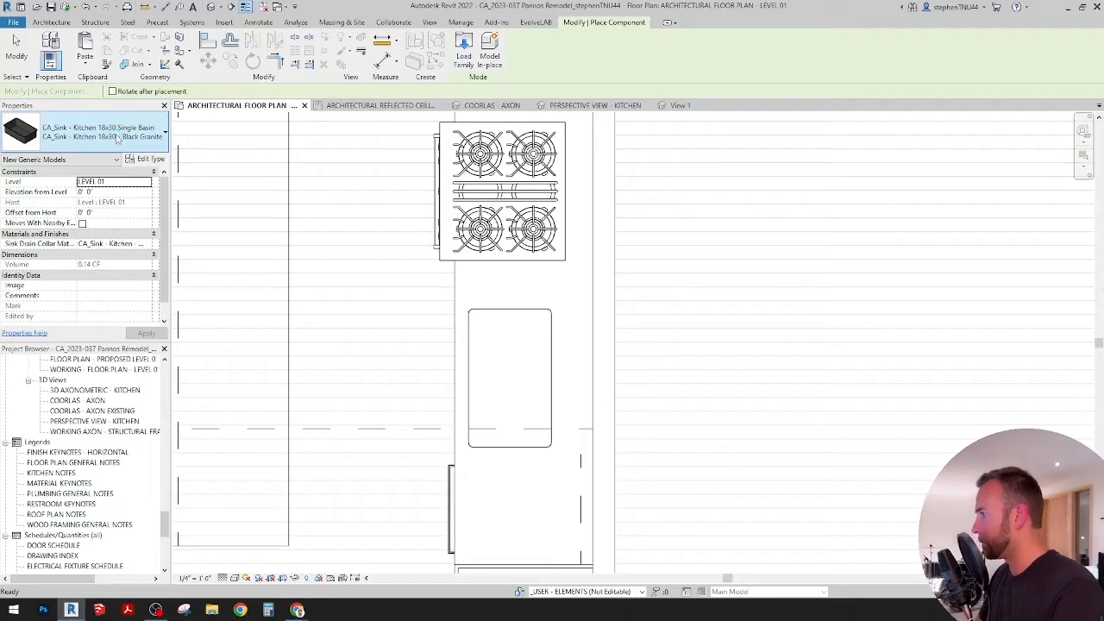
click(118, 138)
text(fauc)
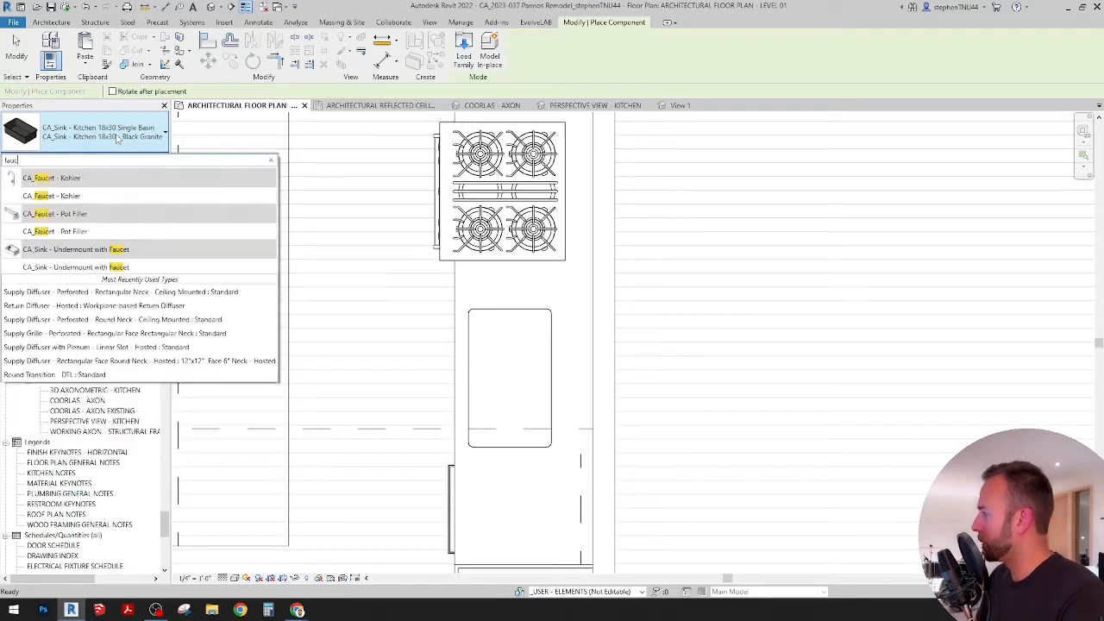
click(64, 197)
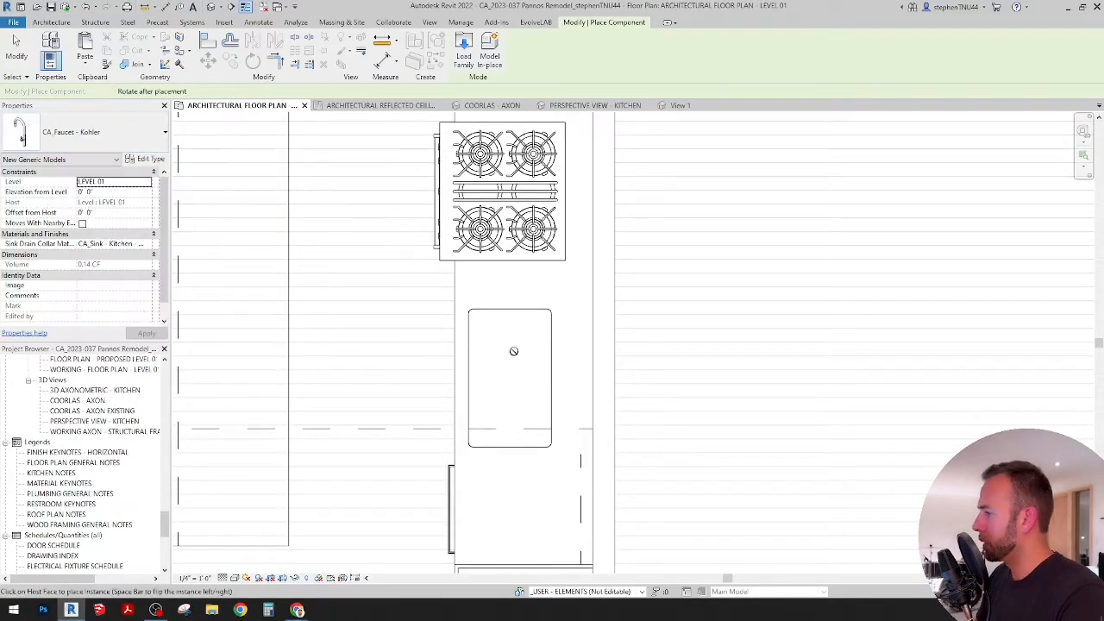
Step: Place the CA_Faucet - Kohler on the countertop face, between the sink cutout and the wall, and finish placing components
scroll(573, 385, up, 1)
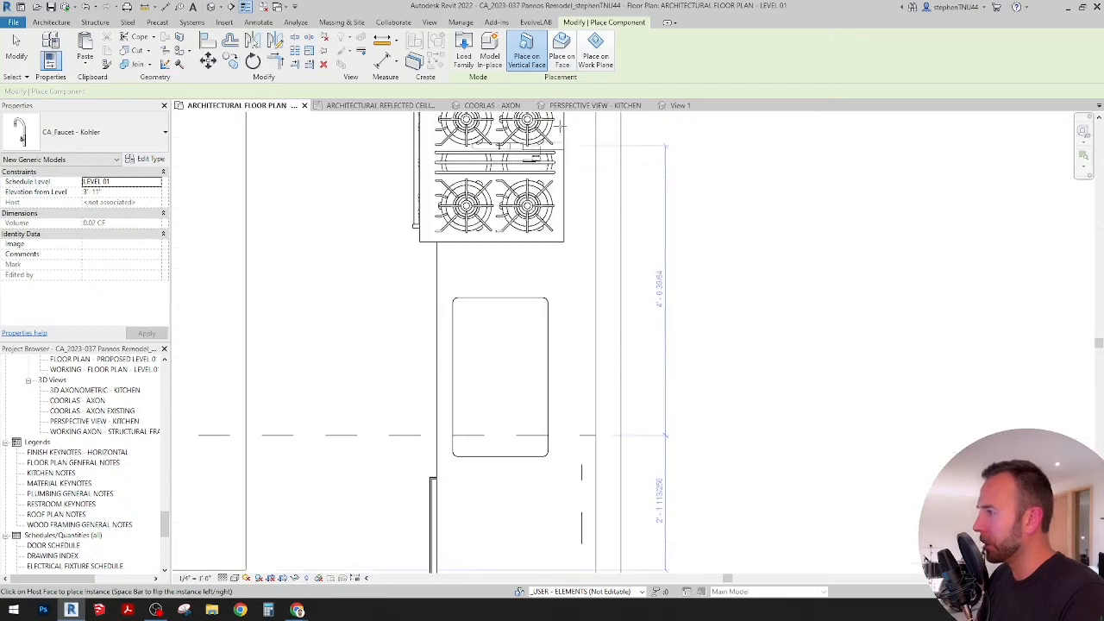
click(561, 50)
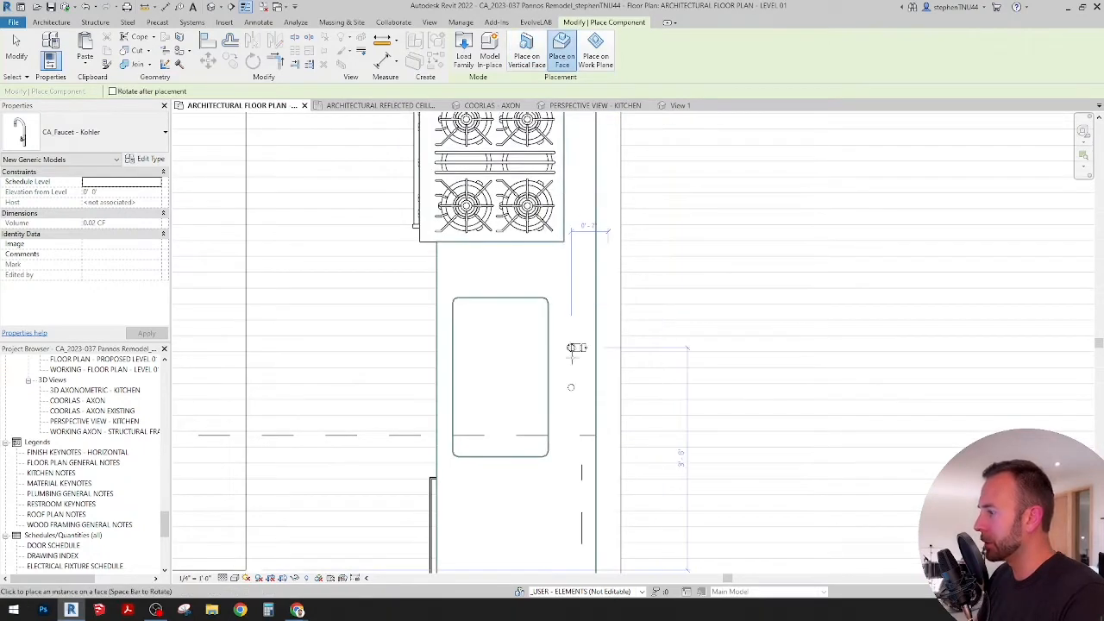
scroll(568, 358, up, 1)
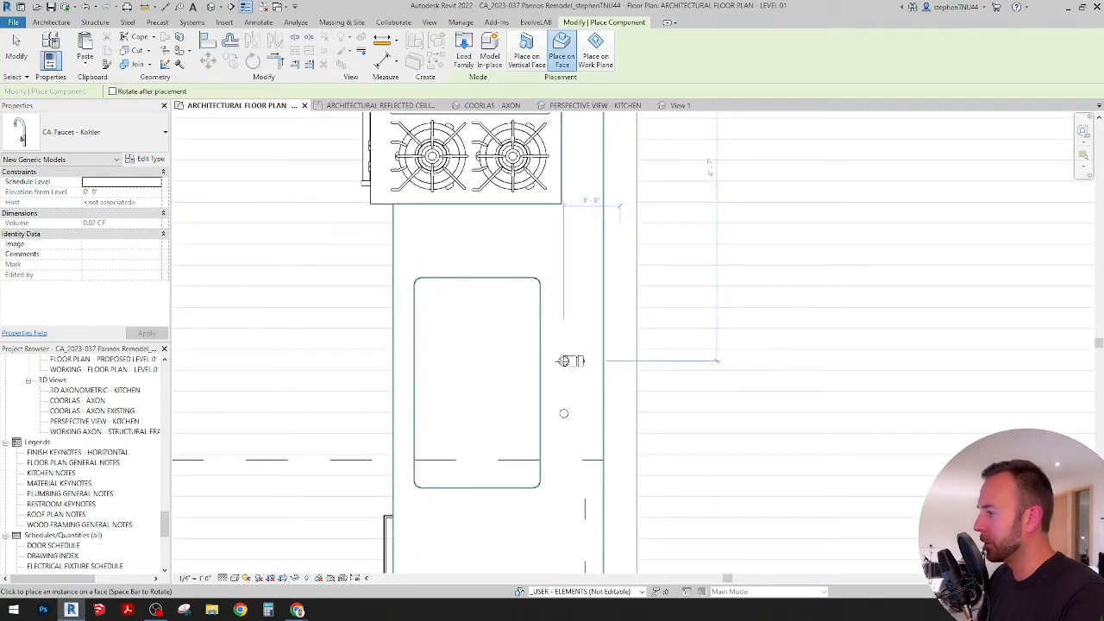
click(569, 360)
key(Escape)
key(Escape)
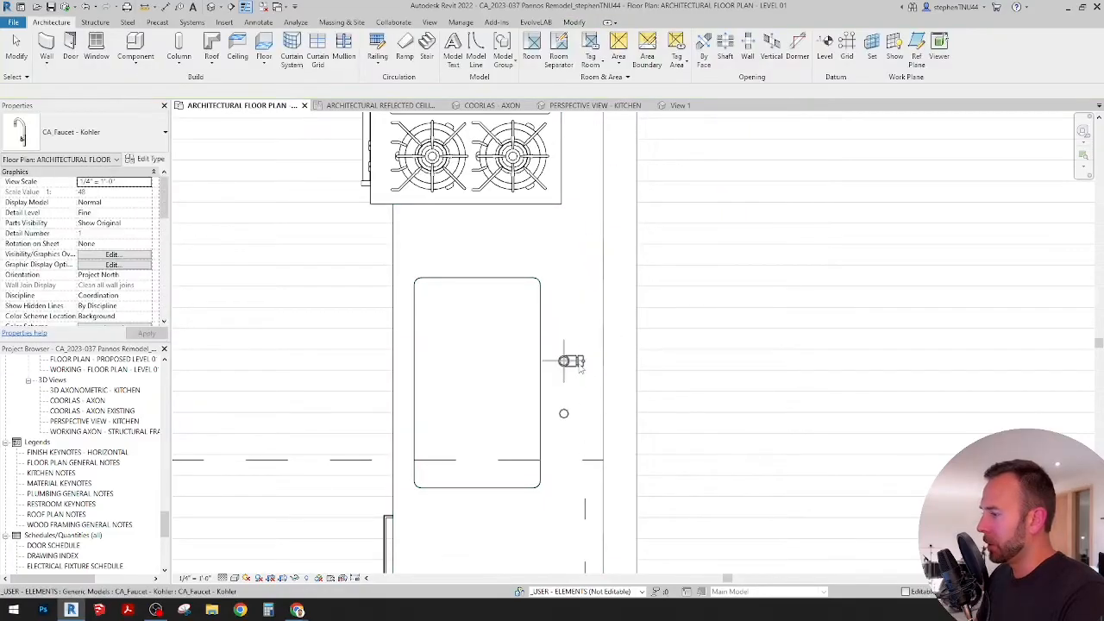
Step: Rotate the placed faucet 90 degrees so that its spout points over the sink basin
click(569, 413)
key(r)
key(o)
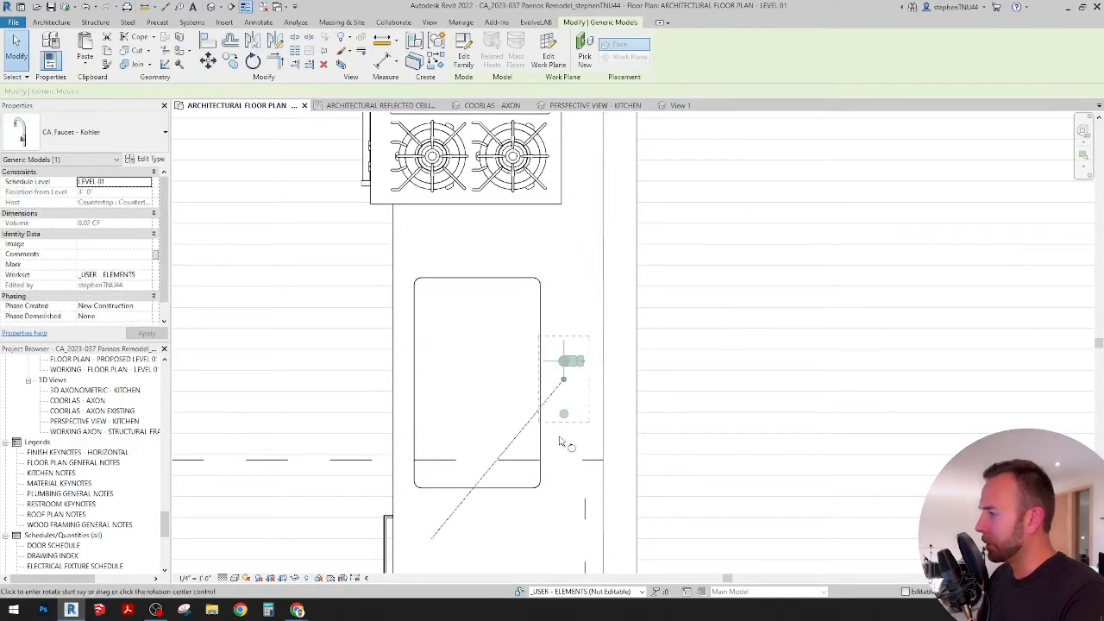
click(566, 455)
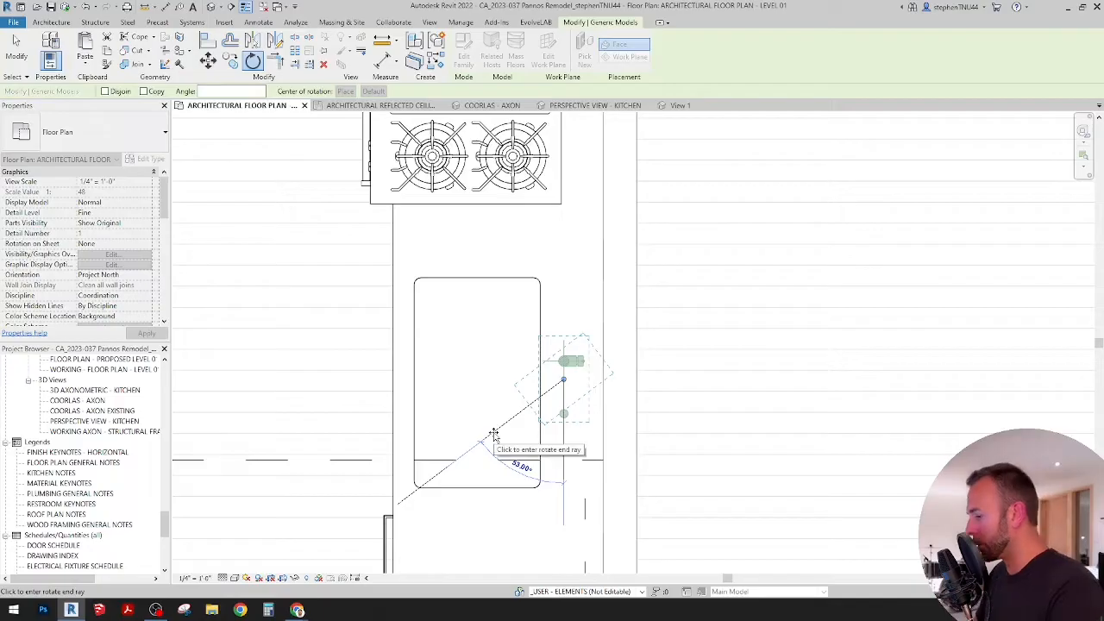
text(90)
key(Return)
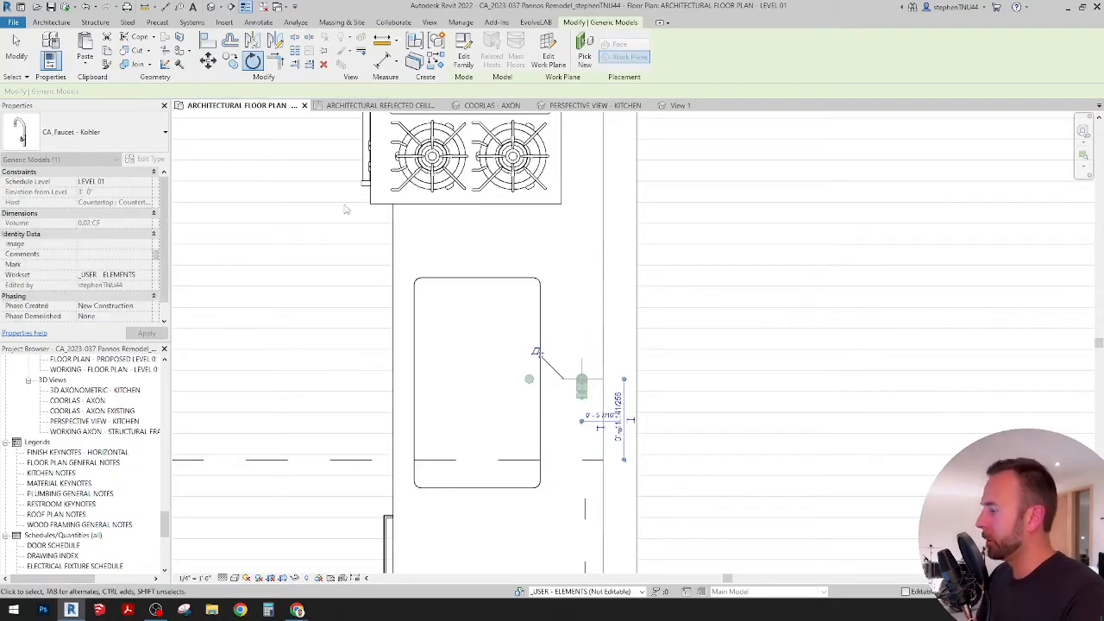
Step: Align the faucet's centre line with the sink's left/right centre line and nudge the faucet toward the sink
key(a)
key(l)
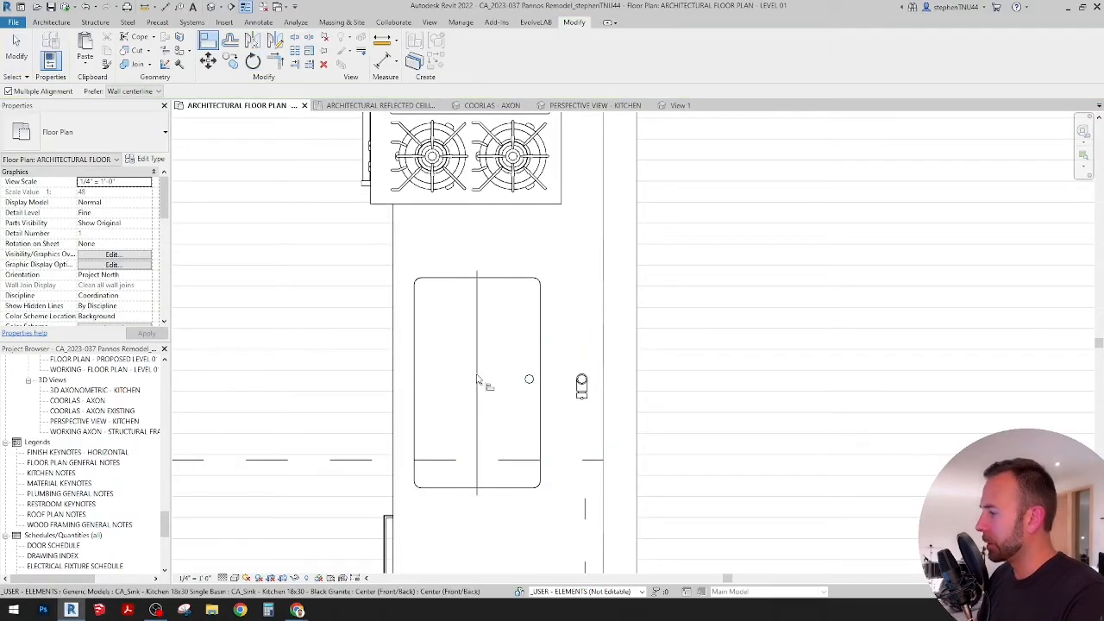
click(445, 386)
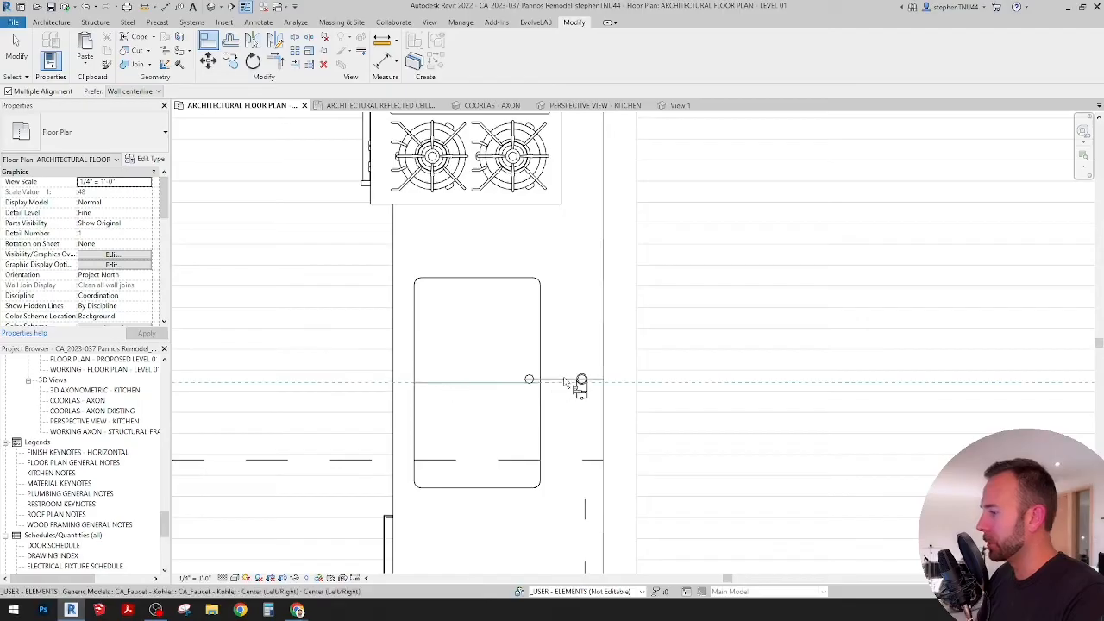
click(578, 382)
key(Escape)
key(Escape)
click(581, 392)
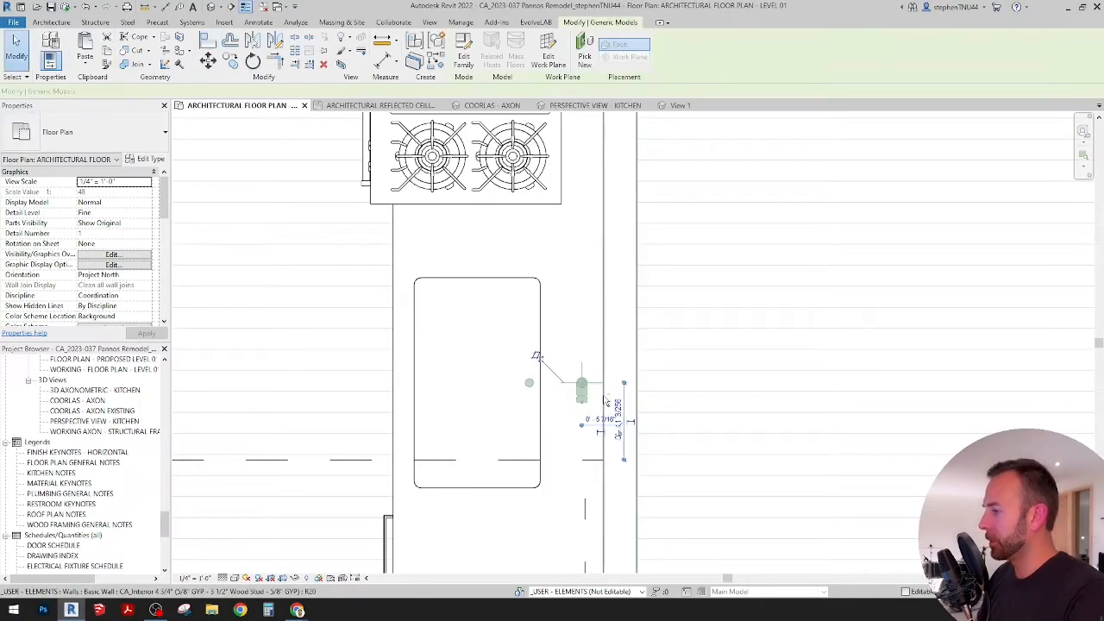
key(Left)
key(Left)
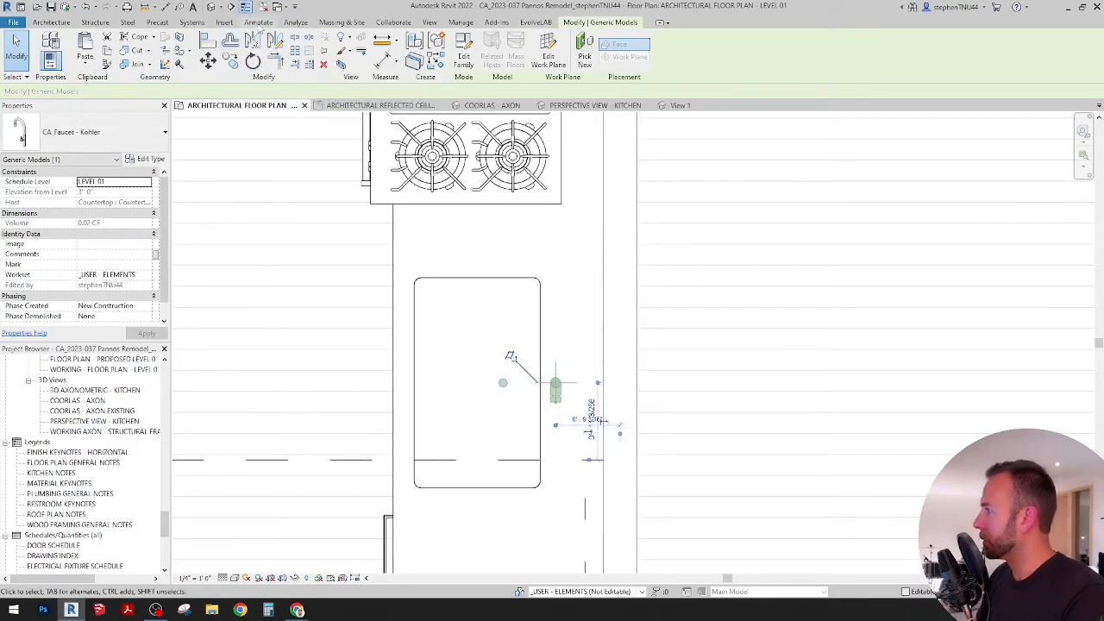
Step: Add an aligned dimension between the sink's wall-side edge and the faucet's front/back centre line
click(258, 22)
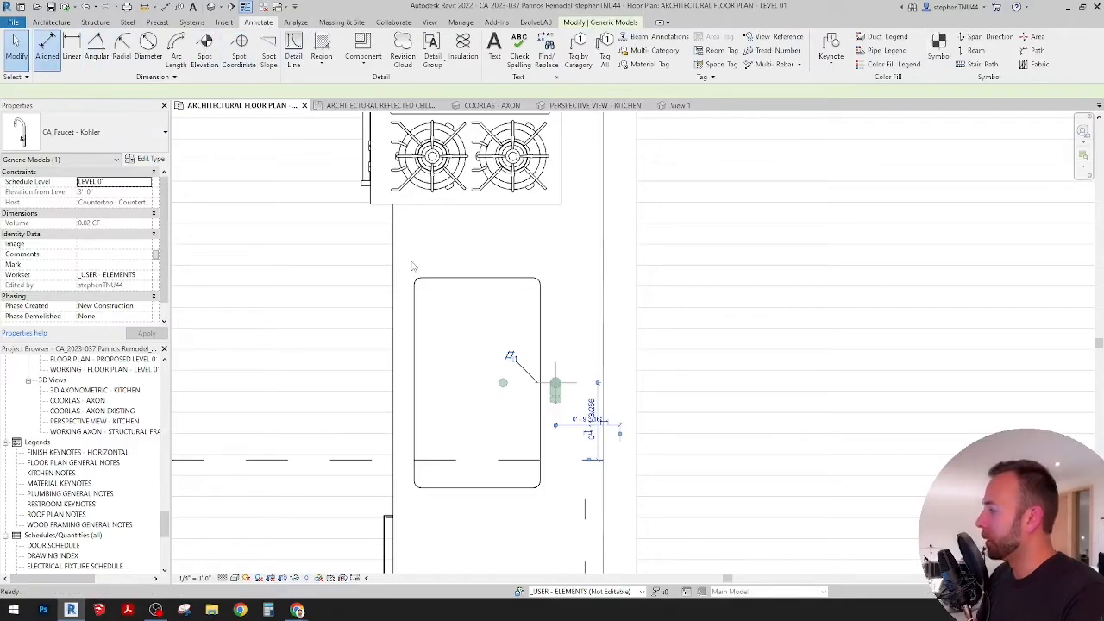
click(48, 48)
click(541, 334)
scroll(557, 371, up, 5)
click(556, 372)
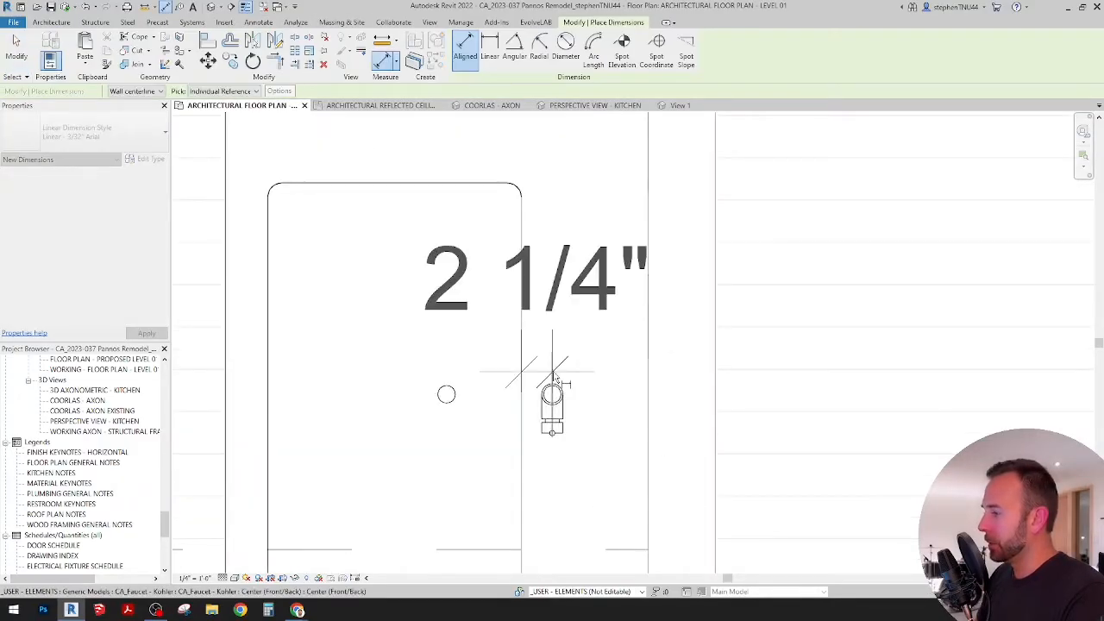
click(582, 317)
scroll(581, 318, down, 2)
scroll(583, 325, down, 1)
key(Escape)
key(Escape)
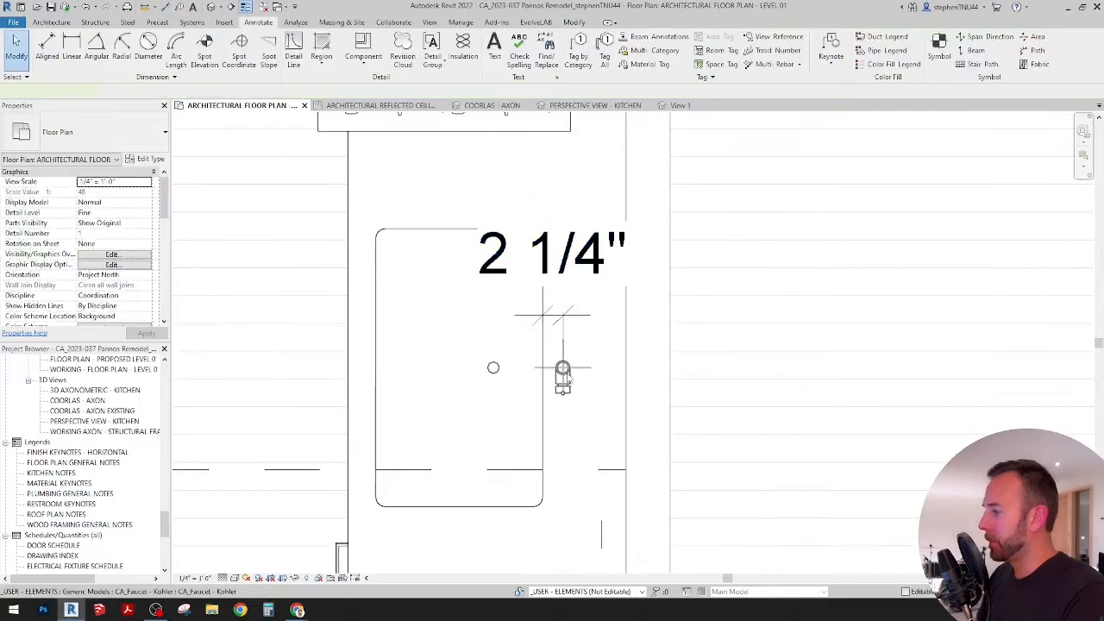
Step: Set the distance between the sink edge and the faucet's centre to 1.5"
click(562, 377)
click(551, 284)
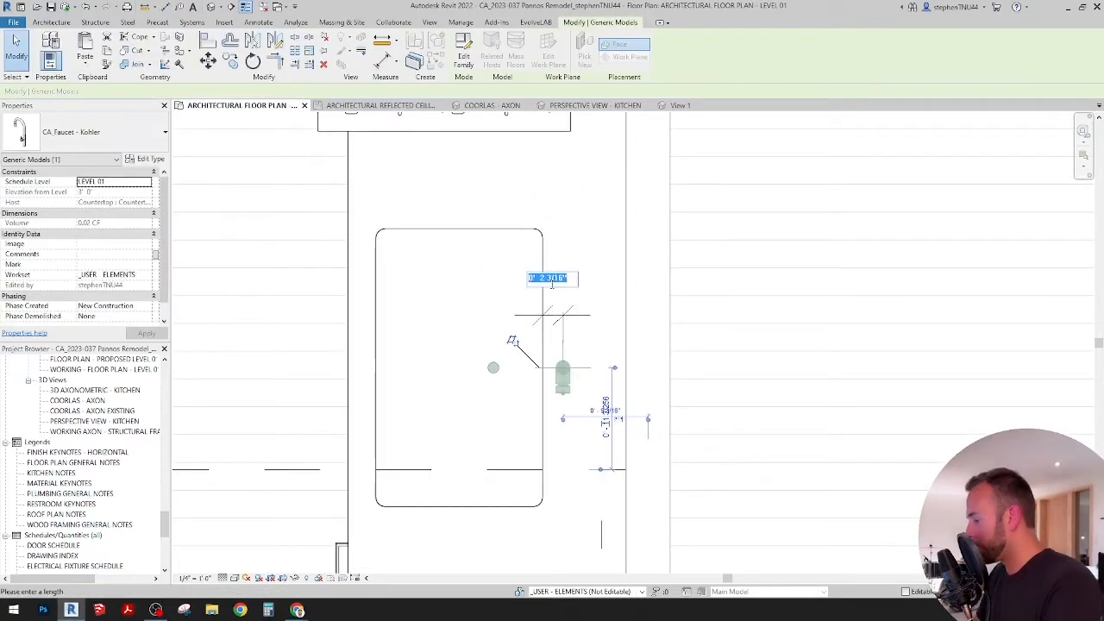
text(1)
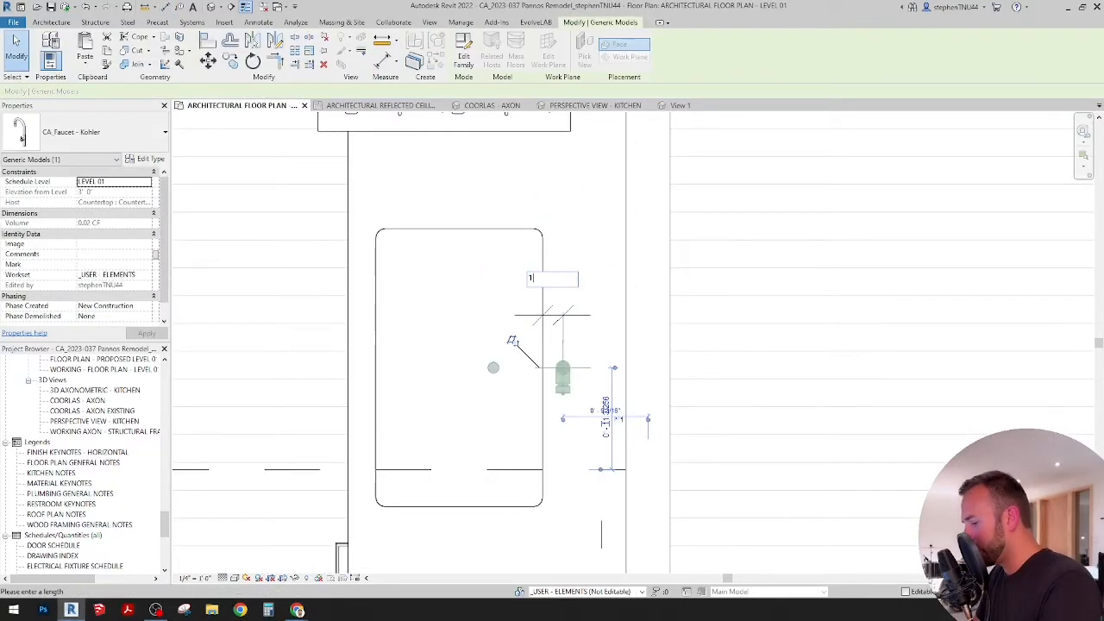
text(.5")
key(Return)
key(Escape)
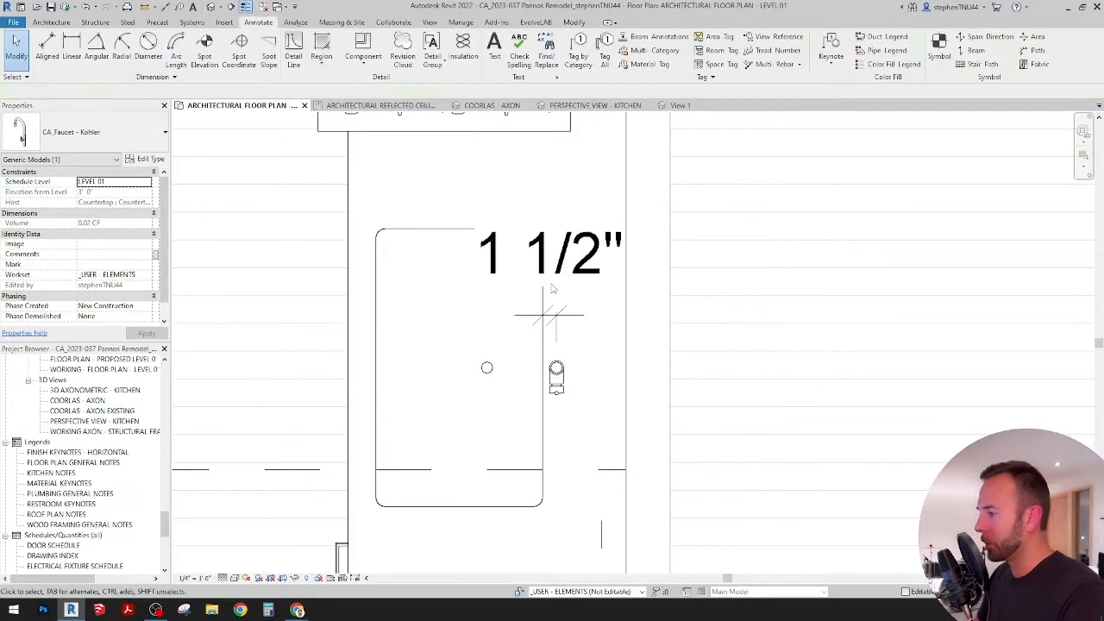
Step: Delete the faucet dimension from the floor plan and check the faucet in the COORLAS - AXON 3D view
scroll(561, 301, down, 2)
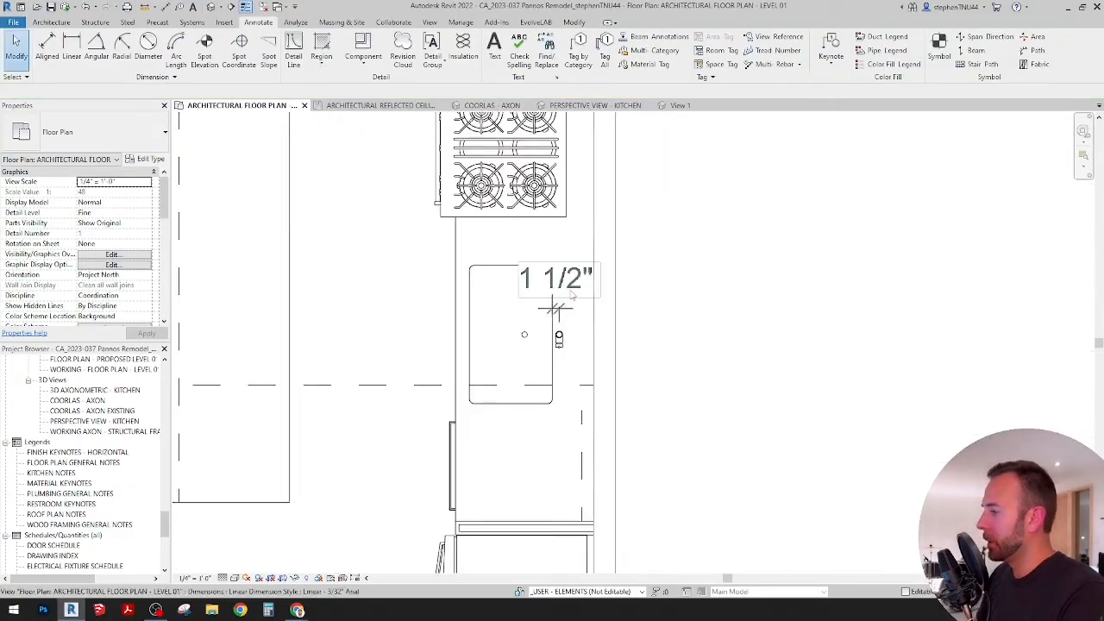
click(571, 290)
key(Delete)
scroll(549, 267, down, 2)
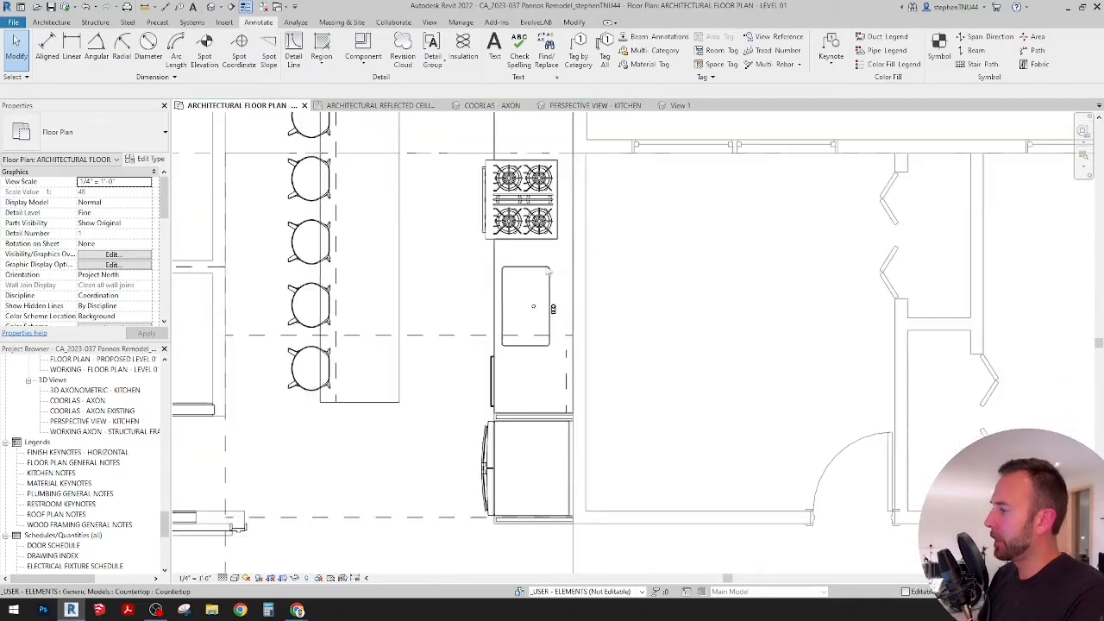
click(492, 105)
shift+middle_drag(643, 403, 786, 413)
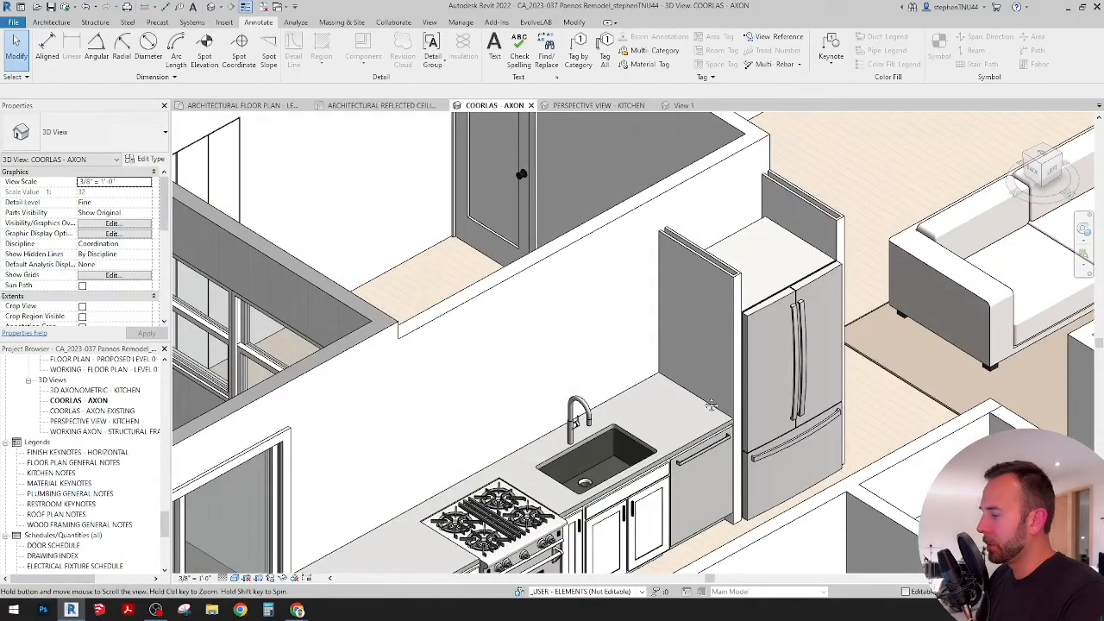
middle_drag(583, 415, 640, 334)
Step: Move the faucet .5" horizontally away from the sink, toward the wall, in the architectural floor plan
click(634, 323)
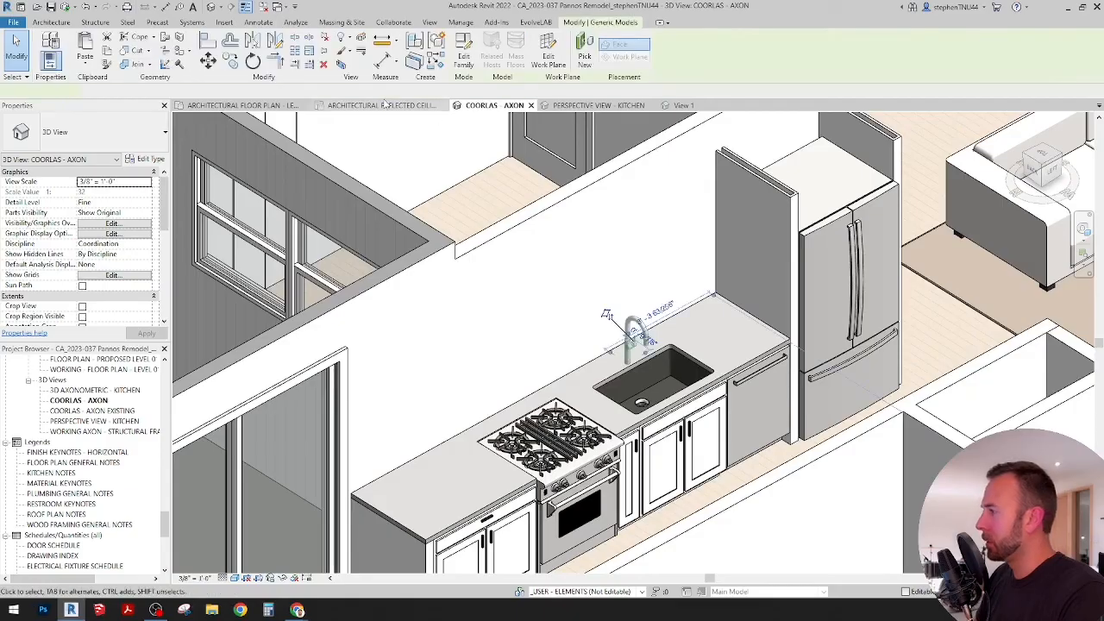
click(278, 109)
key(m)
key(v)
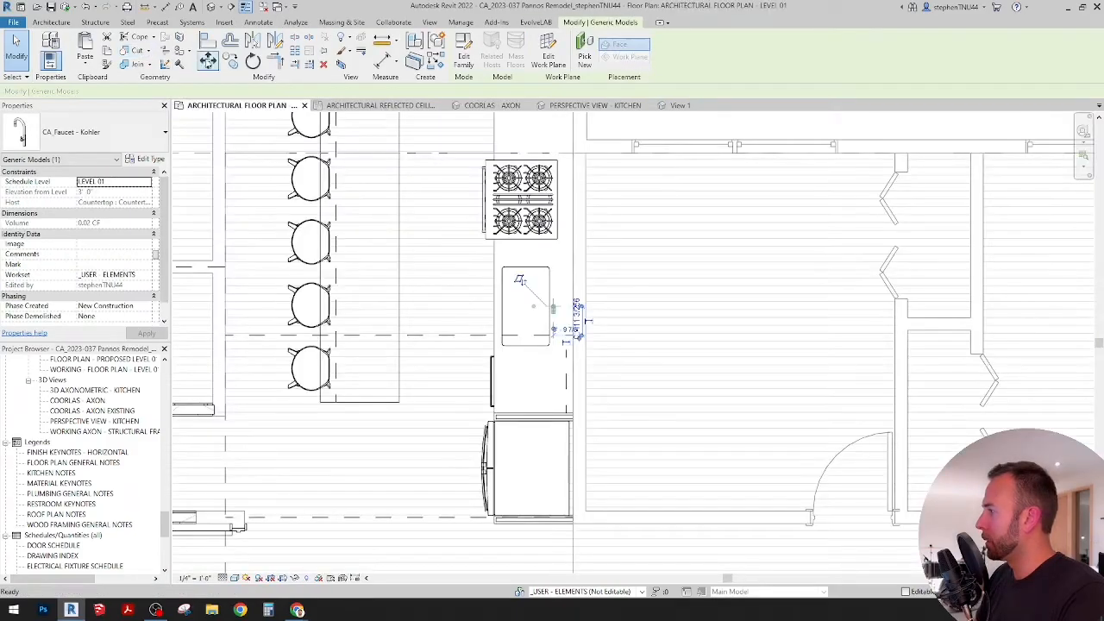
scroll(518, 311, up, 4)
click(473, 190)
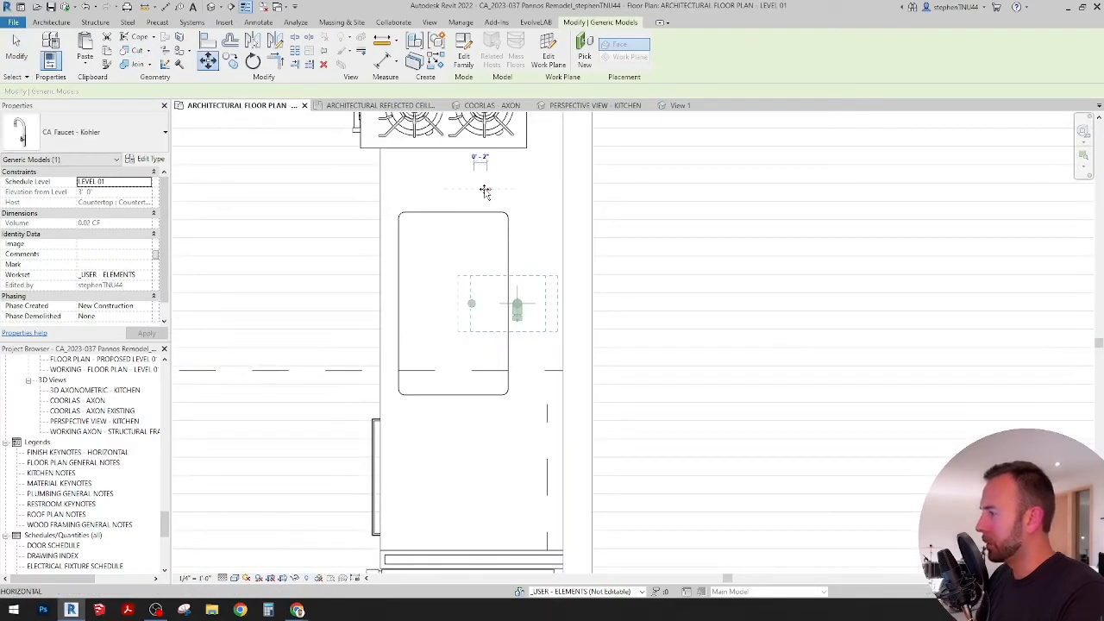
text(.5")
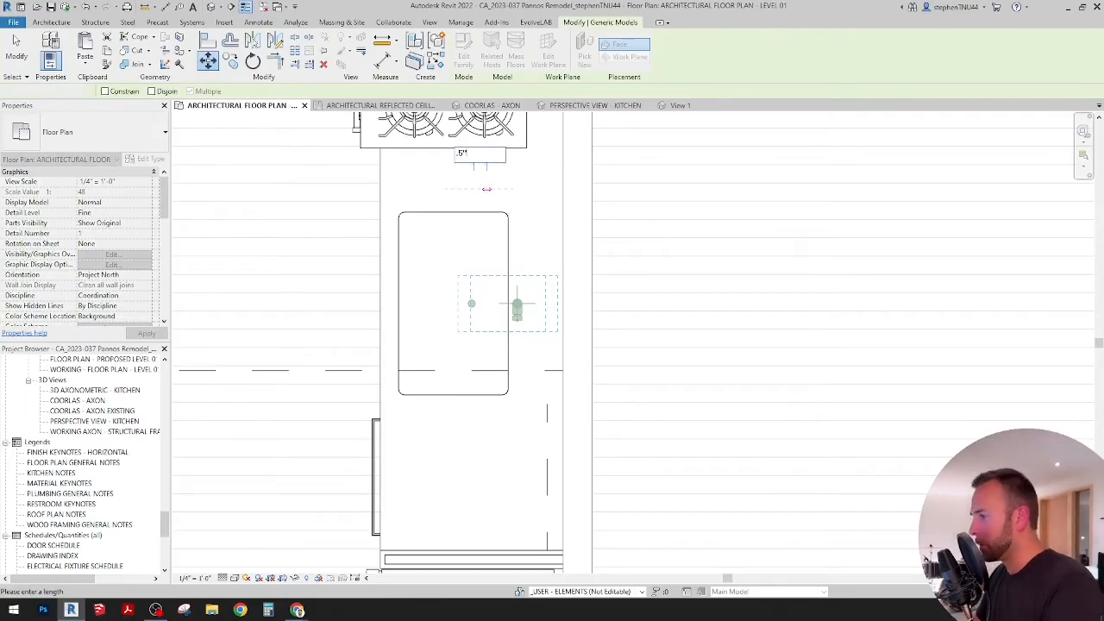
key(Return)
key(Escape)
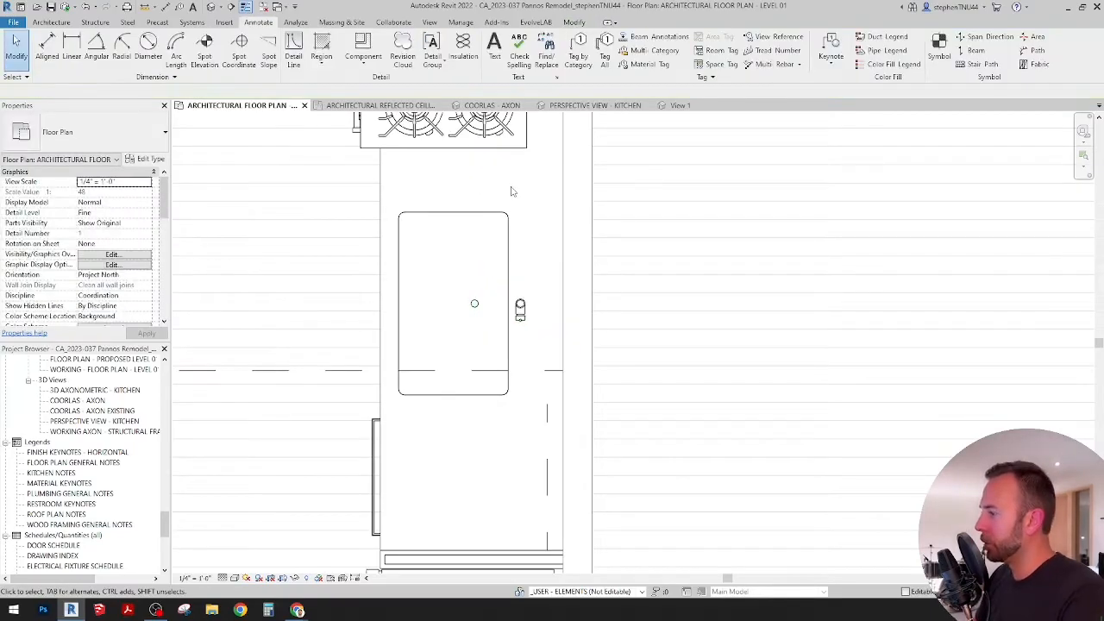
Step: Examine the faucet, countertop run and refrigerator panels from several angles in the COORLAS - AXON 3D view
scroll(518, 183, down, 2)
click(492, 105)
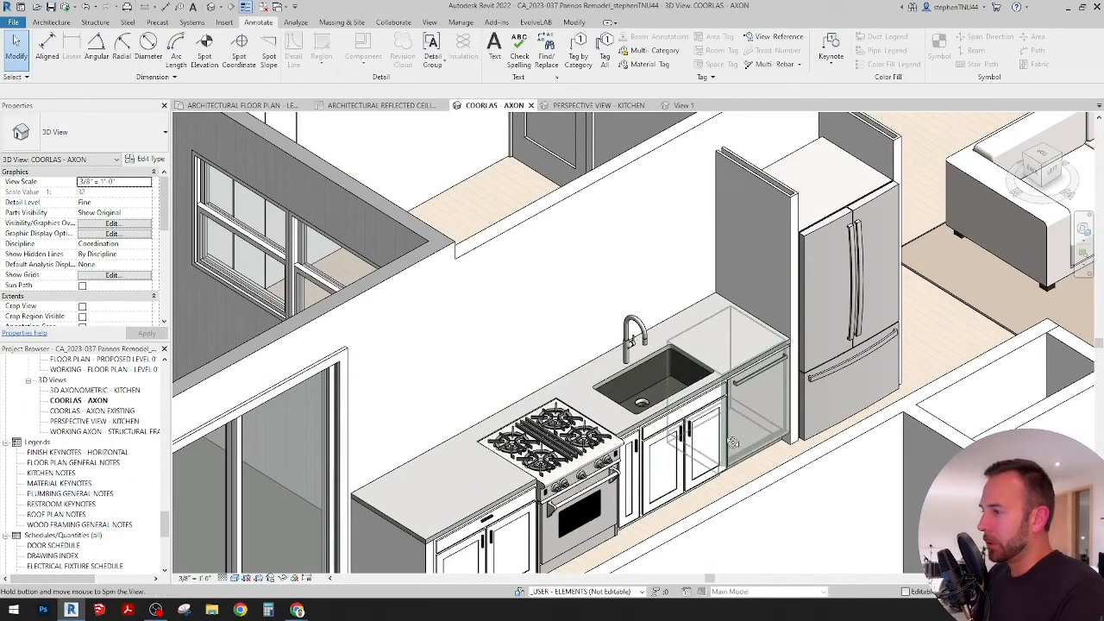
shift+middle_drag(733, 442, 724, 431)
middle_drag(796, 357, 750, 368)
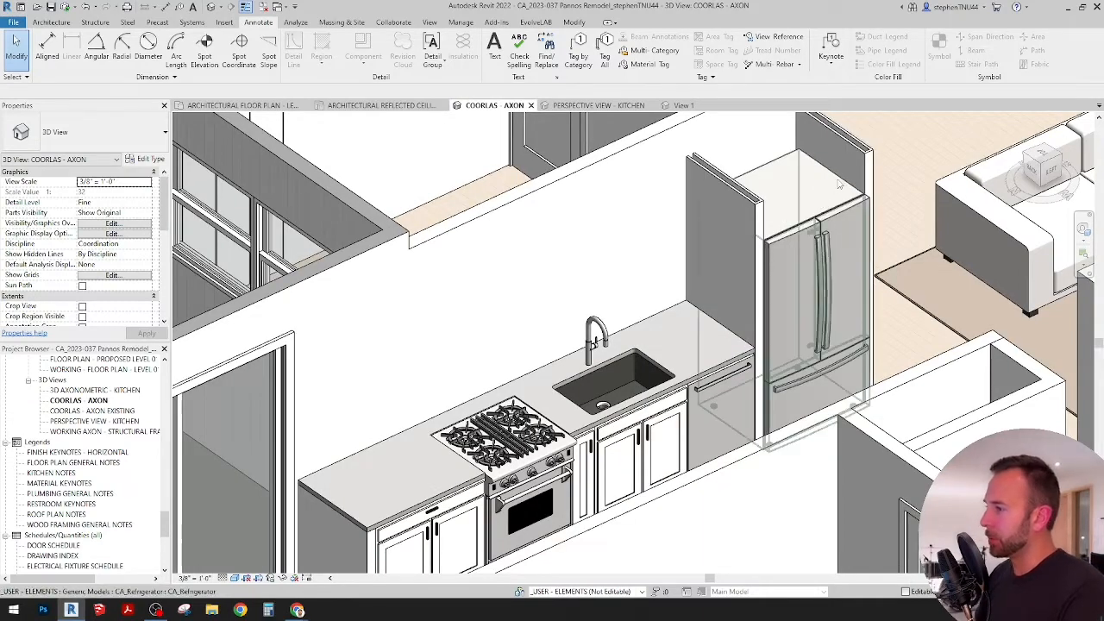
middle_drag(856, 215, 746, 304)
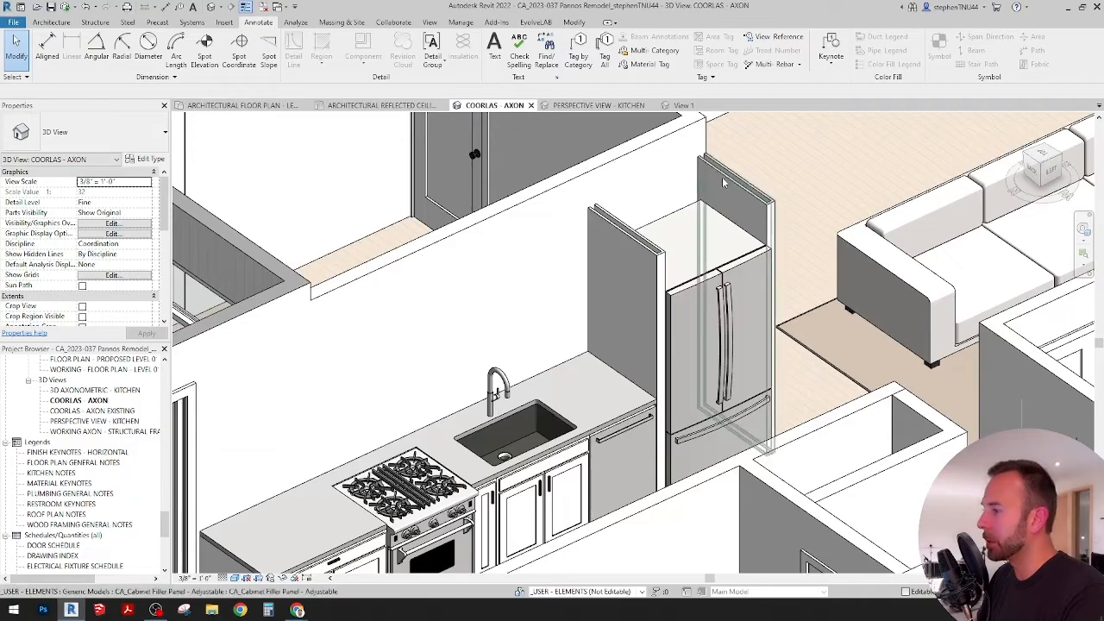
shift+middle_drag(725, 182, 530, 398)
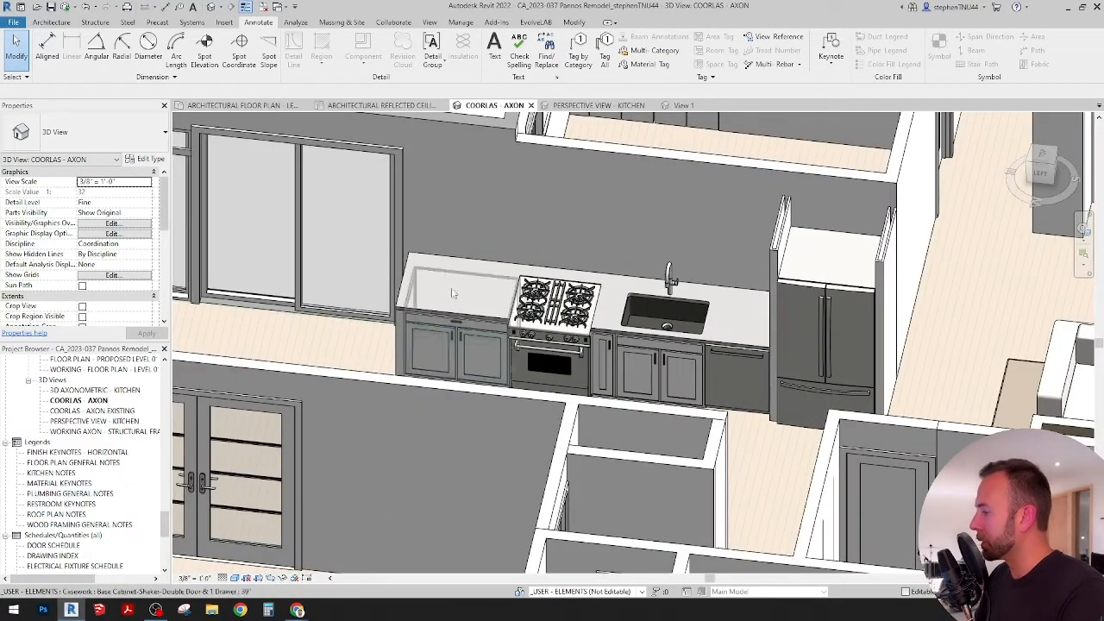
scroll(511, 200, down, 1)
shift+middle_drag(578, 346, 529, 379)
scroll(601, 241, down, 1)
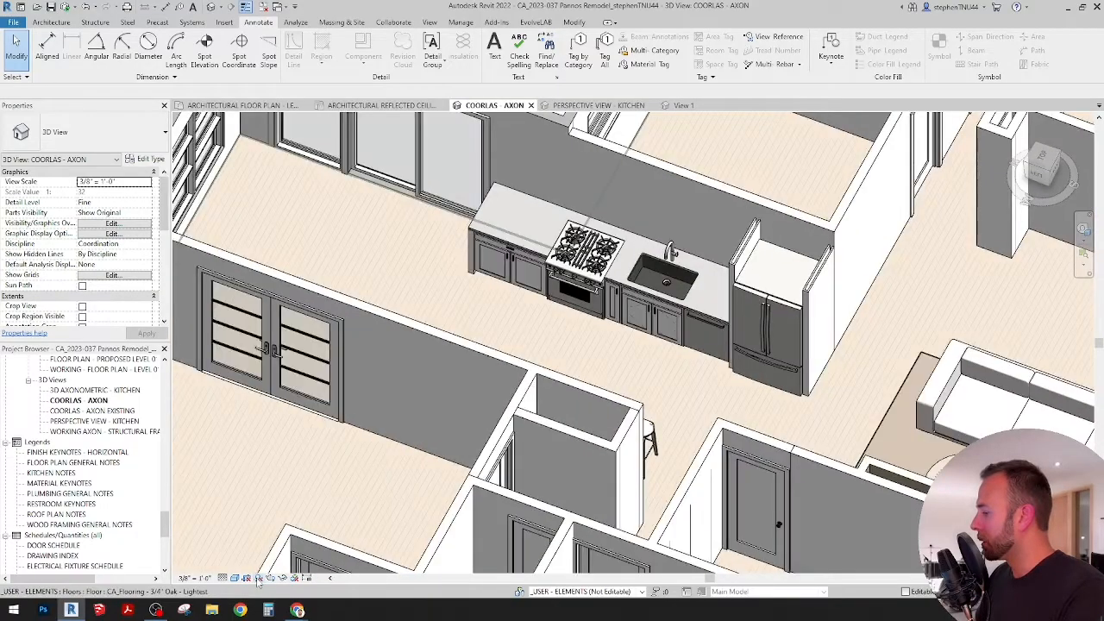
click(384, 105)
click(487, 105)
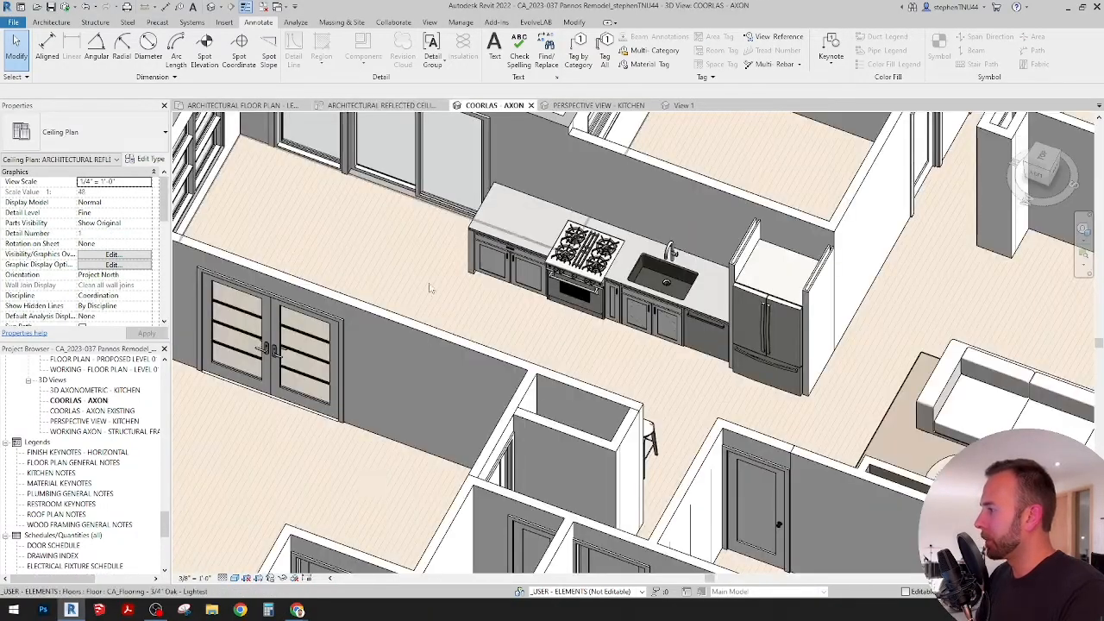
shift+middle_drag(500, 301, 573, 358)
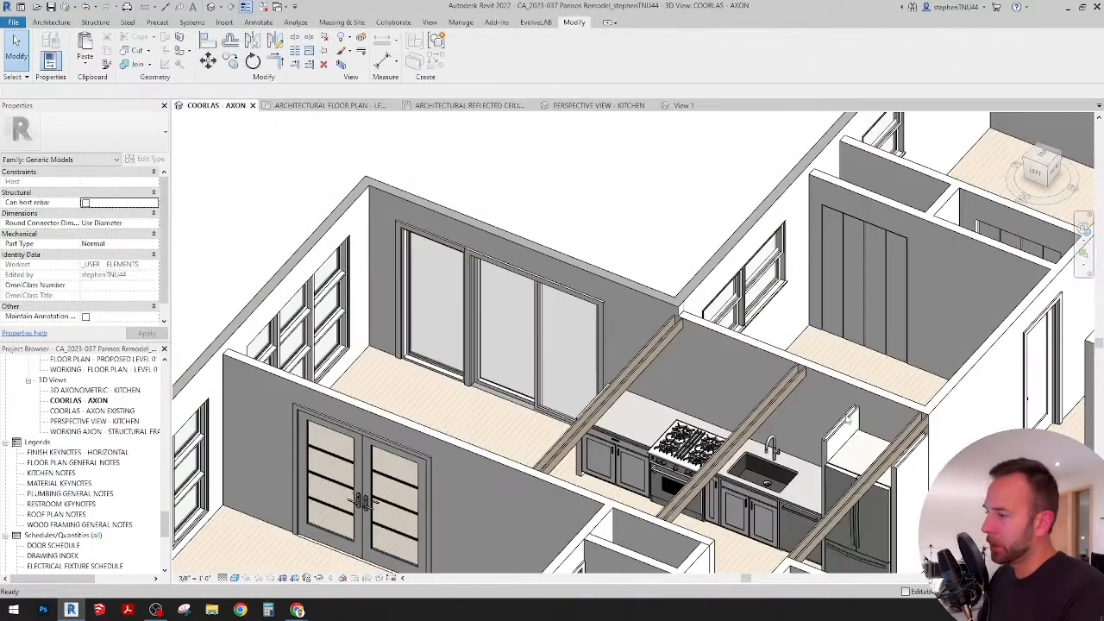
shift+middle_drag(847, 420, 771, 436)
scroll(771, 435, up, 3)
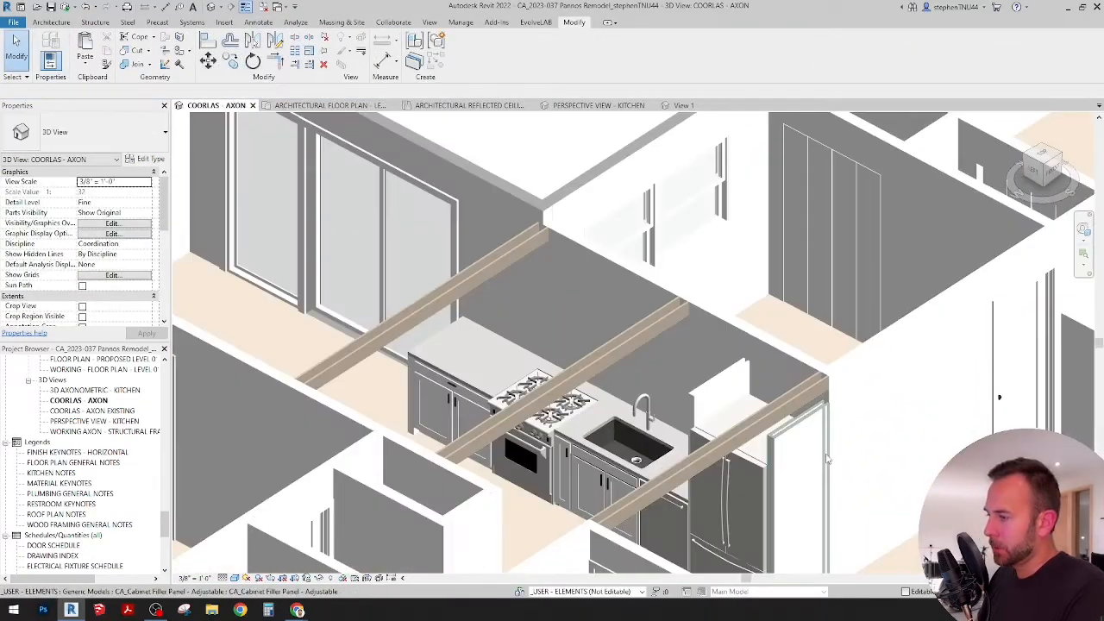
Step: In the architectural reflected ceiling plan, copy the short interior stud wall return to the open area in front of the refrigerator side panels
click(479, 105)
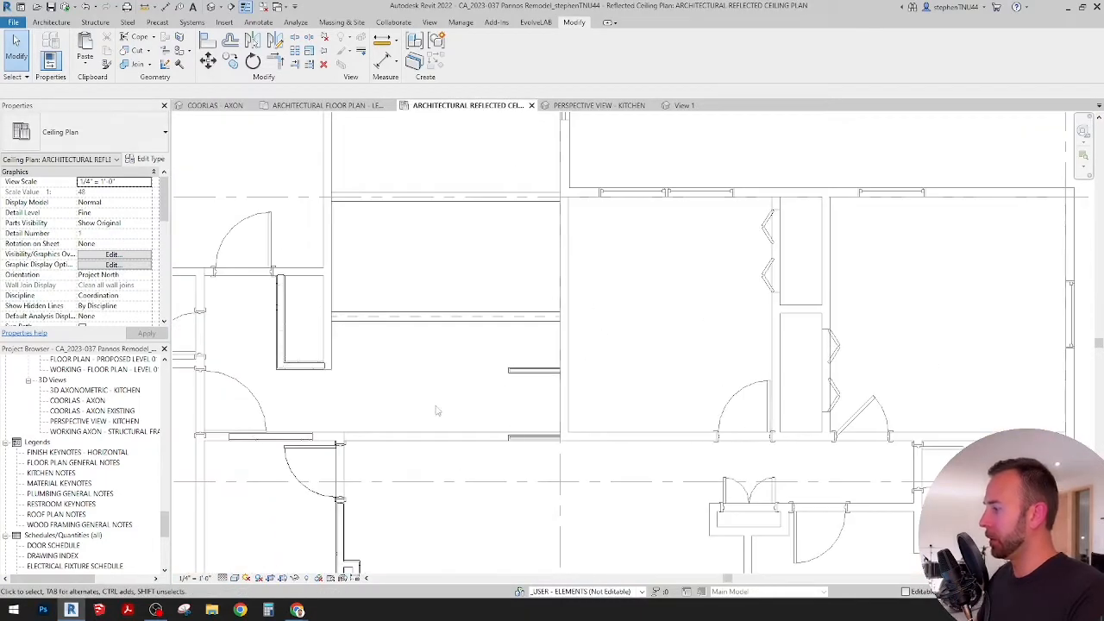
middle_drag(423, 427, 465, 240)
scroll(394, 401, up, 4)
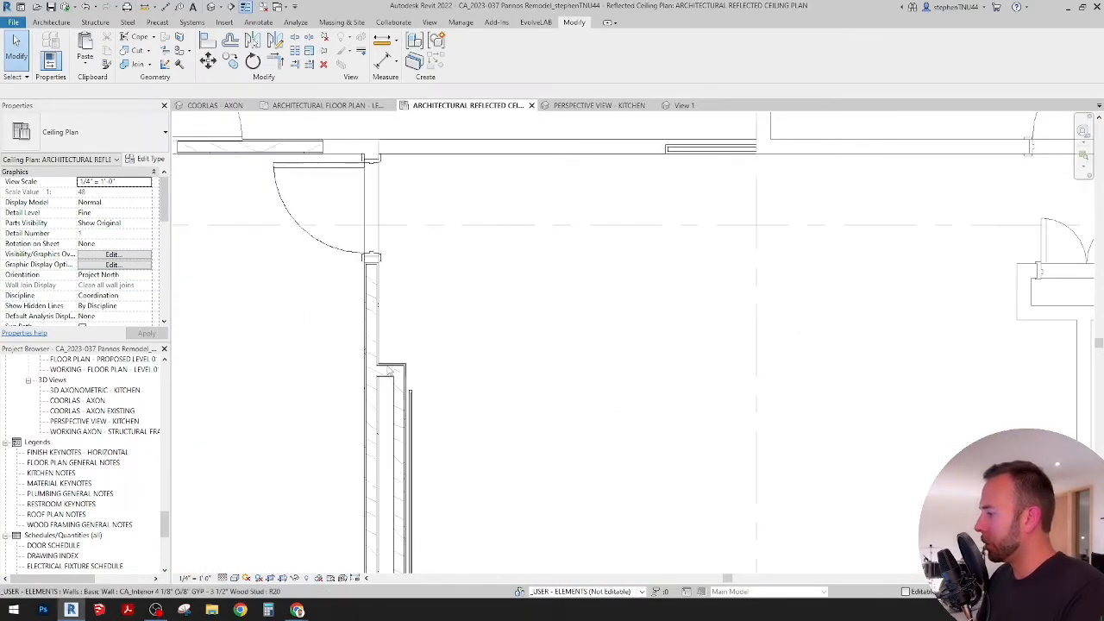
click(387, 368)
click(231, 63)
click(385, 365)
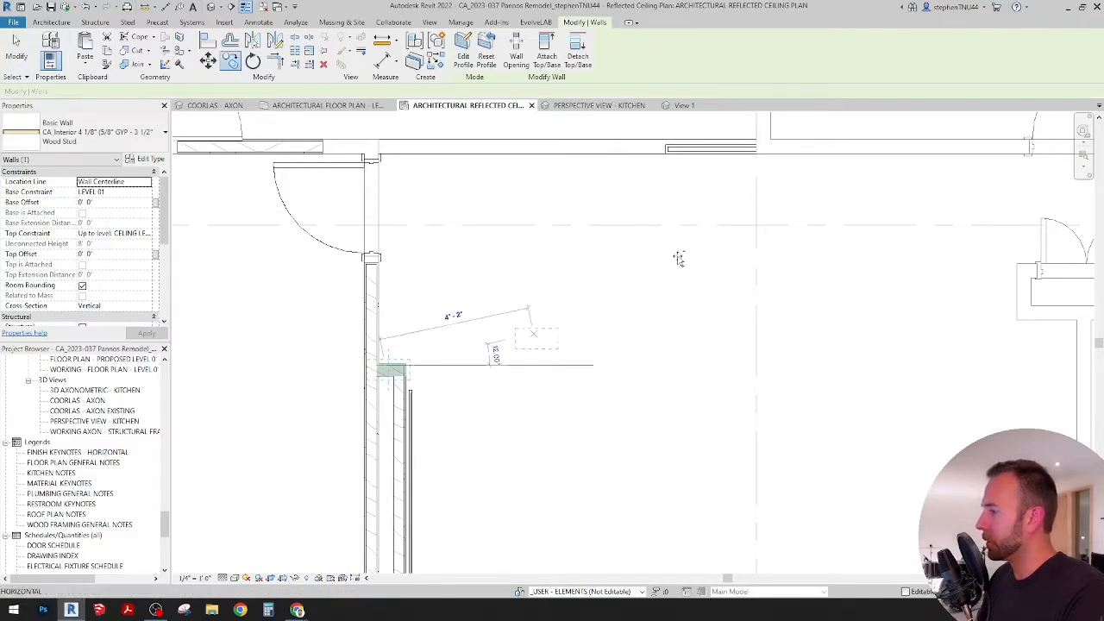
middle_drag(686, 235, 563, 507)
click(499, 341)
scroll(528, 351, up, 1)
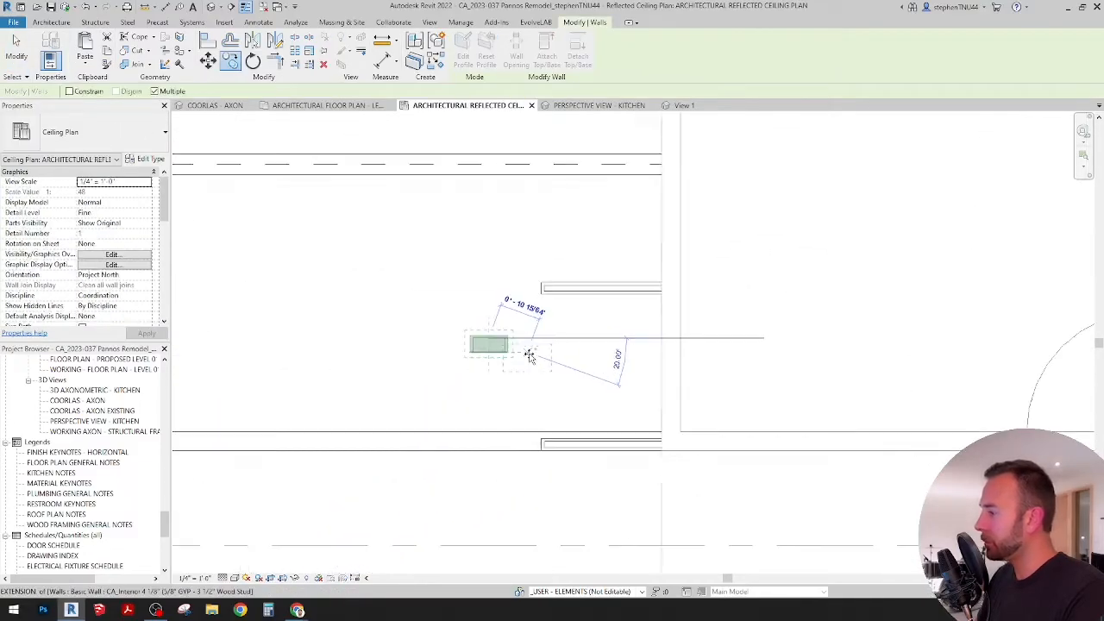
key(Escape)
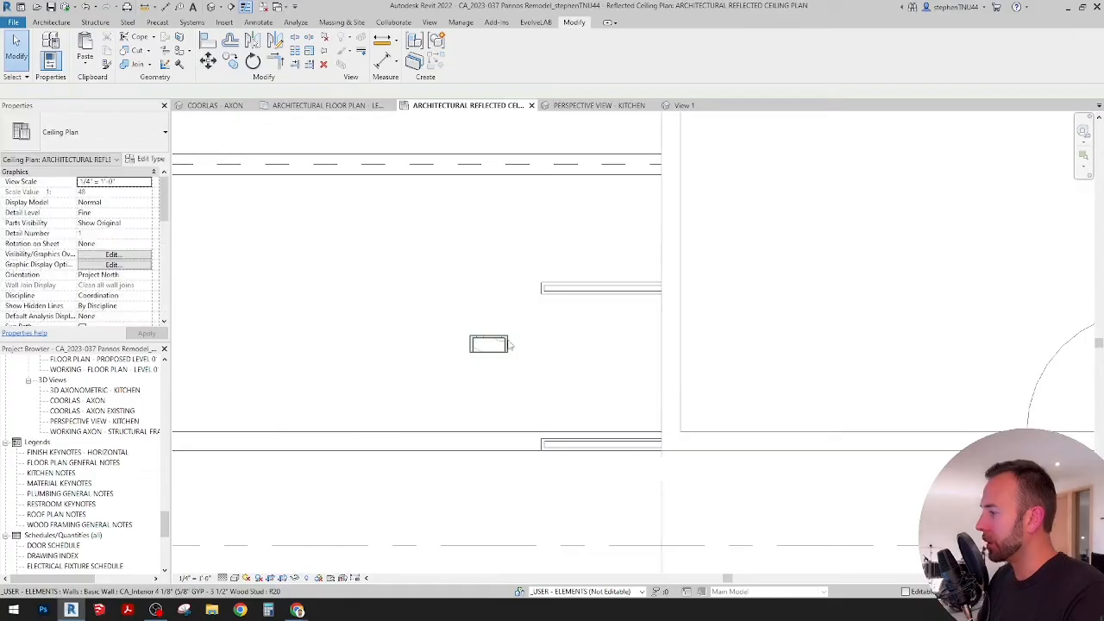
Step: Set the copied wall's base offset to 7'
click(491, 345)
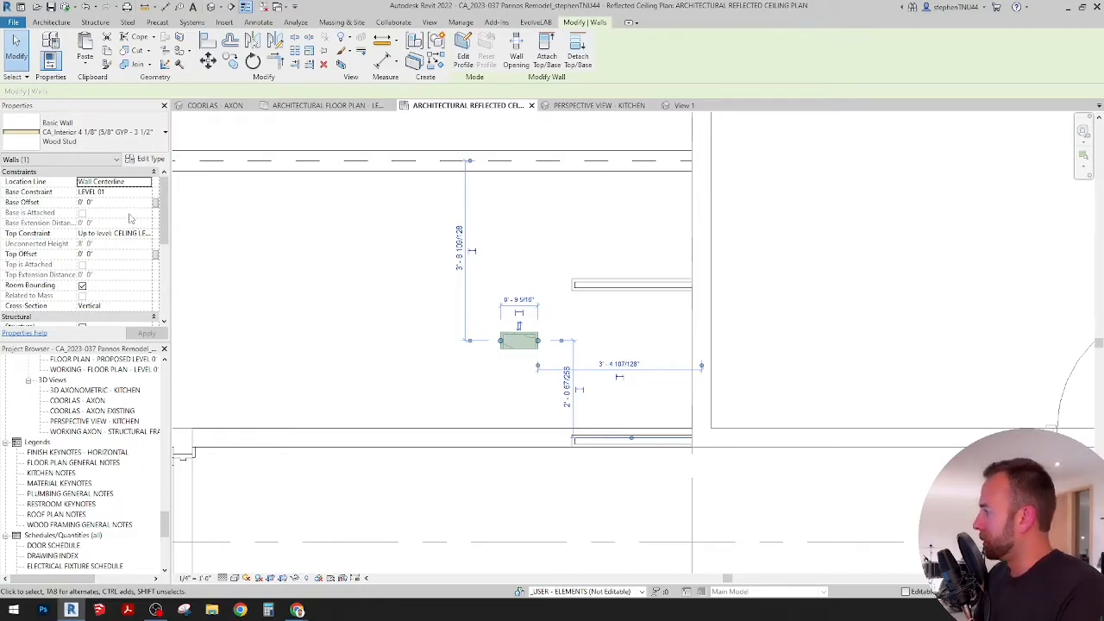
click(91, 201)
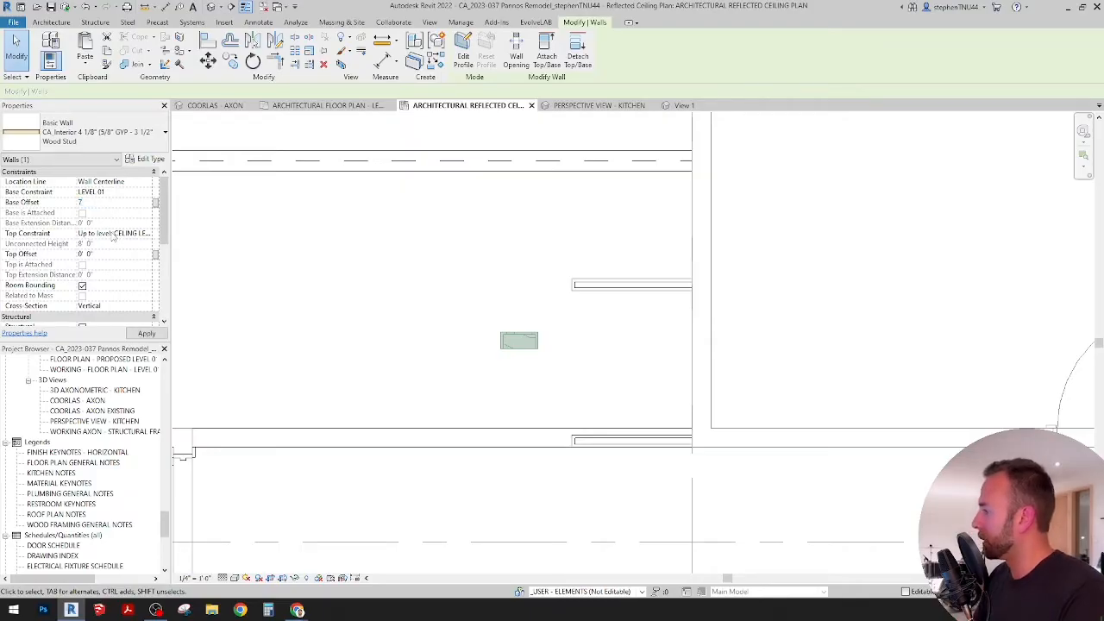
click(431, 245)
middle_drag(513, 329, 456, 331)
click(474, 340)
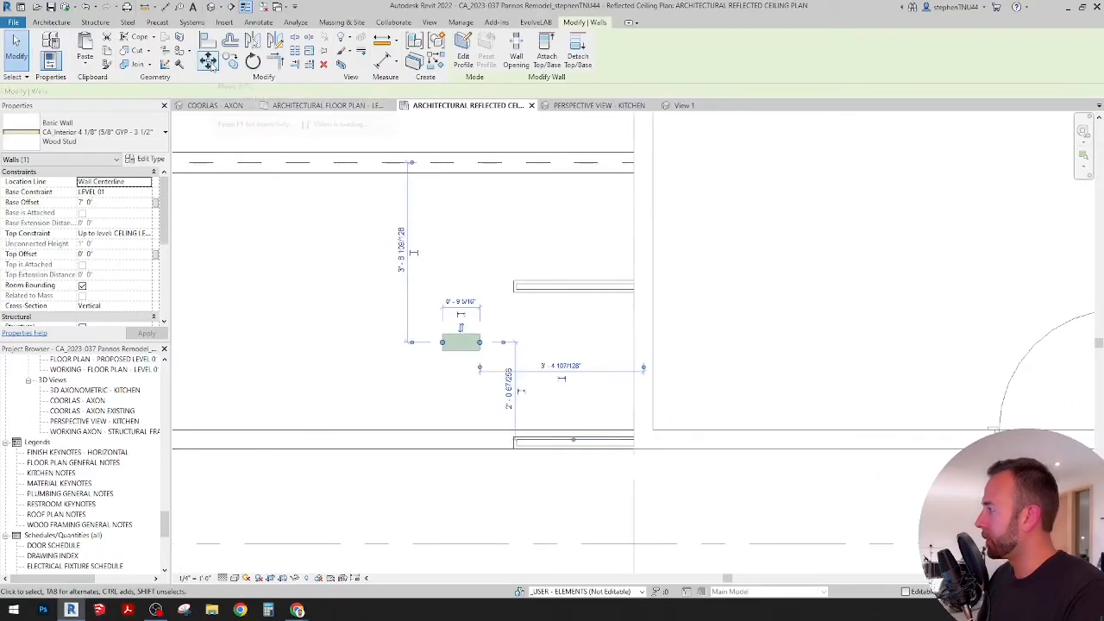
scroll(504, 289, down, 3)
middle_drag(419, 427, 517, 345)
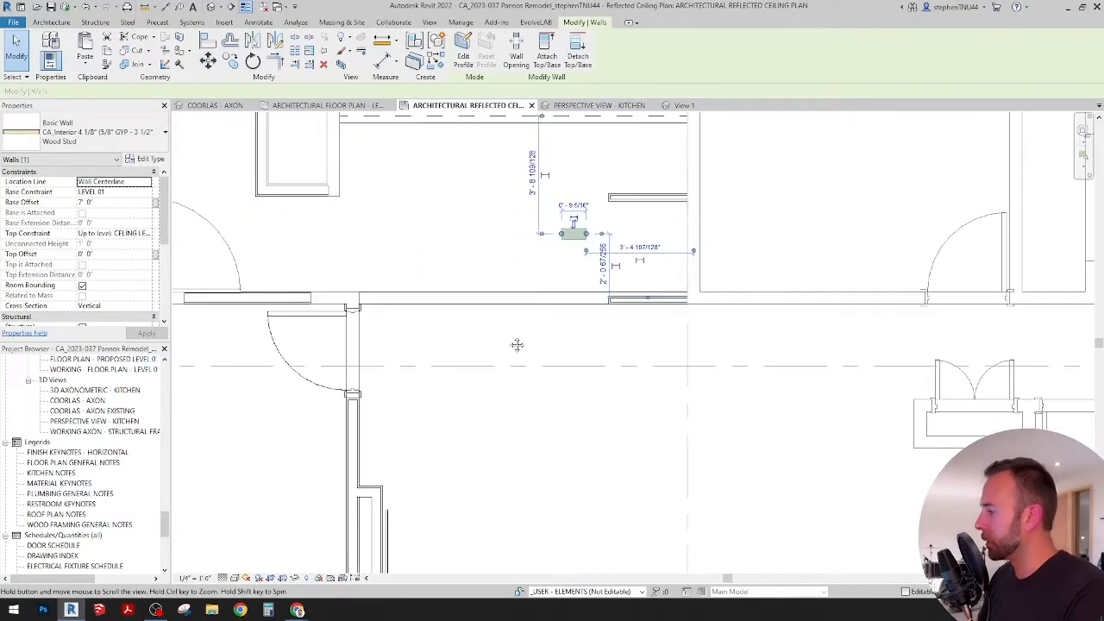
scroll(373, 493, up, 3)
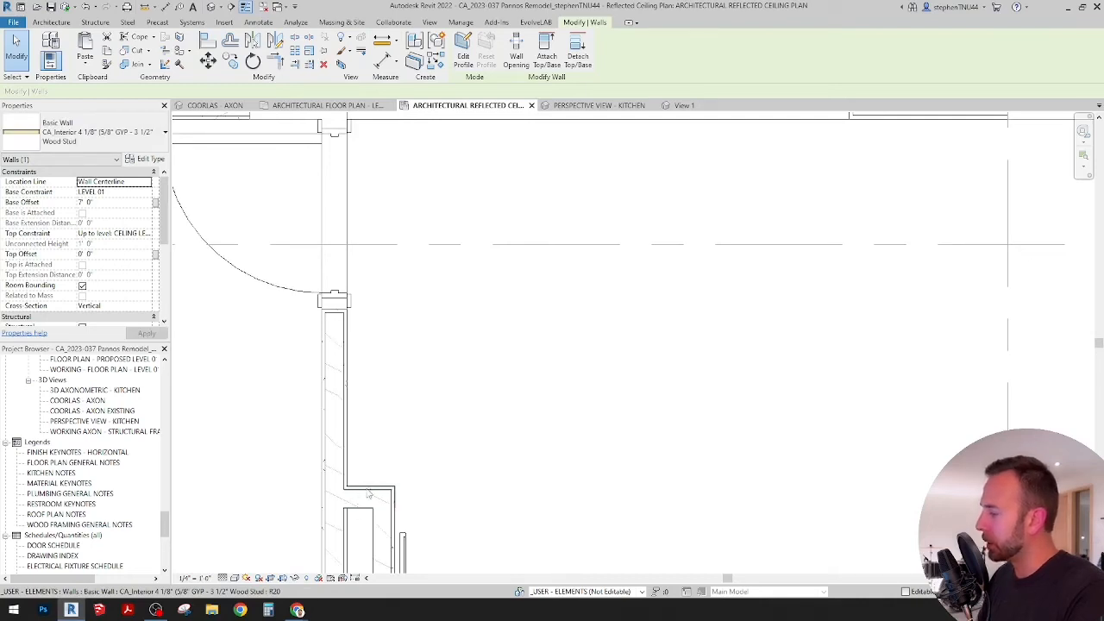
scroll(587, 339, down, 3)
middle_drag(586, 340, 475, 429)
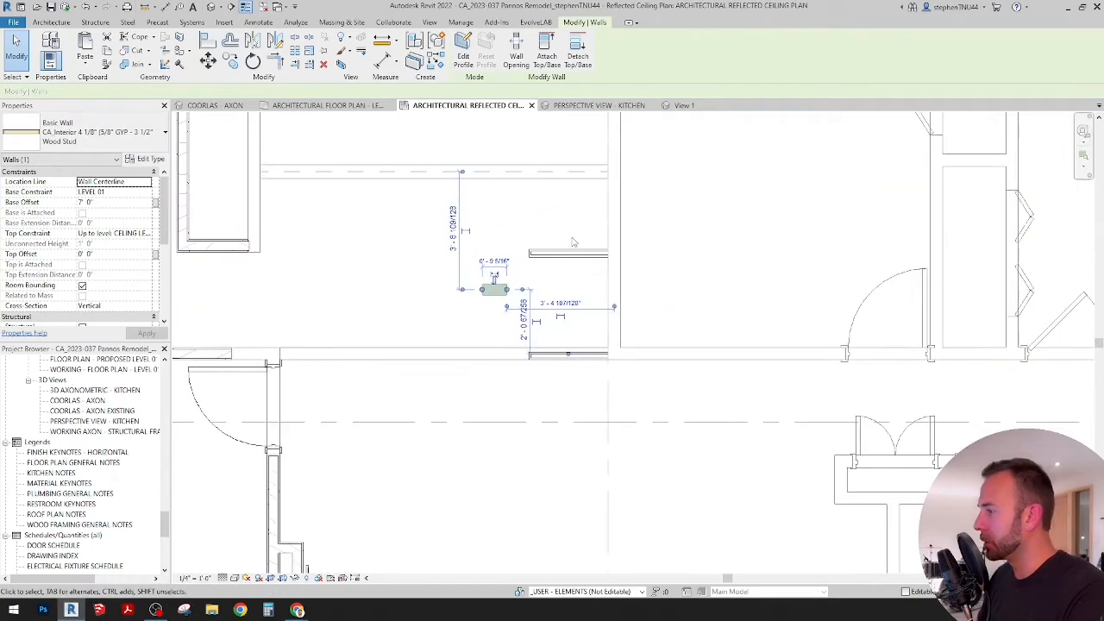
scroll(531, 261, up, 5)
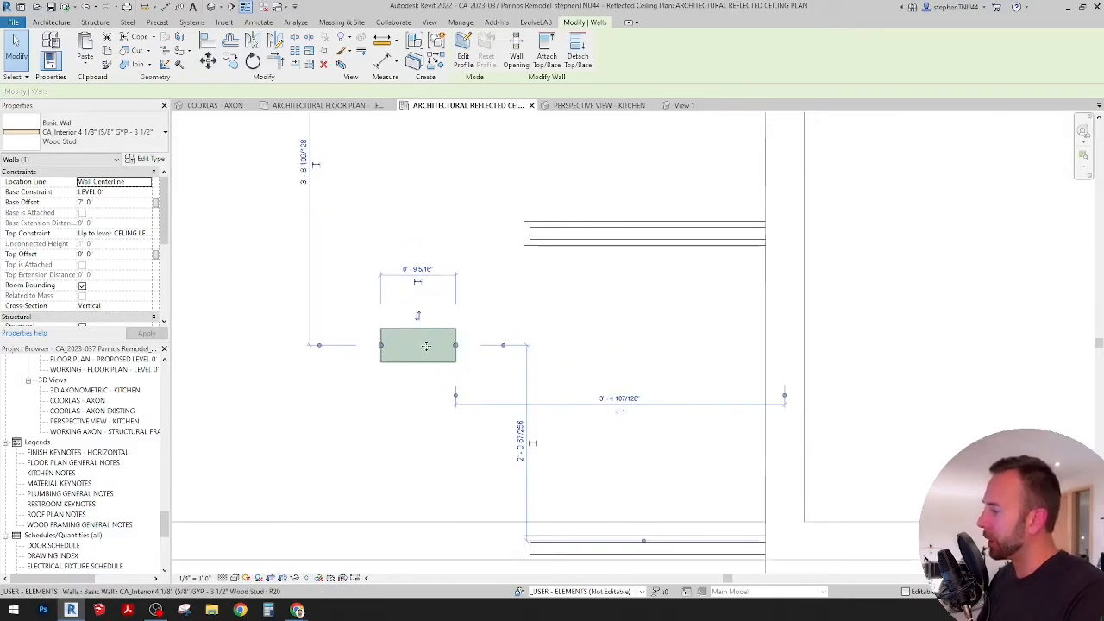
click(418, 404)
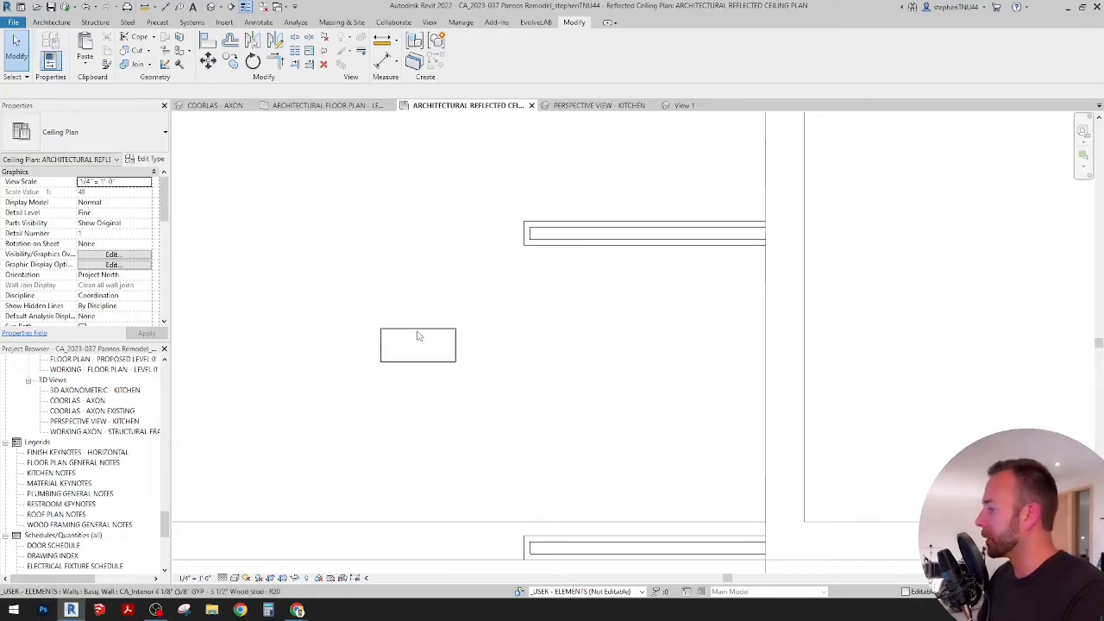
click(419, 335)
middle_drag(438, 312, 423, 323)
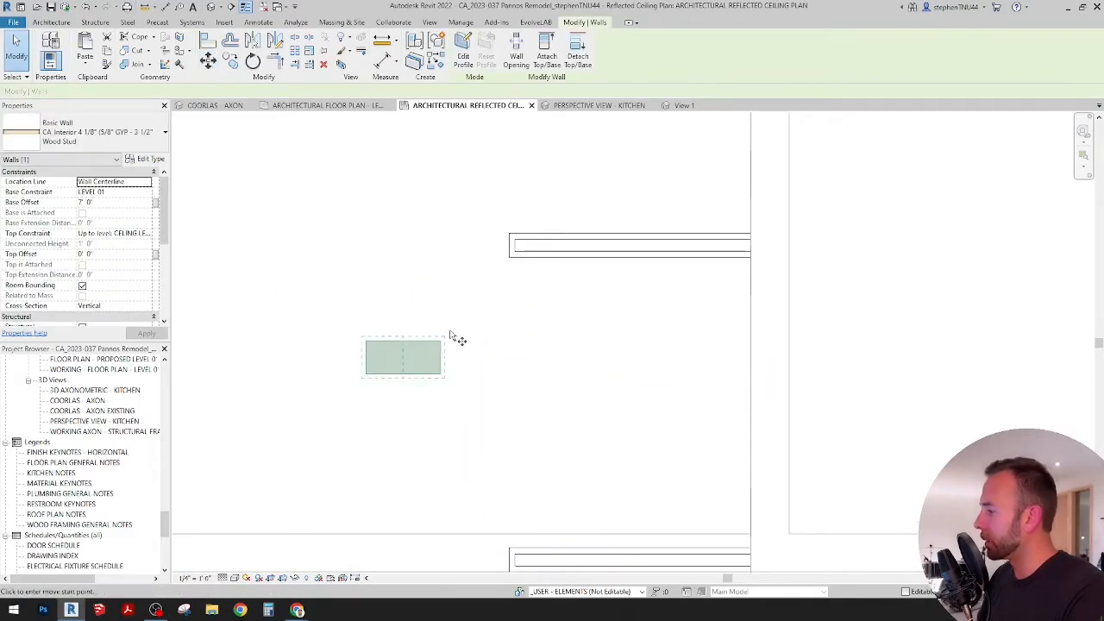
key(m)
key(v)
key(Escape)
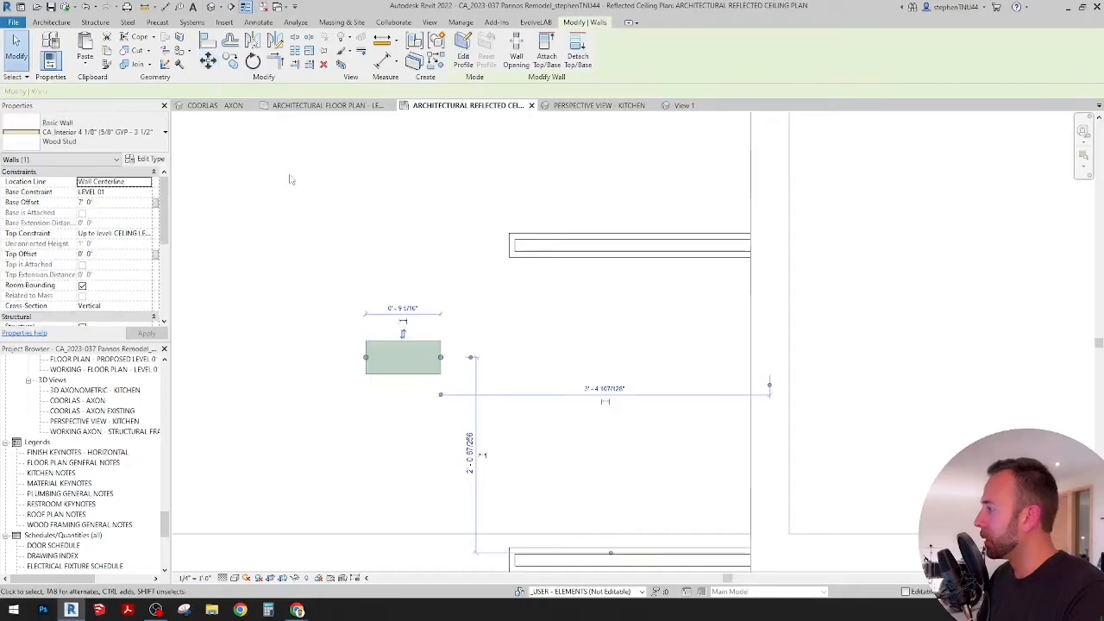
Step: Set the copied wall's location line to Finish Face: Exterior
click(146, 184)
click(146, 184)
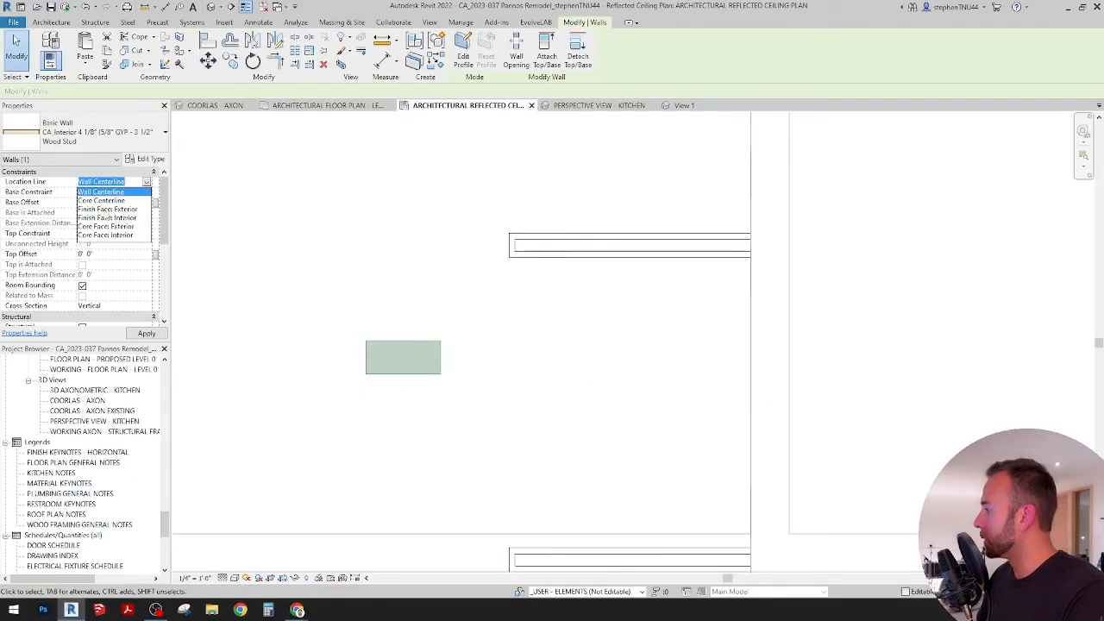
click(107, 209)
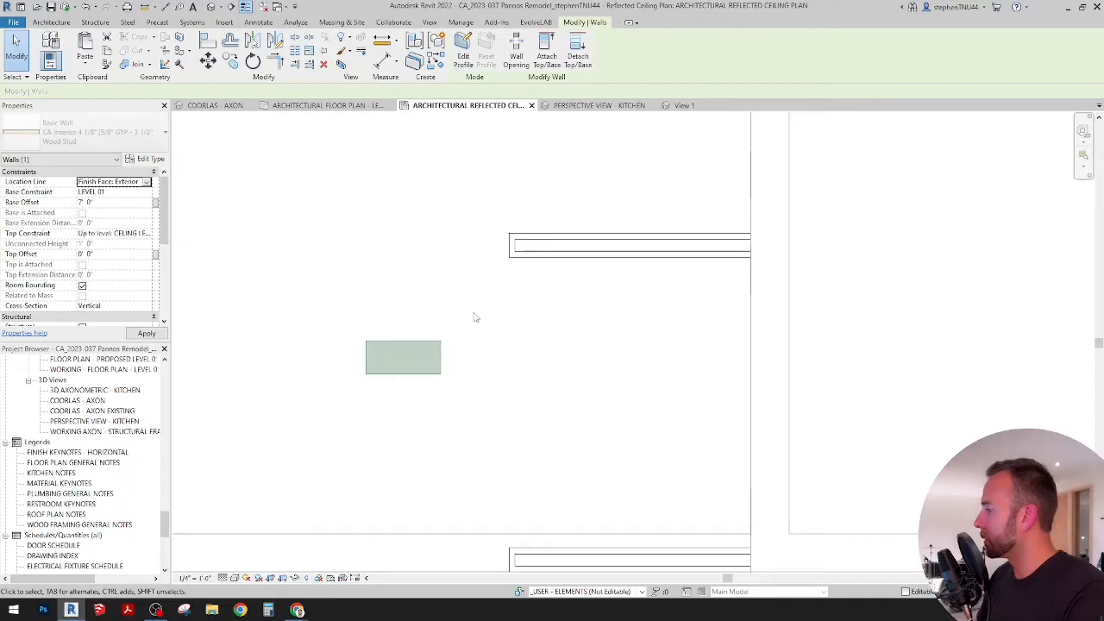
click(475, 315)
click(422, 345)
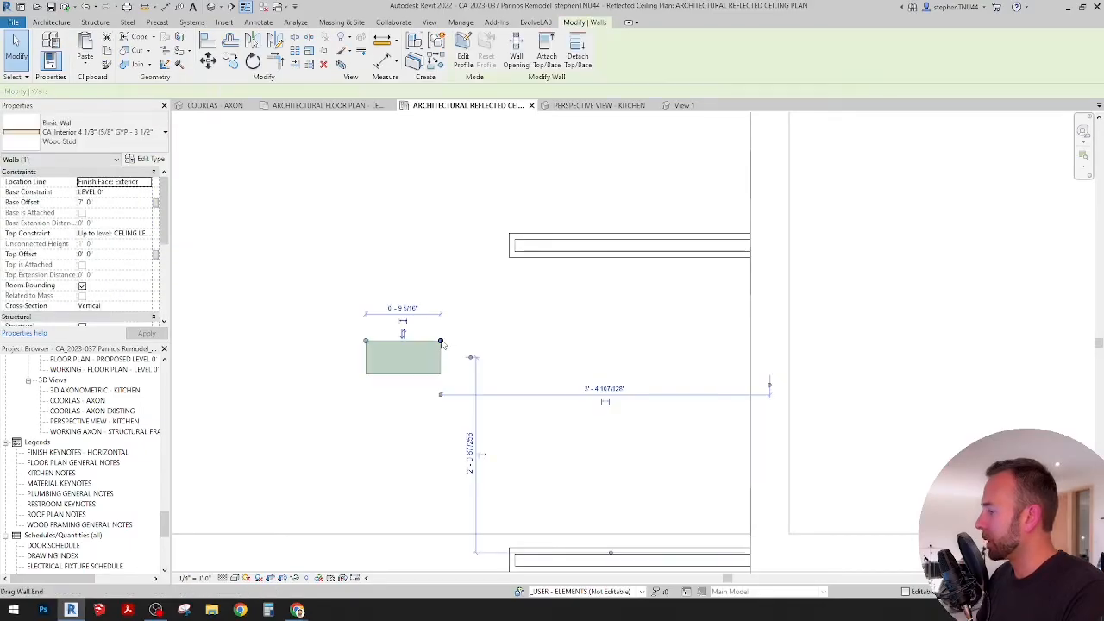
Step: Try a base offset of 1' on the copied wall, and return it to 7'
click(120, 203)
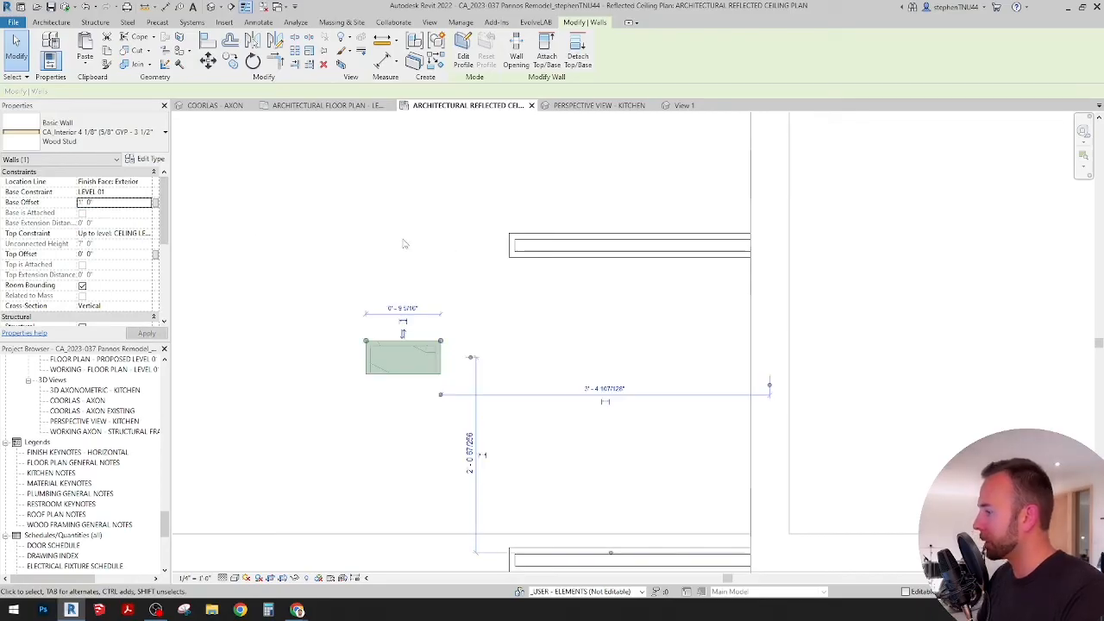
click(131, 202)
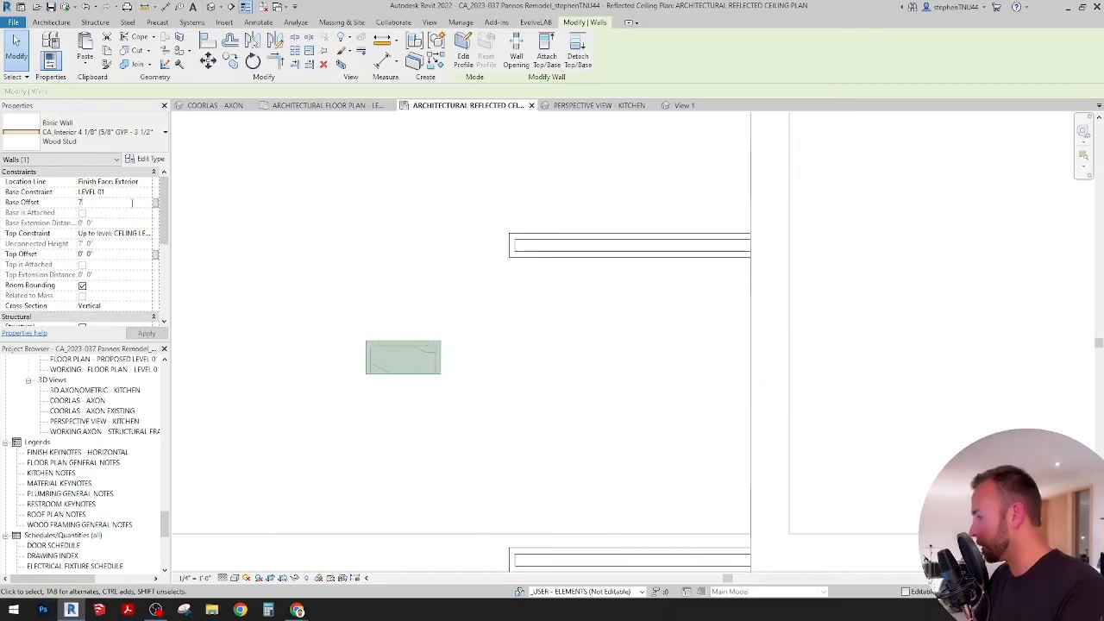
click(501, 304)
Step: Move the wall from its exterior-face corner to the back corner of the upper refrigerator side panel
click(440, 346)
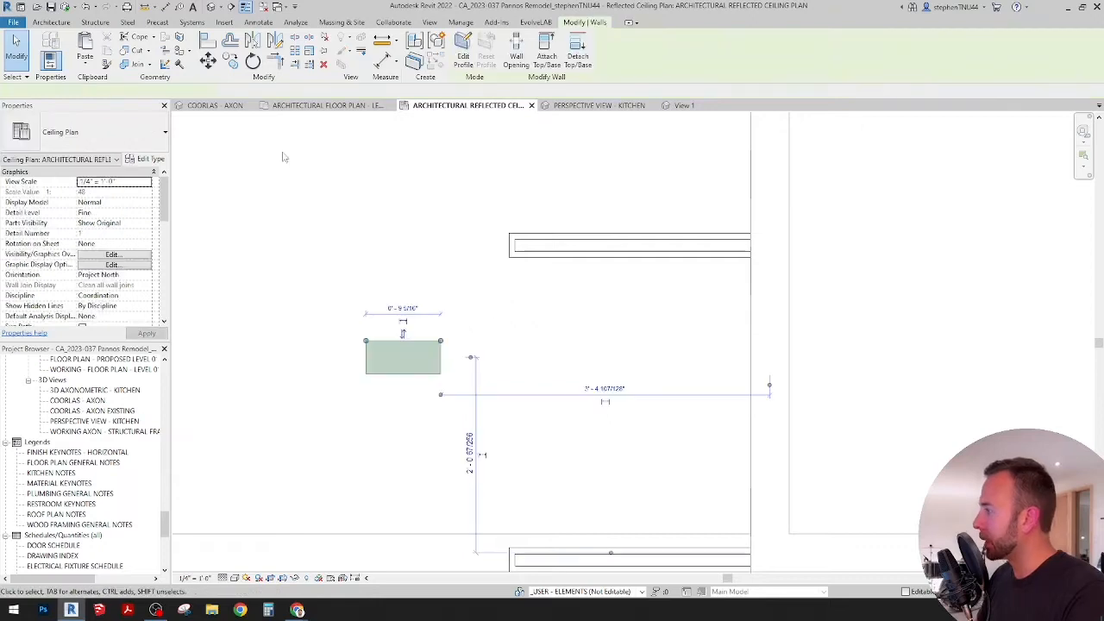
click(207, 59)
click(440, 341)
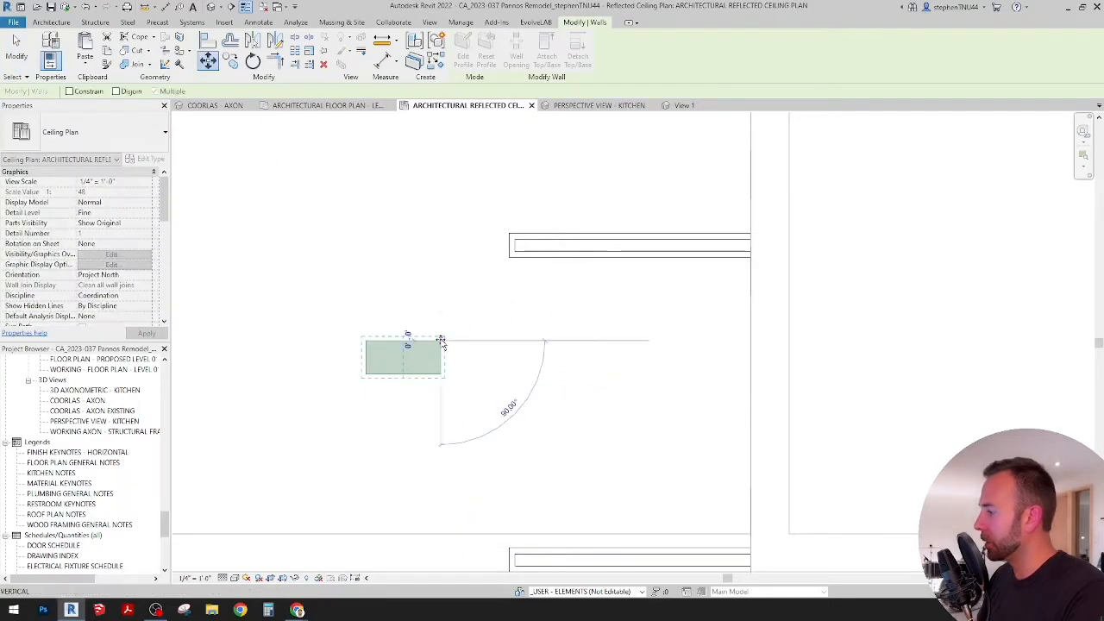
click(586, 256)
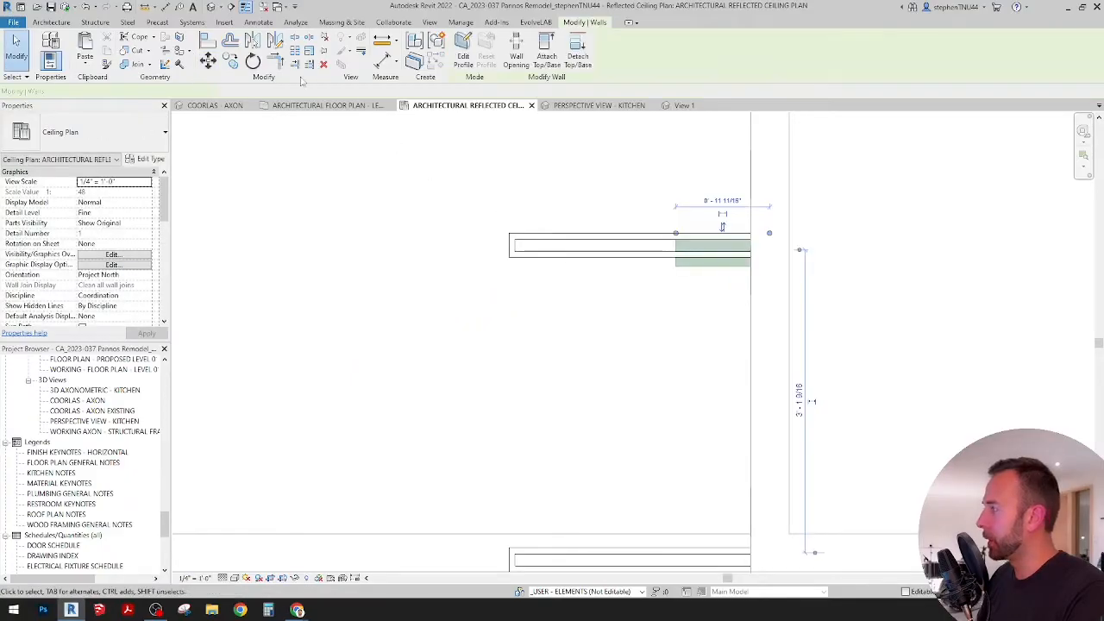
Step: Copy the wall into the area between the two refrigerator side panels and rotate the copy 90 degrees
click(230, 61)
click(704, 265)
click(503, 386)
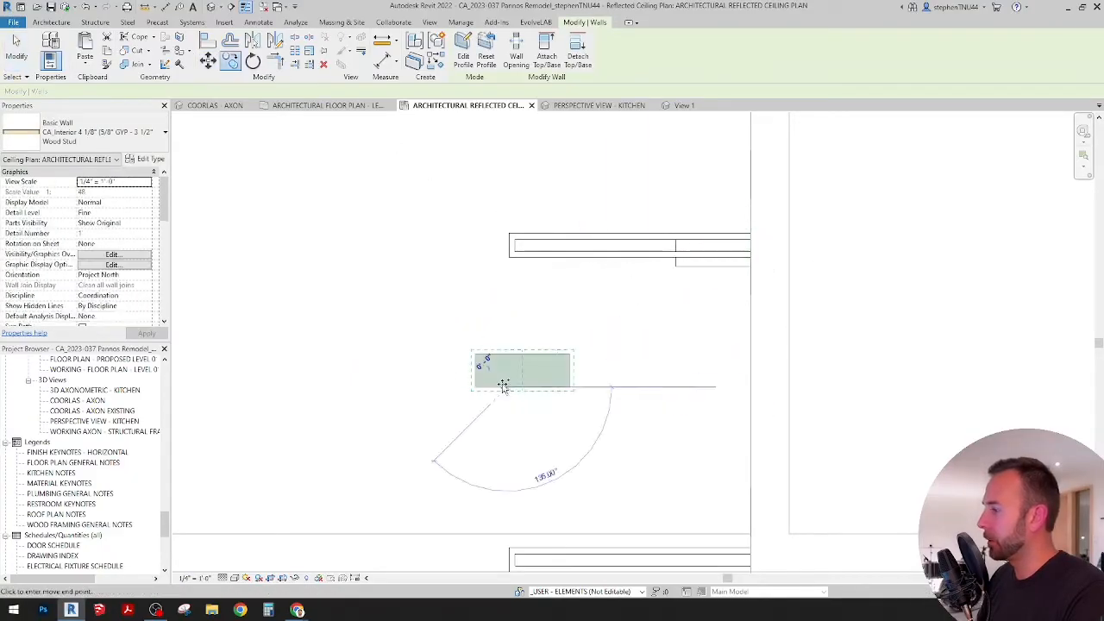
key(Escape)
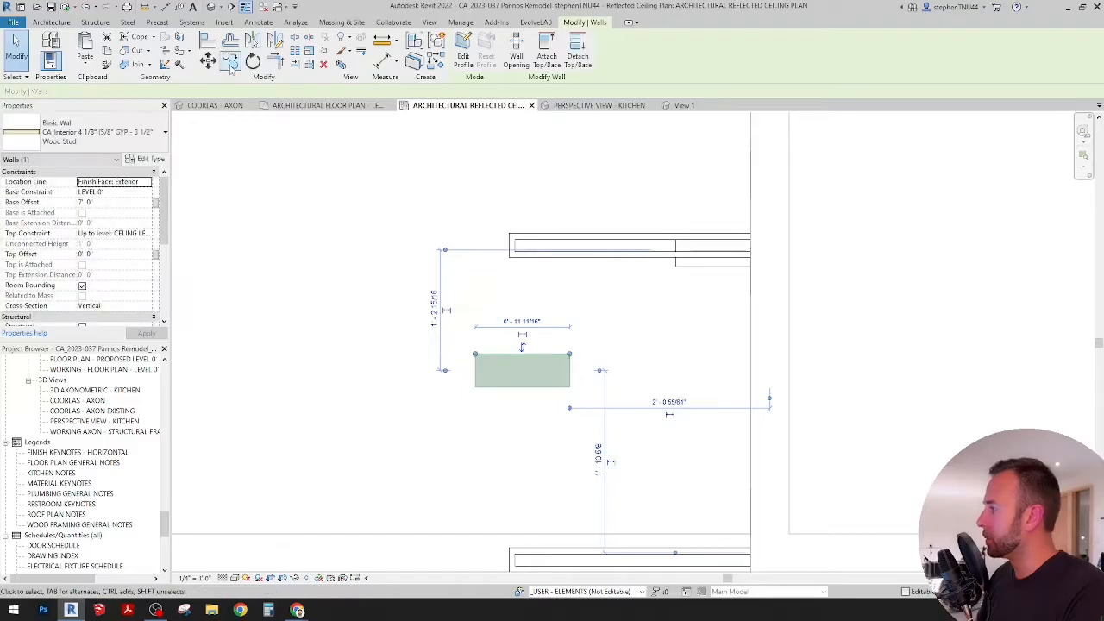
click(253, 60)
click(579, 274)
text(90)
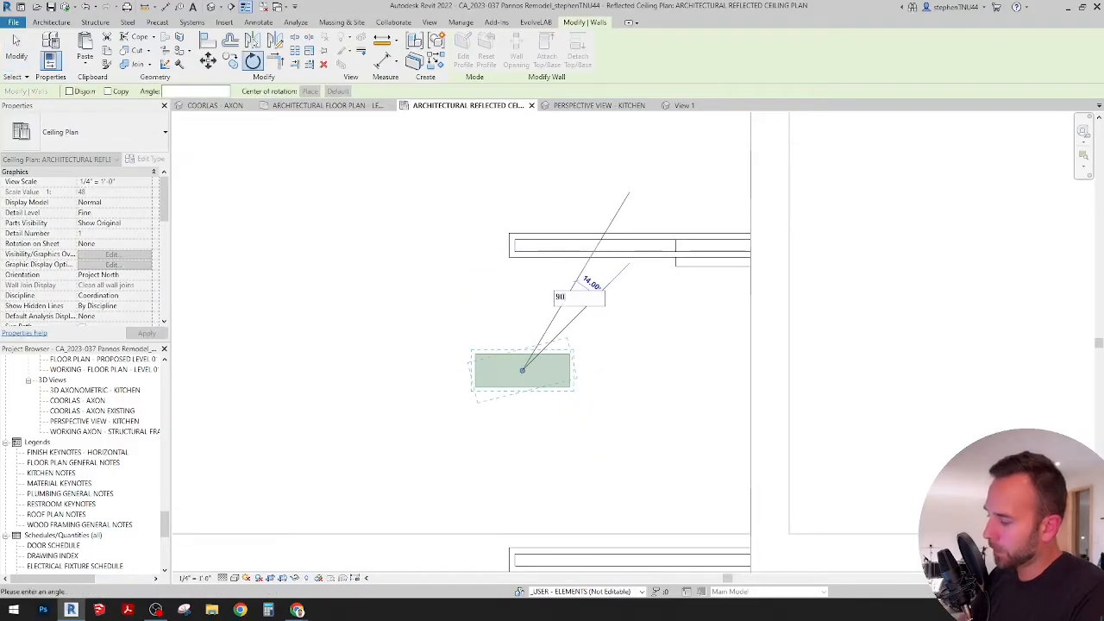
key(Return)
click(661, 331)
Step: Mirror the wall at the upper refrigerator panel toward the lower panel and align it with that panel's outer face
click(687, 266)
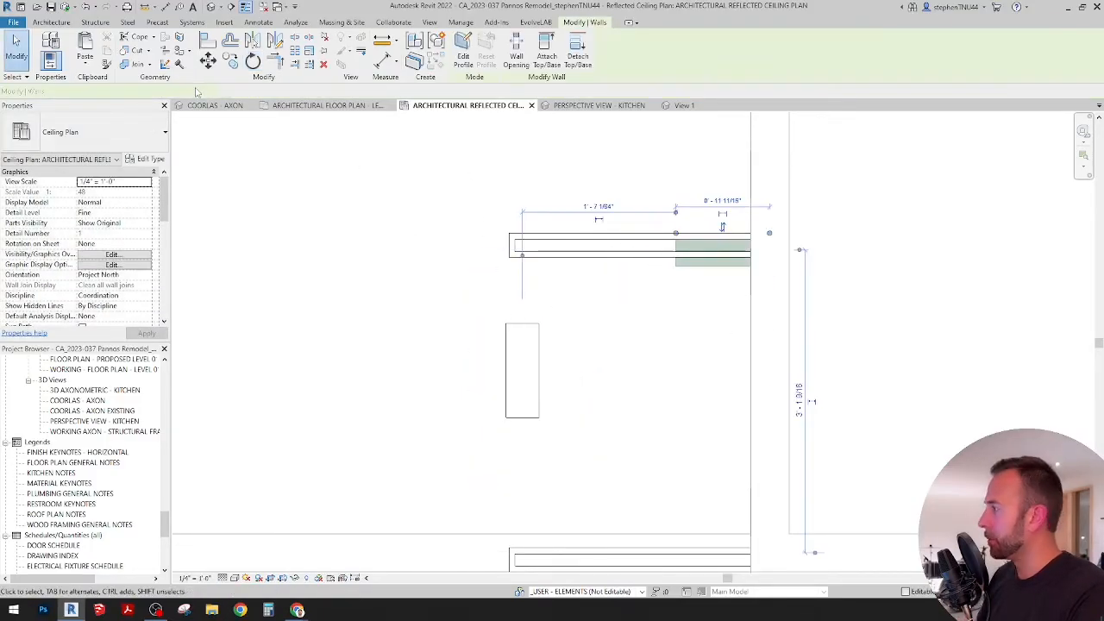
click(275, 42)
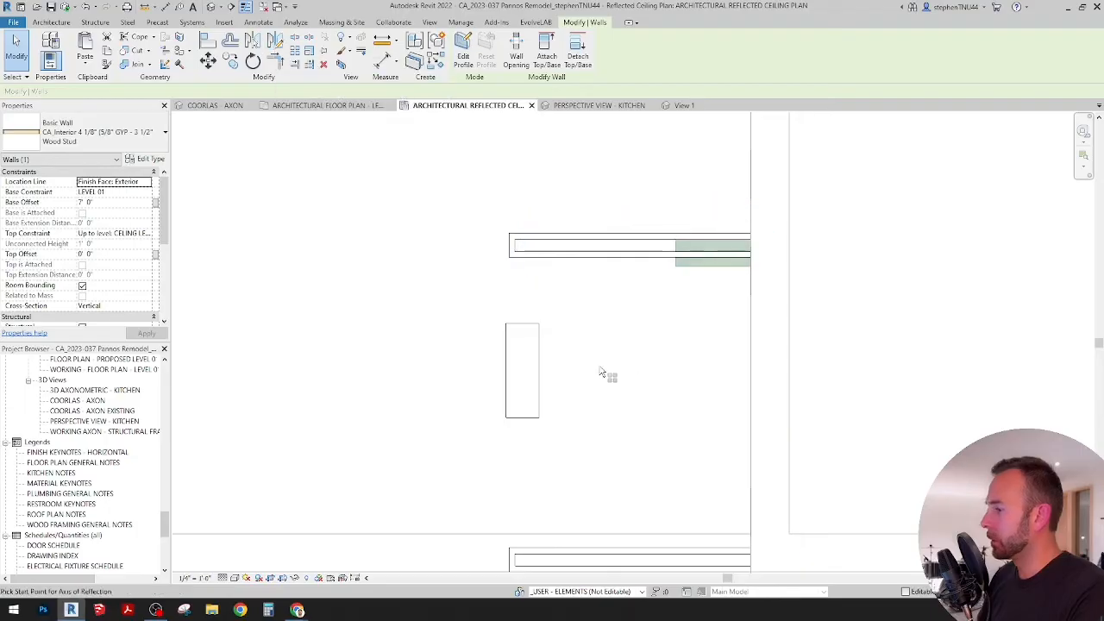
middle_drag(611, 410, 577, 279)
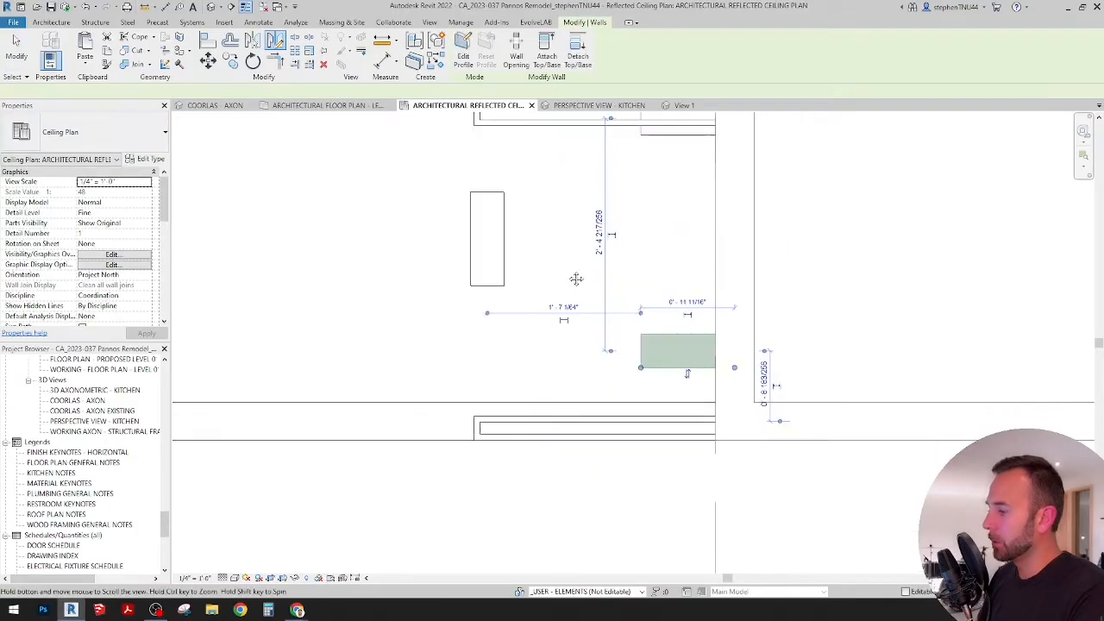
key(a)
key(l)
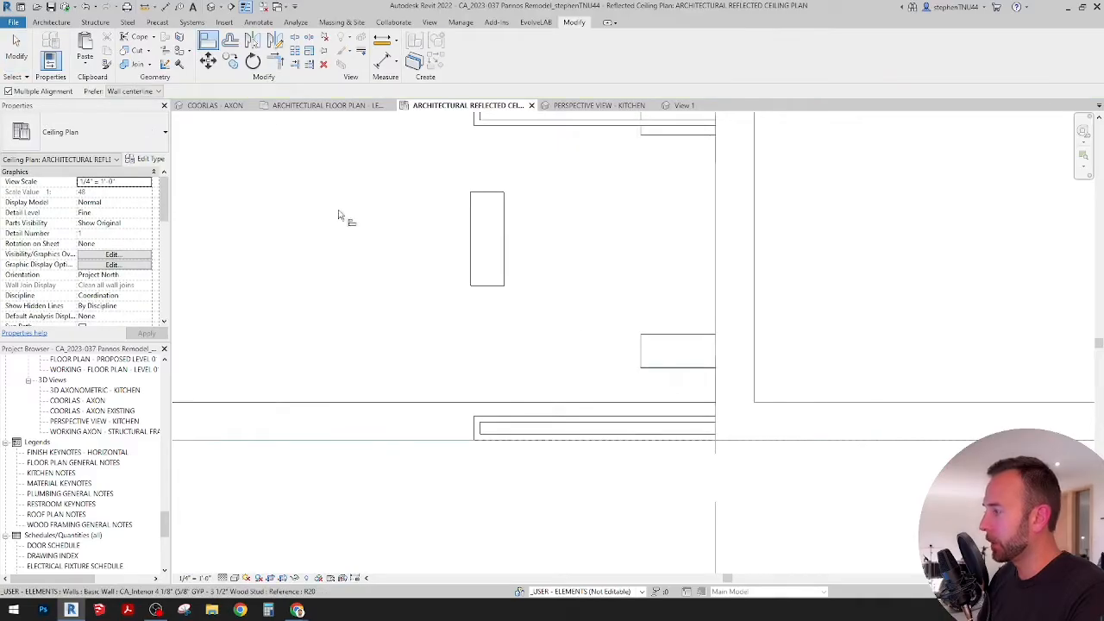
Step: Trim the two side walls and the rotated front wall into closed corners around the refrigerator panels
key(t)
key(r)
click(681, 413)
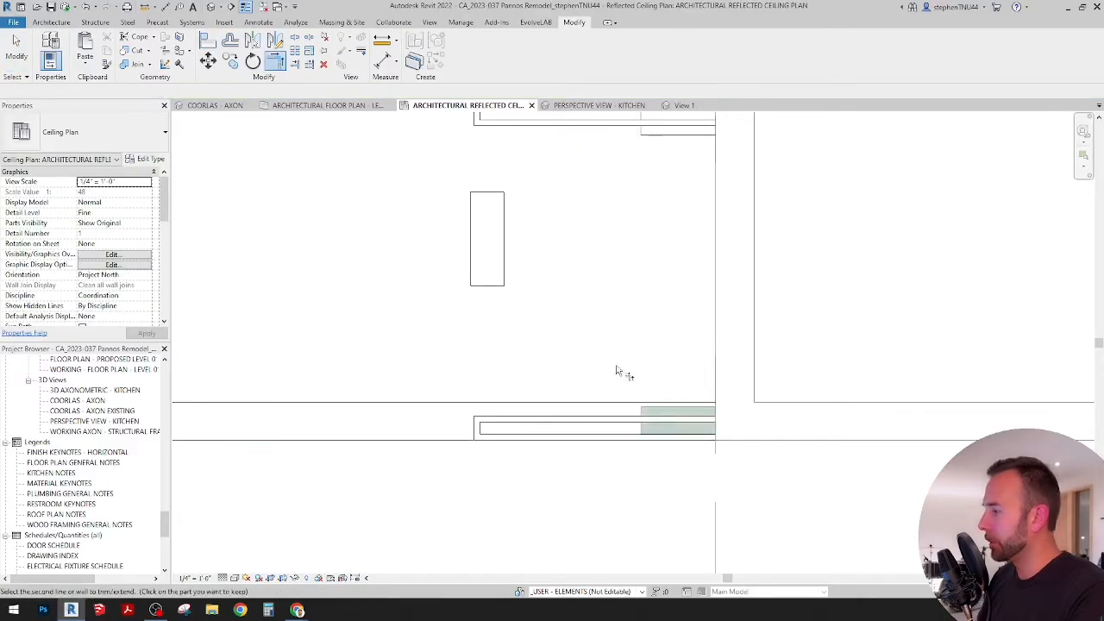
click(505, 260)
middle_drag(577, 248, 560, 314)
click(488, 300)
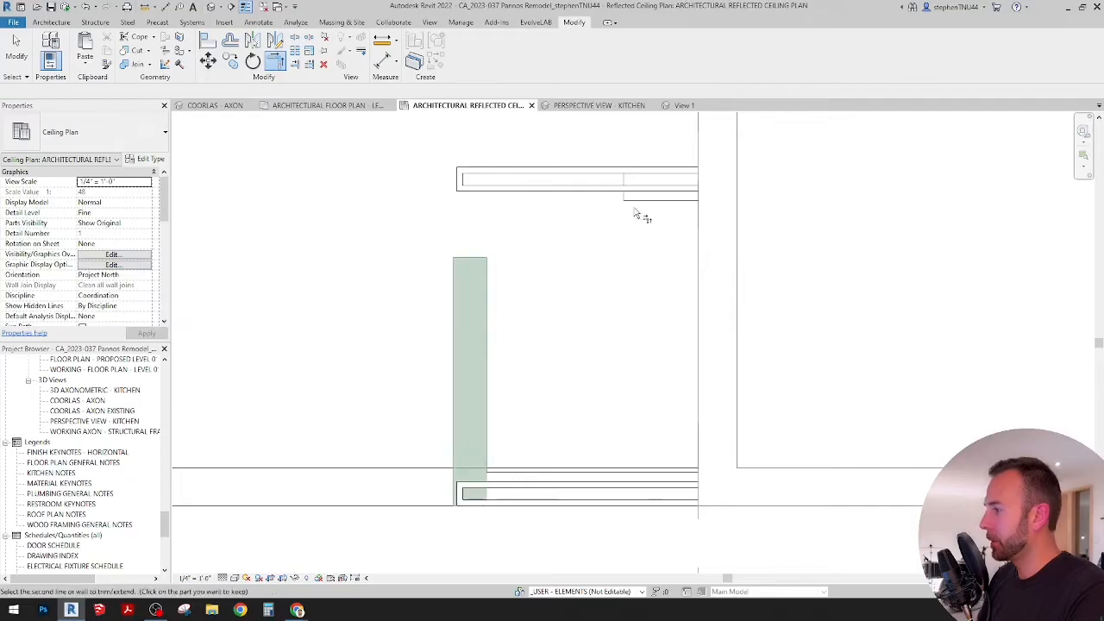
scroll(592, 241, down, 4)
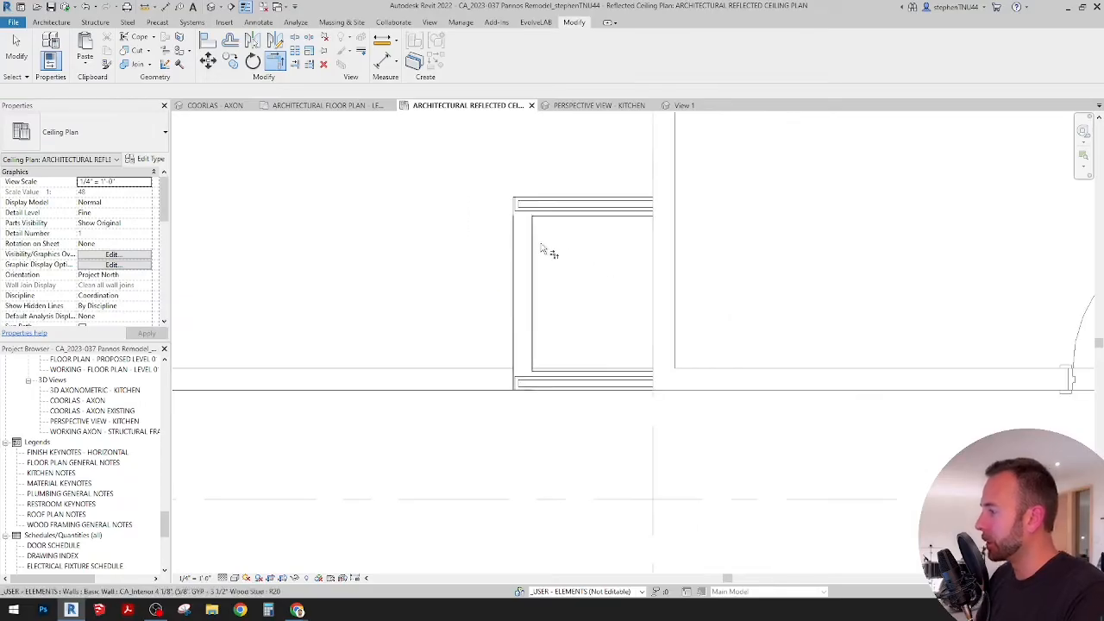
Step: Align the outer face of the front wall above the refrigerator with the front edge of the side panels
scroll(518, 307, up, 3)
click(207, 41)
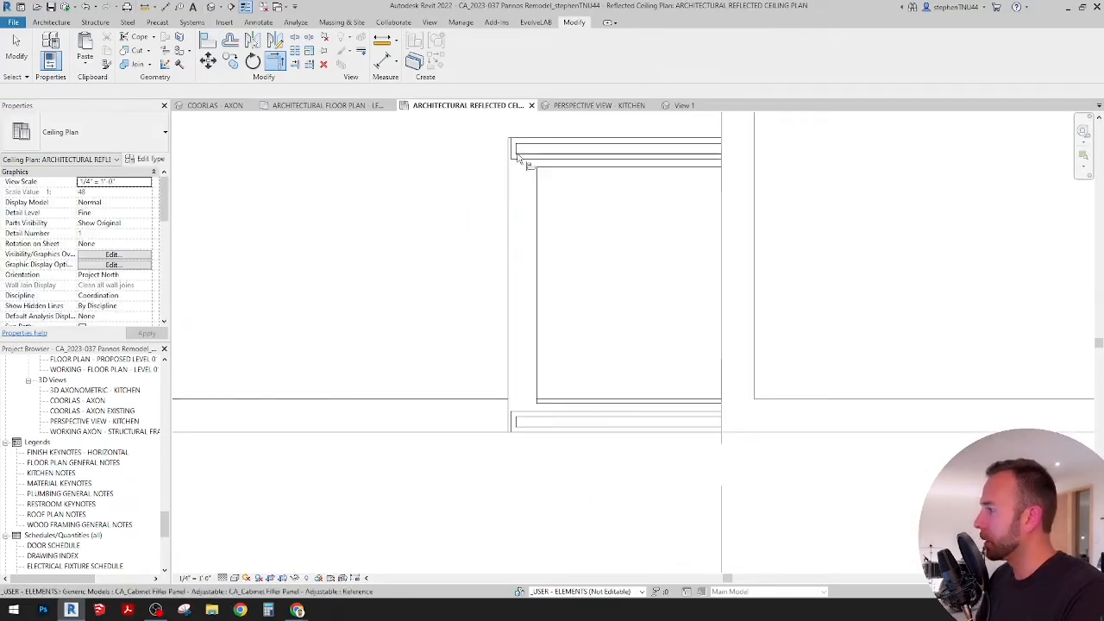
scroll(515, 150, up, 3)
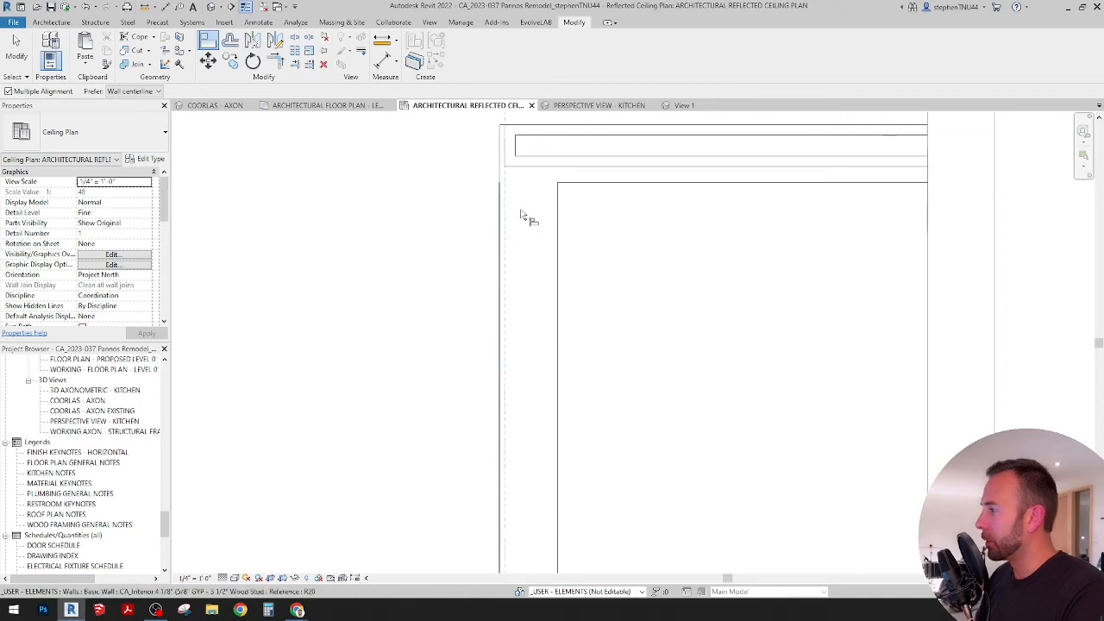
scroll(526, 203, down, 4)
key(Escape)
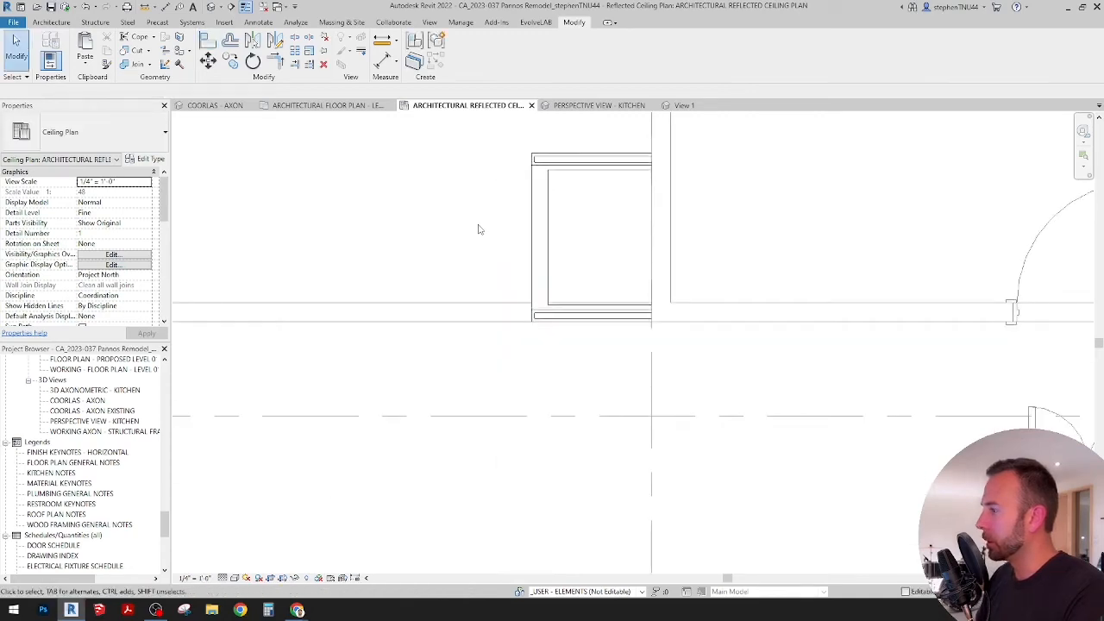
Step: Inspect the refrigerator enclosure walls and the faux wood beam that meets them in the COORLAS - AXON 3D view
click(215, 106)
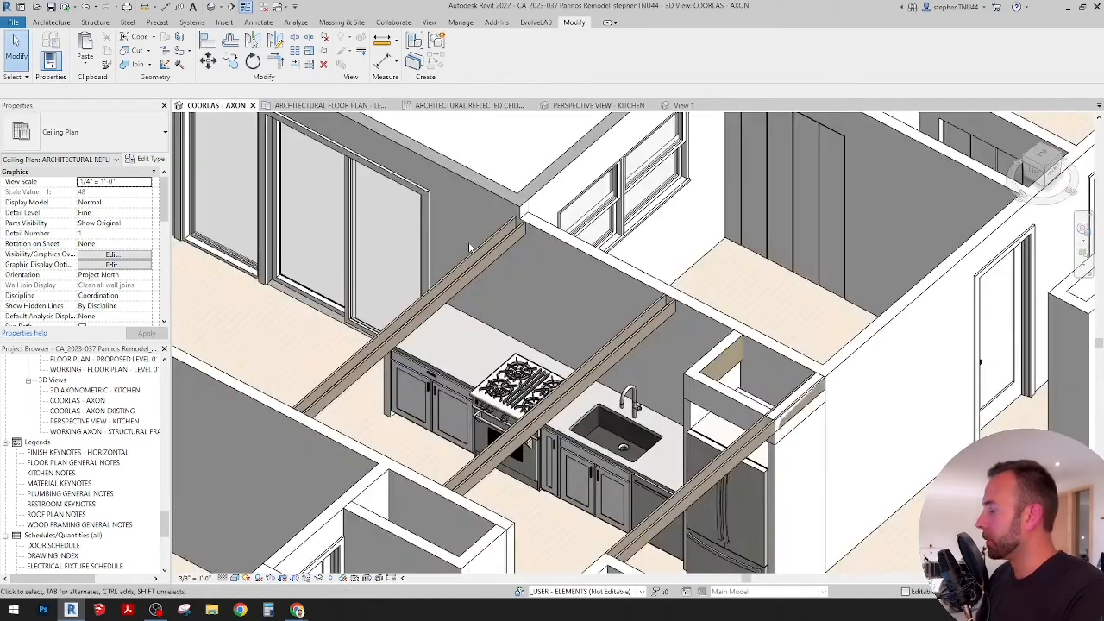
shift+middle_drag(548, 343, 648, 345)
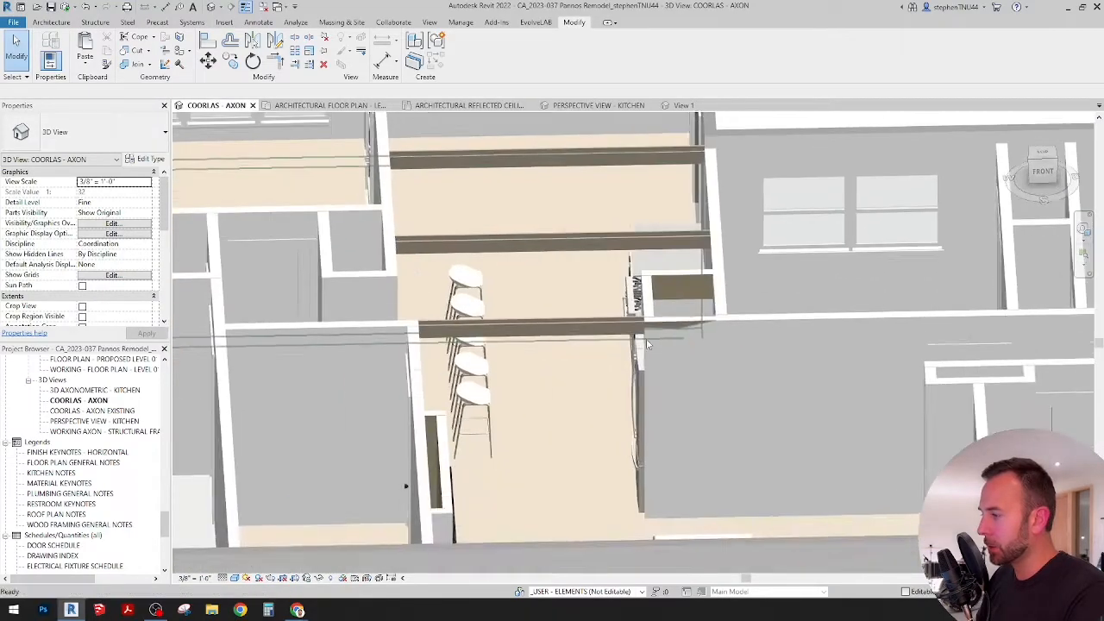
scroll(648, 344, up, 2)
shift+middle_drag(721, 380, 791, 382)
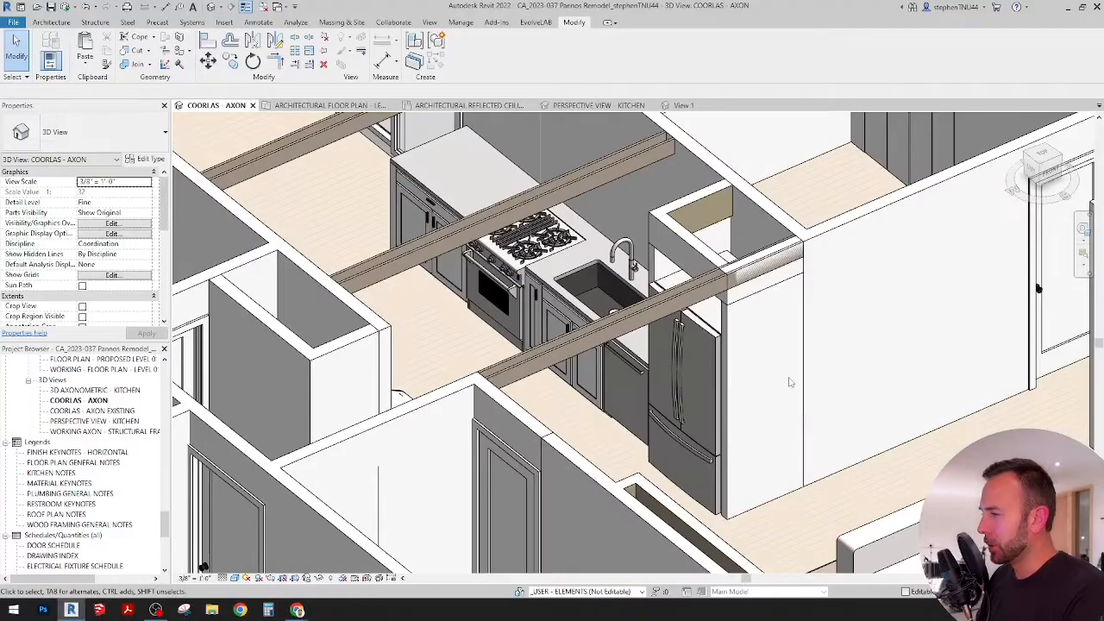
click(808, 255)
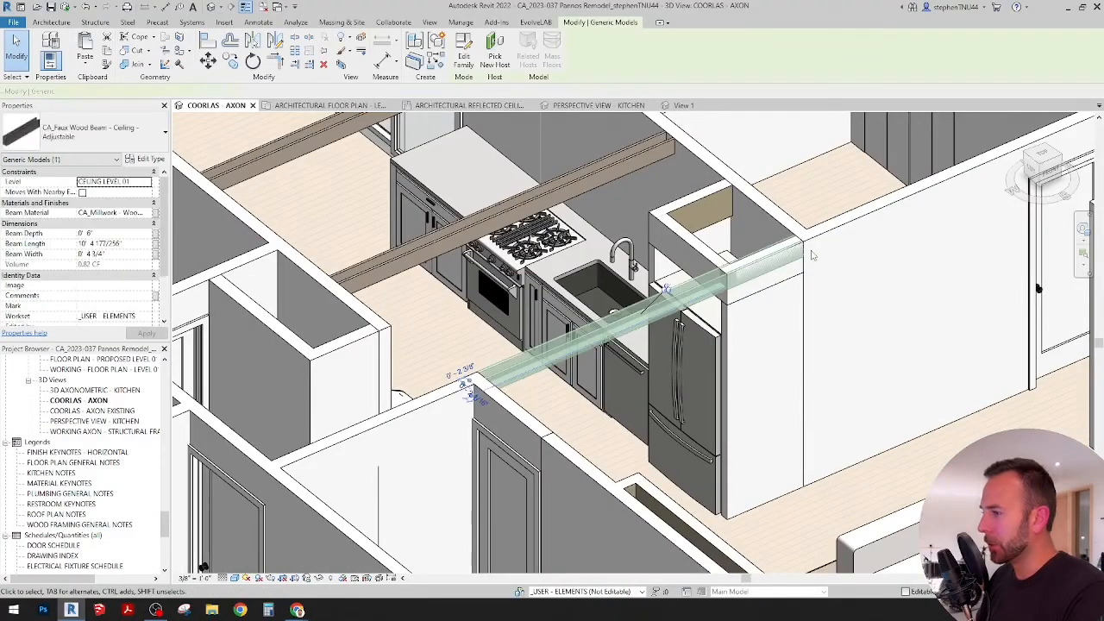
shift+middle_drag(811, 255, 786, 301)
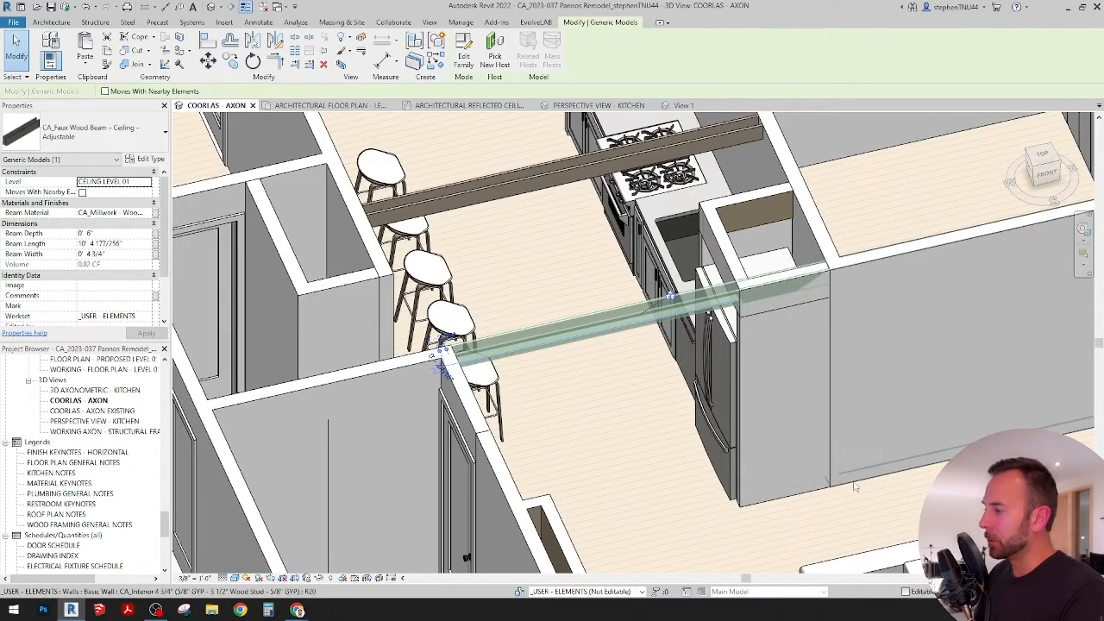
scroll(669, 410, down, 2)
middle_drag(802, 407, 782, 393)
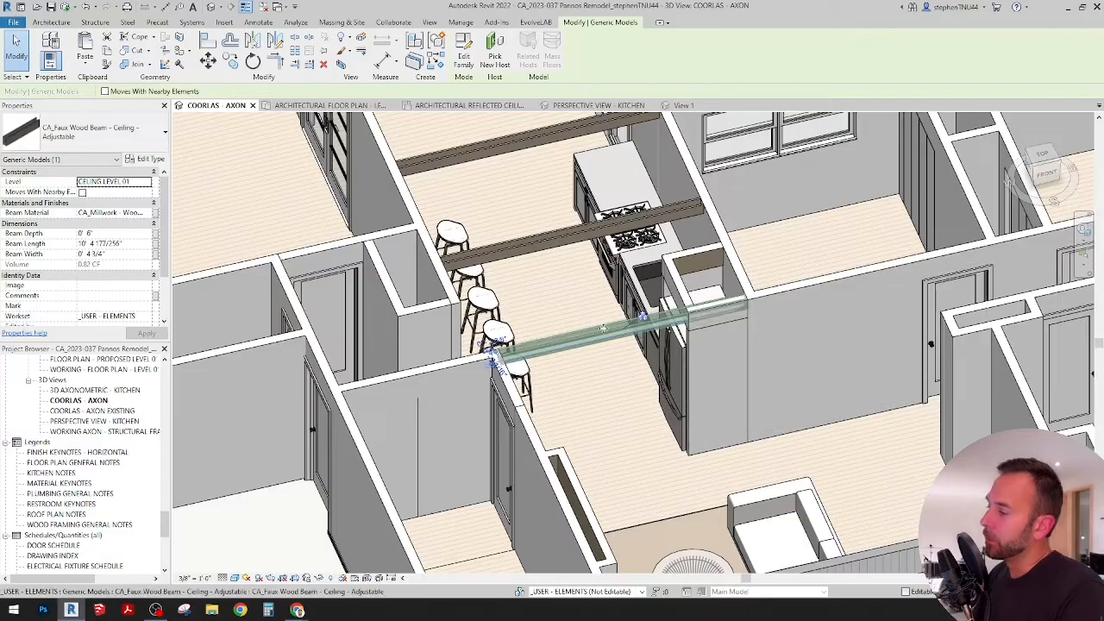
shift+middle_drag(744, 326, 699, 364)
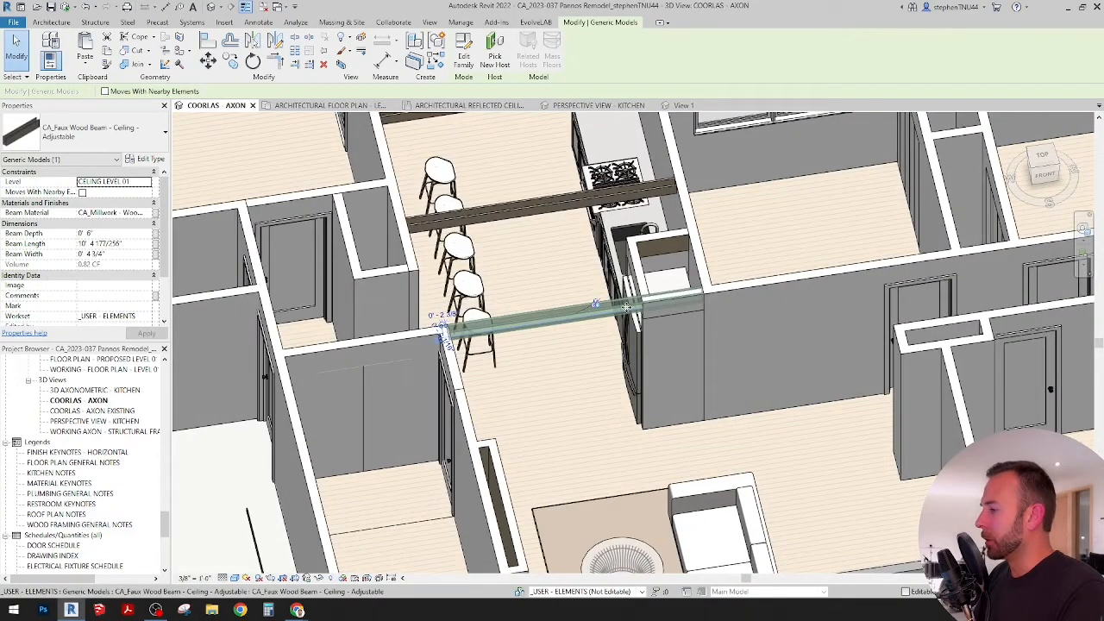
Step: In the reflected ceiling plan, shorten the faux wood beam and align its end with the outer face of the refrigerator enclosure's front wall
click(448, 105)
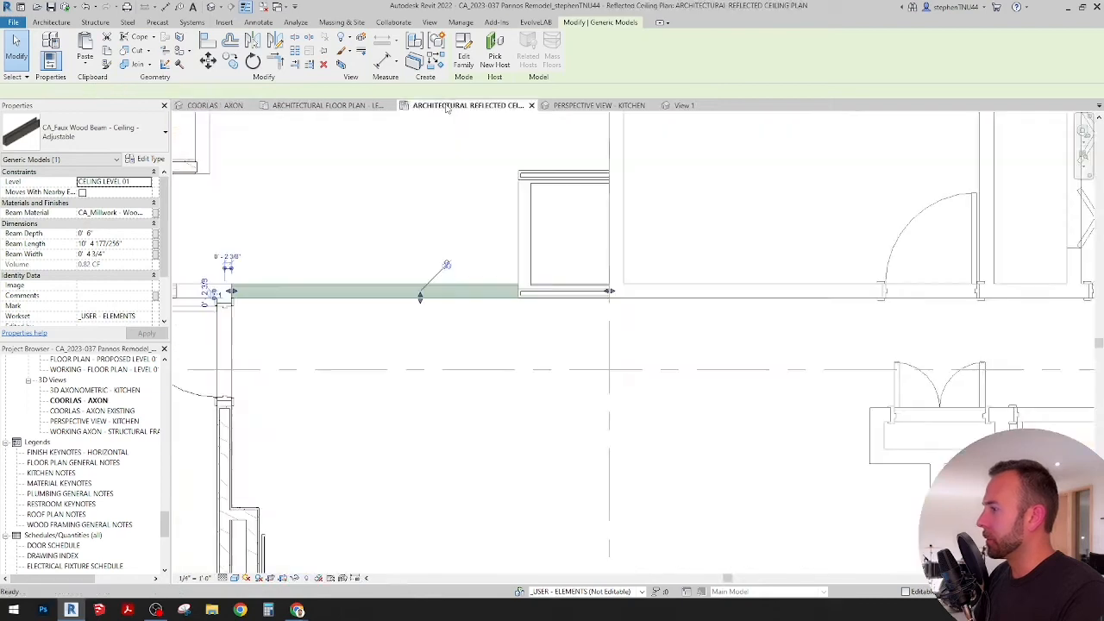
scroll(423, 297, up, 2)
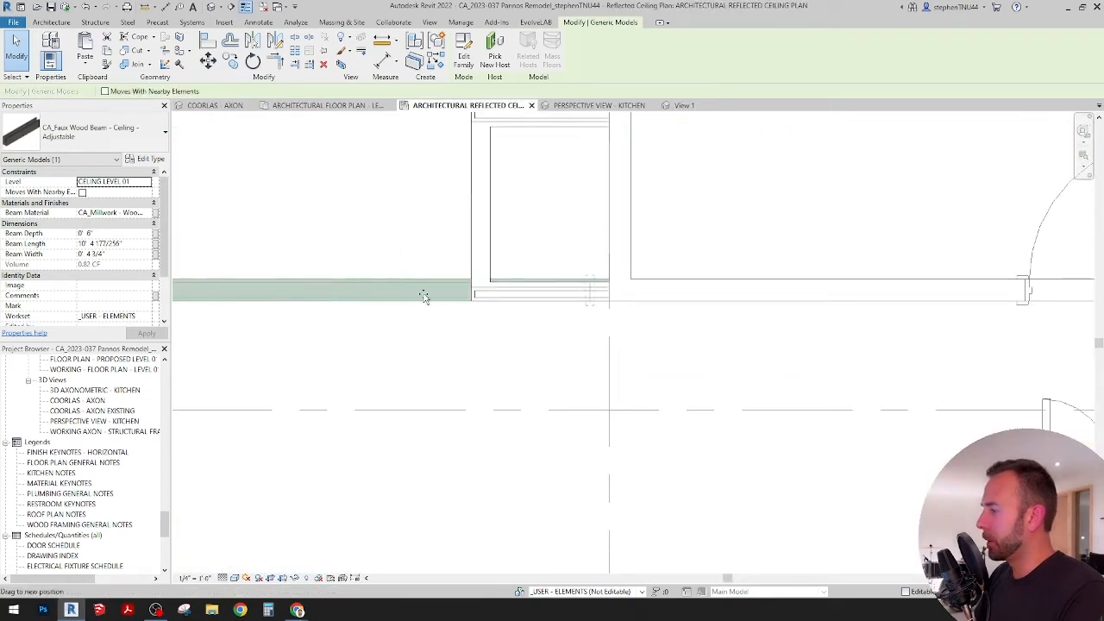
drag(424, 297, 422, 296)
click(209, 41)
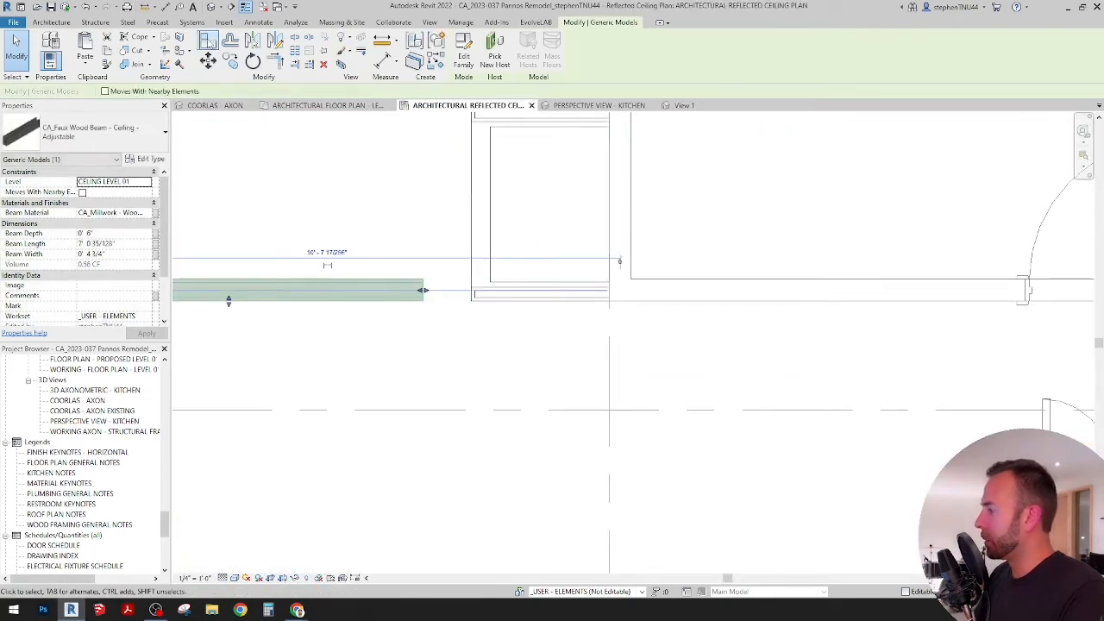
click(472, 218)
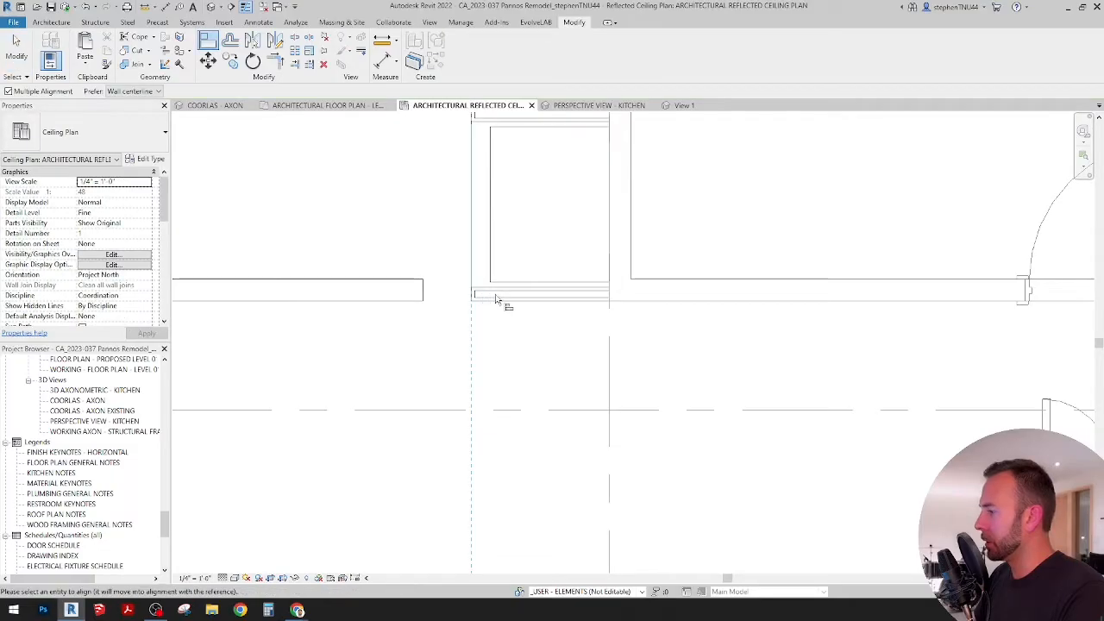
scroll(534, 297, up, 1)
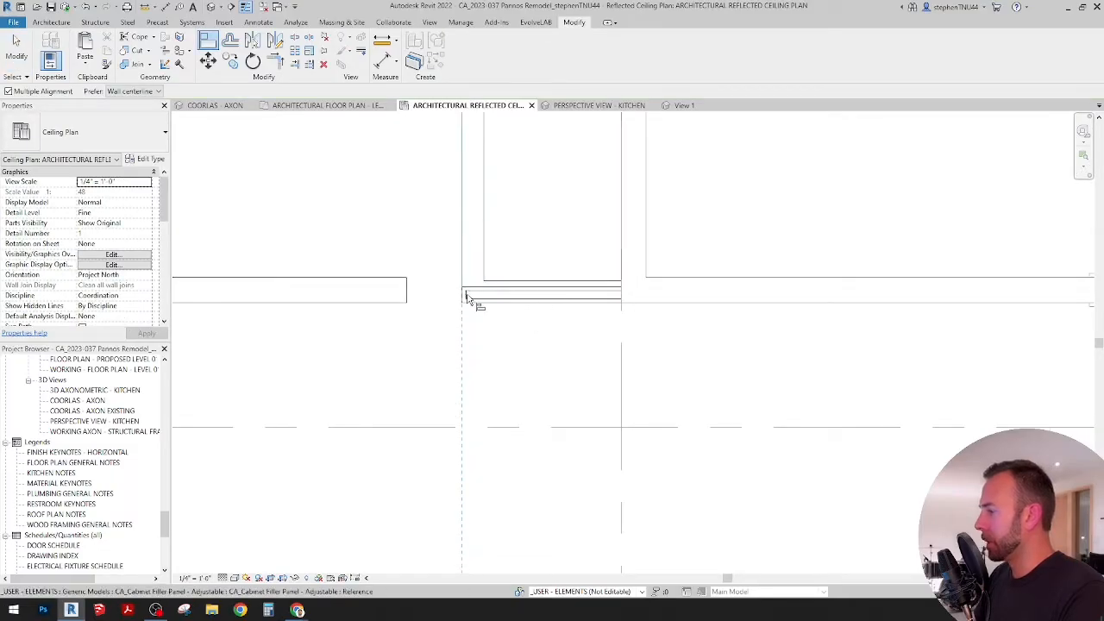
click(410, 297)
Step: Align the opposite end of the faux wood beam with the face of the wall beside the door opening
middle_drag(473, 309, 670, 293)
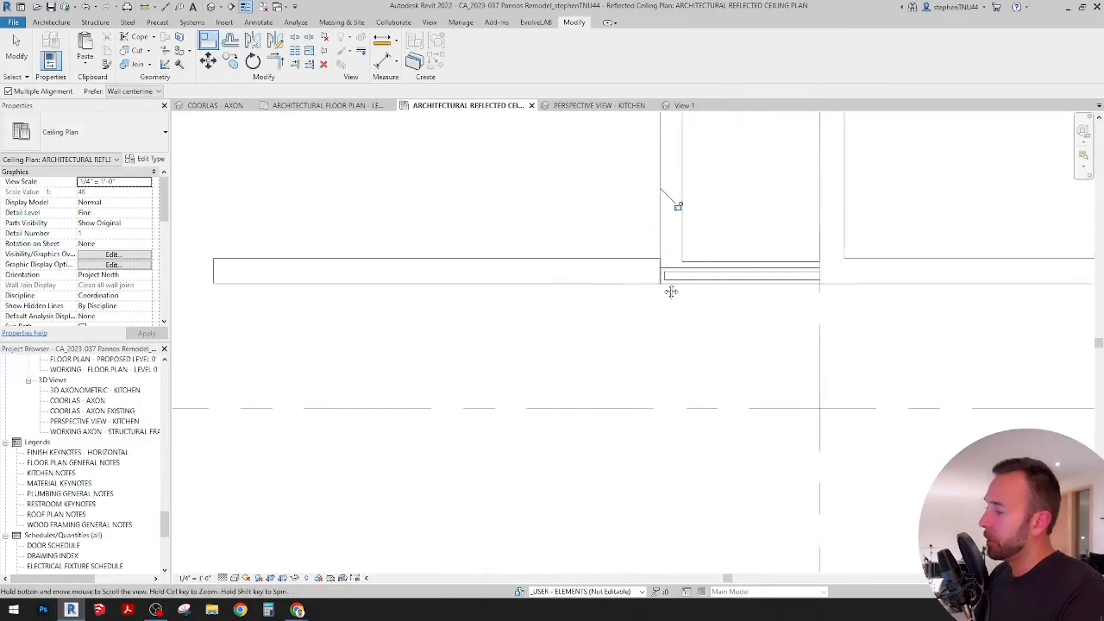
scroll(551, 317, down, 1)
scroll(552, 318, down, 1)
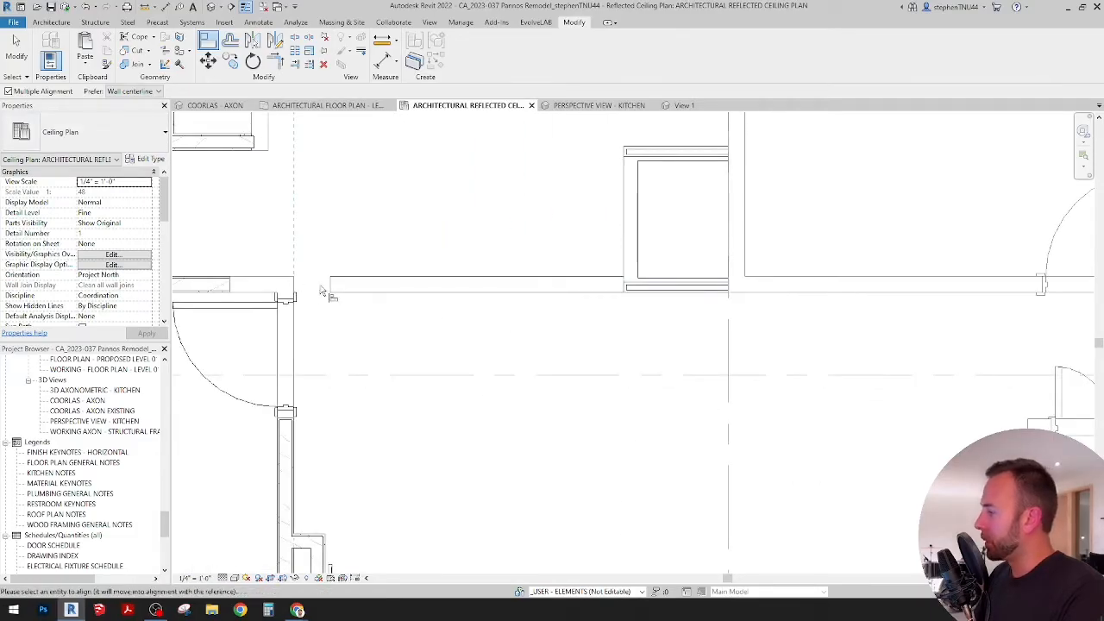
click(327, 291)
key(Escape)
key(Escape)
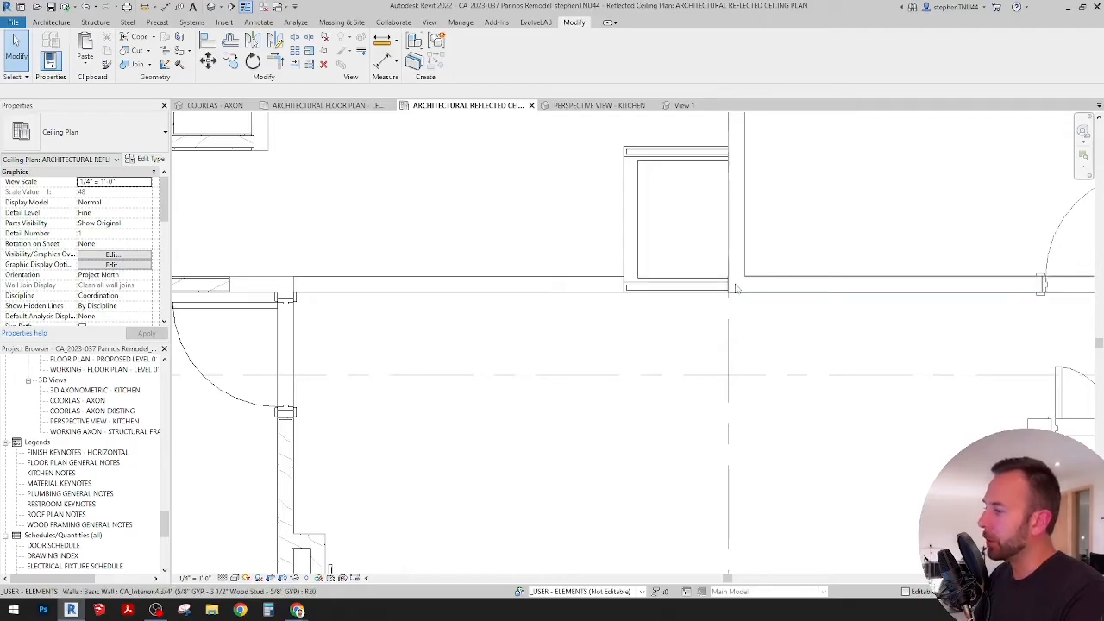
Step: Check the adjusted beam's two ends in the ceiling plan and its fit against the refrigerator enclosure in 3D
click(548, 290)
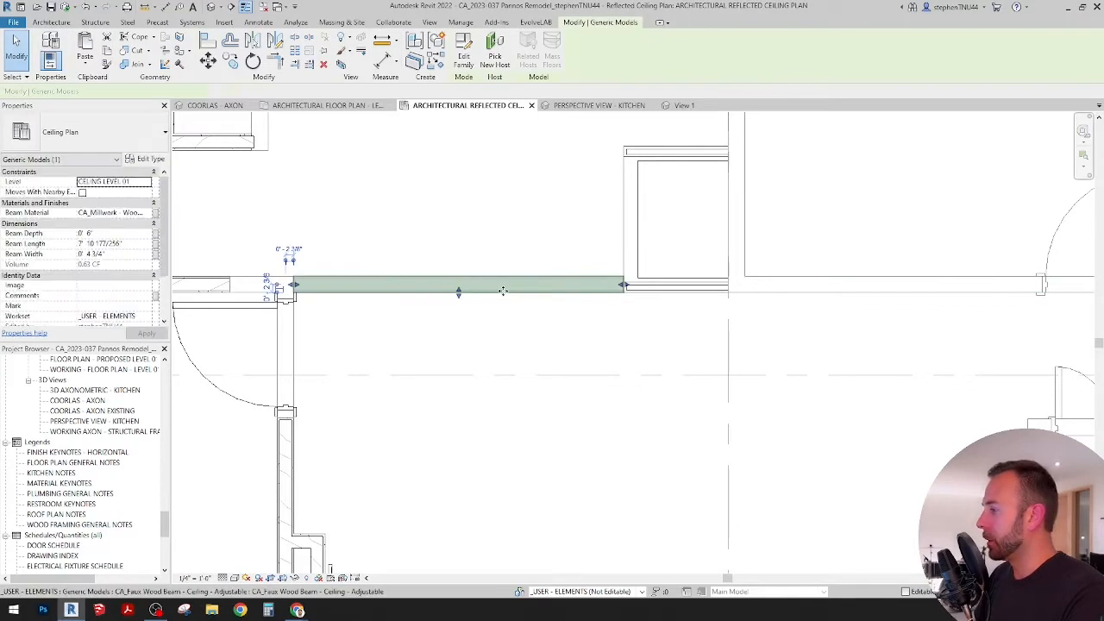
scroll(503, 281, up, 1)
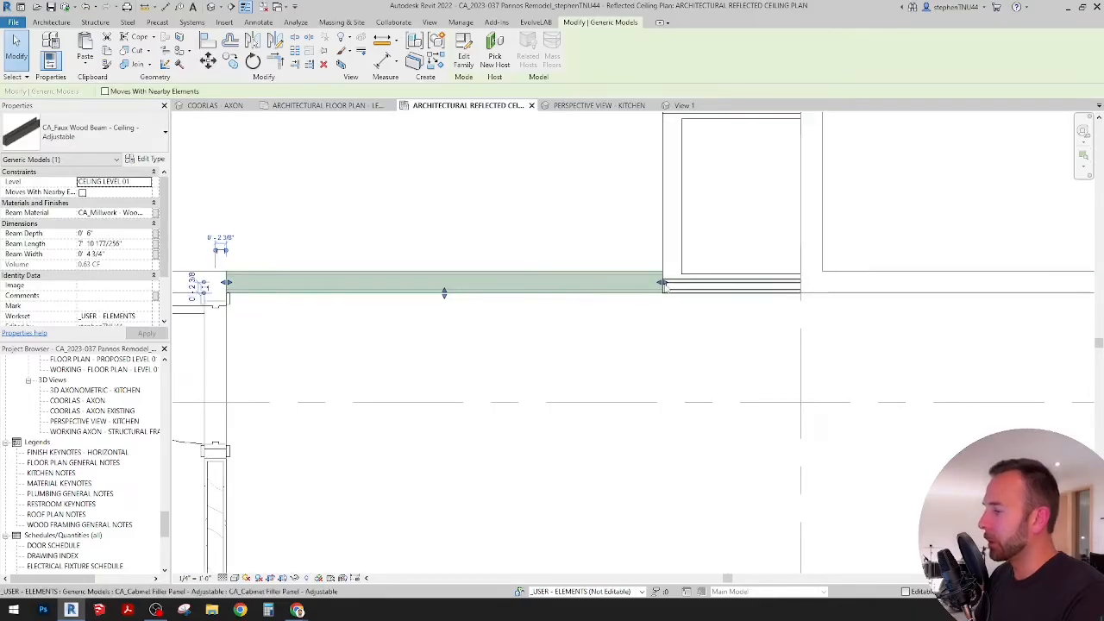
click(622, 342)
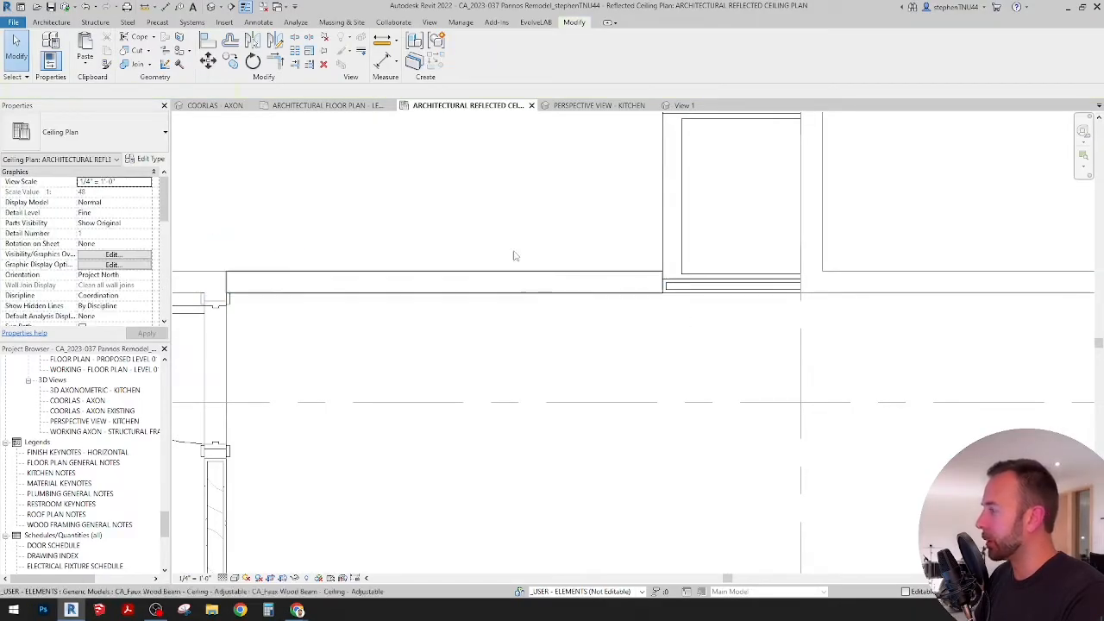
click(231, 104)
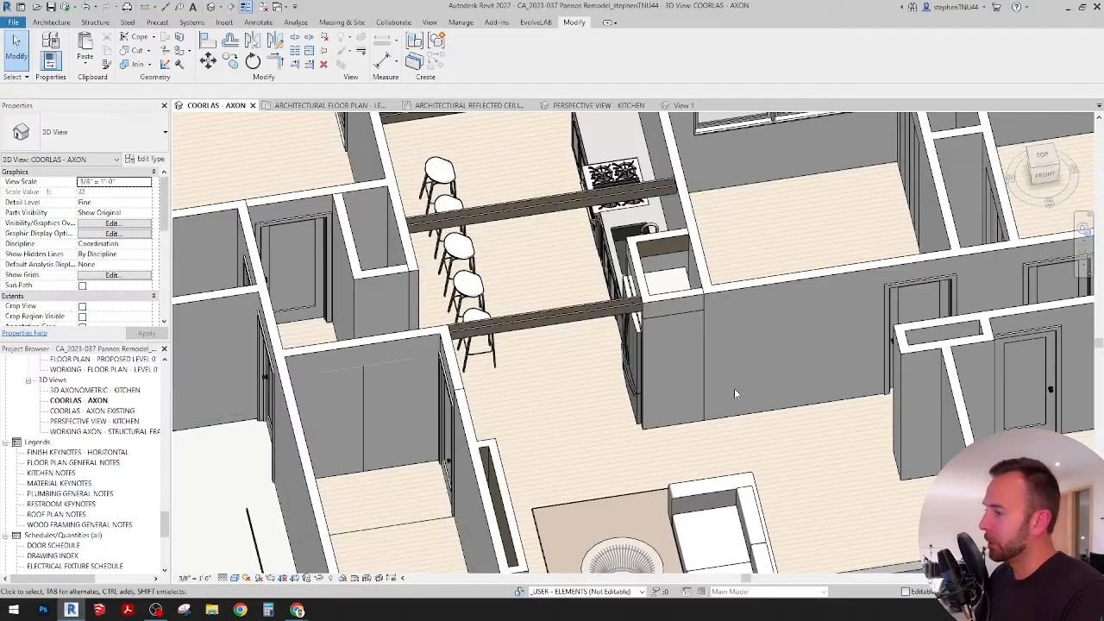
shift+middle_drag(734, 388, 813, 370)
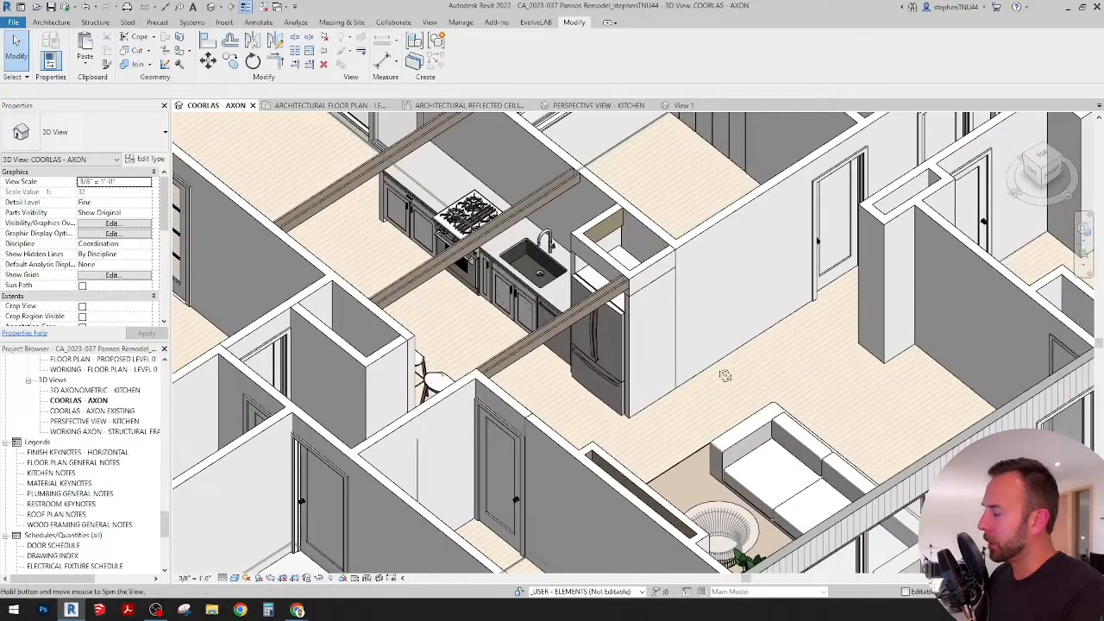
shift+middle_drag(724, 374, 809, 398)
scroll(577, 217, up, 1)
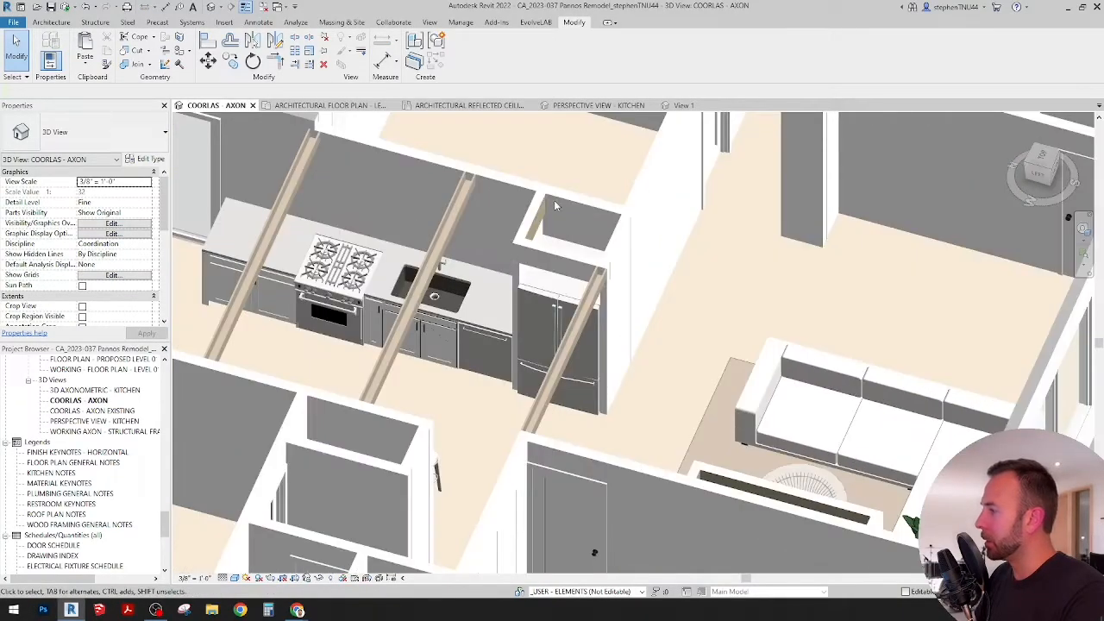
Step: In the Level 01 floor plan, place an Upper Cabinet-Shaker-Double Door of type 36" Refrigerator Upper on the wall behind the refrigerator
click(379, 104)
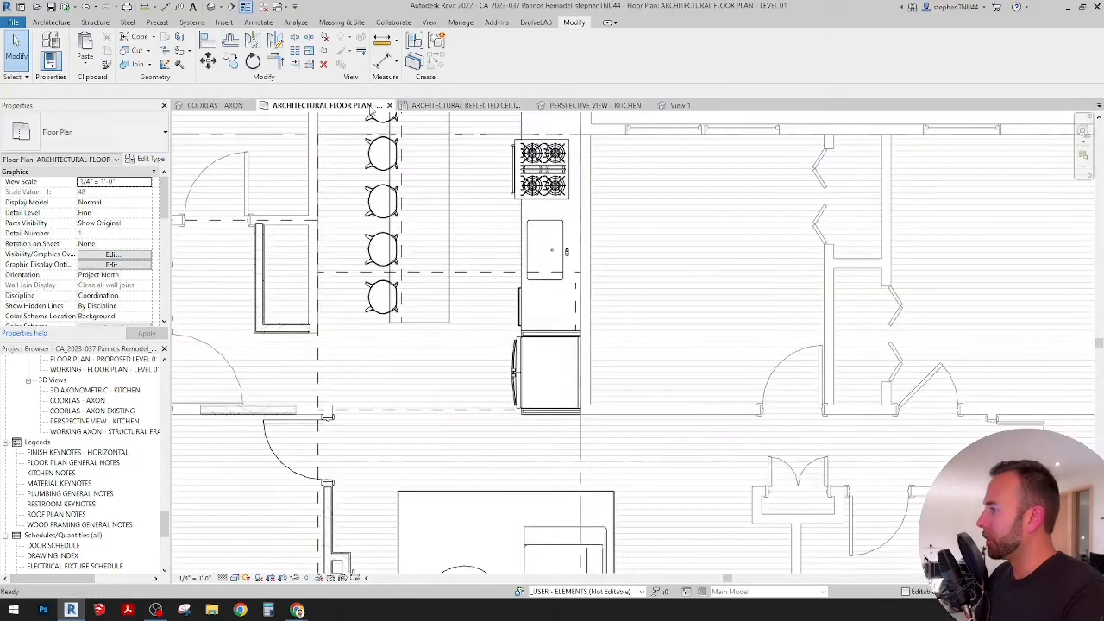
scroll(548, 357, up, 1)
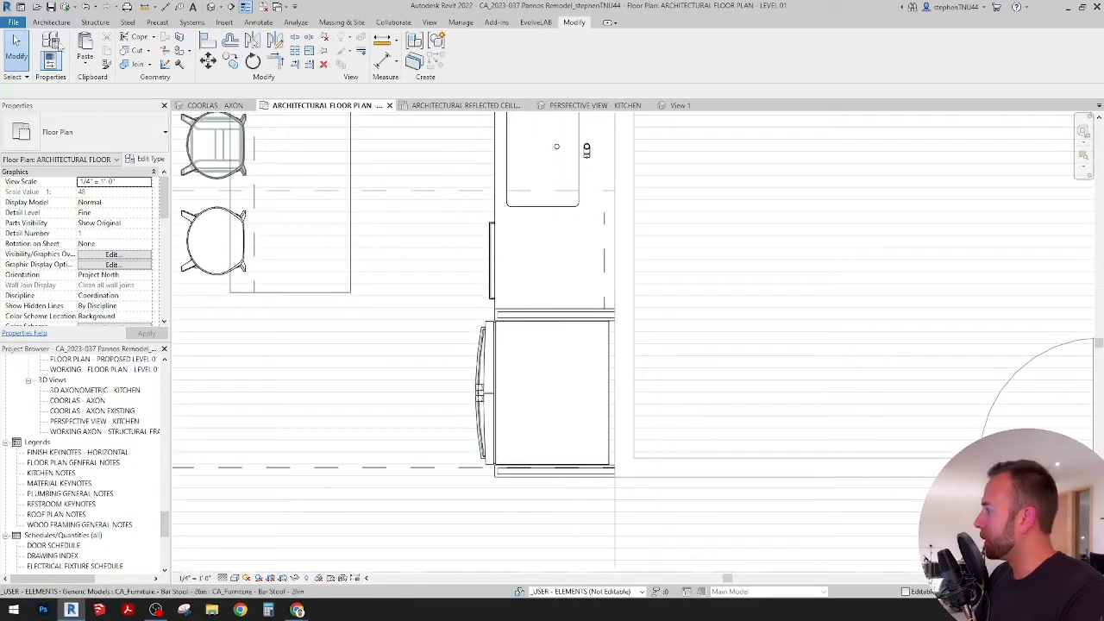
click(51, 22)
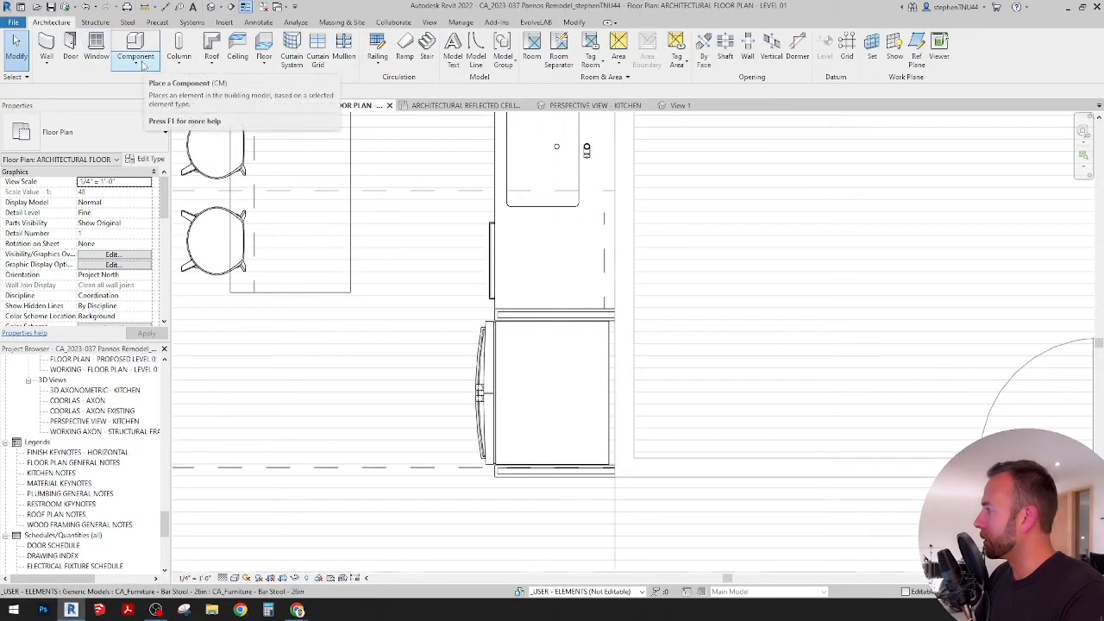
click(138, 62)
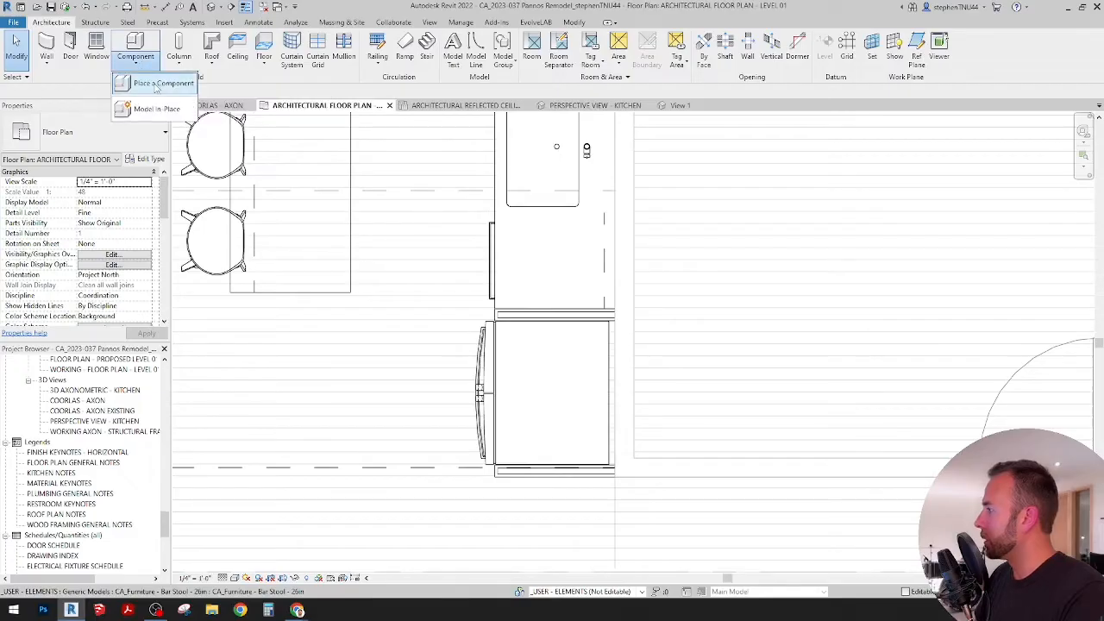
click(147, 81)
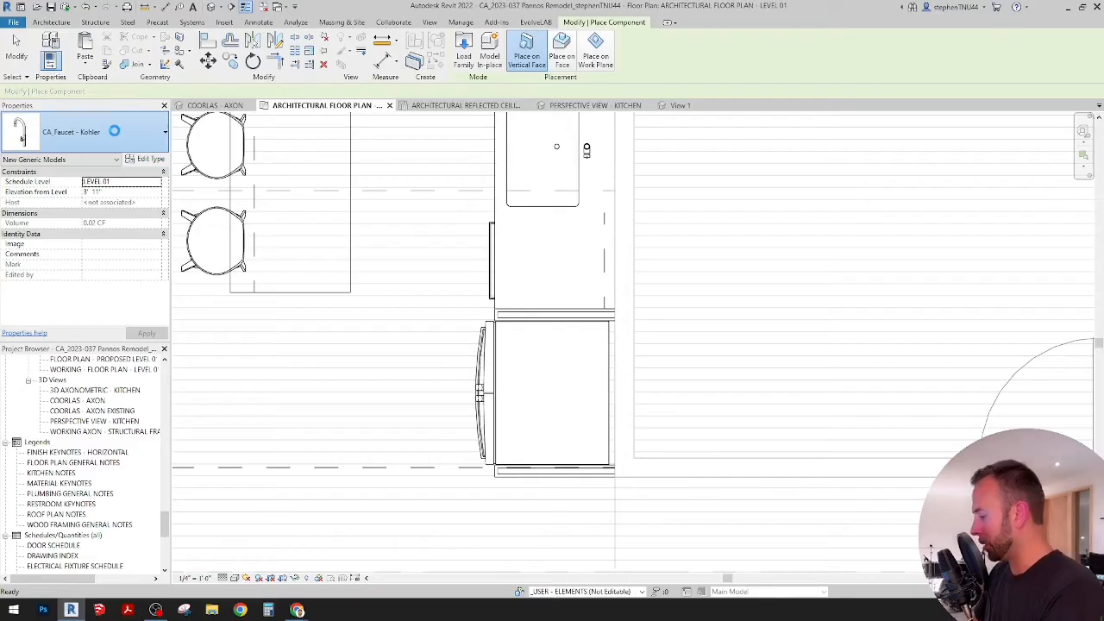
text(ref)
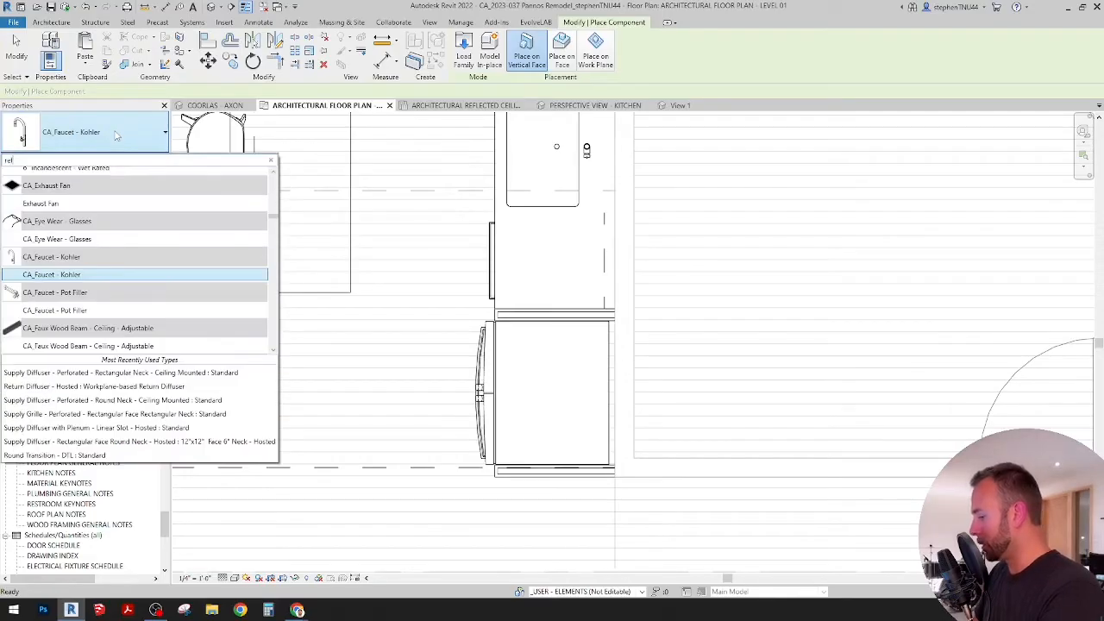
text(r)
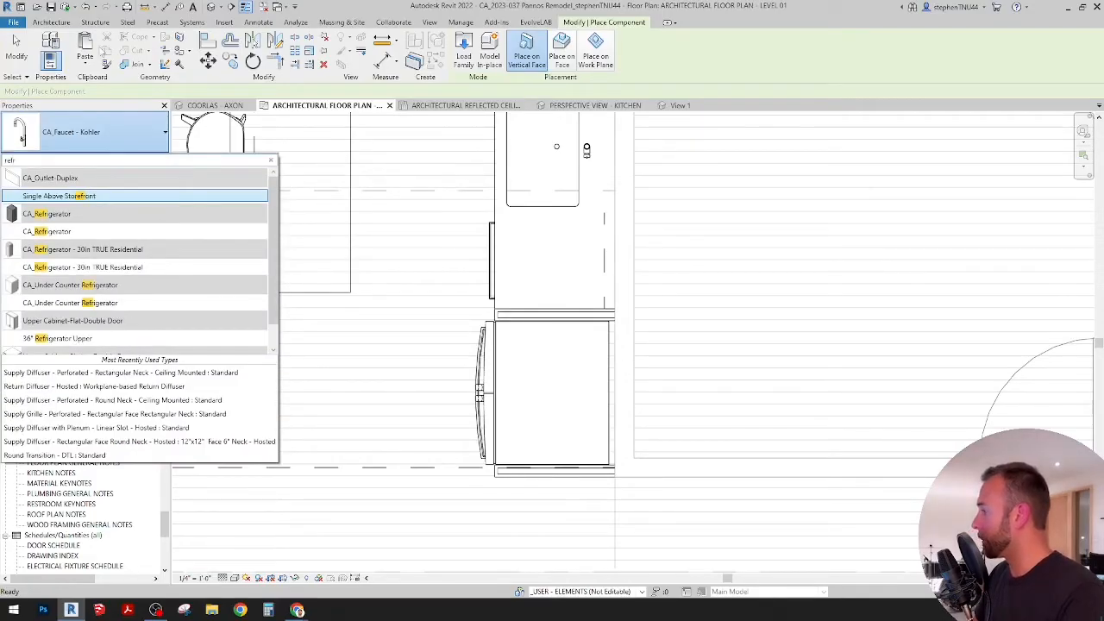
scroll(110, 243, down, 1)
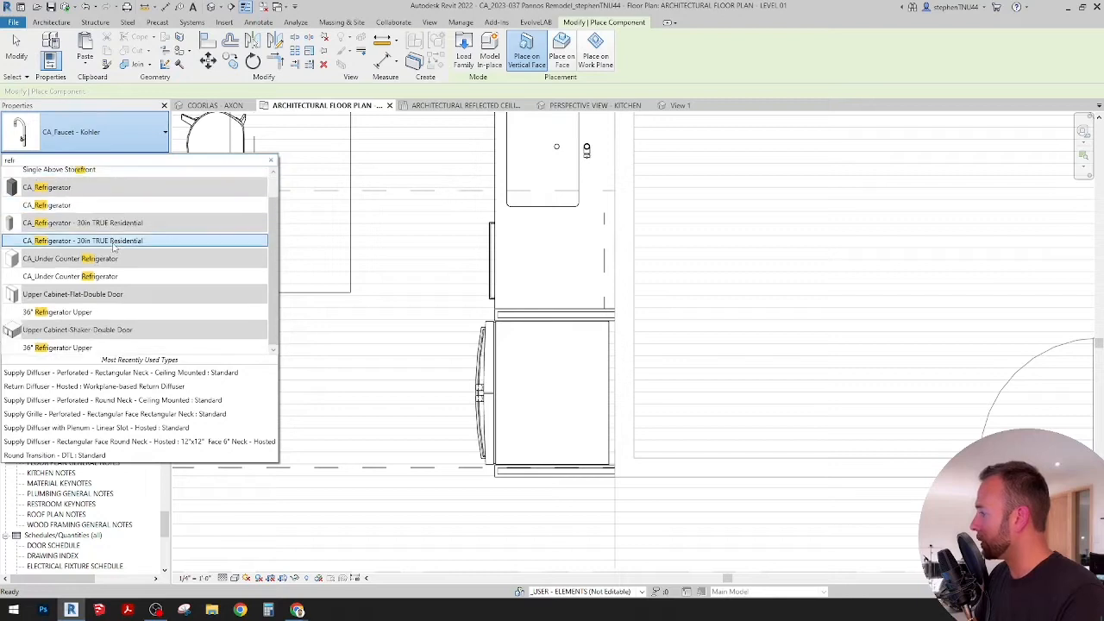
click(59, 347)
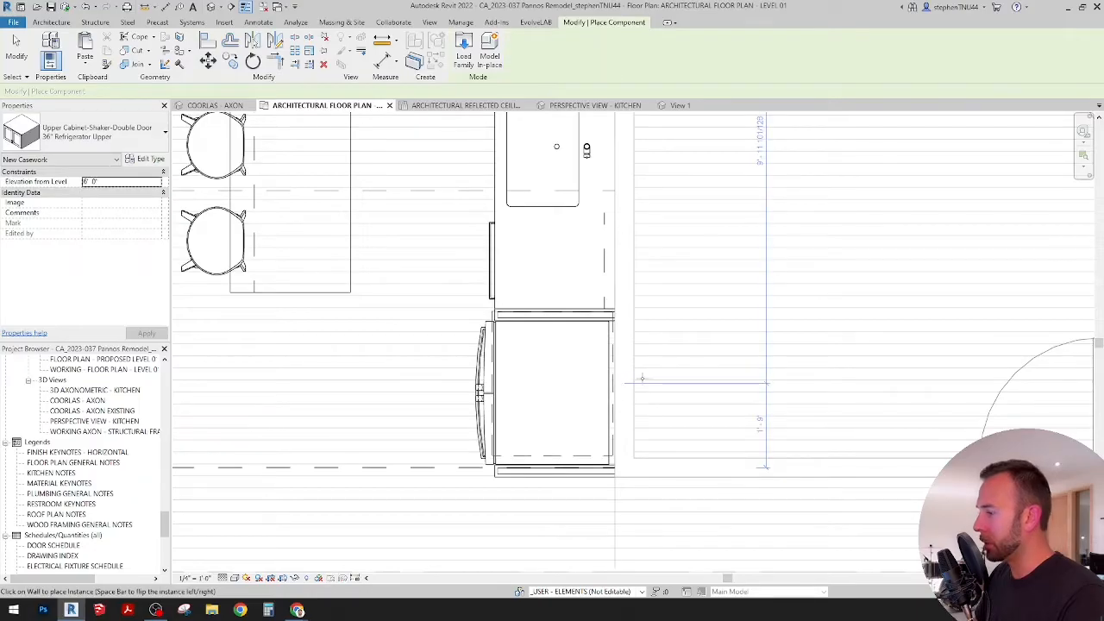
click(457, 382)
Step: Align the 36" Refrigerator Upper cabinet's side with the inner face of the refrigerator enclosure's front wall in the floor plan
click(208, 40)
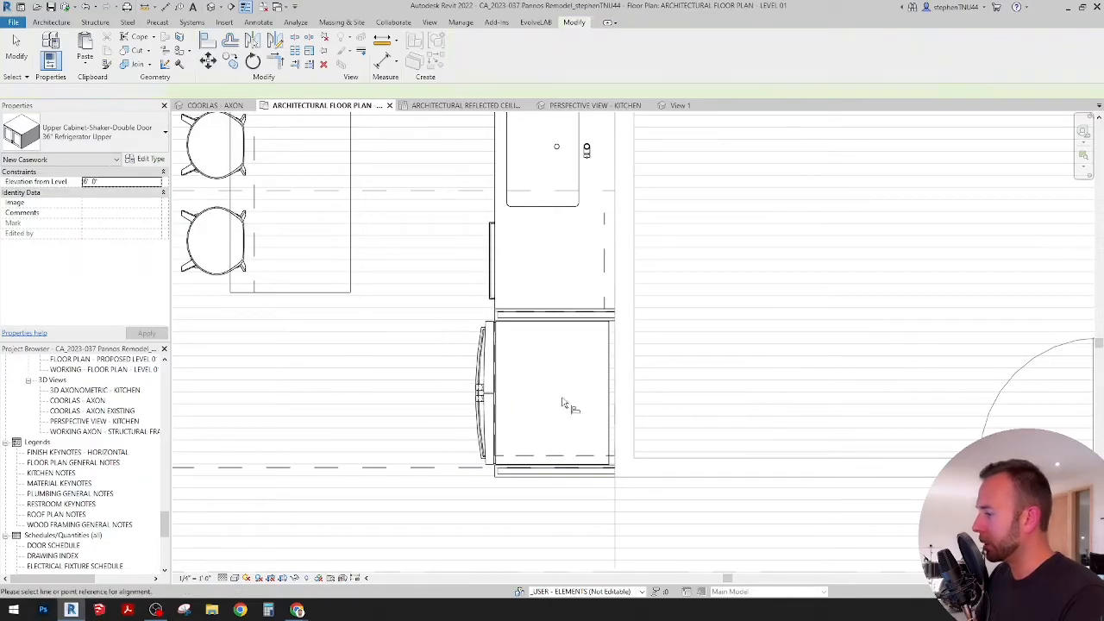
scroll(611, 475, up, 5)
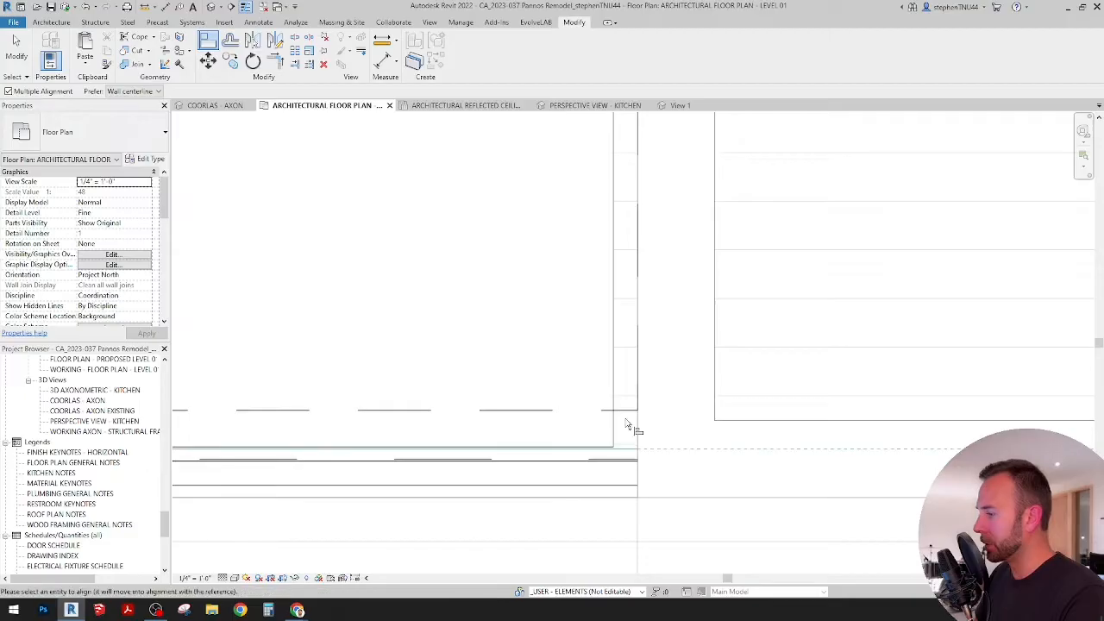
scroll(604, 362, down, 4)
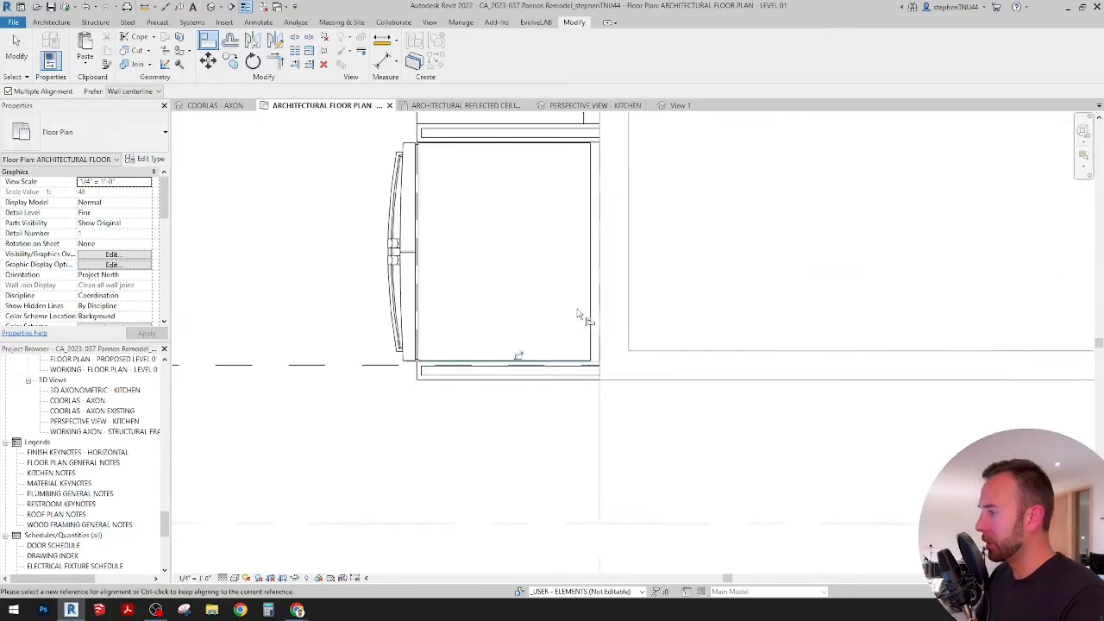
key(Escape)
scroll(587, 211, up, 2)
Step: Select the refrigerator upper cabinet and inspect its fit above the refrigerator in the COORLAS - AXON 3D view
click(570, 231)
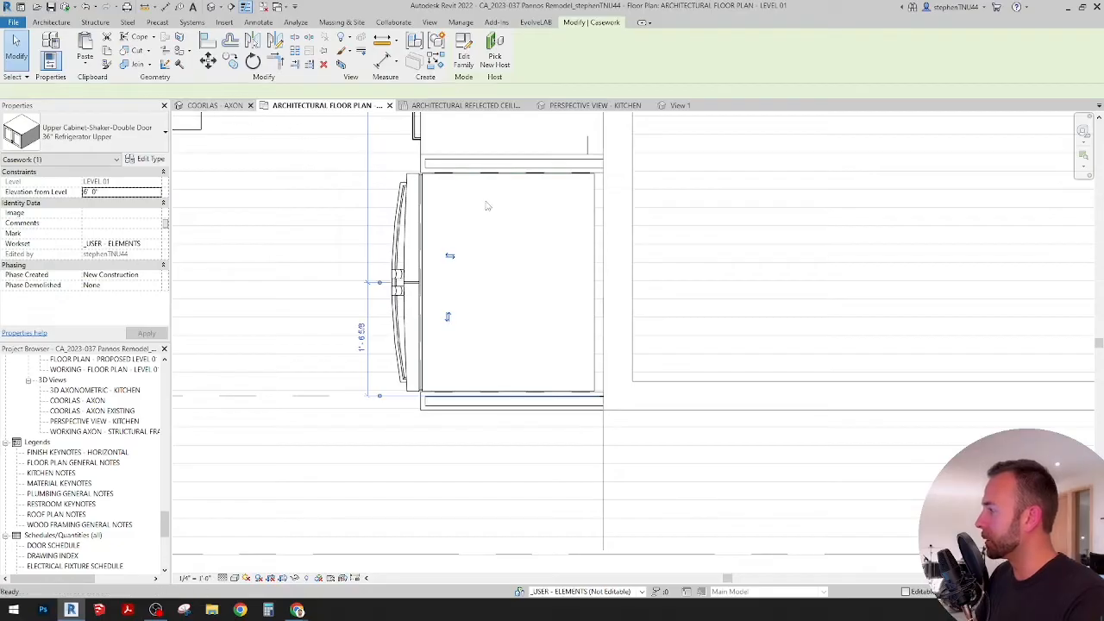
click(226, 105)
shift+middle_drag(582, 279, 628, 290)
key(Escape)
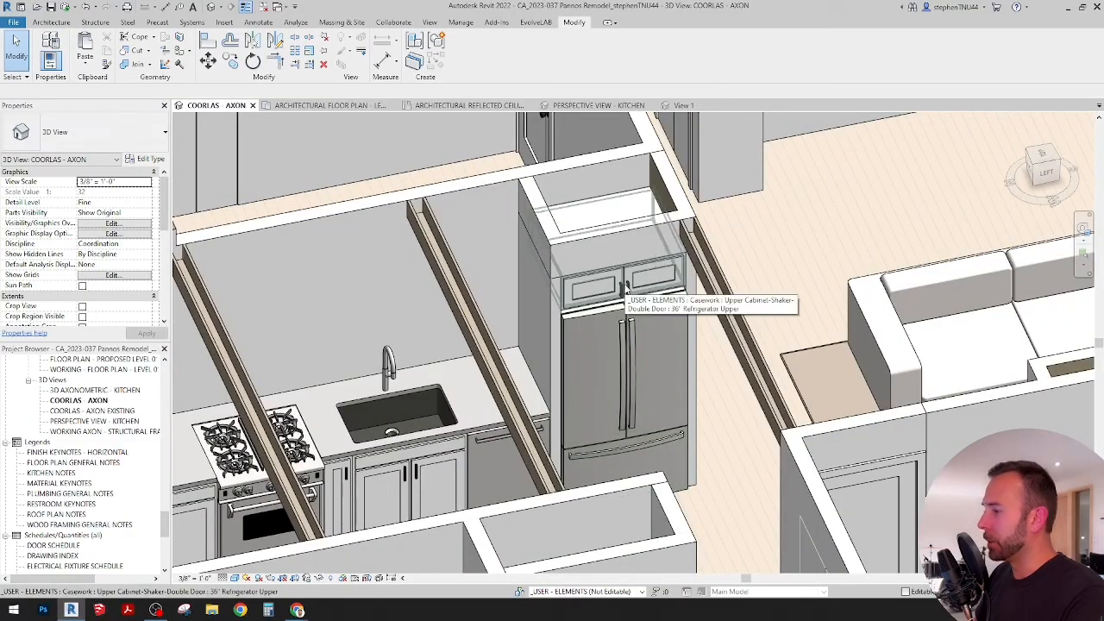
Step: Select the cabinet filler panel at the end of the countertop and examine it, the cabinet run and the refrigerator enclosure in 3D
scroll(511, 374, down, 3)
middle_drag(510, 374, 631, 340)
scroll(333, 443, up, 4)
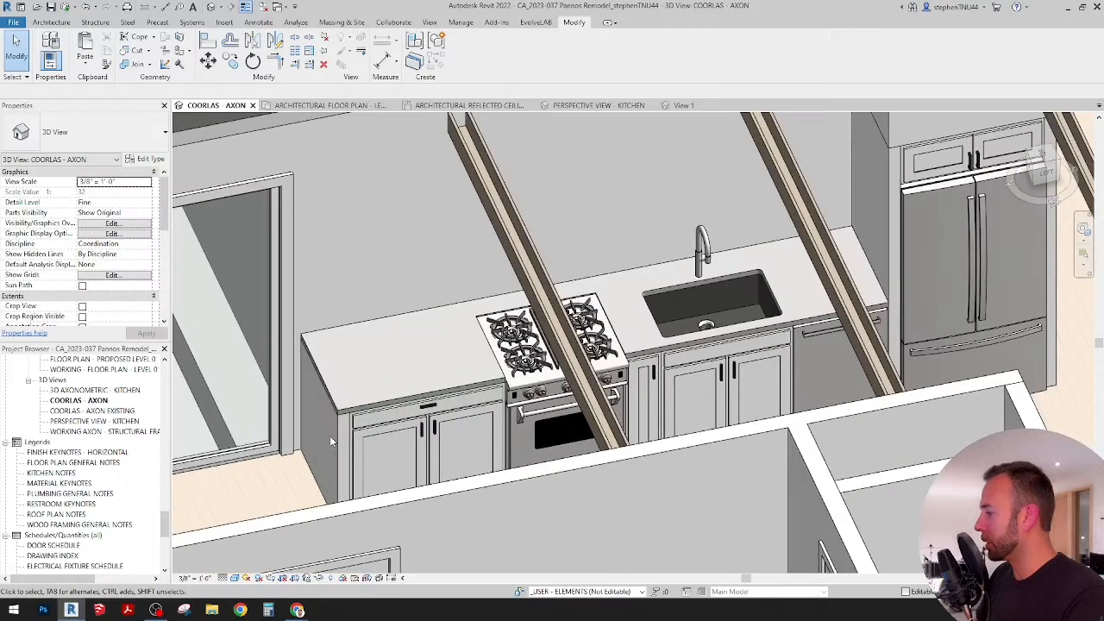
click(331, 432)
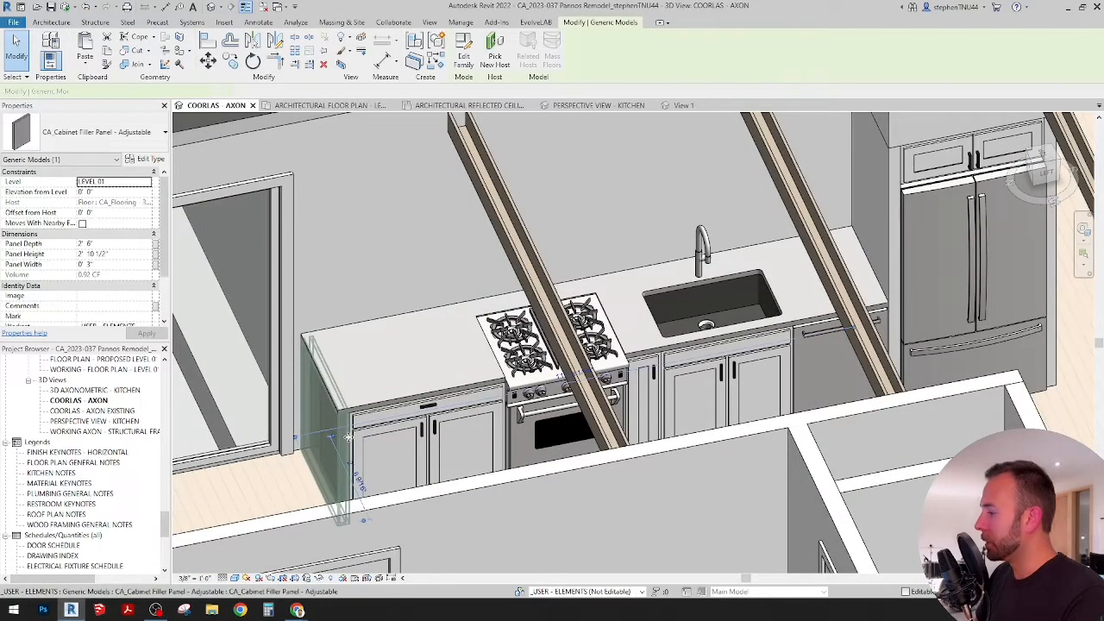
scroll(353, 435, up, 2)
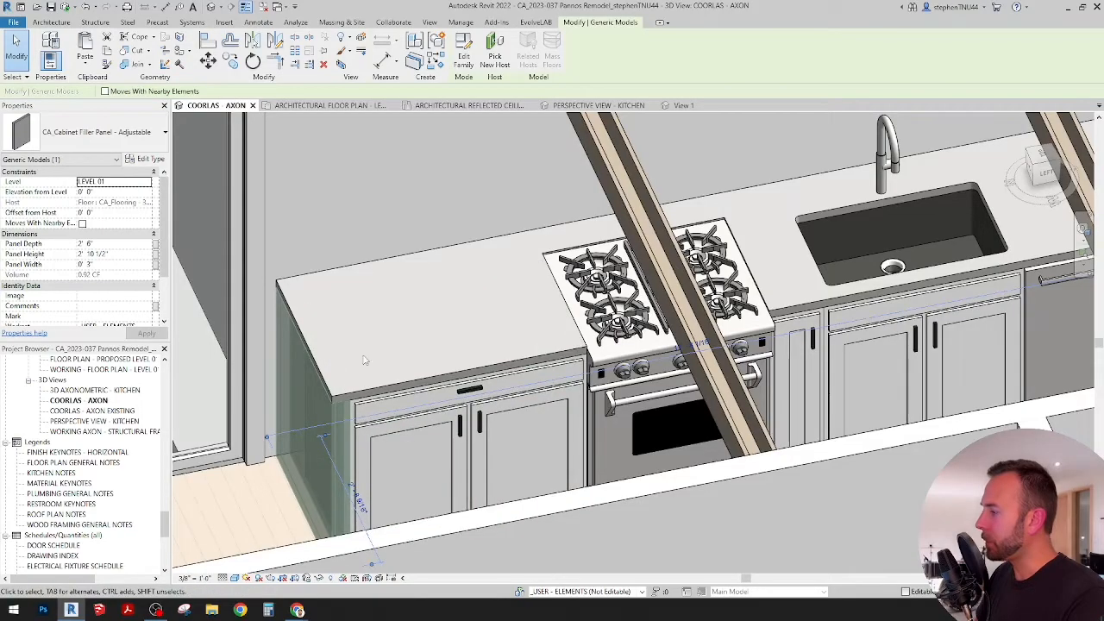
scroll(396, 325, down, 3)
scroll(784, 234, up, 3)
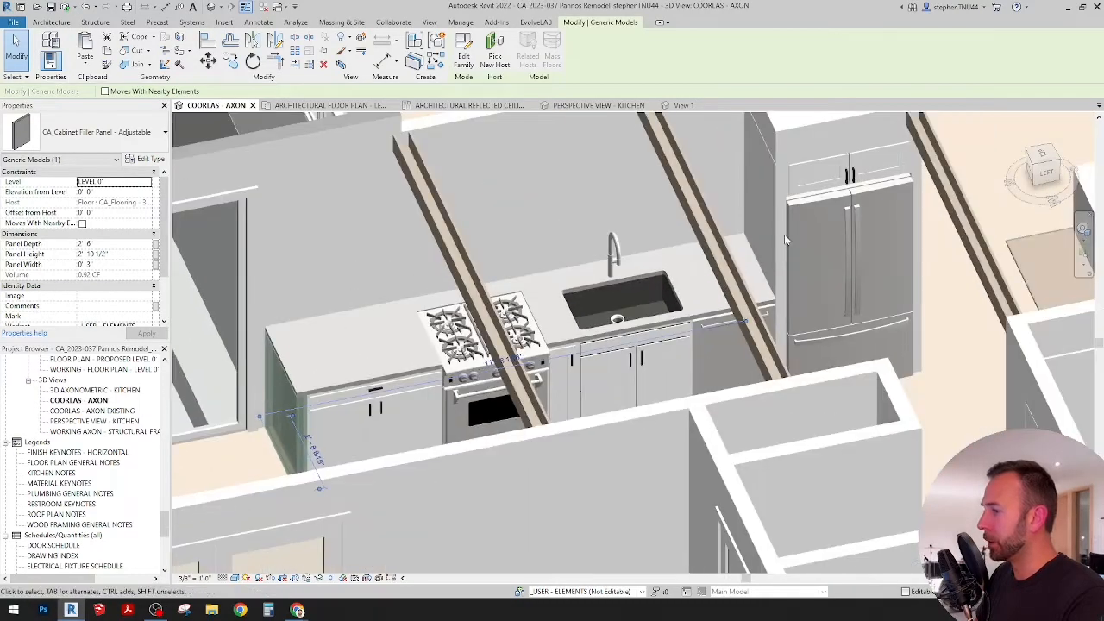
middle_drag(843, 231, 673, 336)
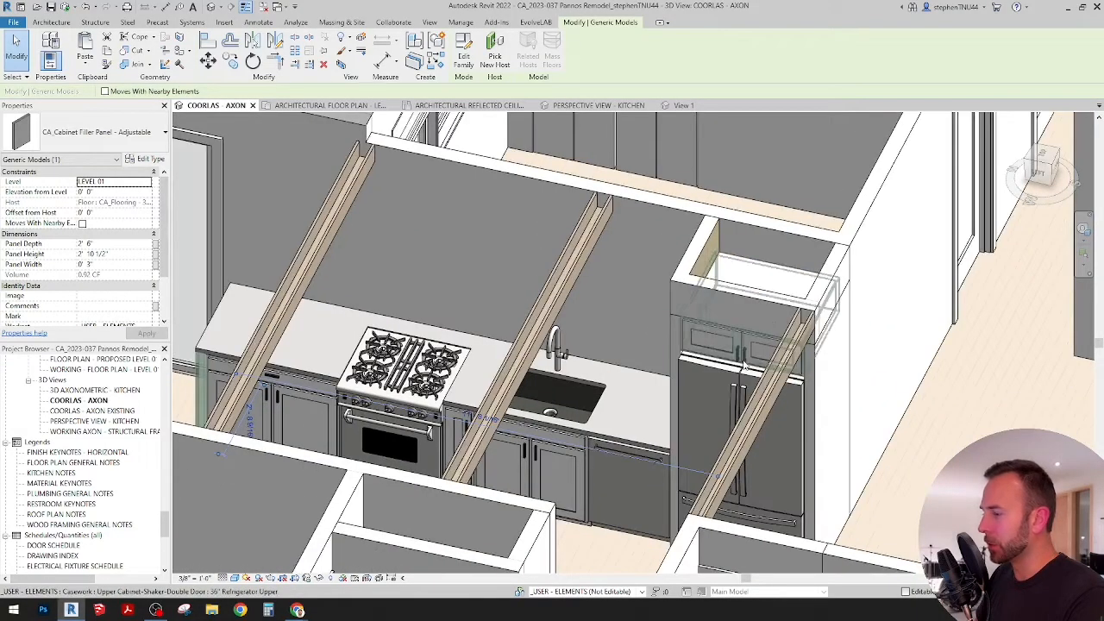
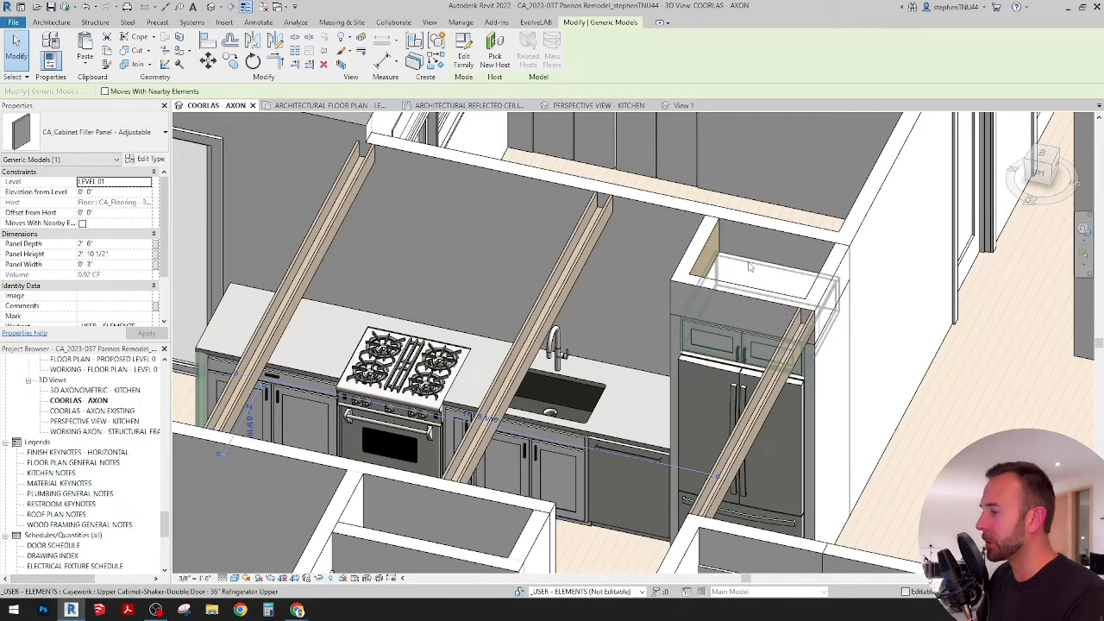
Step: Clear the filler panel selection and examine the cabinet run, ceiling beams and refrigerator enclosure in the 3D view
scroll(750, 274, down, 2)
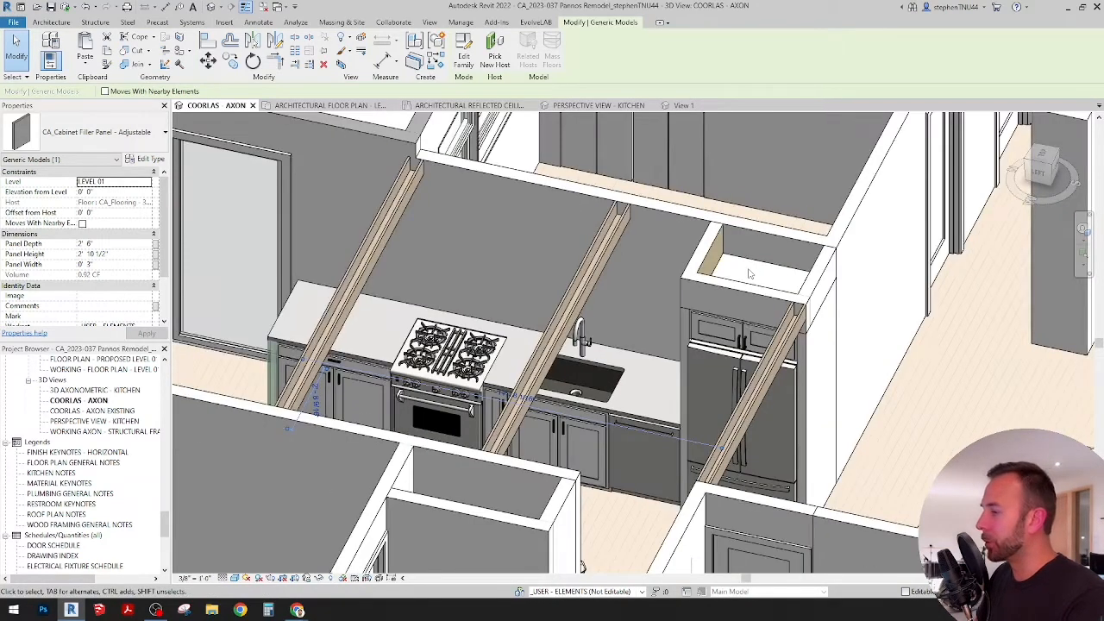
middle_drag(742, 291, 771, 285)
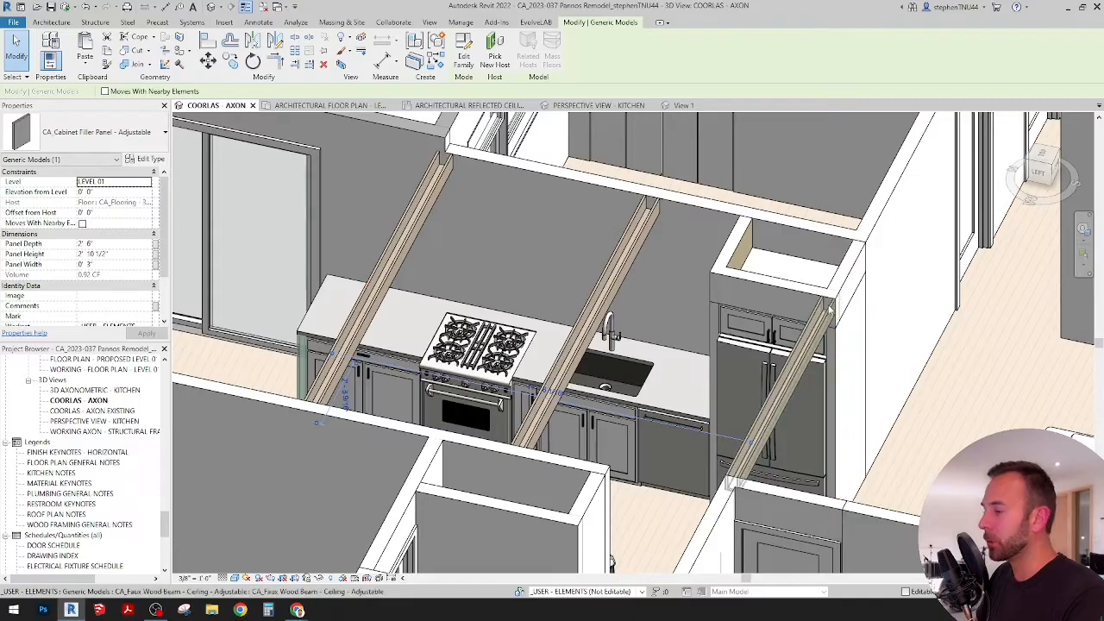
shift+middle_drag(786, 396, 826, 337)
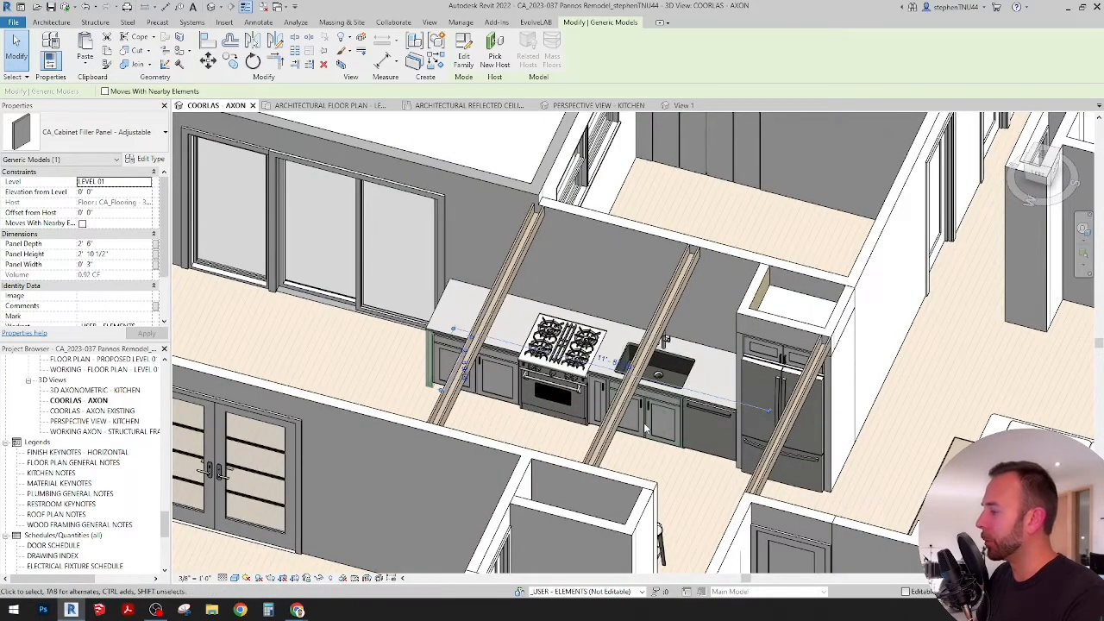
key(Escape)
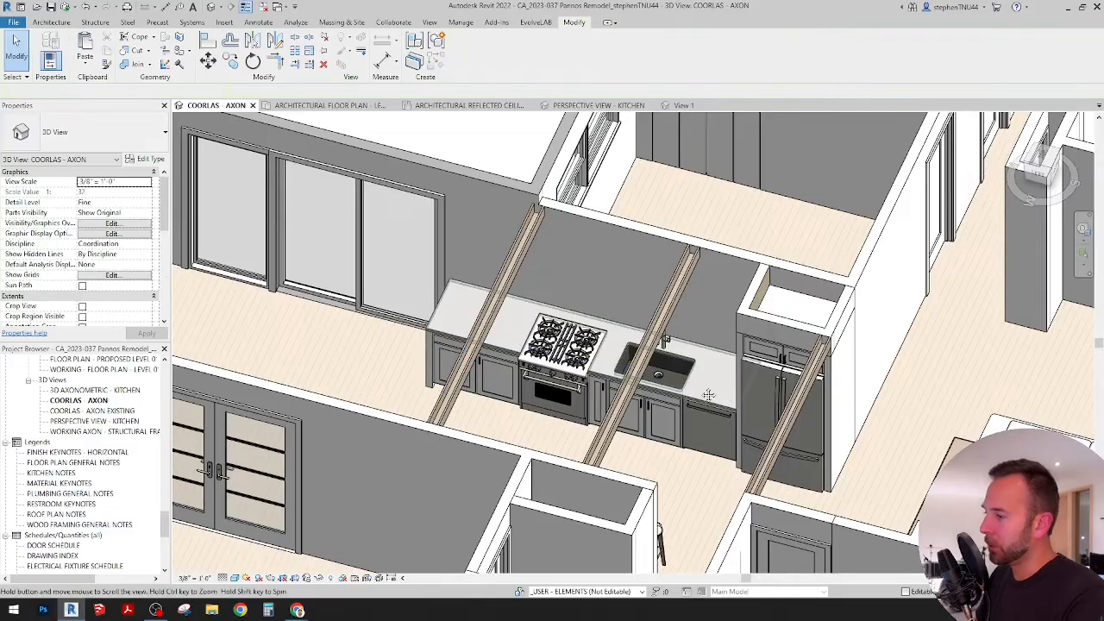
shift+middle_drag(708, 394, 604, 362)
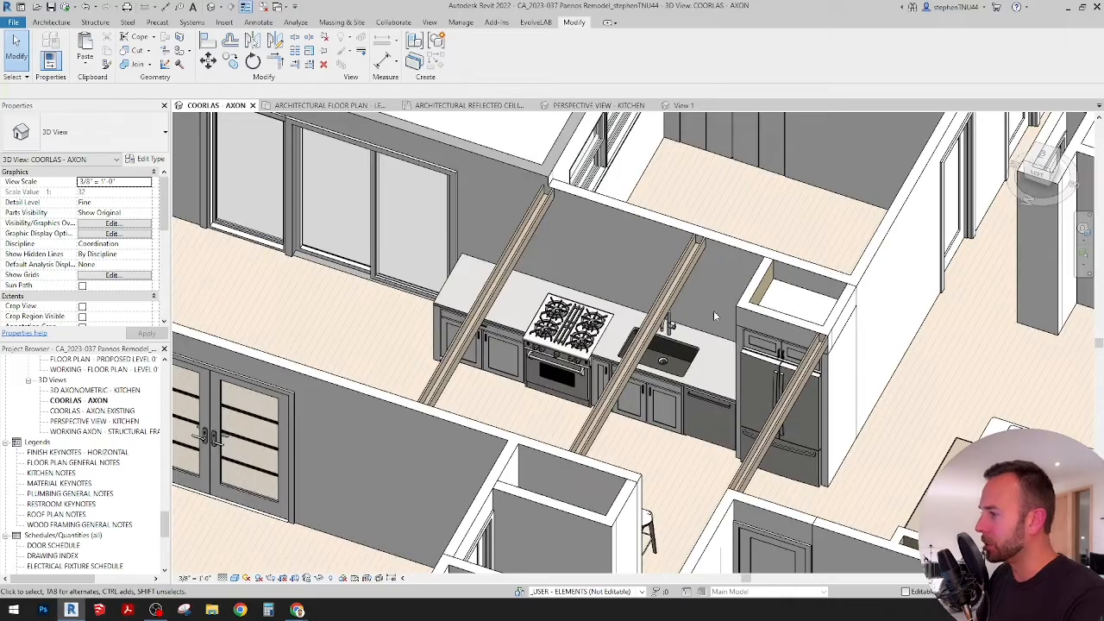
middle_drag(665, 361, 646, 362)
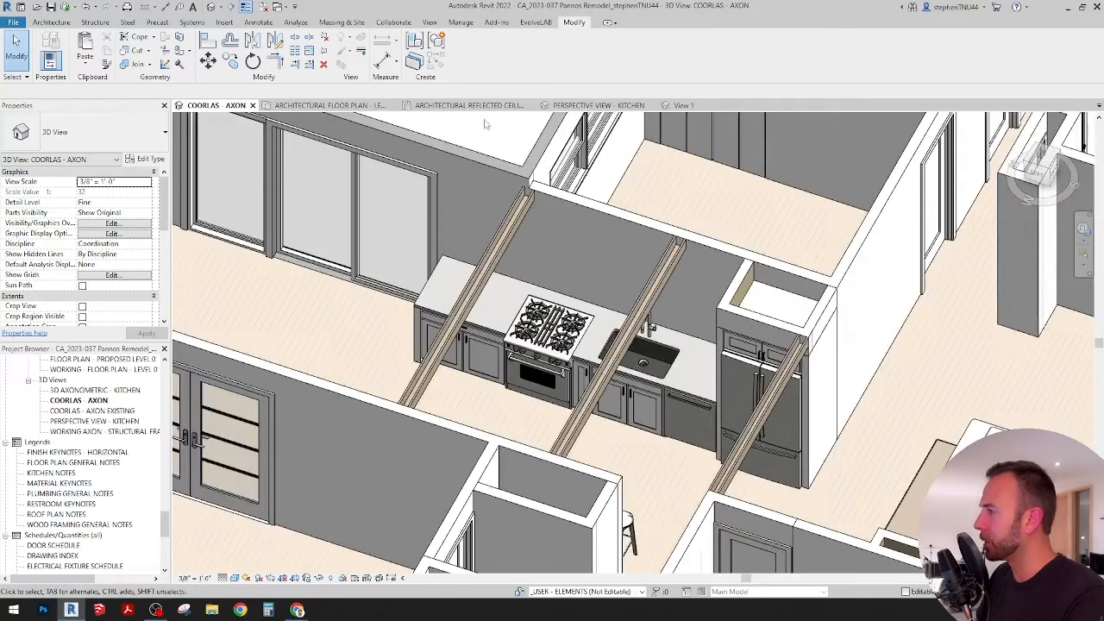
Step: Open the reflected ceiling plan and try to select the connected walls above the refrigerator as one chain
click(333, 107)
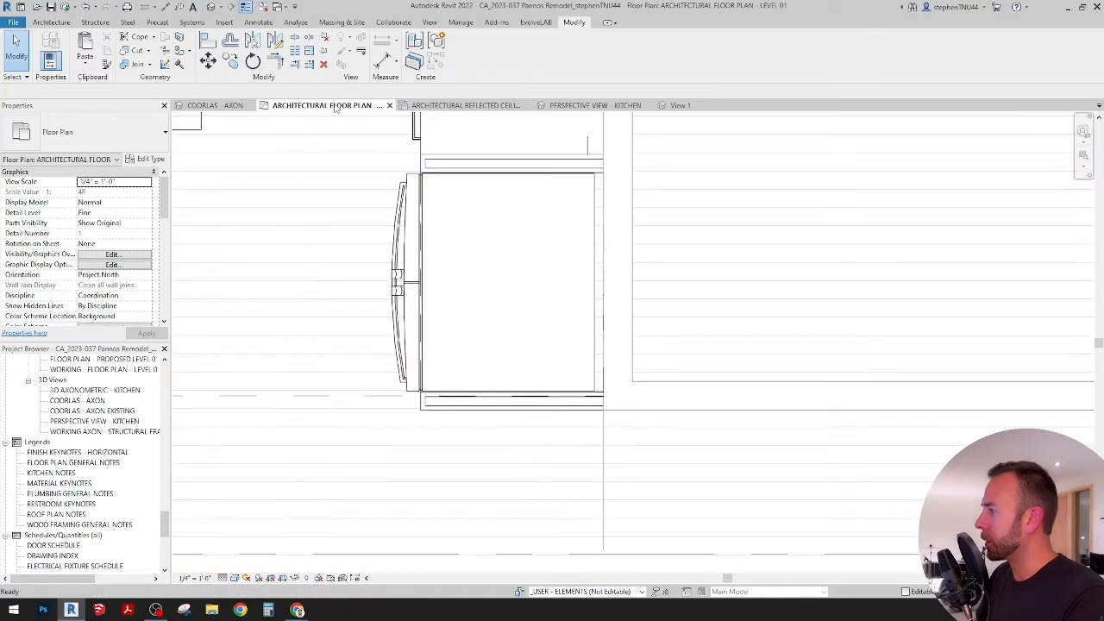
click(463, 105)
scroll(613, 336, up, 2)
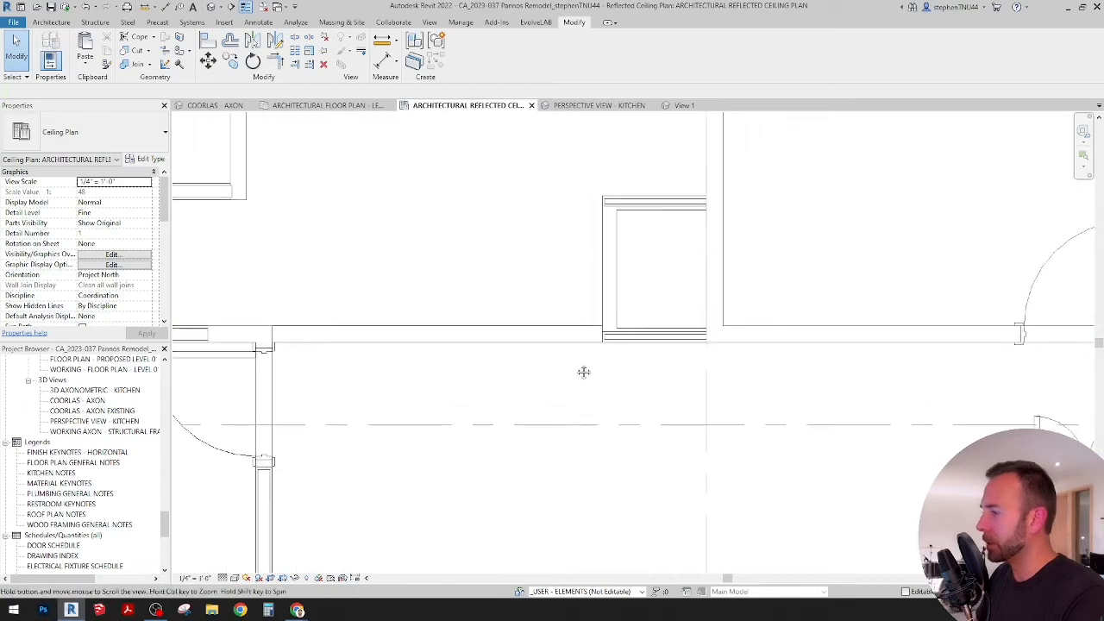
key(Tab)
click(617, 264)
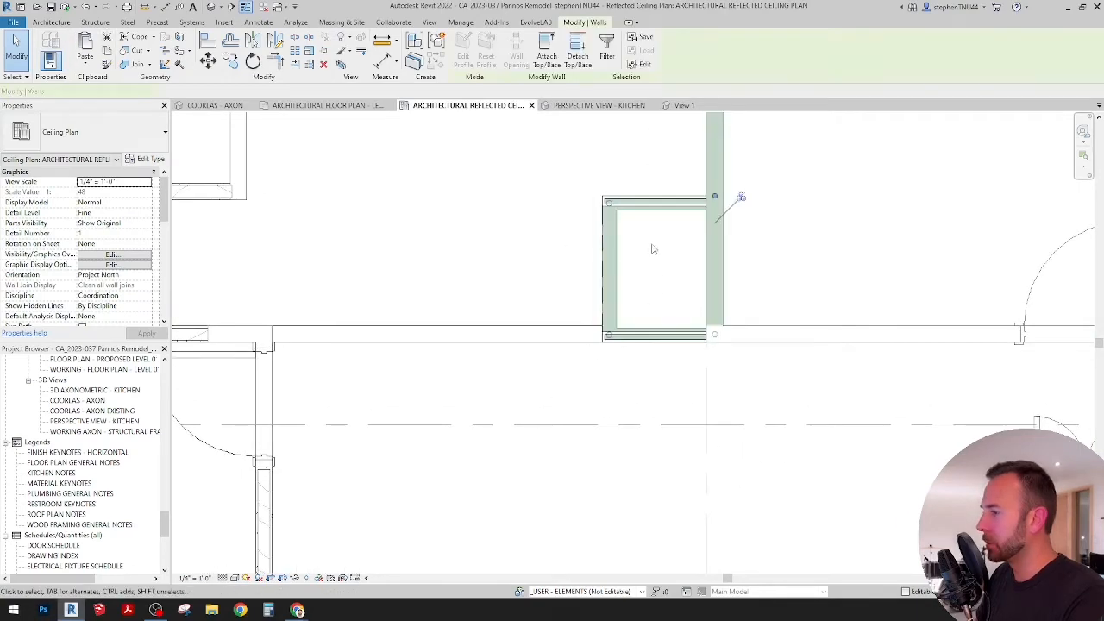
middle_drag(649, 259, 614, 293)
key(Escape)
Step: Copy the three short walls enclosing the space above the refrigerator about 6' 7" along the kitchen's back wall, toward the range
click(617, 244)
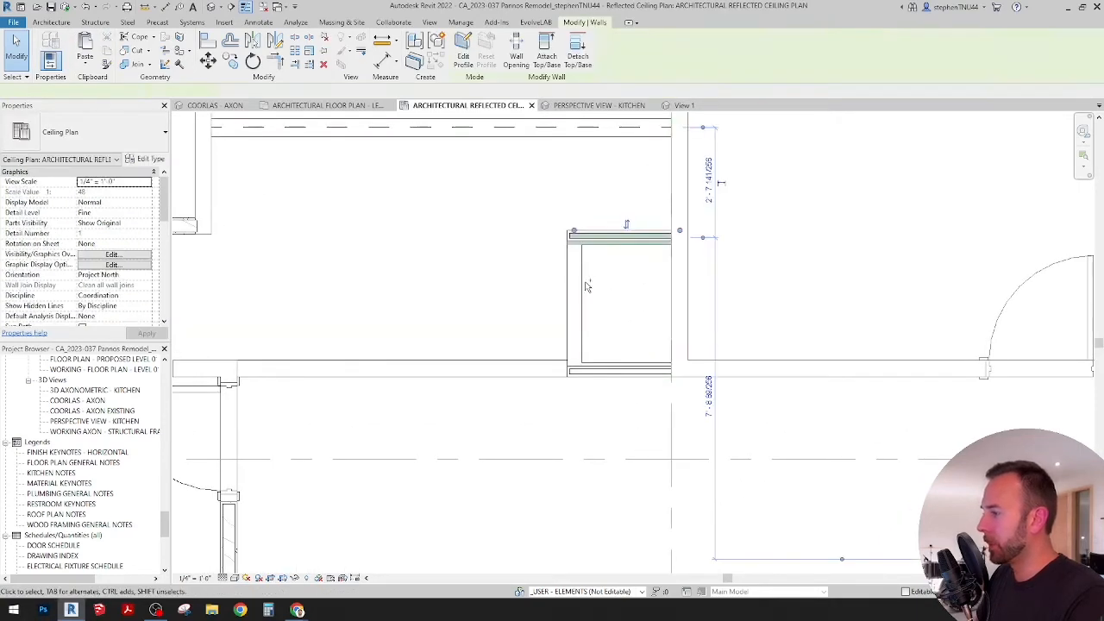
ctrl+click(582, 279)
scroll(596, 308, up, 2)
ctrl+click(610, 395)
scroll(606, 356, down, 3)
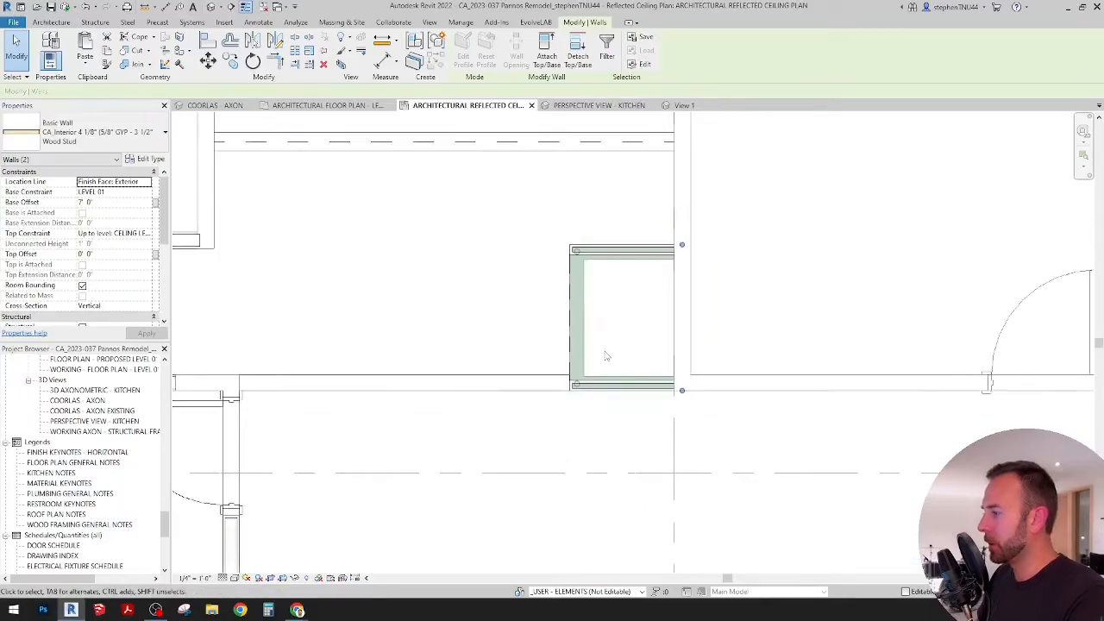
middle_drag(615, 337, 578, 437)
click(231, 59)
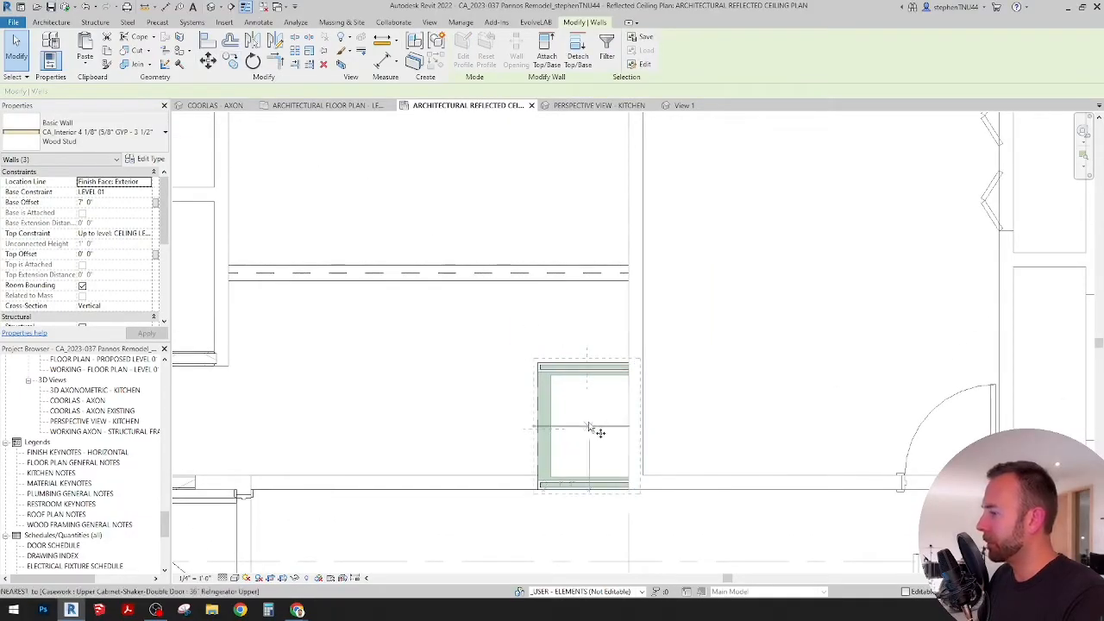
click(590, 426)
click(592, 187)
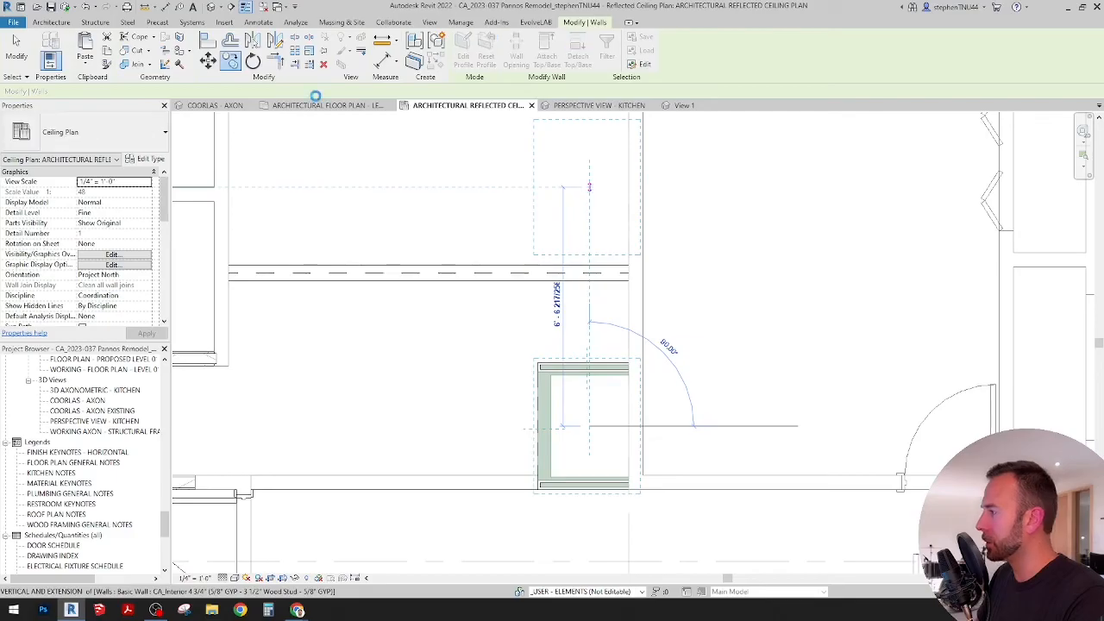
Step: In the Level 01 floor plan, trace the range's back and two sides with detail lines in the (1) Extra Fine Dashed Small style
click(295, 106)
scroll(559, 268, down, 2)
middle_drag(557, 271, 512, 483)
scroll(517, 448, down, 1)
scroll(518, 293, up, 1)
middle_drag(517, 295, 527, 340)
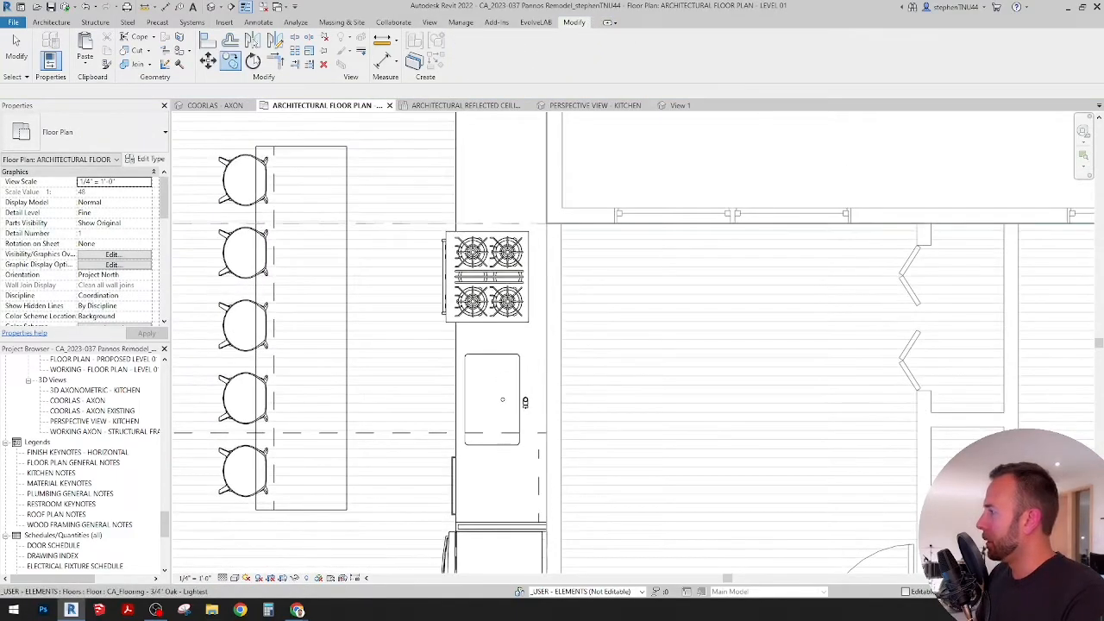
click(257, 23)
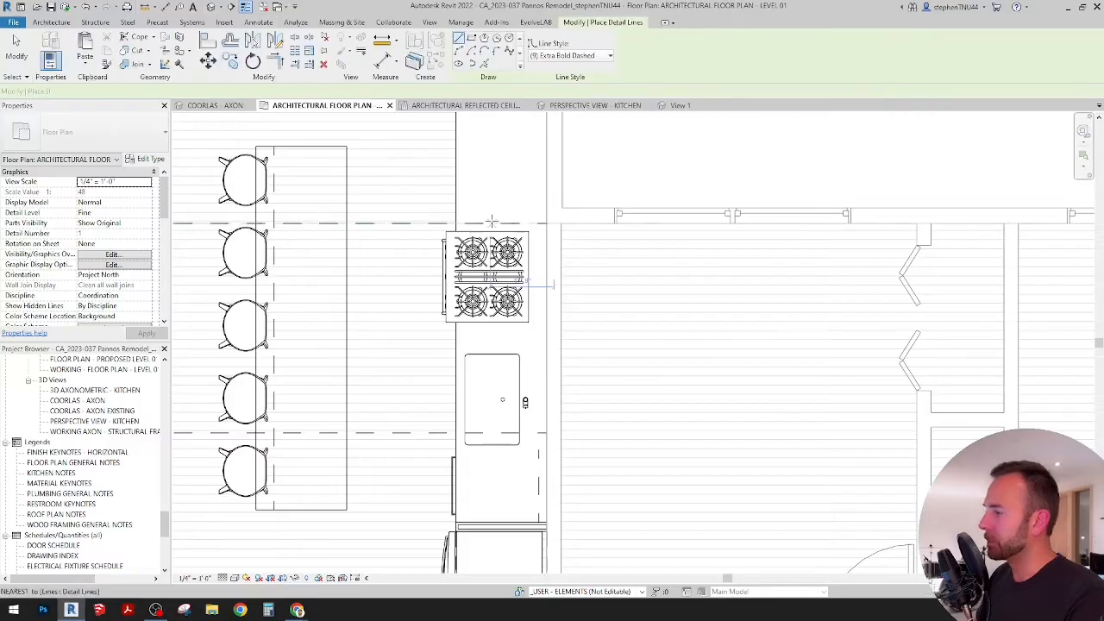
scroll(492, 227, up, 3)
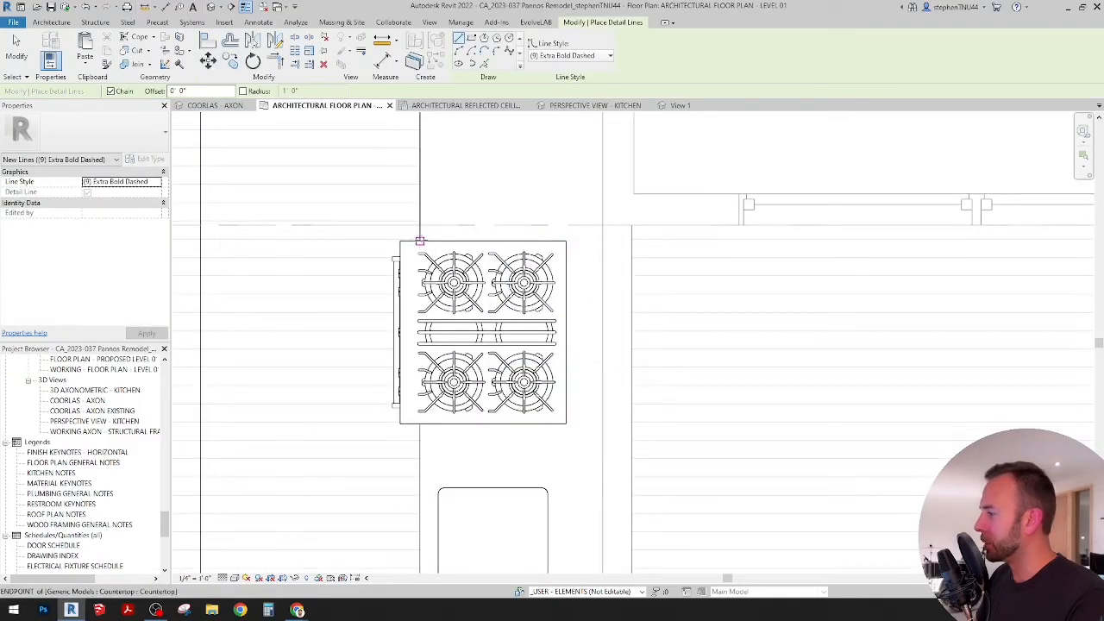
click(419, 246)
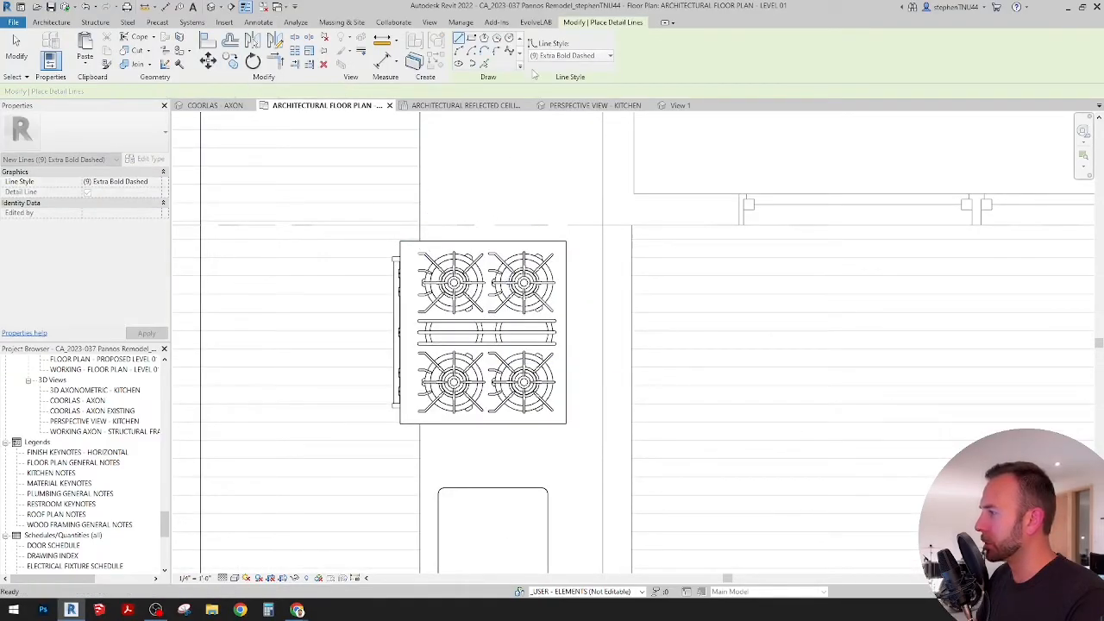
click(570, 55)
scroll(572, 112, up, 4)
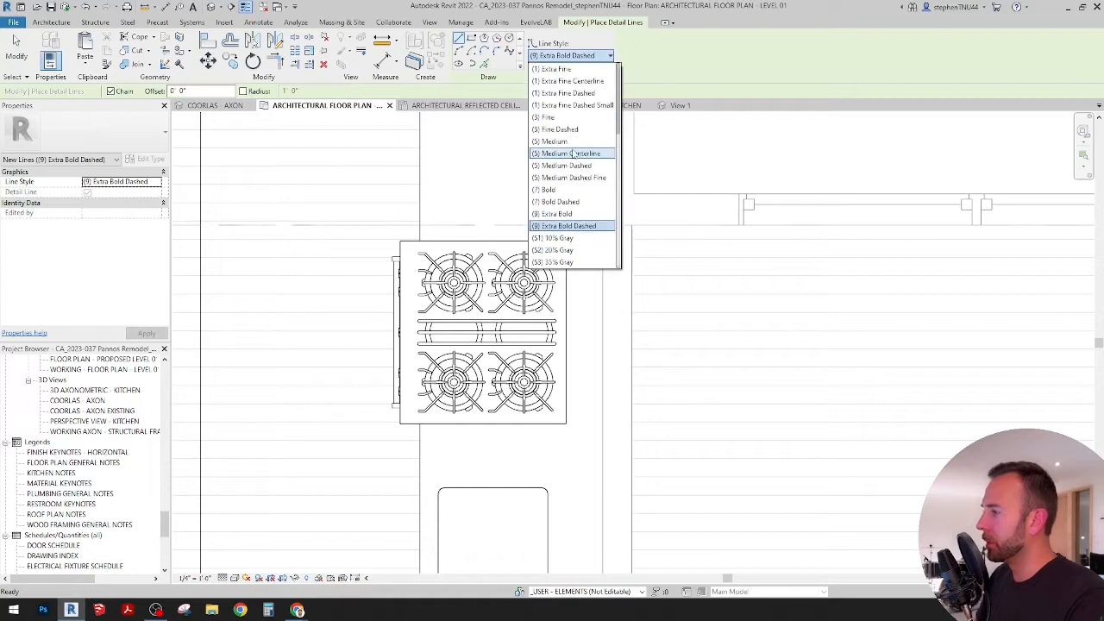
click(572, 105)
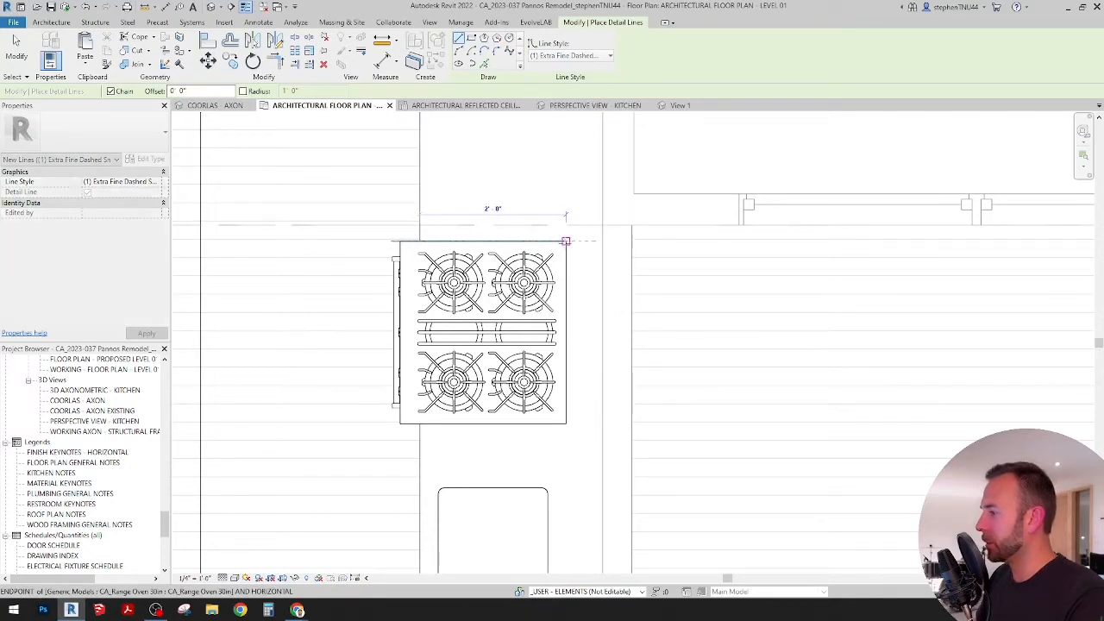
click(565, 241)
click(565, 423)
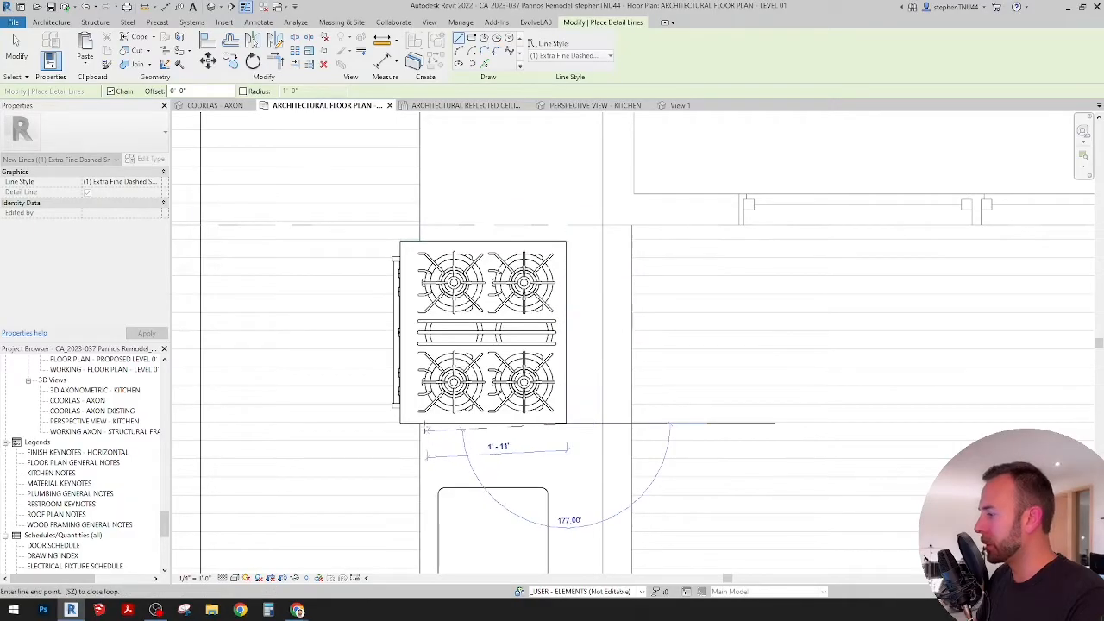
click(419, 423)
key(Escape)
key(Escape)
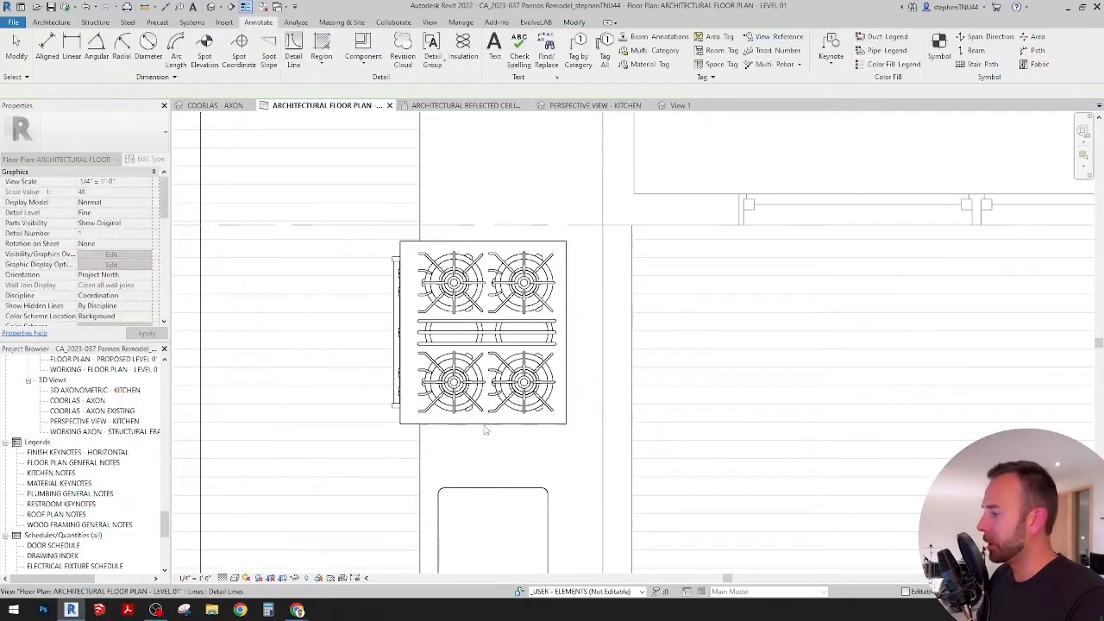
Step: Copy the dashed detail lines around the range into the reflected ceiling plan, aligned to the same place
key(Tab)
click(484, 425)
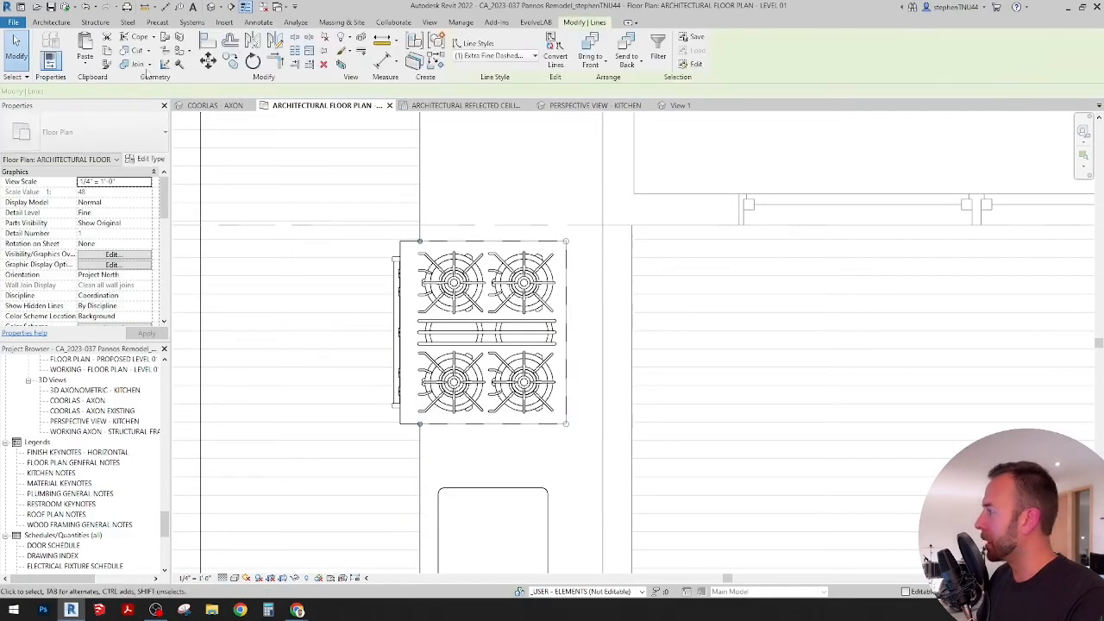
click(472, 105)
scroll(527, 387, up, 3)
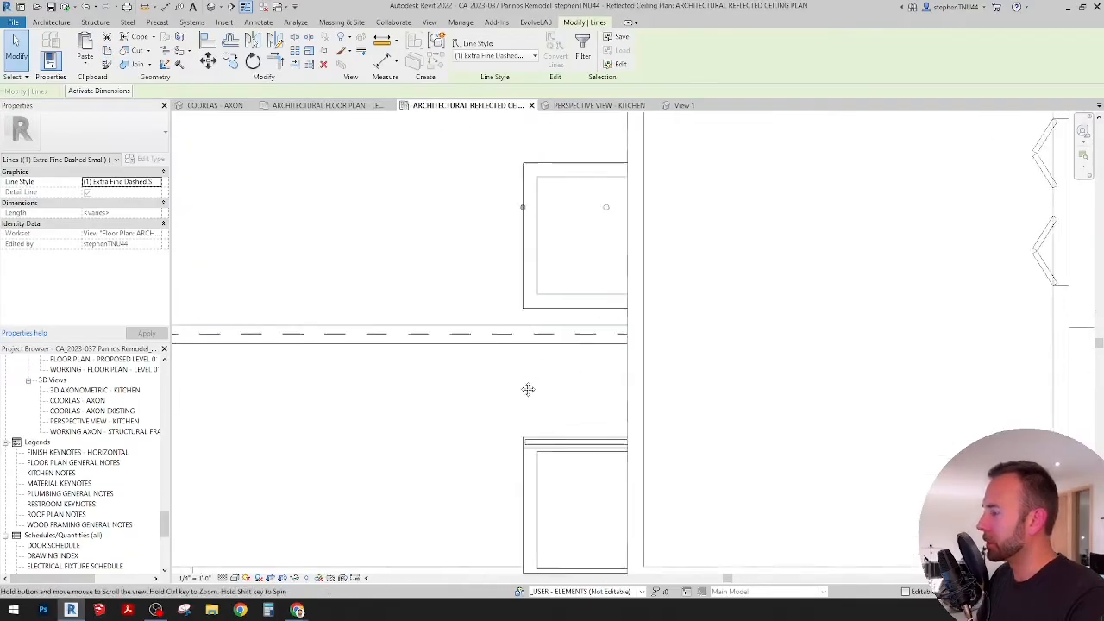
click(412, 270)
middle_drag(480, 259, 460, 291)
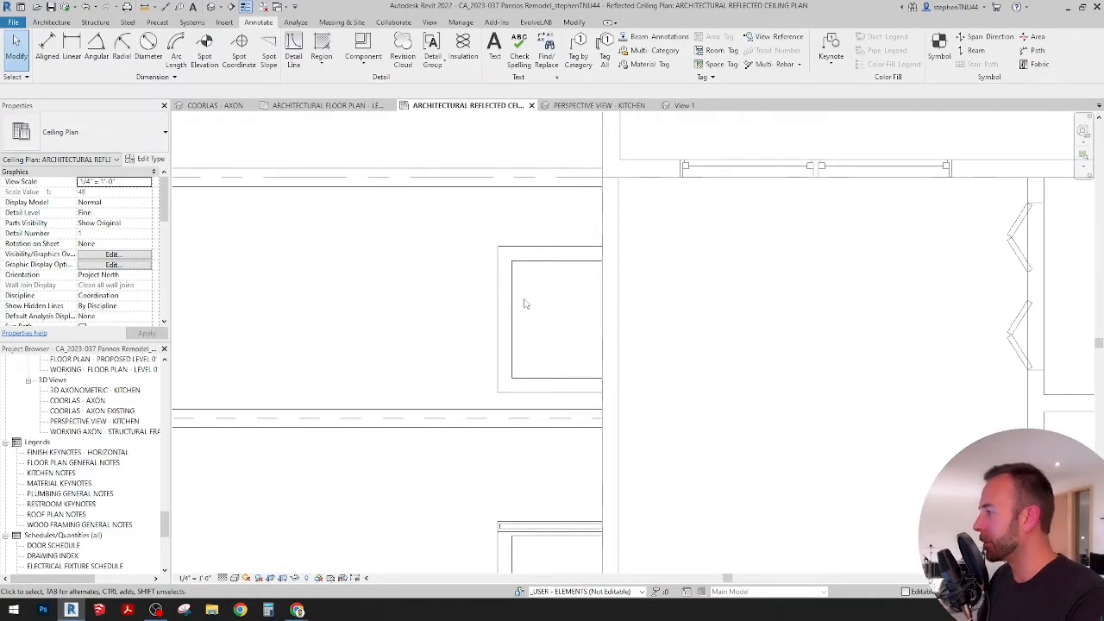
scroll(525, 303, down, 2)
click(575, 22)
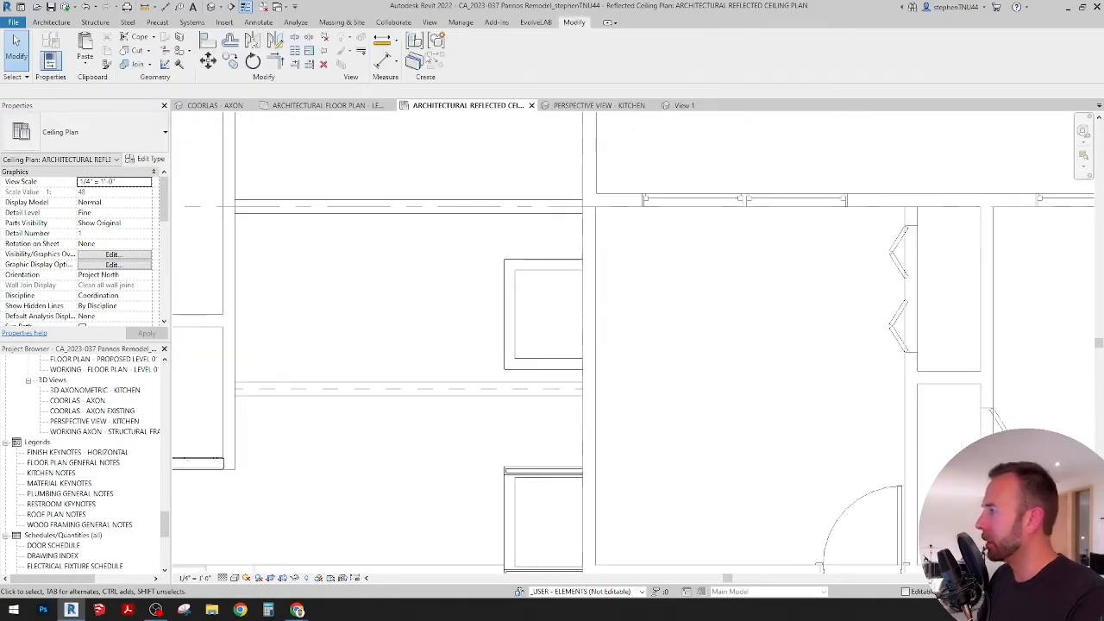
click(96, 64)
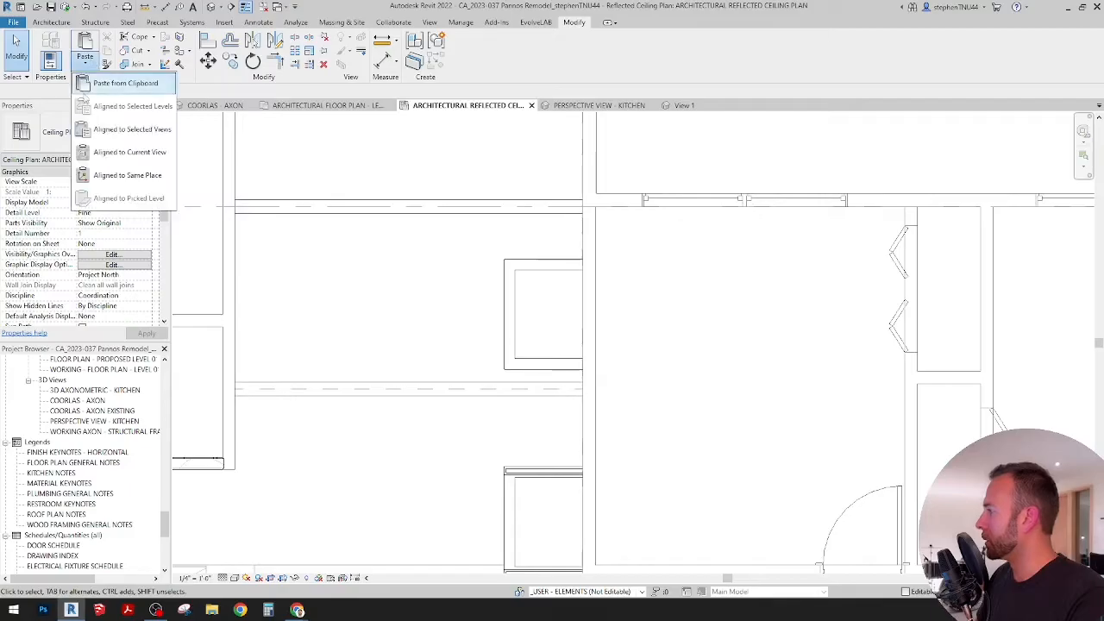
click(110, 176)
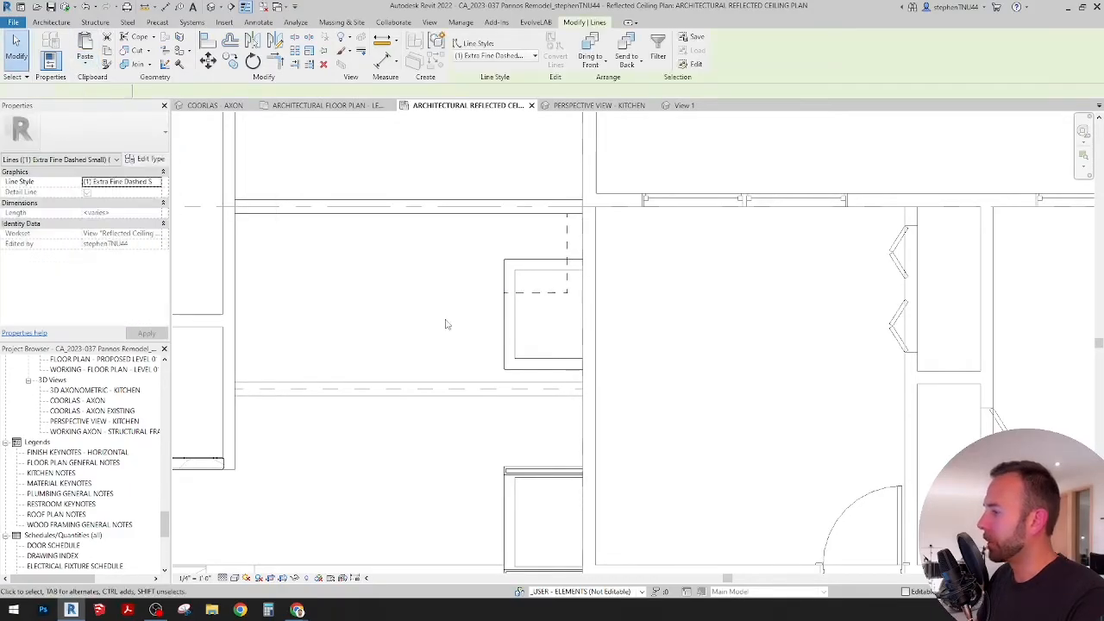
scroll(562, 294, up, 1)
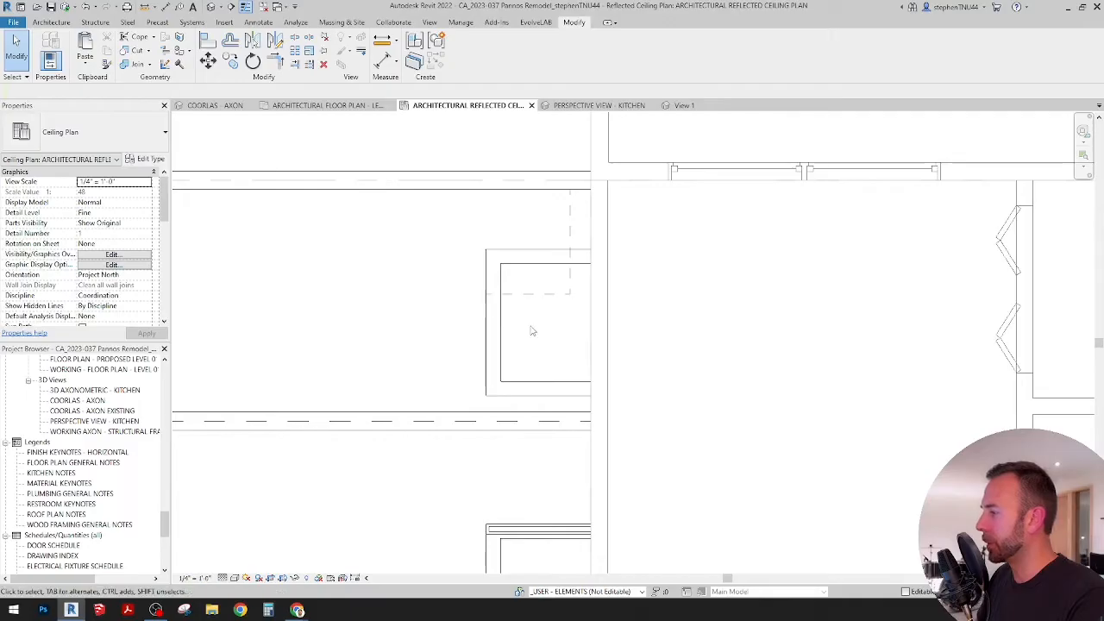
middle_drag(531, 330, 521, 346)
scroll(547, 266, up, 2)
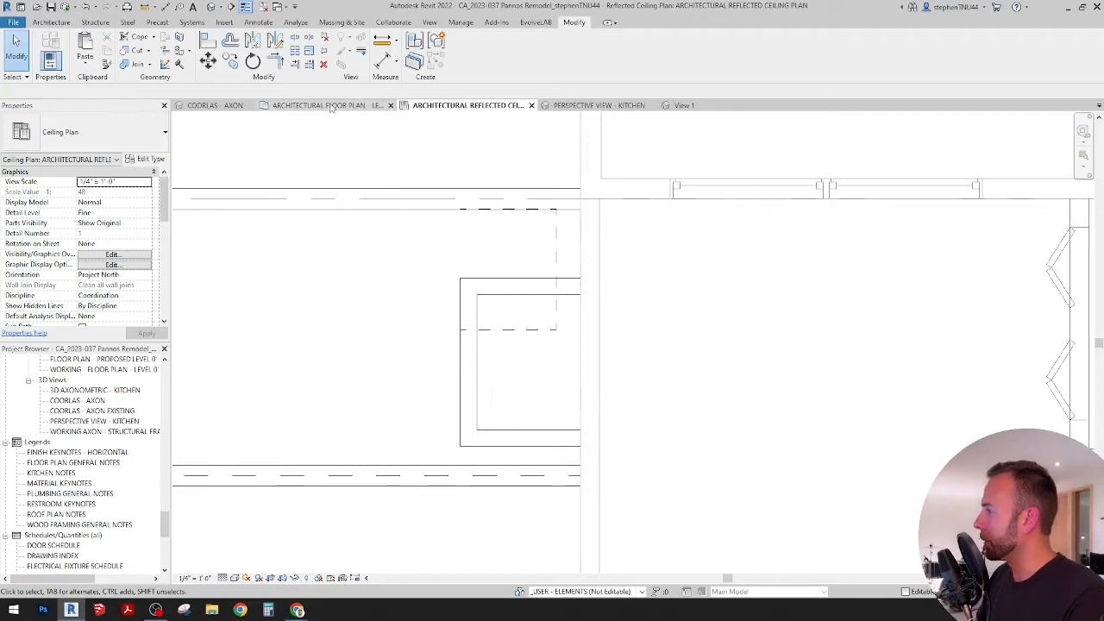
Step: In the Level 01 floor plan, start placing a component and choose the CA_Hood 30in Built in type
click(330, 106)
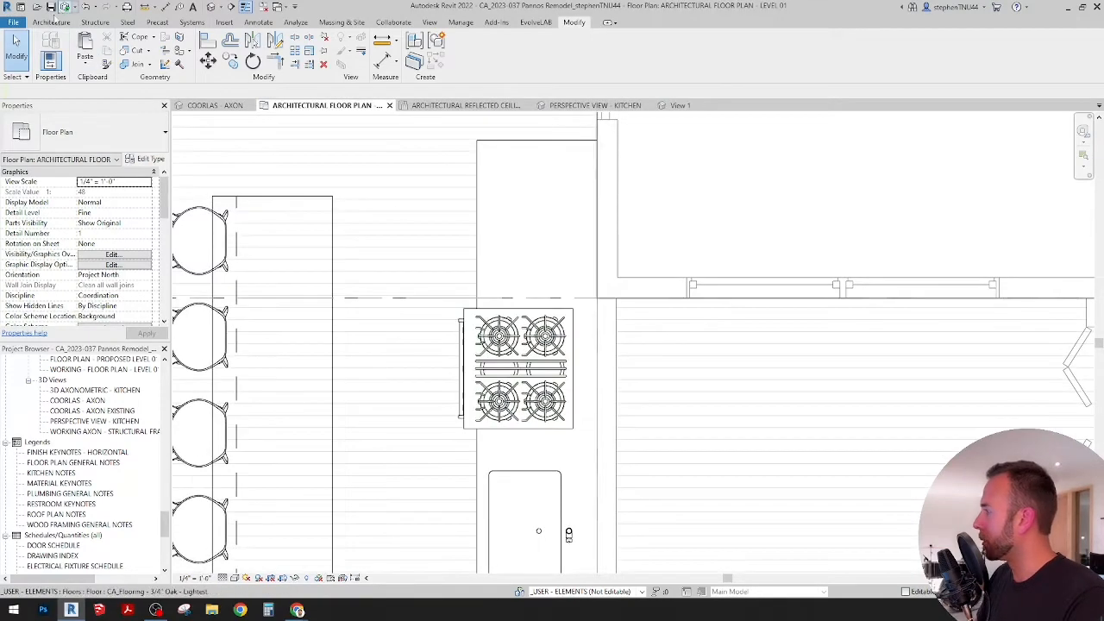
click(52, 22)
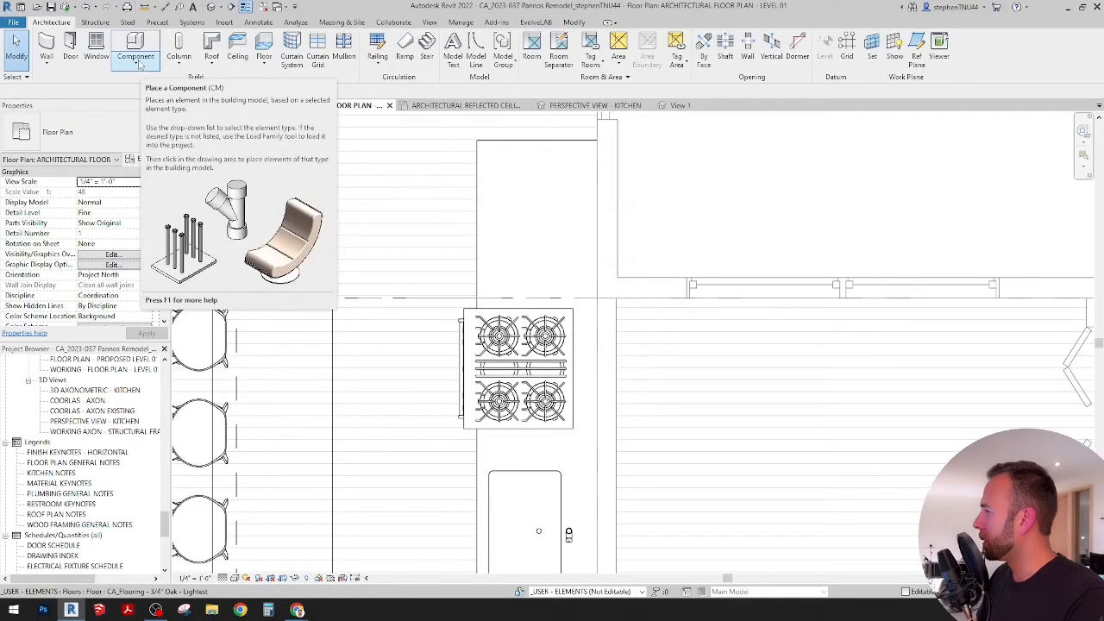
scroll(526, 226, down, 2)
scroll(526, 226, down, 2)
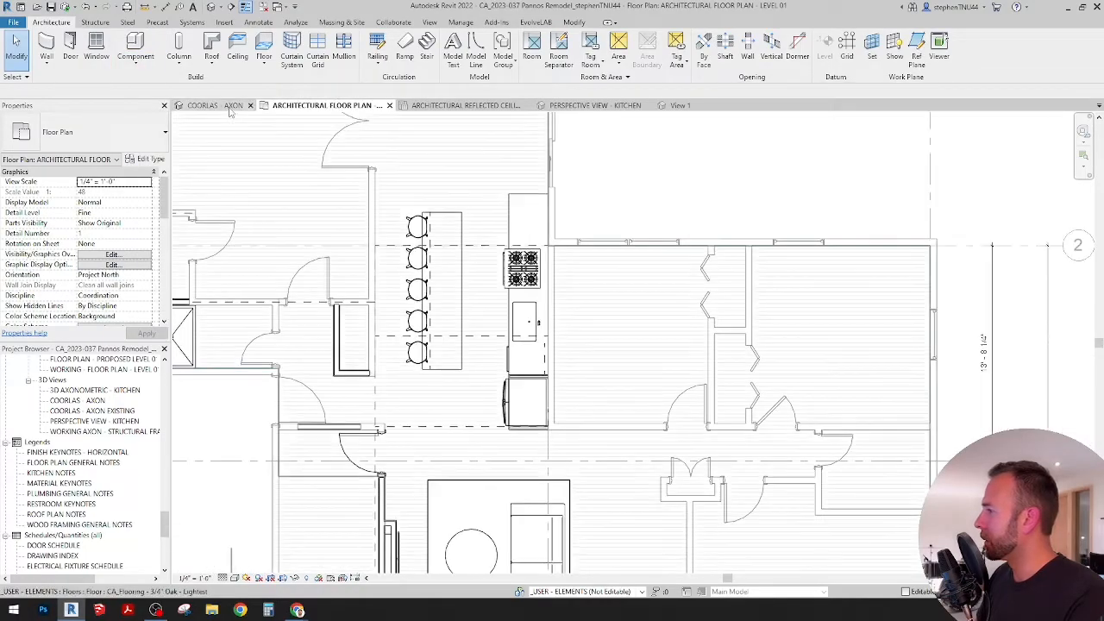
click(135, 63)
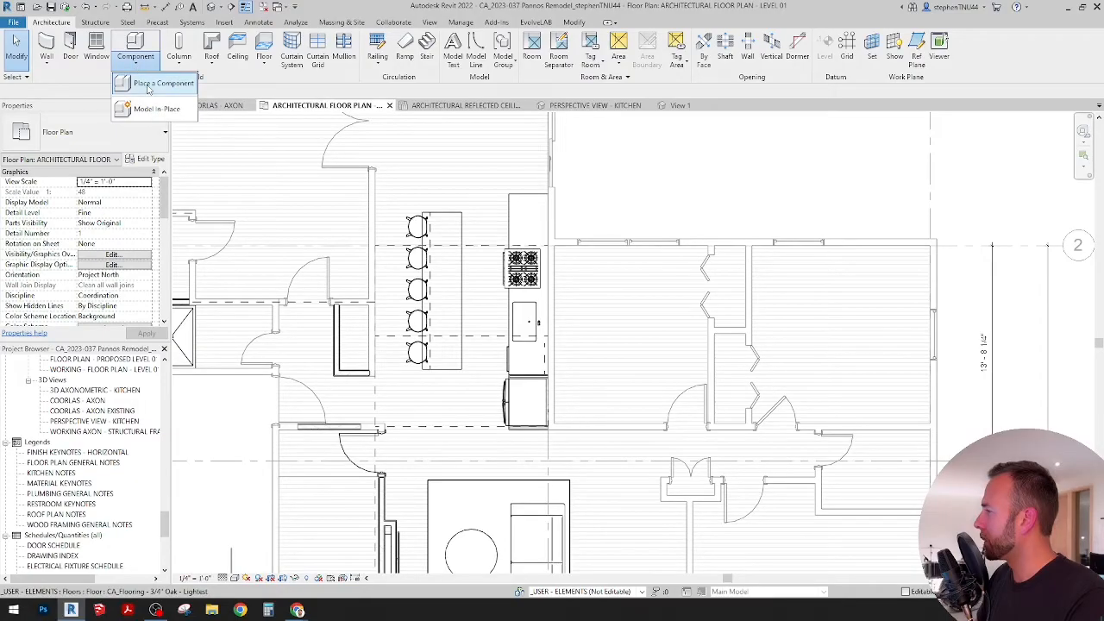
click(169, 84)
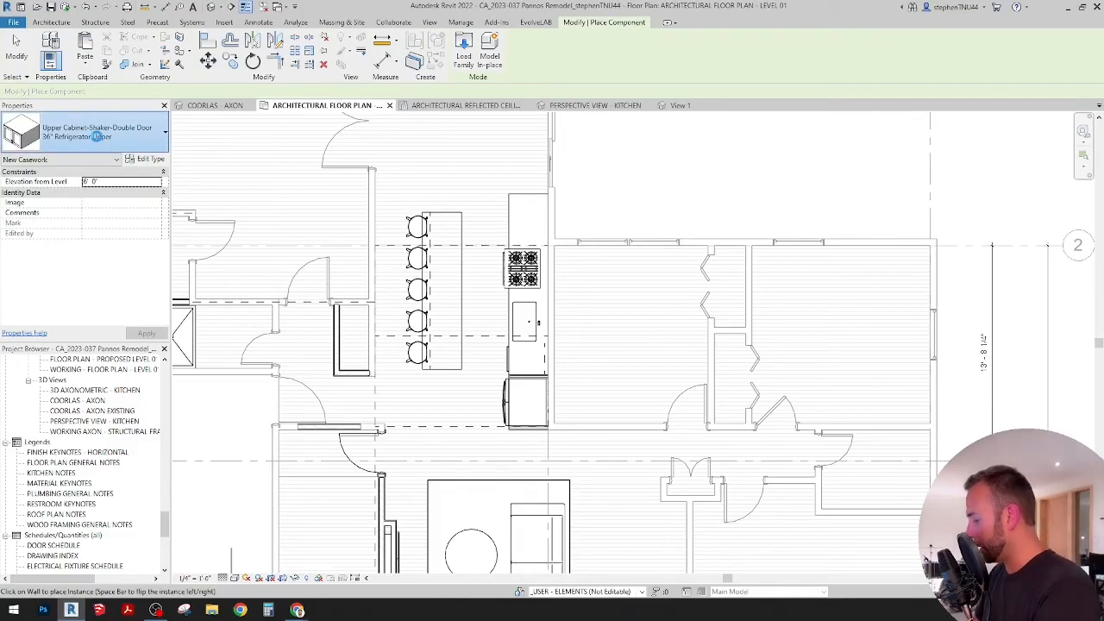
click(97, 136)
text(hood)
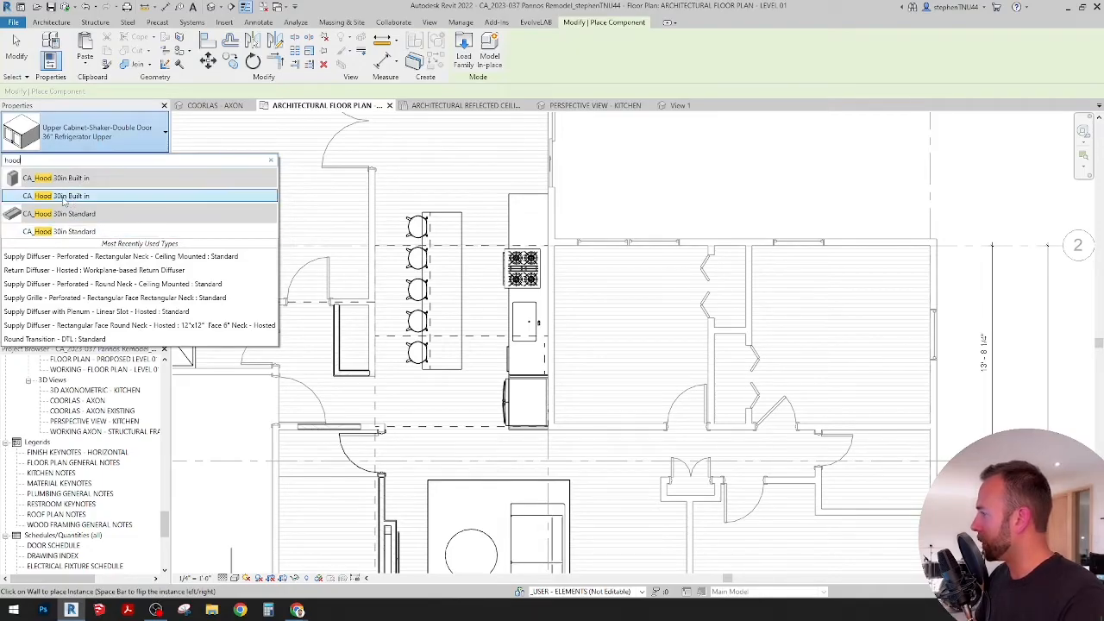
click(49, 197)
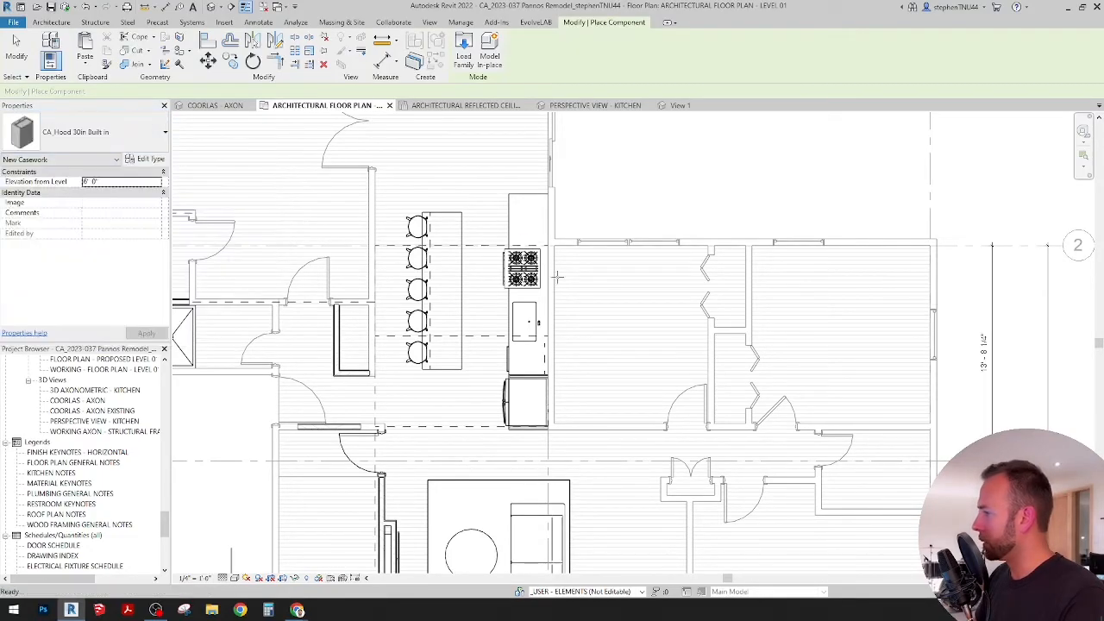
Step: Place the hood on the ceiling face in the reflected ceiling plan, beside the dashed range outline
scroll(490, 273, up, 3)
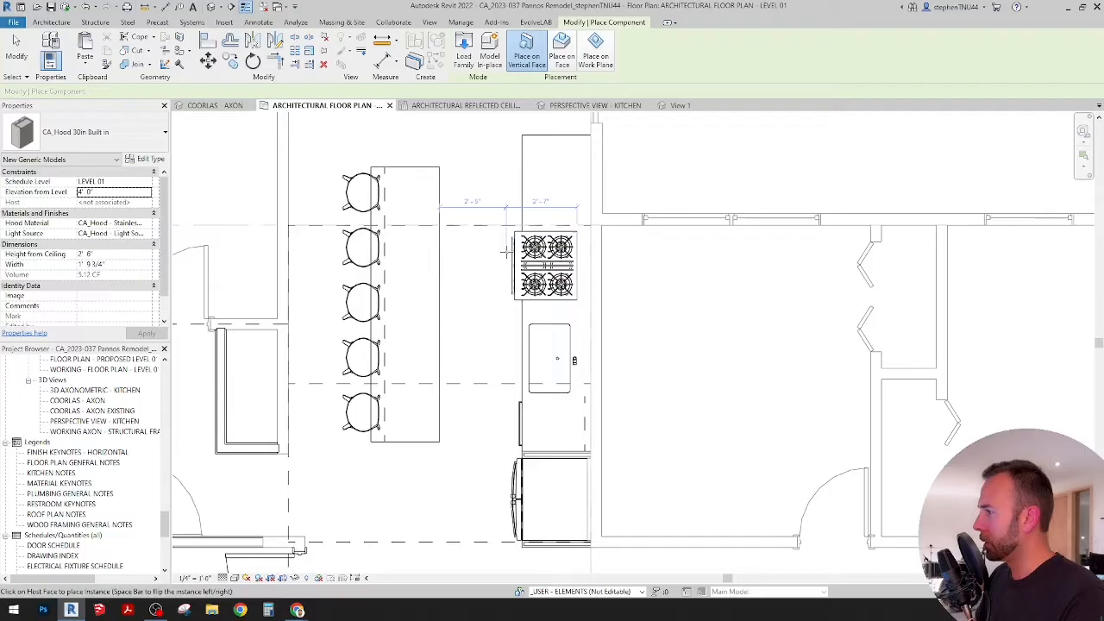
click(562, 56)
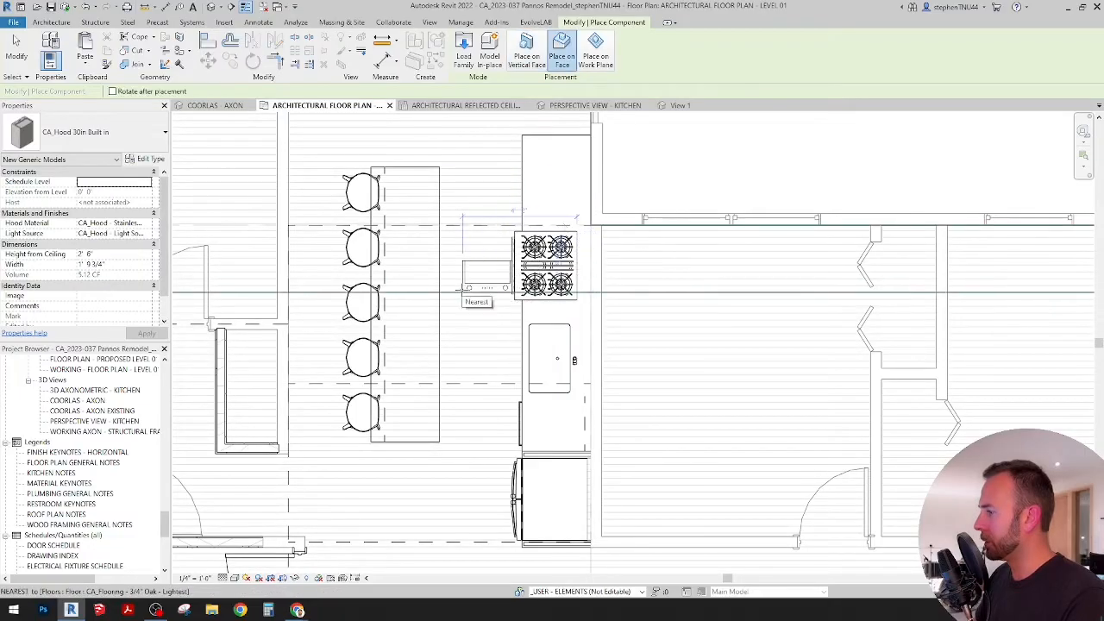
scroll(463, 298, up, 3)
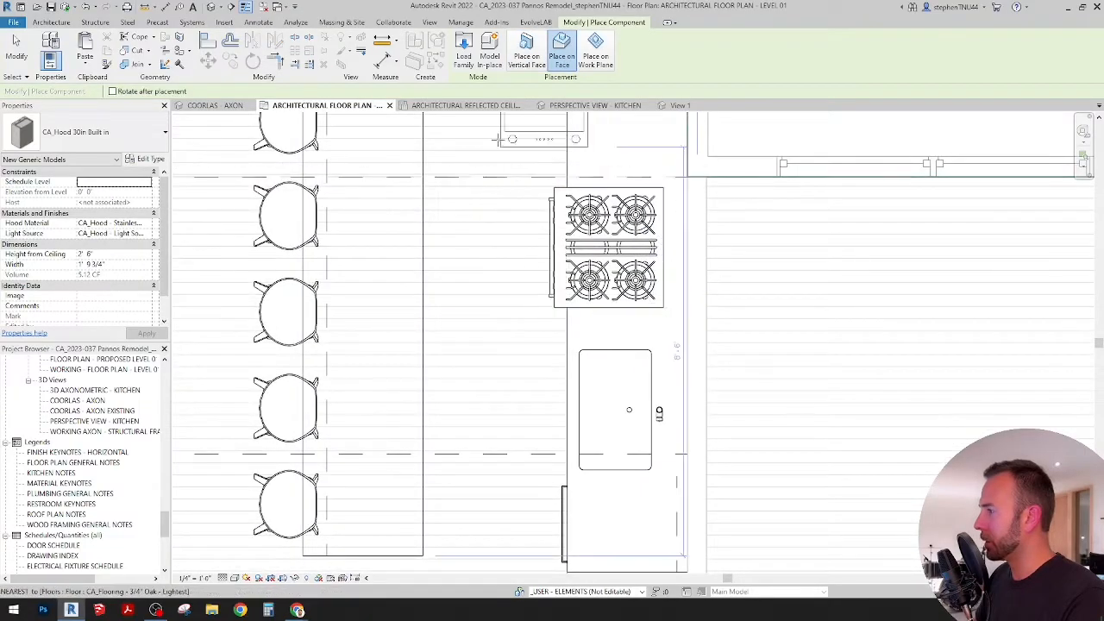
click(483, 105)
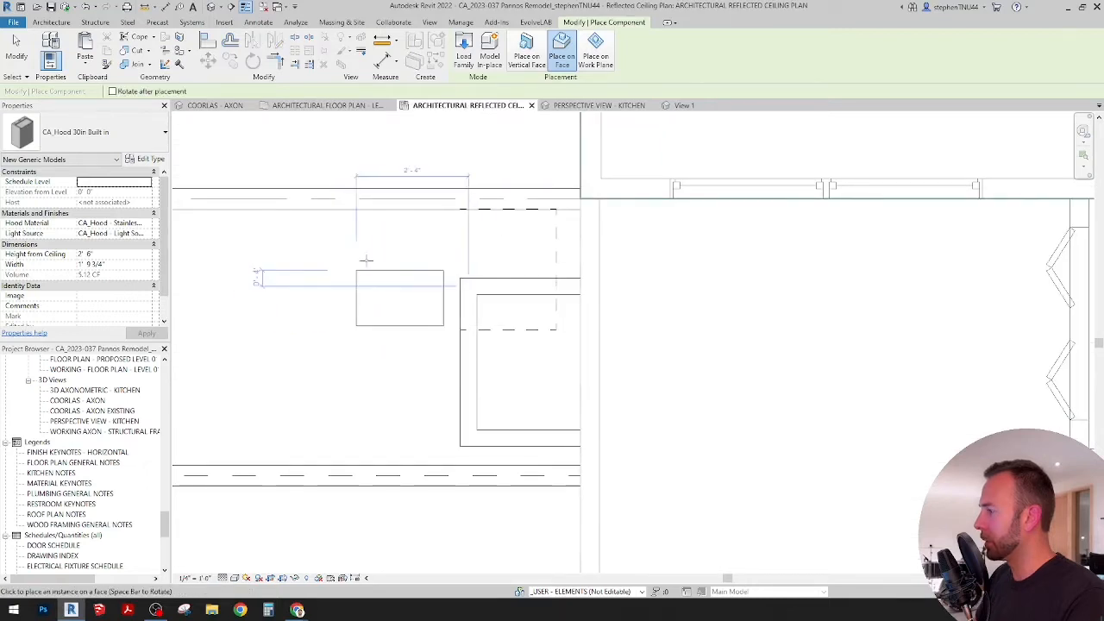
click(431, 311)
key(Escape)
key(Escape)
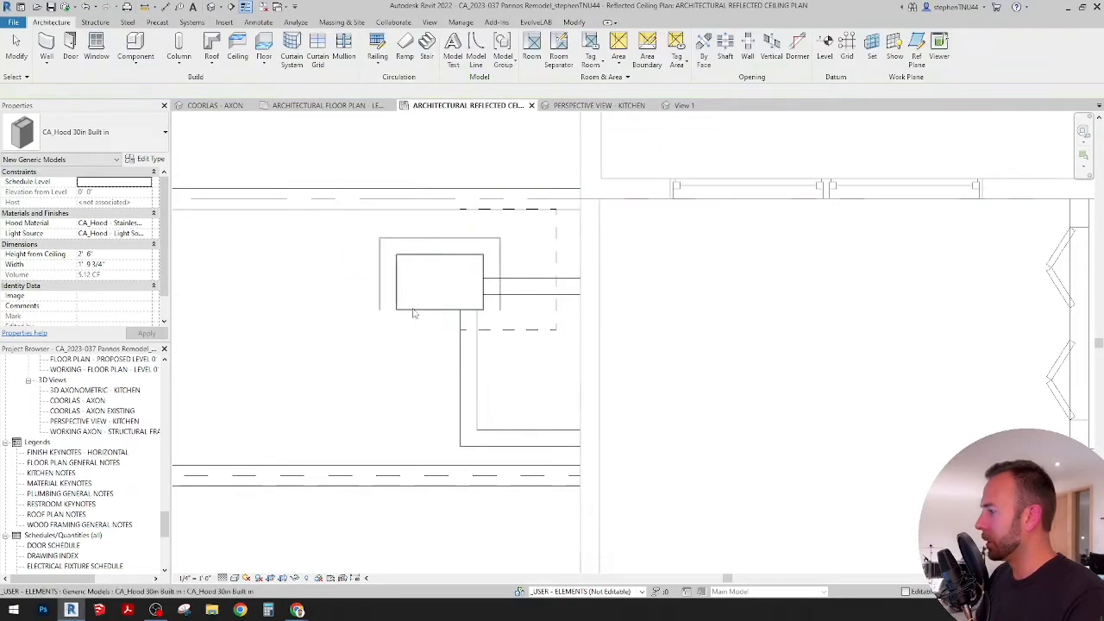
Step: Rotate the placed hood 90 degrees so that its back side faces the kitchen's back wall
click(449, 300)
key(r)
key(o)
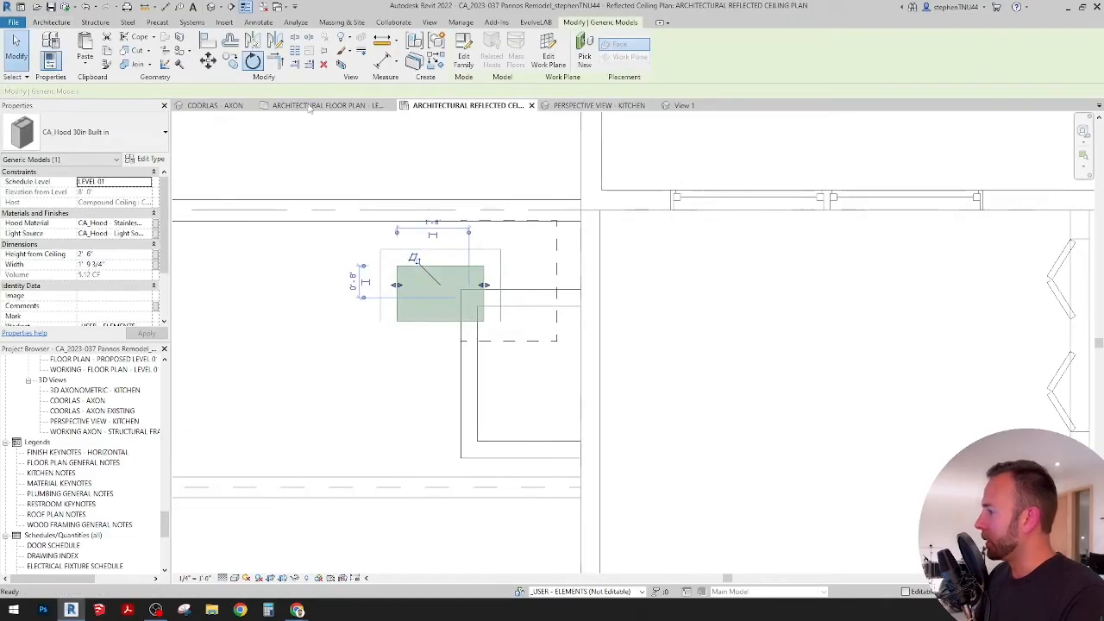
click(451, 194)
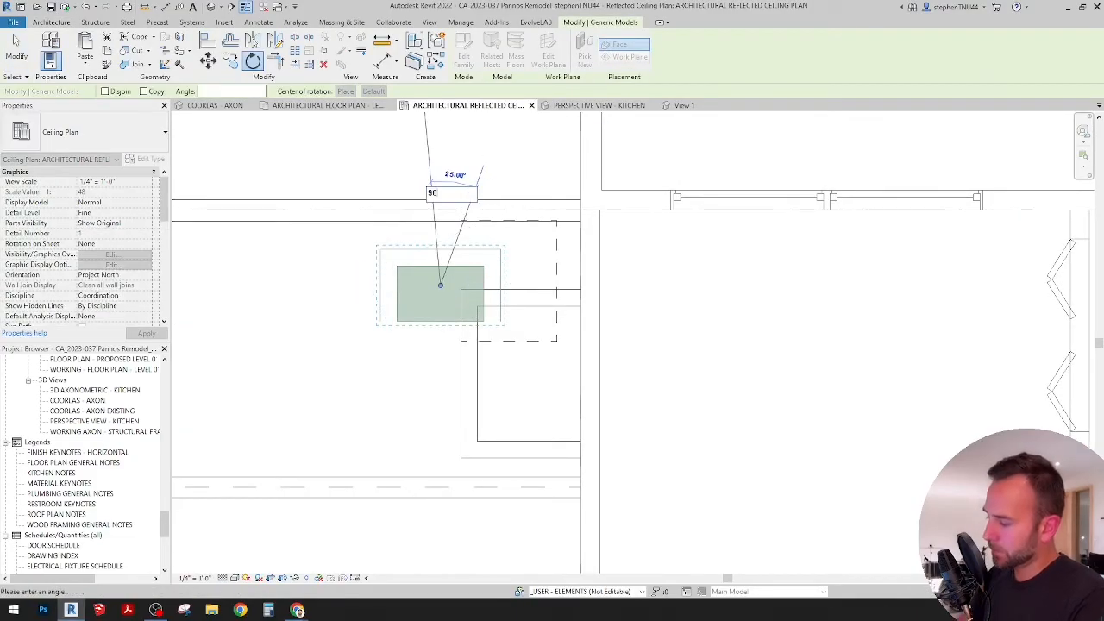
text(90)
key(Return)
scroll(483, 276, up, 2)
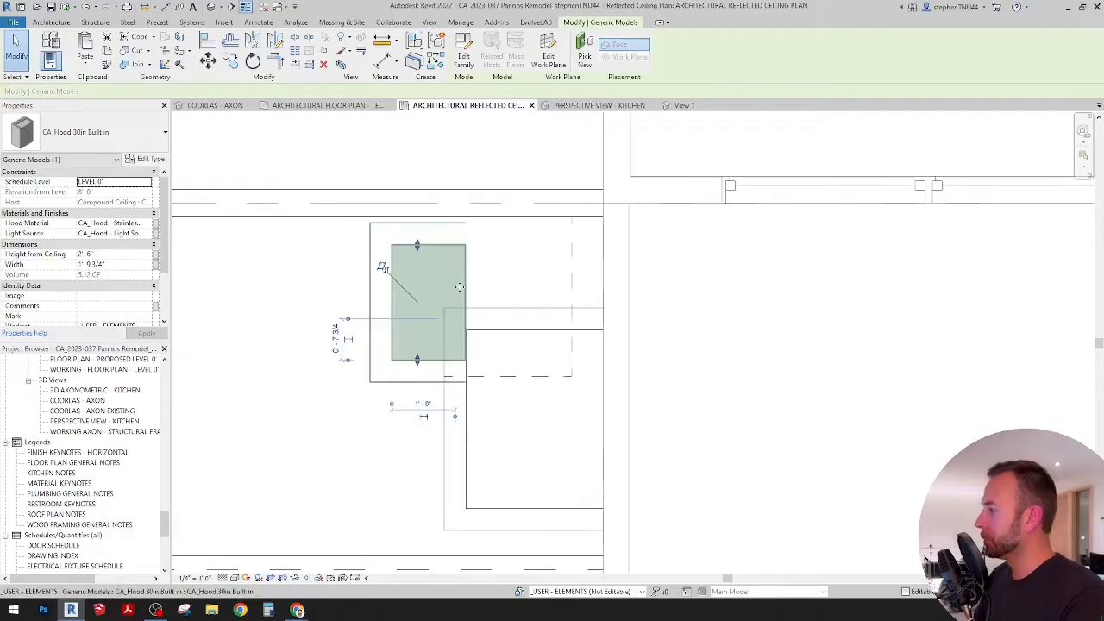
middle_drag(459, 287, 437, 307)
click(207, 60)
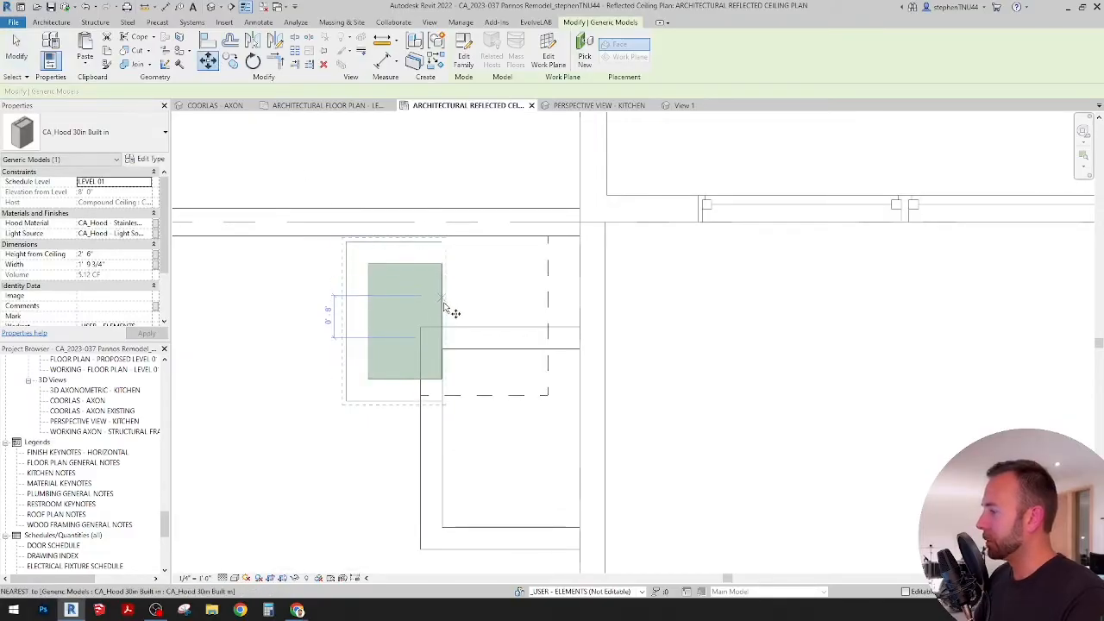
Step: Draw a dashed detail line from the midpoint of the range outline's back edge straight across the kitchen's back wall
click(257, 23)
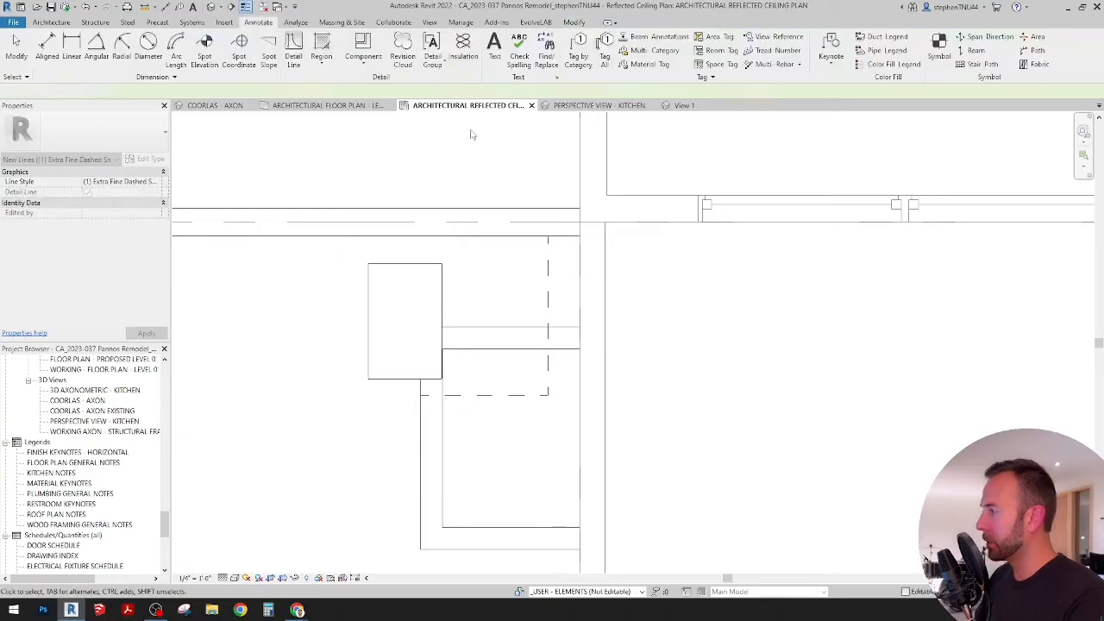
key(Escape)
key(Escape)
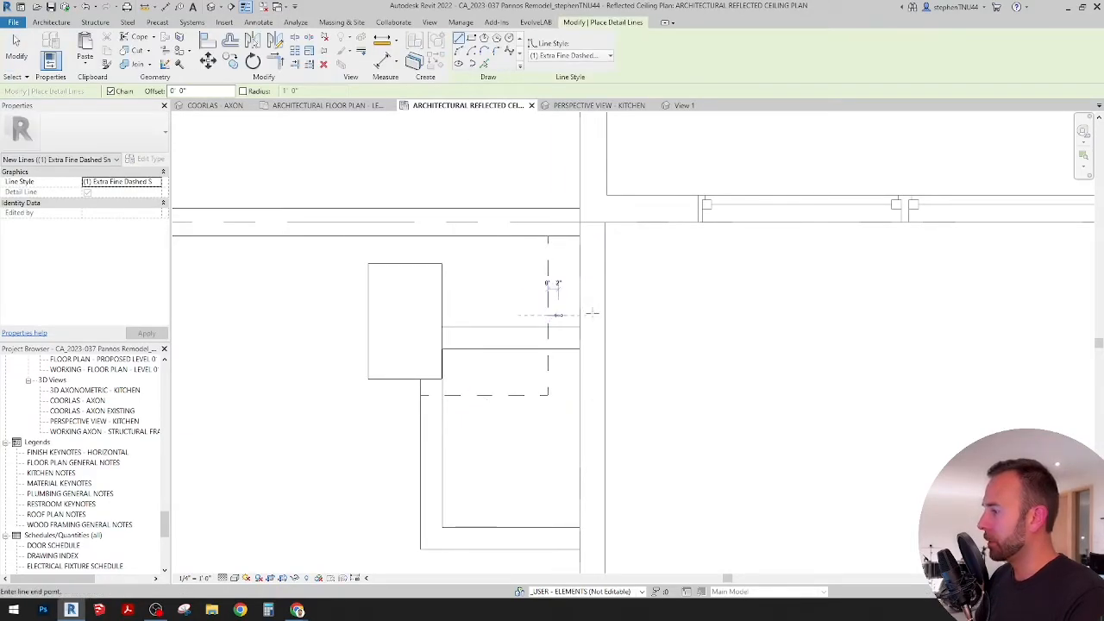
click(723, 315)
key(Escape)
key(Escape)
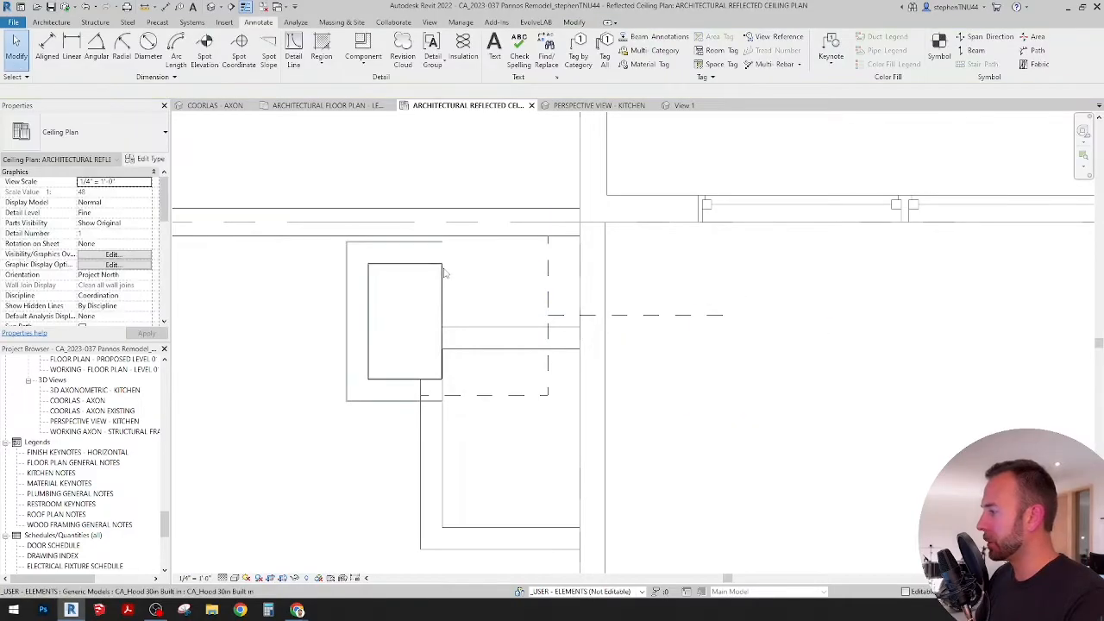
Step: Move the hood from its back-edge midpoint to where the dashed centre line meets the kitchen's back wall
click(442, 273)
click(212, 64)
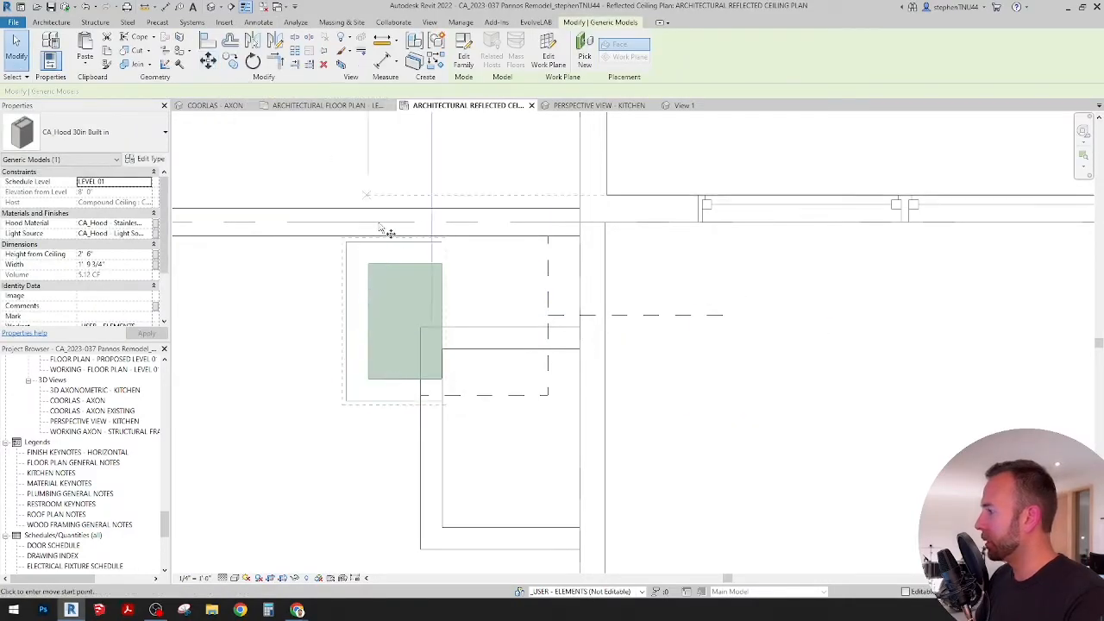
click(441, 323)
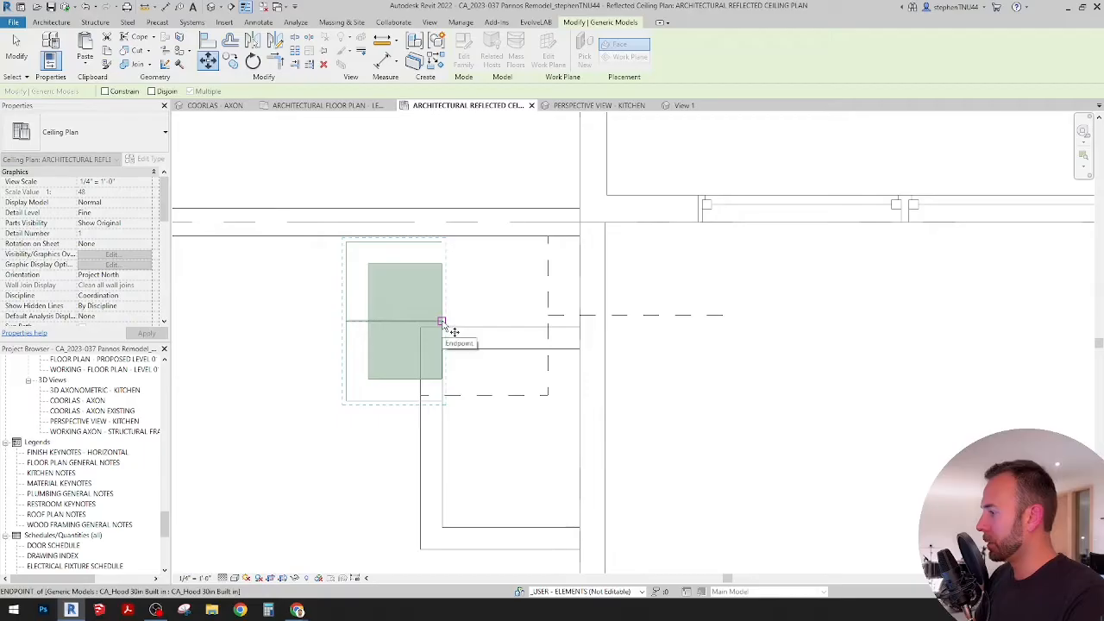
scroll(529, 293, up, 2)
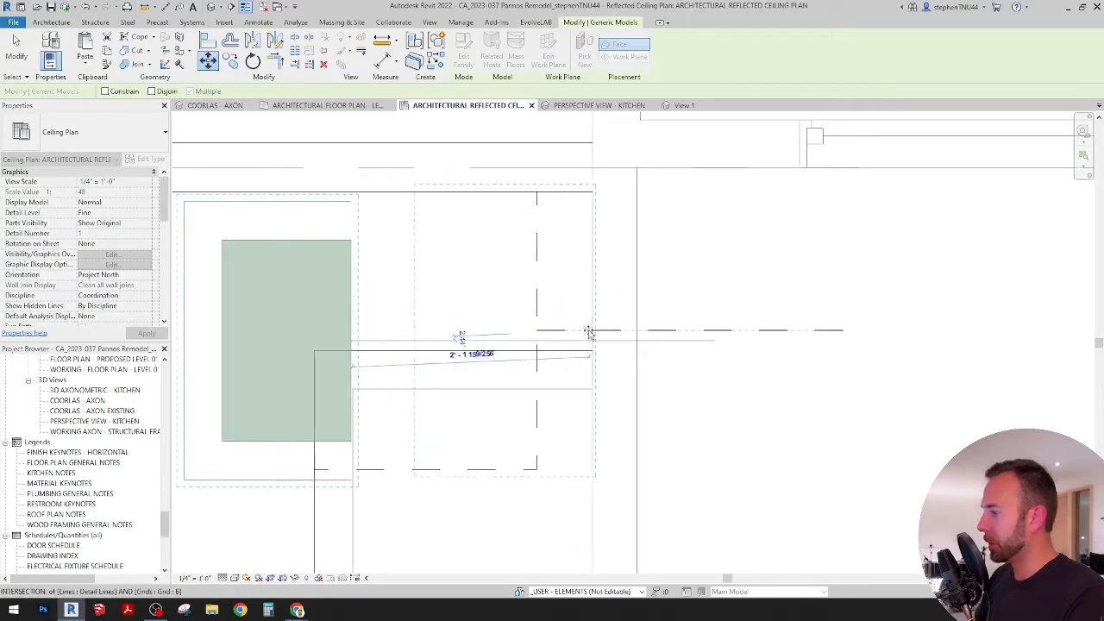
click(594, 332)
scroll(495, 230, down, 1)
scroll(495, 229, down, 2)
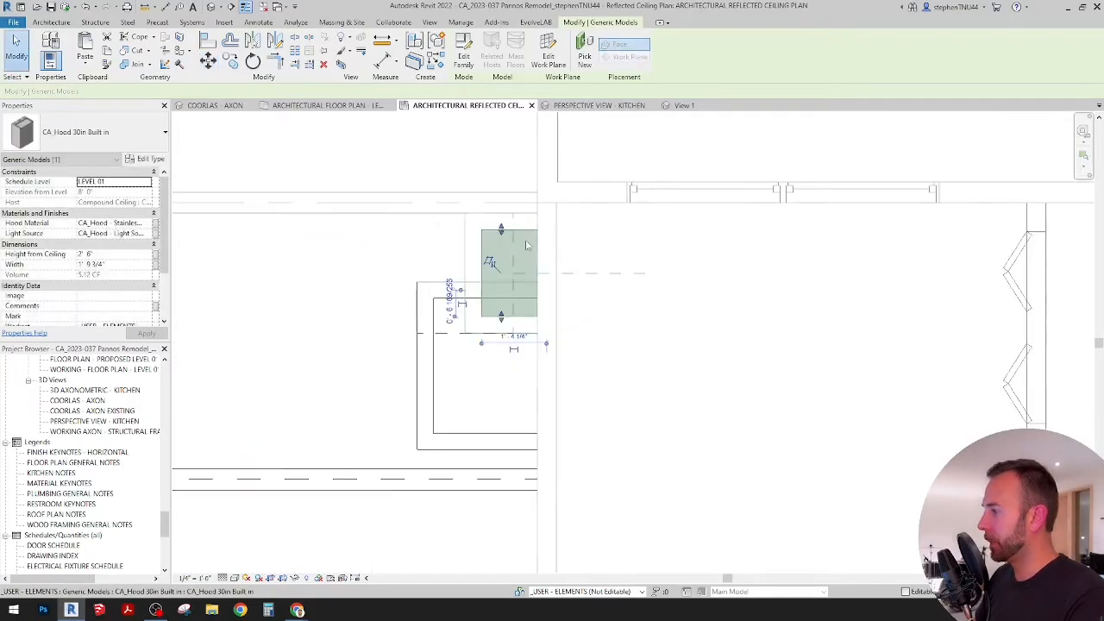
key(Escape)
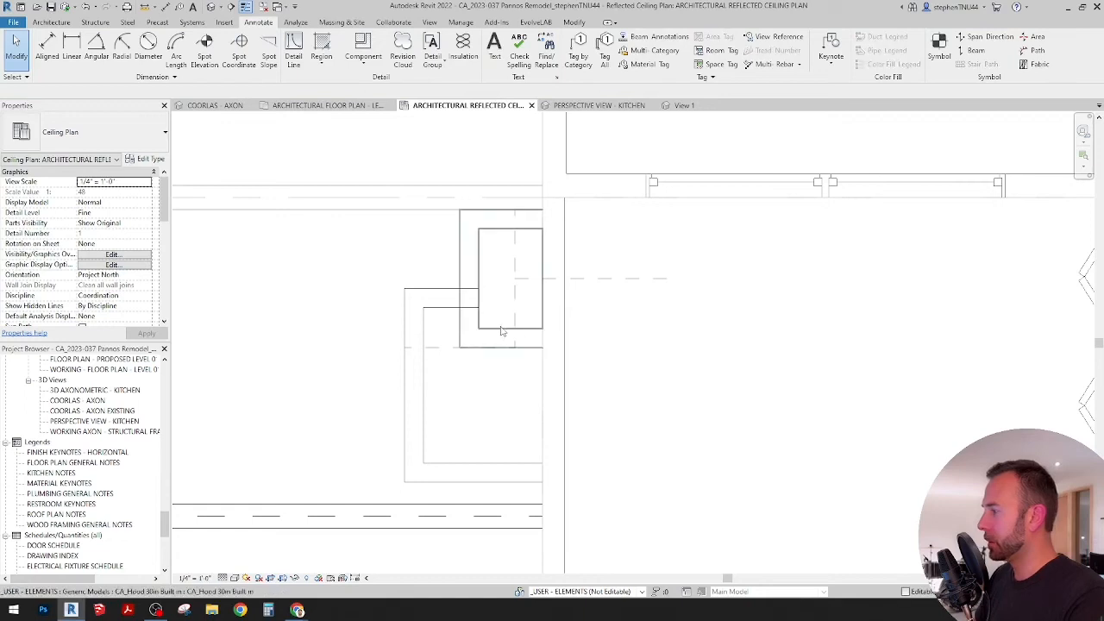
Step: Inspect how the hood's edges line up with the dashed range outline and the neighbouring wall line
scroll(502, 329, up, 3)
click(503, 328)
scroll(444, 174, up, 1)
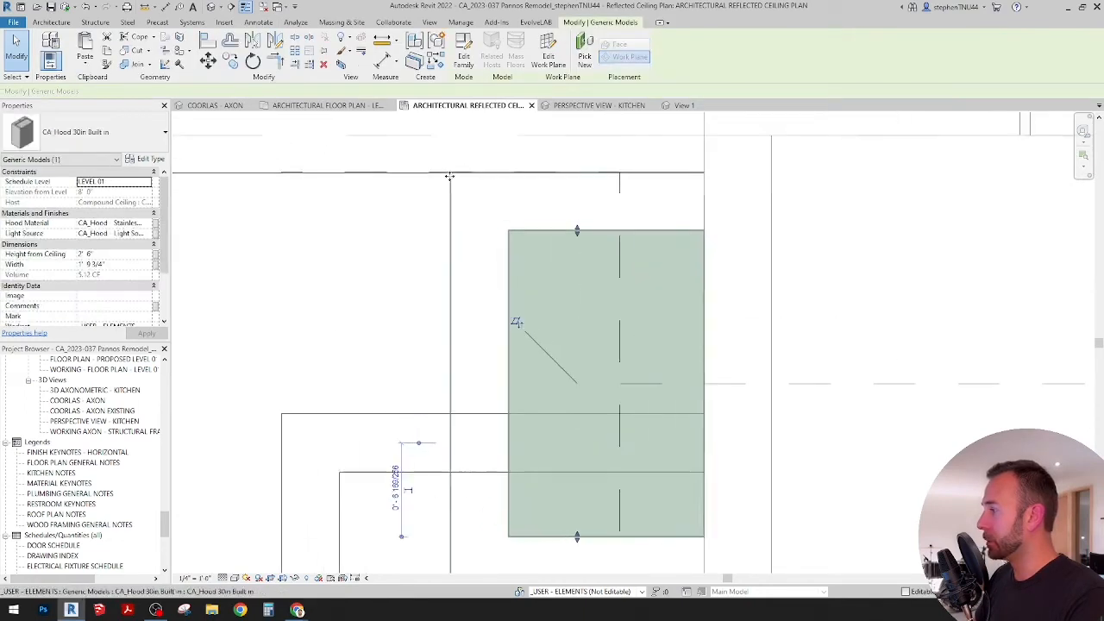
scroll(449, 177, up, 3)
scroll(456, 157, down, 3)
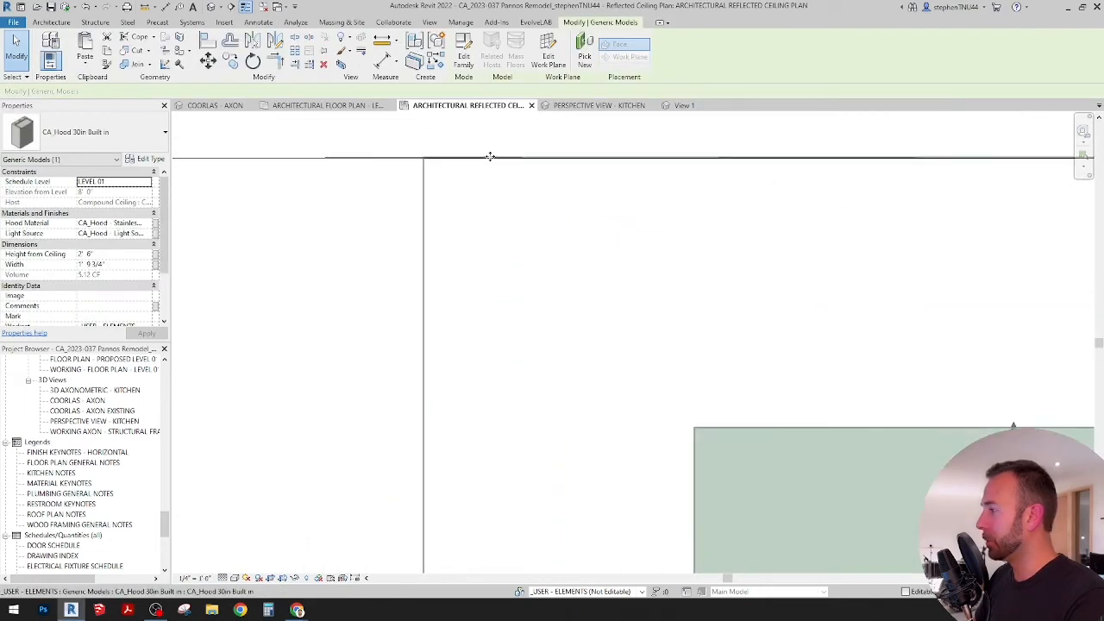
scroll(461, 159, up, 2)
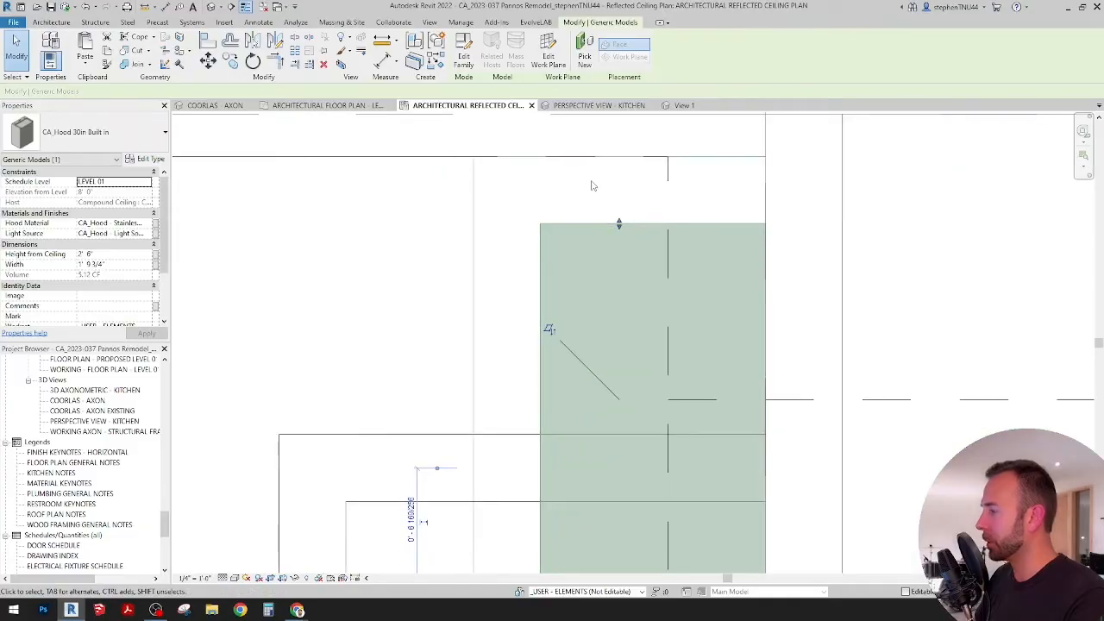
scroll(595, 186, down, 5)
scroll(599, 188, down, 2)
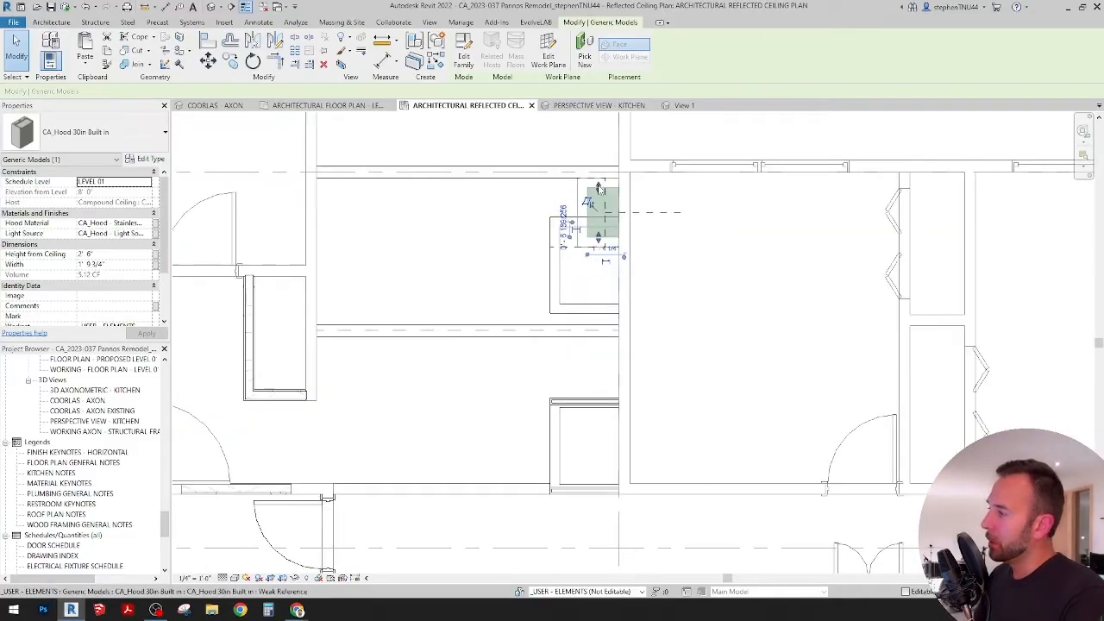
scroll(595, 211, up, 4)
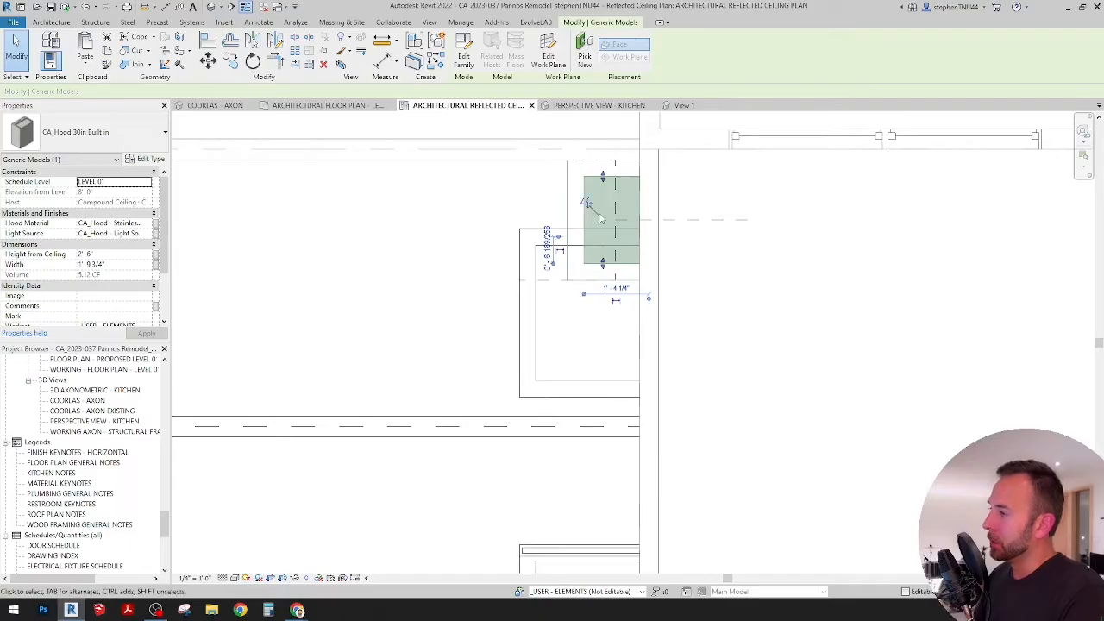
scroll(583, 213, down, 2)
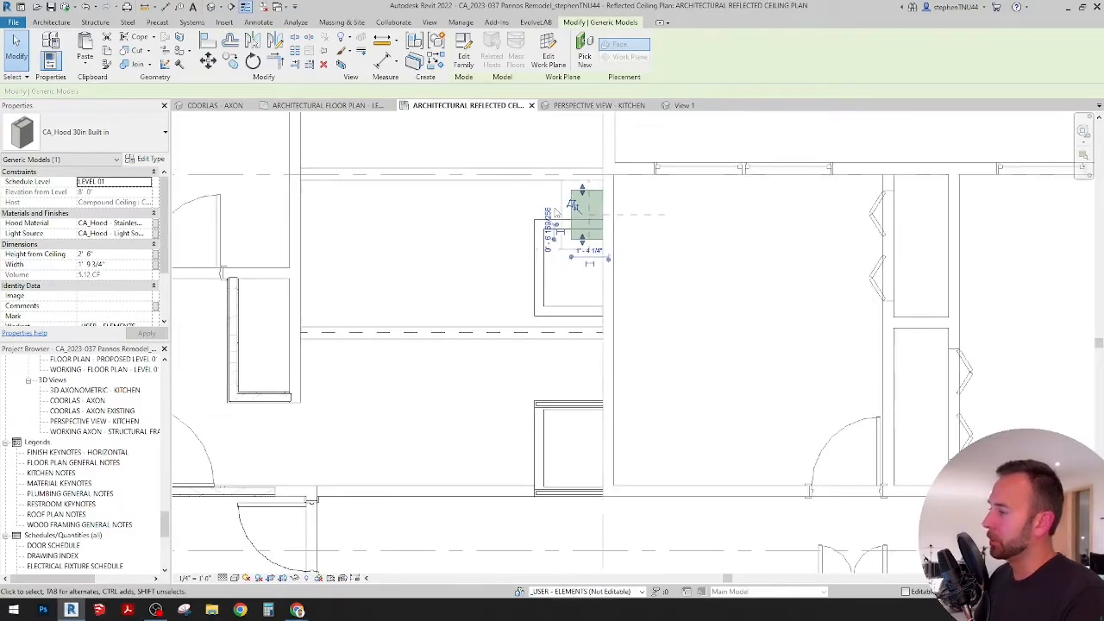
scroll(573, 207, up, 2)
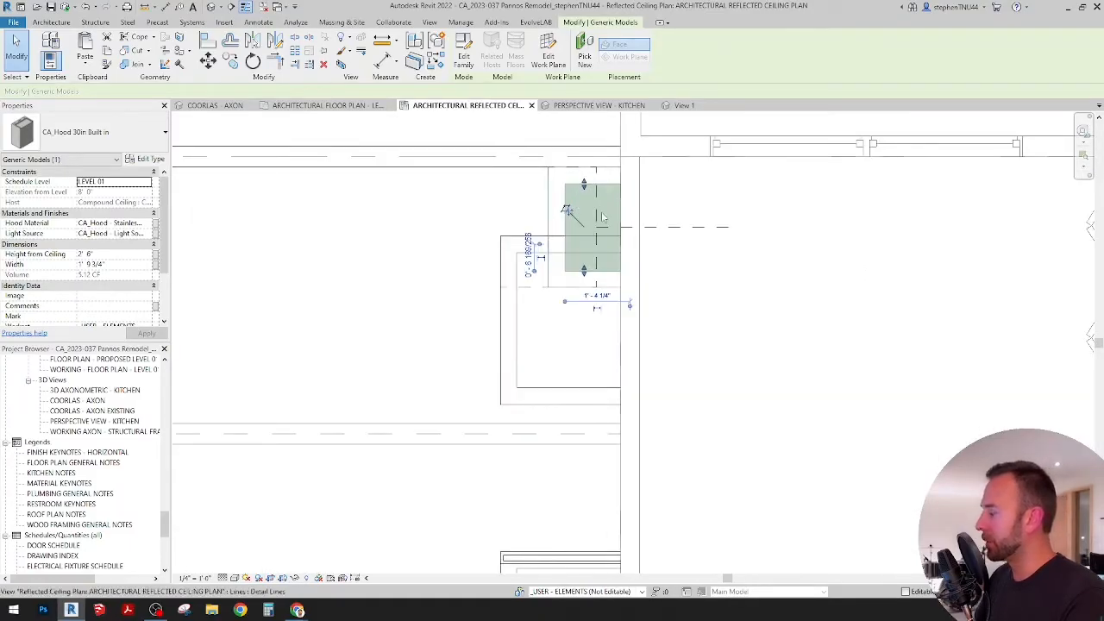
Step: Deselect the hood and compare its footprint with the copied soffit walls around it
click(732, 306)
middle_drag(712, 296, 675, 303)
click(556, 239)
click(476, 228)
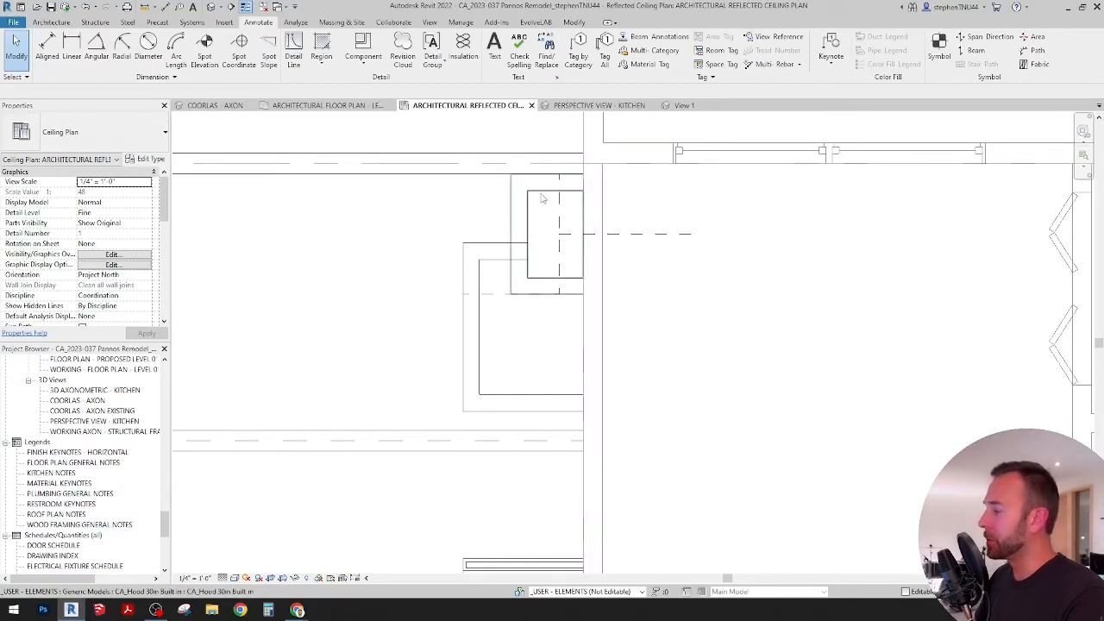
scroll(537, 340, down, 2)
middle_drag(537, 339, 544, 322)
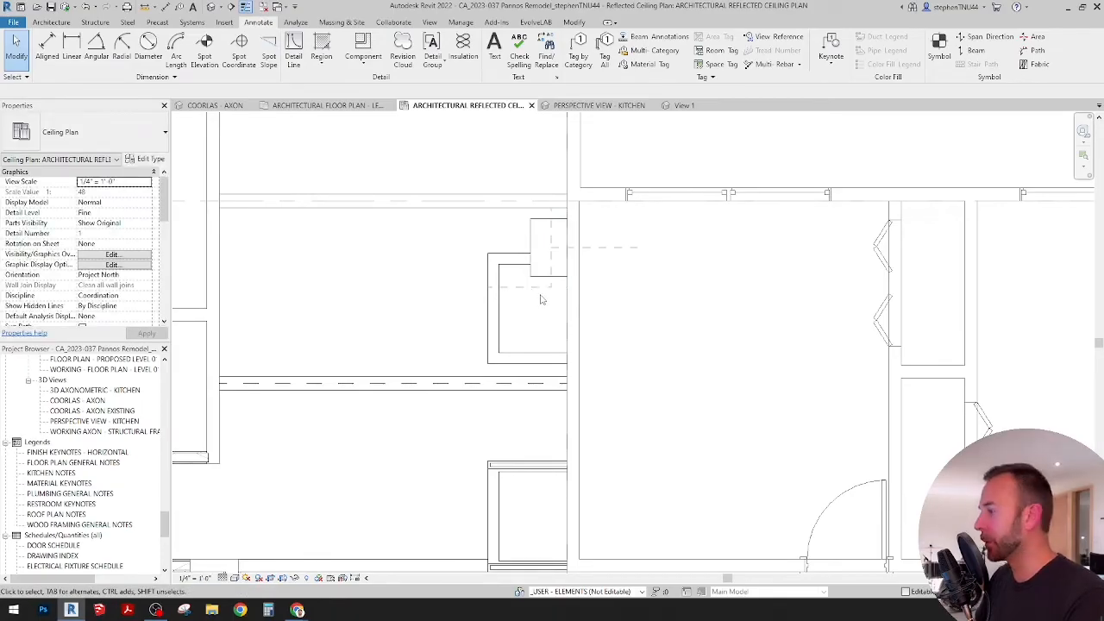
scroll(541, 301, up, 1)
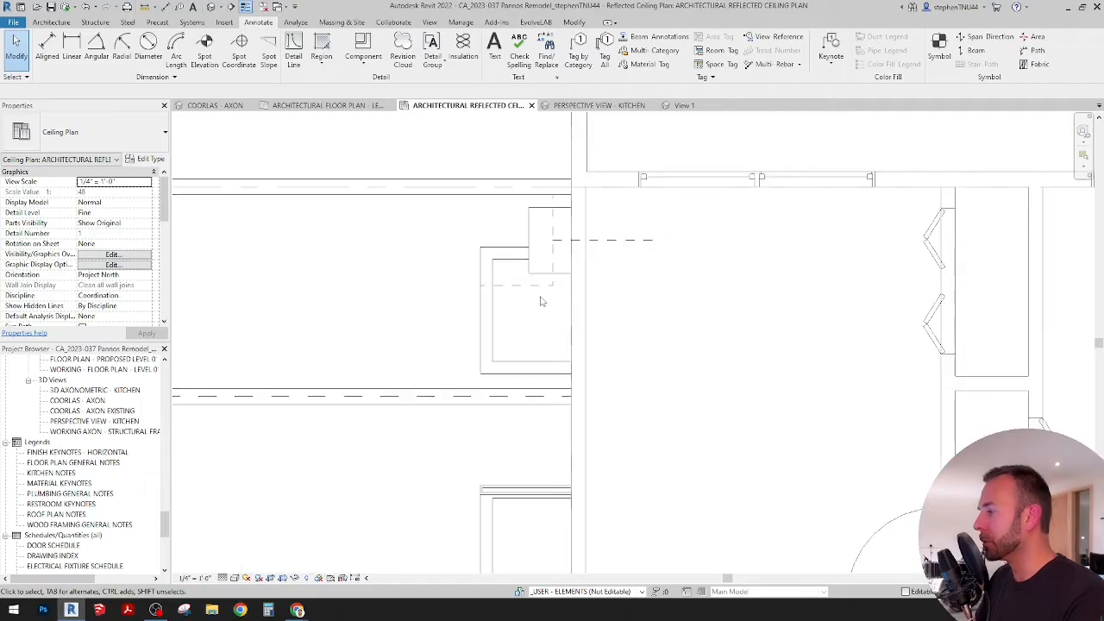
scroll(542, 310, up, 3)
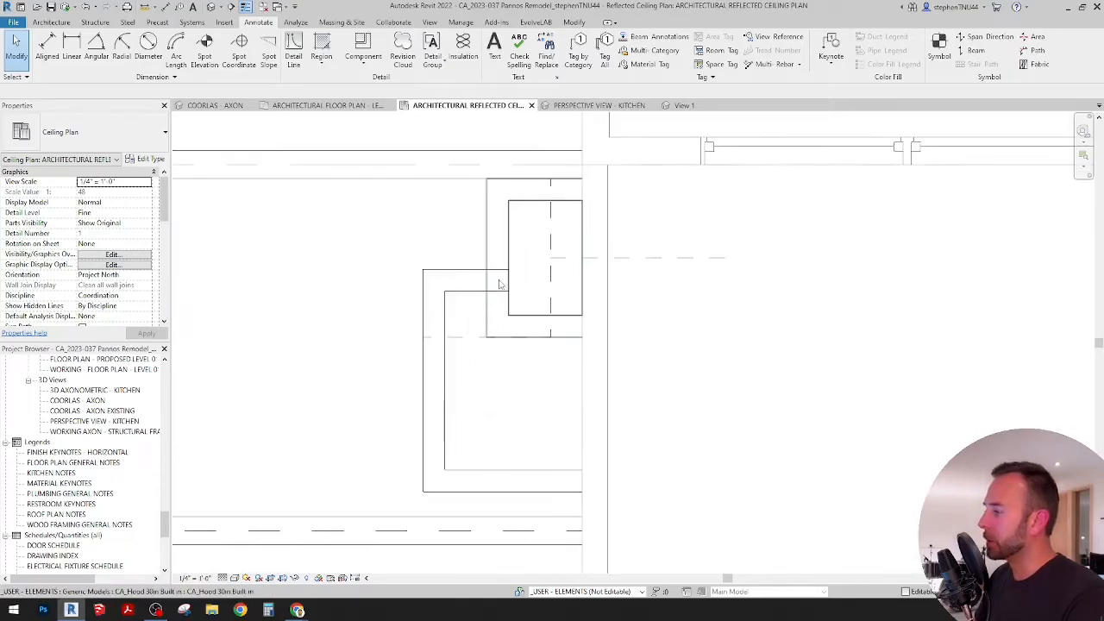
Step: Align the inner faces of the copied soffit's first side wall and front wall with the matching edges of the hood
click(497, 241)
middle_drag(514, 262, 510, 279)
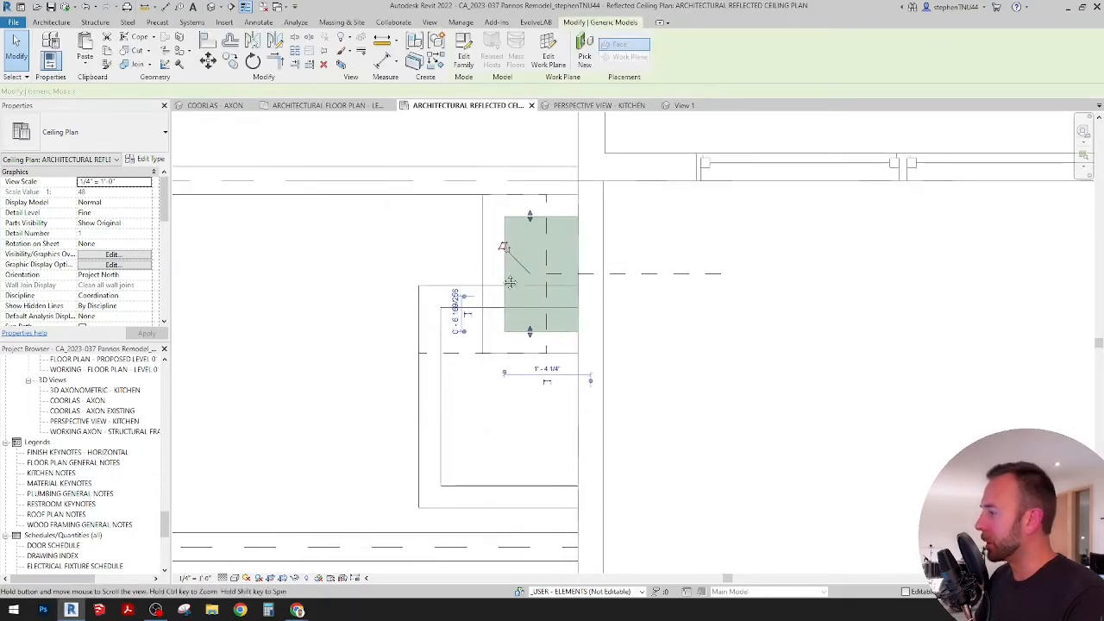
click(658, 361)
click(573, 22)
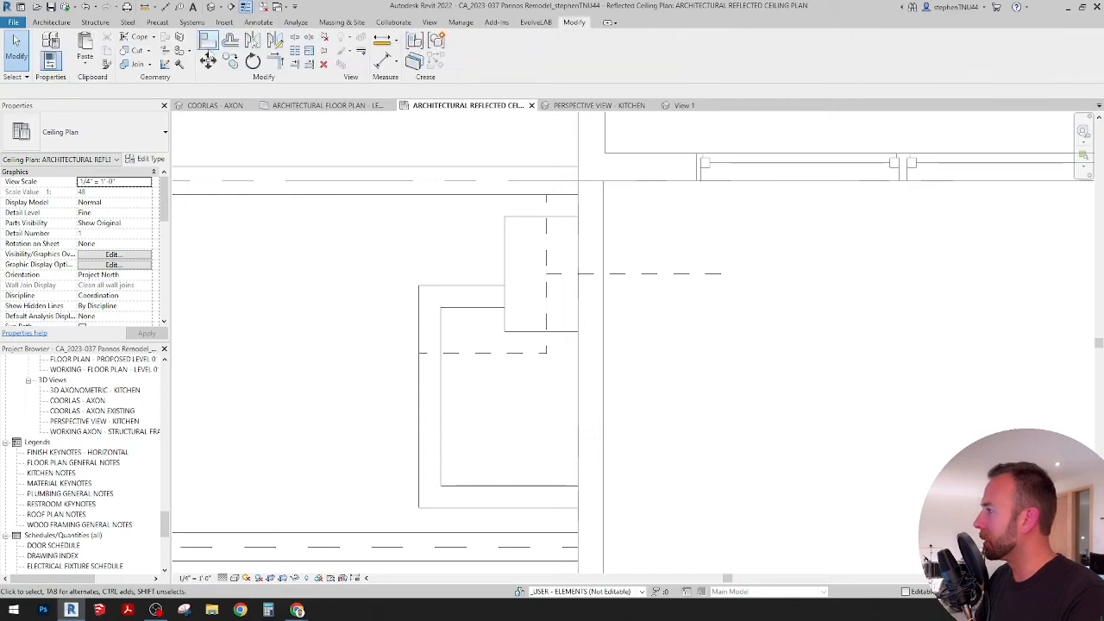
click(208, 40)
scroll(522, 233, up, 2)
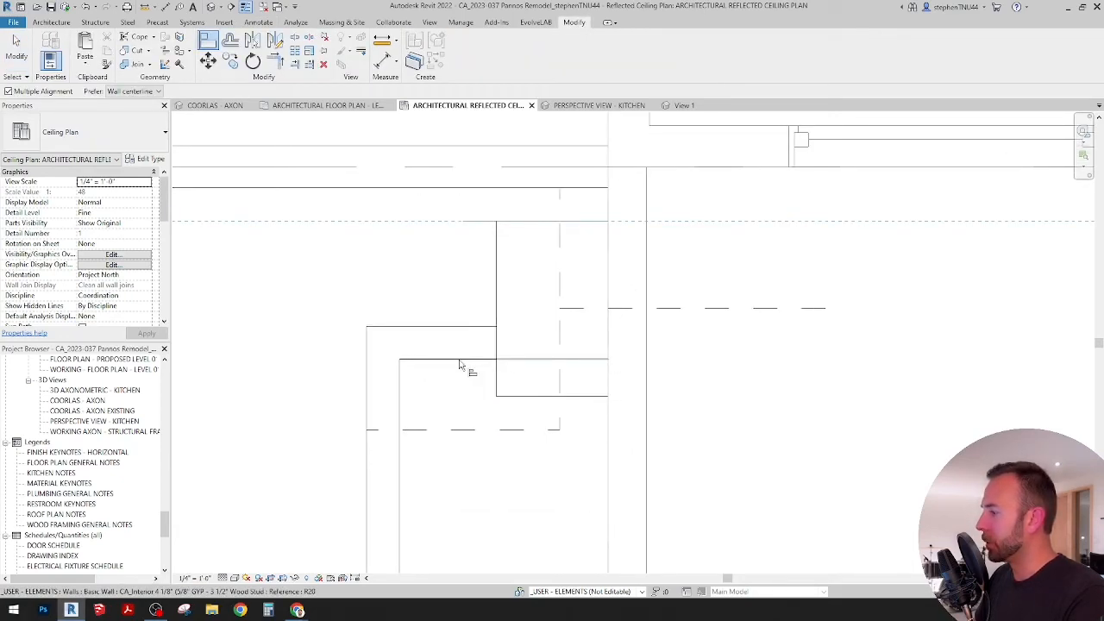
click(528, 230)
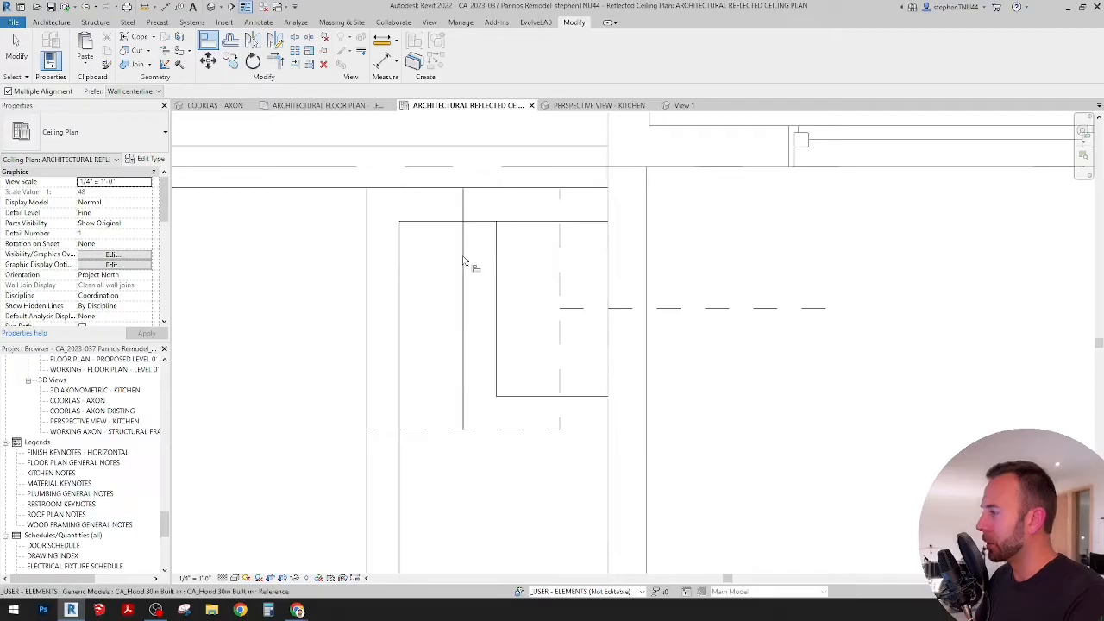
click(499, 264)
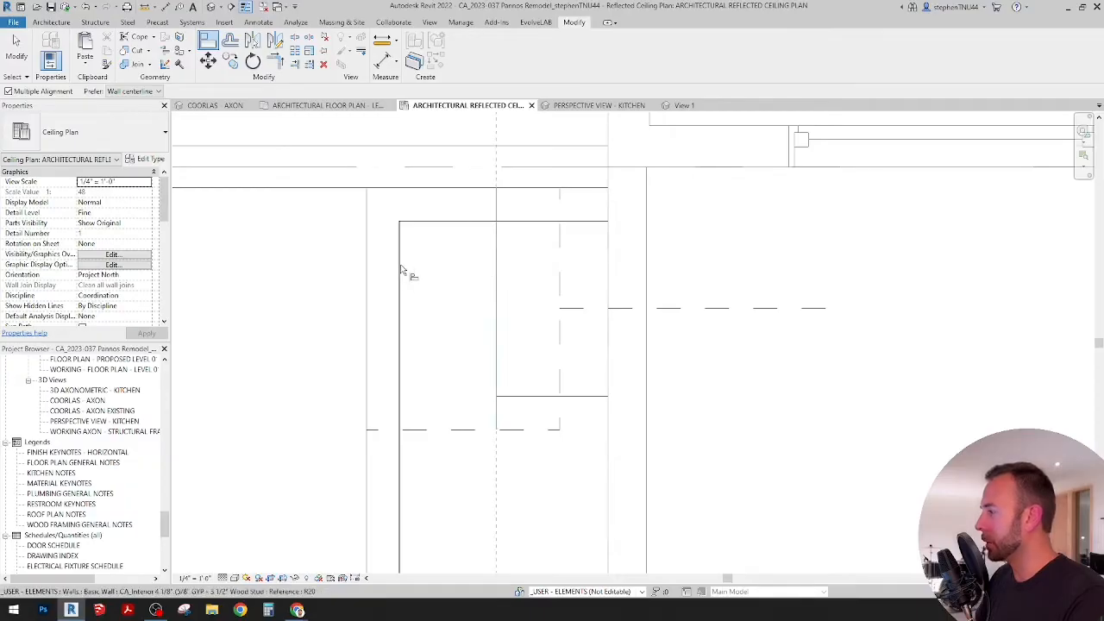
click(416, 271)
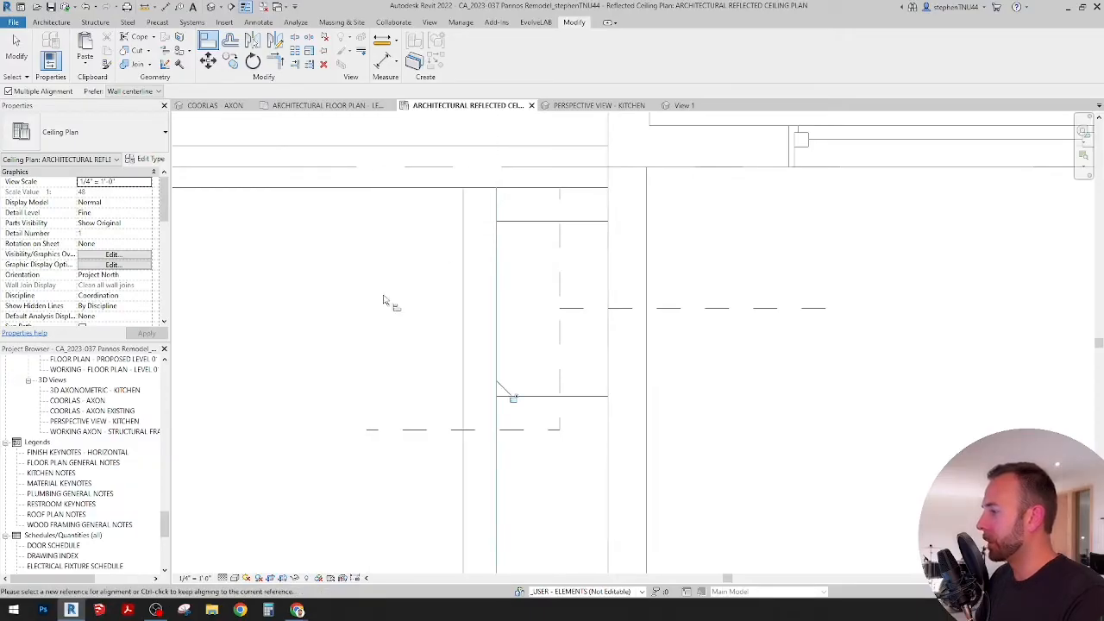
Step: Align the inner face of the remaining soffit side wall with the hood's opposite side edge
click(536, 397)
middle_drag(561, 429, 529, 274)
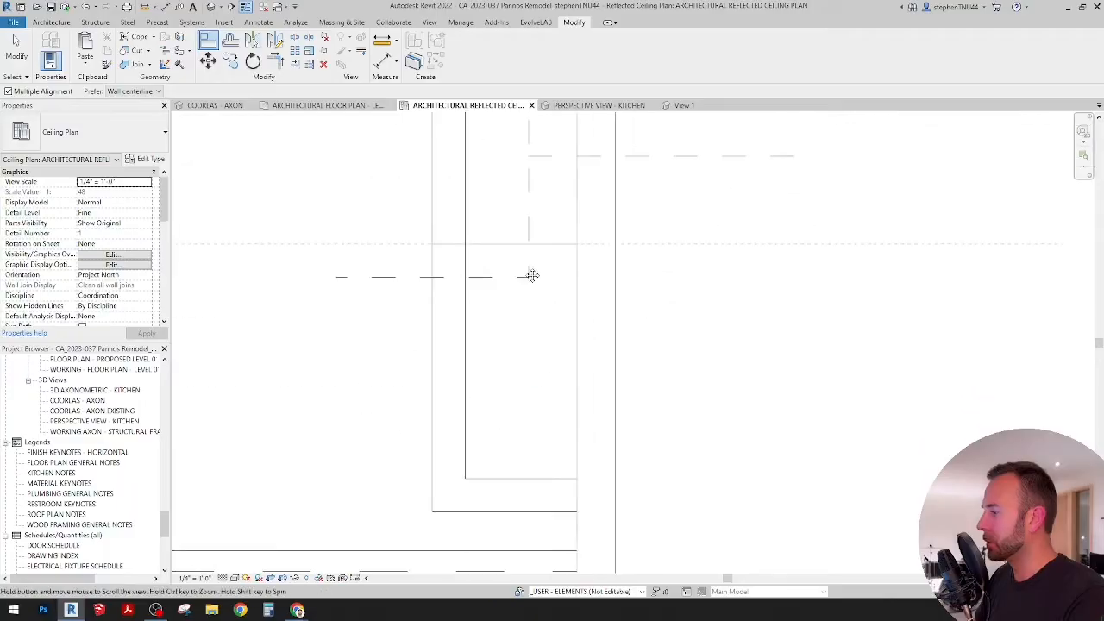
scroll(522, 402, down, 1)
click(568, 317)
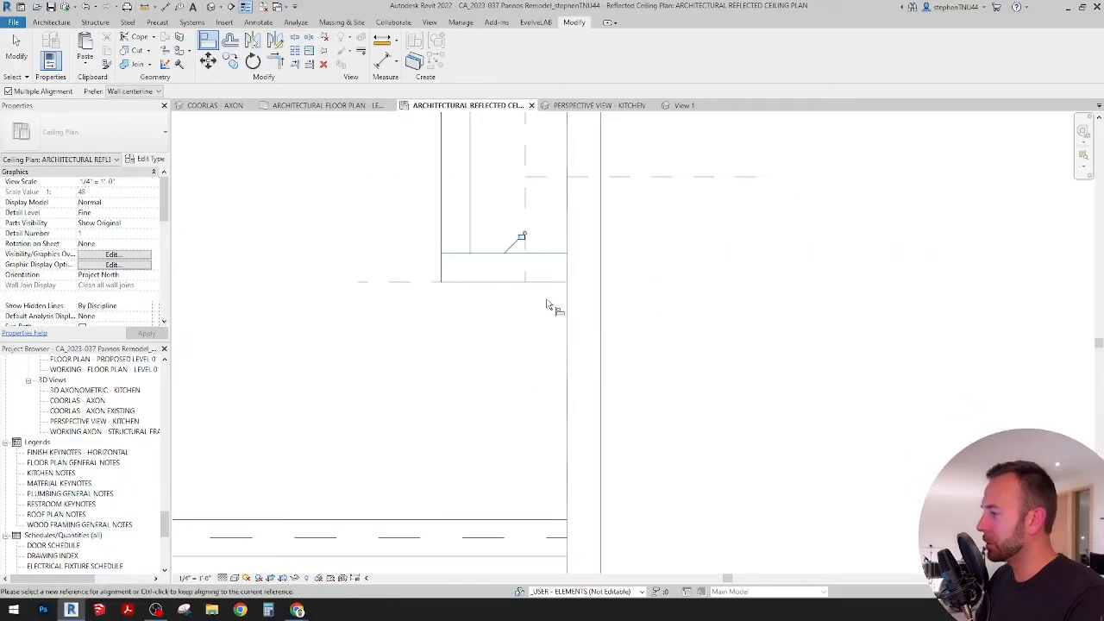
scroll(549, 307, down, 2)
key(Escape)
key(Escape)
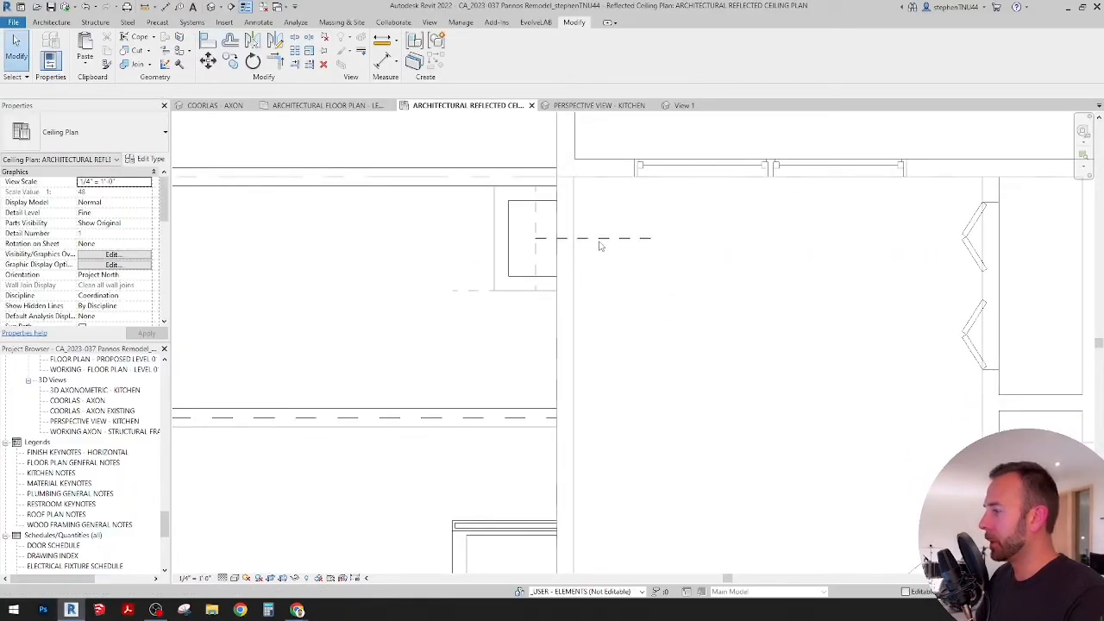
Step: Delete the dashed centre line and the dashed range outline from the reflected ceiling plan
click(601, 240)
click(536, 223)
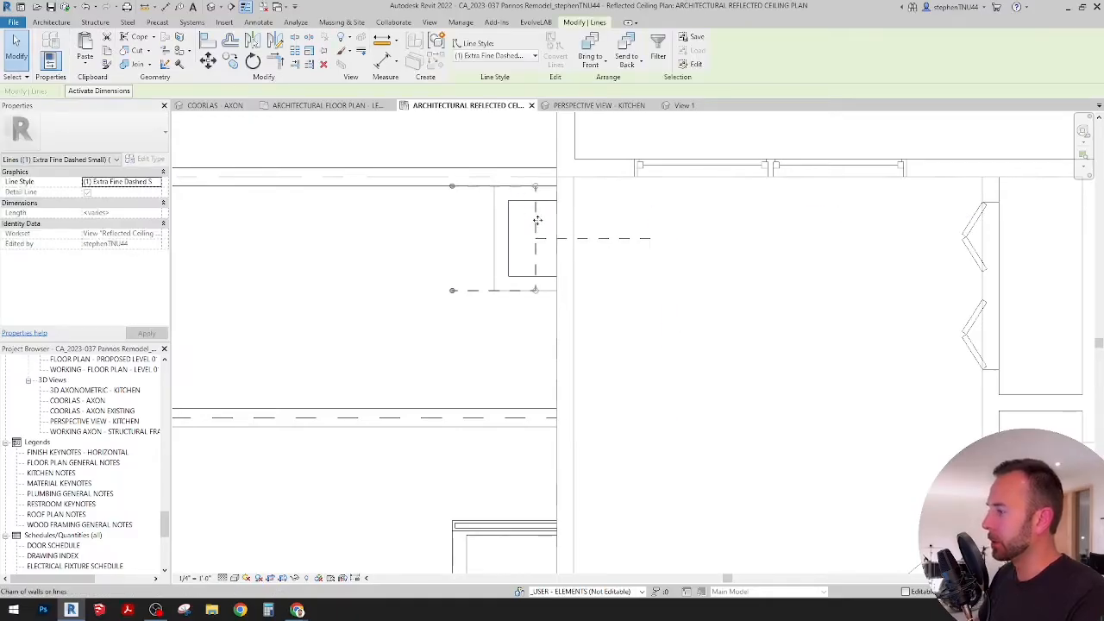
ctrl+click(617, 239)
key(Delete)
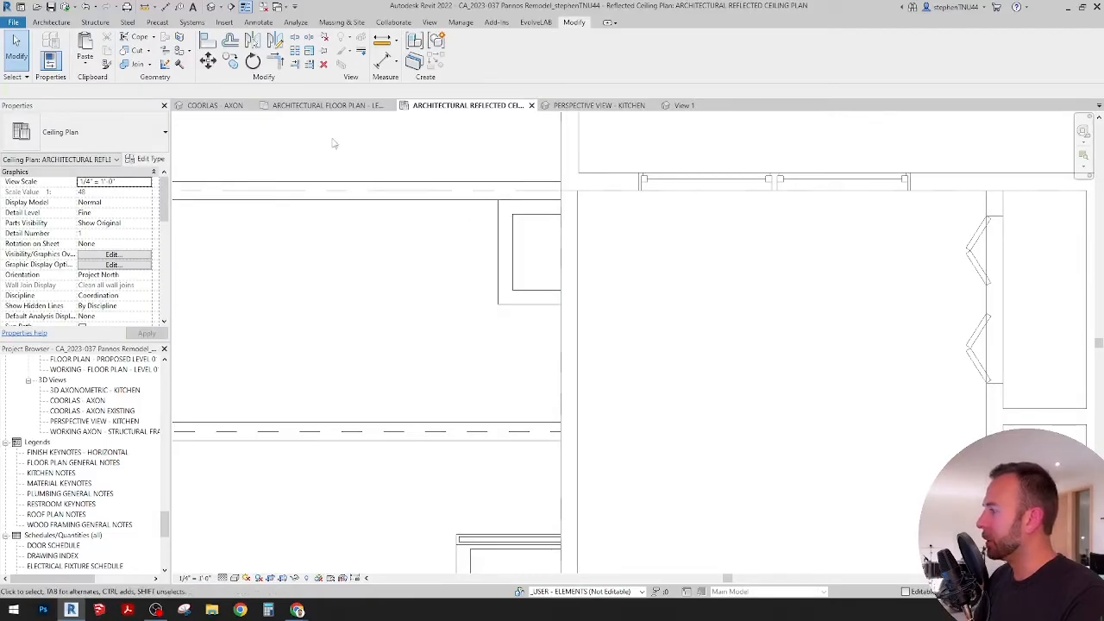
Step: Inspect the soffit walls around the hood in the COORLAS - AXON view, comparing their width and position with the range below
click(224, 106)
shift+middle_drag(562, 375, 578, 235)
scroll(582, 229, up, 3)
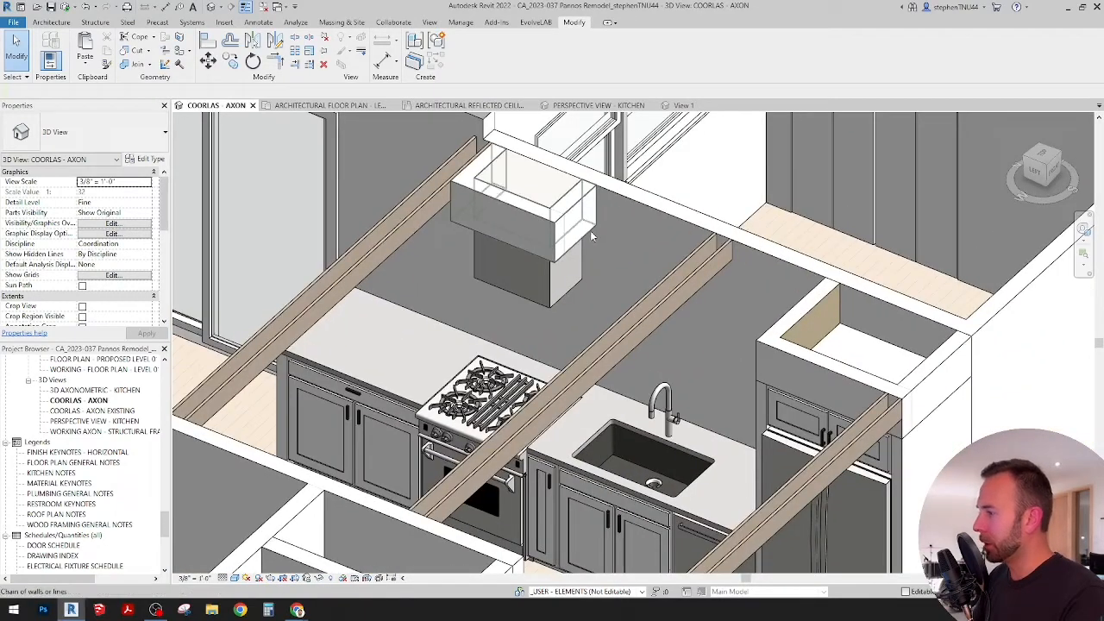
click(590, 231)
shift+middle_drag(578, 297, 653, 273)
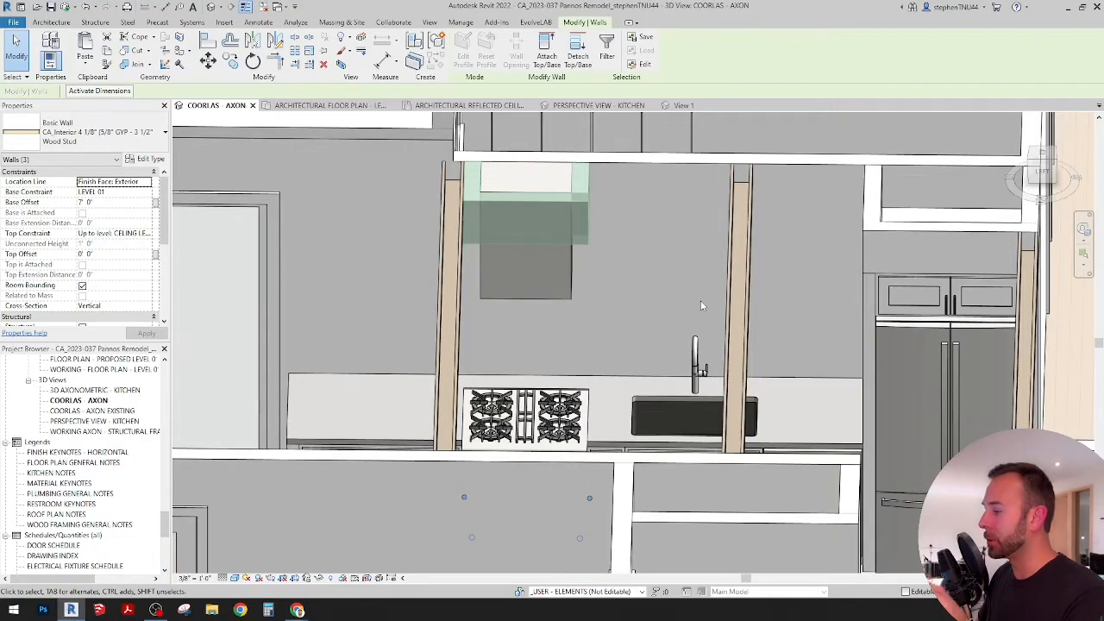
shift+middle_drag(700, 300, 346, 279)
key(Escape)
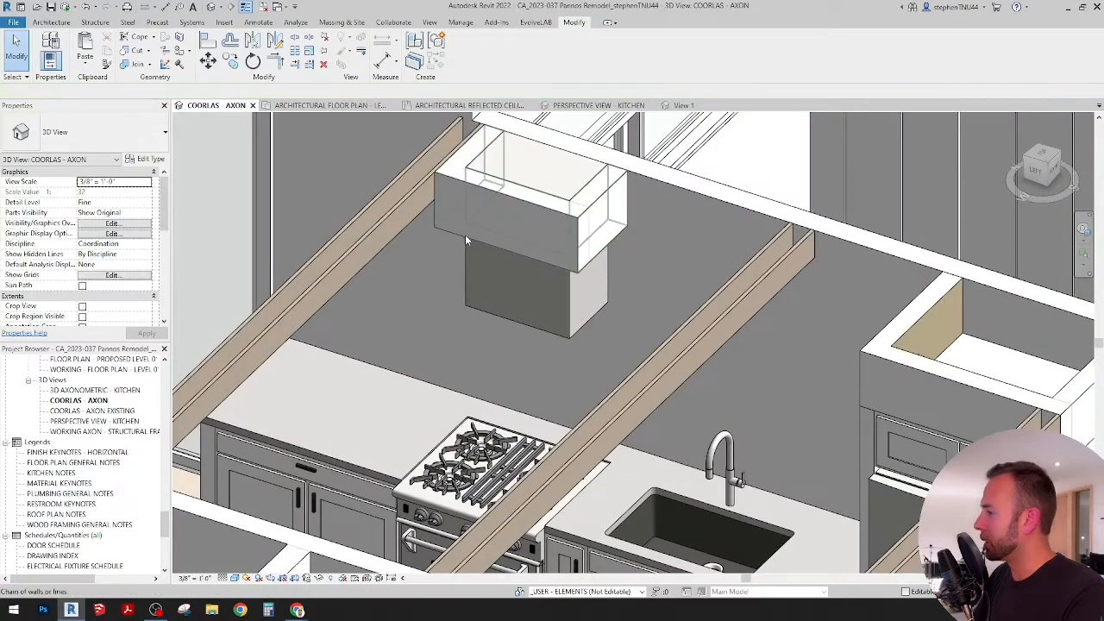
Step: Set the Base Offset of the three soffit walls around the hood to 5' 0"
click(465, 236)
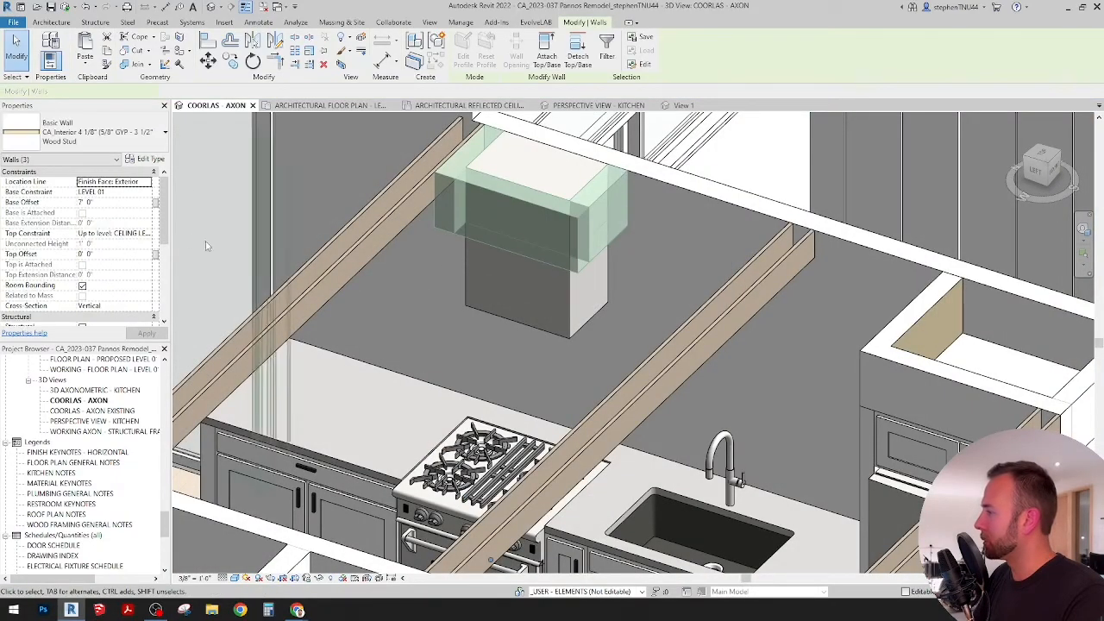
click(118, 202)
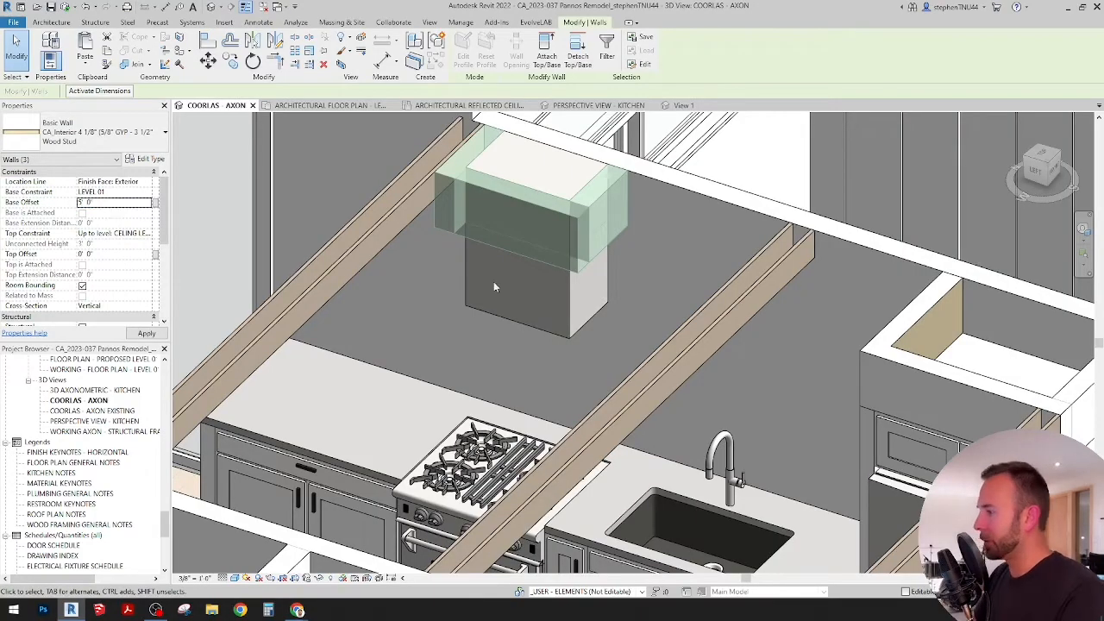
scroll(600, 326, down, 3)
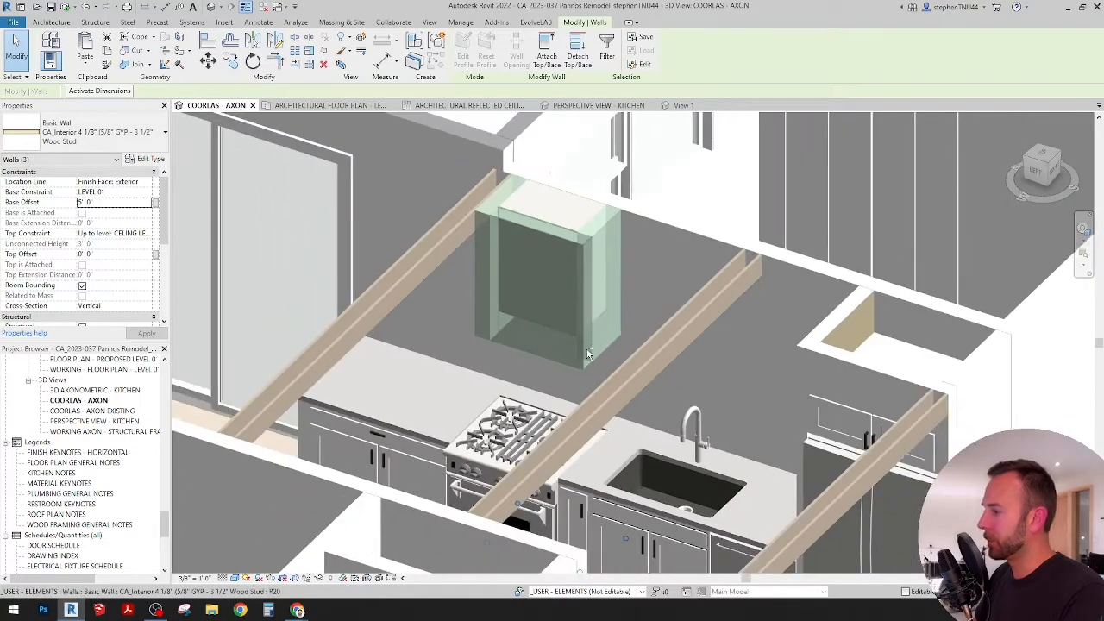
key(Escape)
Step: Set the built-in hood's Height from Ceiling to 3 feet and check the enclosure above the range
click(542, 297)
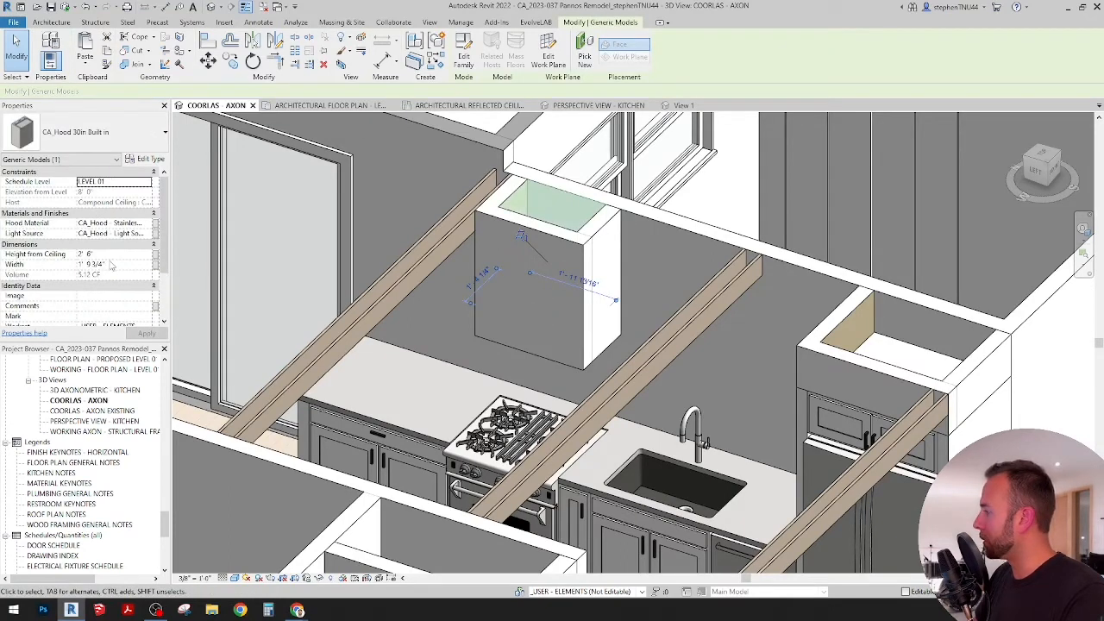
click(112, 256)
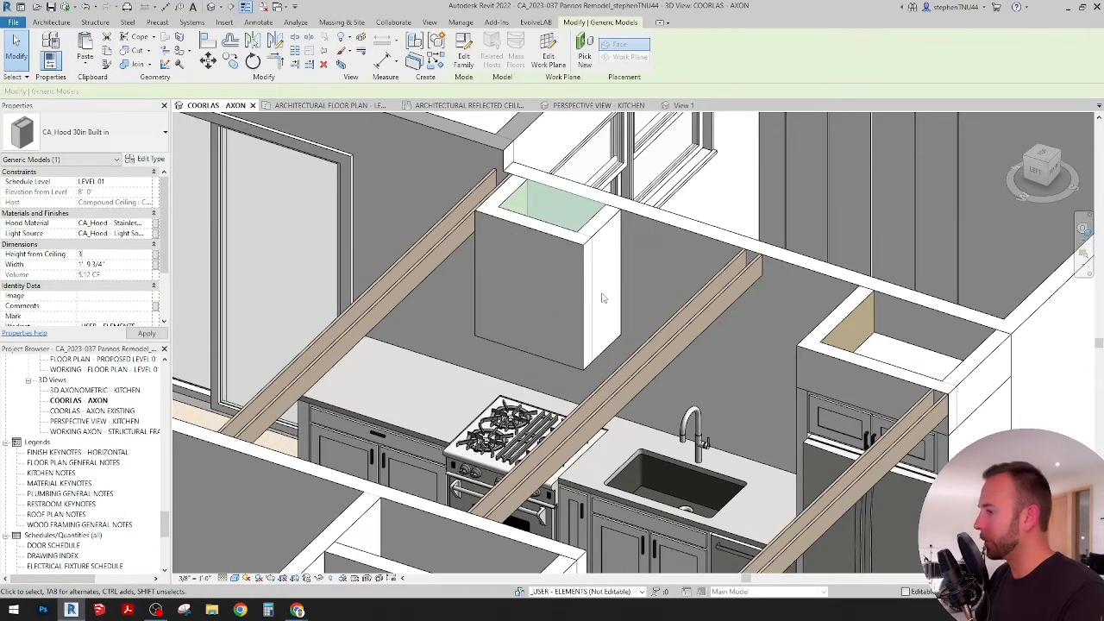
key(Escape)
shift+middle_drag(652, 278, 677, 366)
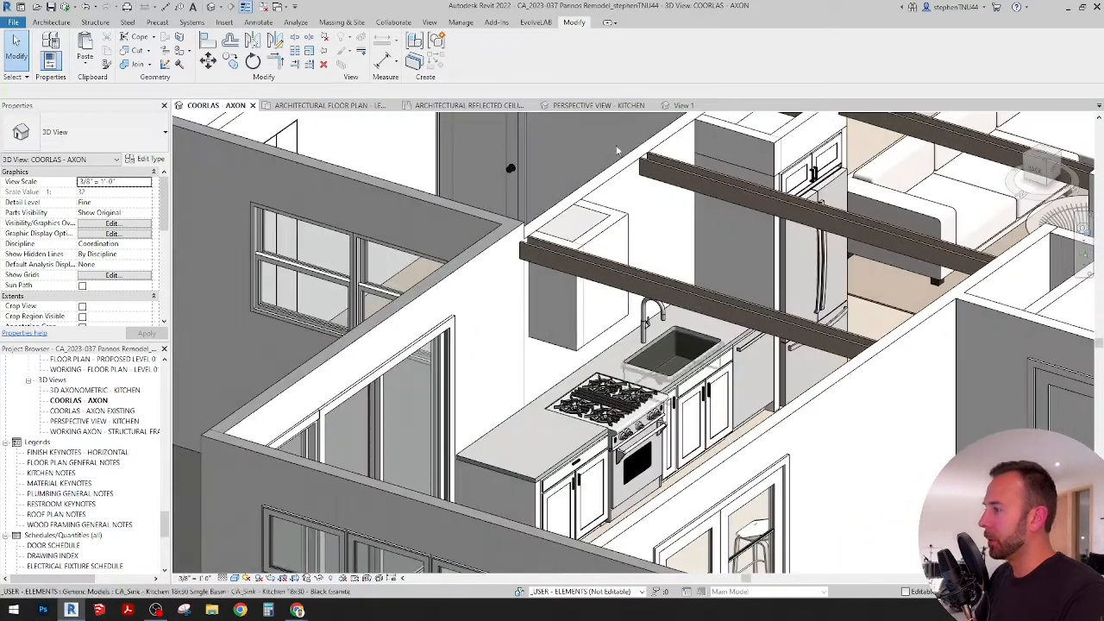
Step: Duplicate the PERSPECTIVE VIEW - KITCHEN view with detailing and unlock the orientation of the copy
click(595, 106)
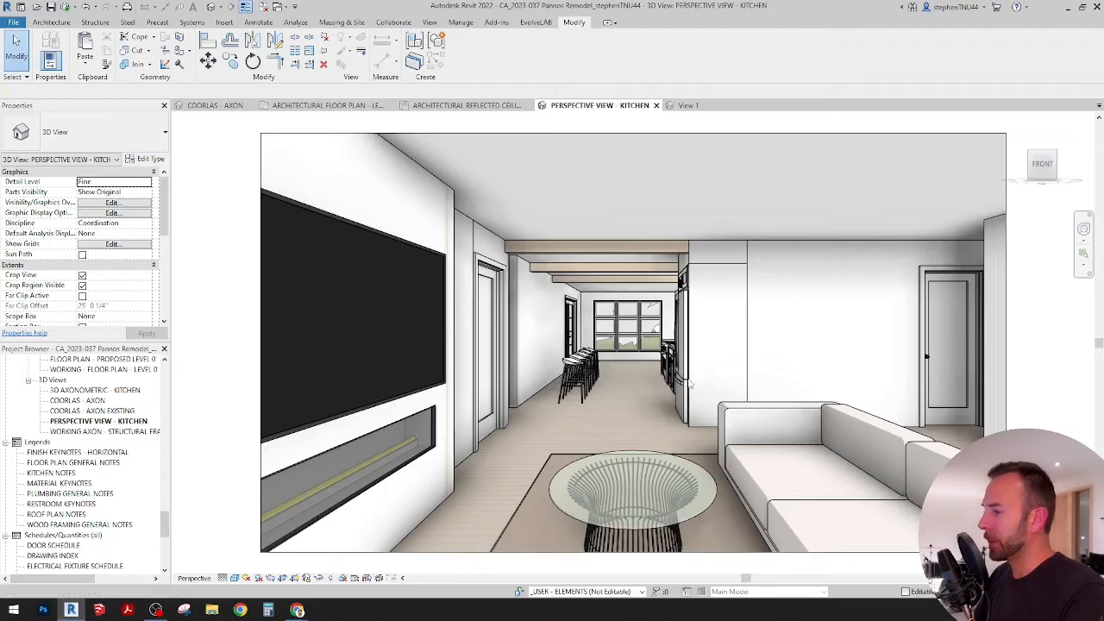
scroll(592, 348, up, 3)
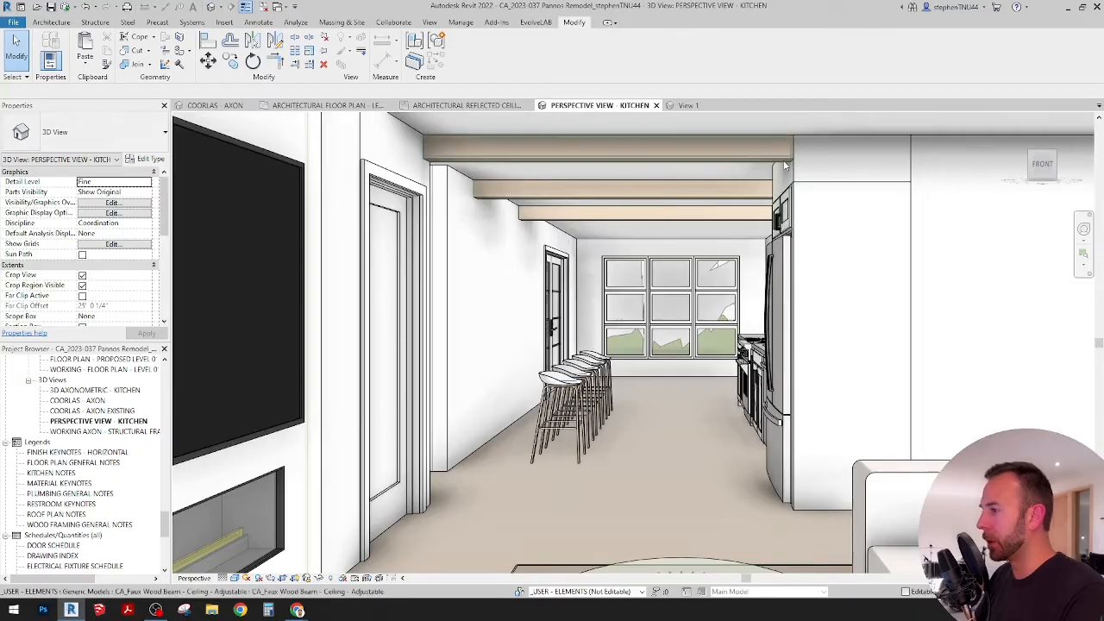
scroll(774, 172, down, 3)
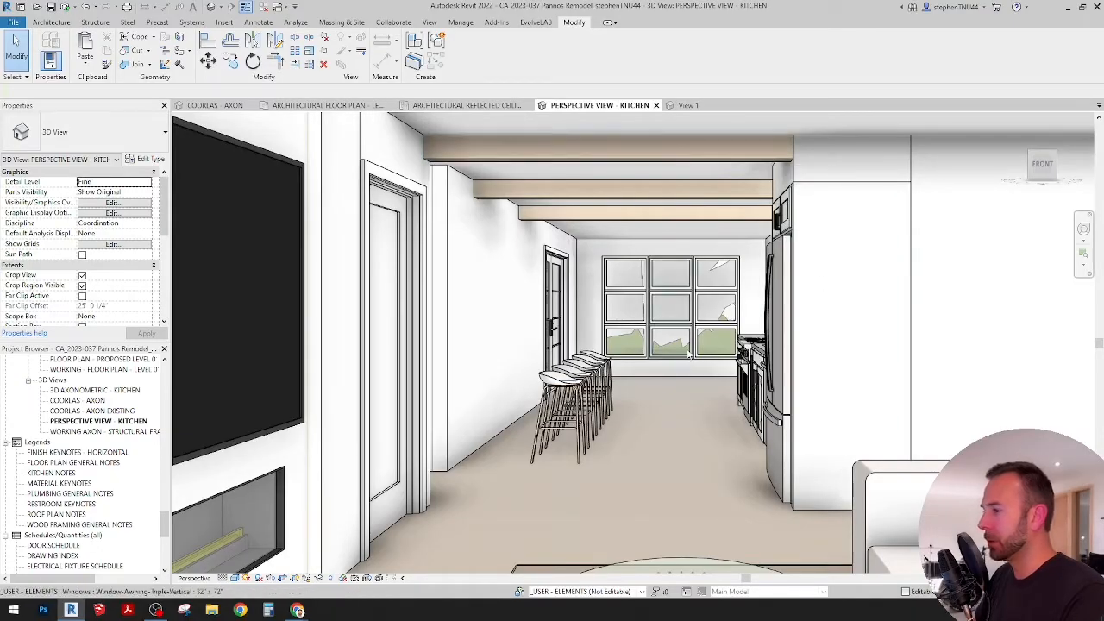
scroll(707, 354, down, 2)
scroll(949, 356, down, 2)
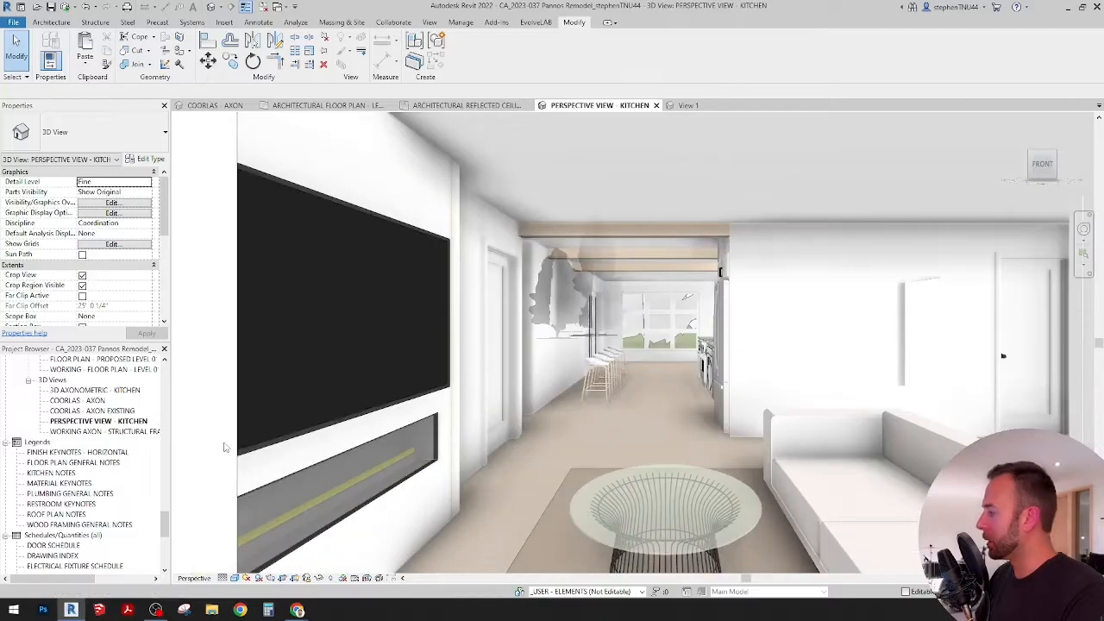
right_click(128, 422)
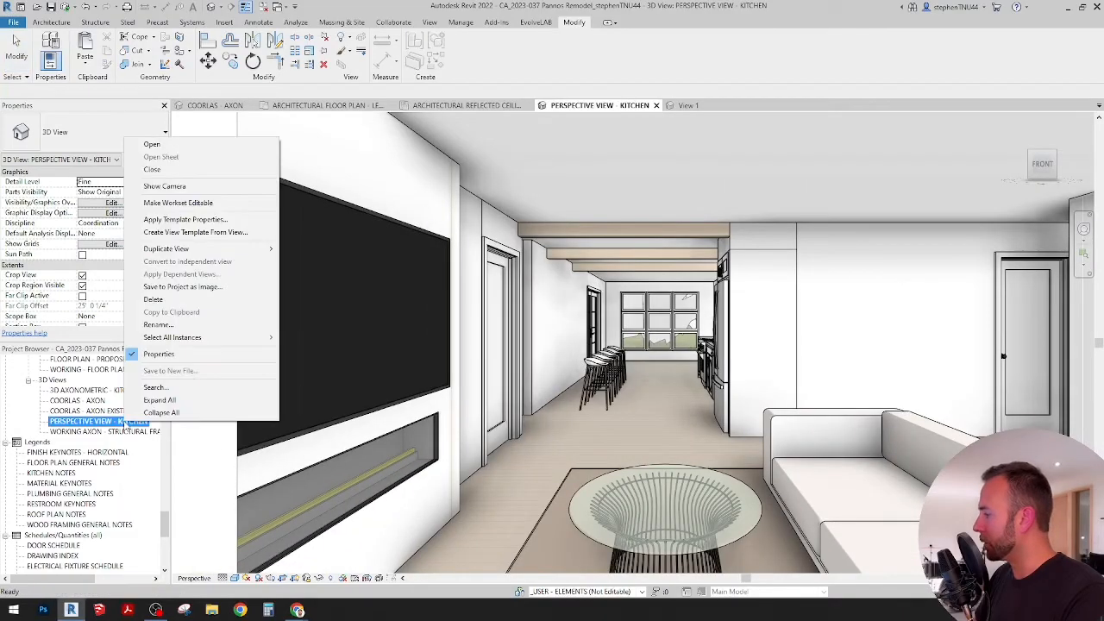
mouse_move(198, 249)
click(332, 260)
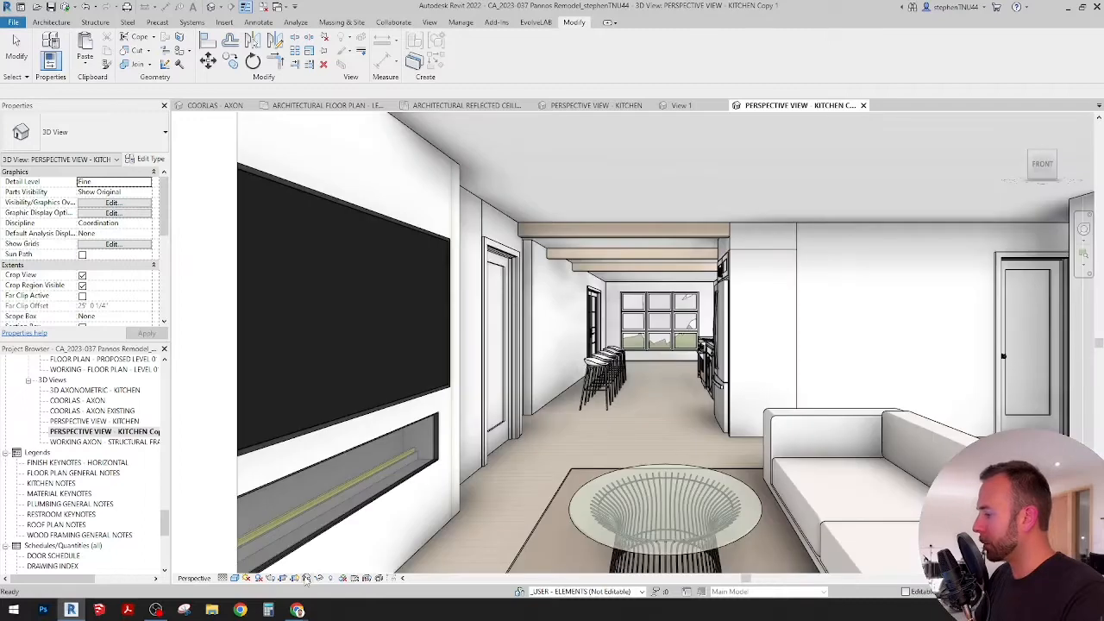
click(306, 578)
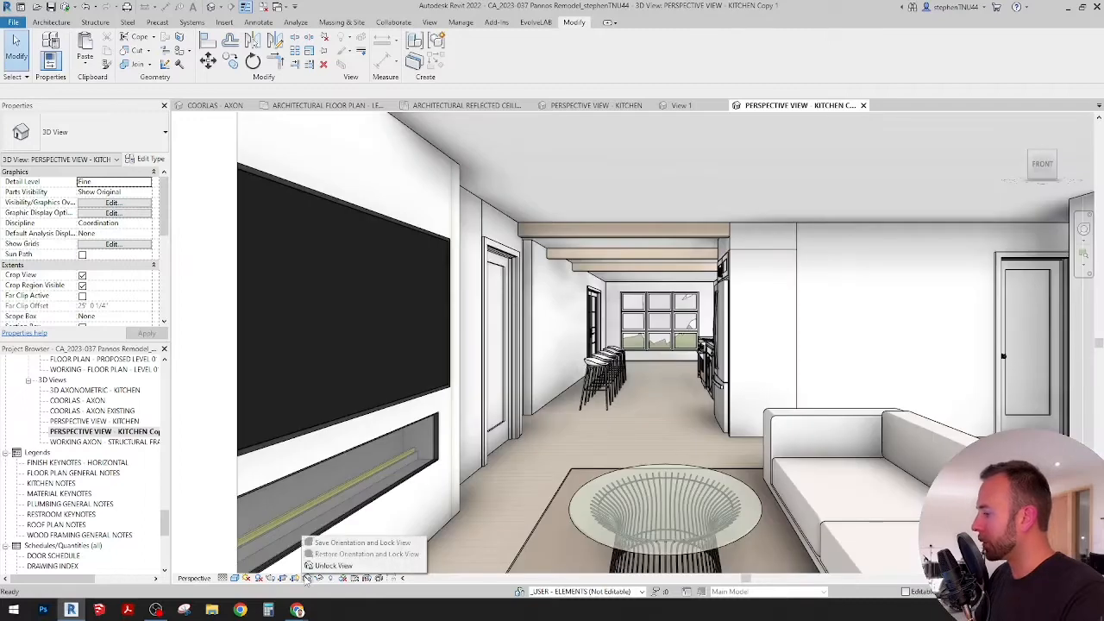
click(331, 566)
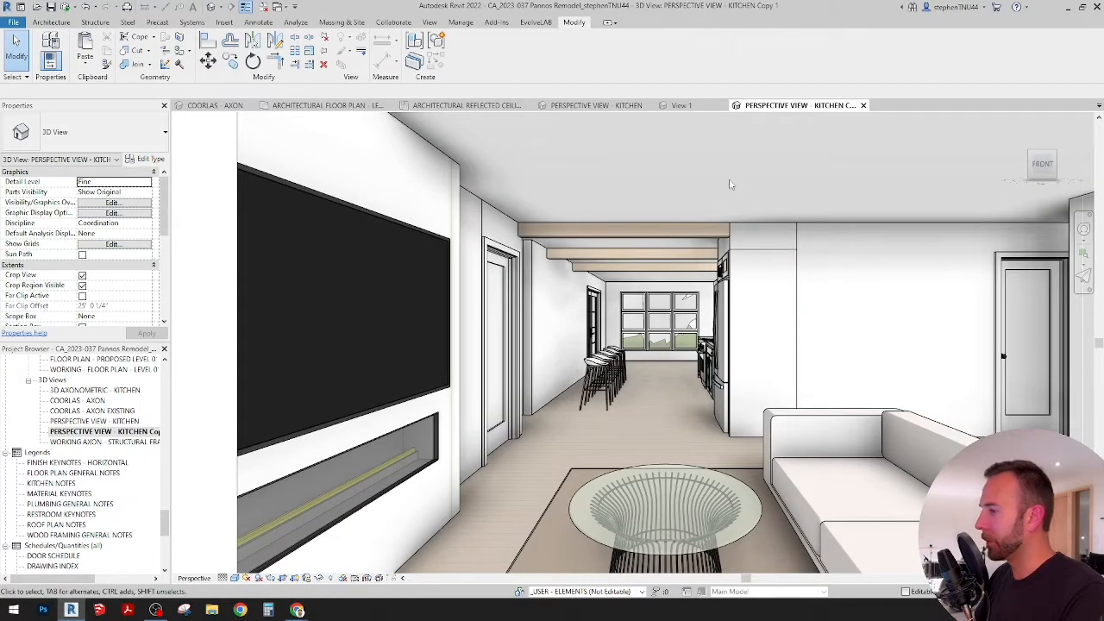
Step: Walk the camera of the copied kitchen perspective from the living room into the kitchen, aimed at the range wall and refrigerator
mouse_move(677, 302)
shift+middle_down()
mouse_move(640, 343)
mouse_move(778, 364)
mouse_move(721, 398)
shift+middle_up()
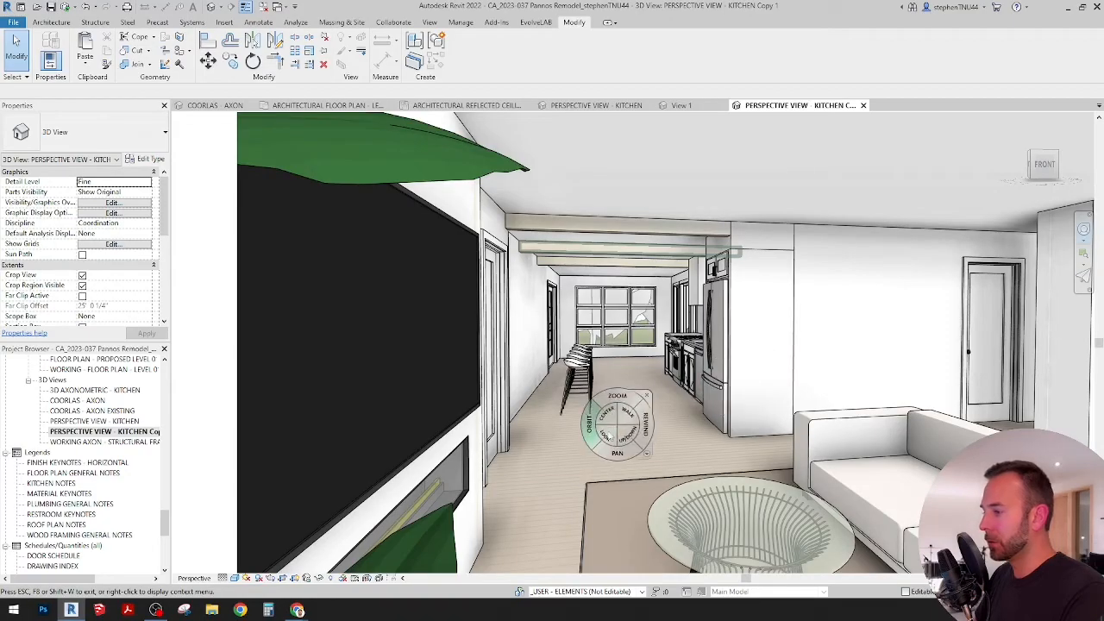
mouse_move(624, 418)
mouse_down()
mouse_move(635, 483)
mouse_move(632, 455)
mouse_up()
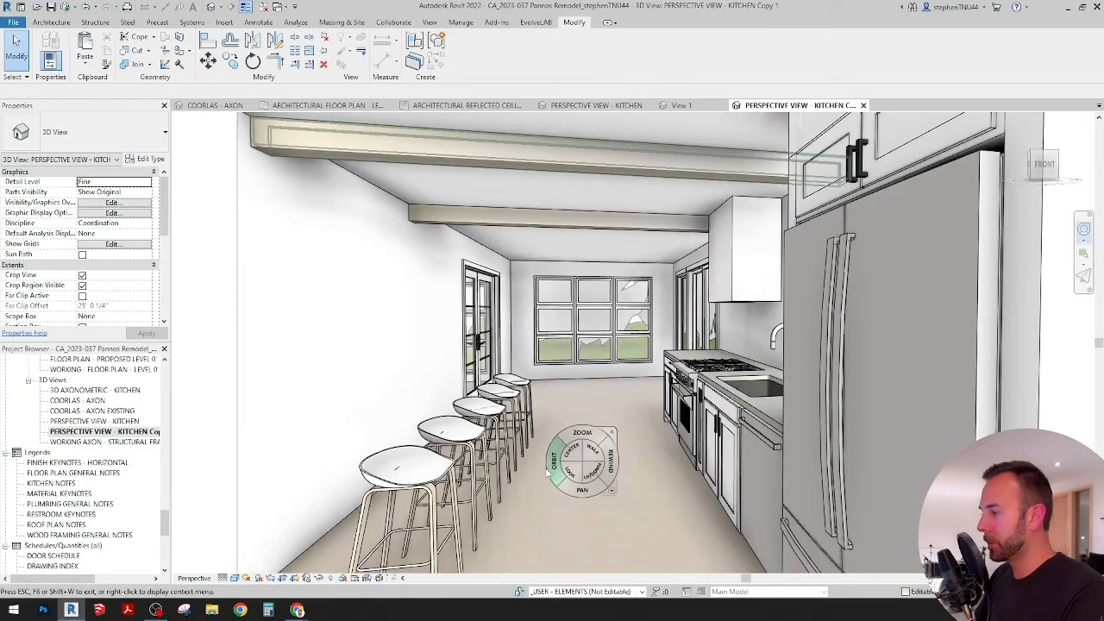
mouse_move(555, 476)
mouse_down()
mouse_move(511, 490)
mouse_move(555, 490)
mouse_up()
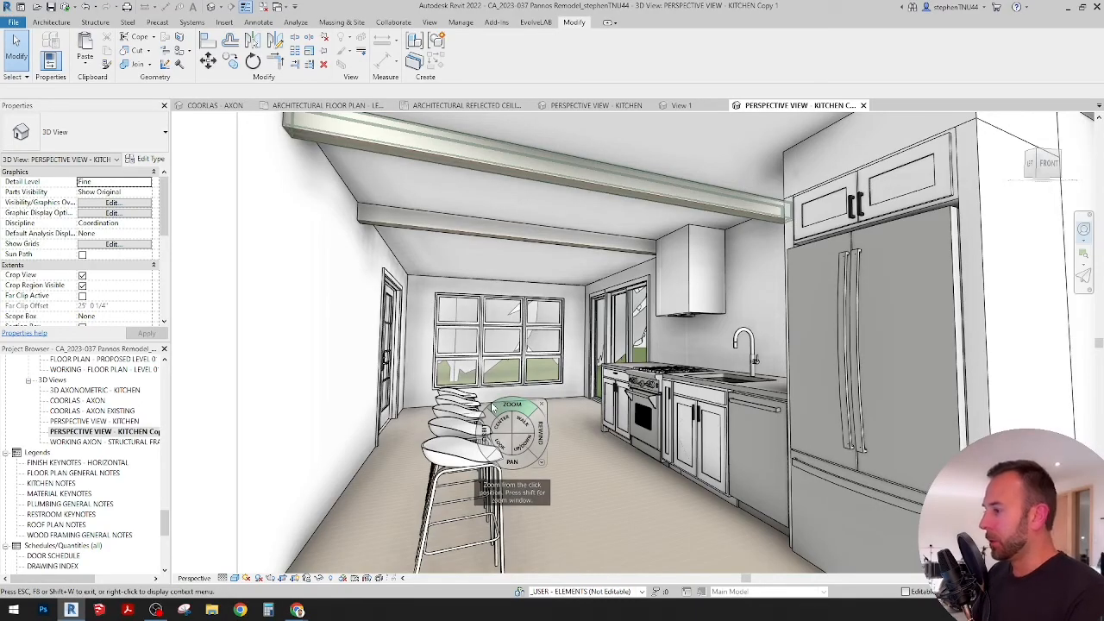
drag(502, 444, 690, 452)
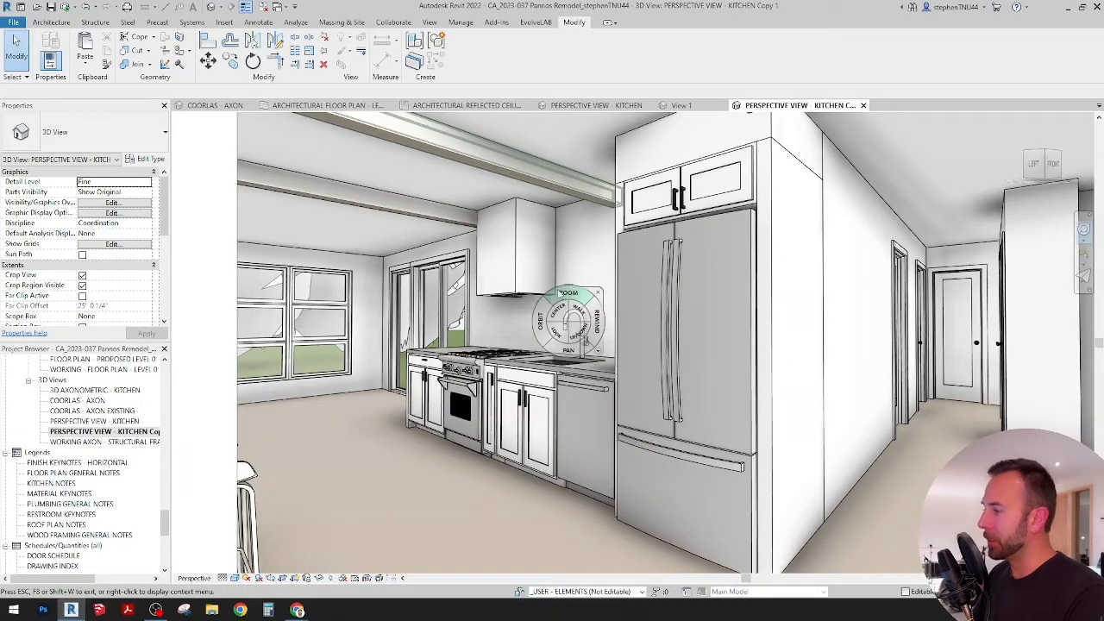
drag(577, 371, 619, 375)
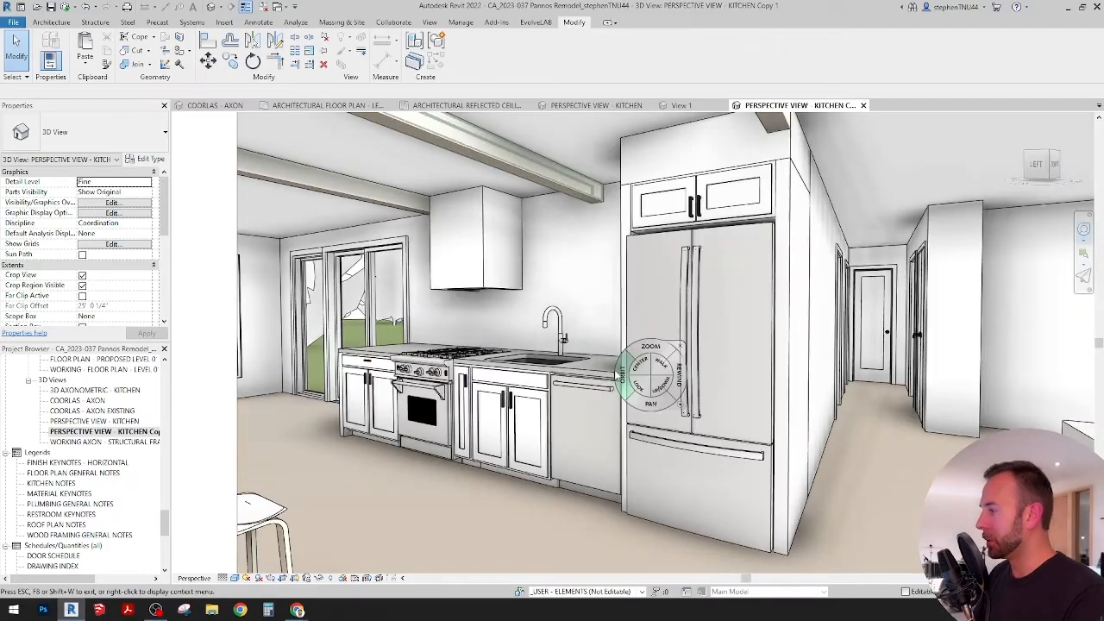
key(Escape)
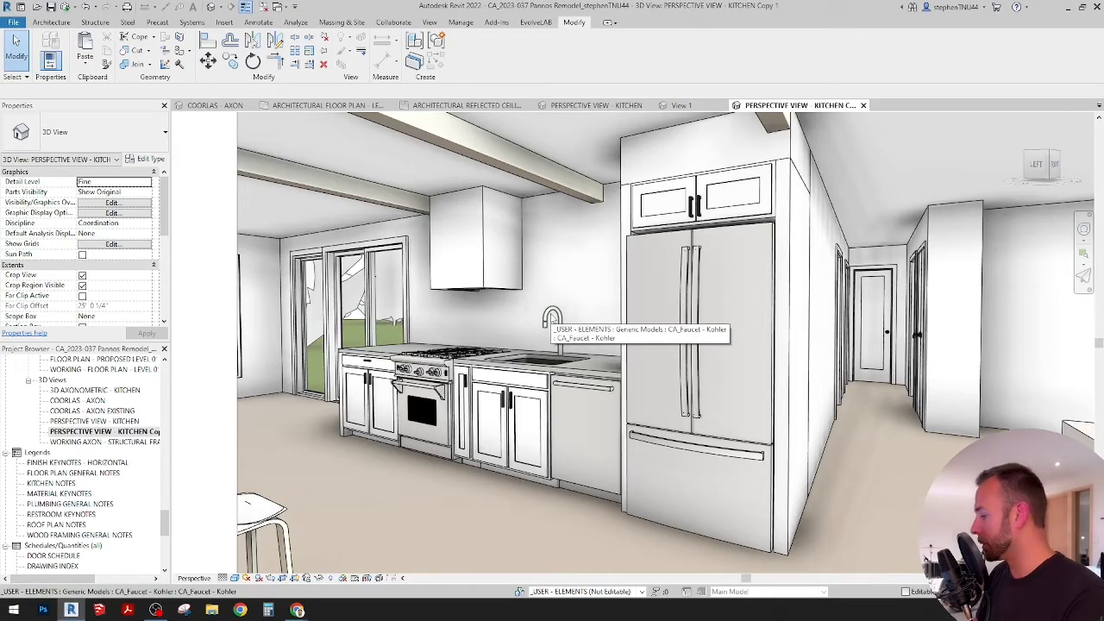
Step: Turn and reposition the perspective camera to frame the bar stools, rear windows, range wall and refrigerator together
key(shift+w)
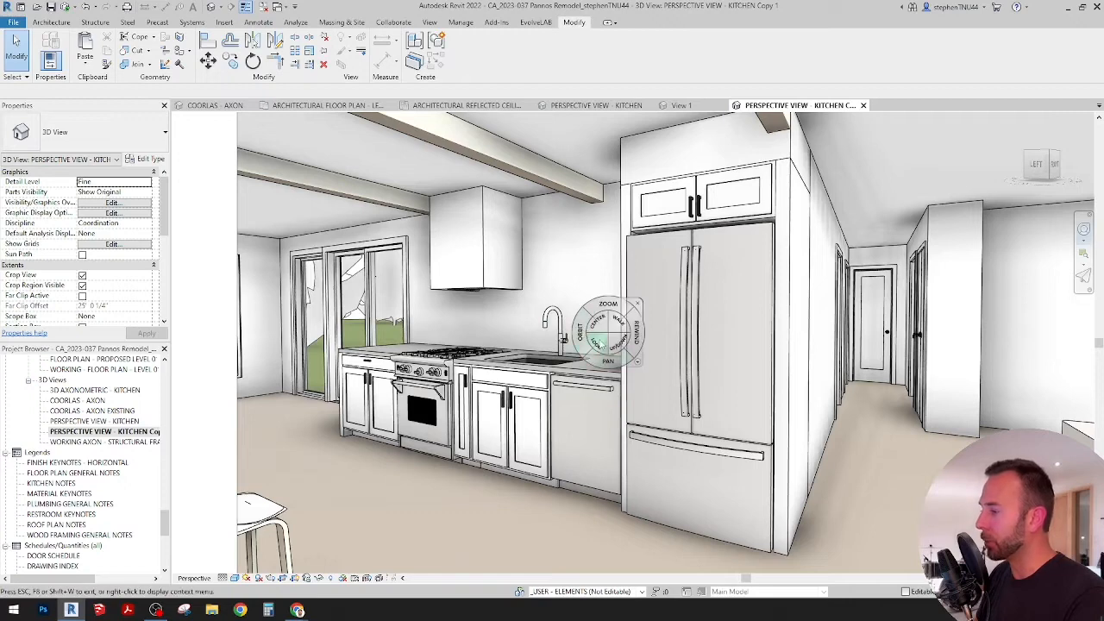
drag(596, 343, 525, 351)
drag(560, 351, 467, 354)
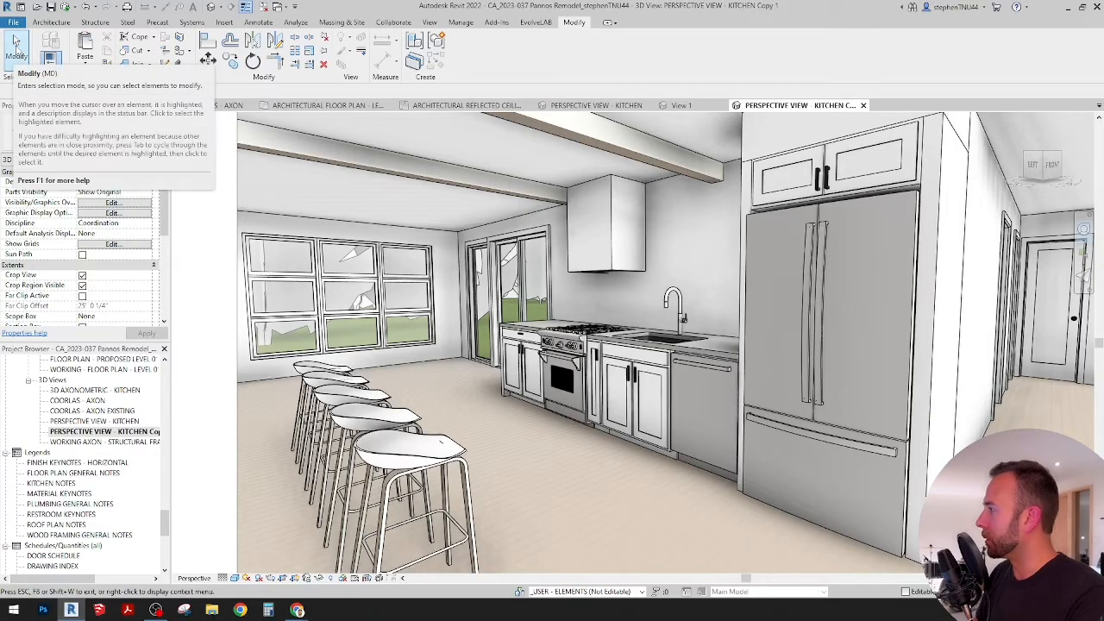
click(15, 43)
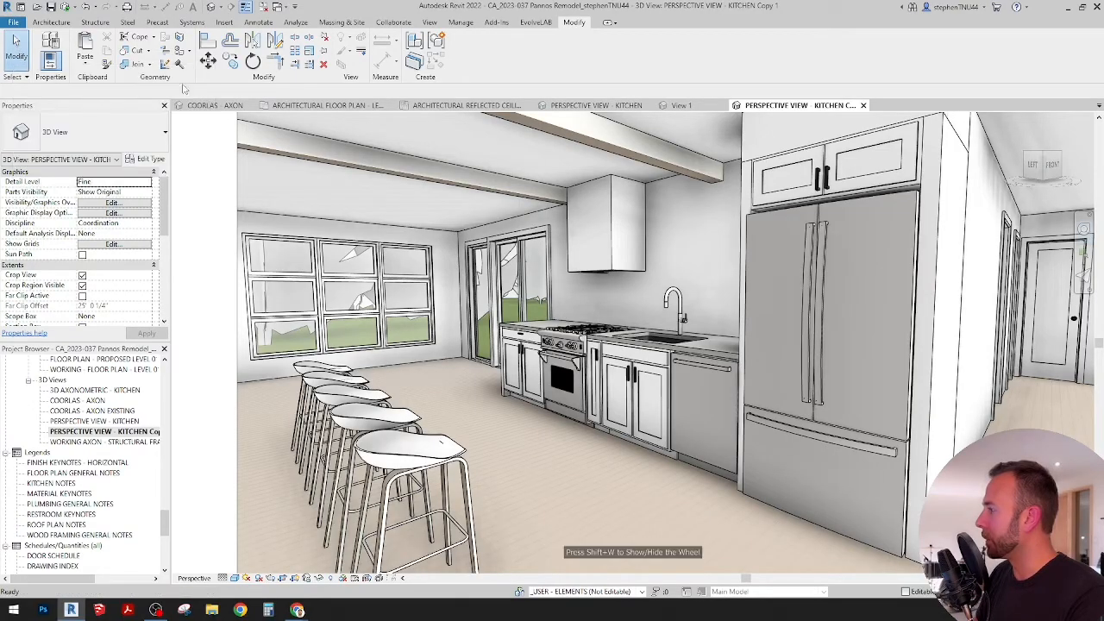
Step: In the Level 01 architectural floor plan, copy the 39" double-door shaker base cabinet beyond the range to a spot beside the island
click(356, 105)
scroll(521, 298, down, 3)
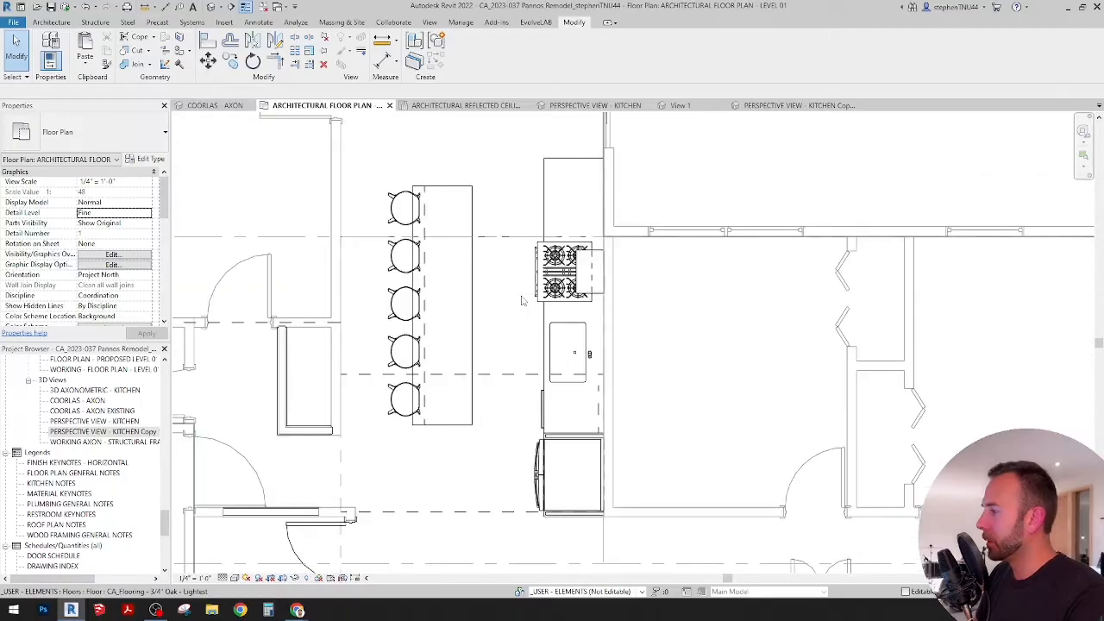
middle_drag(521, 298, 576, 287)
scroll(496, 250, up, 2)
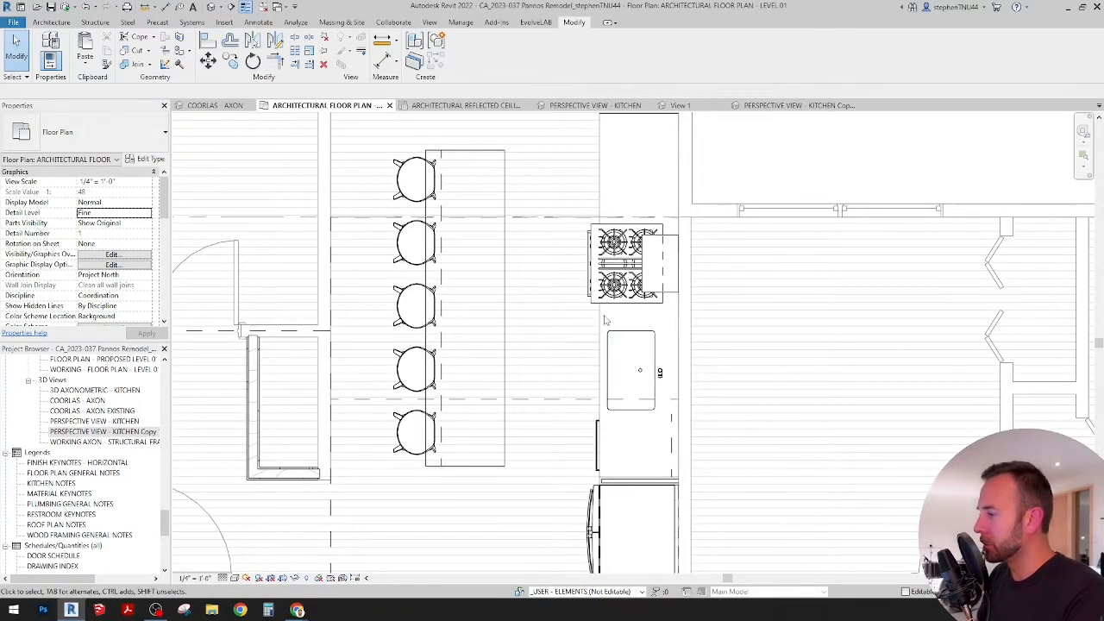
click(603, 181)
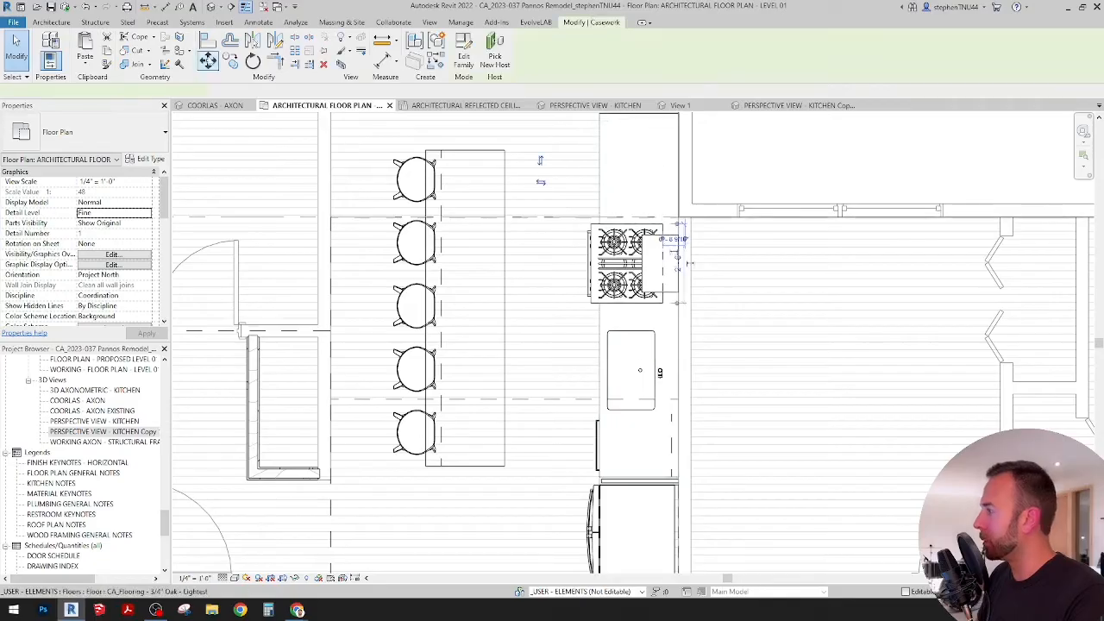
key(r)
key(o)
click(624, 177)
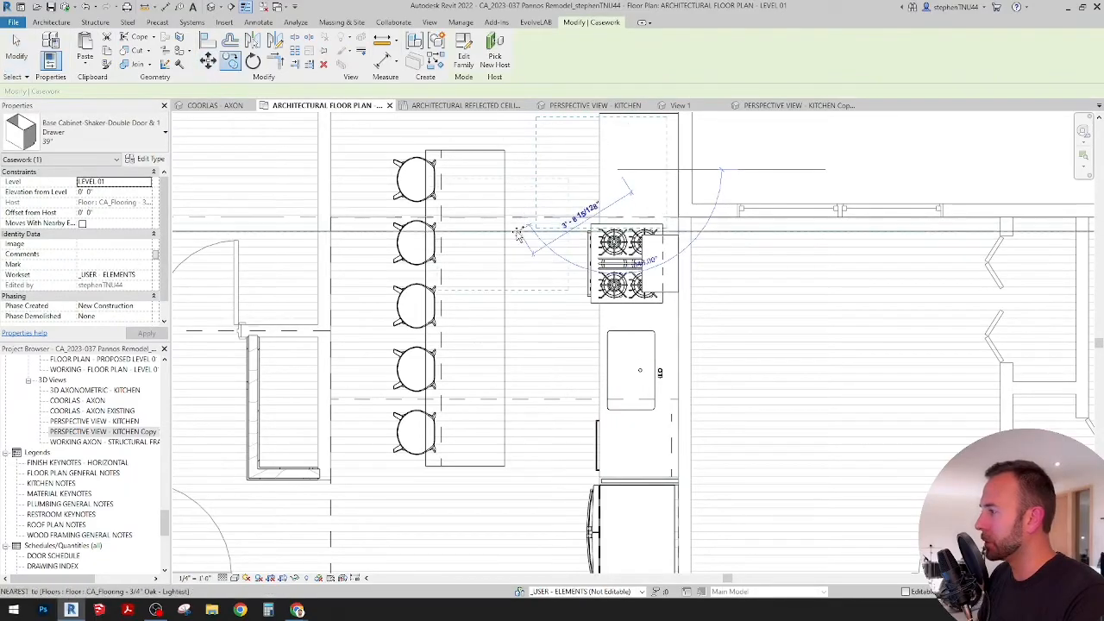
click(516, 229)
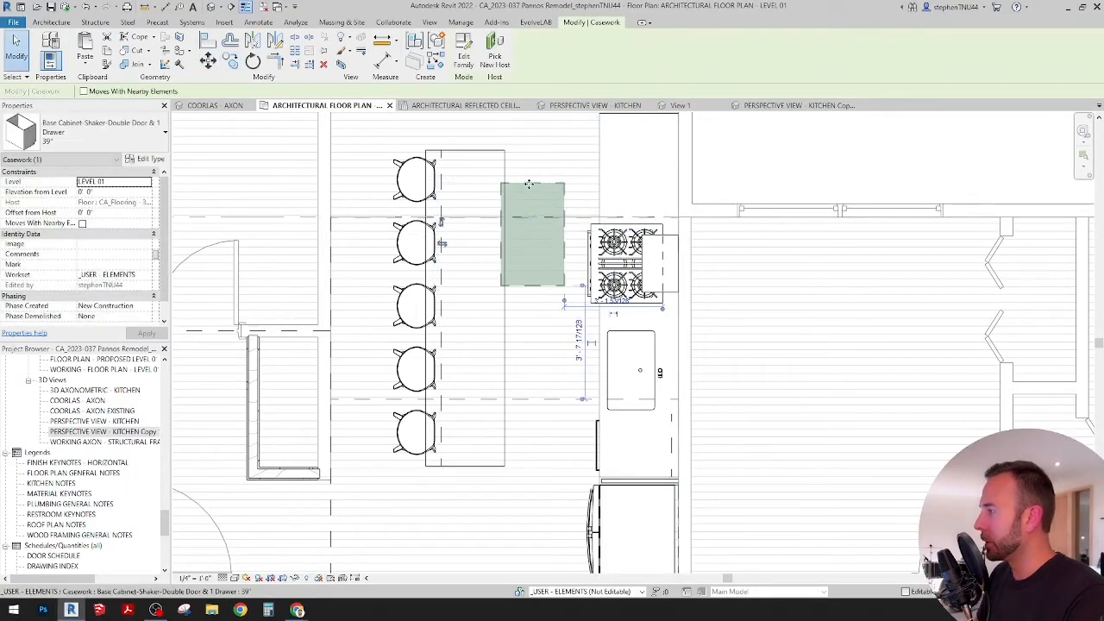
Step: Rotate the copied 39" base cabinet 180 degrees
key(r)
key(o)
click(361, 222)
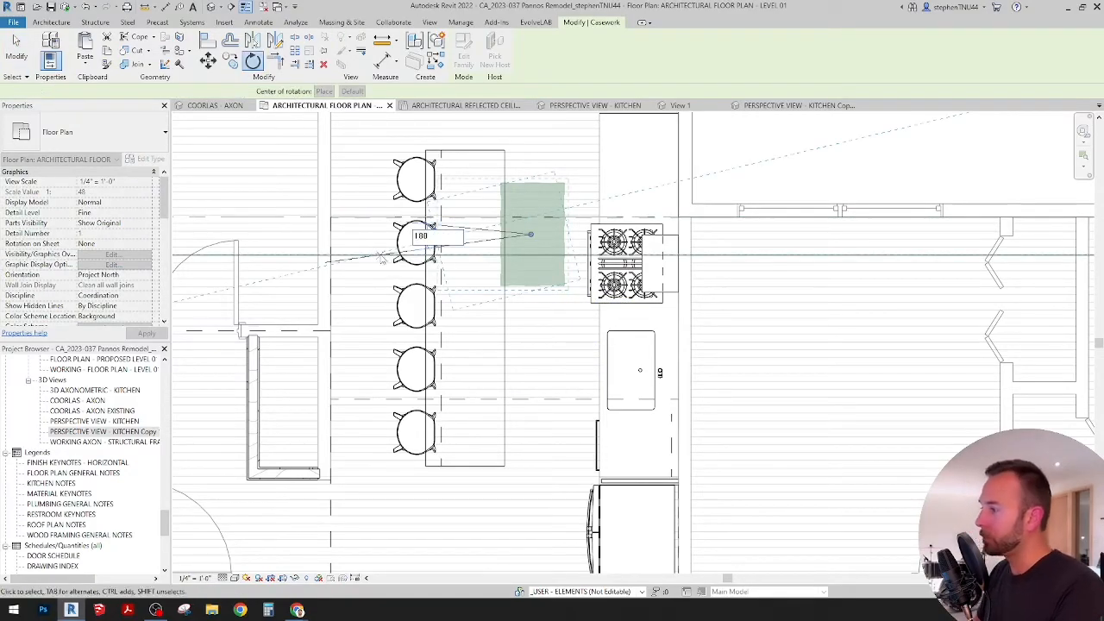
key(Return)
Step: Move the rotated base cabinet so its upper corner meets the island outline's upper corner on the range side
click(209, 62)
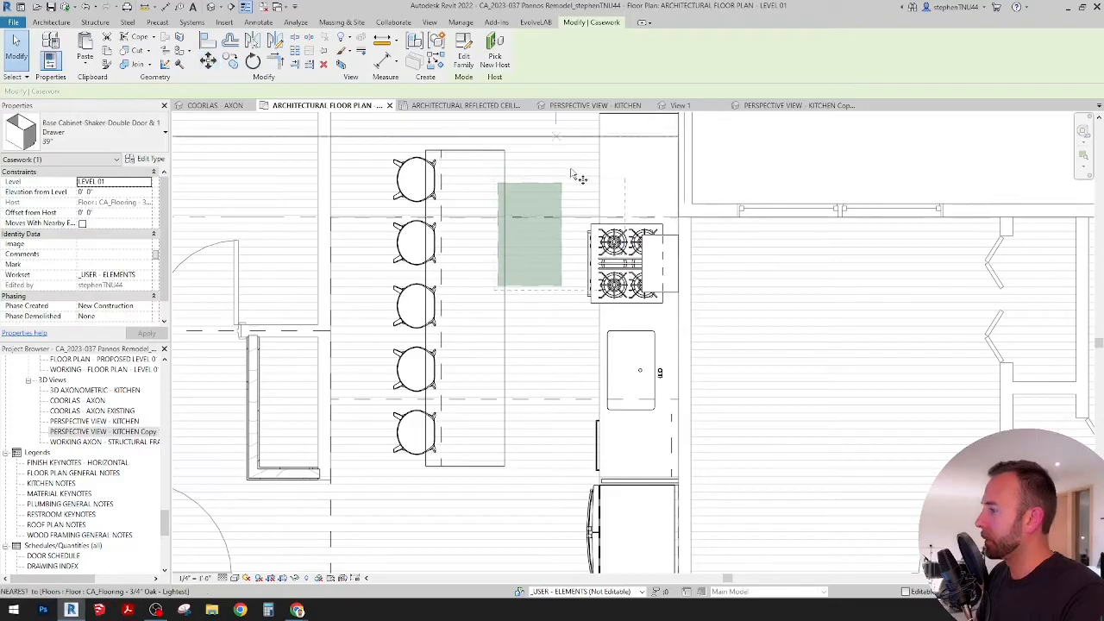
scroll(571, 170, up, 5)
click(552, 199)
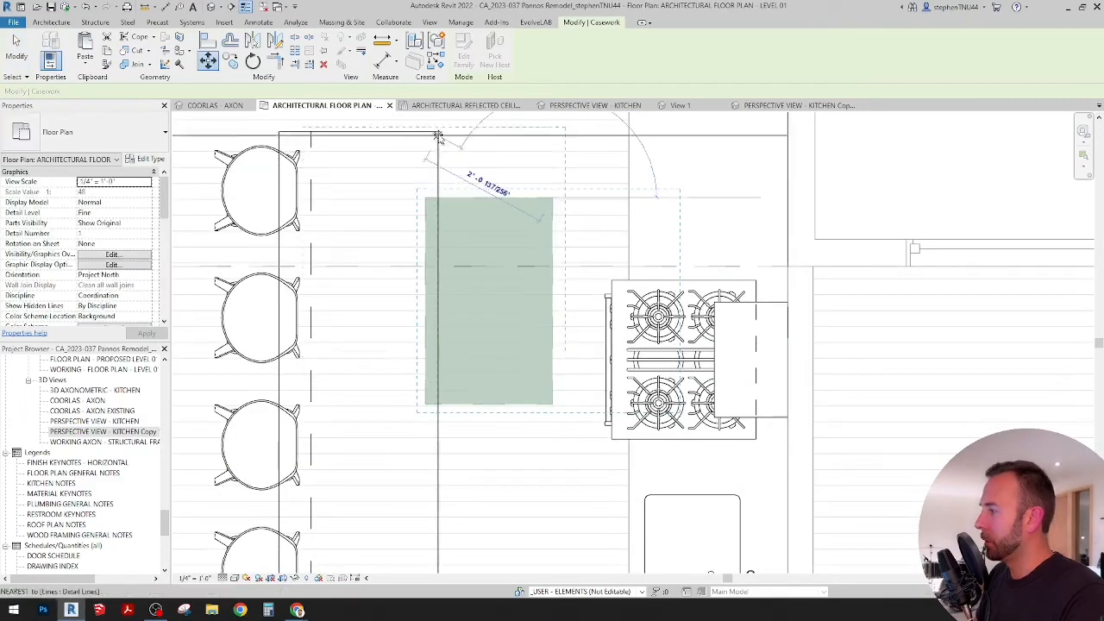
click(439, 130)
middle_drag(524, 216, 587, 254)
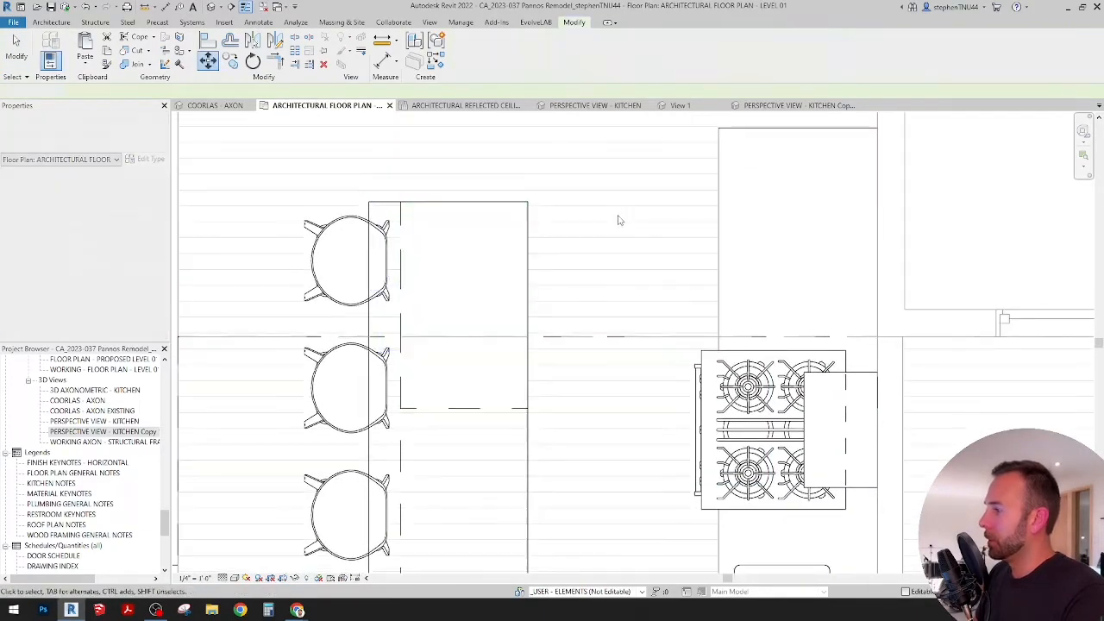
key(Escape)
Step: Move the island base cabinet 3" down from the island's upper end, leaving a gap for a filler panel
click(399, 226)
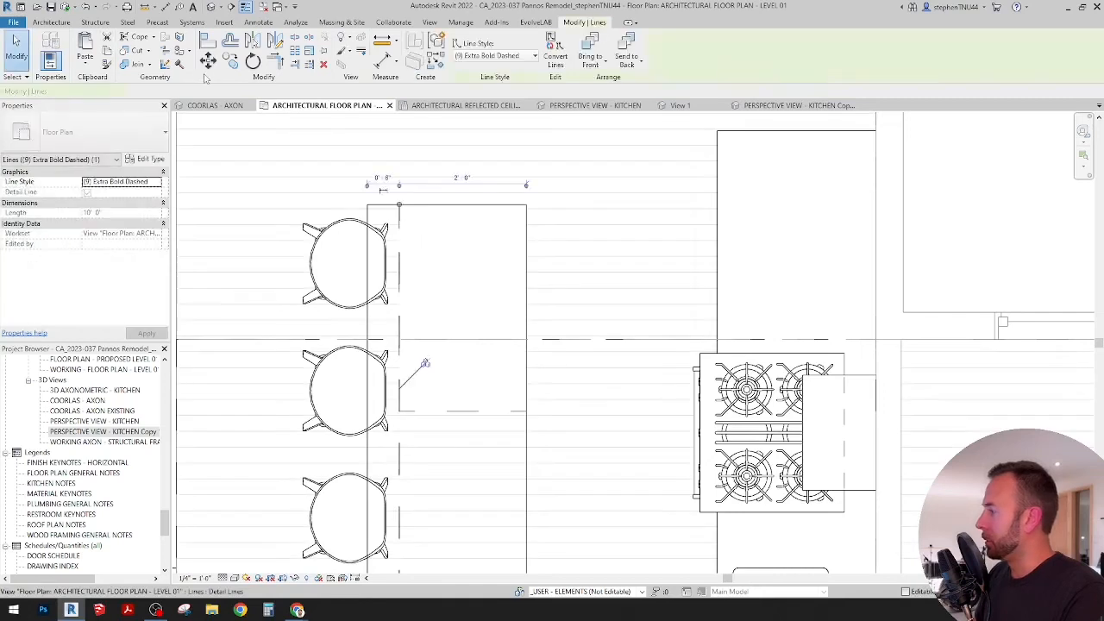
key(Escape)
click(458, 412)
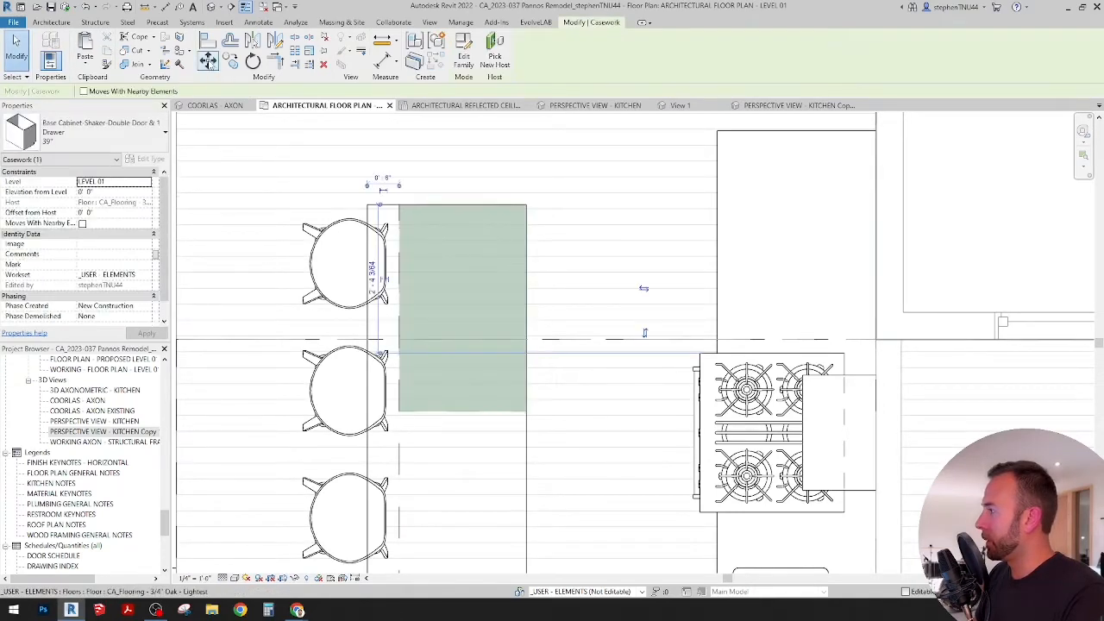
key(m)
key(v)
click(565, 169)
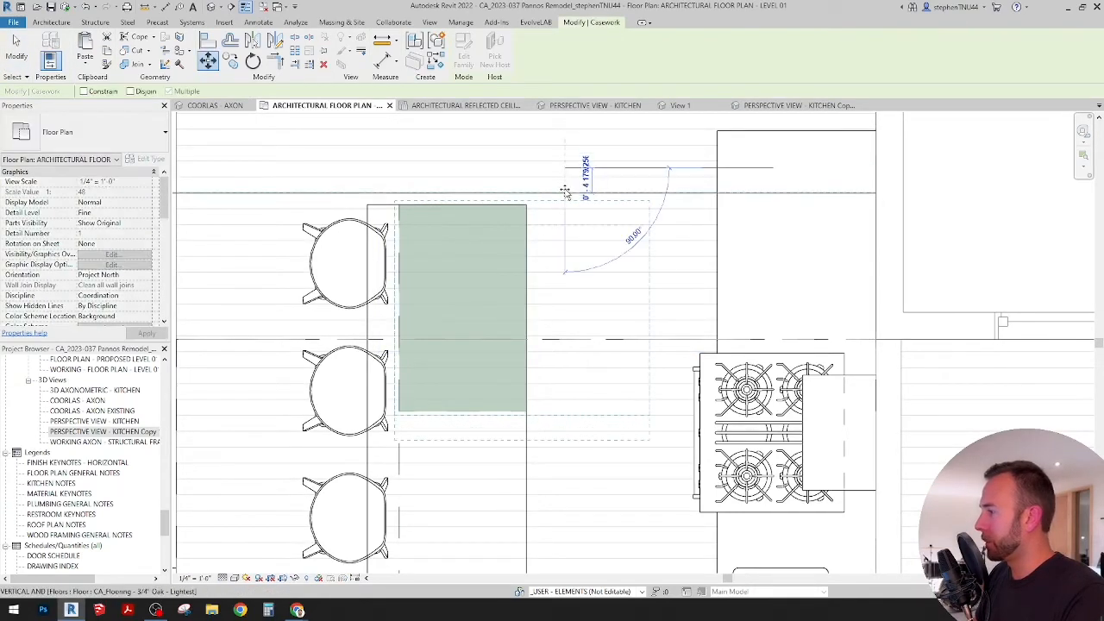
click(566, 185)
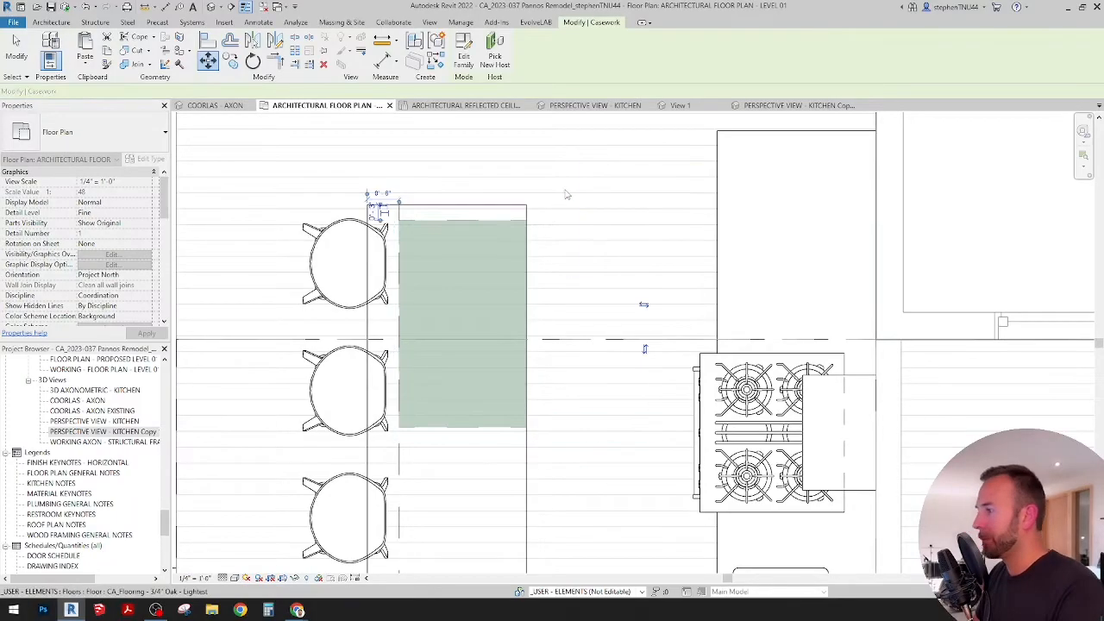
key(Escape)
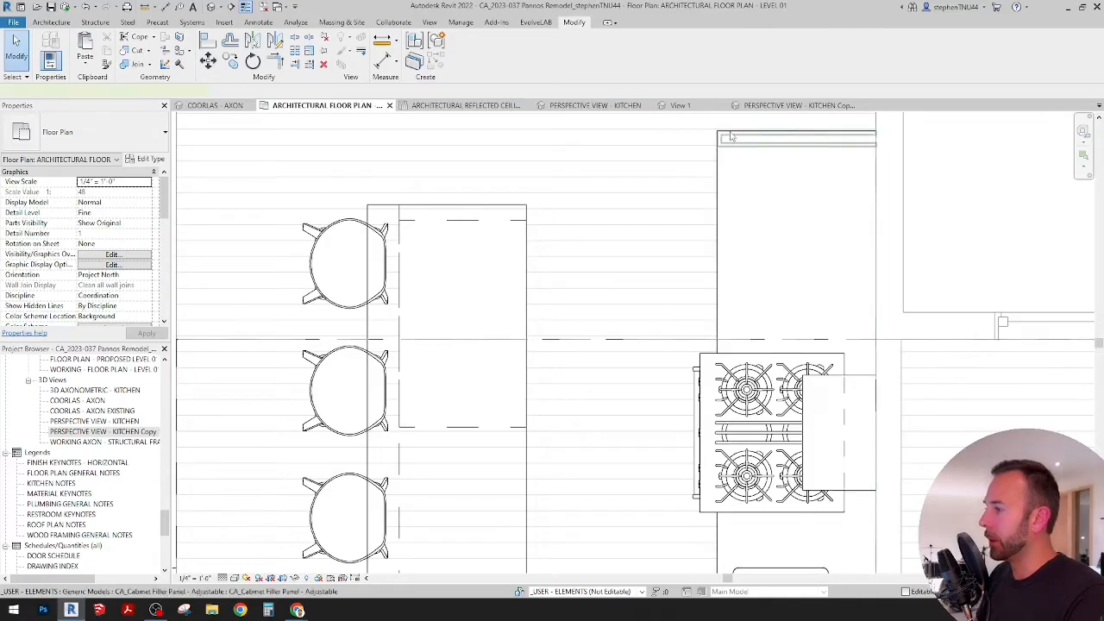
Step: Copy the adjustable cabinet filler panel from the end of the range counter to just above the island
click(730, 136)
click(232, 63)
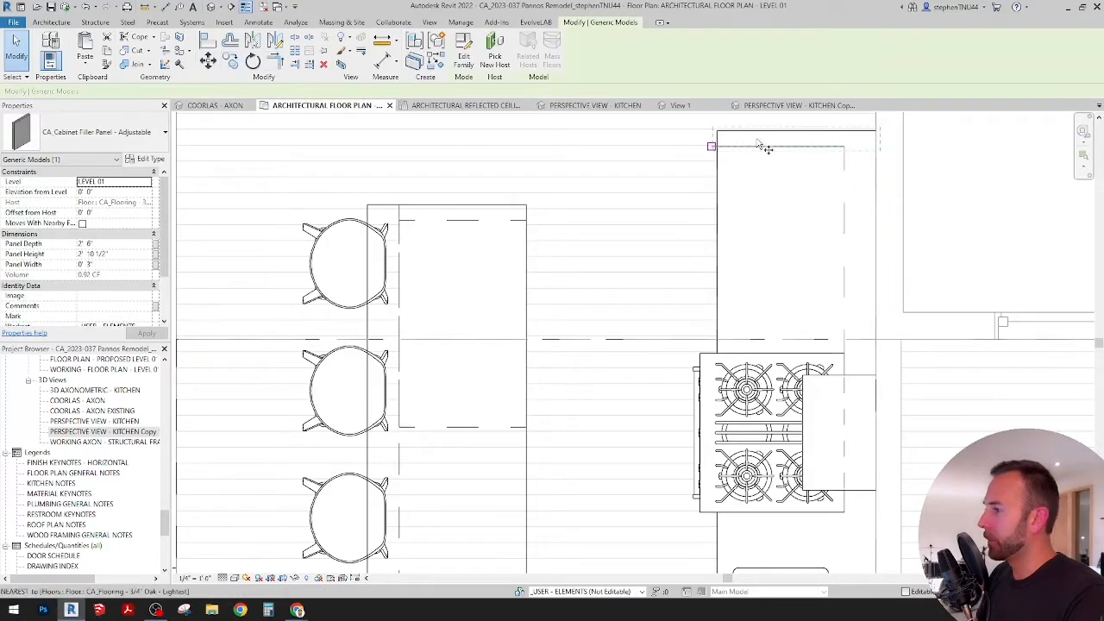
click(759, 141)
click(545, 177)
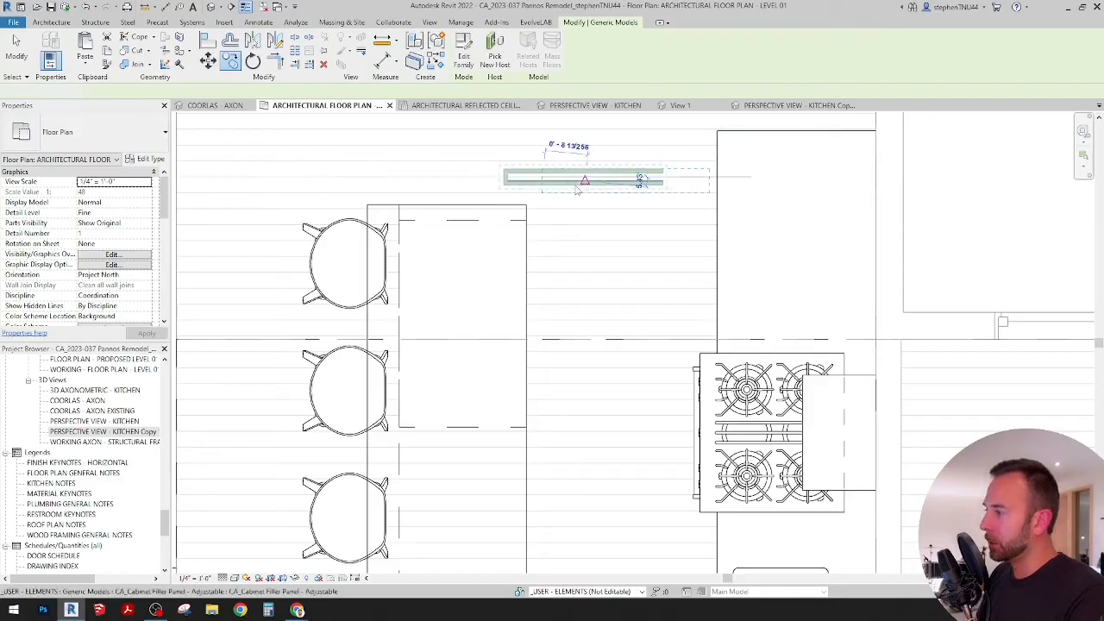
key(Escape)
key(Escape)
Step: Rotate the copied filler panel 180 degrees so its closed end faces the range side
click(653, 179)
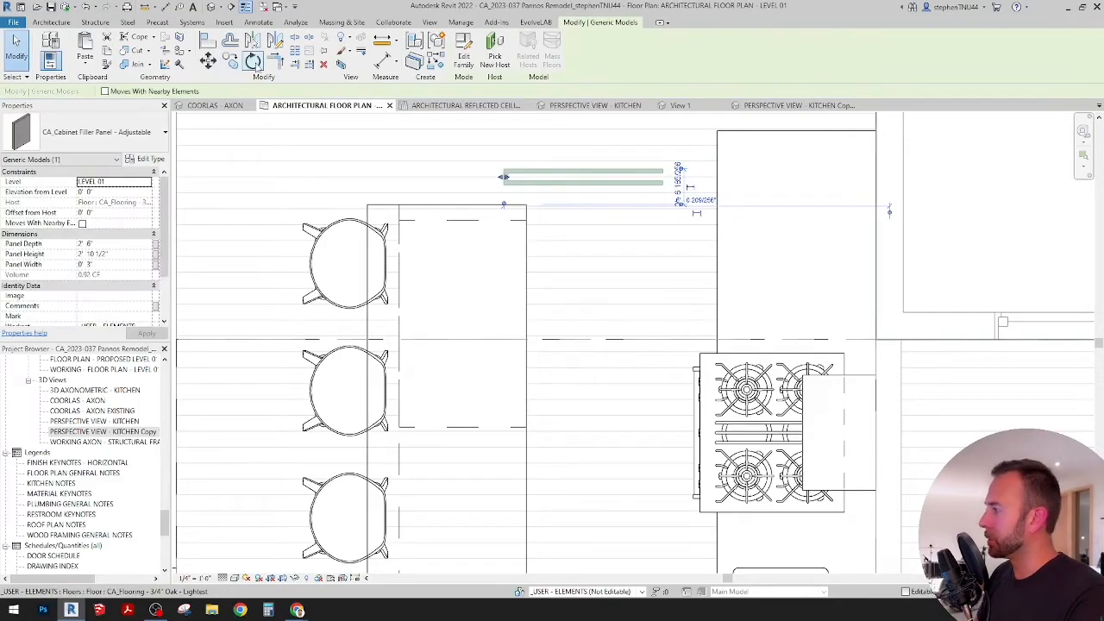
key(r)
key(o)
click(675, 162)
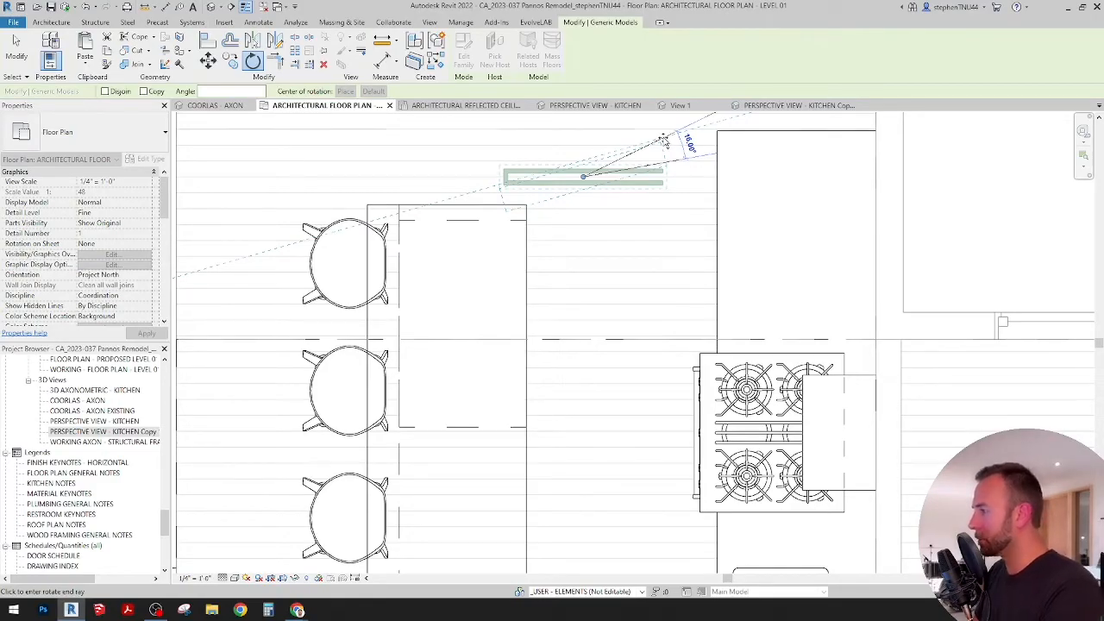
text(9)
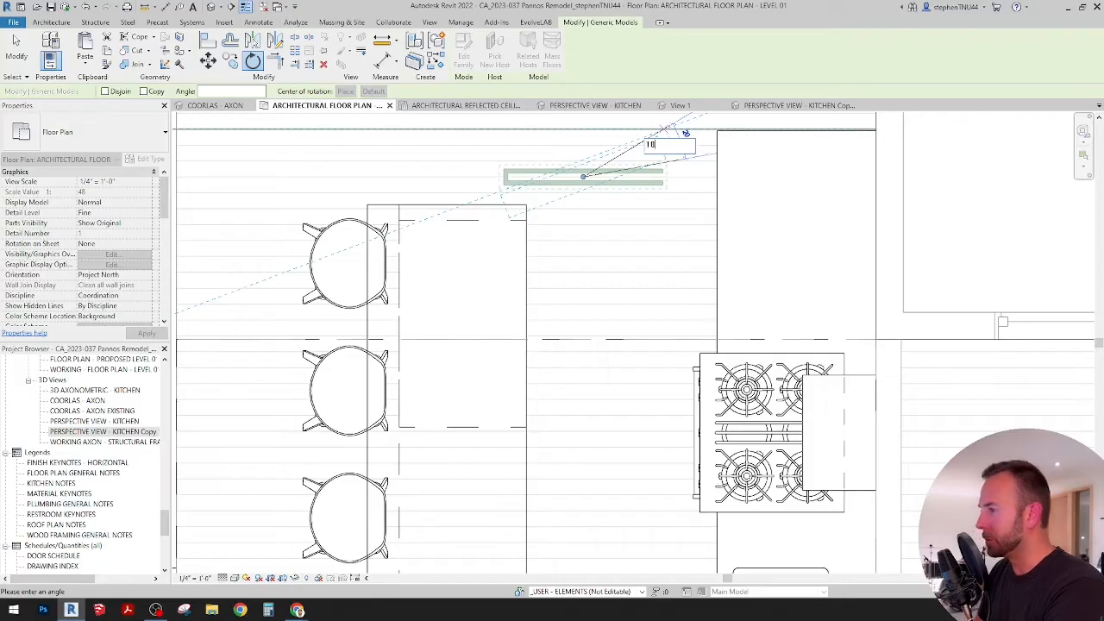
text(0)
key(Return)
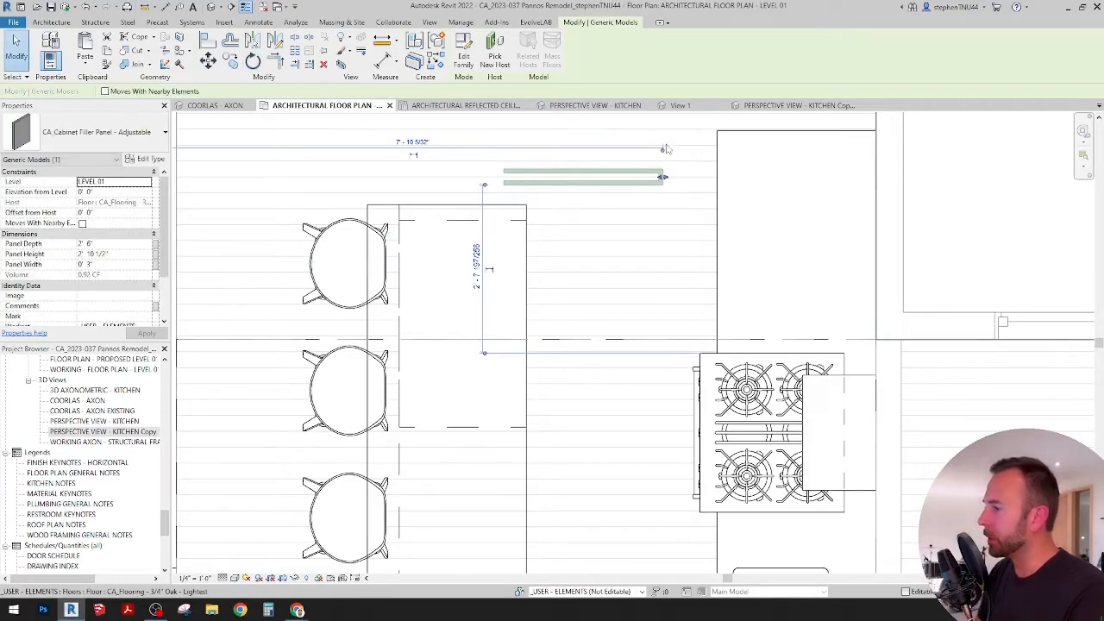
key(Escape)
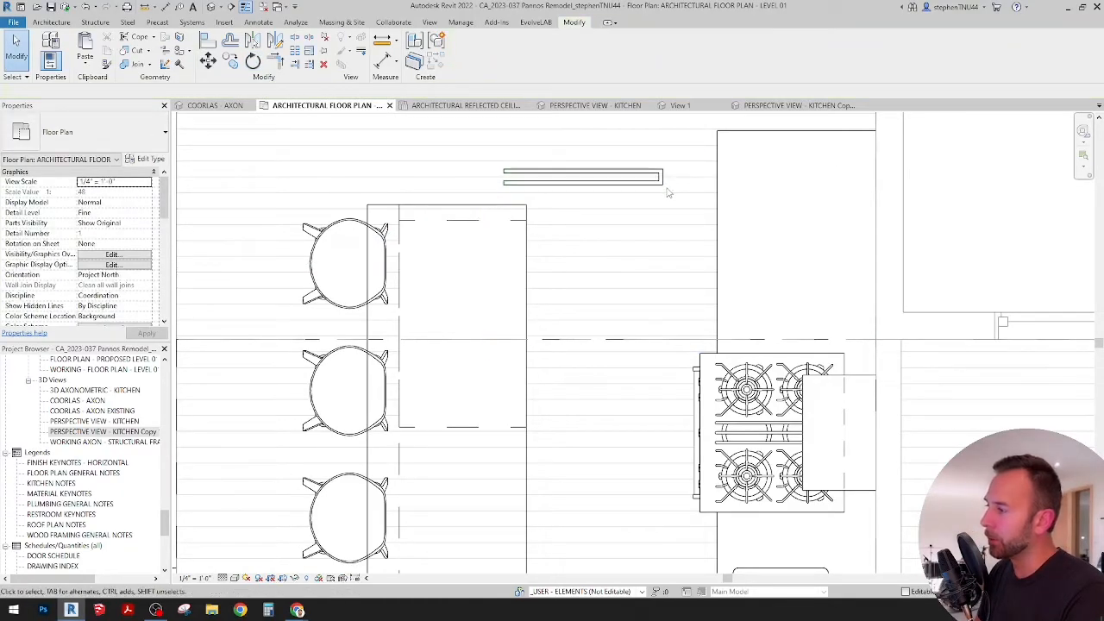
Step: Move the rotated filler panel so the upper corner of its closed end meets the island's upper corner on the range side
drag(662, 181, 574, 177)
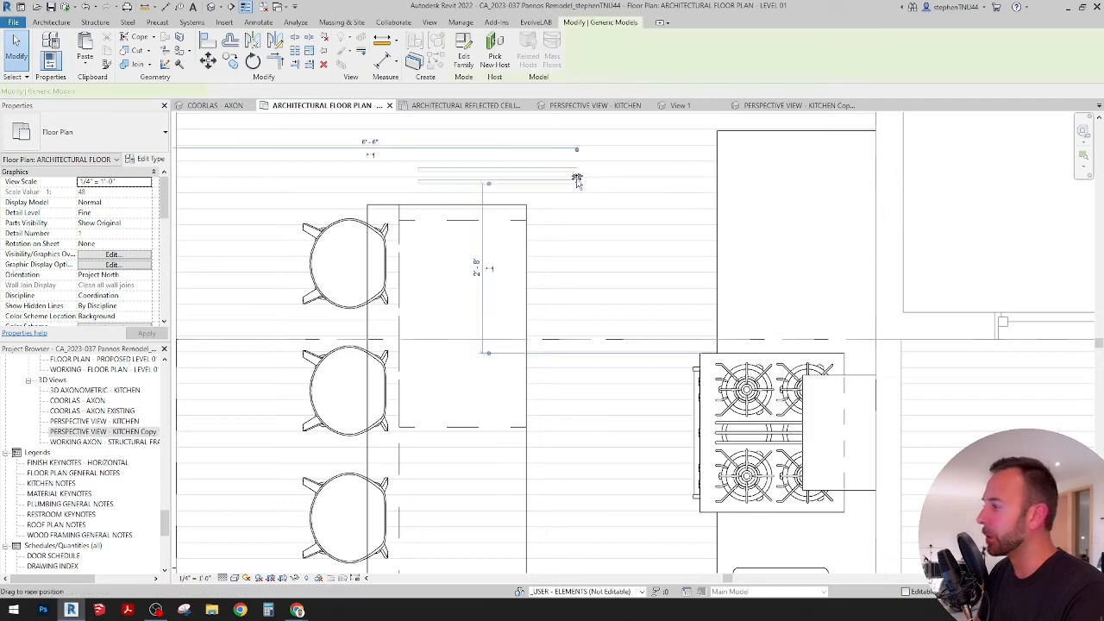
scroll(570, 181, up, 1)
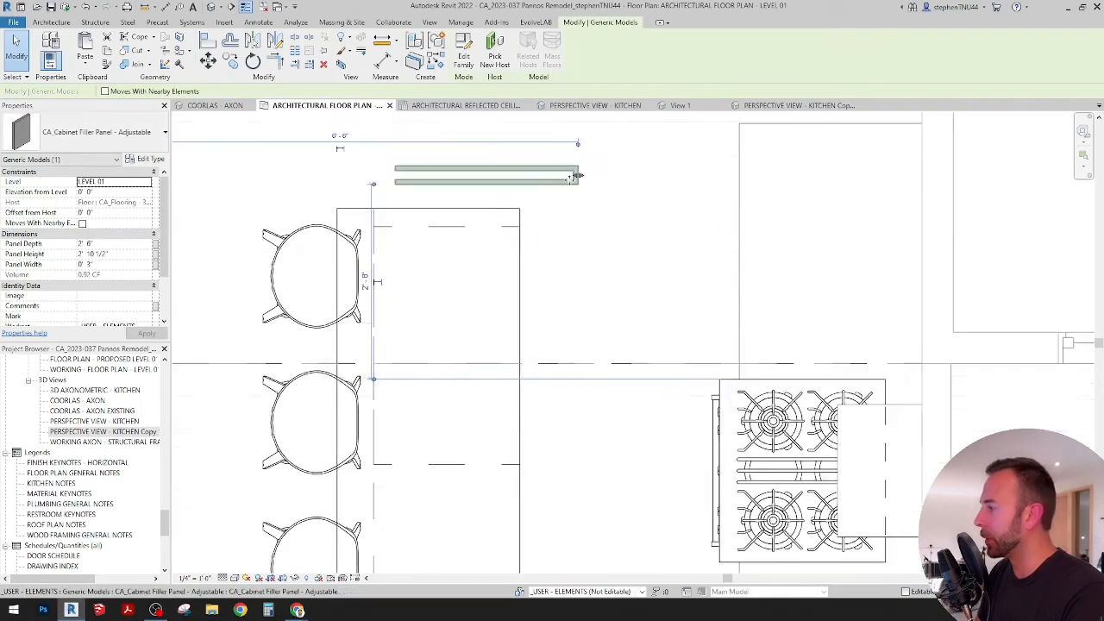
middle_drag(574, 184, 570, 223)
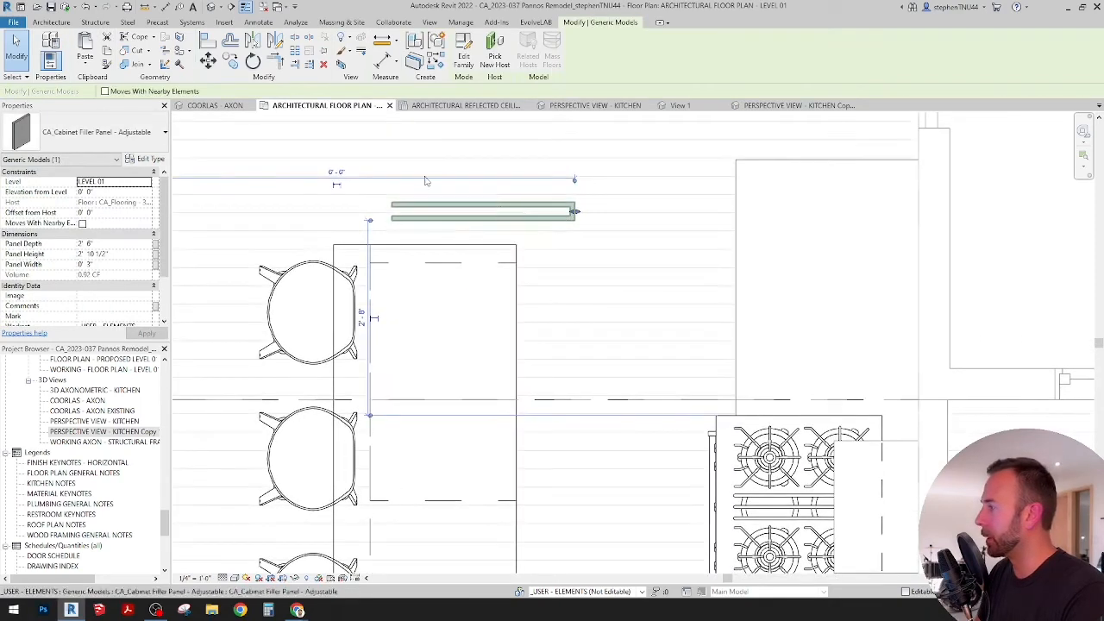
click(207, 62)
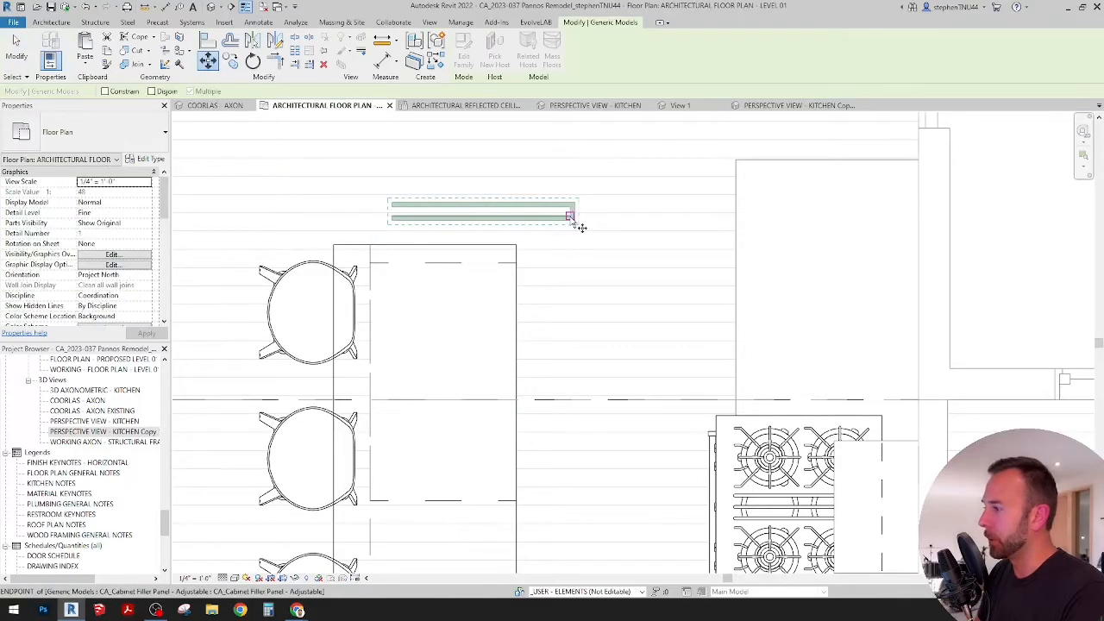
scroll(564, 239, up, 2)
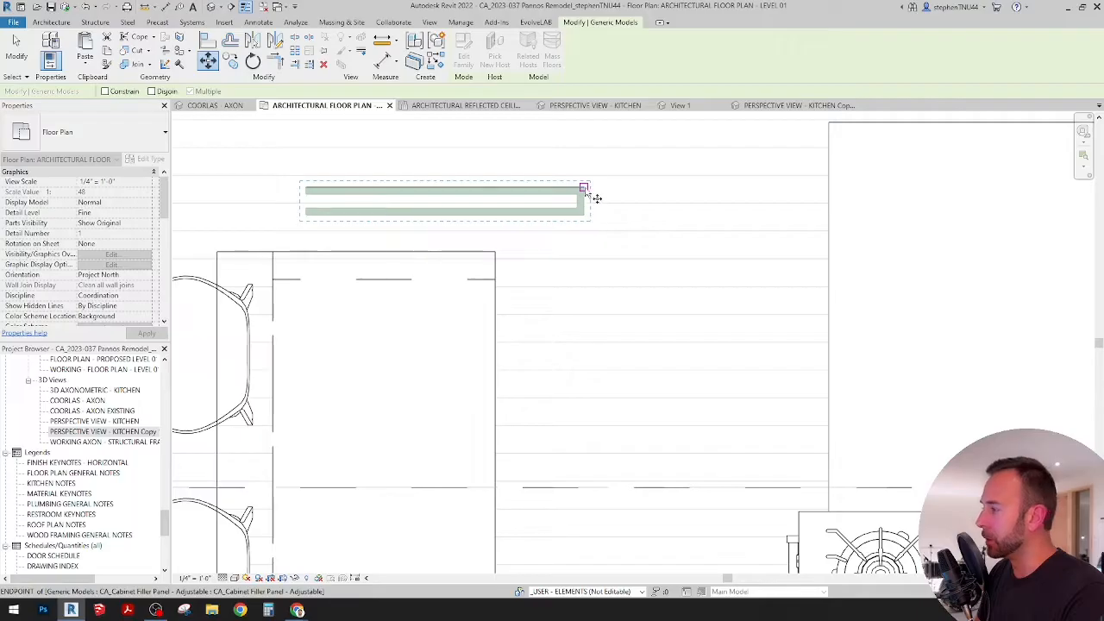
click(584, 188)
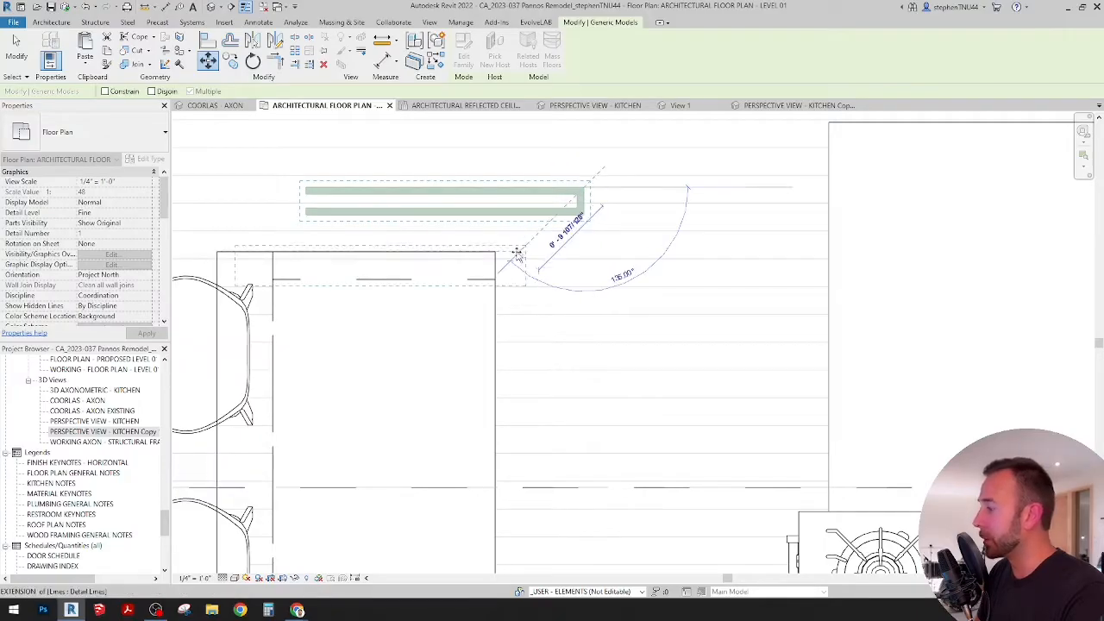
click(565, 263)
middle_drag(566, 266, 635, 212)
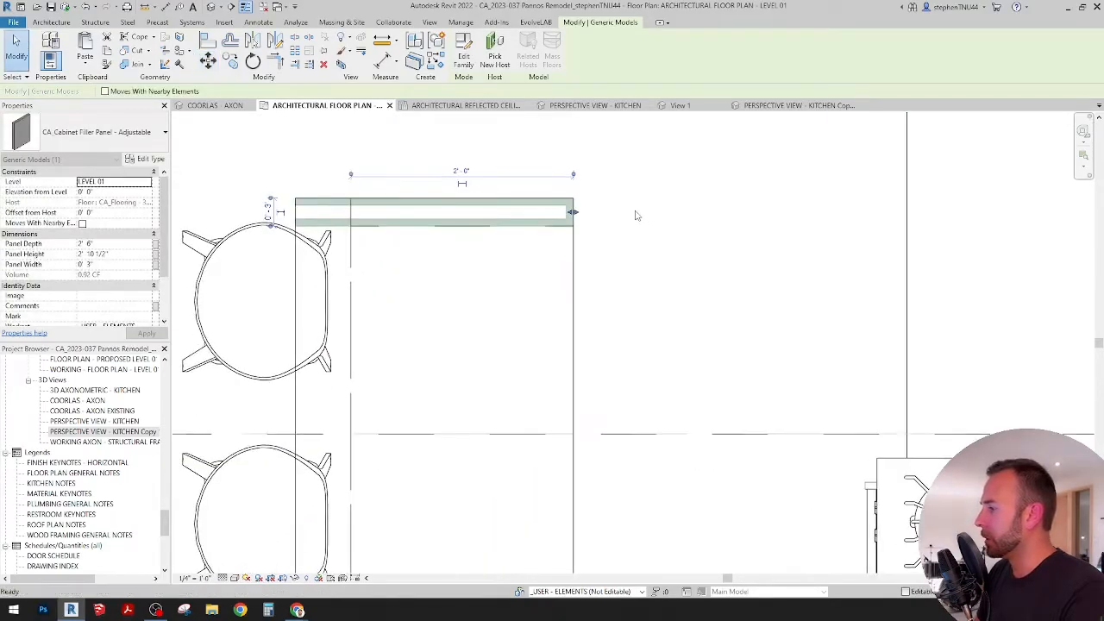
key(Escape)
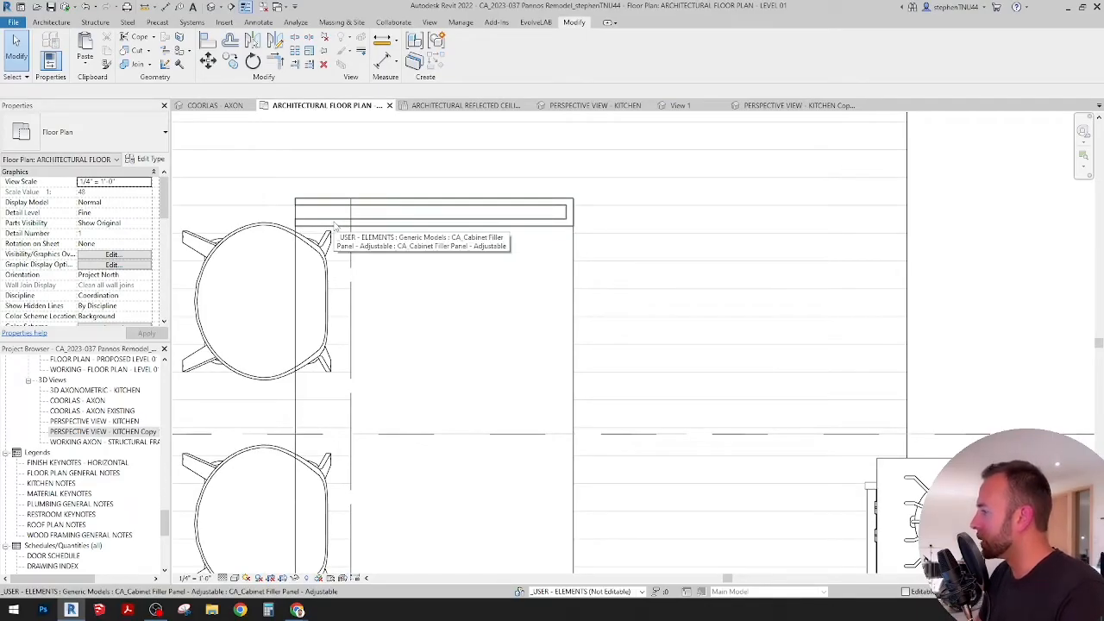
Step: Measure the clearance from the island's upper corner on the stool side straight across to the interior wall
middle_drag(457, 223, 470, 202)
scroll(439, 168, down, 8)
scroll(441, 171, up, 1)
scroll(401, 175, up, 2)
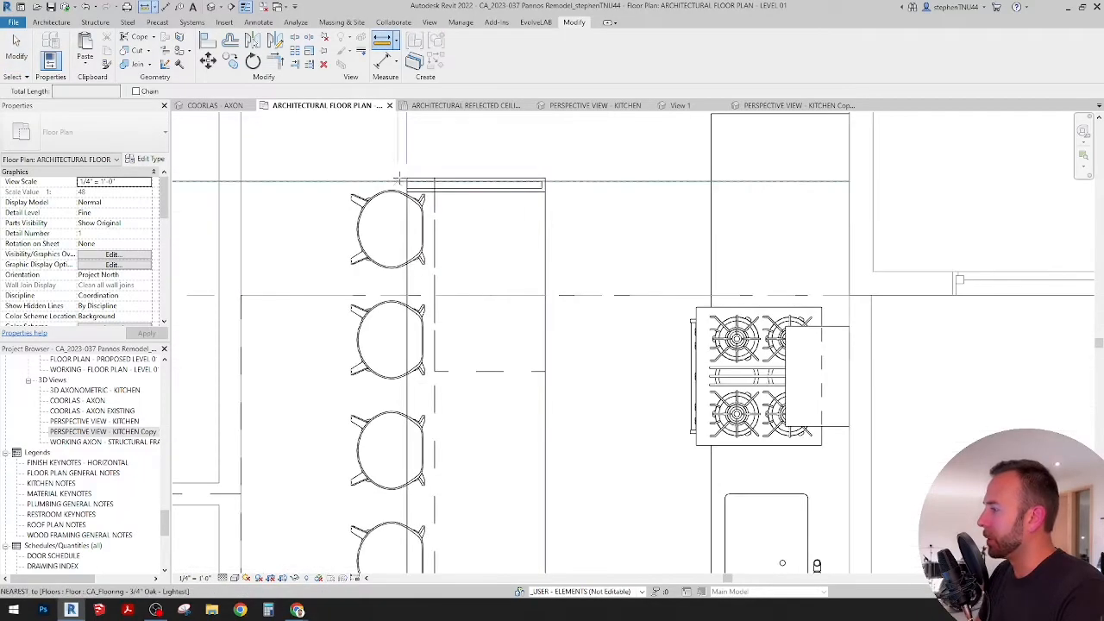
click(407, 178)
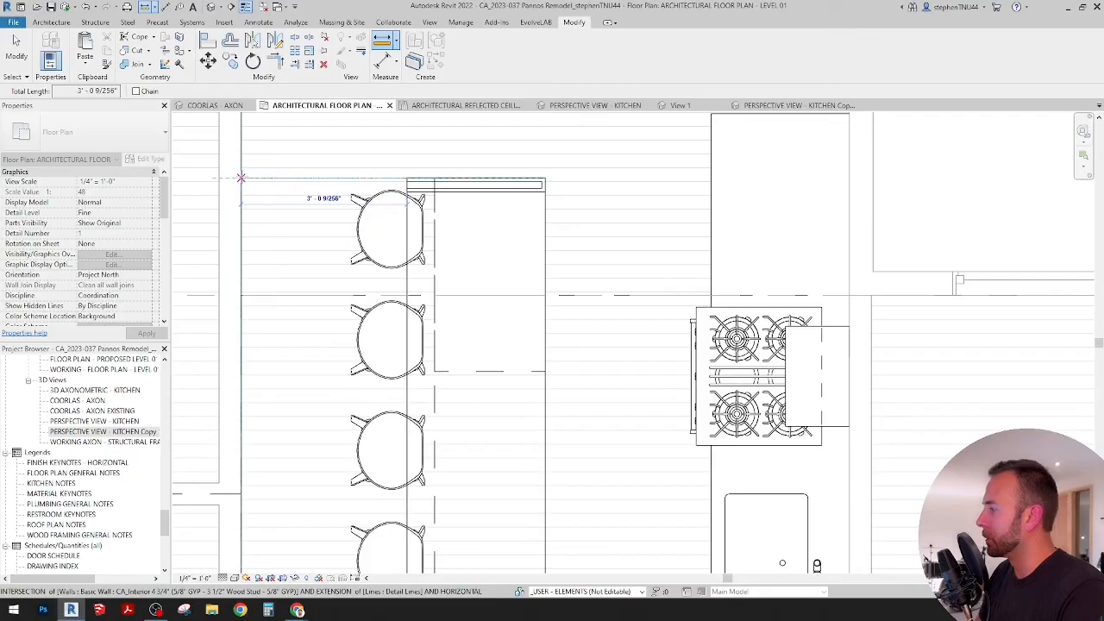
key(Escape)
key(Escape)
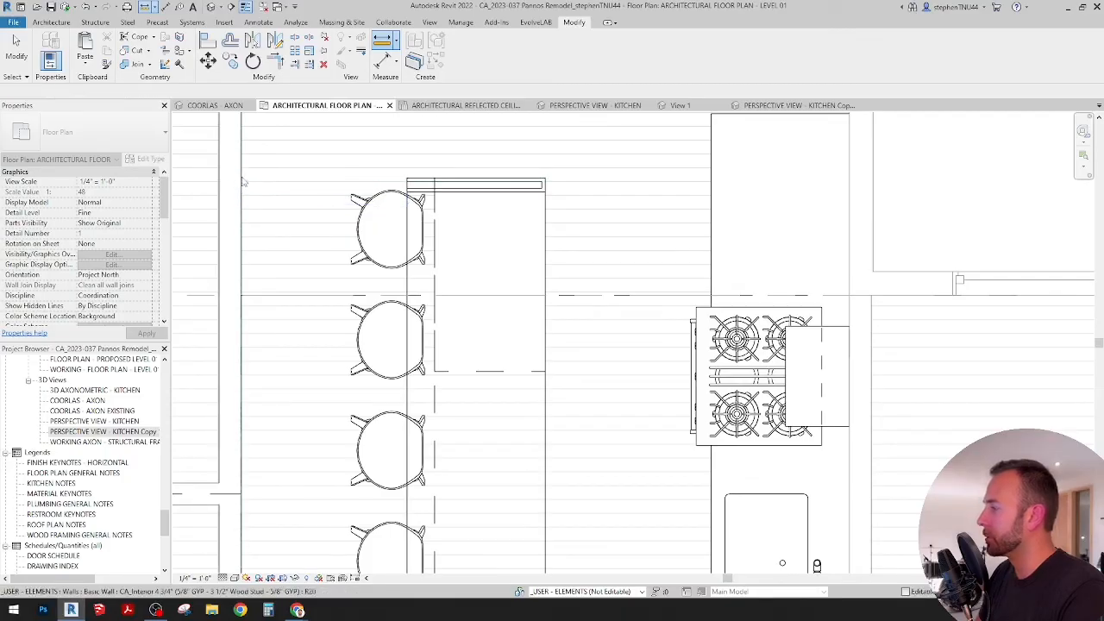
Step: Check the uppermost bar stool's position against the island, and measure the island's width along its upper end
scroll(375, 164, down, 2)
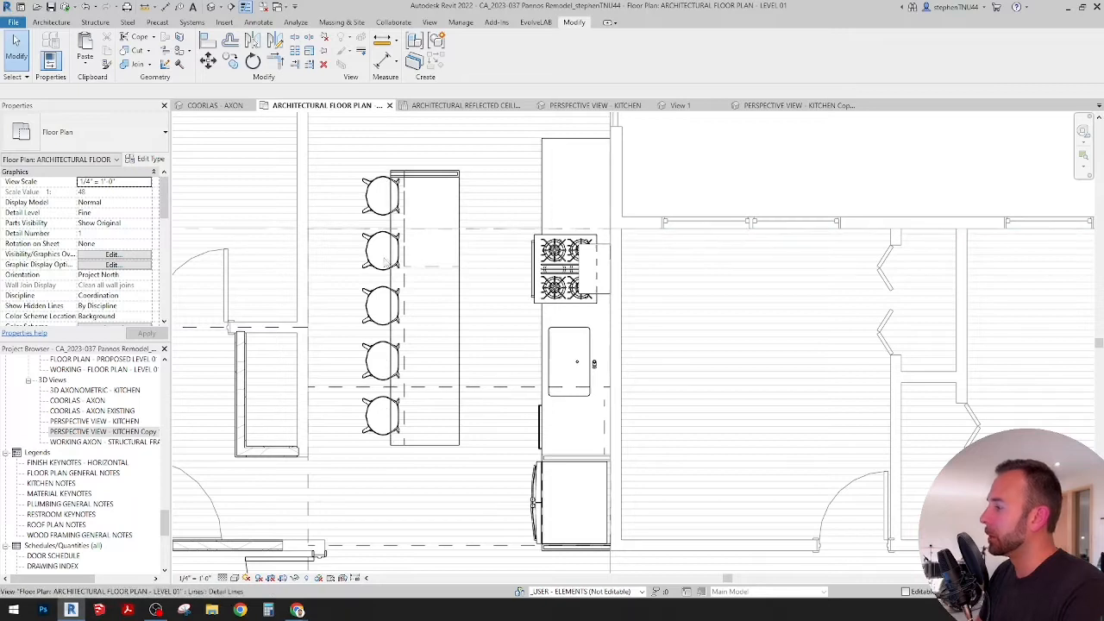
scroll(376, 226, up, 1)
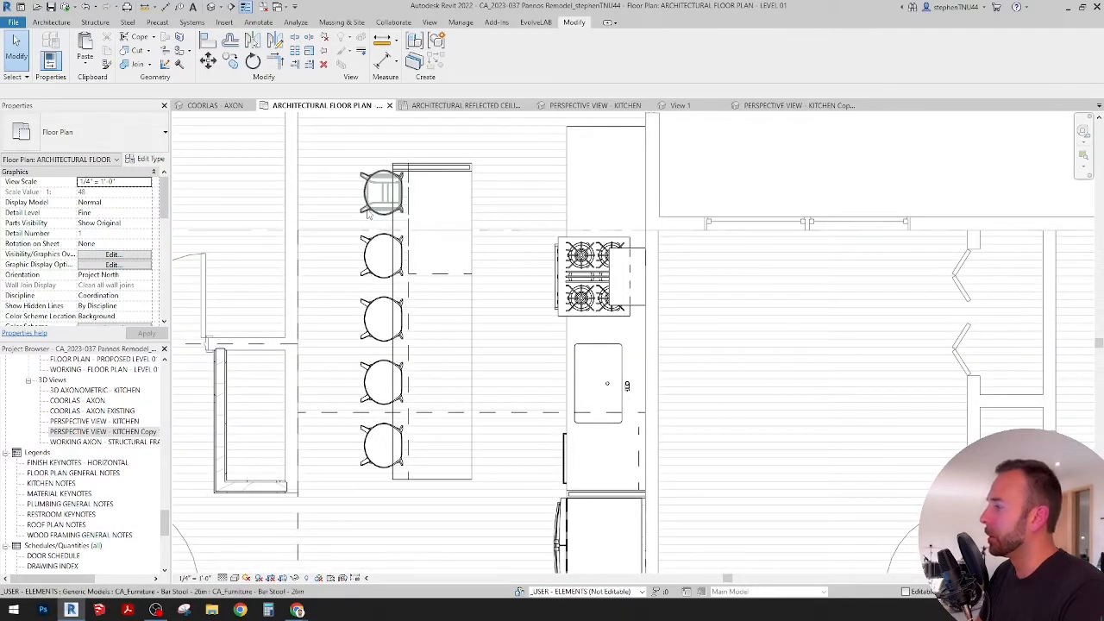
click(371, 211)
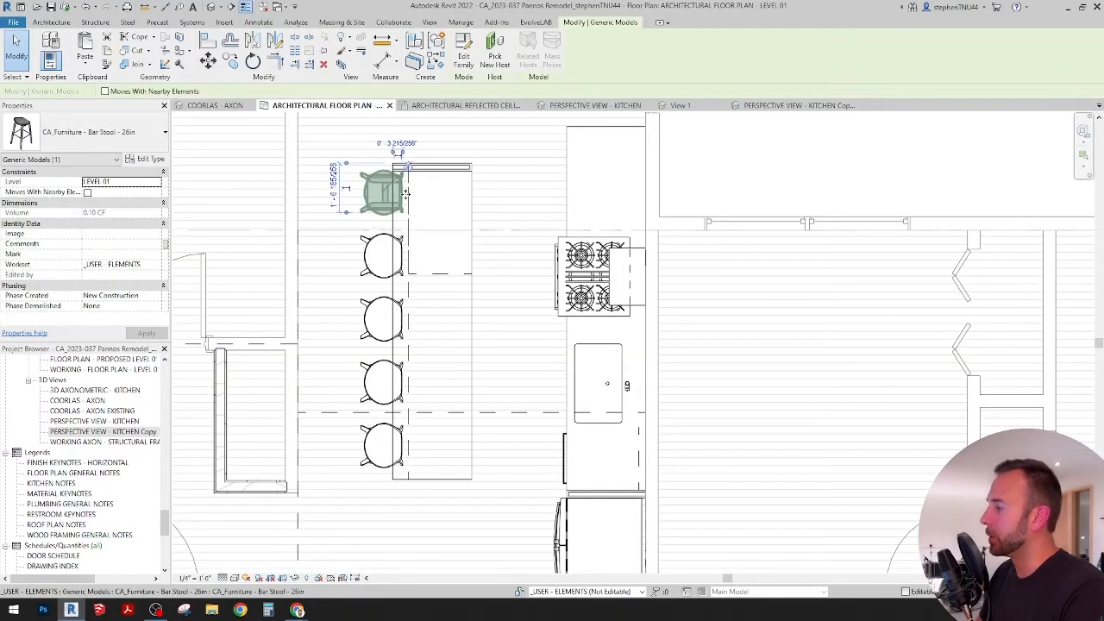
middle_drag(458, 215, 449, 192)
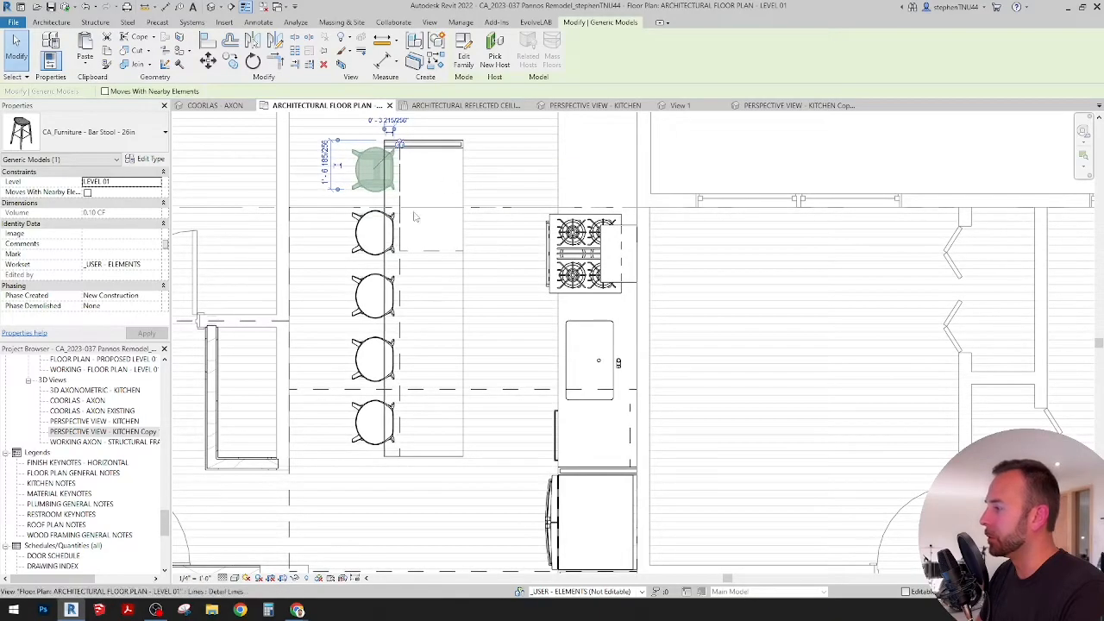
scroll(443, 210, up, 2)
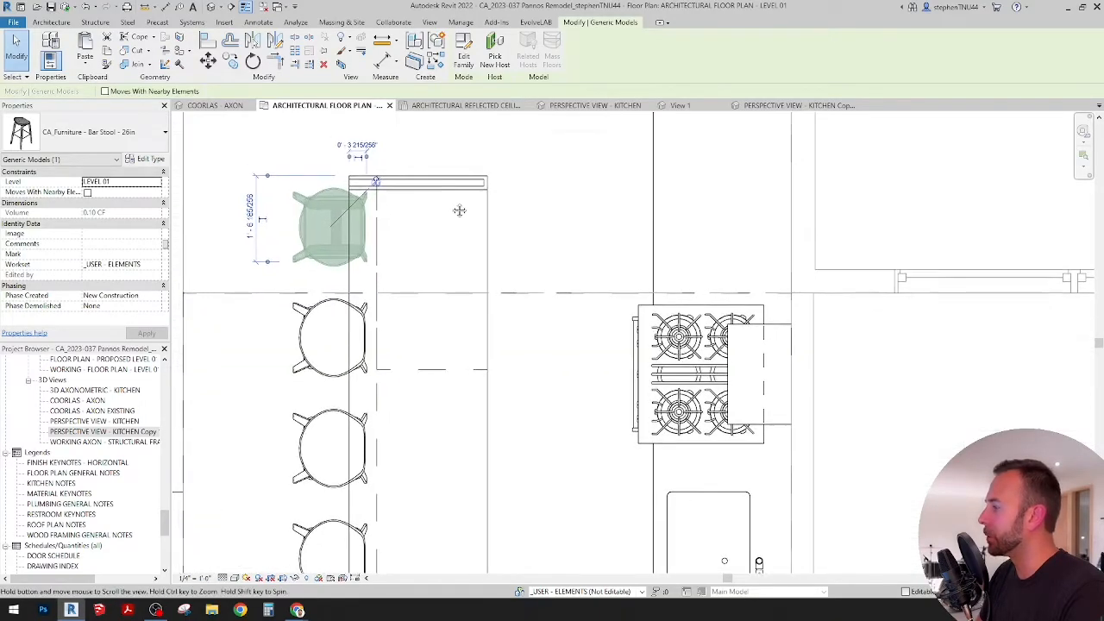
click(380, 41)
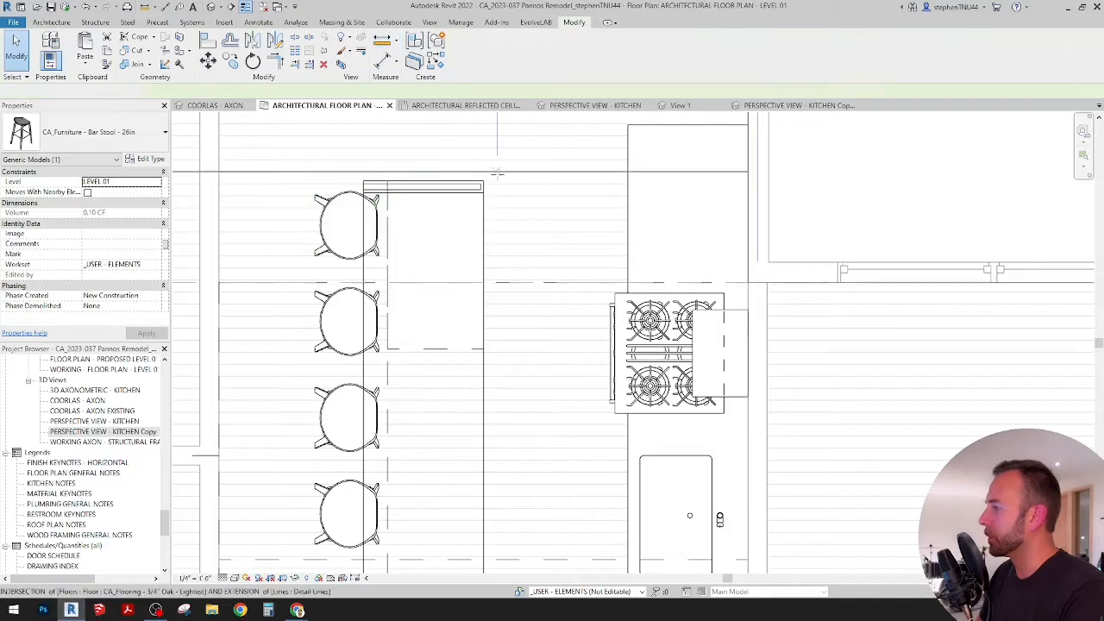
click(483, 181)
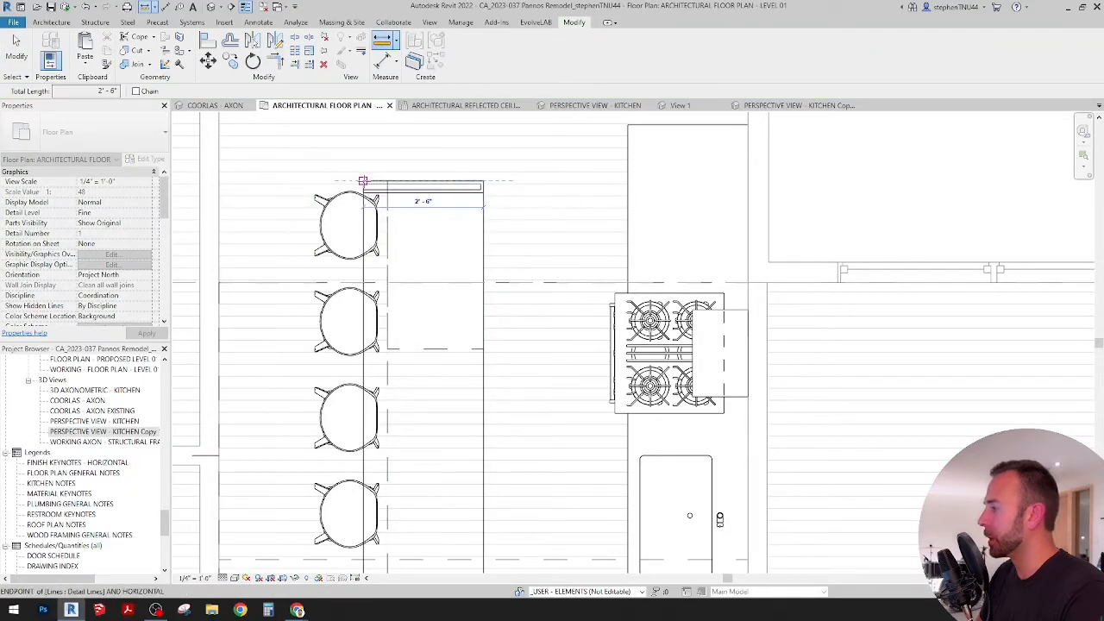
click(362, 181)
key(Escape)
key(Escape)
scroll(424, 212, down, 3)
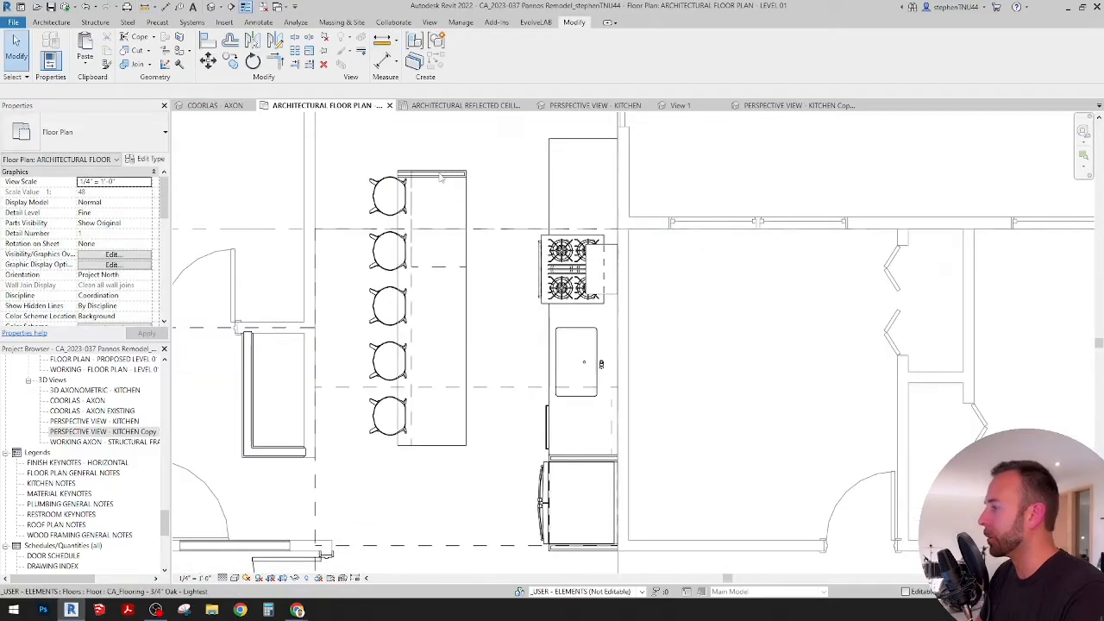
middle_drag(417, 244, 414, 209)
scroll(414, 209, down, 2)
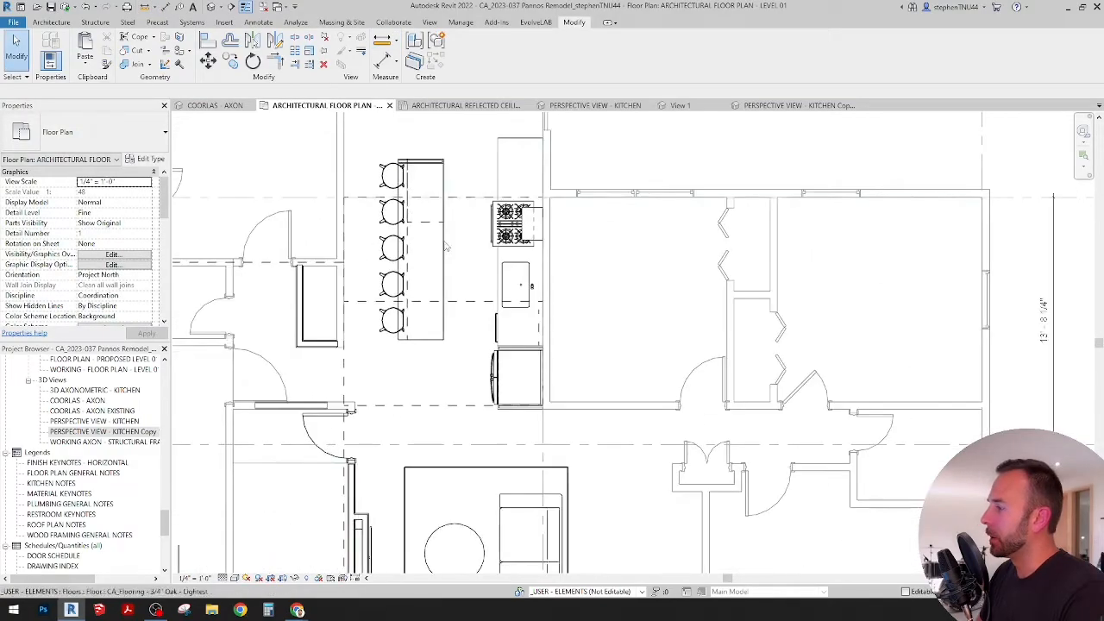
middle_drag(449, 248, 449, 258)
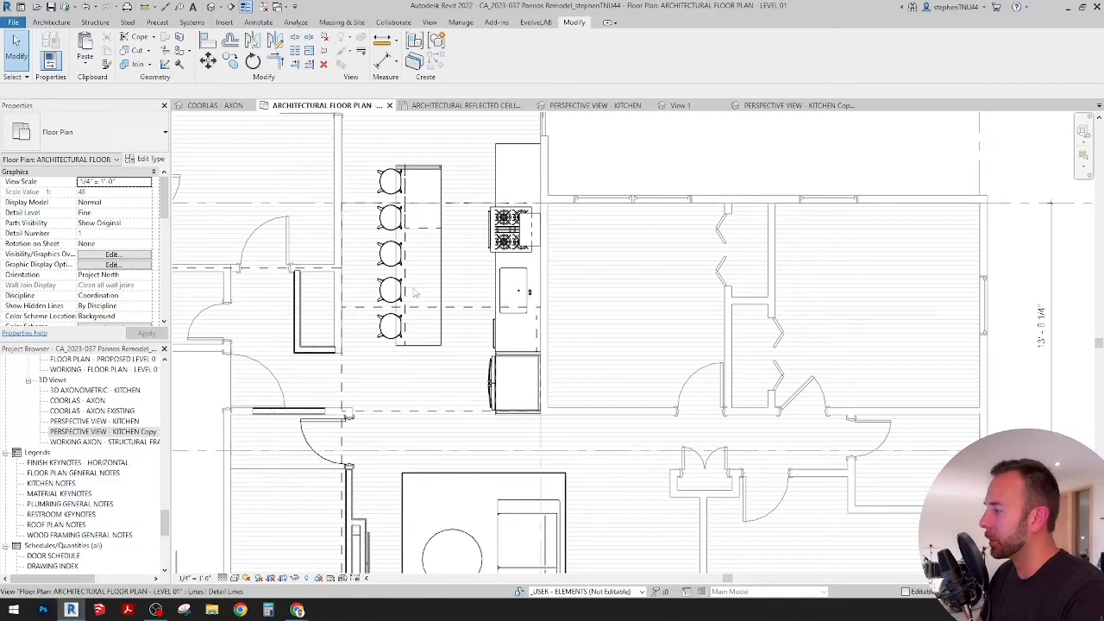
middle_drag(469, 331, 455, 351)
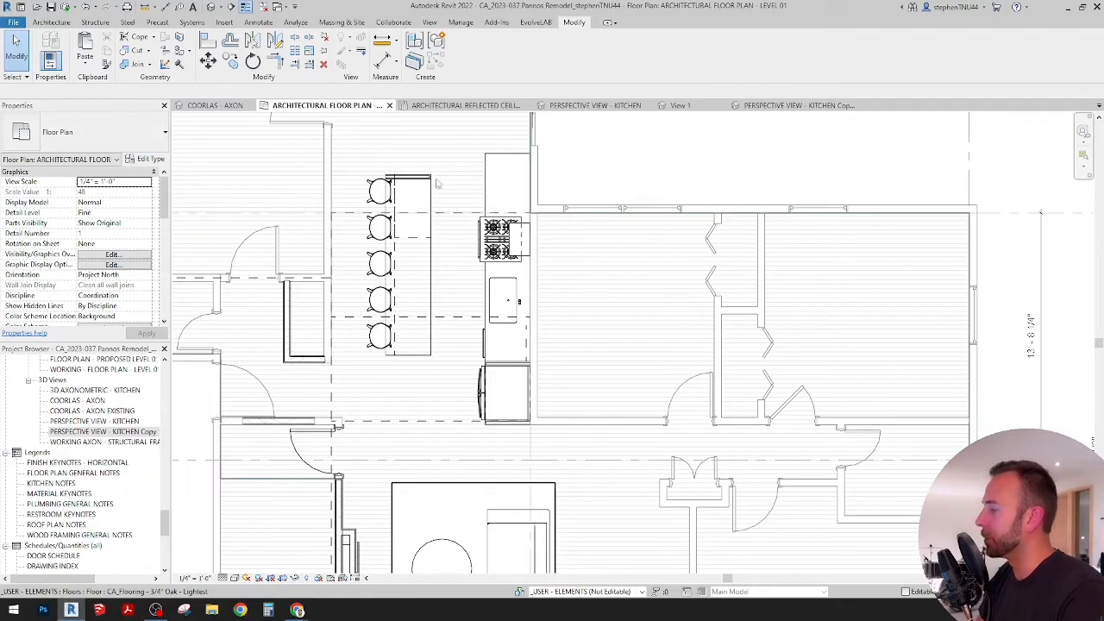
scroll(514, 223, down, 2)
middle_drag(518, 227, 498, 253)
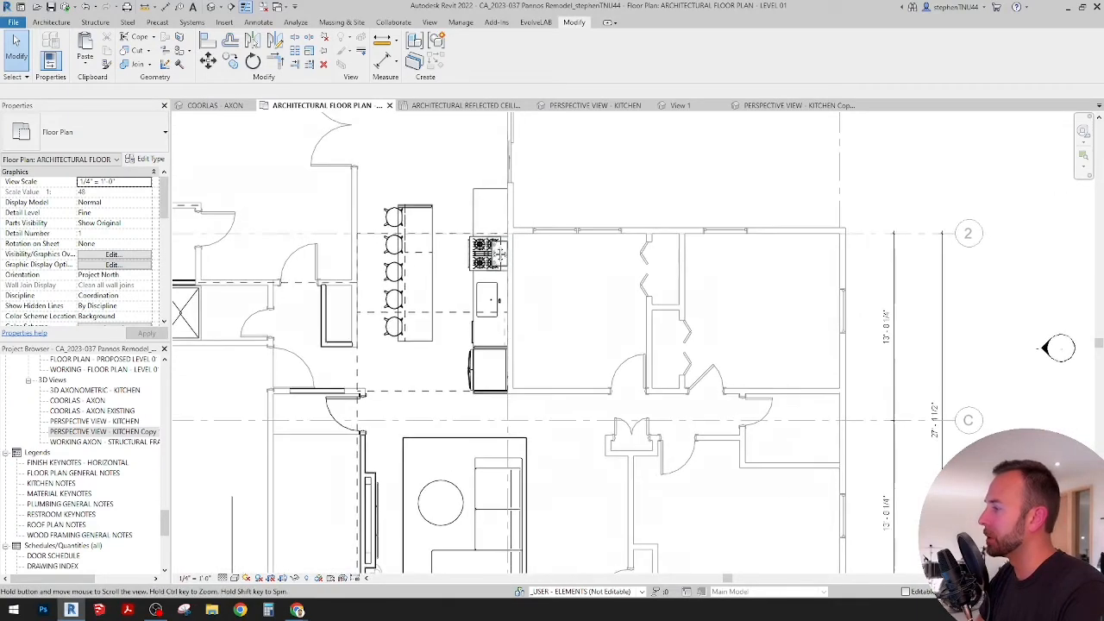
Step: Open the copied kitchen perspective view and shift its camera to bring the wall behind the bar stools into frame
click(603, 106)
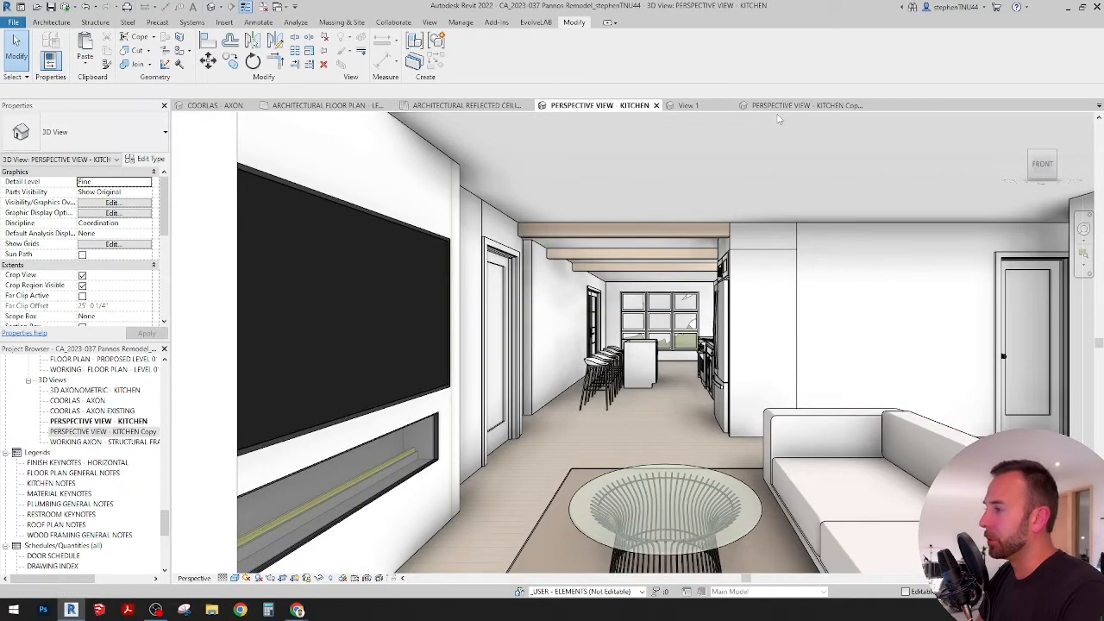
click(785, 106)
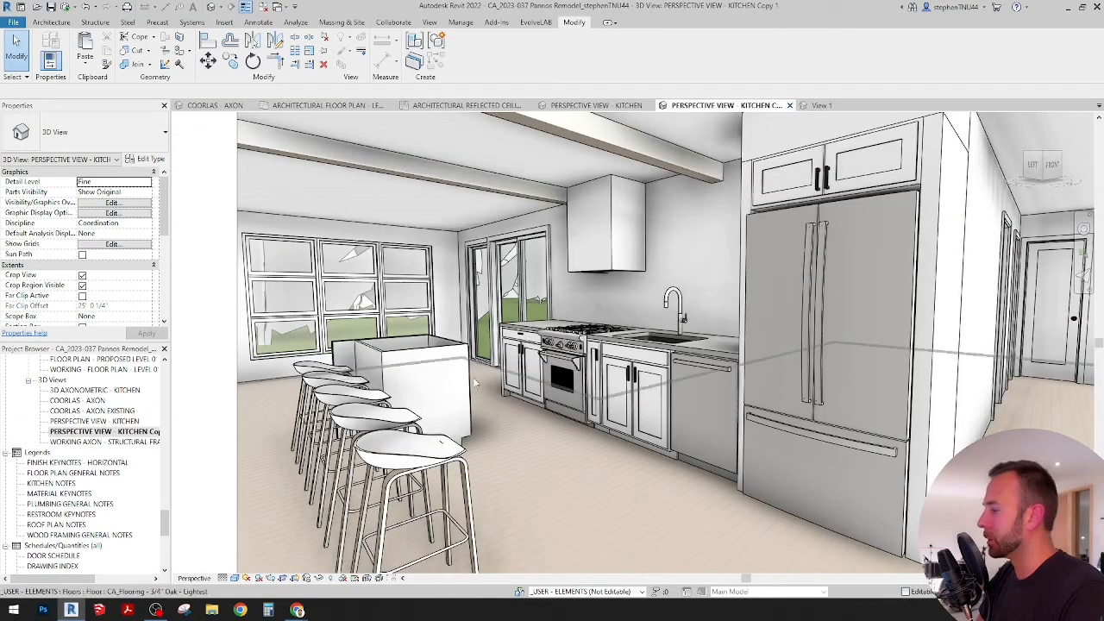
key(shift+w)
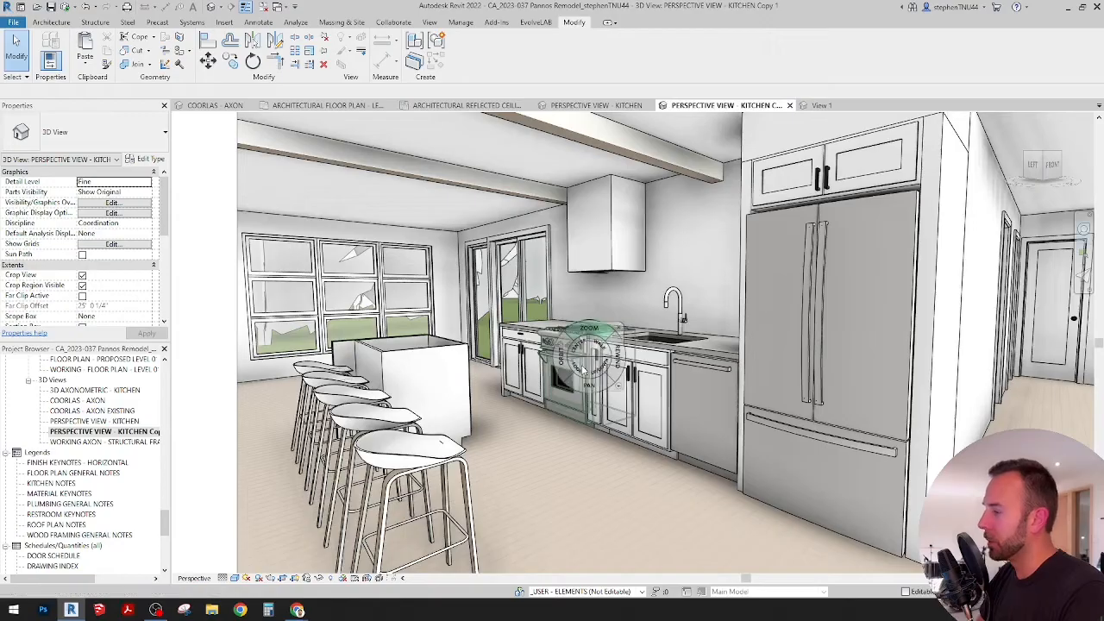
drag(583, 369, 422, 414)
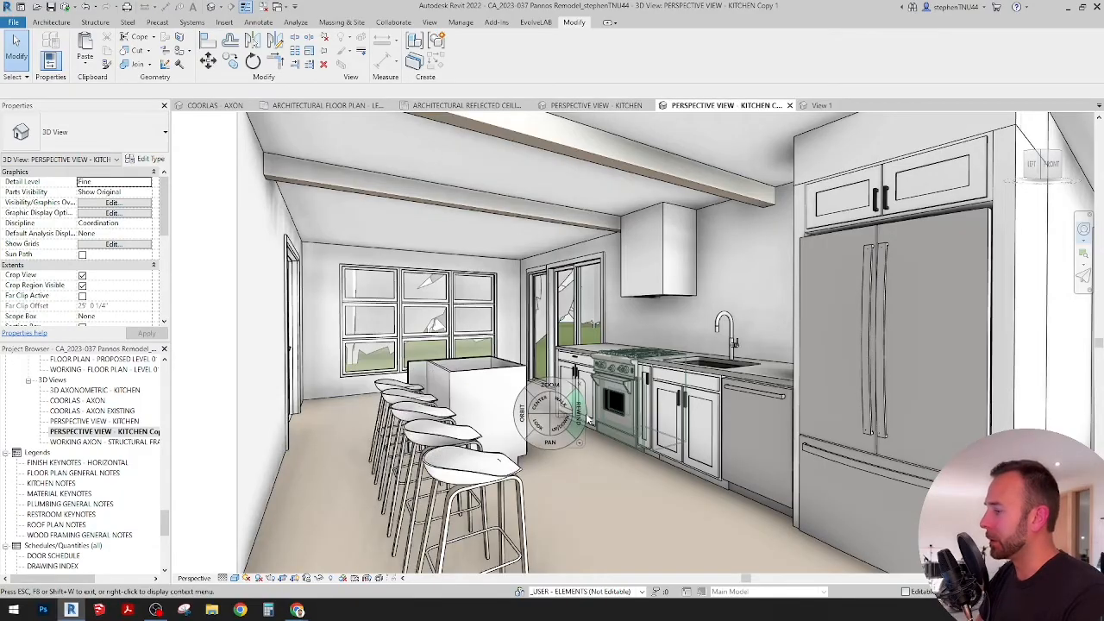
click(580, 419)
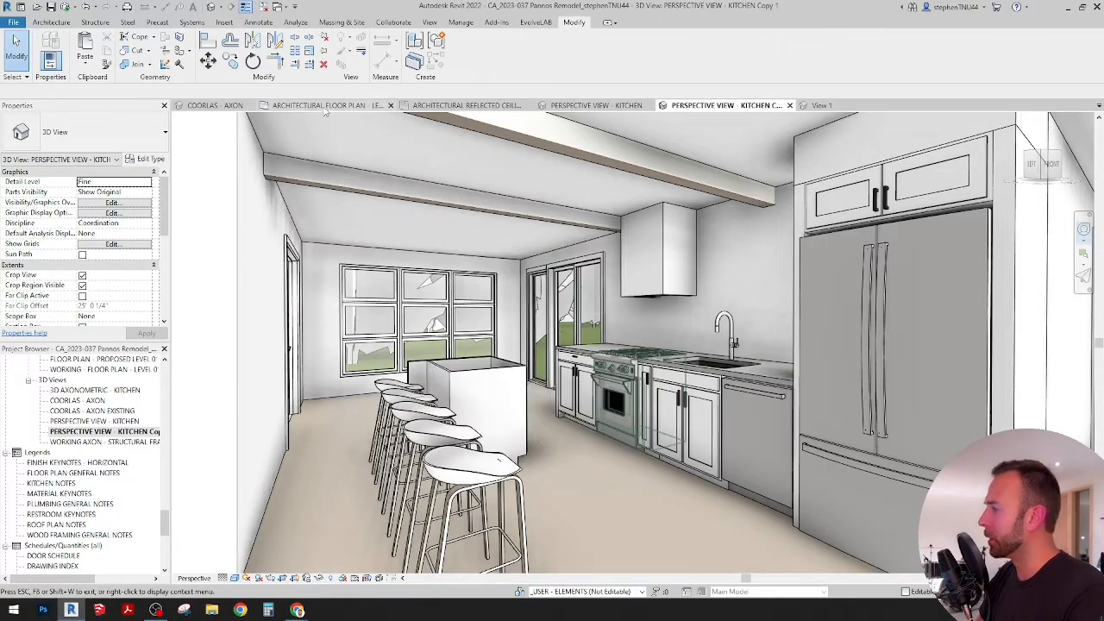
Step: Return to the Level 01 architectural floor plan and examine the island's layout against the bar stools, range and sink counter
click(326, 105)
key(Escape)
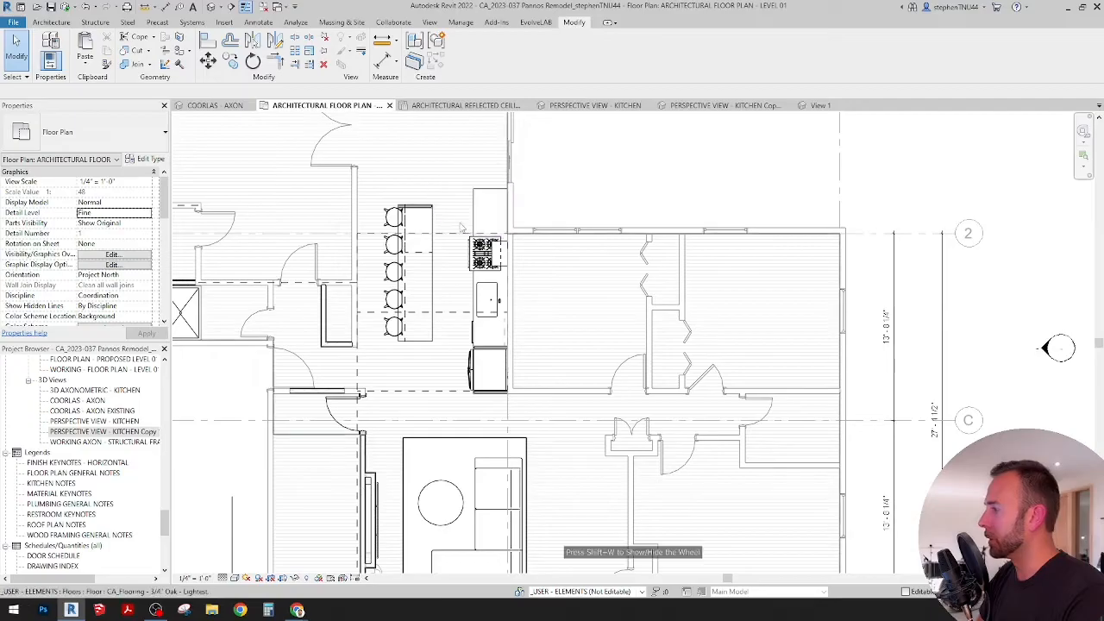
scroll(553, 198, up, 1)
middle_drag(552, 197, 645, 207)
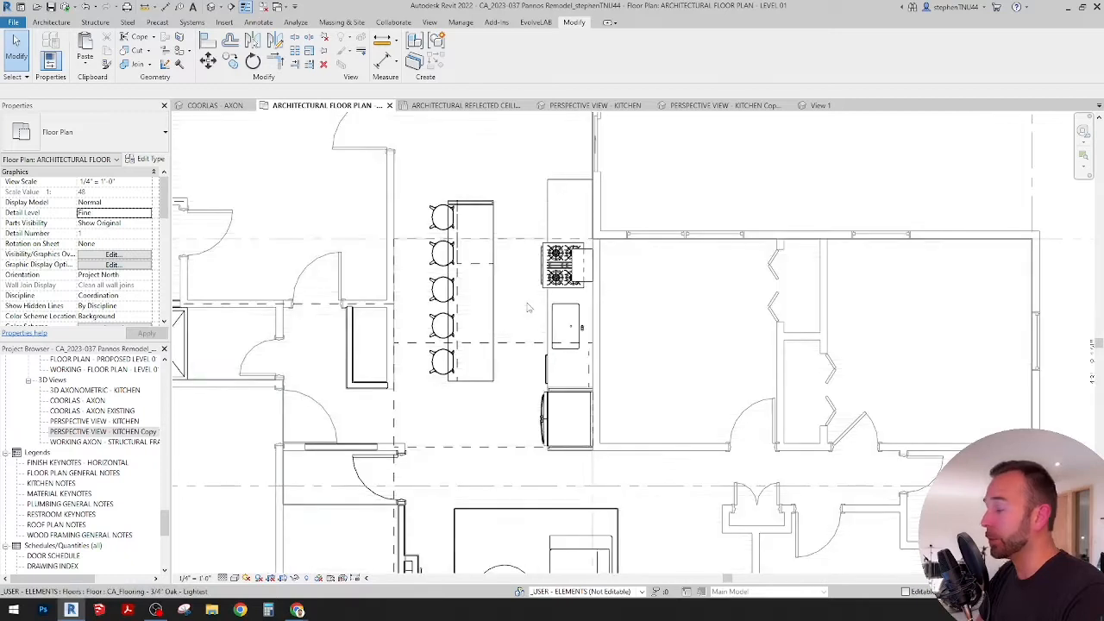
scroll(529, 307, up, 1)
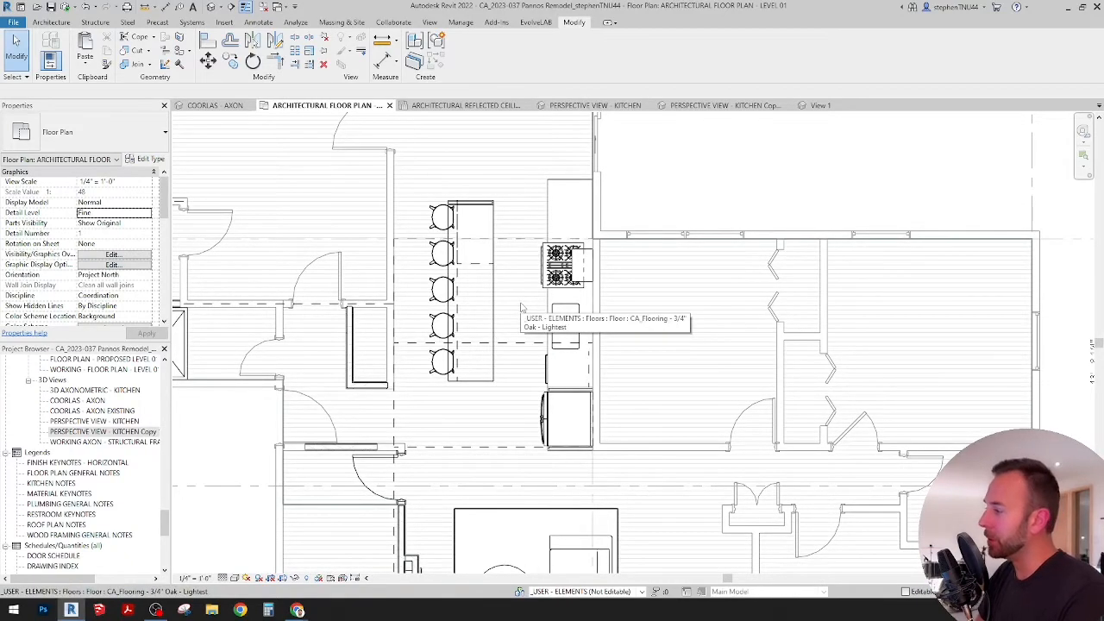
scroll(509, 306, up, 3)
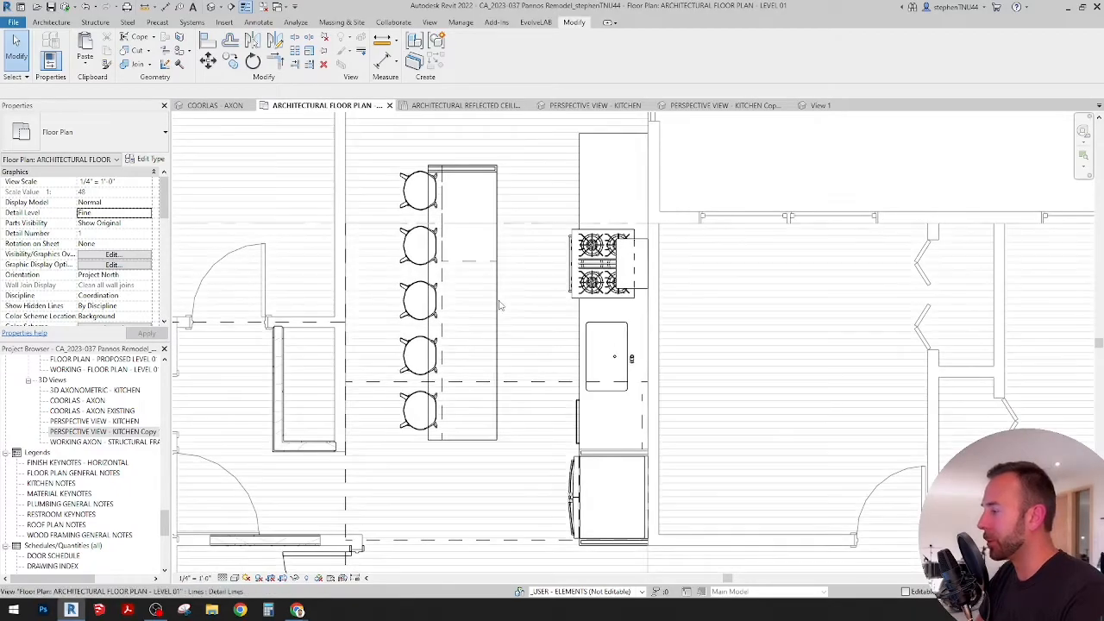
scroll(500, 305, up, 3)
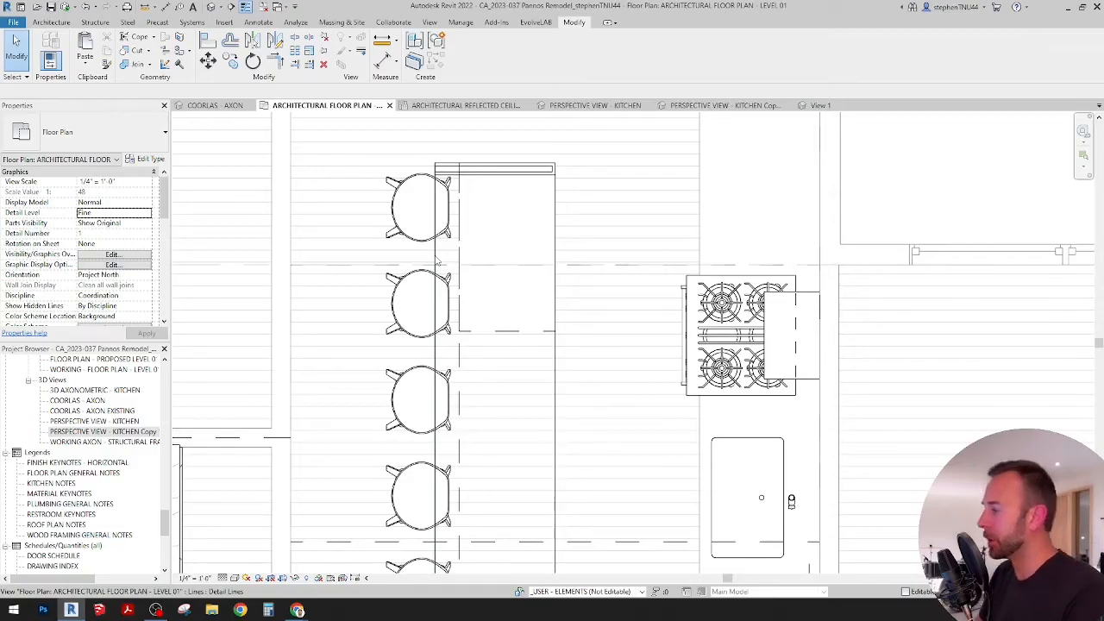
scroll(495, 232, down, 1)
middle_drag(494, 233, 460, 234)
scroll(475, 318, up, 1)
scroll(476, 319, down, 1)
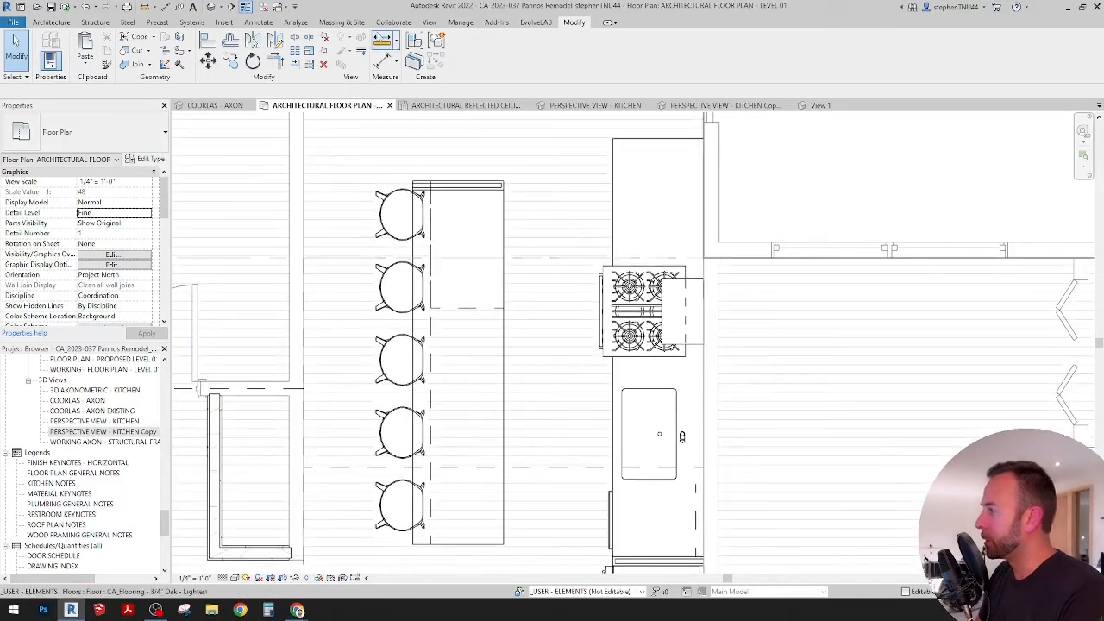
scroll(496, 186, up, 1)
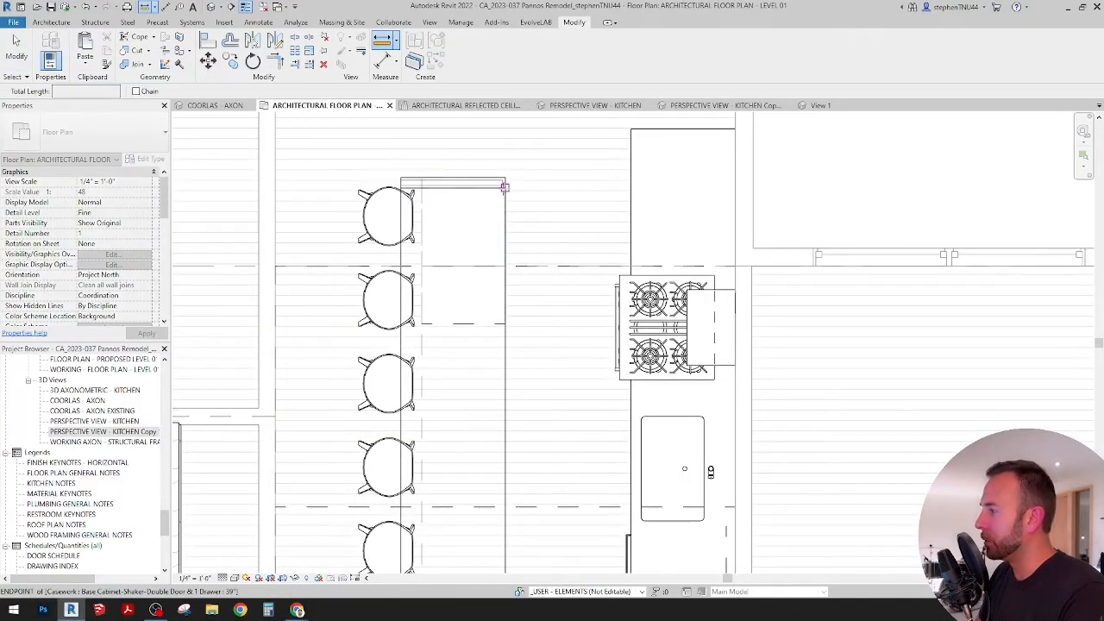
scroll(416, 172, up, 2)
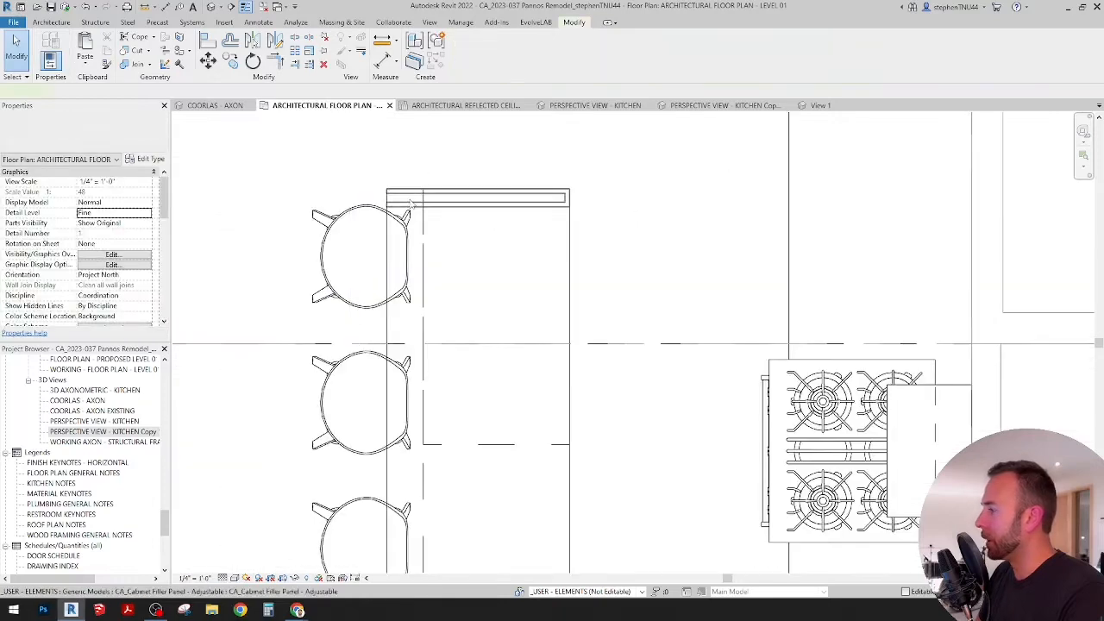
Step: Copy the filler panel from the island's upper end to its lower end, aligning it to the lower corner on the range side
click(412, 204)
key(m)
key(v)
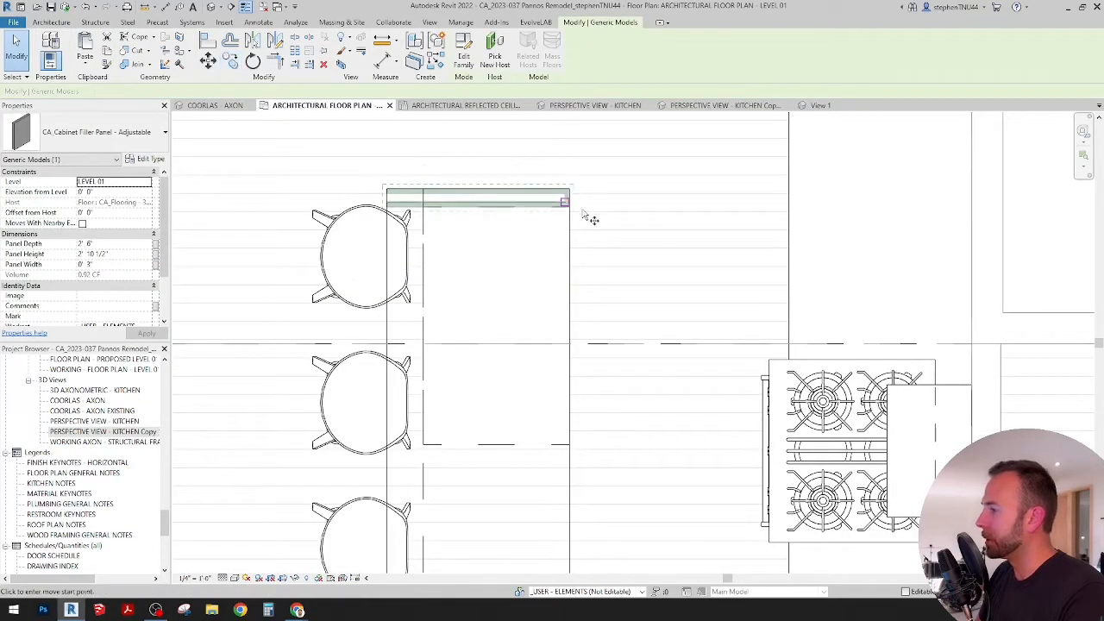
click(572, 210)
scroll(595, 311, down, 3)
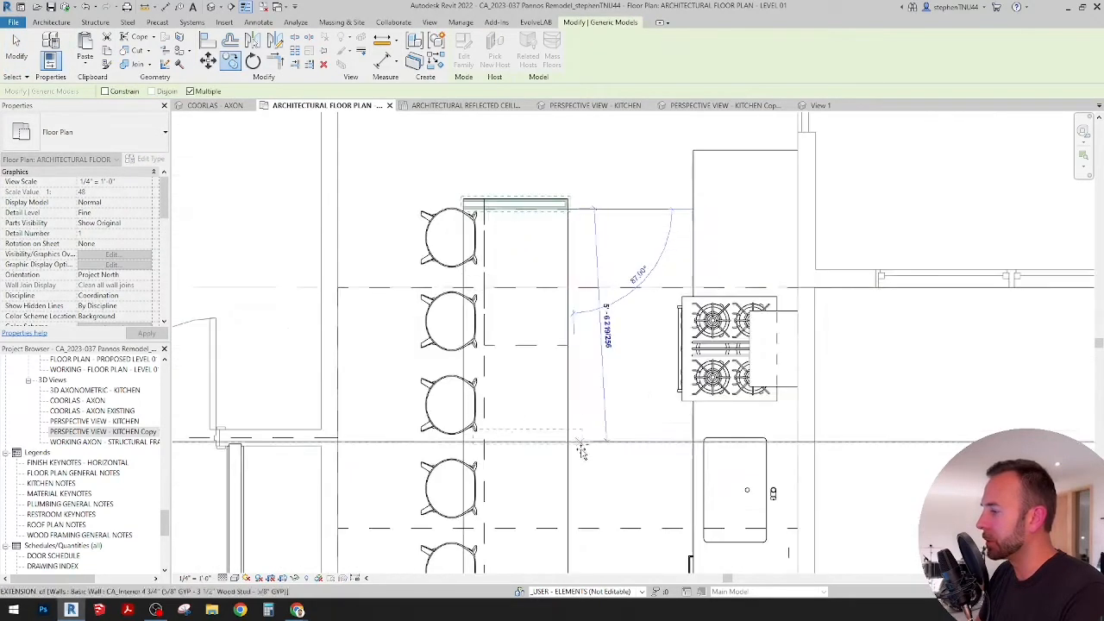
scroll(512, 414, up, 2)
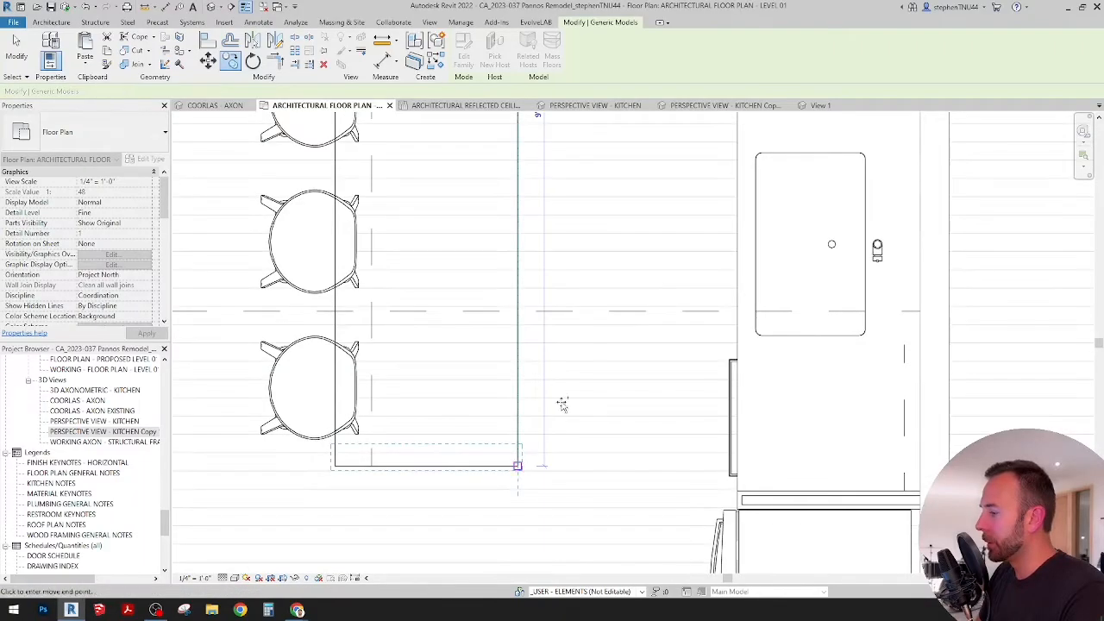
click(517, 466)
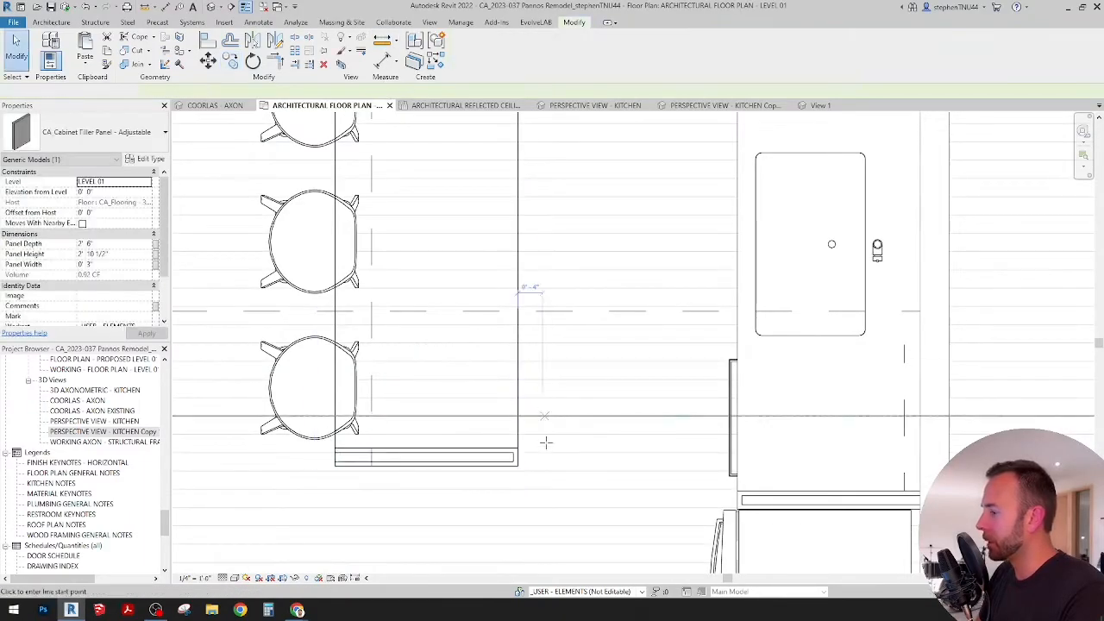
Step: Measure the island's length along its range side, from the lower corner to the upper corner
key(m)
key(e)
click(517, 466)
scroll(517, 465, down, 4)
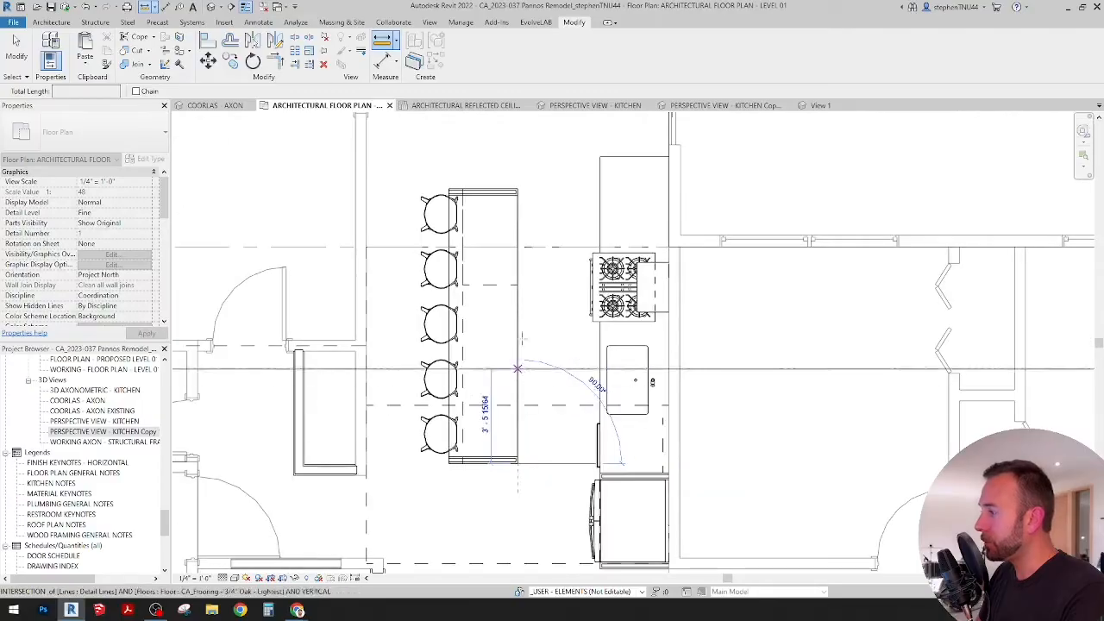
scroll(517, 194, up, 1)
click(517, 189)
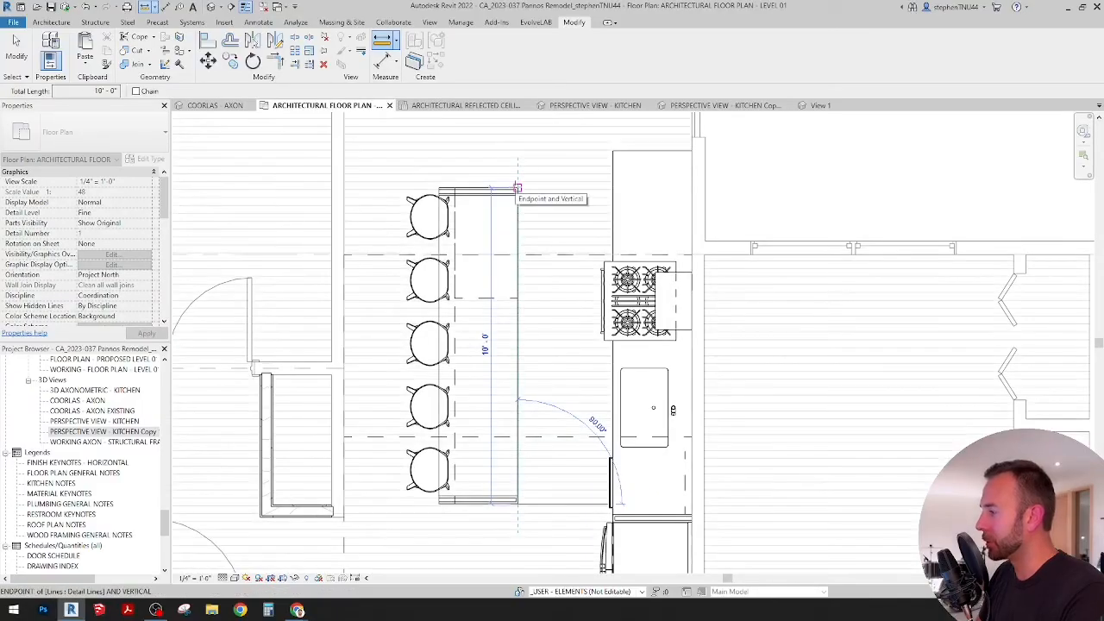
key(Escape)
key(Escape)
Step: Select the island's upper base cabinet, review its available type widths, and examine the counter run above the range
scroll(508, 359, up, 2)
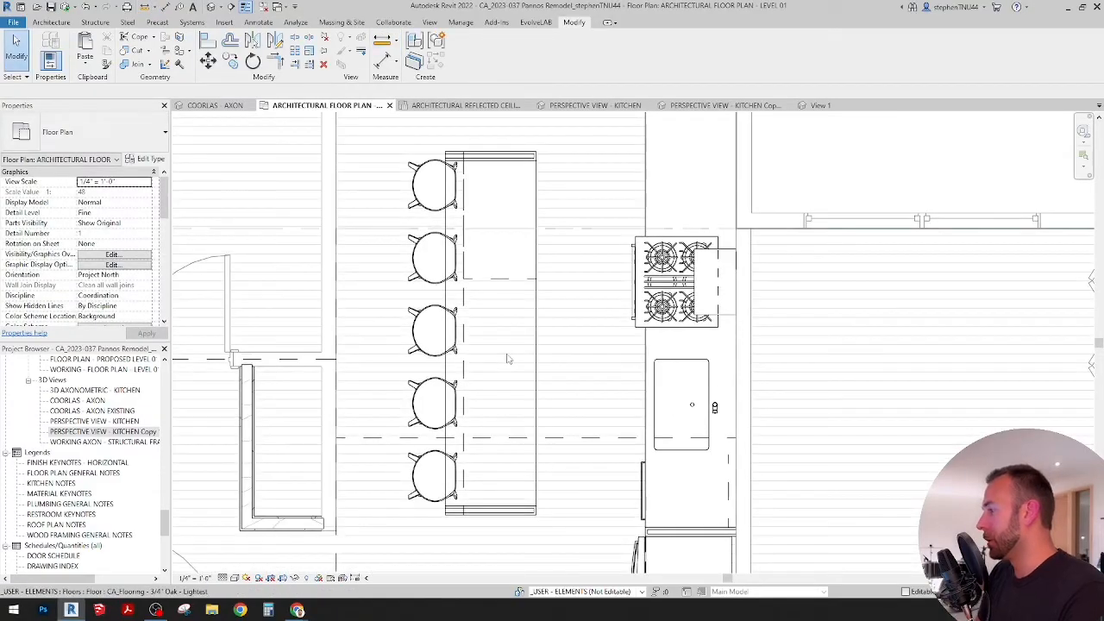
scroll(543, 337, up, 3)
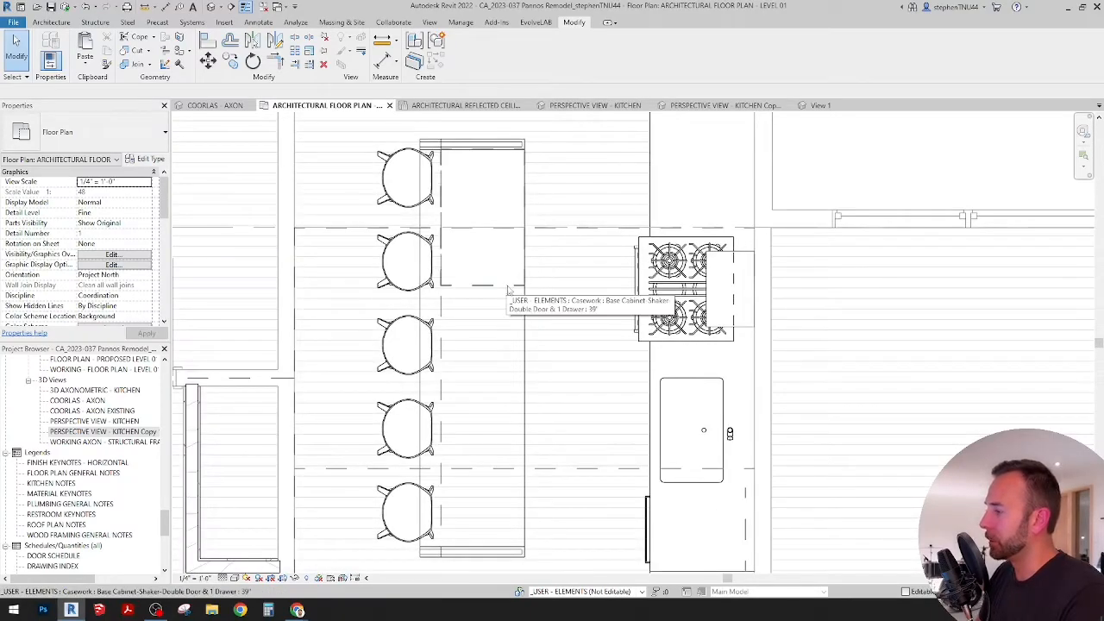
middle_drag(508, 348, 497, 362)
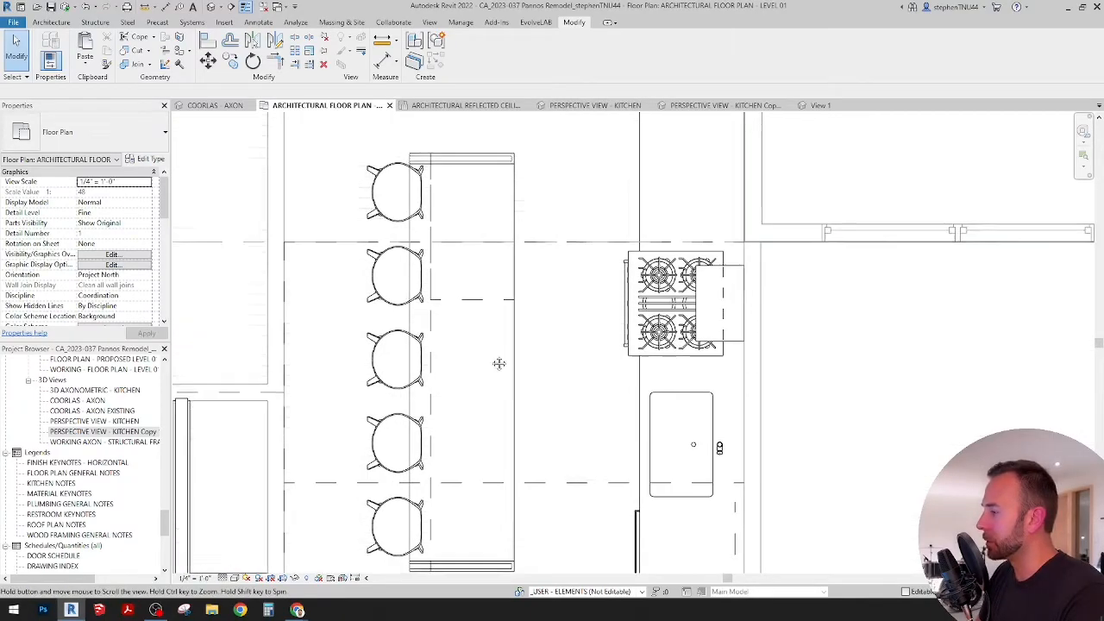
click(503, 301)
mouse_move(523, 313)
middle_down()
mouse_move(483, 227)
mouse_move(525, 405)
middle_up()
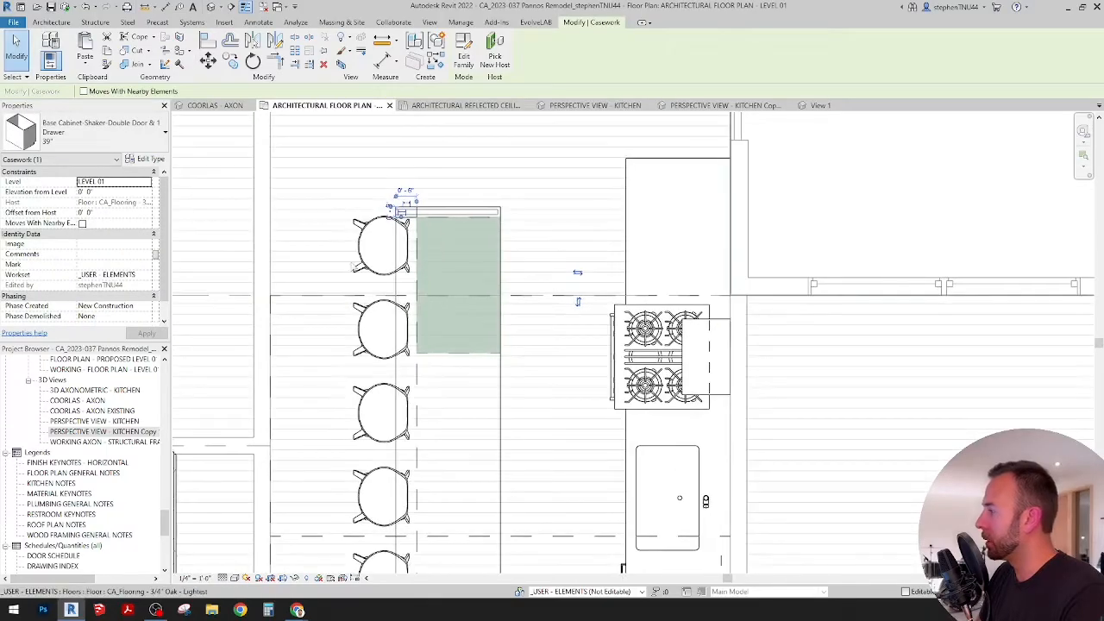
click(156, 138)
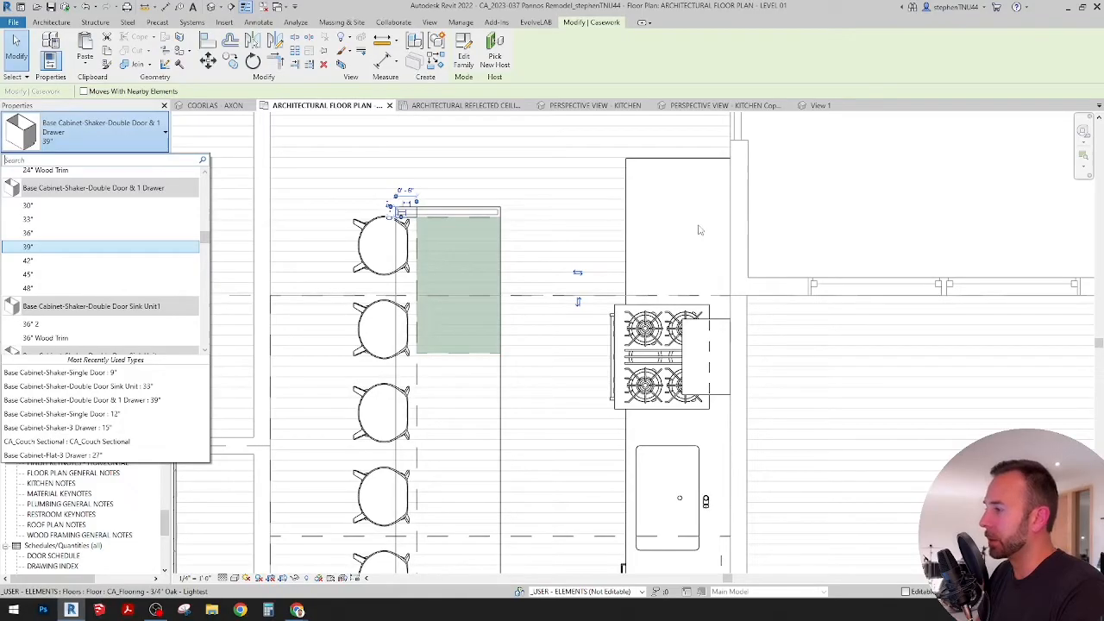
middle_drag(653, 234, 673, 385)
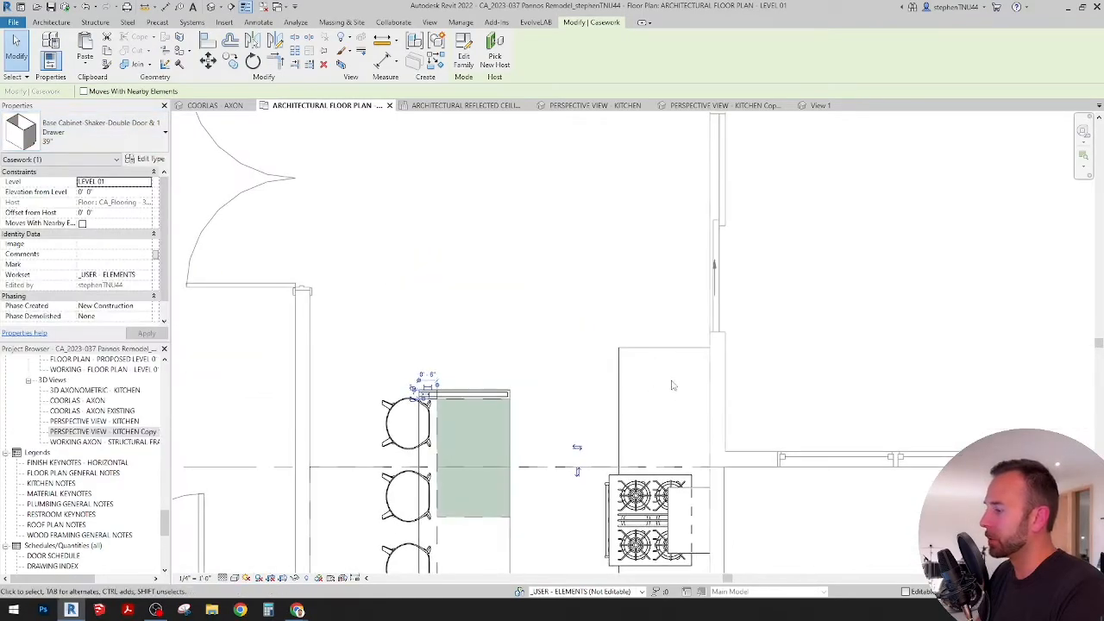
scroll(650, 408, down, 2)
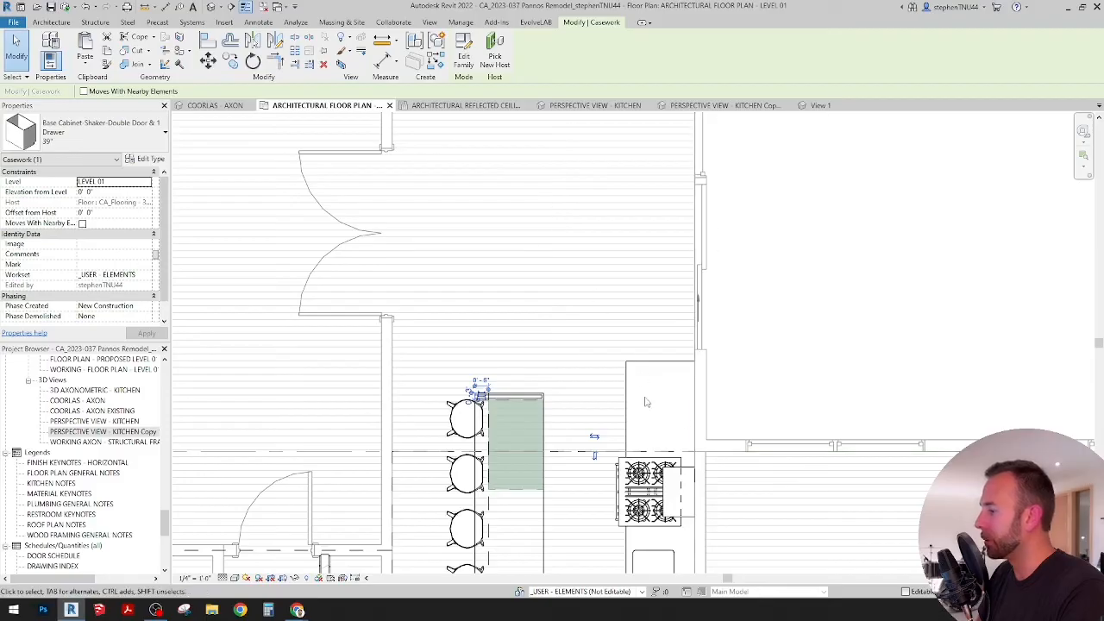
scroll(641, 414, up, 1)
middle_drag(573, 462, 570, 315)
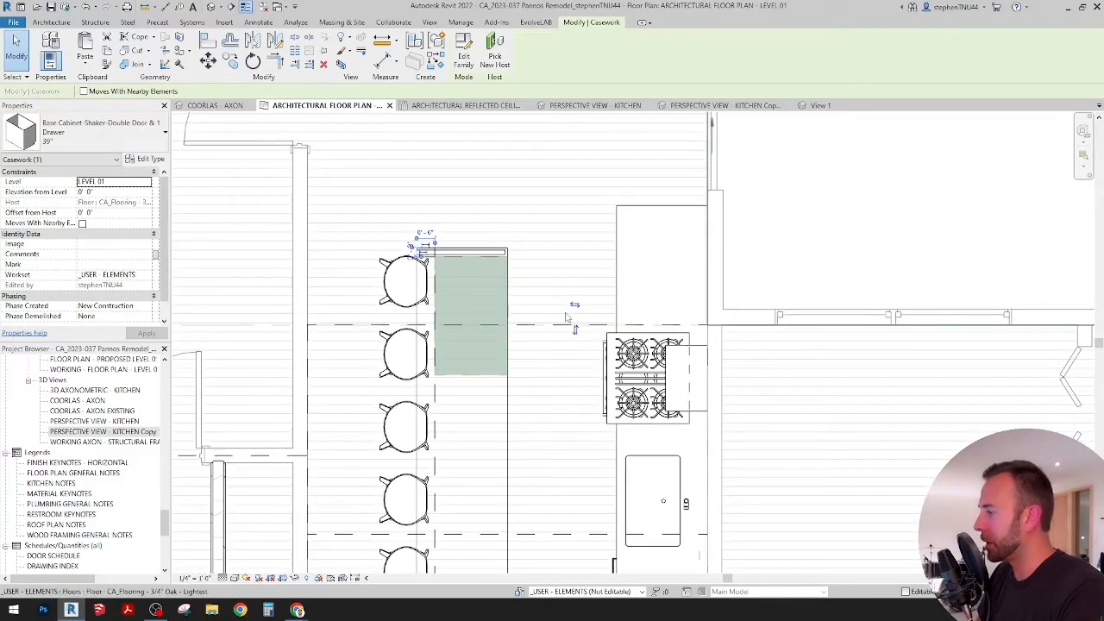
scroll(569, 318, up, 1)
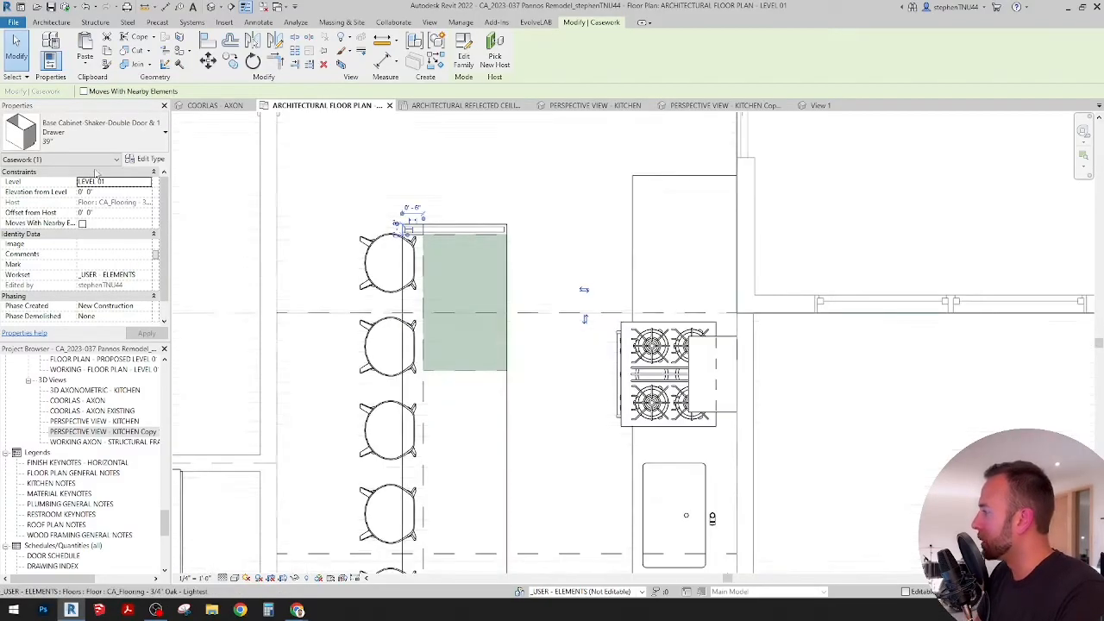
Step: Change the selected island cabinet's type to Base Cabinet-Shaker-Single Door, 30" Under Microwave
click(107, 127)
text(micro)
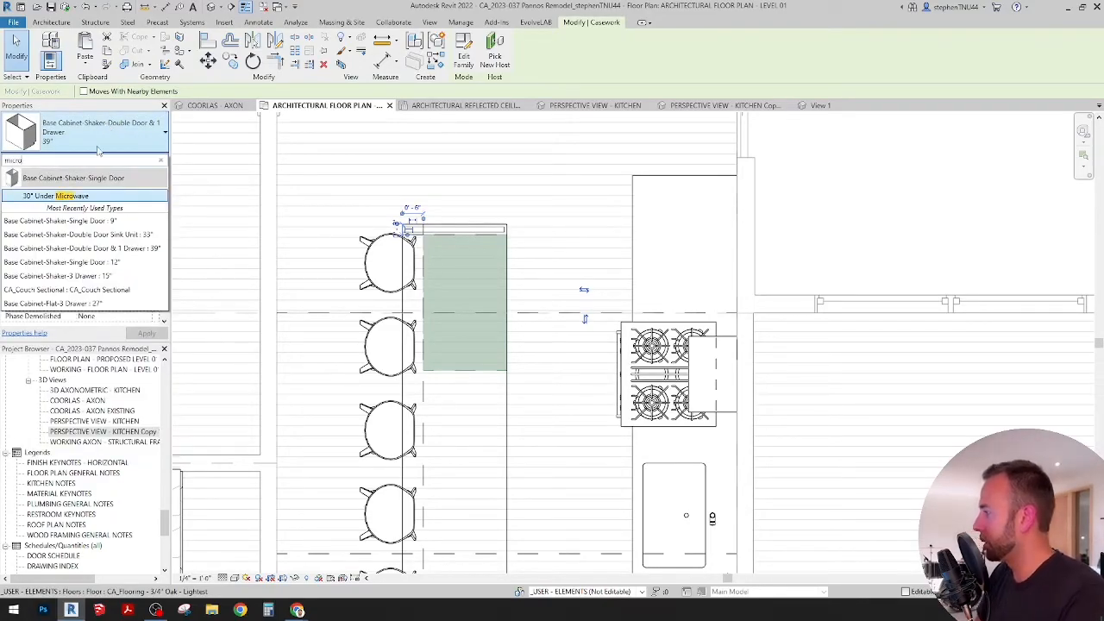
click(69, 197)
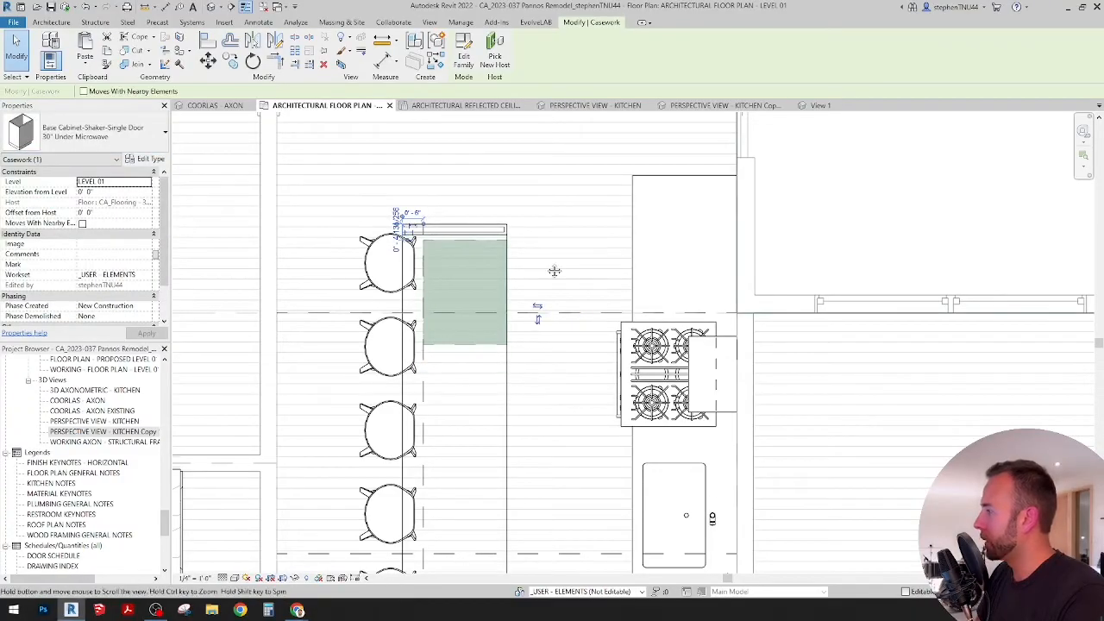
middle_drag(555, 271, 526, 274)
key(Escape)
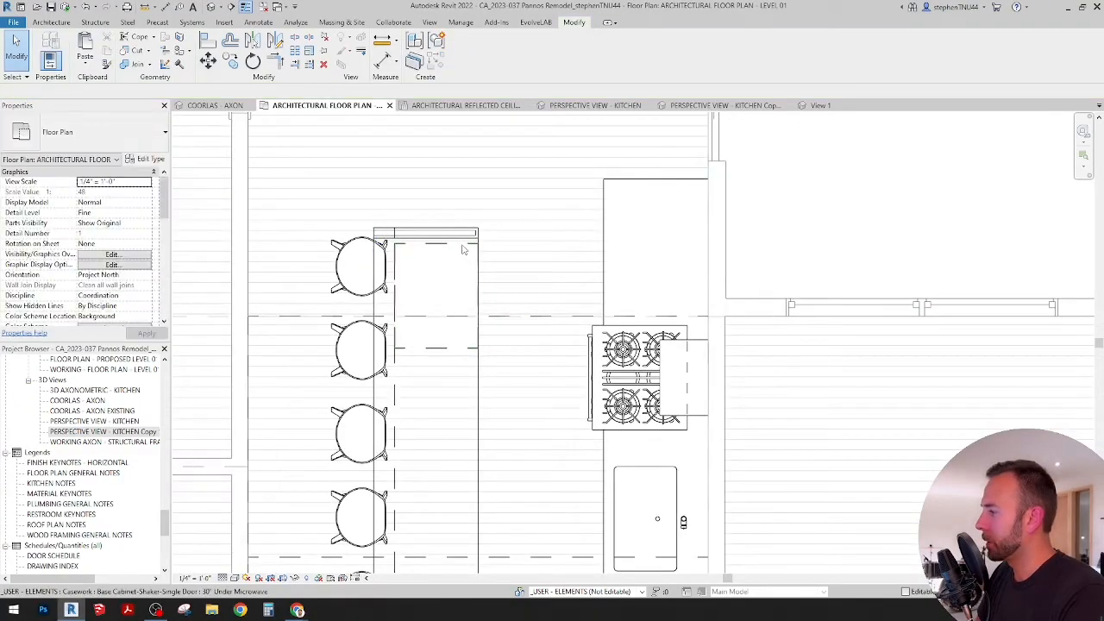
click(462, 249)
scroll(470, 247, up, 2)
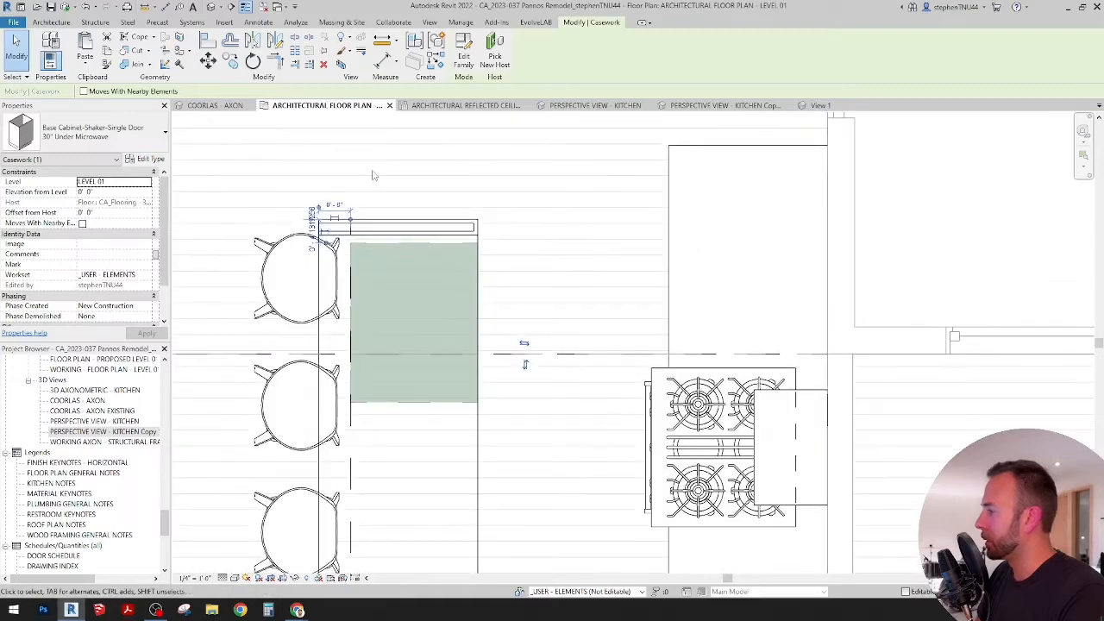
key(m)
key(v)
scroll(487, 250, up, 1)
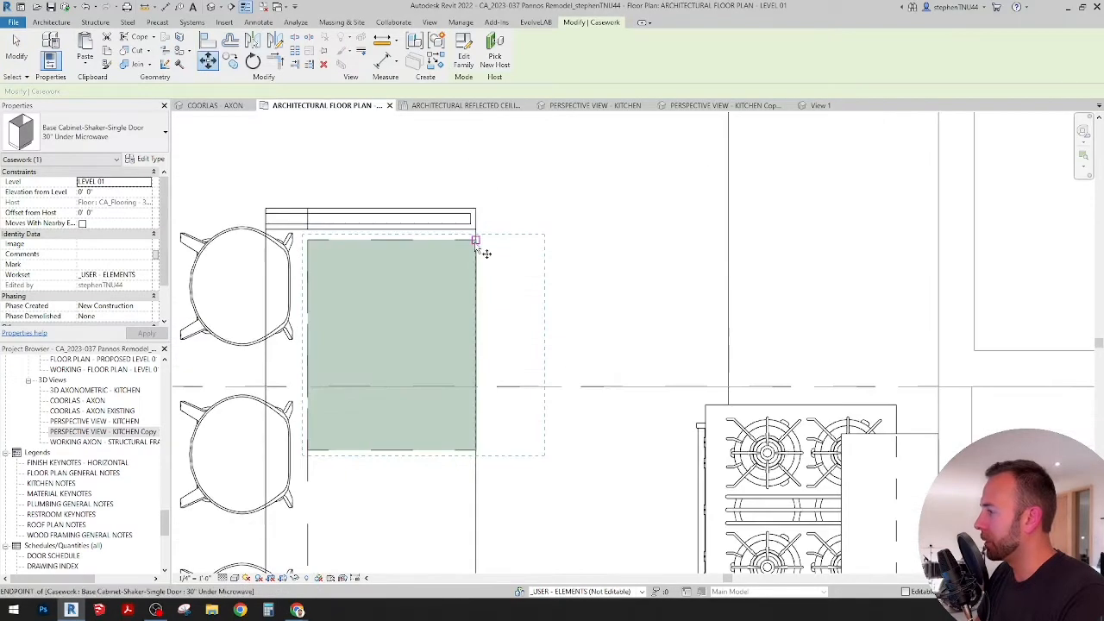
key(Escape)
key(Escape)
scroll(549, 233, down, 2)
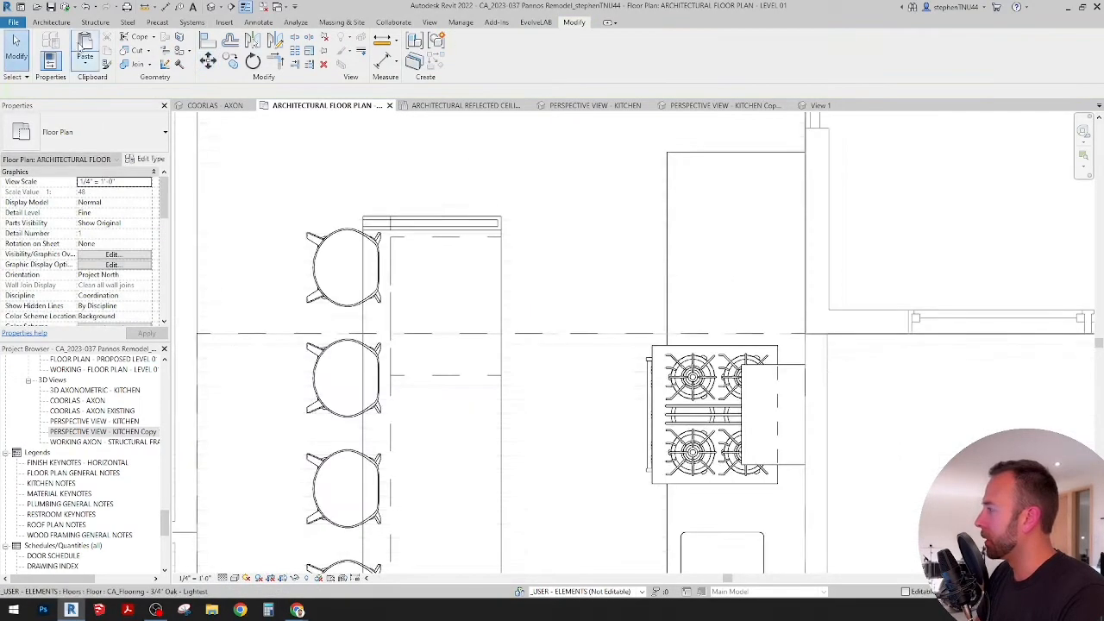
Step: Place a CA_Kitchen - 30in Microwave and Cabinet component in the aisle between the island's upper end and the range counter
click(52, 22)
click(136, 70)
click(149, 85)
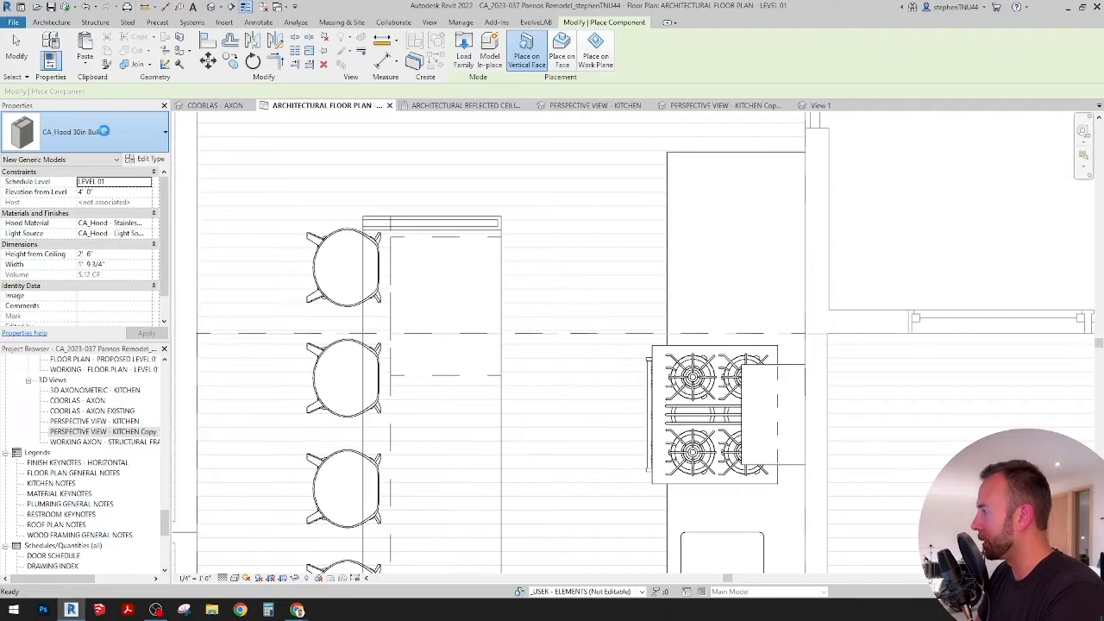
click(105, 135)
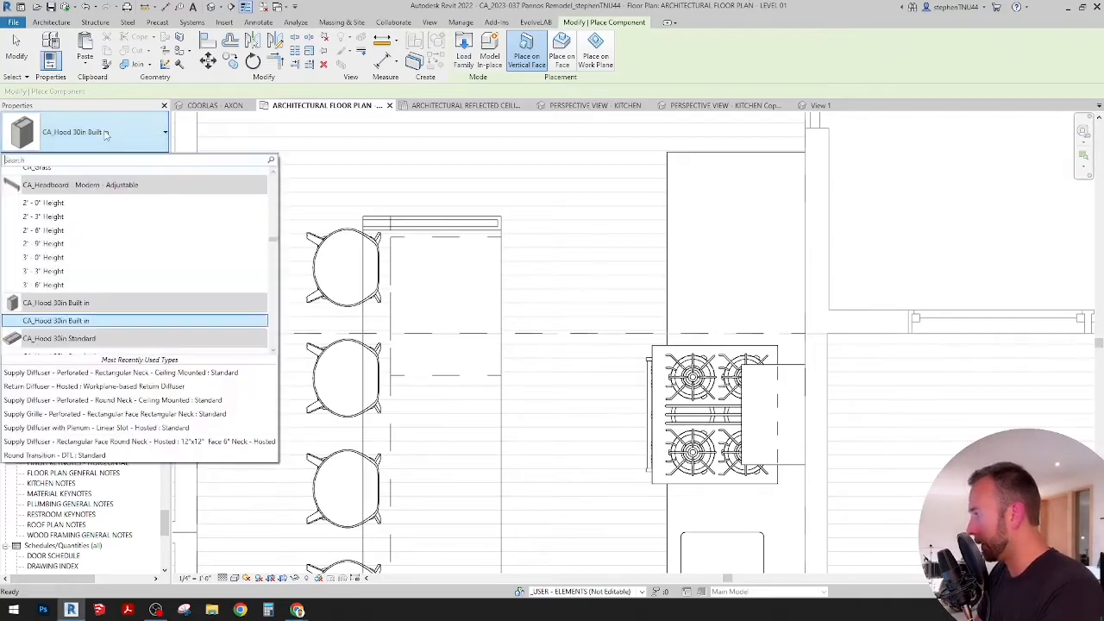
text(micro)
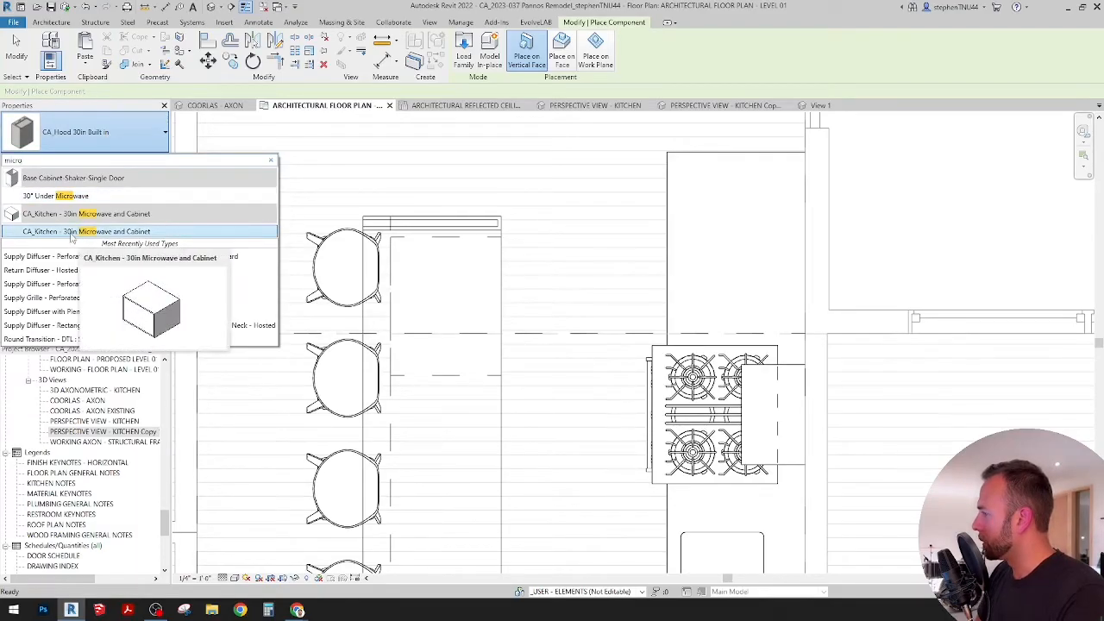
click(97, 231)
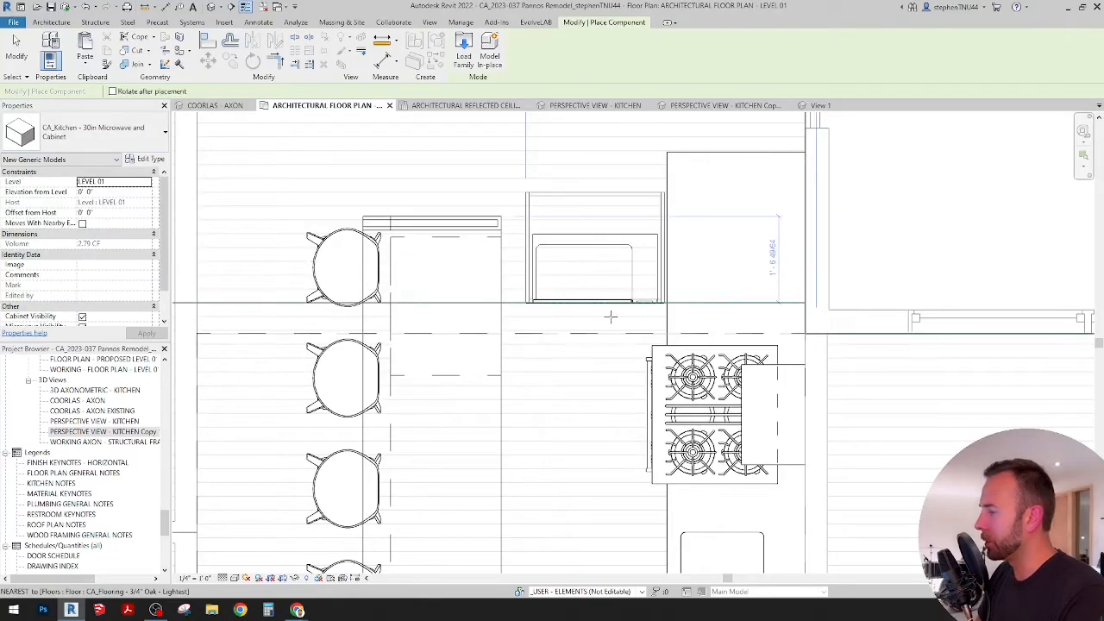
click(596, 304)
key(Escape)
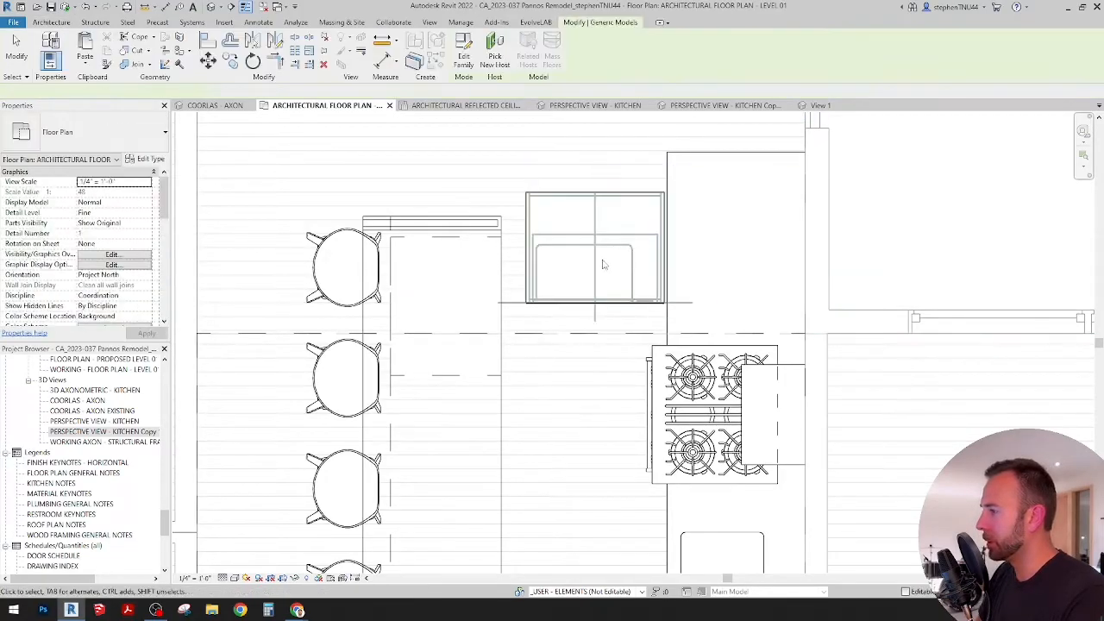
Step: Rotate the 30in Microwave and Cabinet component in the aisle by 90 degrees
click(597, 254)
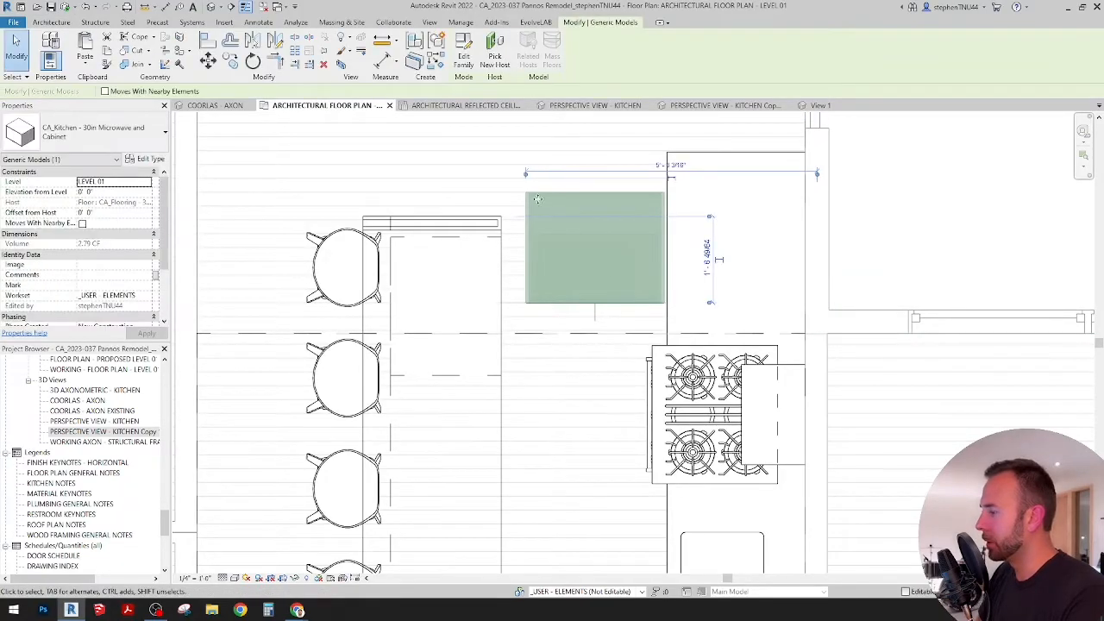
key(r)
key(o)
click(608, 149)
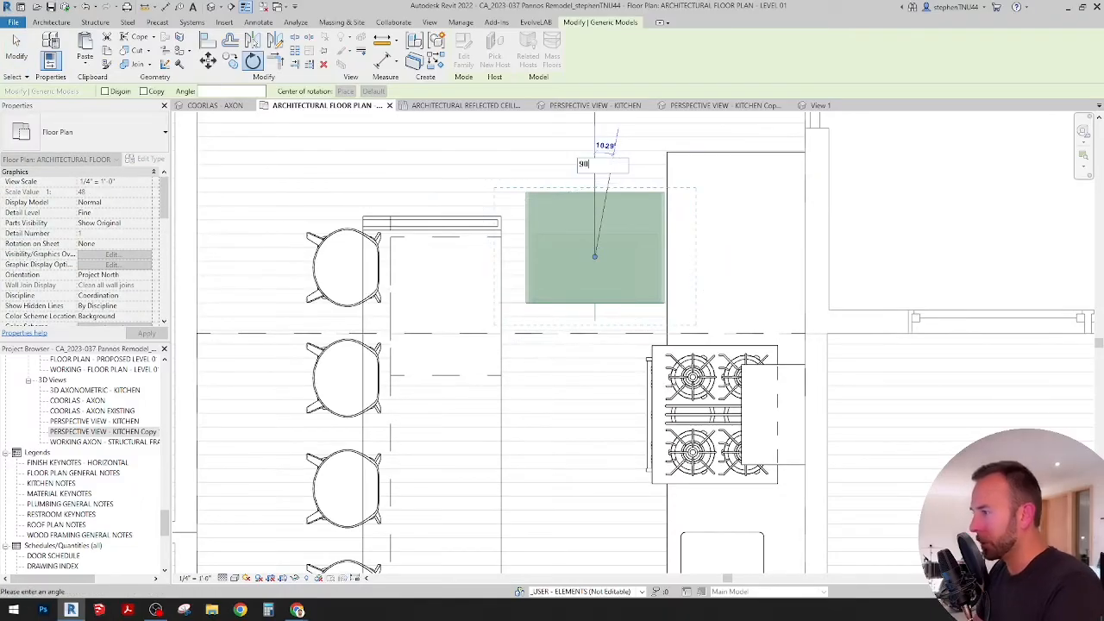
key(Return)
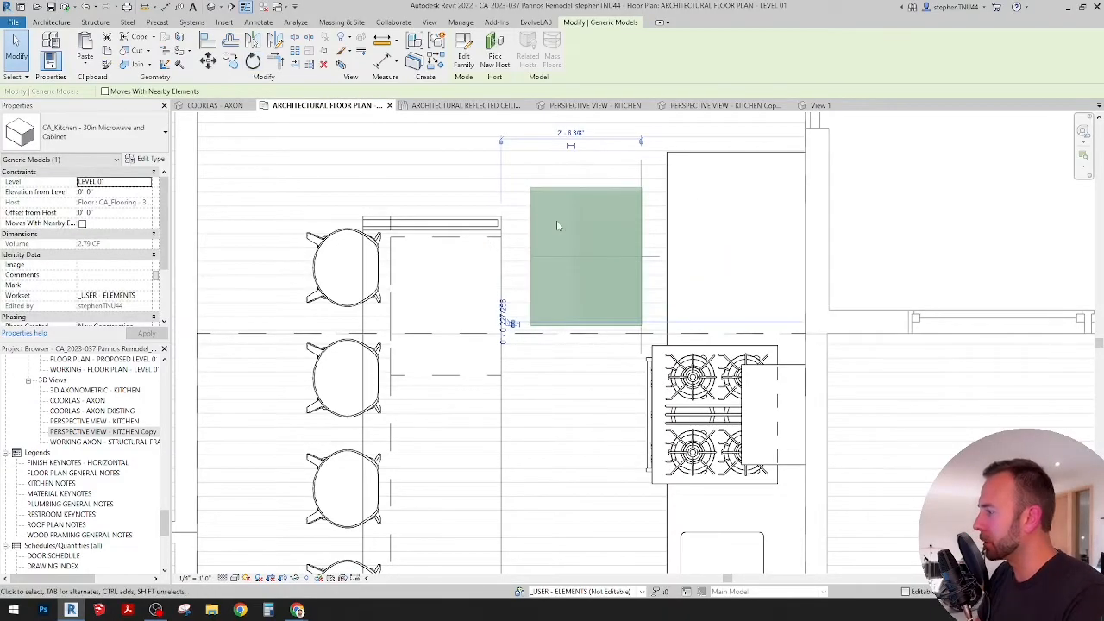
Step: Align the upper edge of the island's 30" Under Microwave base cabinet with the inner face of the end filler panel
middle_drag(558, 228, 528, 242)
scroll(494, 253, up, 1)
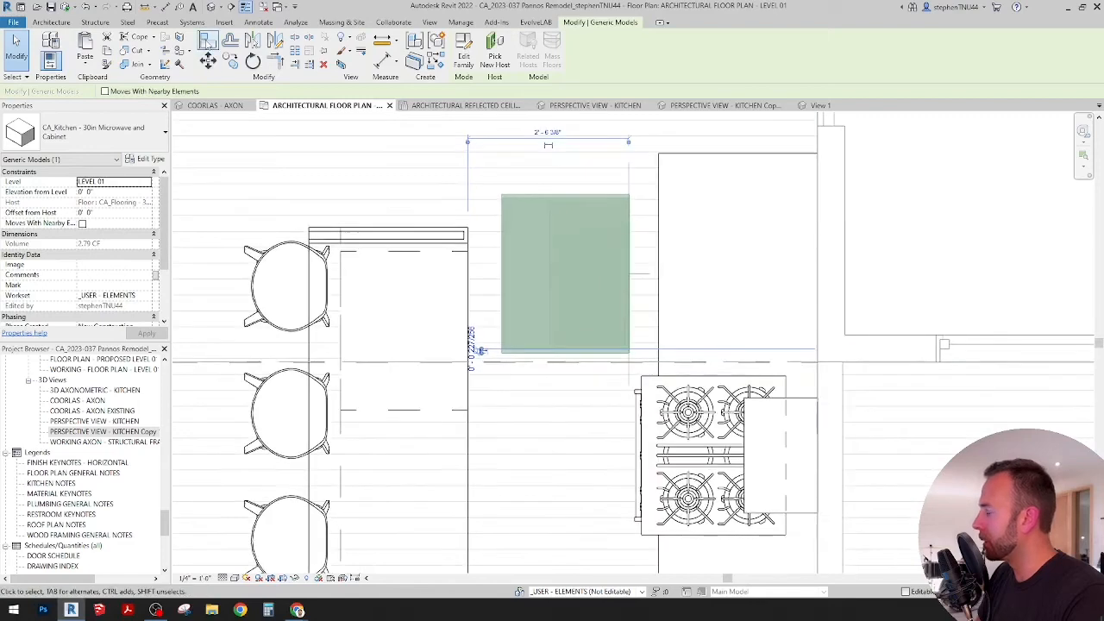
key(a)
key(l)
scroll(459, 248, up, 2)
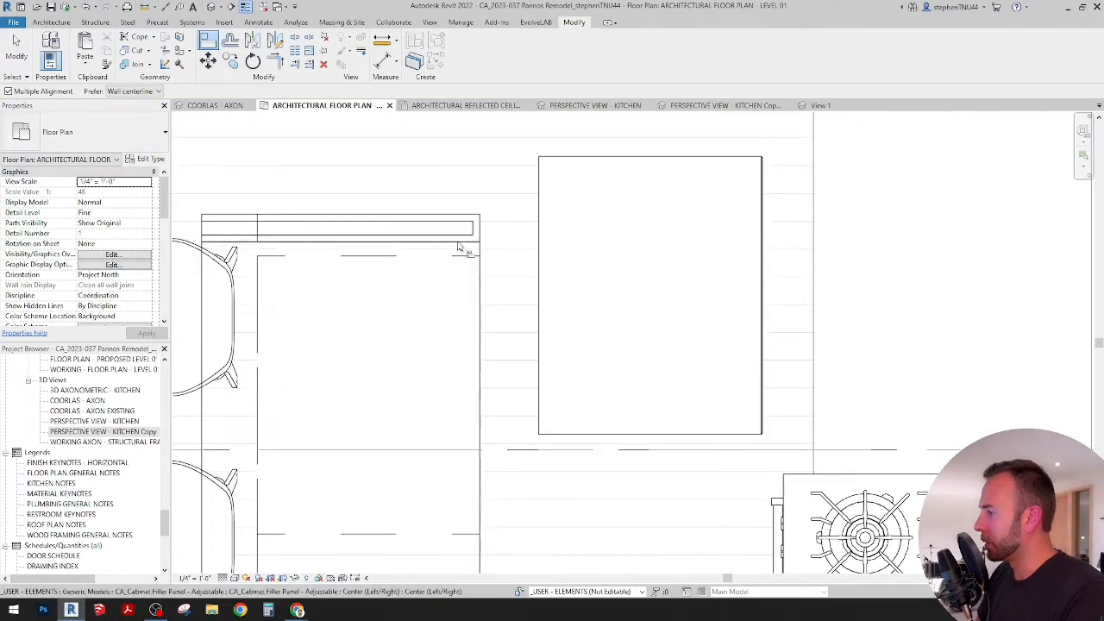
click(464, 255)
key(Escape)
key(Escape)
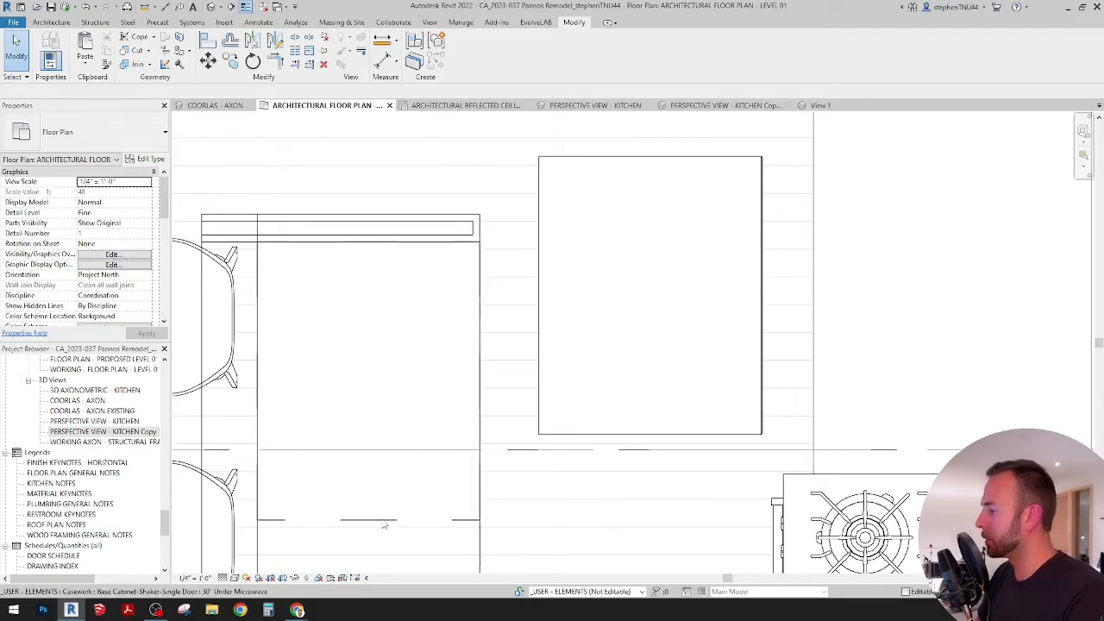
Step: Move the microwave component by its upper range-side corner onto the matching corner of the island's base cabinet, against the filler panel
click(374, 316)
middle_drag(374, 316, 379, 303)
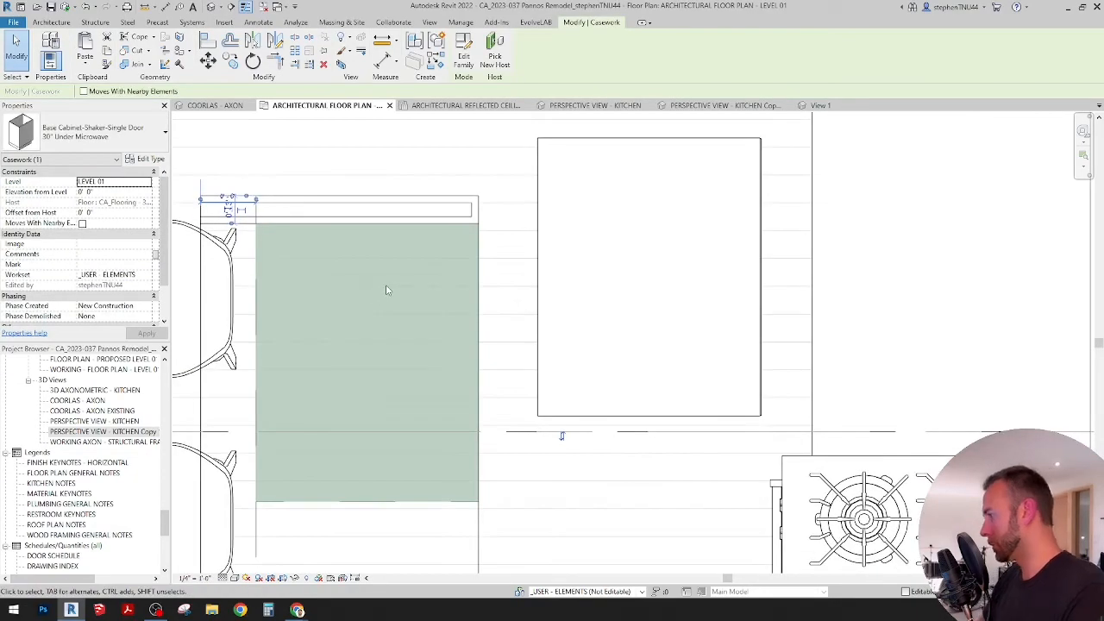
scroll(396, 287, down, 1)
middle_drag(399, 288, 385, 311)
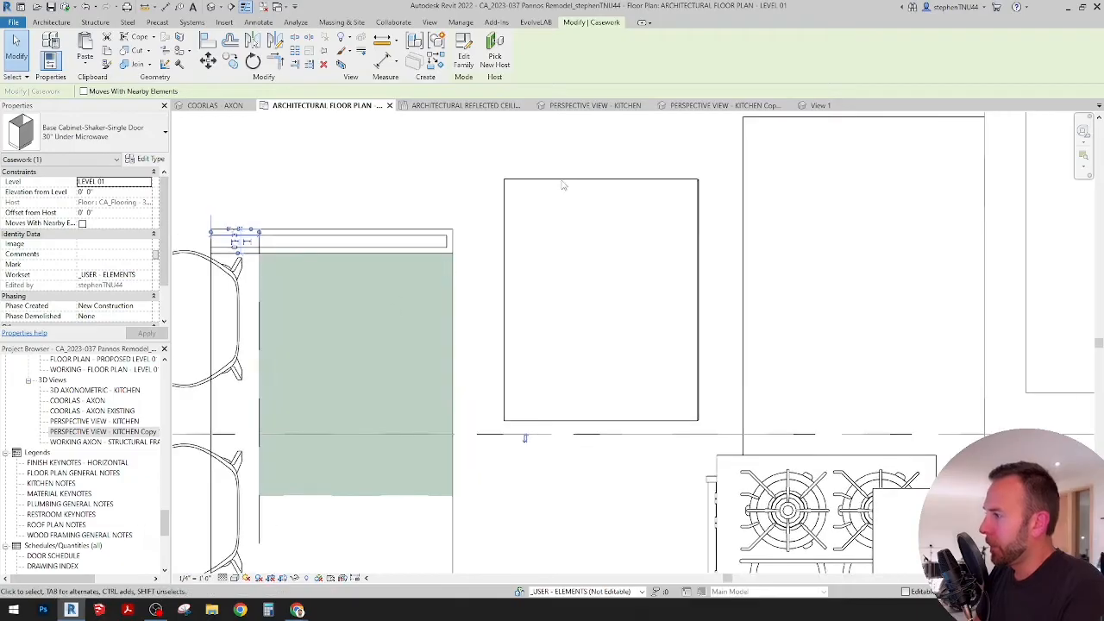
click(561, 182)
middle_drag(535, 233, 500, 253)
key(m)
key(v)
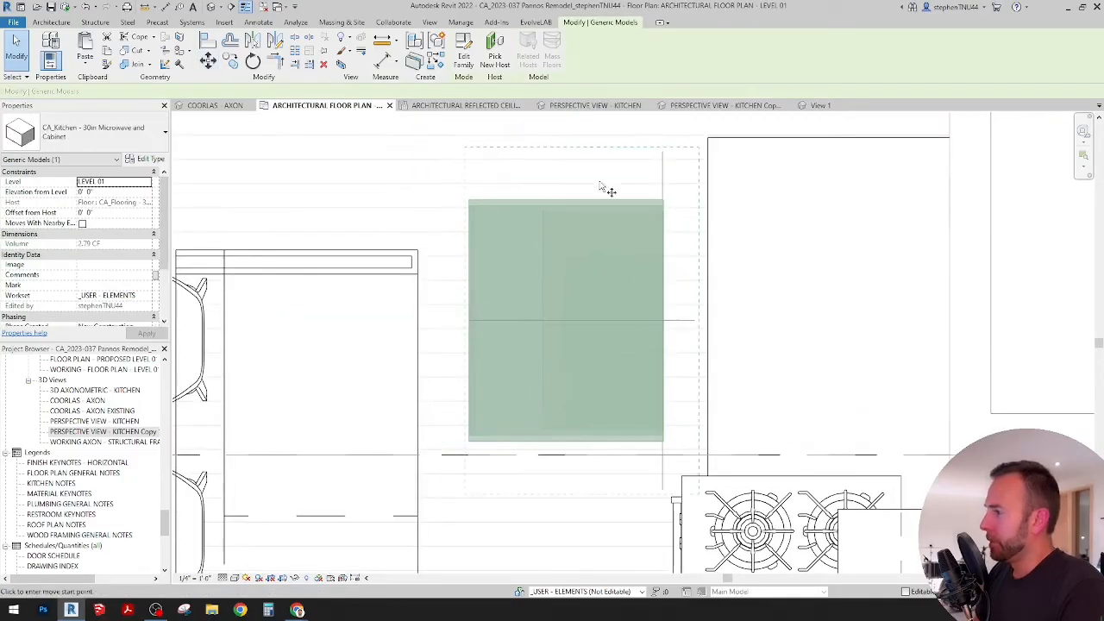
scroll(653, 189, up, 3)
scroll(673, 180, up, 2)
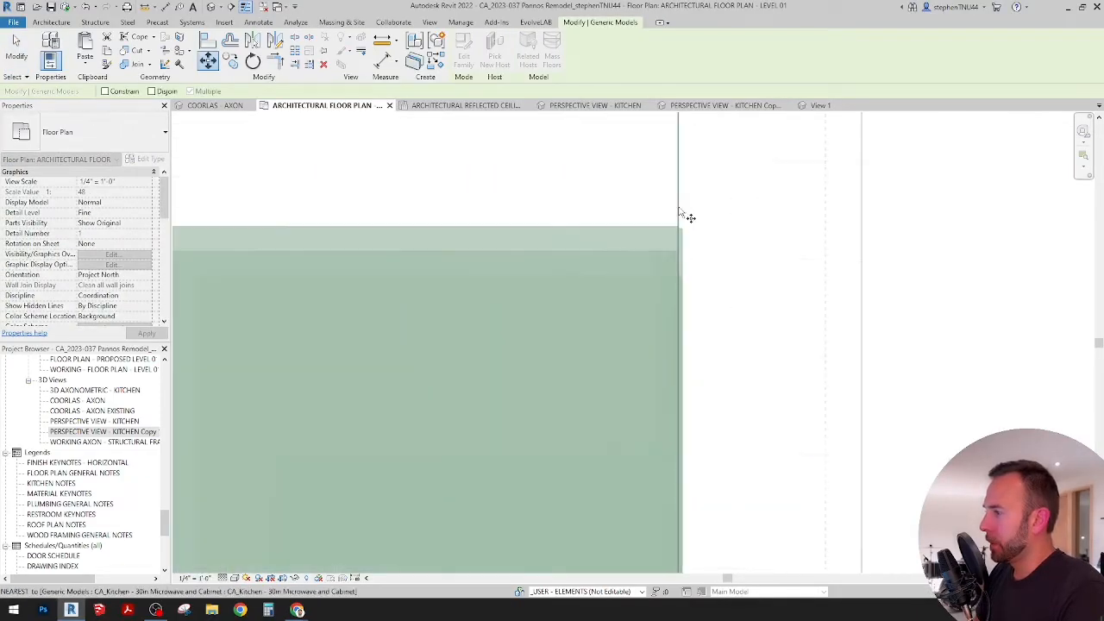
click(678, 228)
scroll(697, 198, down, 3)
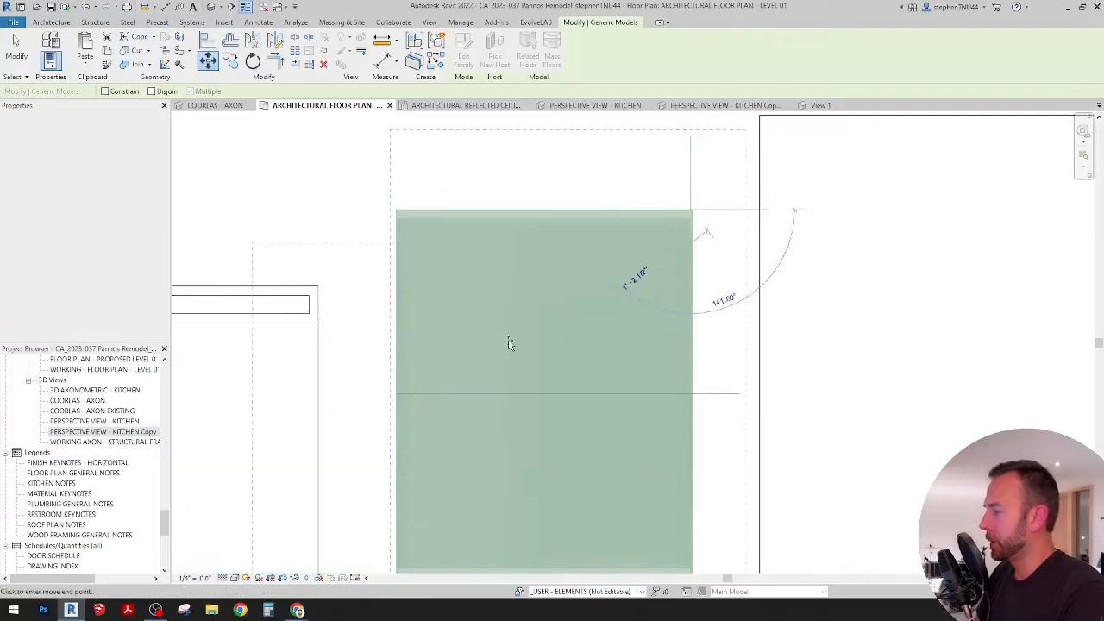
click(318, 323)
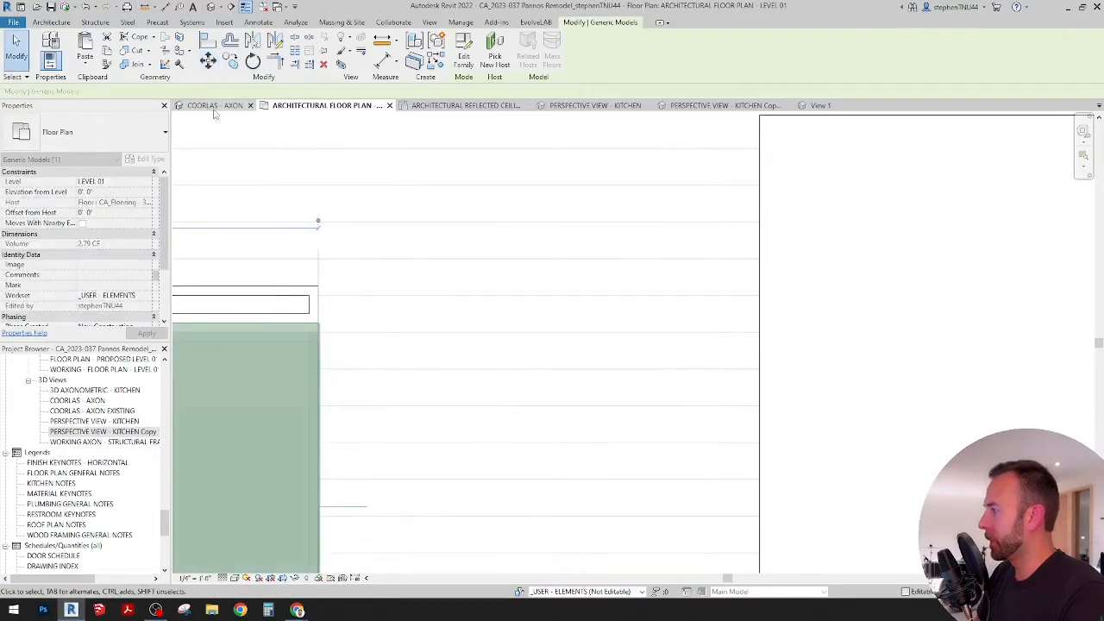
Step: In the COORLAS - AXON view, set the base cabinet under the microwave to Door Handle off and Drawer Handle on
click(215, 106)
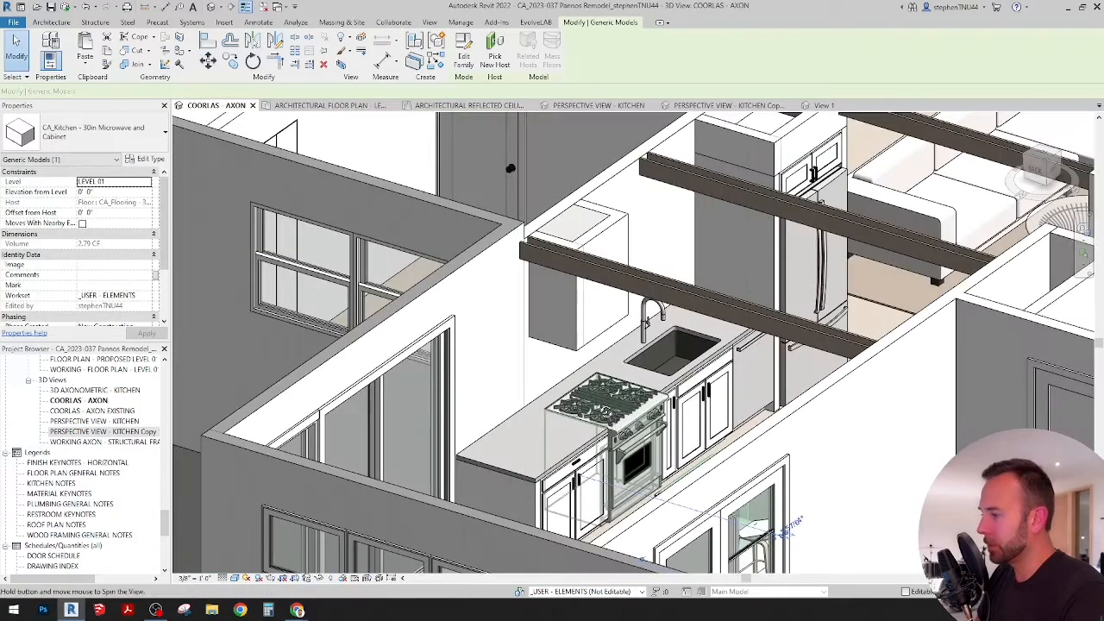
shift+middle_drag(511, 212, 240, 176)
shift+middle_drag(731, 475, 804, 521)
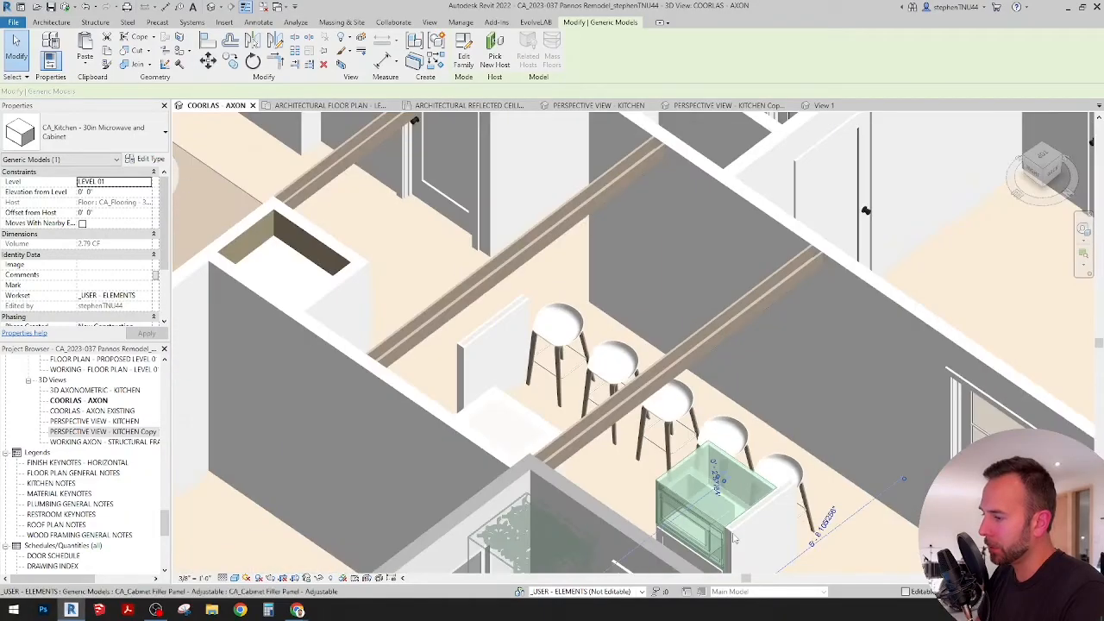
key(Escape)
scroll(731, 548, up, 3)
middle_drag(722, 537, 683, 485)
click(683, 487)
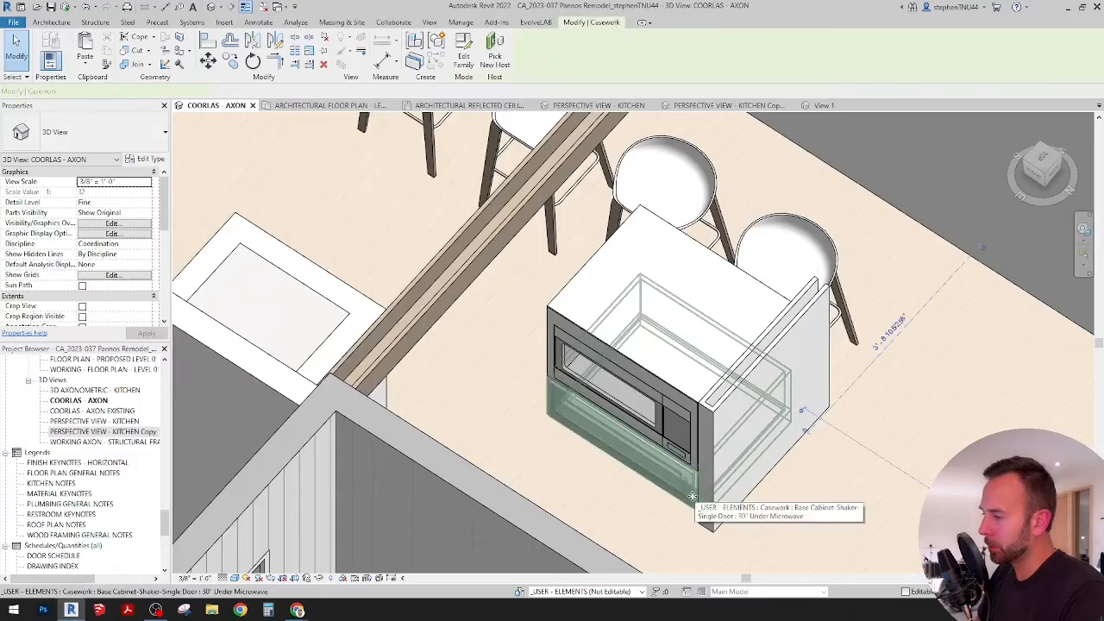
scroll(104, 271, down, 2)
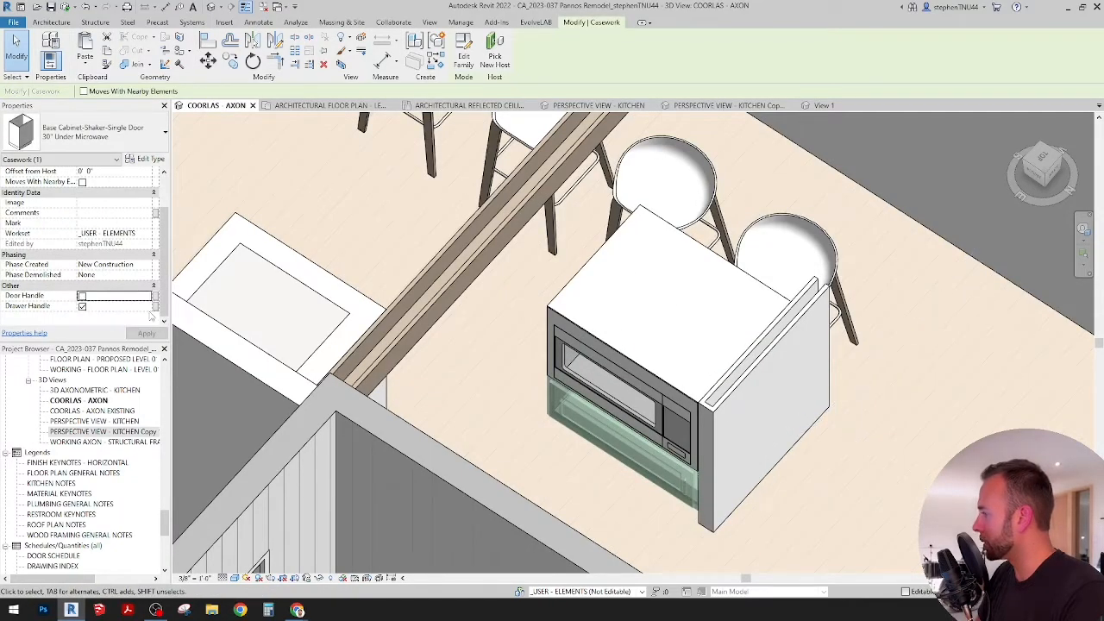
click(628, 512)
scroll(629, 512, down, 1)
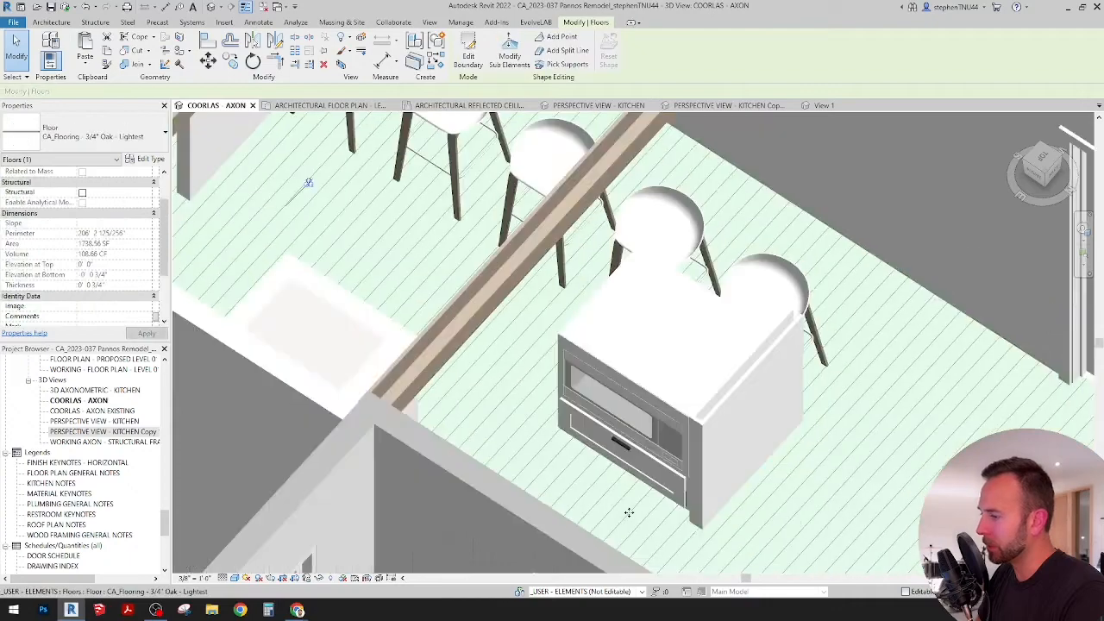
Step: Inspect the microwave component in the island and its fit beside the end panel and stools from several 3D angles
shift+middle_drag(628, 512, 549, 356)
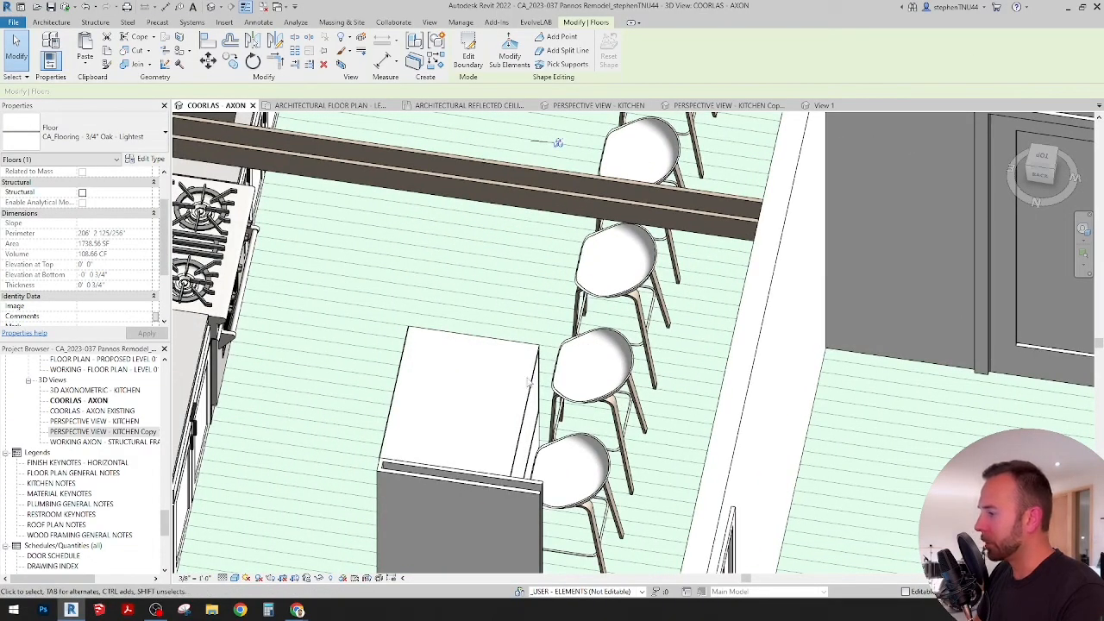
click(500, 394)
shift+middle_drag(503, 394, 508, 441)
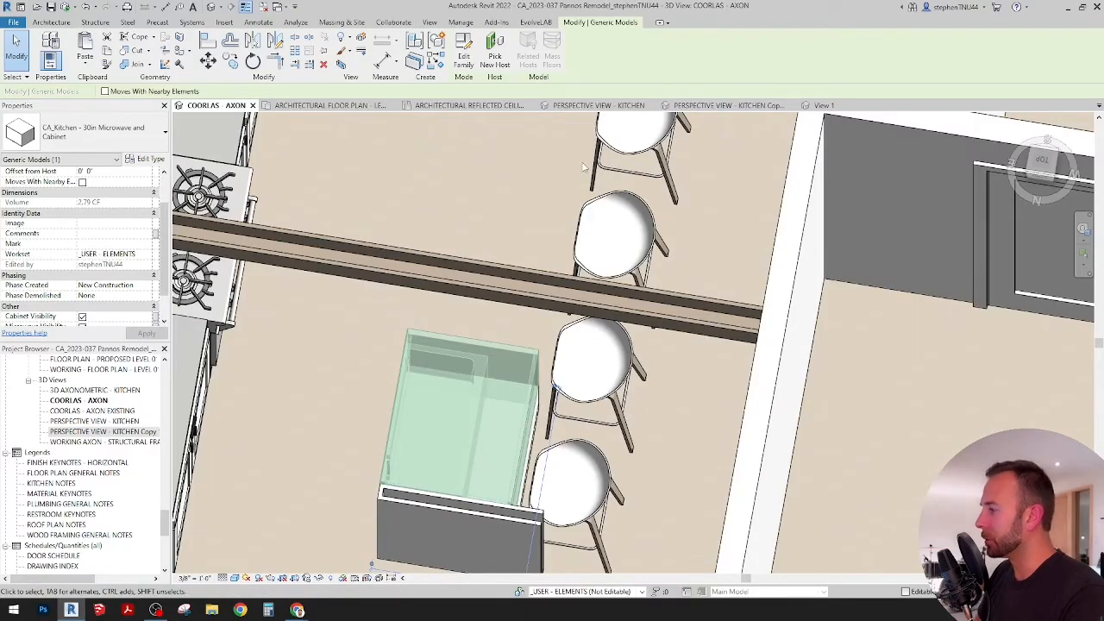
scroll(584, 166, down, 4)
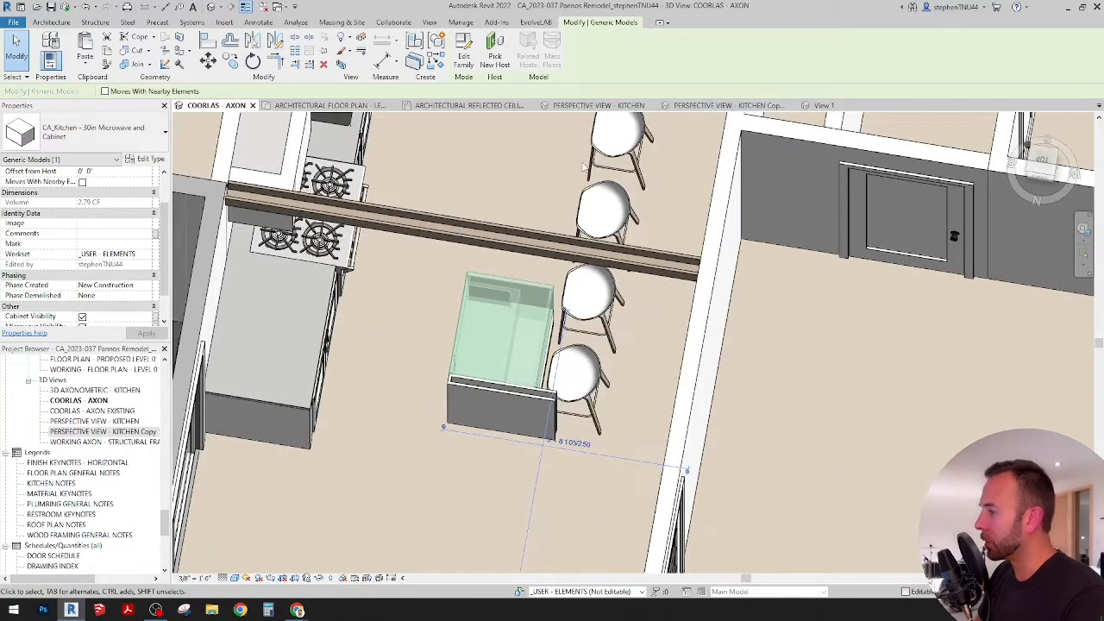
middle_drag(602, 212, 598, 264)
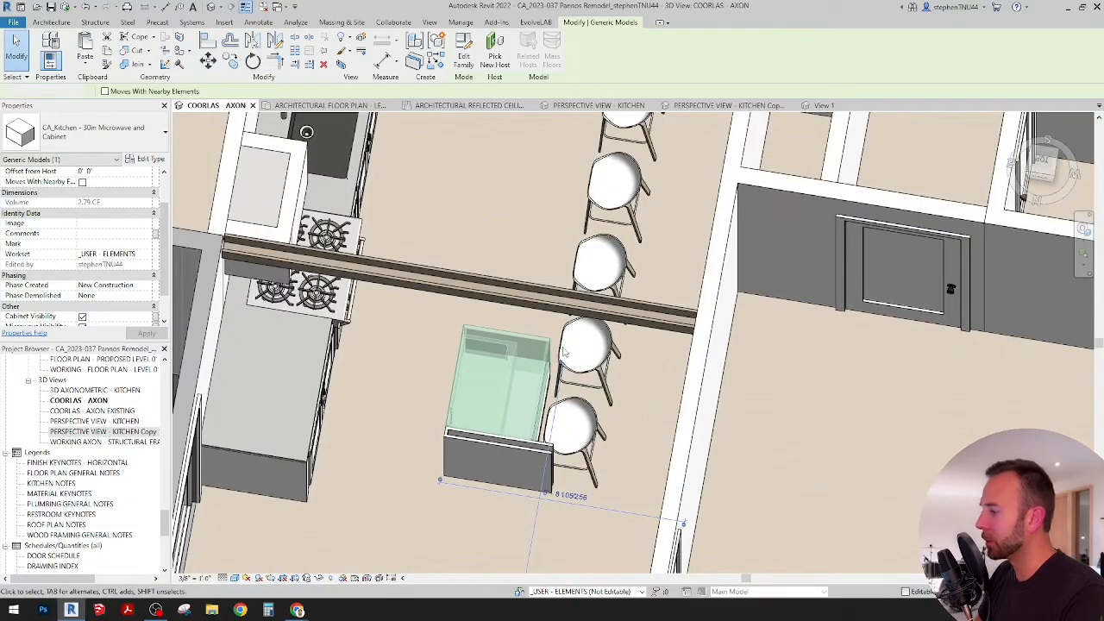
key(Escape)
shift+middle_drag(561, 350, 545, 402)
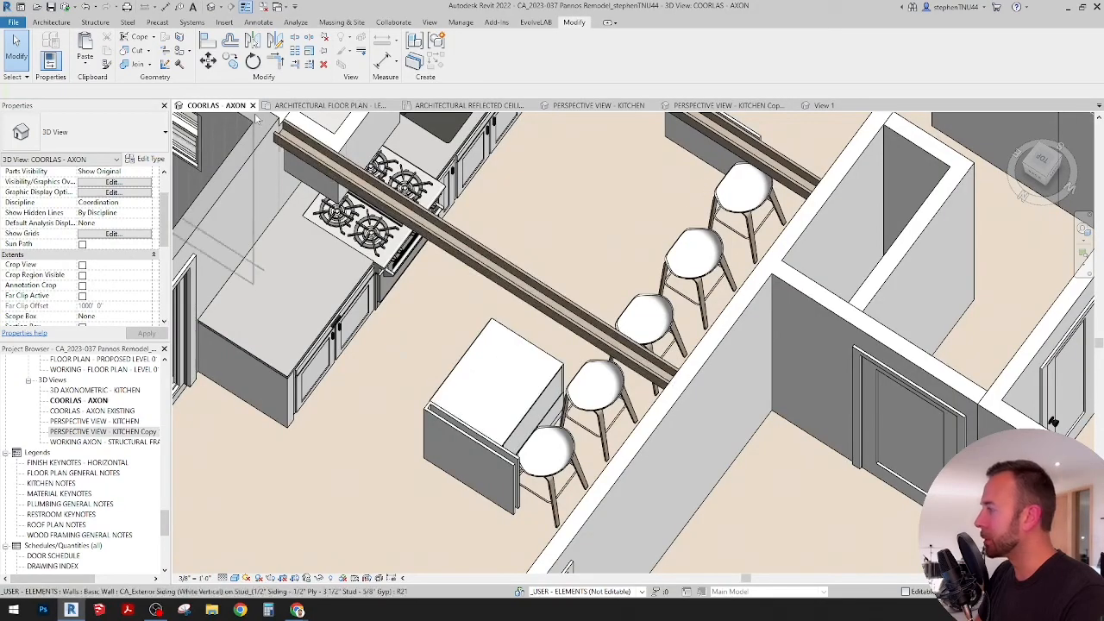
Step: In the architectural floor plan, copy the island's 30" Under Microwave base cabinet 2'-10" straight down along the island
click(312, 105)
scroll(402, 260, down, 2)
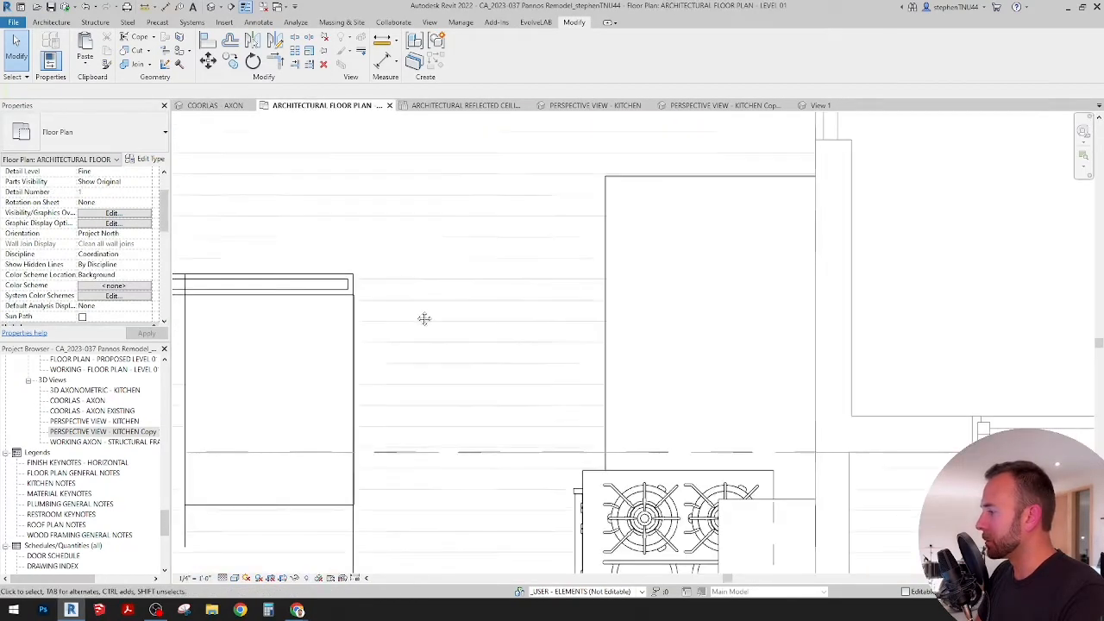
middle_drag(424, 318, 515, 205)
scroll(470, 247, down, 1)
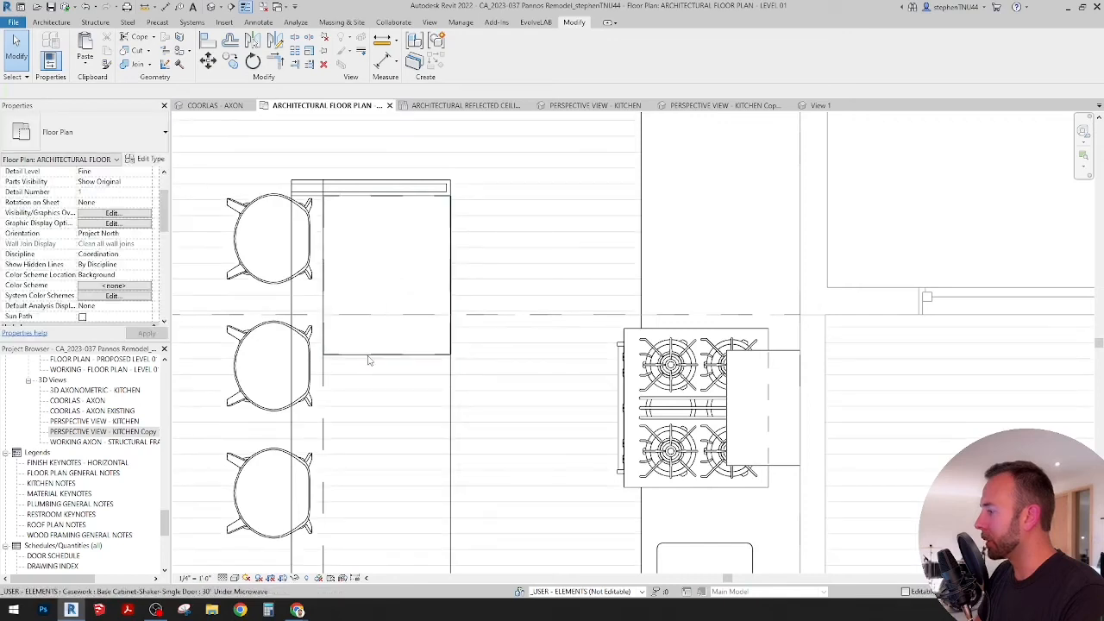
click(377, 360)
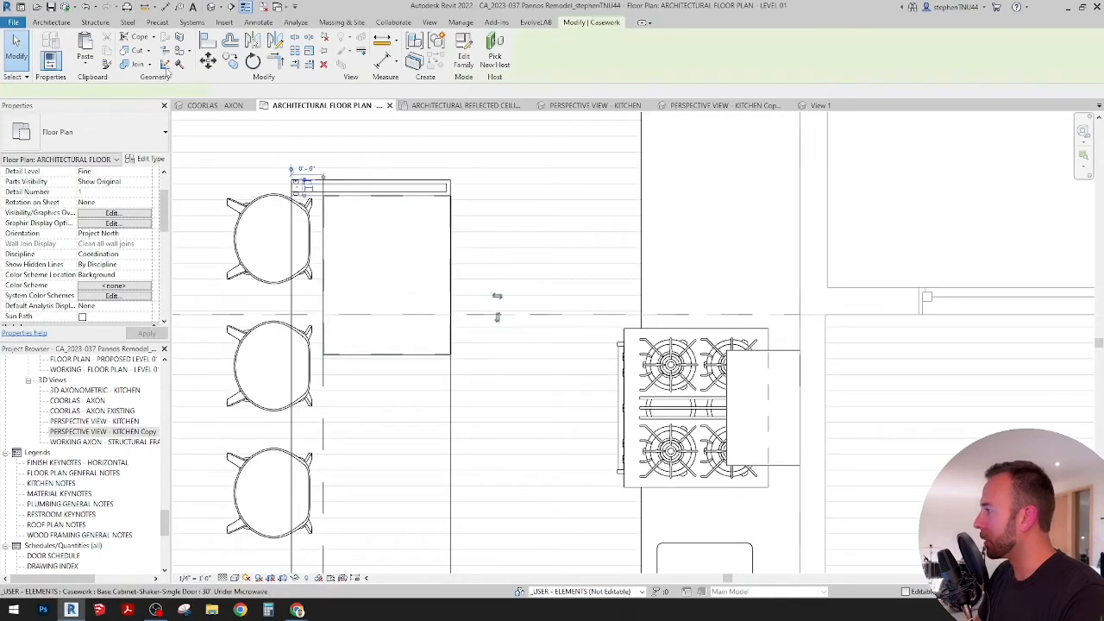
click(405, 247)
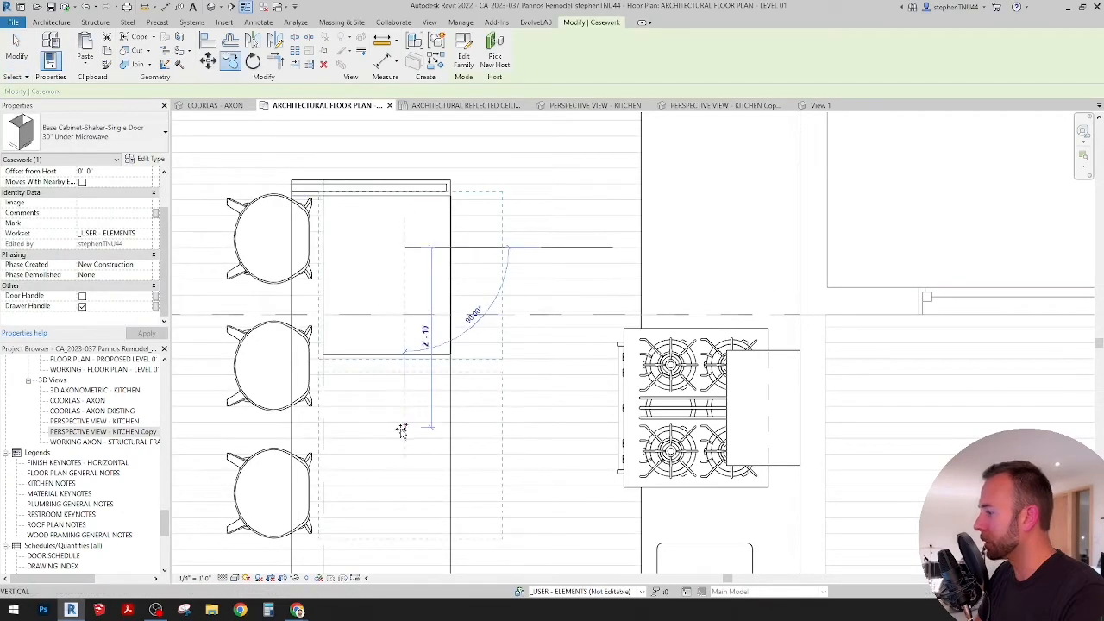
click(405, 427)
middle_drag(413, 419, 441, 205)
scroll(442, 205, down, 3)
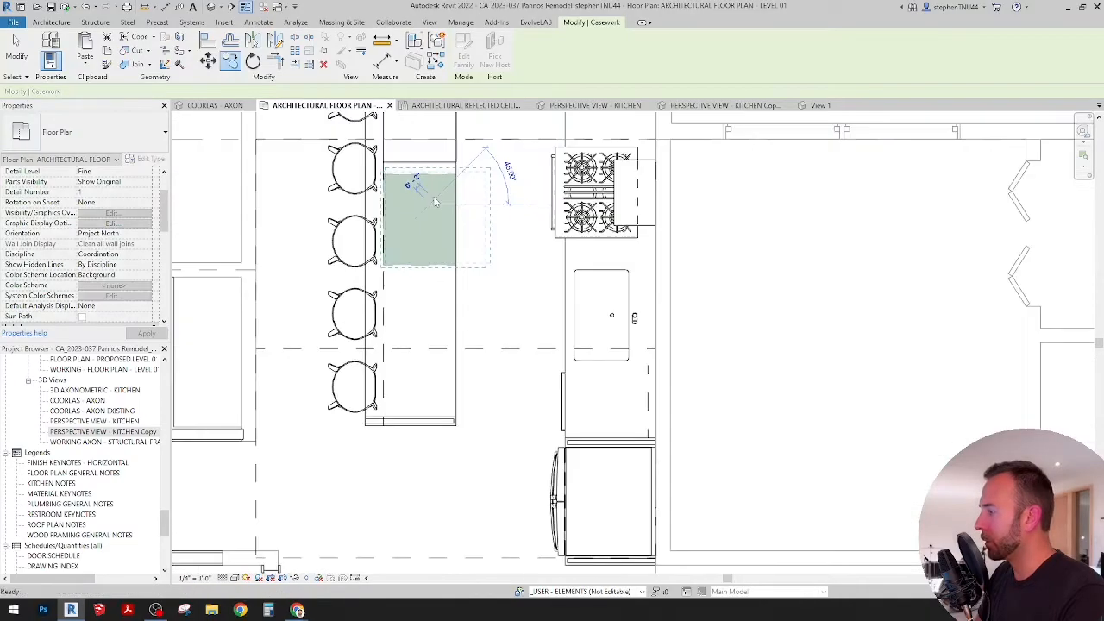
key(Escape)
key(Escape)
Step: Change the copied island cabinet's type to Base Cabinet-Shaker-2 Drawer, 24"
scroll(433, 179, up, 2)
click(436, 175)
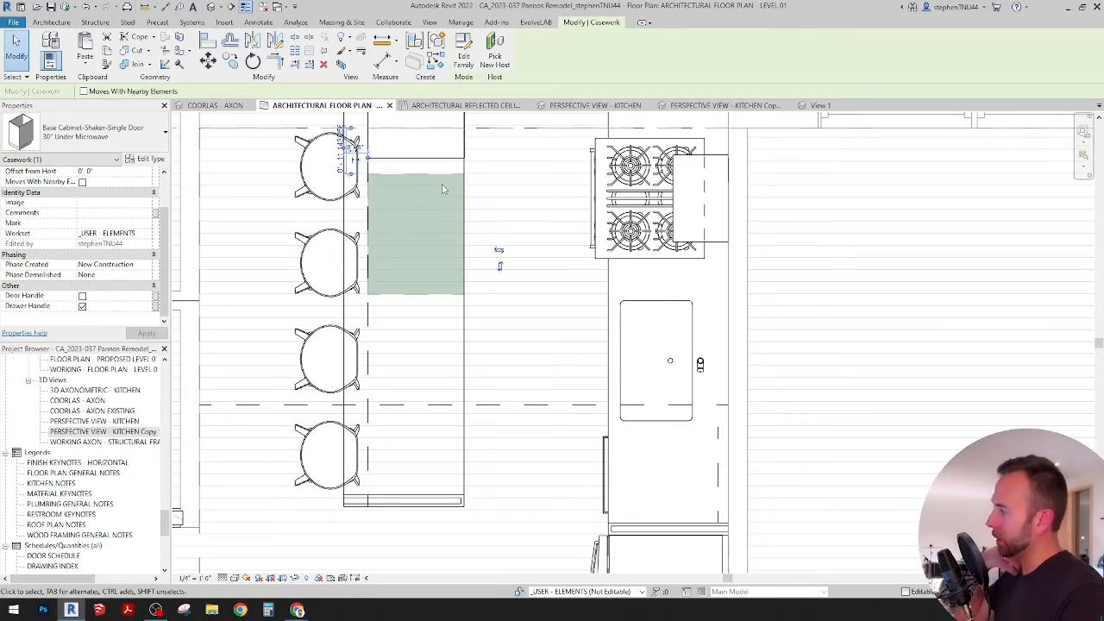
click(138, 129)
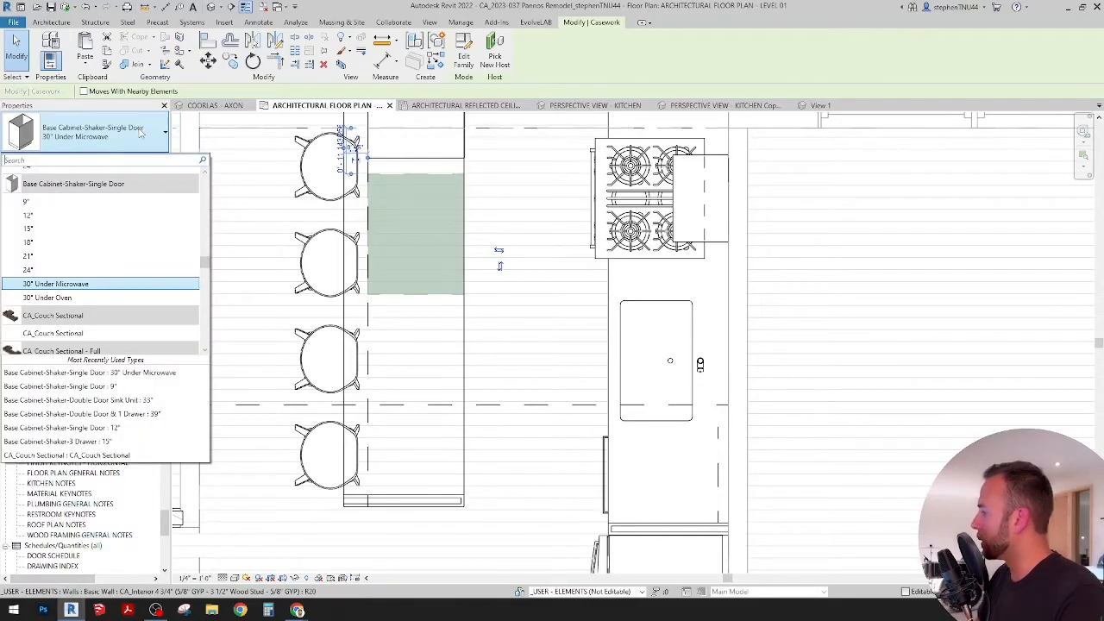
scroll(121, 246, up, 3)
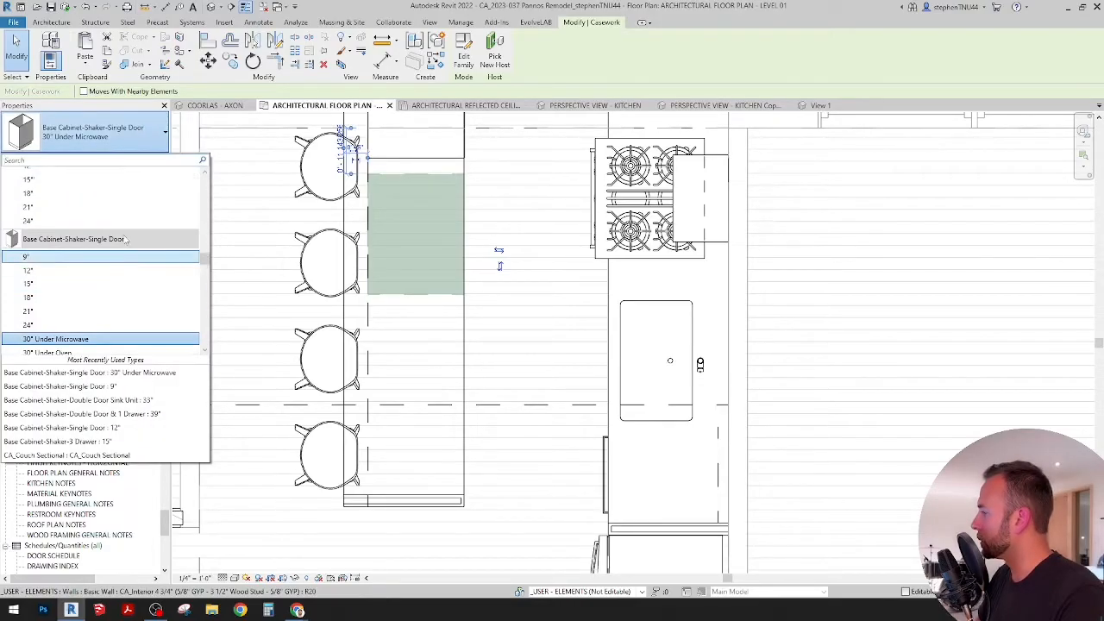
scroll(121, 260, up, 2)
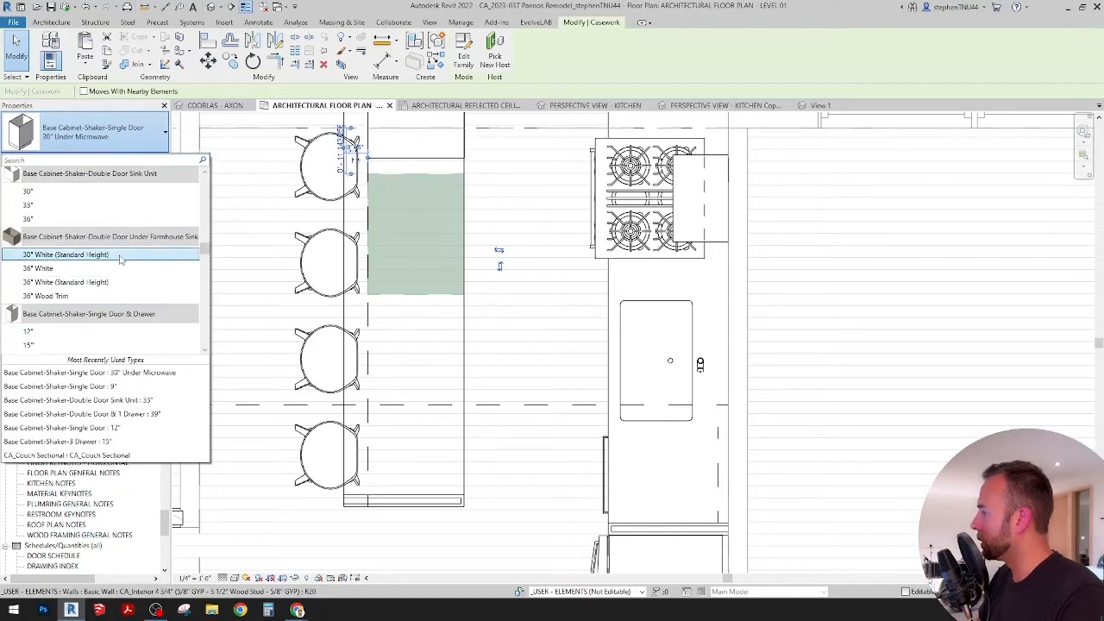
scroll(135, 279, down, 5)
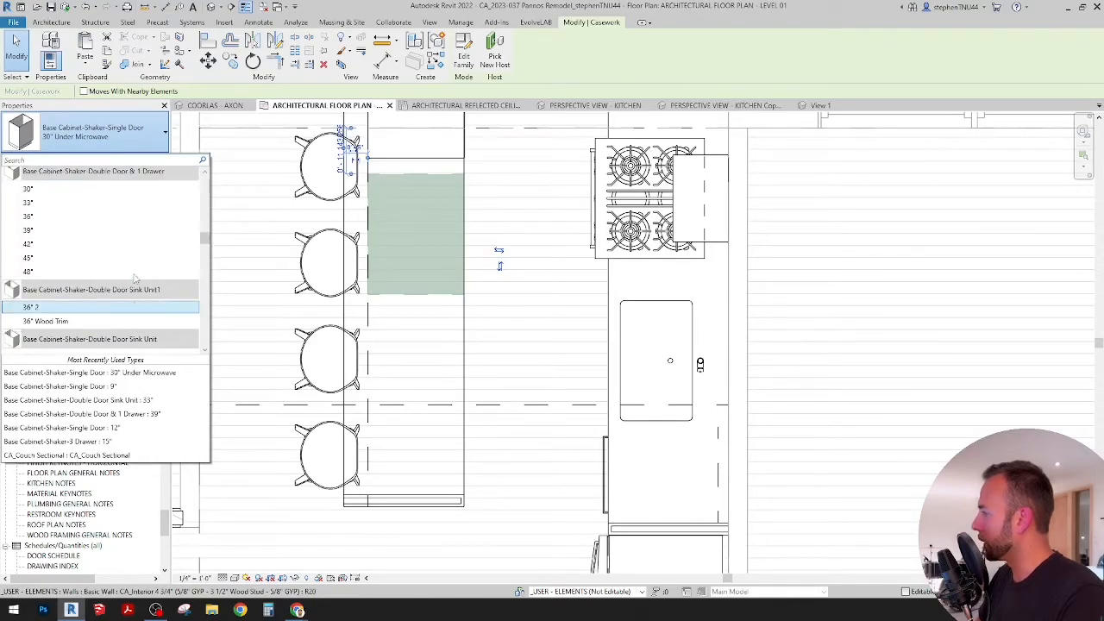
scroll(129, 280, up, 5)
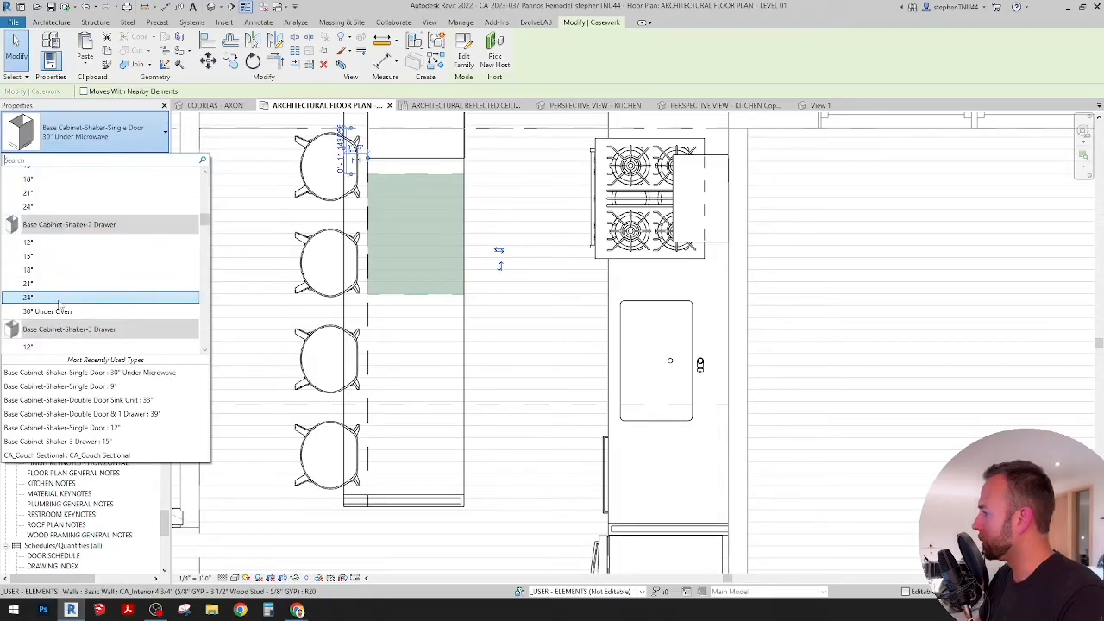
click(59, 300)
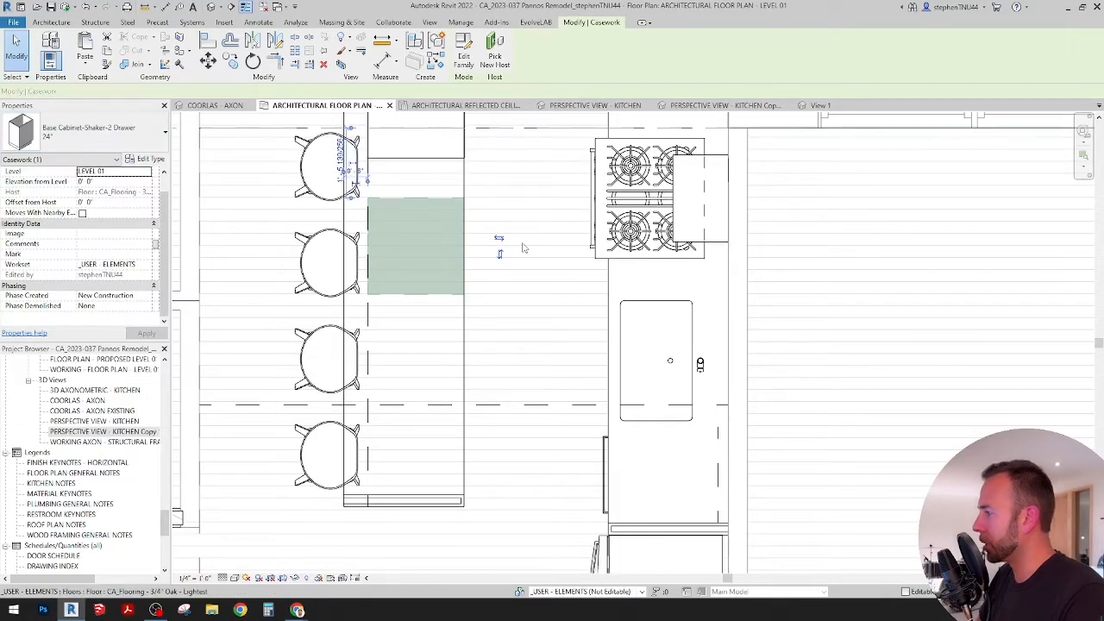
Step: Align the island's 24" two-drawer base cabinet with the lower end of the microwave cabinet
middle_drag(477, 210, 465, 235)
click(207, 41)
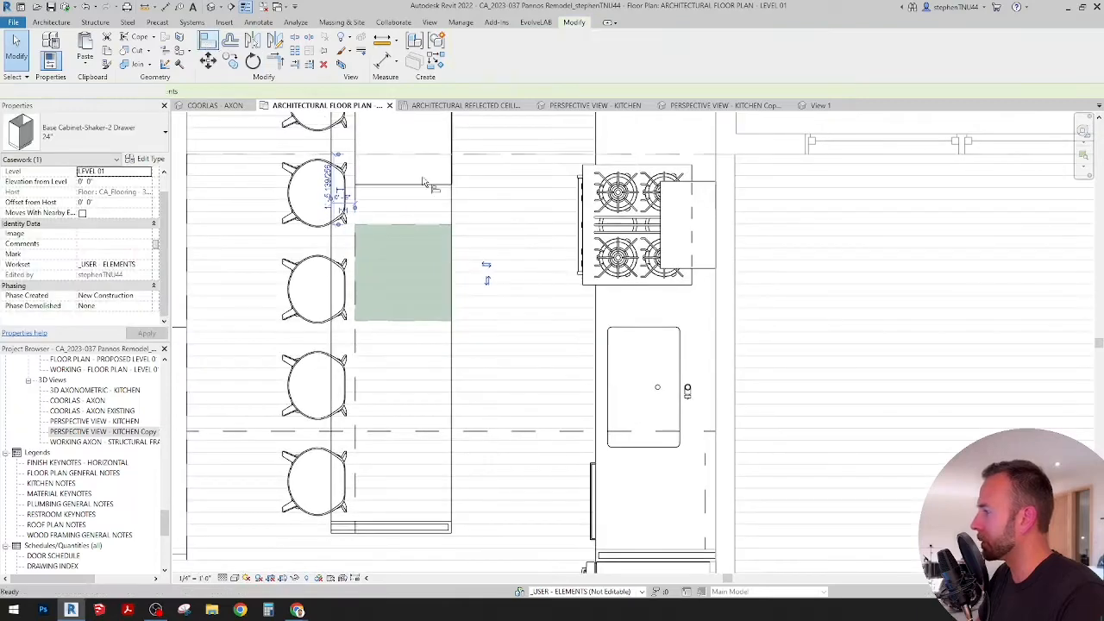
scroll(431, 199, up, 3)
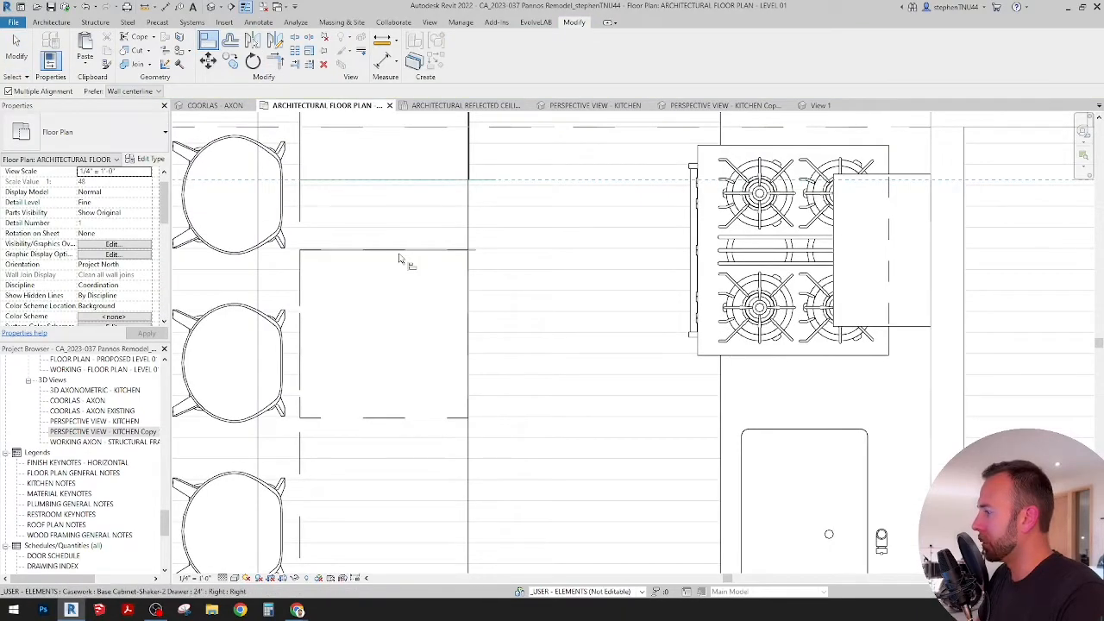
key(Escape)
key(Escape)
Step: Copy the 24" two-drawer base cabinet twice down the island, placing each copy edge to edge with the previous one
scroll(411, 256, down, 4)
click(430, 284)
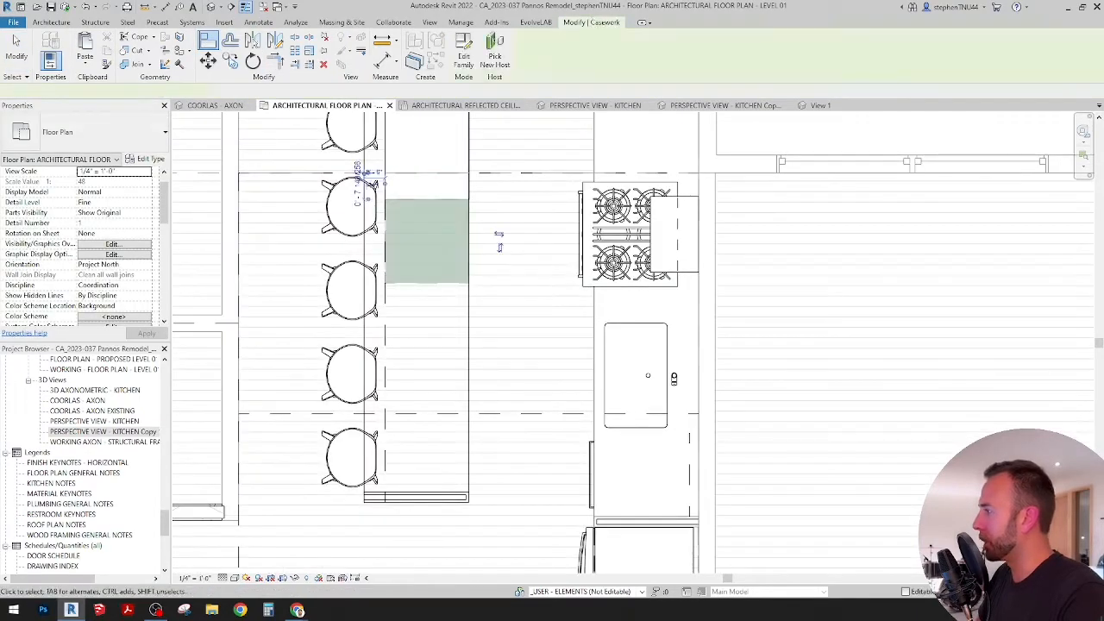
scroll(436, 204, up, 2)
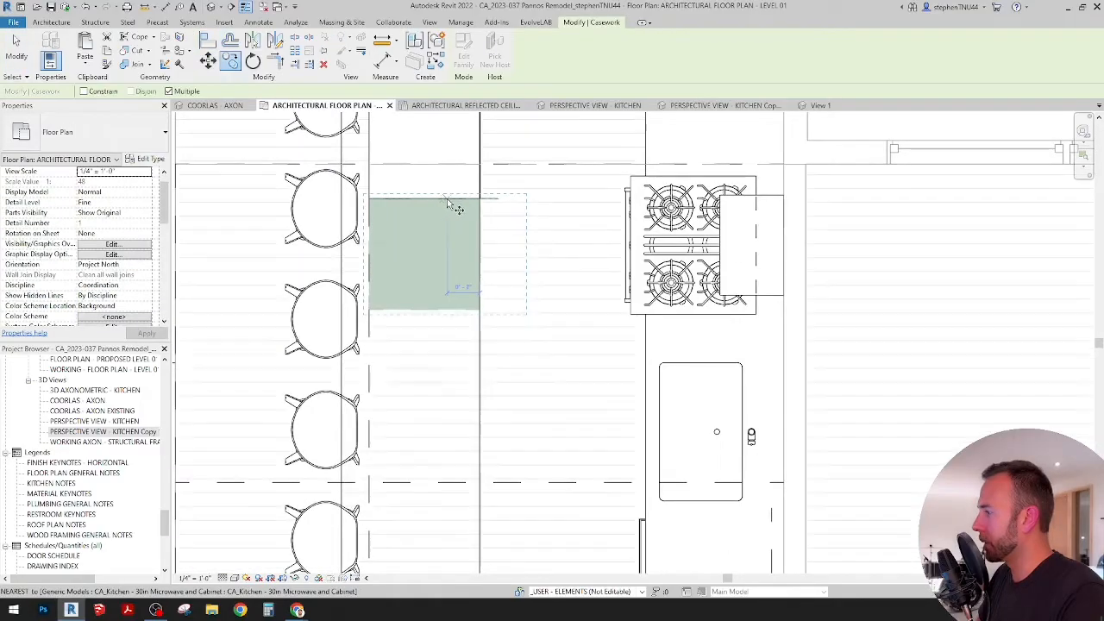
key(c)
key(o)
click(443, 200)
click(445, 312)
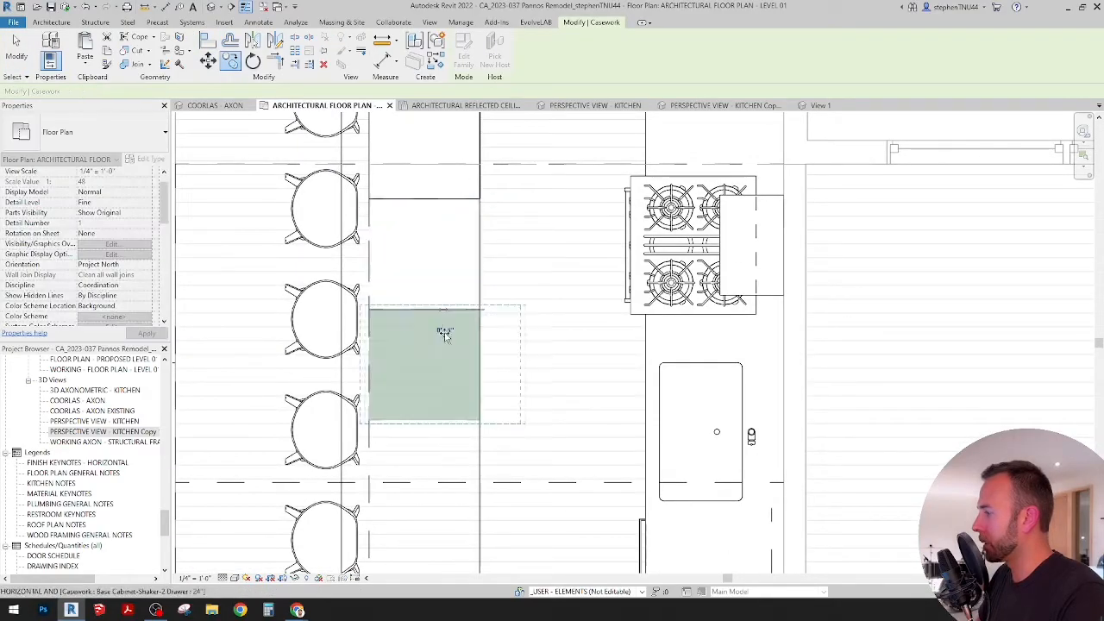
click(445, 420)
middle_drag(442, 416, 431, 239)
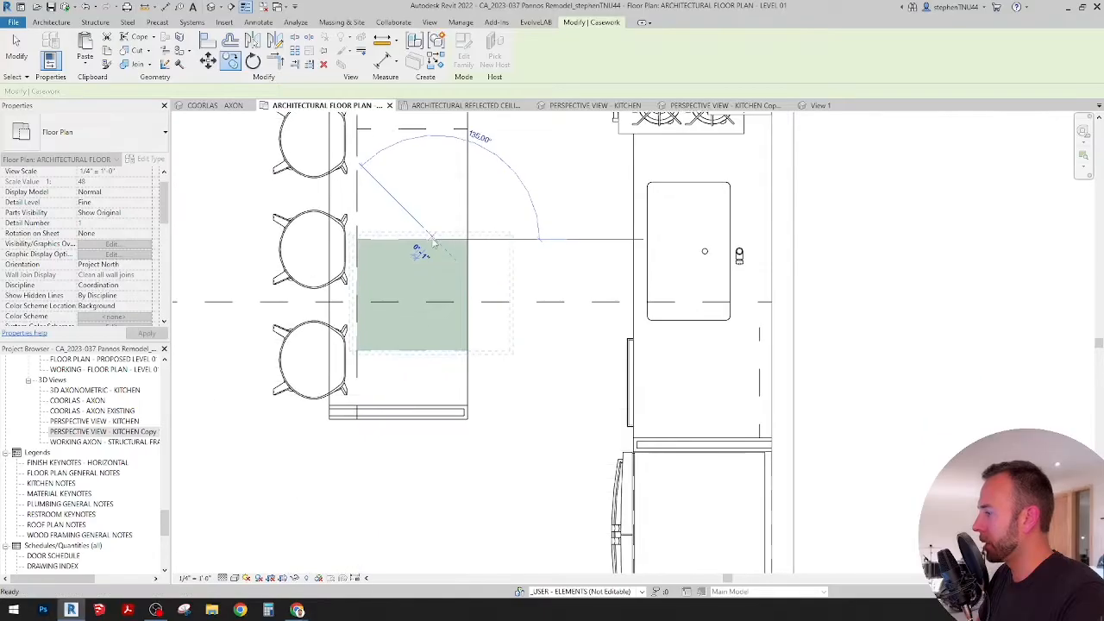
key(Escape)
key(Escape)
Step: Measure the remaining gap between the last island cabinet and the end filler panel
scroll(446, 313, down, 1)
middle_drag(446, 313, 449, 351)
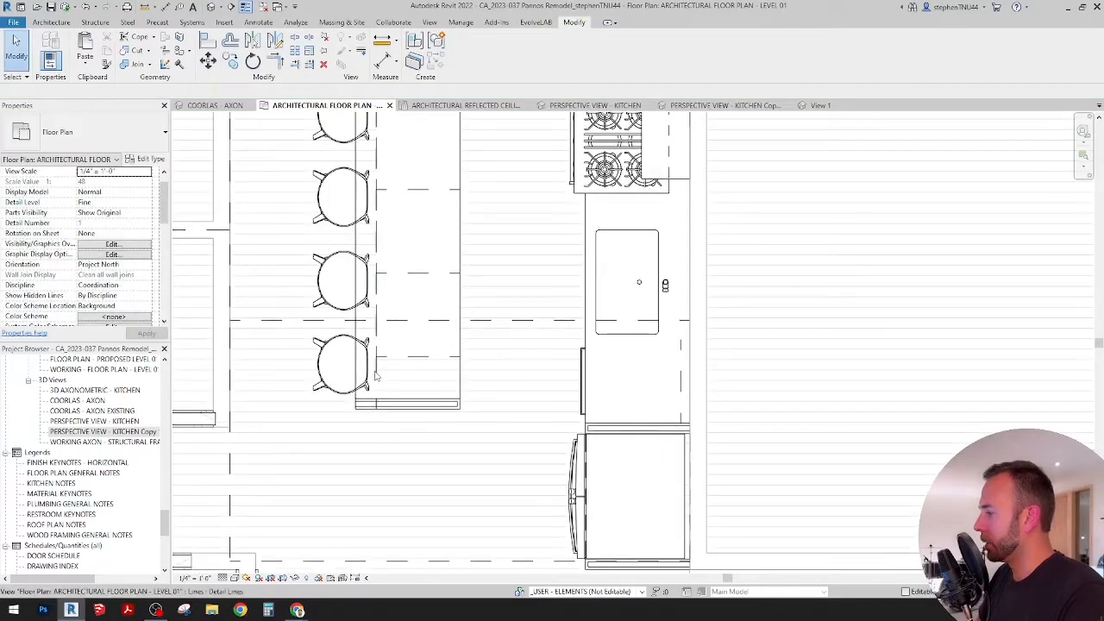
scroll(435, 328, up, 2)
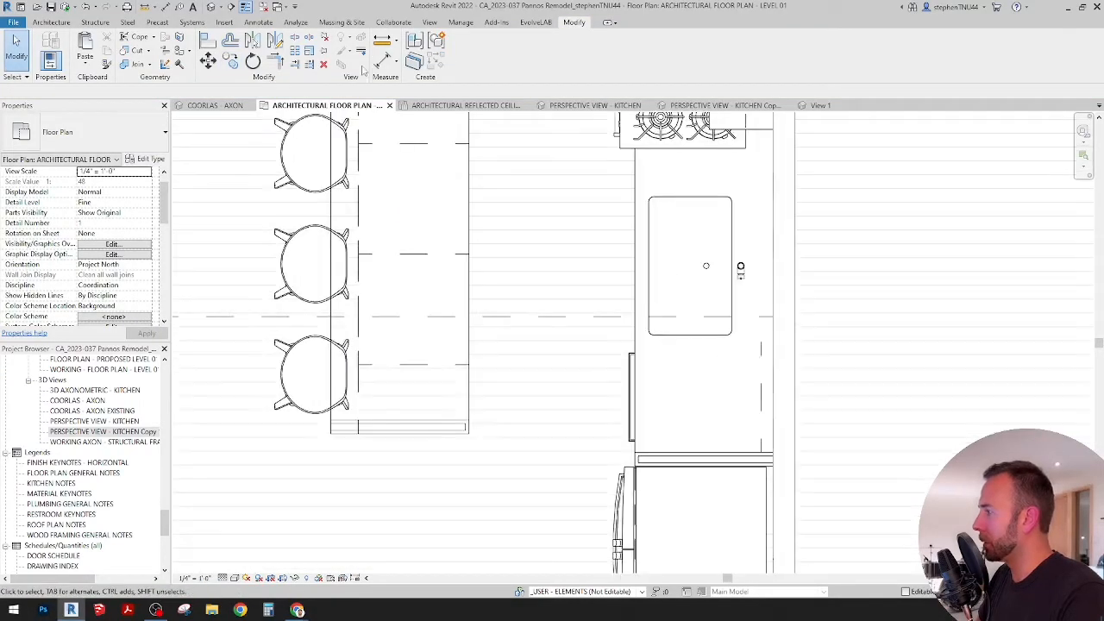
scroll(427, 410, up, 3)
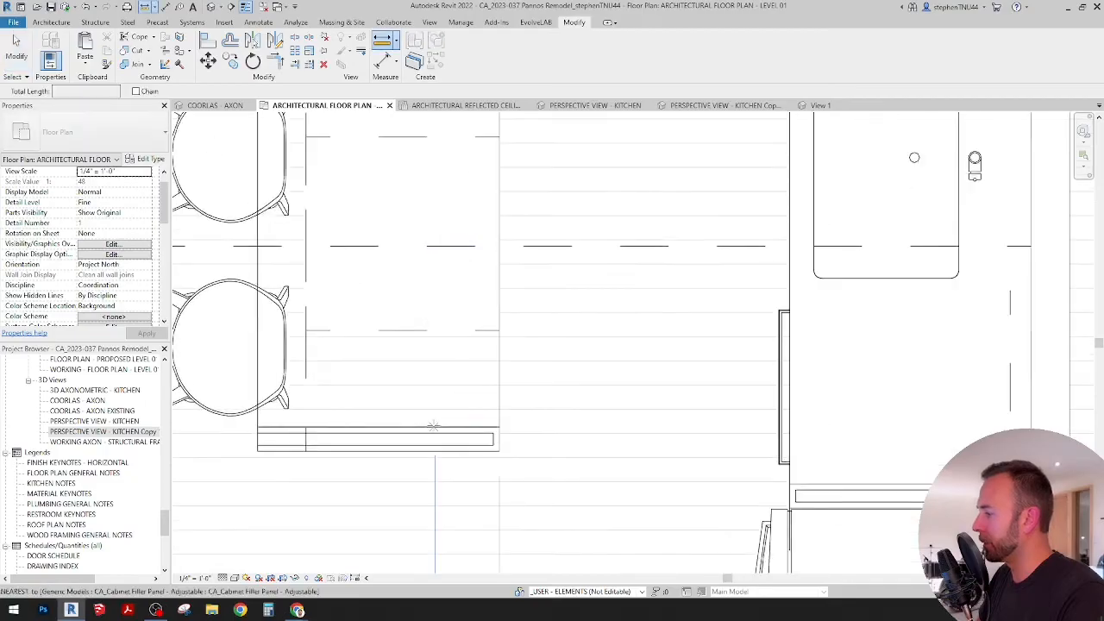
click(435, 426)
key(Escape)
key(Escape)
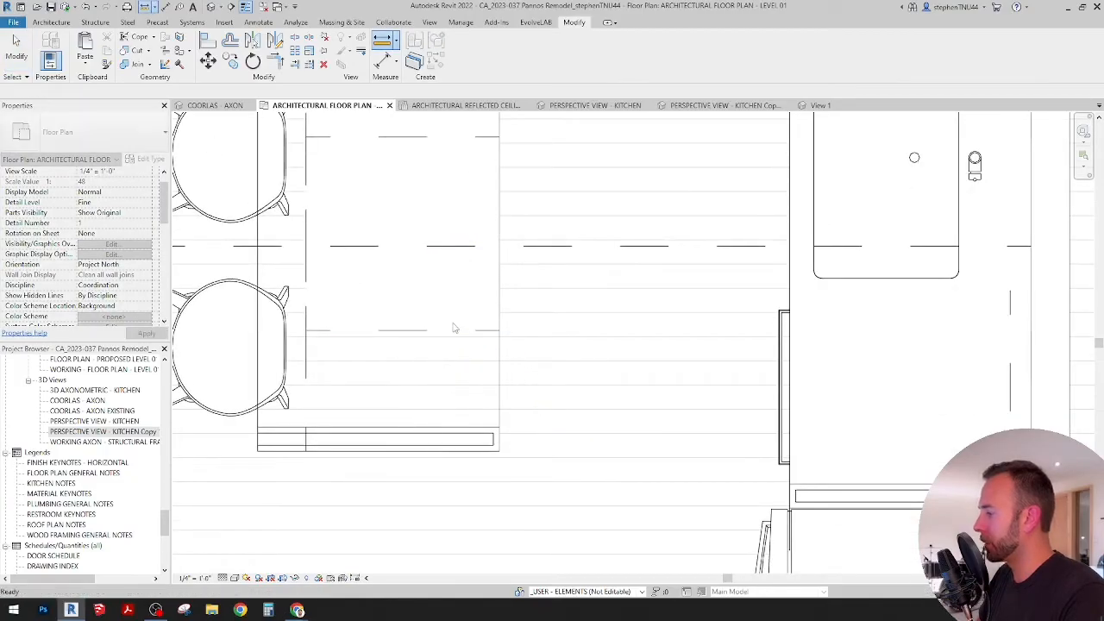
Step: Change the lowest island cabinet's type to Base Cabinet-Shaker-2 Drawer, 21"
scroll(439, 349, down, 3)
click(437, 348)
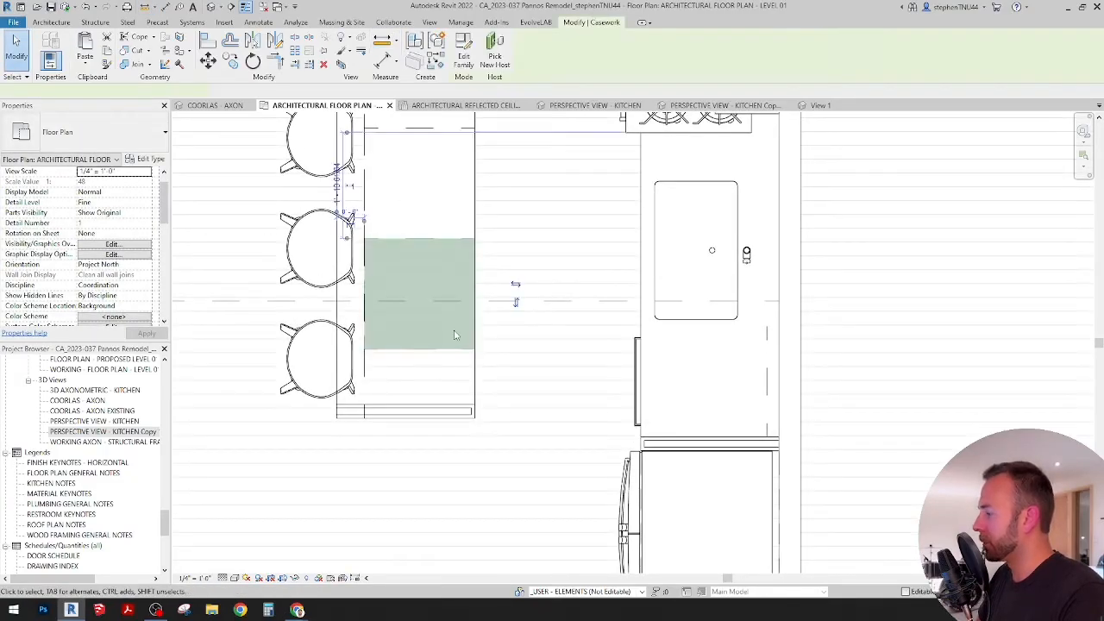
scroll(457, 357, up, 2)
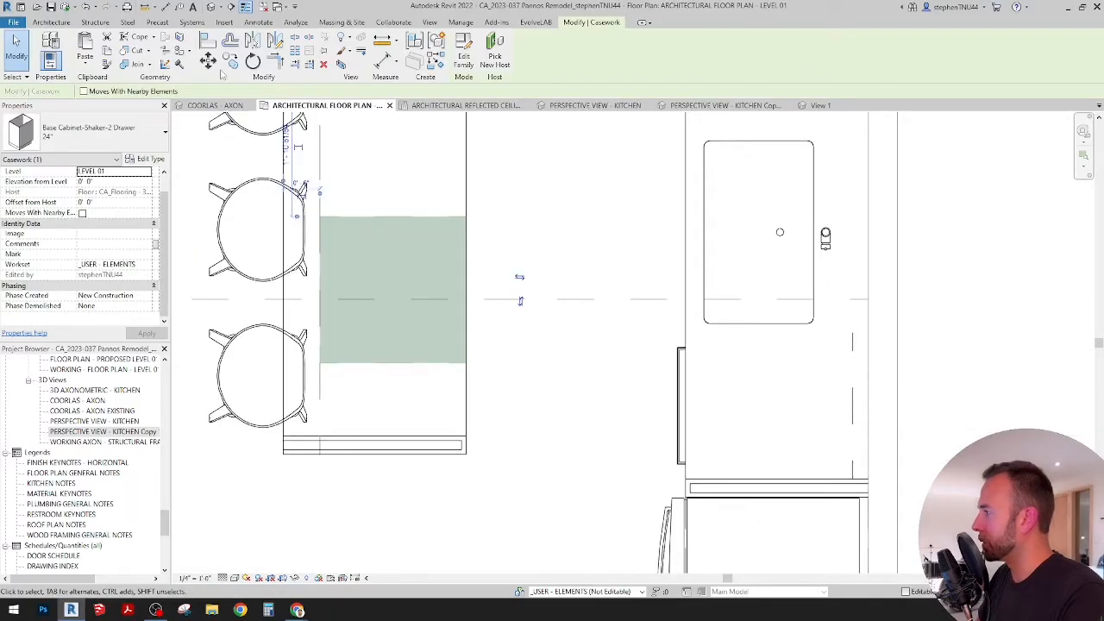
click(144, 128)
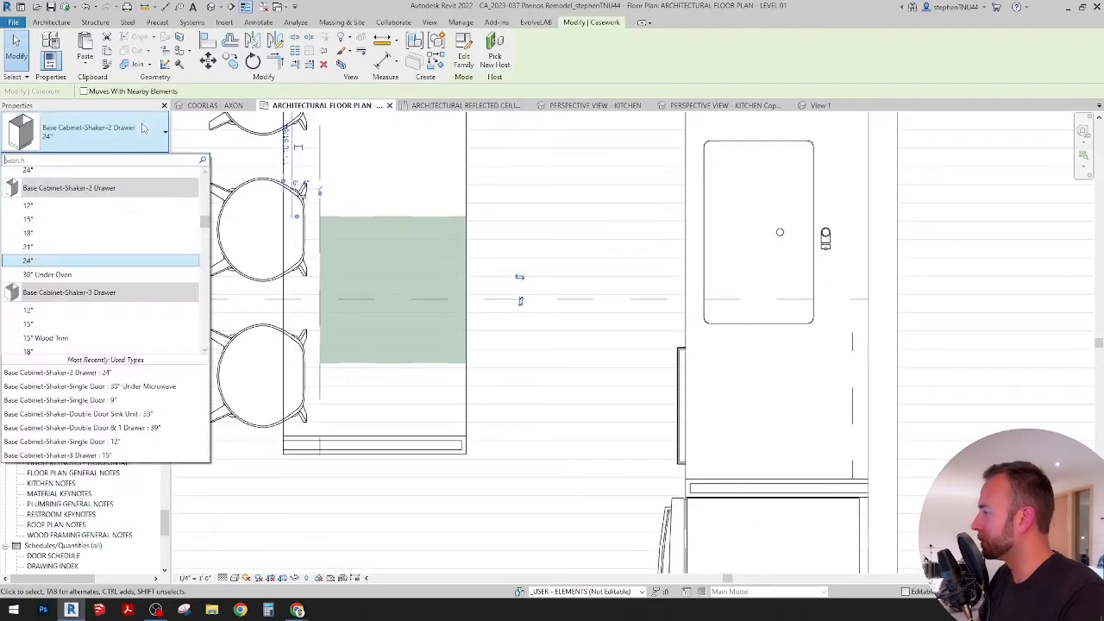
click(88, 249)
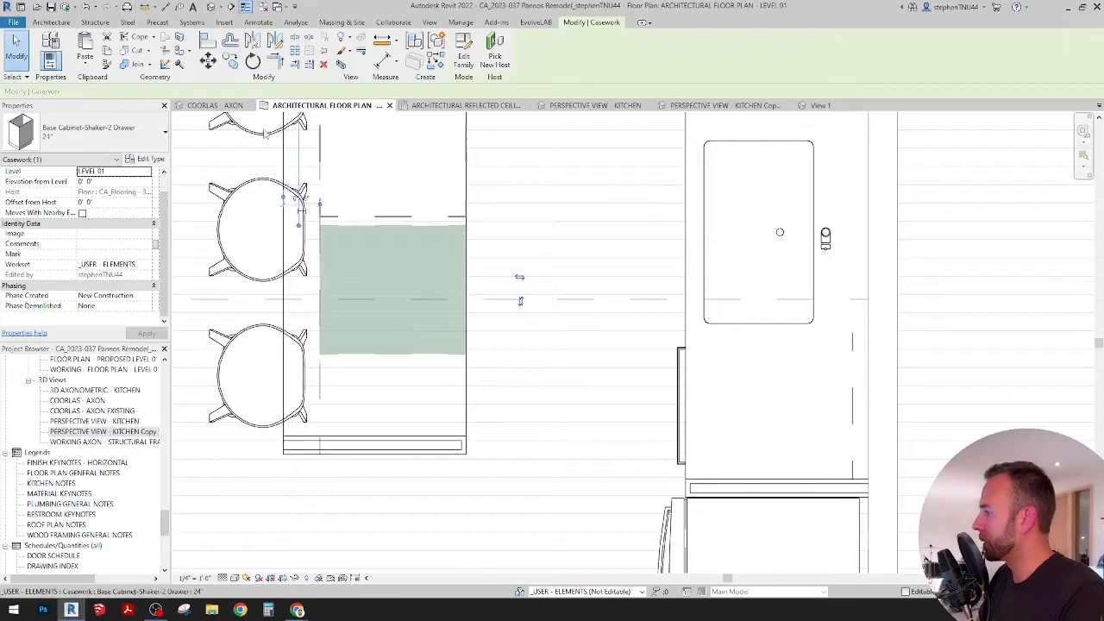
Step: Align the 21" cabinet's lower edge with the inner face of the island's end filler panel
click(209, 39)
click(418, 438)
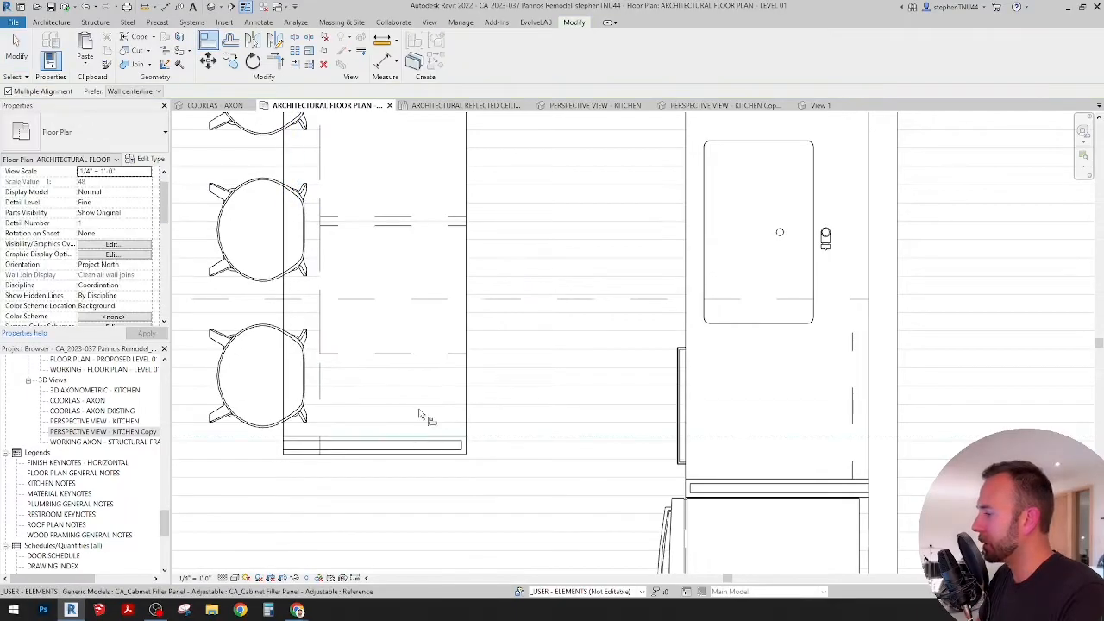
click(411, 354)
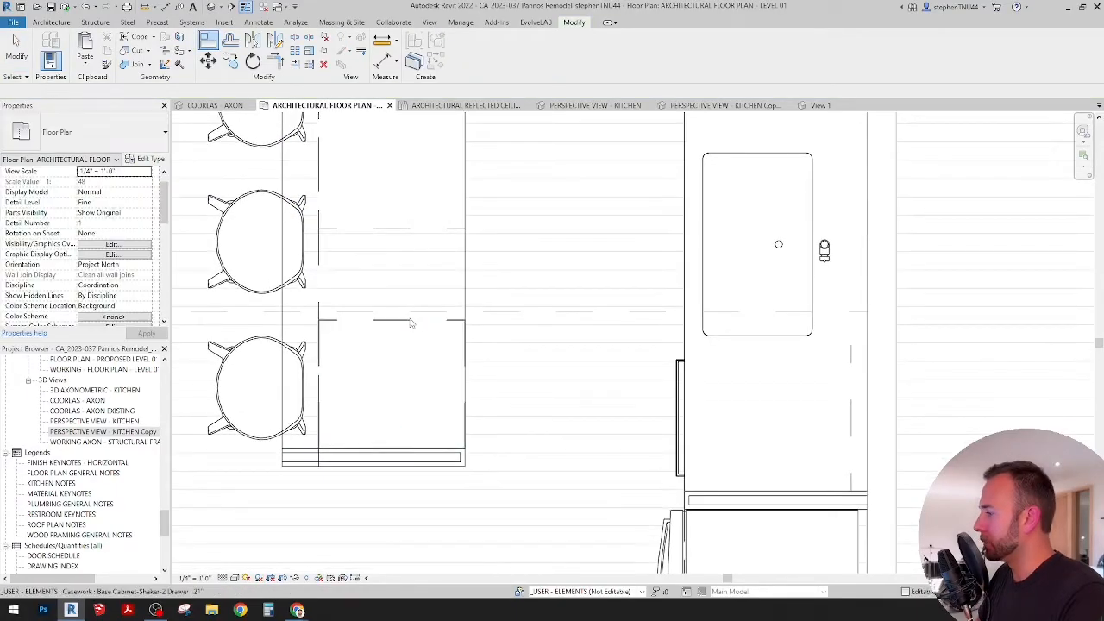
key(Escape)
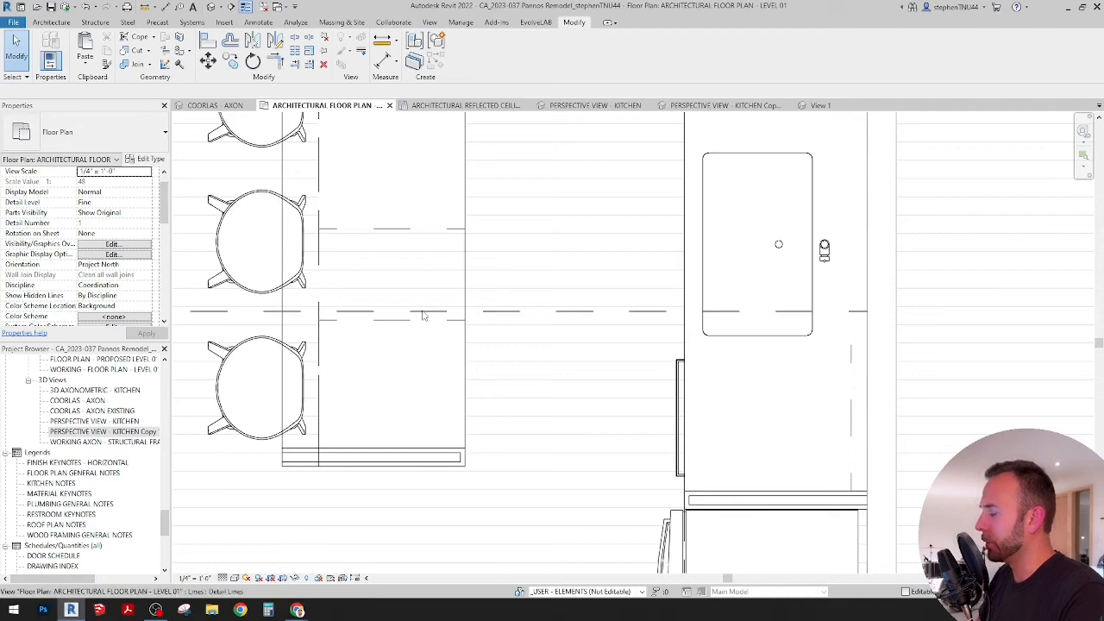
Step: Match the other two 24" two-drawer island cabinets to the 21" cabinet type
scroll(423, 312, down, 2)
scroll(423, 313, up, 2)
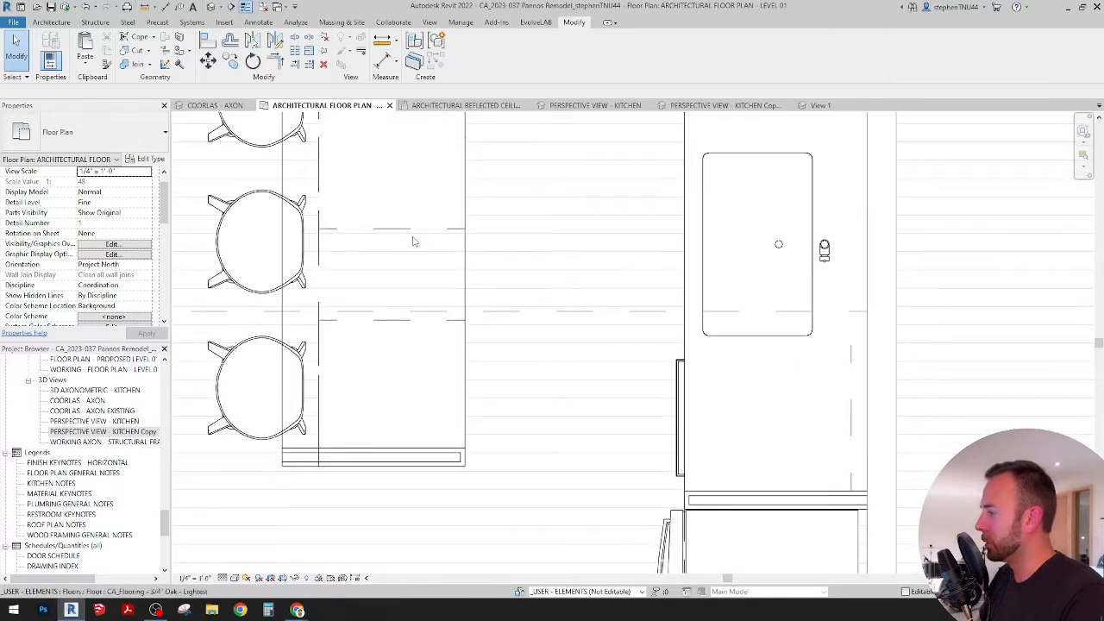
middle_drag(412, 242, 417, 257)
key(a)
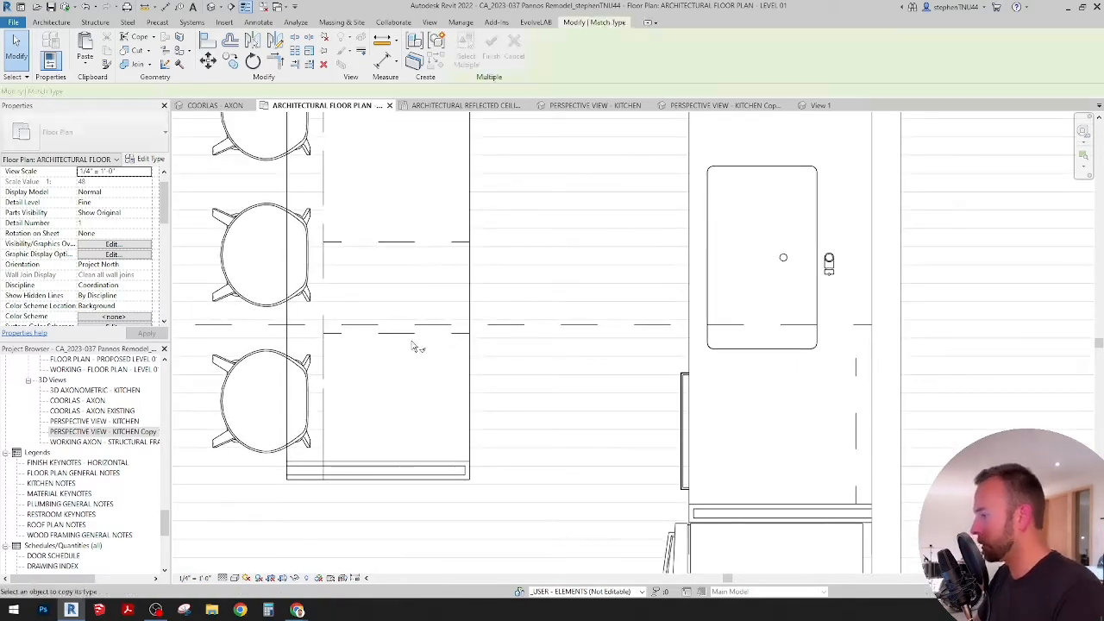
click(411, 331)
click(408, 241)
scroll(409, 246, down, 2)
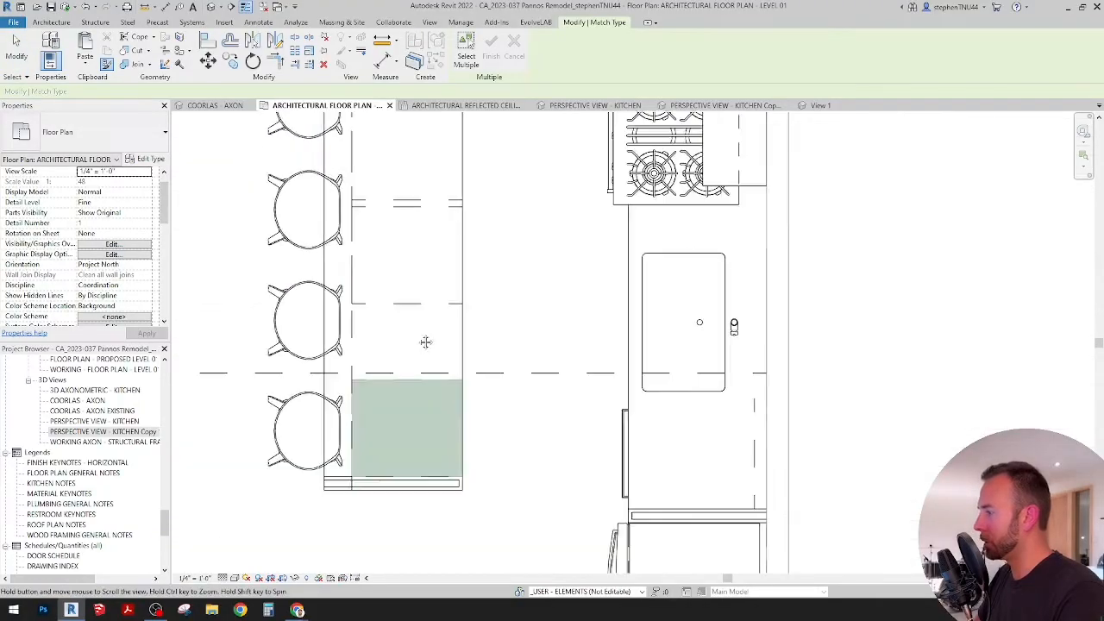
middle_drag(431, 242, 430, 251)
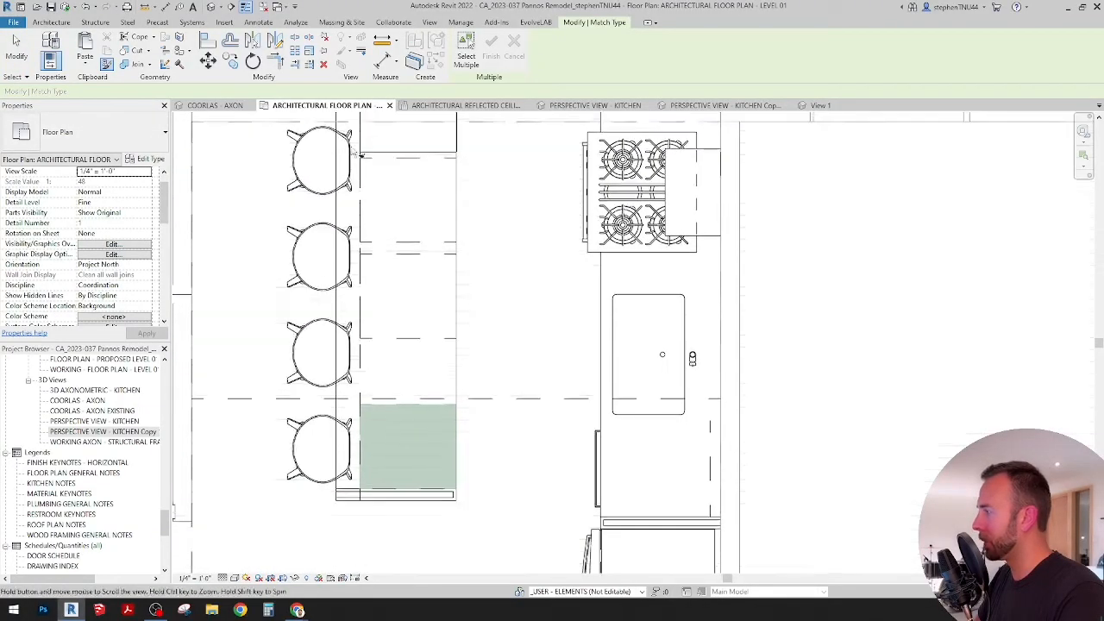
Step: Align the uppermost 21" cabinet with the end of the microwave cabinet and the second 21" cabinet with the first
key(a)
key(l)
scroll(410, 148, up, 2)
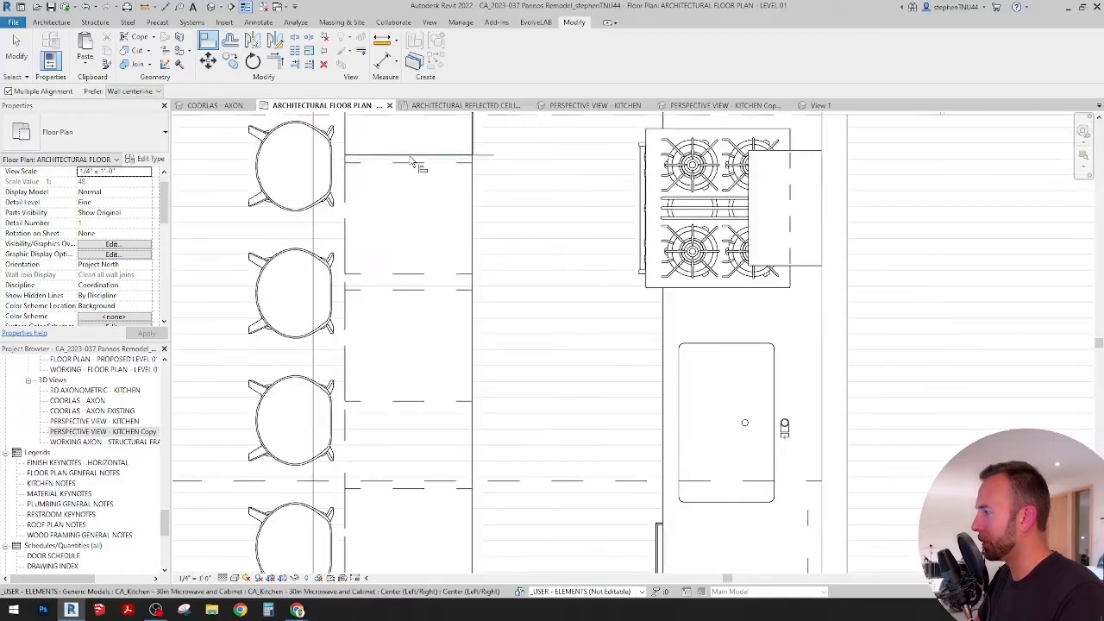
click(413, 152)
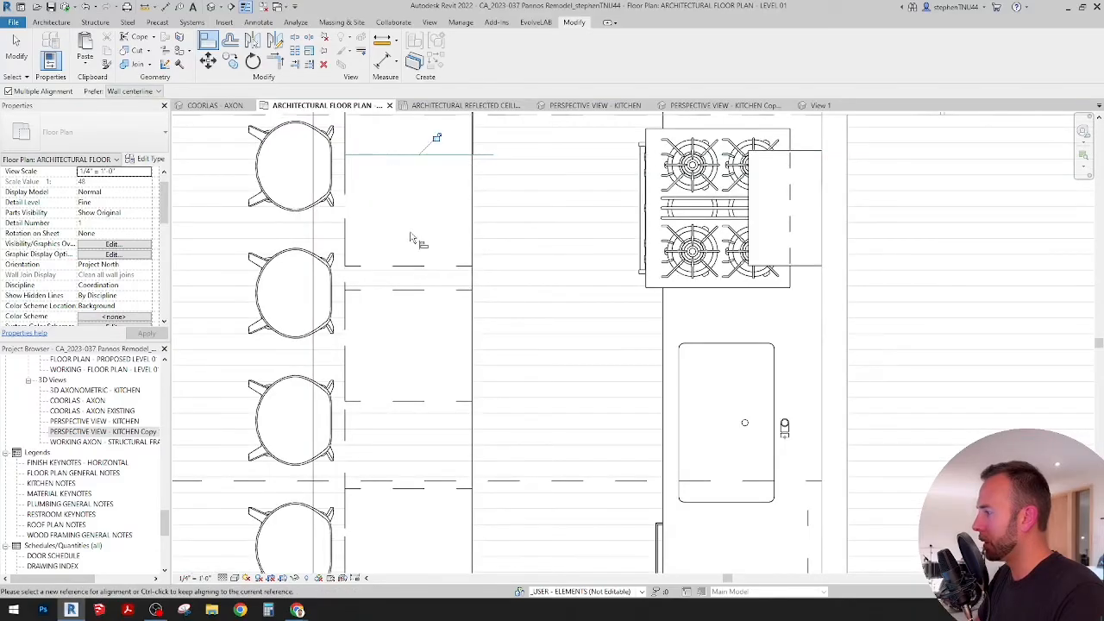
click(416, 293)
middle_drag(417, 289, 414, 215)
key(Escape)
key(Escape)
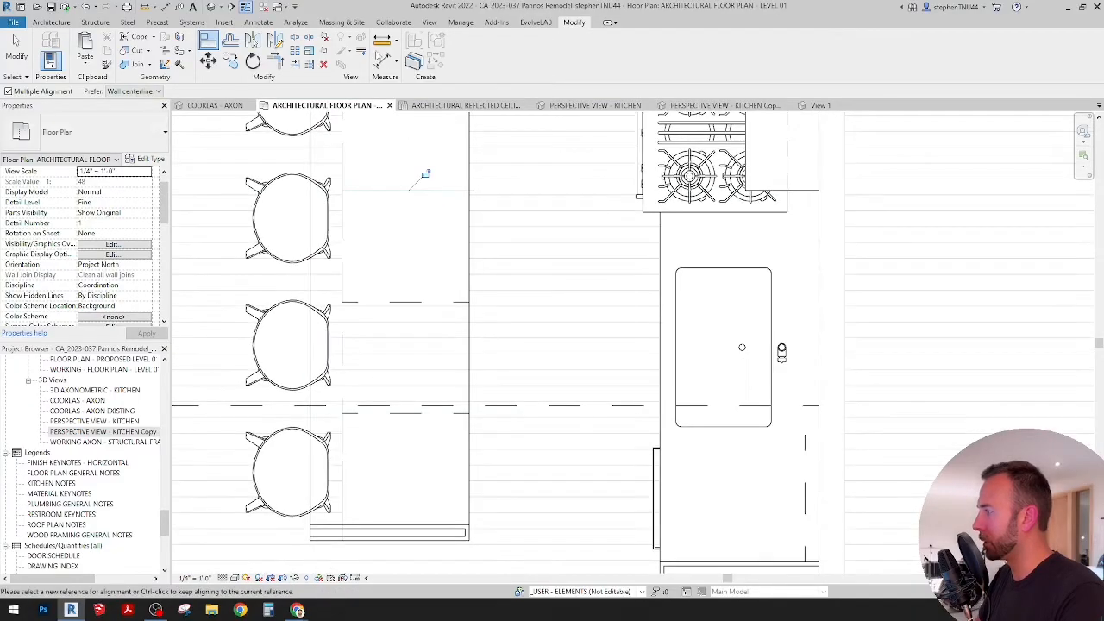
Step: Measure the gap left between the second 21" cabinet and the cabinet at the filler panel
key(m)
key(e)
click(422, 413)
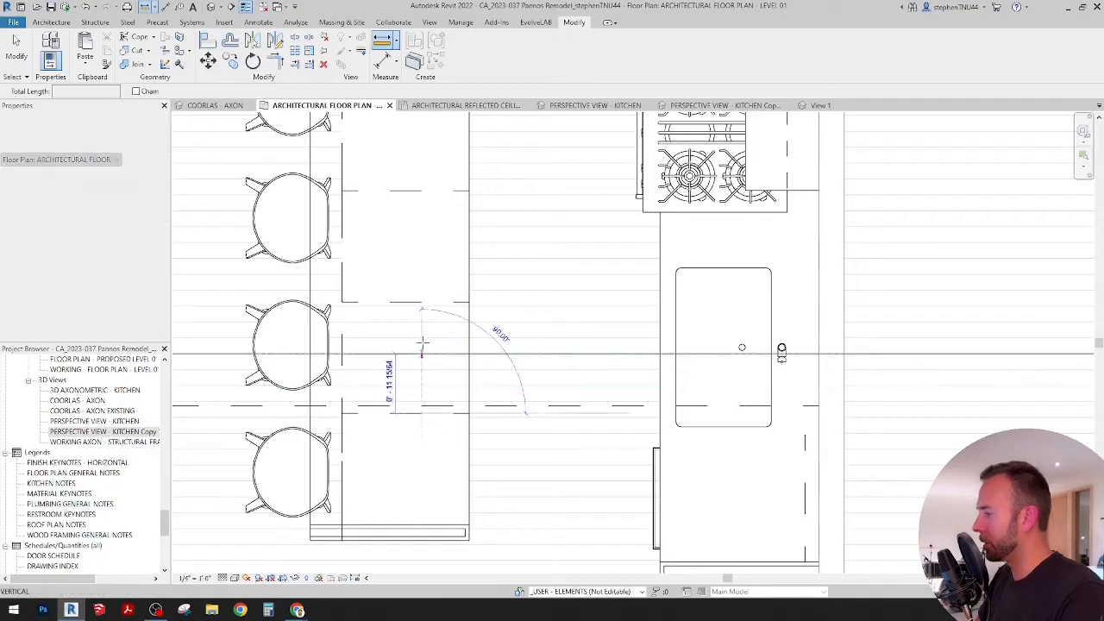
key(Escape)
key(Escape)
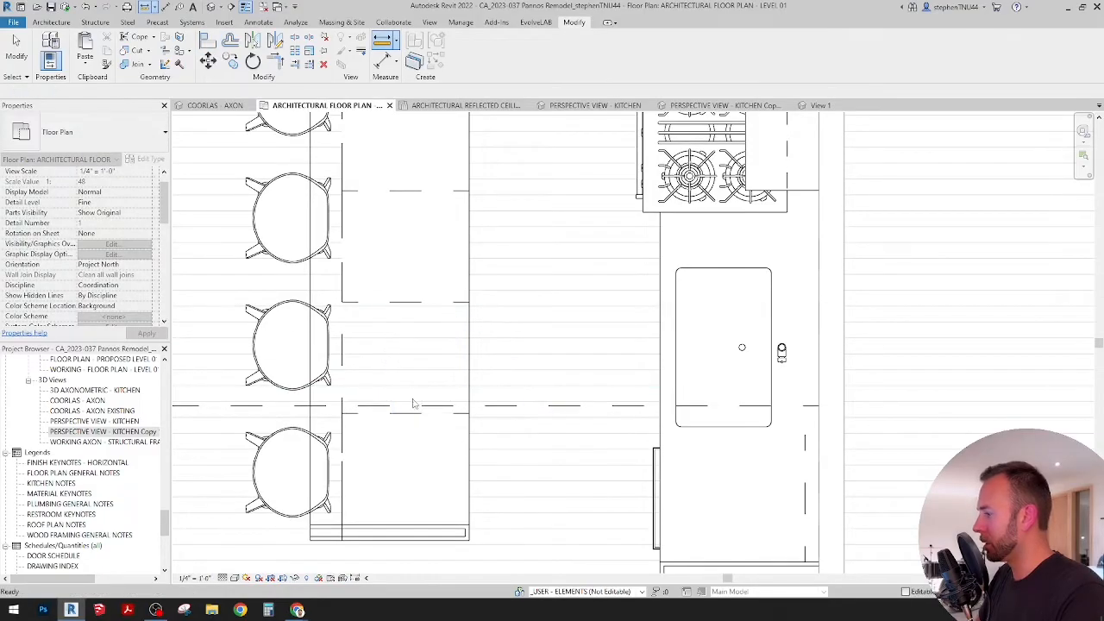
Step: Copy the 21" cabinet beside the filler panel 1'-9" straight up to fill the gap in the island
click(413, 418)
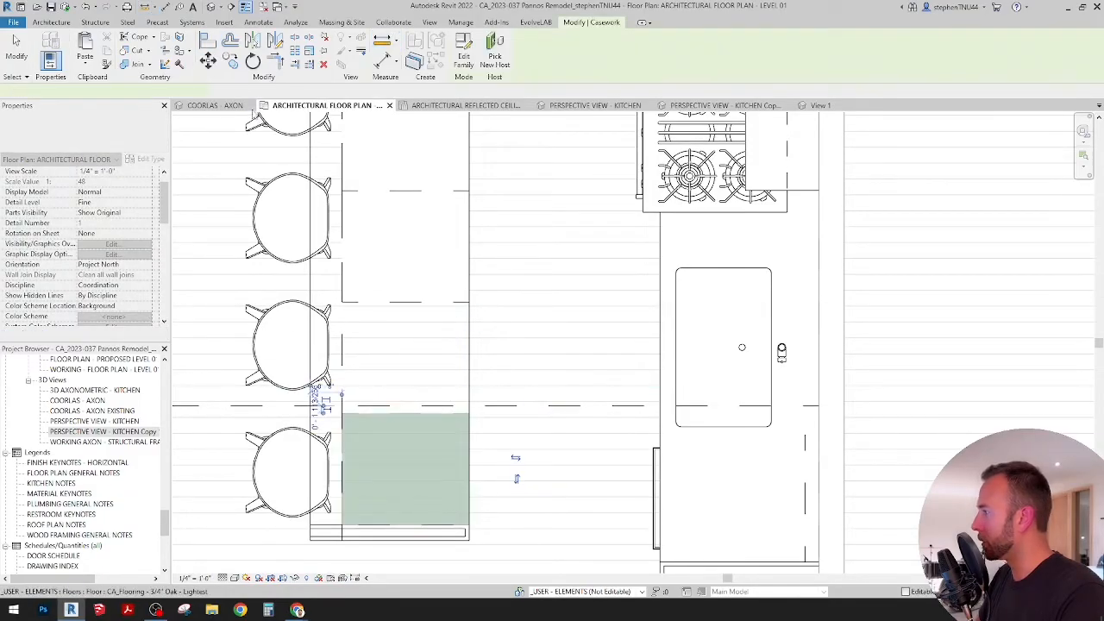
key(m)
key(v)
click(443, 422)
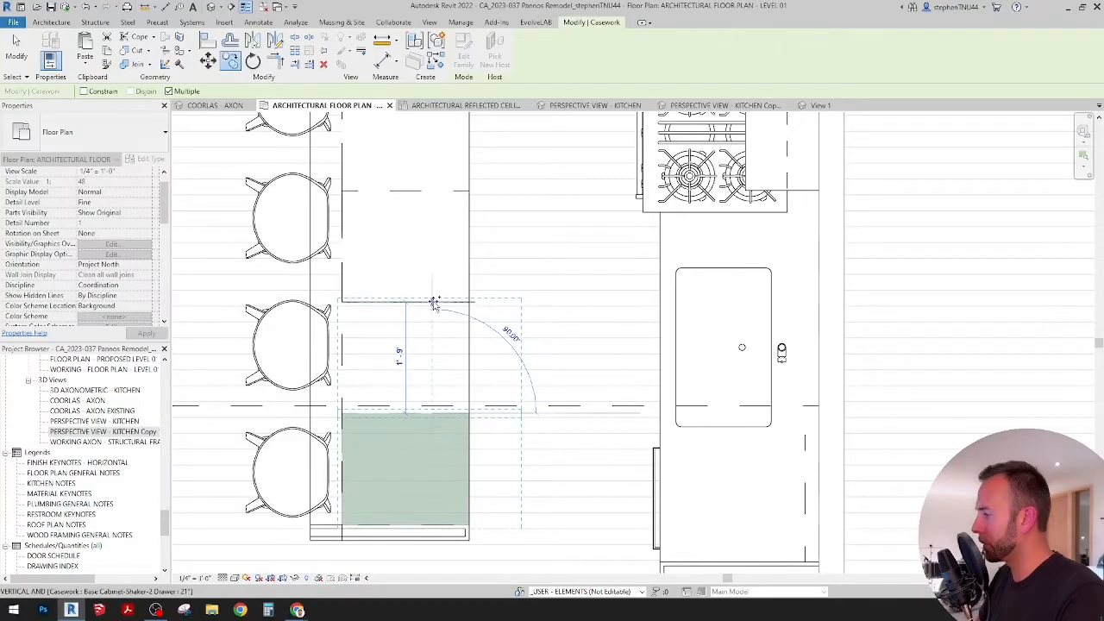
key(Escape)
key(Escape)
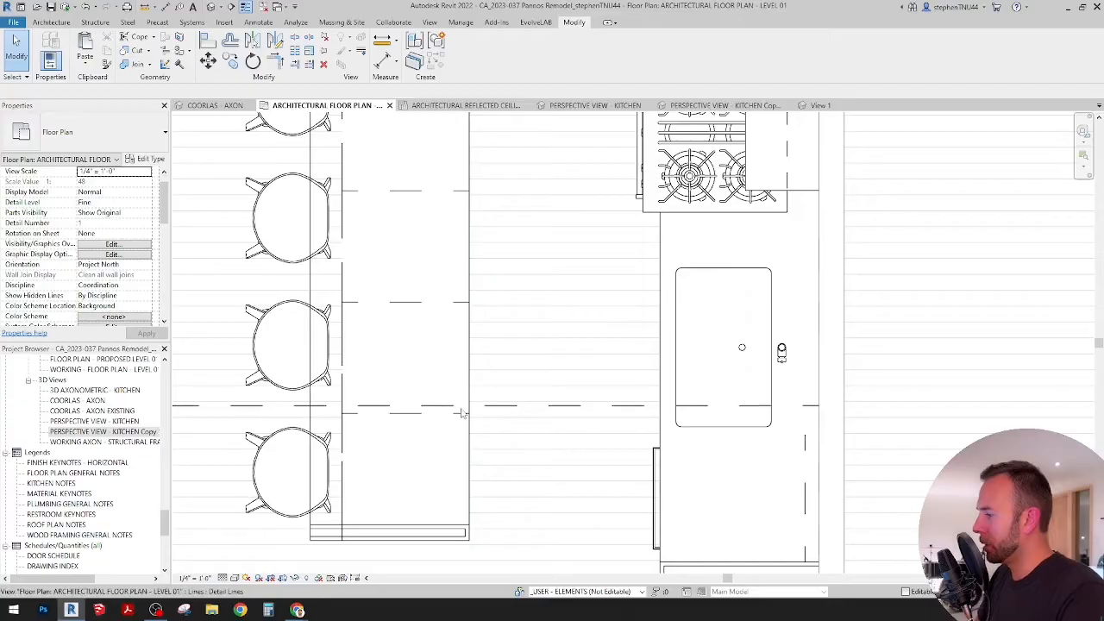
Step: Examine the island's row of drawer cabinets and its layout opposite the sink and range in the COORLAS - AXON view
scroll(461, 414, down, 4)
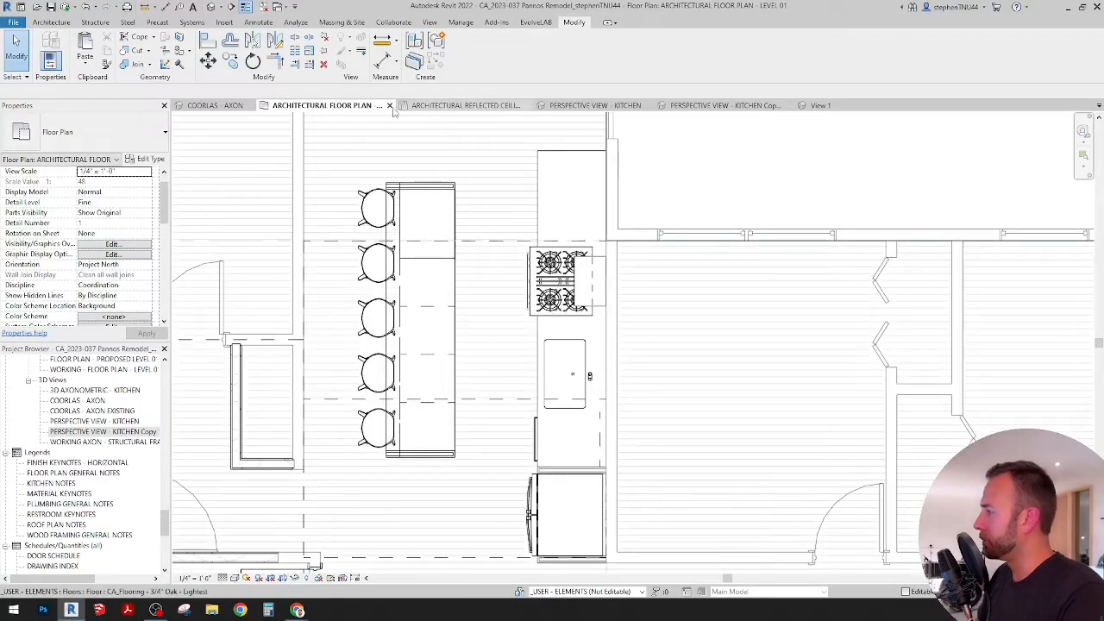
click(233, 107)
shift+middle_drag(552, 363, 551, 463)
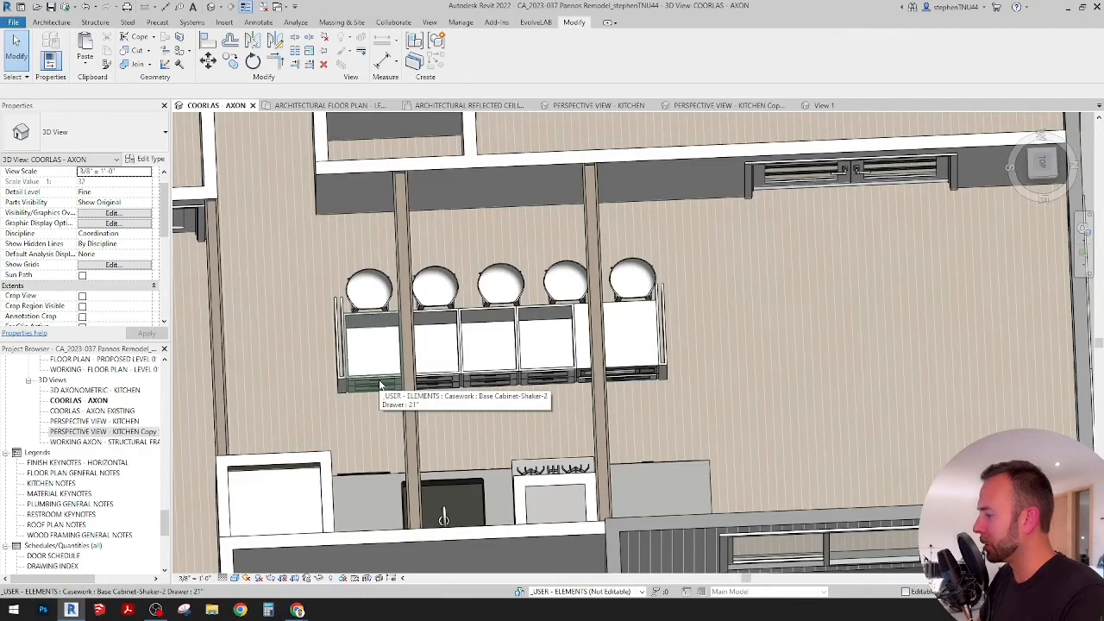
shift+middle_drag(370, 490, 365, 447)
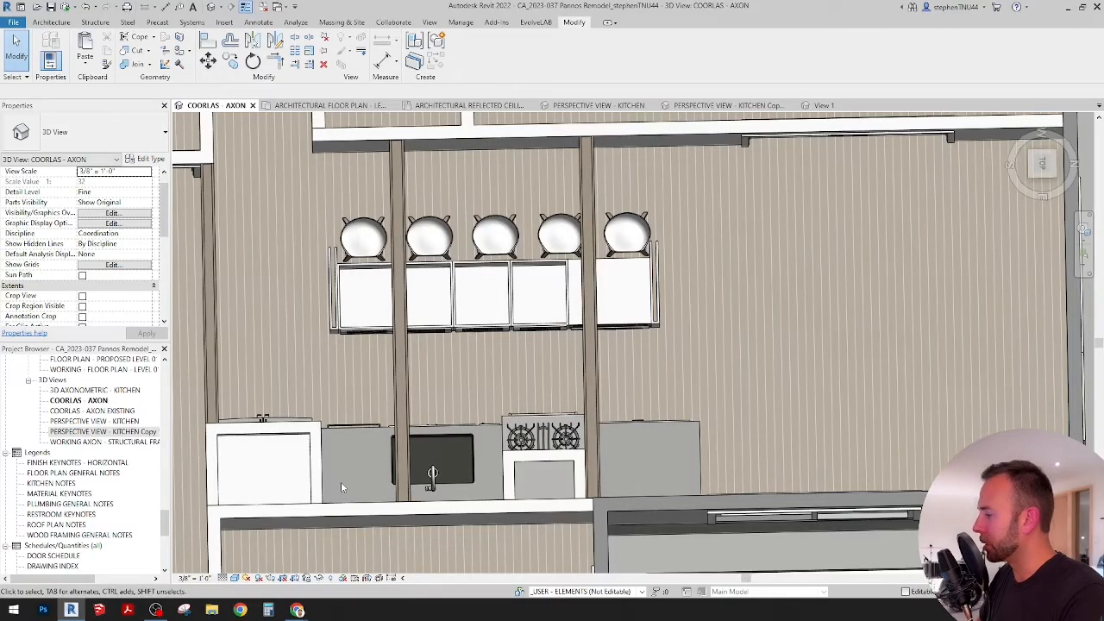
scroll(335, 483, up, 2)
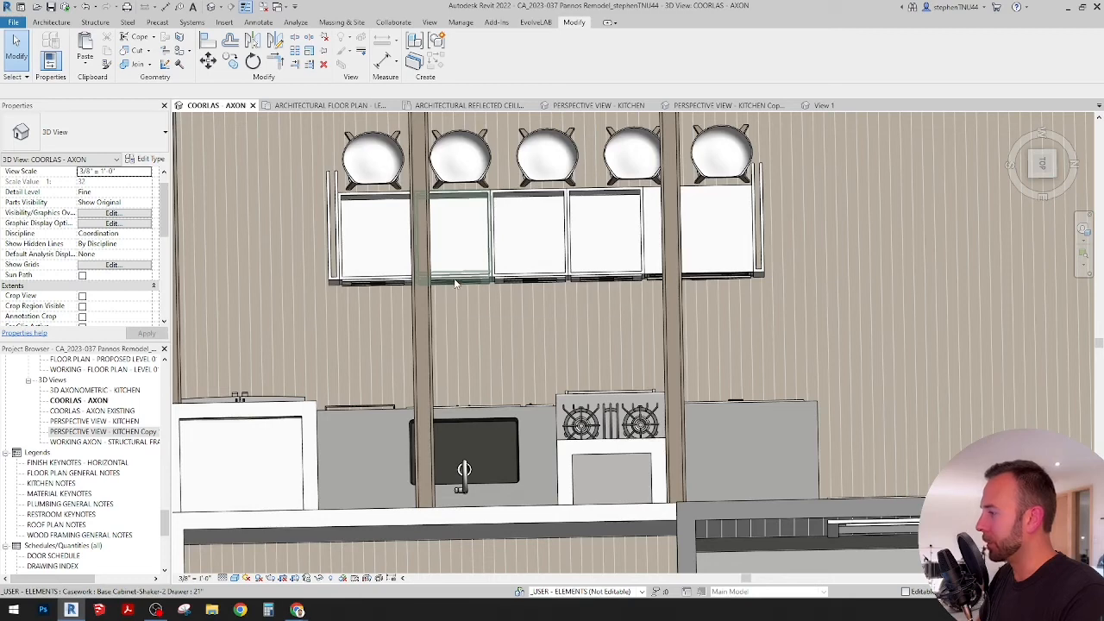
scroll(490, 345, down, 1)
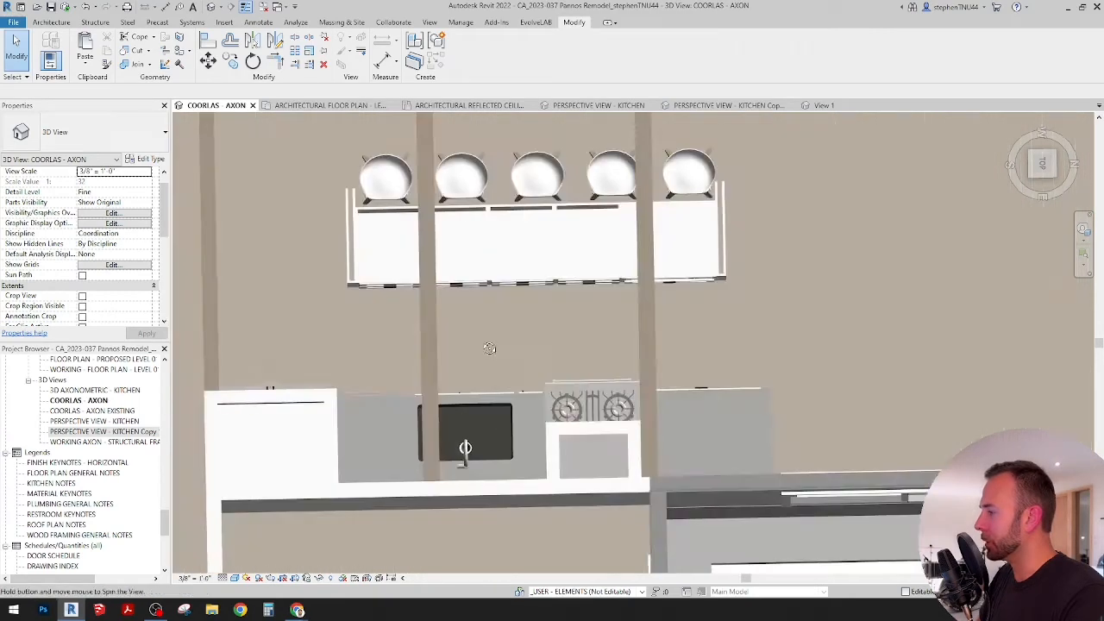
shift+middle_drag(491, 347, 474, 279)
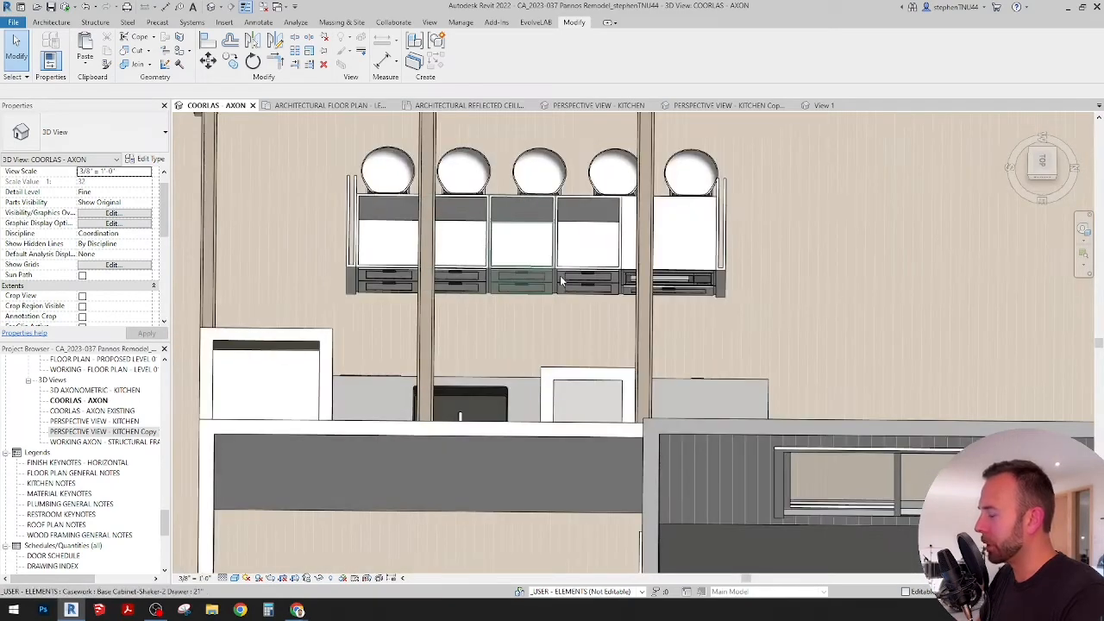
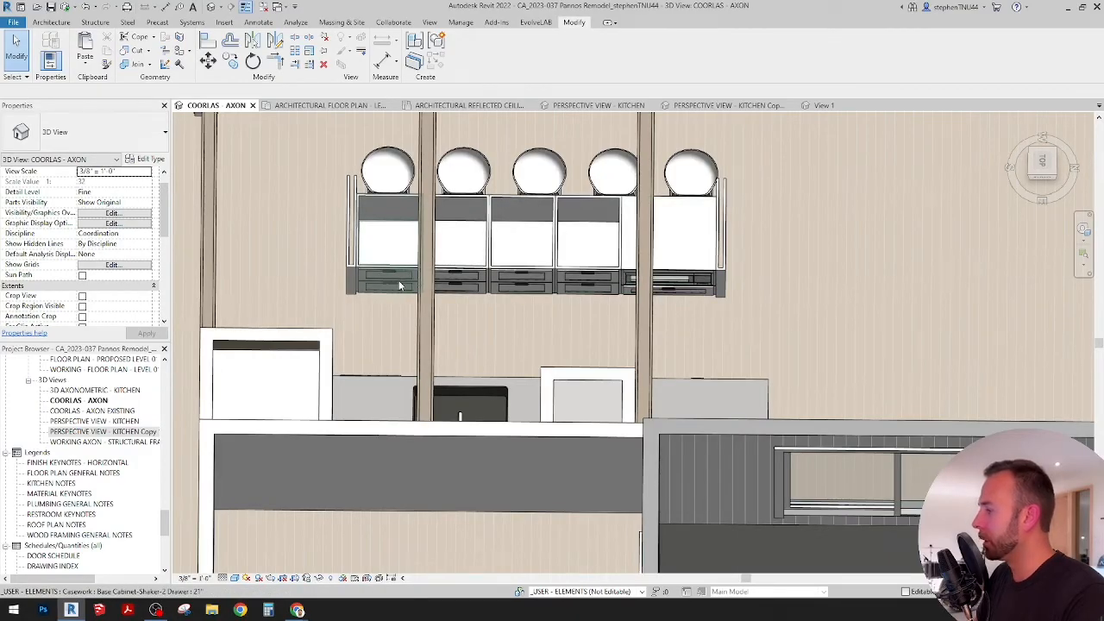
Step: Change the island's end base cabinet, farthest from the microwave, to the Base Cabinet-Shaker-Single Door 21" type
shift+middle_drag(606, 313, 607, 281)
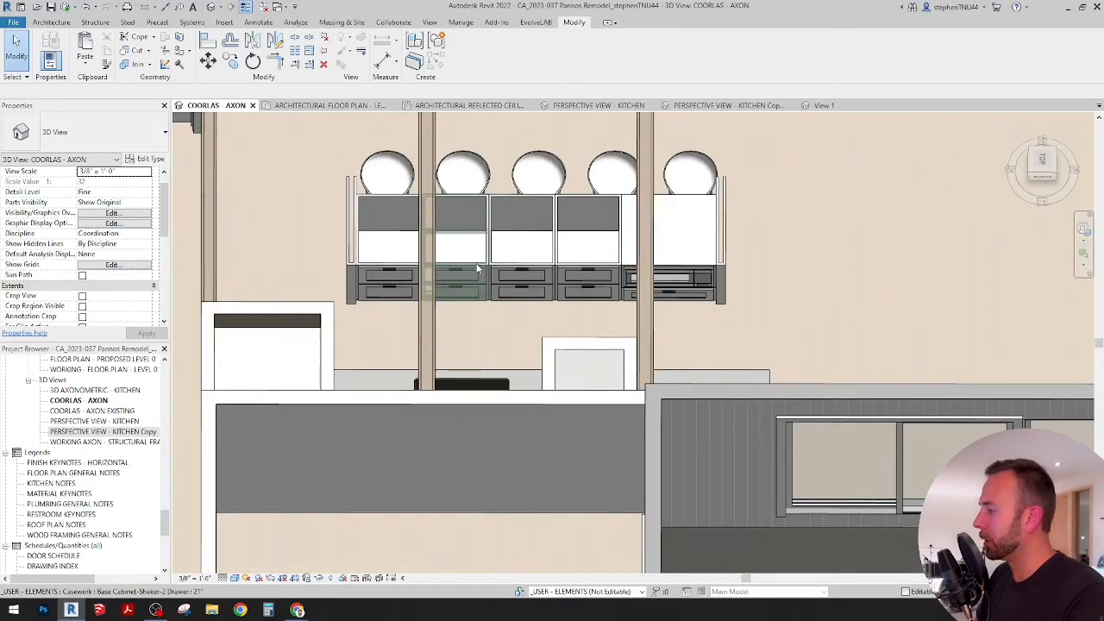
click(411, 289)
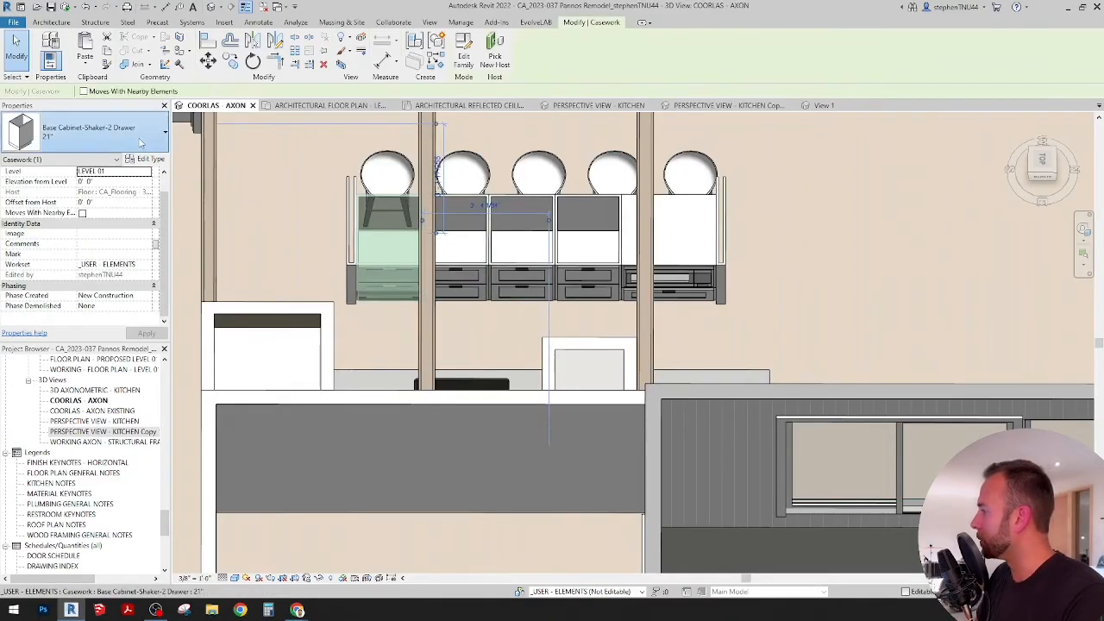
click(138, 142)
scroll(112, 257, up, 1)
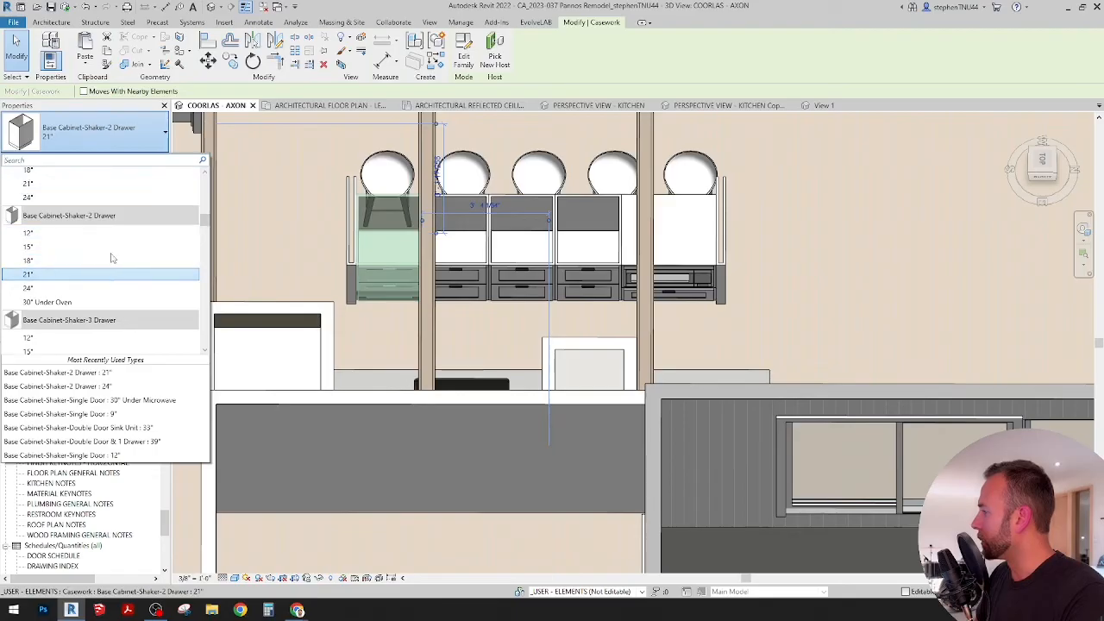
scroll(112, 257, down, 2)
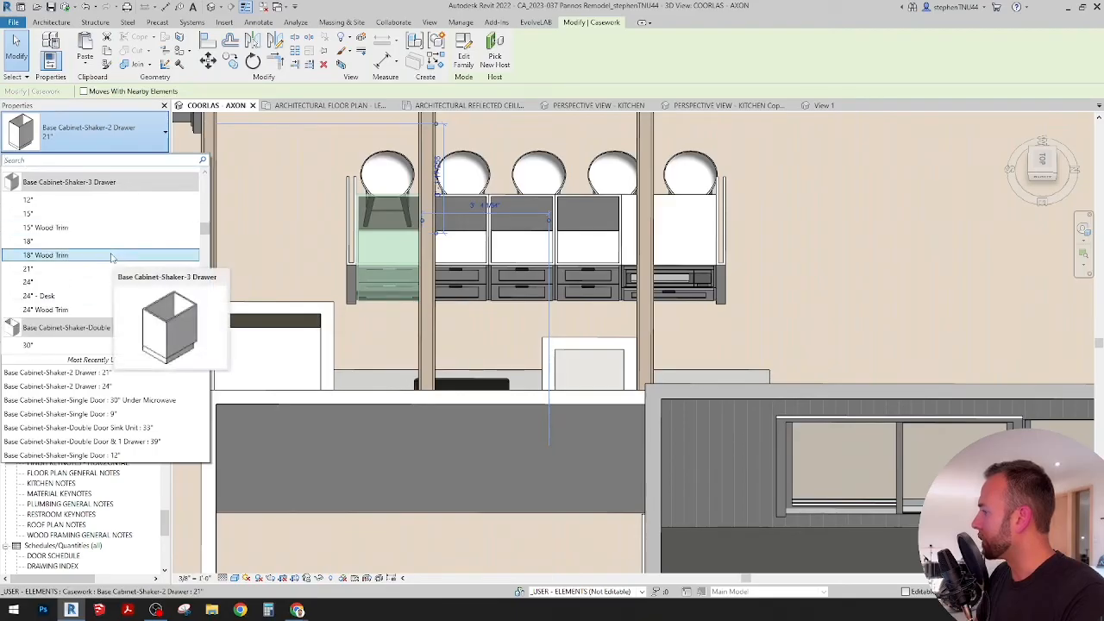
scroll(112, 257, down, 6)
scroll(115, 257, down, 6)
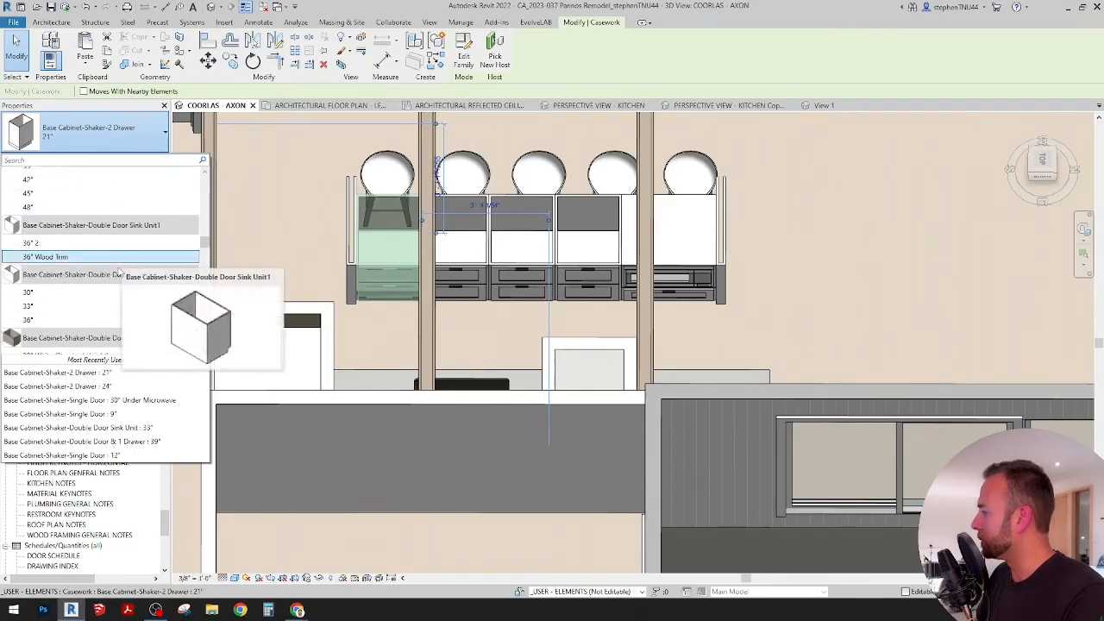
scroll(119, 285, down, 4)
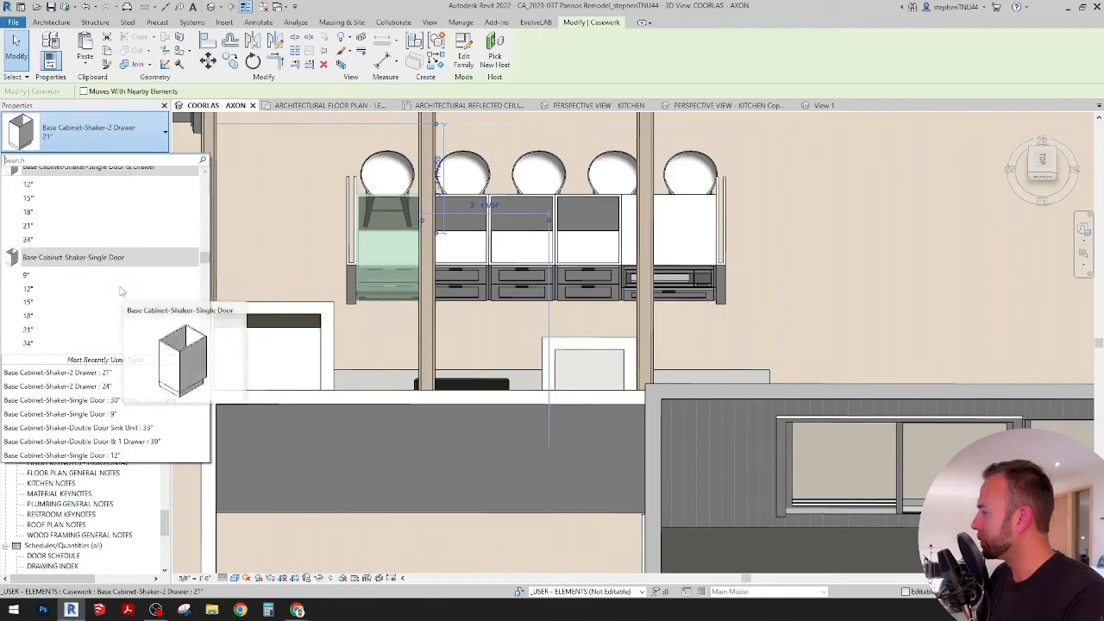
click(113, 301)
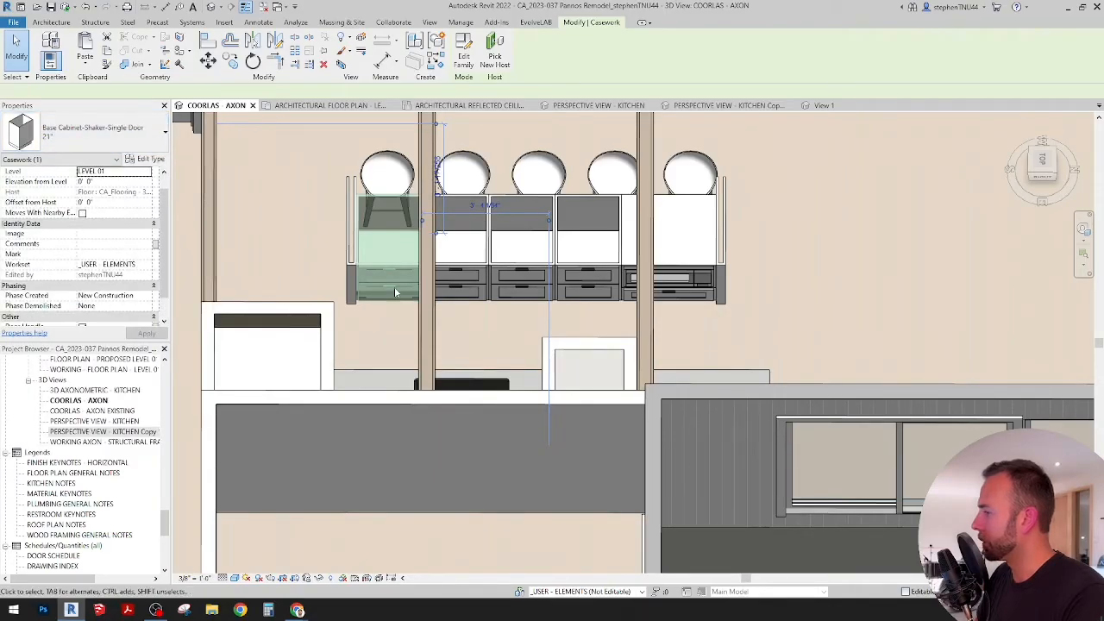
Step: Turn off the door handle and turn on the drawer handle for the single-door island cabinet
scroll(110, 274, down, 2)
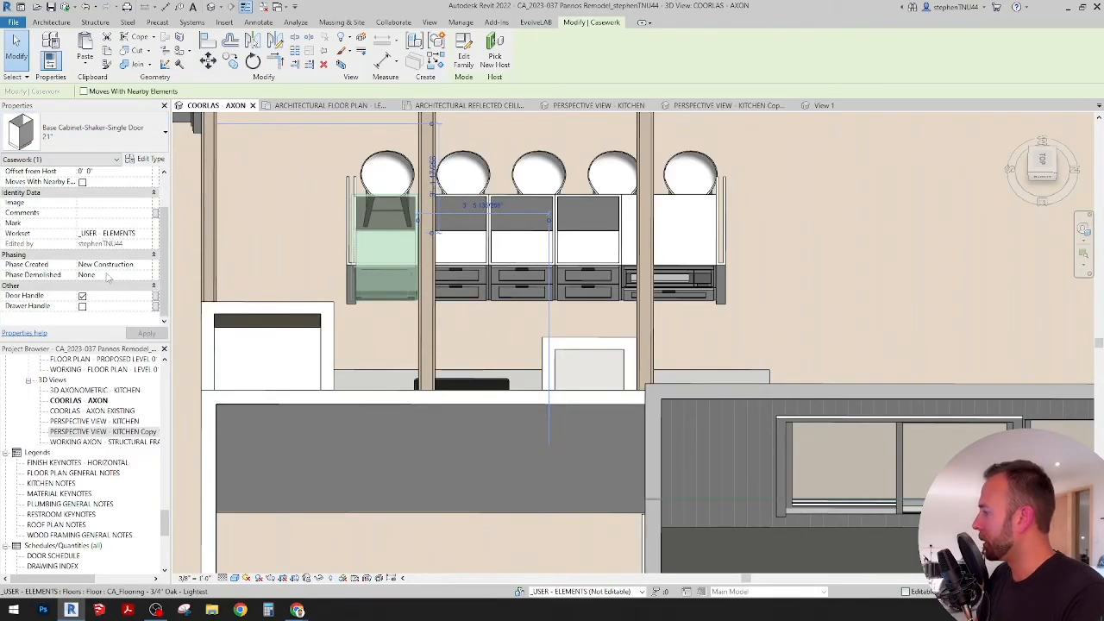
click(81, 307)
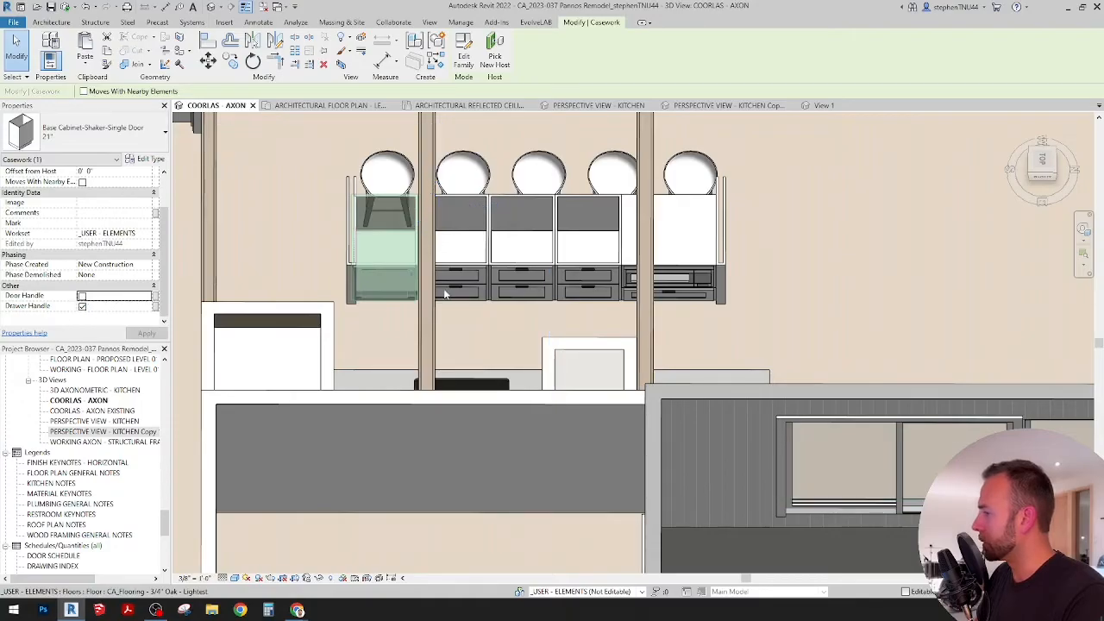
scroll(414, 286, up, 4)
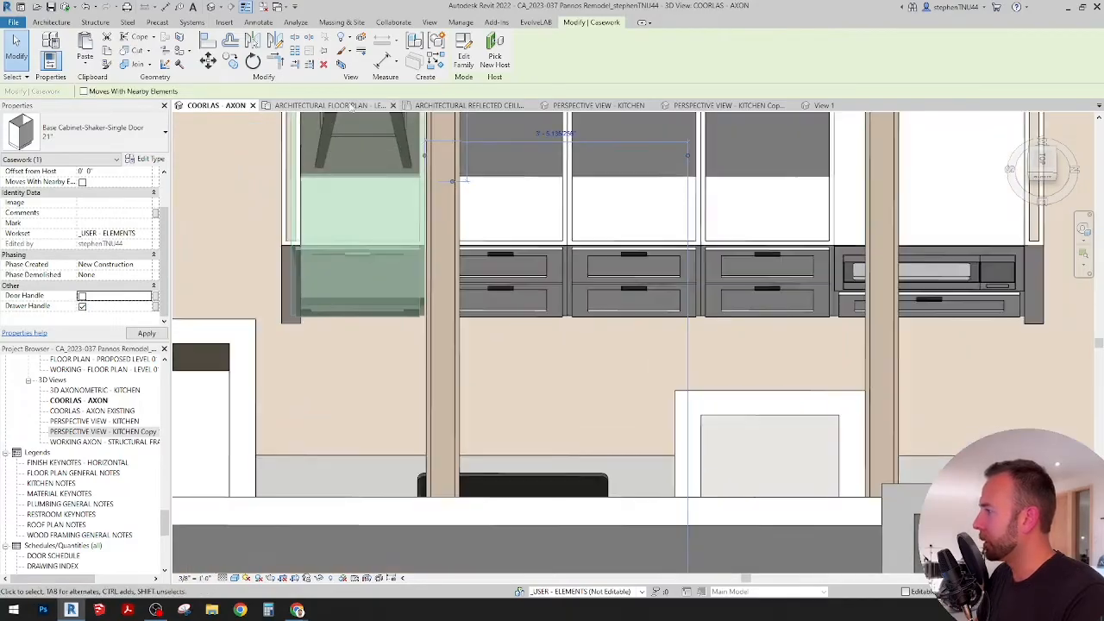
Step: In the Level 01 architectural floor plan, align the single-door cabinet's edge with the neighbouring 21" drawer cabinet to close the gap
click(364, 106)
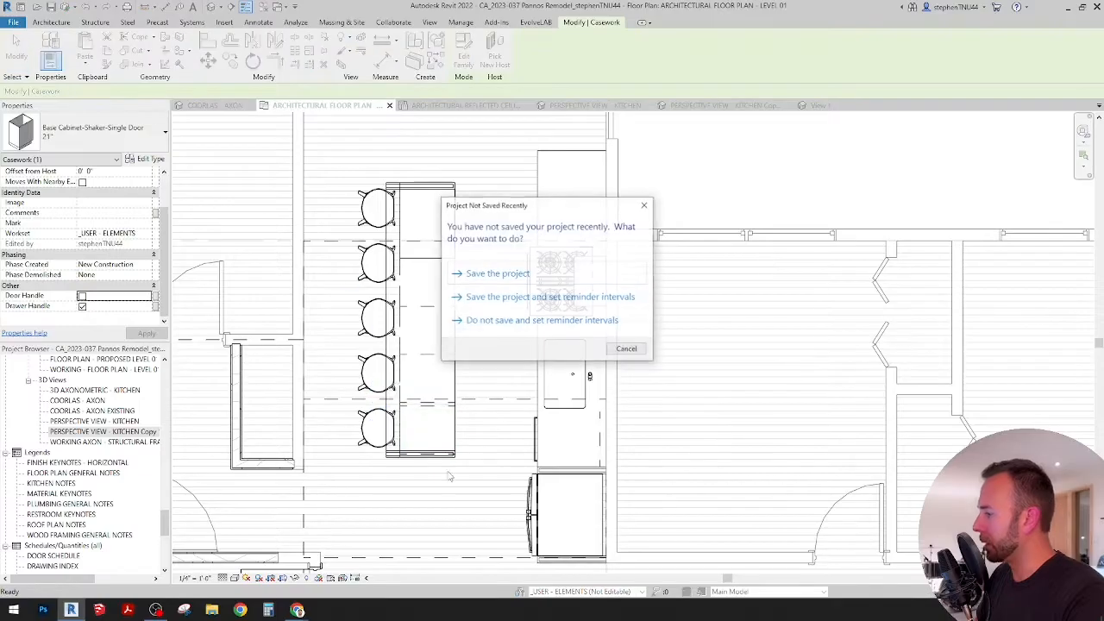
key(Escape)
key(a)
key(l)
scroll(426, 424, up, 4)
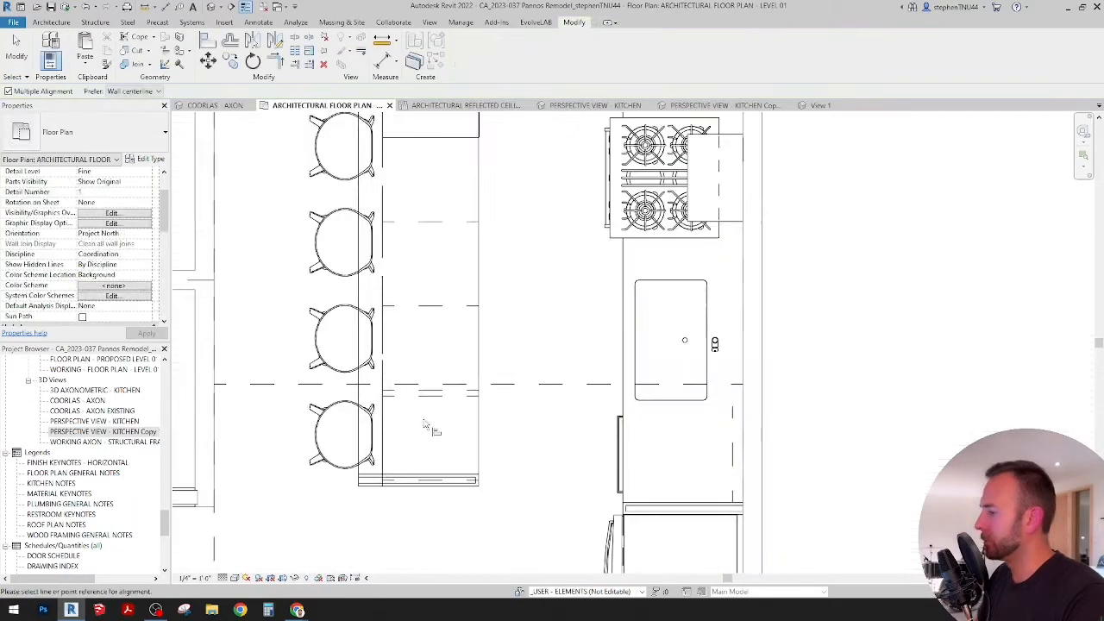
middle_drag(433, 426, 439, 392)
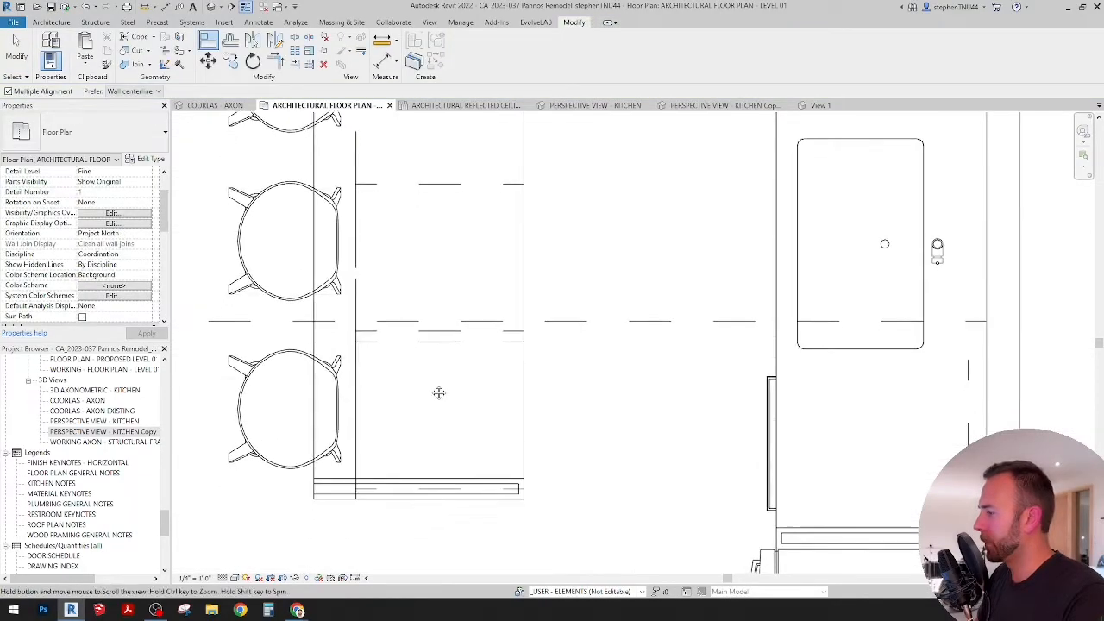
click(445, 334)
click(446, 344)
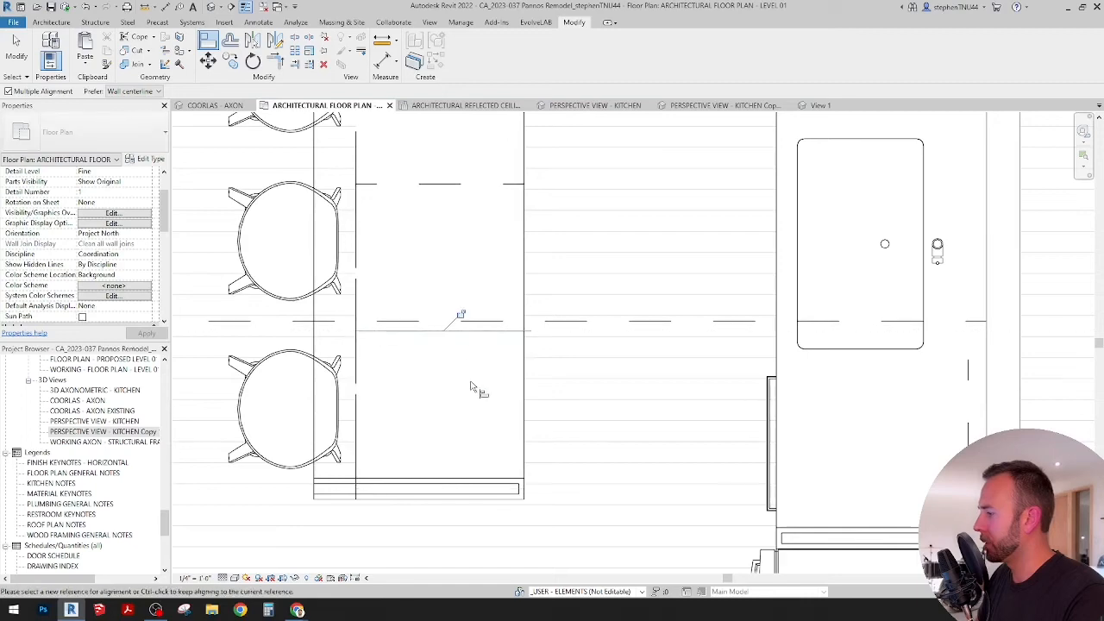
key(Escape)
key(Escape)
scroll(450, 368, down, 1)
scroll(449, 368, down, 3)
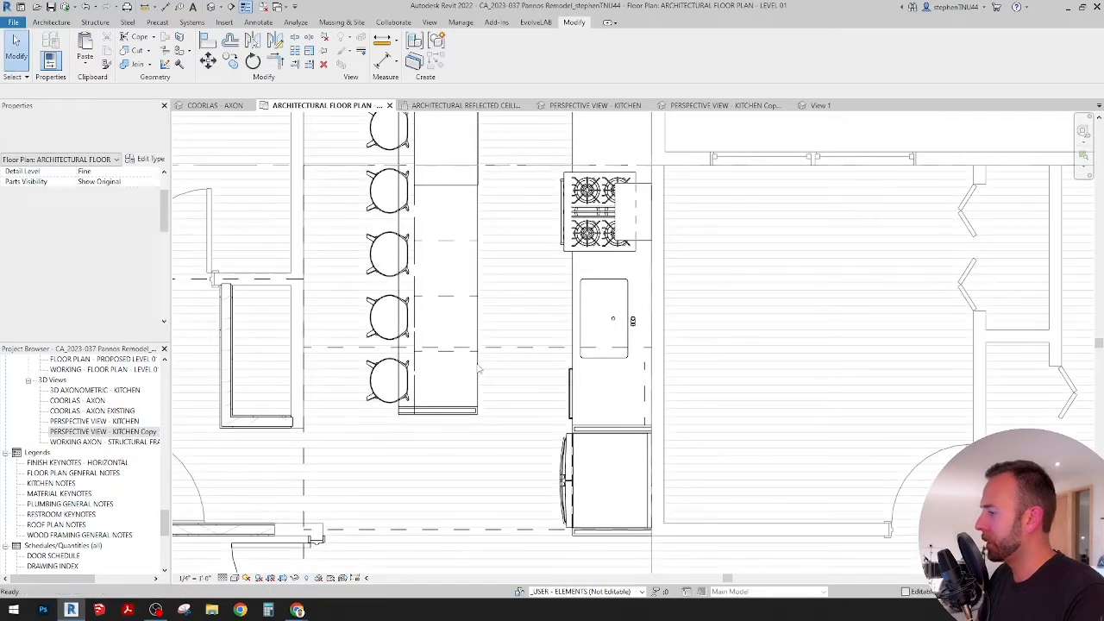
Step: Delete the 21" two-drawer cabinet next to the microwave cabinet in the island
middle_drag(441, 344, 445, 373)
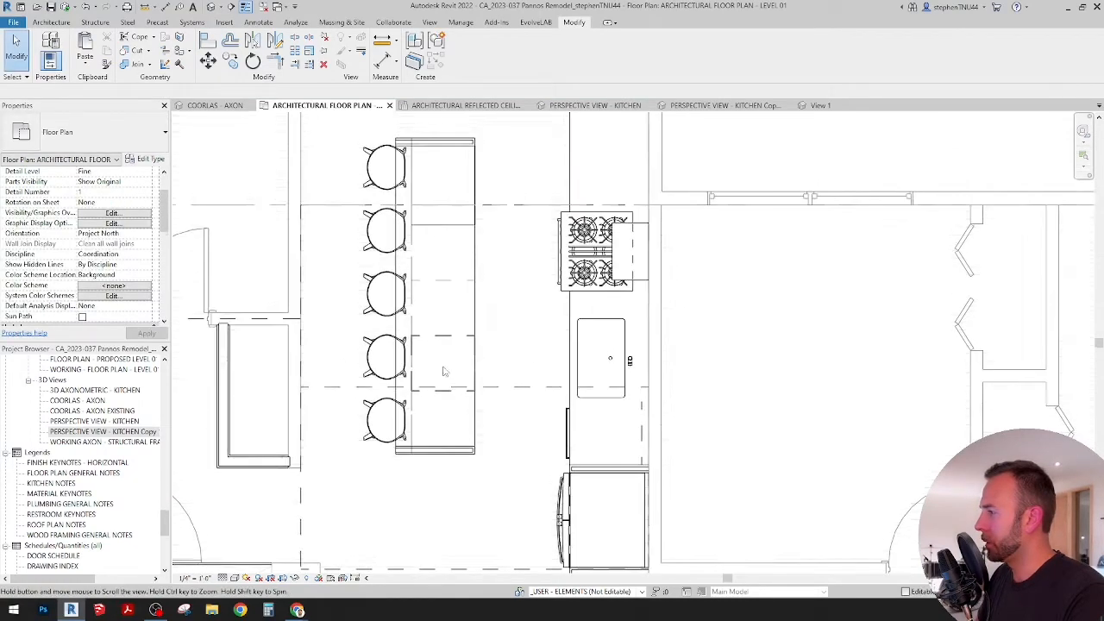
click(455, 284)
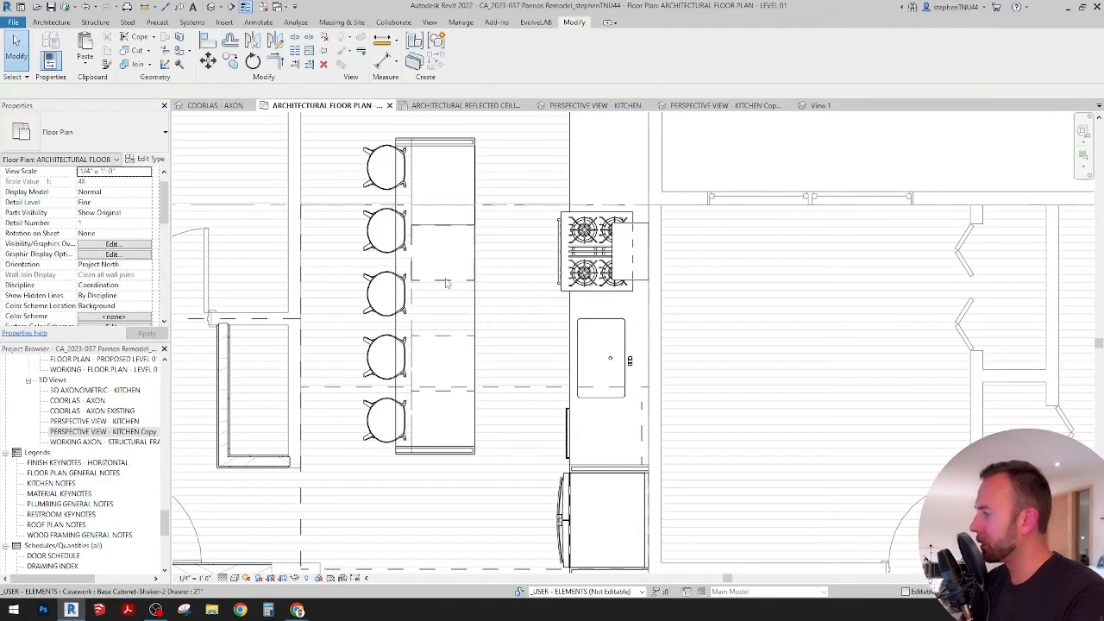
click(447, 280)
key(Delete)
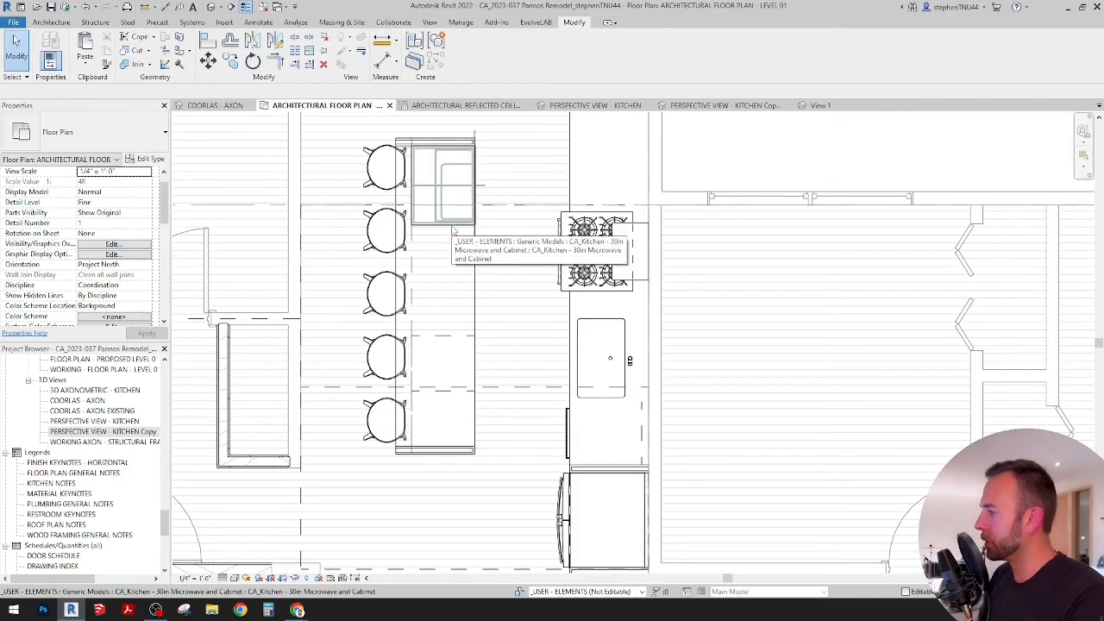
click(424, 227)
scroll(424, 227, up, 2)
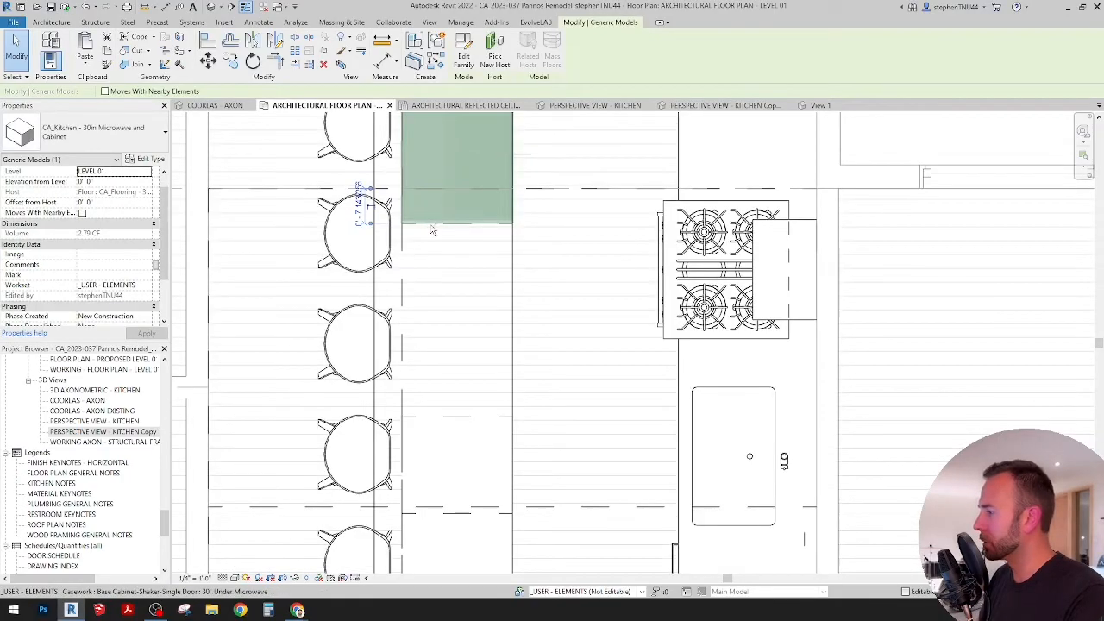
ctrl+click(432, 229)
click(208, 61)
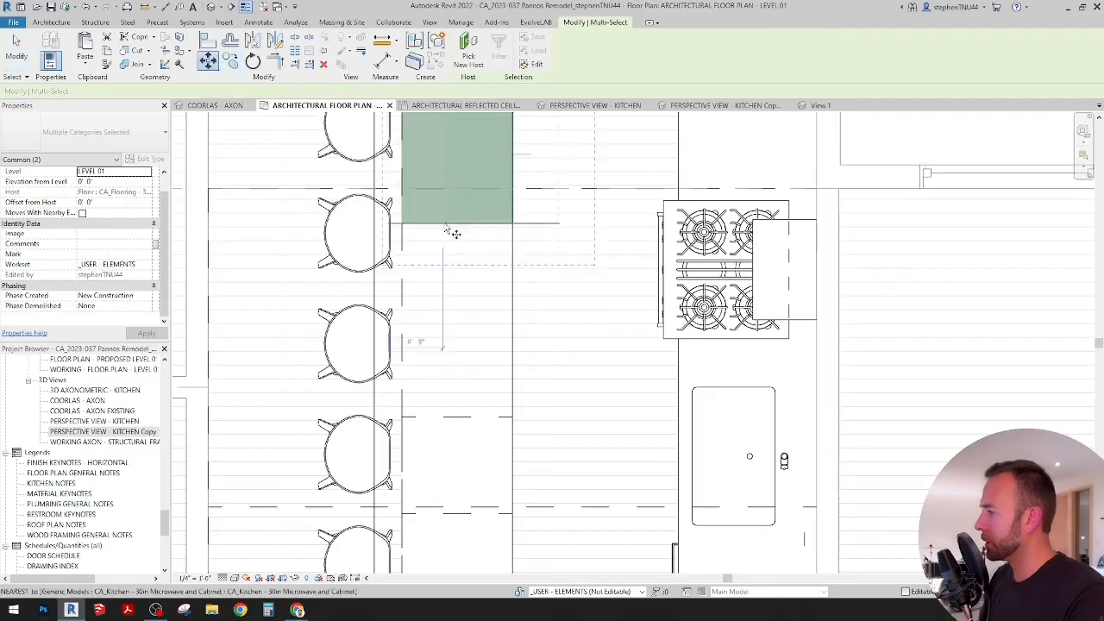
scroll(447, 233, up, 1)
scroll(487, 255, down, 2)
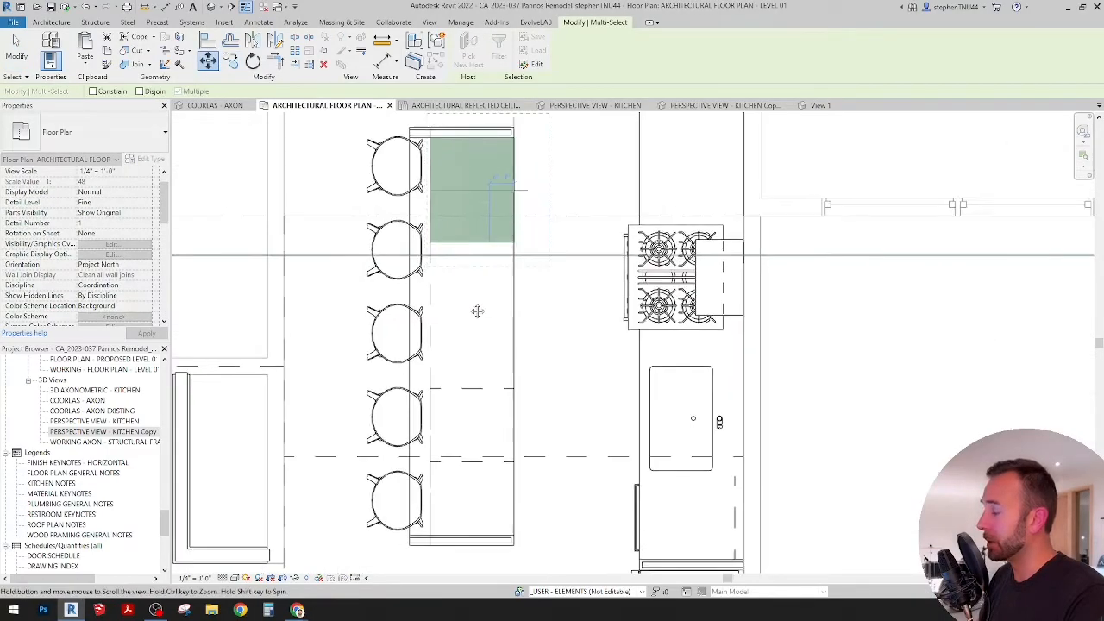
middle_drag(477, 312, 458, 357)
click(619, 312)
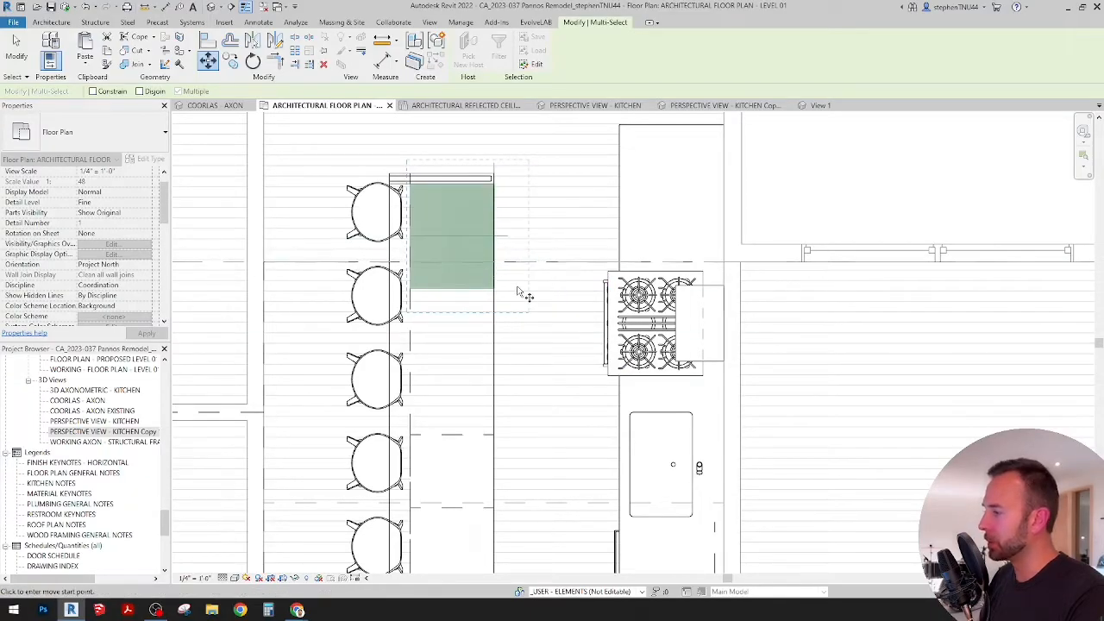
scroll(565, 340, down, 3)
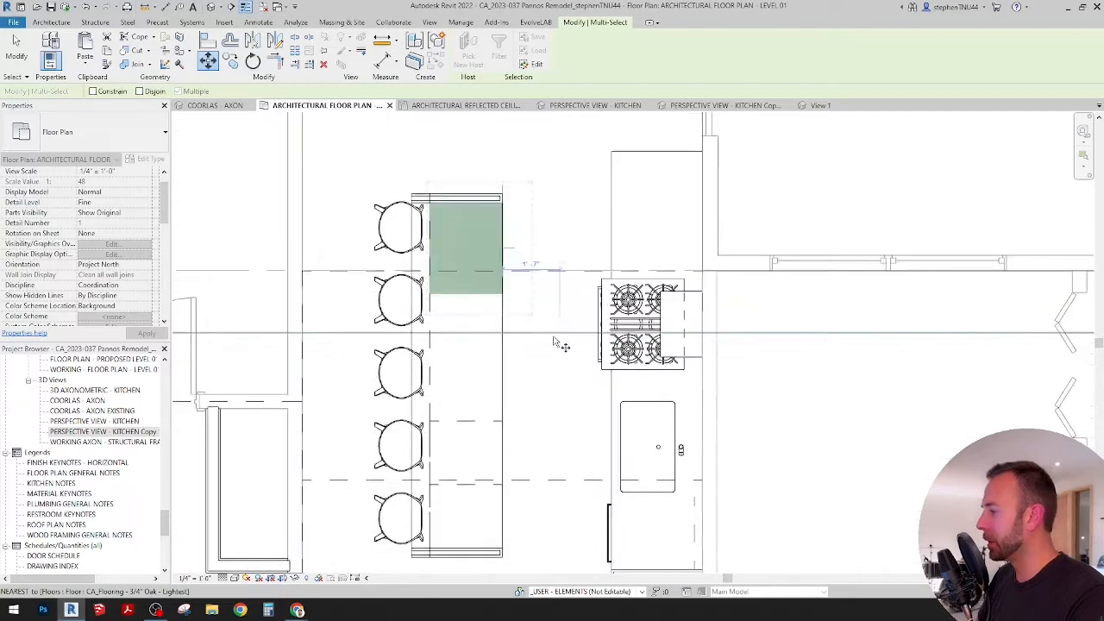
key(Escape)
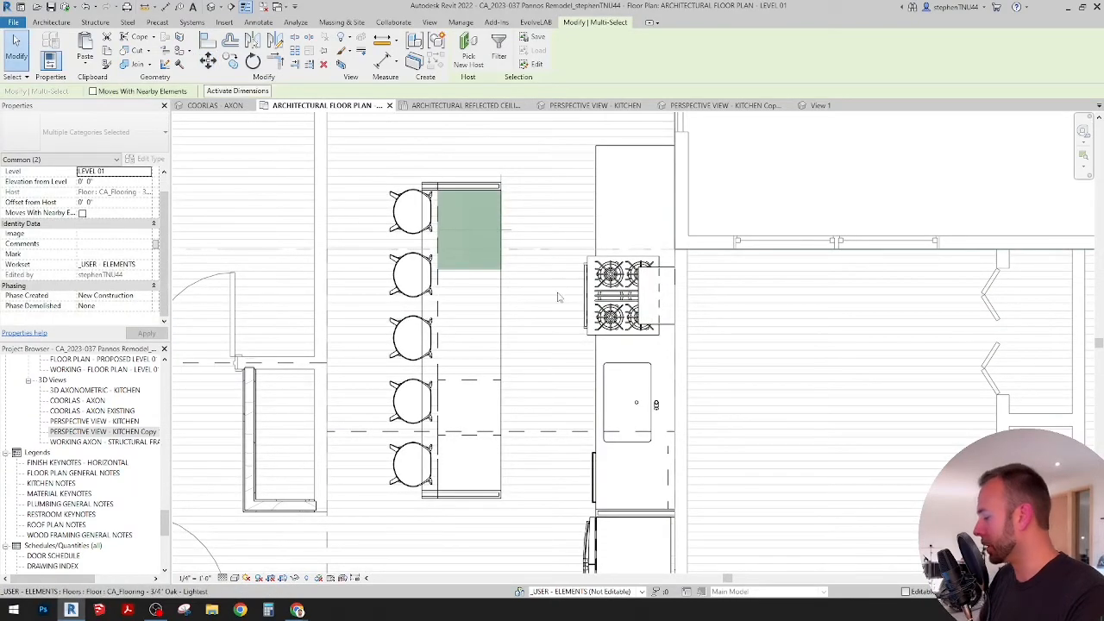
middle_drag(509, 335, 483, 290)
key(Escape)
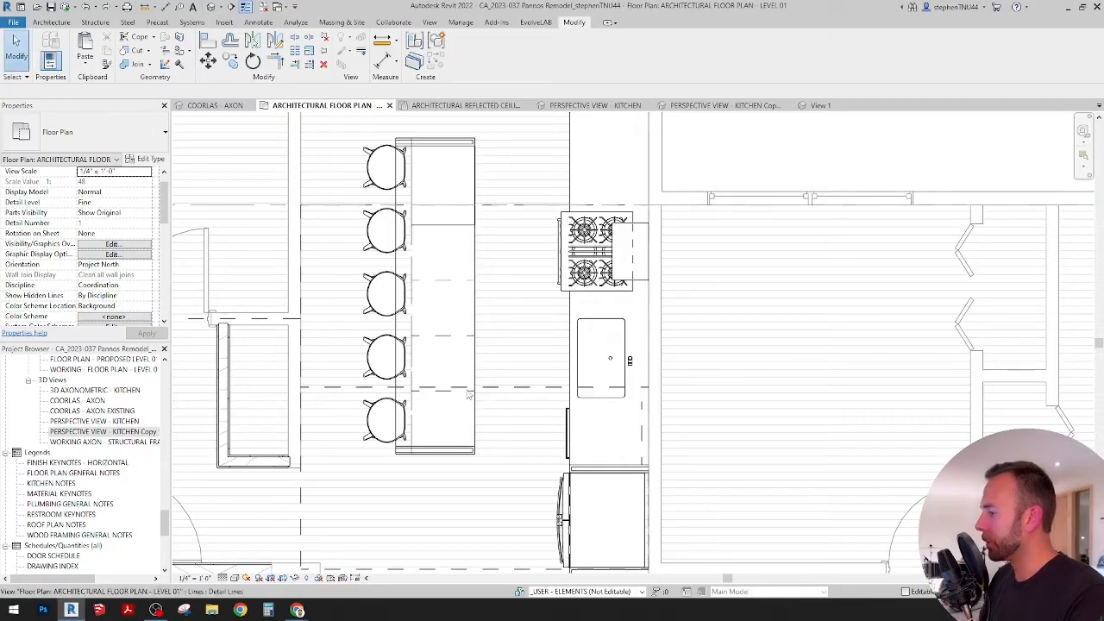
Step: Copy the countertop from the range wall onto the island, matching its corner to the outer stool-side corner of the microwave-end panel
scroll(468, 394, up, 2)
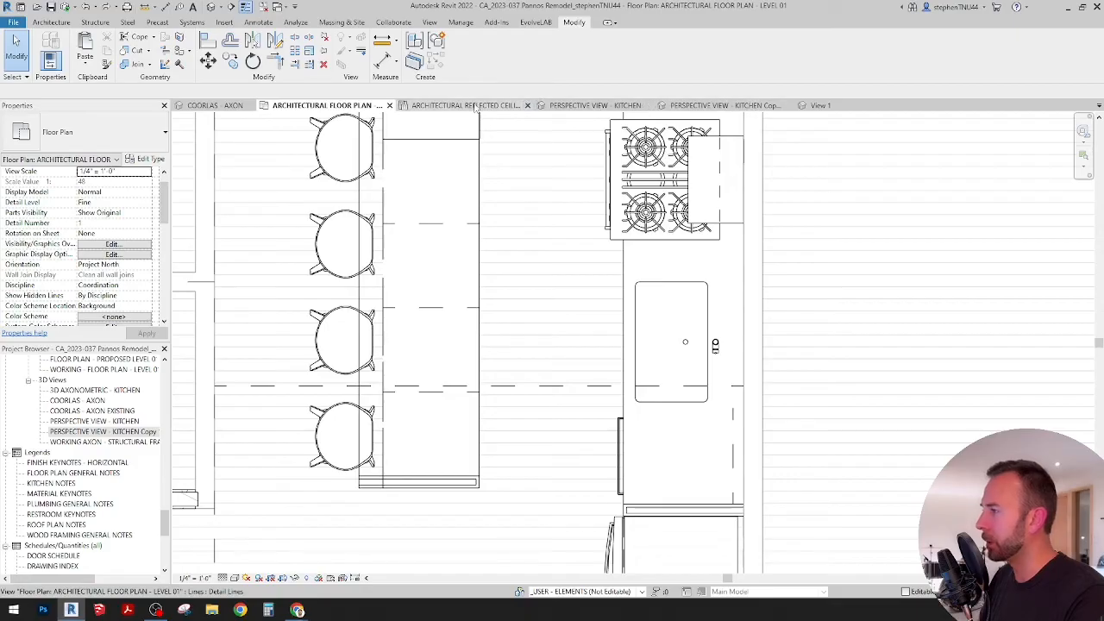
click(209, 105)
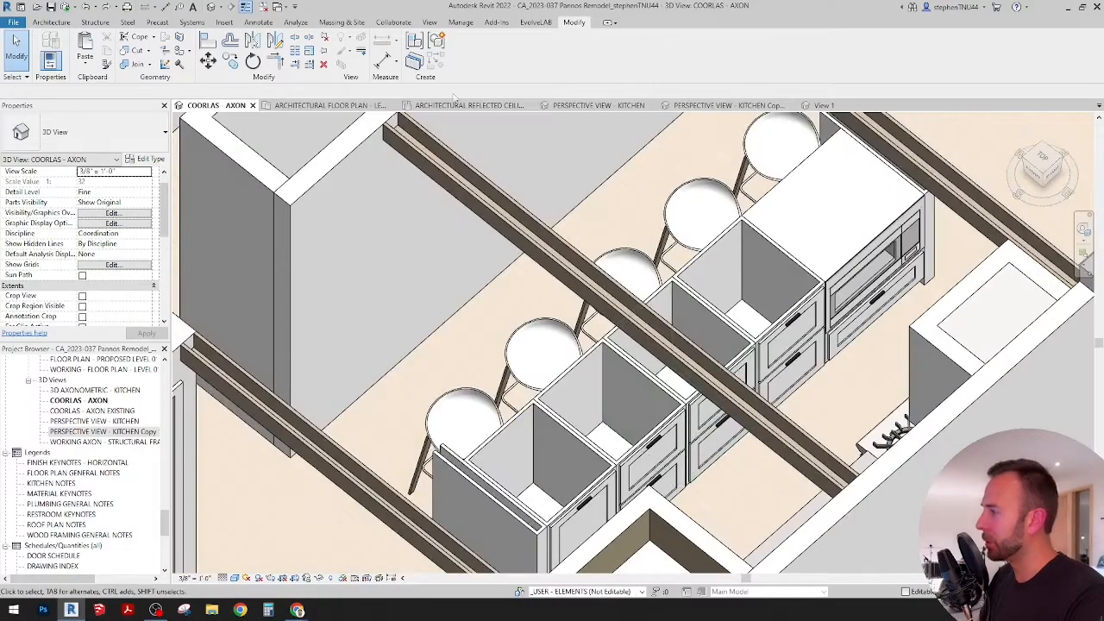
click(354, 106)
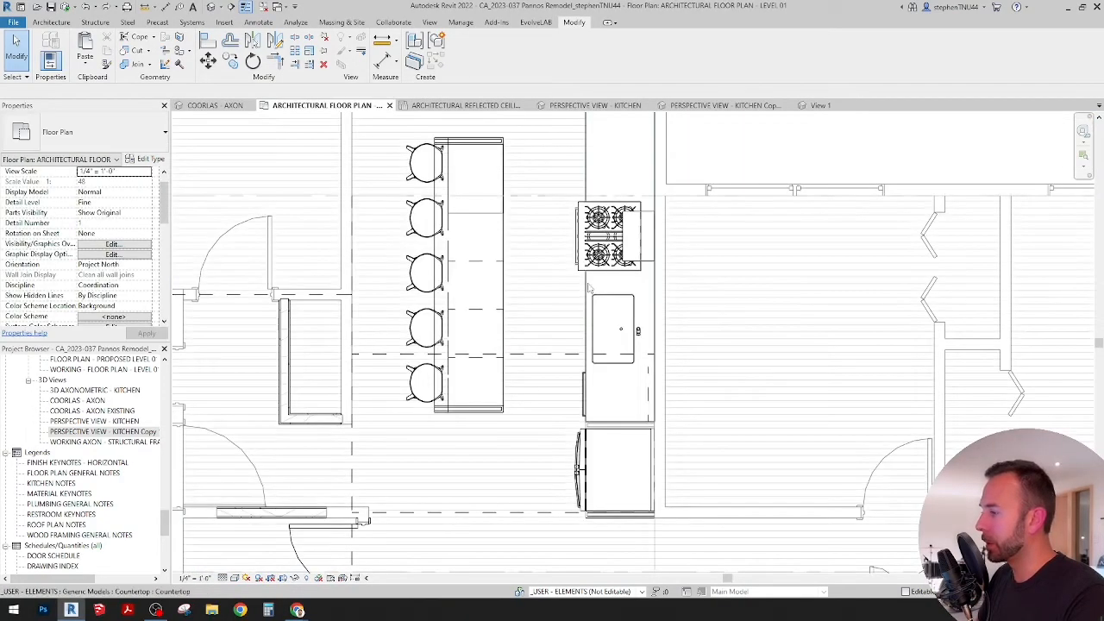
click(590, 289)
click(231, 58)
scroll(583, 160, up, 5)
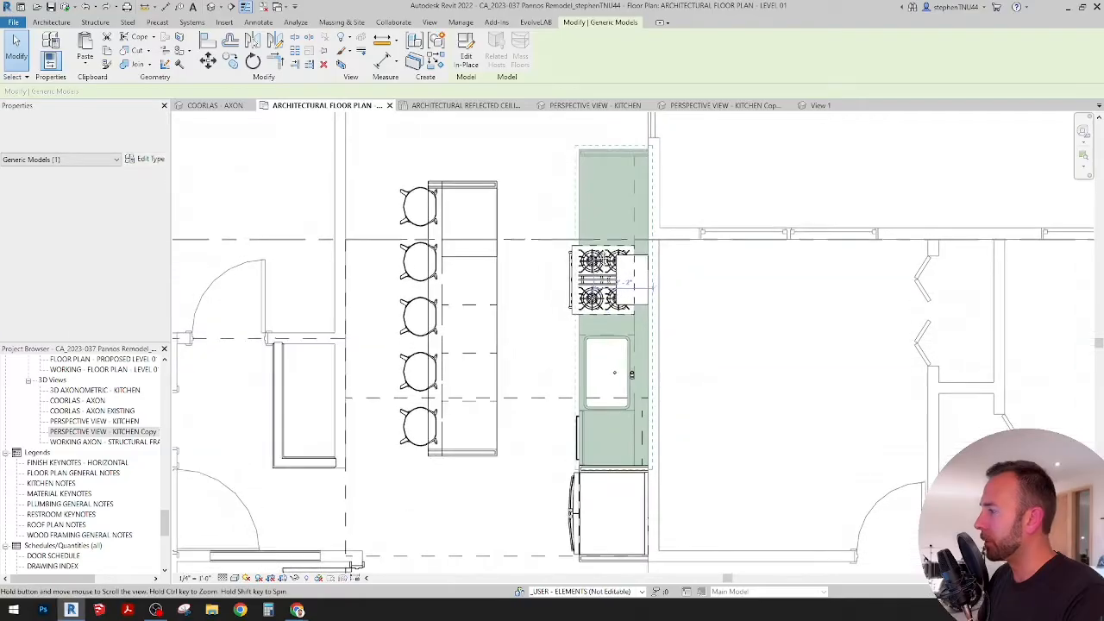
click(584, 161)
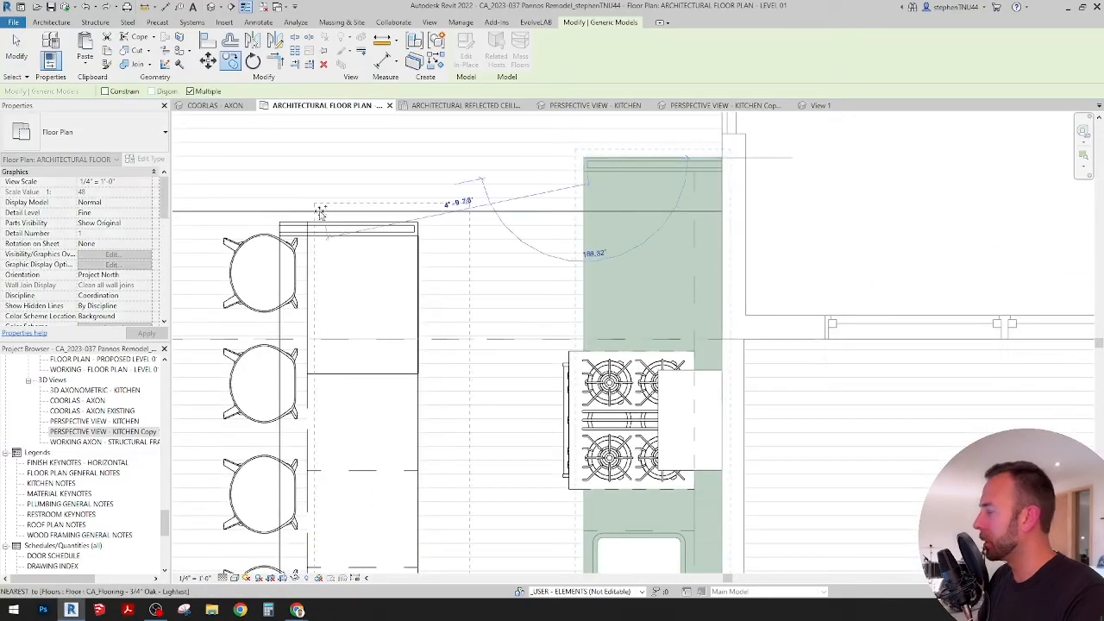
scroll(320, 215, up, 4)
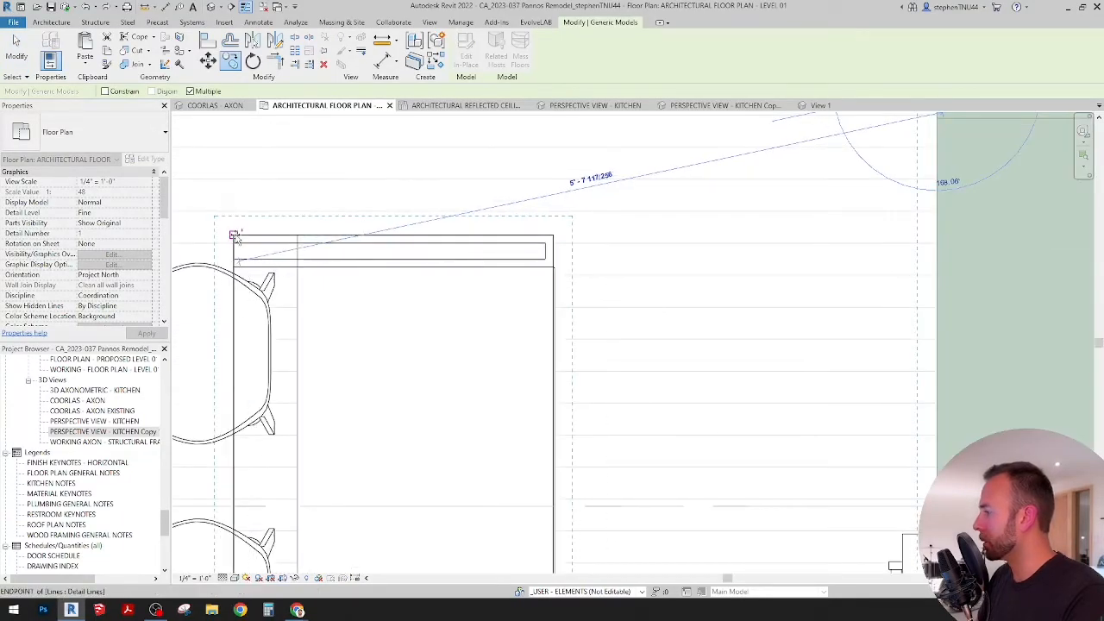
click(549, 237)
scroll(548, 237, down, 3)
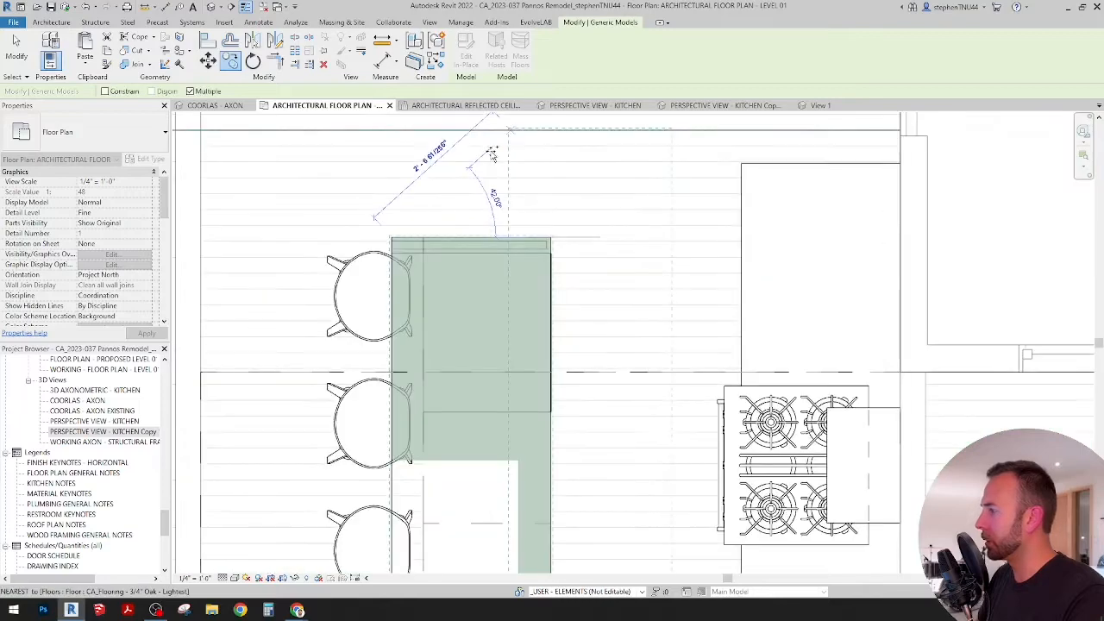
key(Escape)
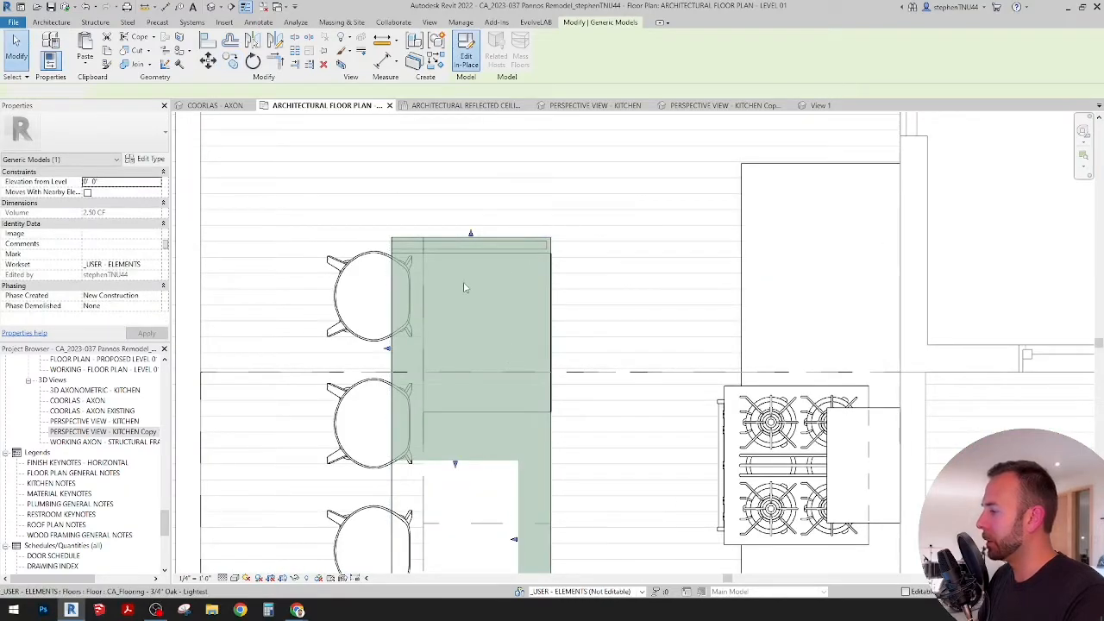
Step: Edit the island countertop's extrusion sketch and delete the lines of the range notch and the sink cutout
scroll(464, 287, down, 2)
middle_drag(480, 427, 480, 329)
click(479, 300)
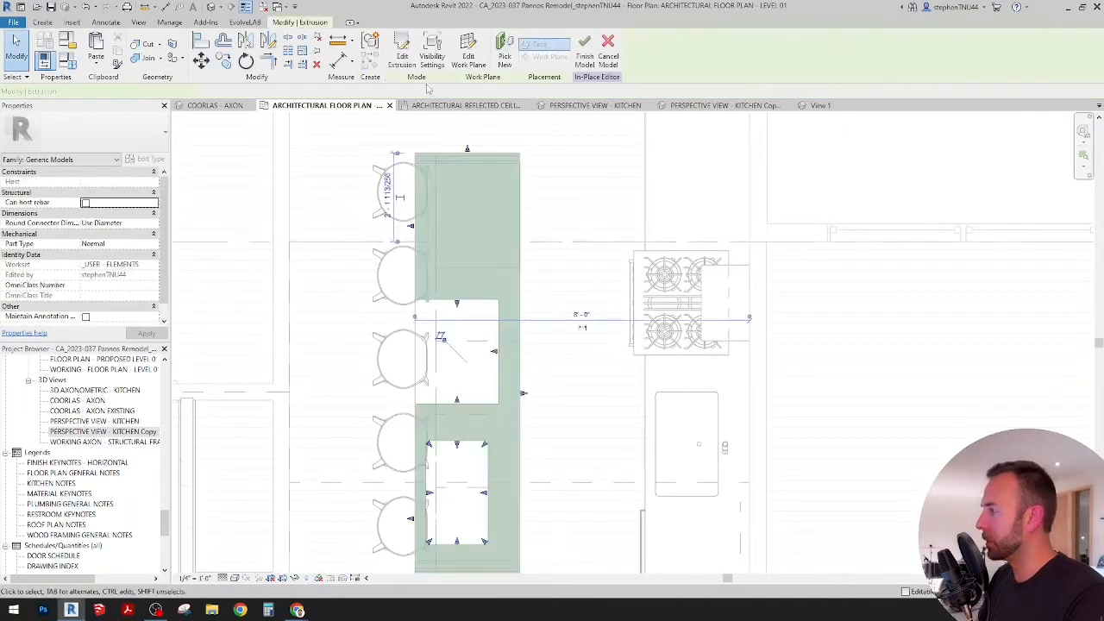
click(402, 54)
scroll(494, 339, up, 2)
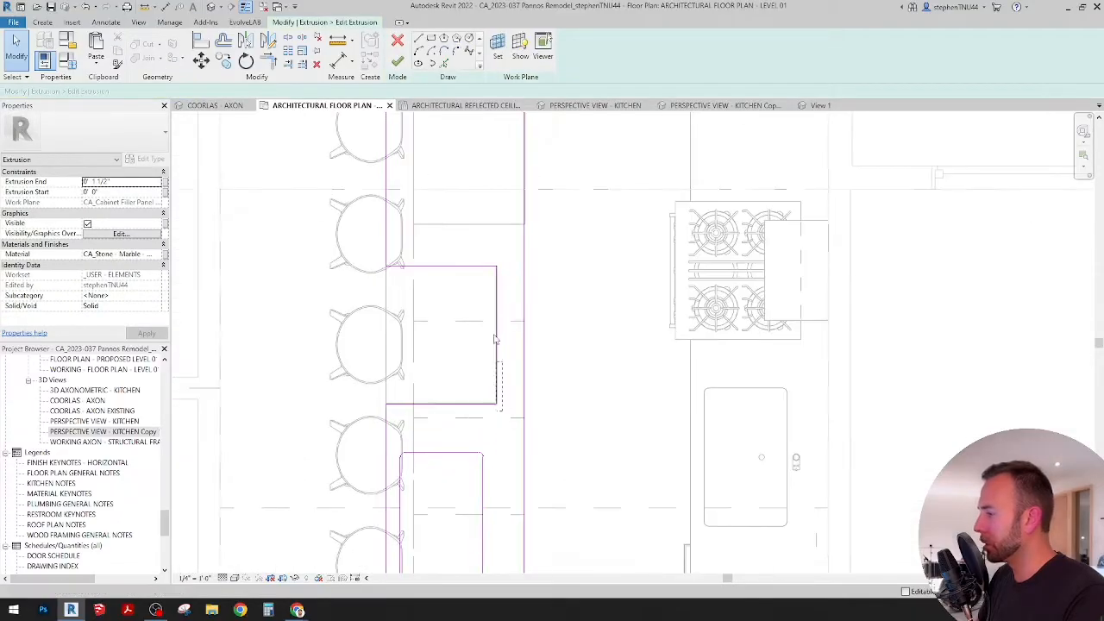
drag(467, 254, 457, 283)
key(Delete)
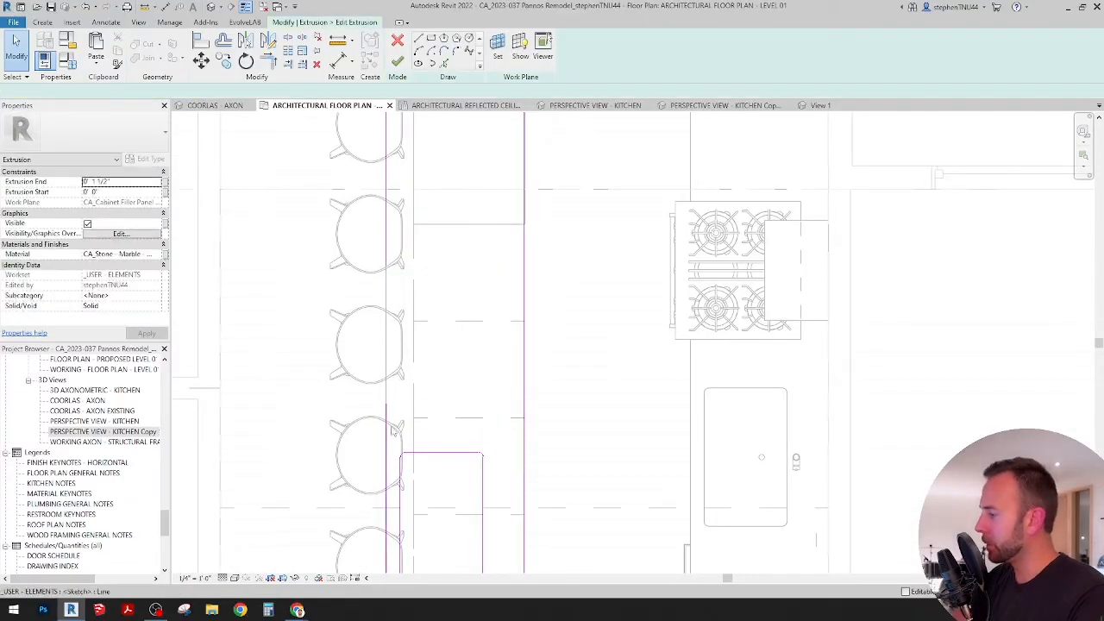
click(428, 455)
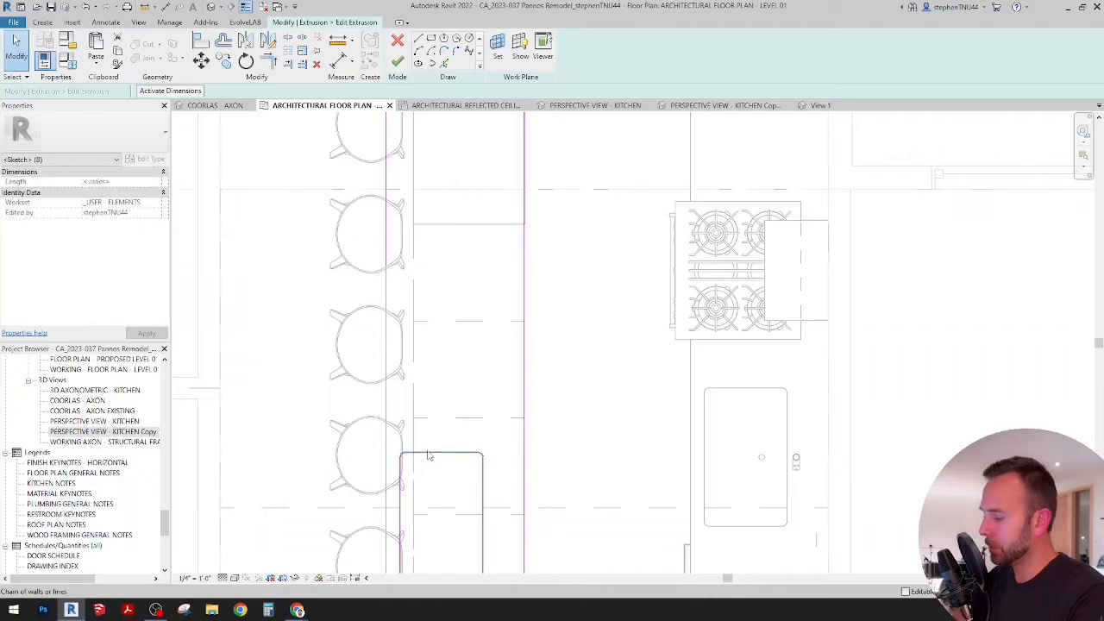
key(Delete)
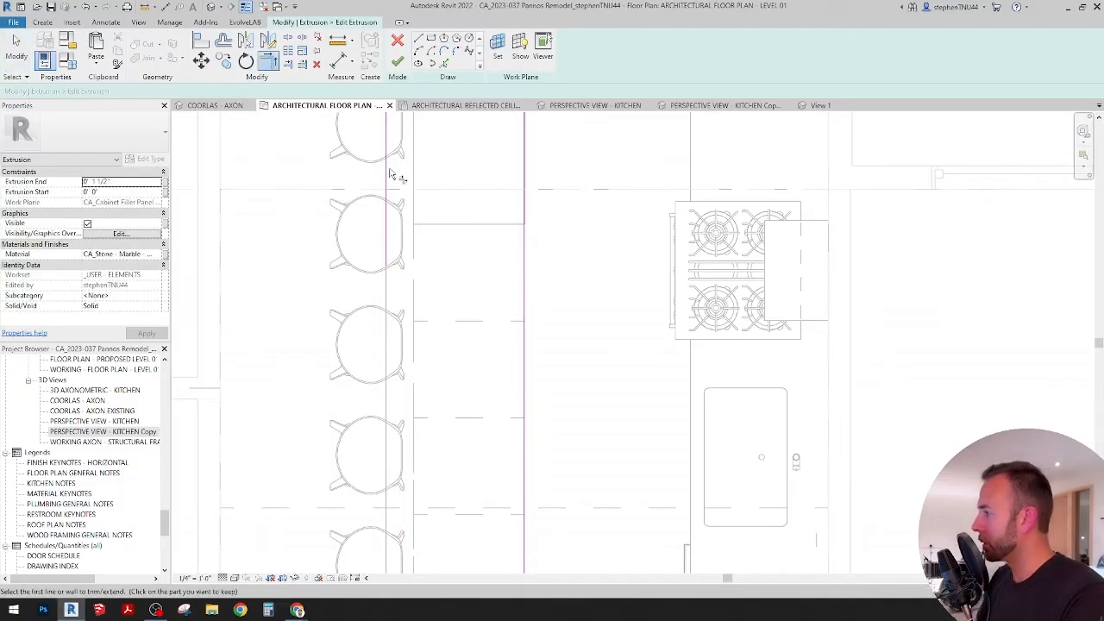
Step: Align the countertop sketch's overhanging end line with the outer face of the island's end panel and finish the in-place countertop
scroll(392, 185, down, 3)
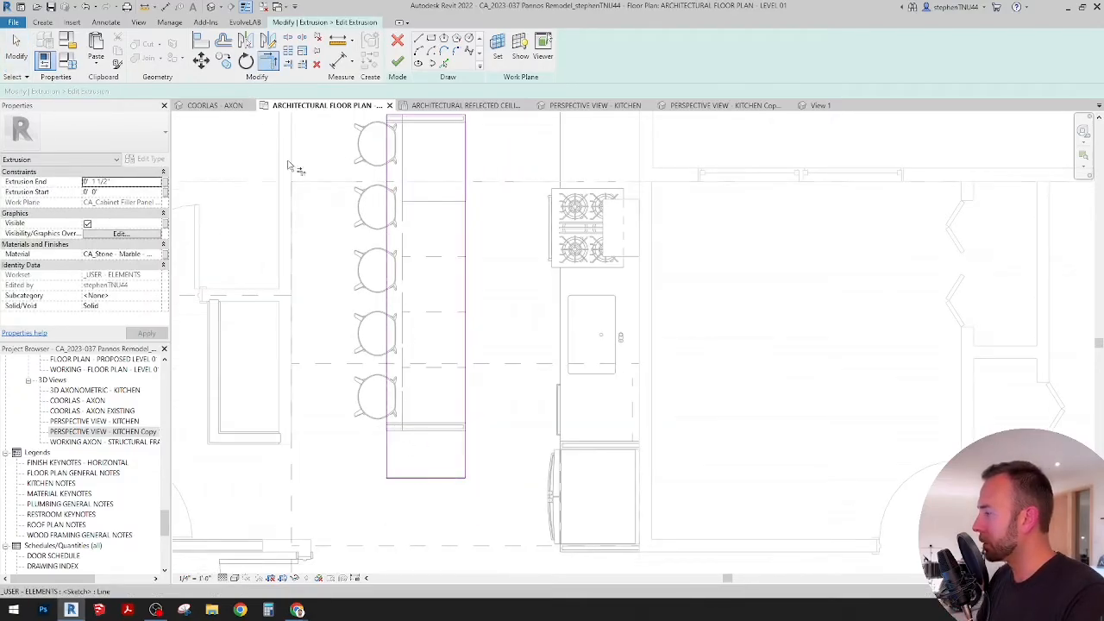
key(a)
key(l)
scroll(424, 434, up, 3)
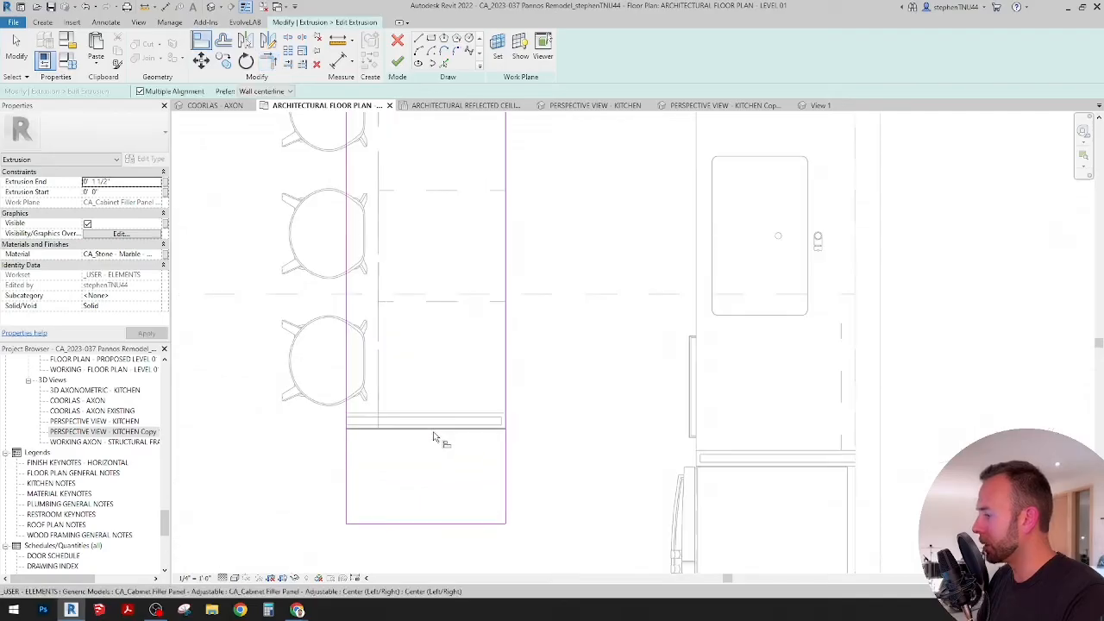
click(434, 435)
click(436, 520)
scroll(452, 389, down, 3)
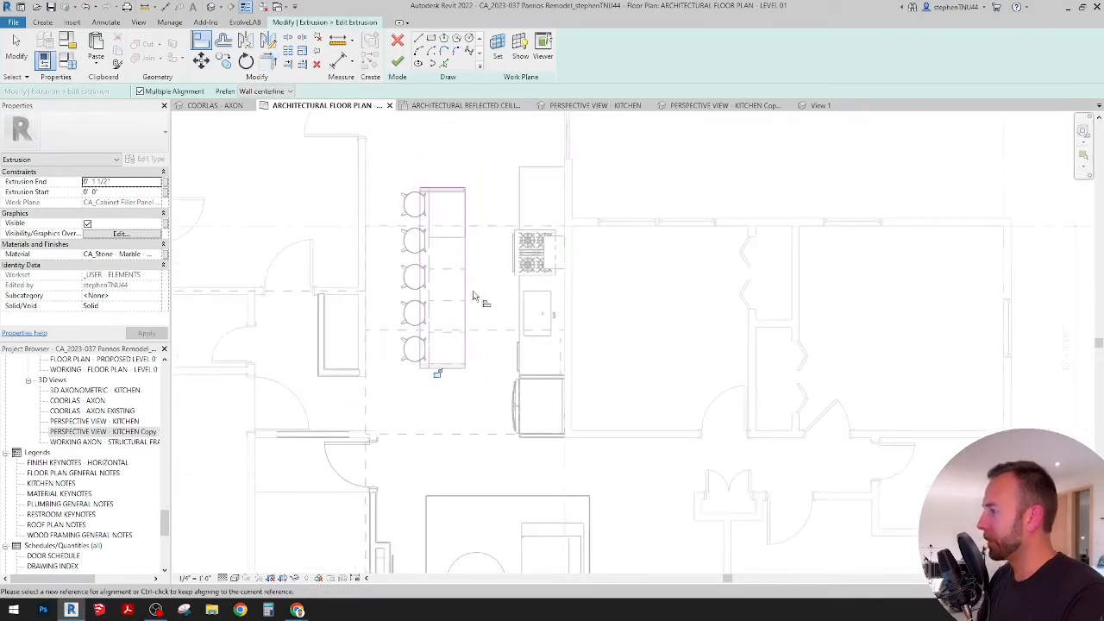
scroll(472, 297, up, 2)
click(397, 62)
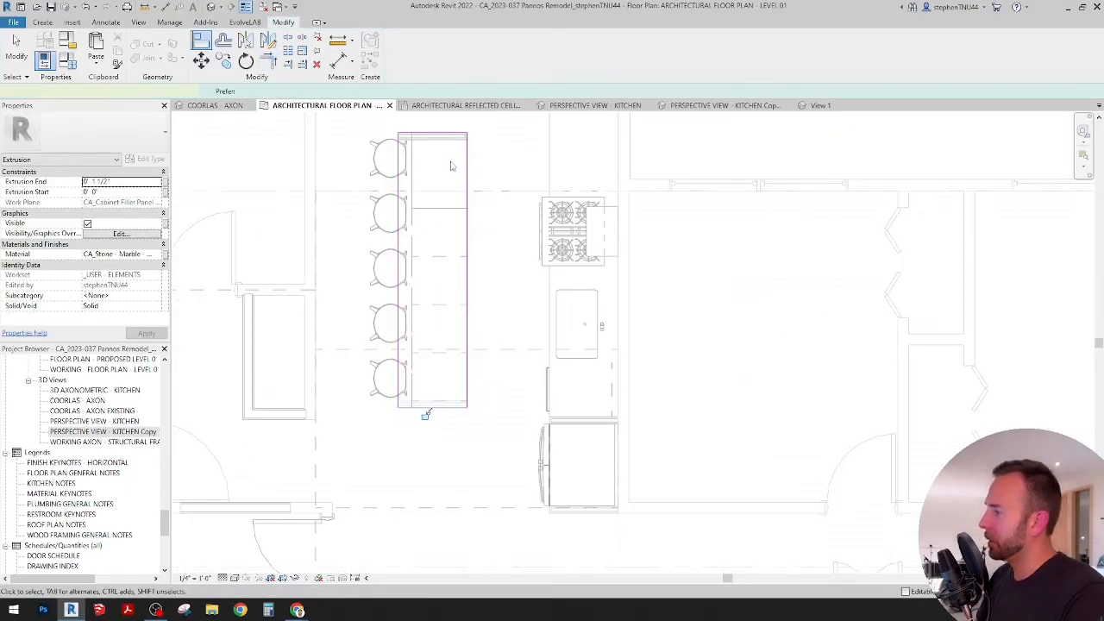
click(683, 153)
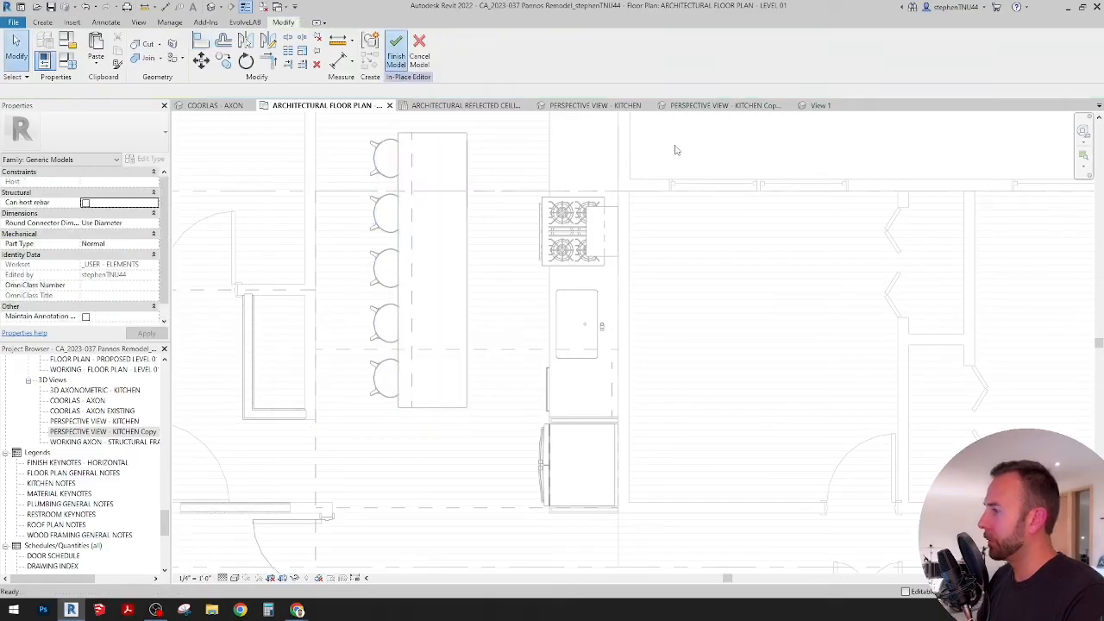
Step: Examine the island's dashed detail line in the floor plan and the completed kitchen in both perspective views
click(412, 172)
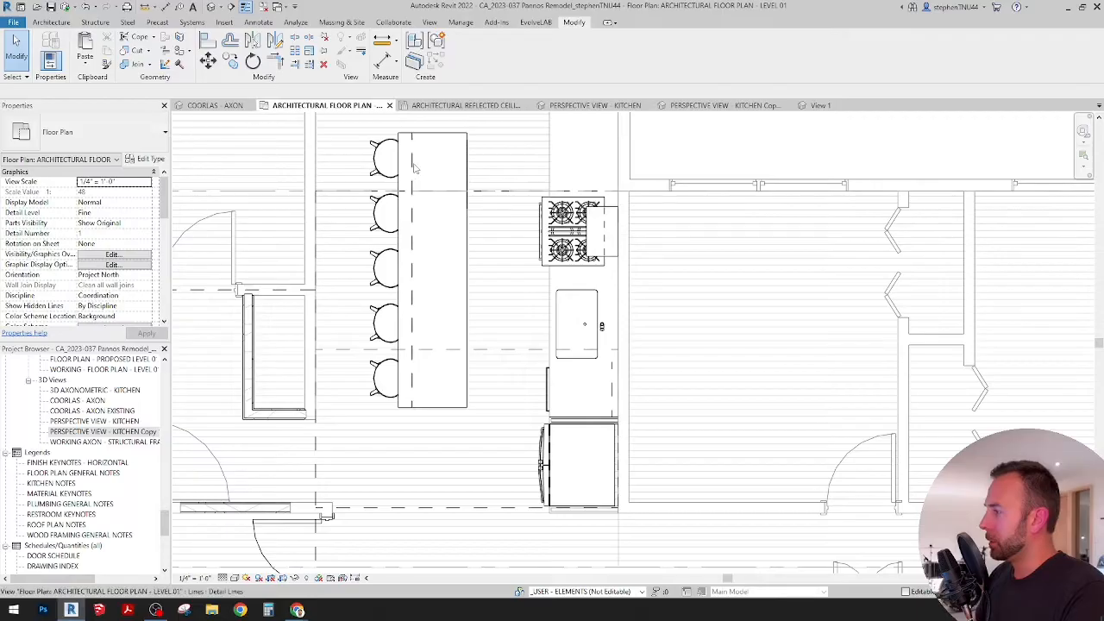
scroll(468, 252, down, 2)
middle_drag(472, 259, 481, 306)
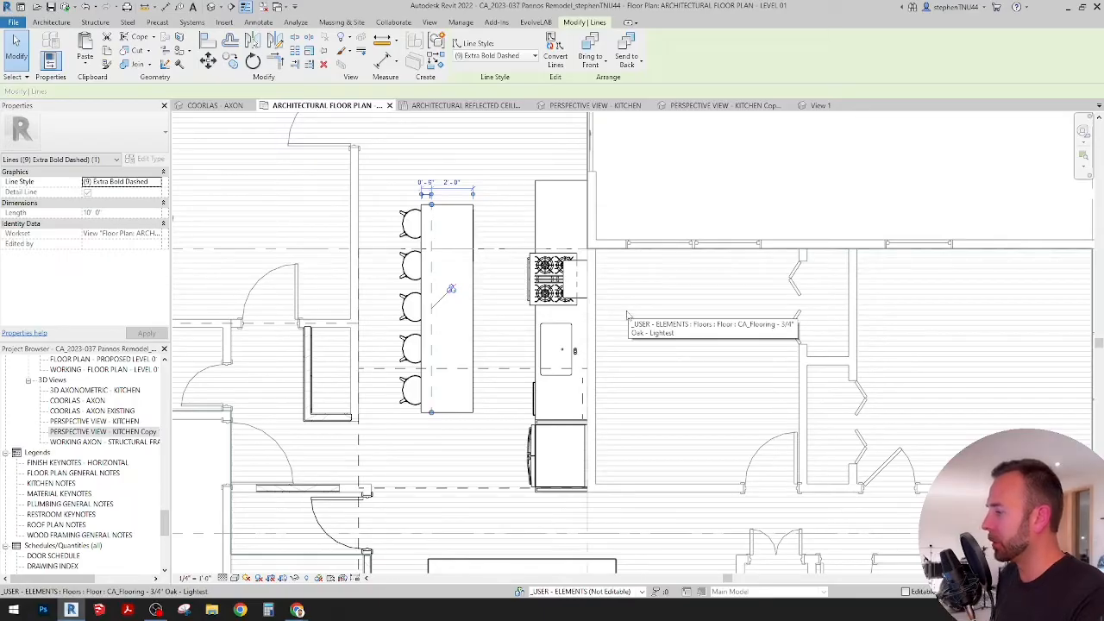
scroll(572, 398, up, 1)
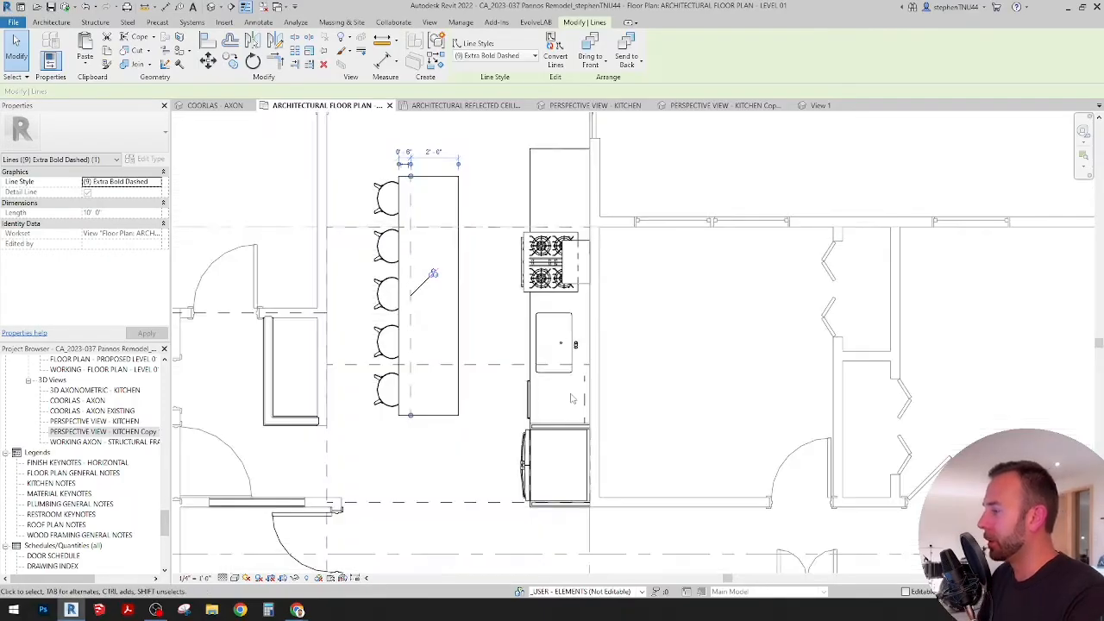
scroll(529, 396, up, 1)
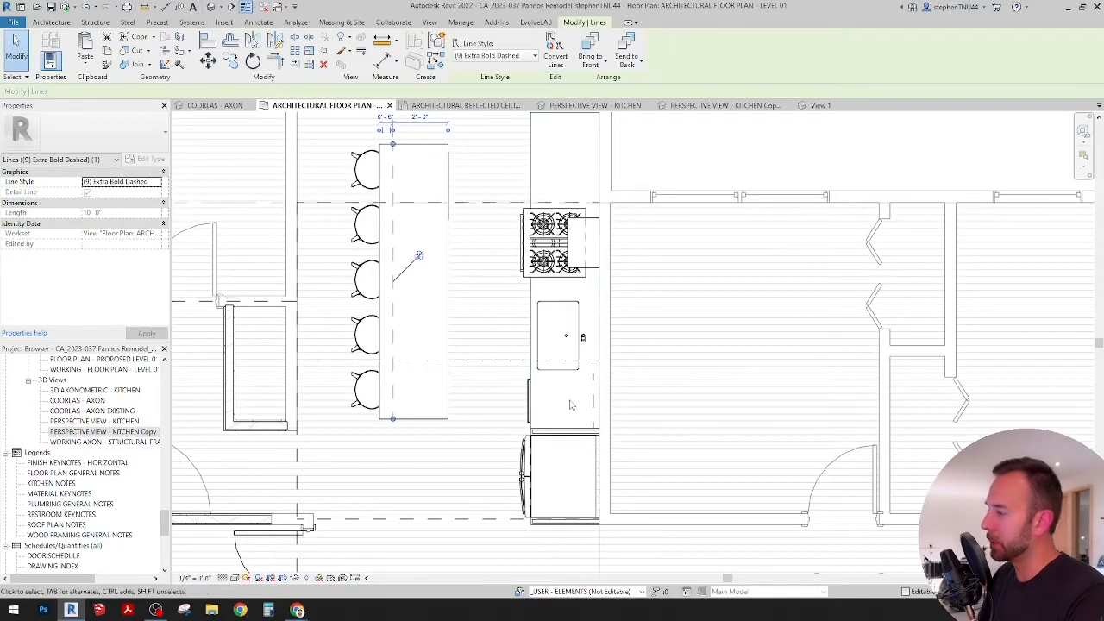
scroll(569, 405, down, 1)
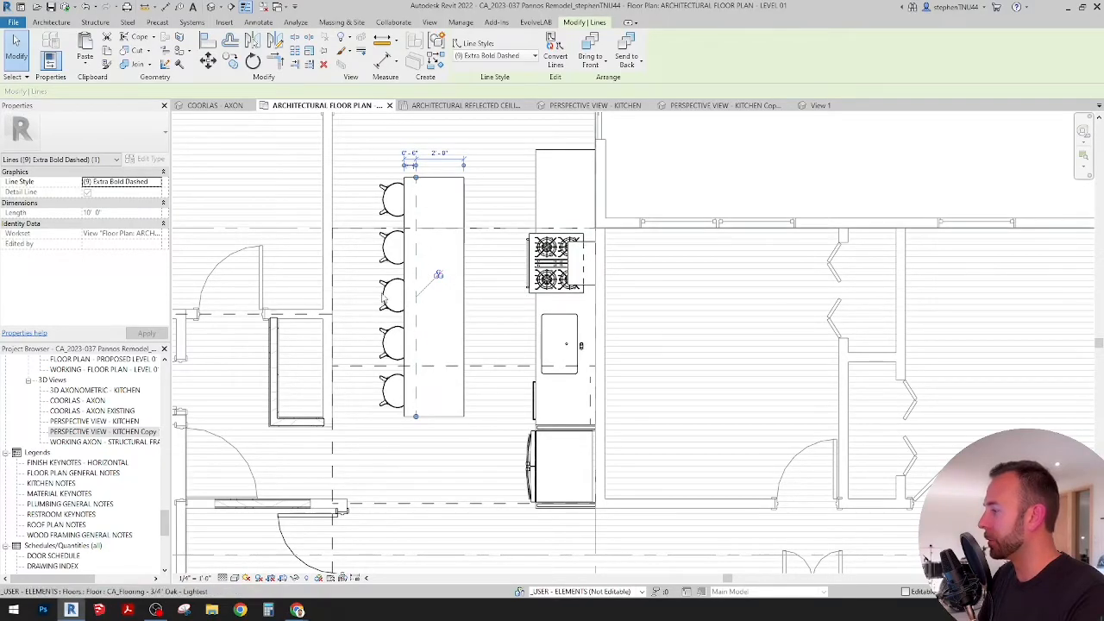
scroll(522, 274, down, 1)
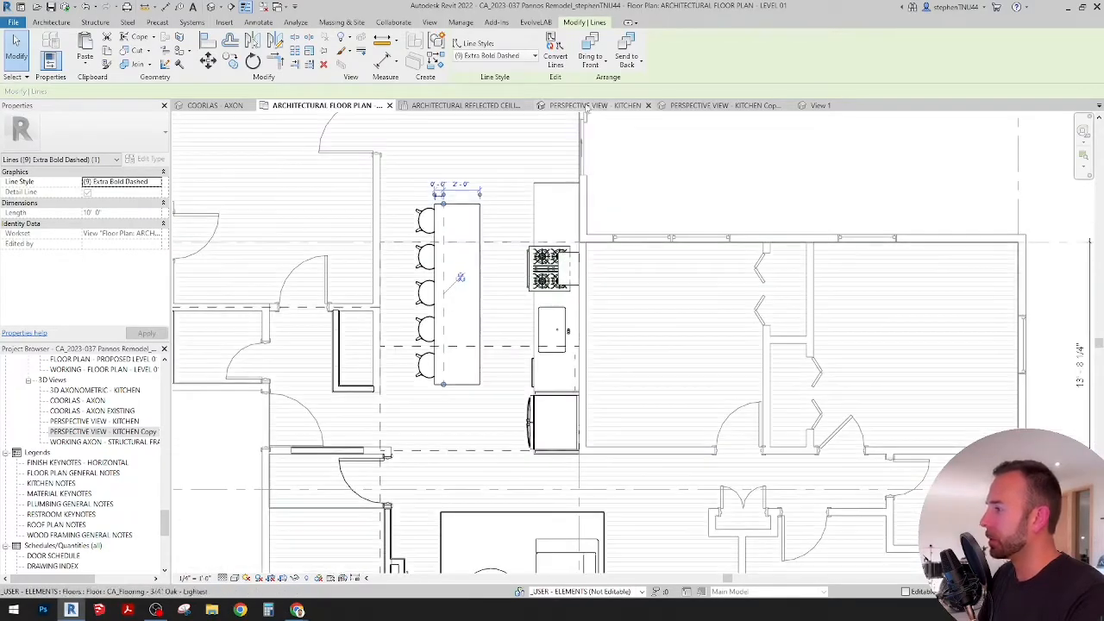
click(588, 106)
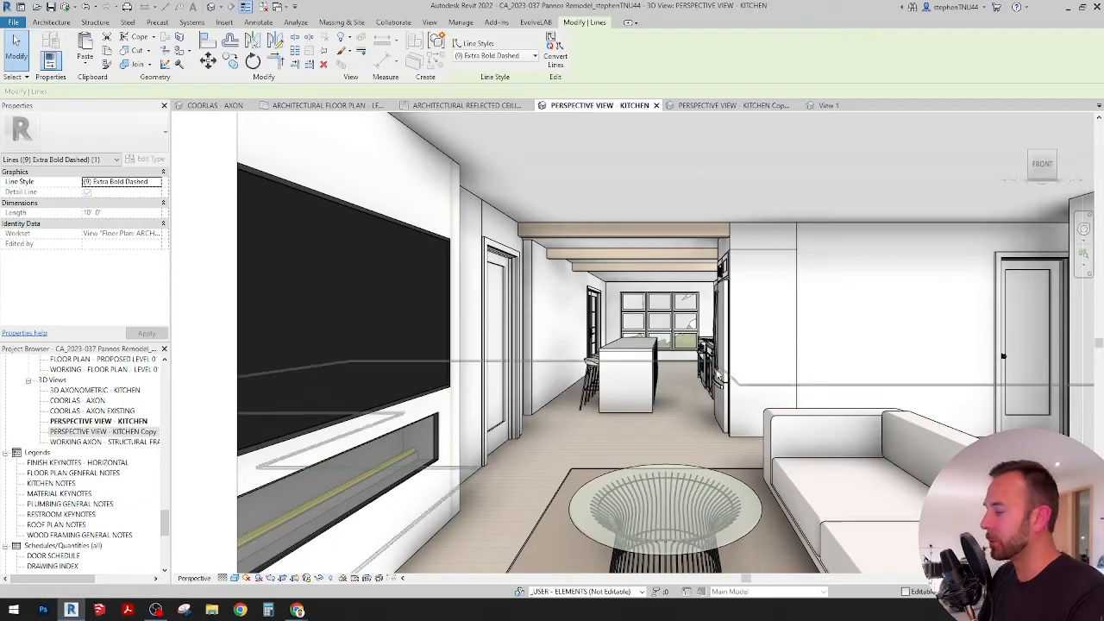
click(721, 105)
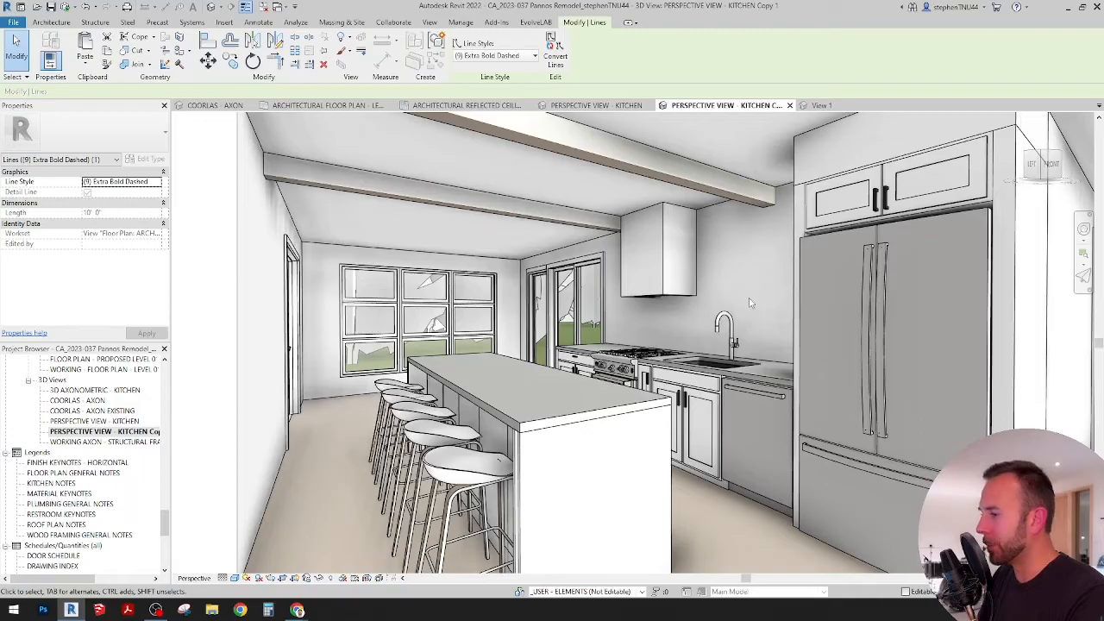
click(355, 105)
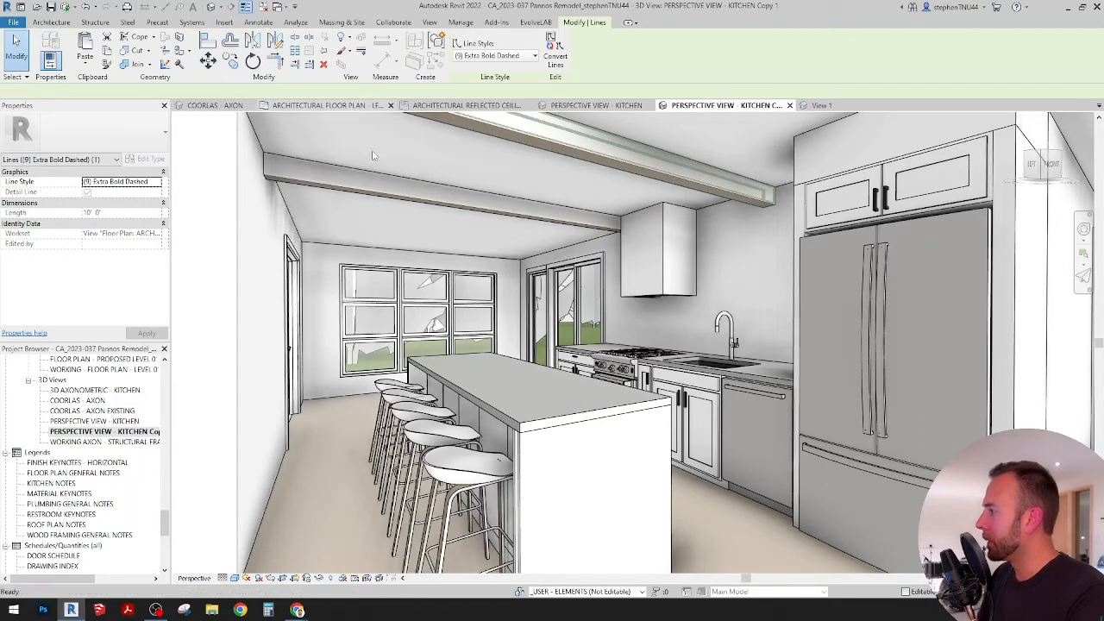
scroll(532, 288, down, 1)
click(654, 192)
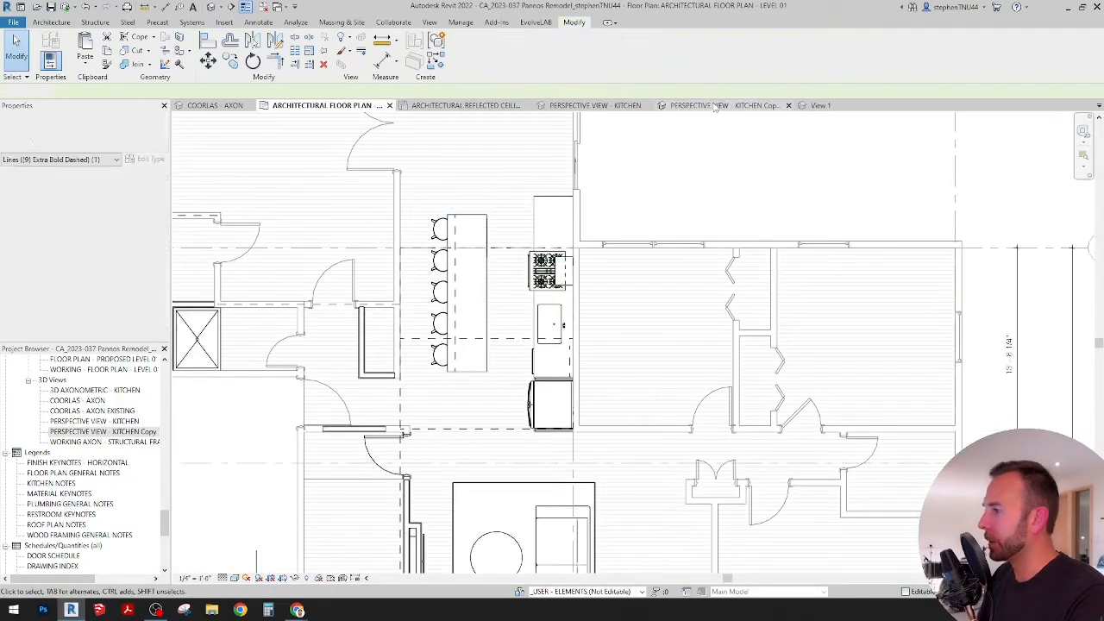
click(722, 105)
click(608, 106)
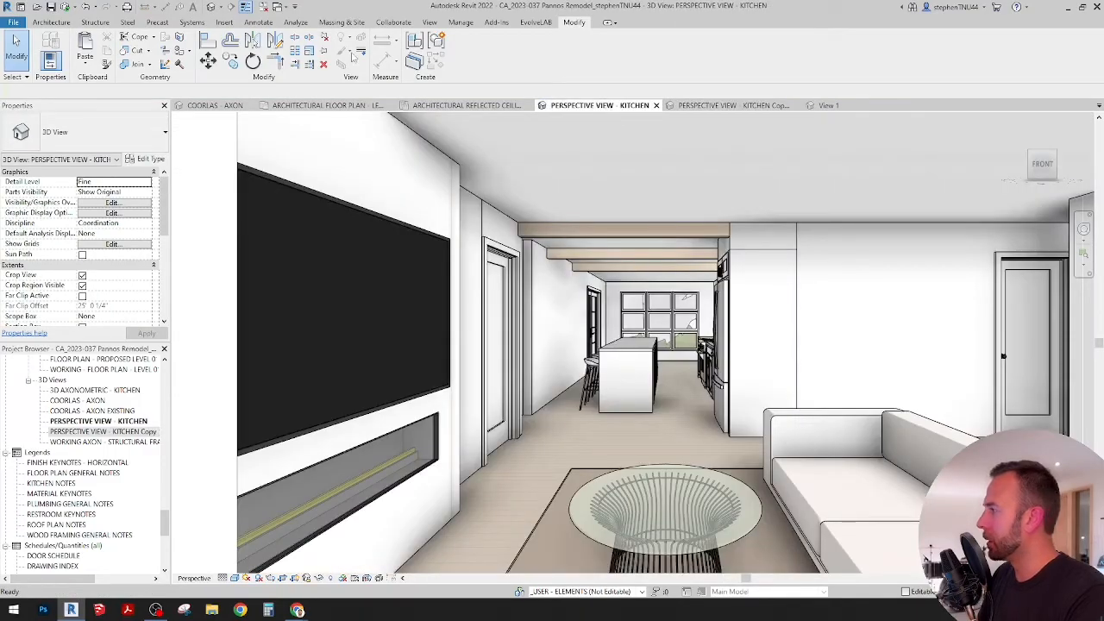
click(430, 22)
click(276, 53)
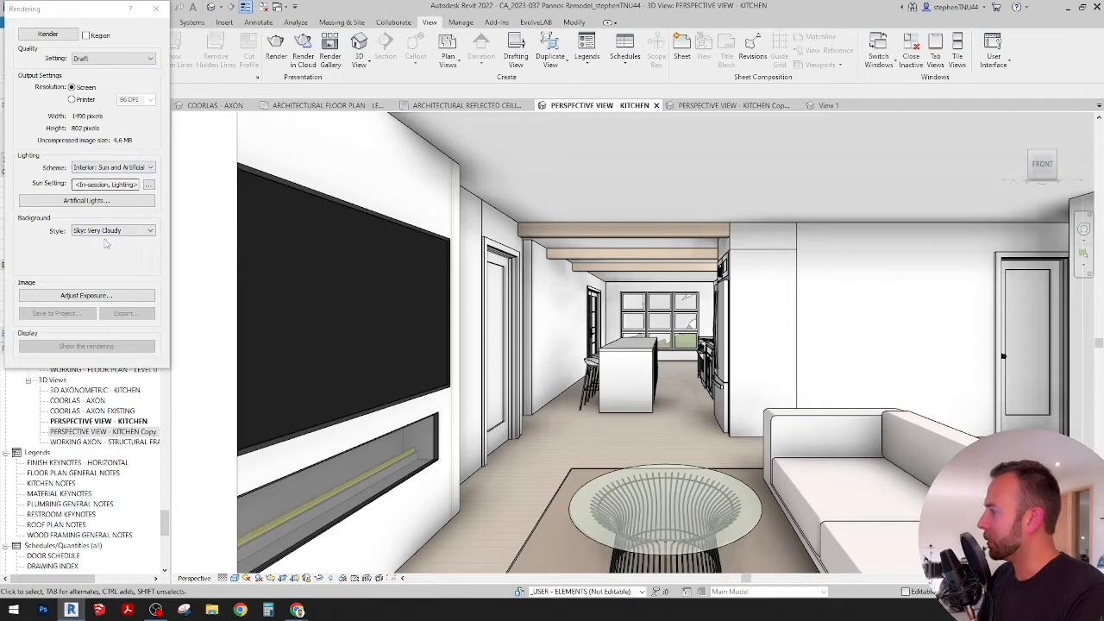
click(156, 9)
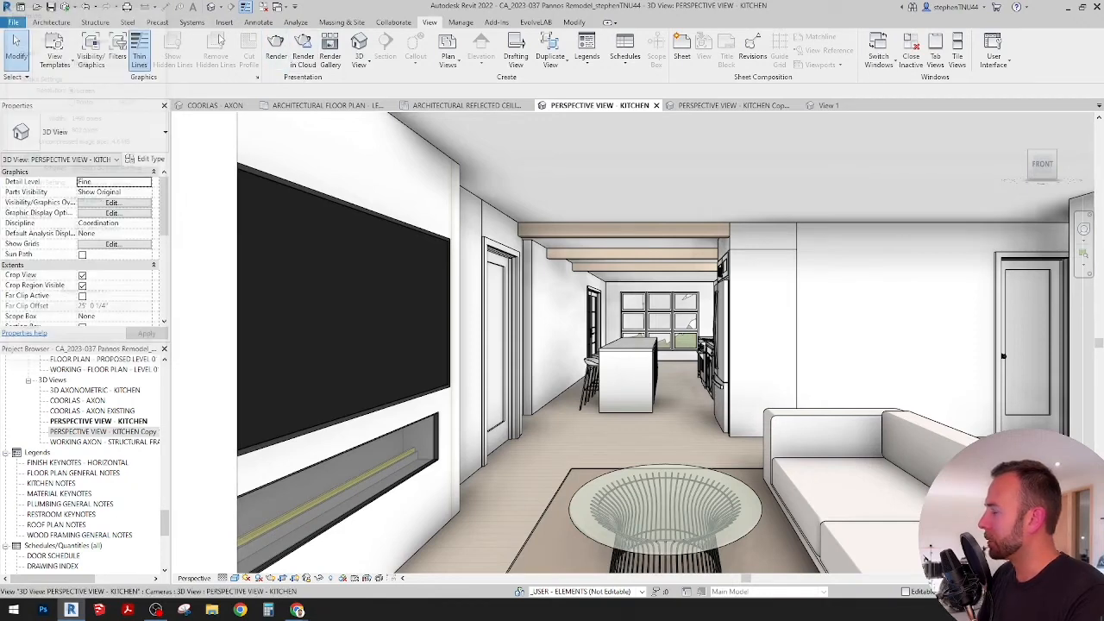
Step: Render PERSPECTIVE VIEW - KITCHEN in the cloud as a Still Image with Final quality and Large (2.25 Mega Pixel) size, continuing in the background
click(303, 57)
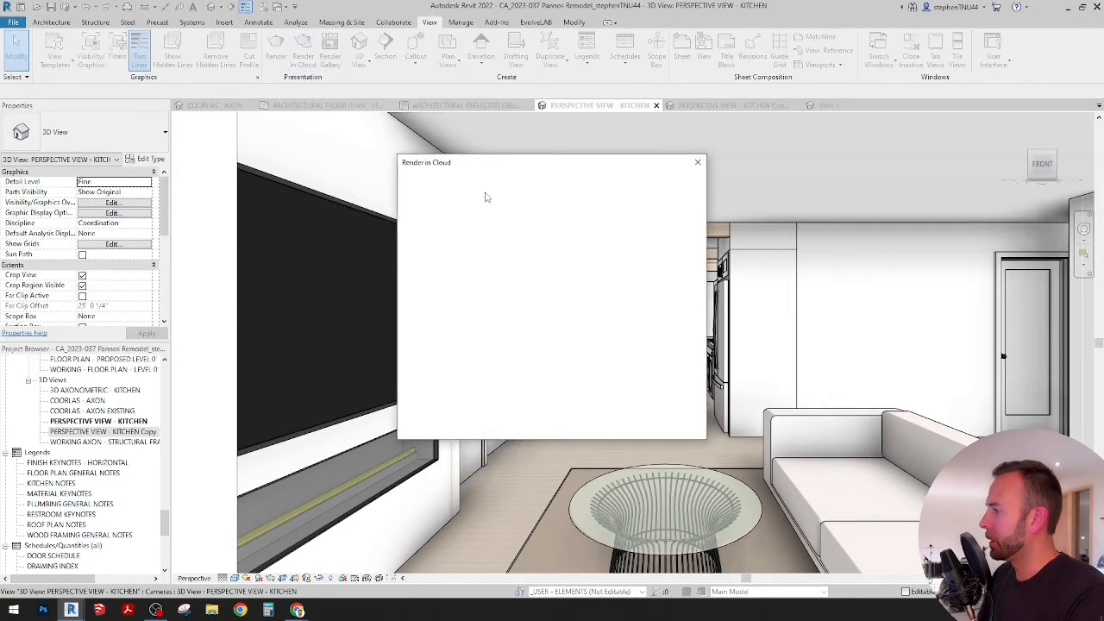
click(552, 231)
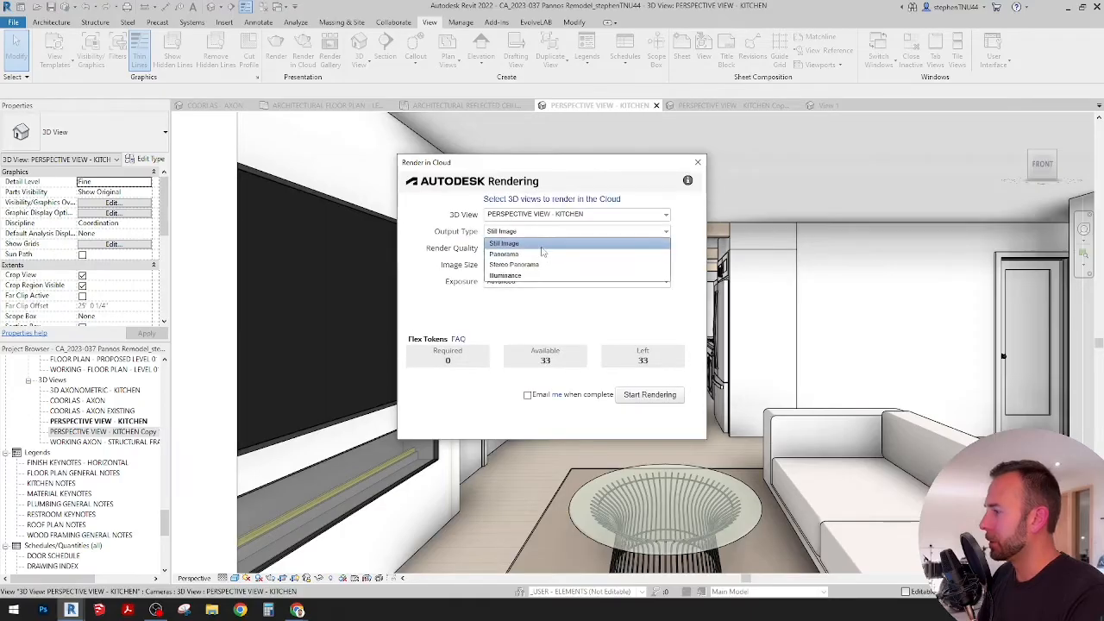
click(530, 243)
click(521, 249)
click(516, 271)
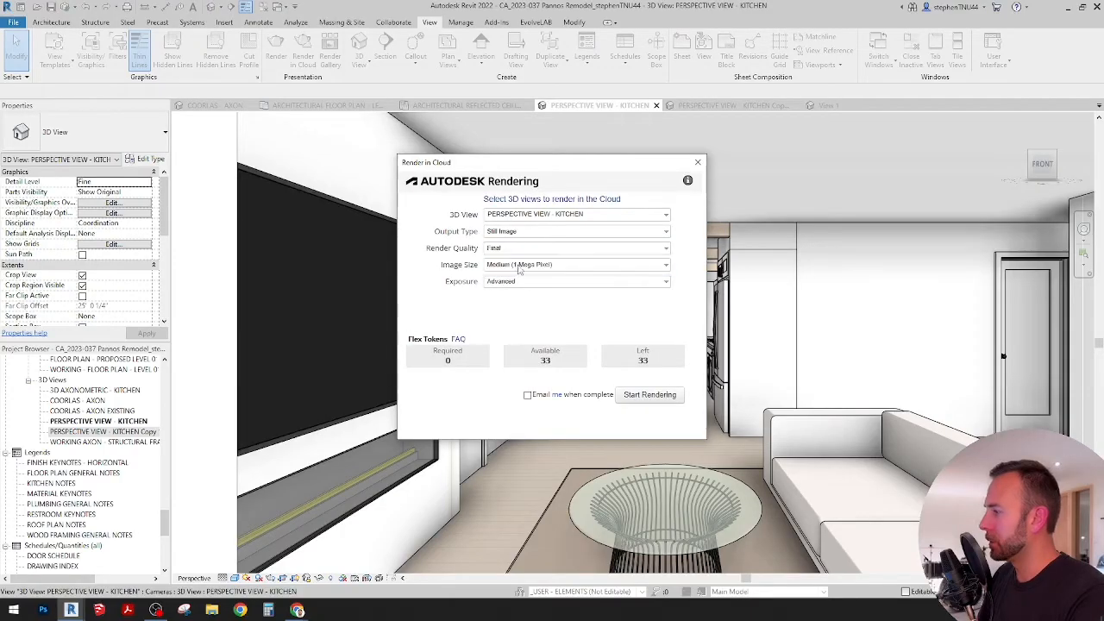
click(522, 265)
click(512, 298)
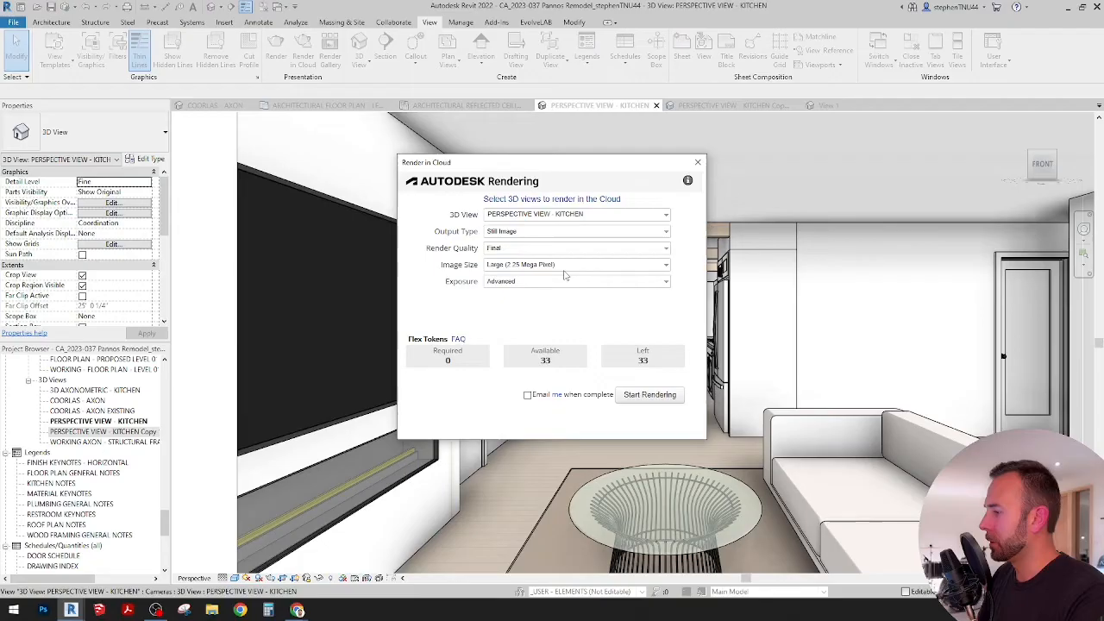
click(652, 396)
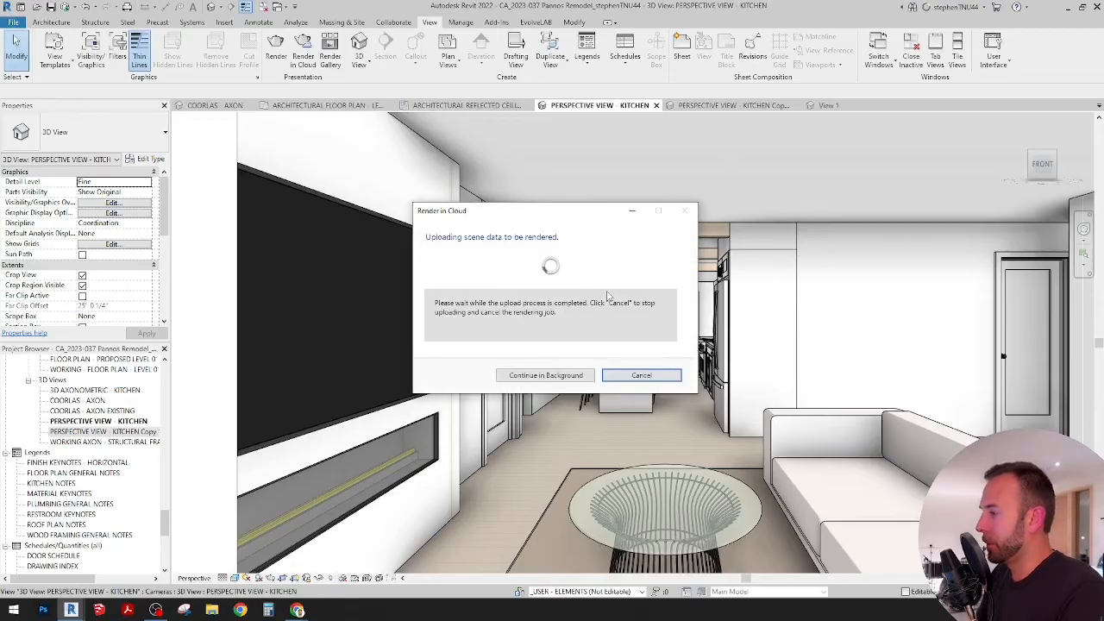
click(545, 375)
Step: Rename the copied kitchen perspective view as PERSPECTIVE VIEW - KITCHEN ISLAND
click(733, 106)
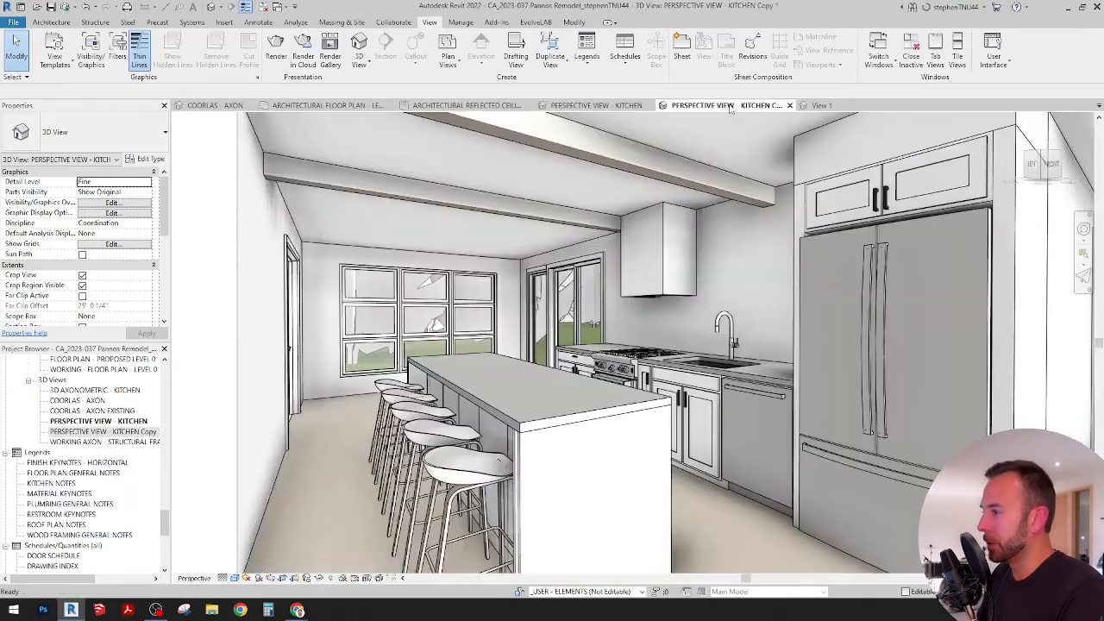
click(104, 432)
right_click(138, 433)
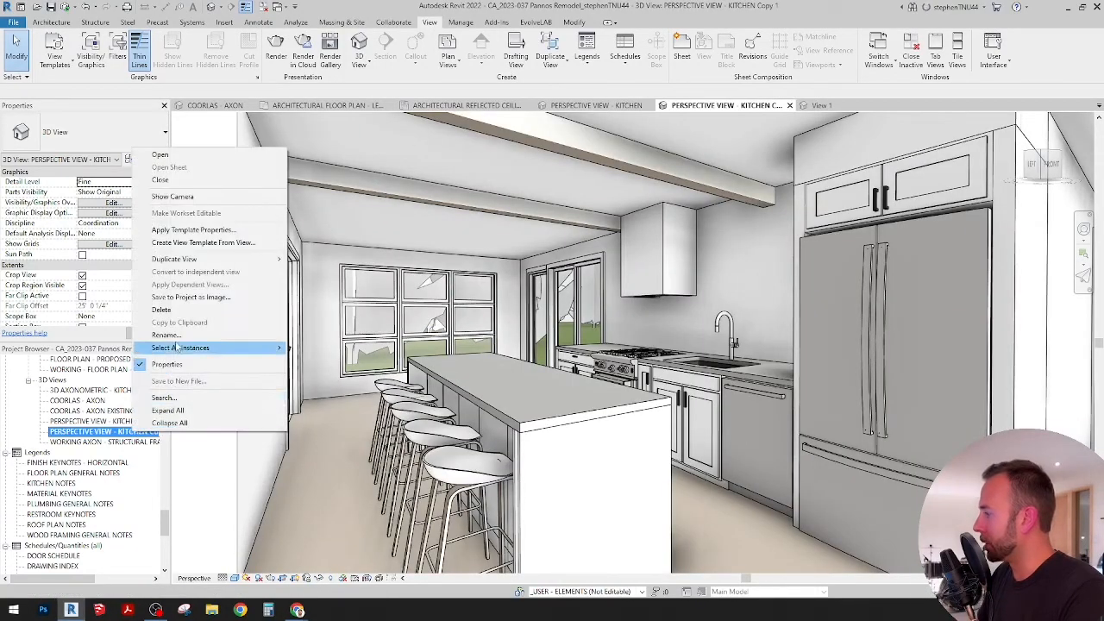
click(172, 334)
double_click(145, 431)
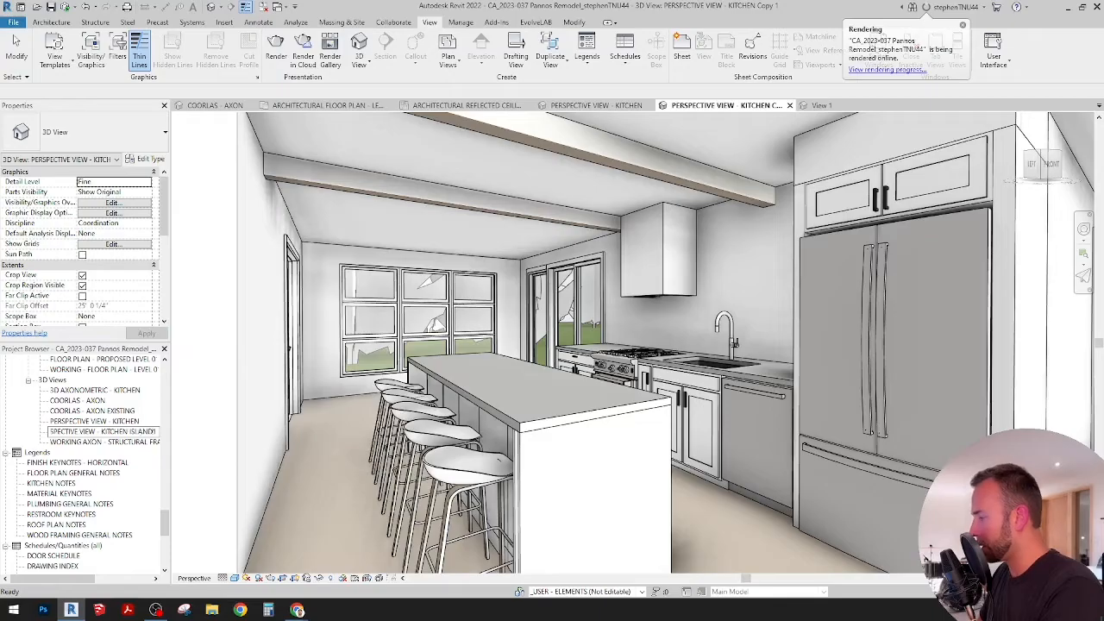
text(ISLAND)
key(Return)
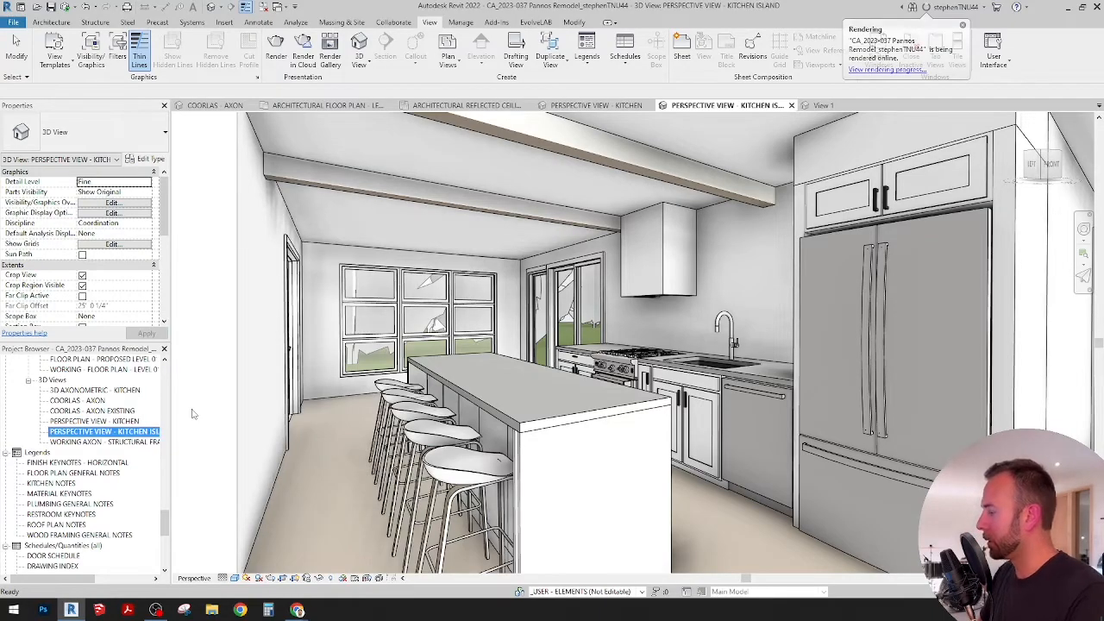
Step: Reposition the PERSPECTIVE VIEW - KITCHEN ISLAND camera so the view looks along the island and stools, with the refrigerator partly cropped
click(235, 171)
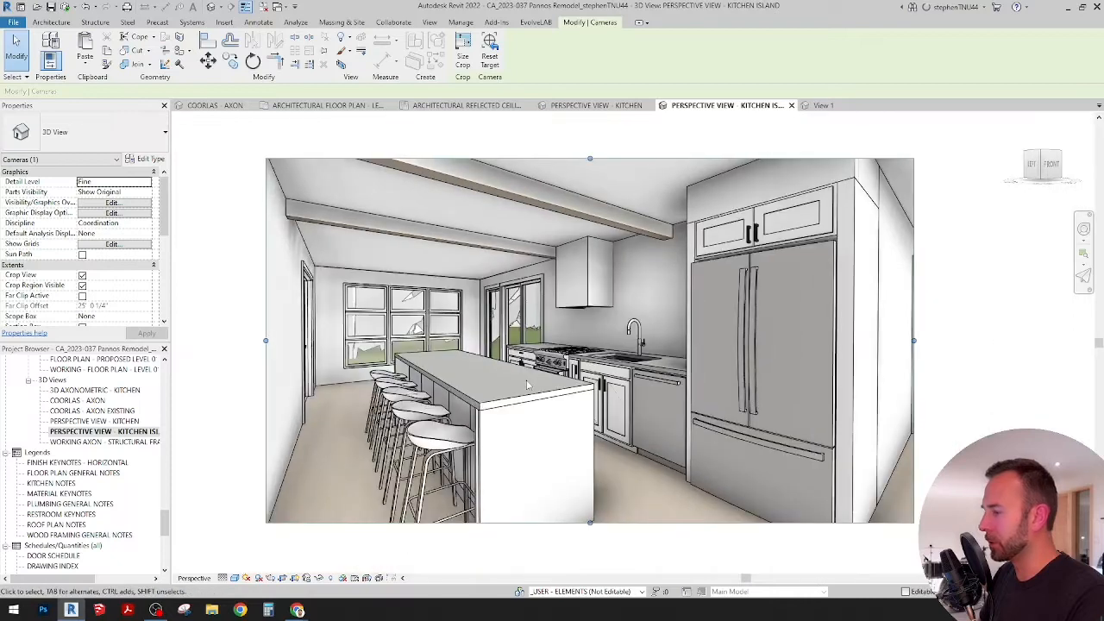
key(shift+w)
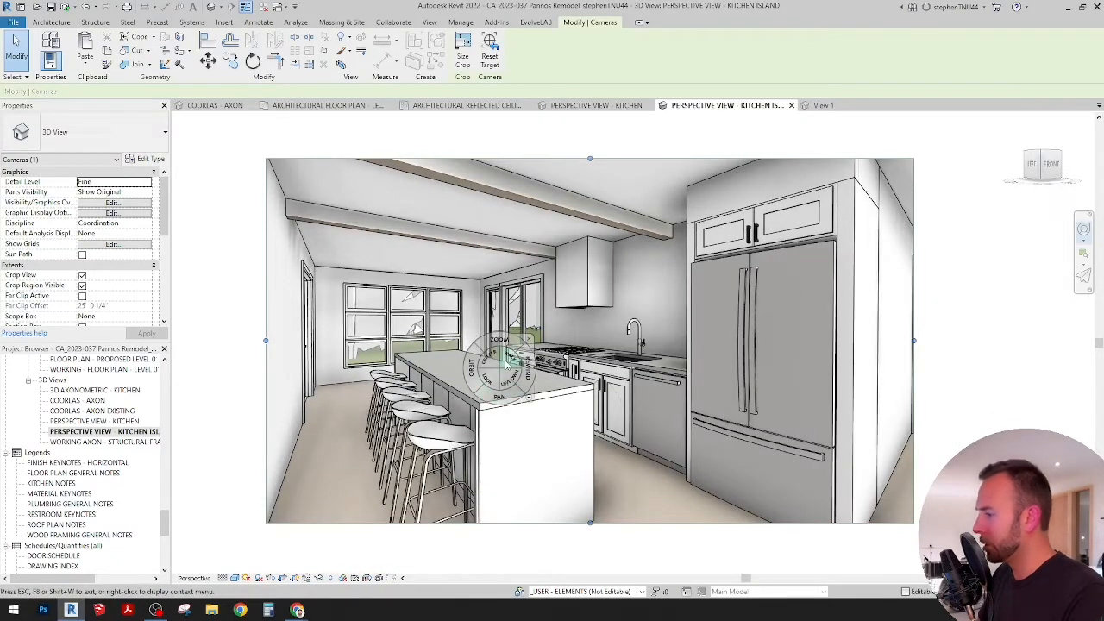
drag(509, 358, 649, 400)
drag(650, 400, 660, 400)
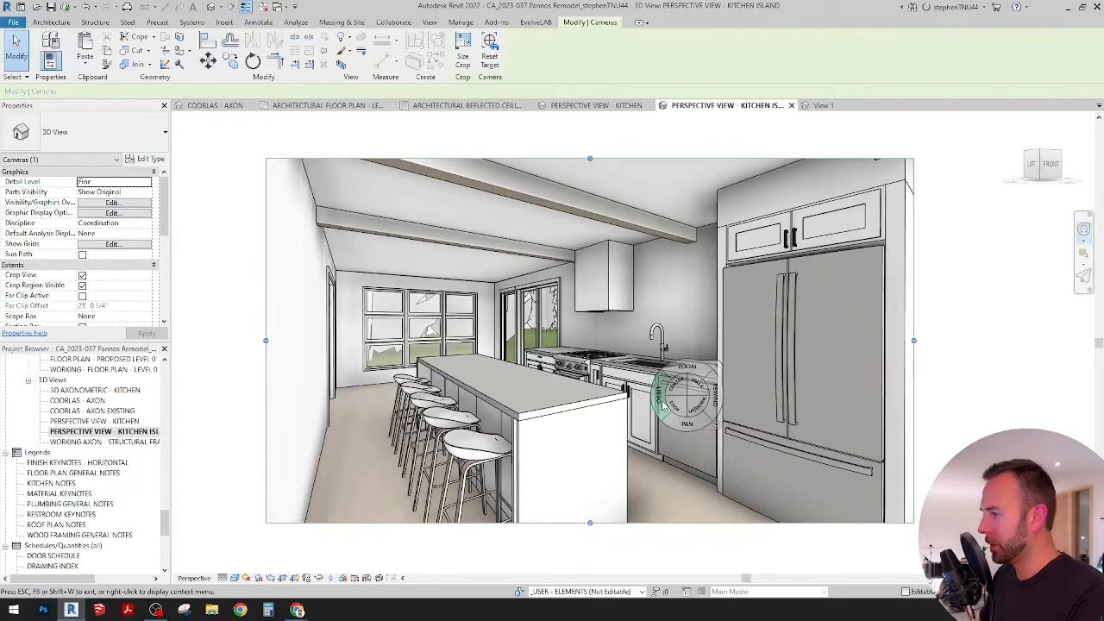
drag(563, 420, 643, 459)
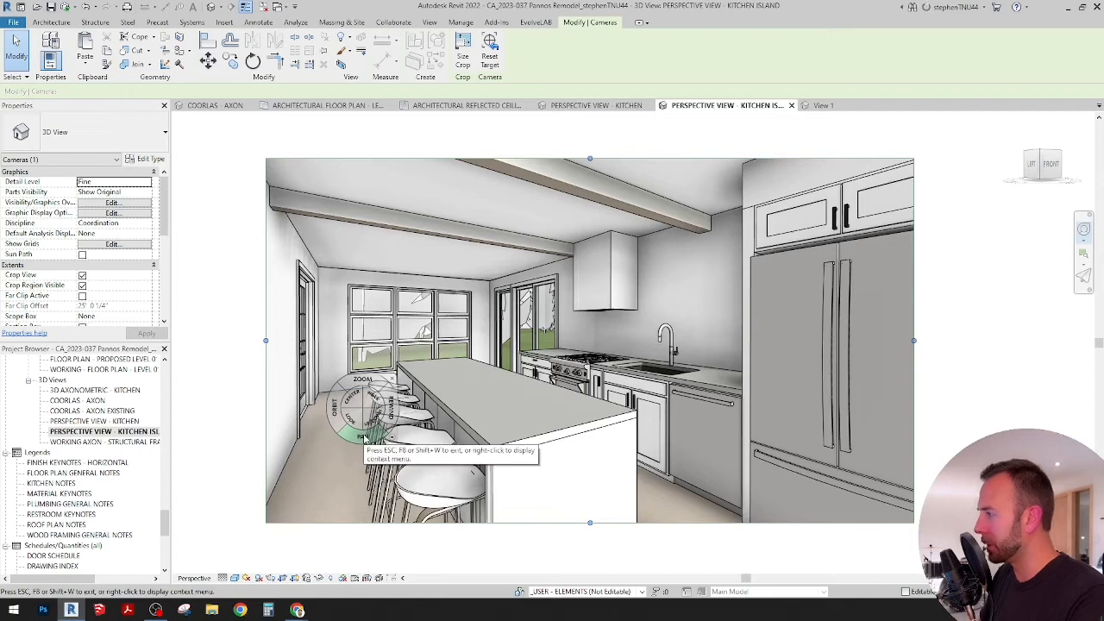
click(355, 422)
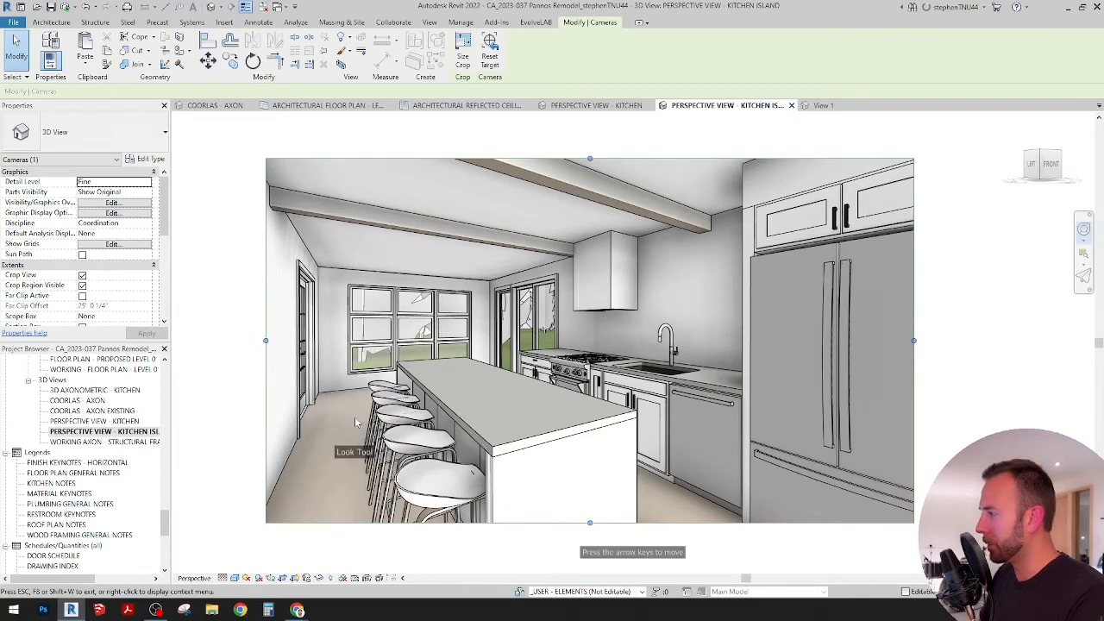
key(Escape)
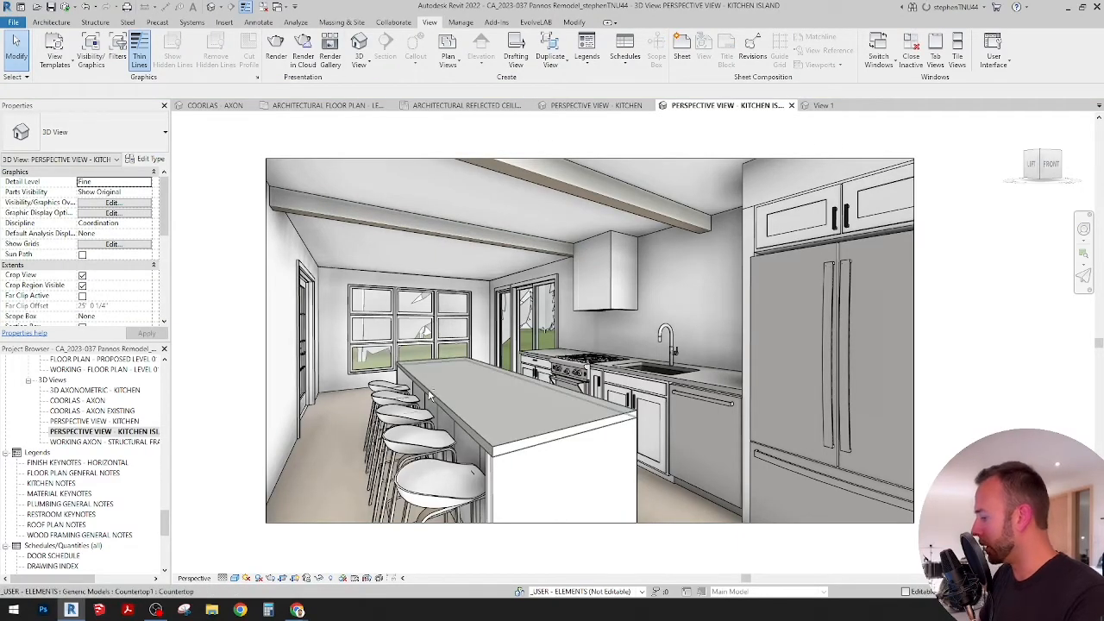
key(shift+w)
drag(413, 390, 426, 401)
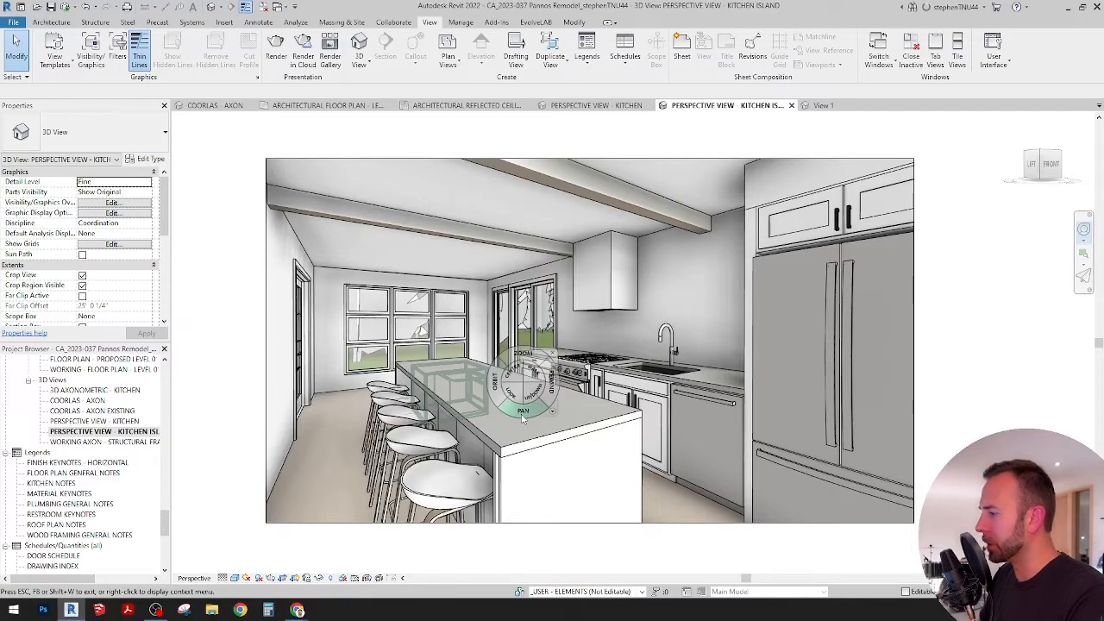
drag(532, 375, 633, 481)
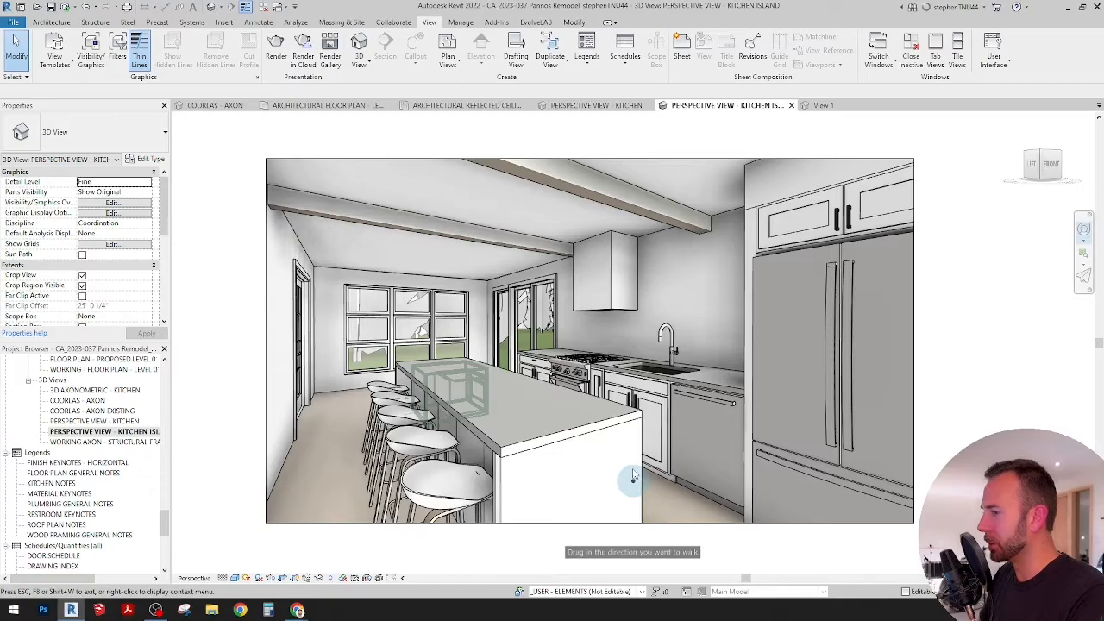
mouse_move(633, 472)
mouse_down()
mouse_move(634, 484)
mouse_move(634, 465)
mouse_up()
key(Escape)
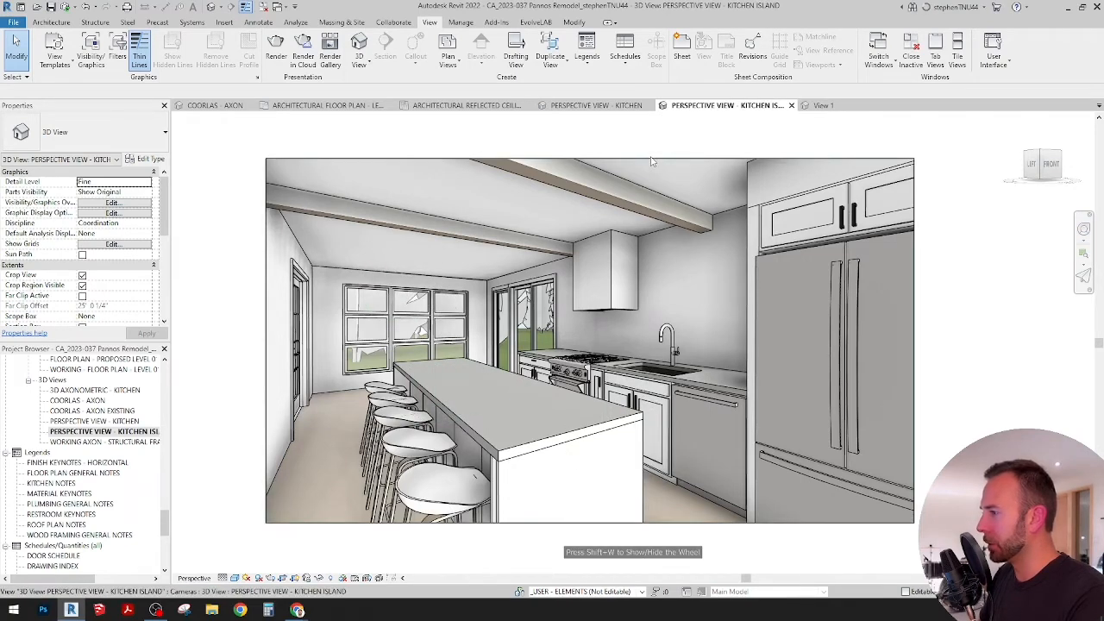
Step: Set the kitchen island camera's target elevation to 4' 6", then save the orientation and lock the view
click(265, 344)
scroll(129, 288, down, 3)
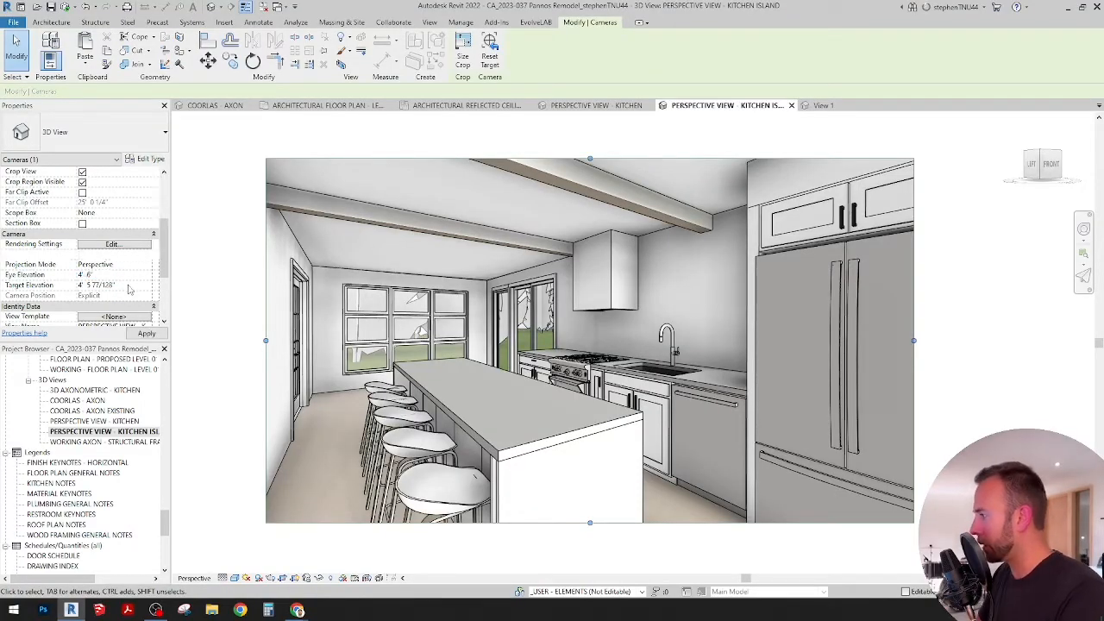
click(112, 285)
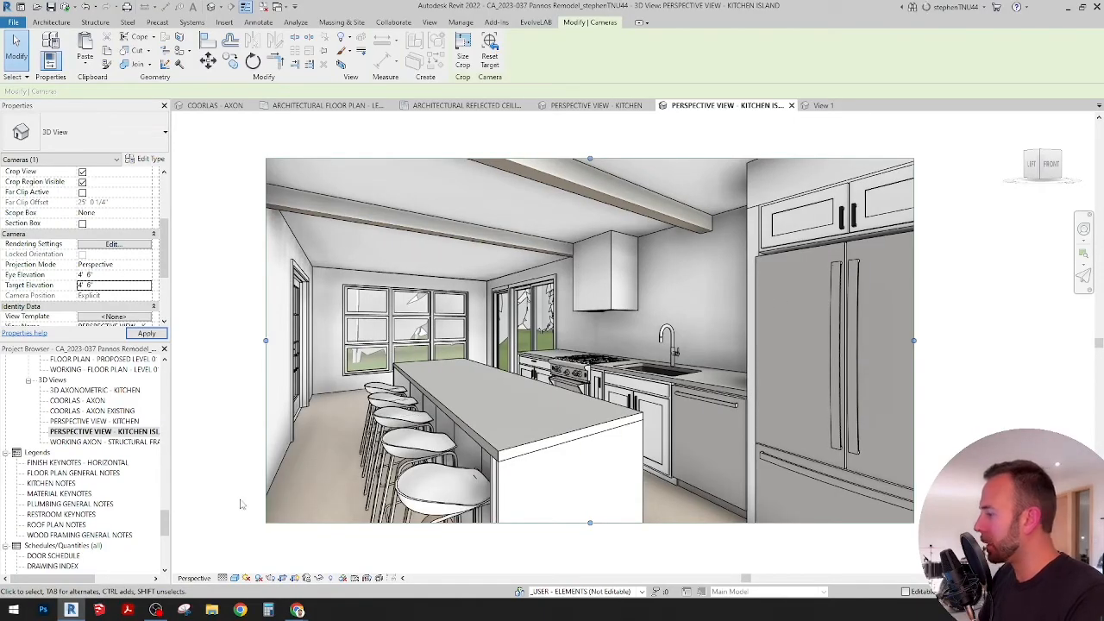
click(306, 578)
click(358, 540)
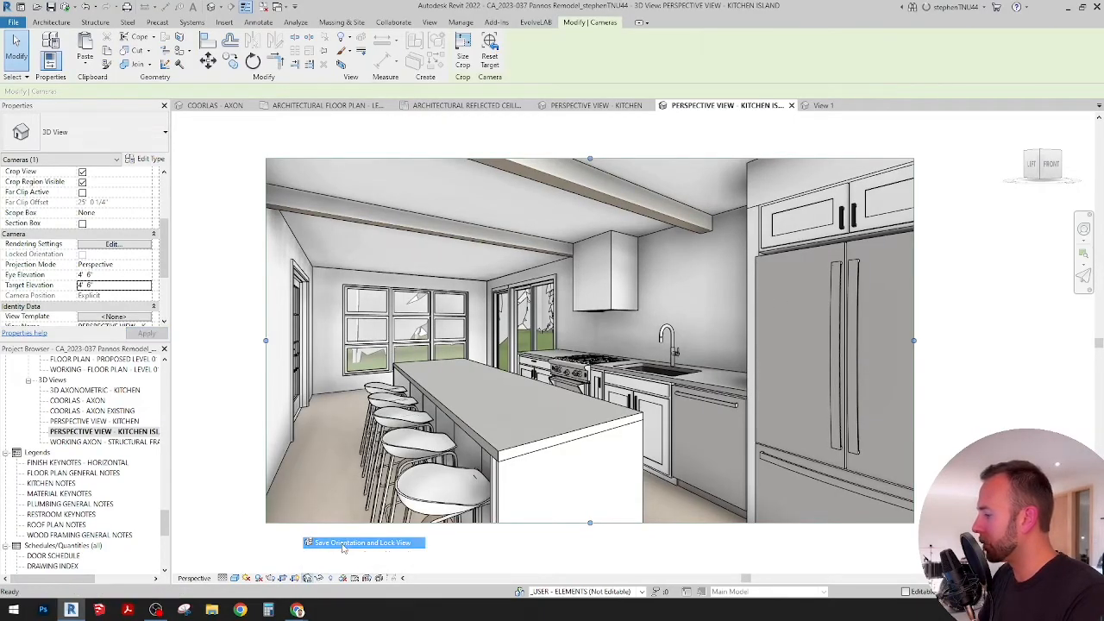
click(383, 549)
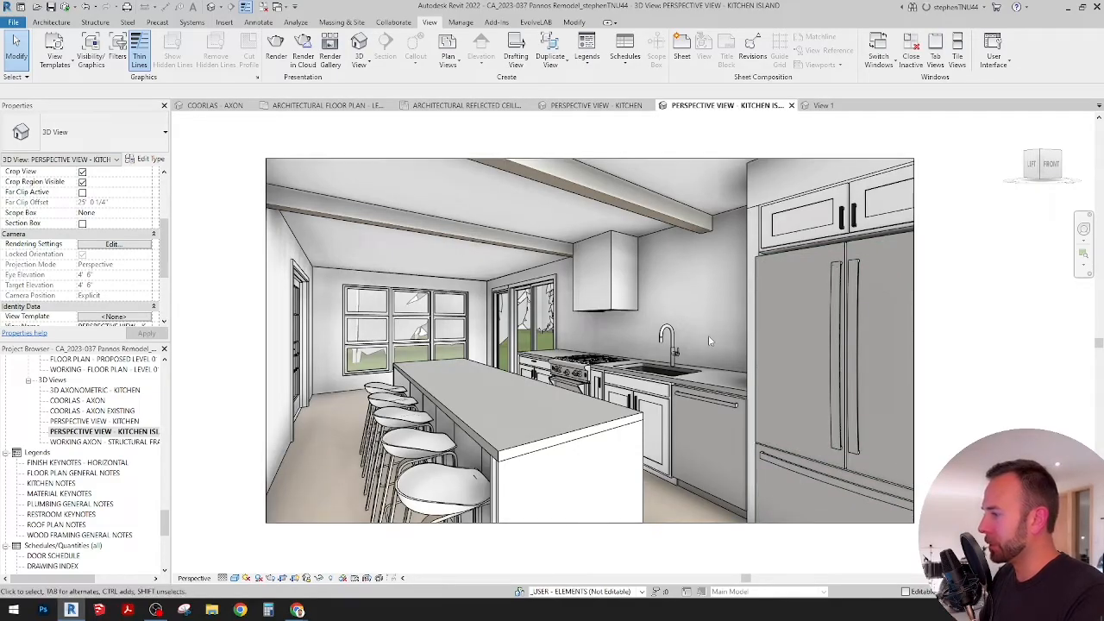
Step: Render PERSPECTIVE VIEW - KITCHEN ISLAND in the cloud as a Still Image with Final quality and Large (2.25 Mega Pixel) size, continuing in the background
click(276, 53)
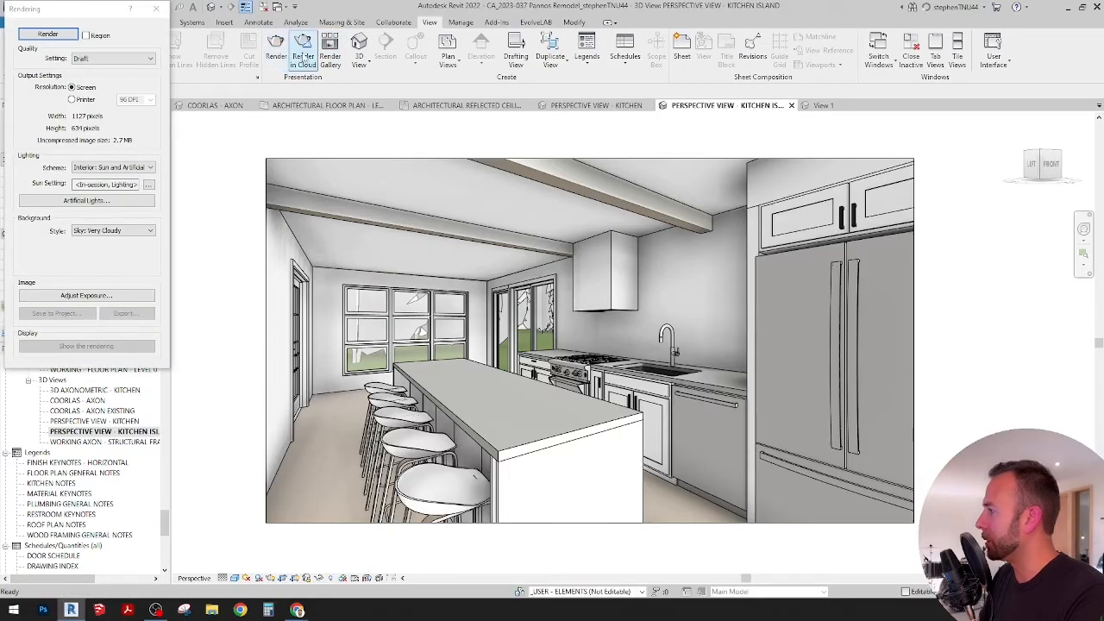
click(303, 55)
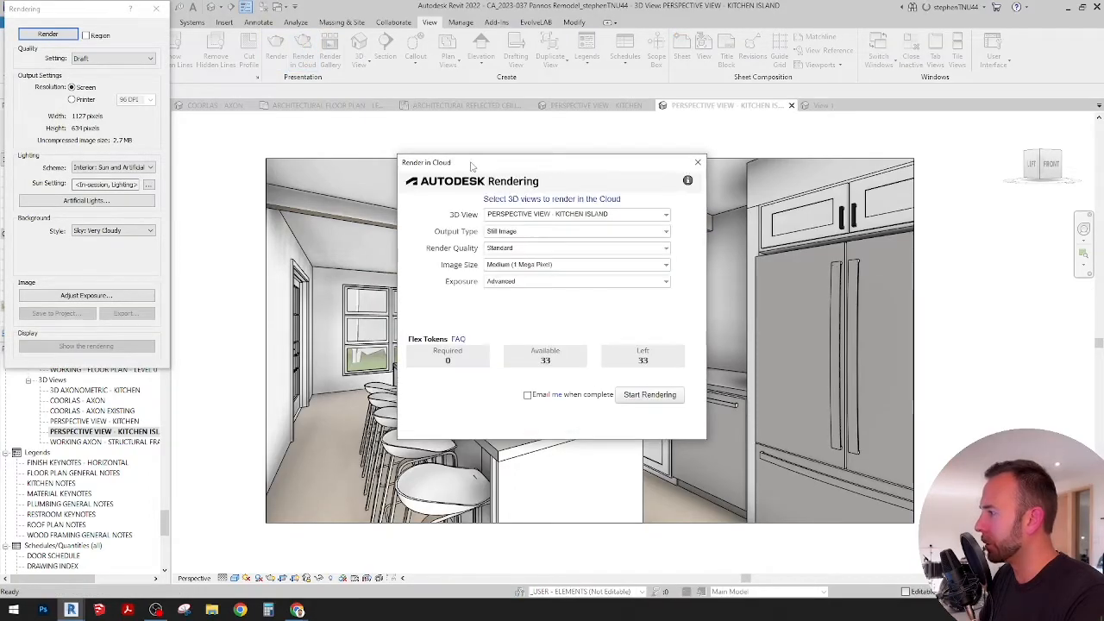
click(544, 250)
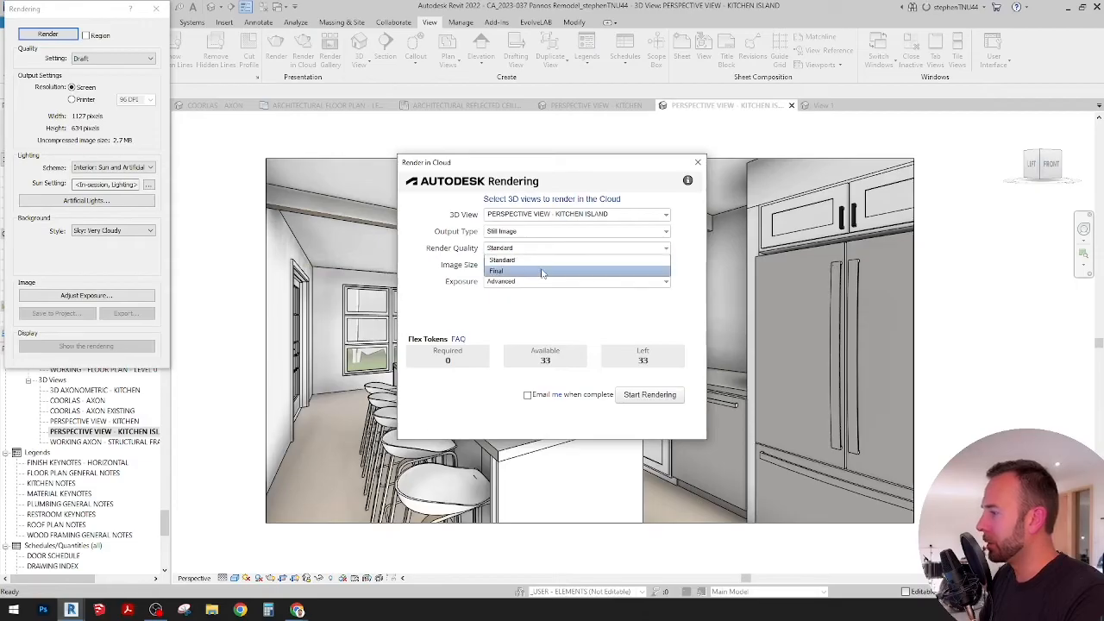
click(542, 271)
click(552, 263)
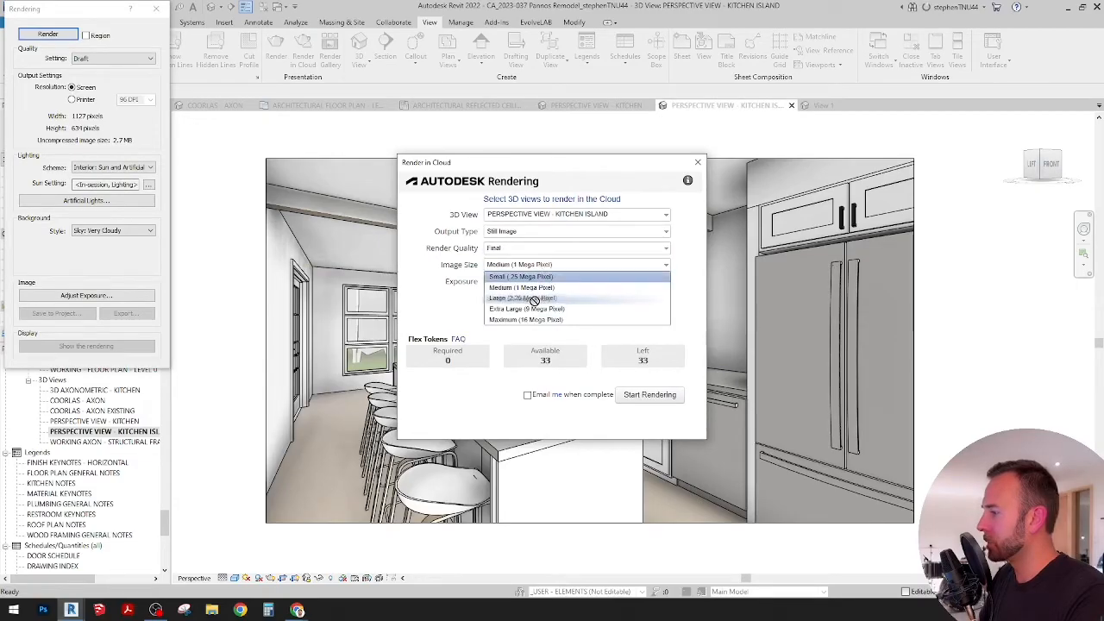
click(529, 299)
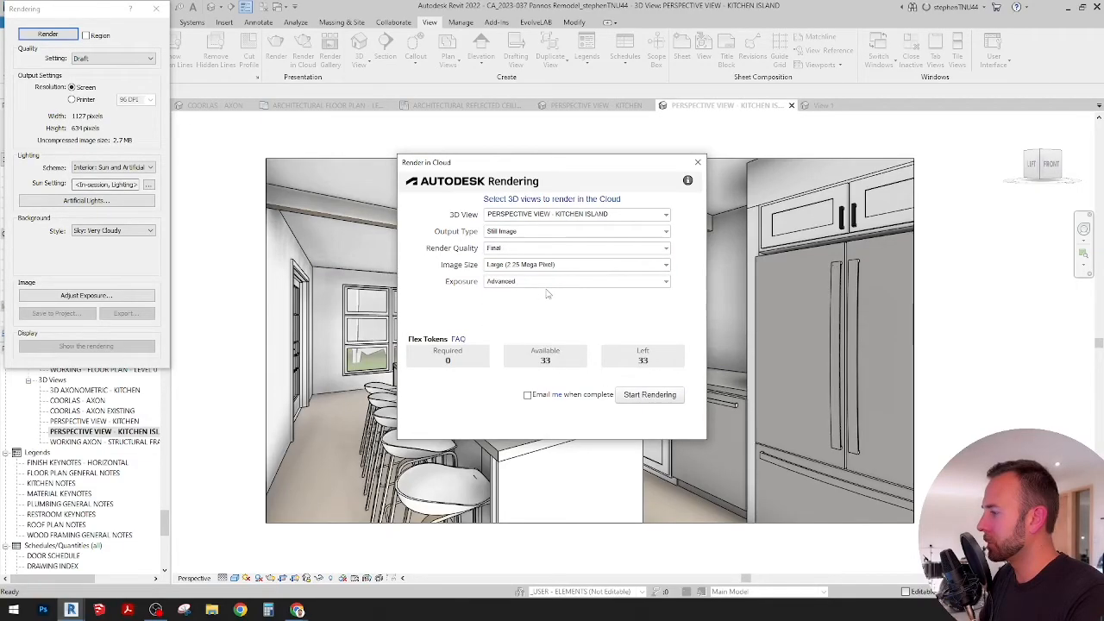
click(645, 396)
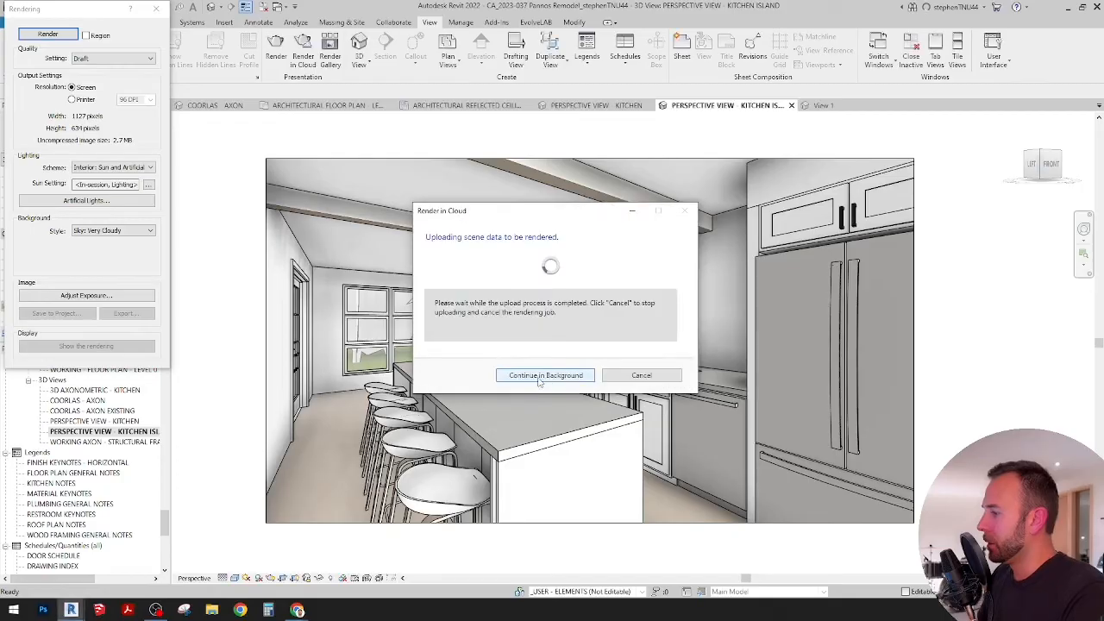
click(565, 374)
click(156, 9)
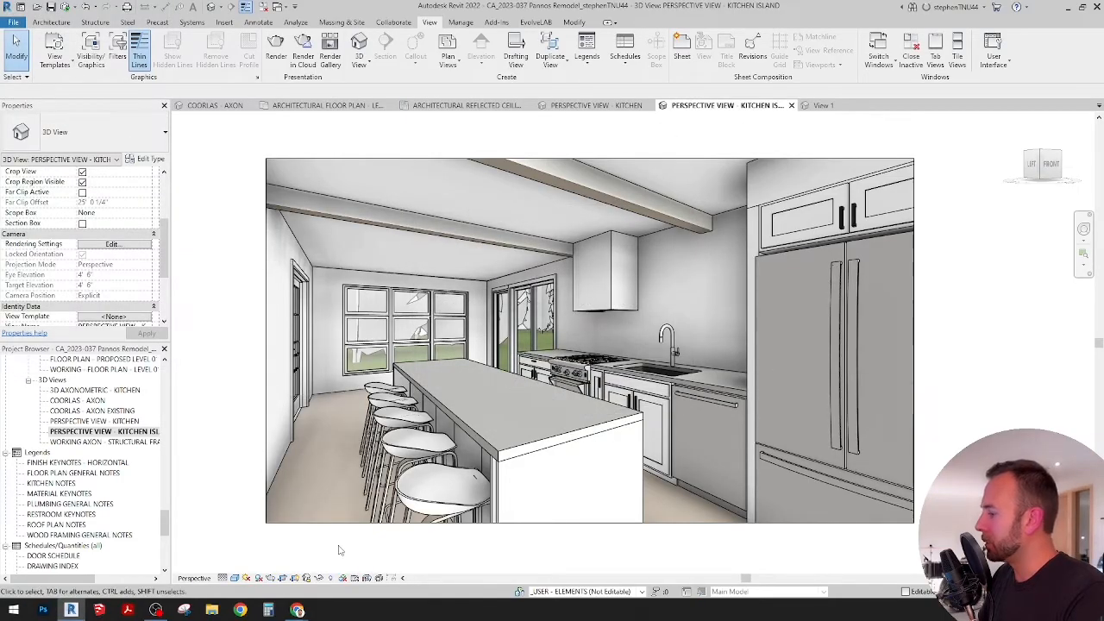
Step: In the architectural reflected ceiling plan, place a CA_Downlight - Recessed Can, 6" Incandescent - Standard, near the upper-left corner of the room above the beams
click(326, 105)
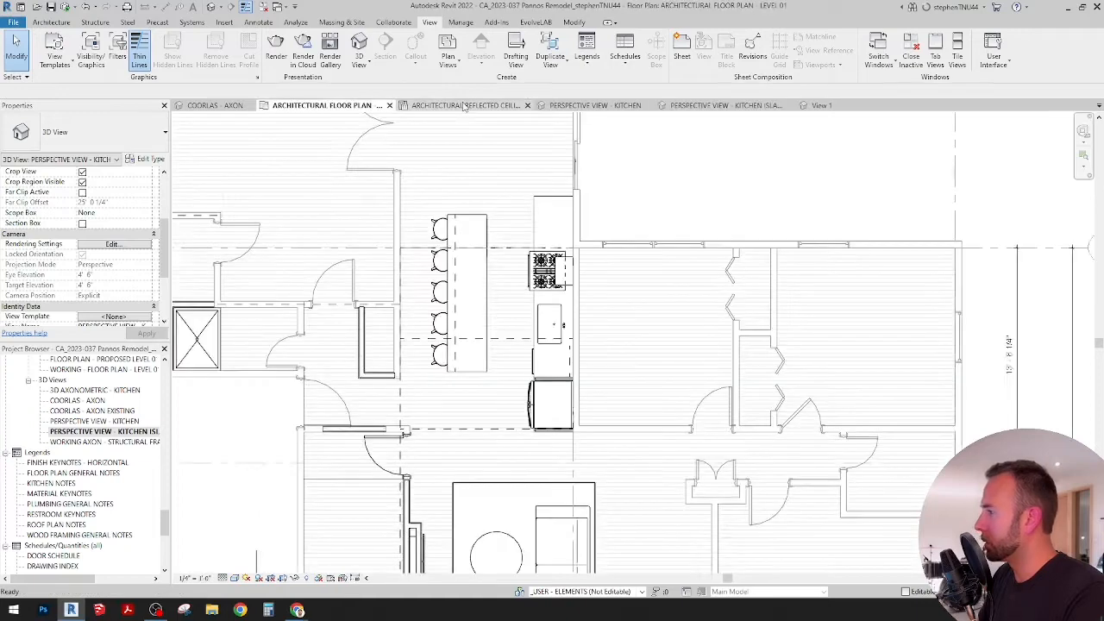
click(465, 105)
scroll(518, 362, down, 5)
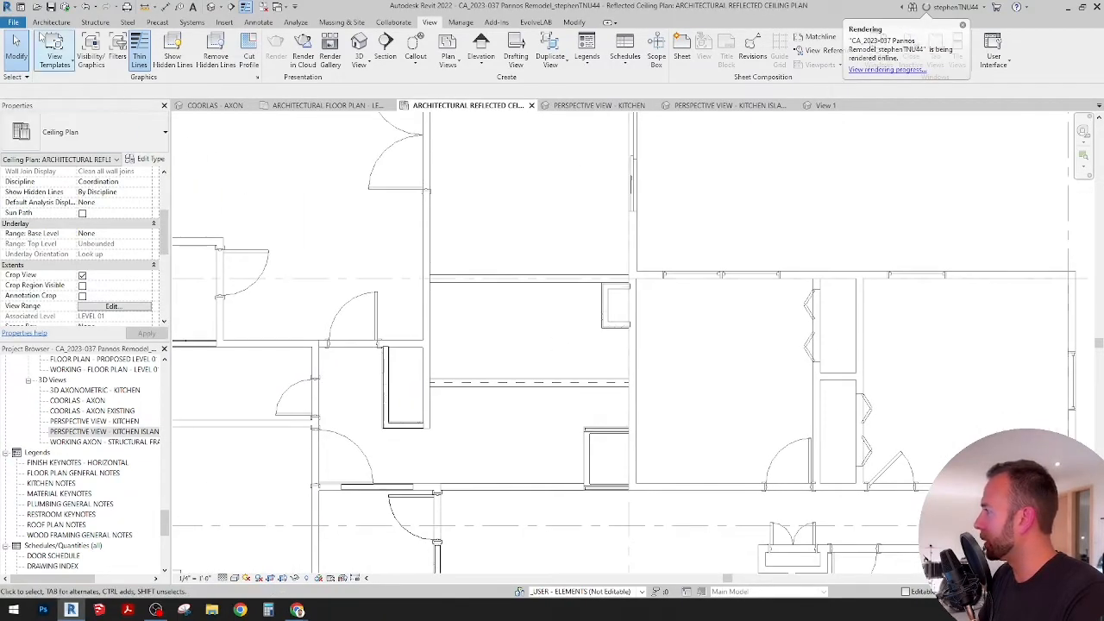
click(50, 22)
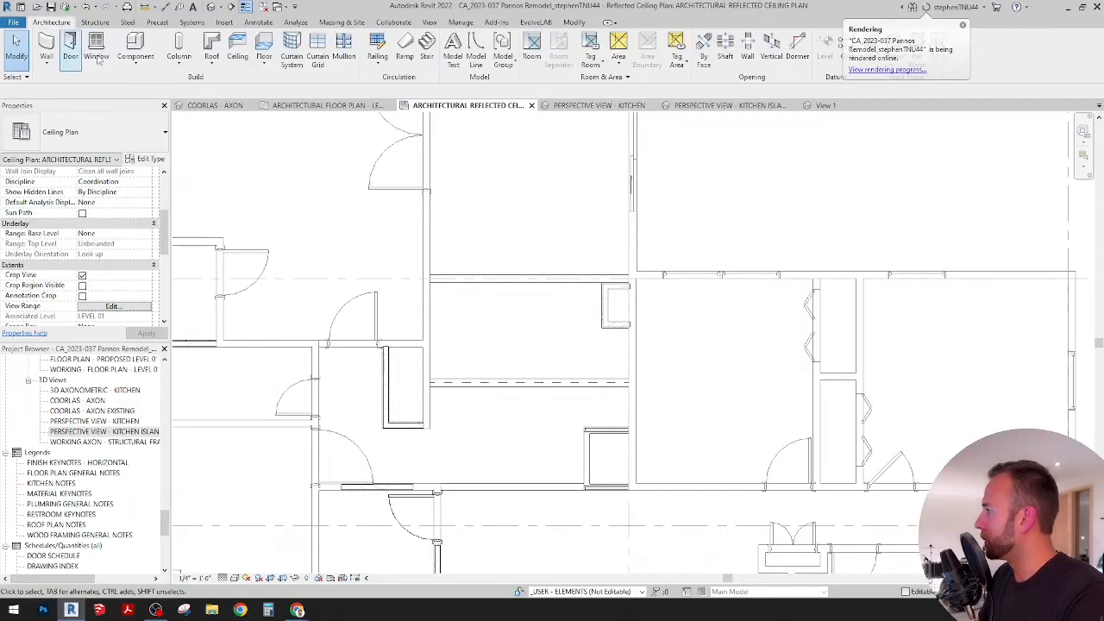
click(135, 59)
click(149, 84)
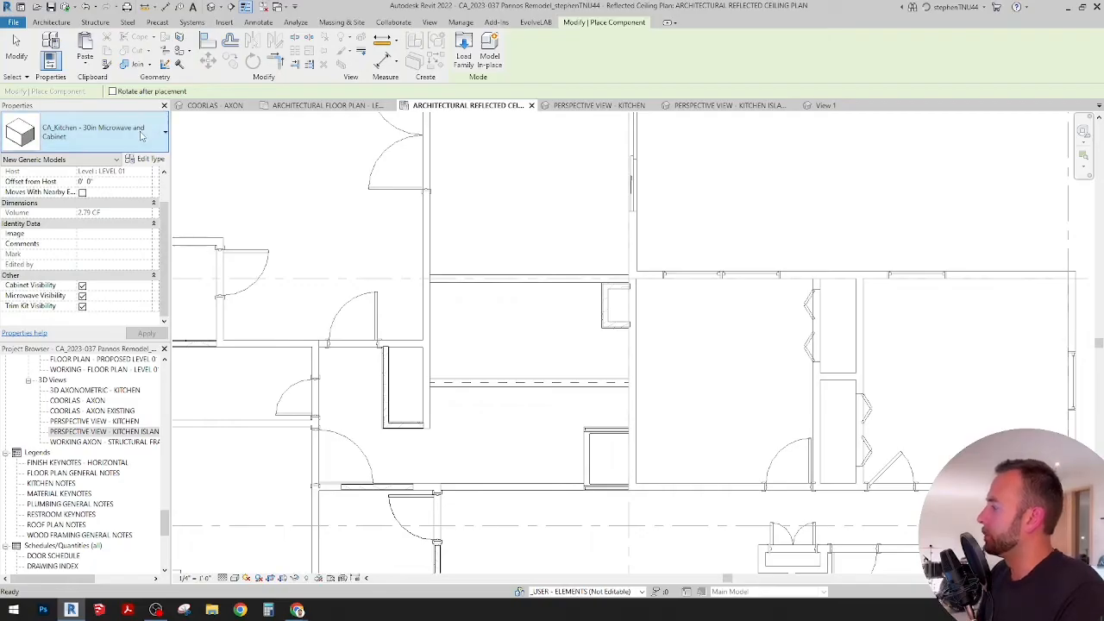
click(148, 140)
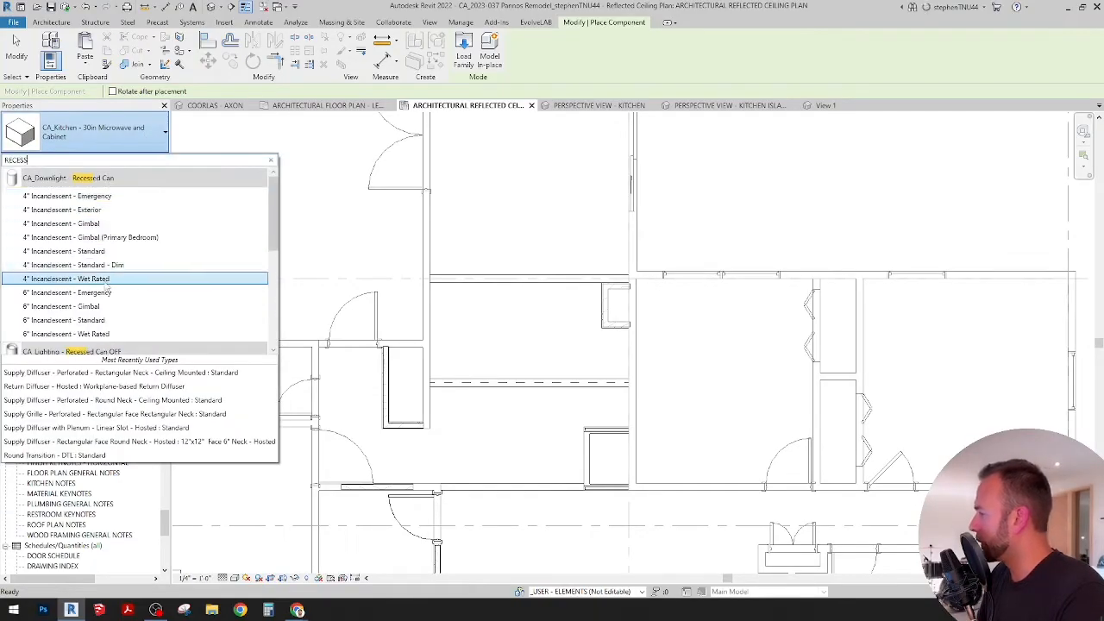
scroll(109, 280, down, 2)
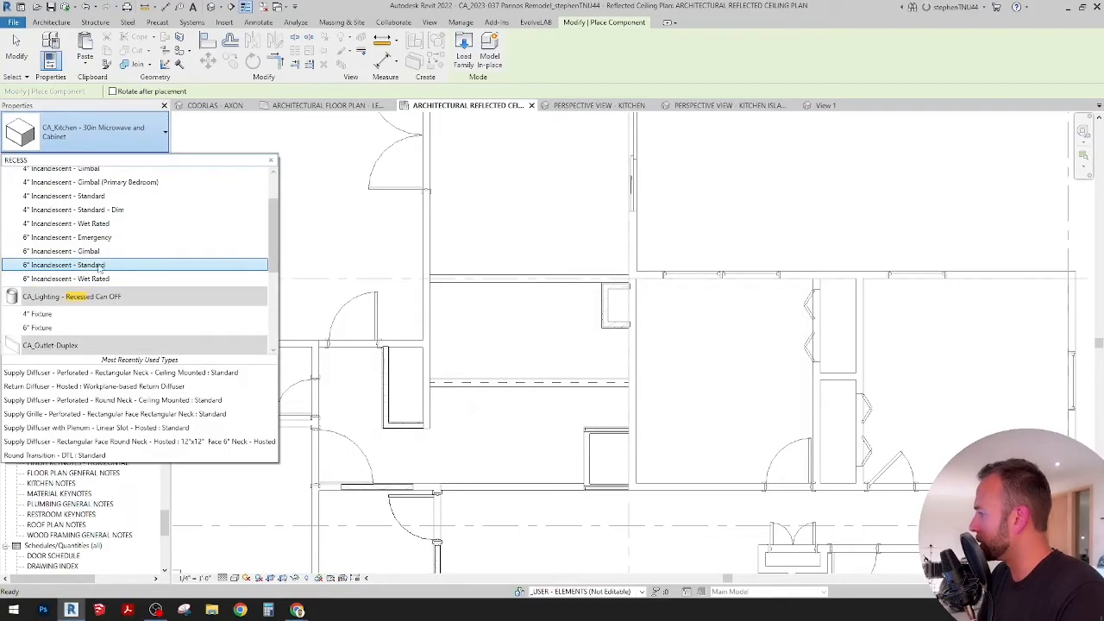
click(86, 264)
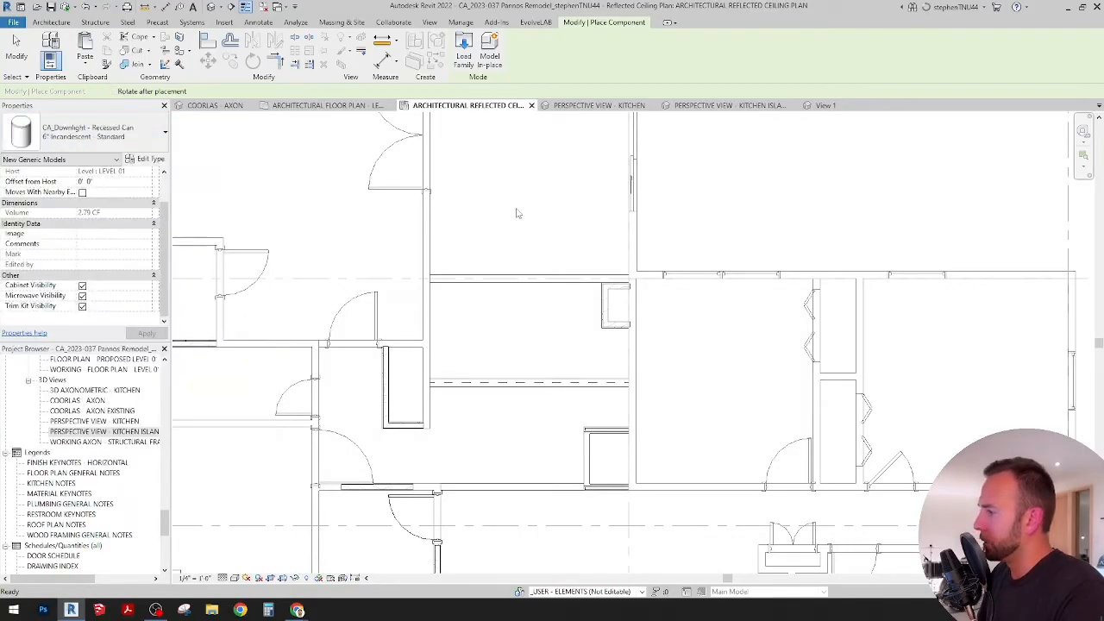
middle_drag(518, 242, 497, 301)
scroll(503, 283, down, 1)
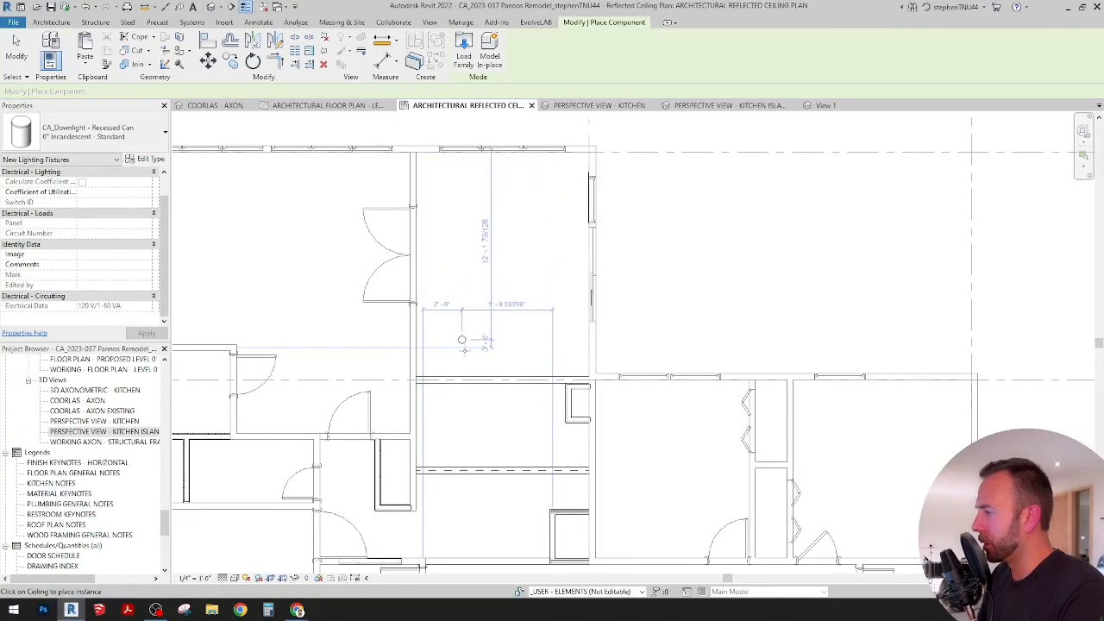
click(454, 187)
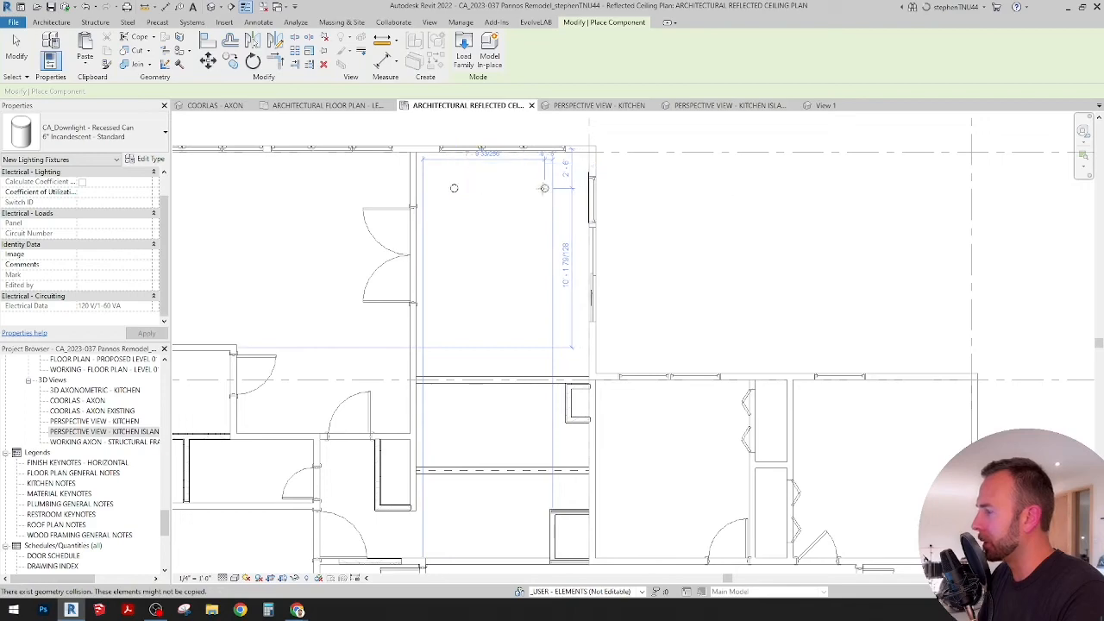
scroll(539, 172, up, 2)
scroll(516, 209, down, 1)
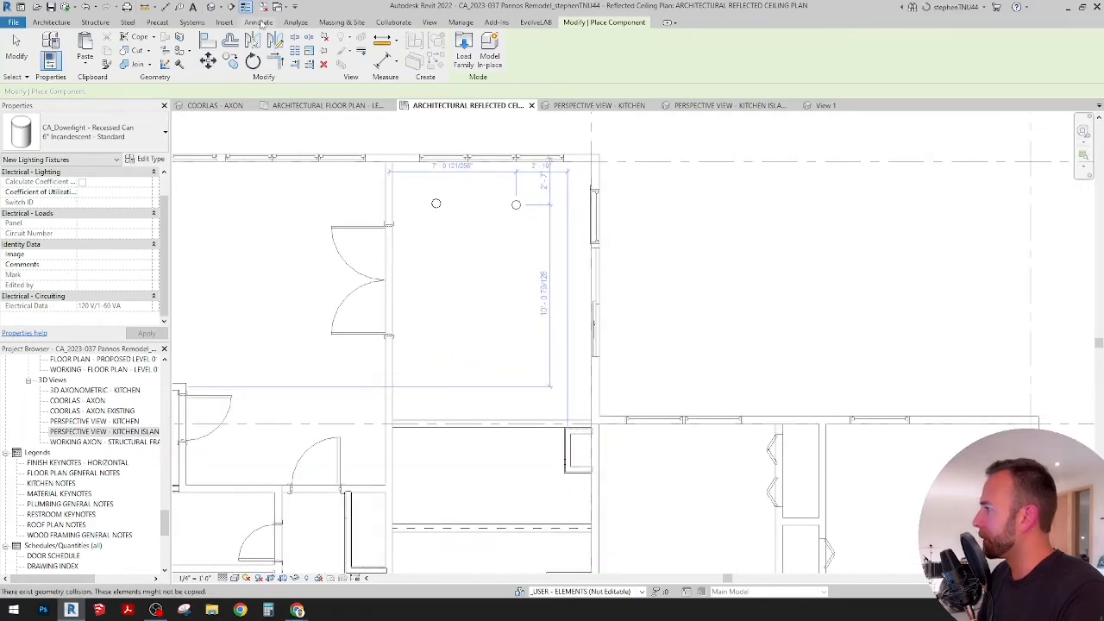
Step: Draw two horizontal Extra Fine Dashed detail lines across the room with the recessed light, one just below the light and one above the beam
click(259, 23)
click(294, 47)
click(303, 239)
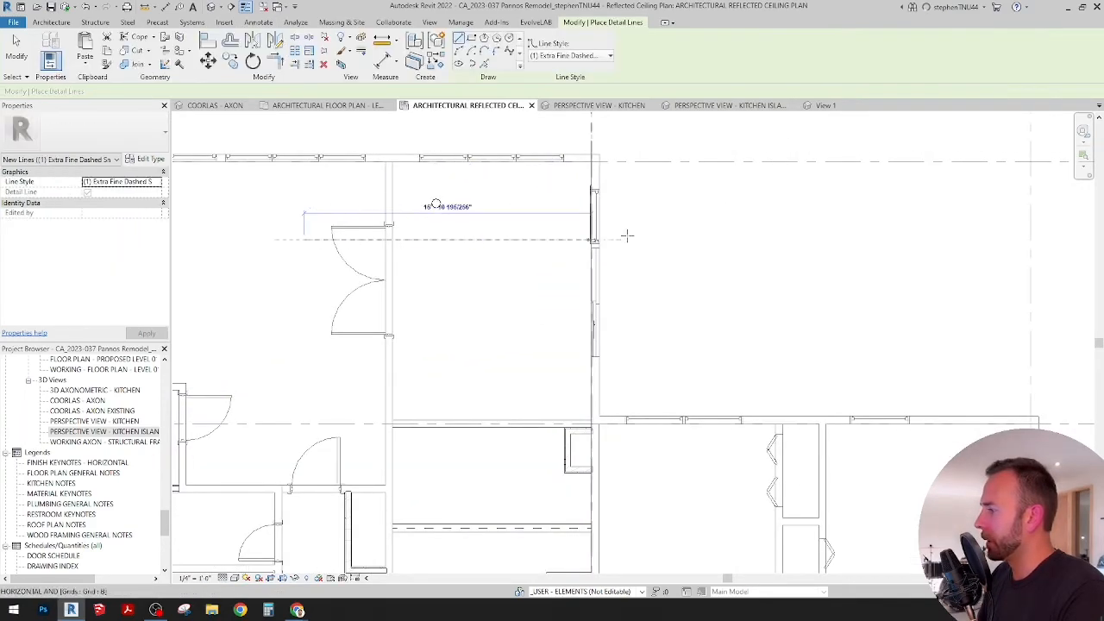
click(648, 239)
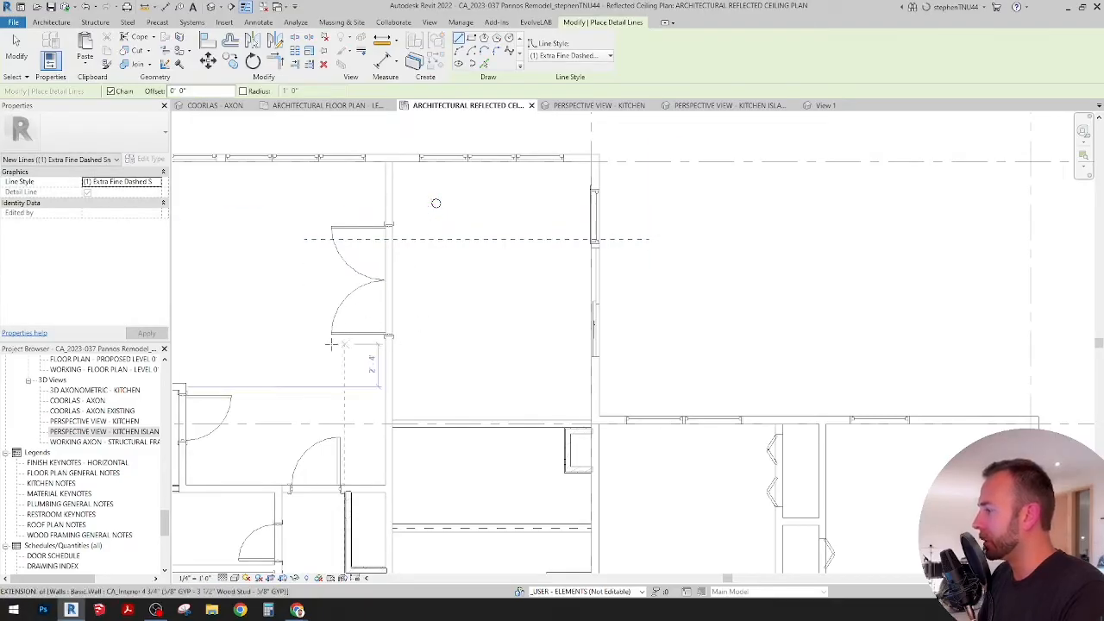
click(310, 332)
click(657, 333)
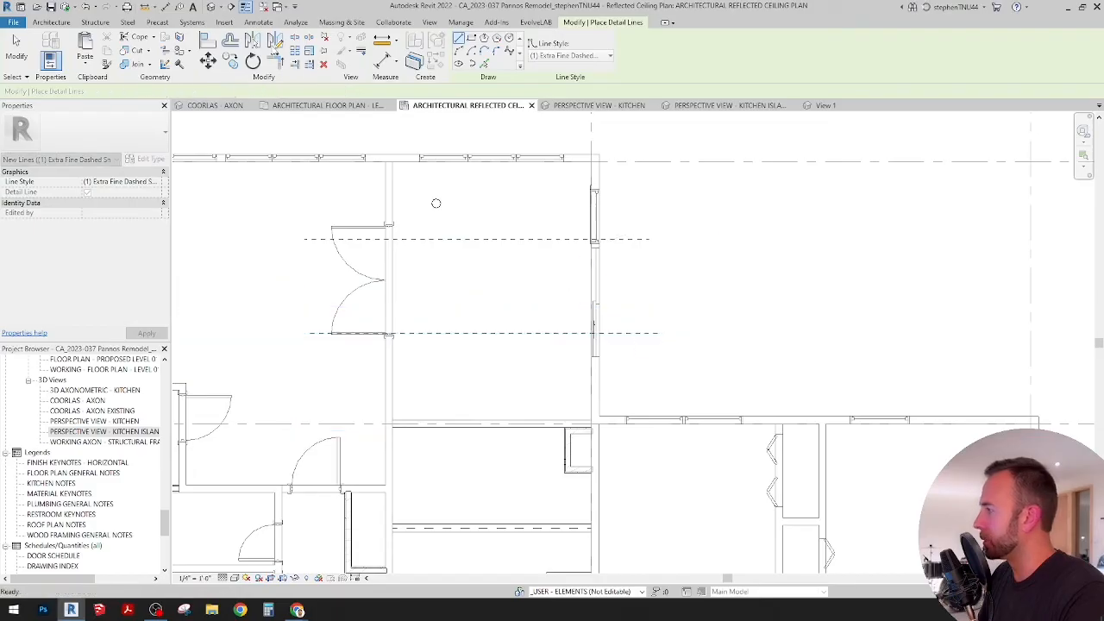
Step: Add an aligned dimension string from the room's upper edge through both dashed lines to the beam below, and set its segments equal
click(258, 22)
click(48, 48)
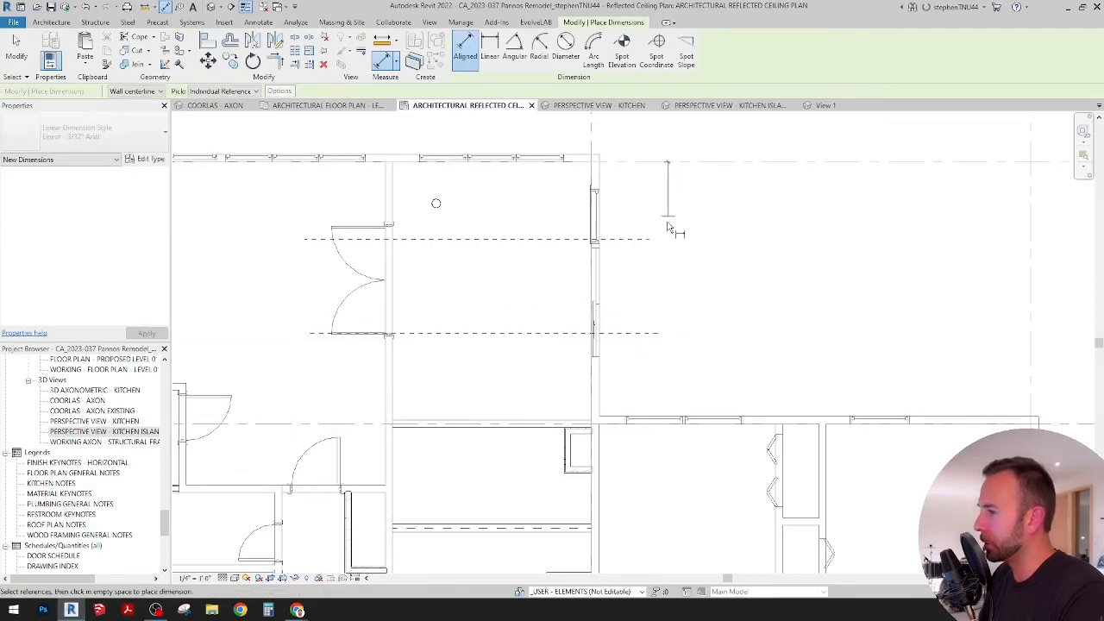
click(632, 240)
click(638, 332)
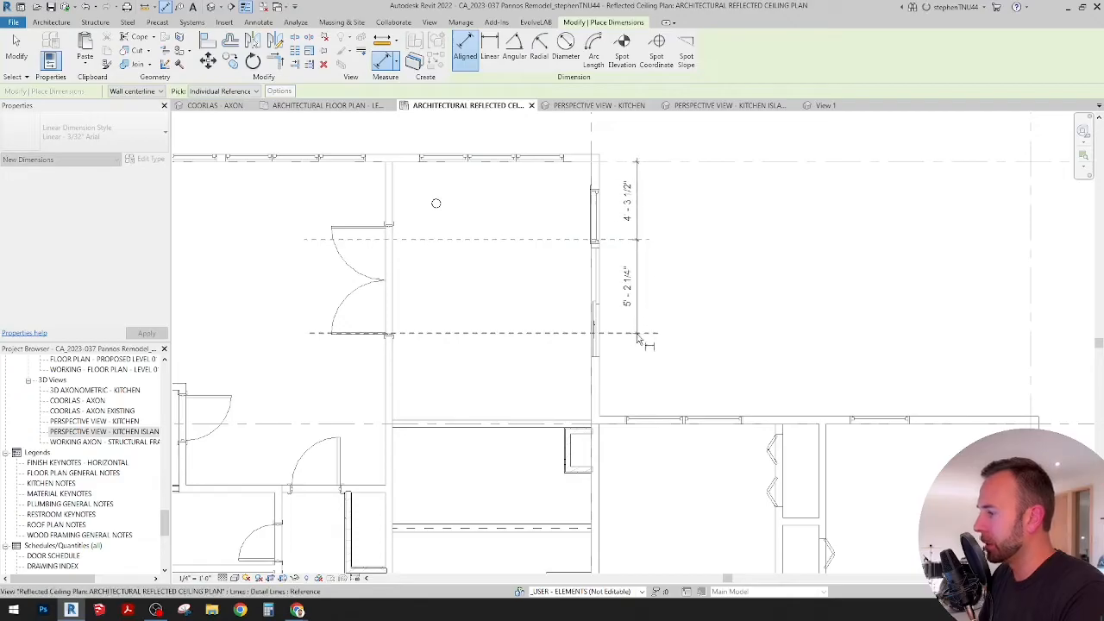
click(541, 427)
click(643, 296)
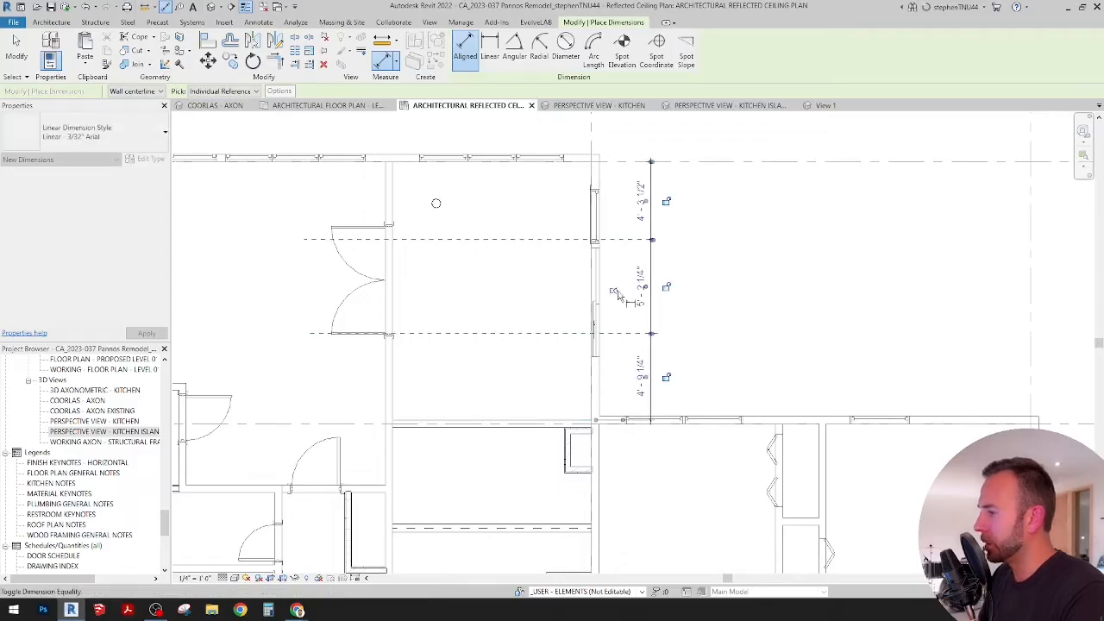
click(614, 293)
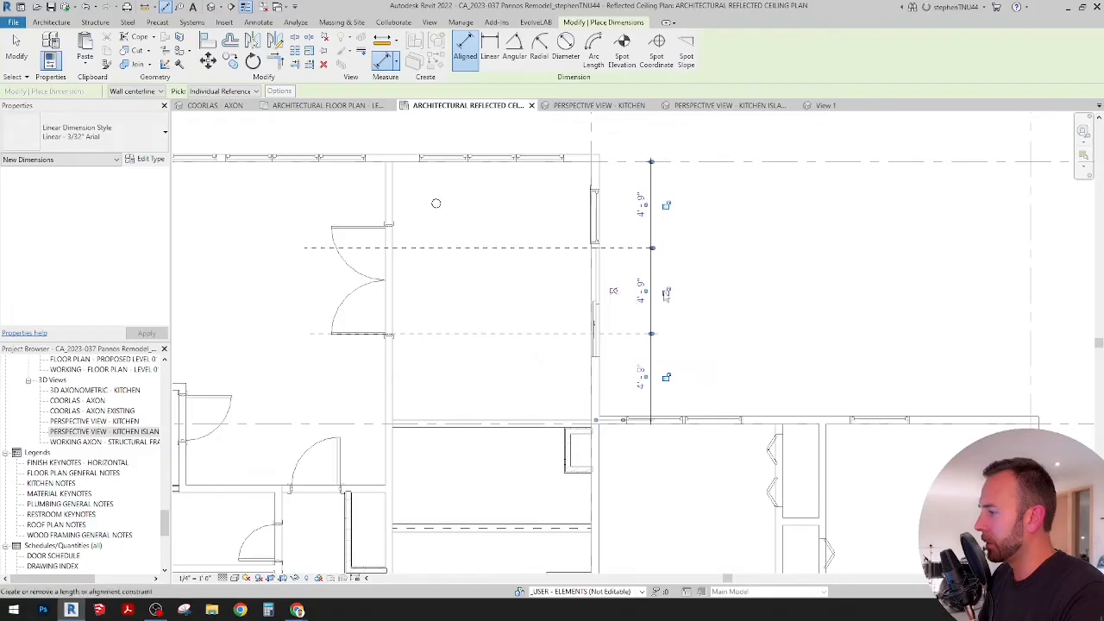
key(Escape)
scroll(440, 417, up, 1)
middle_drag(448, 420, 463, 417)
middle_drag(534, 376, 542, 318)
middle_drag(472, 400, 491, 246)
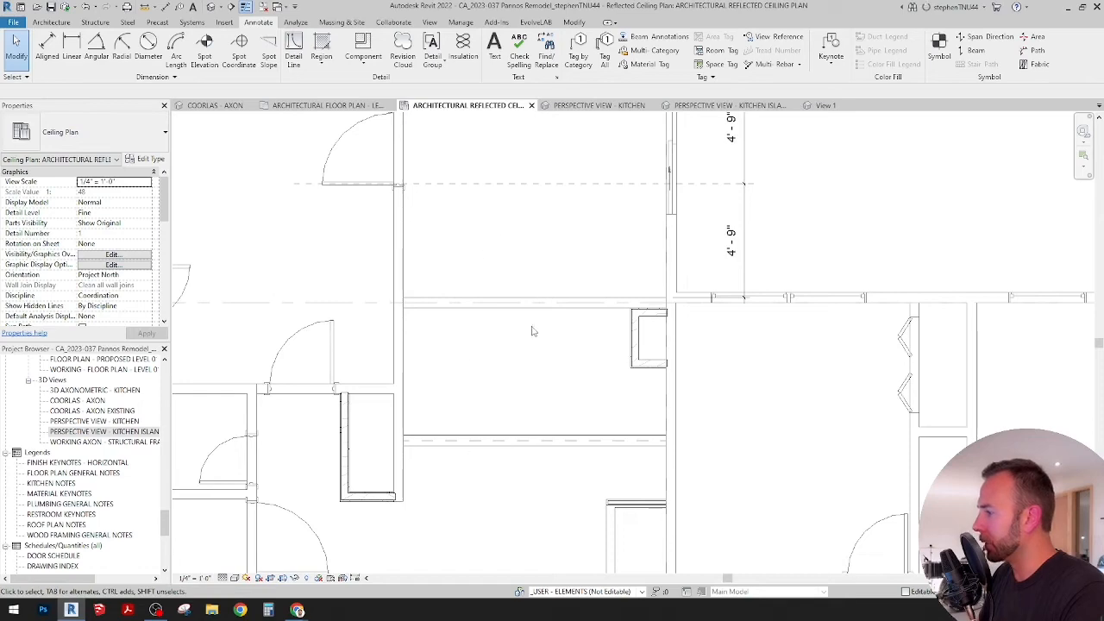
middle_drag(529, 271, 513, 392)
scroll(513, 392, down, 1)
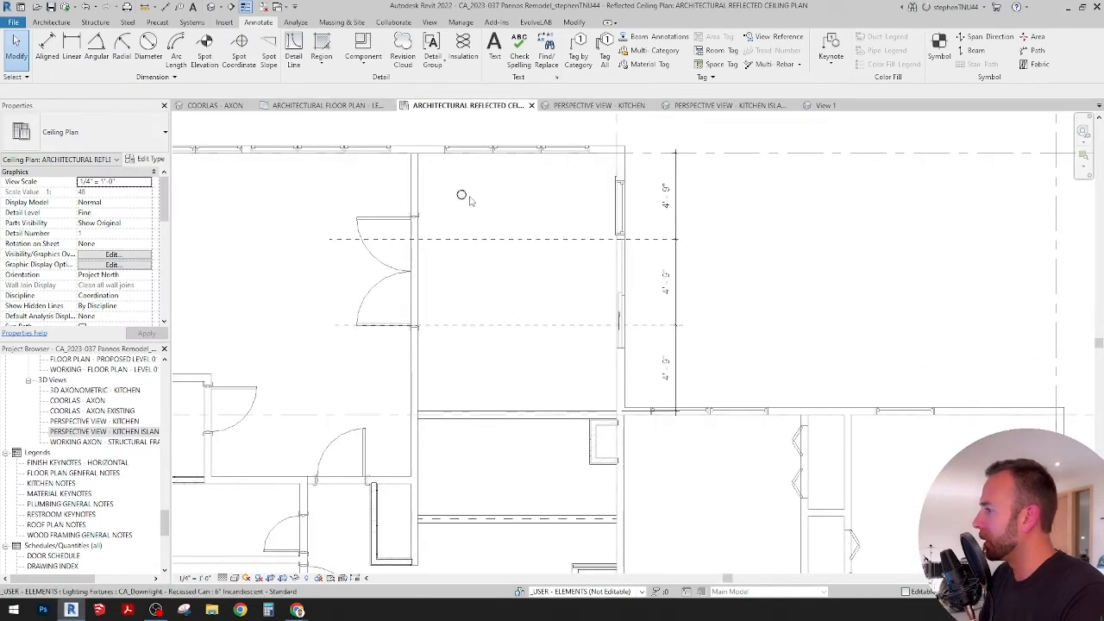
middle_drag(539, 219, 525, 224)
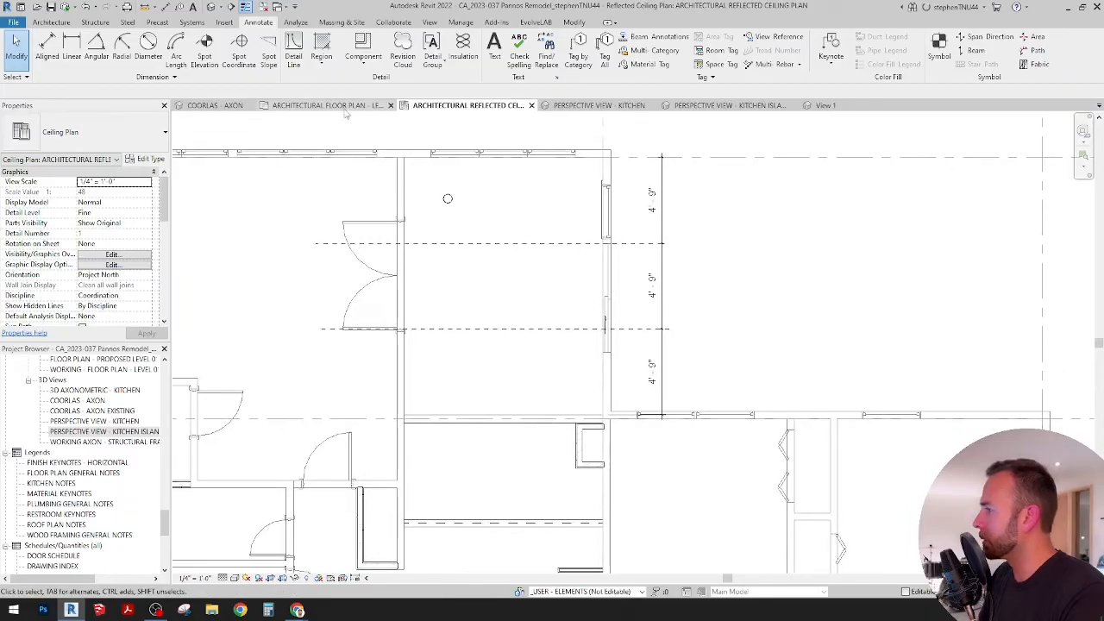
Step: Open the architectural floor plan for Level 01 at the kitchen island
click(328, 105)
scroll(470, 264, up, 2)
middle_drag(470, 264, 470, 314)
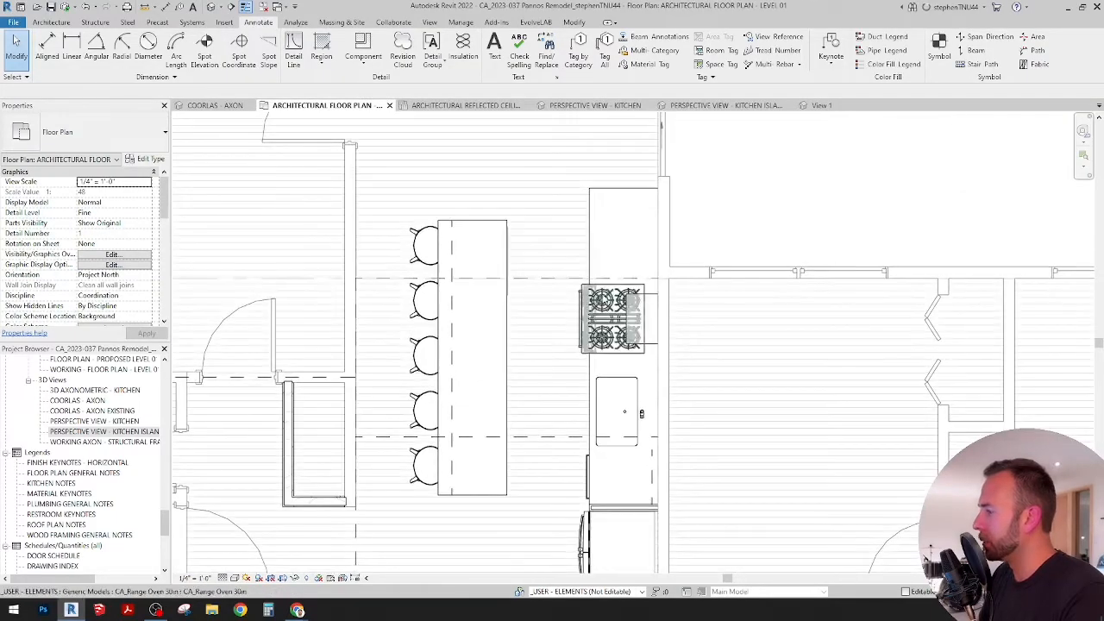
click(297, 62)
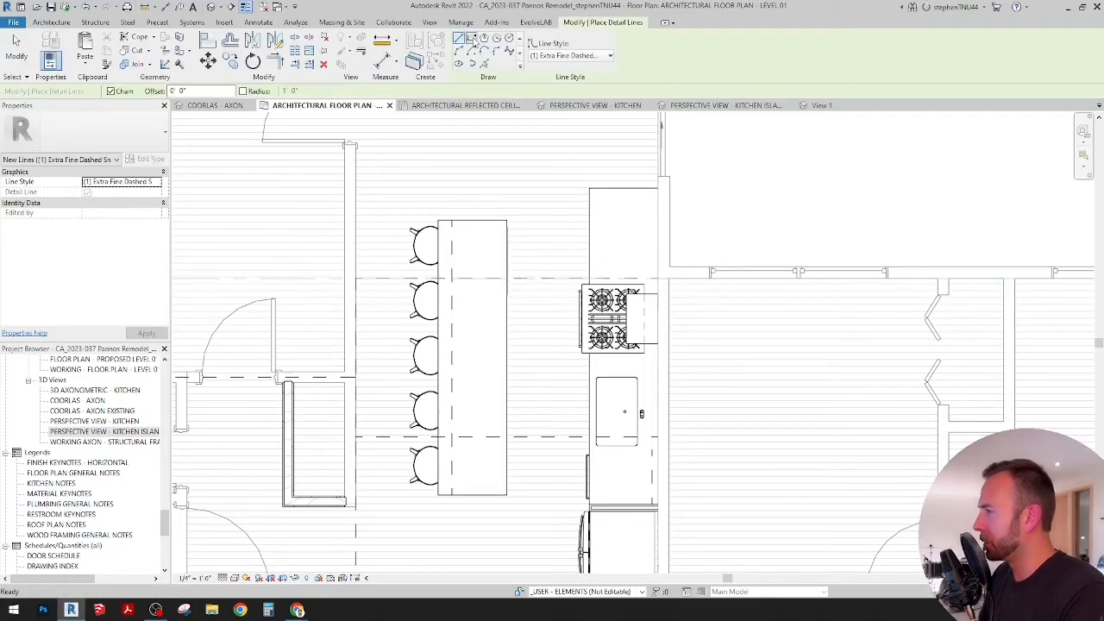
click(471, 38)
click(439, 216)
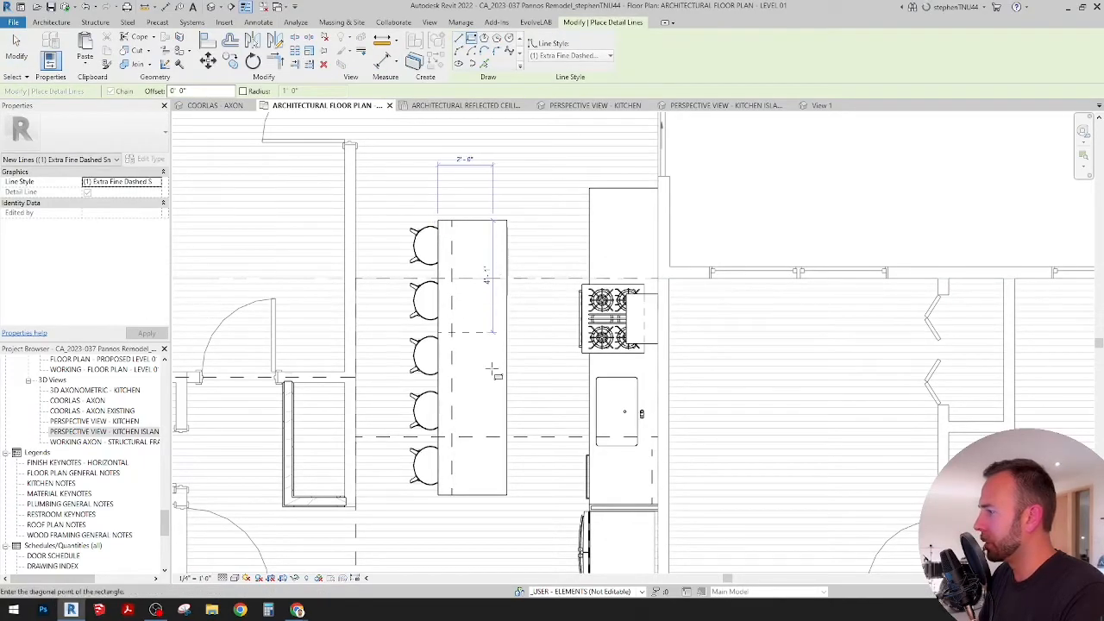
scroll(507, 510, up, 2)
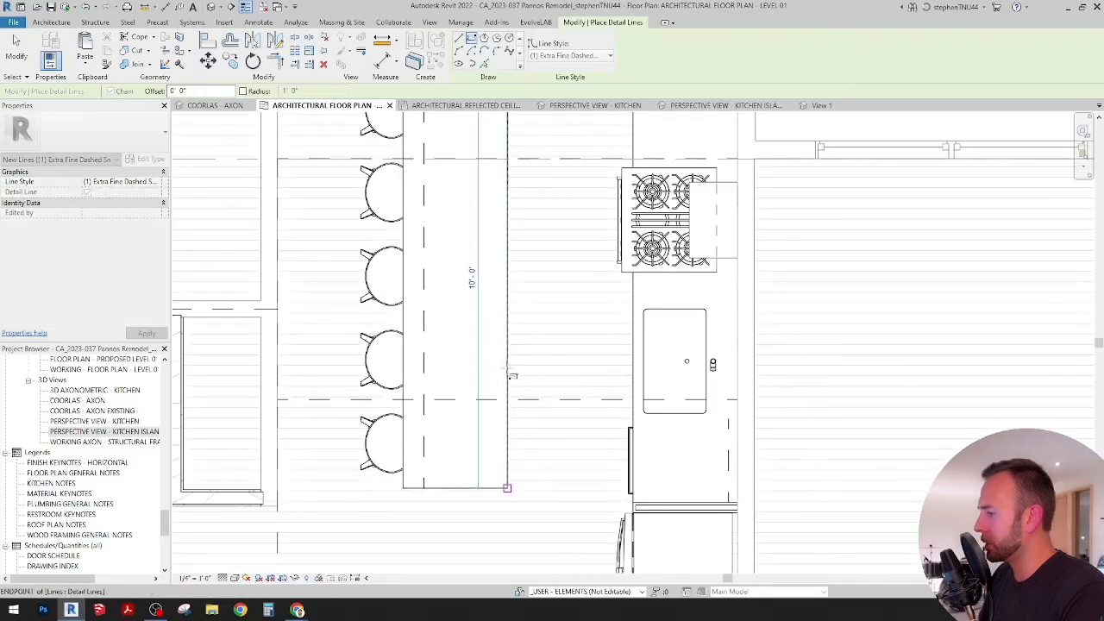
key(Escape)
key(Escape)
Step: Copy the kitchen island's four outline detail lines and paste them at the same location in the architectural reflected ceiling plan
click(508, 302)
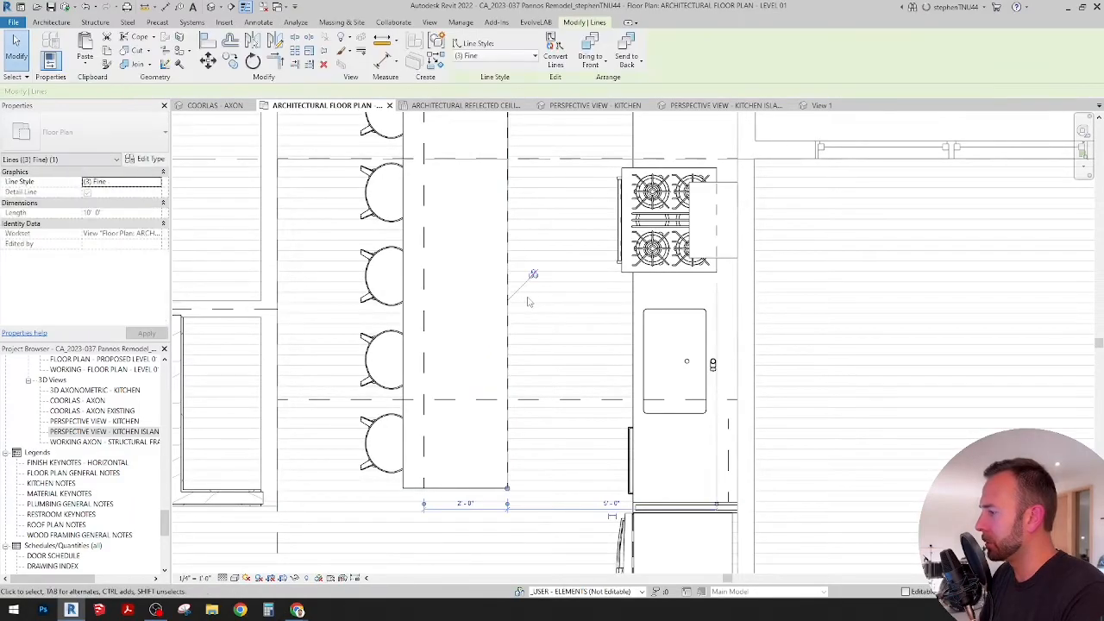
key(Escape)
key(Tab)
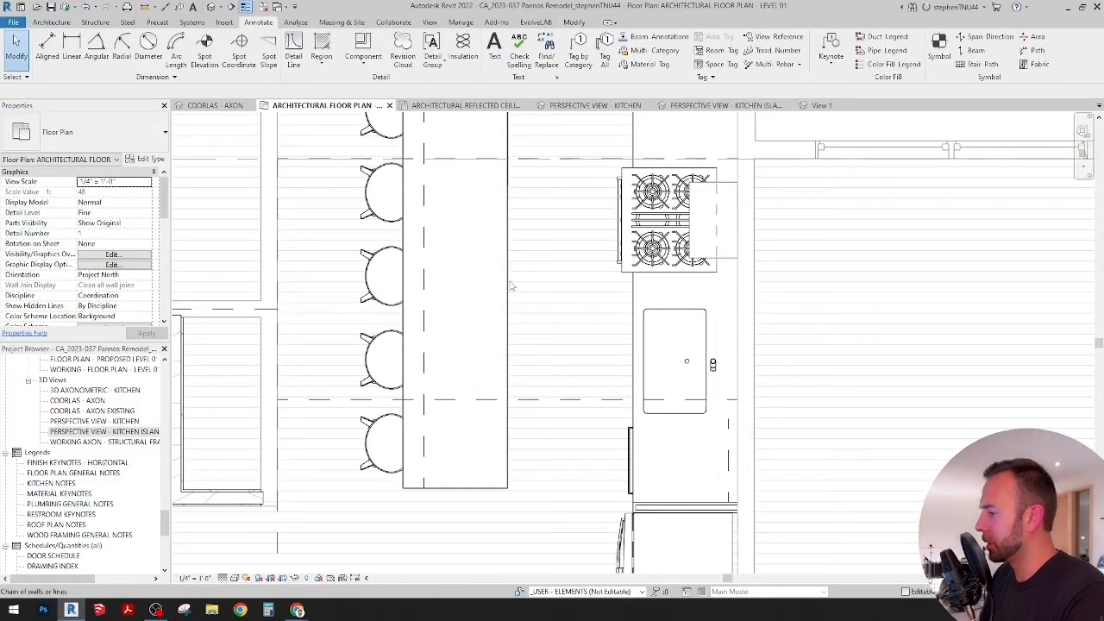
click(557, 281)
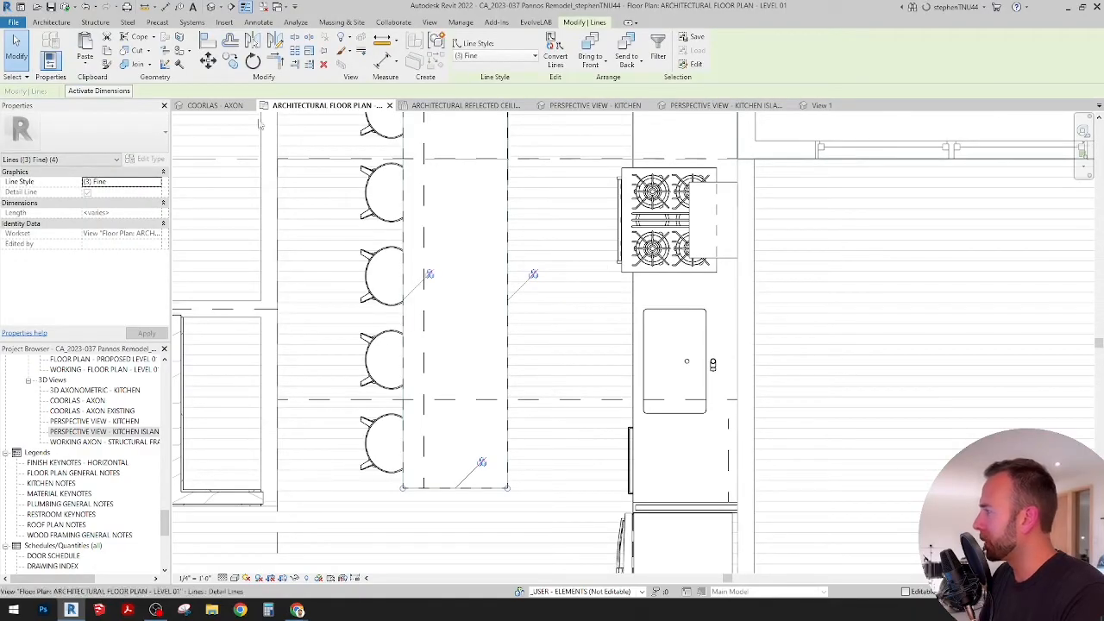
click(472, 107)
Step: Change the pasted island outline's line style to (1) Extra Fine Dashed Small
click(496, 55)
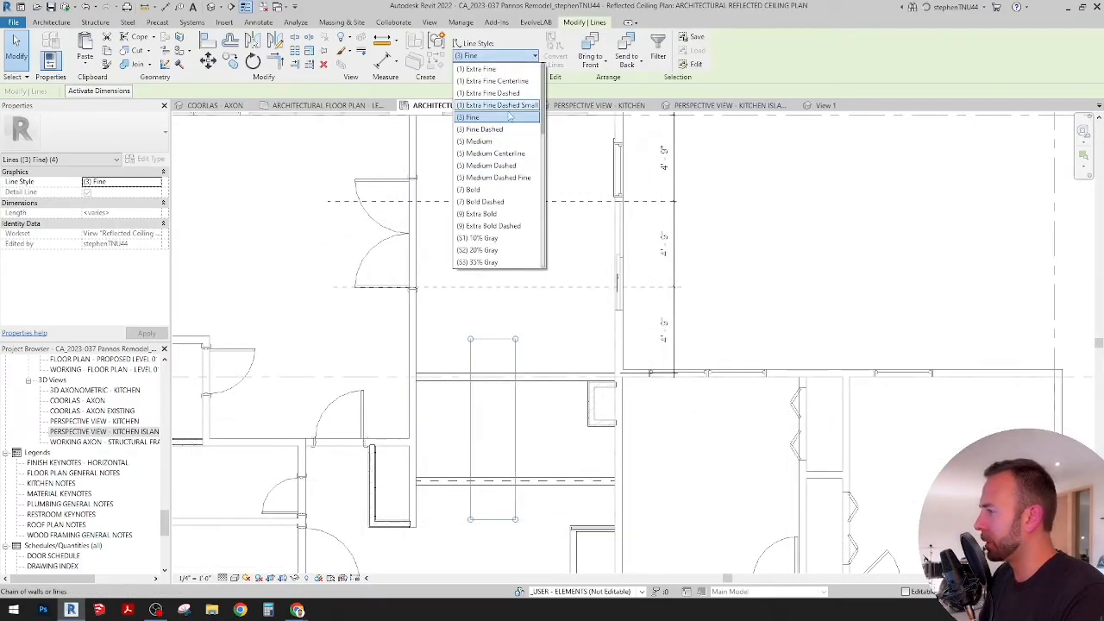
click(487, 105)
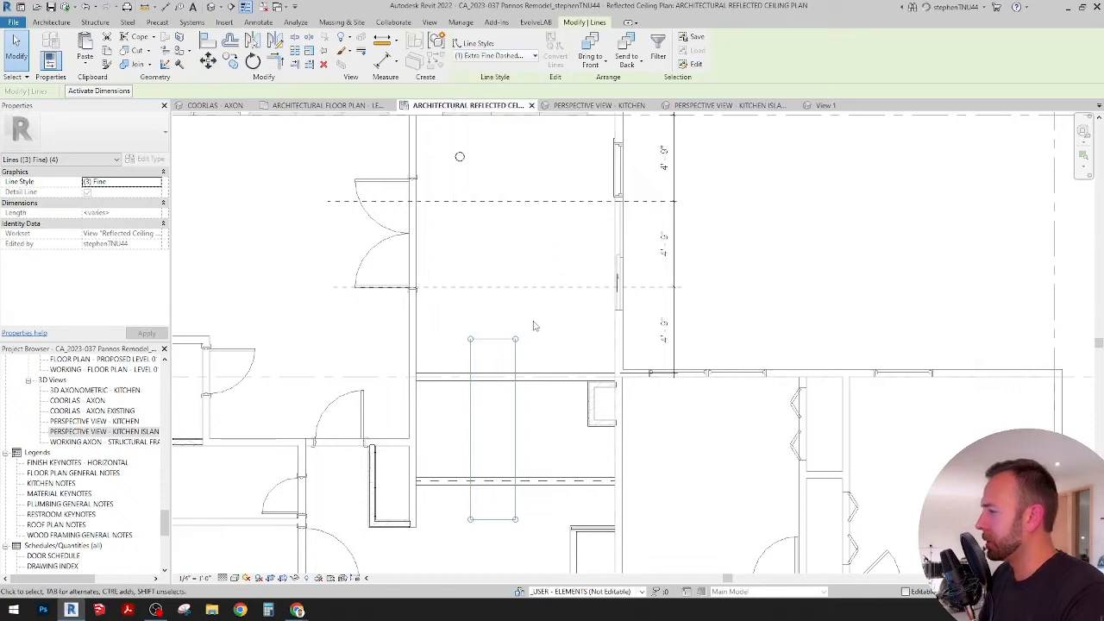
click(552, 344)
middle_drag(557, 347, 547, 284)
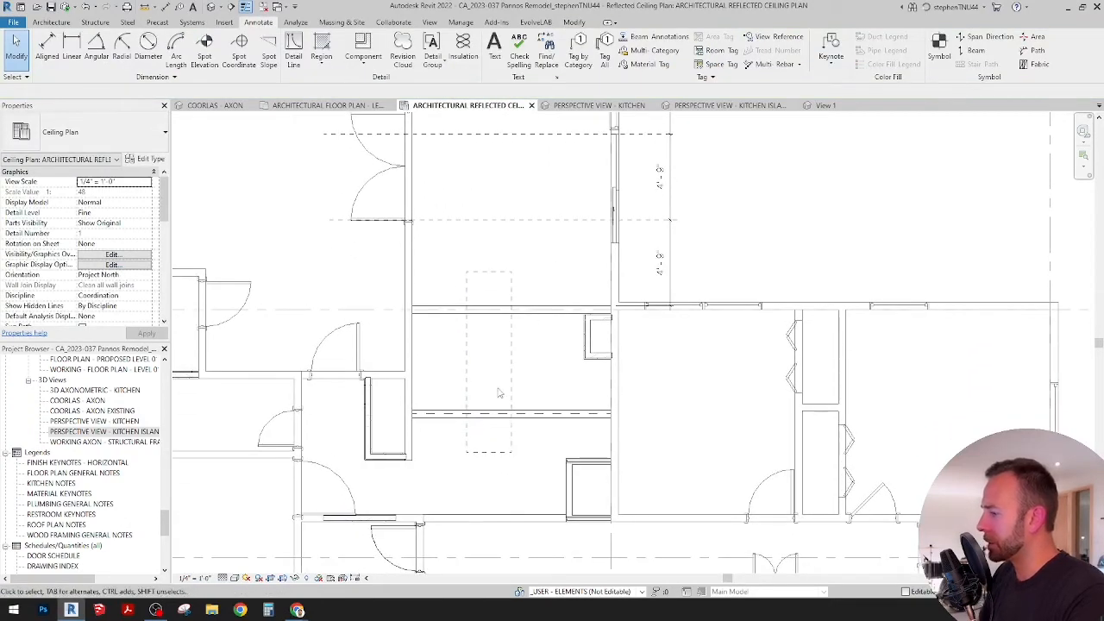
scroll(498, 392, up, 2)
scroll(499, 394, up, 2)
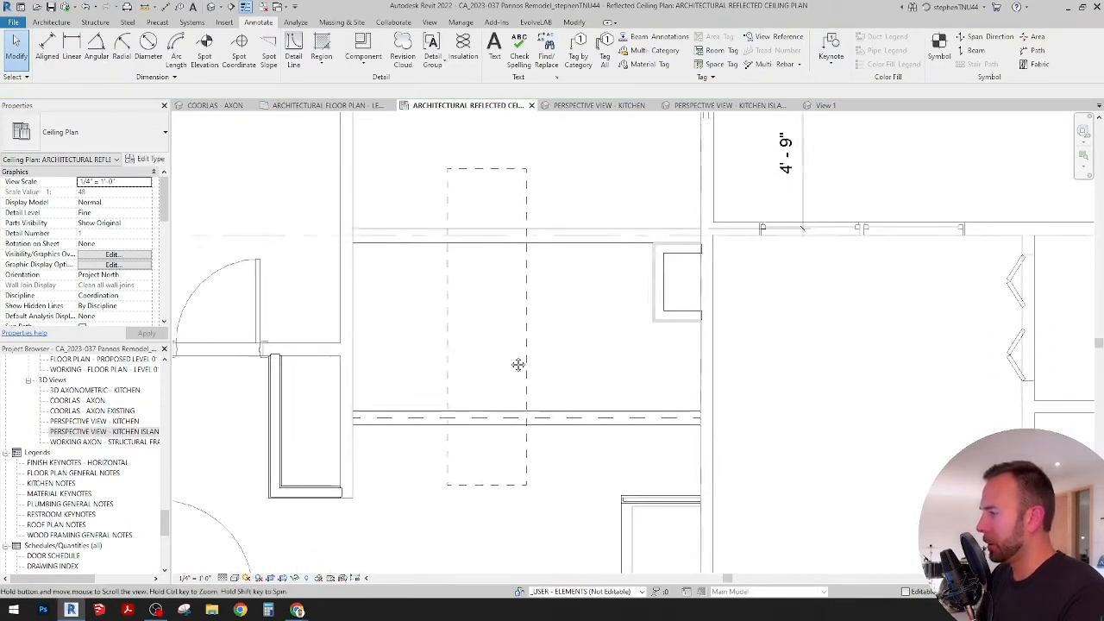
middle_drag(518, 365, 555, 315)
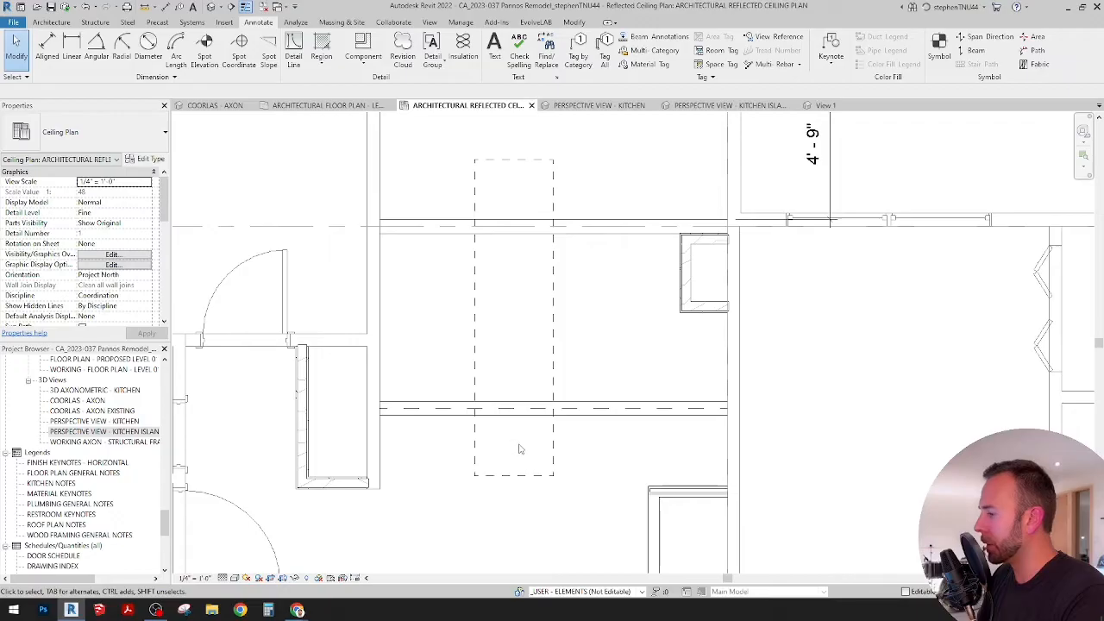
scroll(517, 447, down, 3)
scroll(512, 449, up, 3)
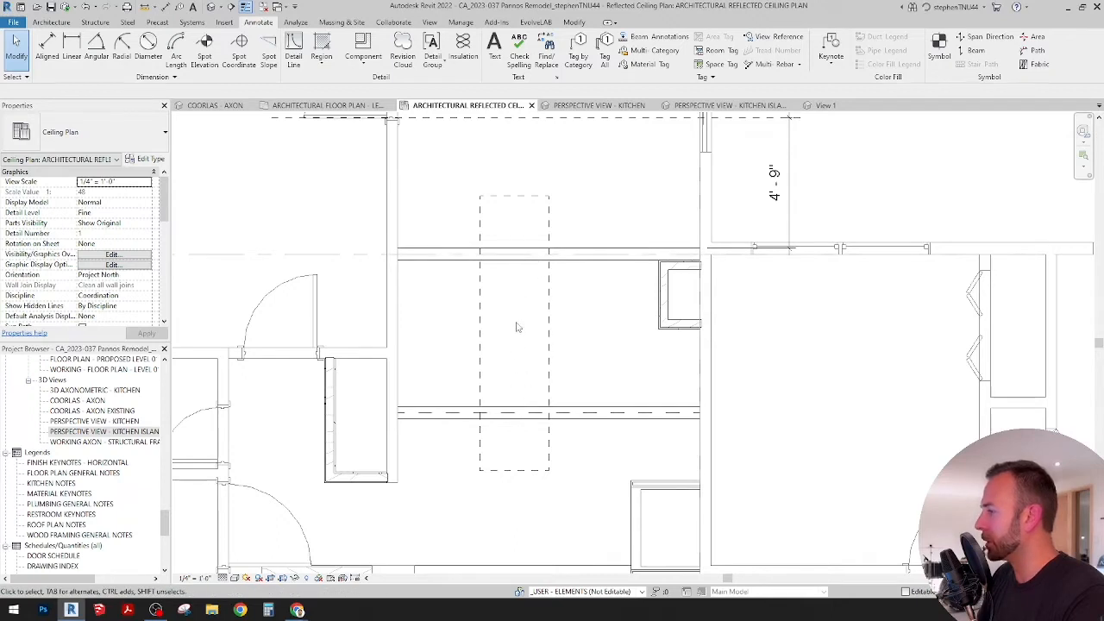
scroll(517, 327, down, 2)
Step: Place a CA_Light Fixture - Pendant - Boho Chic, 100W - 120V, inside the dashed island outline, just below the upper beam
click(52, 22)
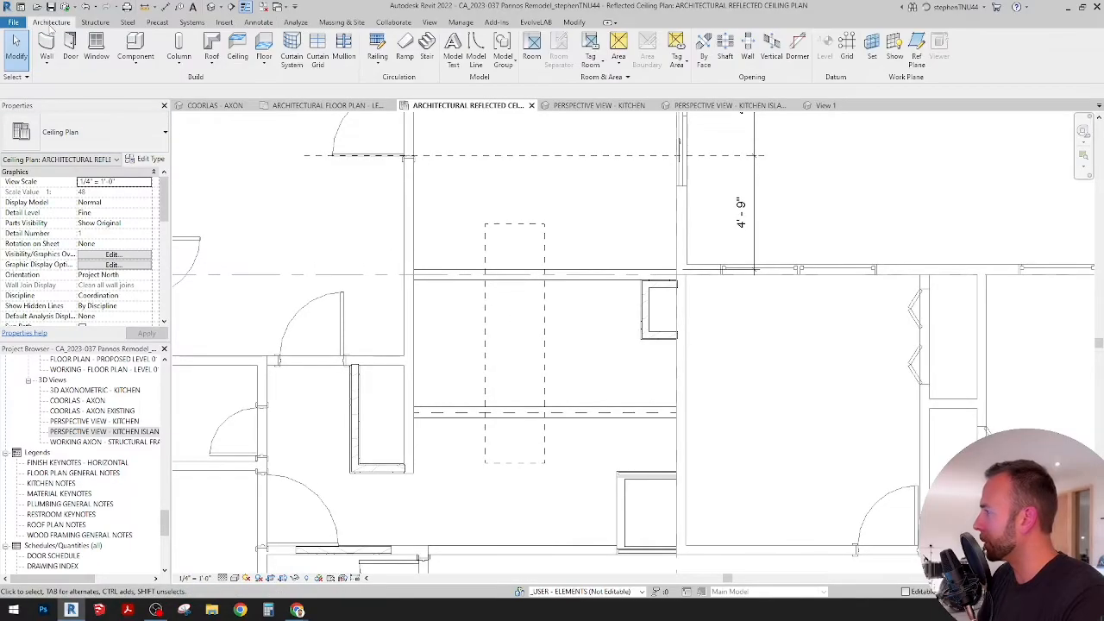
click(142, 63)
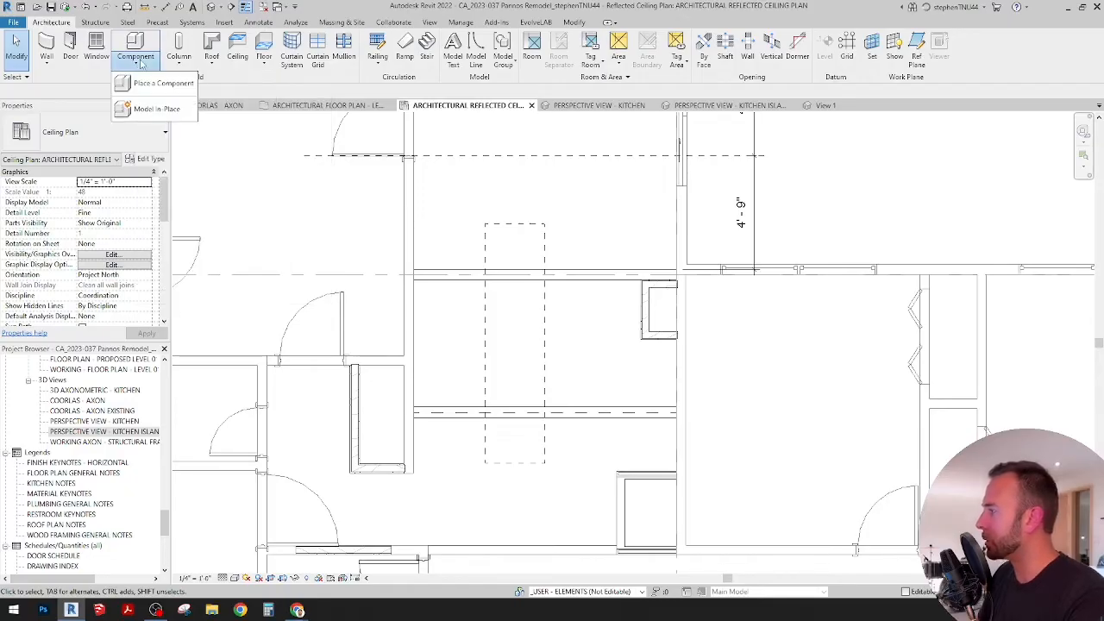
click(149, 83)
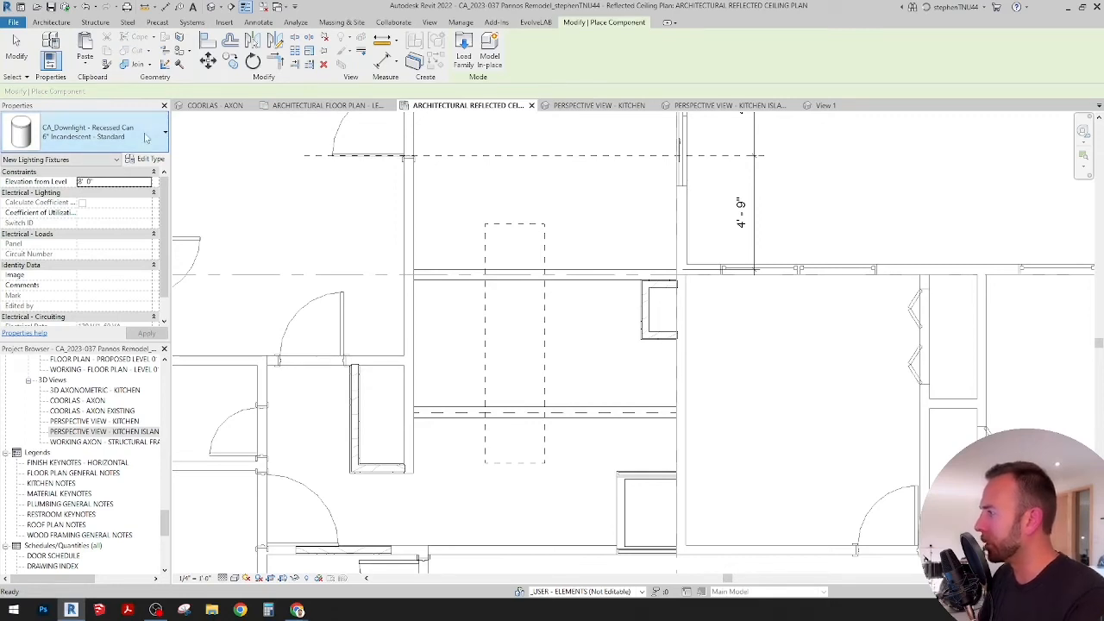
click(145, 133)
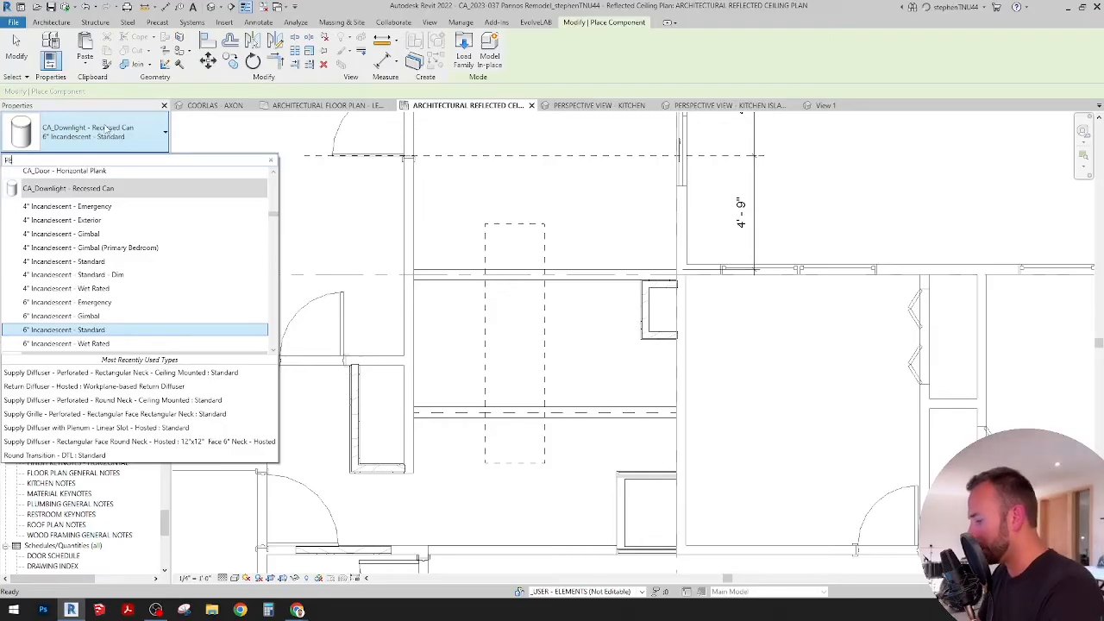
text(PEND)
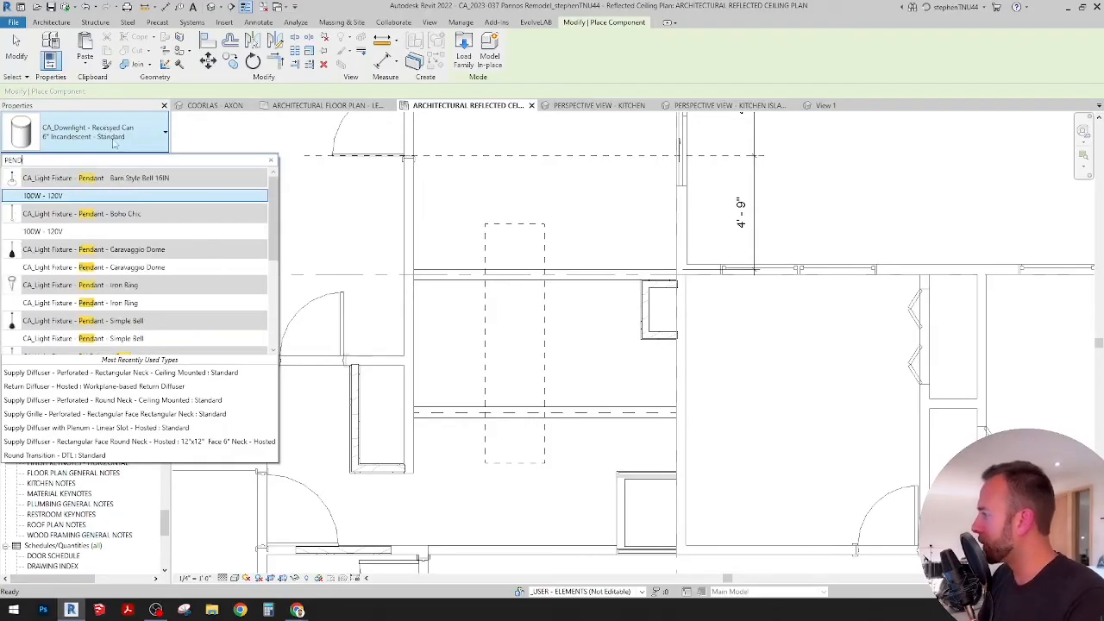
mouse_move(86, 233)
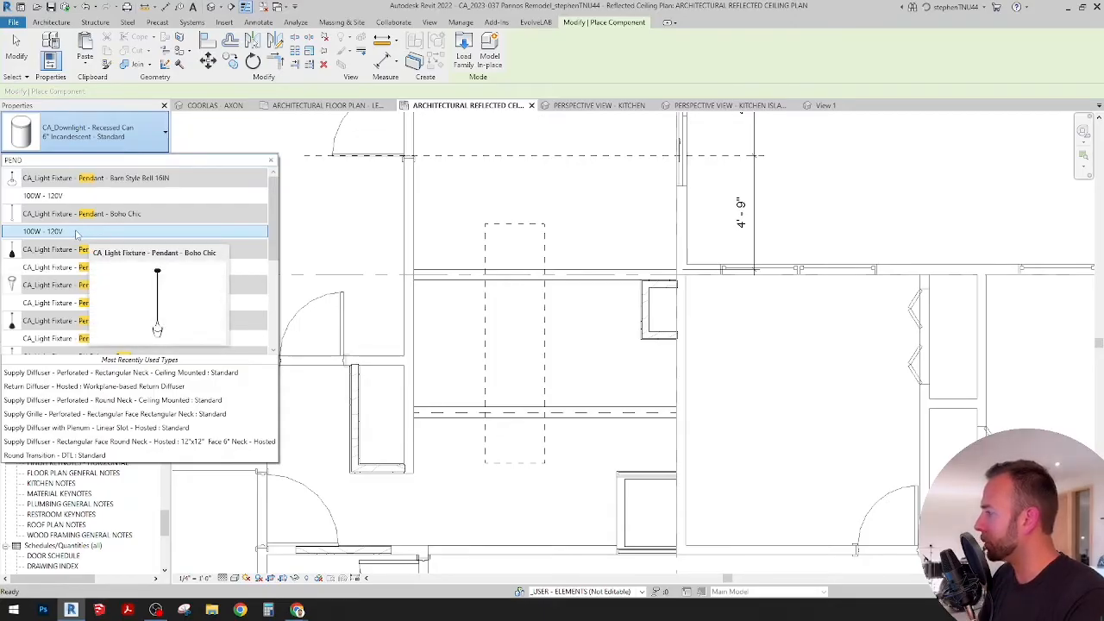
click(59, 233)
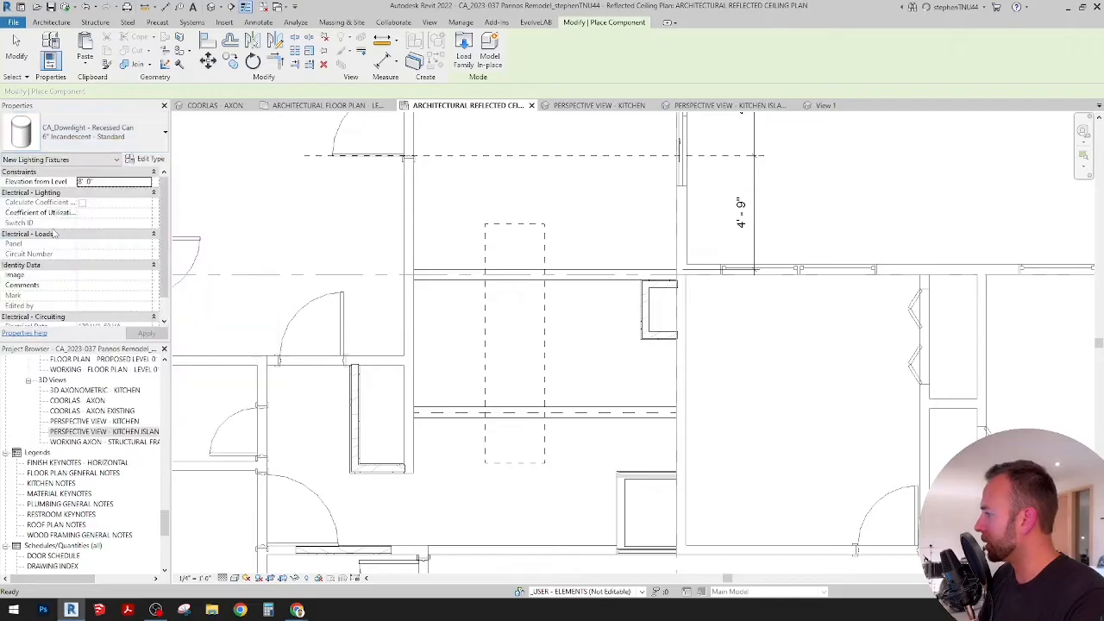
scroll(530, 303, up, 2)
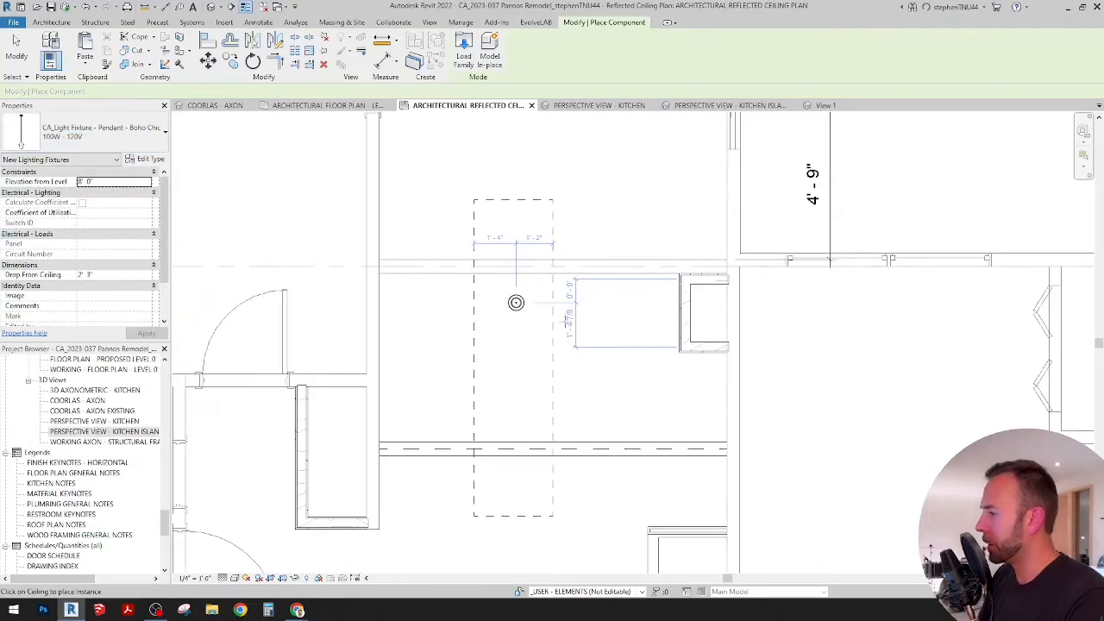
click(516, 303)
key(Escape)
key(Escape)
middle_drag(542, 320, 509, 334)
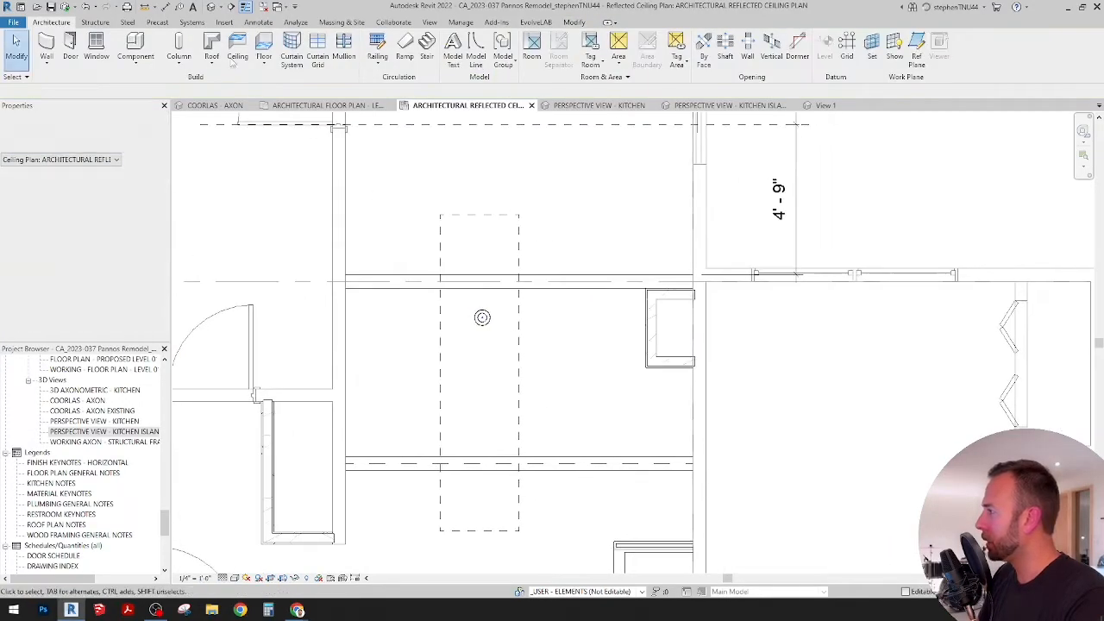
Step: Draw a diagonal detail line from the upper beam at the island outline's left edge to the outline's upper-right corner
click(258, 23)
click(294, 48)
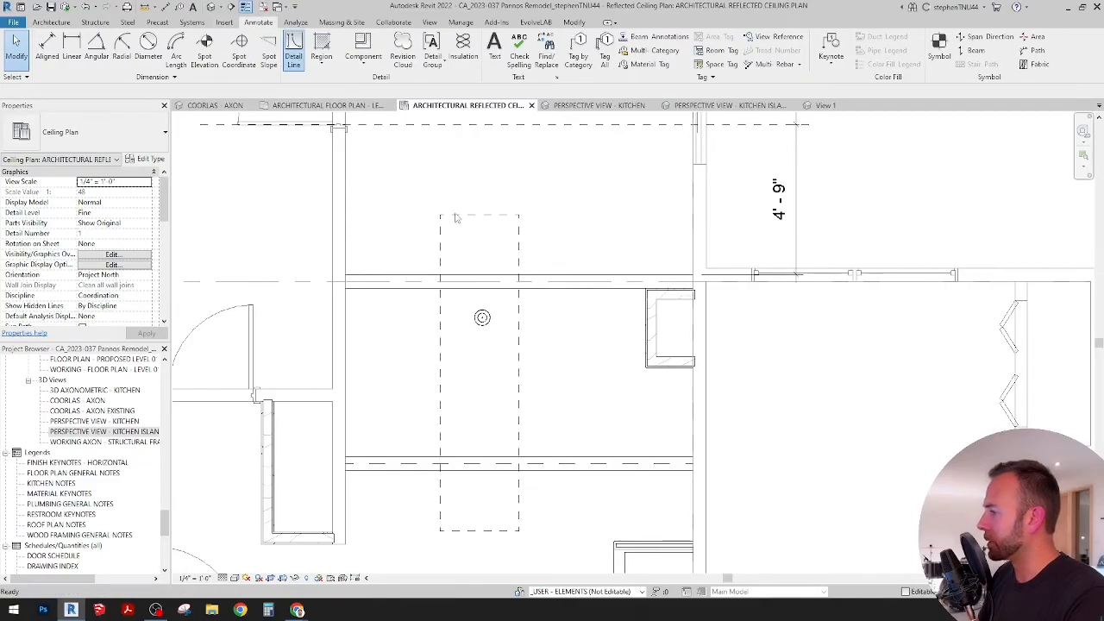
scroll(455, 261, up, 1)
click(420, 258)
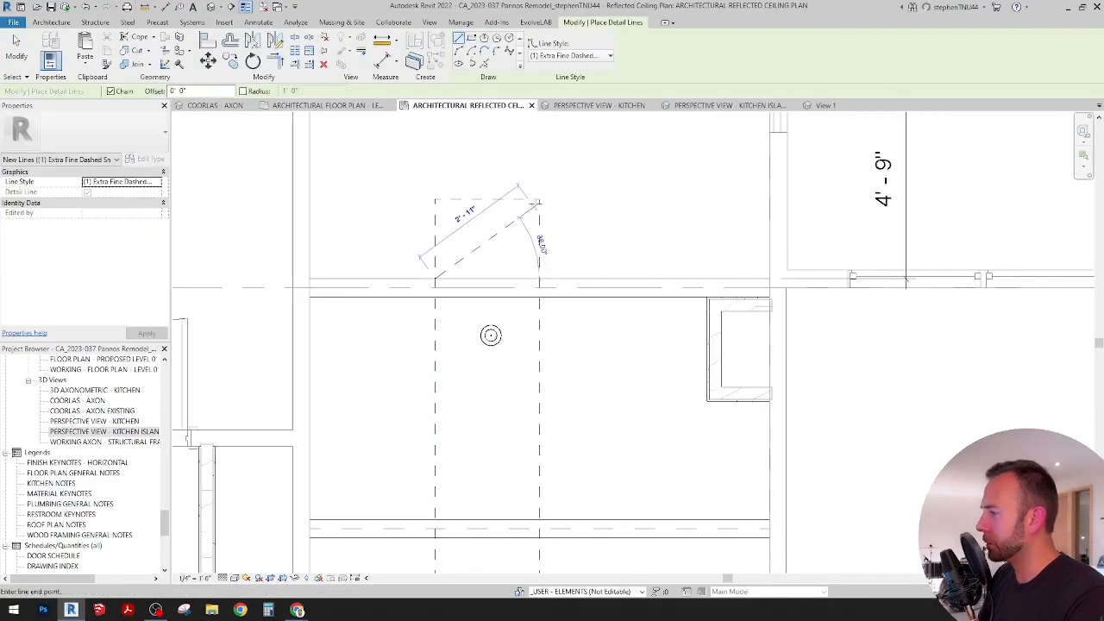
click(539, 199)
key(Escape)
key(Escape)
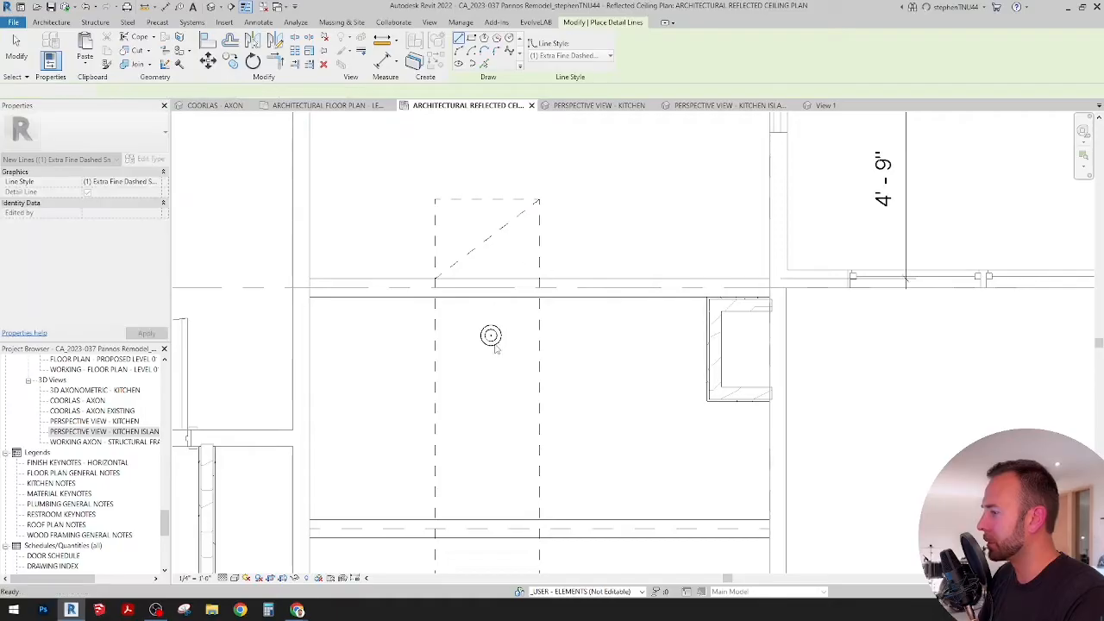
Step: Draw a vertical detail line about 1' 5" long upward from the midpoint of the diagonal line
key(d)
key(l)
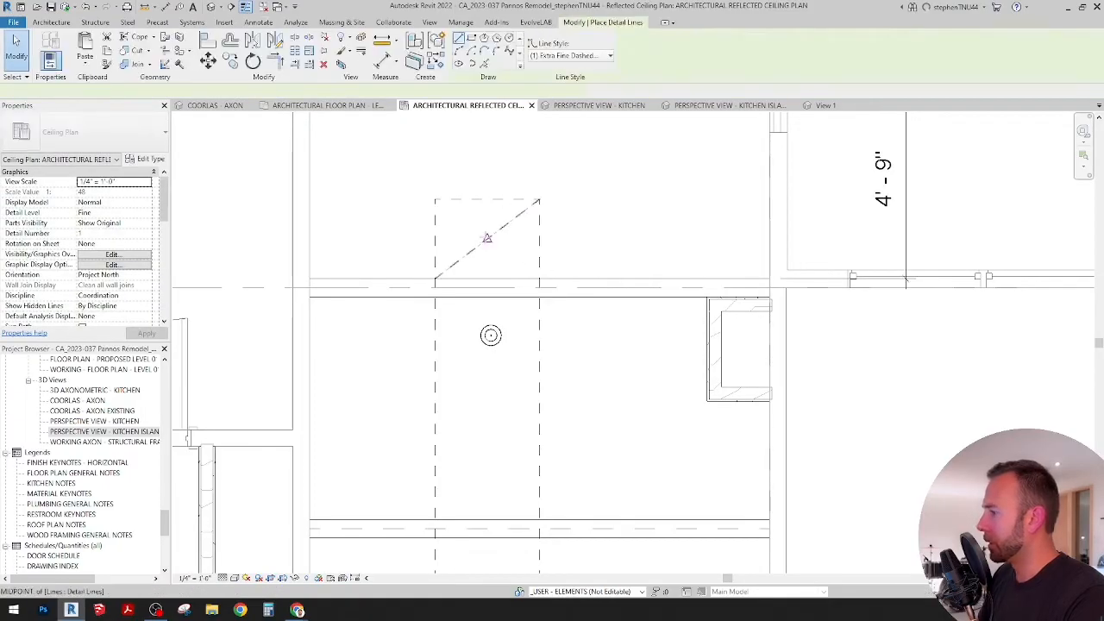
click(487, 238)
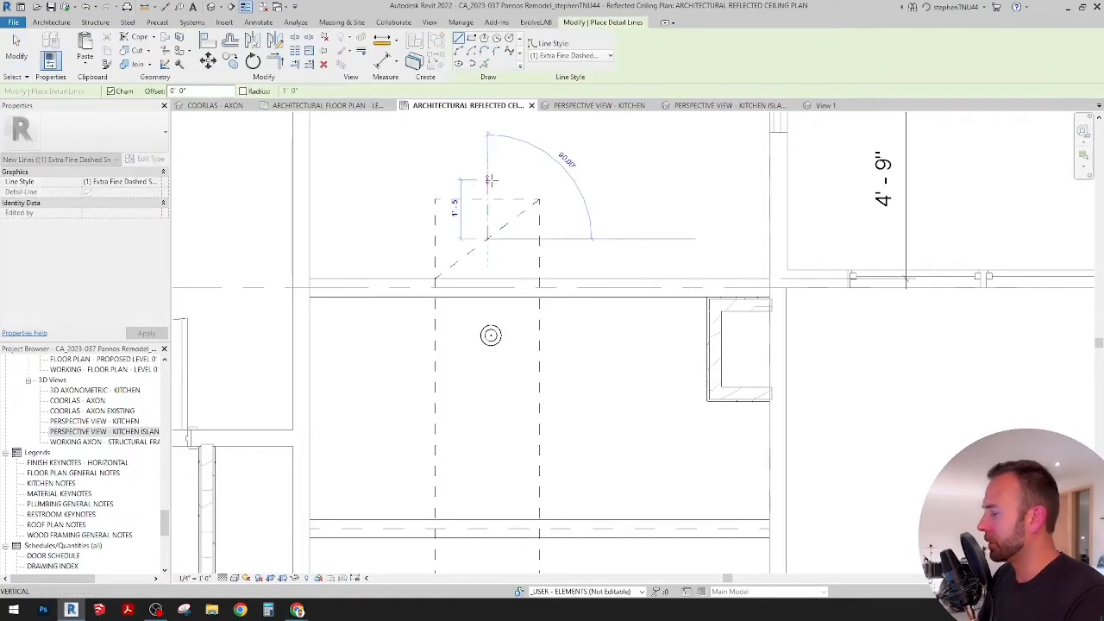
click(488, 180)
key(Escape)
key(Escape)
key(Escape)
key(Escape)
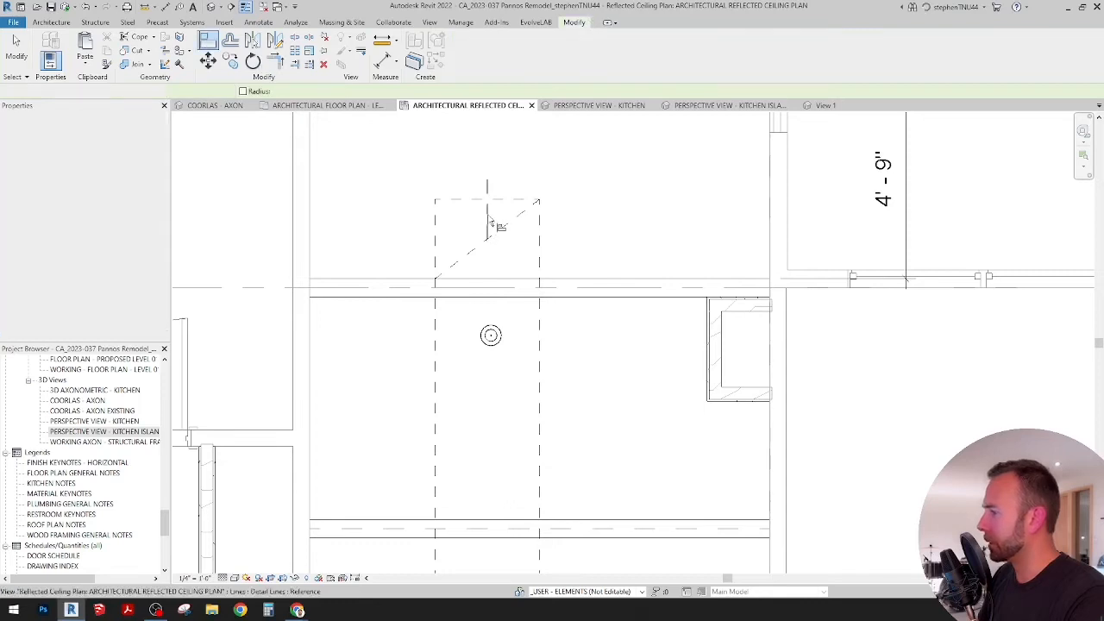
Step: Align the pendant's vertical centerline with the vertical detail line drawn from the diagonal's midpoint
key(a)
key(l)
click(493, 336)
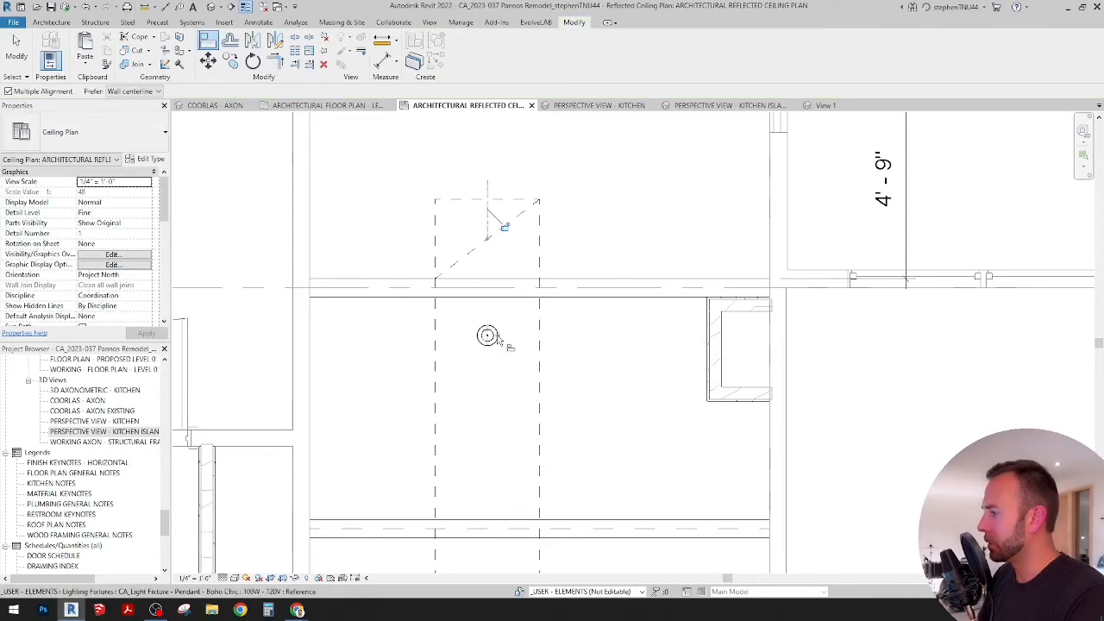
scroll(494, 339, up, 4)
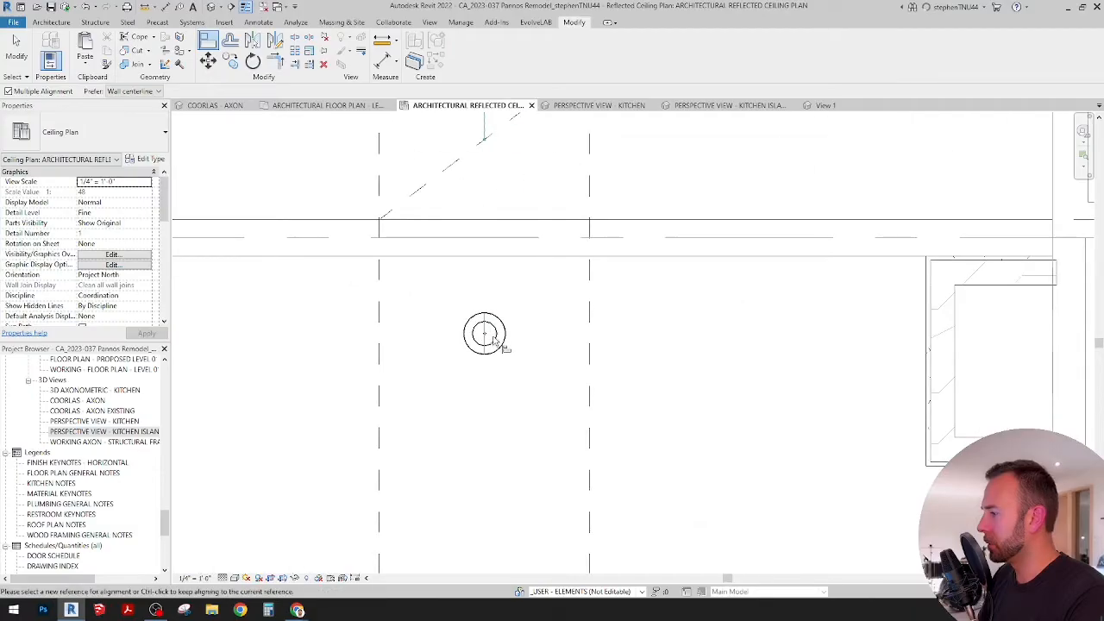
key(Escape)
click(496, 339)
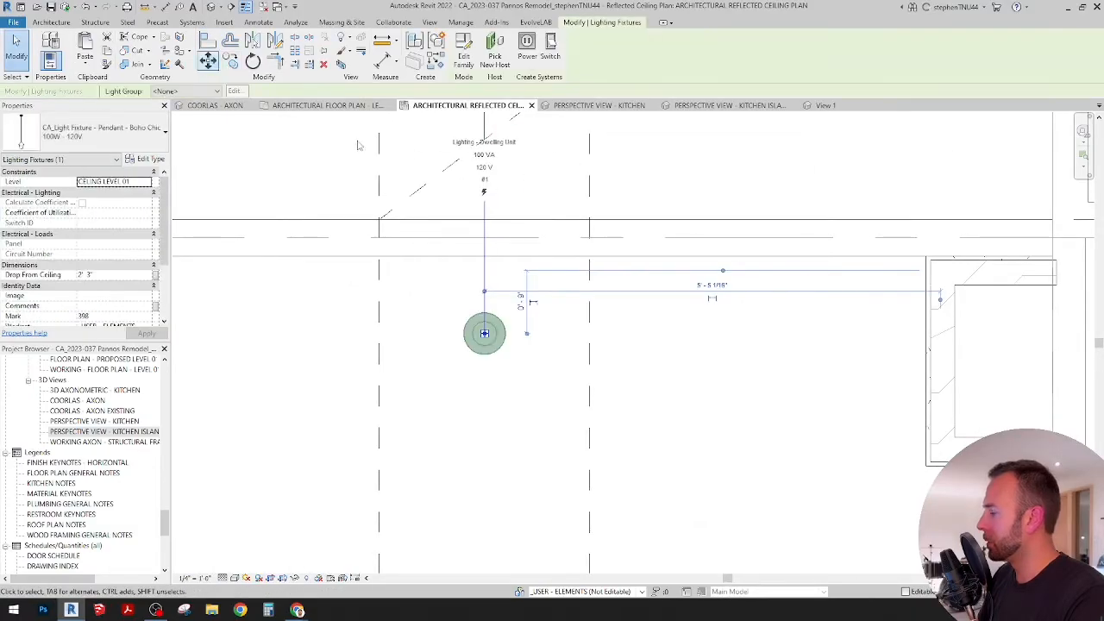
click(208, 60)
click(491, 335)
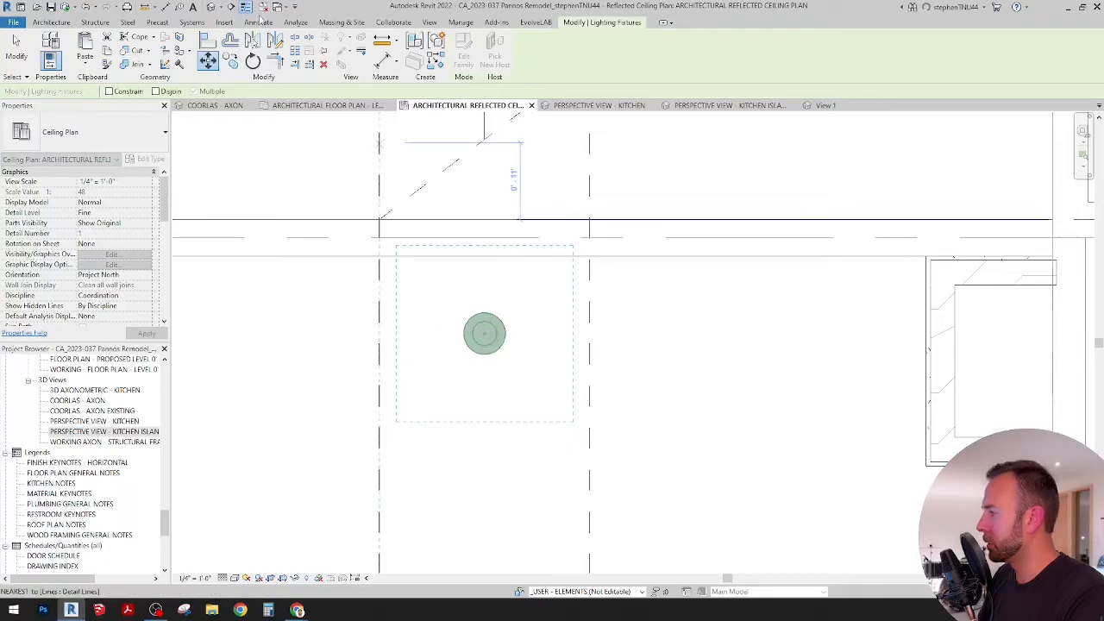
Step: Draw a horizontal detail line about 9" long leftward from the midpoint of the diagonal line
click(258, 23)
click(295, 48)
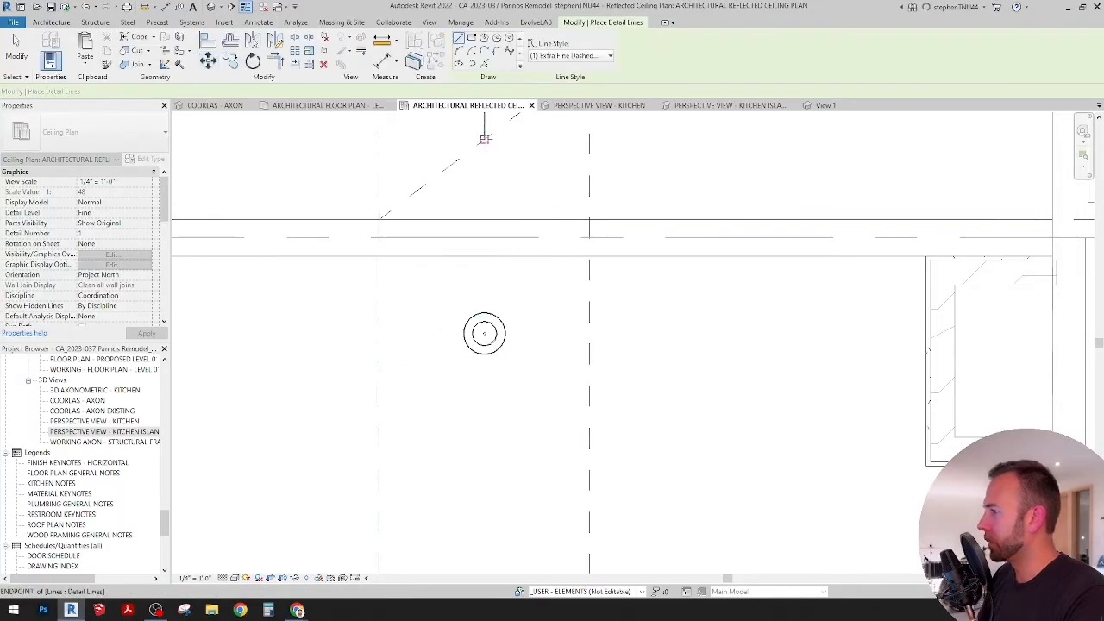
key(Escape)
key(Escape)
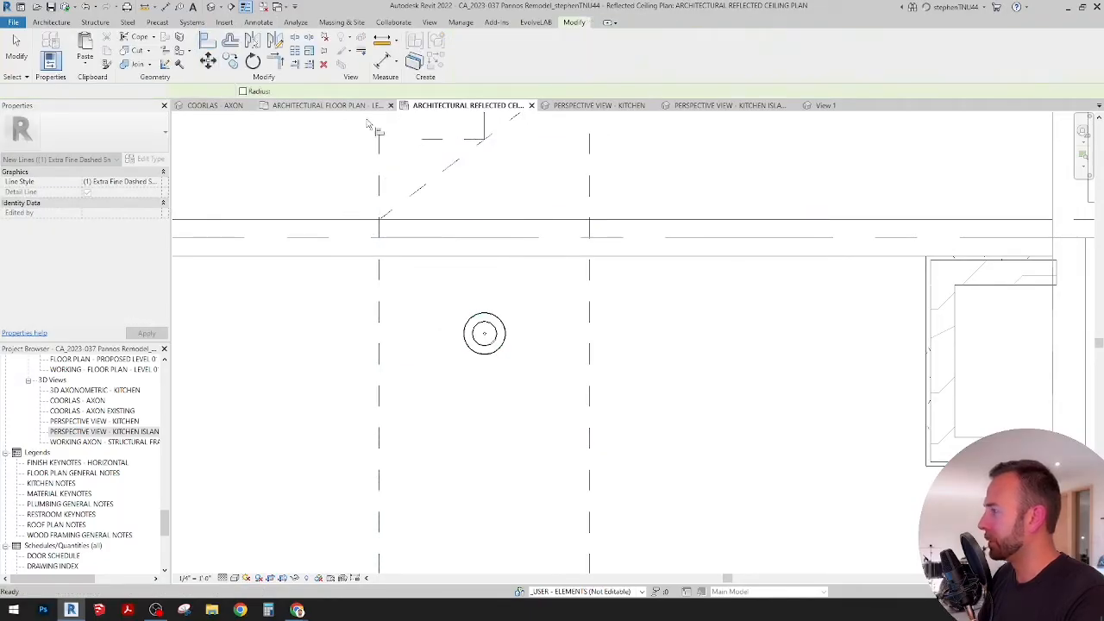
Step: Align the pendant's horizontal centerline with the short horizontal detail line at the diagonal's midpoint
click(435, 141)
click(487, 335)
scroll(467, 243, down, 4)
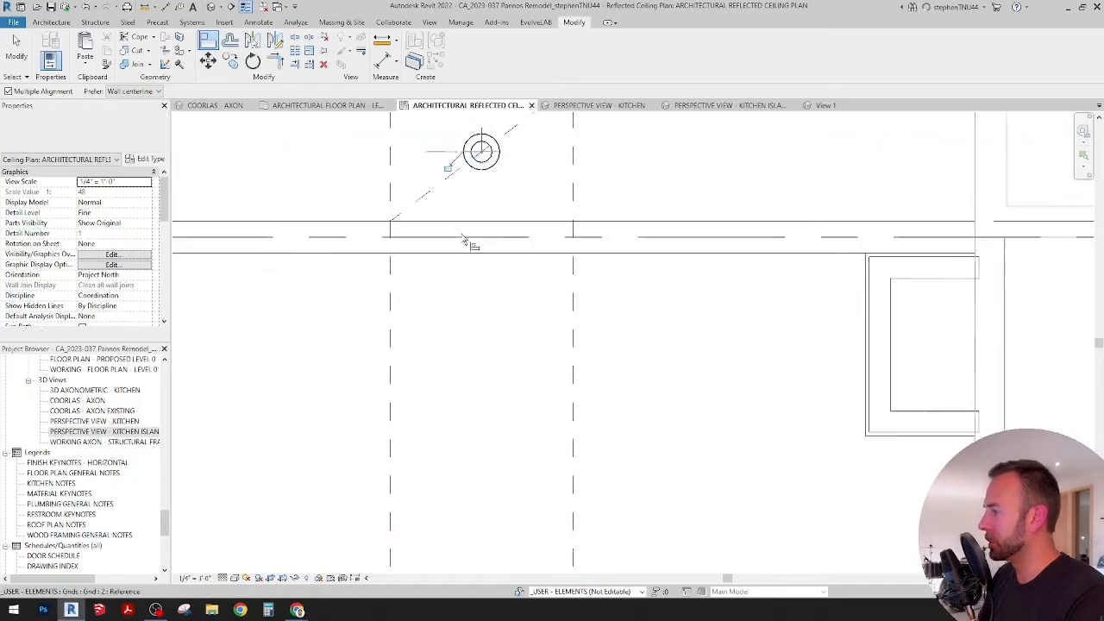
middle_drag(496, 240, 487, 304)
key(Escape)
Step: Delete the vertical, horizontal and diagonal helper lines around the upper pendant
click(471, 215)
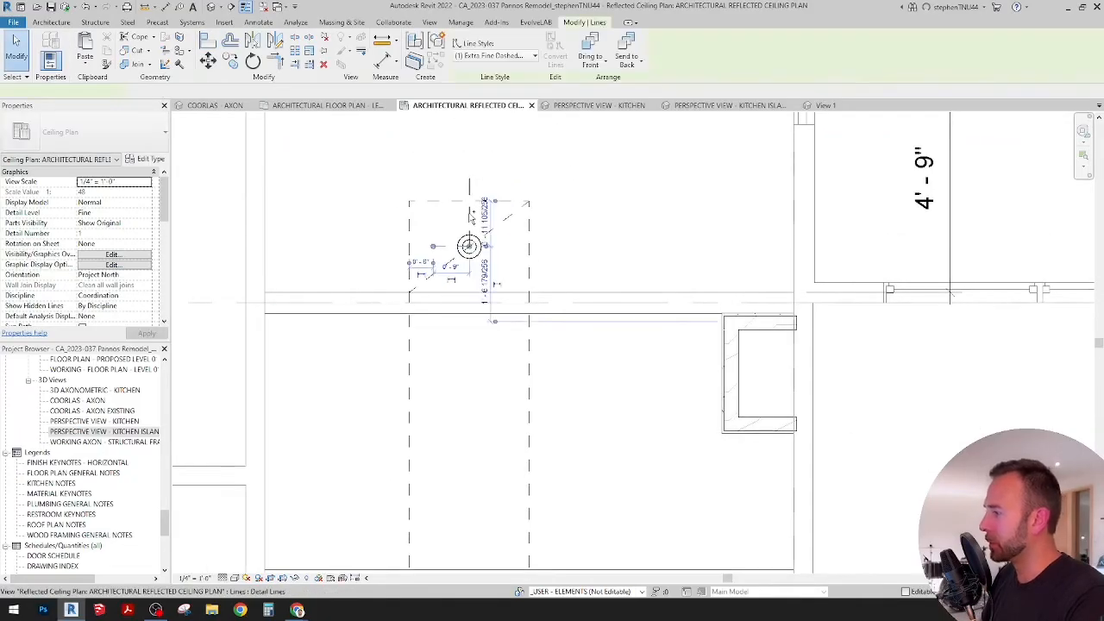
key(Escape)
scroll(503, 238, down, 2)
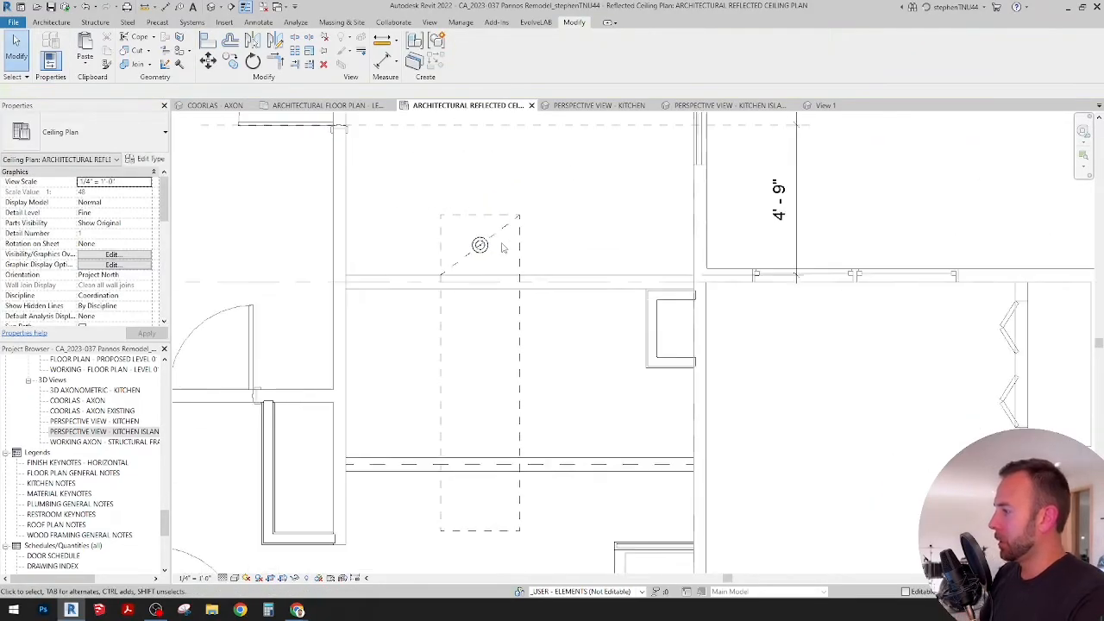
click(505, 231)
key(Delete)
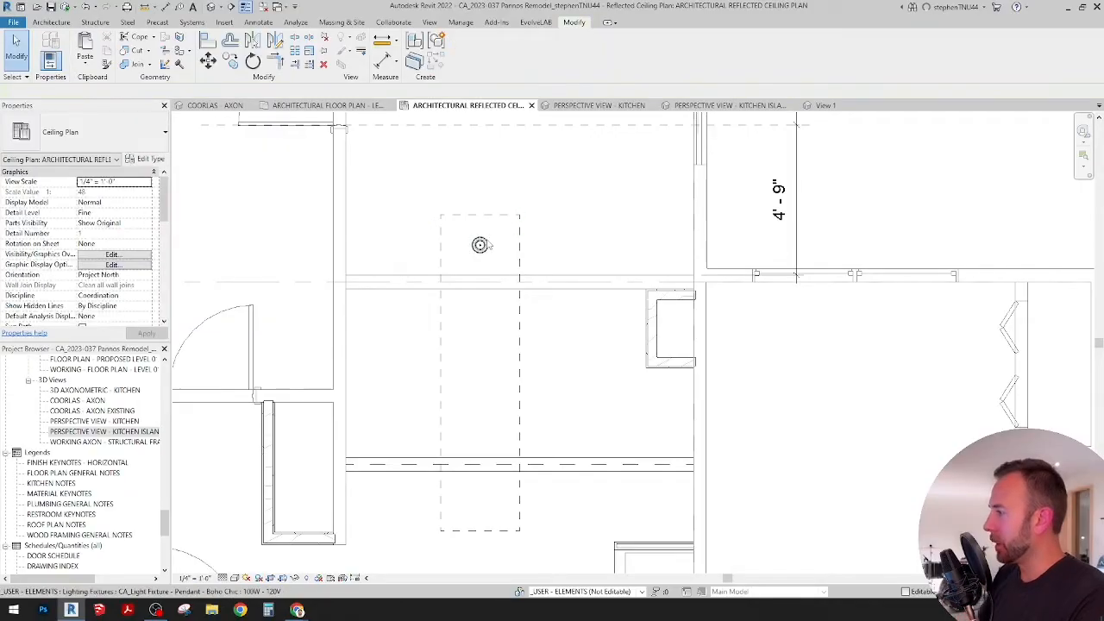
Step: Mirror the pendant to the island's lower end about a horizontal axis drawn from the midpoint of the outline's long side
click(473, 237)
scroll(472, 234, down, 1)
middle_drag(533, 329, 520, 343)
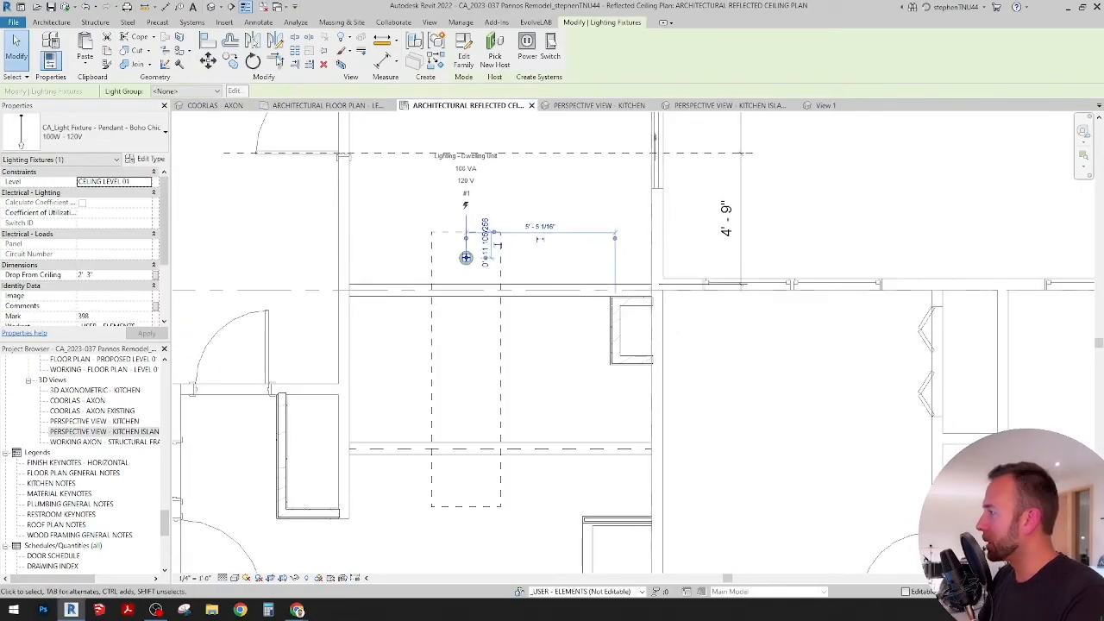
click(274, 43)
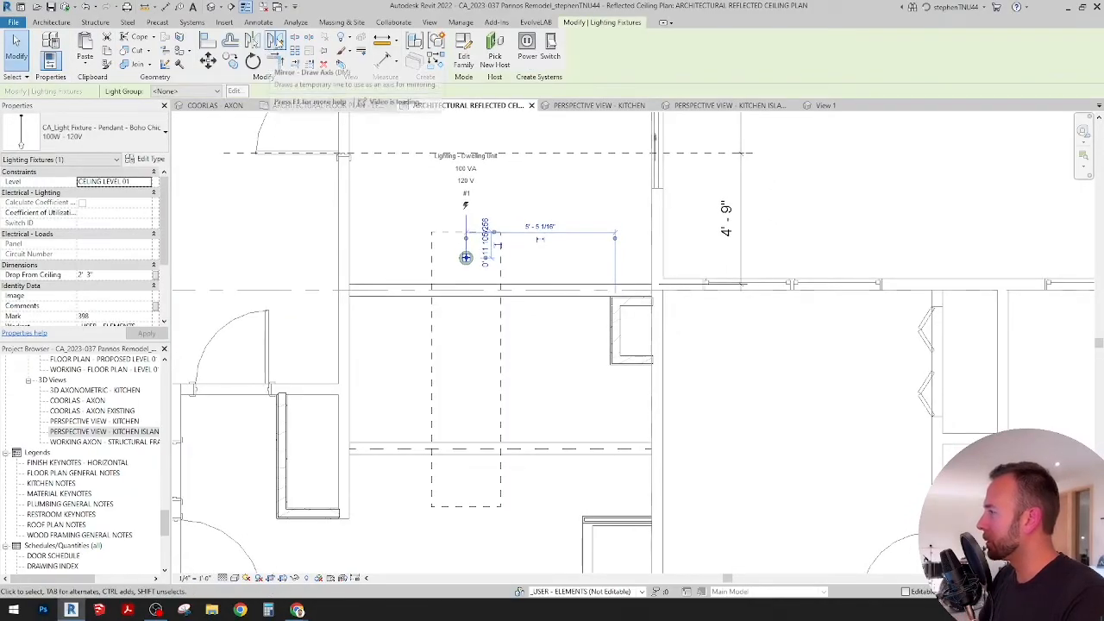
click(500, 370)
click(538, 371)
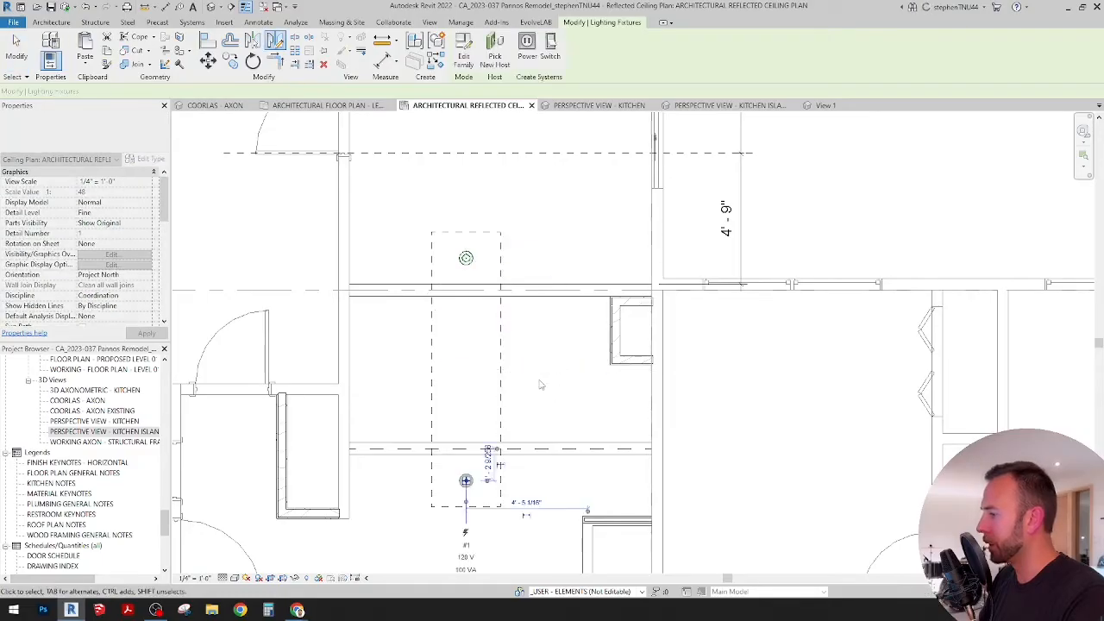
Step: Draw a horizontal detail line across the island from the midpoint of the outline's right edge to just past its left edge
middle_drag(550, 385, 554, 376)
click(258, 22)
click(293, 52)
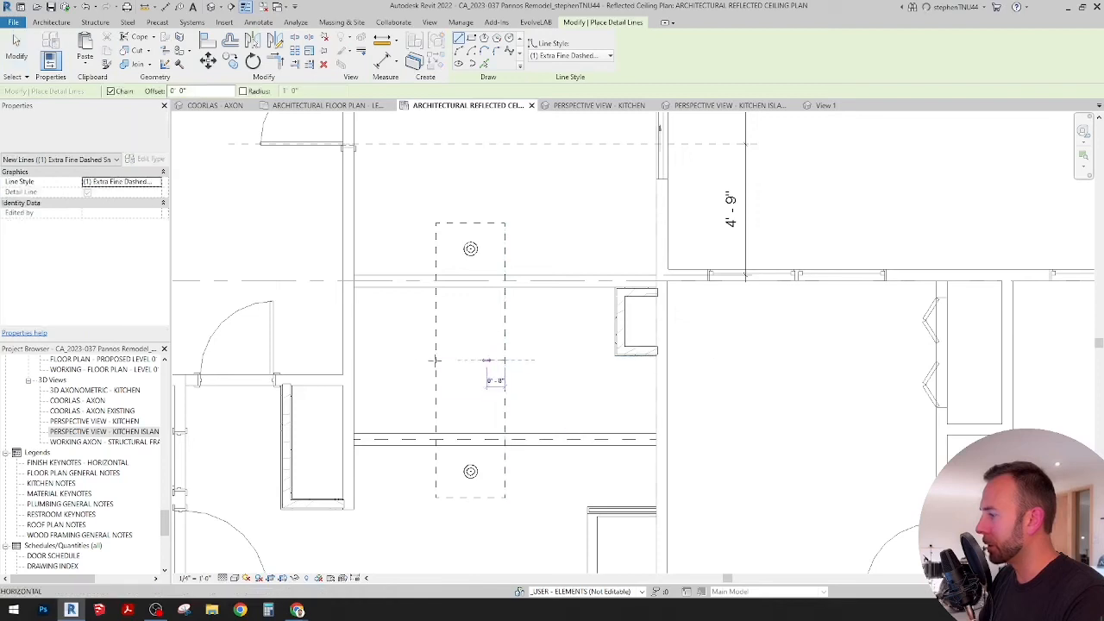
click(395, 361)
key(Escape)
key(Escape)
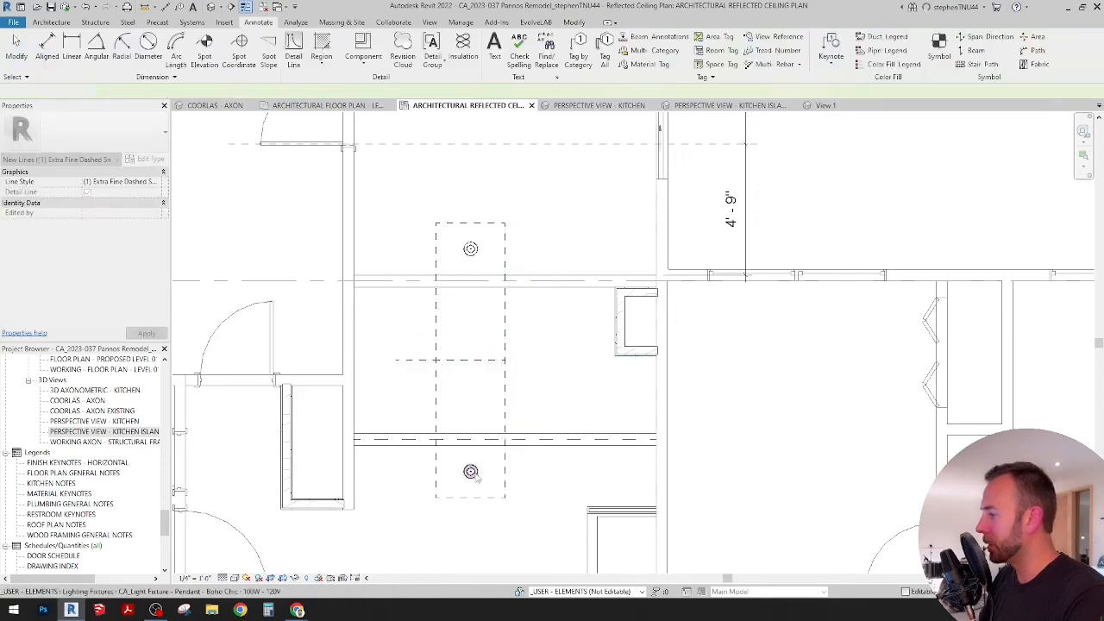
click(573, 21)
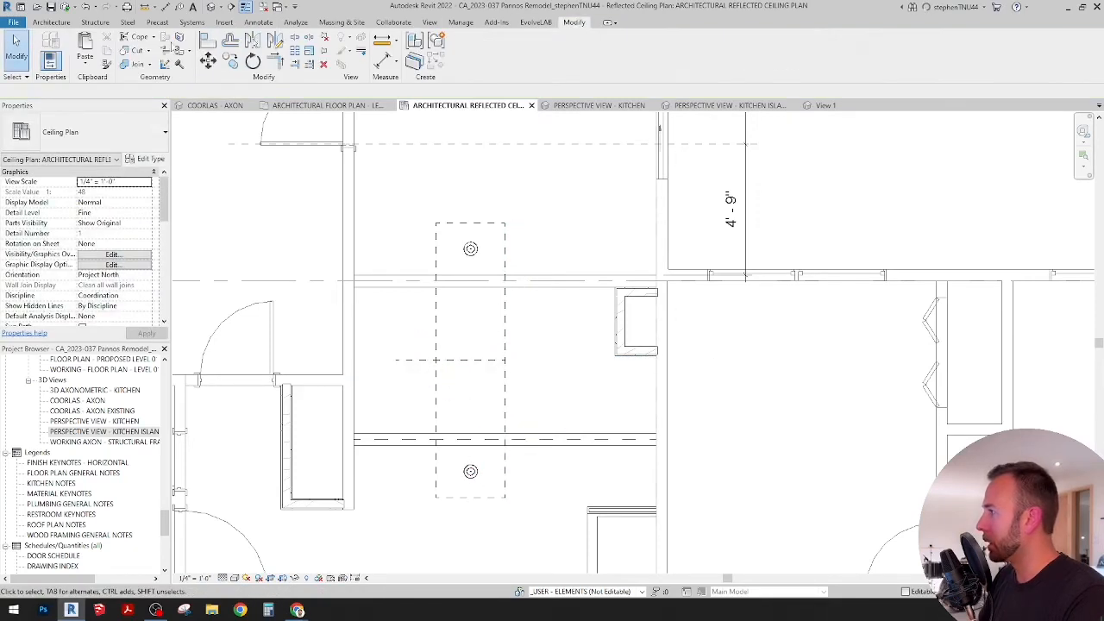
click(214, 46)
key(Escape)
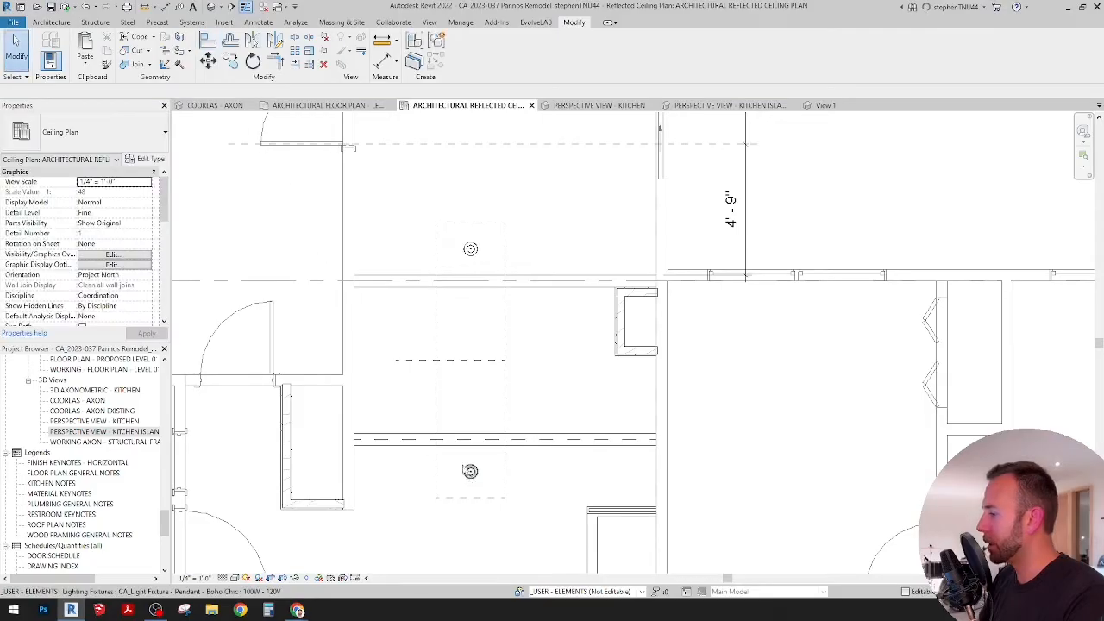
Step: Copy the lower pendant straight up so the copy is centered on the island's horizontal midline
click(468, 475)
click(230, 62)
scroll(459, 455, up, 3)
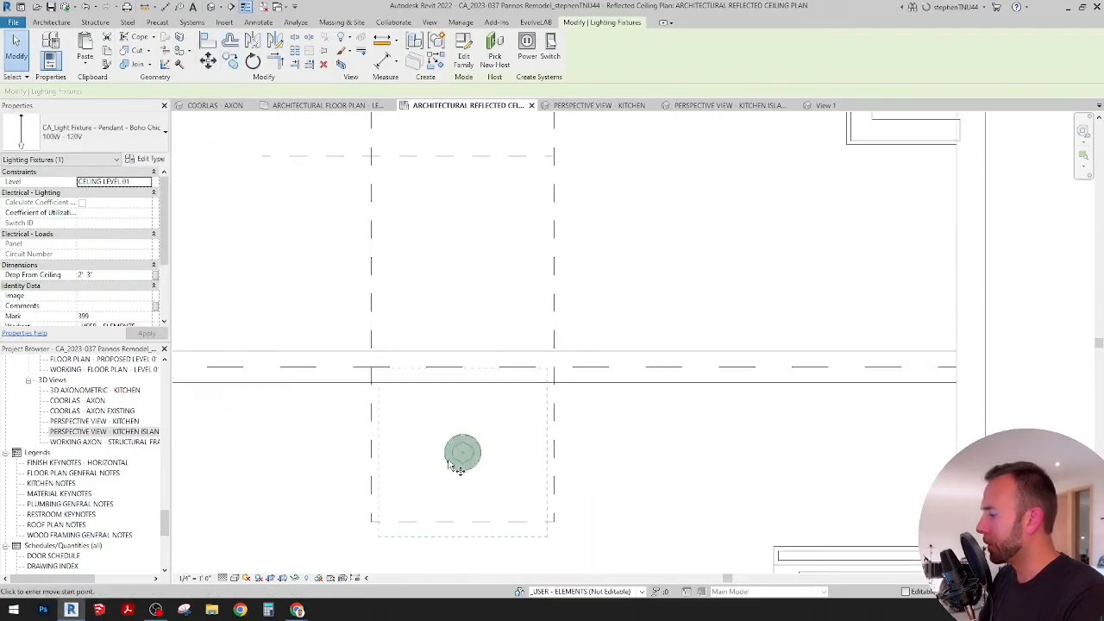
click(451, 457)
scroll(450, 457, up, 2)
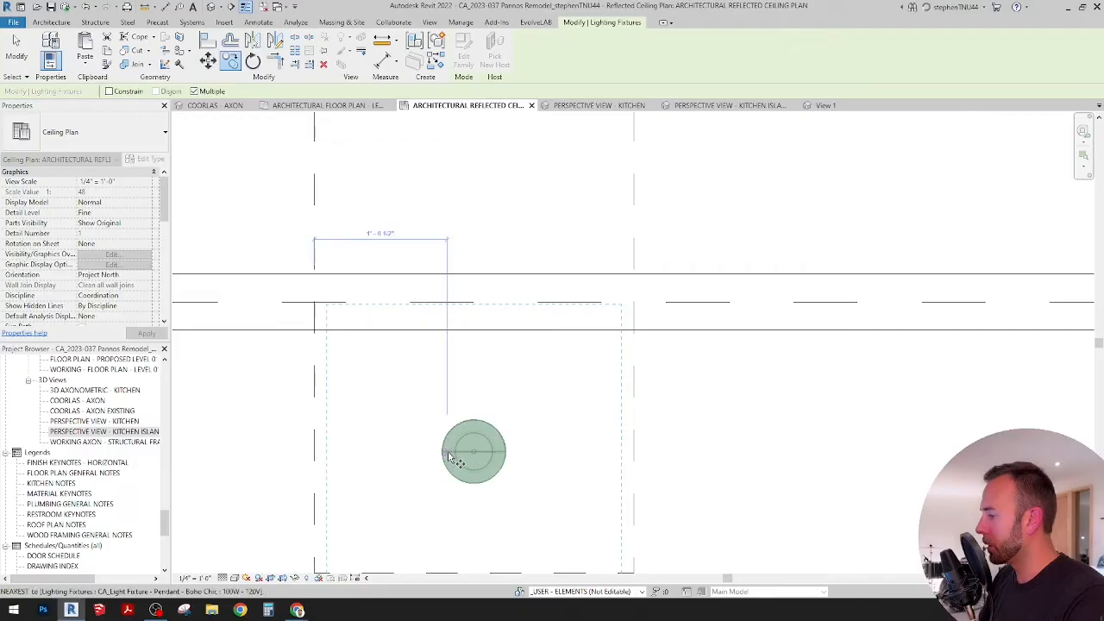
scroll(449, 320, down, 2)
scroll(448, 279, up, 3)
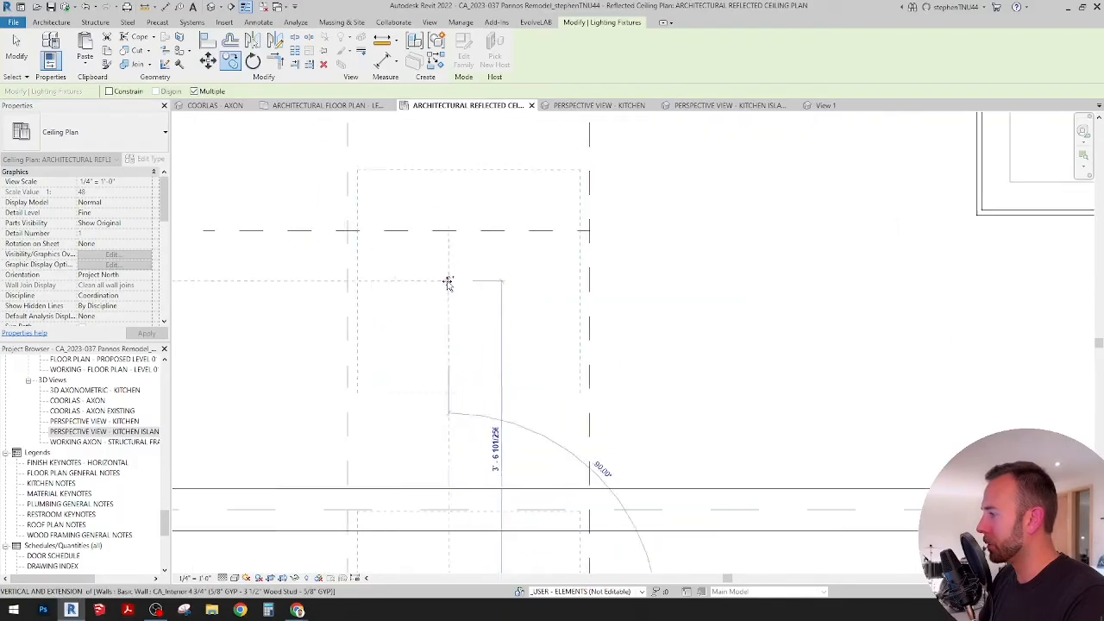
click(447, 233)
scroll(457, 246, down, 4)
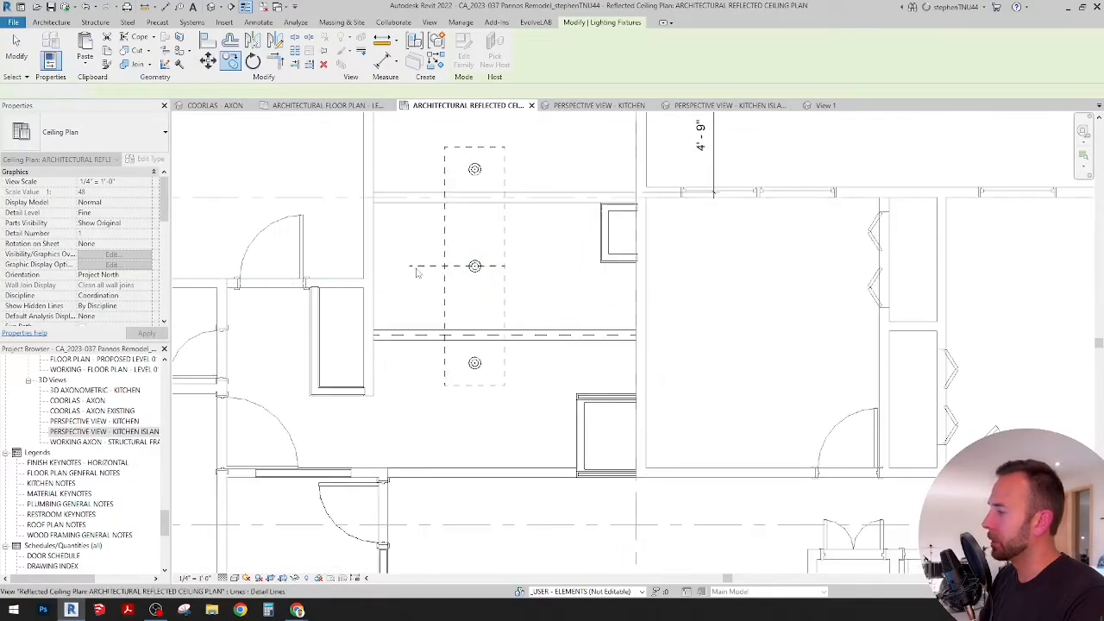
key(Escape)
key(Escape)
Step: Delete the horizontal helper line through the middle pendant
click(417, 269)
key(Delete)
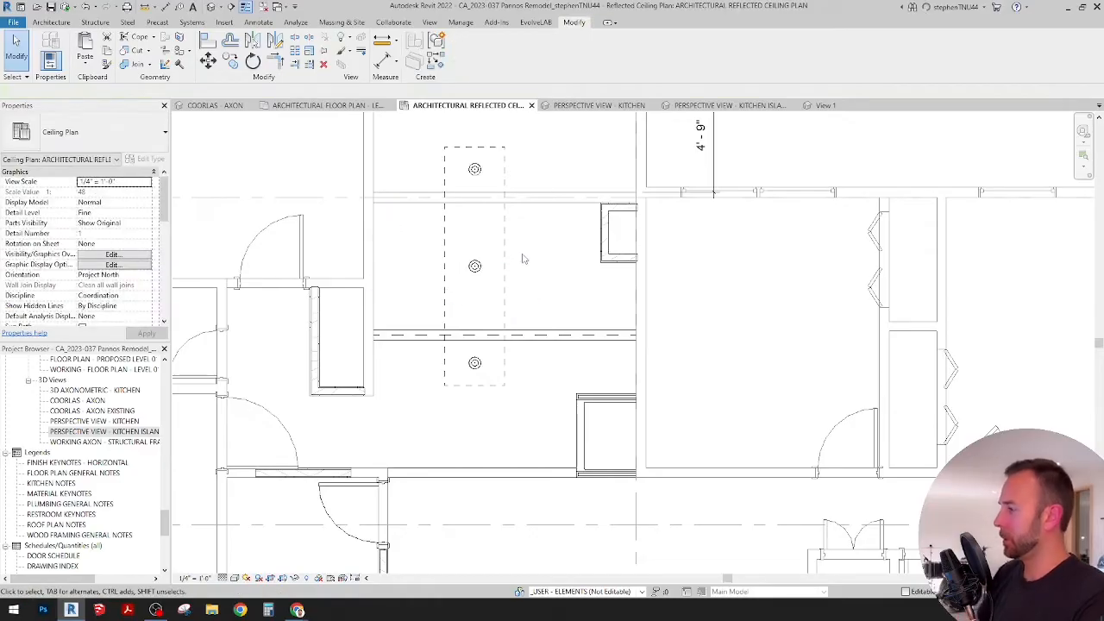
scroll(523, 259, down, 1)
scroll(526, 267, down, 2)
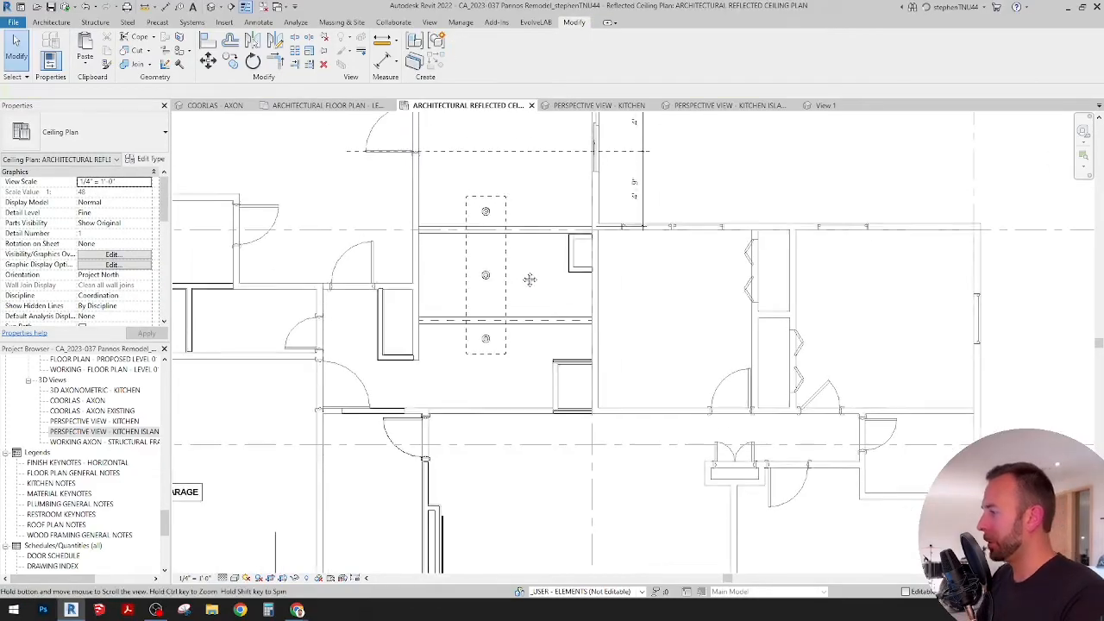
Step: In the kitchen island perspective view, set Drop From Ceiling to 3' 0" for all three pendants
click(732, 105)
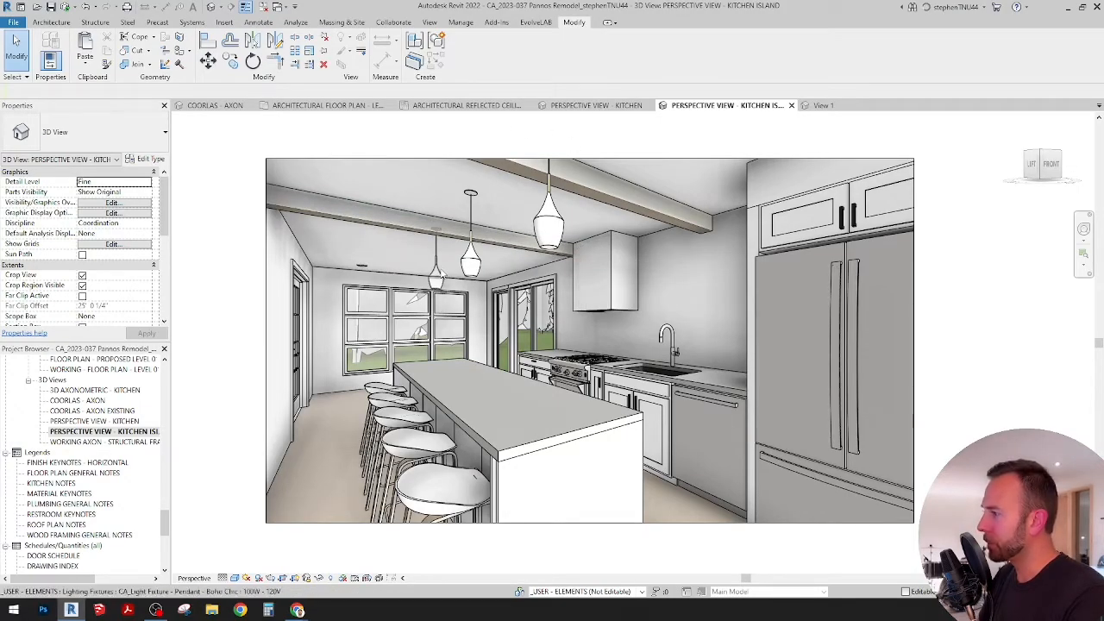
click(529, 204)
ctrl+click(439, 259)
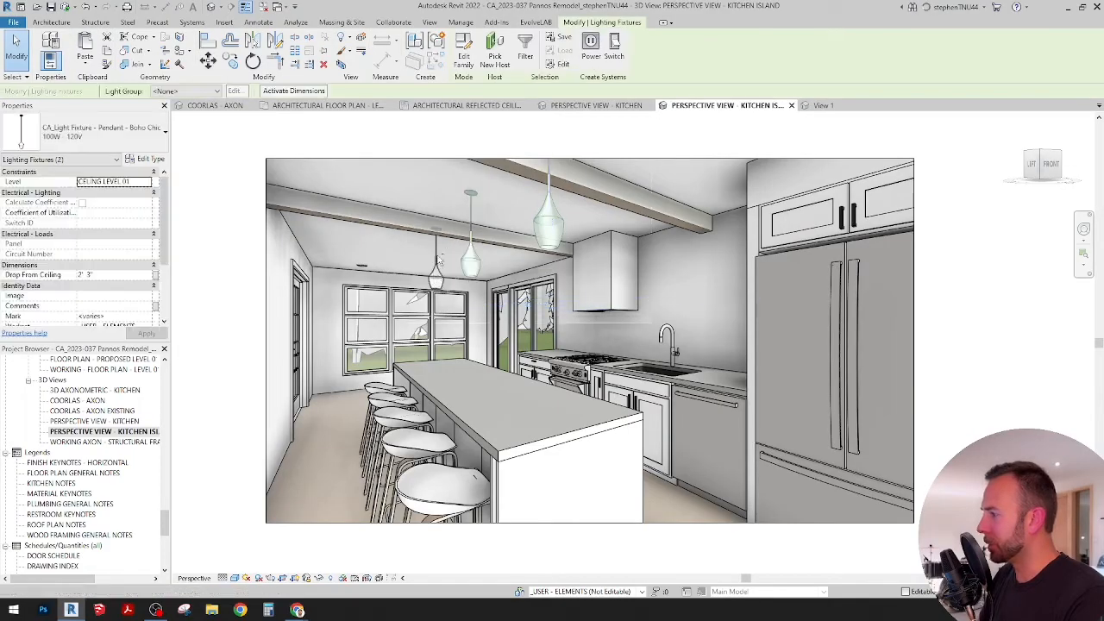
ctrl+click(439, 260)
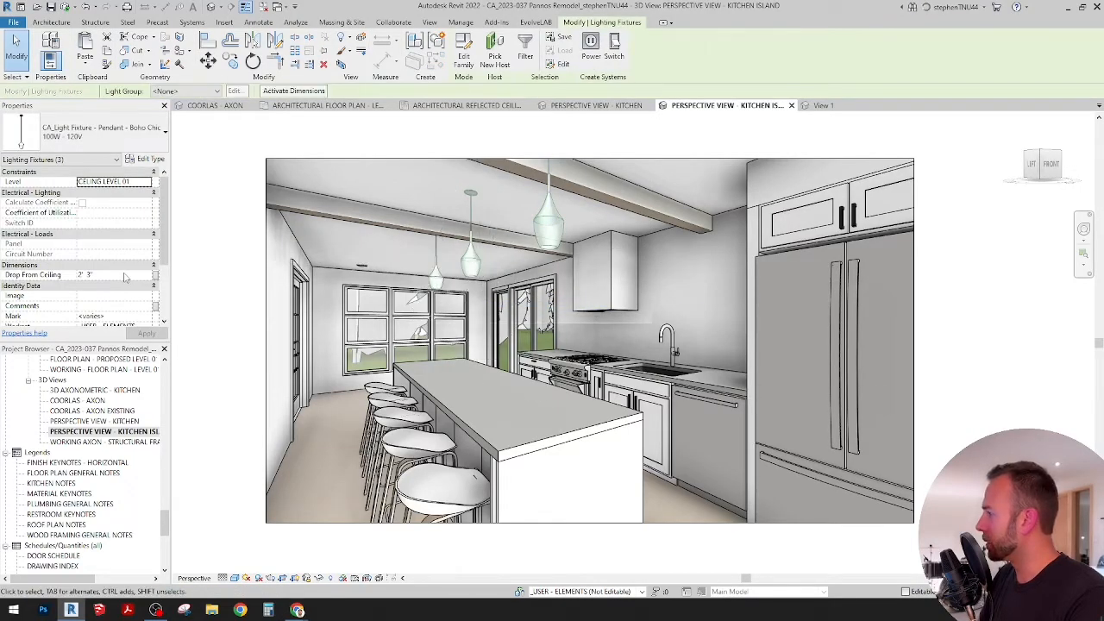
click(123, 274)
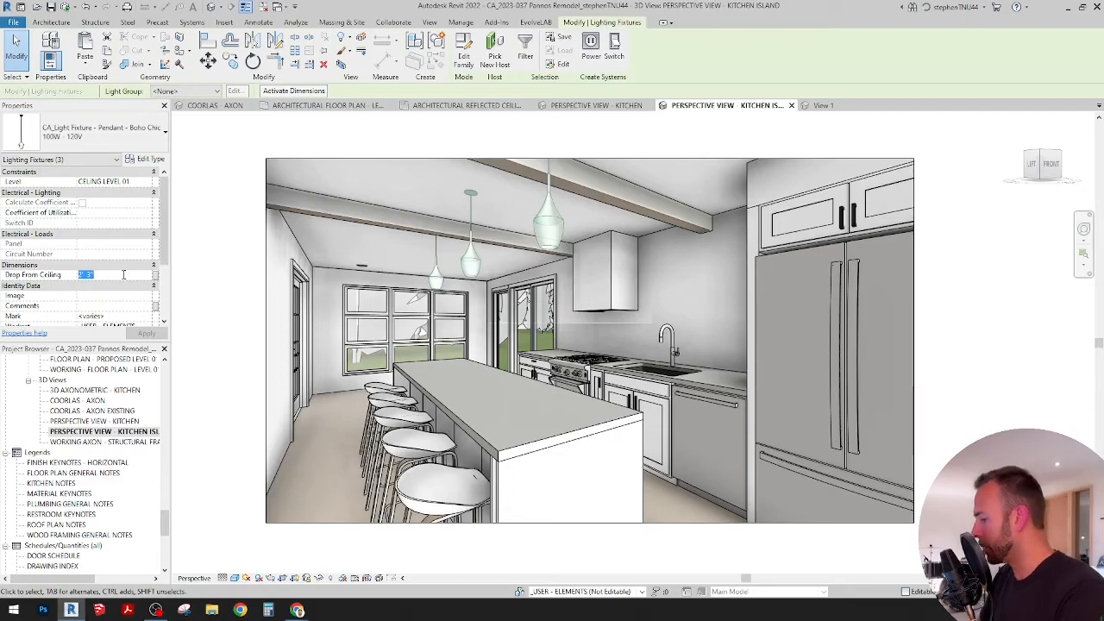
text(3)
key(Return)
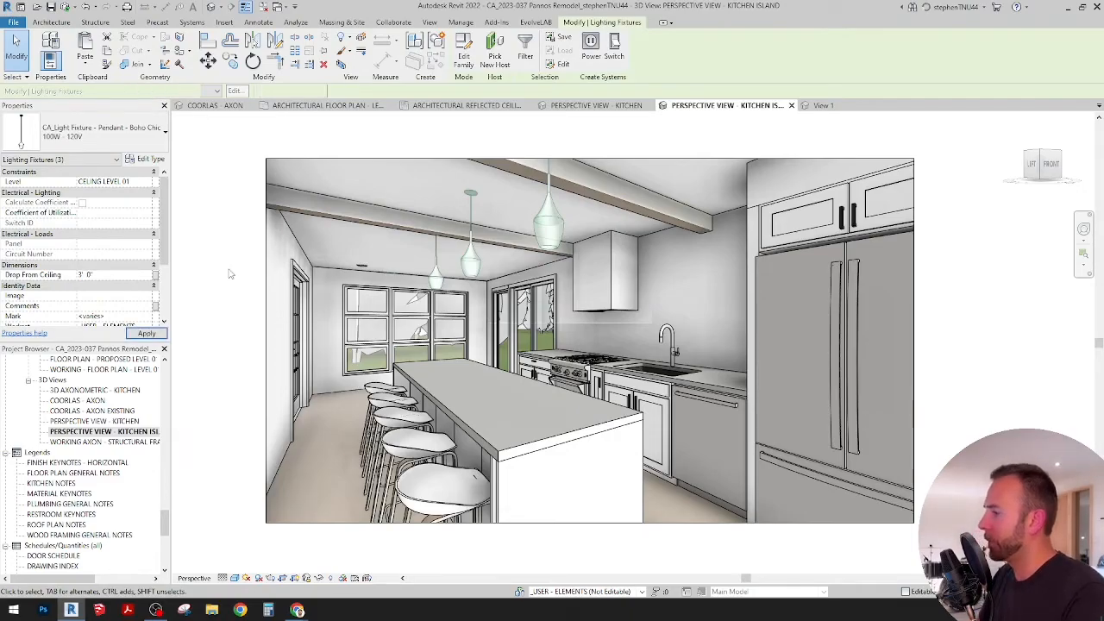
key(Escape)
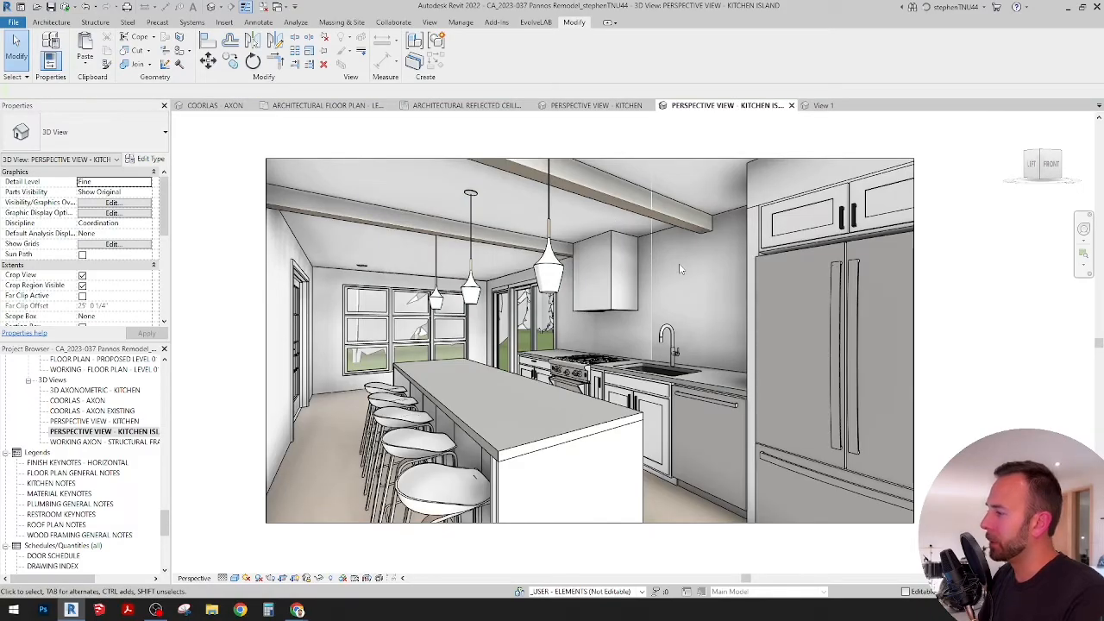
Step: Return to the architectural reflected ceiling plan and delete the lowest island pendant
click(457, 107)
scroll(508, 276, up, 4)
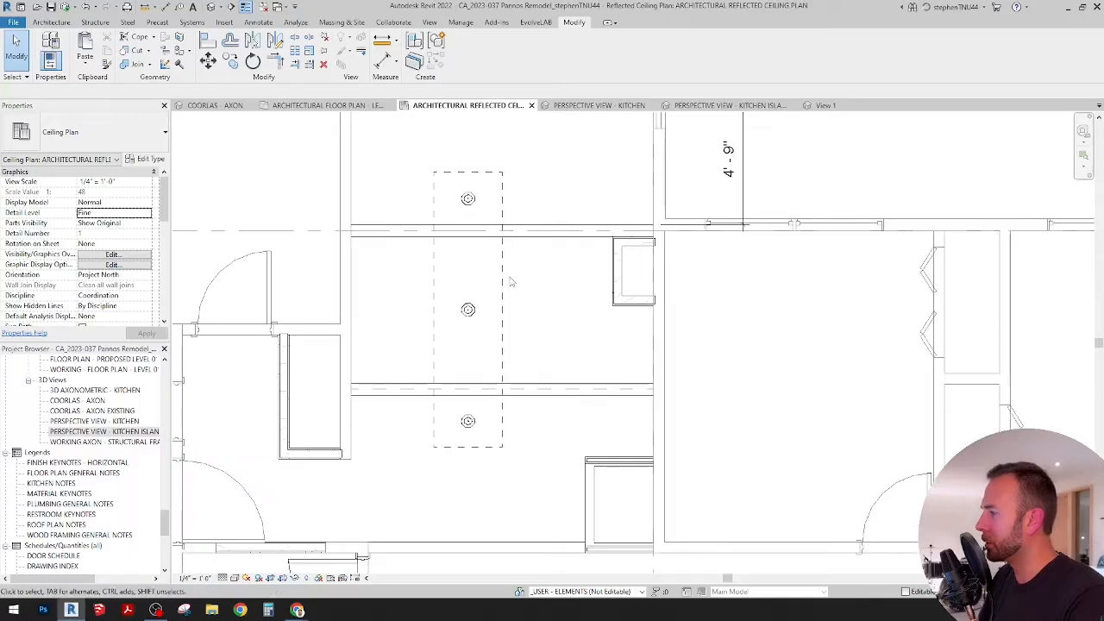
scroll(510, 281, up, 2)
click(459, 474)
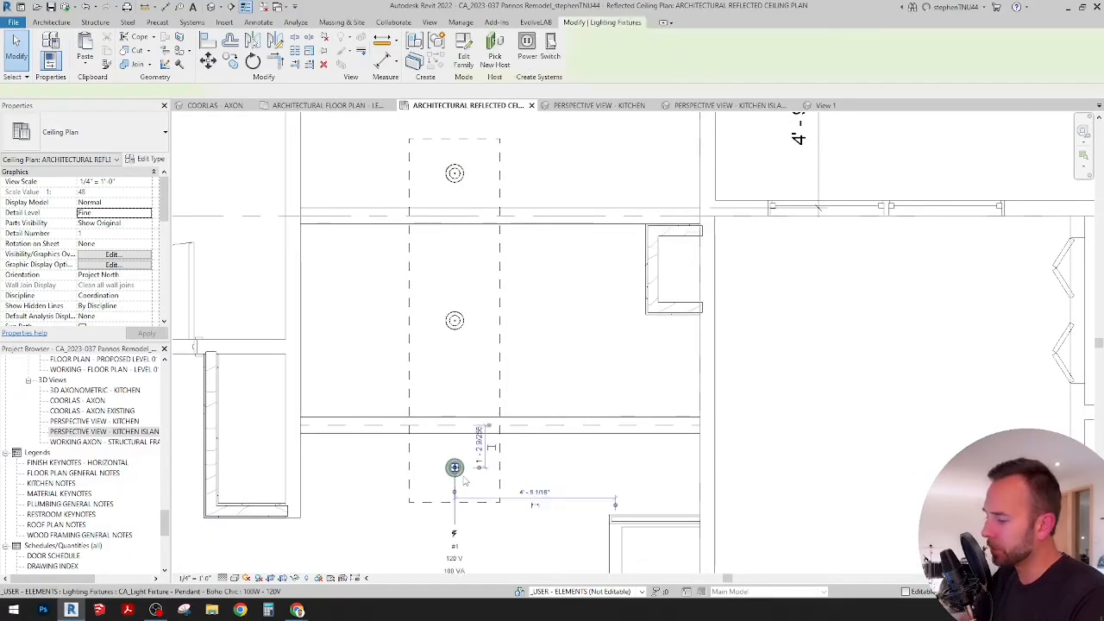
key(Delete)
scroll(552, 384, down, 2)
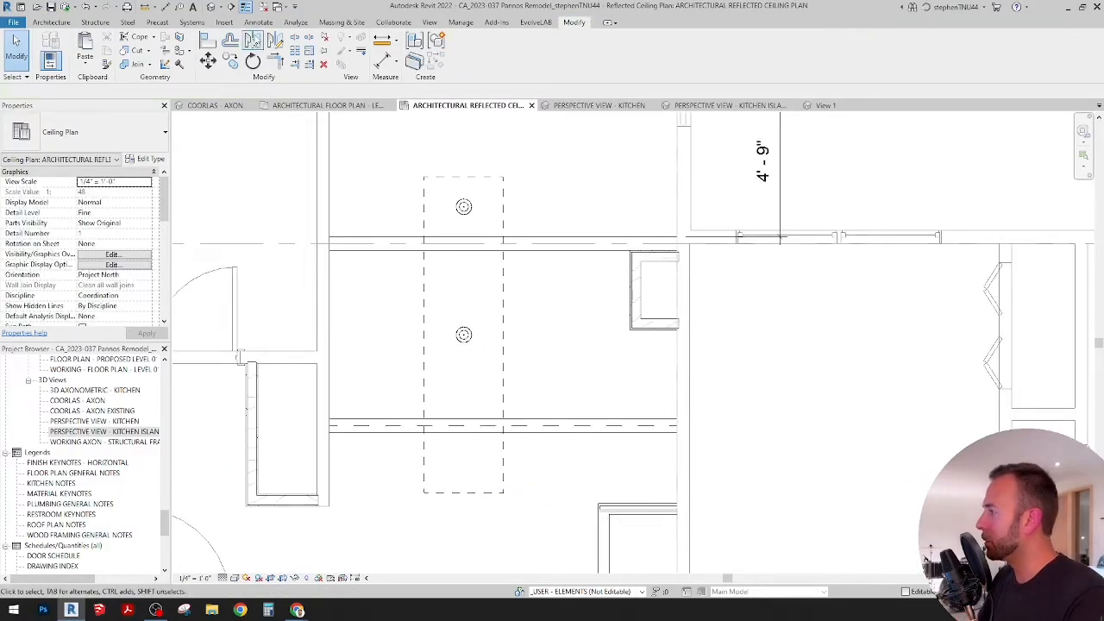
Step: Draw a horizontal detail line about 4' 4" long leftward from the midpoint of the island outline's right edge
click(258, 22)
click(292, 45)
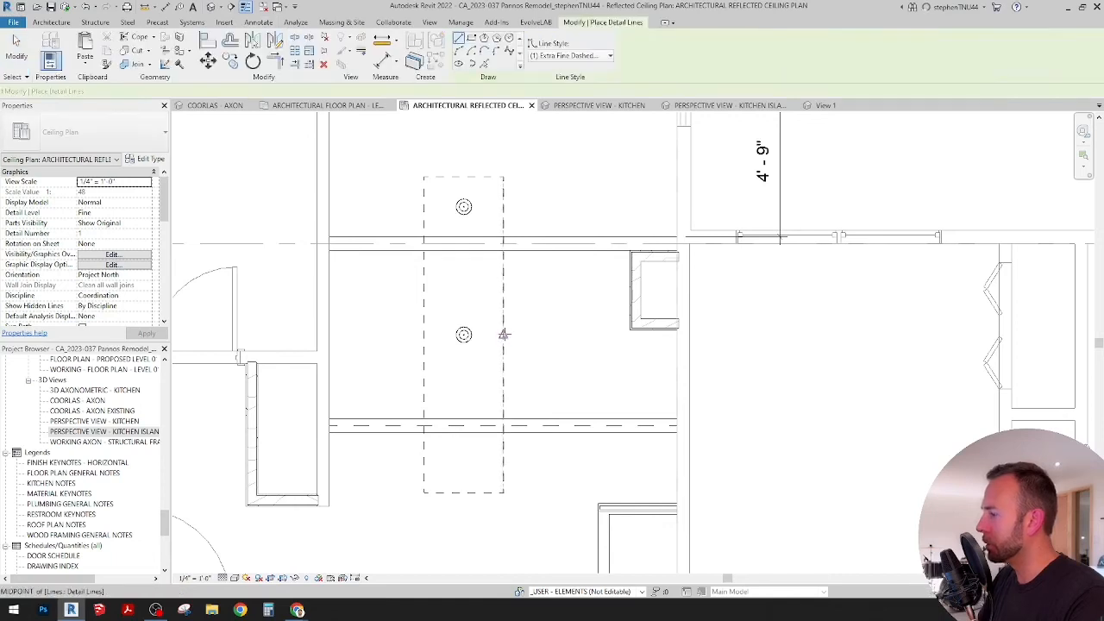
click(504, 334)
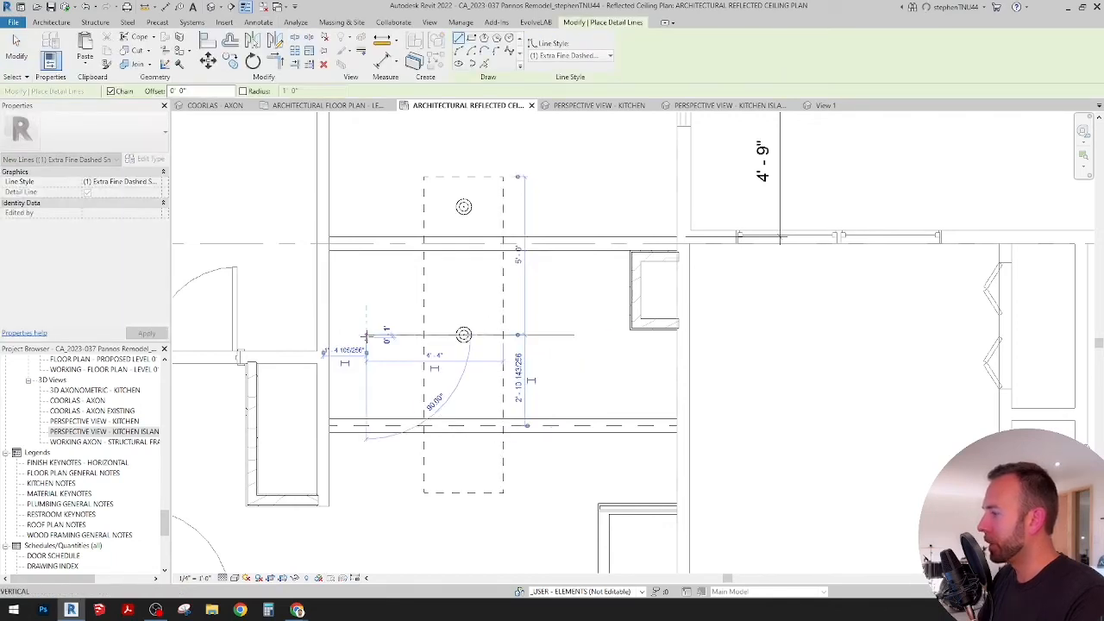
click(366, 335)
key(Escape)
key(Escape)
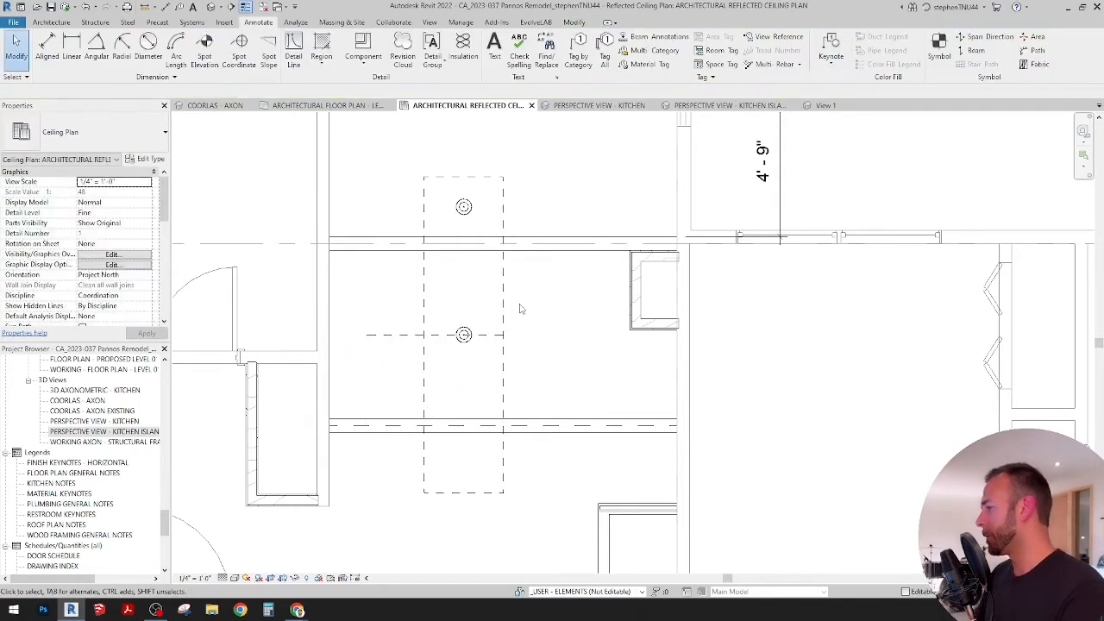
Step: Delete the horizontal detail line running through the island's middle pendant
middle_drag(482, 349, 456, 358)
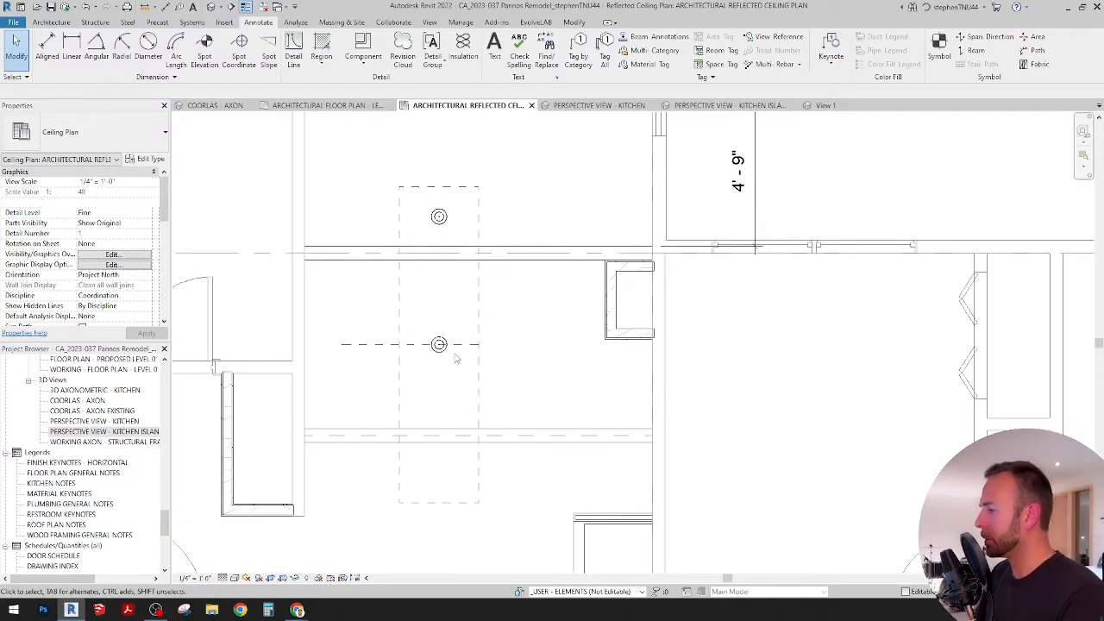
click(460, 345)
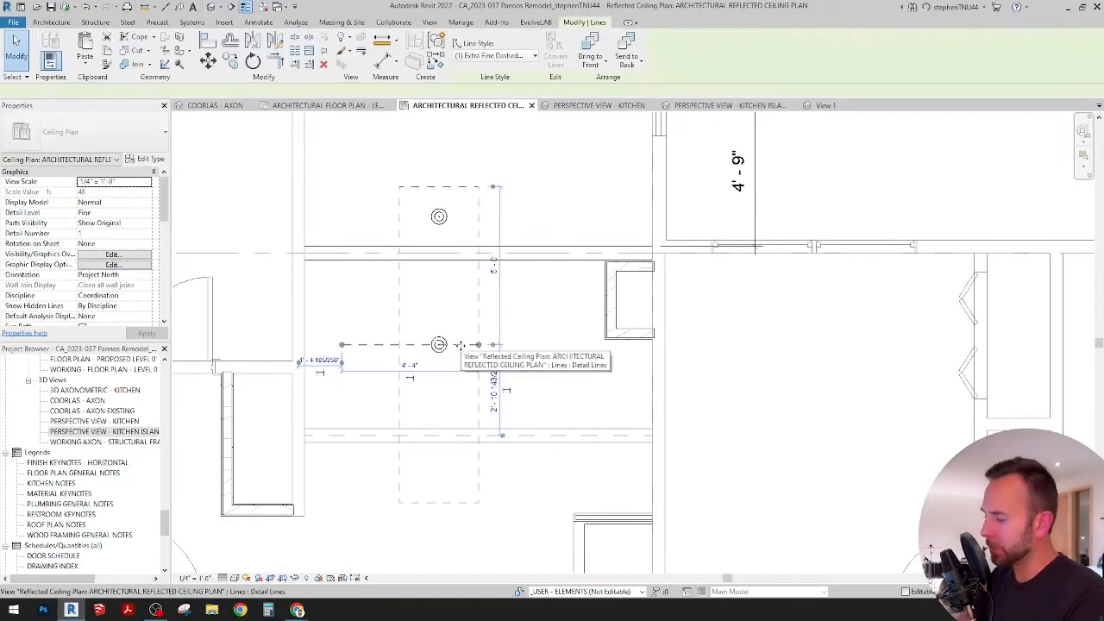
key(Delete)
Step: Draw a horizontal detail line about 5' 2" long across the island outline, between the two pendants
middle_drag(514, 335, 520, 345)
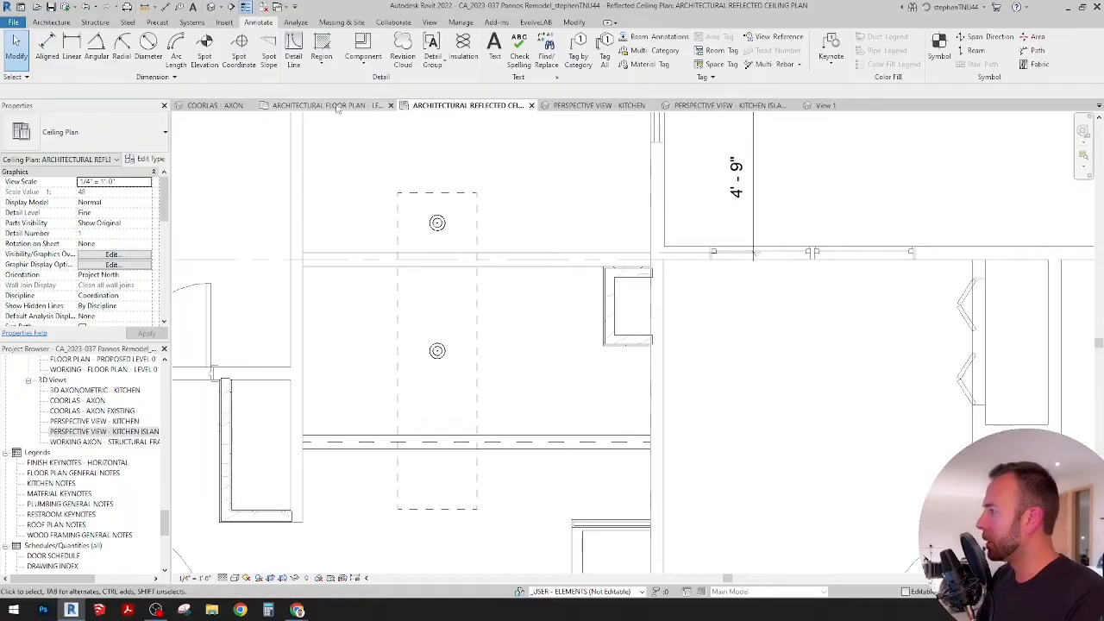
click(294, 52)
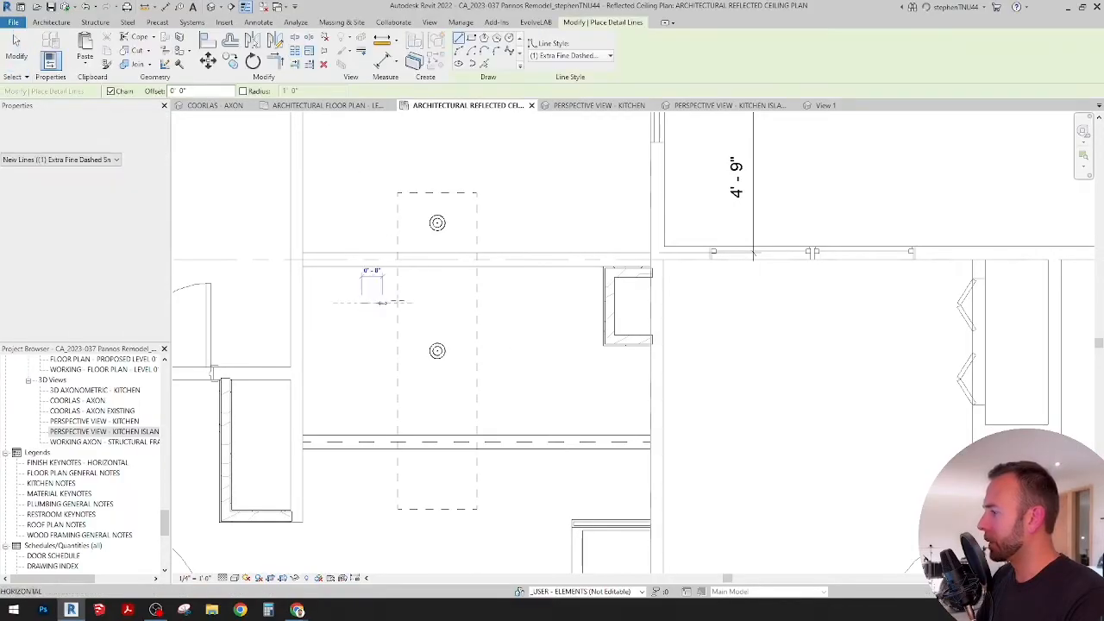
click(518, 301)
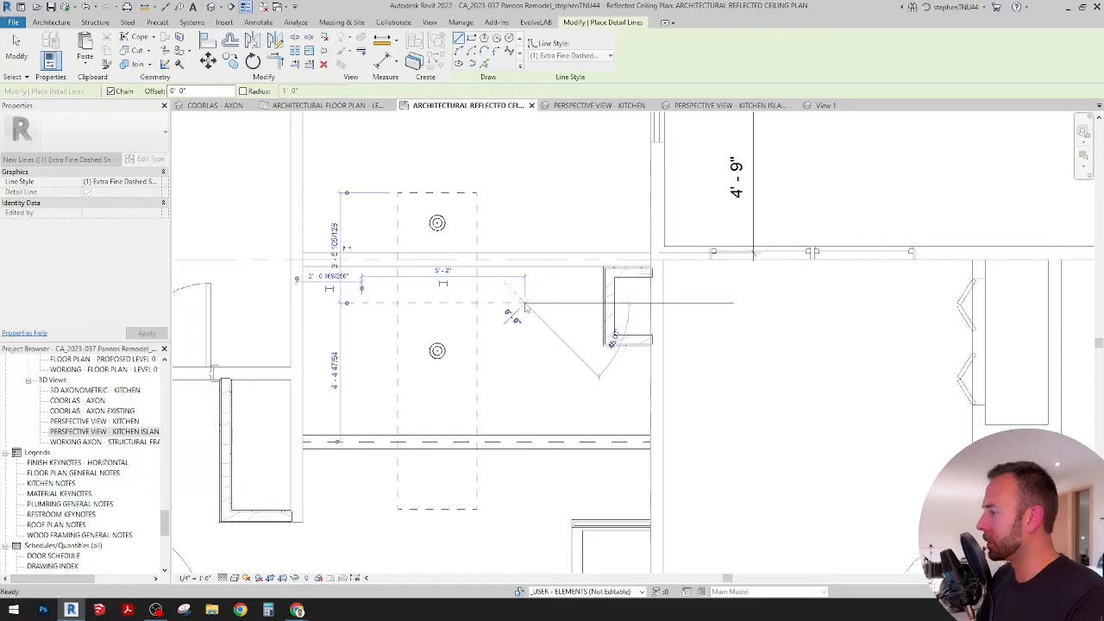
Step: Dimension from the island outline's upper edge through the helper line to its lower edge, and make both segments equal
click(47, 51)
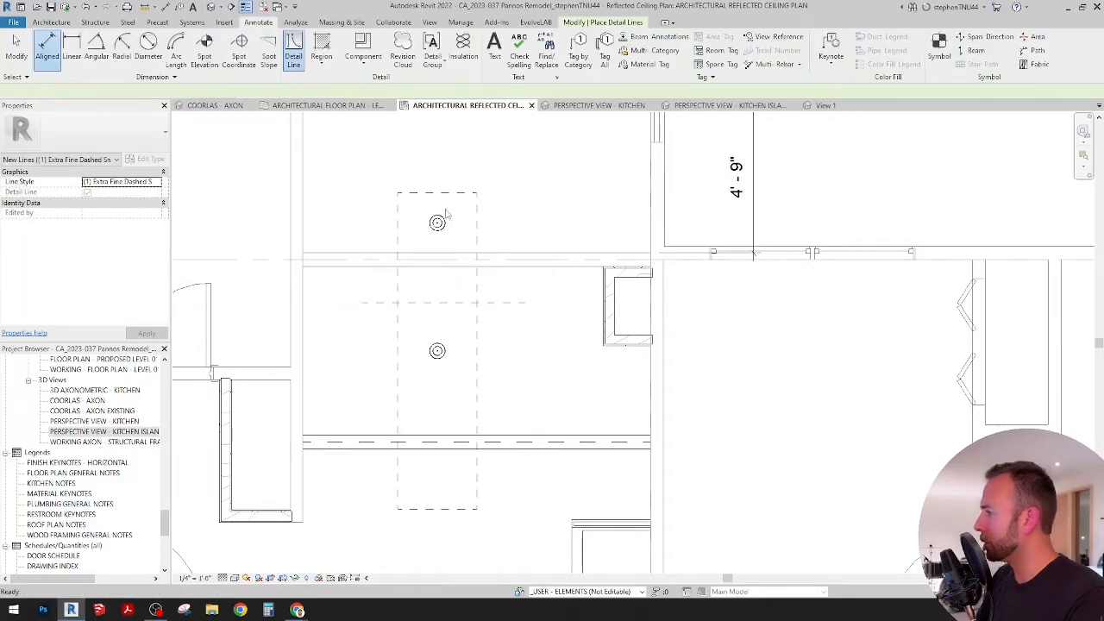
click(403, 192)
click(414, 303)
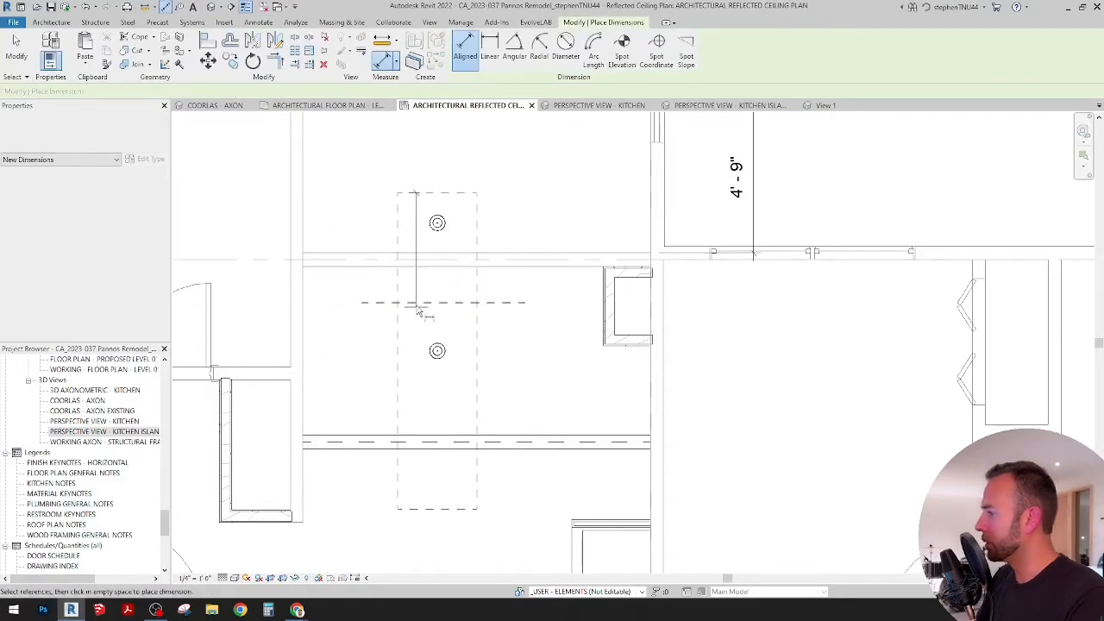
click(422, 509)
click(335, 427)
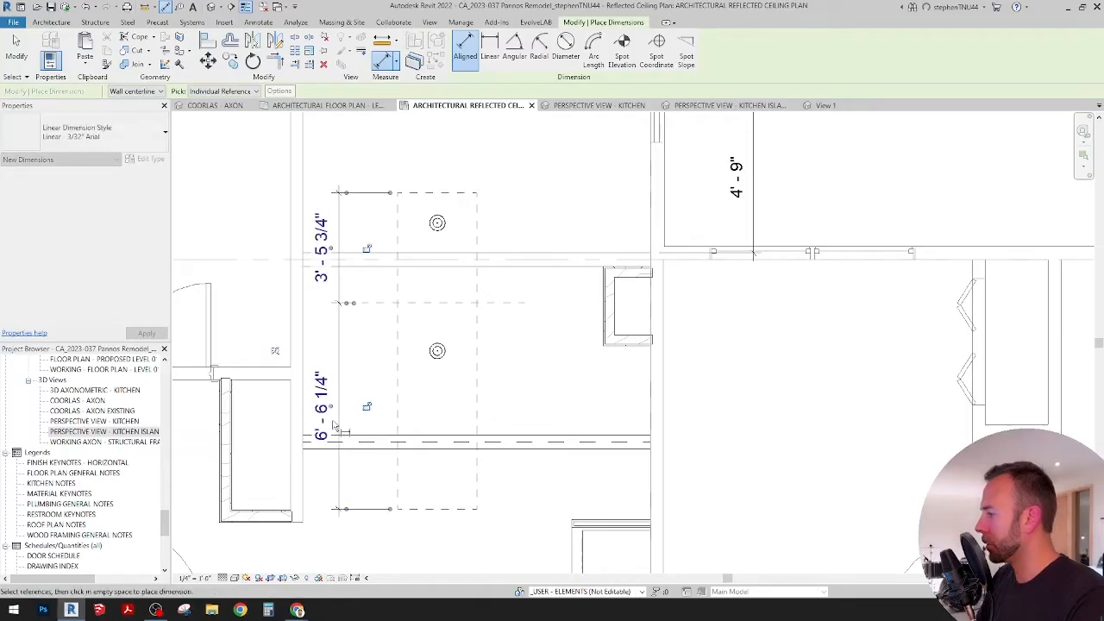
click(275, 351)
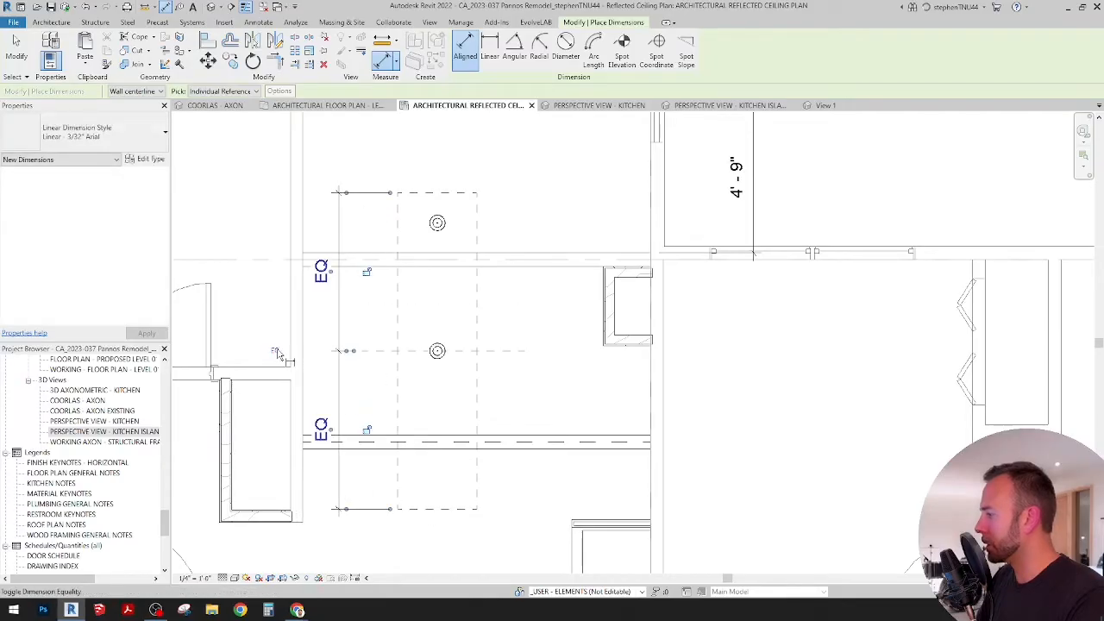
Step: Draw a vertical detail line just left of the island, from the centred helper line up to the island's upper edge level
click(259, 23)
click(294, 50)
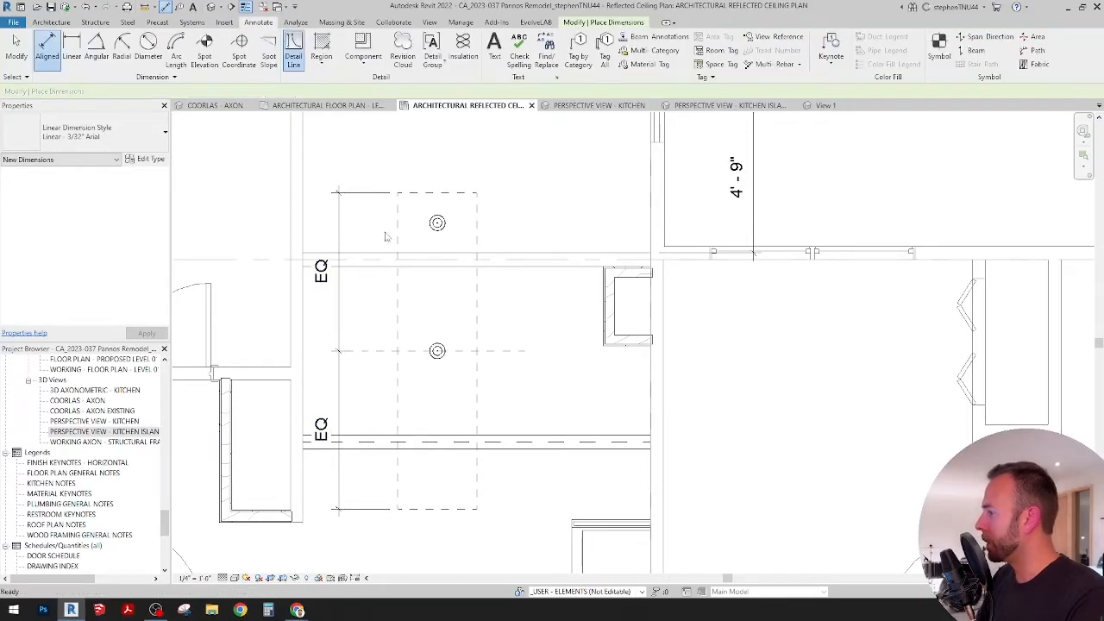
click(384, 351)
click(385, 193)
key(Escape)
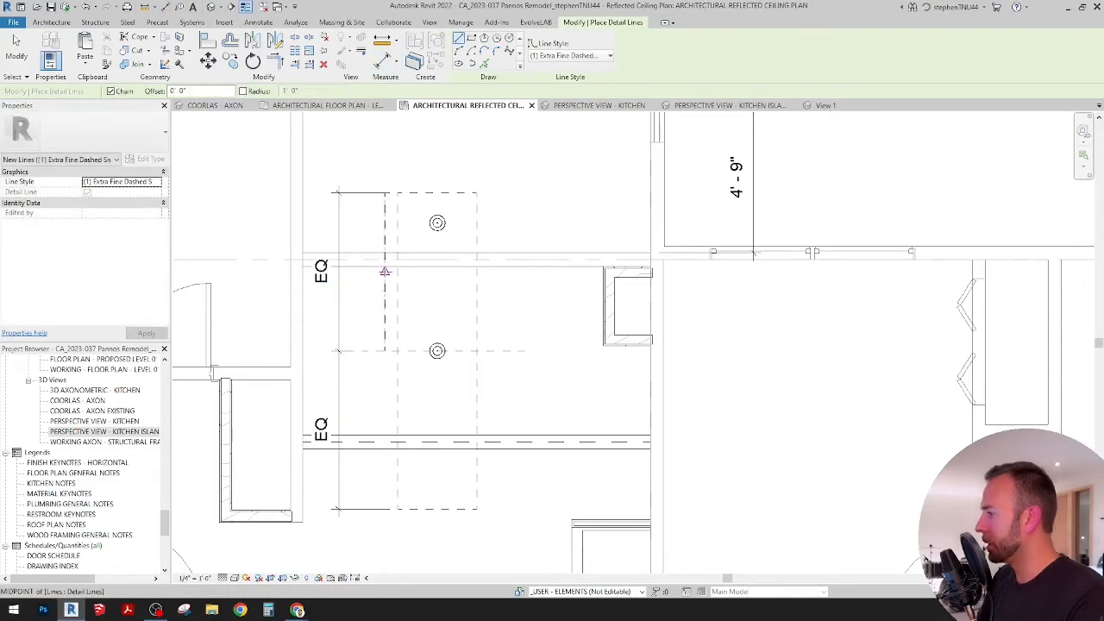
Step: Draw a horizontal detail line about 4' 7" long across the island from the midpoint of the vertical helper line
click(385, 272)
click(528, 272)
key(Escape)
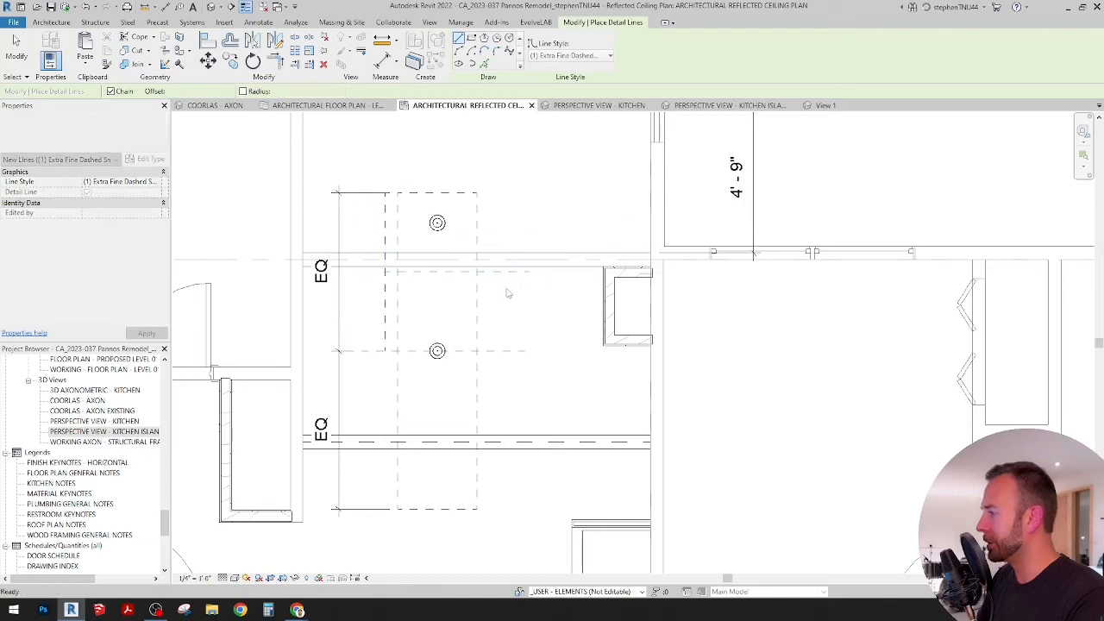
key(Escape)
scroll(442, 274, up, 2)
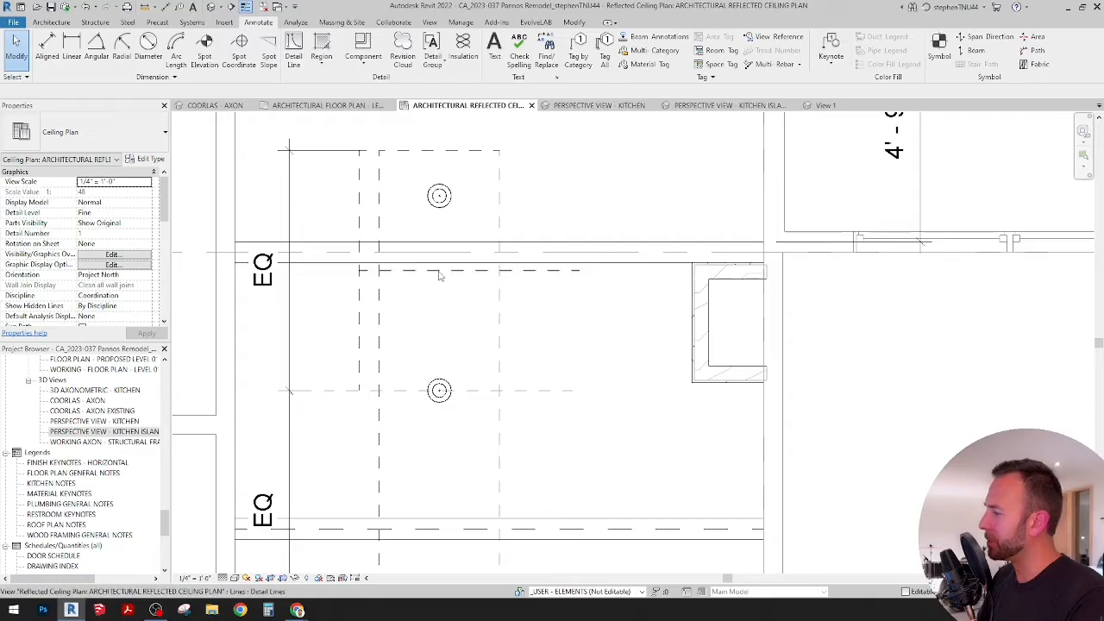
middle_drag(445, 295, 441, 301)
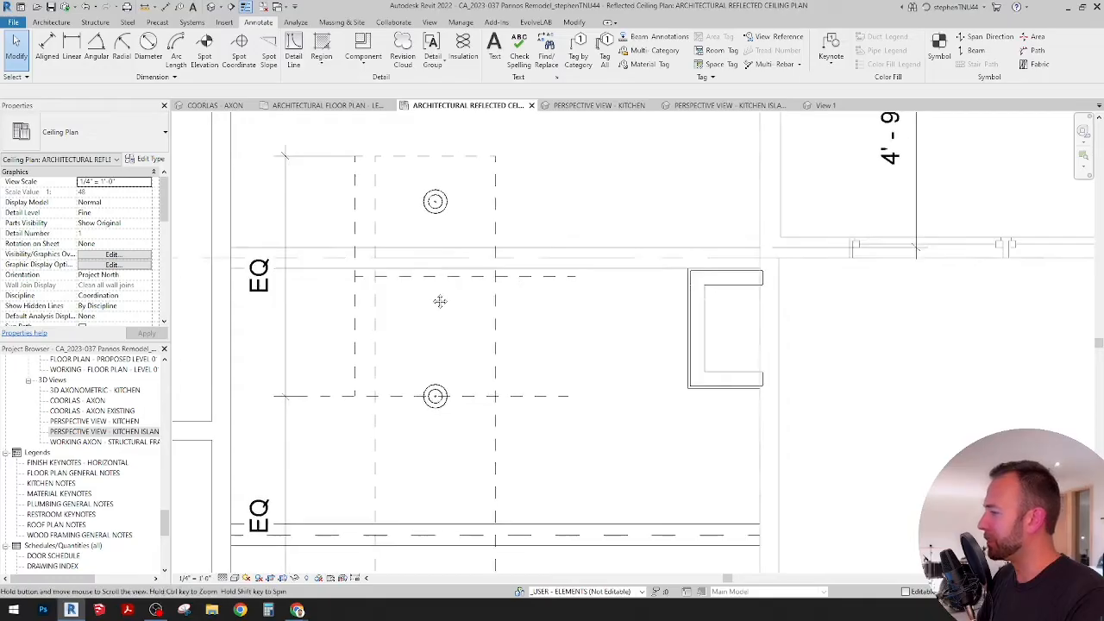
click(294, 51)
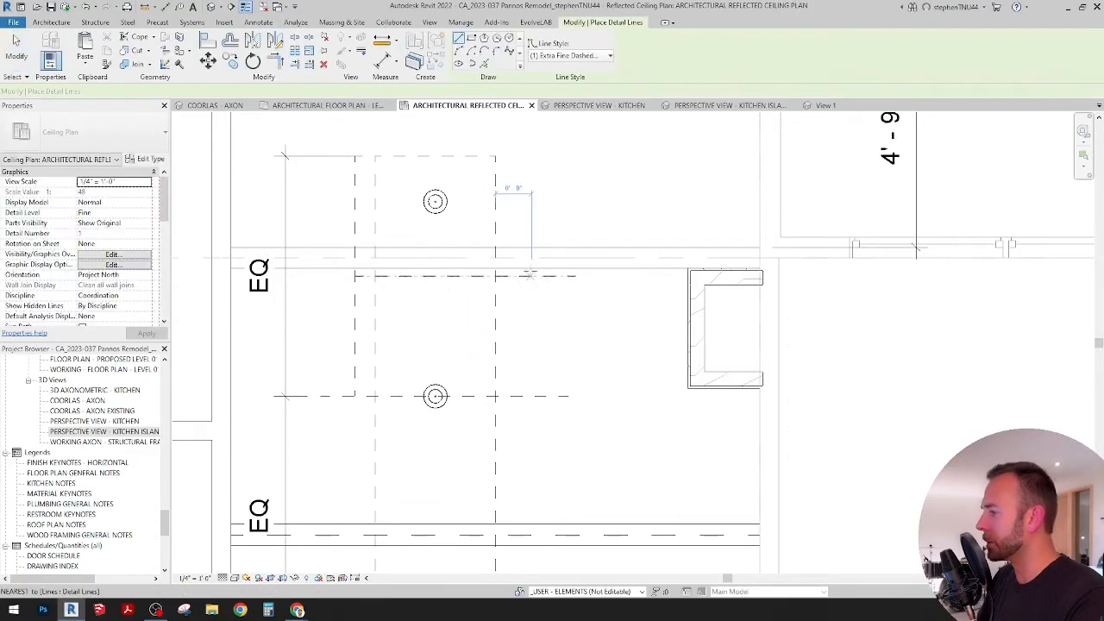
scroll(529, 271, down, 3)
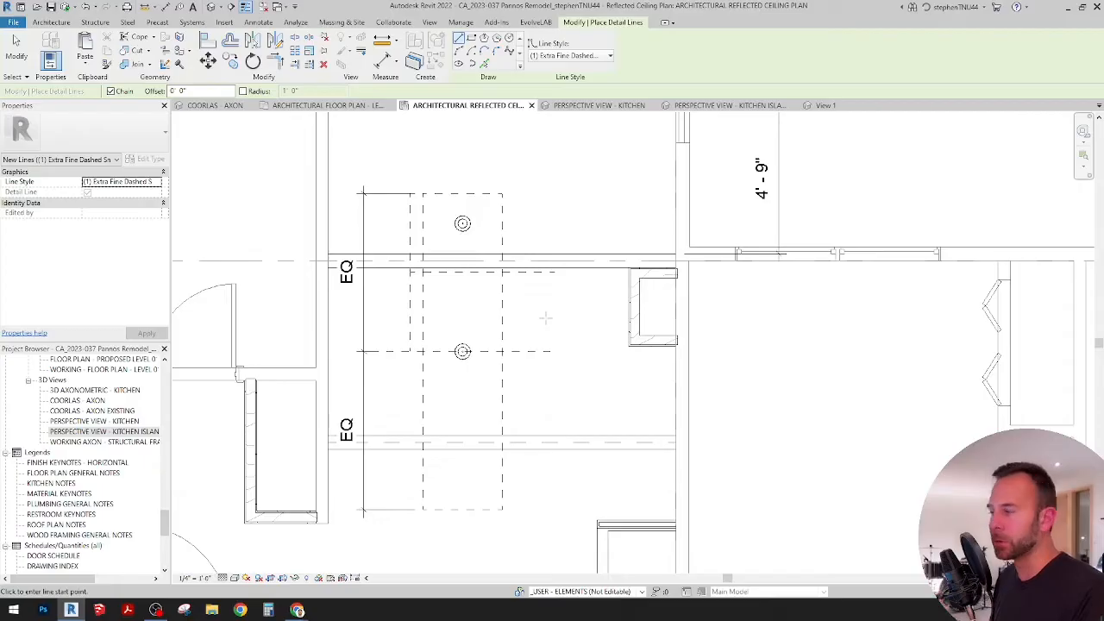
middle_drag(529, 300, 540, 306)
scroll(540, 307, up, 1)
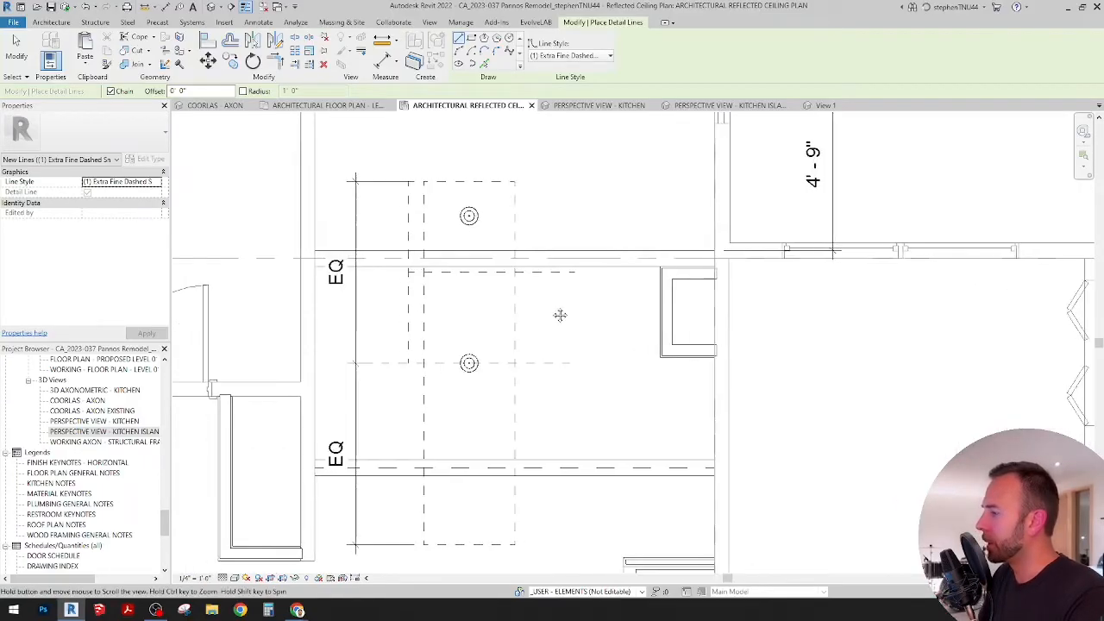
key(Escape)
key(Escape)
scroll(501, 316, down, 2)
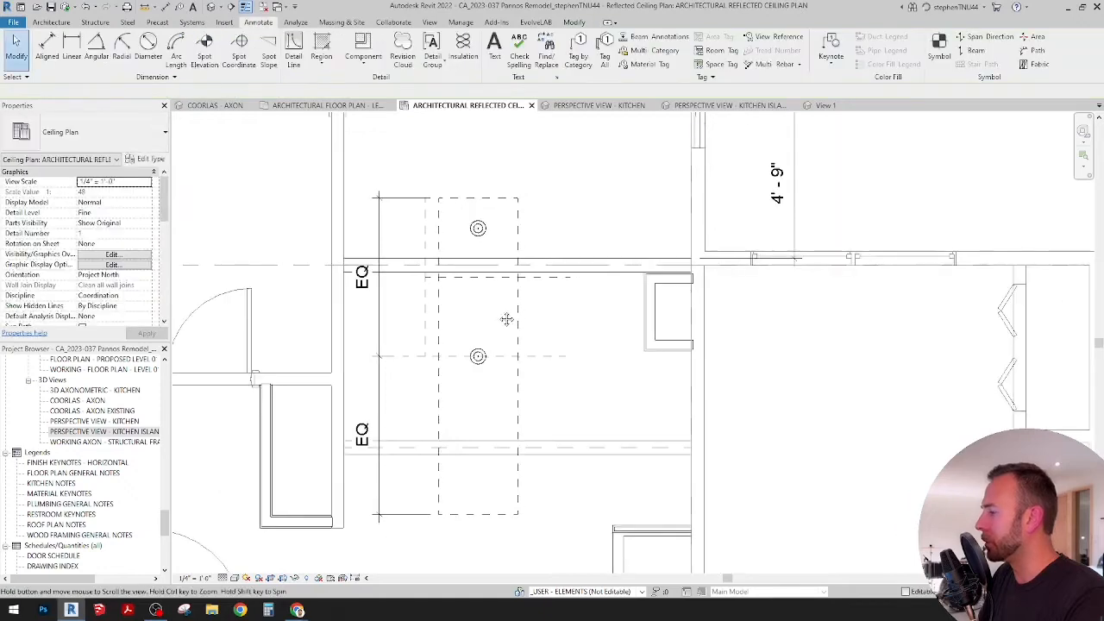
Step: Delete the horizontal helper line through the lower pendant and the vertical helper line beside the island
click(552, 353)
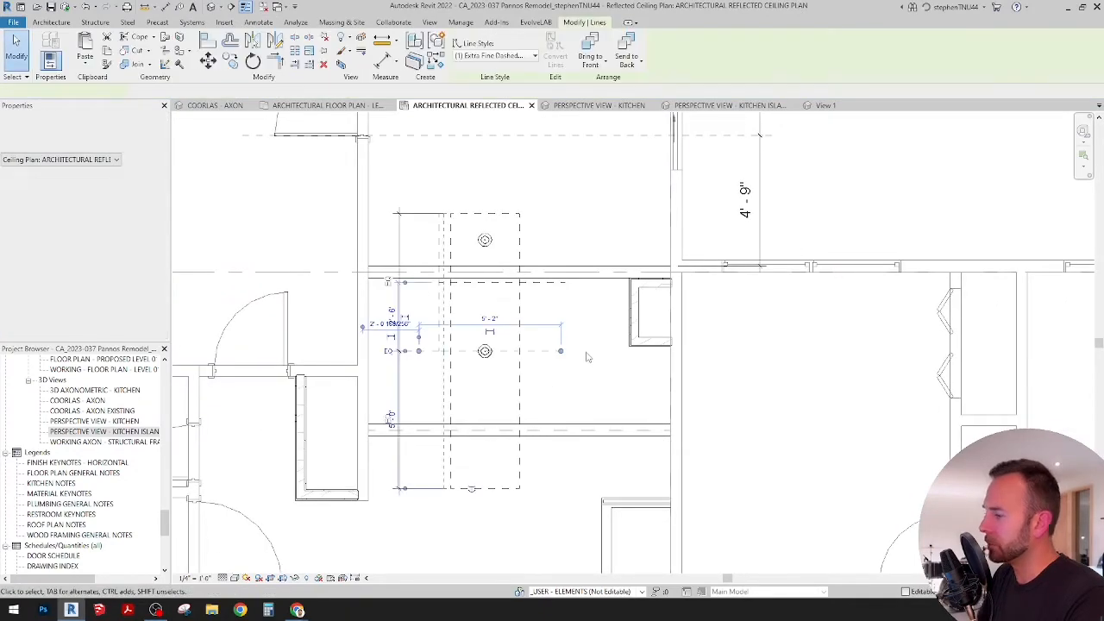
key(Delete)
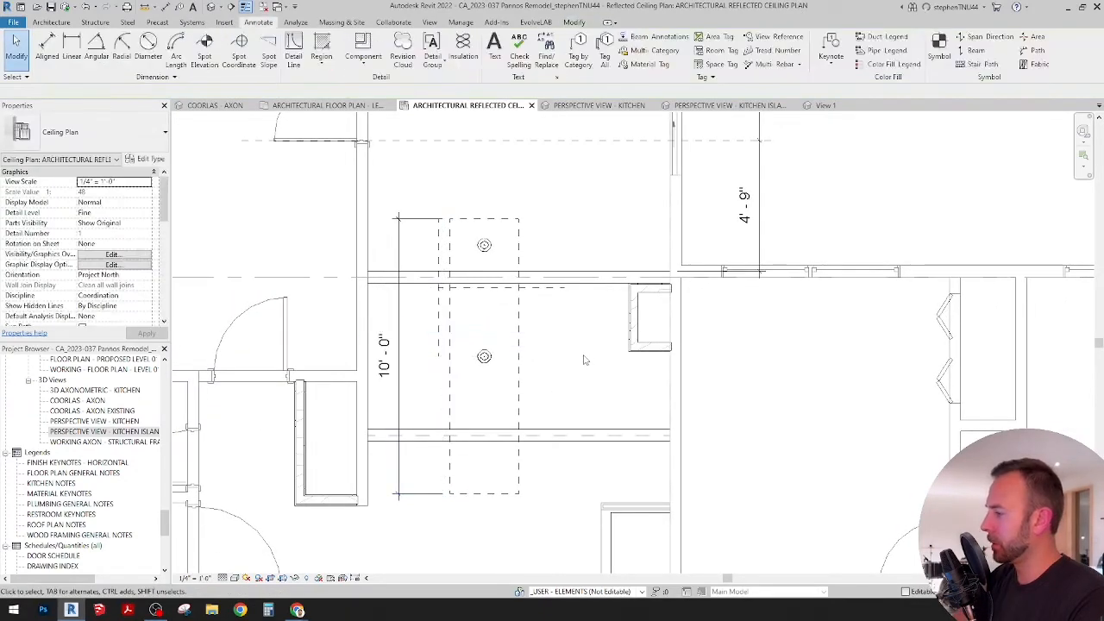
click(439, 319)
key(Delete)
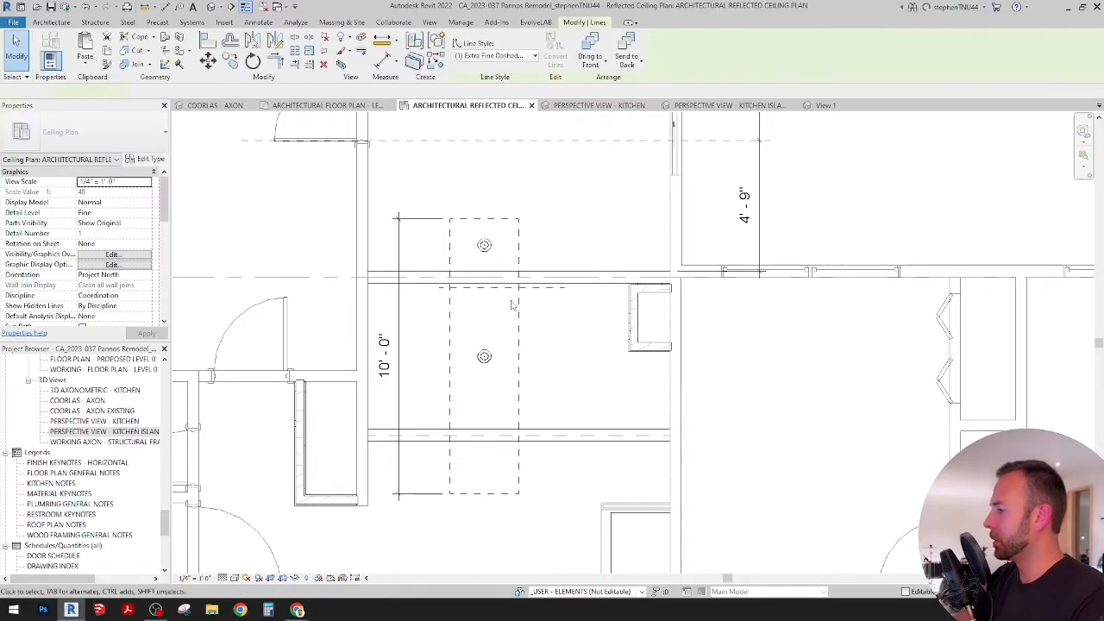
Step: Copy the remaining horizontal helper line downward to just above the lower pendant's centre
click(532, 289)
click(229, 59)
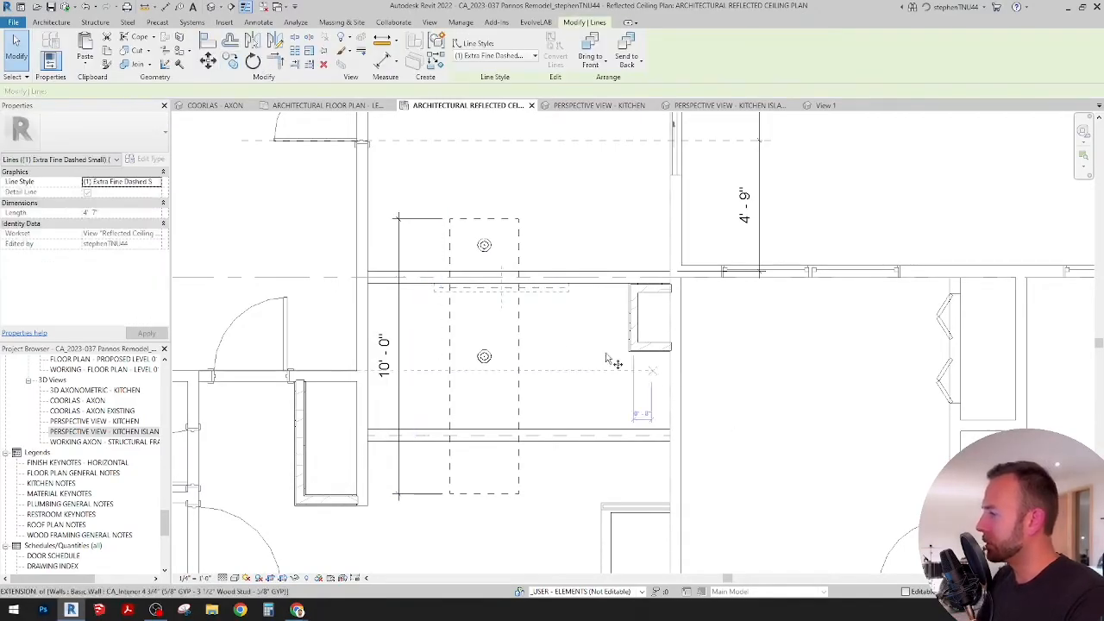
click(570, 325)
click(571, 381)
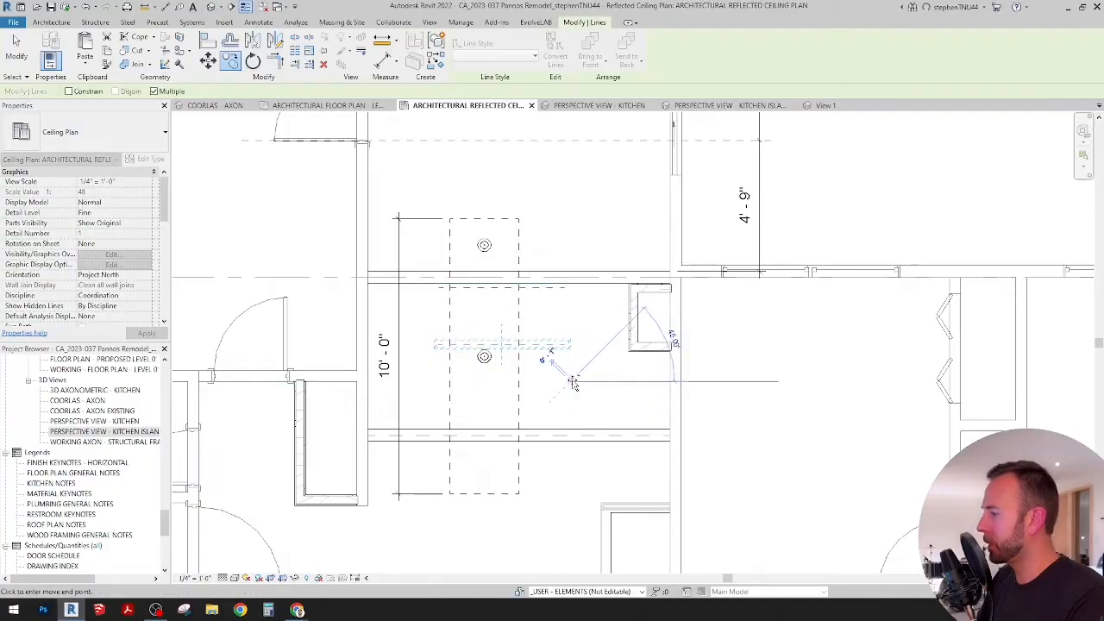
key(Escape)
key(Escape)
Step: Add both helper lines as witness lines to the island's 10' 0" dimension and space all three segments equally
click(400, 313)
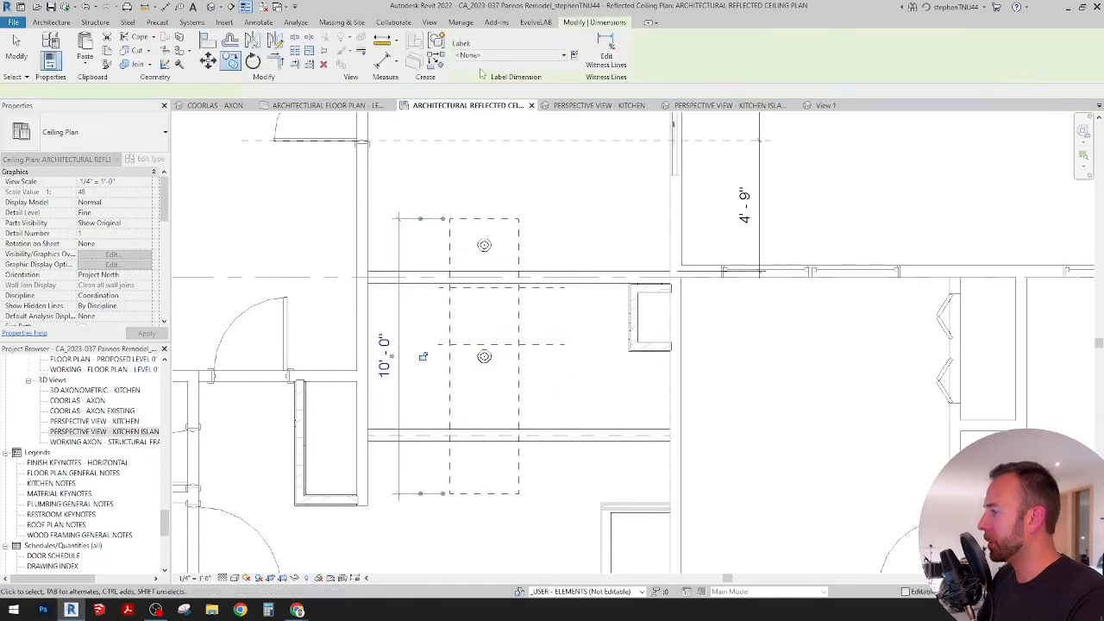
click(606, 54)
click(480, 289)
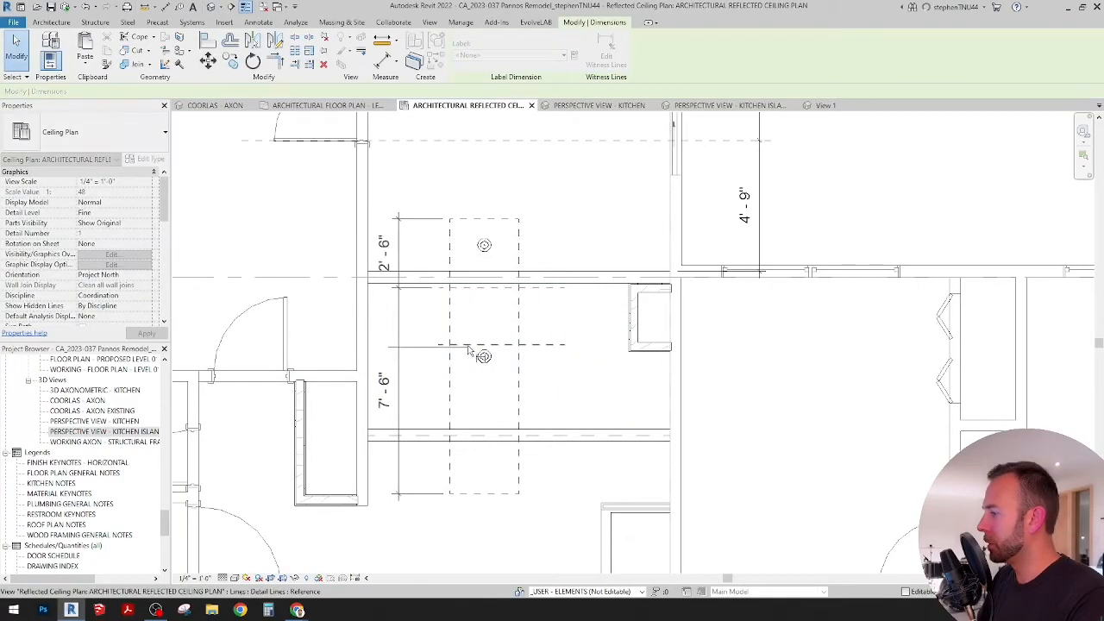
click(468, 345)
click(425, 324)
click(342, 356)
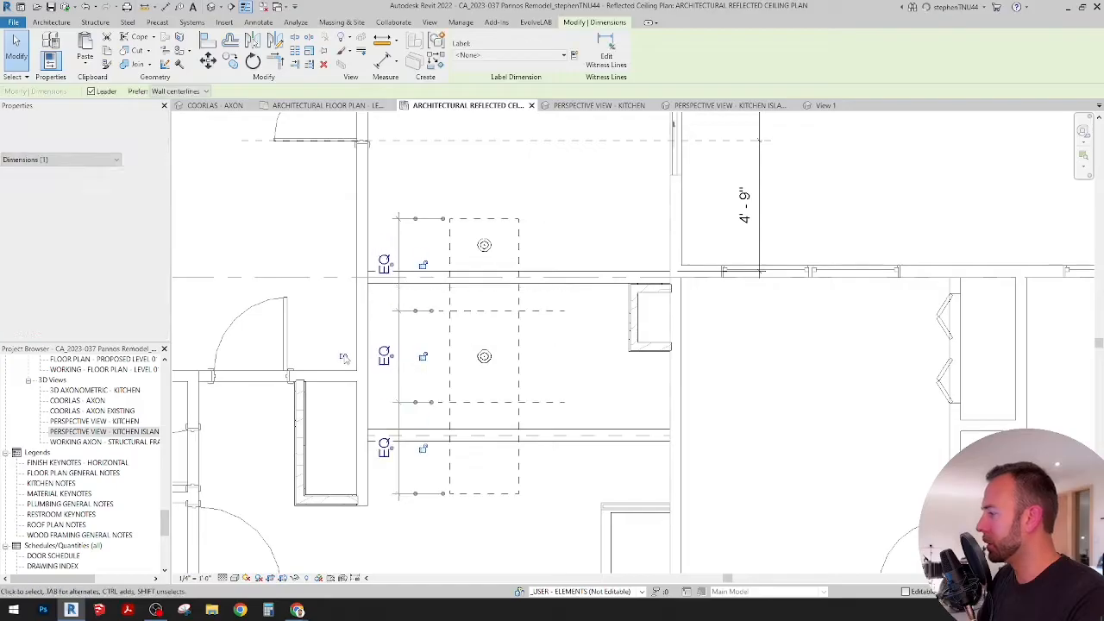
key(Escape)
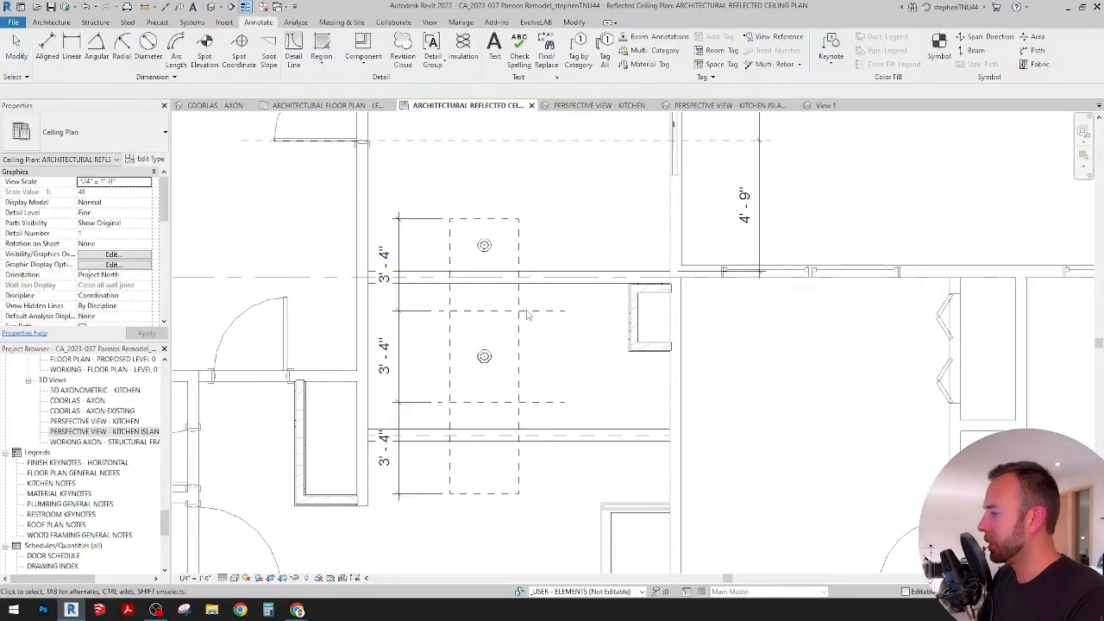
Step: Align the upper island pendant's centre to the upper helper line
scroll(529, 342, up, 2)
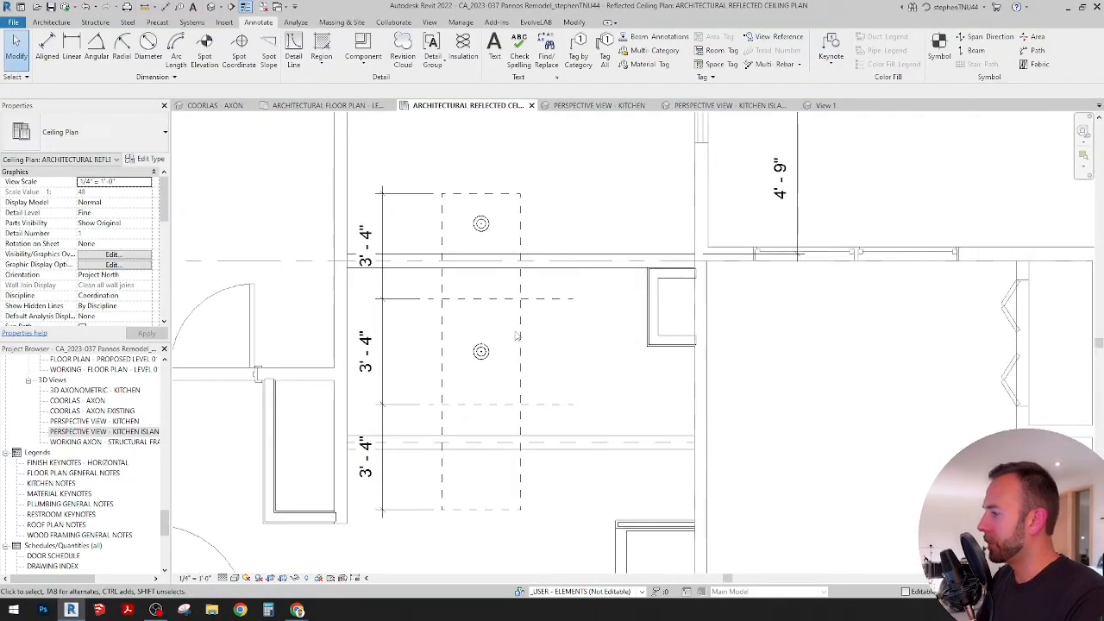
middle_drag(489, 338, 495, 329)
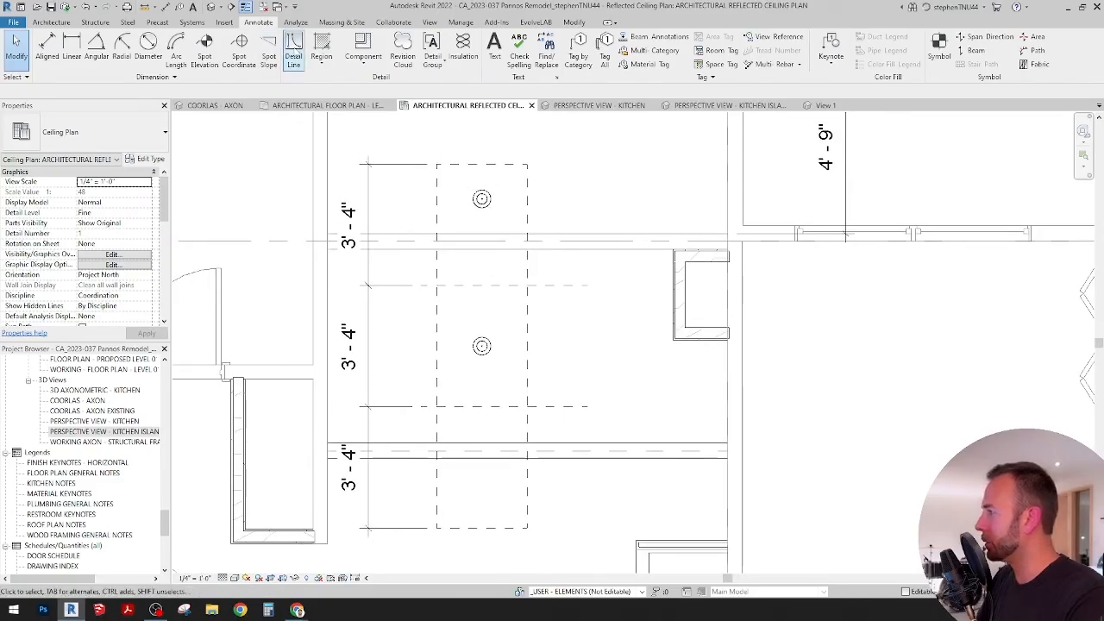
click(576, 22)
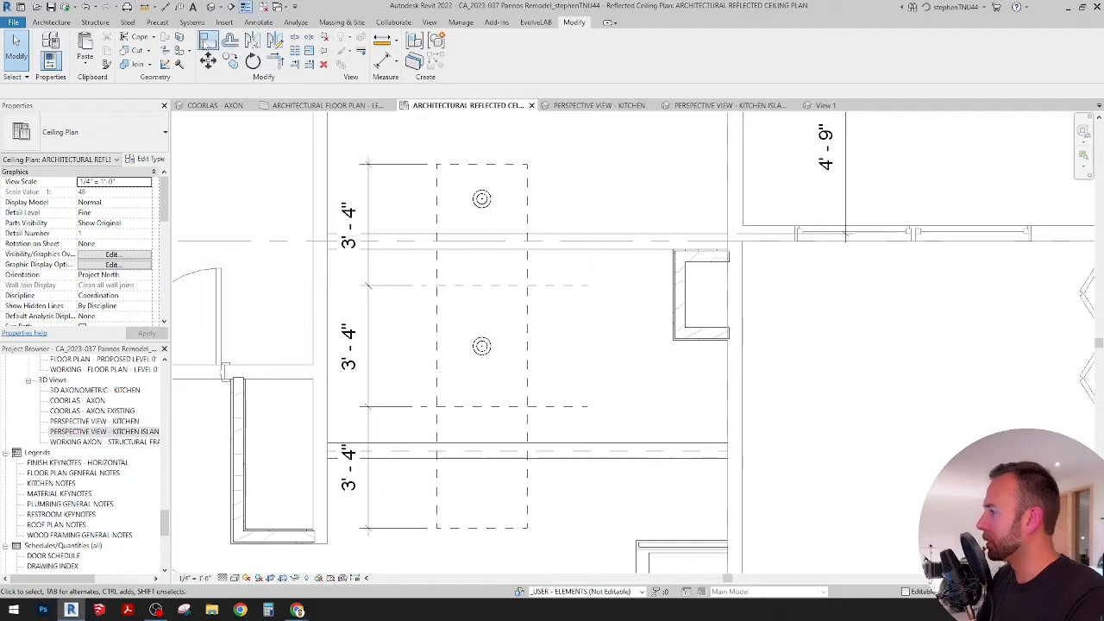
click(208, 40)
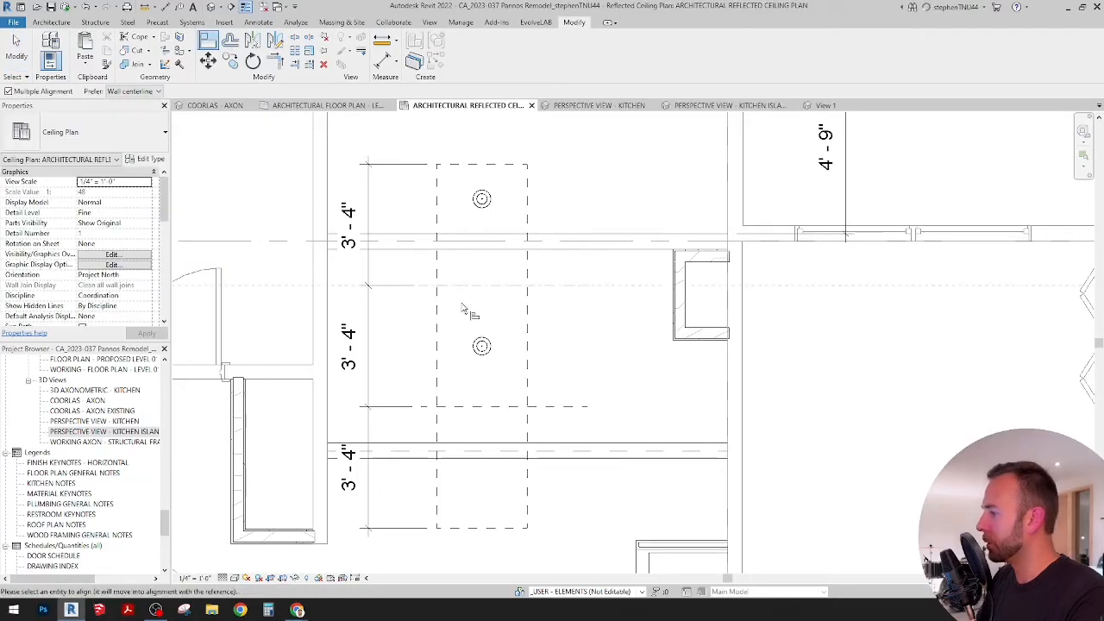
scroll(481, 209, up, 2)
click(489, 212)
scroll(483, 345, down, 3)
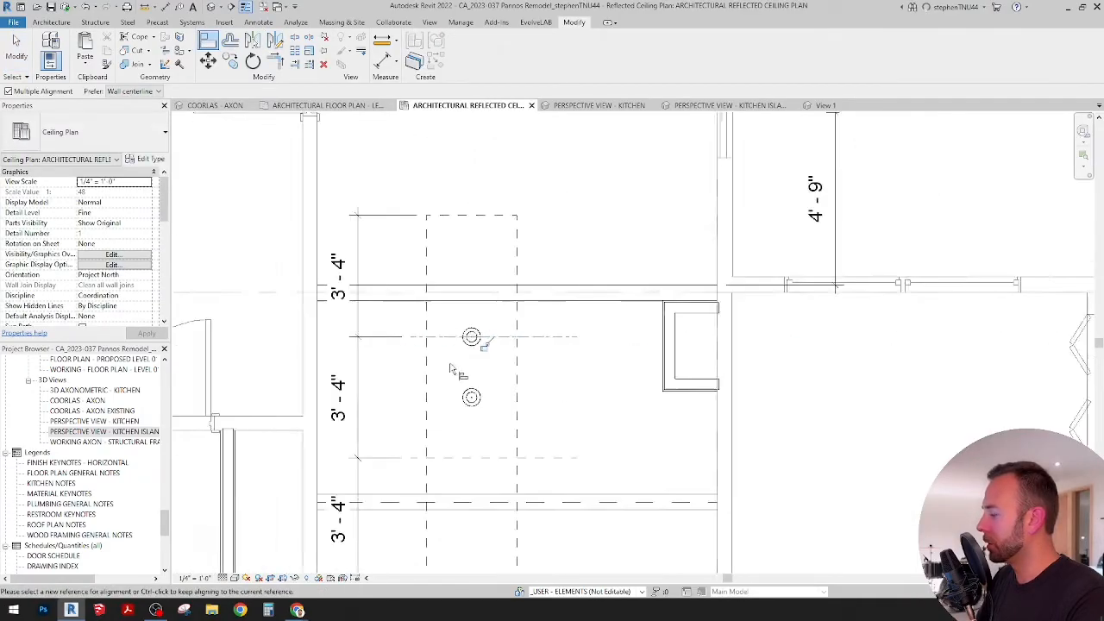
Step: Align the lower island pendant's centre to the lower helper line
click(462, 441)
scroll(466, 400, up, 2)
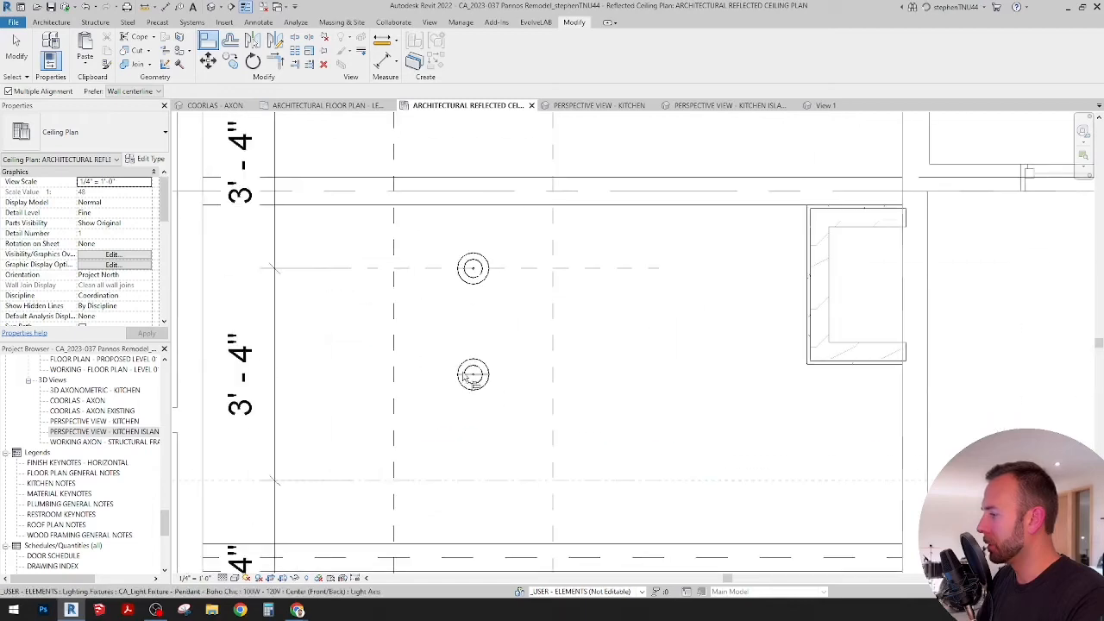
click(471, 377)
scroll(535, 336, down, 2)
key(Escape)
key(Escape)
scroll(587, 362, down, 1)
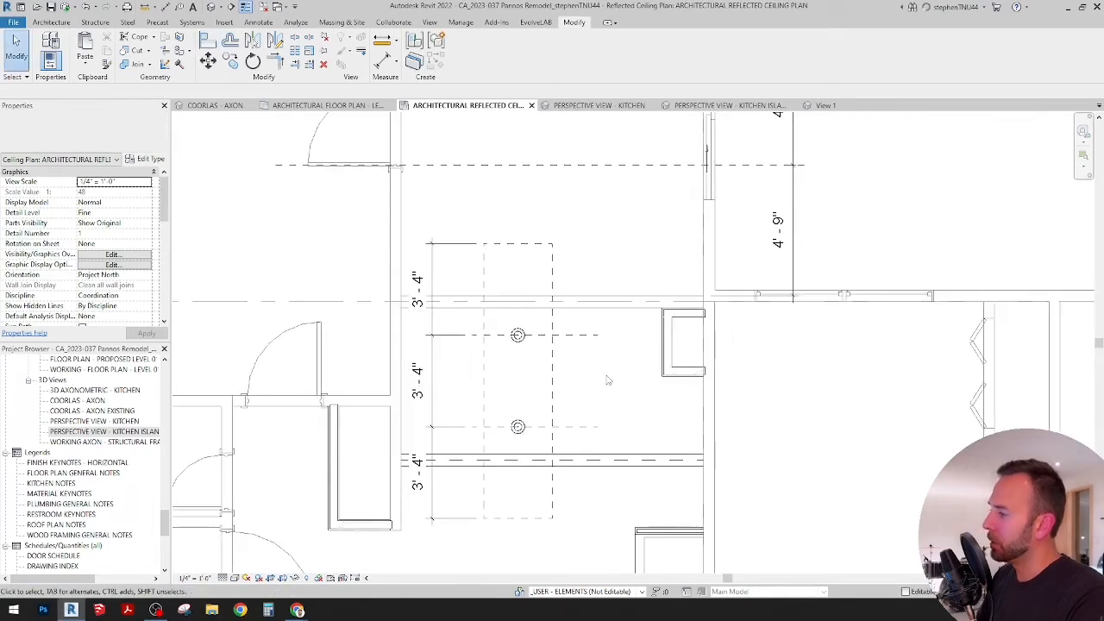
scroll(588, 380, up, 1)
scroll(588, 379, up, 1)
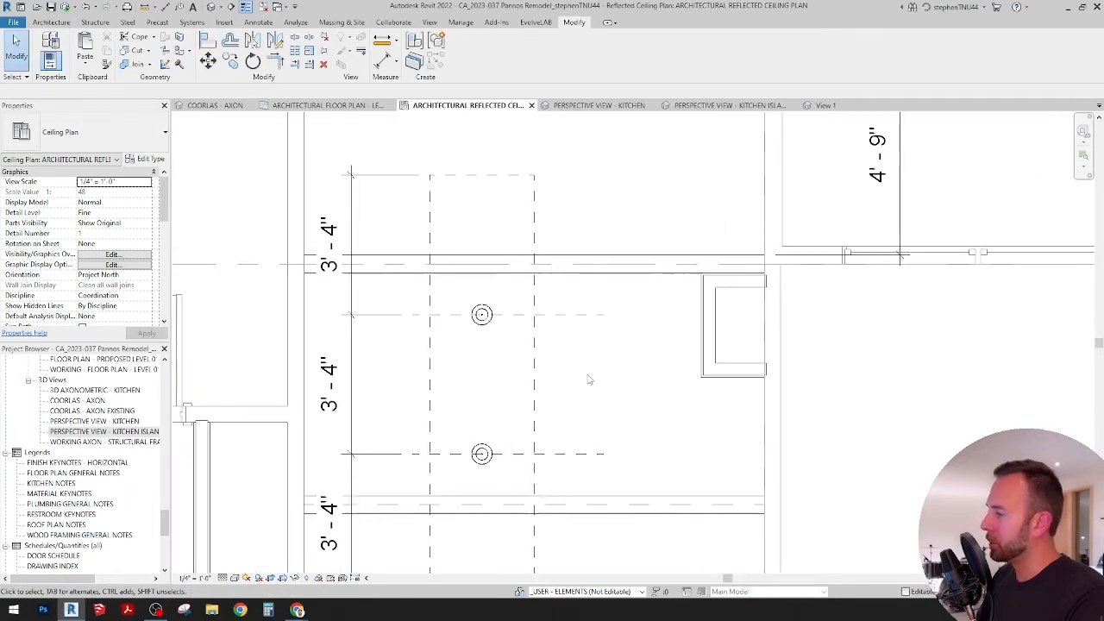
click(483, 326)
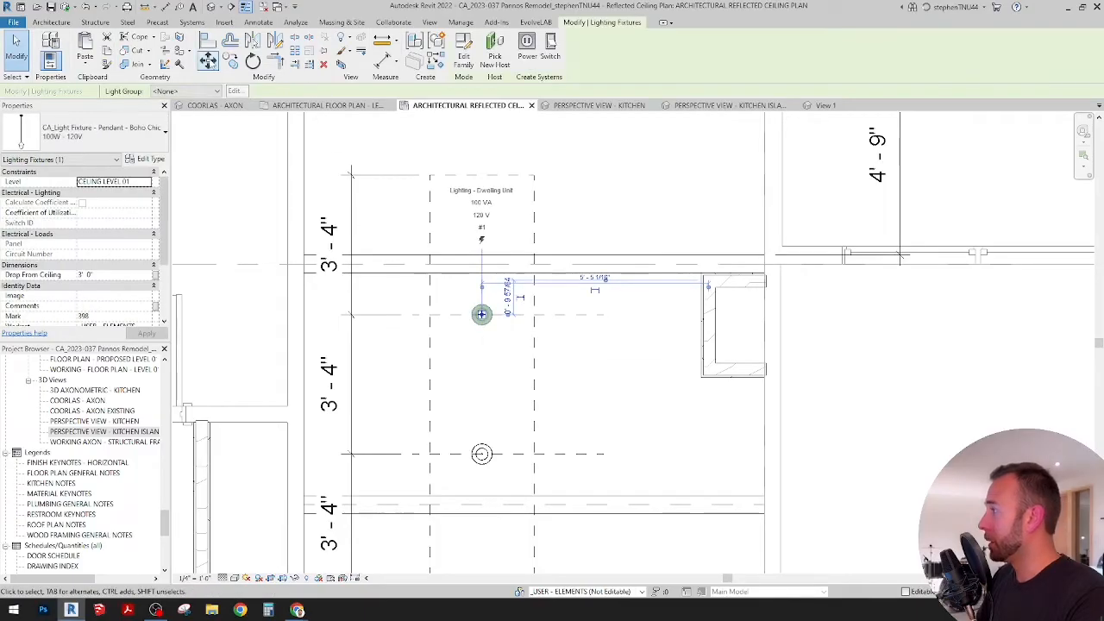
scroll(481, 314, up, 5)
key(m)
key(v)
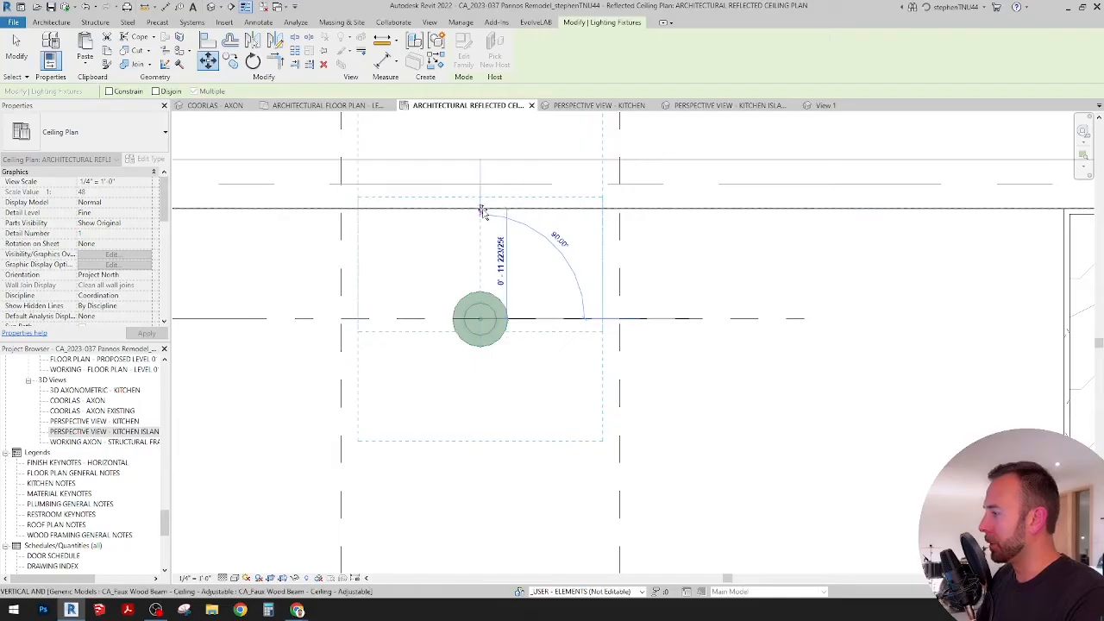
key(Escape)
key(Escape)
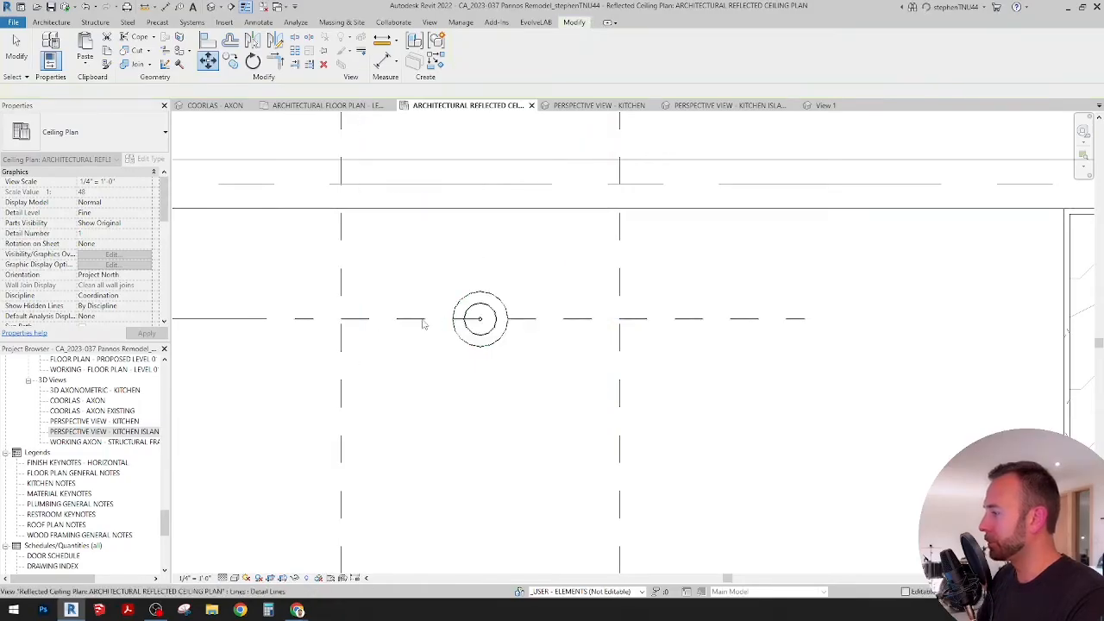
Step: Move the upper island pendant together with its helper line straight up onto the lower edge of the upper ceiling beam
click(423, 320)
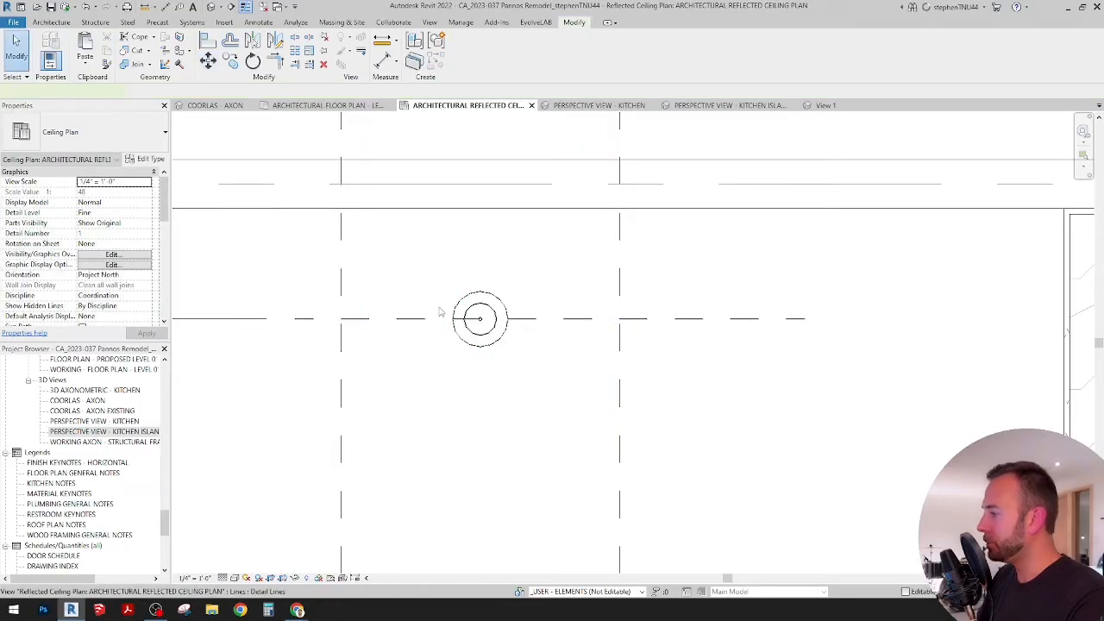
ctrl+click(488, 342)
click(208, 65)
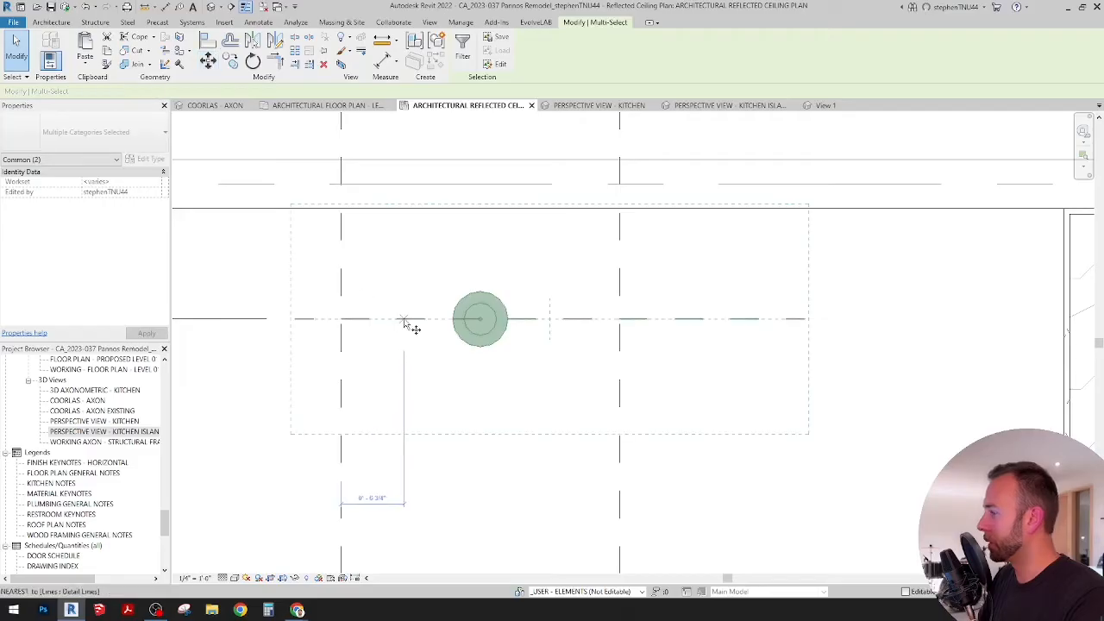
click(404, 320)
click(404, 209)
Step: Move the upper pendant and its helper line 6" straight down from the beam edge
click(208, 65)
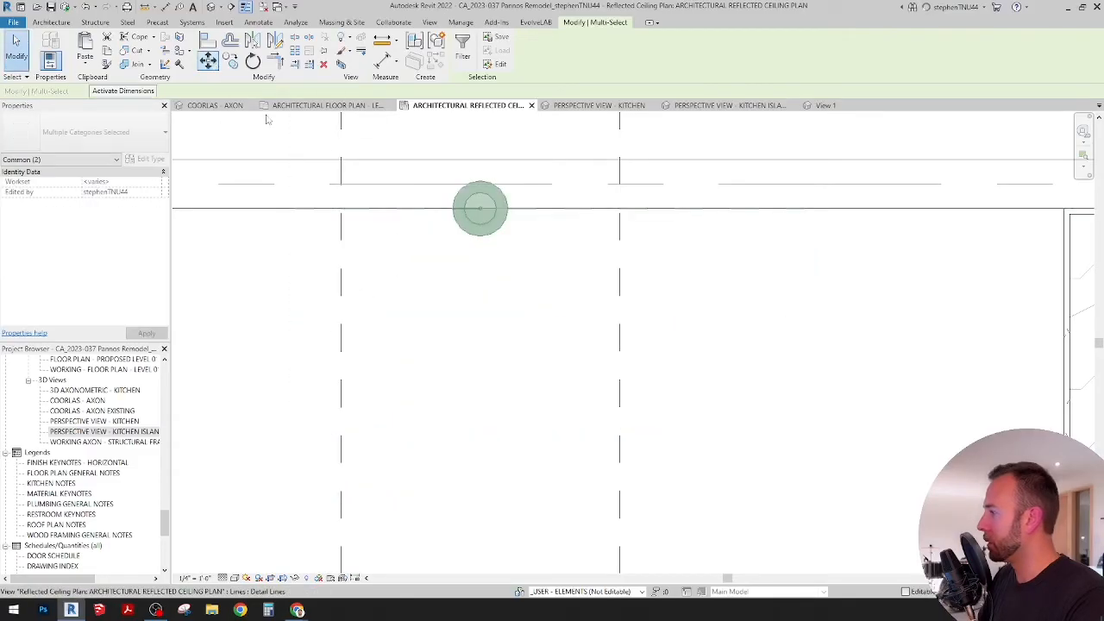
click(384, 231)
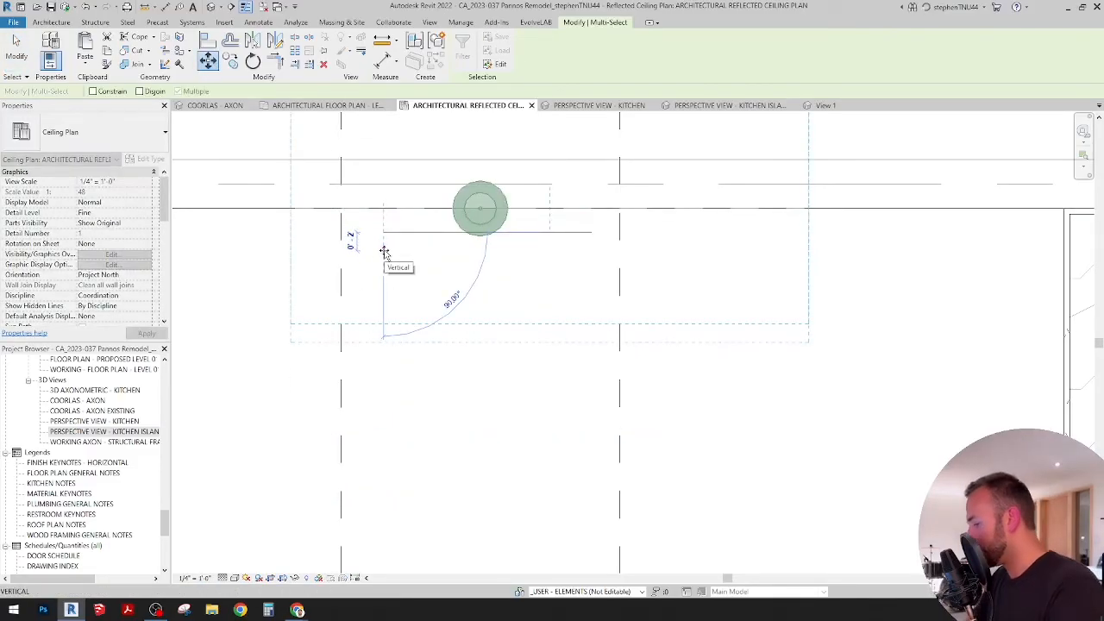
text(6')
key(Return)
scroll(471, 276, up, 4)
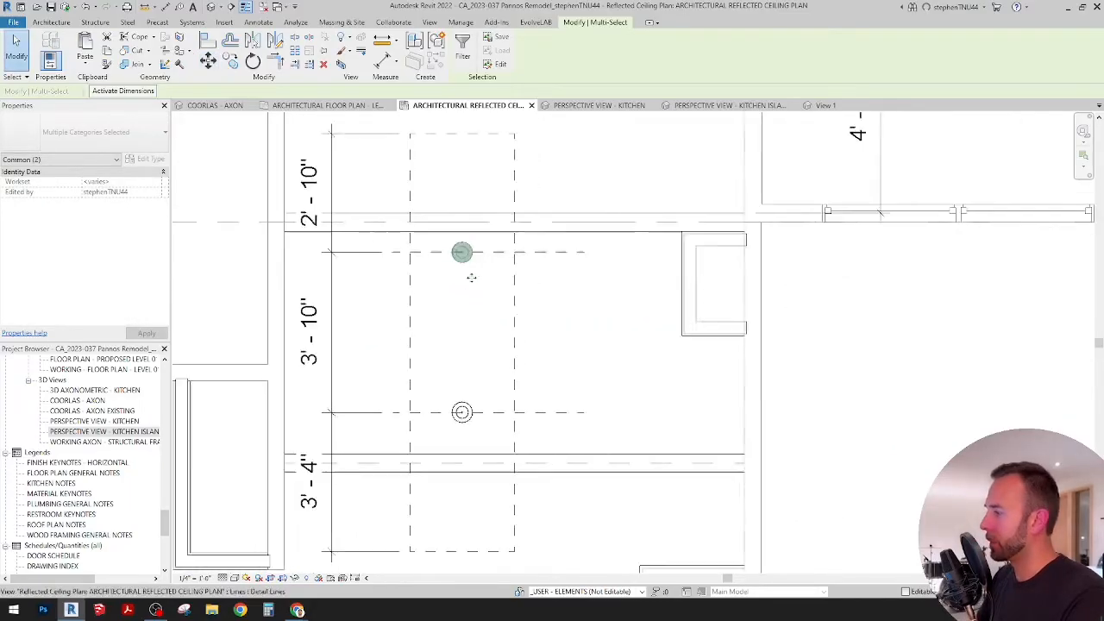
Step: Replace the lower pendant and its helper line with a mirrored copy of the upper pair about the island's horizontal centre line
click(504, 375)
key(Delete)
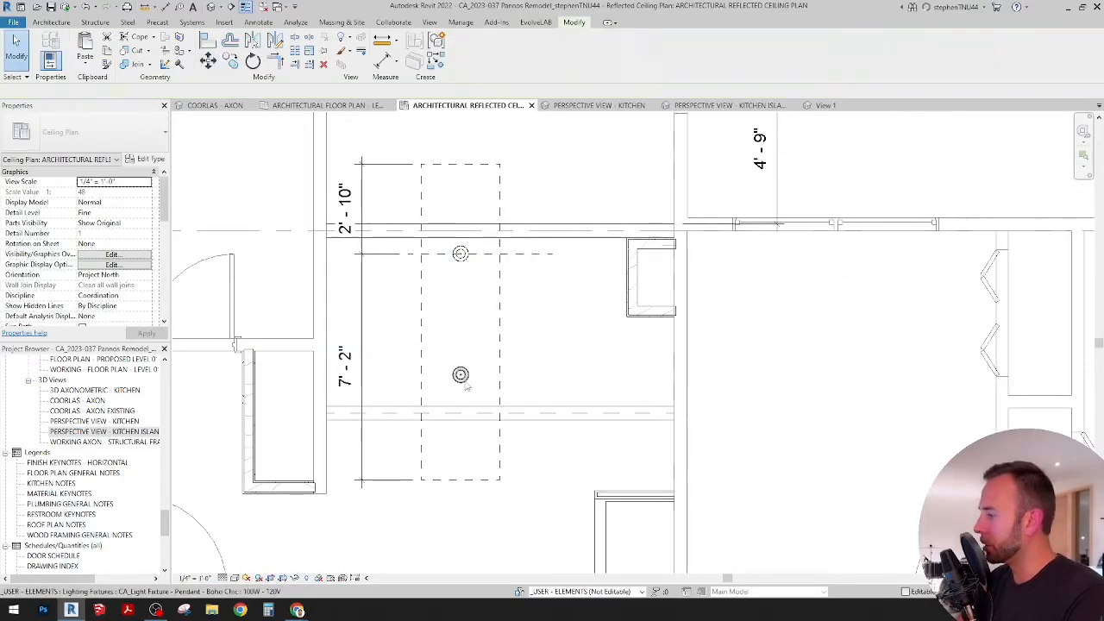
click(460, 252)
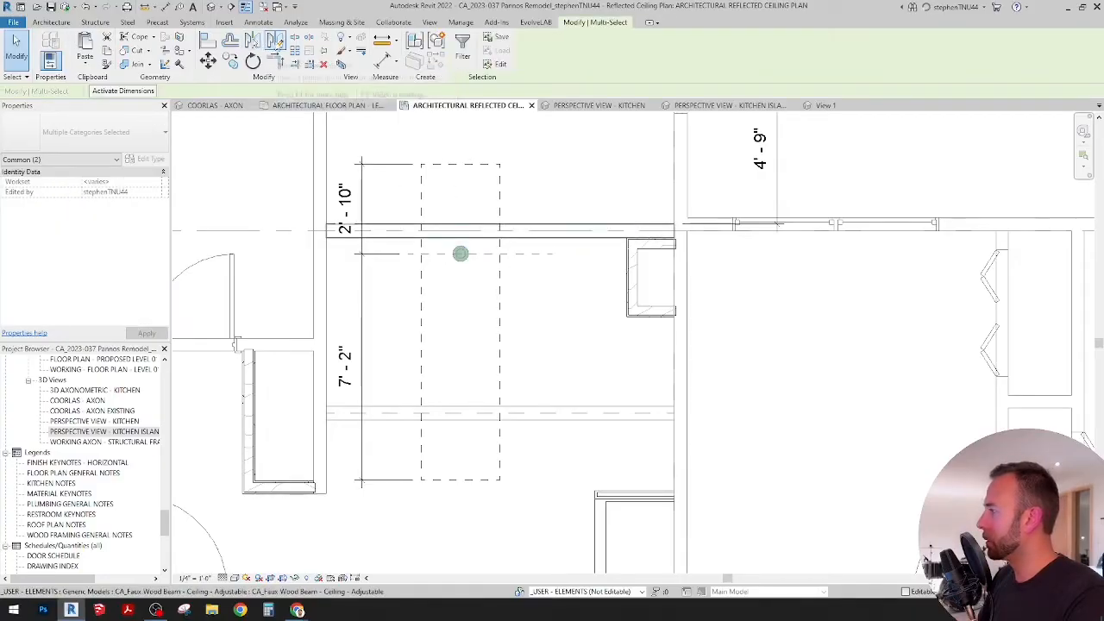
click(274, 41)
click(499, 324)
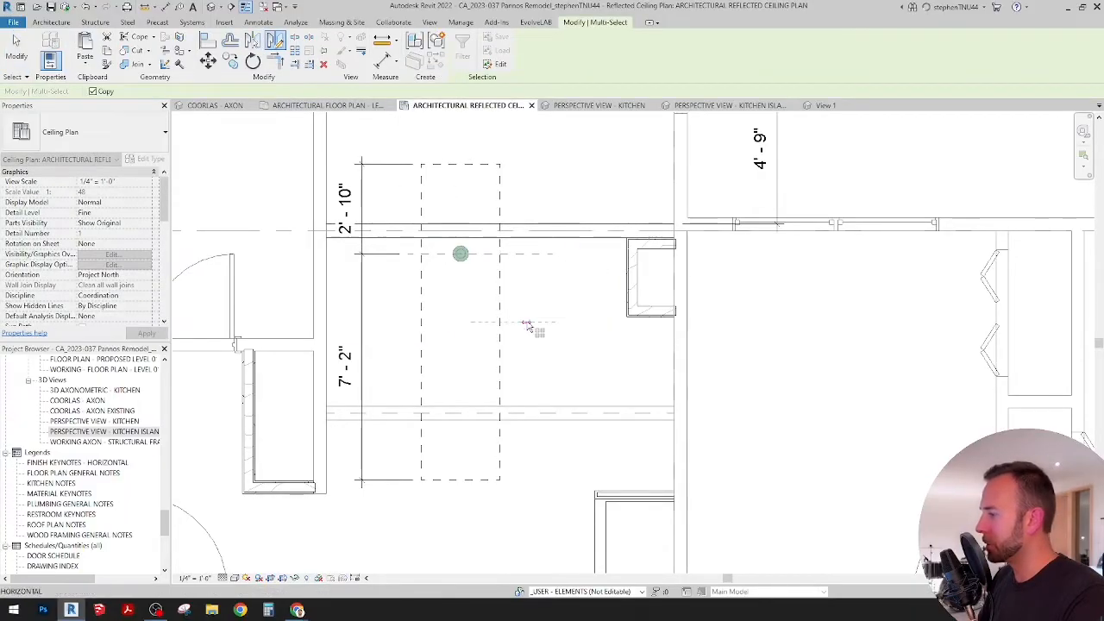
click(591, 348)
middle_drag(548, 309, 554, 309)
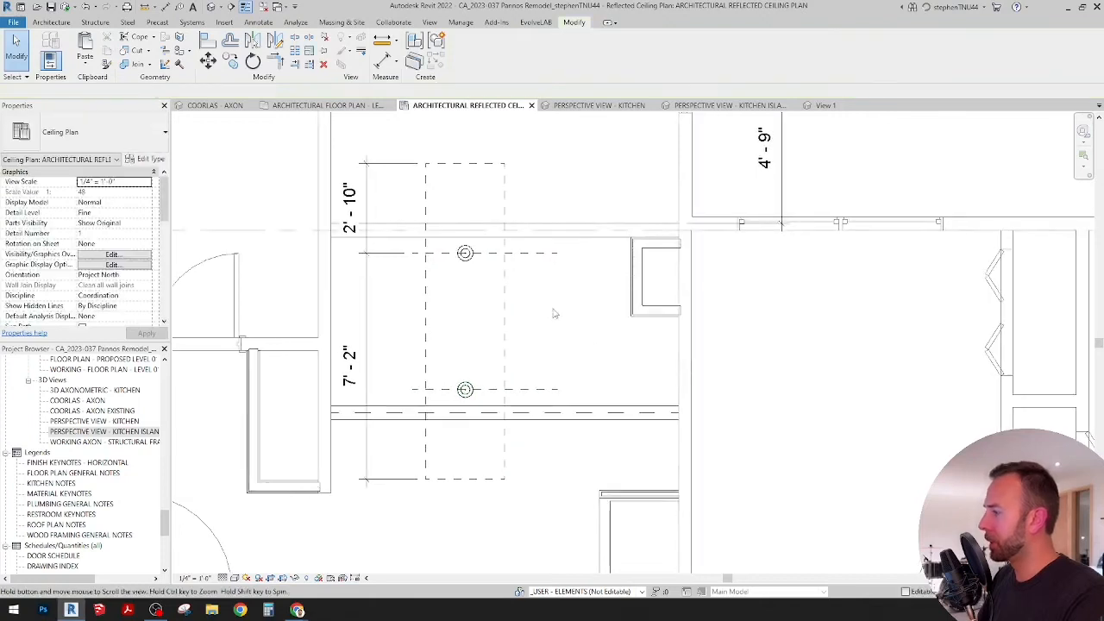
Step: In the kitchen island perspective view, change both island pendants to the CA_Light Fixture - Pendant - Simple Bell type
click(595, 105)
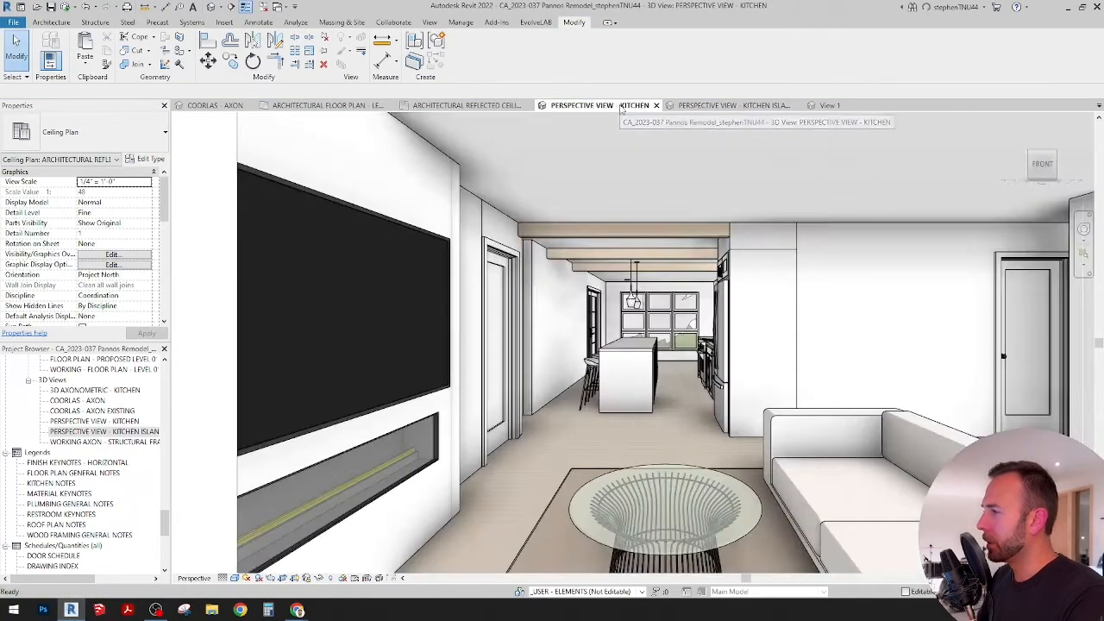
click(709, 106)
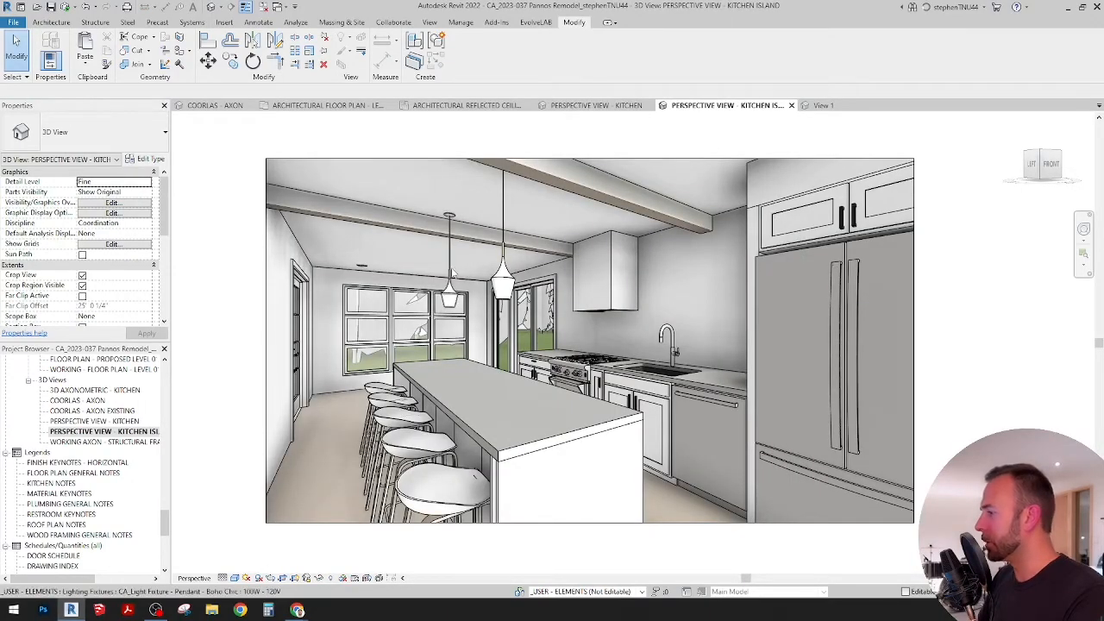
click(502, 222)
ctrl+click(503, 223)
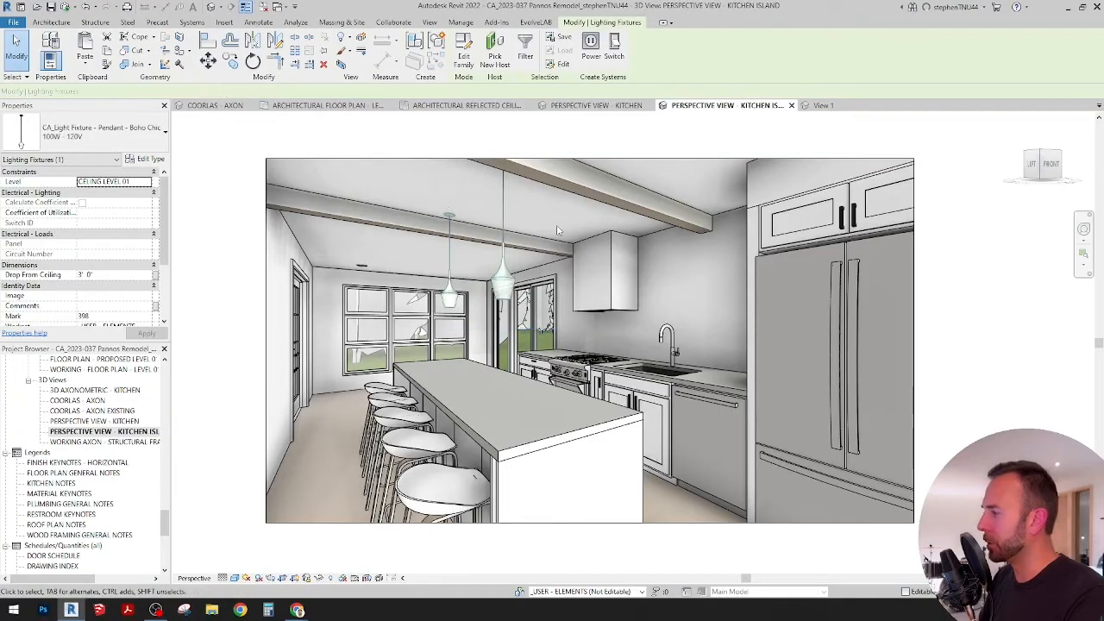
click(151, 136)
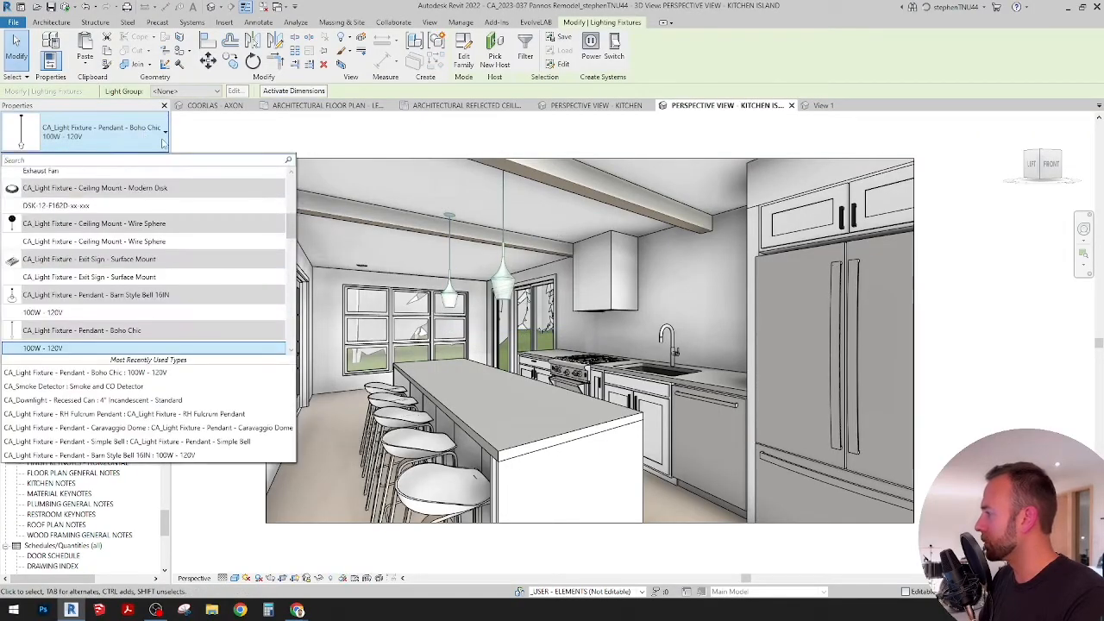
scroll(131, 250, up, 5)
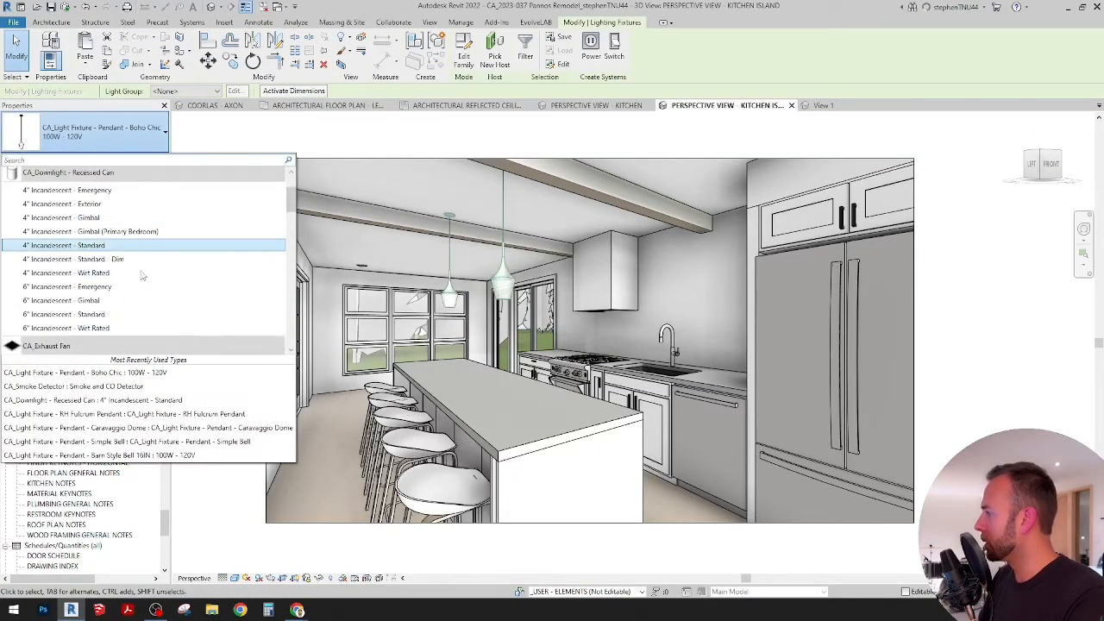
scroll(142, 276, down, 5)
scroll(129, 293, down, 1)
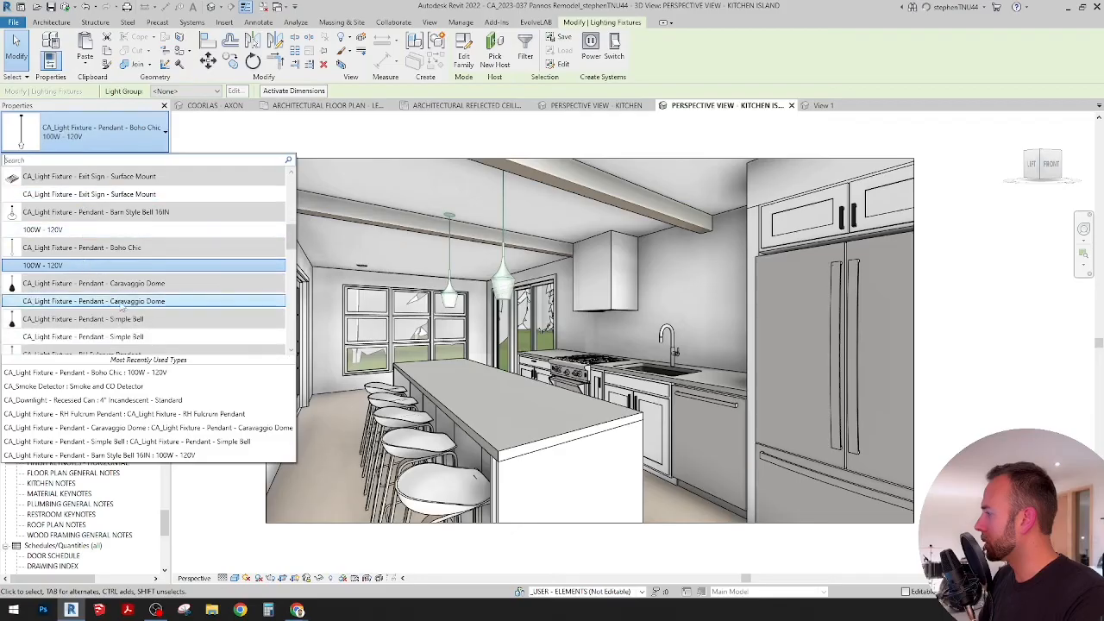
scroll(132, 335, down, 1)
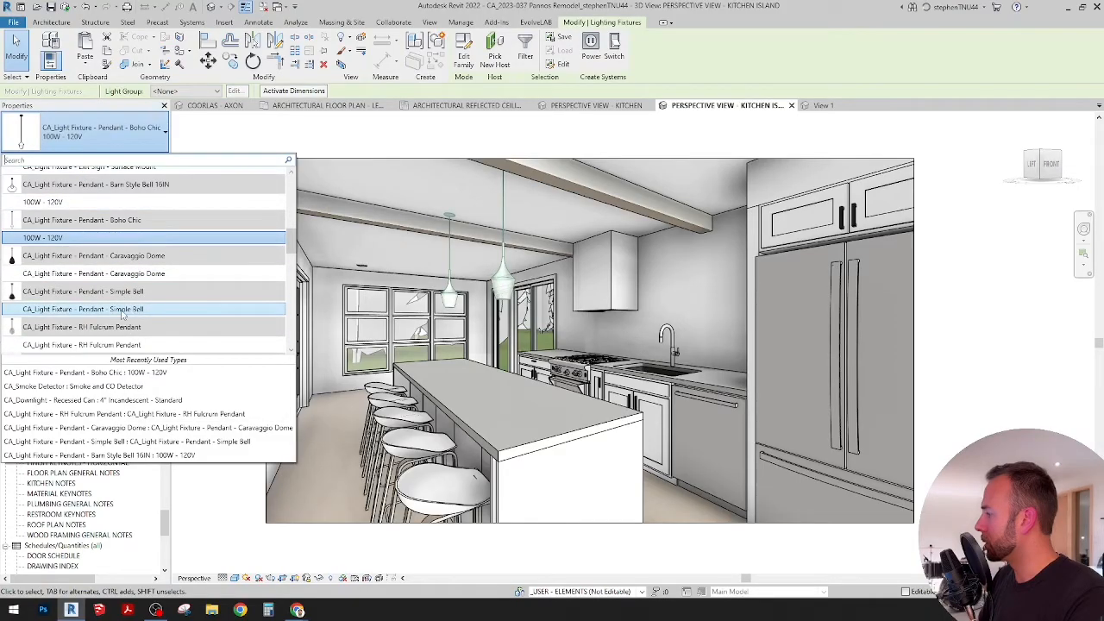
click(123, 311)
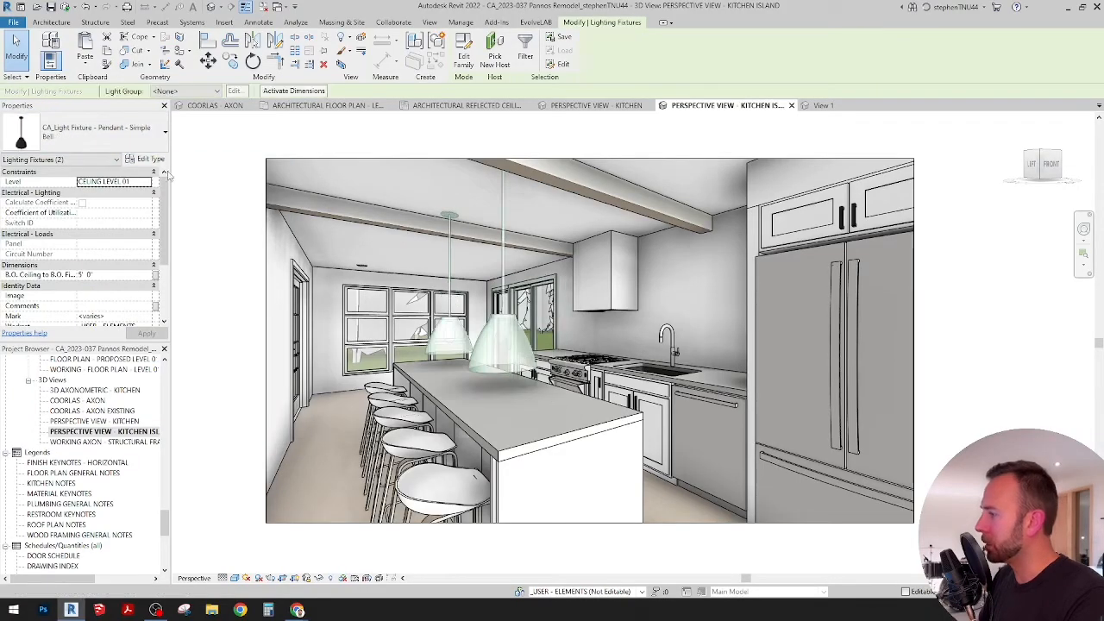
Step: Set the ceiling-to-fixture-bottom drop of both Simple Bell pendants to 3' 0" and clear the selection
click(102, 276)
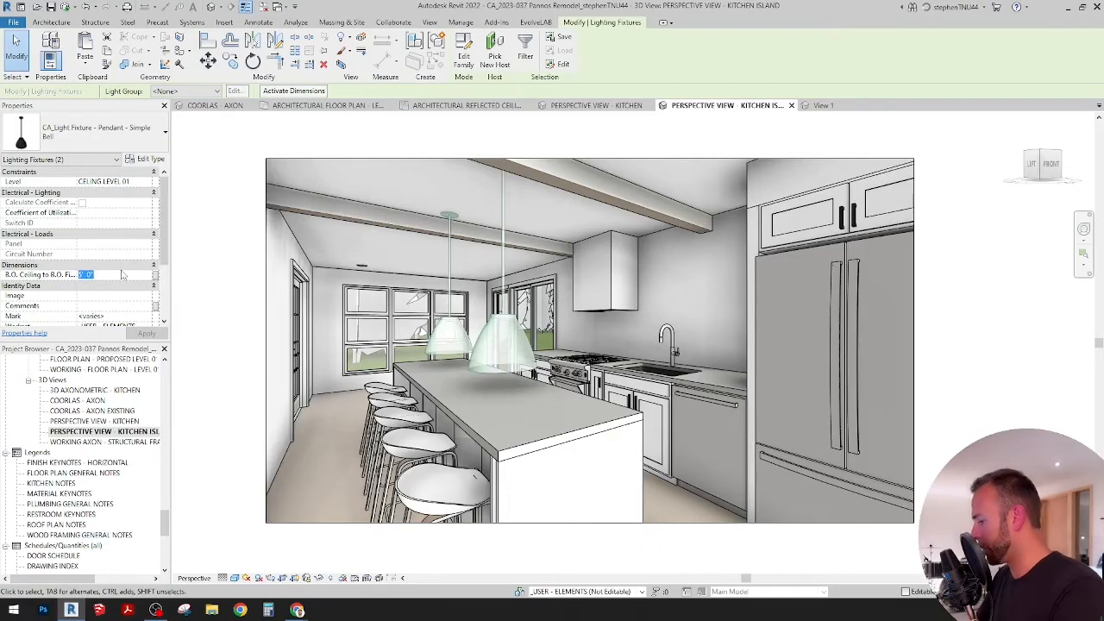
key(Return)
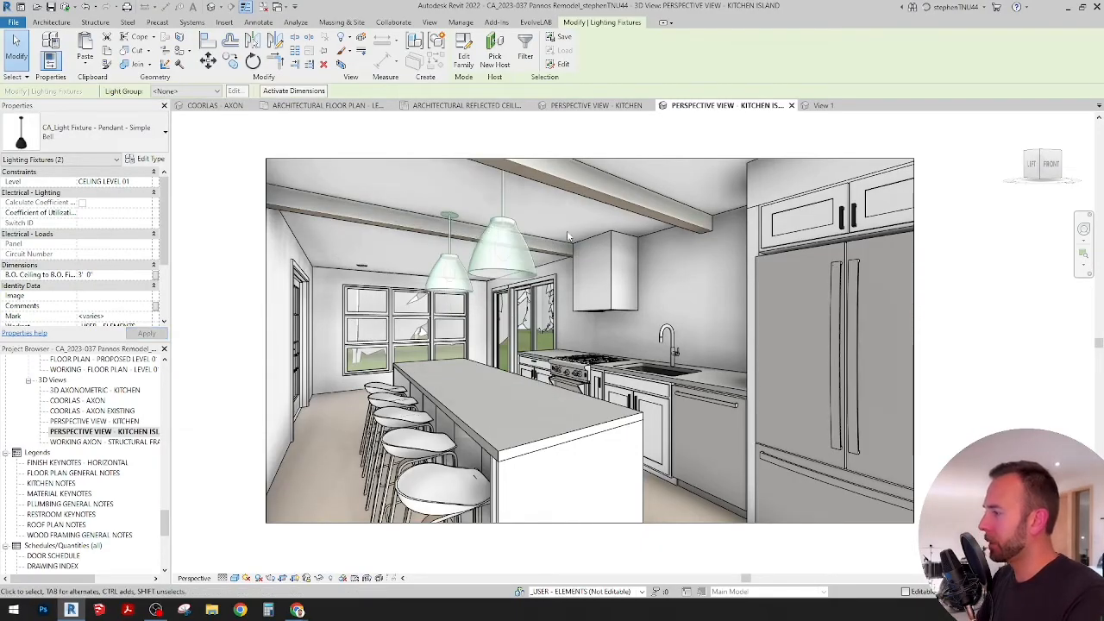
key(Escape)
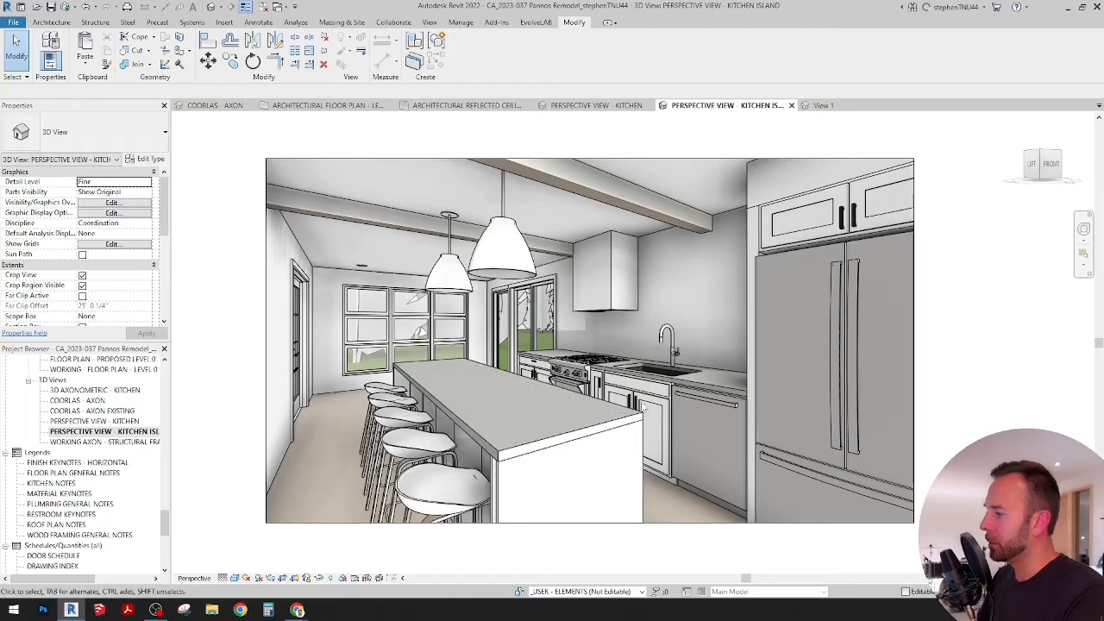
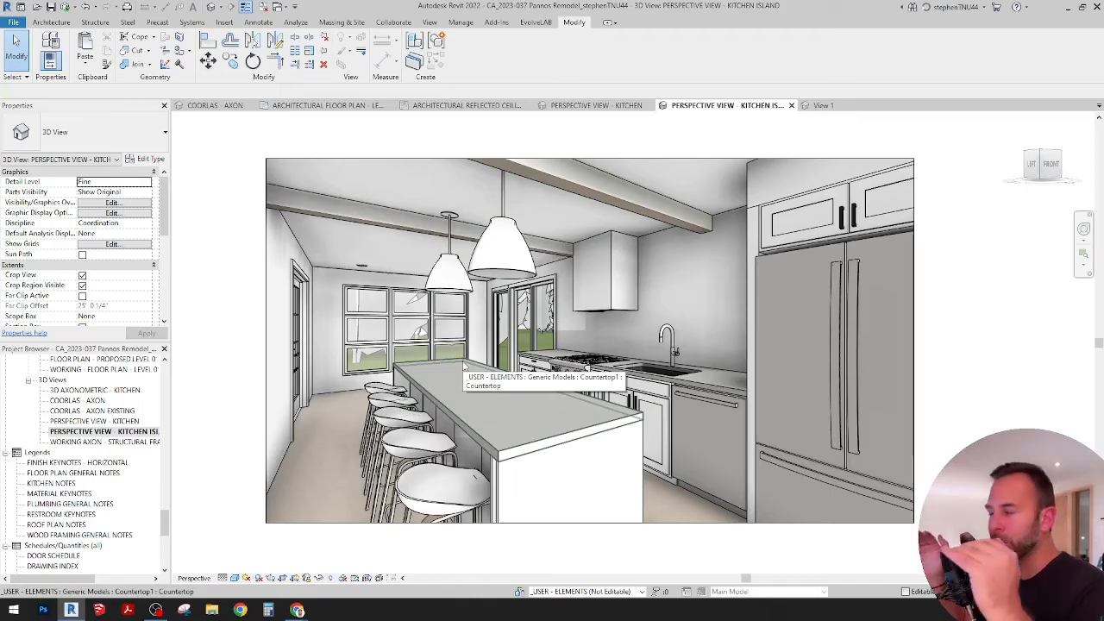
Step: Compare the pendant lights in the kitchen perspective by undoing and redoing the last change, and view the kitchen island perspective
click(595, 105)
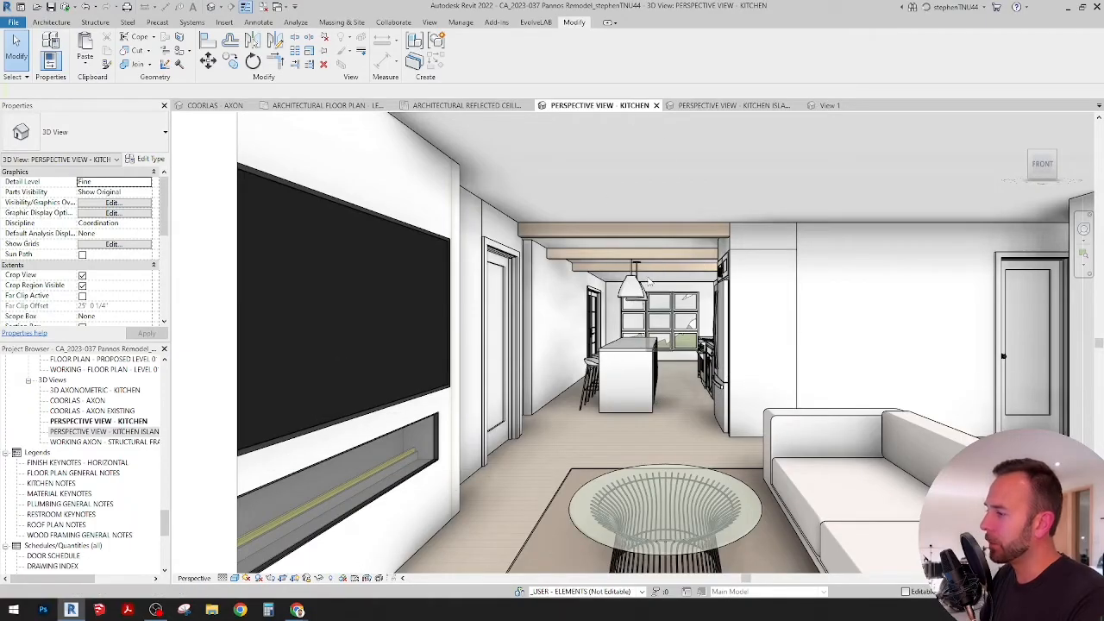
key(ctrl+z)
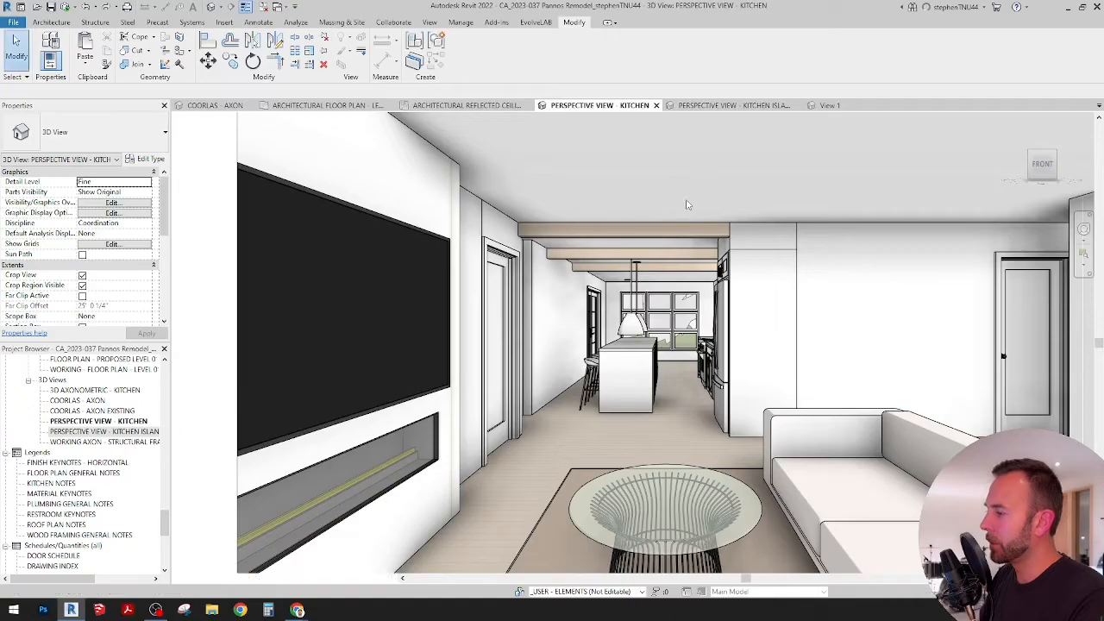
key(ctrl+y)
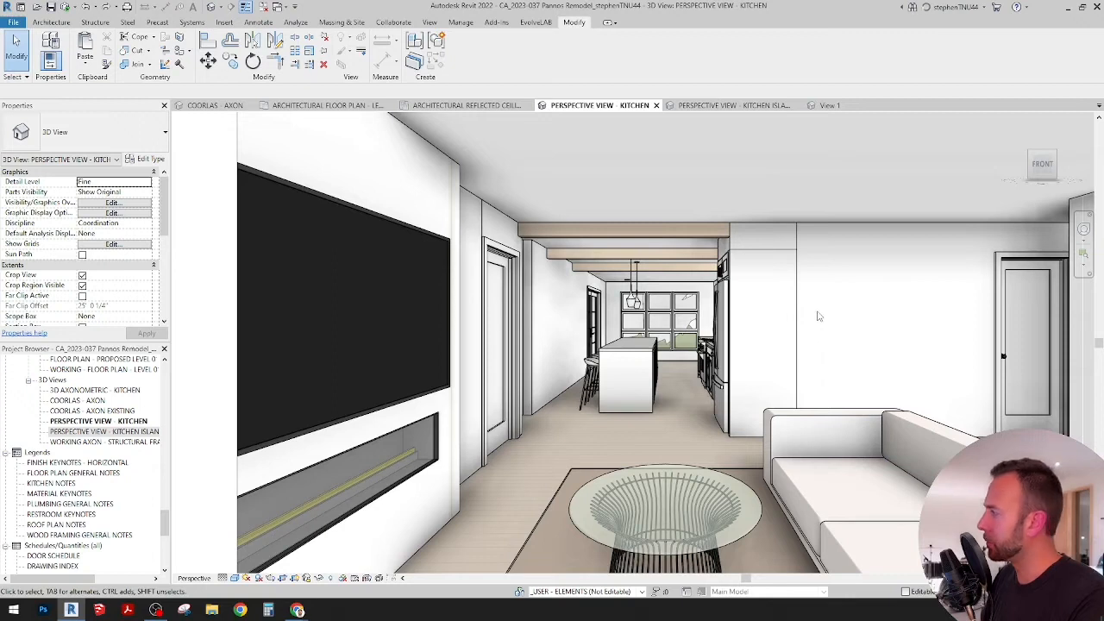
click(105, 8)
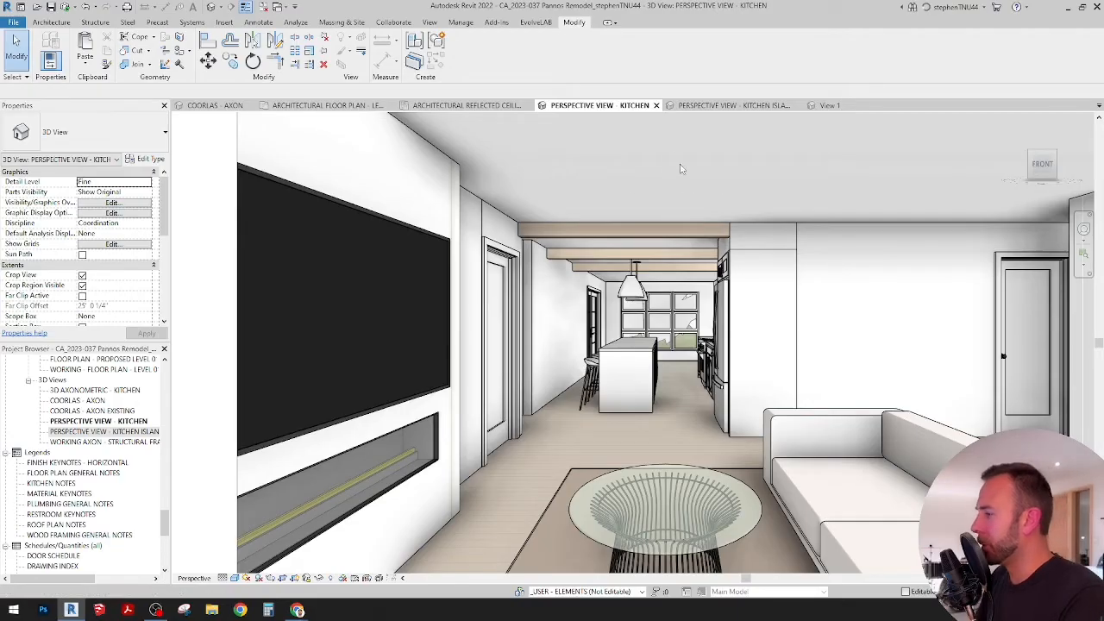
click(730, 106)
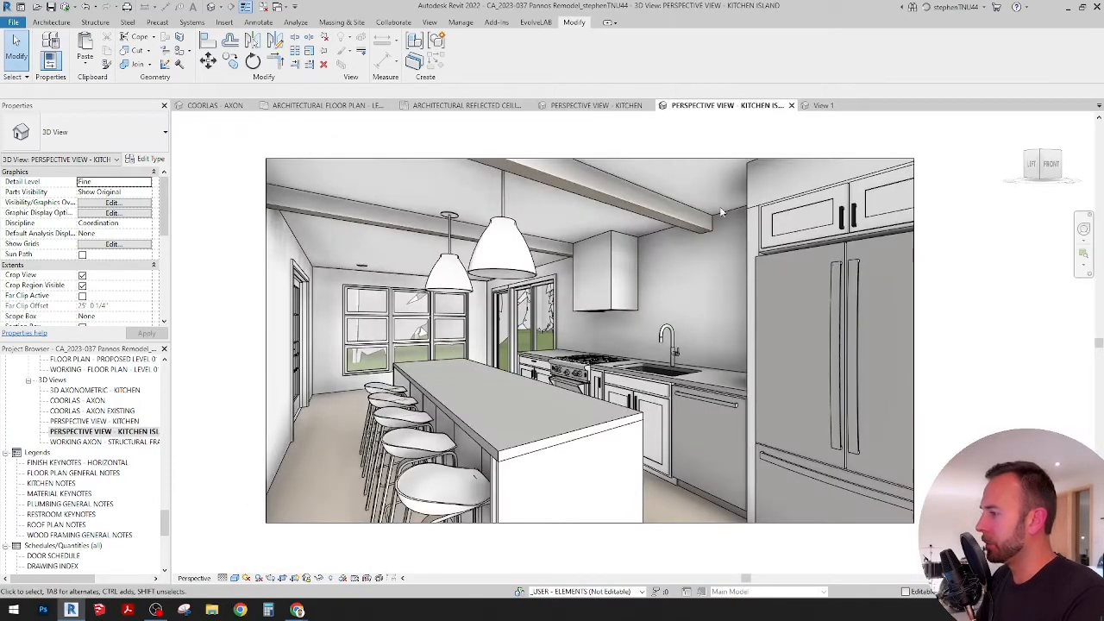
Step: In the reflected ceiling plan, draw a vertical dashed detail line across the upper 4'-9" bay and a horizontal line about 16'-4" long from its midpoint
click(467, 105)
scroll(566, 320, down, 3)
scroll(473, 314, up, 2)
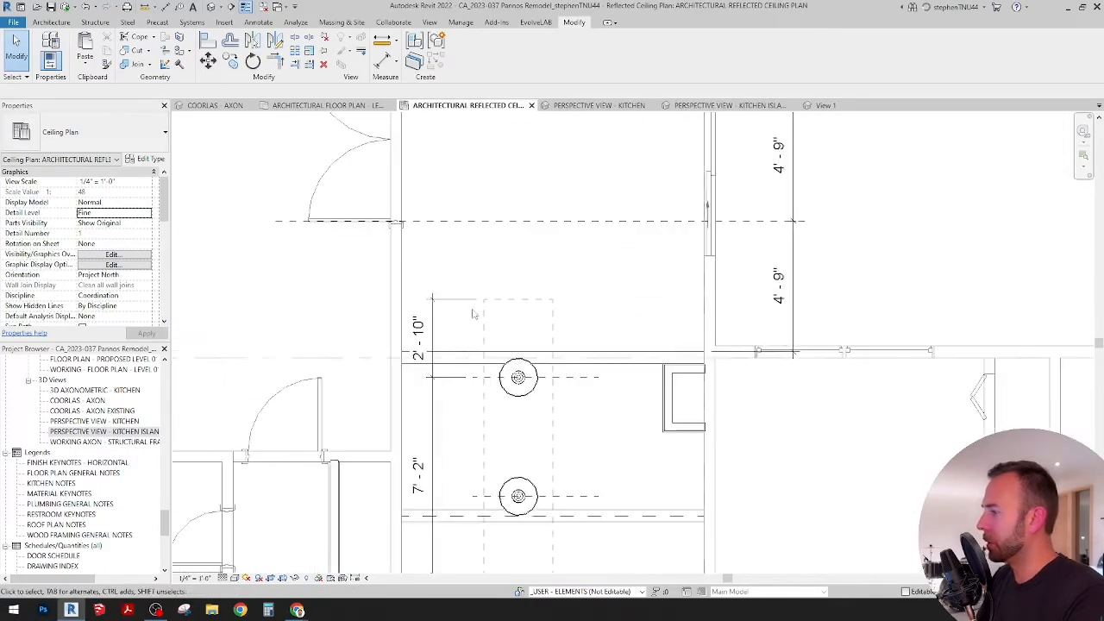
scroll(540, 316, down, 1)
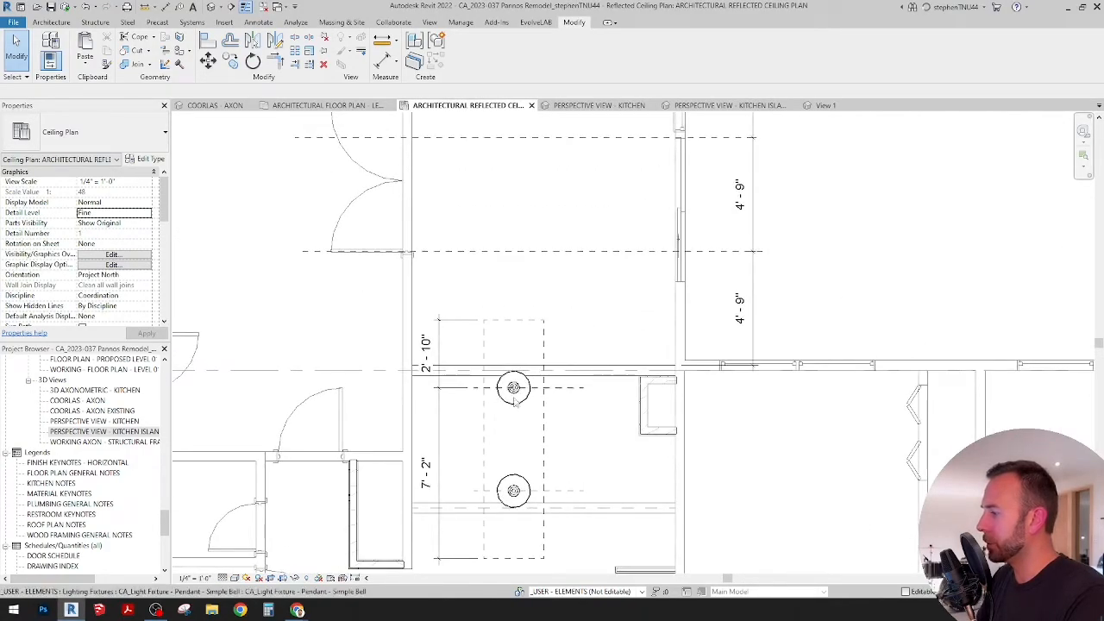
scroll(524, 323, down, 2)
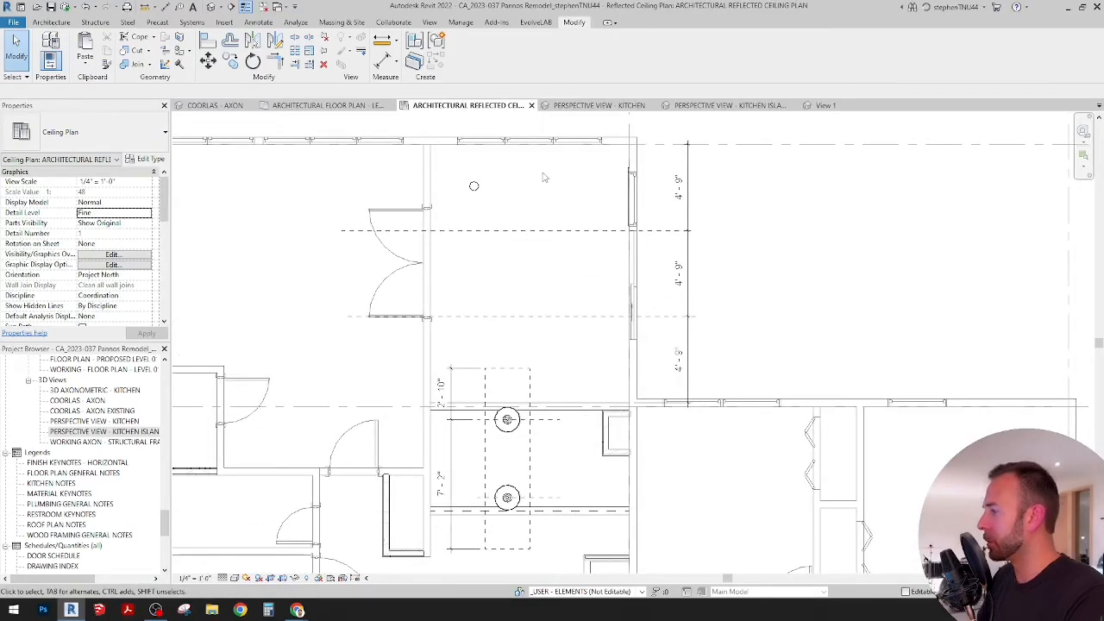
scroll(480, 211, up, 1)
click(258, 22)
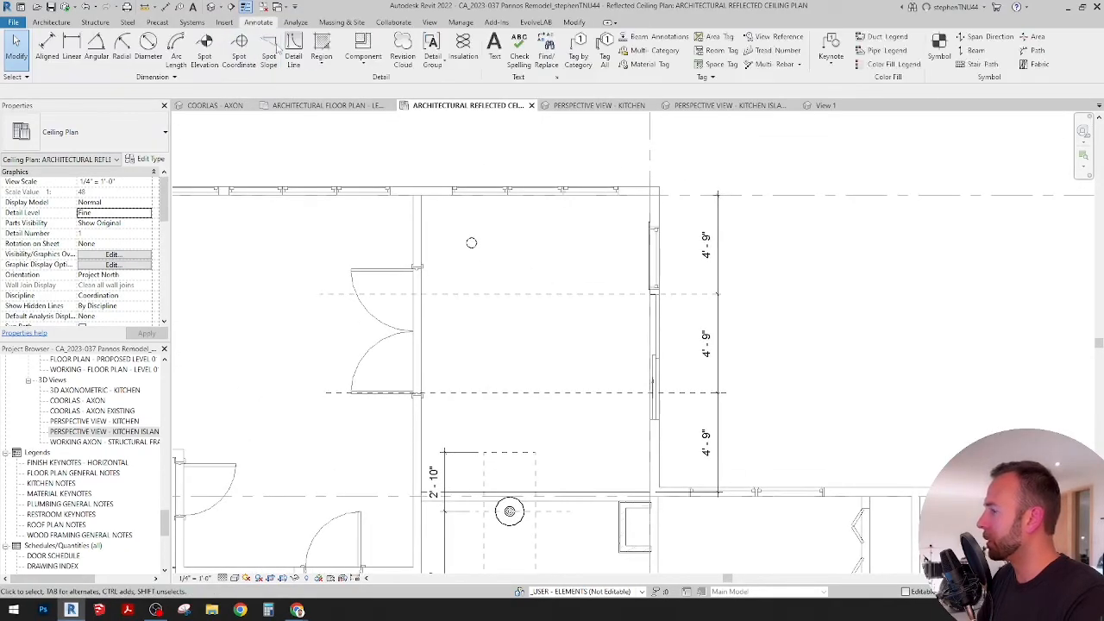
click(443, 294)
click(443, 195)
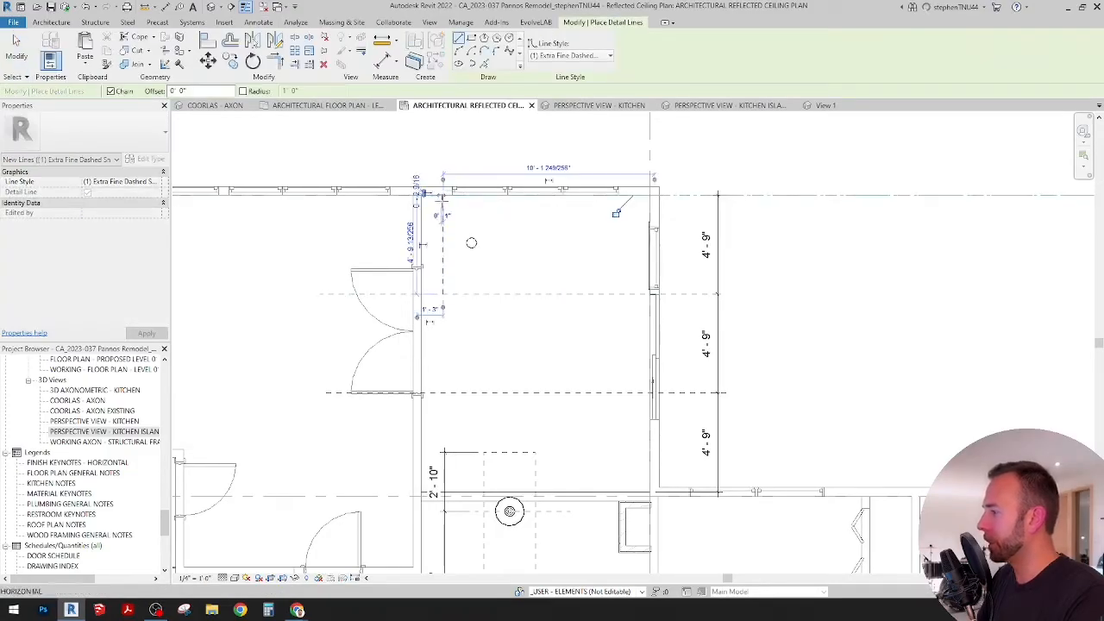
key(Escape)
click(442, 245)
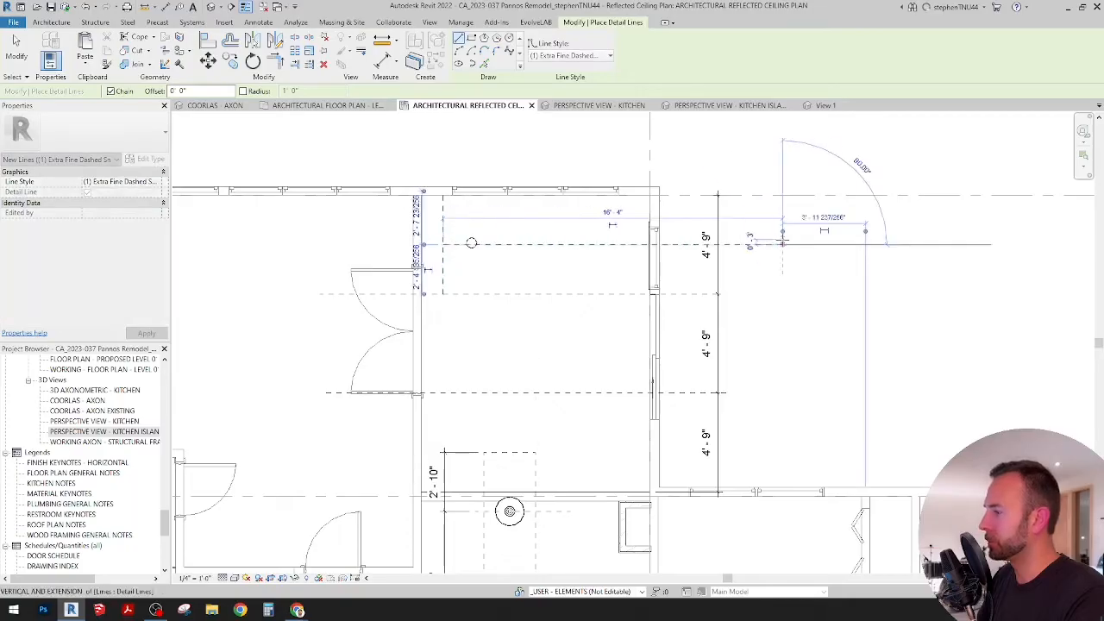
click(783, 244)
key(Escape)
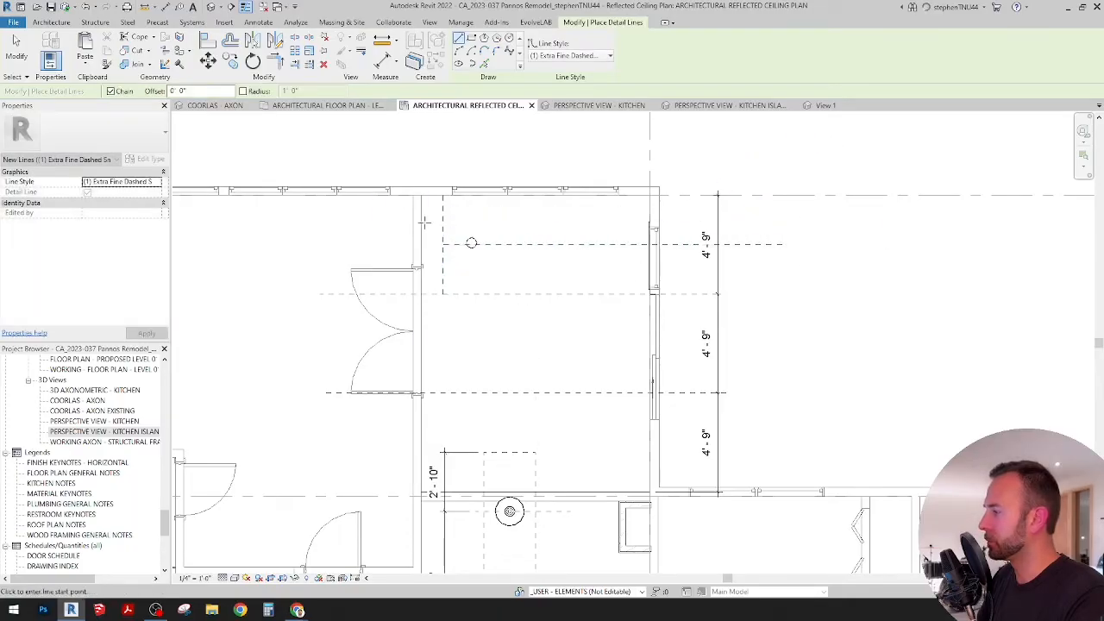
Step: Draw a horizontal detail line between the side walls of the upper bay and a vertical line at its left quarter point
click(421, 218)
click(649, 218)
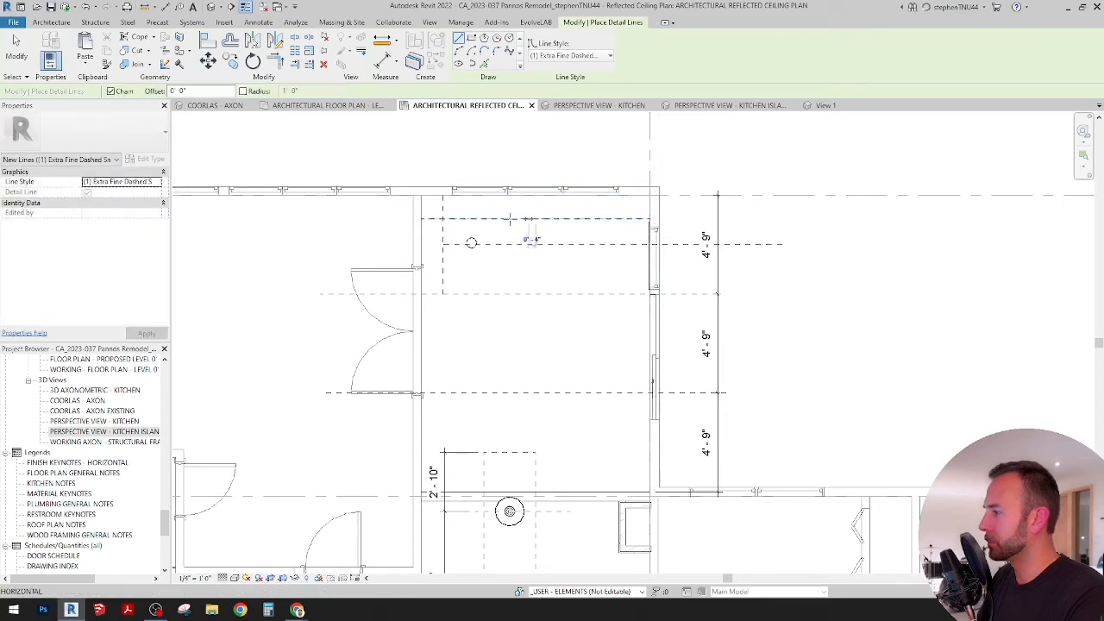
key(Escape)
key(Escape)
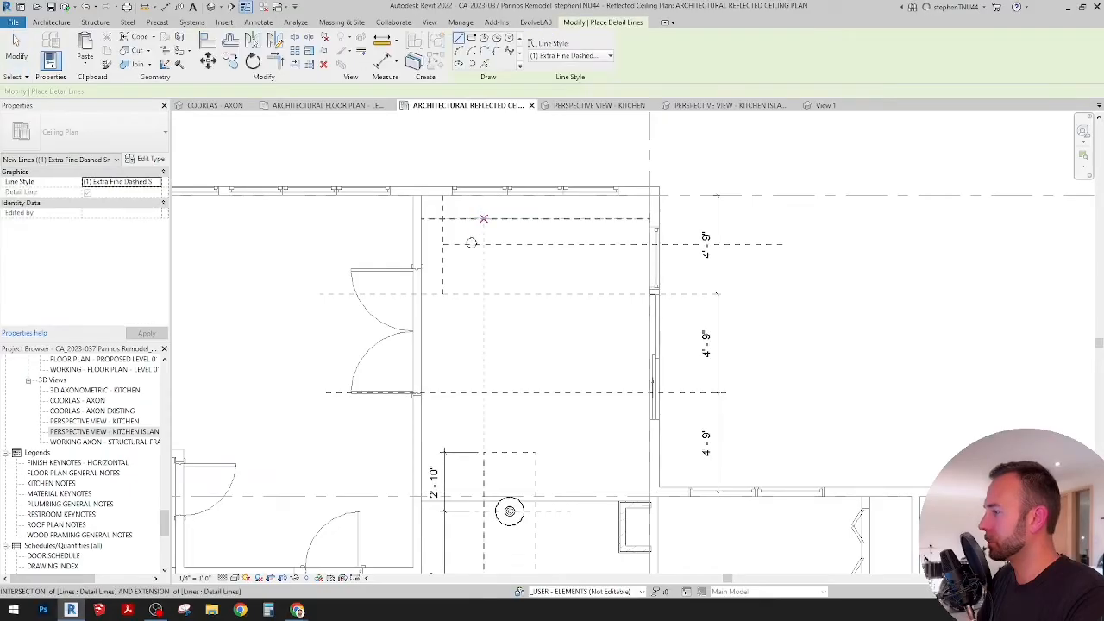
click(479, 218)
click(480, 156)
key(Escape)
key(Escape)
scroll(478, 212, up, 2)
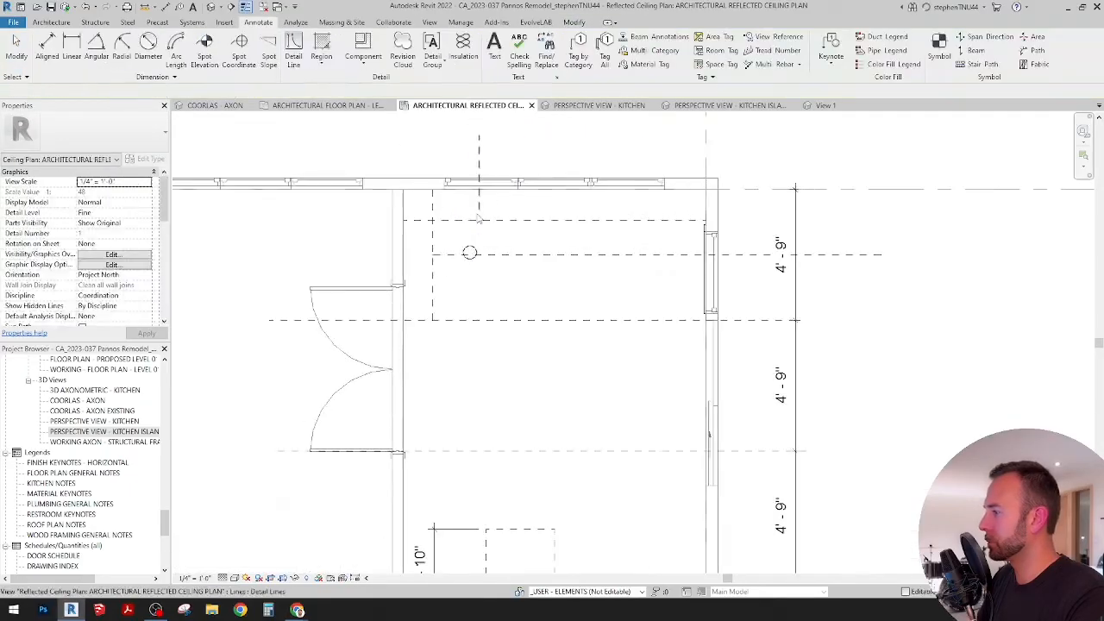
Step: Align the recessed can downlight's centre with the vertical quarter-point line and the horizontal midline of the upper bay
click(575, 23)
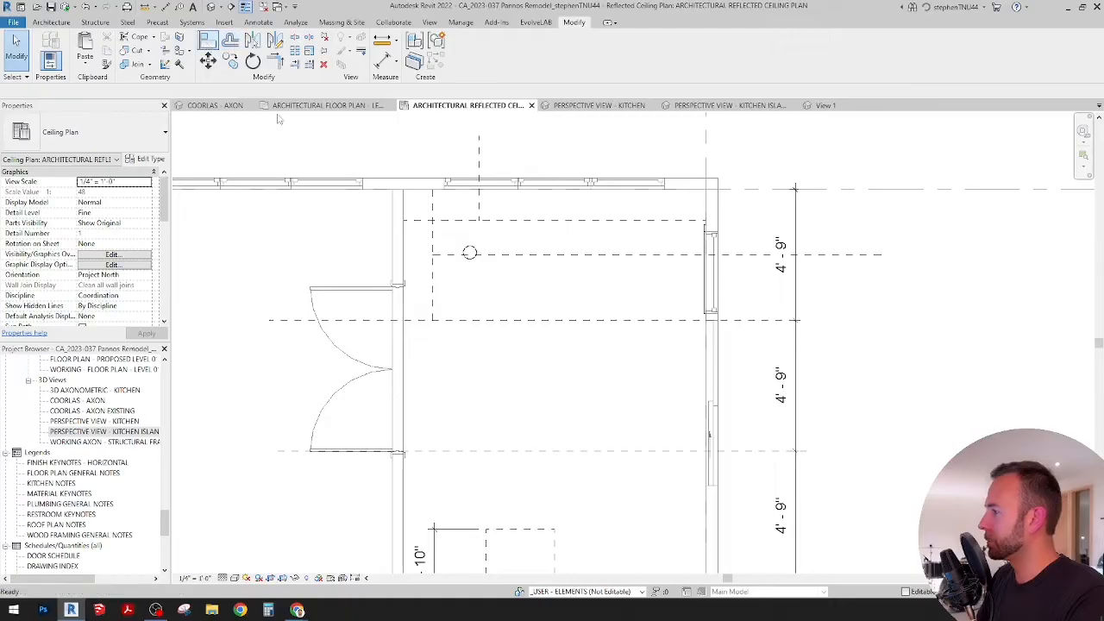
click(208, 41)
scroll(469, 253, up, 3)
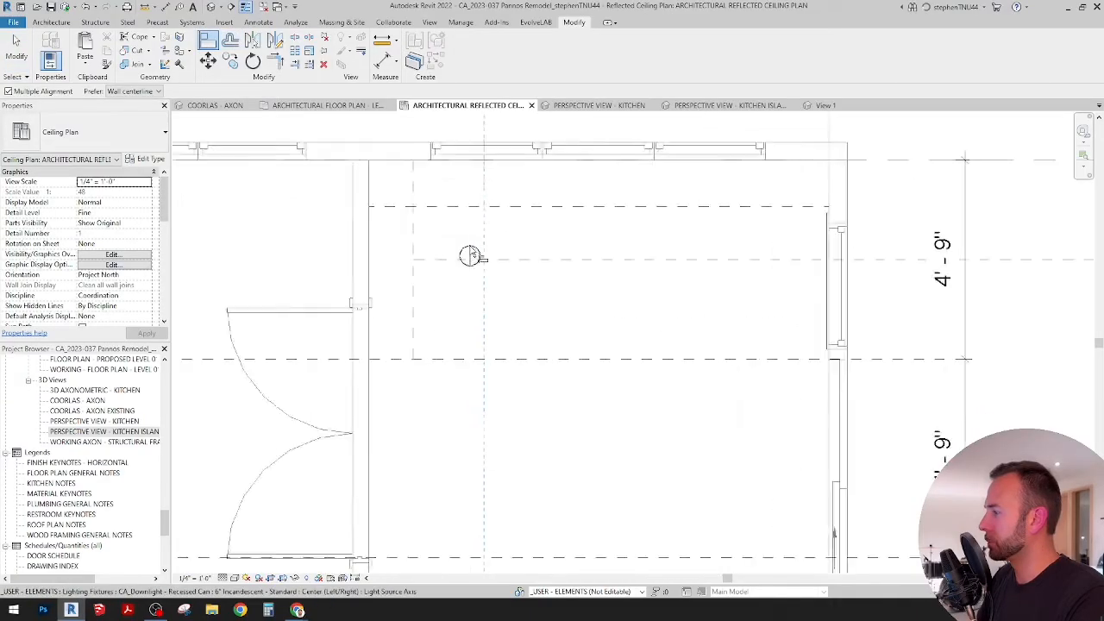
click(468, 252)
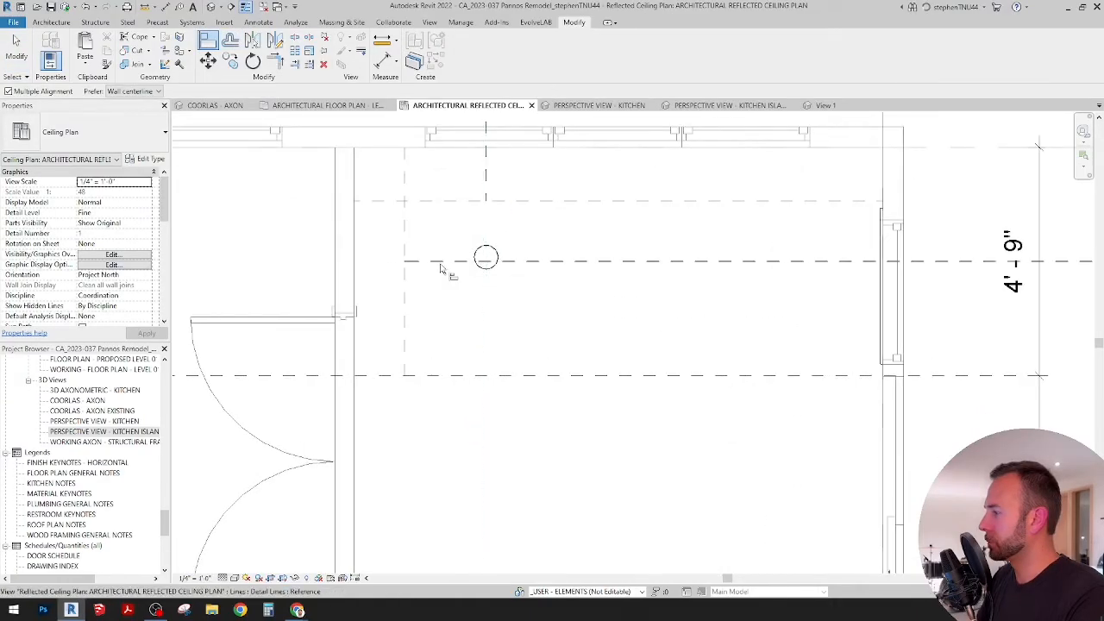
click(478, 258)
key(Escape)
key(Escape)
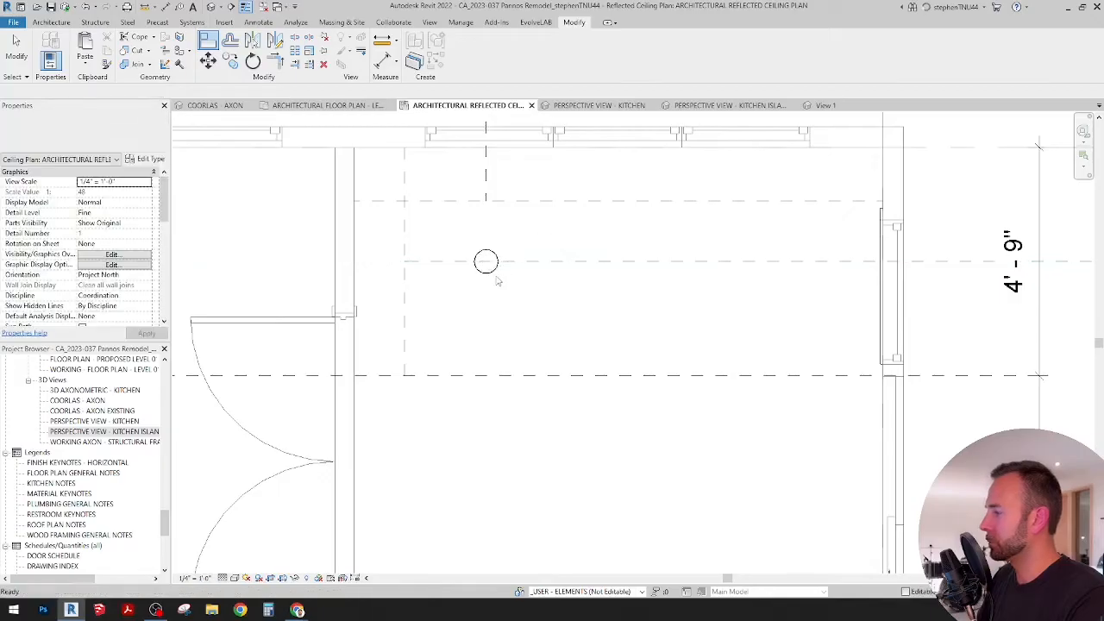
Step: Mirror the recessed downlight to the opposite side of the upper bay about an axis at the room's centre
click(488, 273)
scroll(488, 274, down, 1)
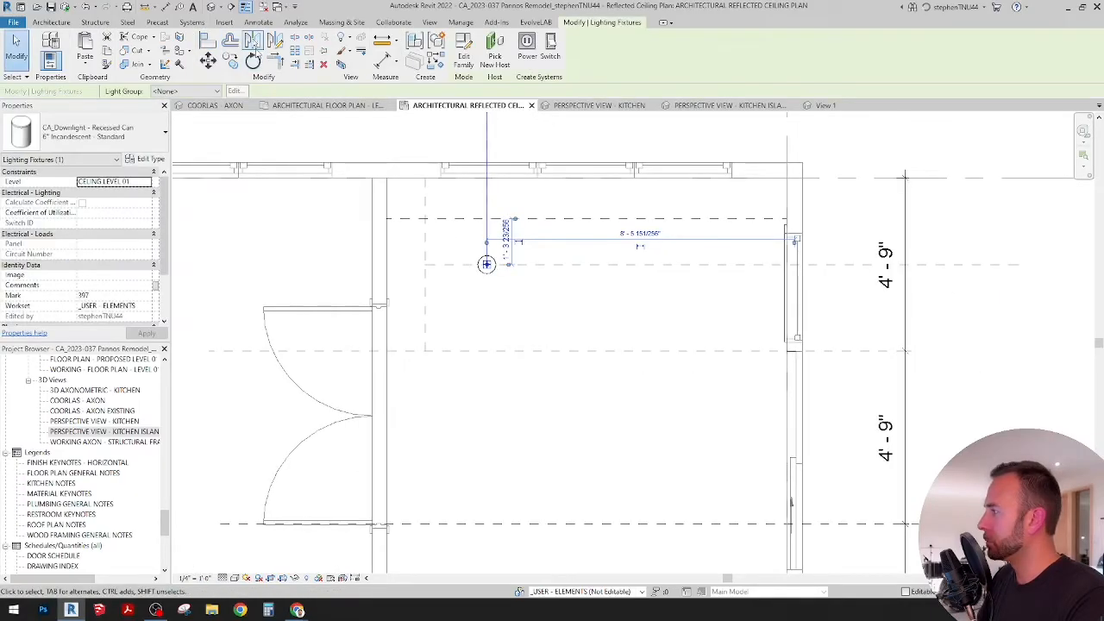
click(274, 42)
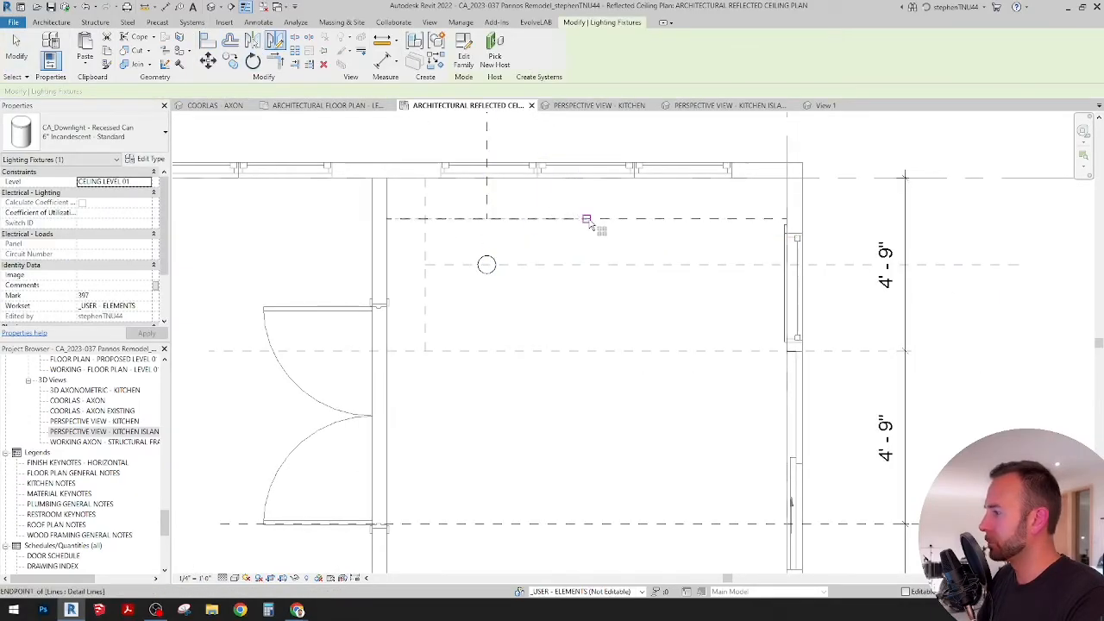
click(586, 218)
scroll(557, 212, down, 4)
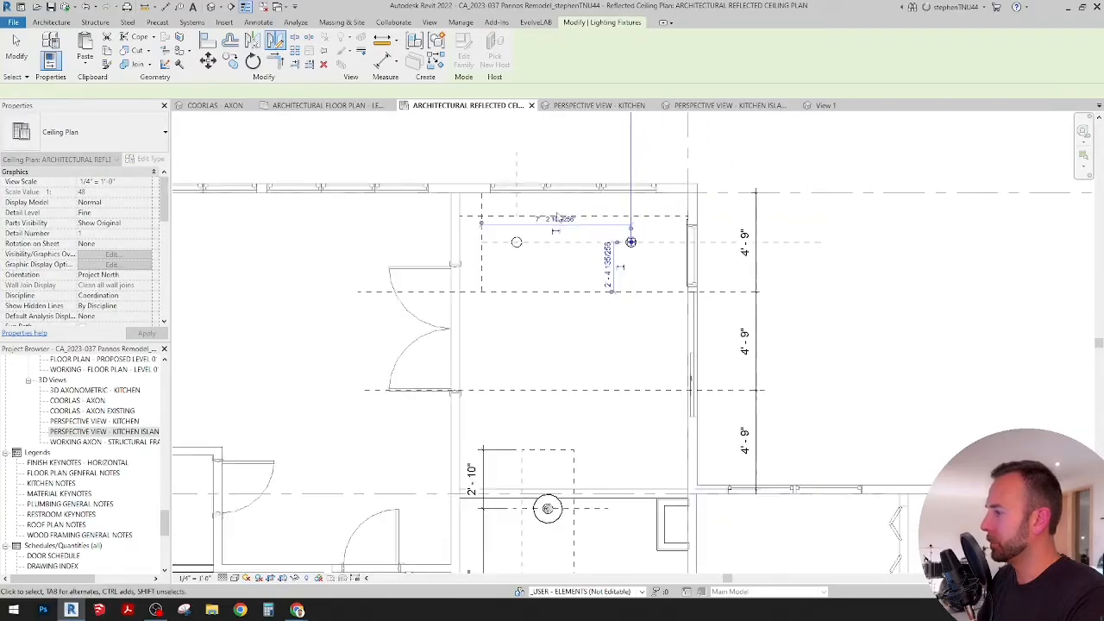
click(559, 244)
Step: Copy both downlights downward into the two bays below, using the bay lines as the spacing and the Multiple option
scroll(517, 253, up, 2)
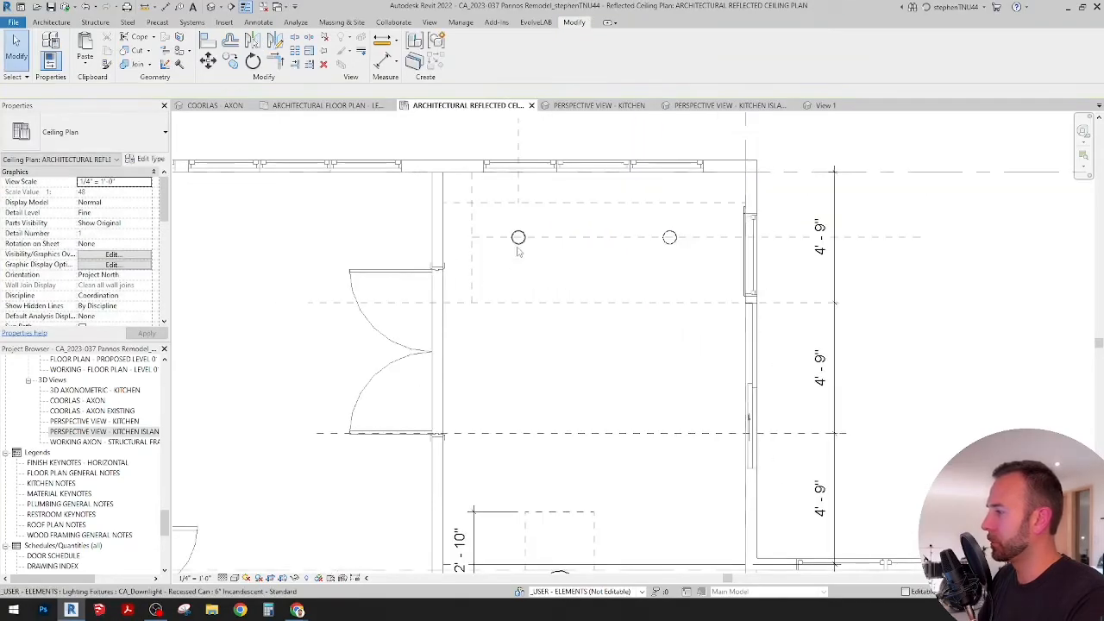
click(517, 237)
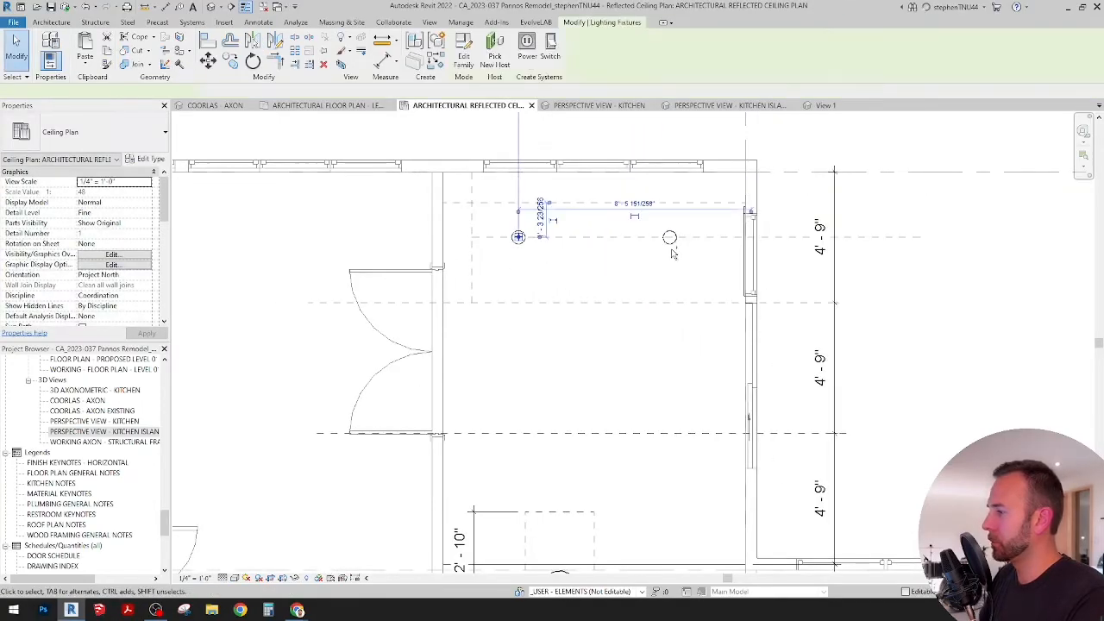
click(230, 59)
click(470, 177)
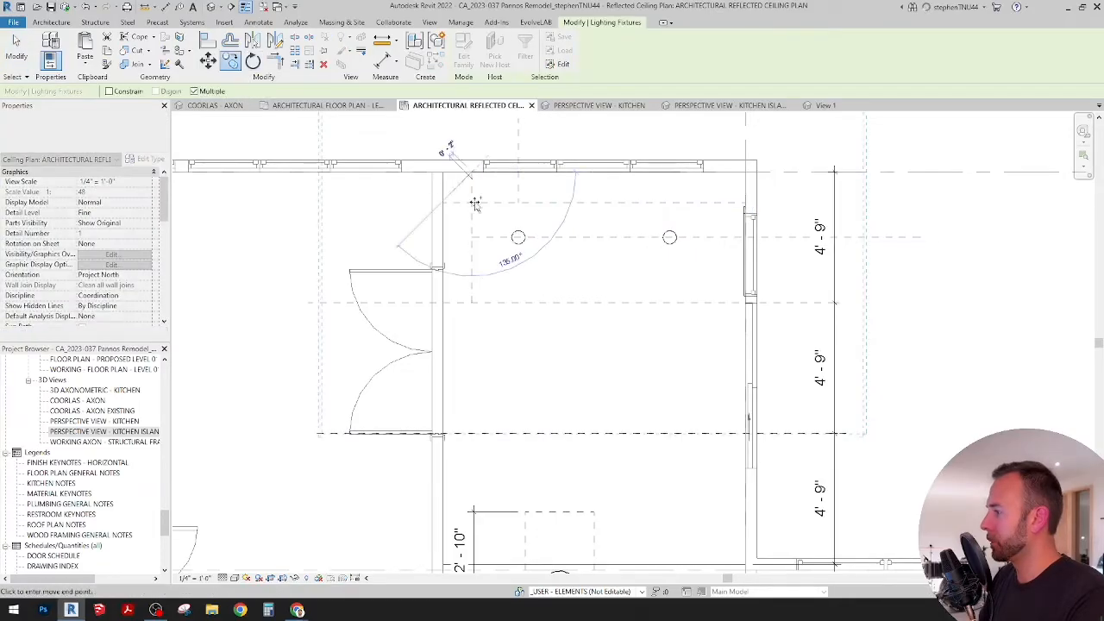
click(470, 308)
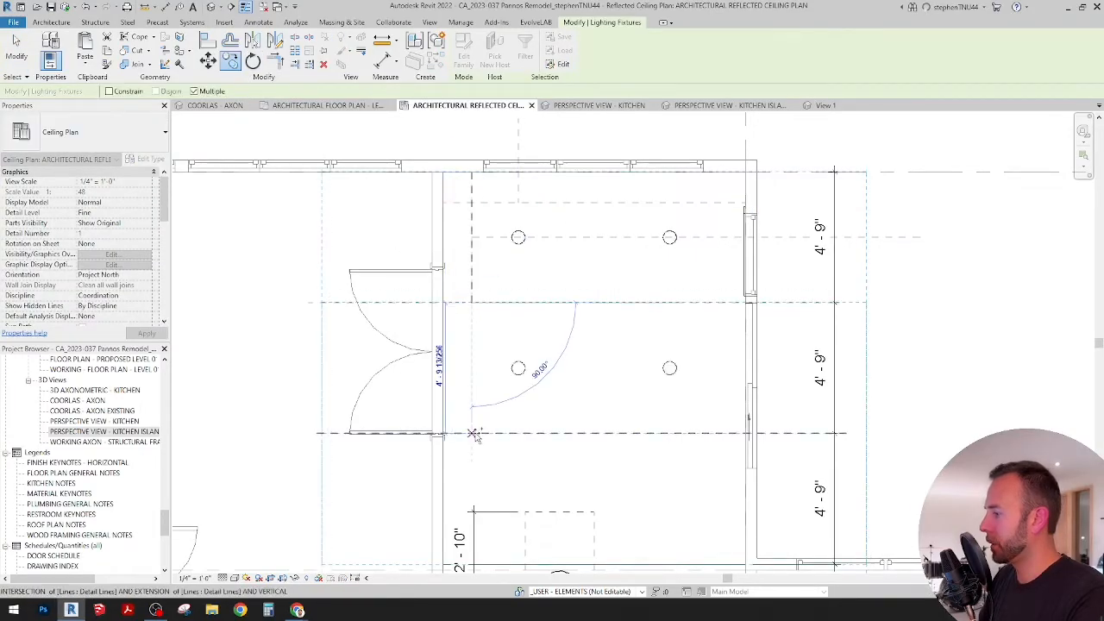
click(472, 433)
middle_drag(510, 394, 505, 264)
scroll(504, 264, down, 2)
key(Escape)
Step: Examine how the rows of downlights relate to the kitchen island, the beams and the two pendant lights
middle_drag(588, 352, 570, 296)
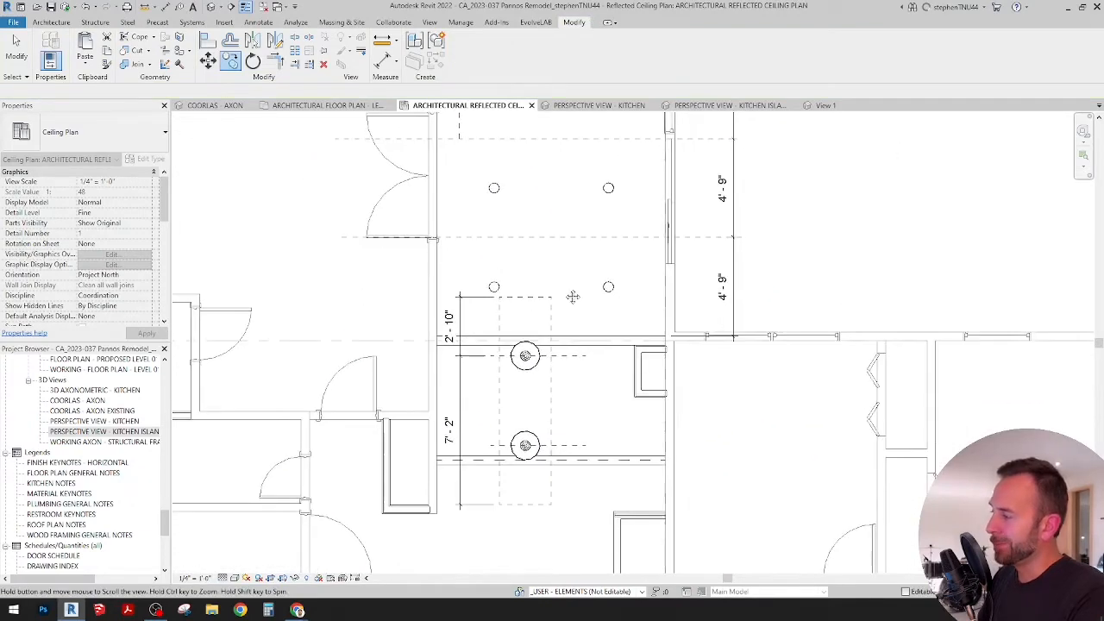
scroll(569, 298, down, 1)
scroll(566, 310, up, 1)
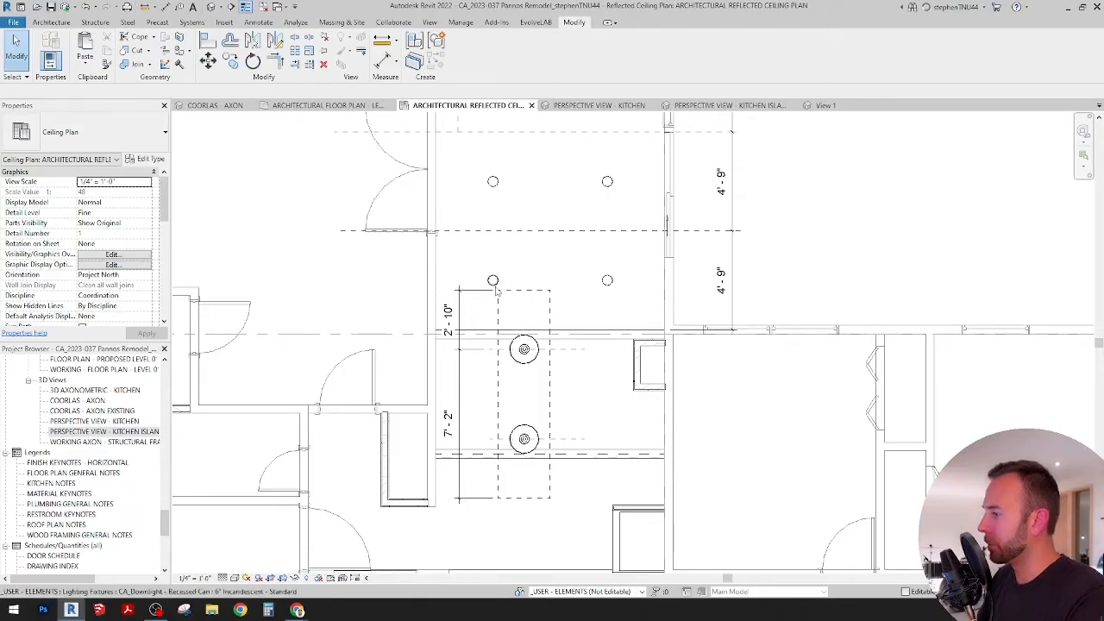
scroll(579, 301, down, 3)
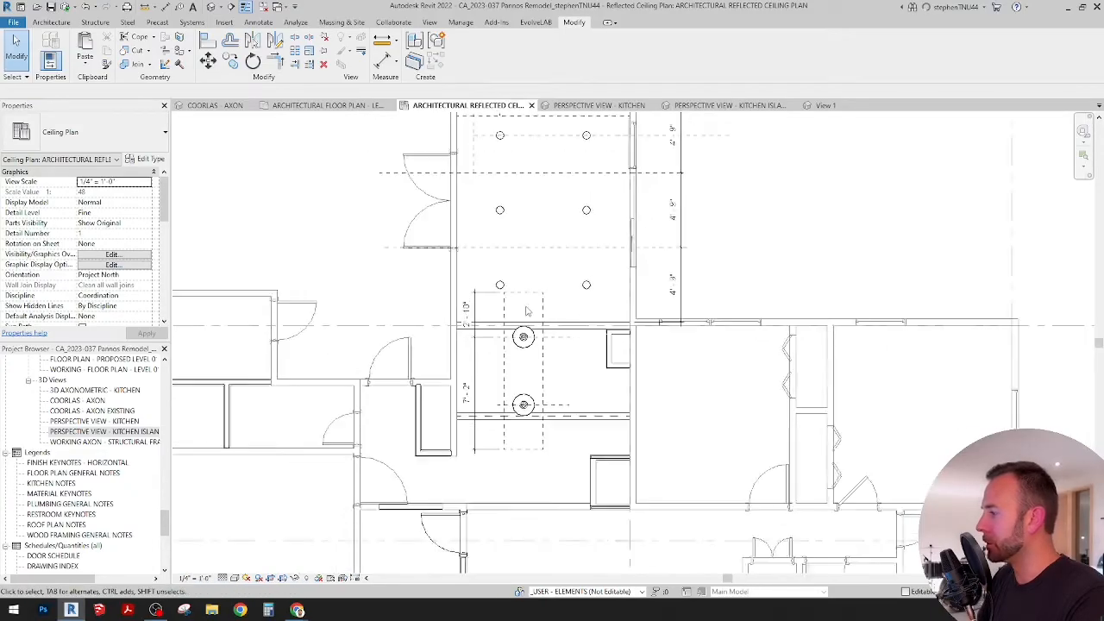
scroll(556, 335, up, 2)
middle_drag(556, 334, 561, 325)
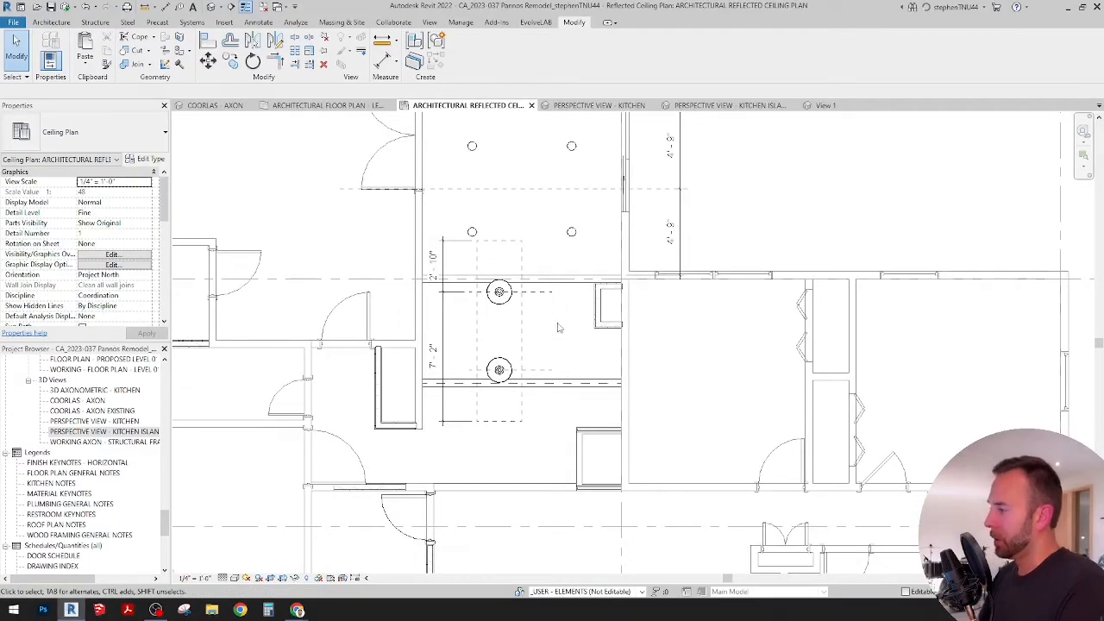
scroll(557, 304, up, 1)
middle_drag(552, 313, 566, 320)
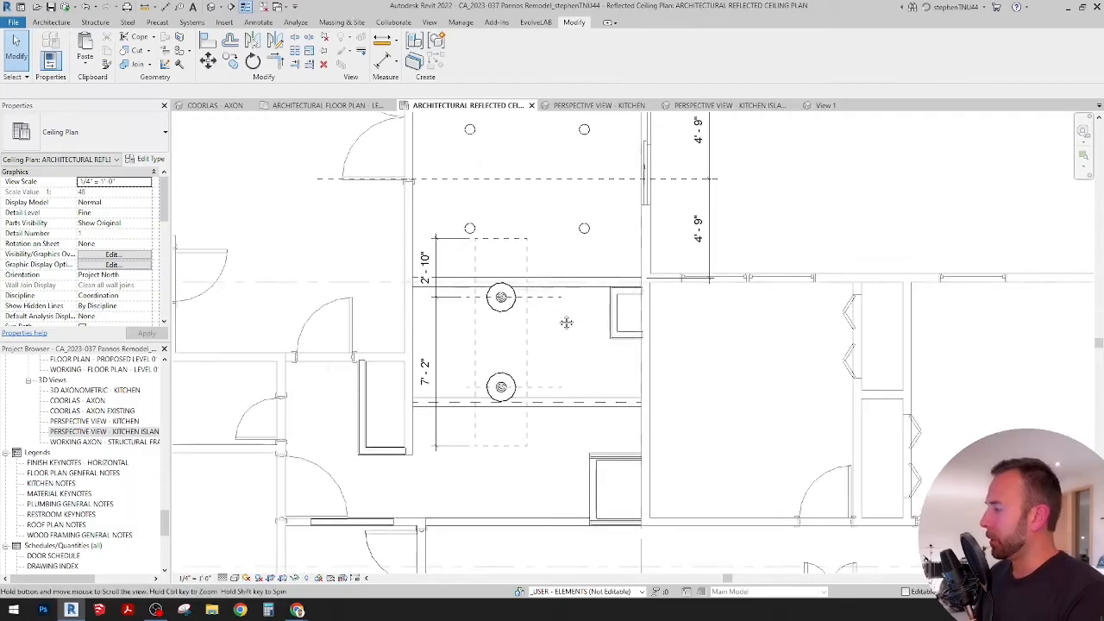
scroll(505, 215, up, 3)
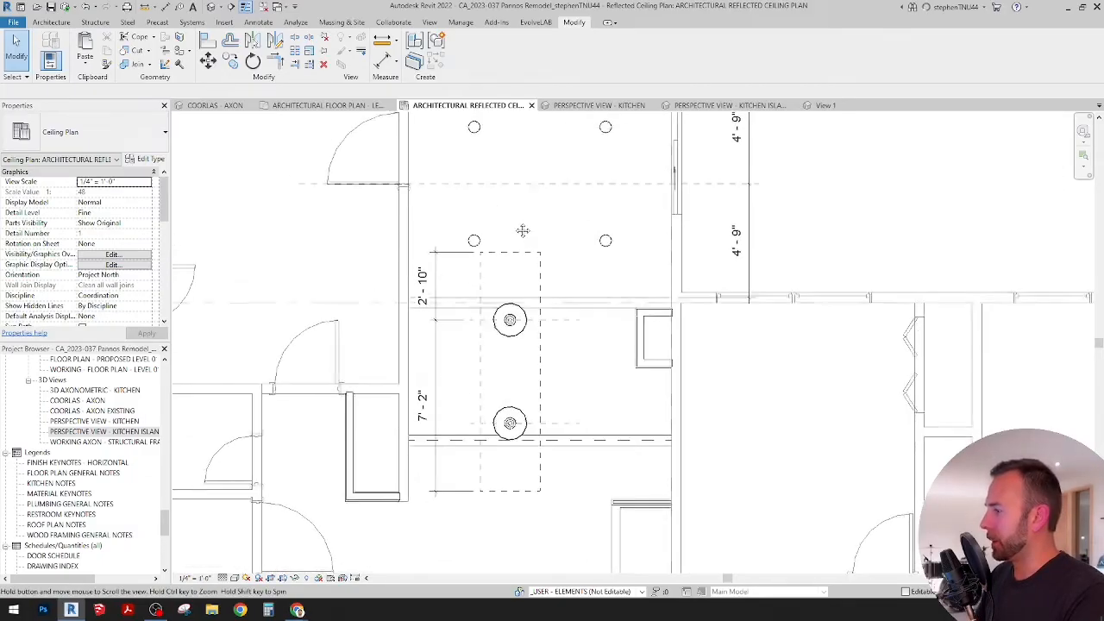
Step: Delete the 2'-10" and 7'-2" dimension string beside the kitchen island
click(461, 253)
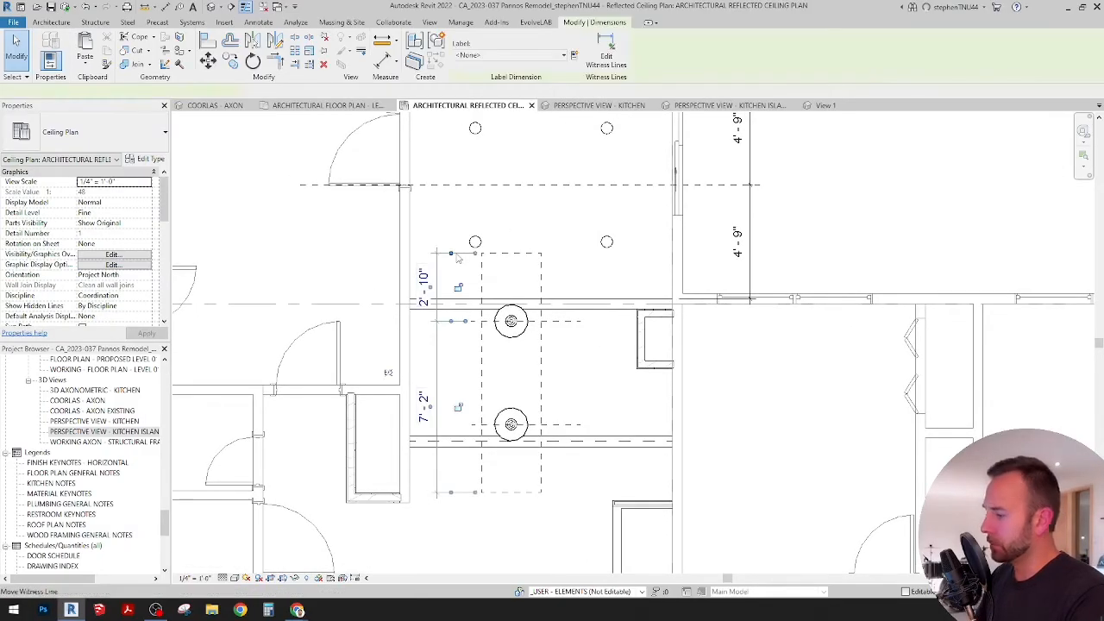
key(Delete)
middle_drag(475, 249, 489, 363)
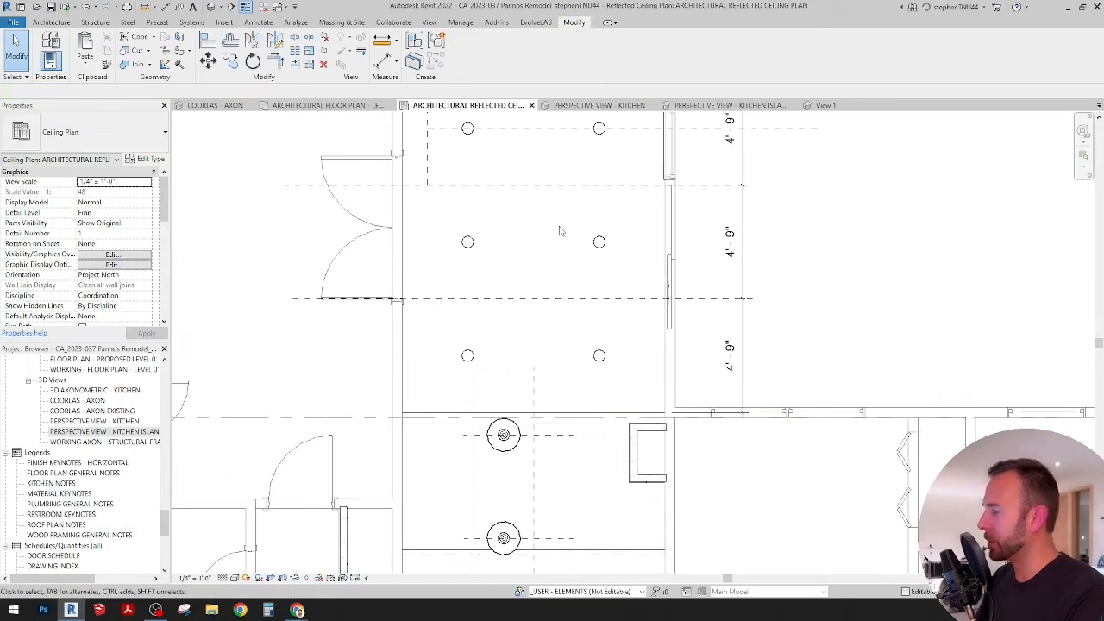
scroll(560, 231, down, 2)
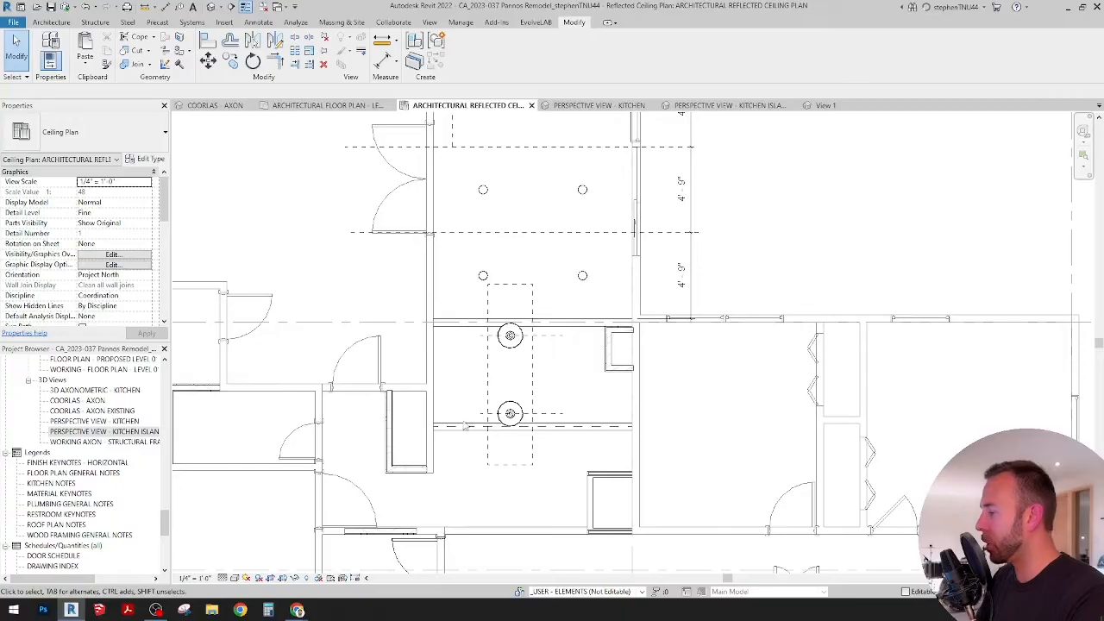
Step: Examine the island, beams and pendant lights in the reflected ceiling plan and the kitchen island perspective view
middle_drag(572, 348, 558, 286)
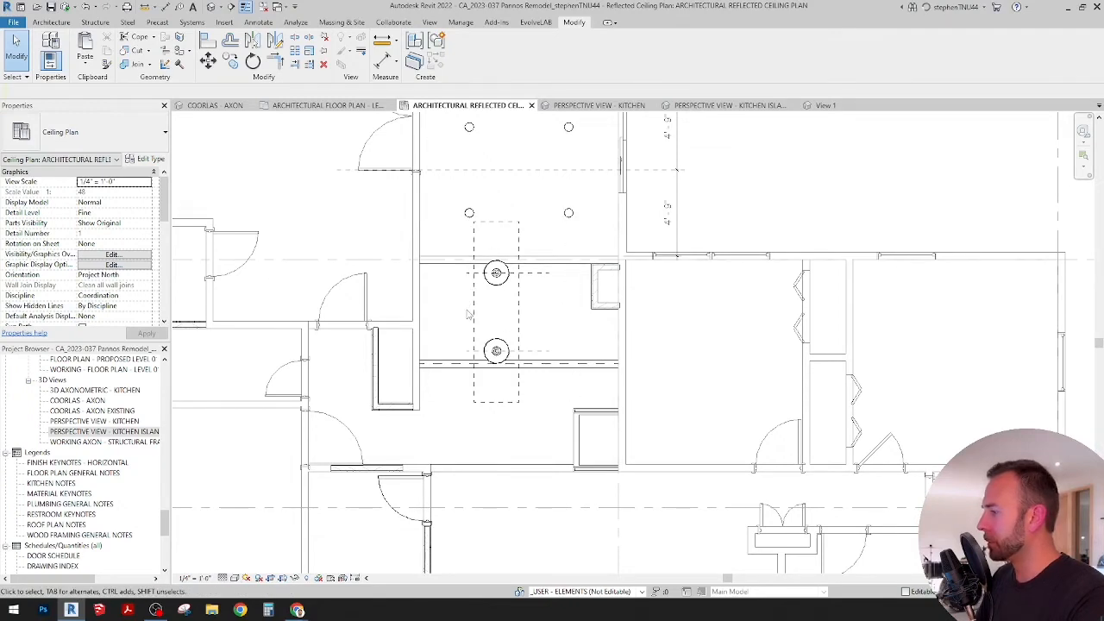
scroll(469, 314, up, 3)
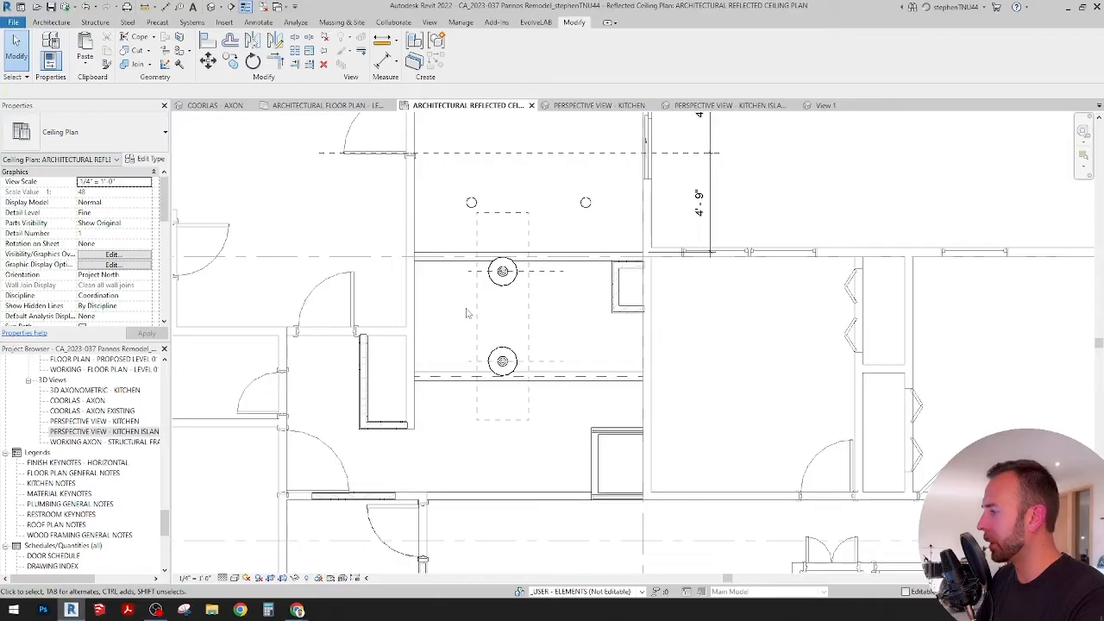
scroll(440, 320, up, 1)
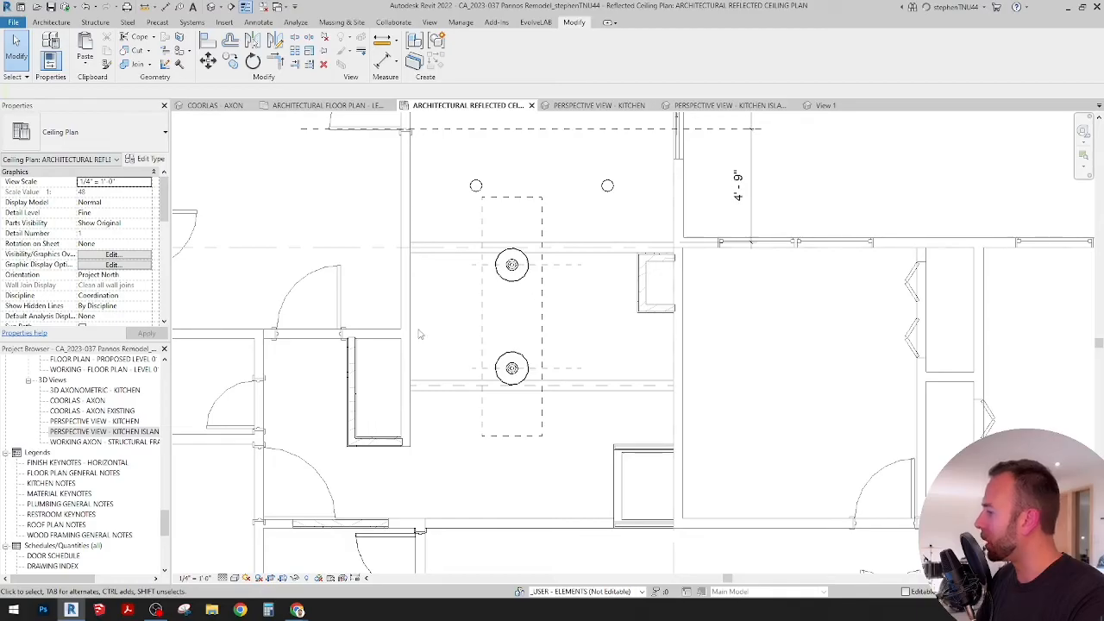
scroll(438, 299, down, 3)
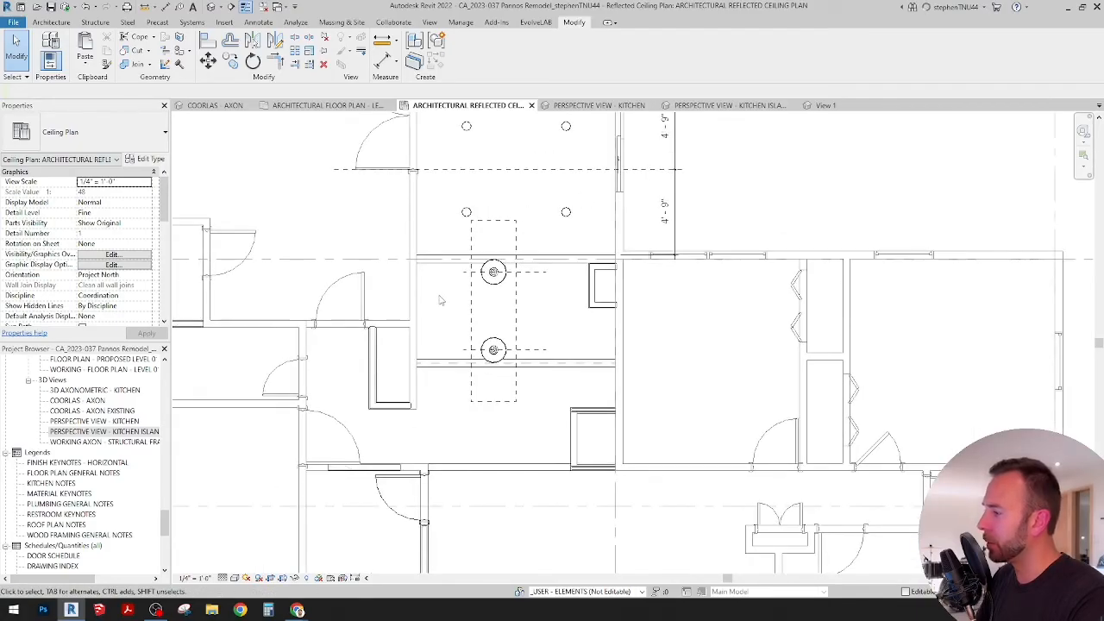
scroll(464, 273, down, 2)
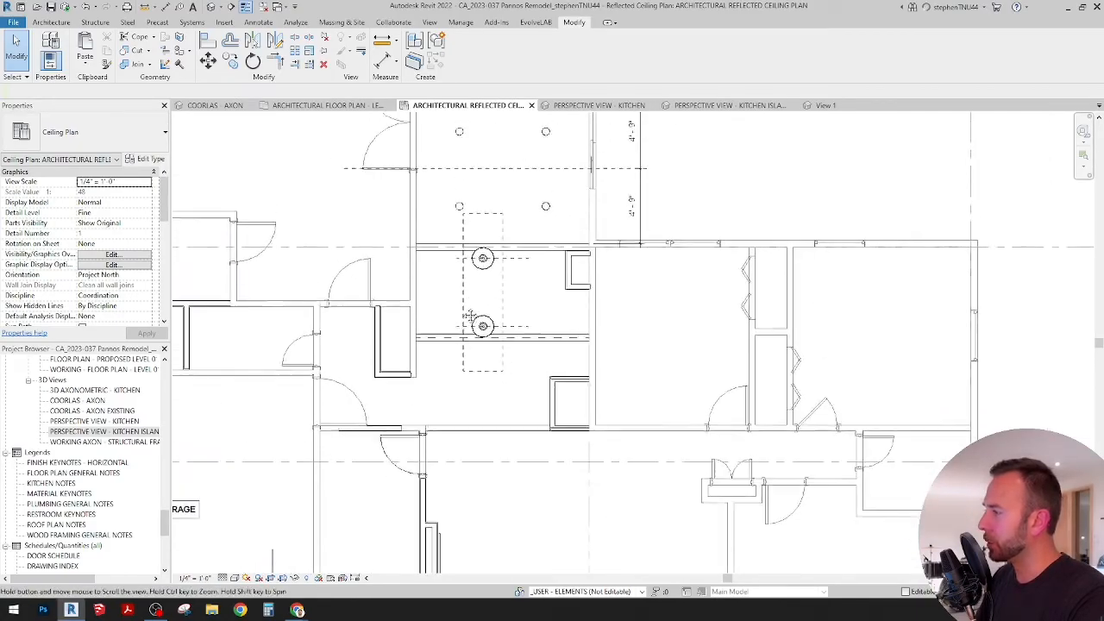
scroll(512, 166, down, 1)
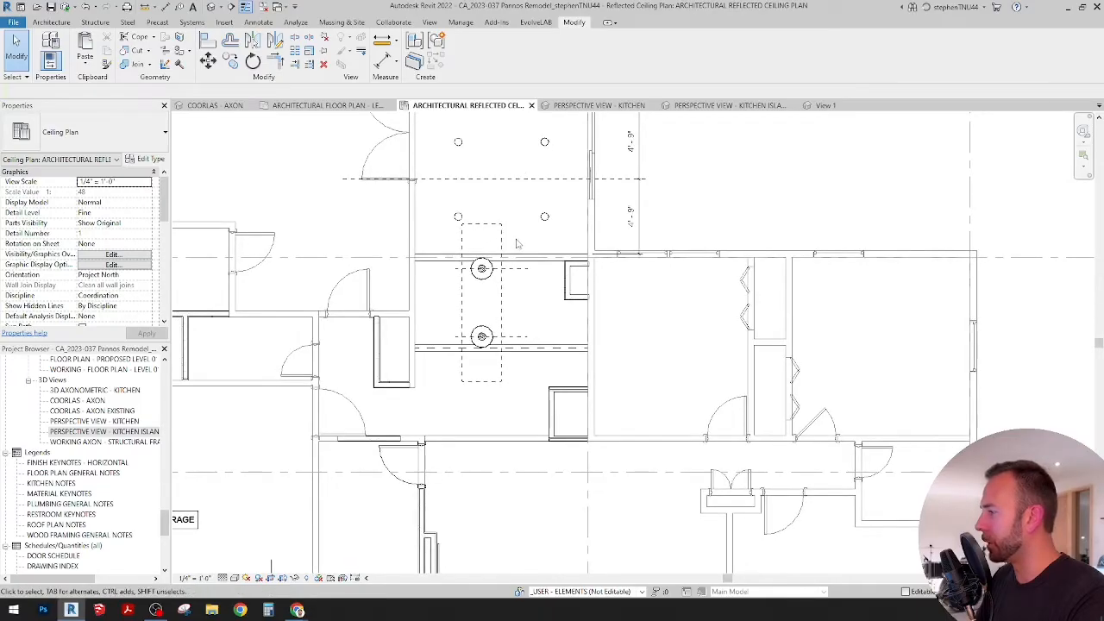
scroll(516, 217, down, 1)
scroll(496, 204, down, 1)
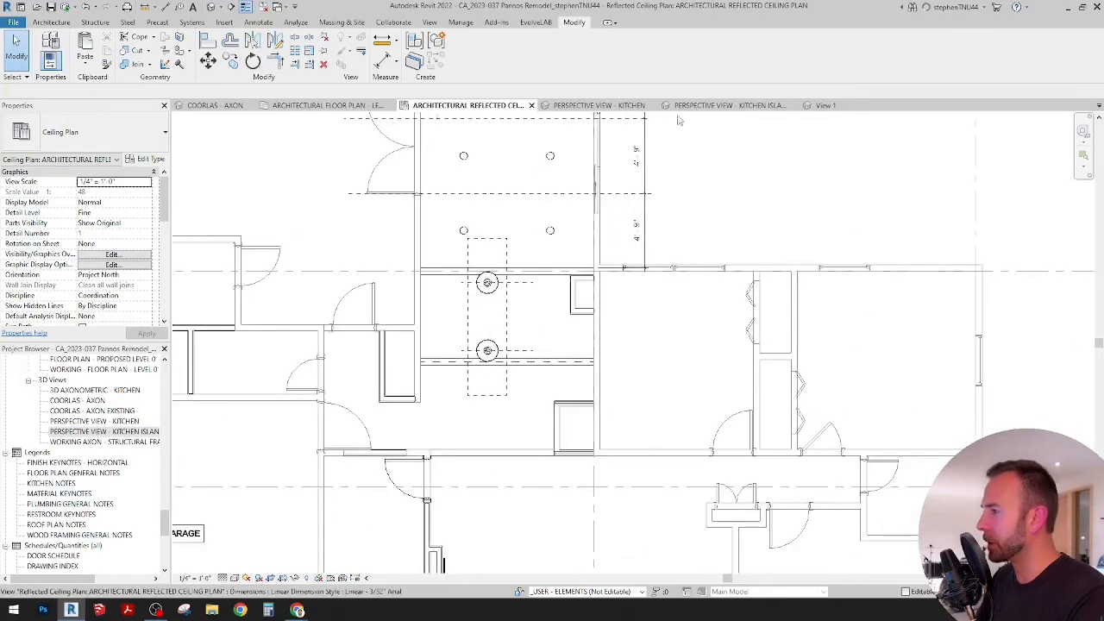
click(723, 106)
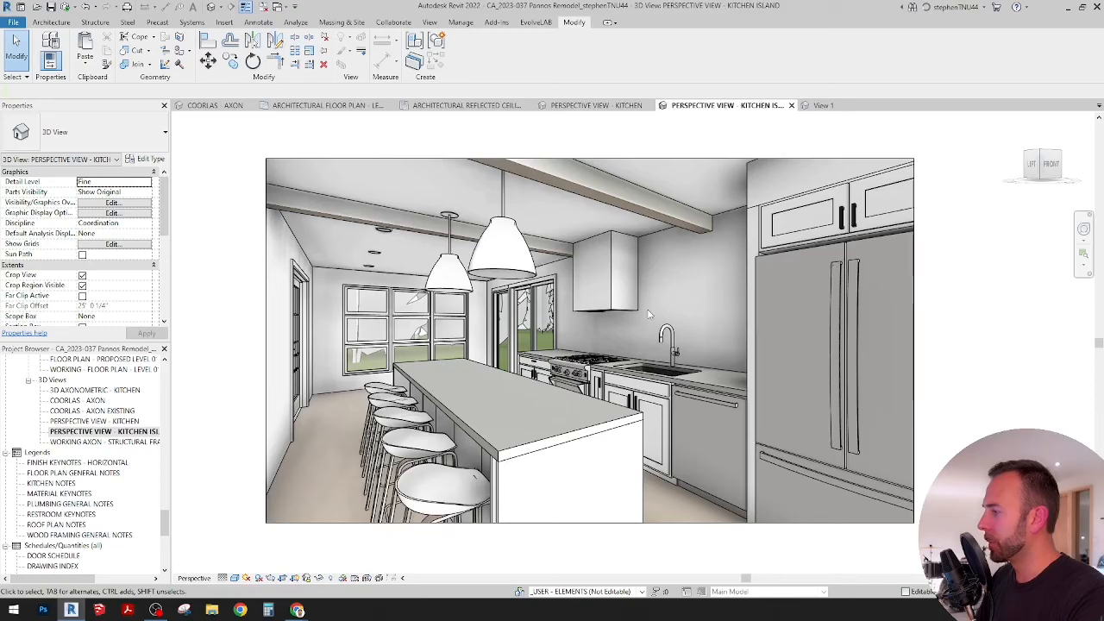
click(496, 107)
Step: Copy the downlight pair nearest the island about 11'-5" straight down into the bay beyond the island, and save the project
scroll(489, 403, up, 3)
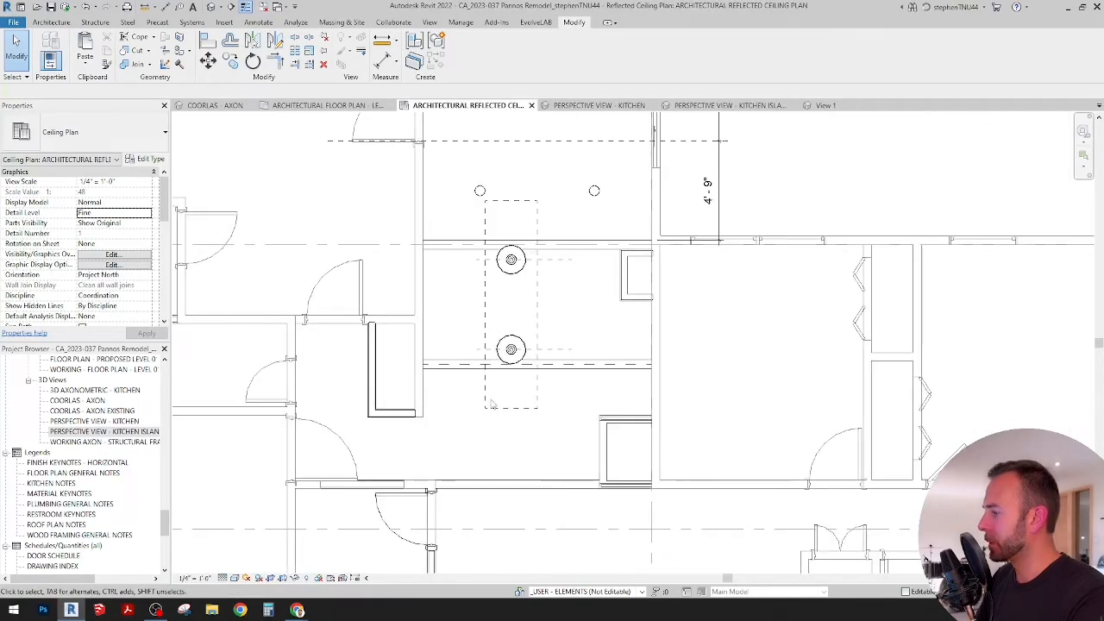
scroll(489, 404, down, 2)
scroll(500, 215, up, 3)
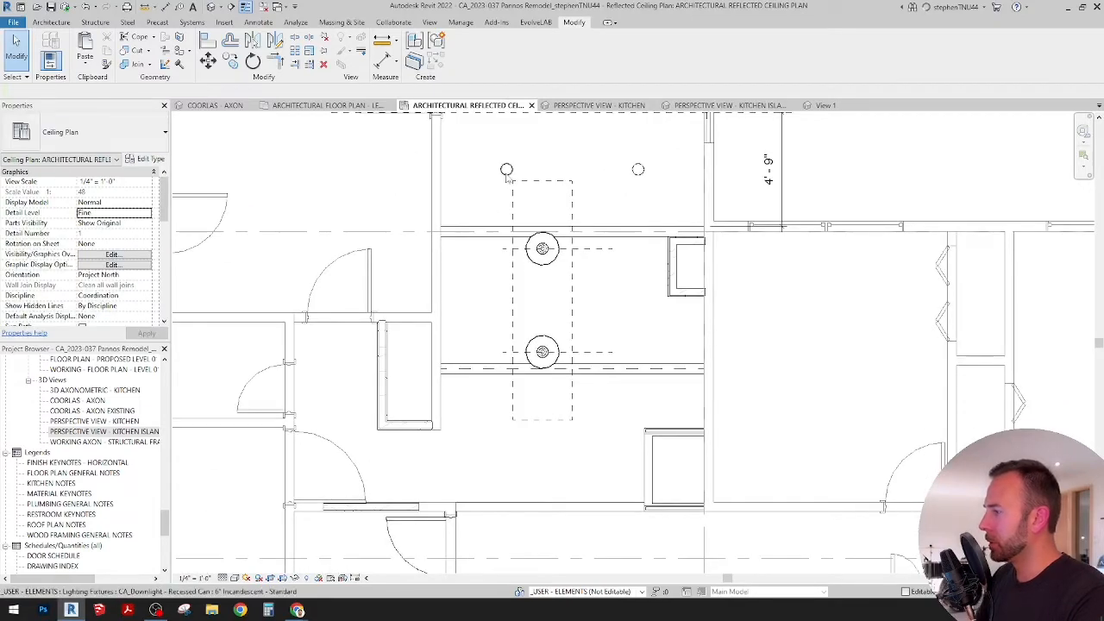
click(506, 170)
middle_drag(507, 230, 505, 240)
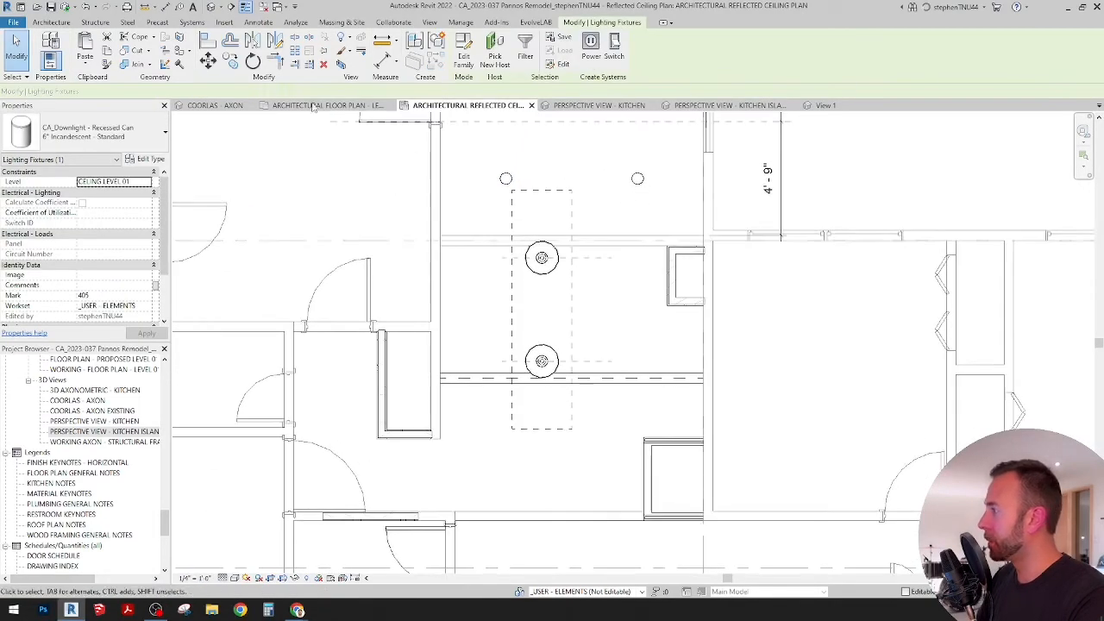
click(230, 61)
click(485, 184)
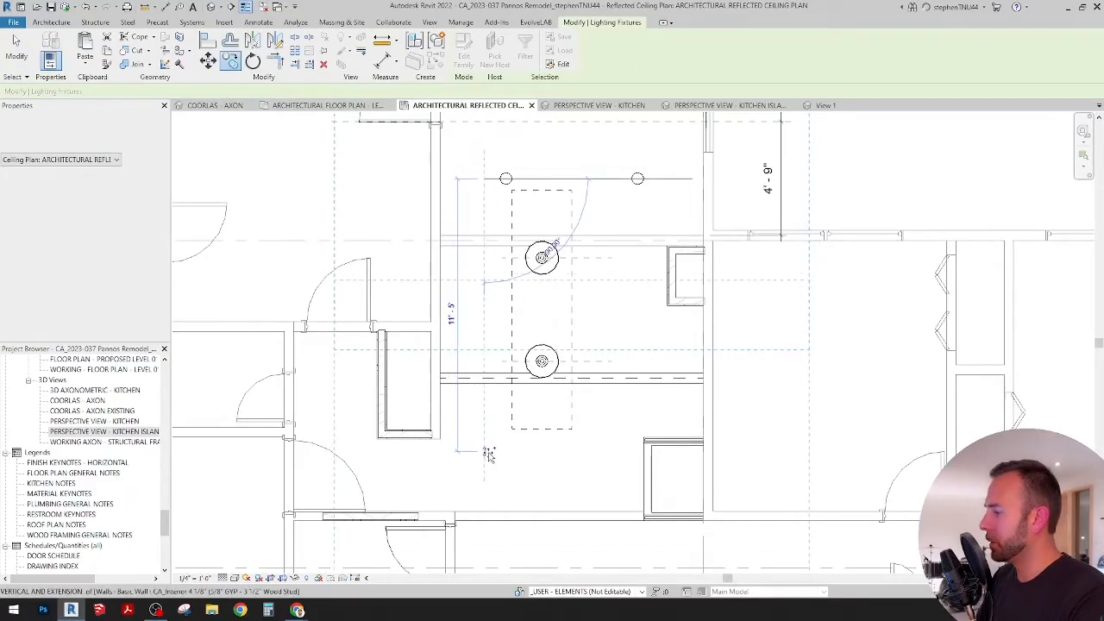
click(535, 444)
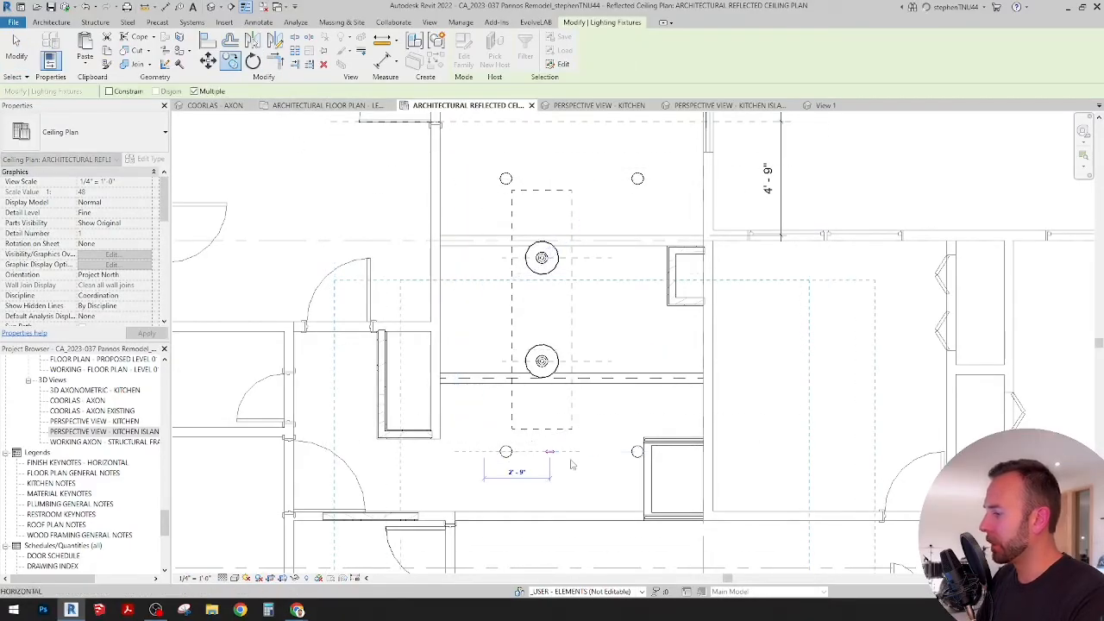
key(Escape)
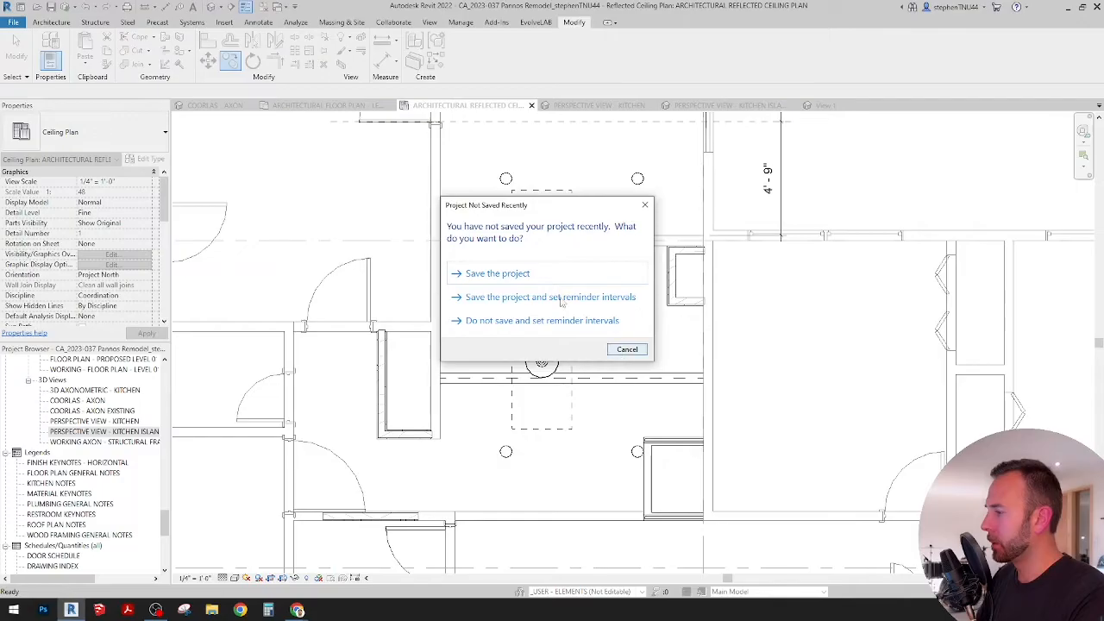
click(528, 274)
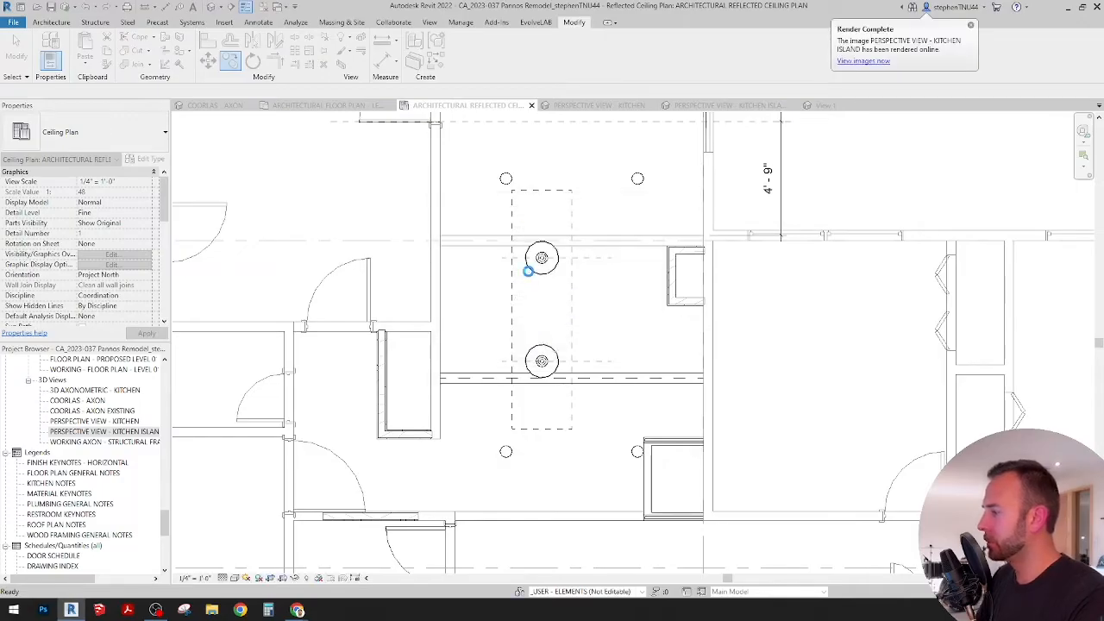
Step: Switch to My Renderings in the browser, view the finished kitchen island rendering, and return to Revit
mouse_move(297, 609)
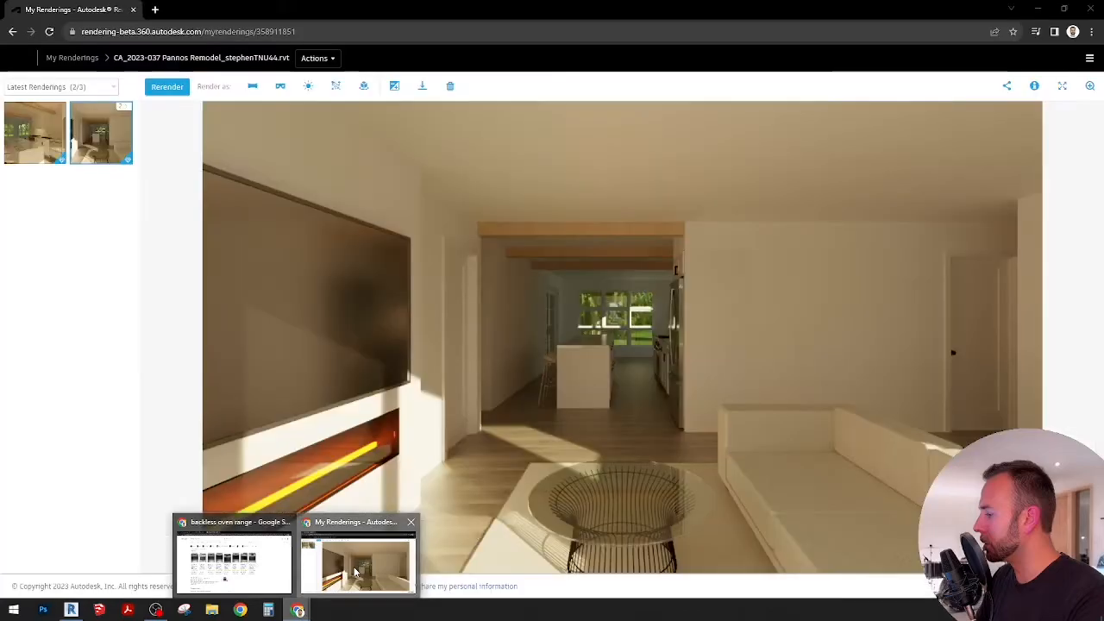
click(356, 569)
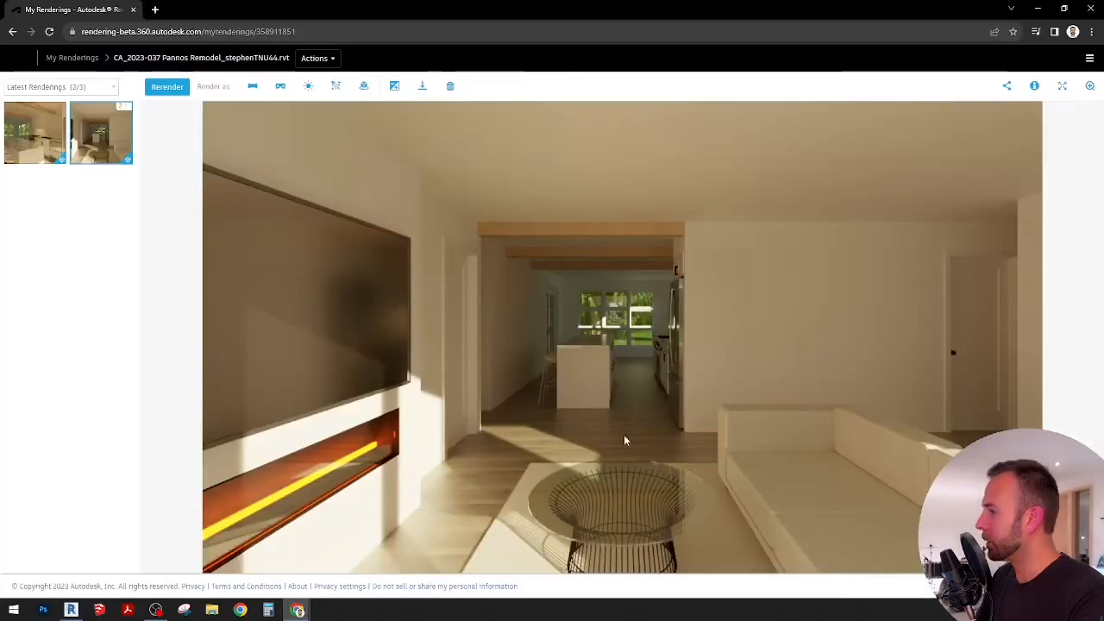
click(34, 132)
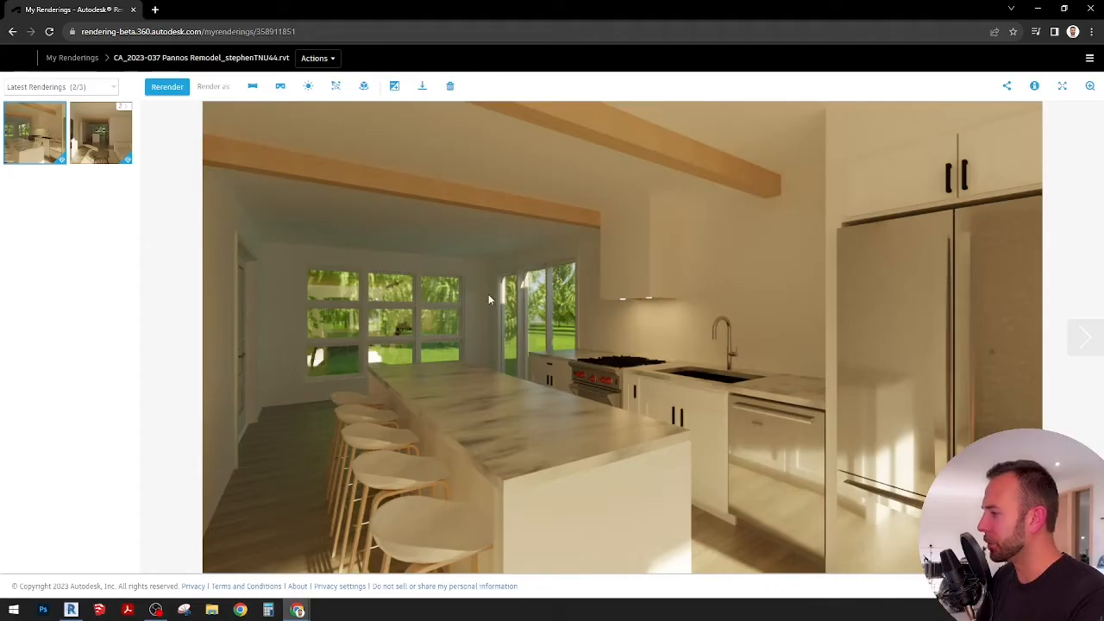
click(1040, 9)
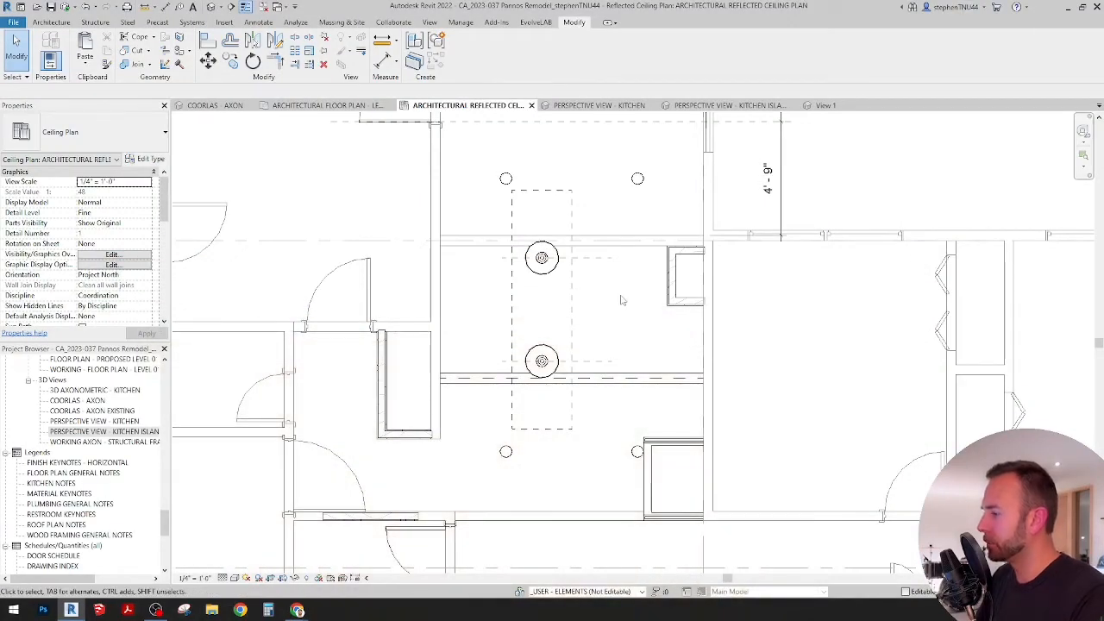
Step: Remove the dashed line running lengthwise inside the kitchen island in the Level 01 architectural floor plan
scroll(621, 301, down, 3)
mouse_move(606, 293)
middle_down()
mouse_move(616, 365)
mouse_move(601, 286)
middle_up()
scroll(607, 362, up, 1)
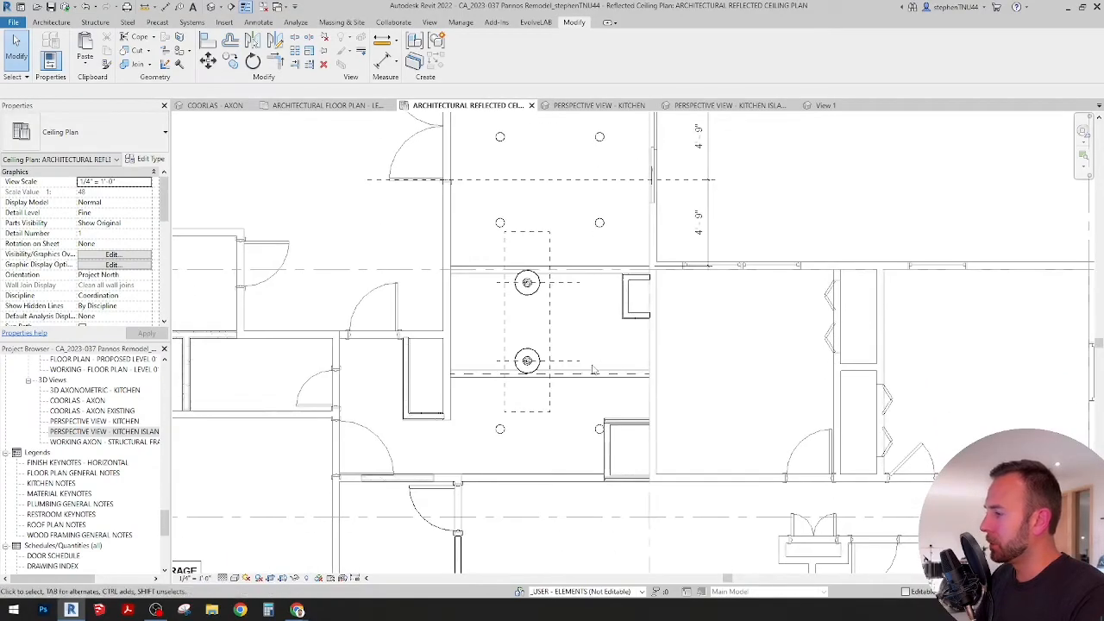
scroll(597, 358, up, 3)
click(324, 104)
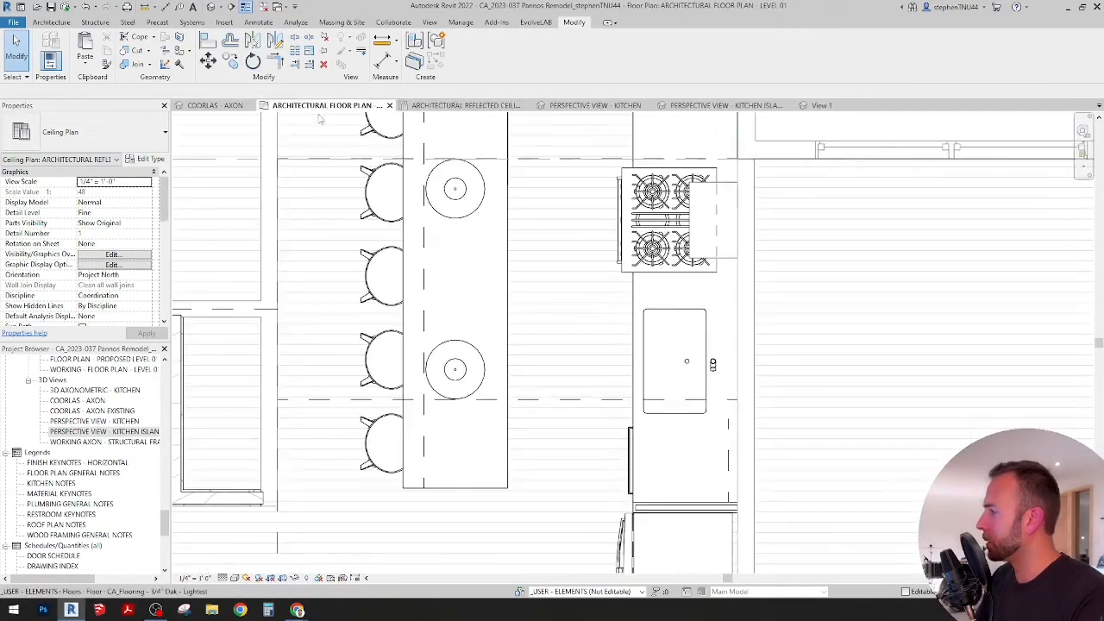
click(508, 236)
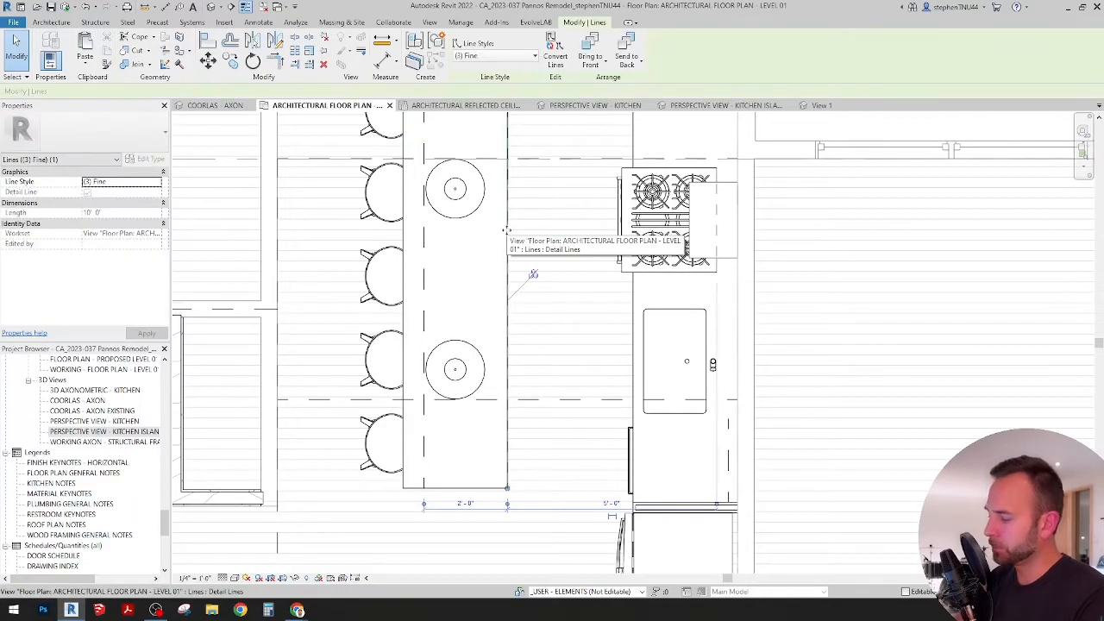
key(Escape)
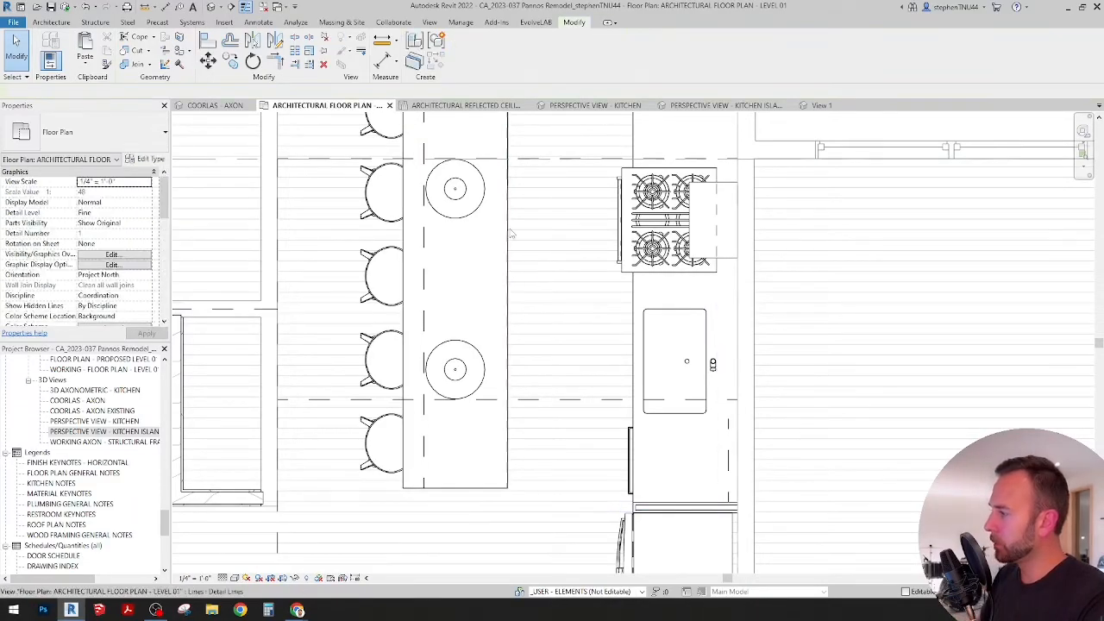
click(549, 235)
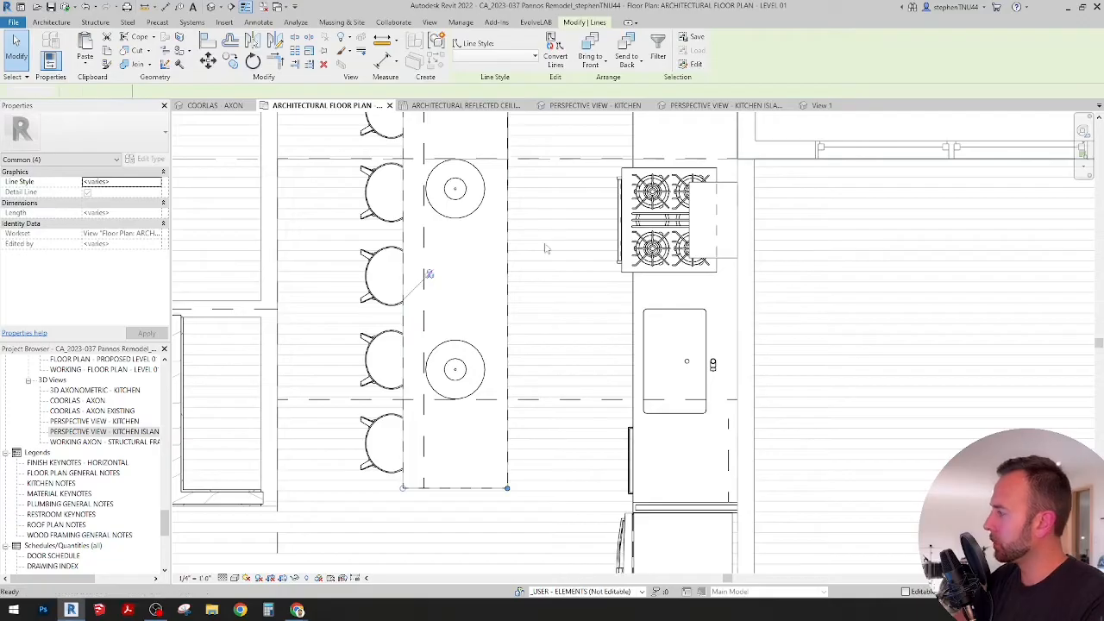
key(Escape)
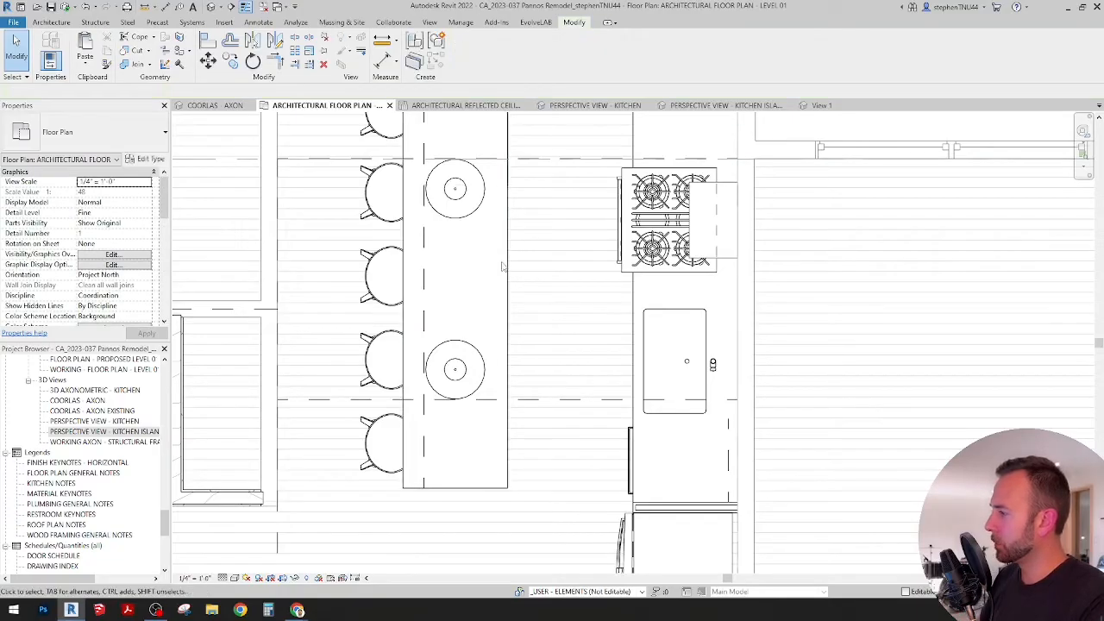
click(468, 264)
key(Escape)
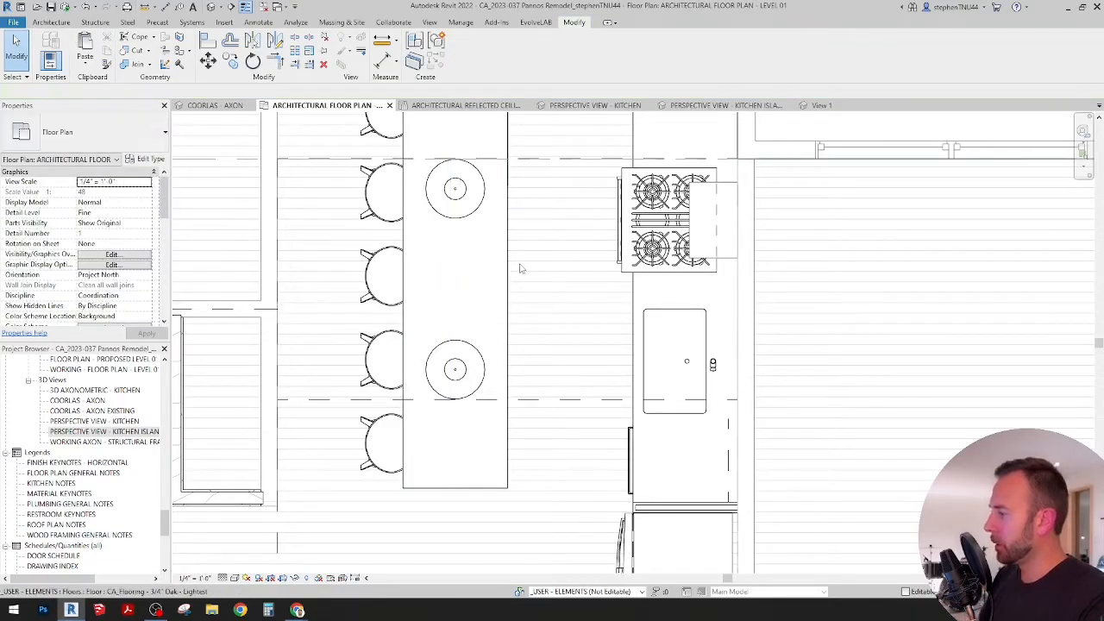
Step: Trace the range-side counter's 2'-6" end and its front edge down to the refrigerator panel with Extra Fine Dashed Small detail lines
scroll(512, 245, down, 1)
scroll(512, 245, up, 3)
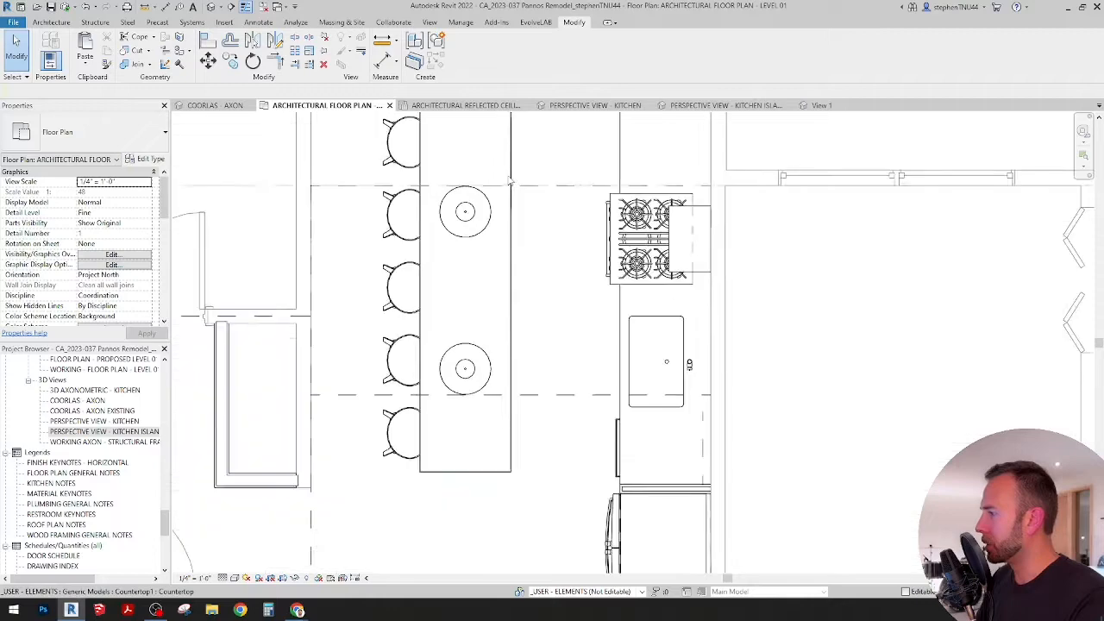
click(259, 23)
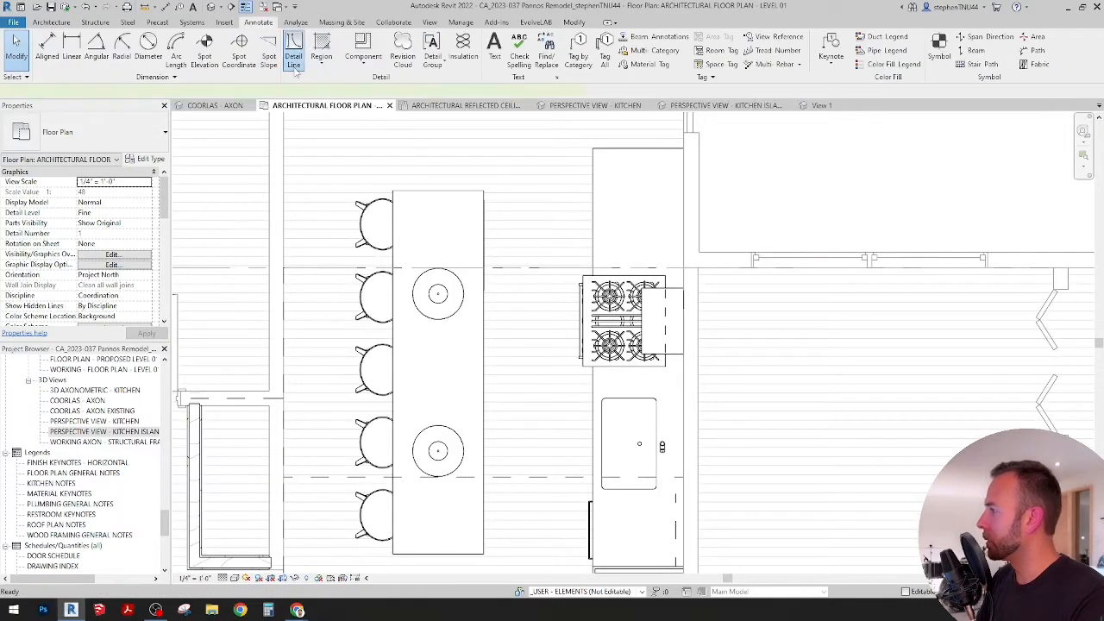
click(294, 61)
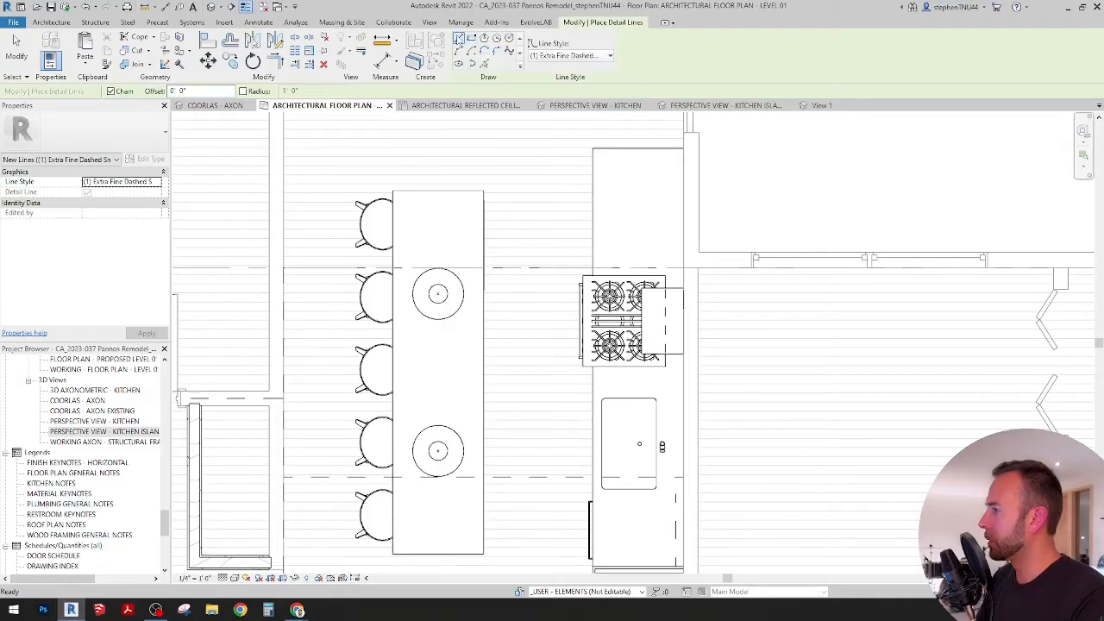
scroll(655, 148, up, 3)
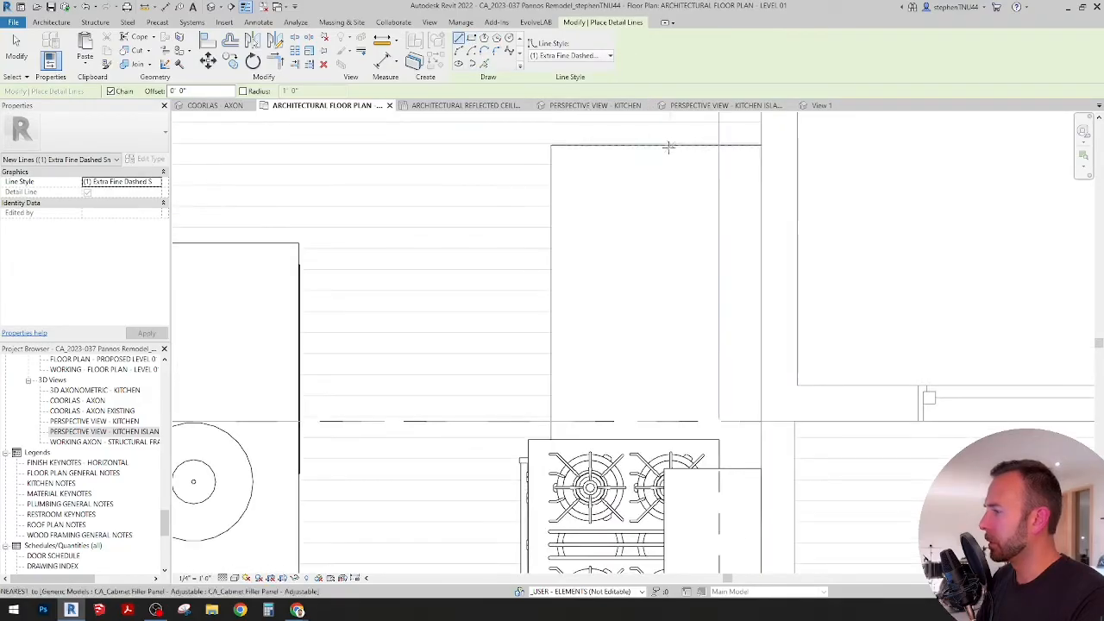
scroll(667, 147, up, 4)
click(730, 179)
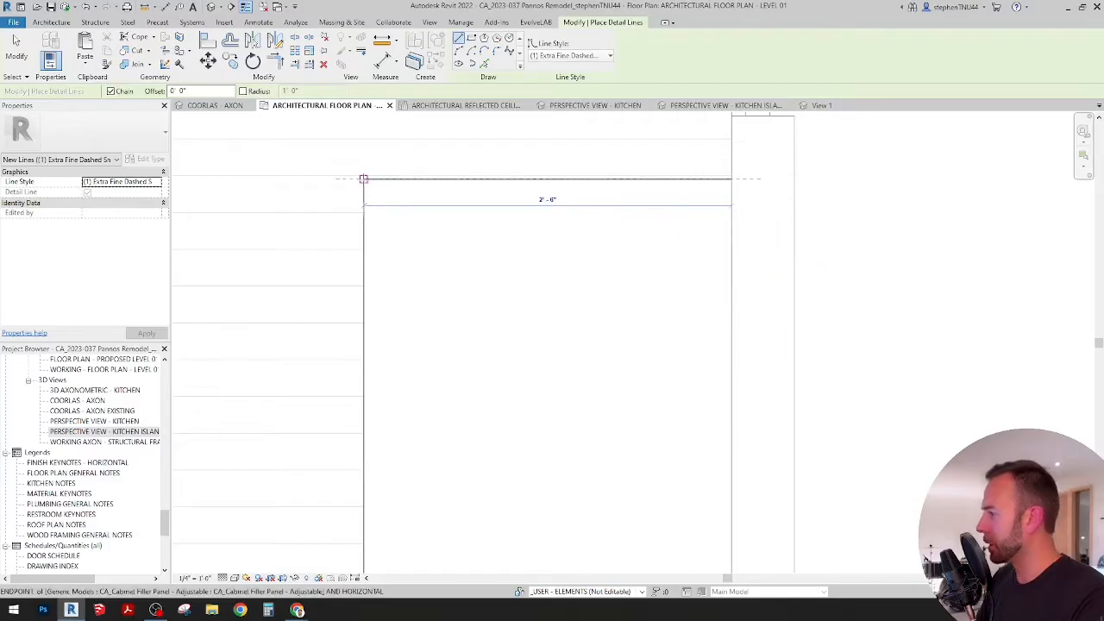
scroll(517, 138, down, 5)
middle_drag(509, 459, 502, 404)
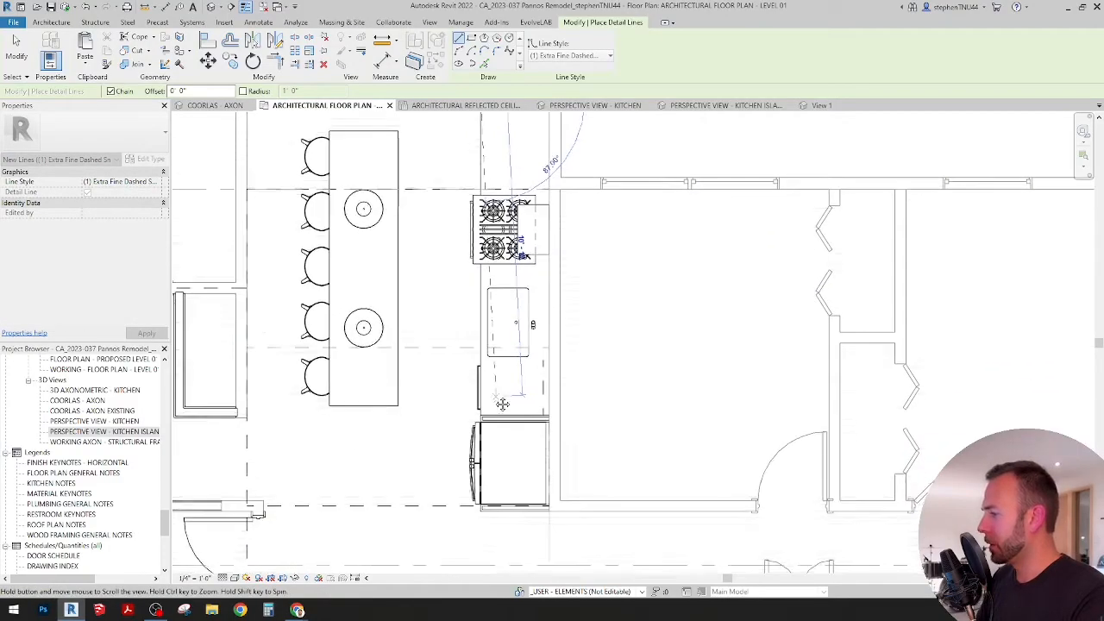
scroll(483, 419, up, 5)
click(472, 402)
key(Escape)
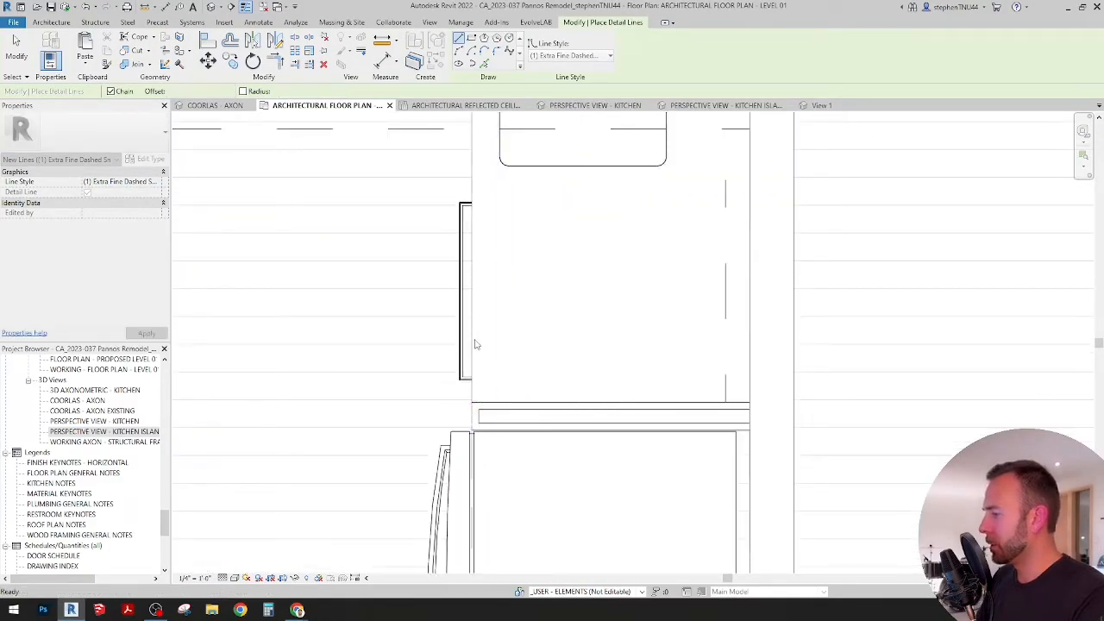
key(Escape)
Step: Copy the new dashed counter outline lines to the clipboard
click(473, 338)
scroll(516, 338, down, 5)
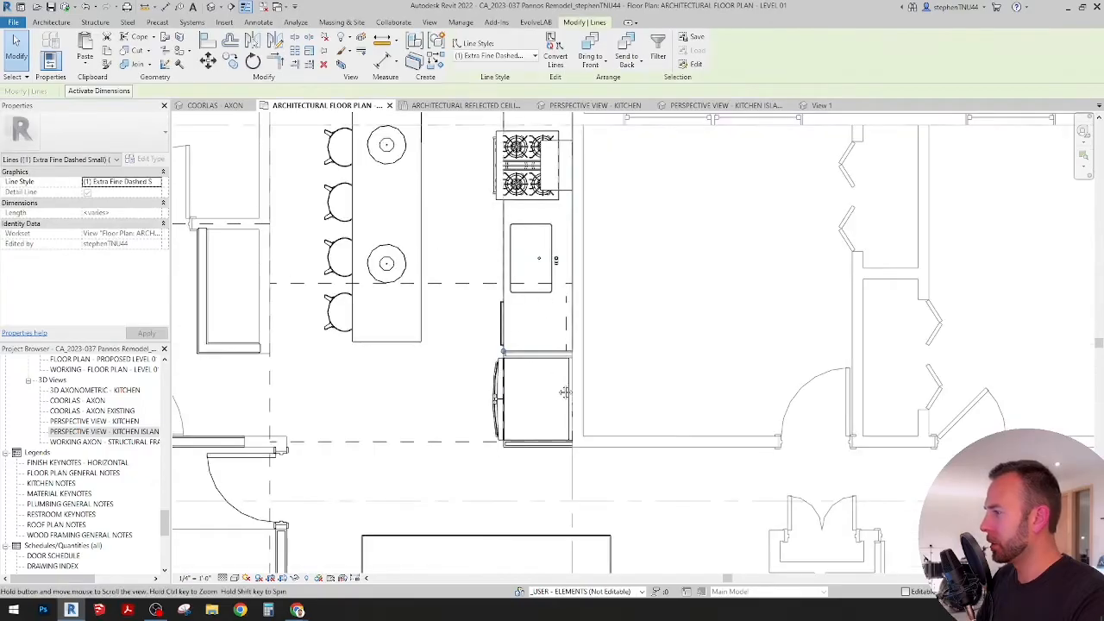
middle_drag(564, 389, 583, 505)
click(107, 51)
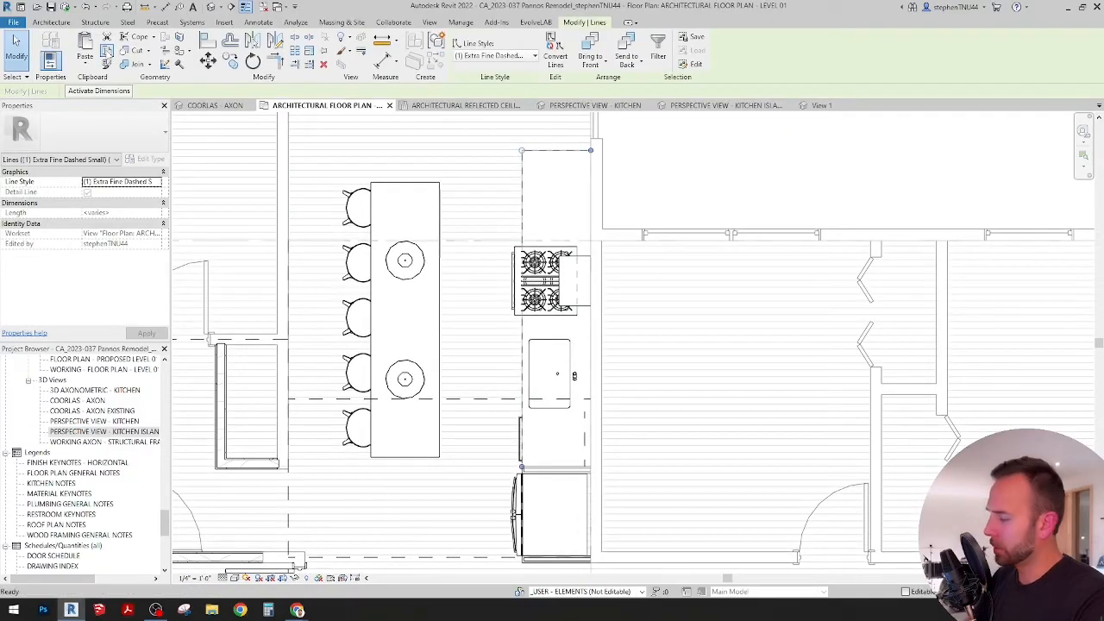
Step: Paste the copied dashed counter outline into the architectural reflected ceiling plan, aligned to the current view
click(394, 136)
click(455, 107)
scroll(481, 239, down, 2)
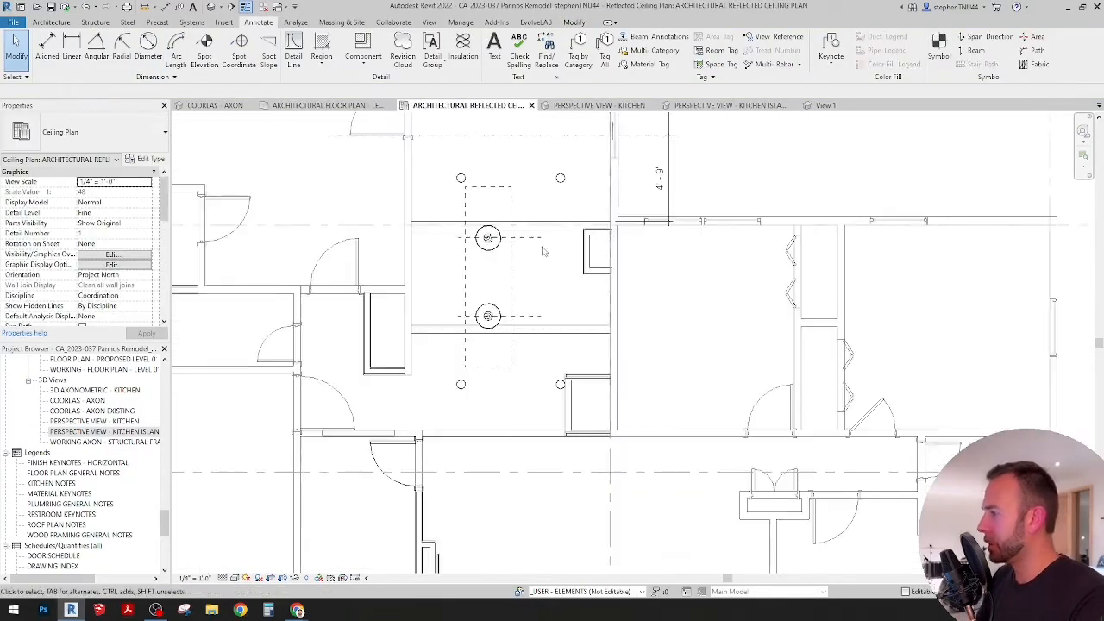
middle_drag(542, 249, 518, 308)
click(574, 23)
click(85, 69)
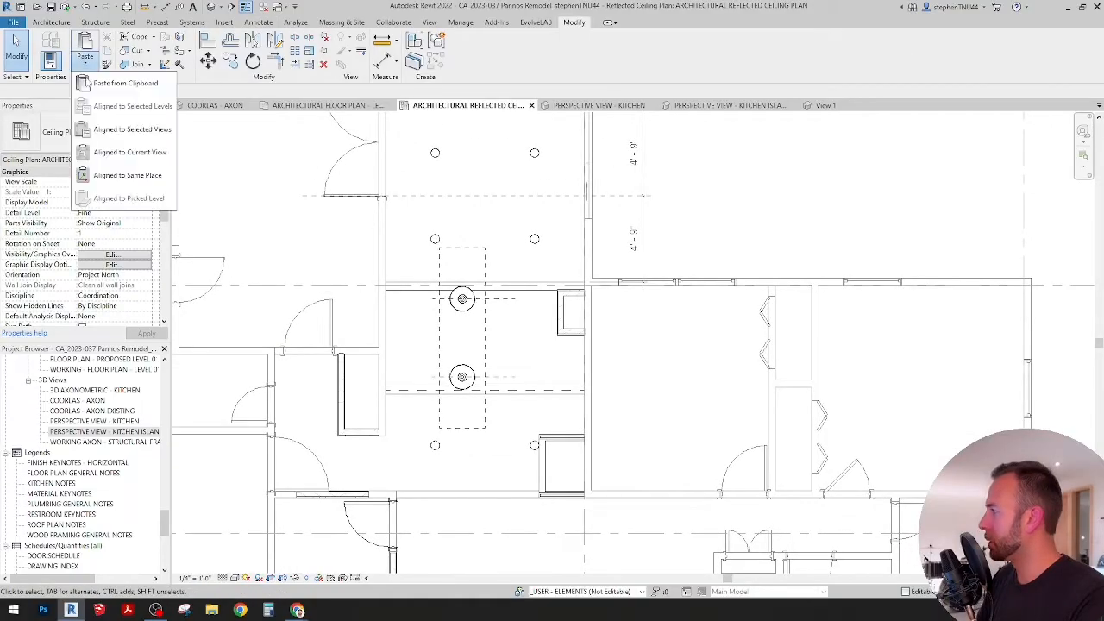
click(121, 148)
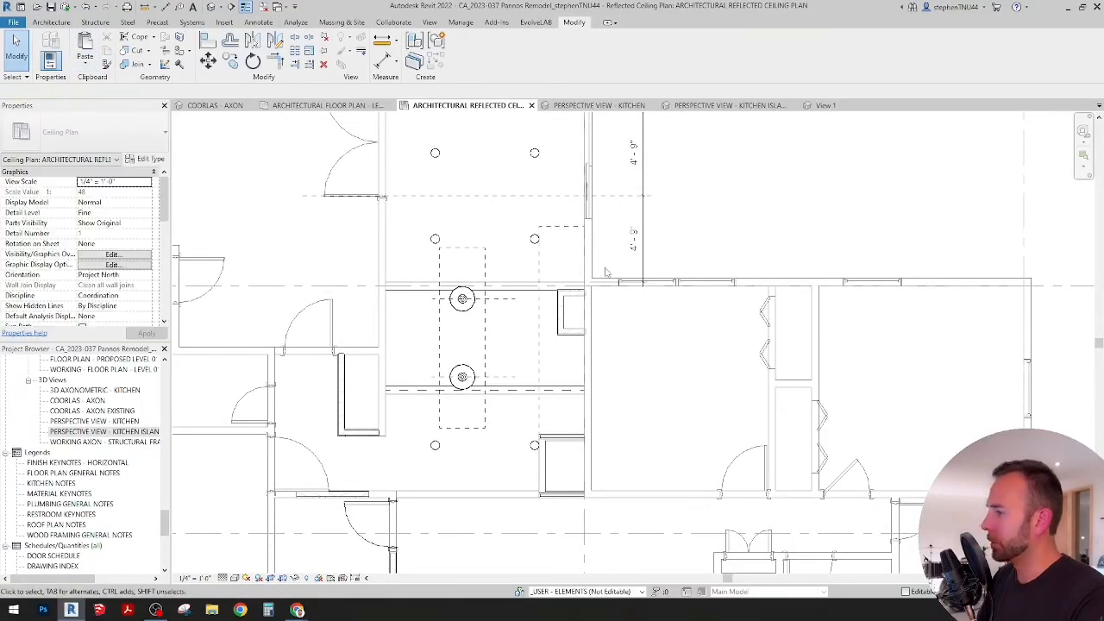
middle_drag(609, 271, 653, 259)
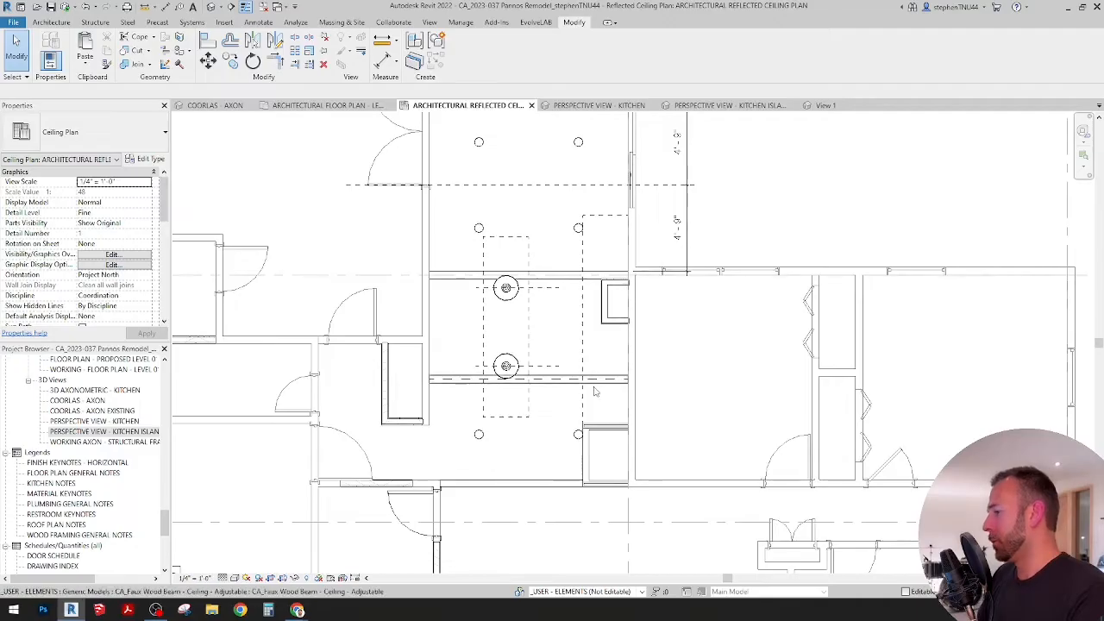
scroll(593, 387, up, 2)
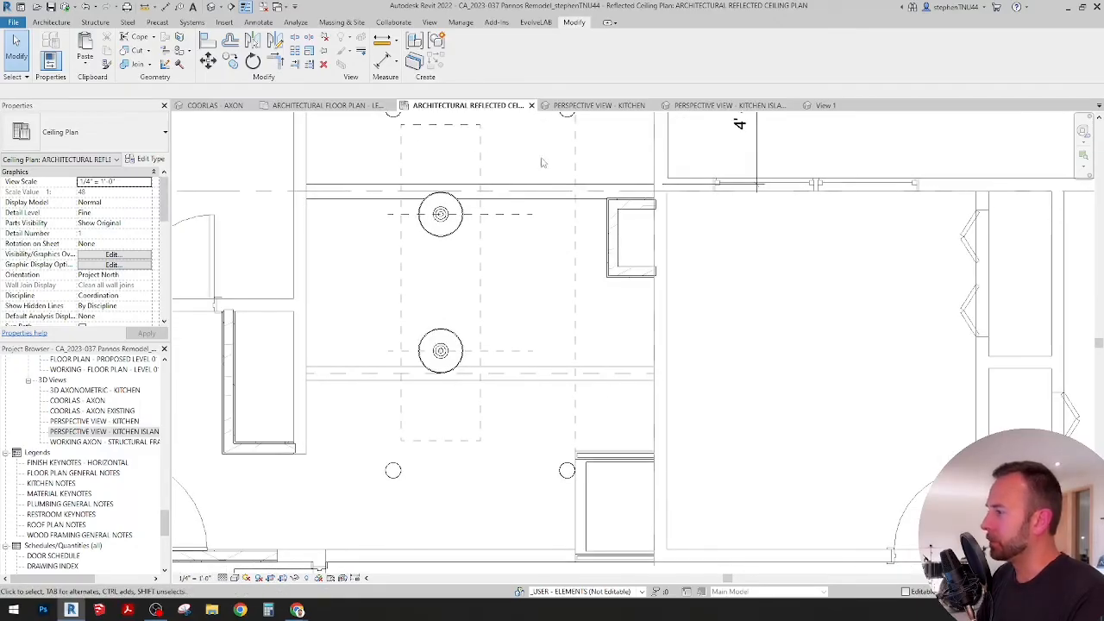
Step: In the Level 01 architectural floor plan, draw a 2'-6" Extra Fine Dashed detail line across the counter through the sink's center
click(379, 107)
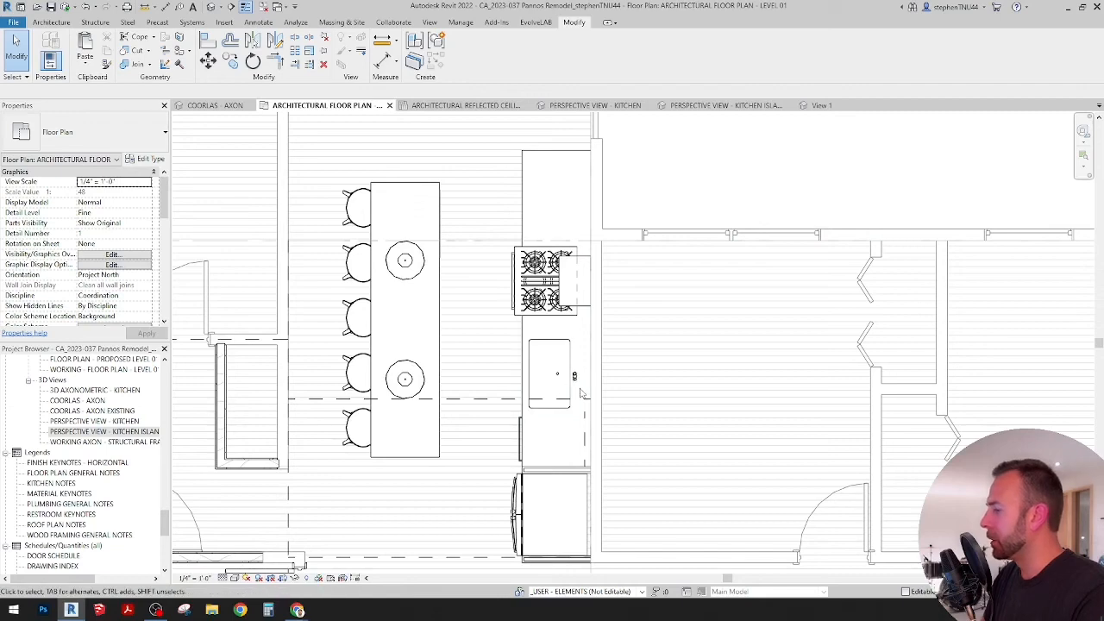
scroll(573, 375, up, 4)
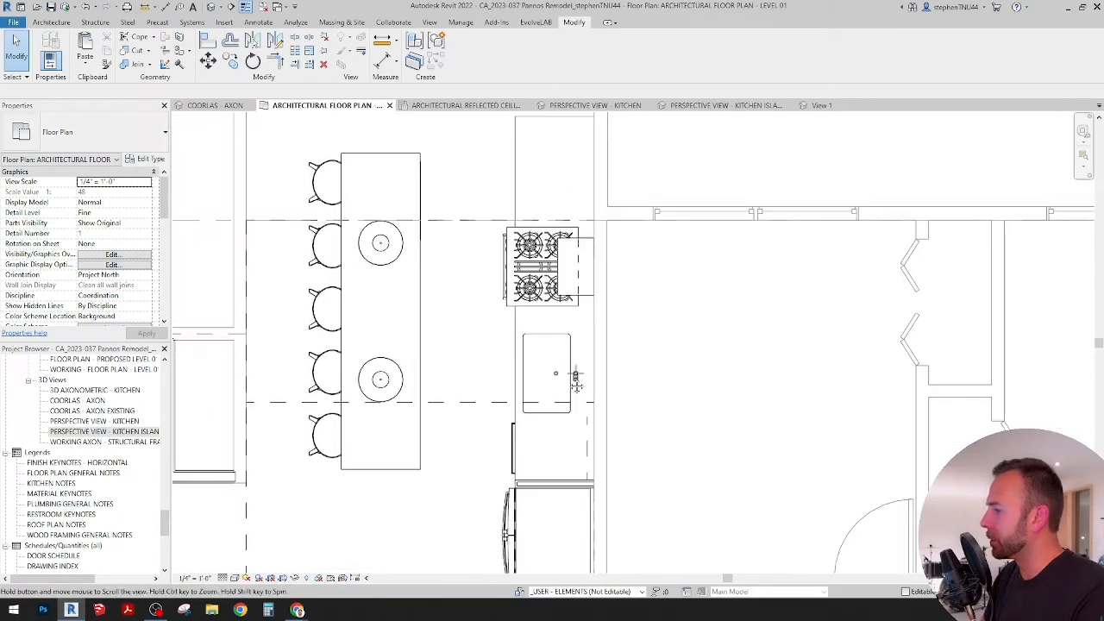
middle_drag(577, 390, 575, 372)
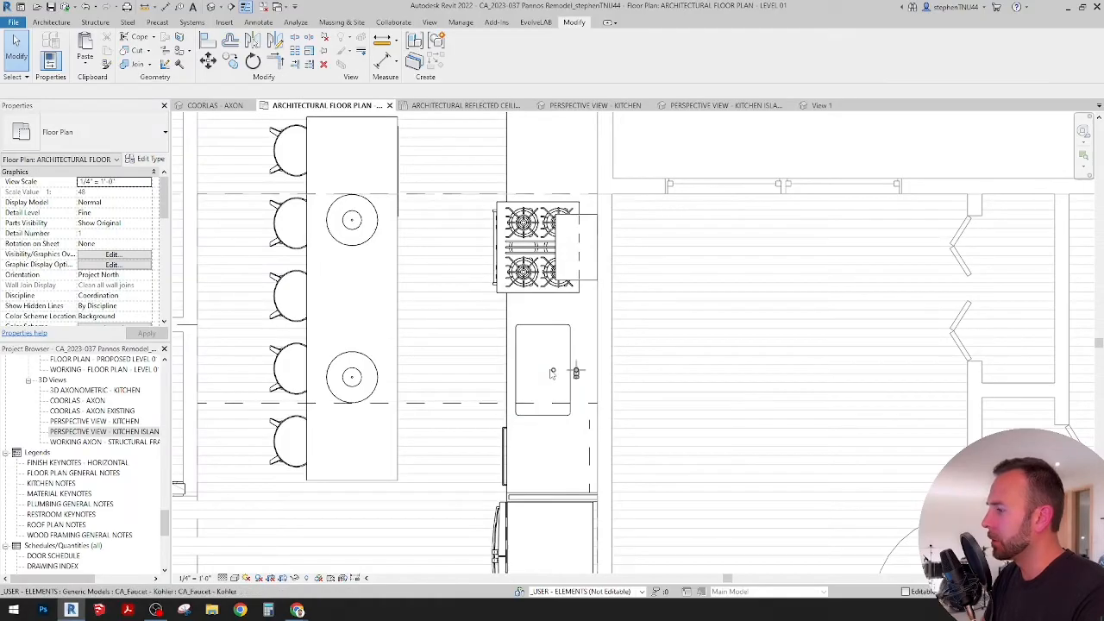
click(255, 23)
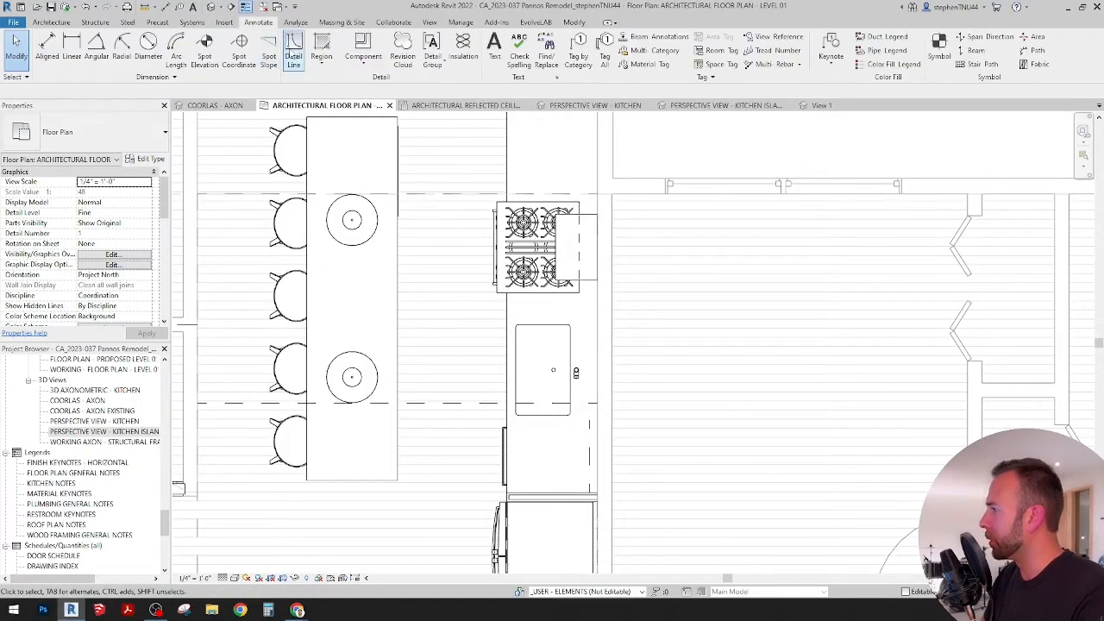
click(293, 48)
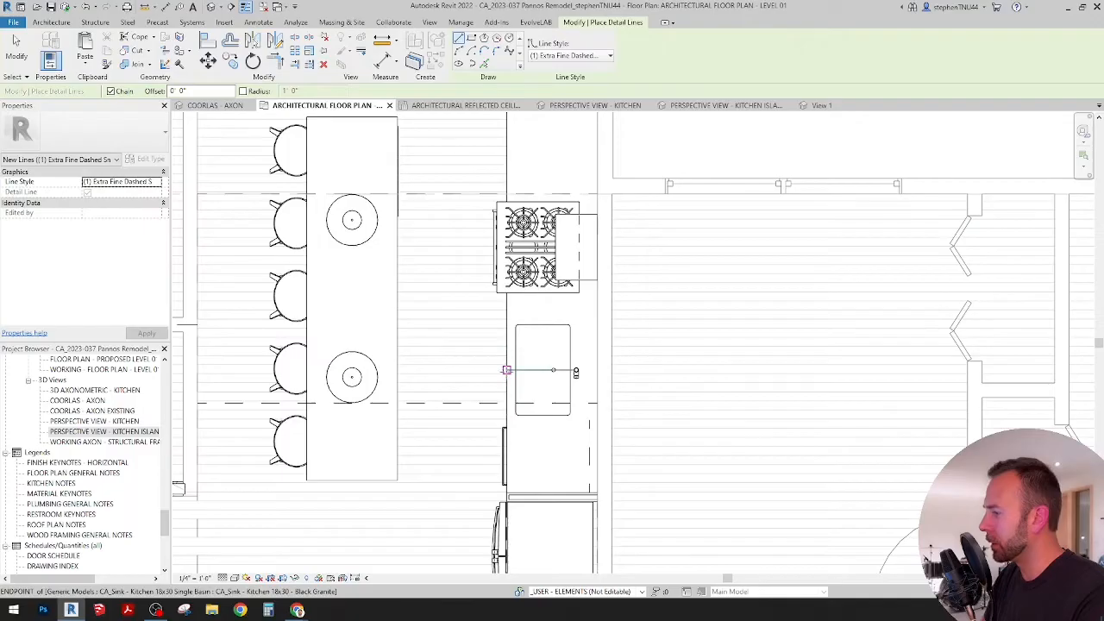
click(506, 370)
click(597, 370)
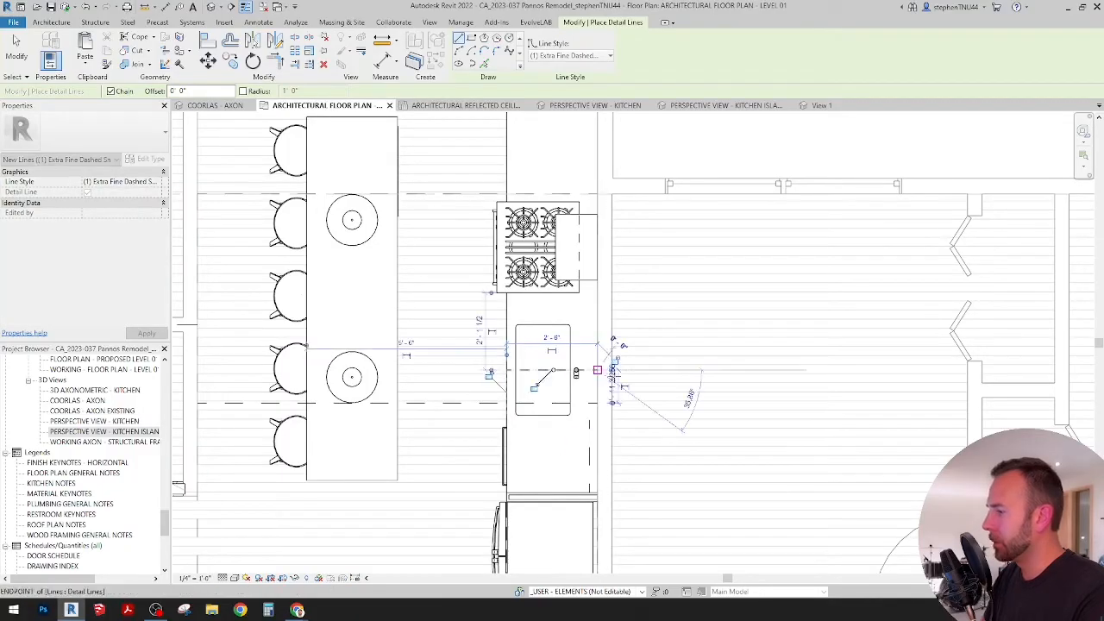
key(Escape)
key(Escape)
Step: Cut the sink centerline from the floor plan and paste it into the reflected ceiling plan, aligned to the current view
click(592, 370)
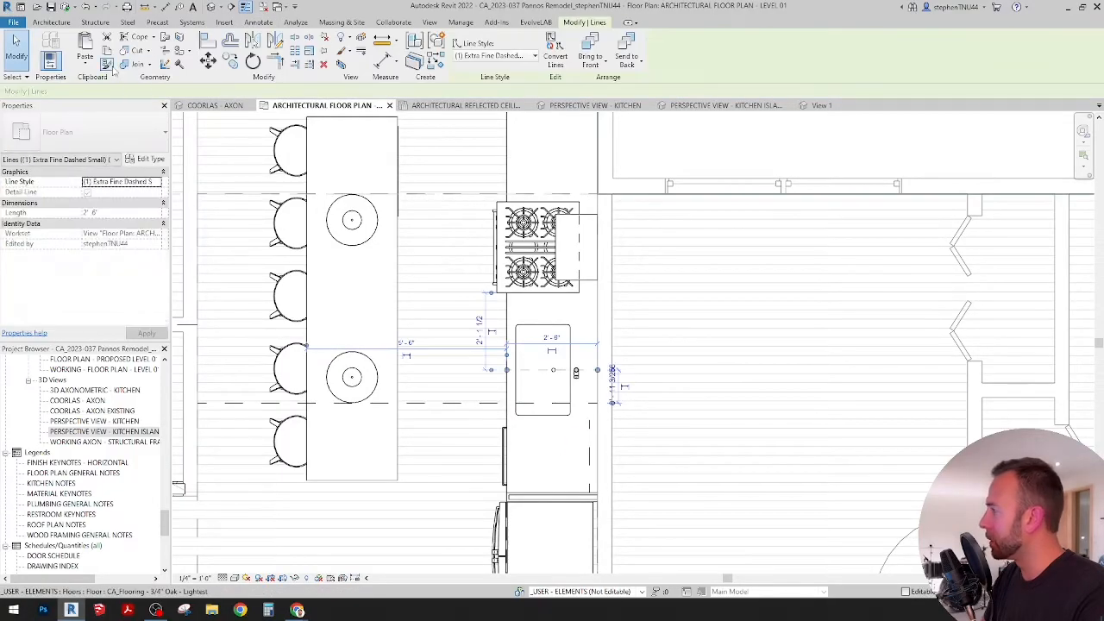
key(Escape)
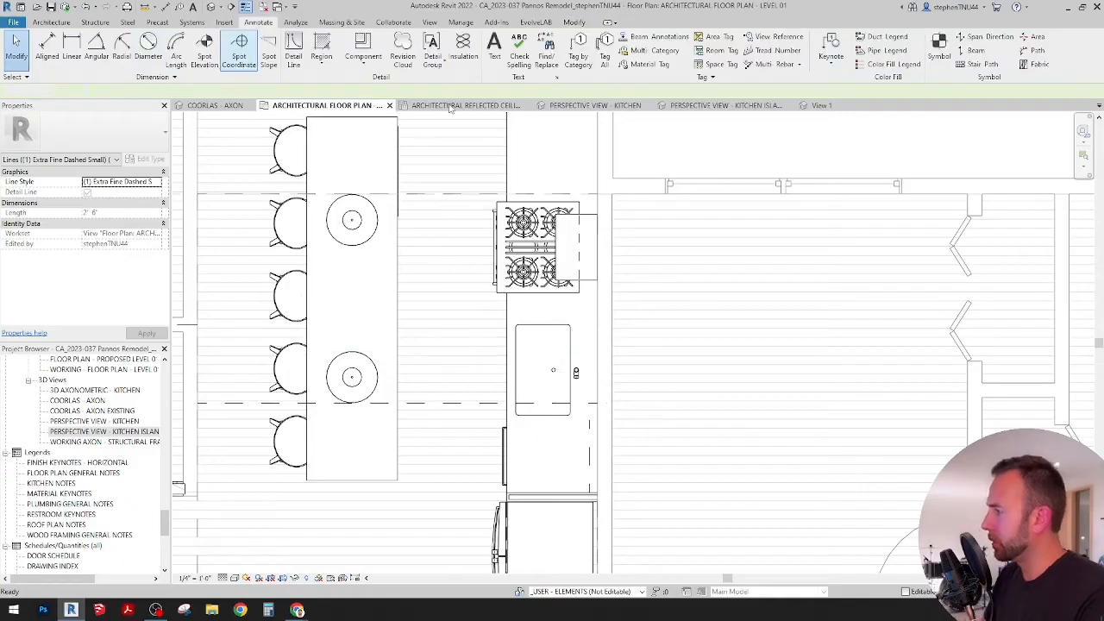
click(449, 106)
middle_drag(530, 263, 497, 312)
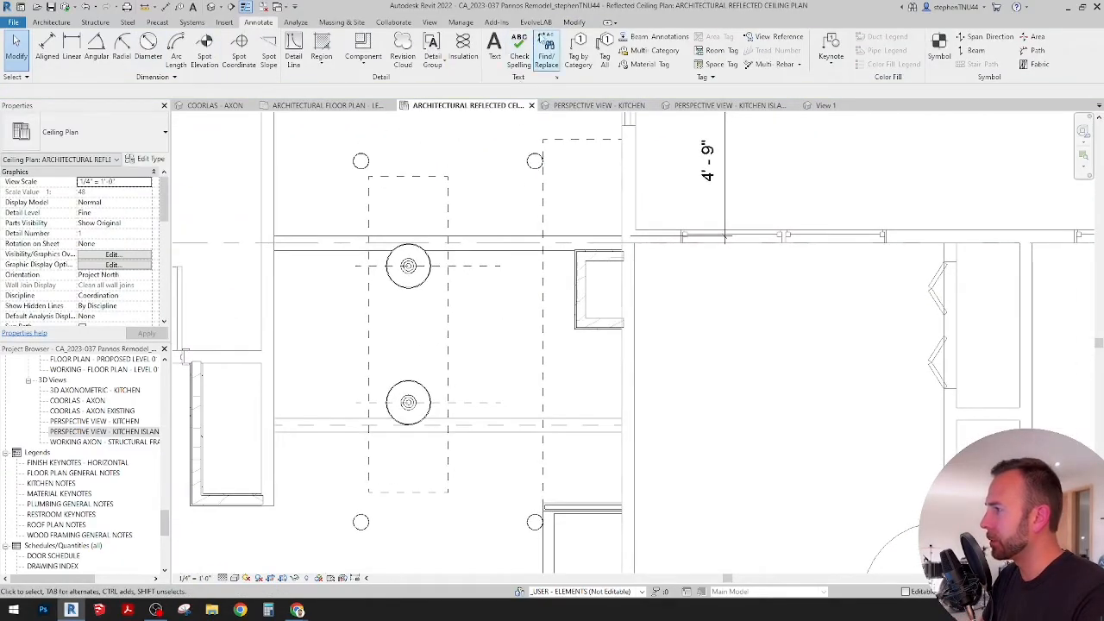
click(571, 24)
click(85, 63)
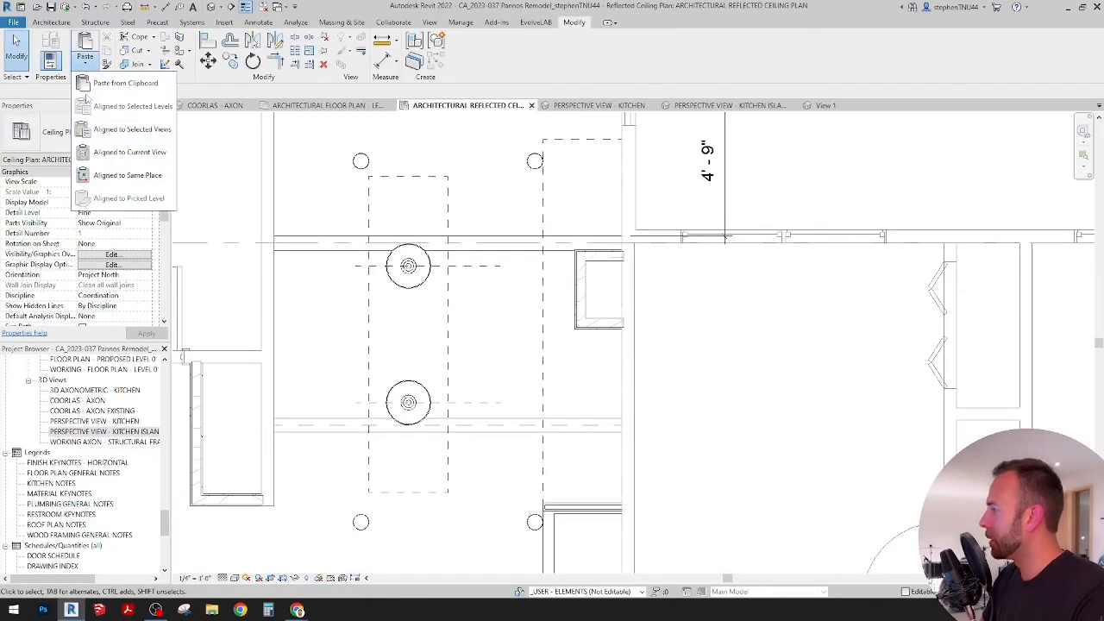
click(115, 154)
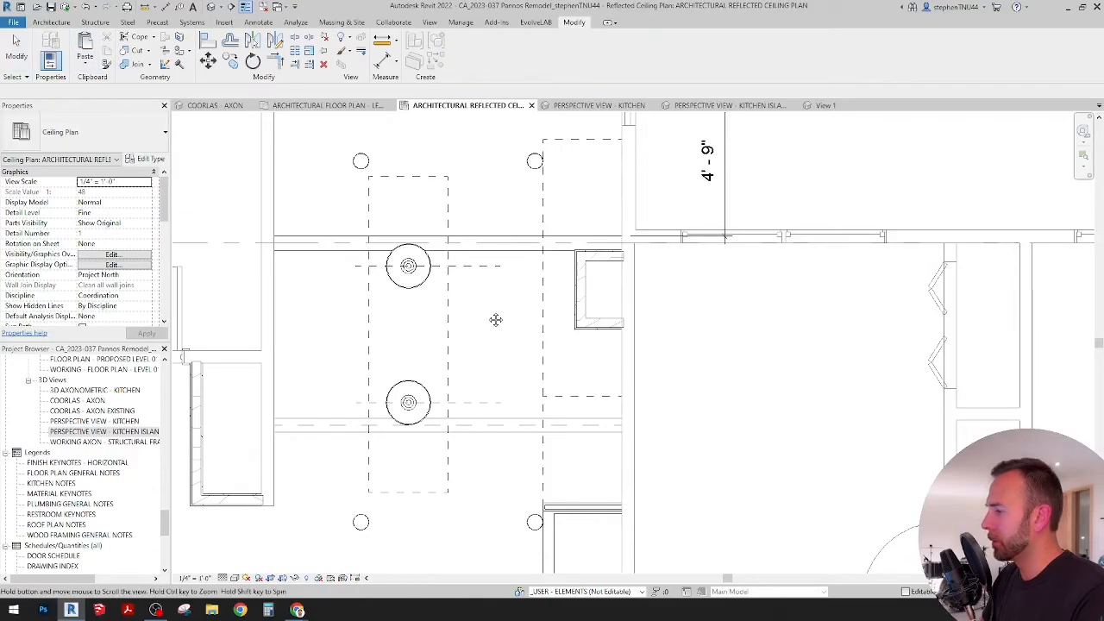
middle_drag(495, 320, 477, 274)
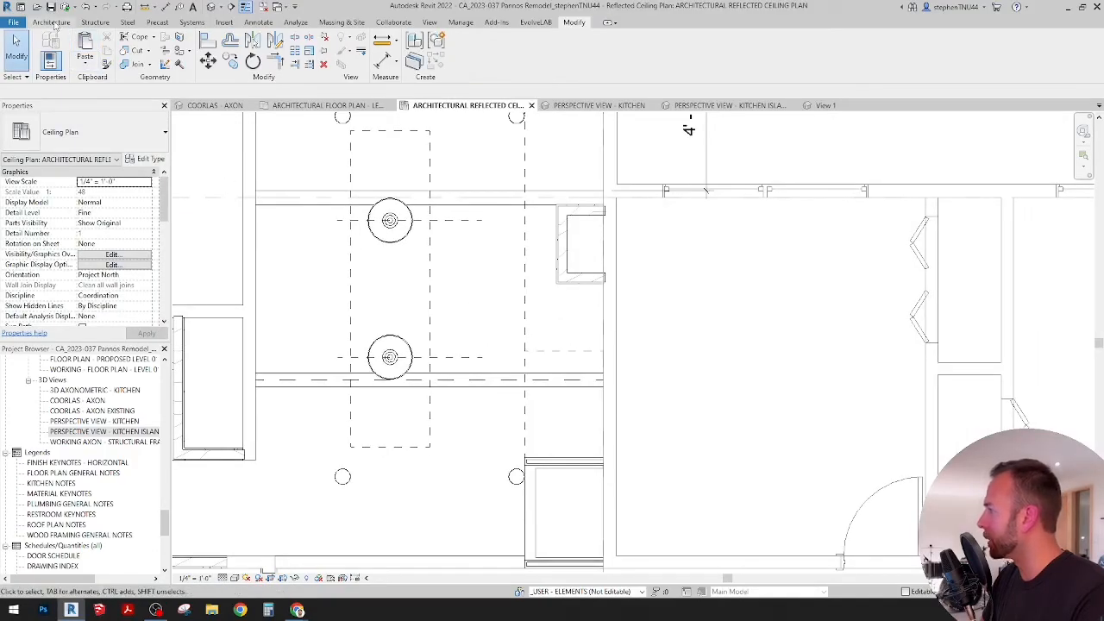
Step: Place a CA_Light Fixture - Ceiling Mount - 8in Tube, type DSK-12-F162D-xx-xxx, on the ceiling just above the sink centerline
click(53, 24)
click(136, 67)
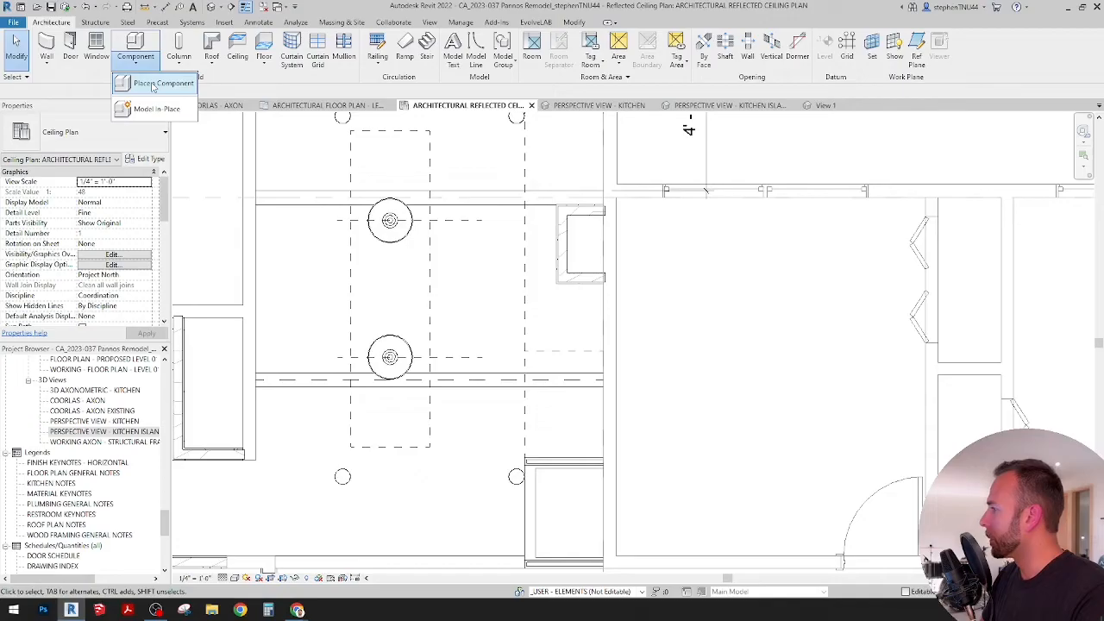
click(154, 84)
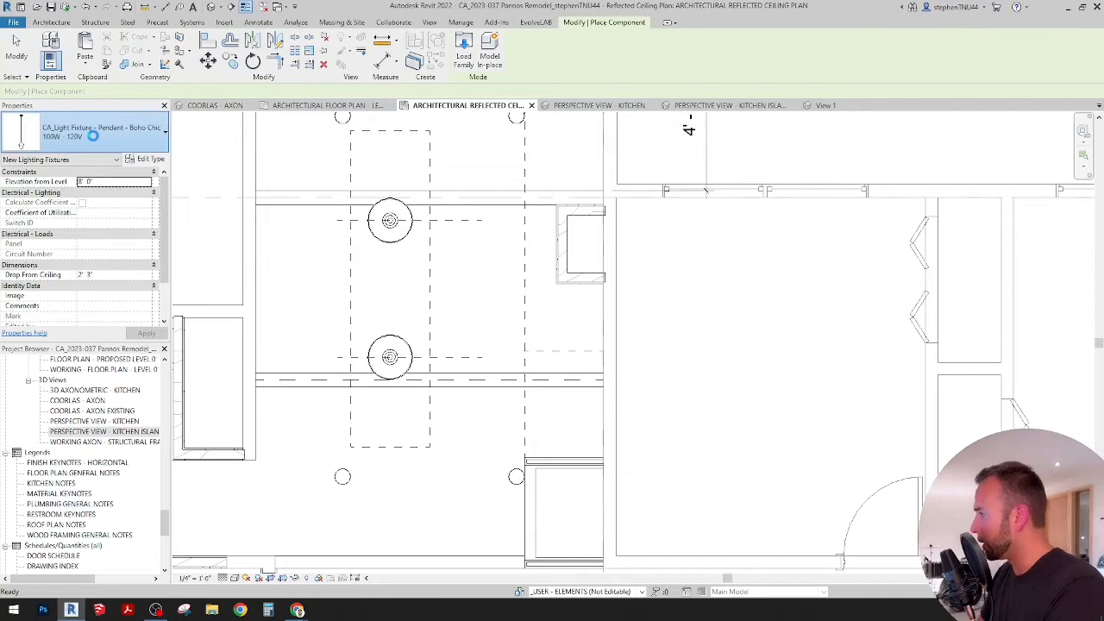
click(95, 139)
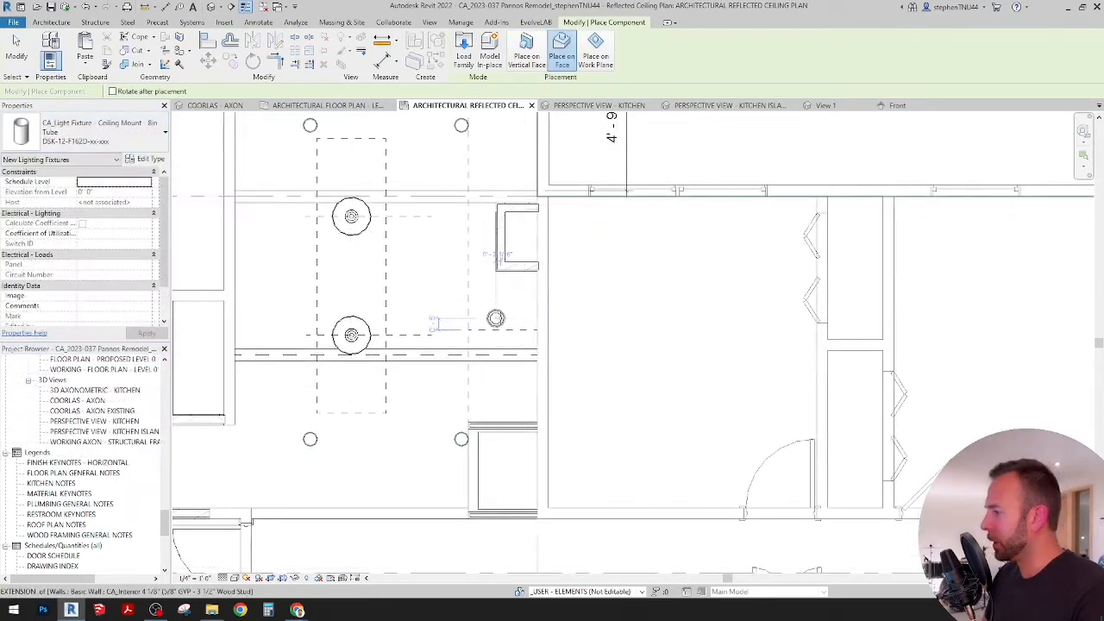
scroll(496, 315, up, 2)
scroll(496, 314, up, 1)
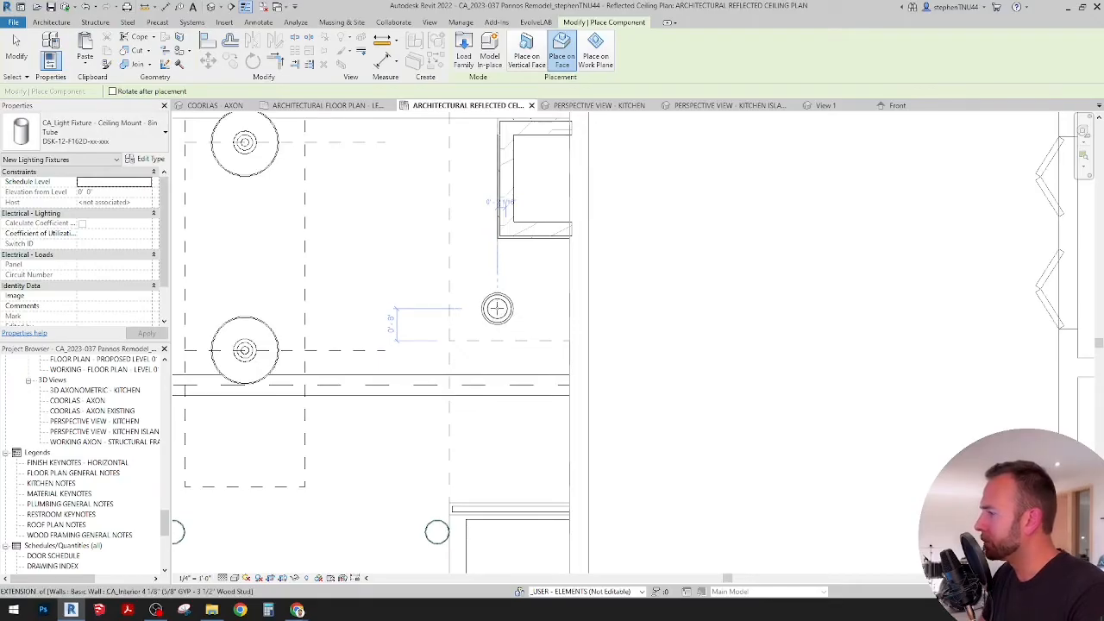
click(496, 308)
key(Escape)
key(Escape)
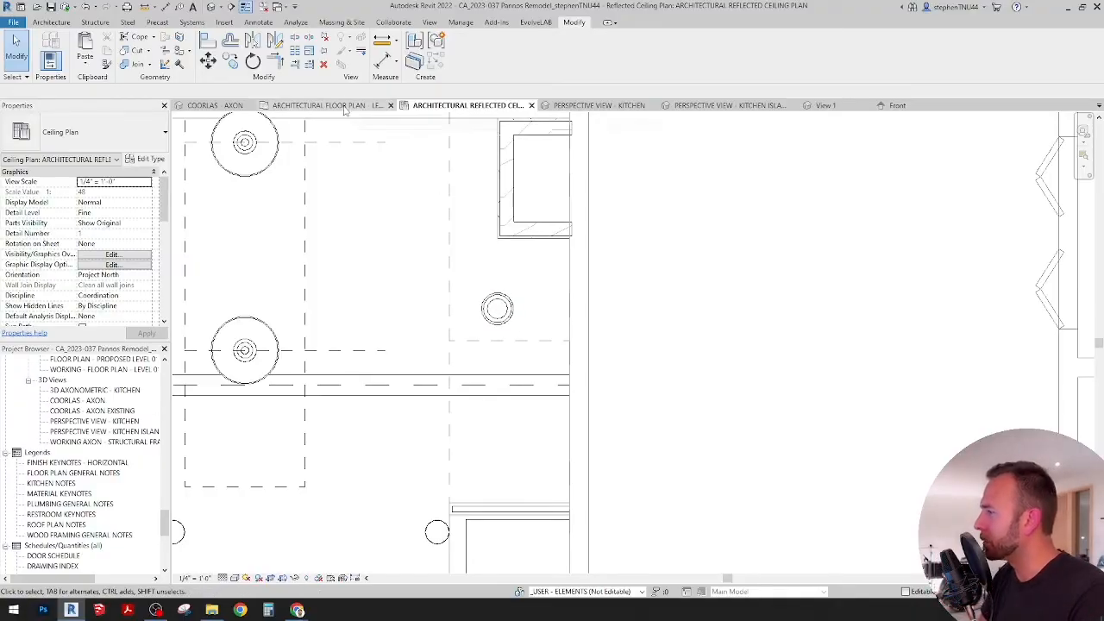
Step: Check the new downlight over the sink counter in the COORLAS - AXON 3D view, select it, and return to the reflected ceiling plan
click(211, 105)
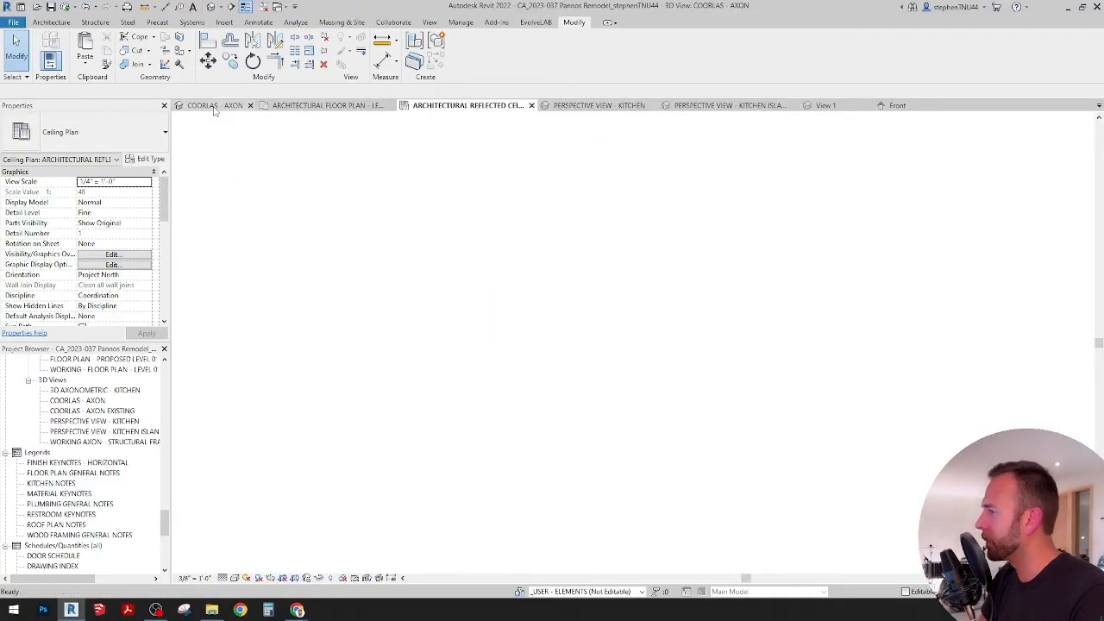
scroll(575, 360, down, 3)
shift+middle_drag(268, 293, 400, 602)
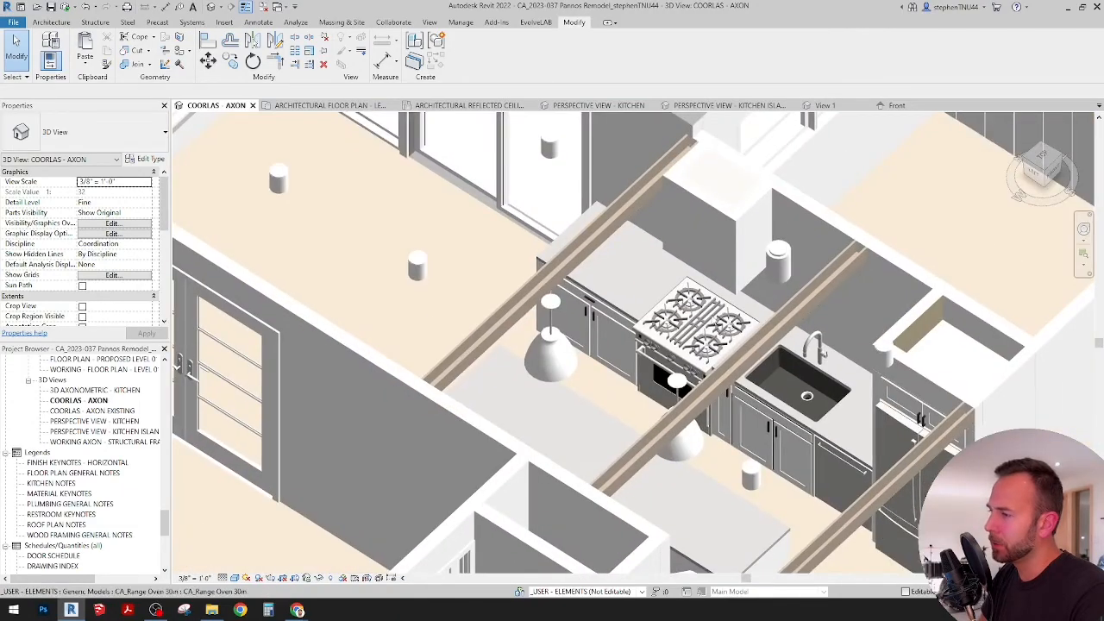
click(777, 254)
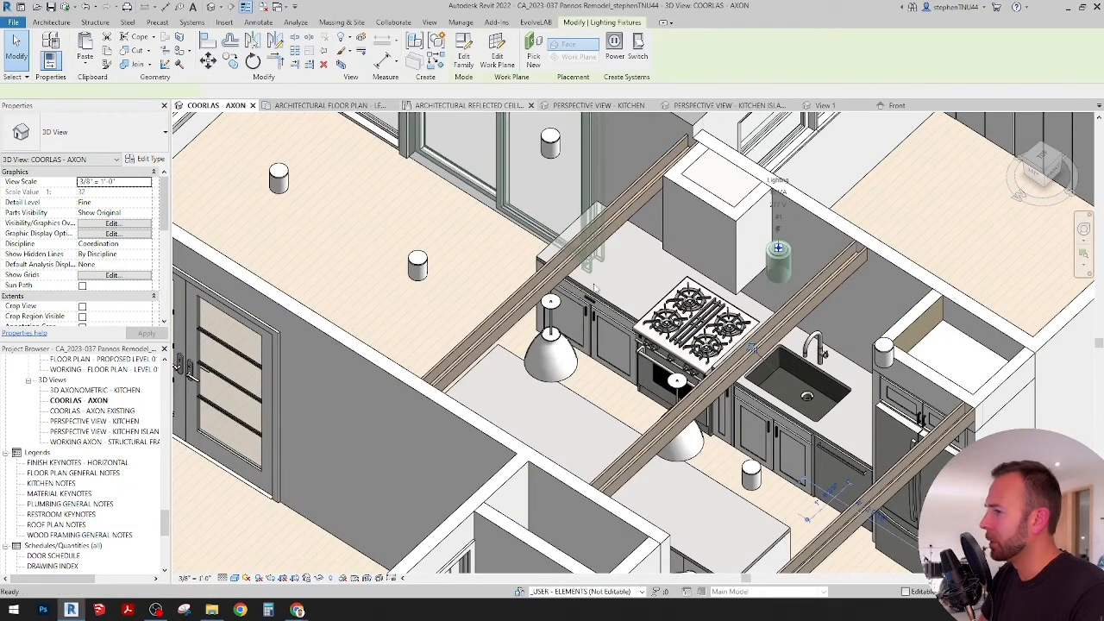
click(435, 107)
middle_drag(522, 313, 508, 314)
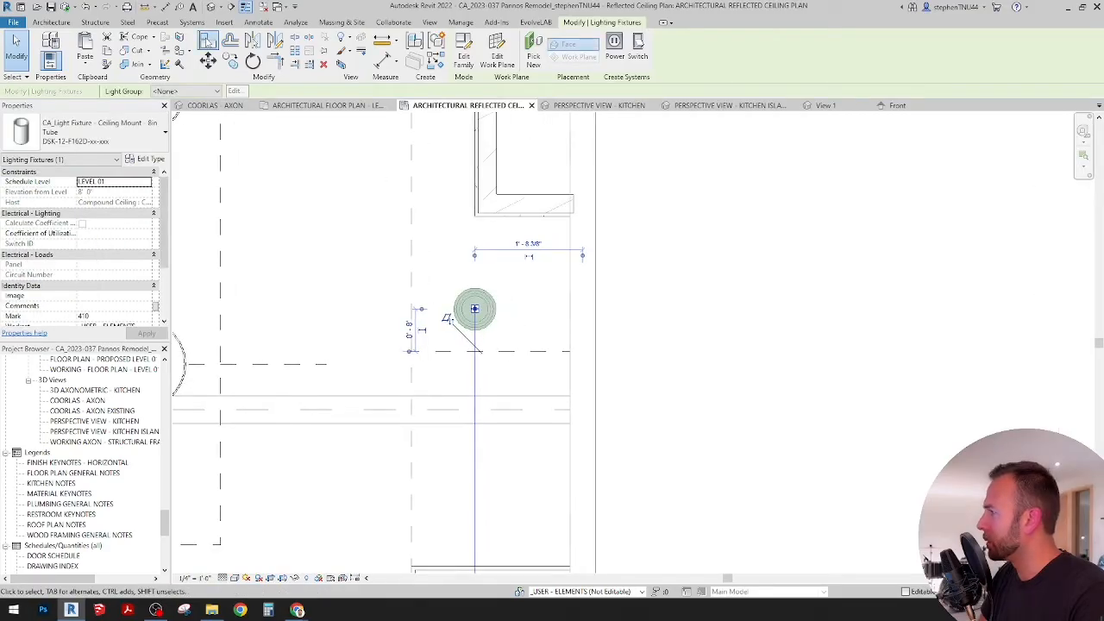
Step: Align the center of the new downlight to the dashed sink centerline
click(207, 41)
click(495, 350)
click(475, 312)
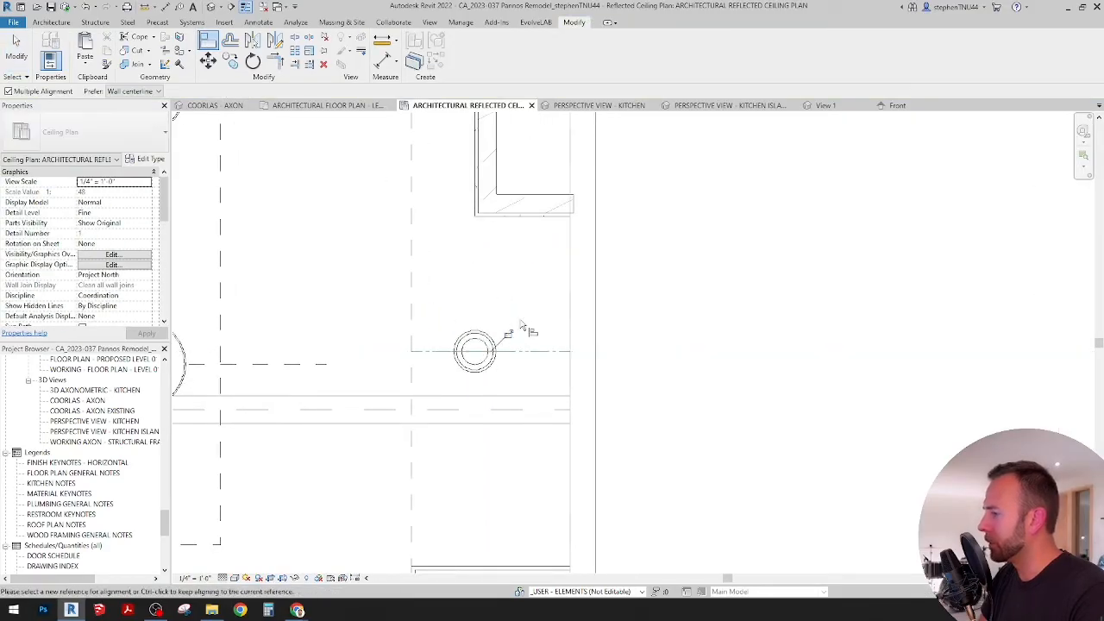
scroll(523, 327, down, 2)
key(Escape)
scroll(509, 348, down, 2)
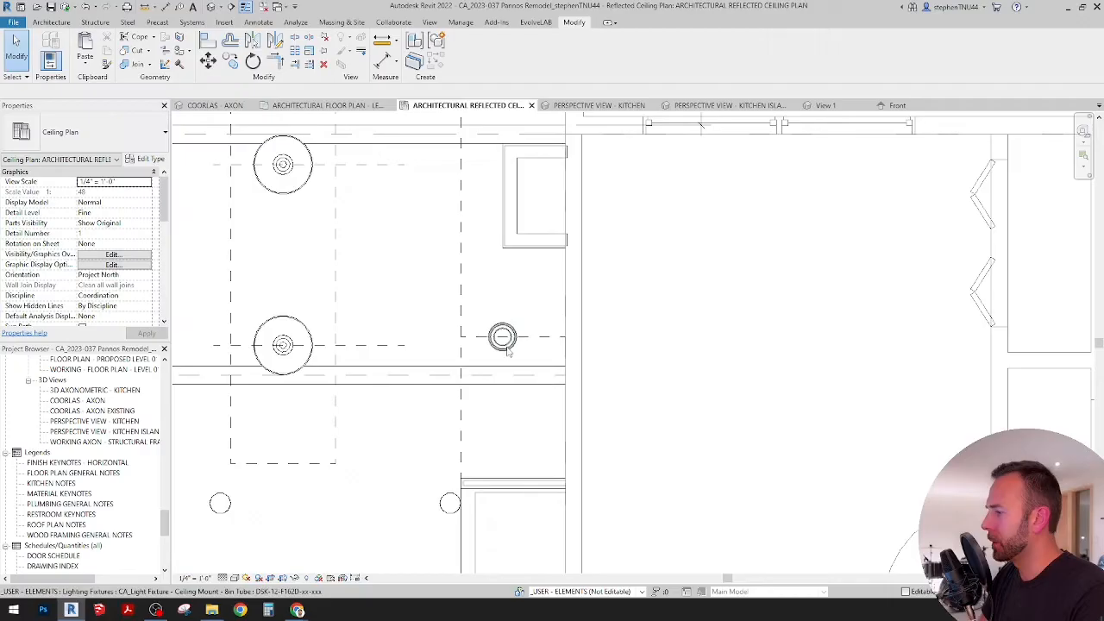
Step: Draw a short vertical detail line through the midpoint of the sink centerline and align the downlight's center to it
click(554, 346)
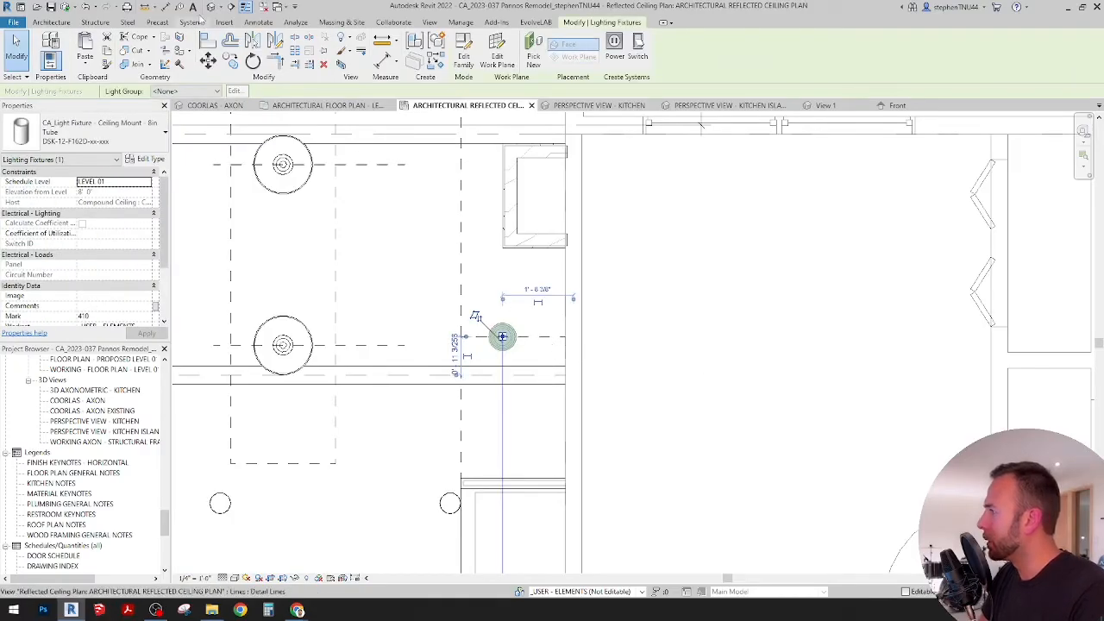
click(258, 23)
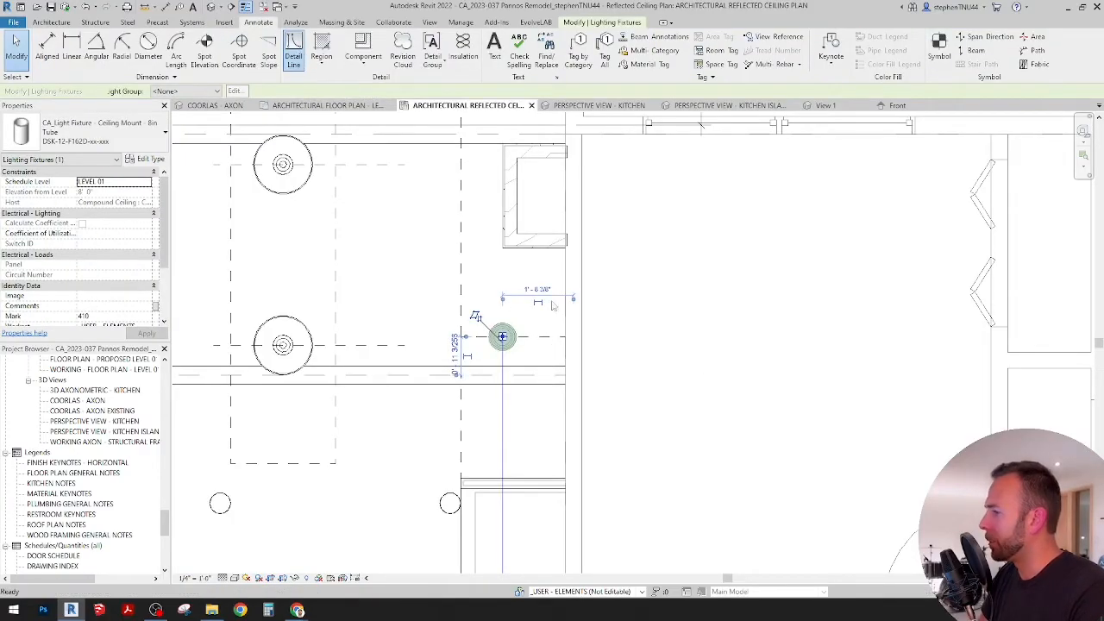
click(293, 52)
scroll(503, 336, up, 3)
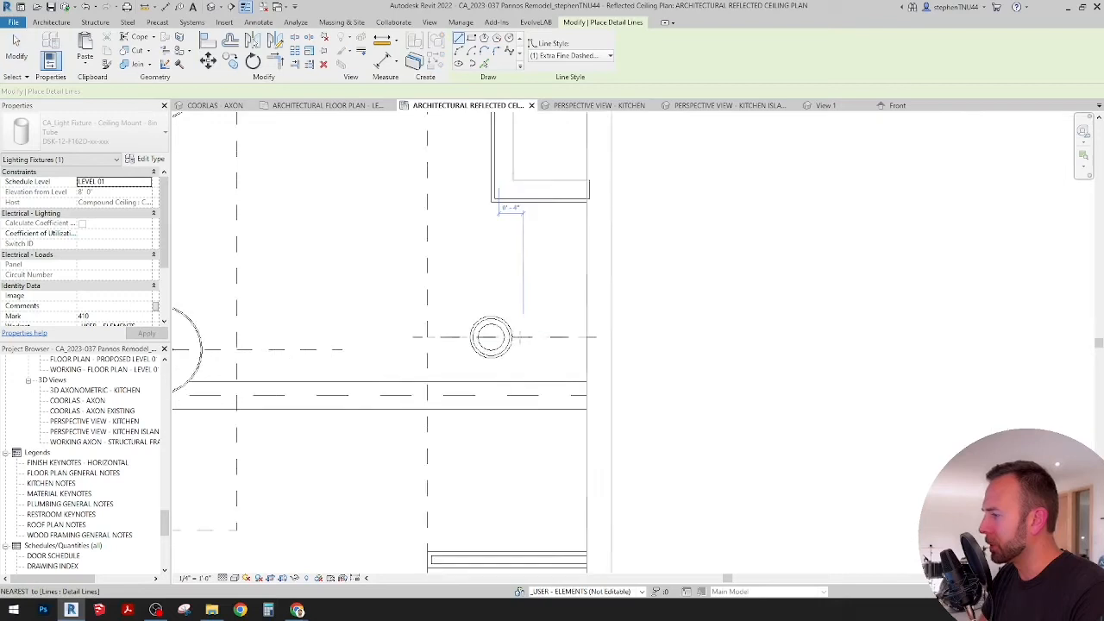
click(504, 355)
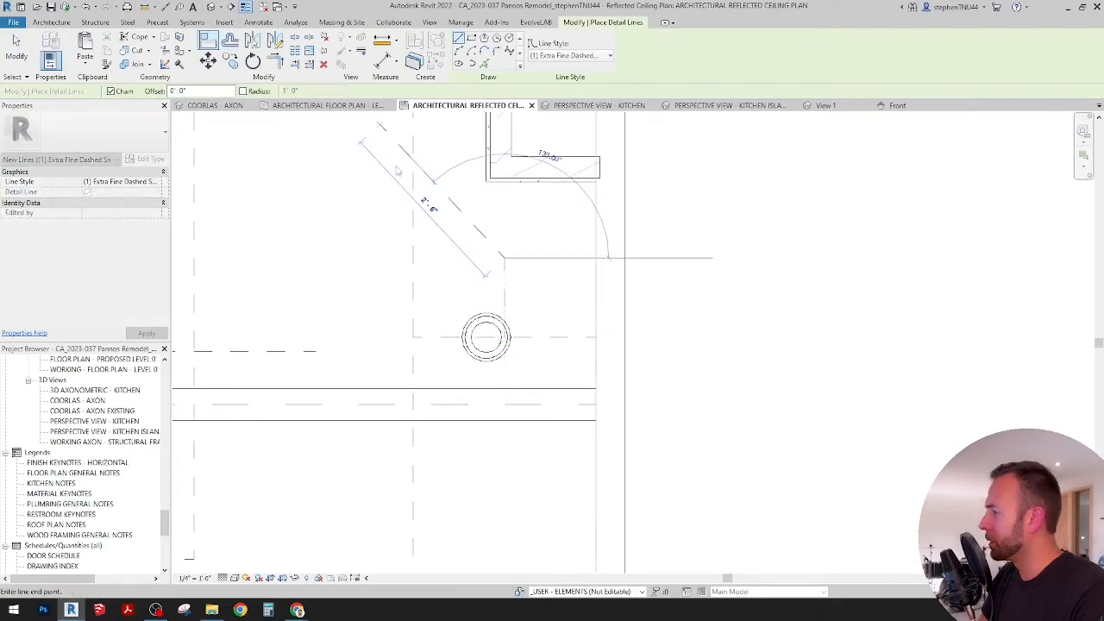
click(506, 275)
click(487, 335)
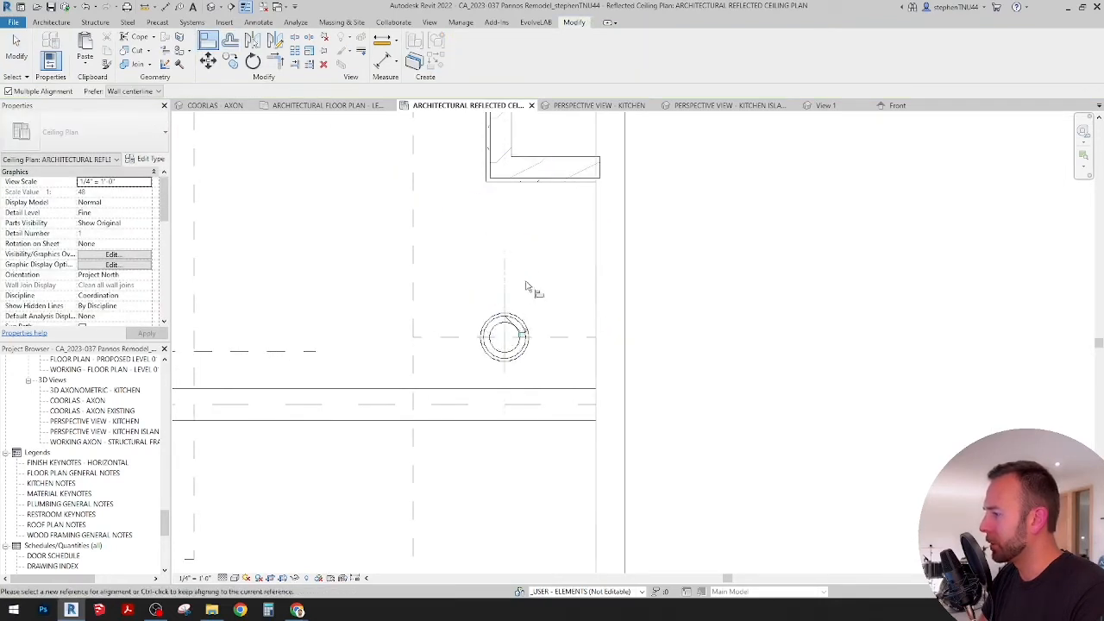
scroll(529, 287, down, 3)
key(Escape)
Step: Delete the vertical guide line and the dashed sink centerline running through the downlight
click(518, 270)
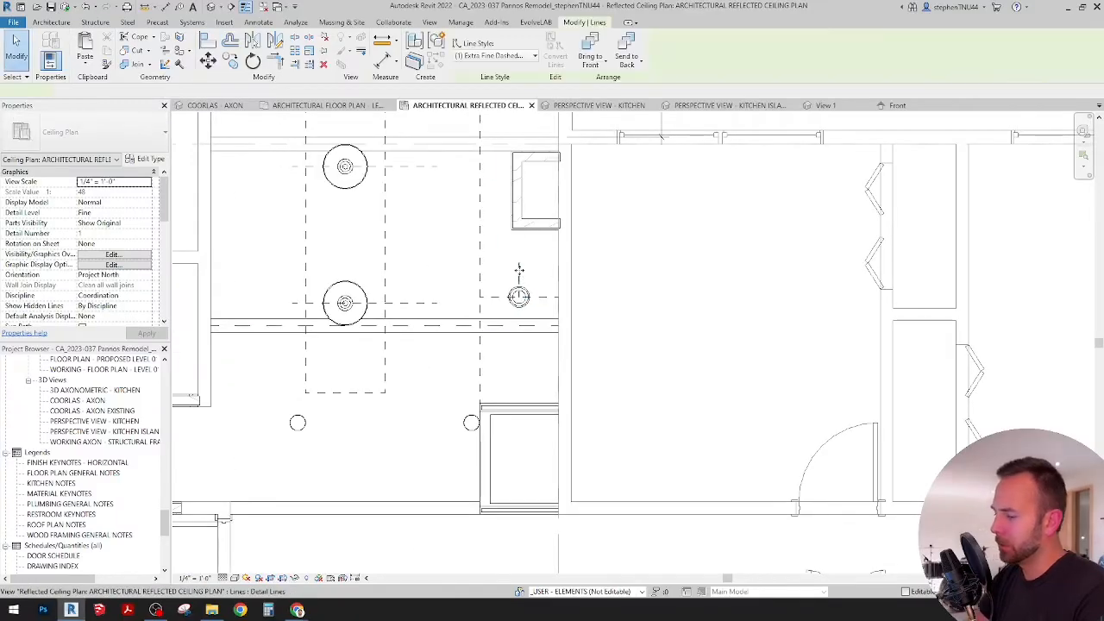
key(Escape)
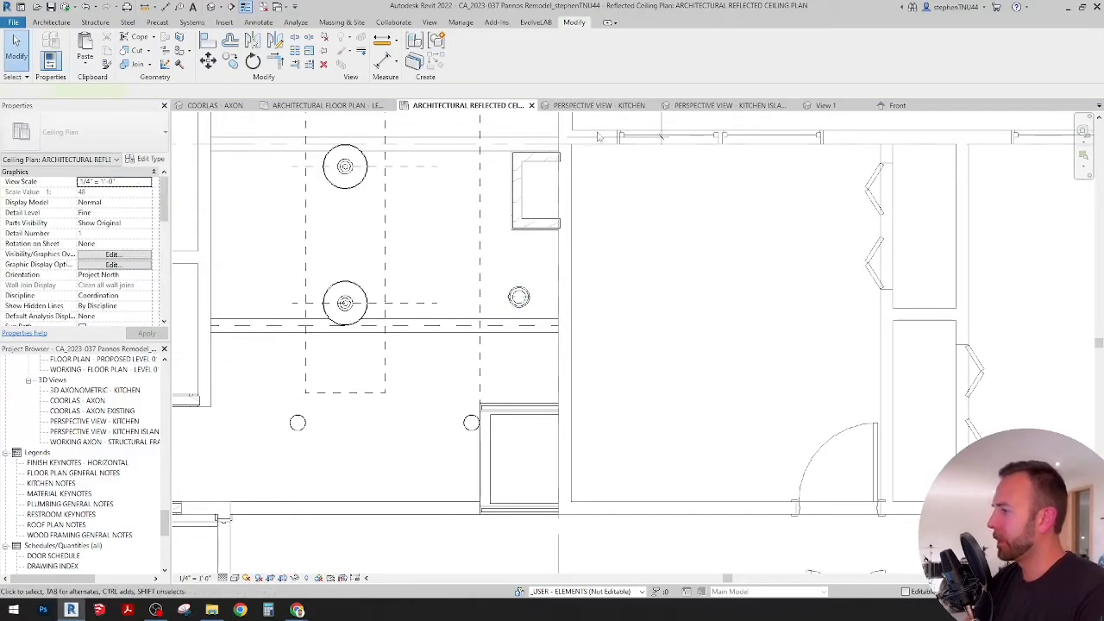
Step: Examine the kitchen island perspective view and the floor plan around the island and sink, ending back at the reflected ceiling plan
click(610, 105)
click(700, 106)
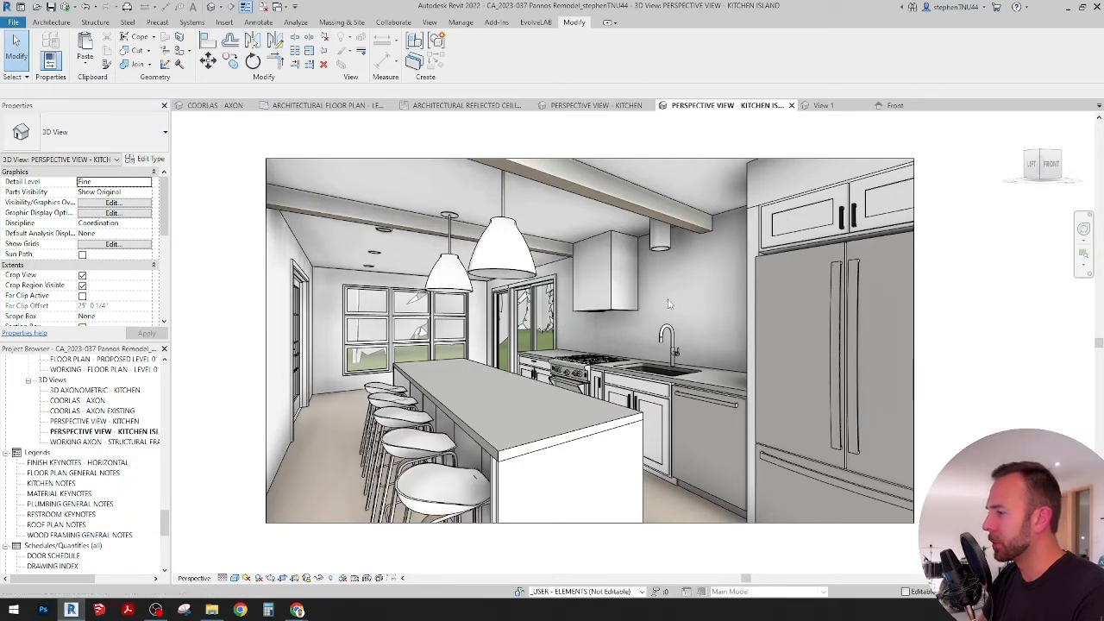
click(228, 106)
click(354, 106)
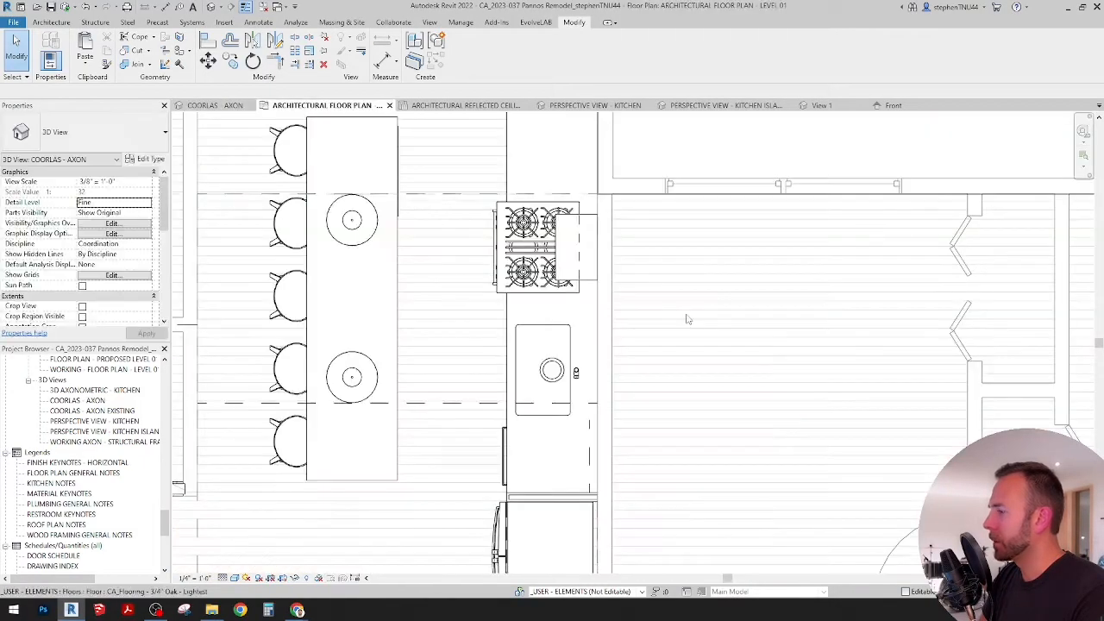
scroll(621, 345, down, 3)
scroll(634, 370, up, 3)
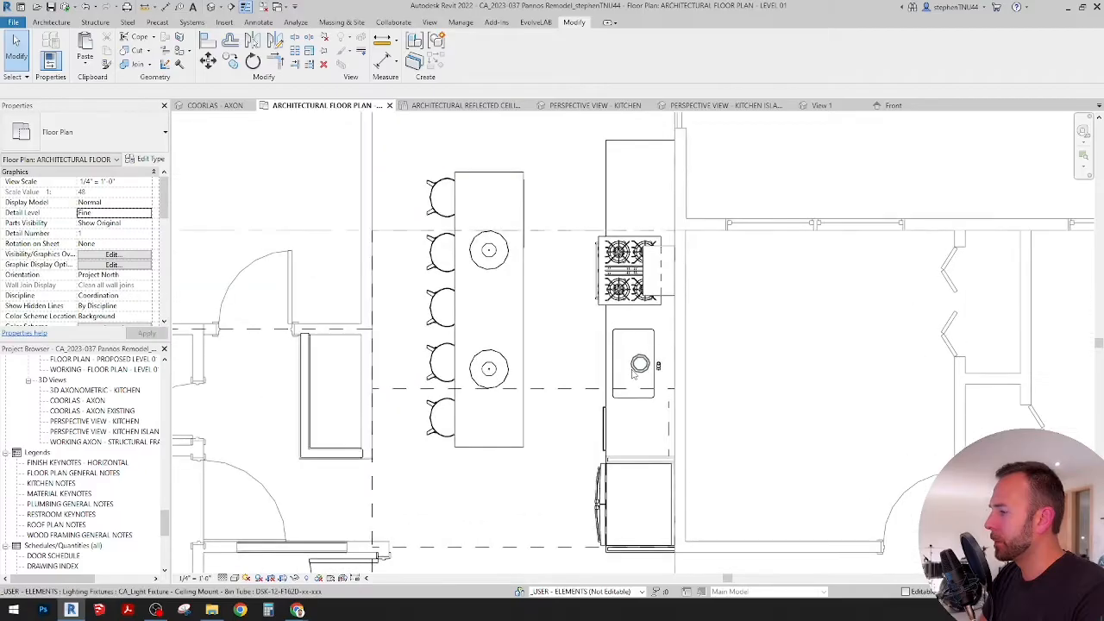
scroll(634, 371, up, 1)
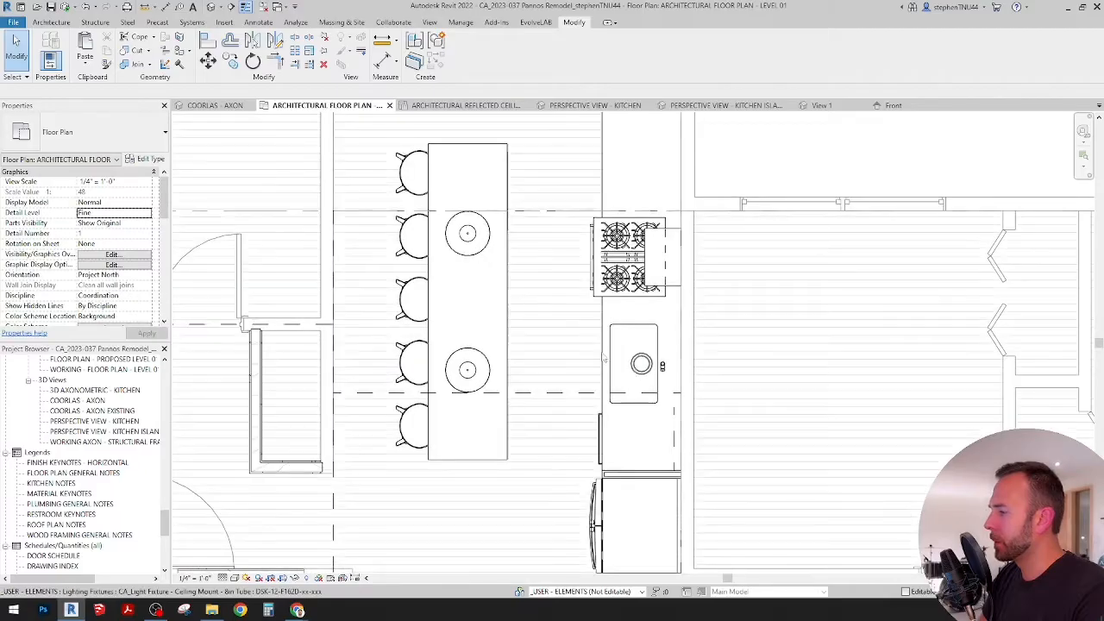
click(457, 105)
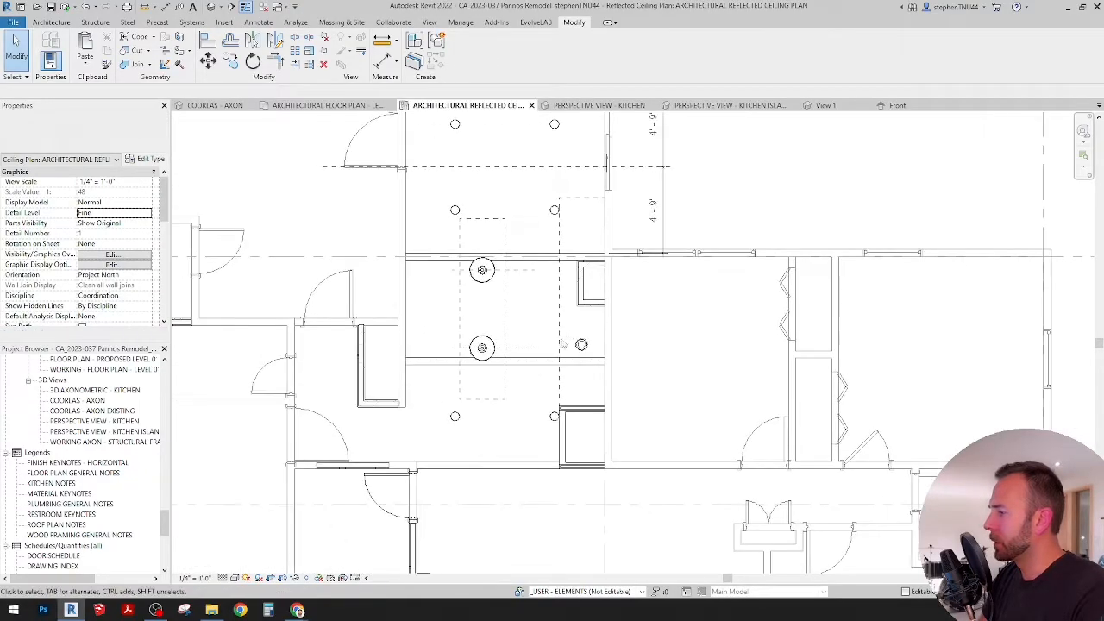
Step: Copy the downlight below the island's lower end to the open ceiling between the wall and the upper pendant
scroll(561, 344, up, 2)
middle_drag(516, 405, 572, 417)
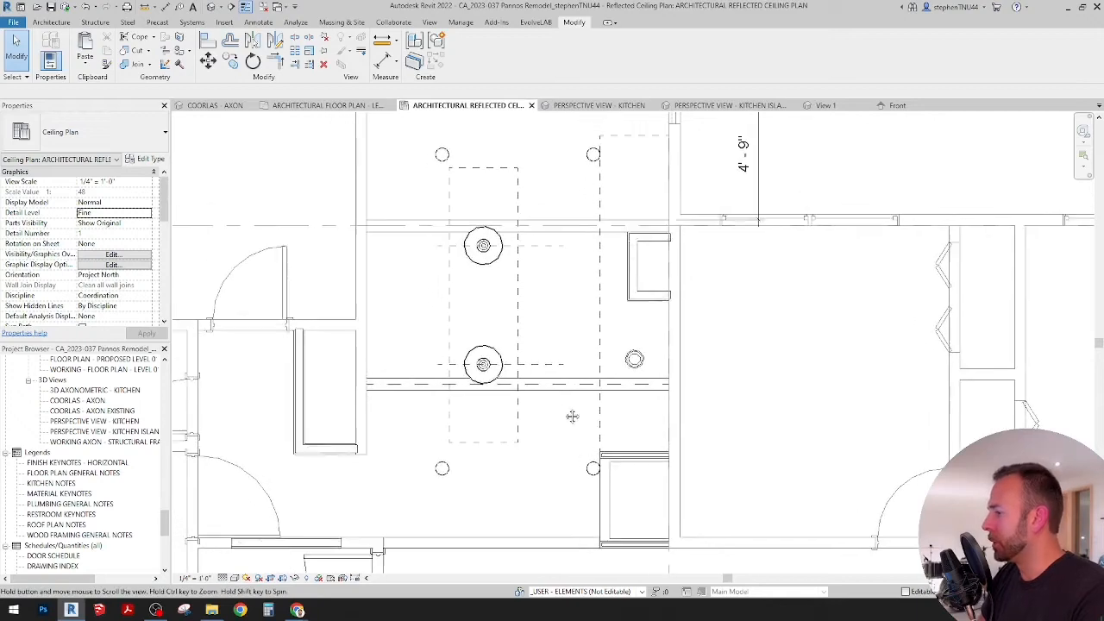
scroll(558, 219, down, 2)
middle_drag(567, 226, 570, 261)
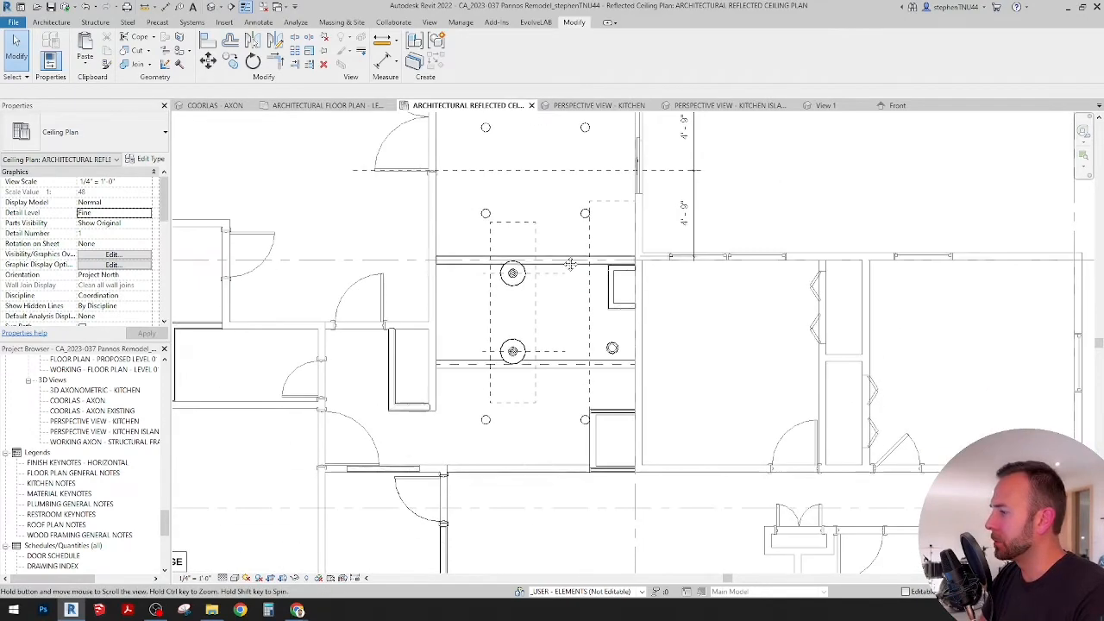
scroll(533, 326, up, 2)
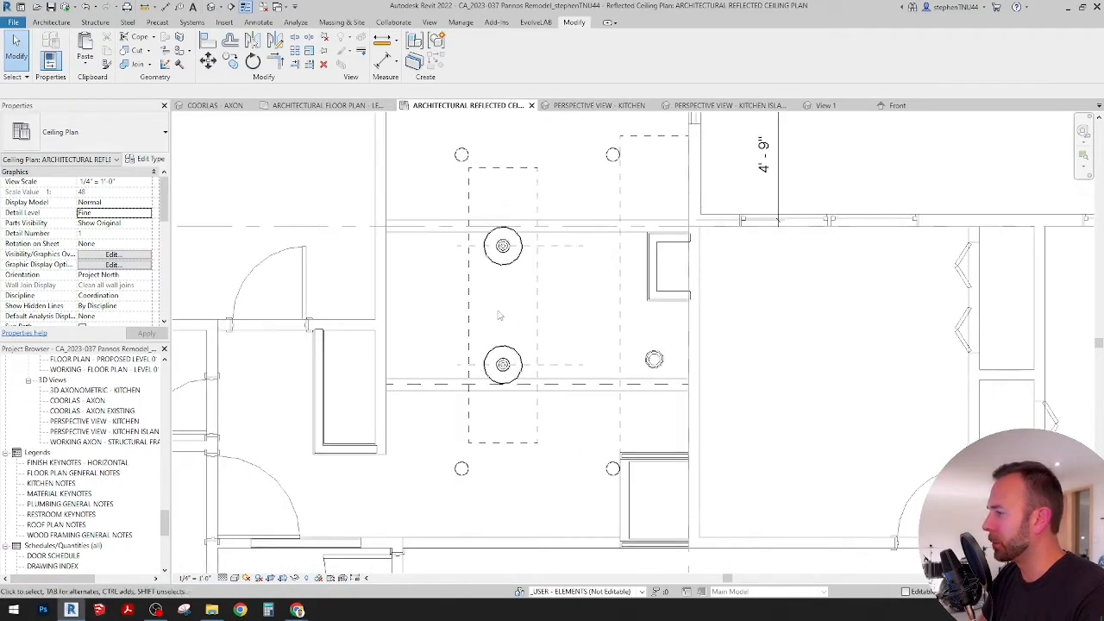
click(462, 467)
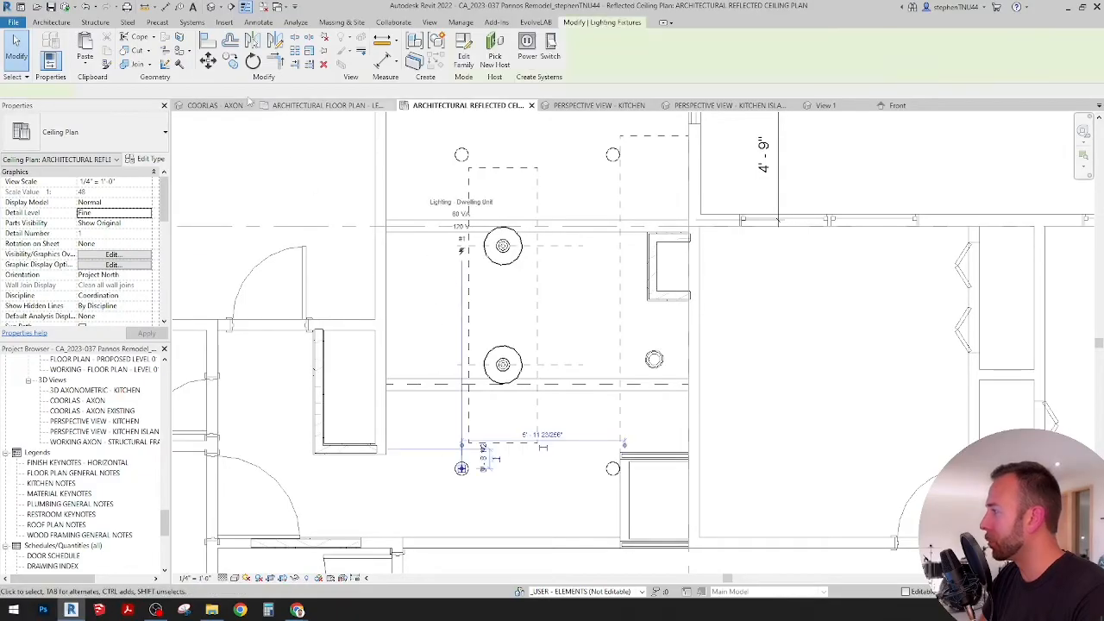
drag(462, 467, 463, 464)
key(c)
key(o)
click(462, 468)
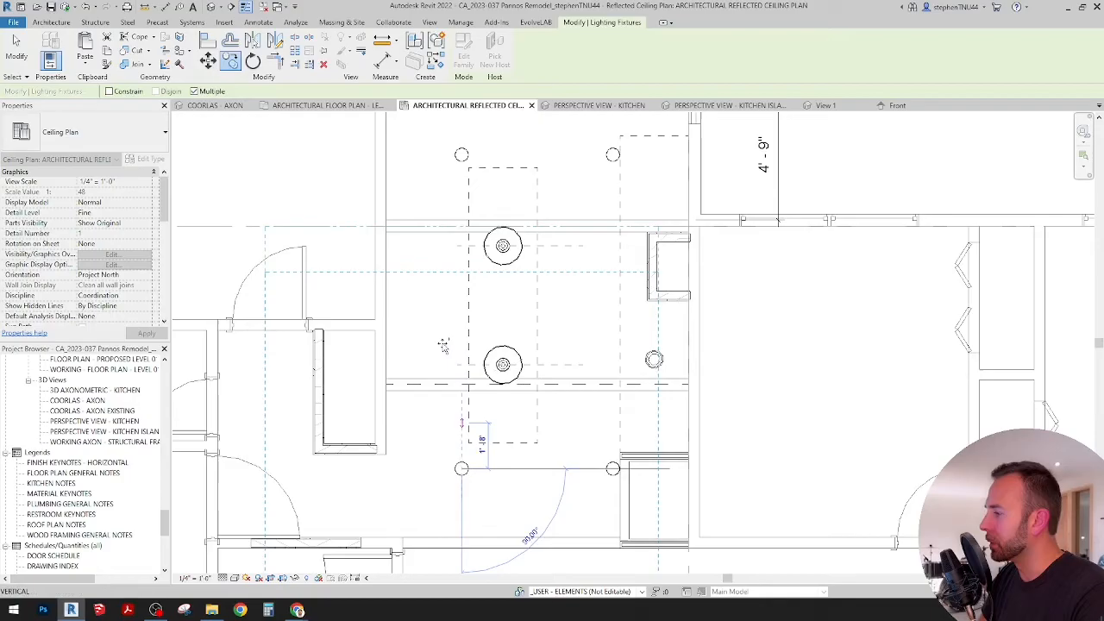
click(426, 261)
key(Escape)
key(Escape)
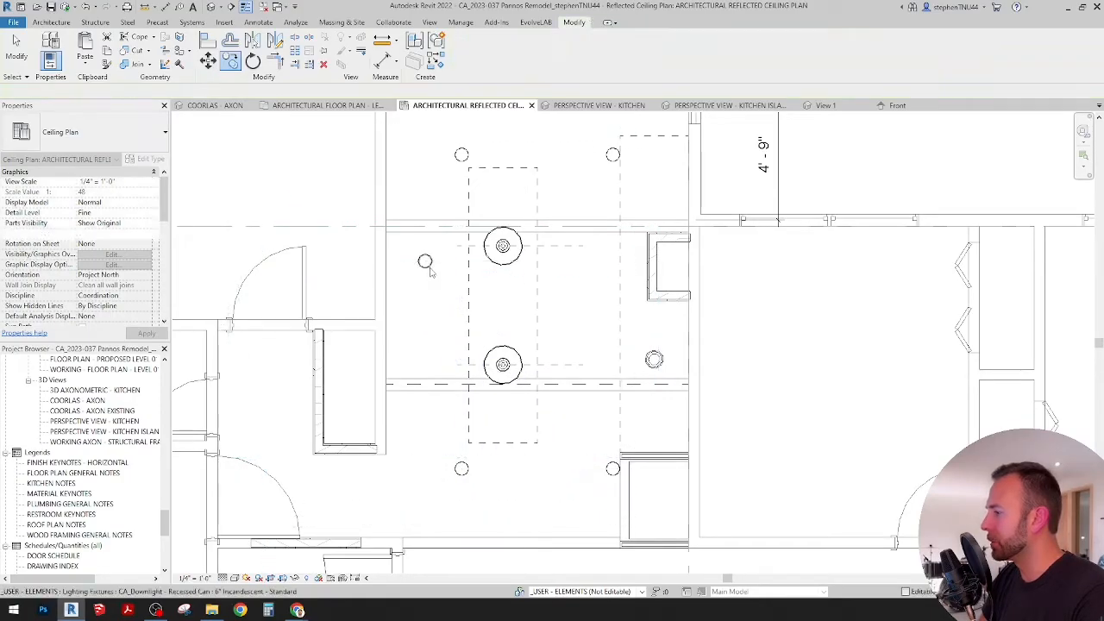
Step: Change the copied downlight's type to CA_Downlight - Recessed Can, 4" Incandescent - Standard
click(427, 266)
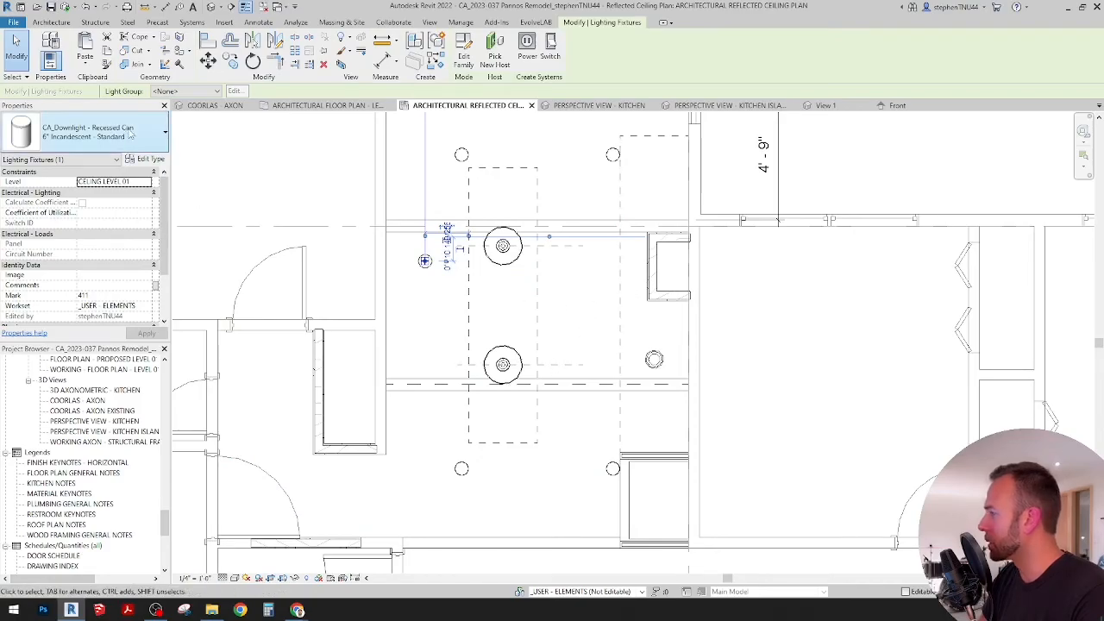
click(130, 134)
scroll(128, 175, up, 1)
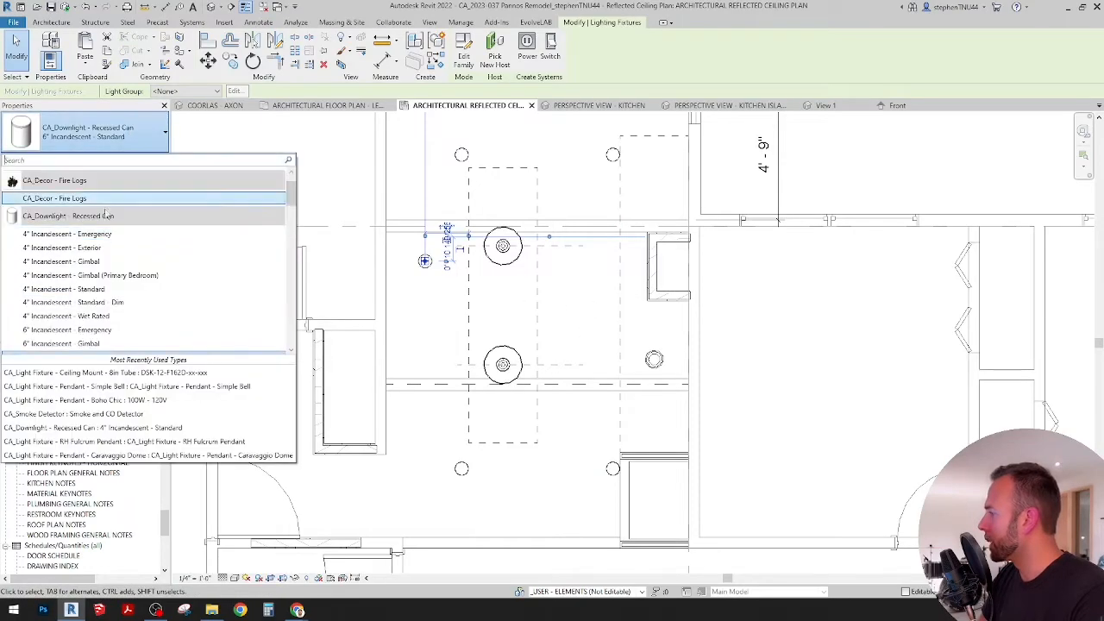
click(91, 291)
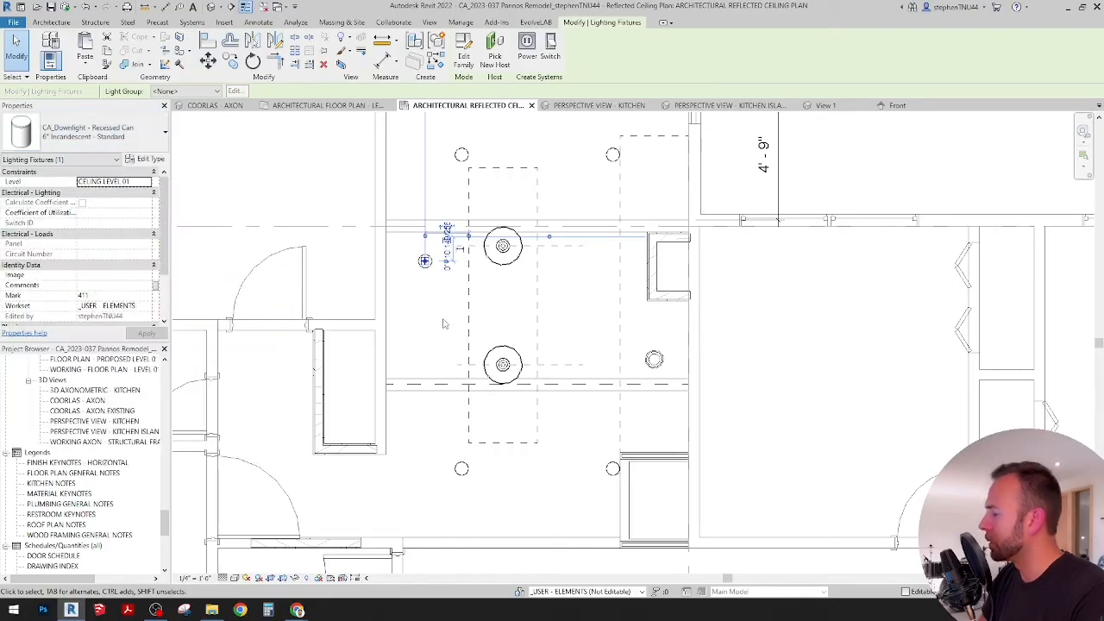
key(Escape)
Step: Draw a horizontal detail line about 2'-11" long from the island's dashed edge to the wall face, between the two pendants
scroll(425, 263, up, 2)
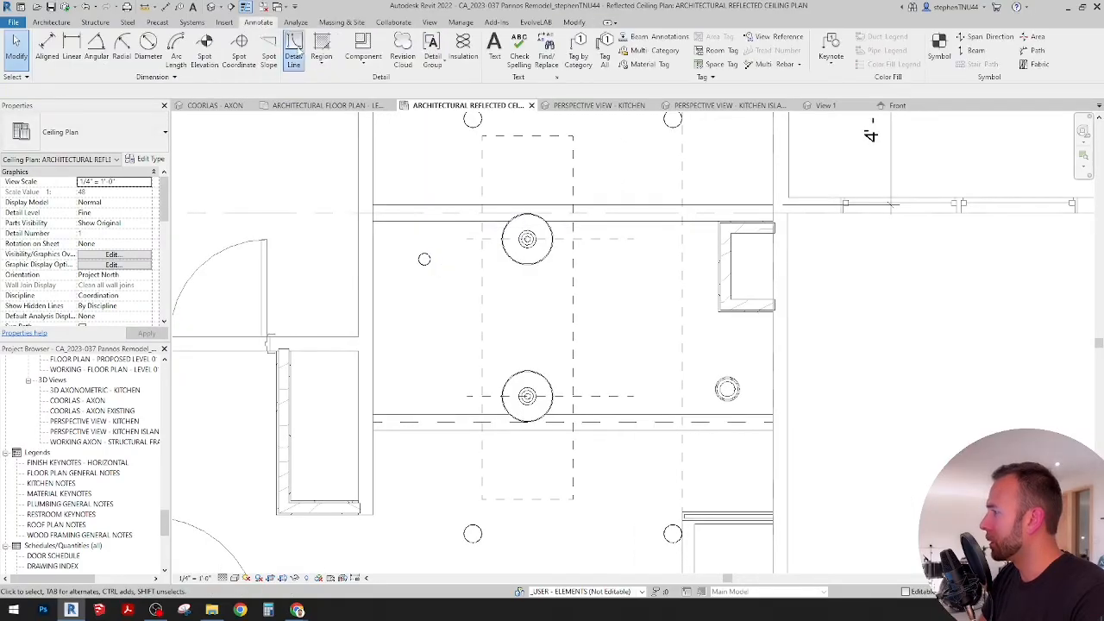
key(d)
key(l)
click(482, 326)
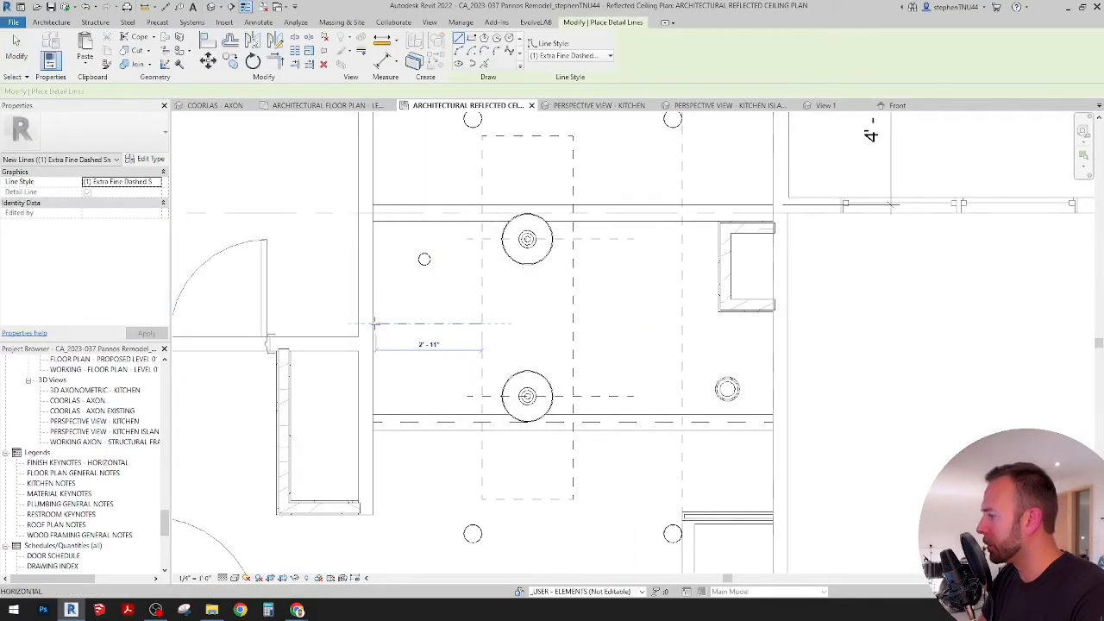
click(373, 324)
key(Escape)
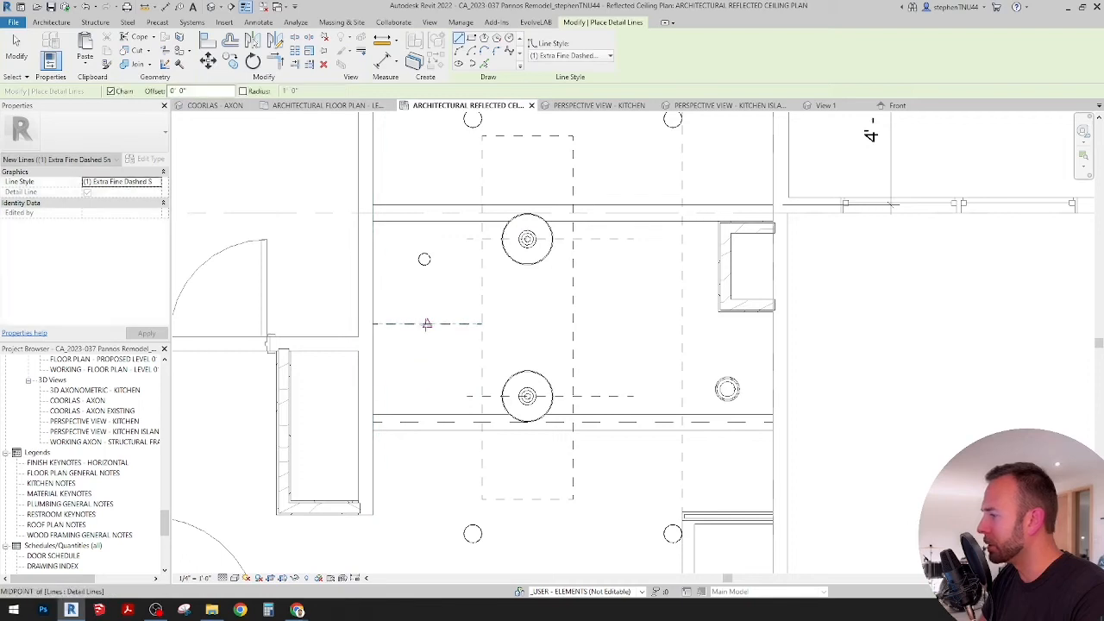
Step: Draw a vertical detail line up from the horizontal line's midpoint past the beam, and align the 4" downlight's center to it
click(427, 324)
click(427, 147)
key(Escape)
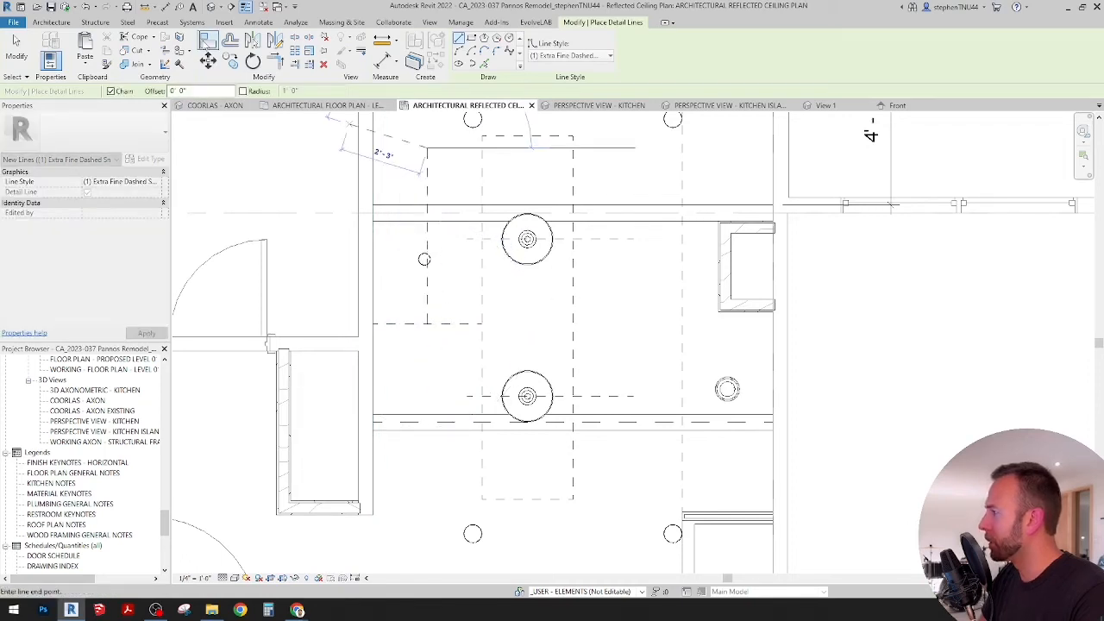
key(a)
key(l)
scroll(427, 280, up, 2)
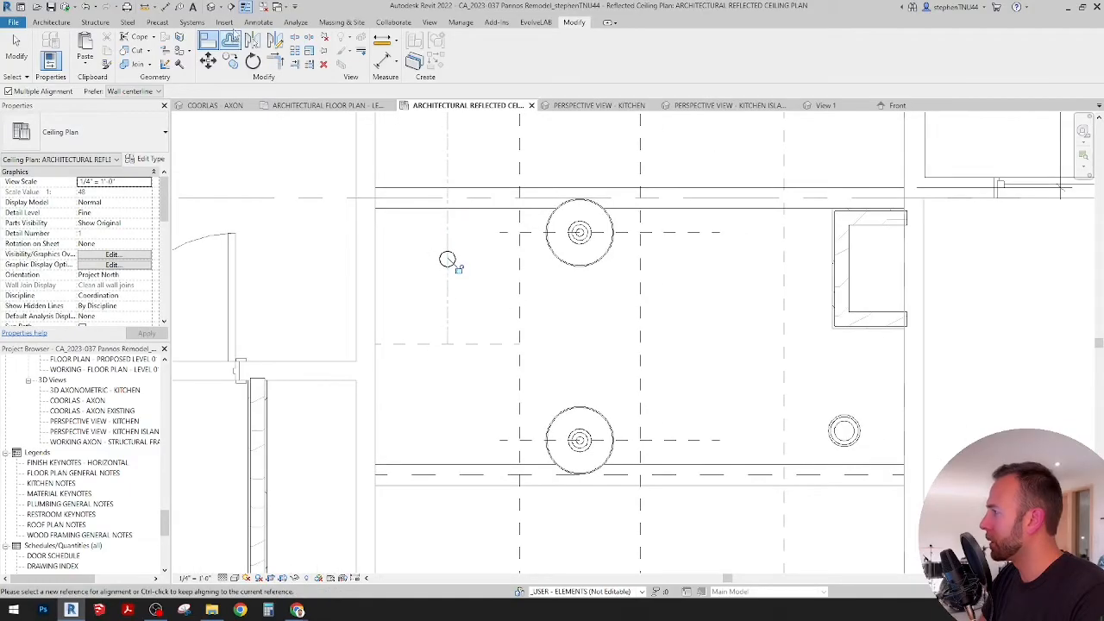
Step: Draw a vertical detail line about 2'-10" long from the horizontal guide up to the near edge of the upper ceiling beam
key(d)
key(l)
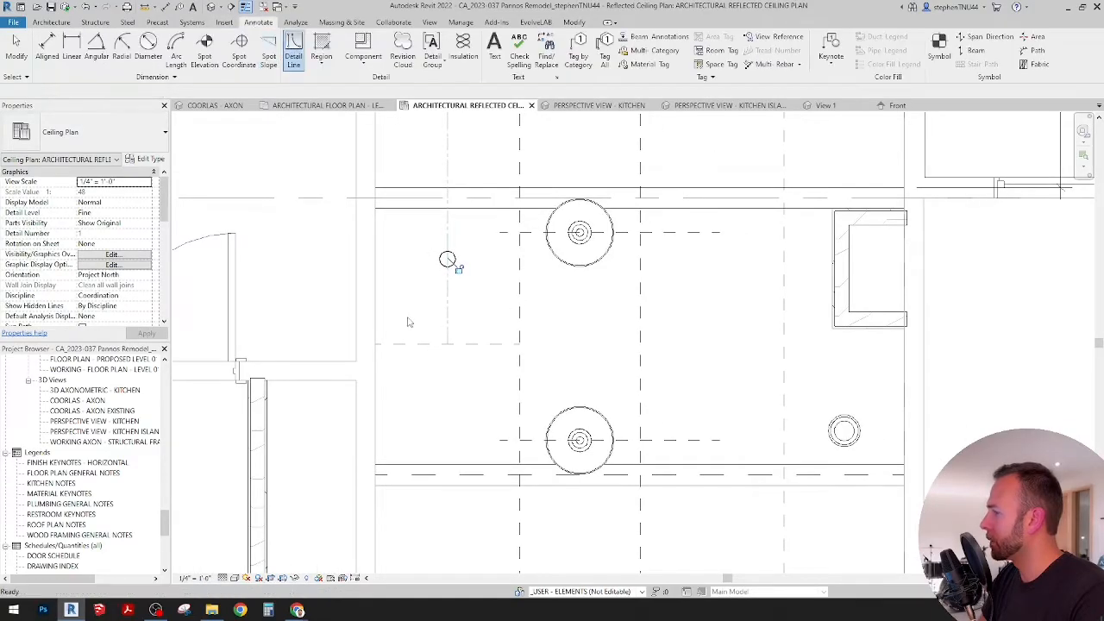
click(401, 344)
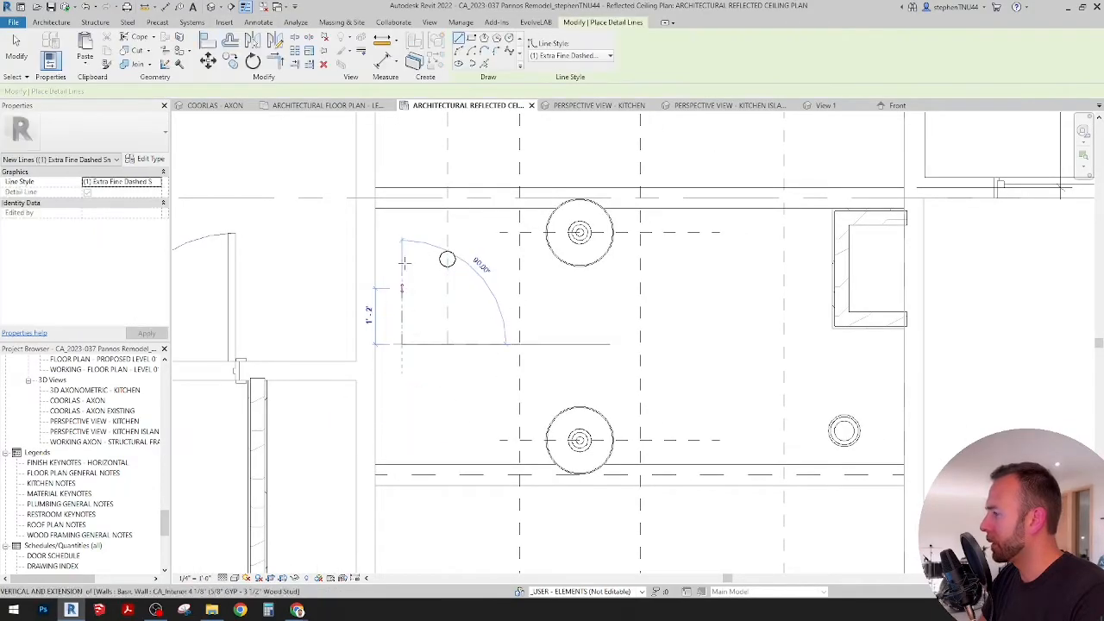
click(402, 208)
scroll(405, 231, down, 1)
key(Escape)
key(Escape)
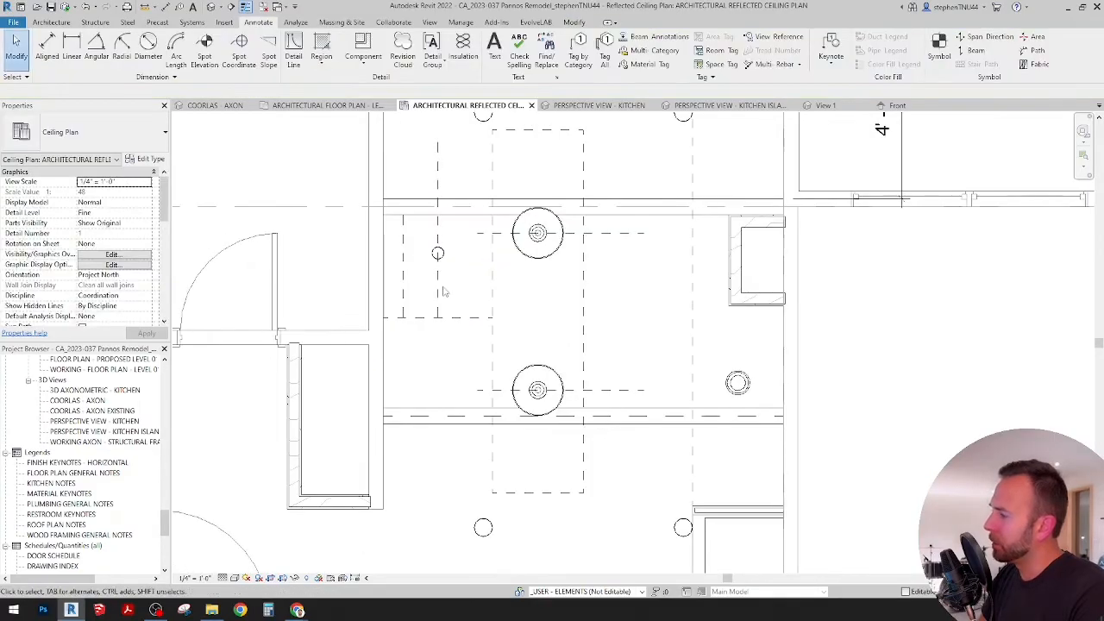
Step: Draw a horizontal detail line from the midpoint of the short vertical guide across to the island area near the upper pendant
scroll(500, 276, up, 2)
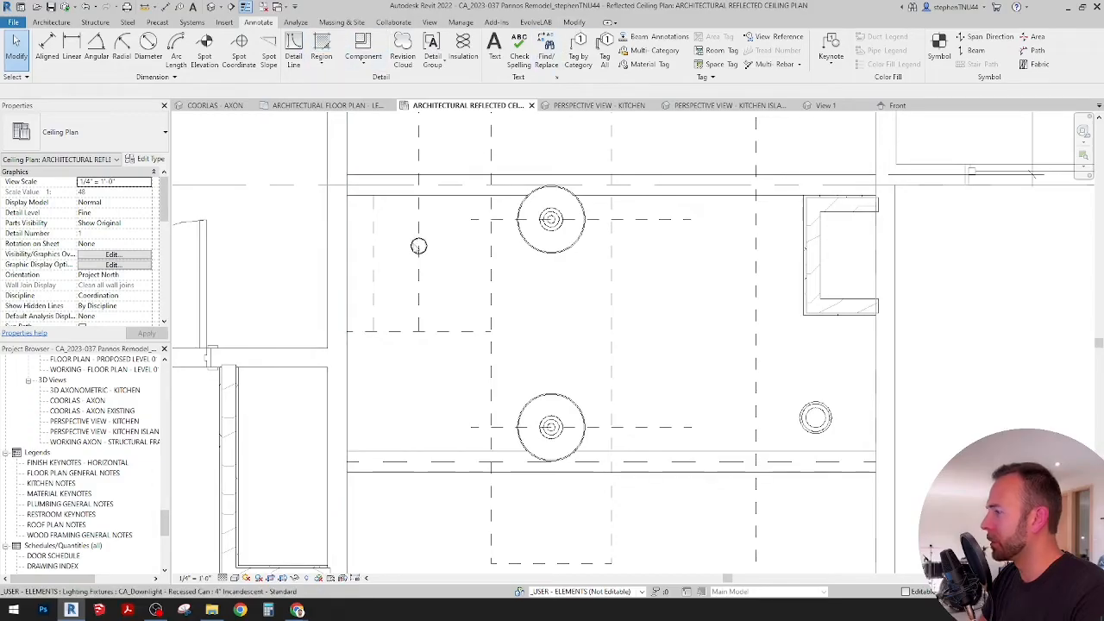
click(293, 50)
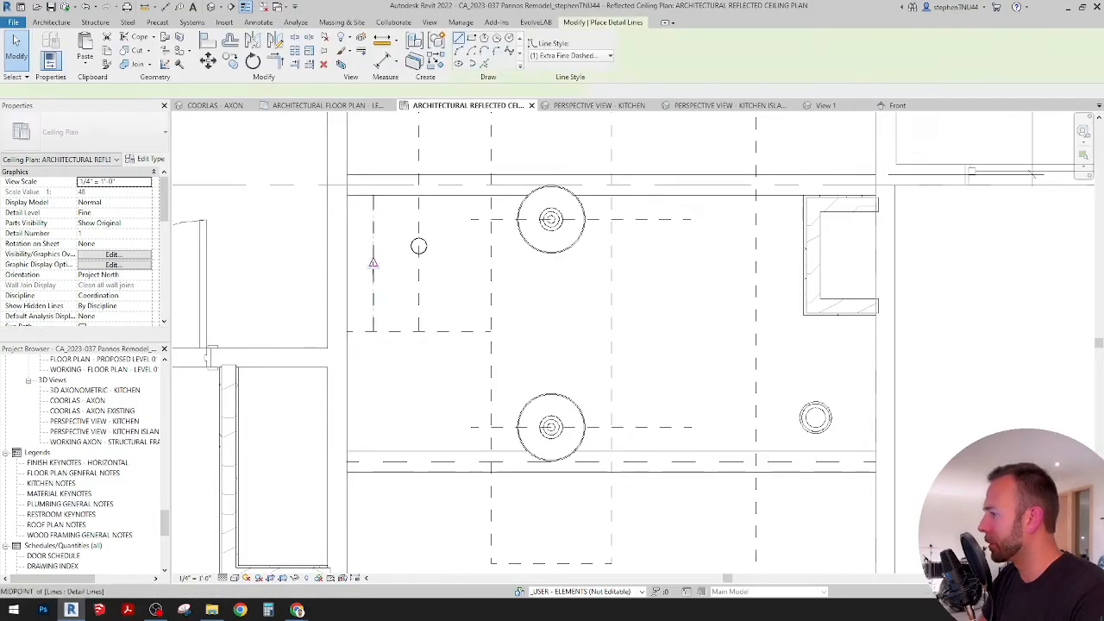
click(372, 263)
click(522, 266)
key(Escape)
key(Escape)
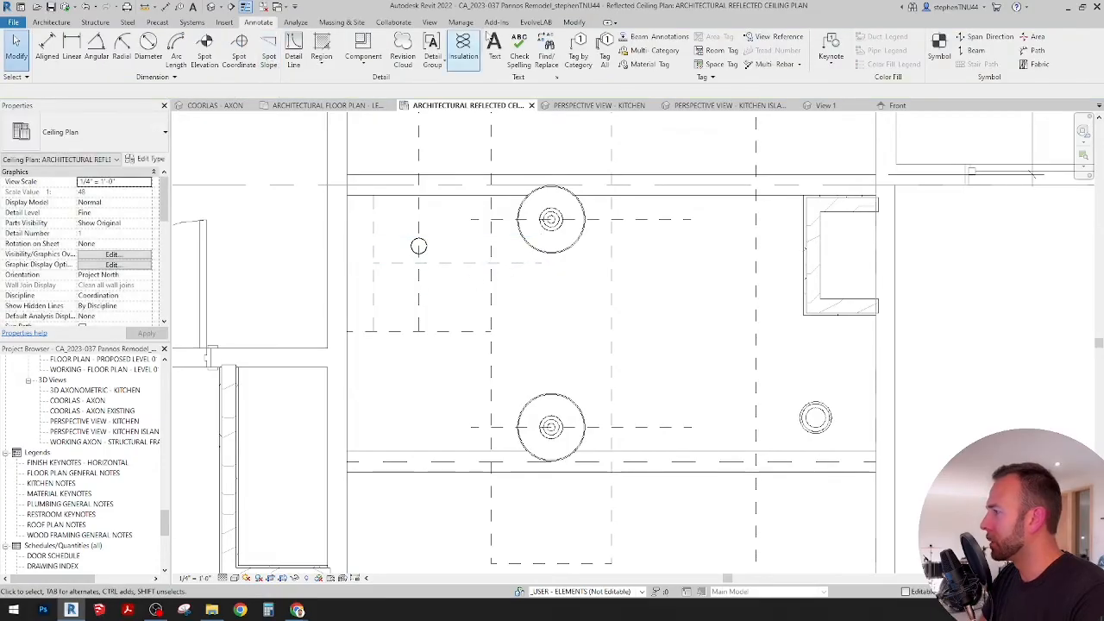
Step: Align the 4" downlight's center to the horizontal guide line halfway between the beam and the lower guide
click(574, 22)
scroll(408, 198, down, 1)
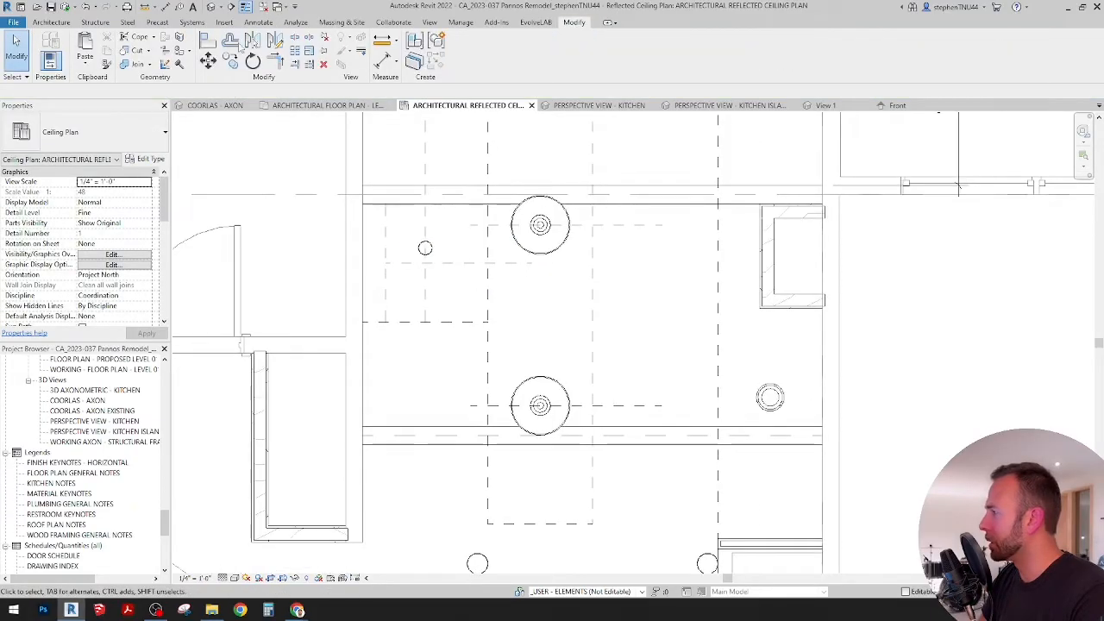
click(208, 40)
scroll(411, 272, up, 2)
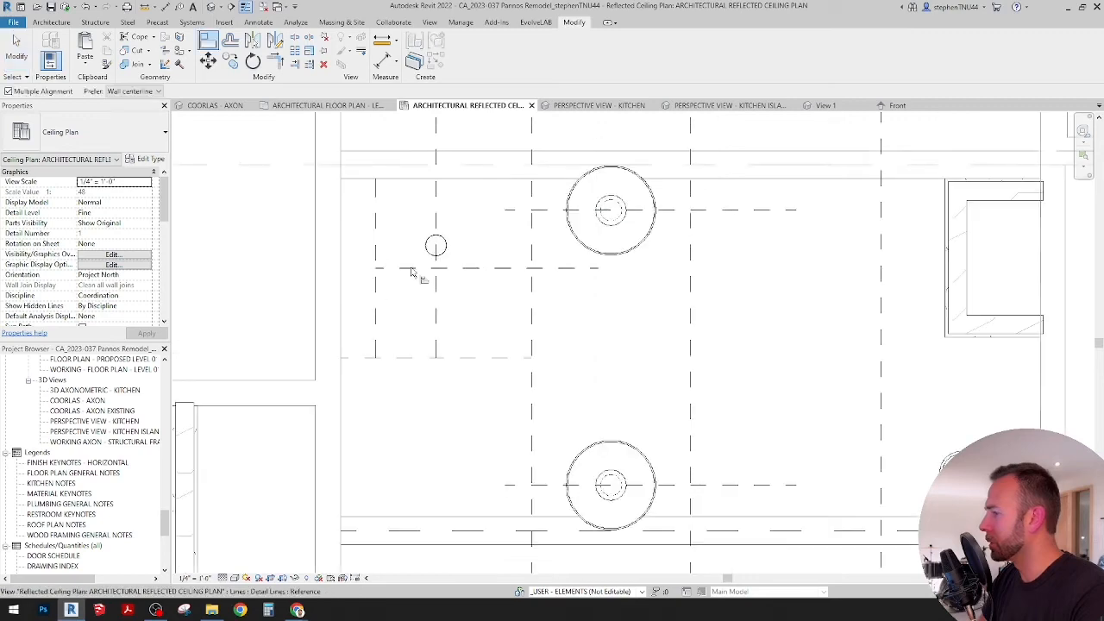
click(411, 270)
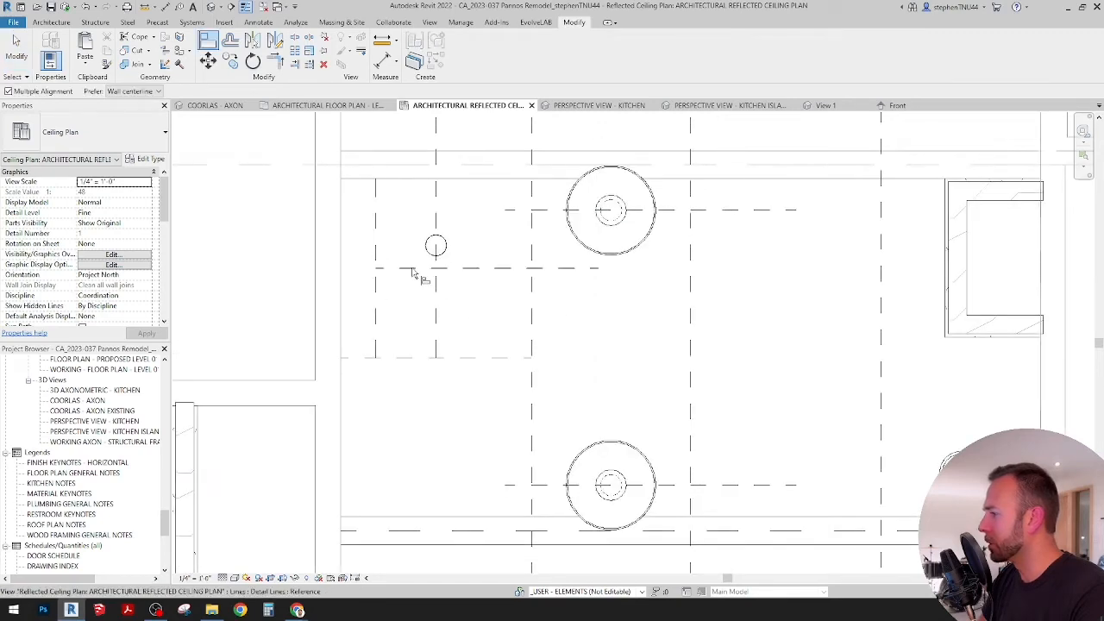
click(436, 249)
scroll(439, 241, down, 1)
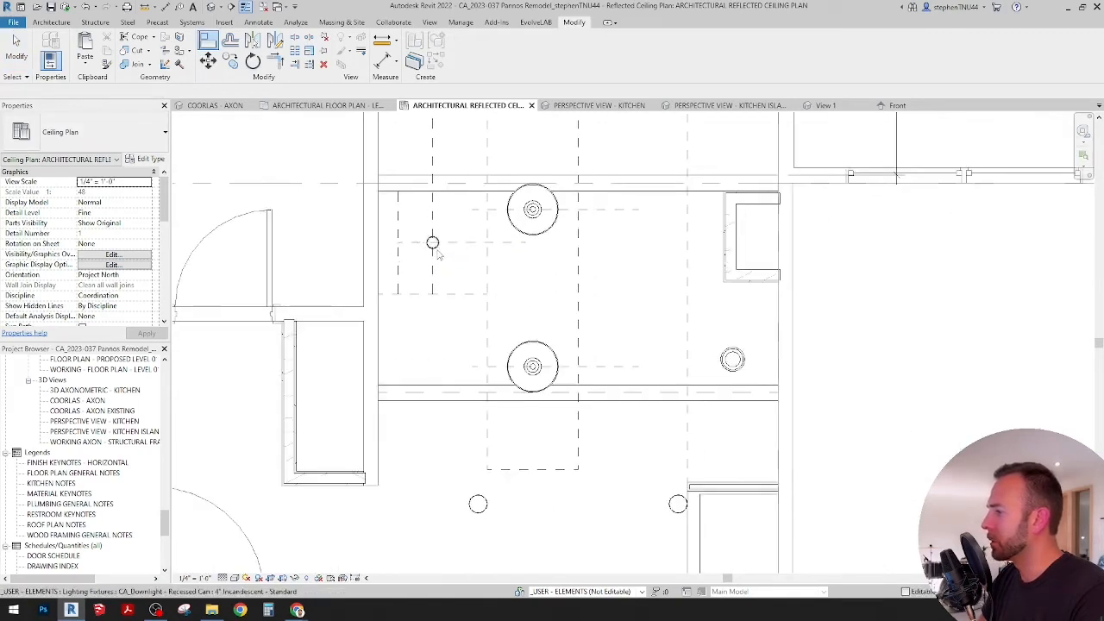
key(Escape)
Step: Copy the 4" downlight straight down by the distance from the beam edge to the lower horizontal guide, about 2'-10"
scroll(438, 249, up, 1)
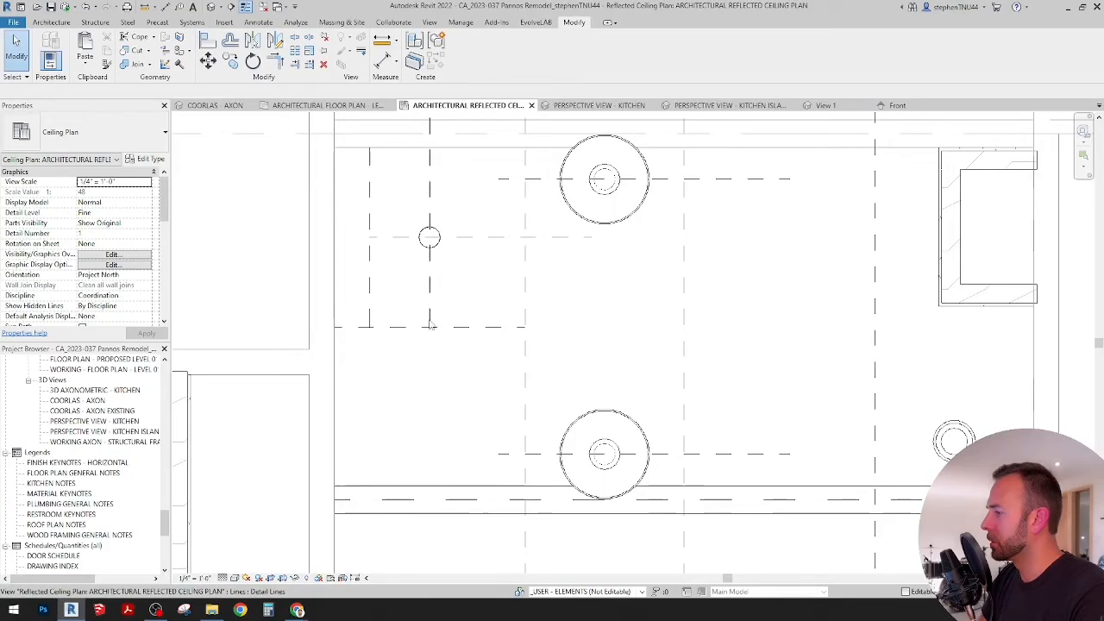
scroll(429, 310, down, 2)
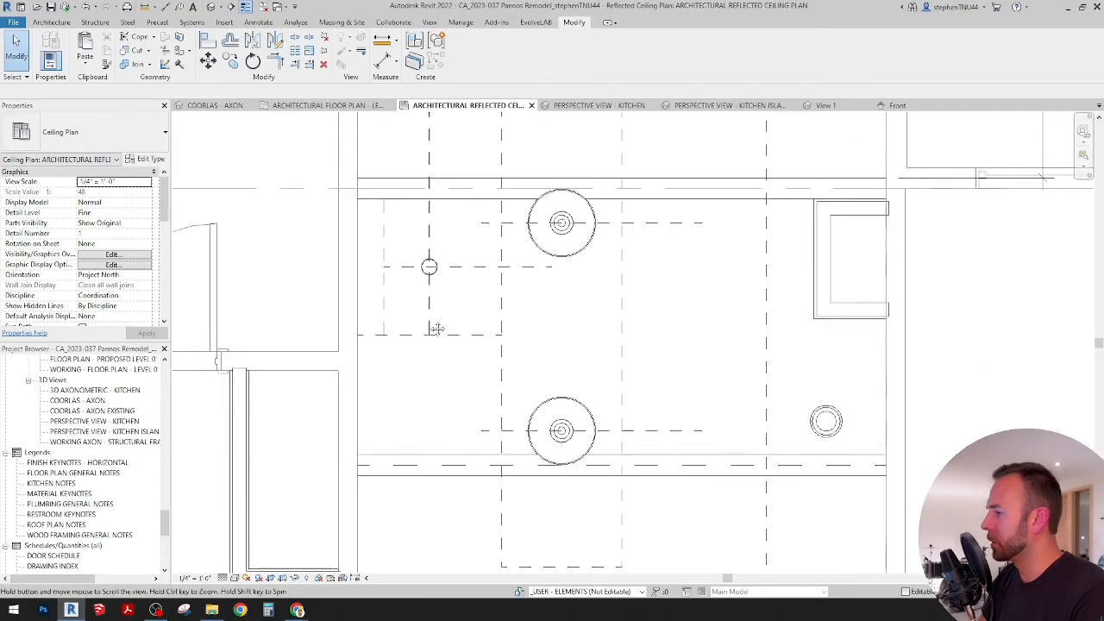
click(429, 269)
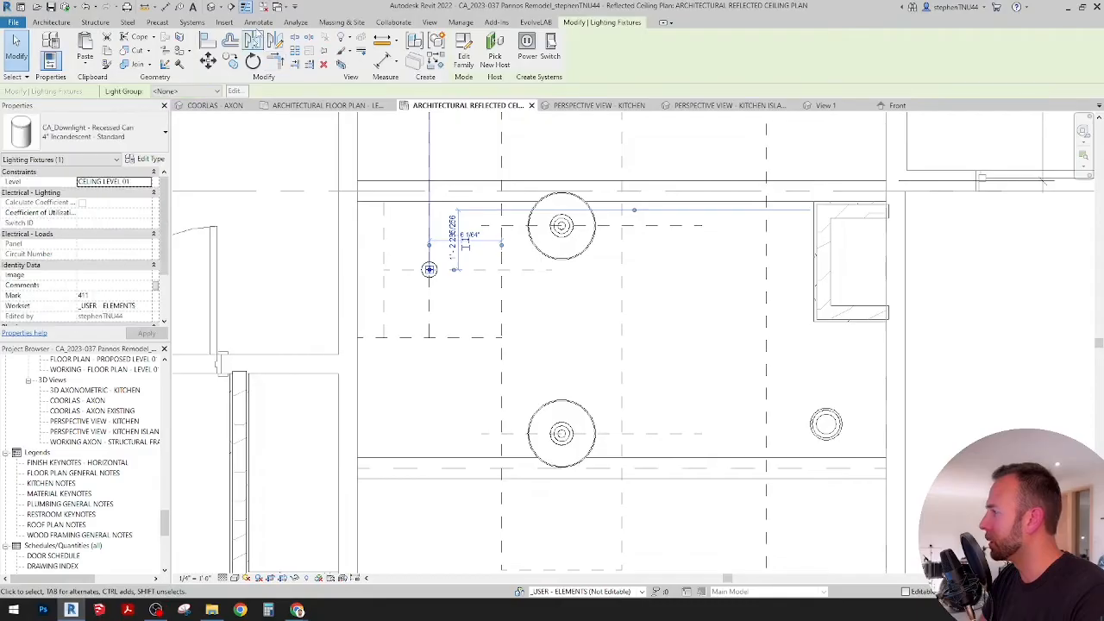
click(357, 203)
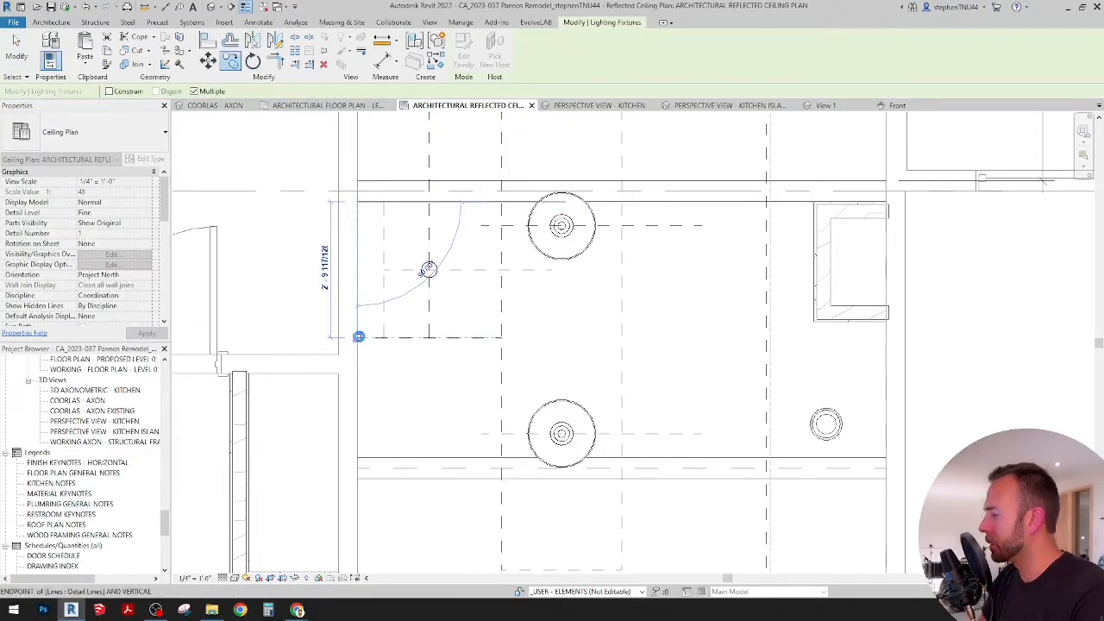
click(358, 337)
scroll(456, 296, down, 2)
key(Escape)
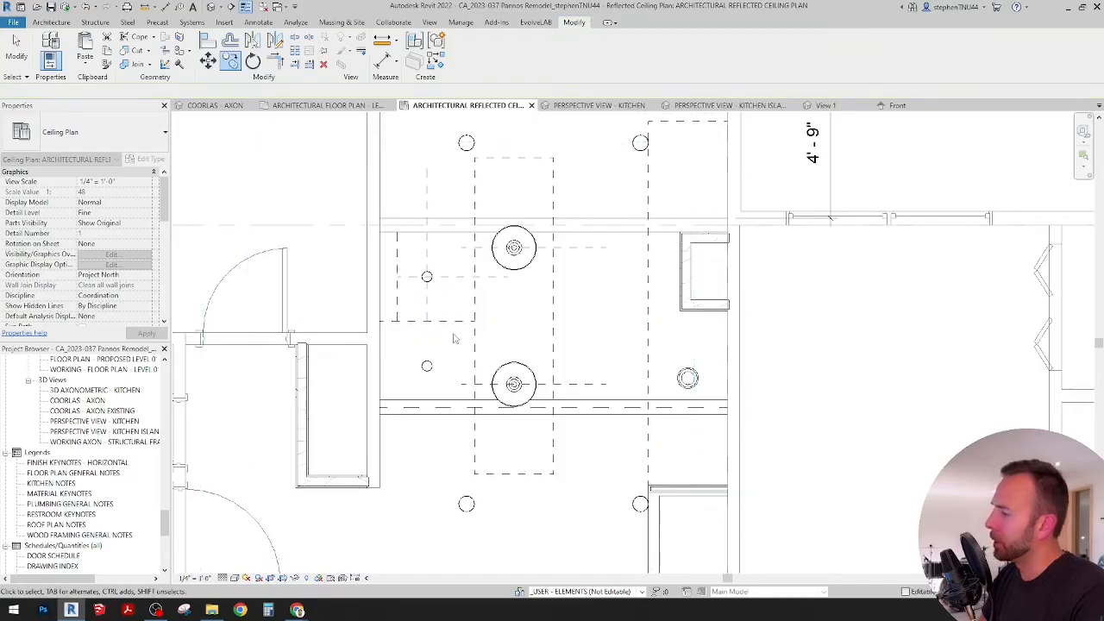
middle_drag(457, 325, 445, 340)
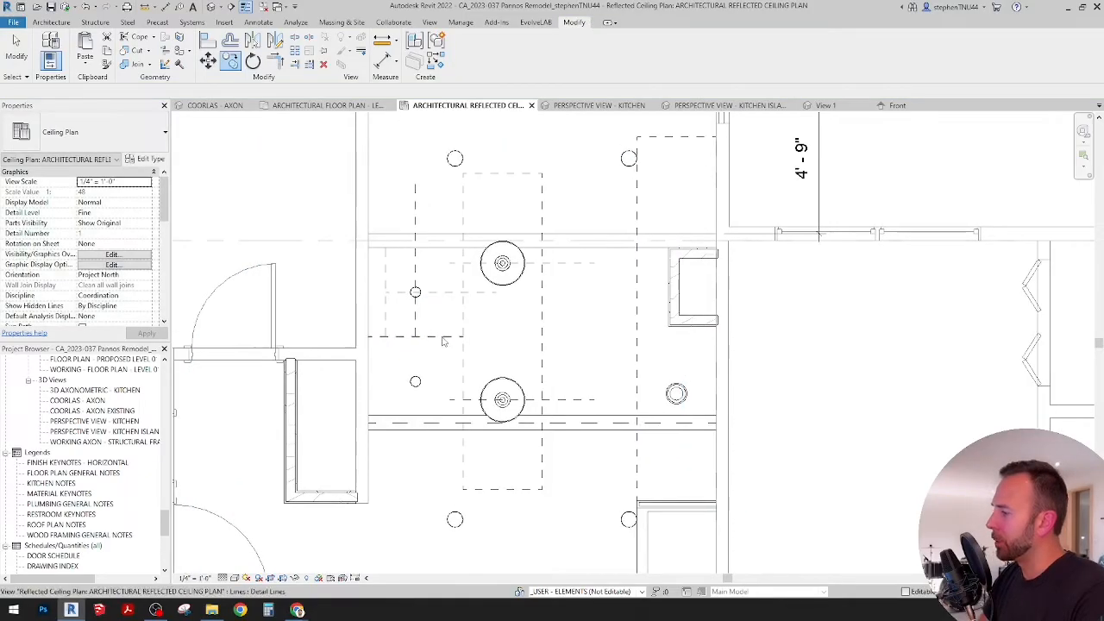
Step: Delete the detail guide lines around the 4" downlights between the wall and the island
click(399, 297)
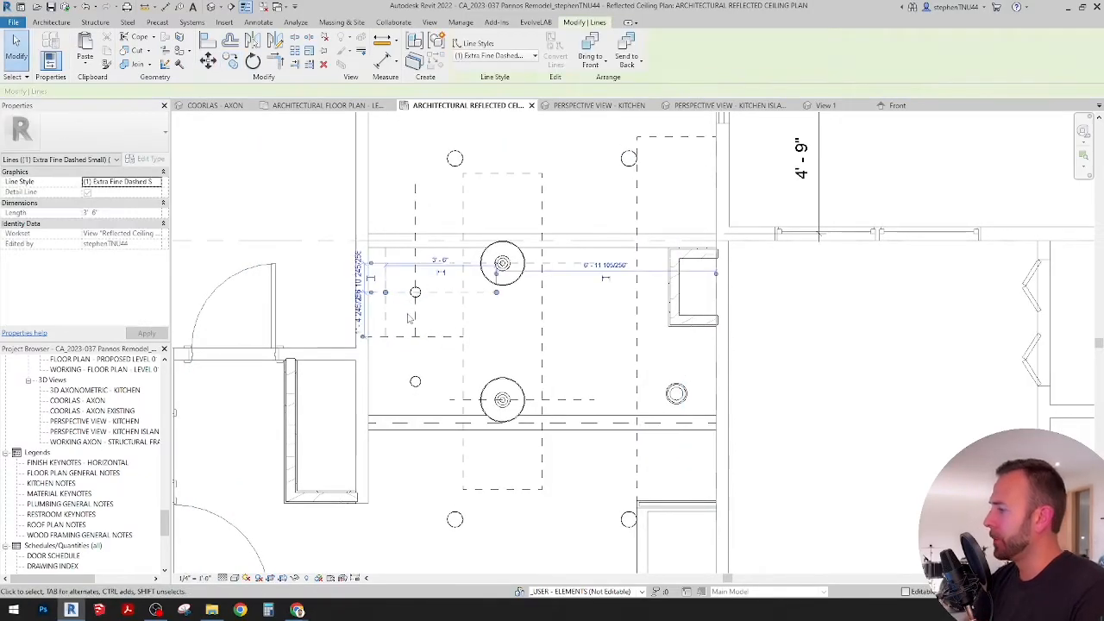
scroll(457, 332, up, 1)
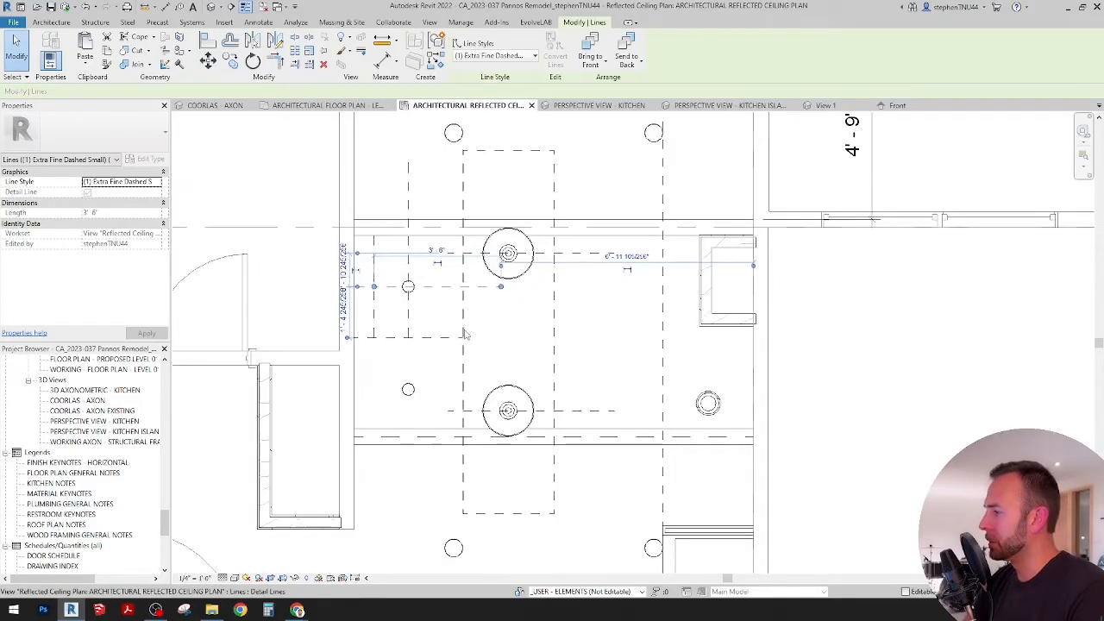
key(Escape)
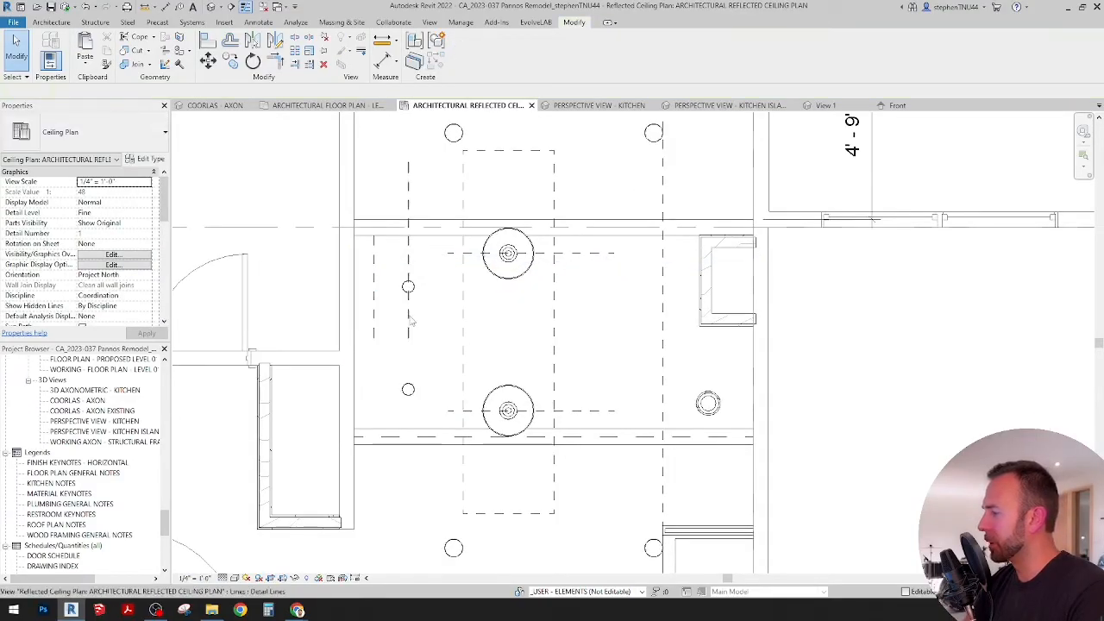
Step: Copy the two 4" downlights horizontally across the island by the distance from the wall face to the island's far edge, about 5'-6"
click(408, 286)
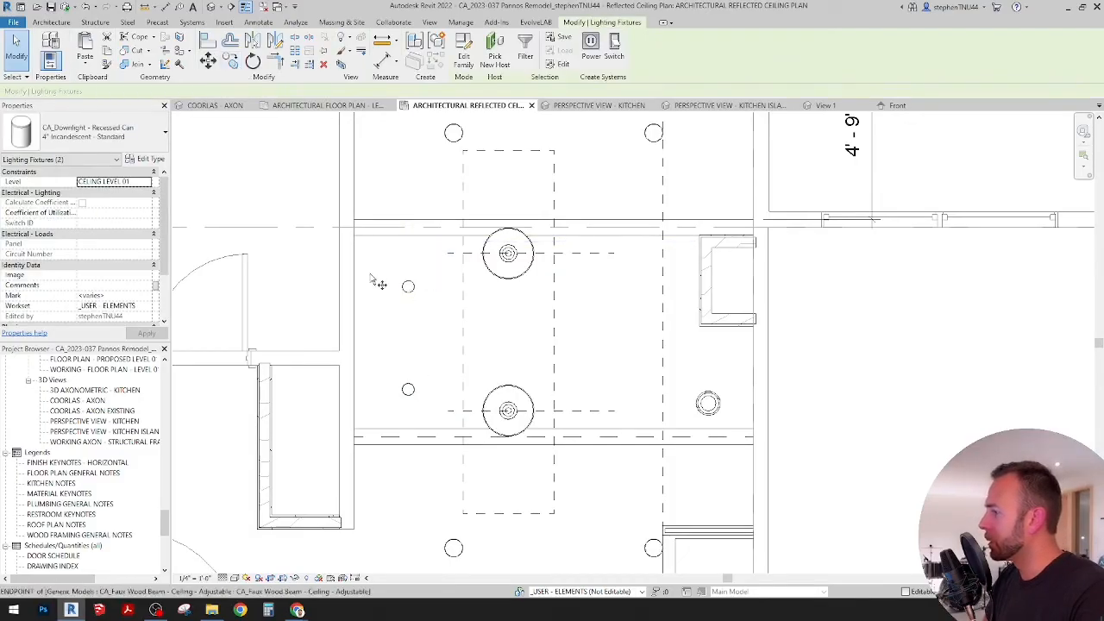
key(c)
key(c)
click(354, 315)
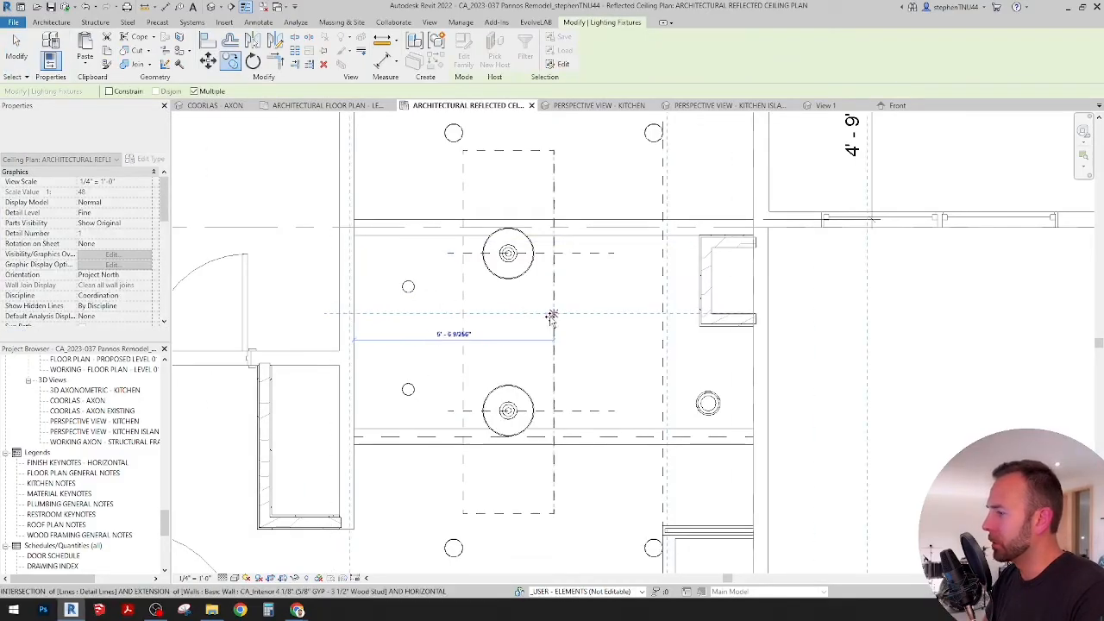
click(583, 316)
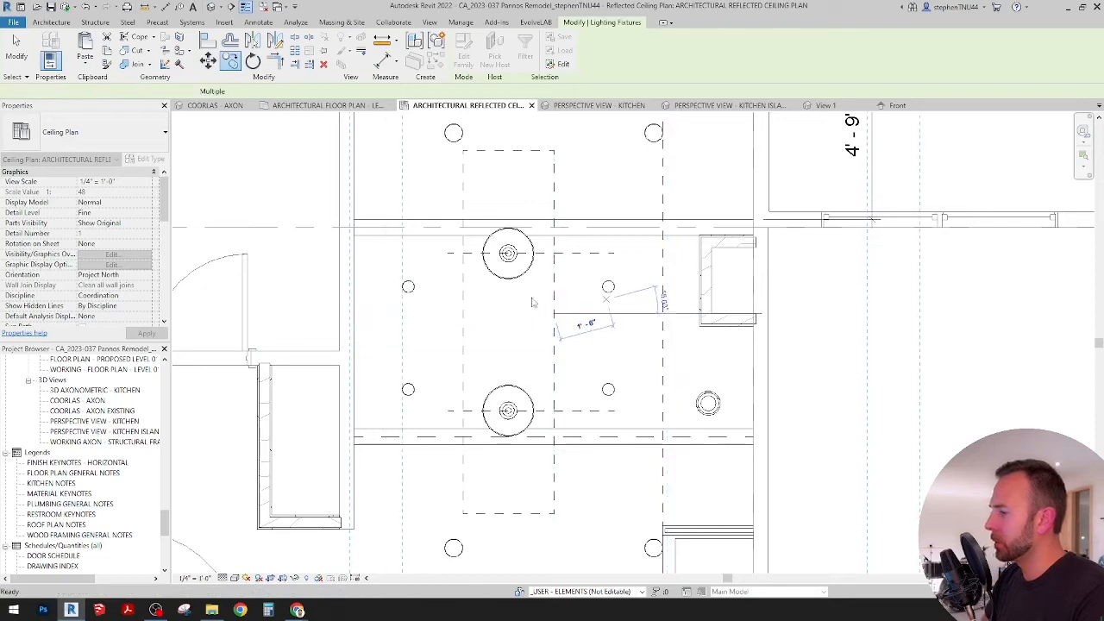
key(Escape)
key(Escape)
Step: Examine the spacing of the 4" and 6" downlights relative to the beams, pendants and island throughout the kitchen
scroll(552, 319, down, 5)
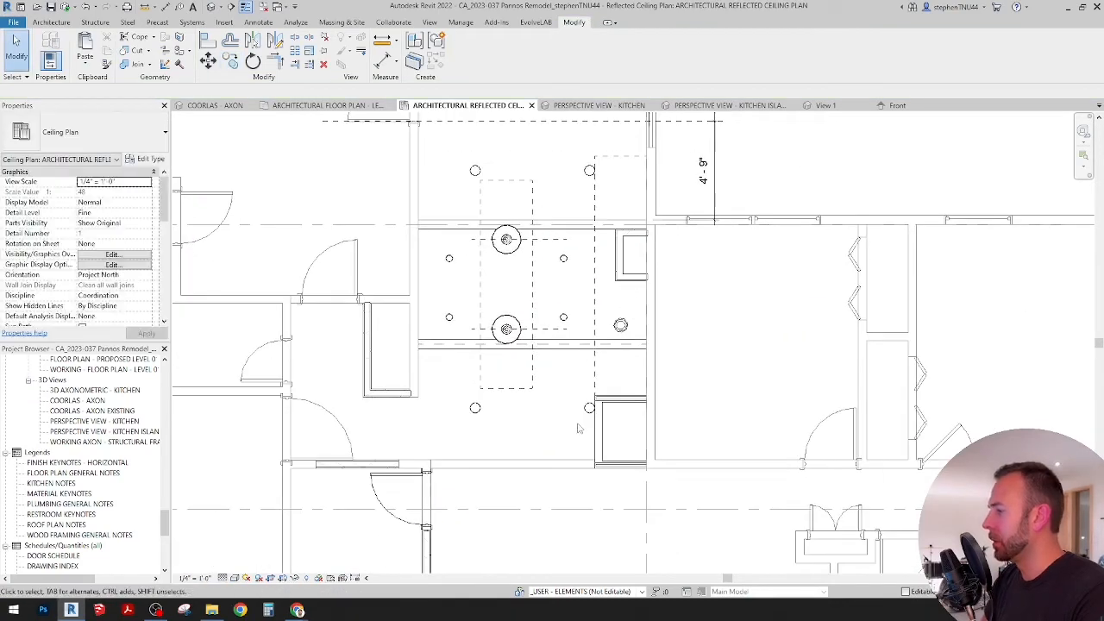
middle_drag(580, 429, 559, 392)
scroll(571, 332, down, 1)
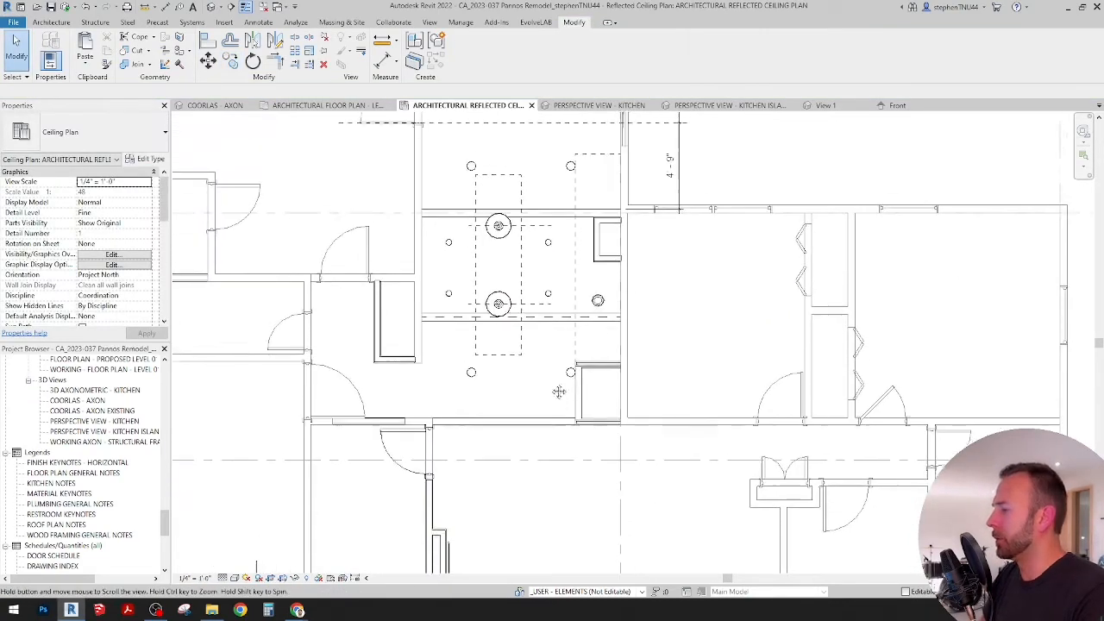
scroll(502, 368, down, 1)
scroll(540, 383, down, 1)
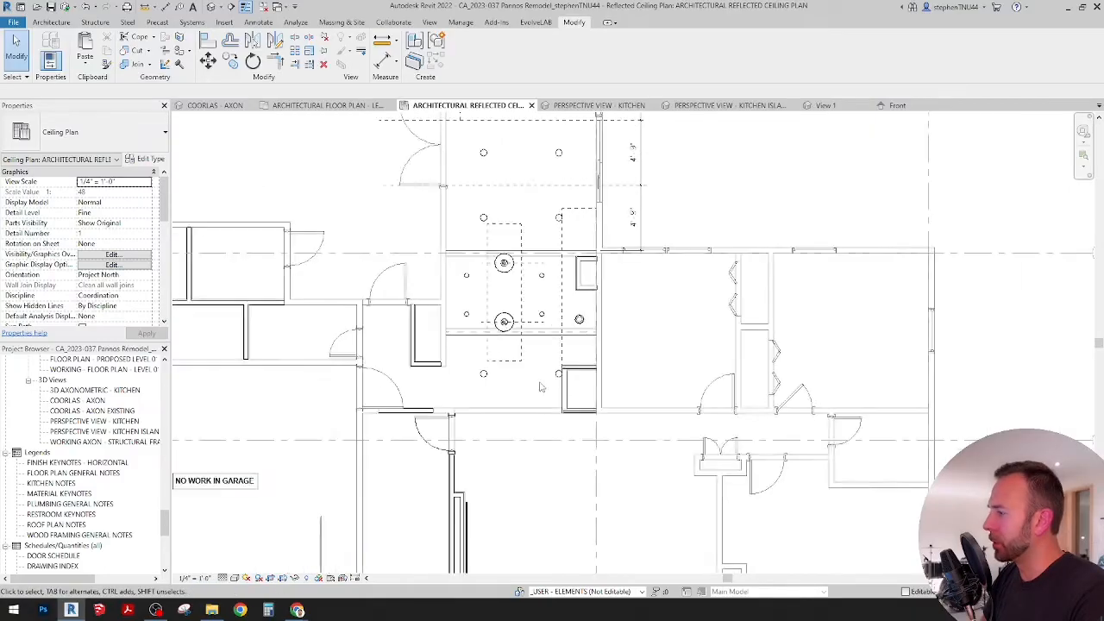
scroll(537, 411, down, 1)
scroll(541, 384, up, 2)
scroll(542, 389, up, 1)
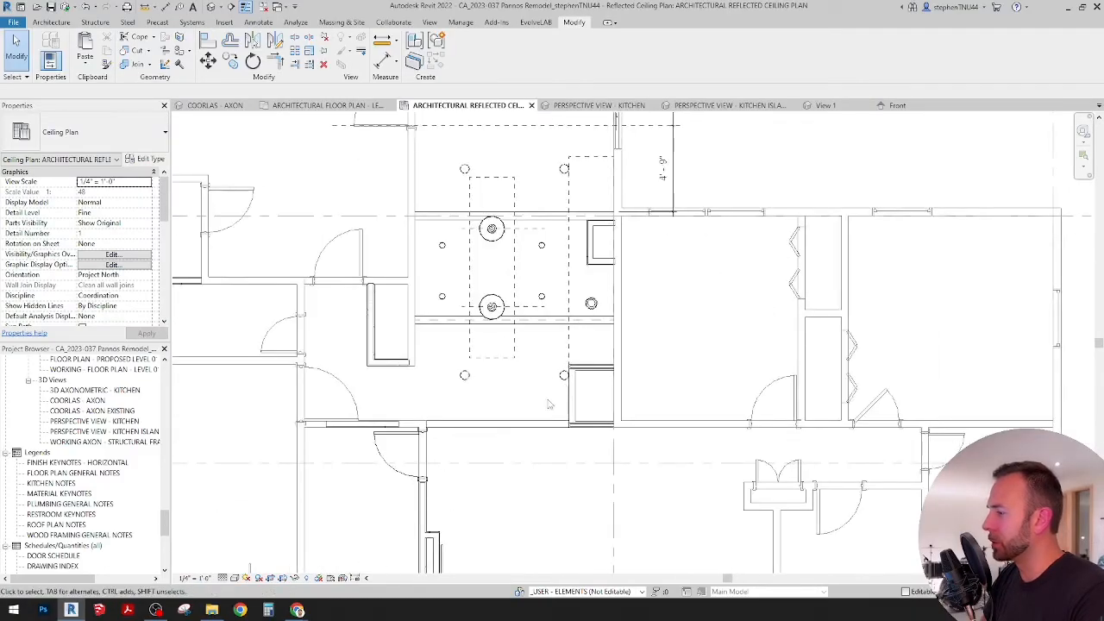
scroll(470, 354, up, 1)
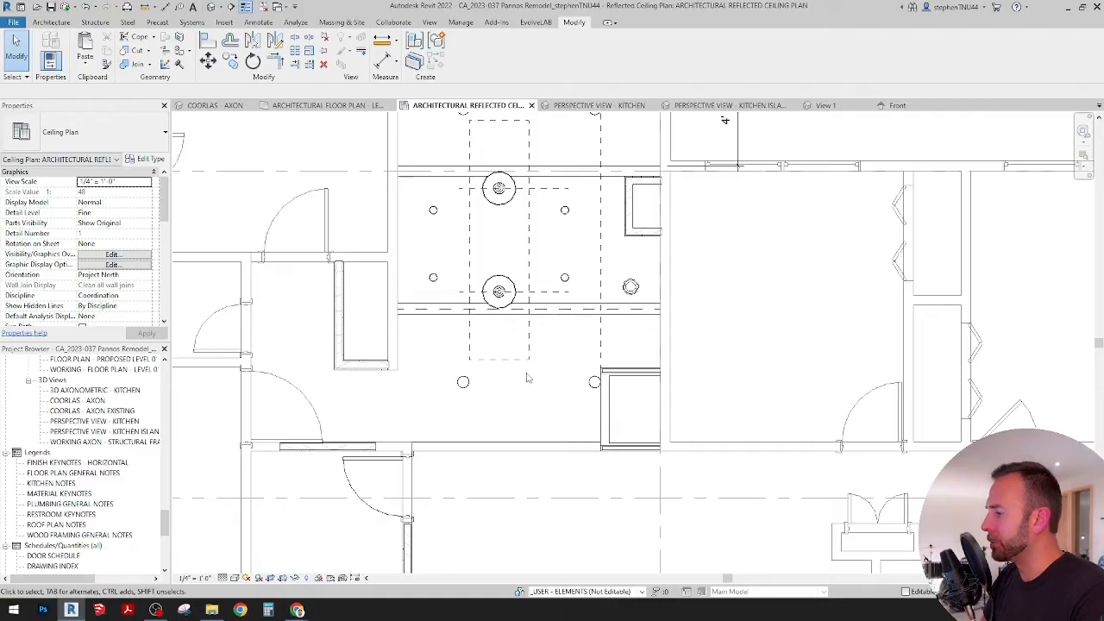
scroll(528, 377, down, 2)
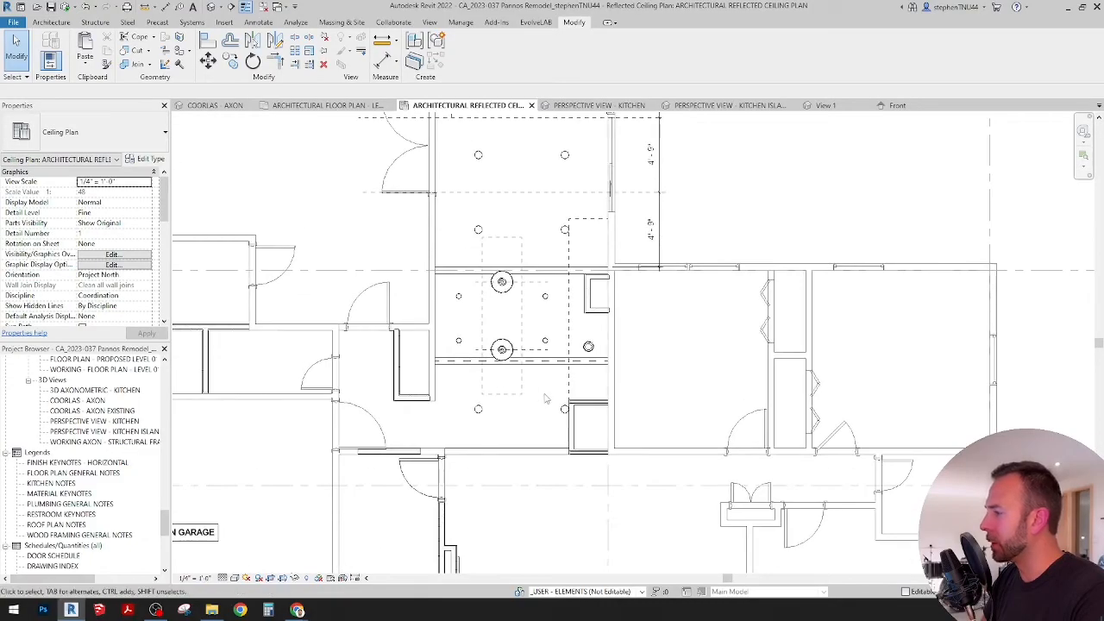
scroll(505, 416, up, 1)
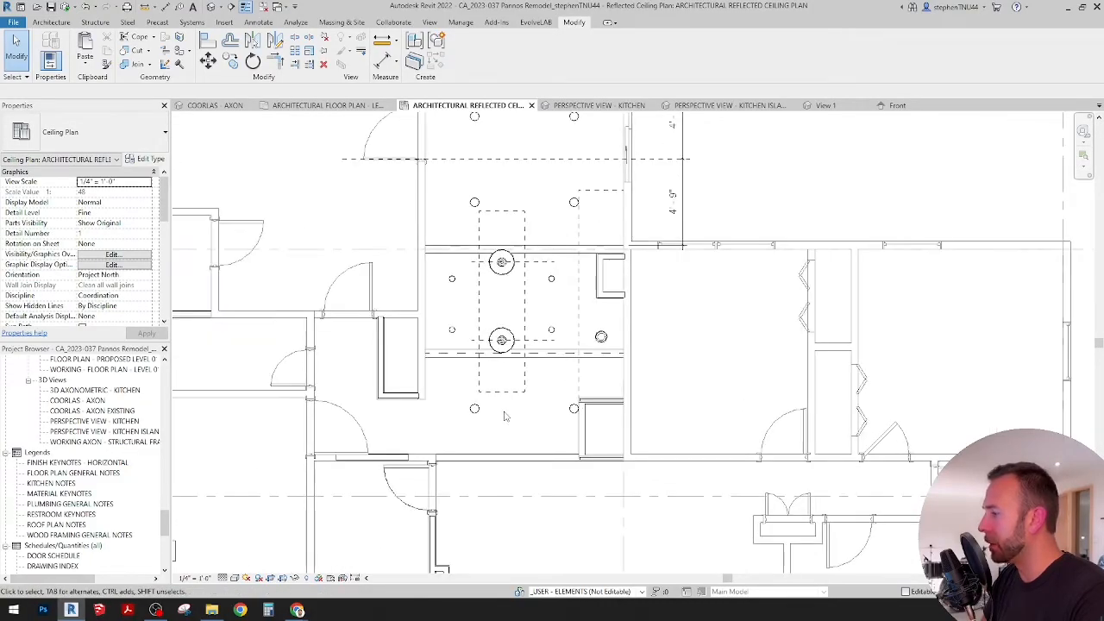
scroll(468, 402, up, 1)
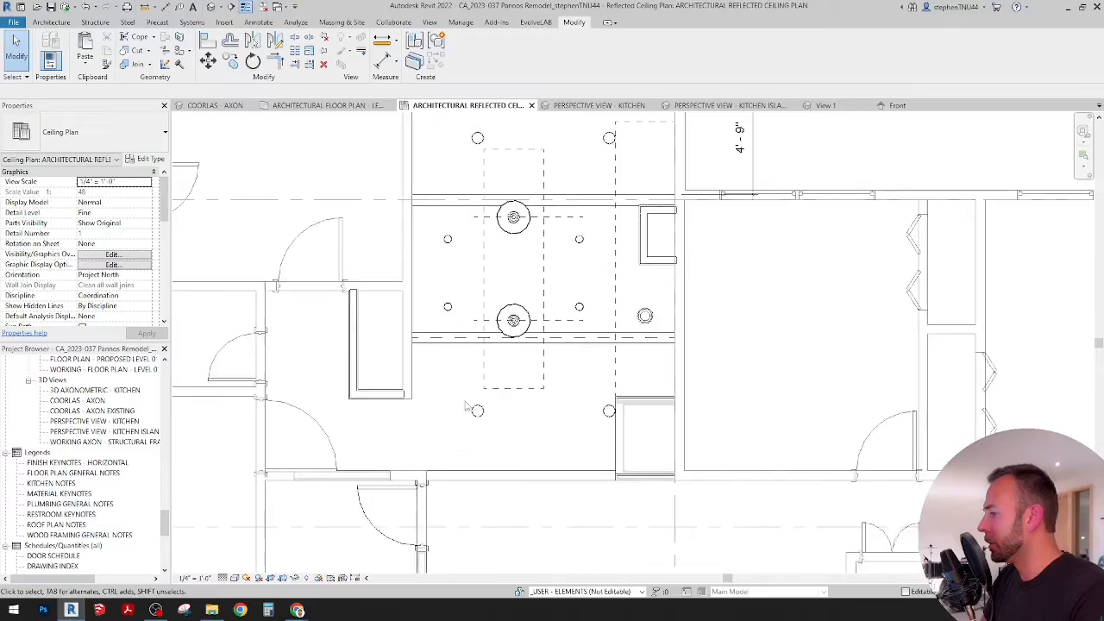
Step: Copy the four 4" downlights down one beam bay, about 5'-9", and delete the two 6" downlights in that lower bay
click(448, 308)
ctrl+click(579, 240)
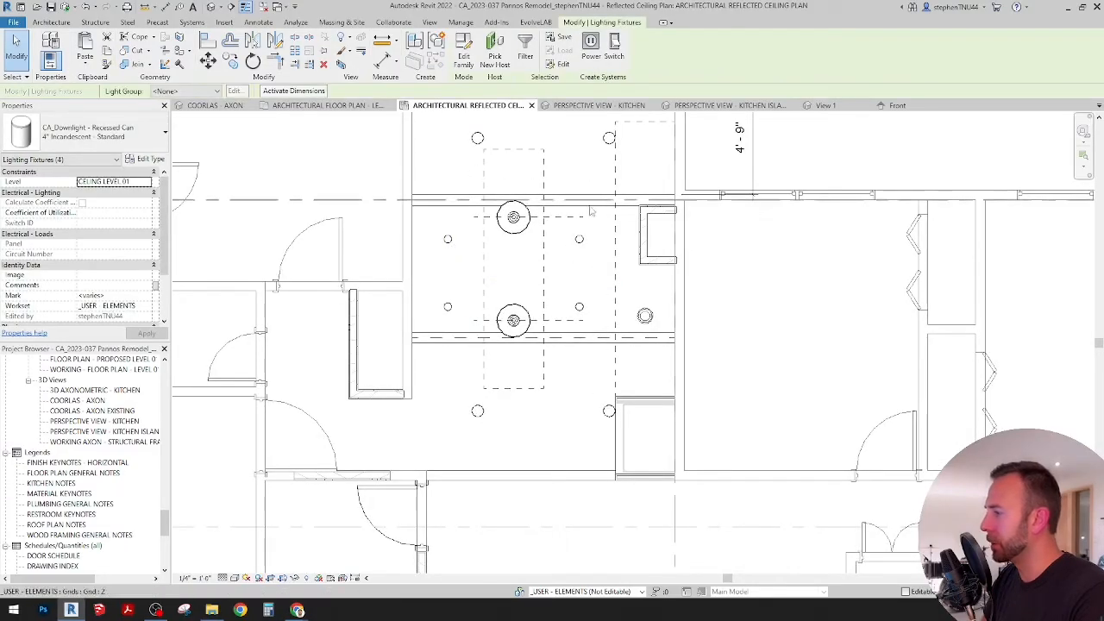
click(230, 61)
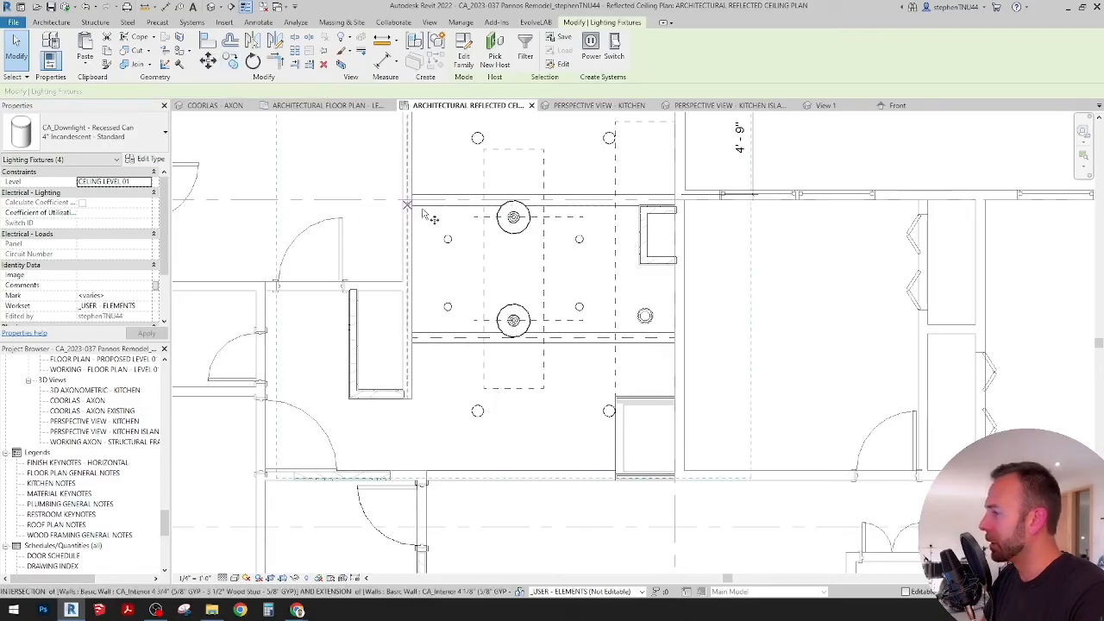
click(449, 206)
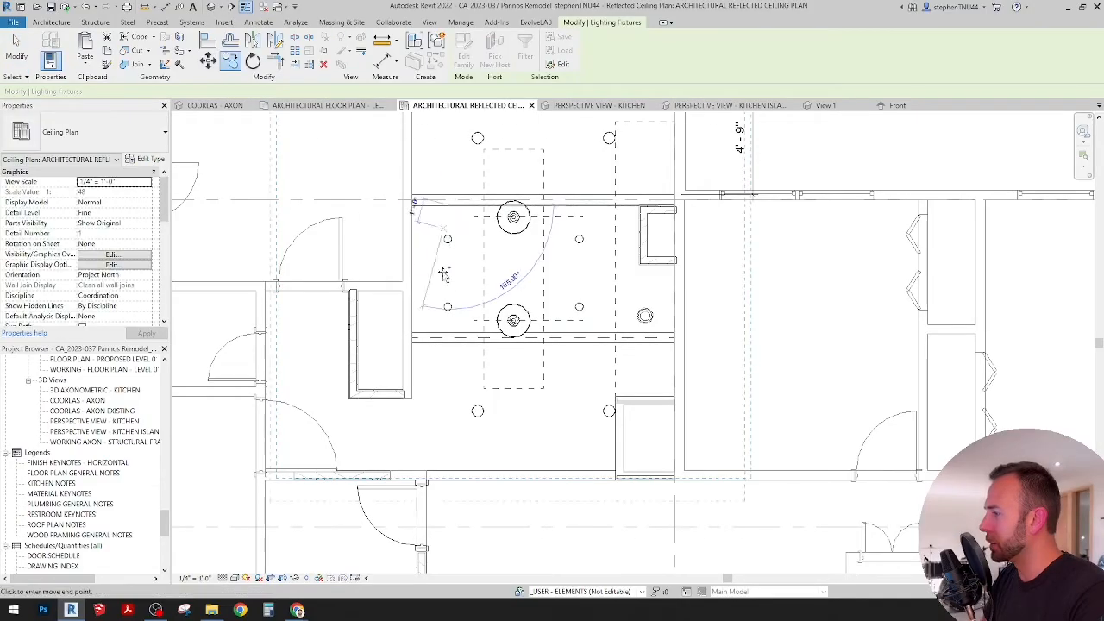
click(448, 342)
key(Escape)
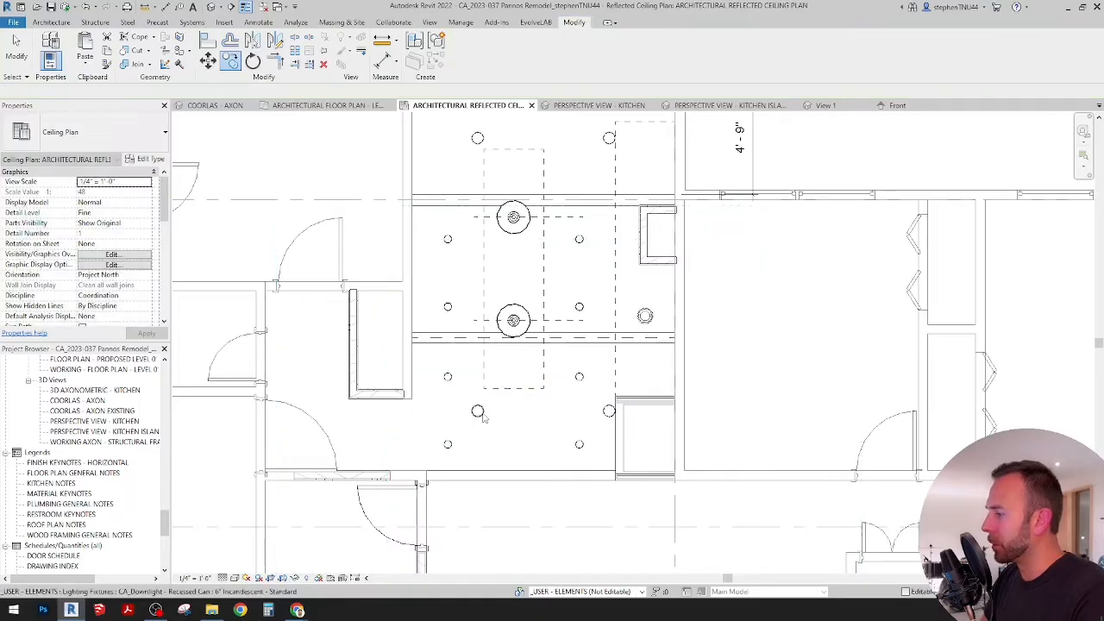
click(483, 411)
key(Delete)
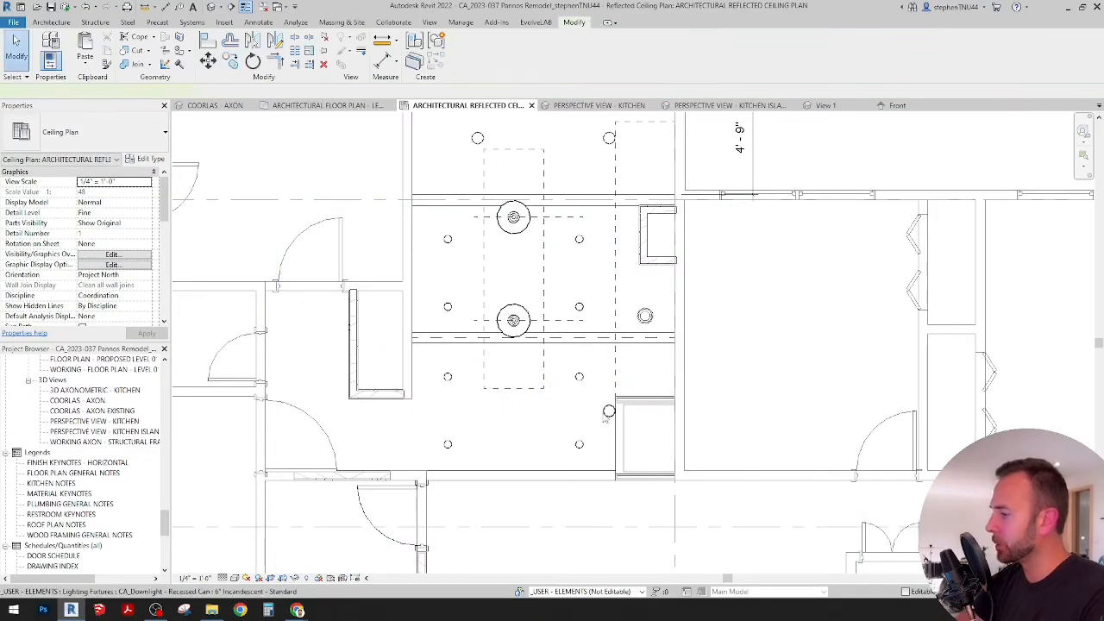
Step: Review the revised downlight layout in the ceiling plan, then in the kitchen island and kitchen perspective views
scroll(530, 388, down, 4)
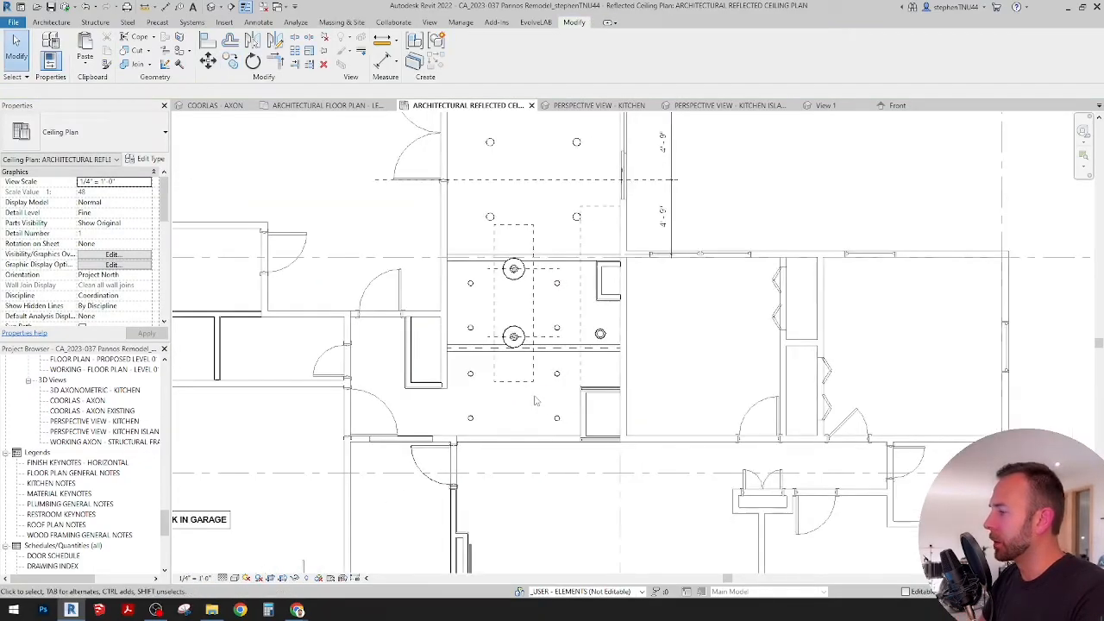
scroll(532, 292, up, 2)
middle_drag(528, 296, 512, 352)
scroll(503, 358, down, 3)
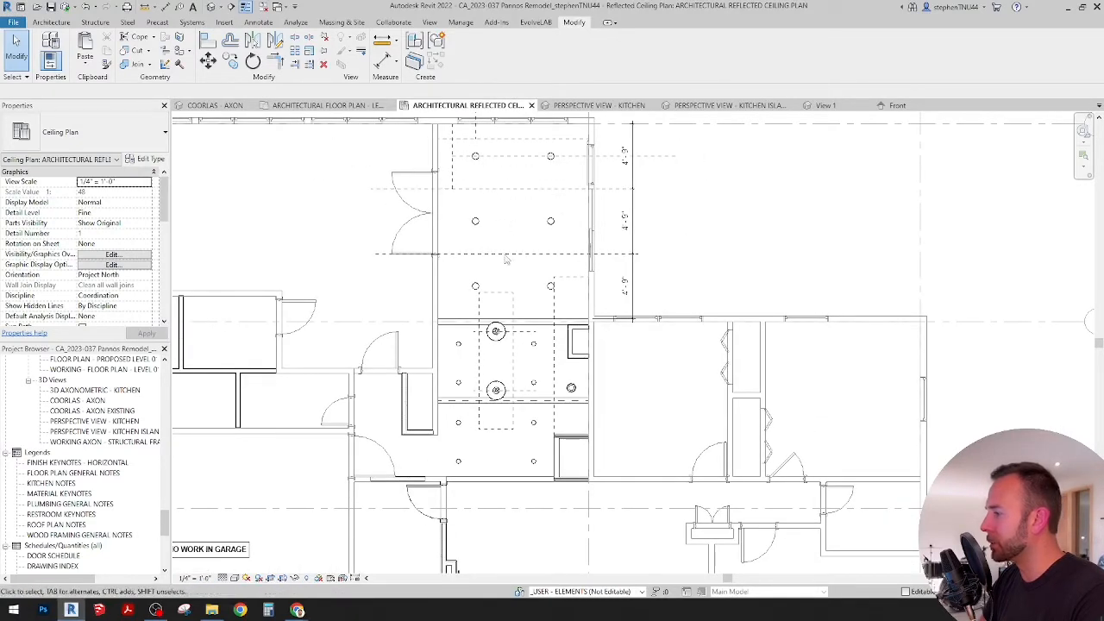
scroll(509, 298, up, 1)
middle_drag(528, 321, 515, 294)
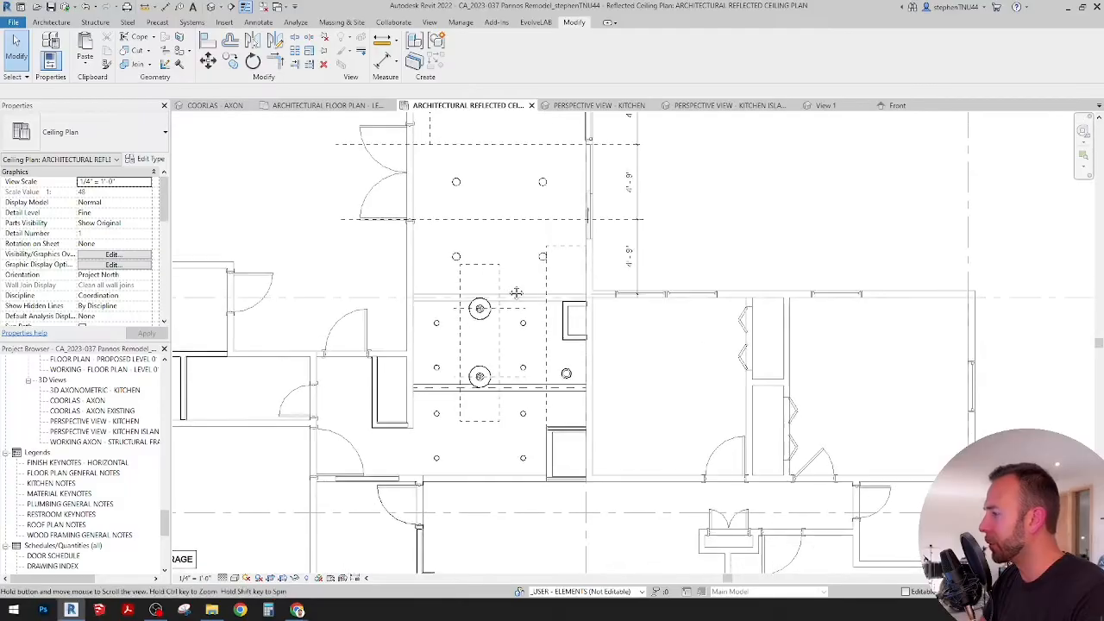
click(727, 106)
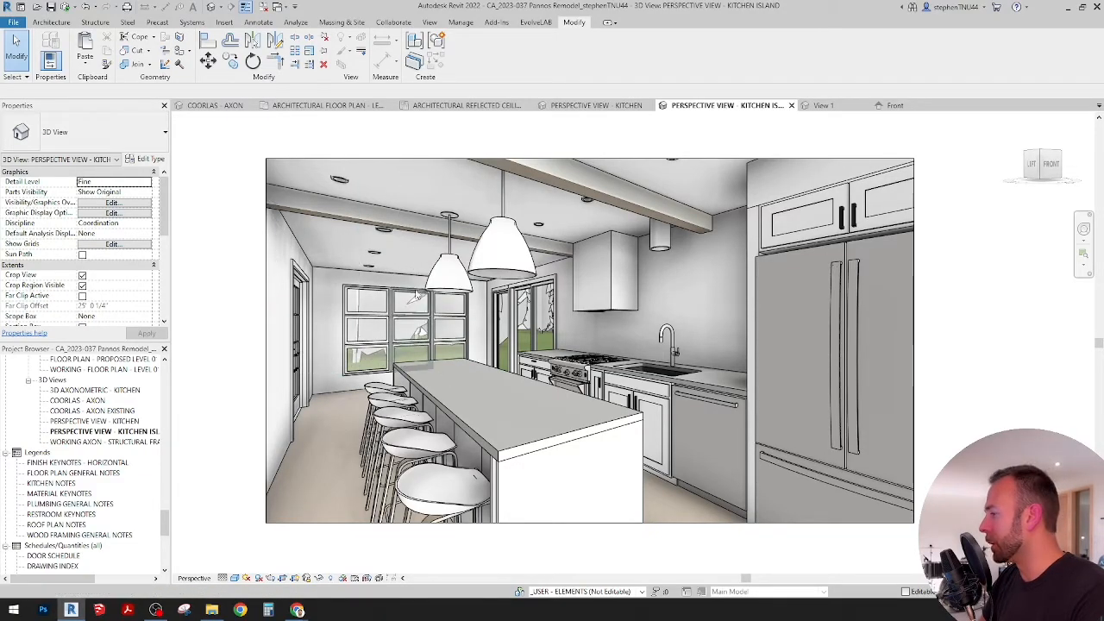
click(595, 105)
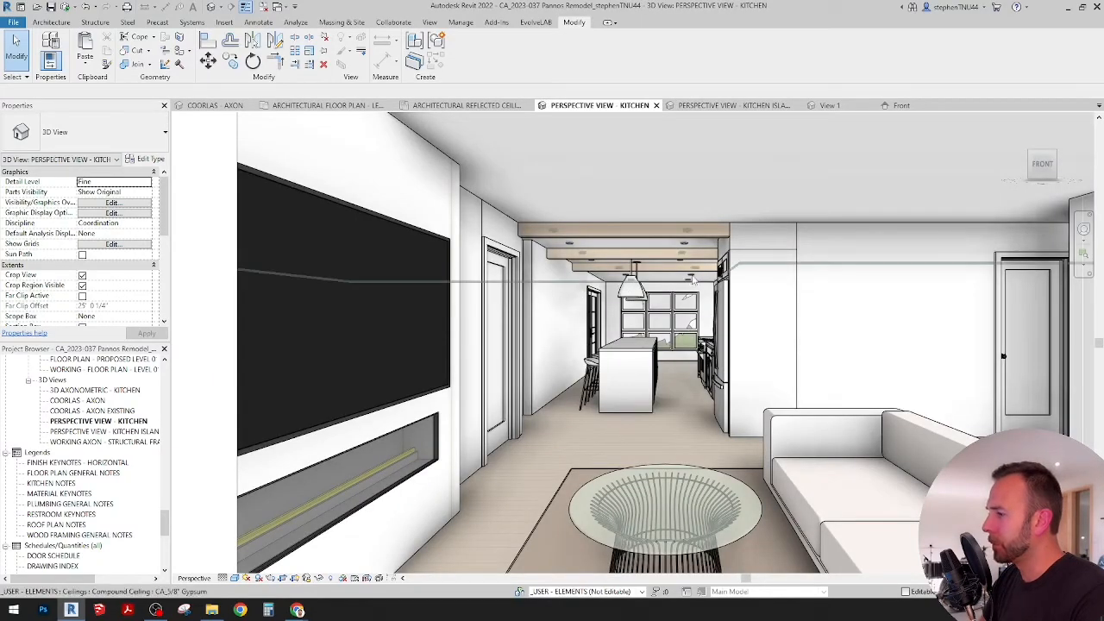
Step: In the reflected ceiling plan, copy the four 4" downlights between the beams up one beam bay, about 5'-9"
click(457, 105)
scroll(547, 337, up, 3)
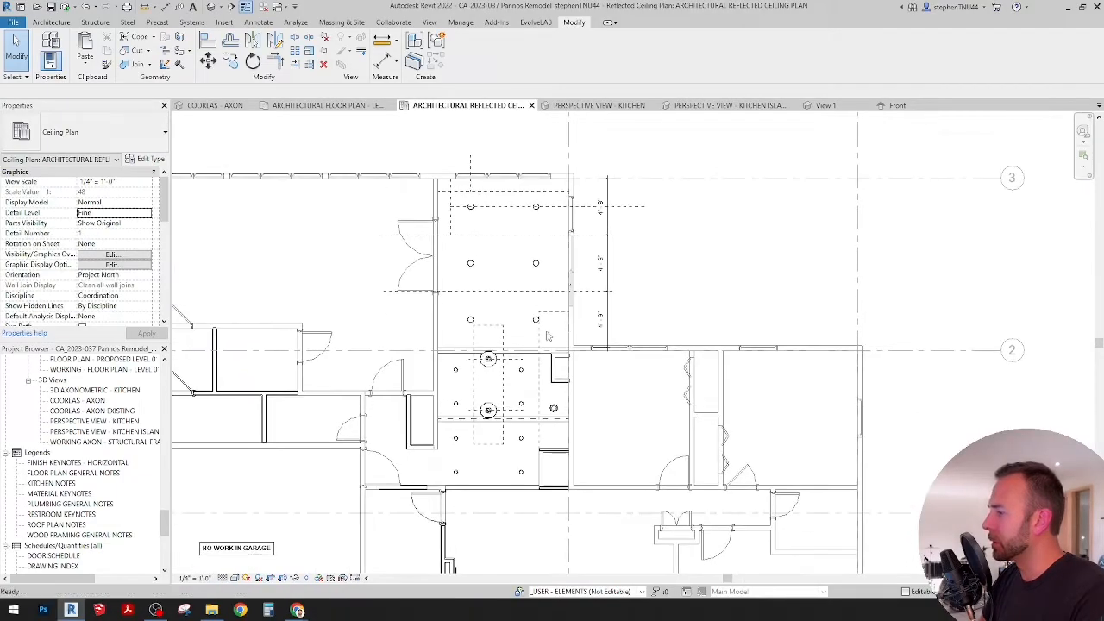
scroll(469, 381, up, 4)
click(432, 349)
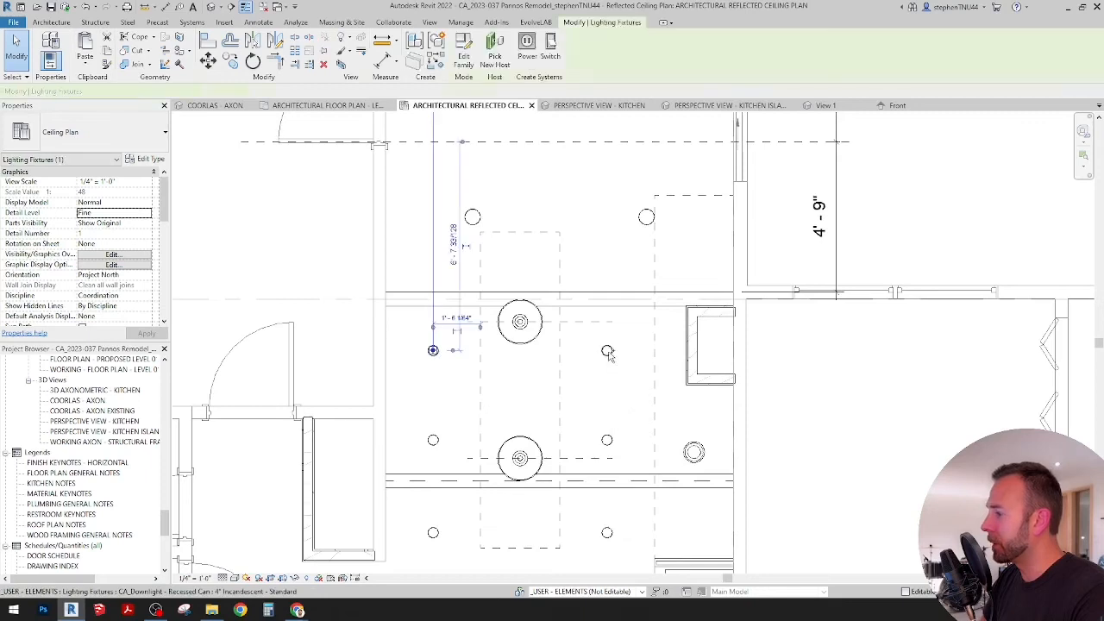
ctrl+click(436, 439)
ctrl+click(607, 351)
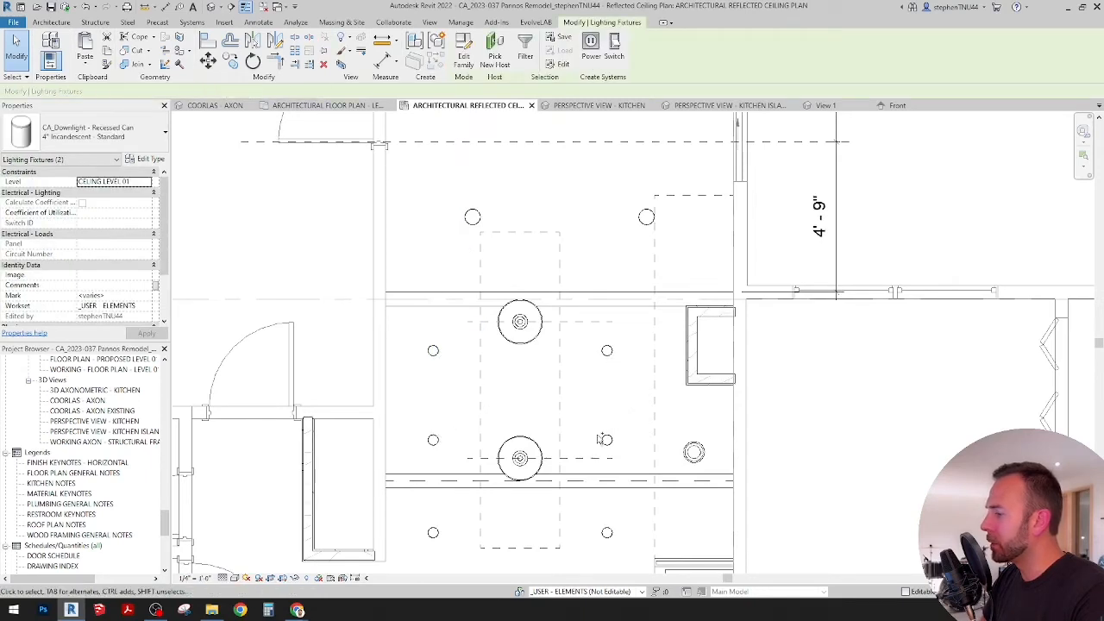
ctrl+click(607, 440)
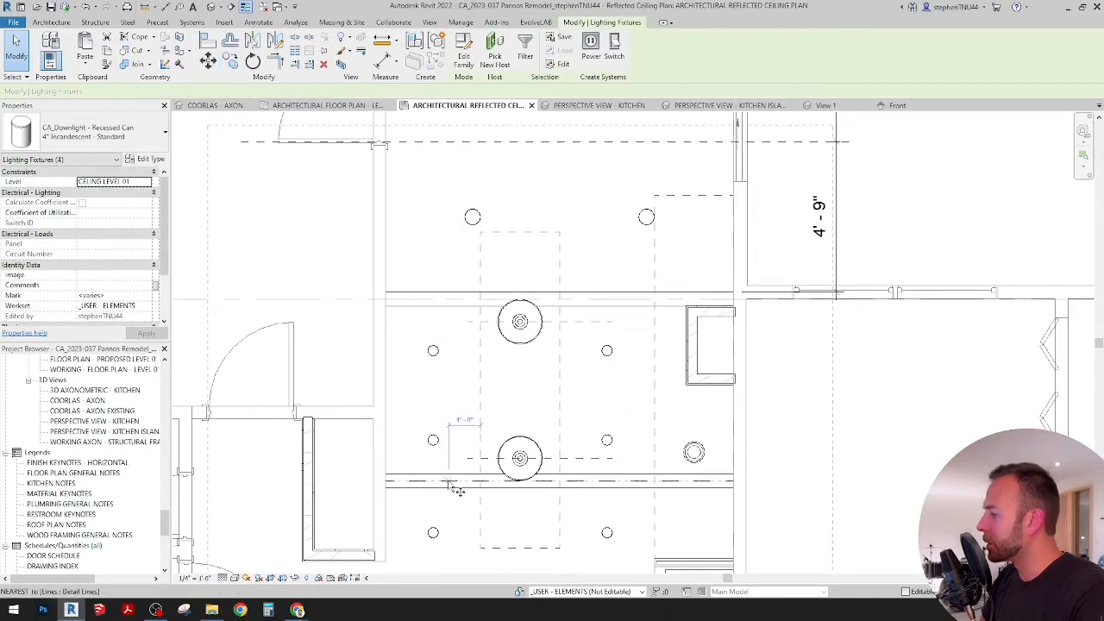
click(231, 61)
click(467, 474)
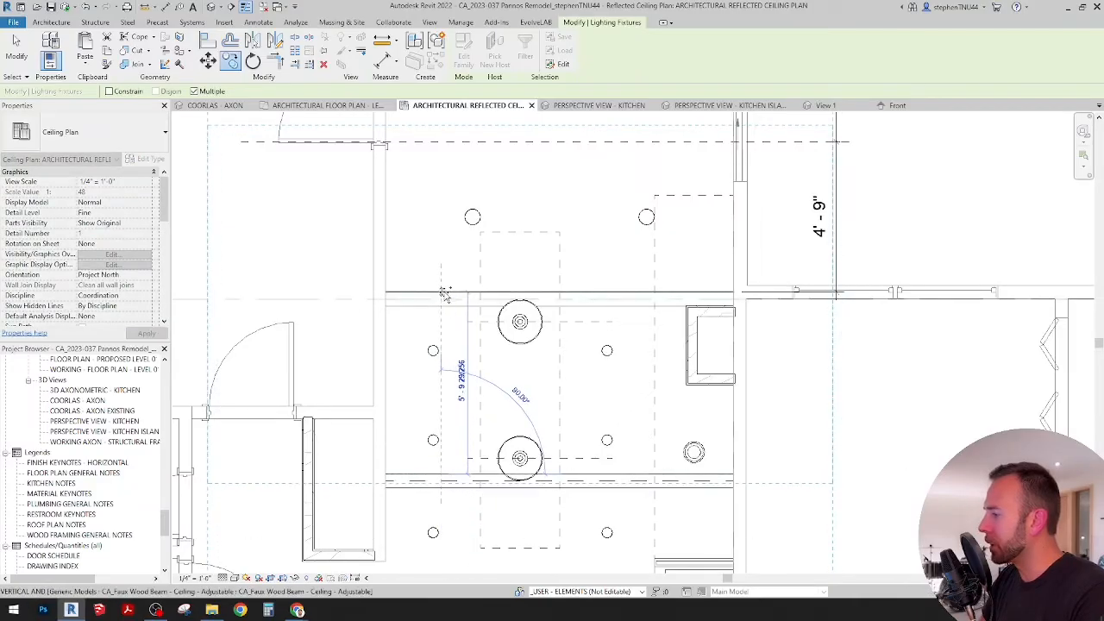
click(466, 293)
middle_drag(483, 277, 468, 369)
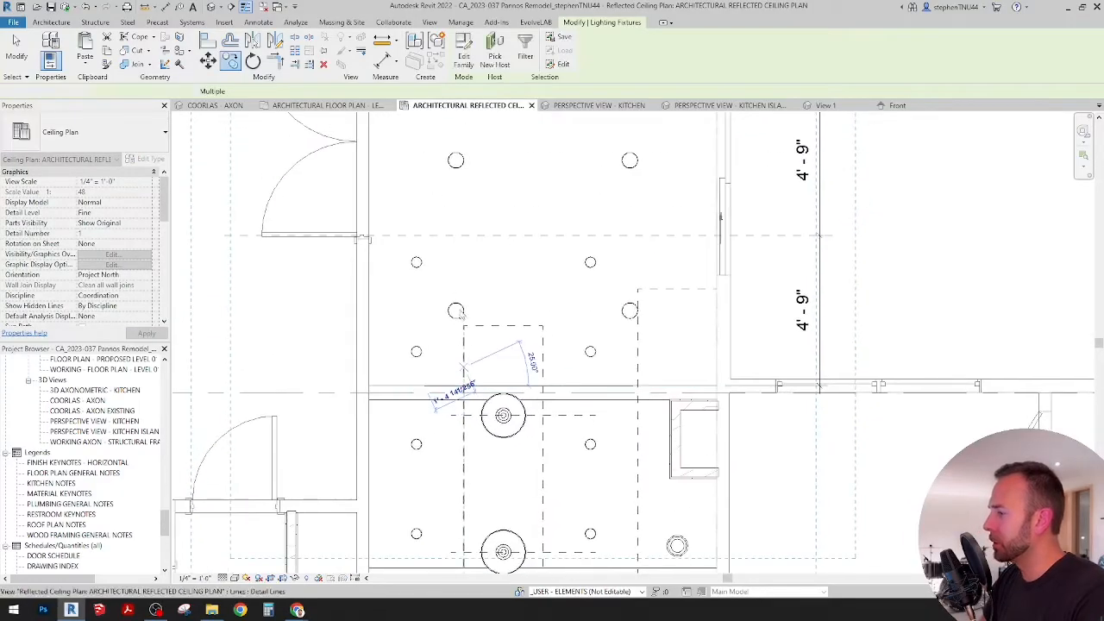
key(Escape)
key(Escape)
Step: Delete the two 6" downlights among the copied 4" downlights just above the upper beam
click(457, 312)
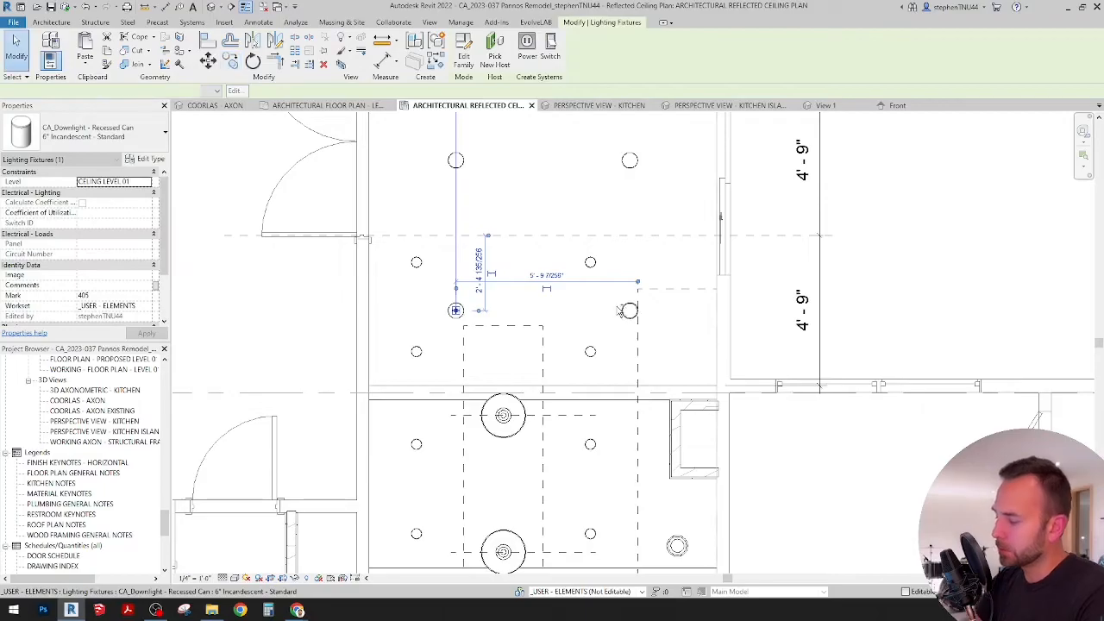
ctrl+click(628, 312)
key(Delete)
Step: Check the extended 4" downlight rows in the kitchen island and kitchen perspectives, and return to the reflected ceiling plan
scroll(595, 316, down, 1)
scroll(594, 314, down, 1)
middle_drag(594, 314, 556, 423)
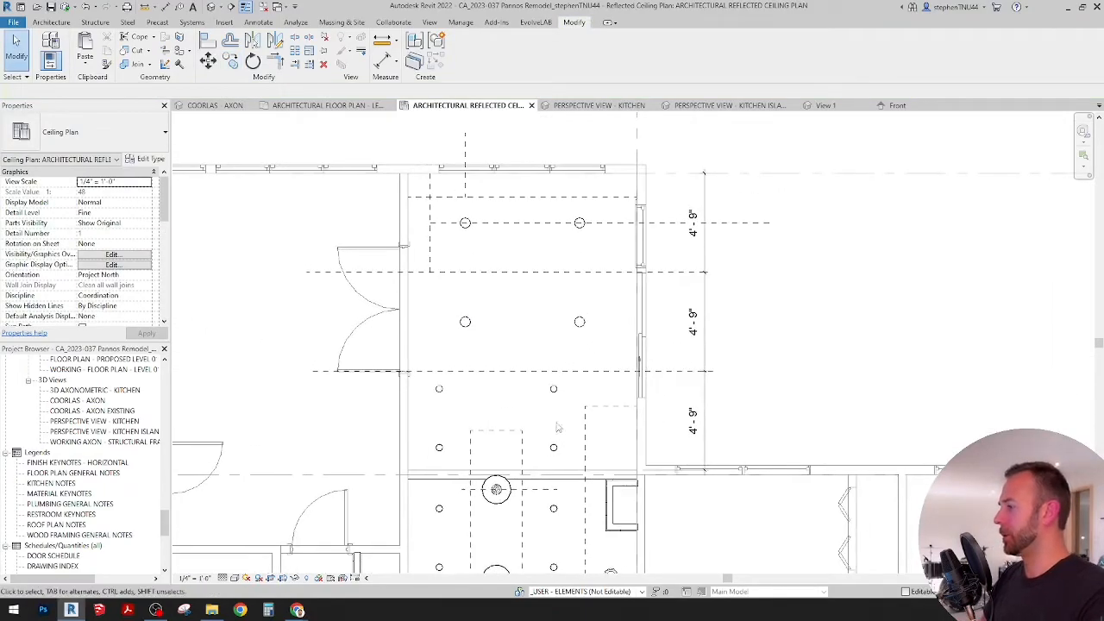
scroll(536, 358, up, 1)
click(724, 105)
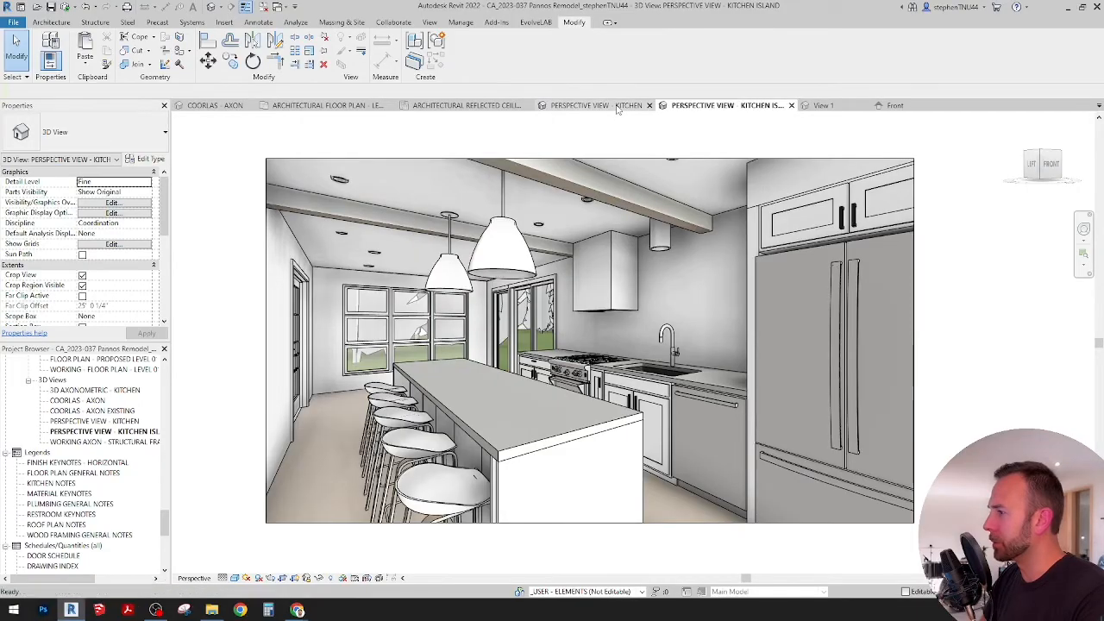
click(586, 105)
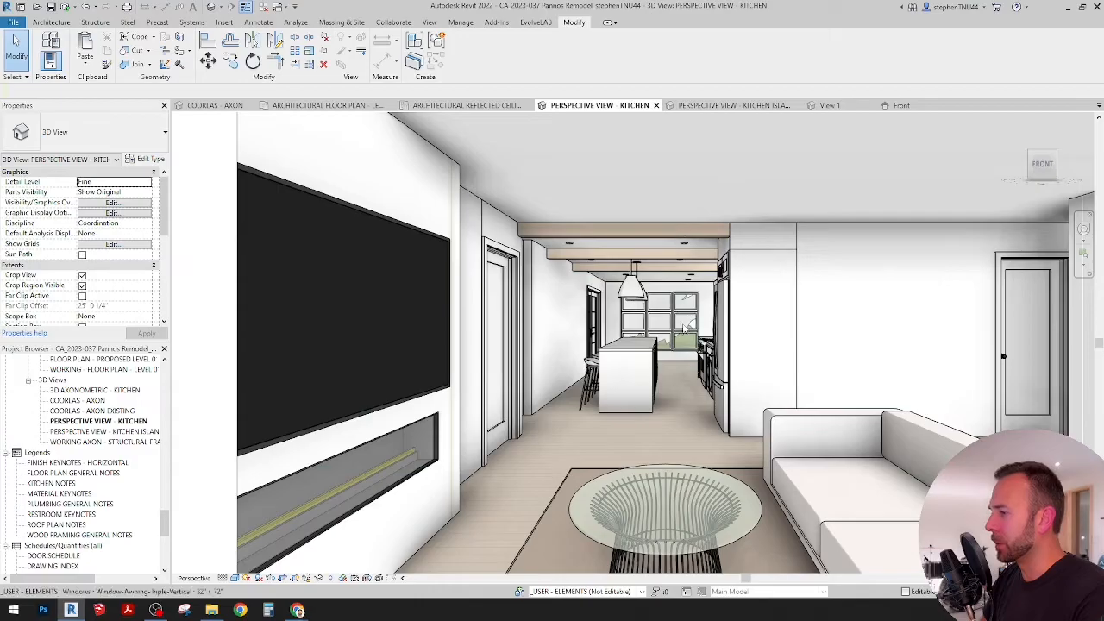
click(470, 106)
scroll(569, 294, down, 3)
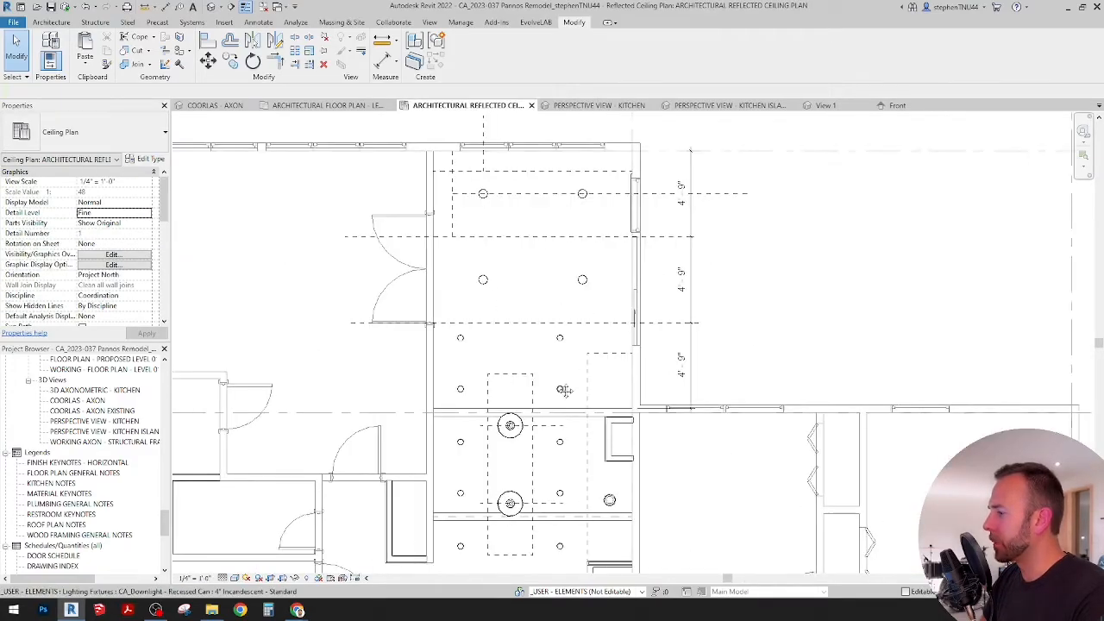
Step: Delete the remaining four 6" downlights in the upper part of the room above the 4" downlight rows
scroll(486, 292, up, 1)
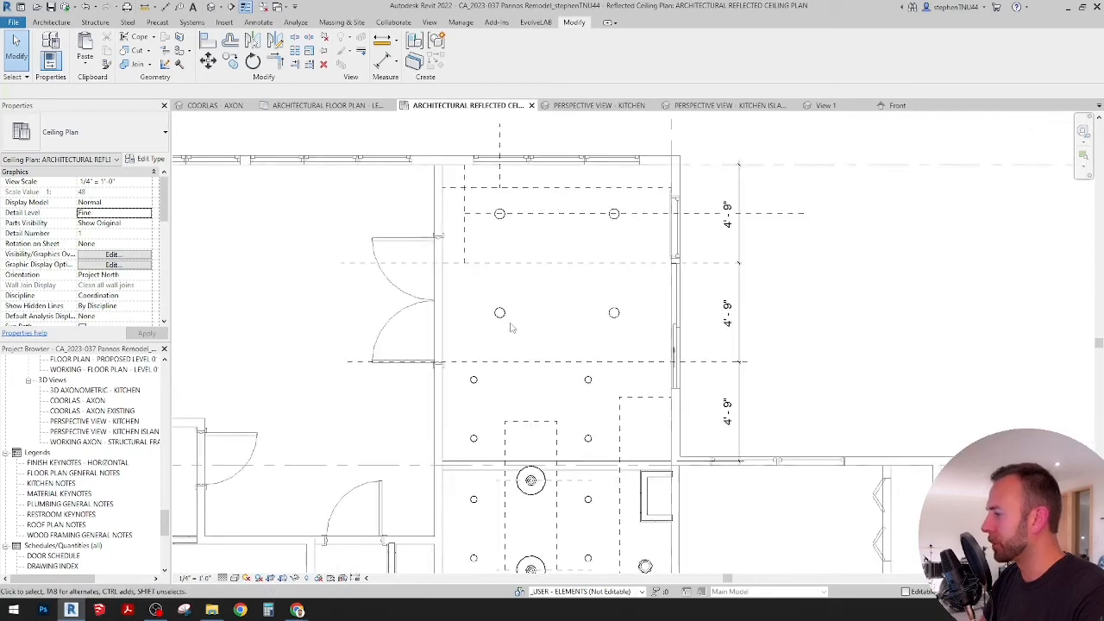
click(500, 314)
key(Delete)
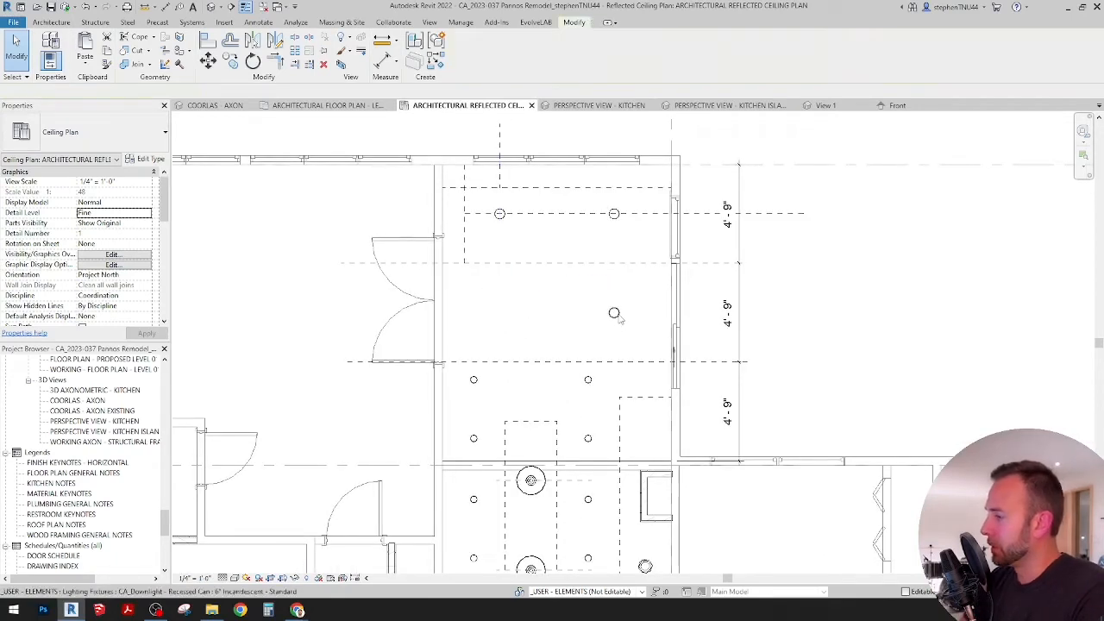
key(Delete)
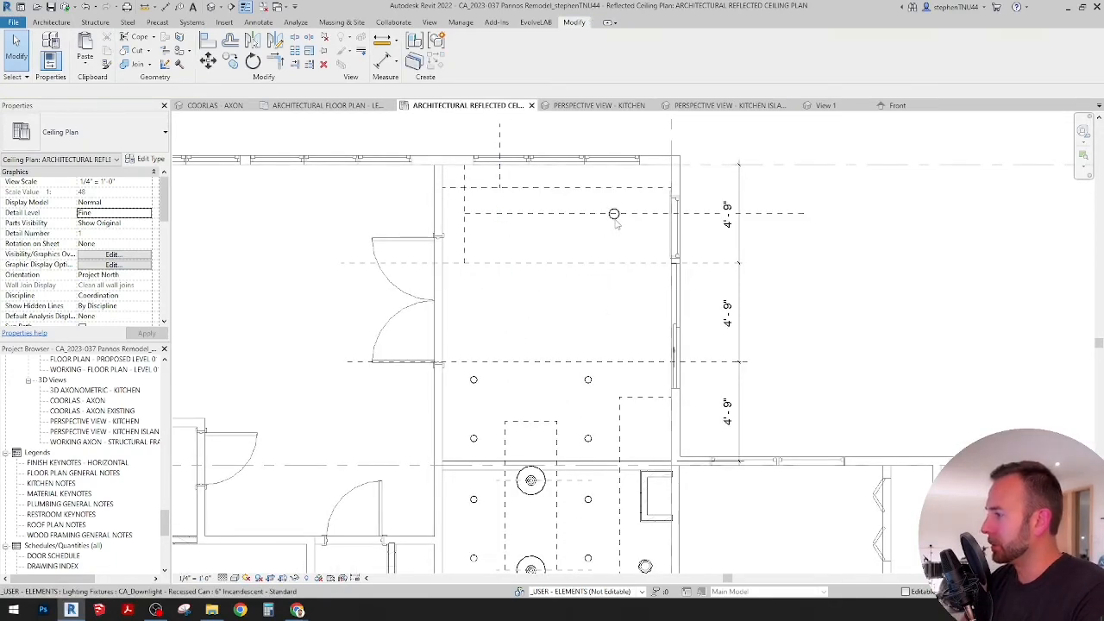
click(613, 218)
key(Delete)
middle_drag(586, 287, 586, 280)
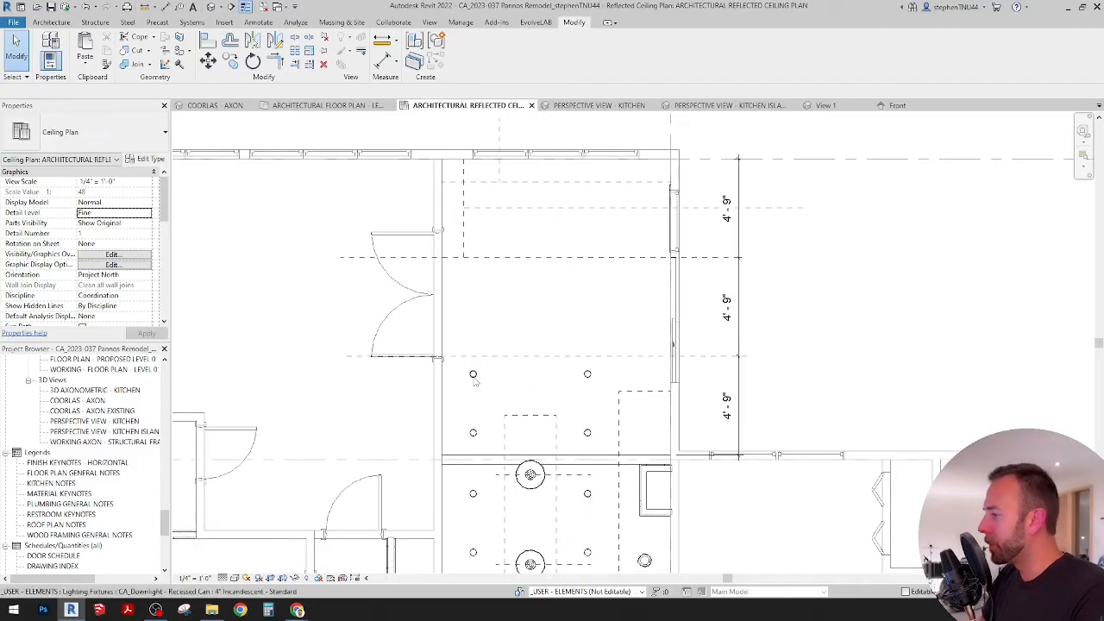
Step: Copy the uppermost pair of 4" downlights upward three times, matching the existing row spacing of about 2'-10"
click(473, 376)
ctrl+click(586, 377)
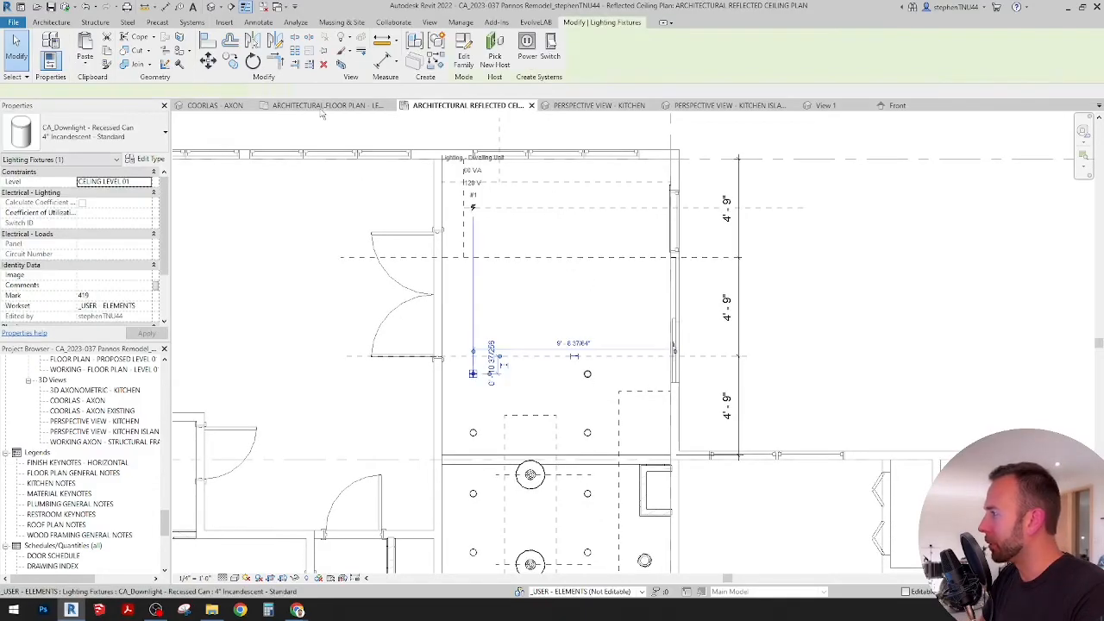
click(231, 61)
scroll(476, 432, up, 3)
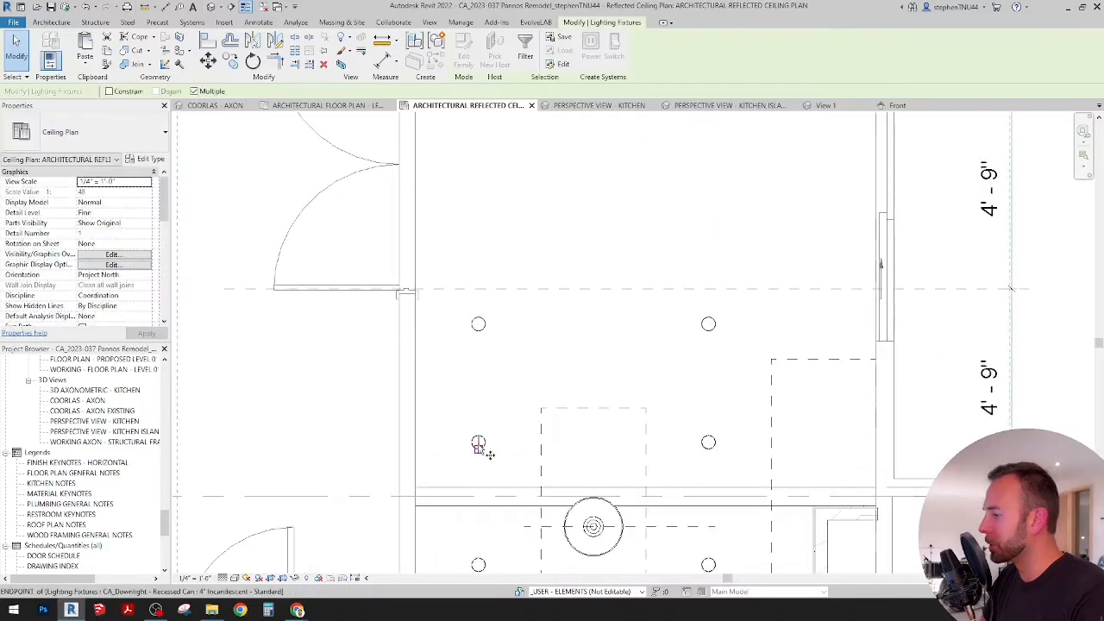
click(472, 432)
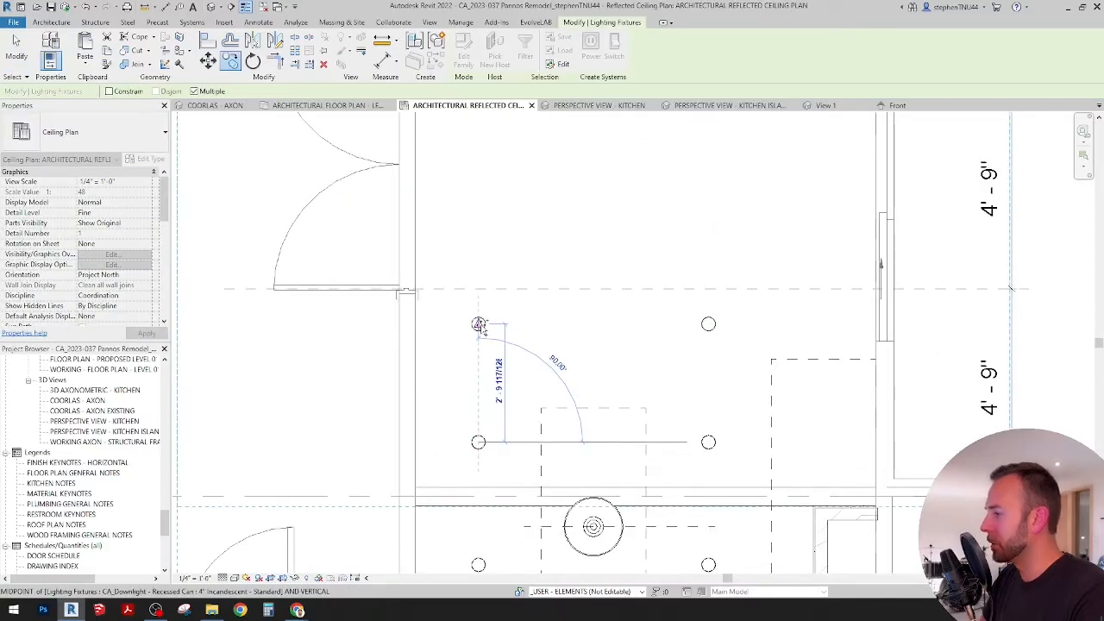
click(479, 324)
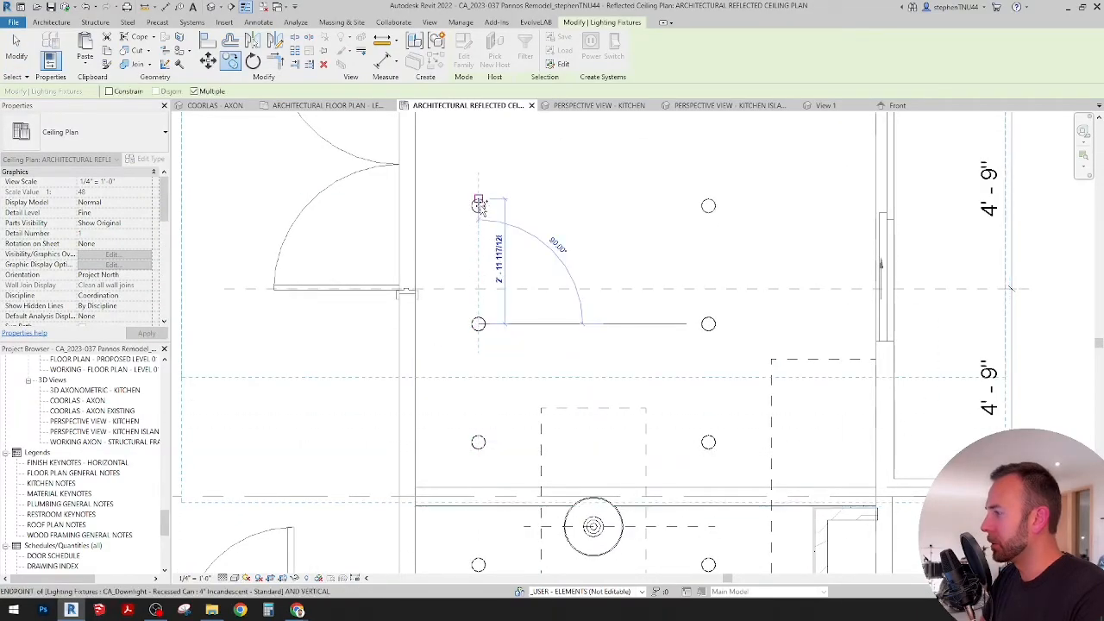
middle_drag(479, 205, 467, 294)
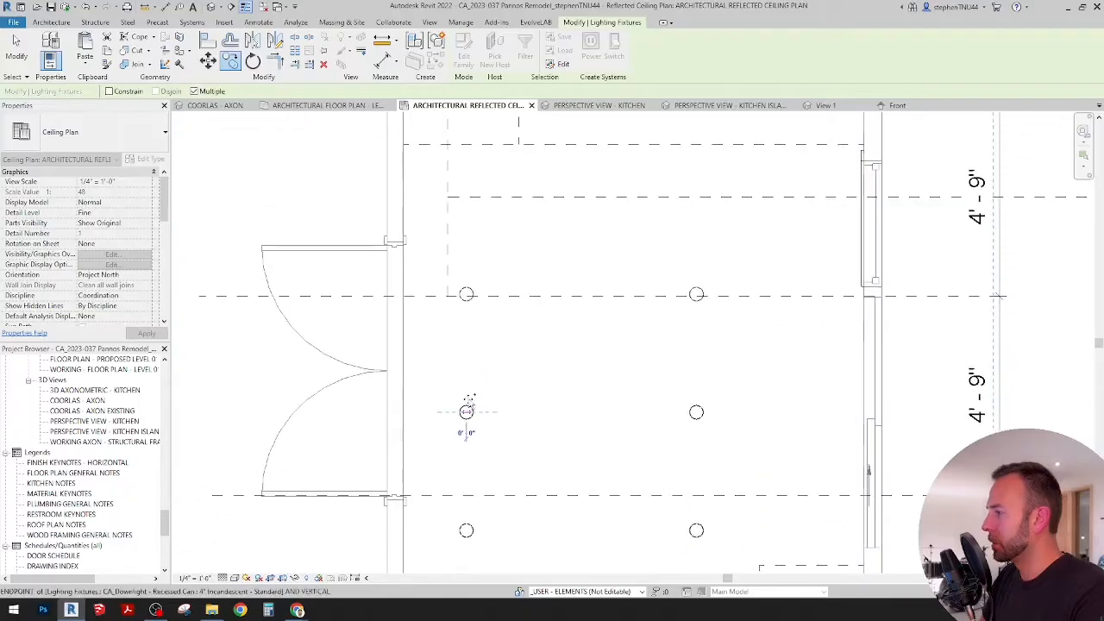
click(466, 294)
scroll(466, 295, down, 3)
key(Escape)
key(Escape)
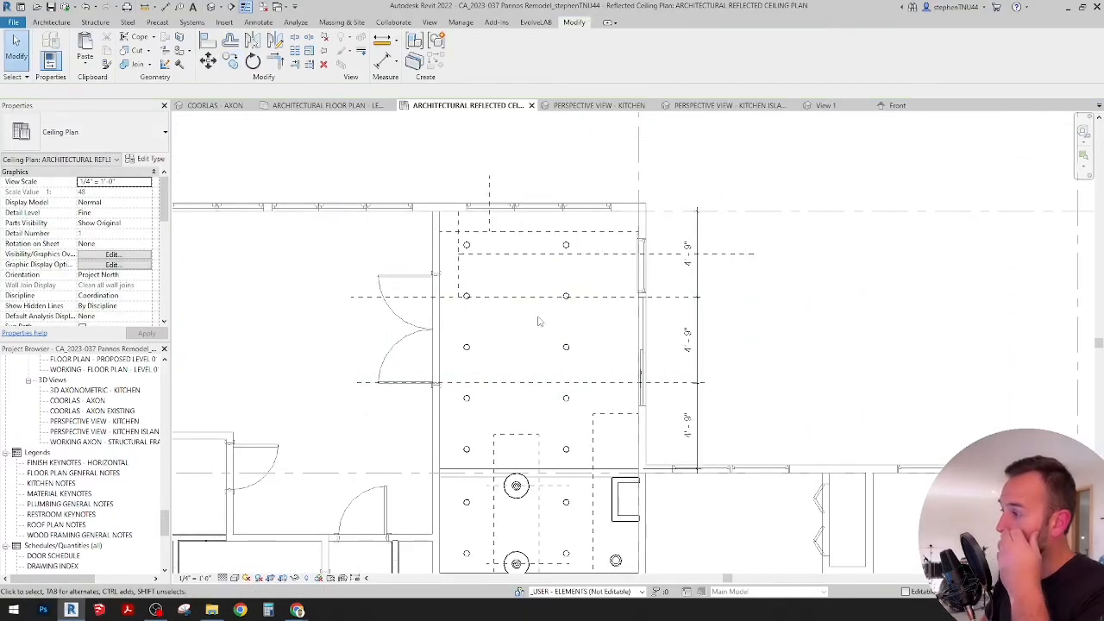
Step: Check the extended 4" downlight rows in the kitchen perspective and the kitchen island perspective
scroll(492, 279, down, 1)
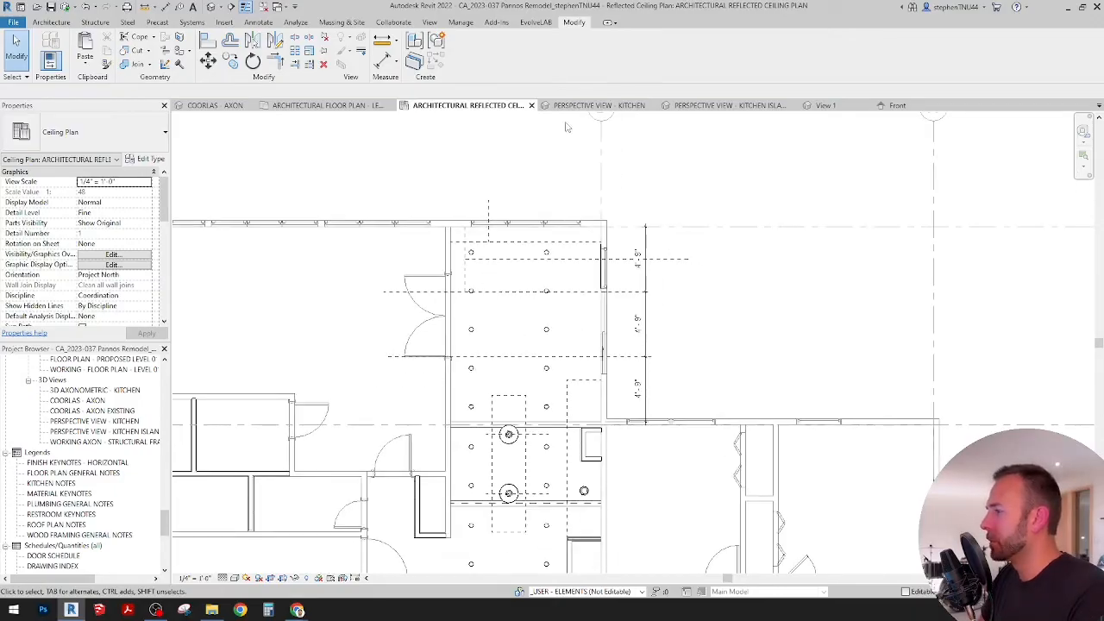
click(609, 104)
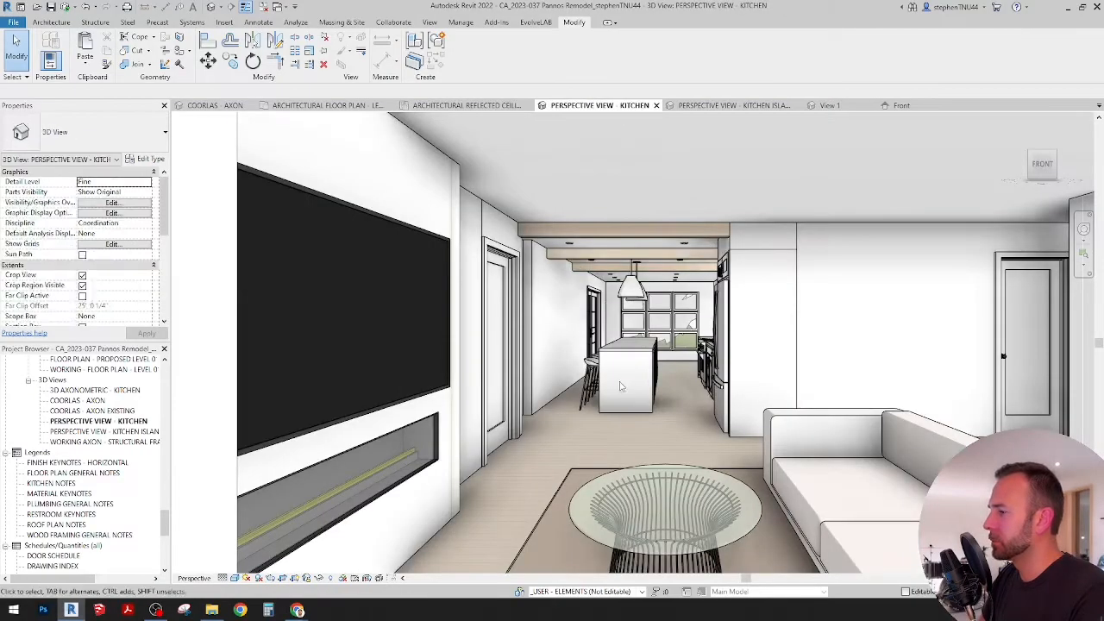
click(733, 104)
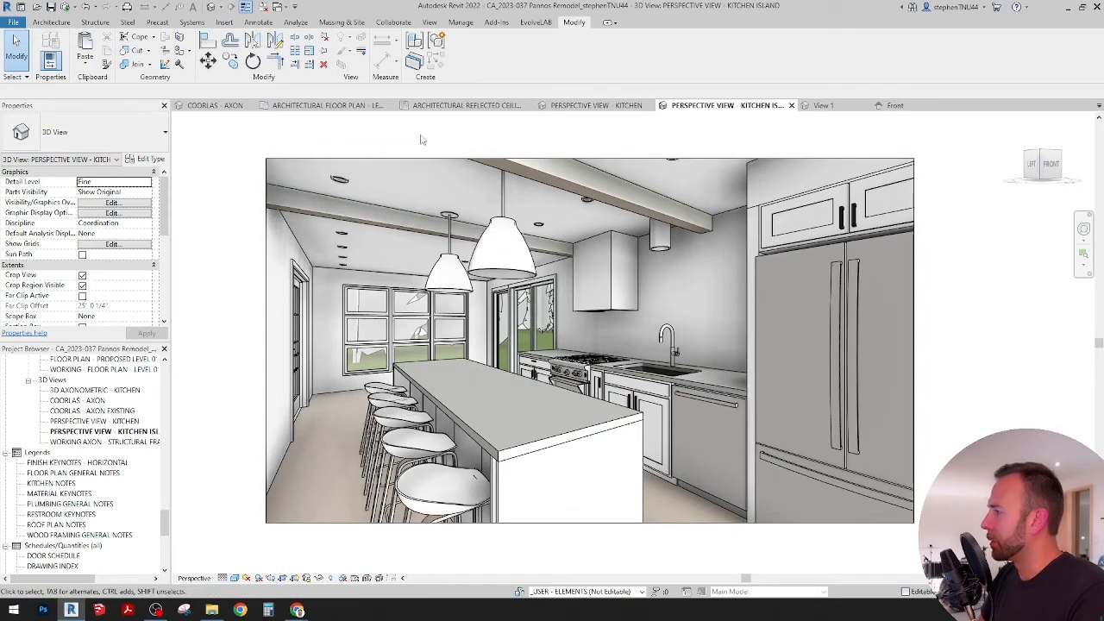
click(435, 26)
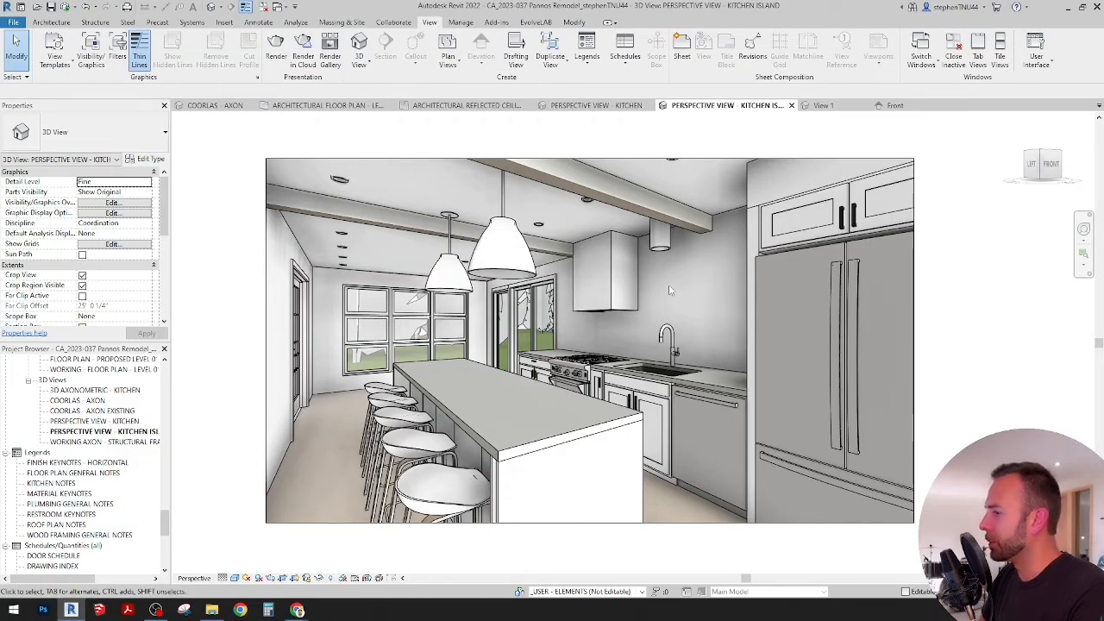
Step: In the architectural floor plan, place a CA_Floating Shelf - Adjustable on the wall above the counter, just above the range
click(333, 105)
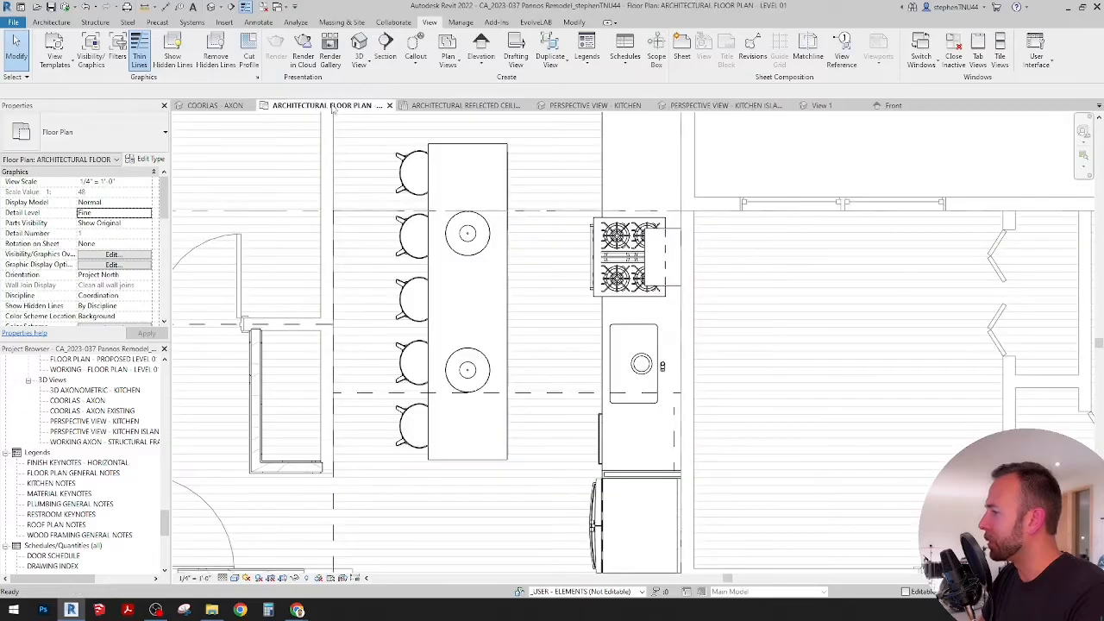
middle_drag(695, 264, 656, 381)
scroll(636, 250, up, 3)
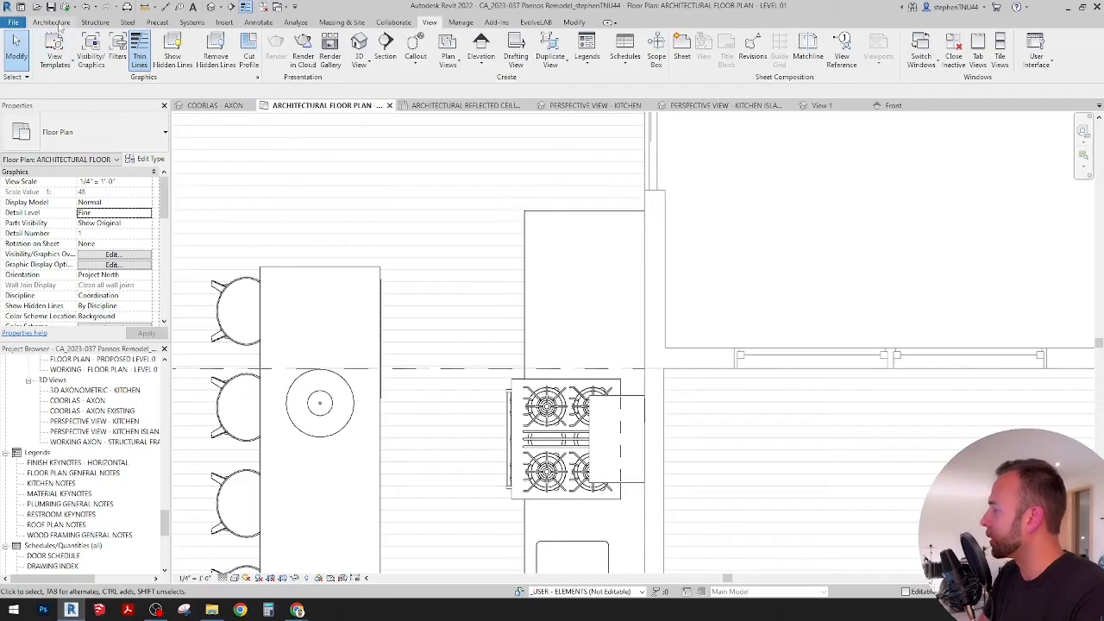
click(52, 22)
click(136, 67)
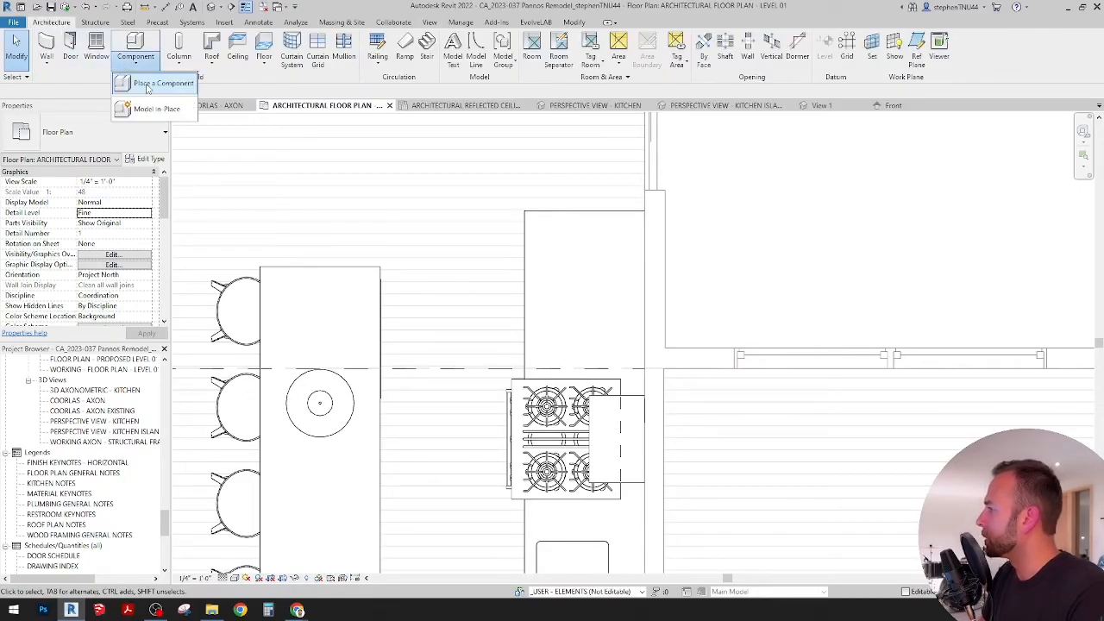
click(151, 75)
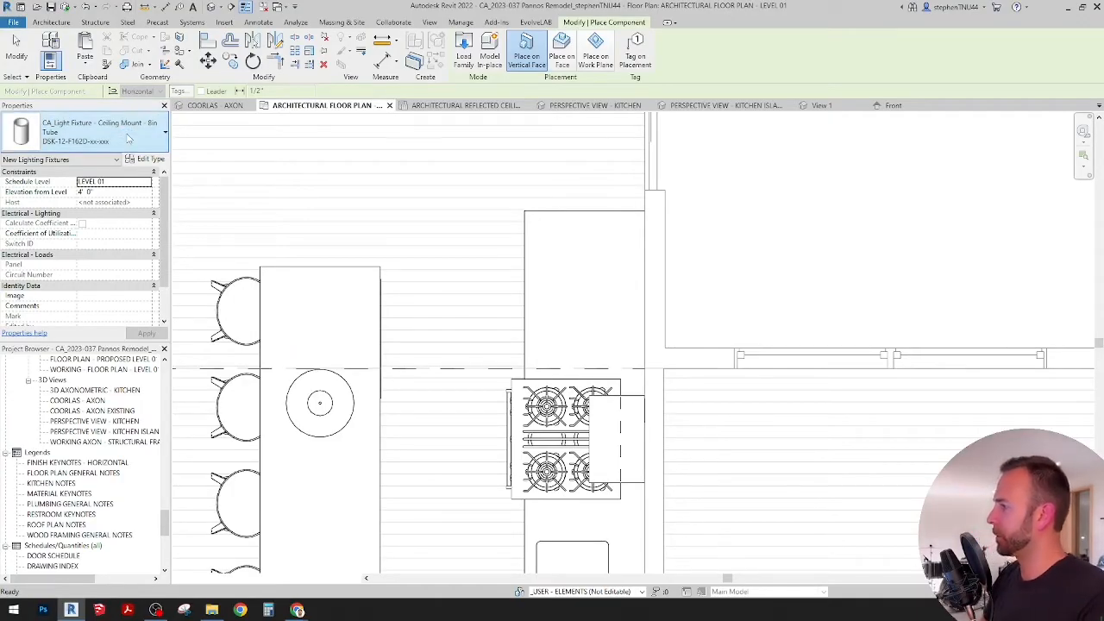
click(128, 138)
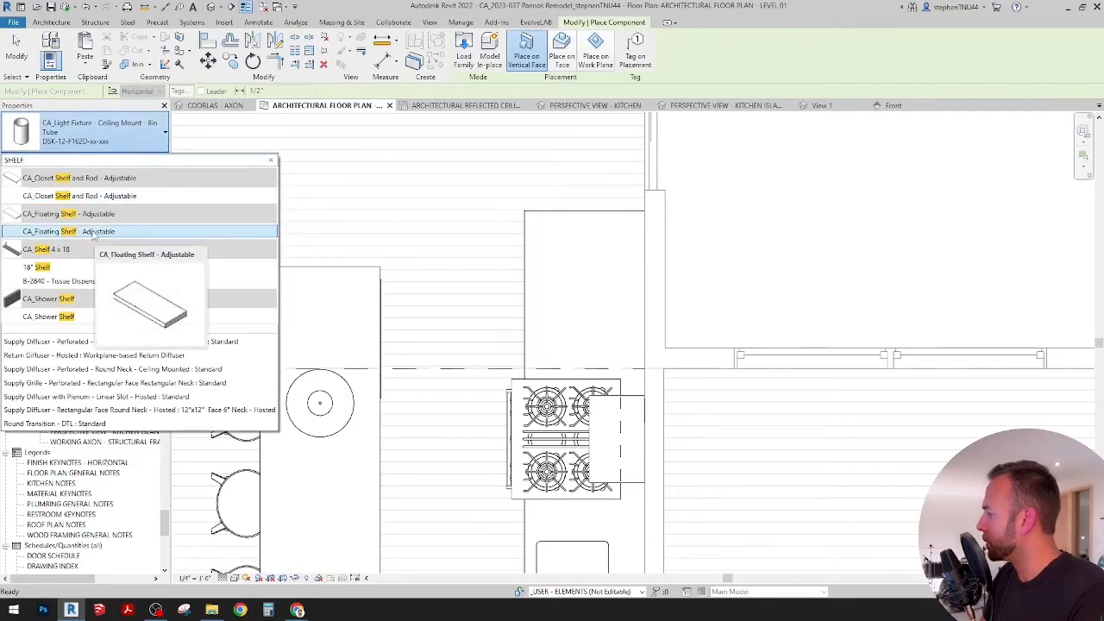
click(95, 232)
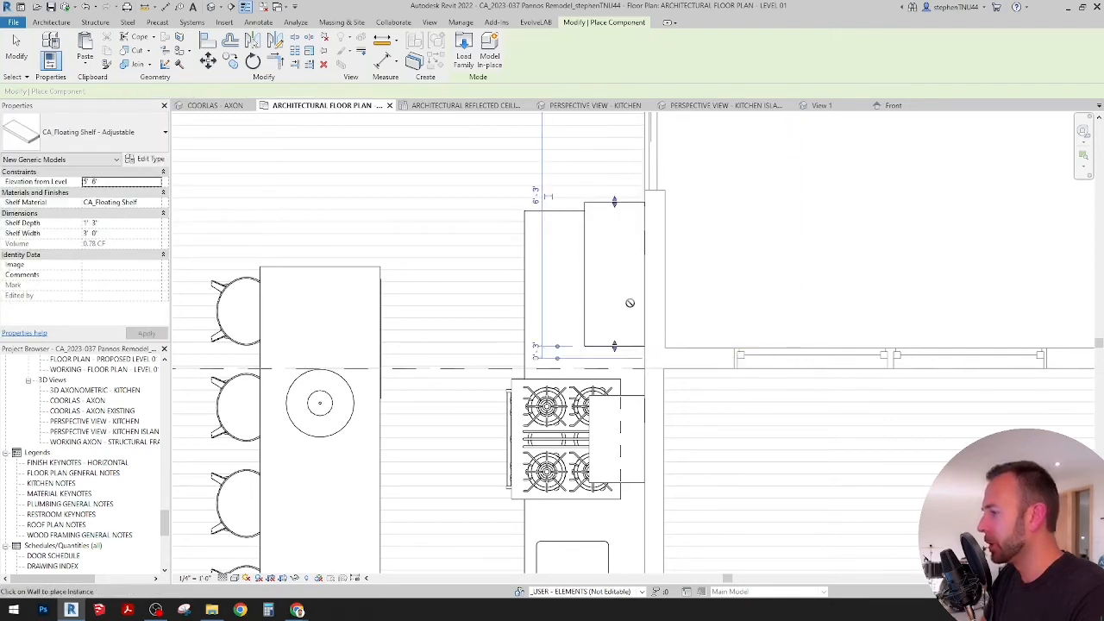
click(615, 345)
key(Escape)
key(Escape)
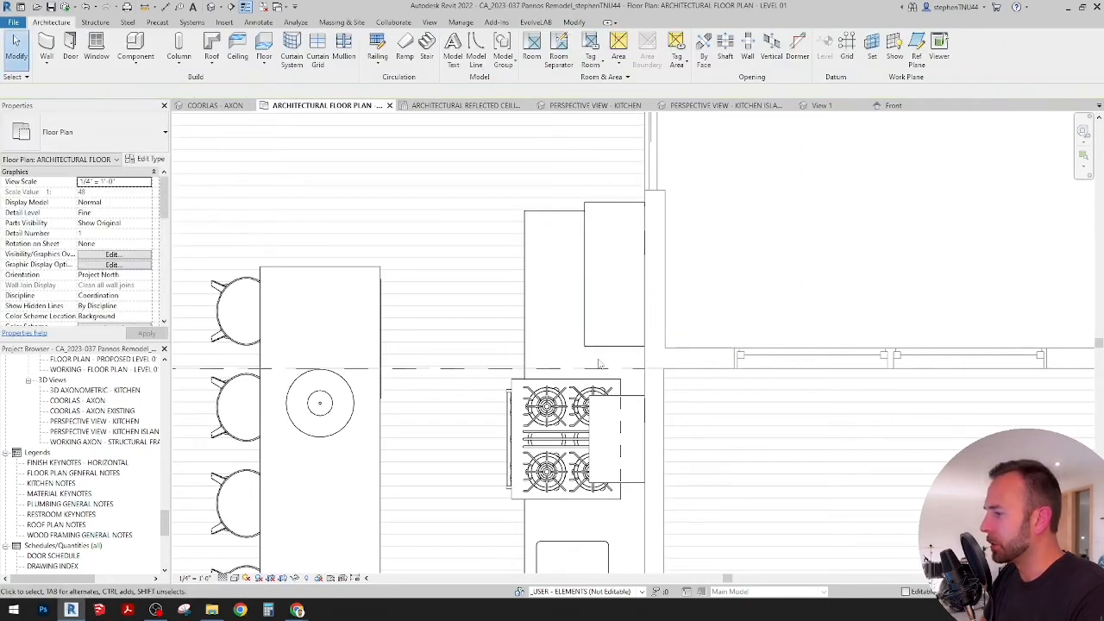
Step: Set the floating shelf's width to 2'-6" and nudge it about 1/2" closer to the range
click(609, 349)
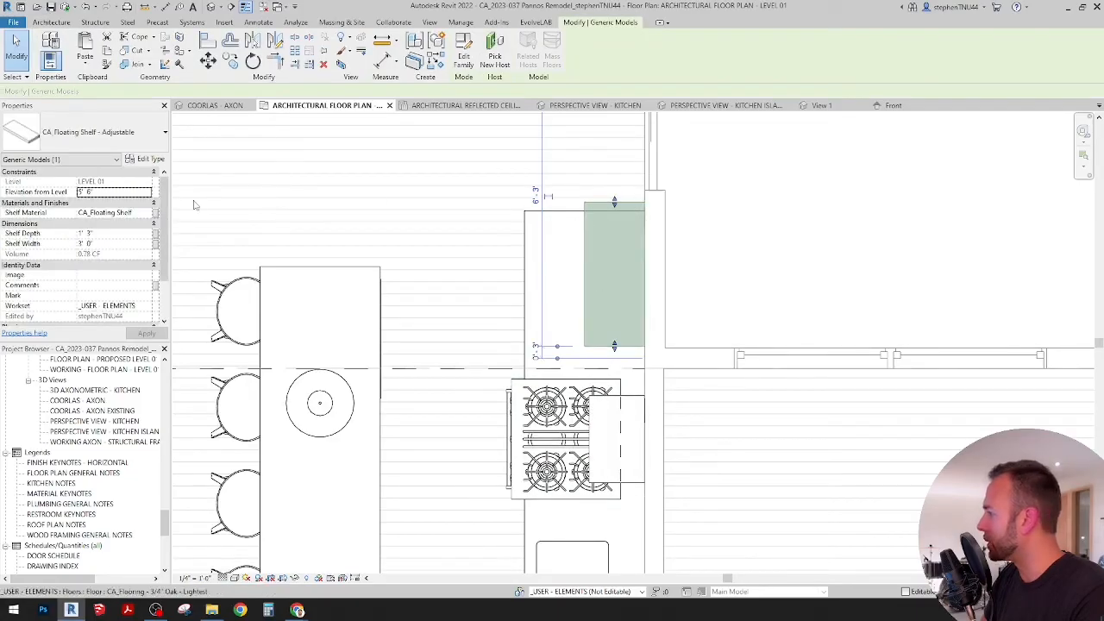
click(87, 243)
text(2)
key(Return)
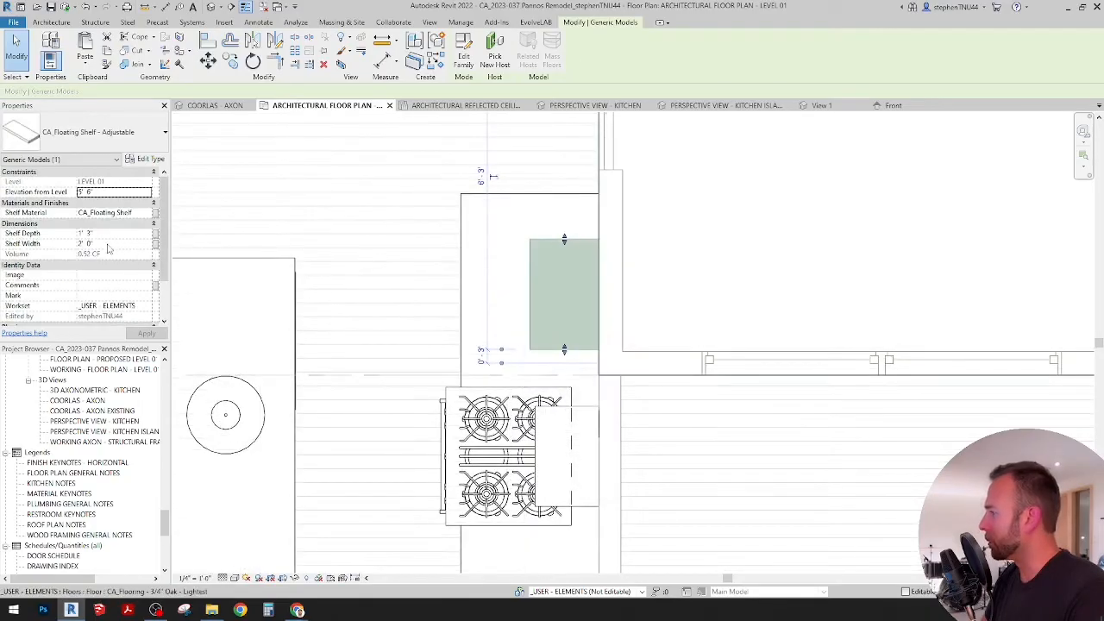
click(108, 244)
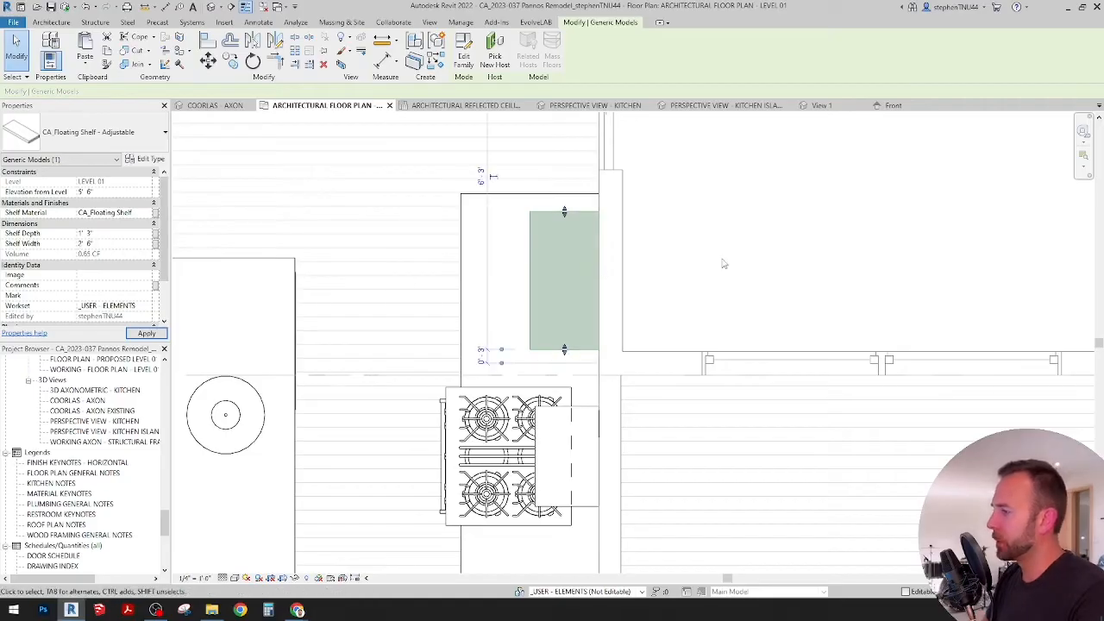
key(Up)
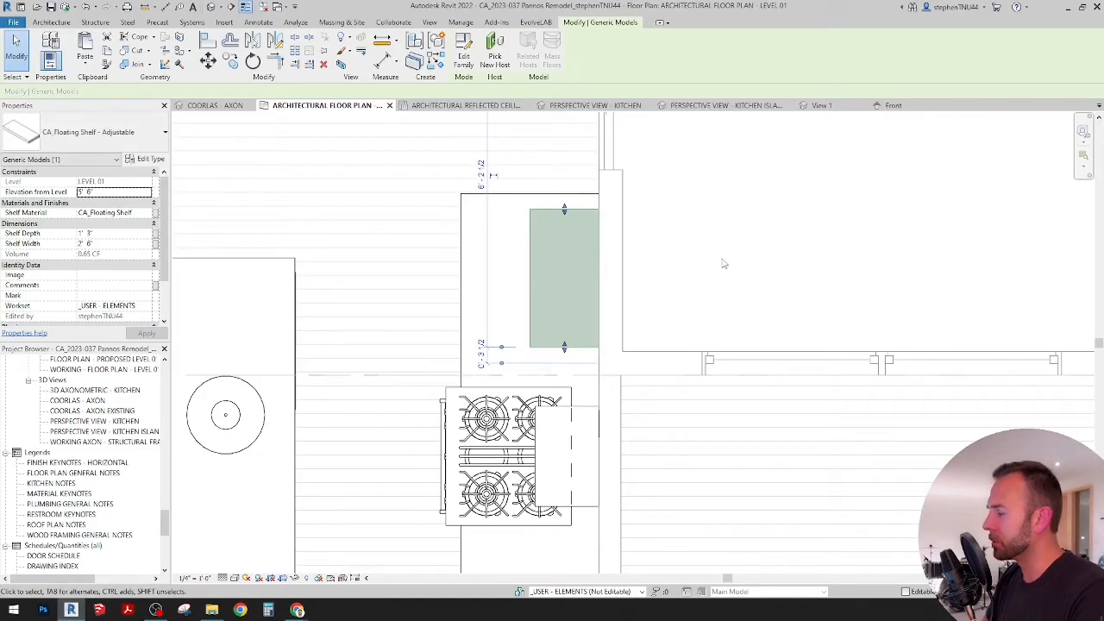
key(Down)
key(Down)
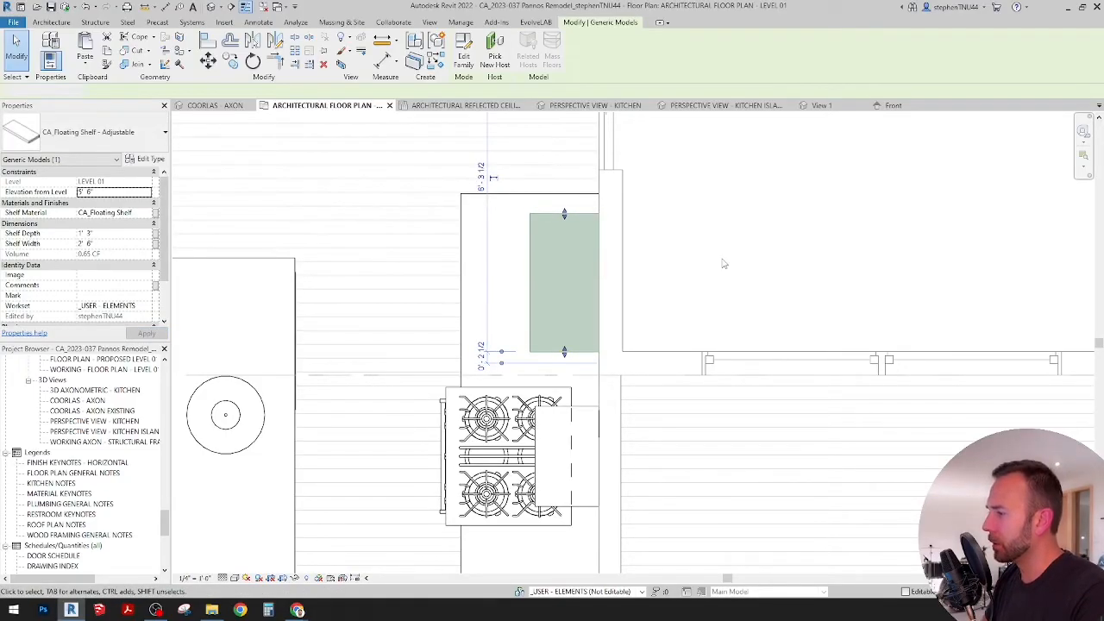
click(725, 264)
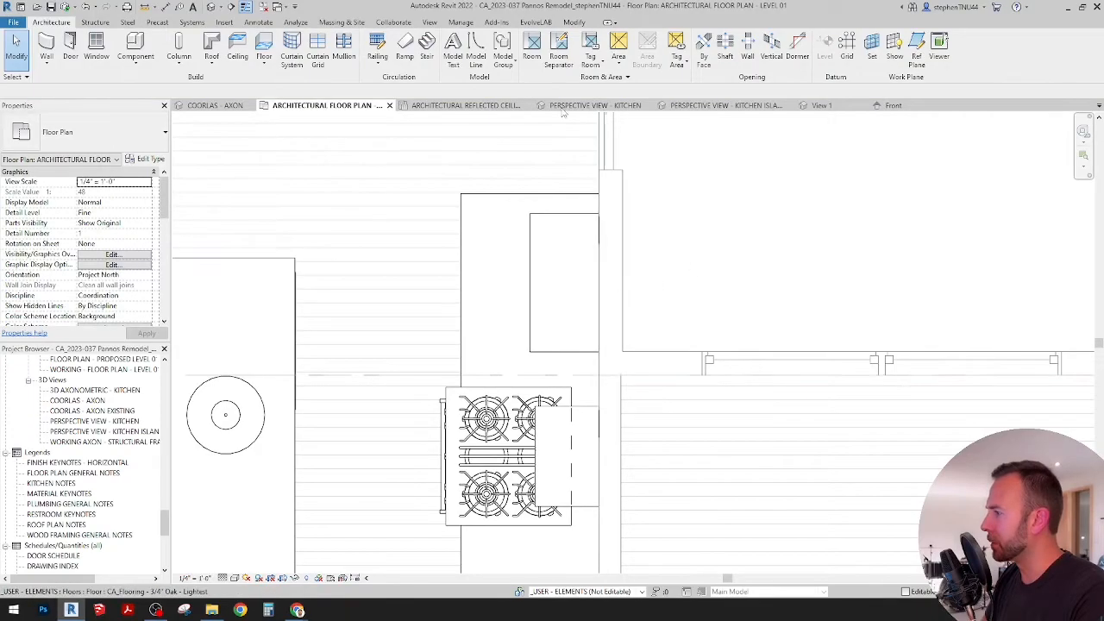
Step: In the kitchen island perspective, set the floating shelf's elevation from level to 5'-0" and its depth to 1'-0"
click(595, 105)
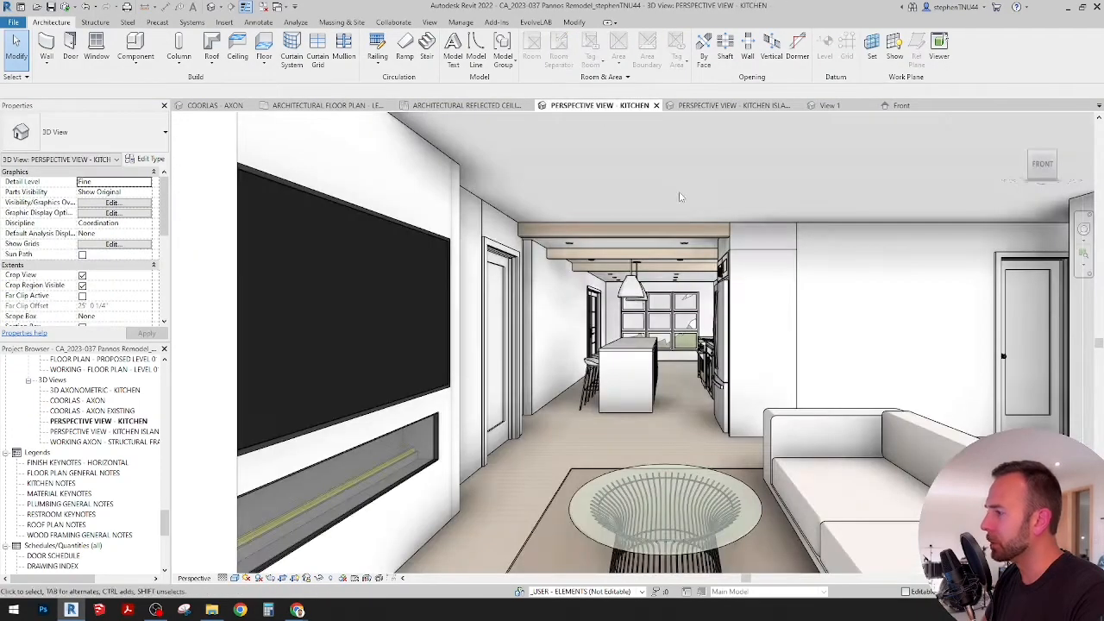
click(752, 106)
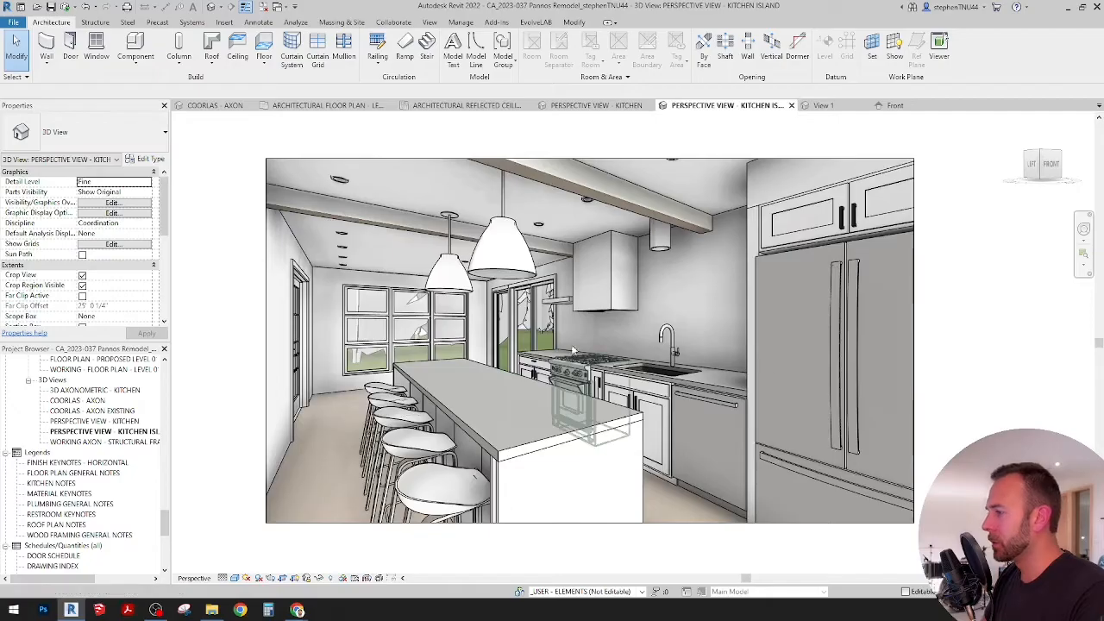
click(573, 320)
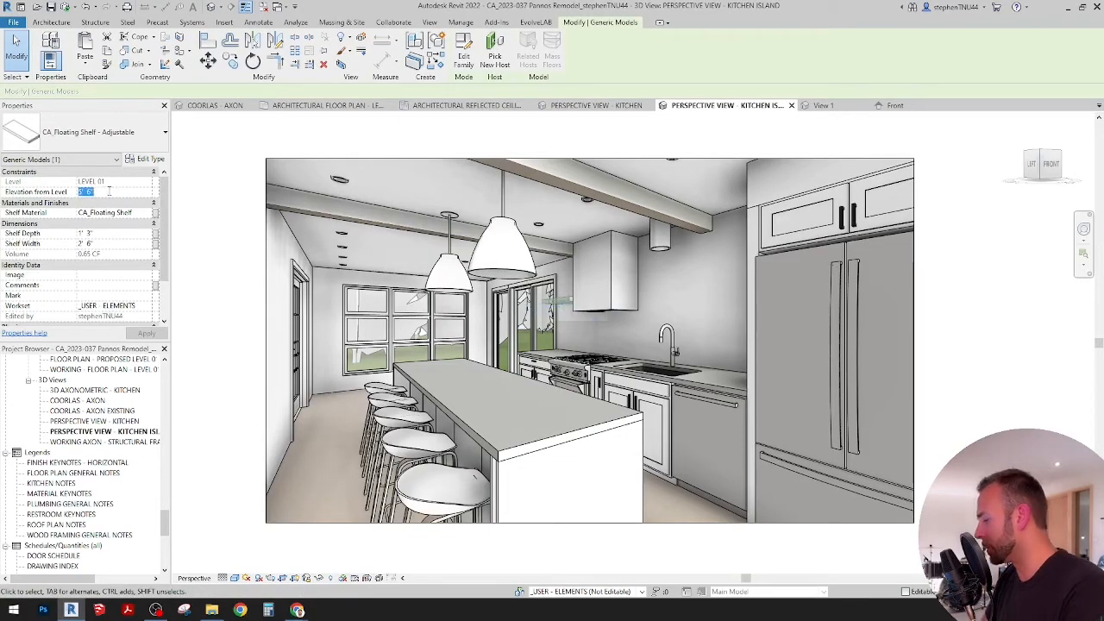
key(Return)
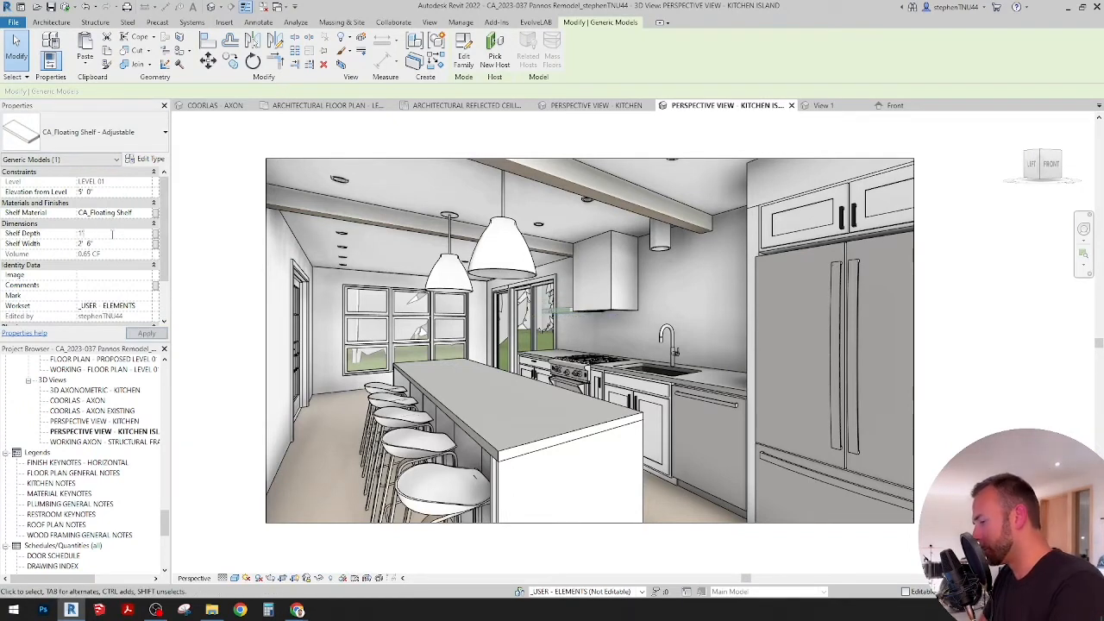
key(Return)
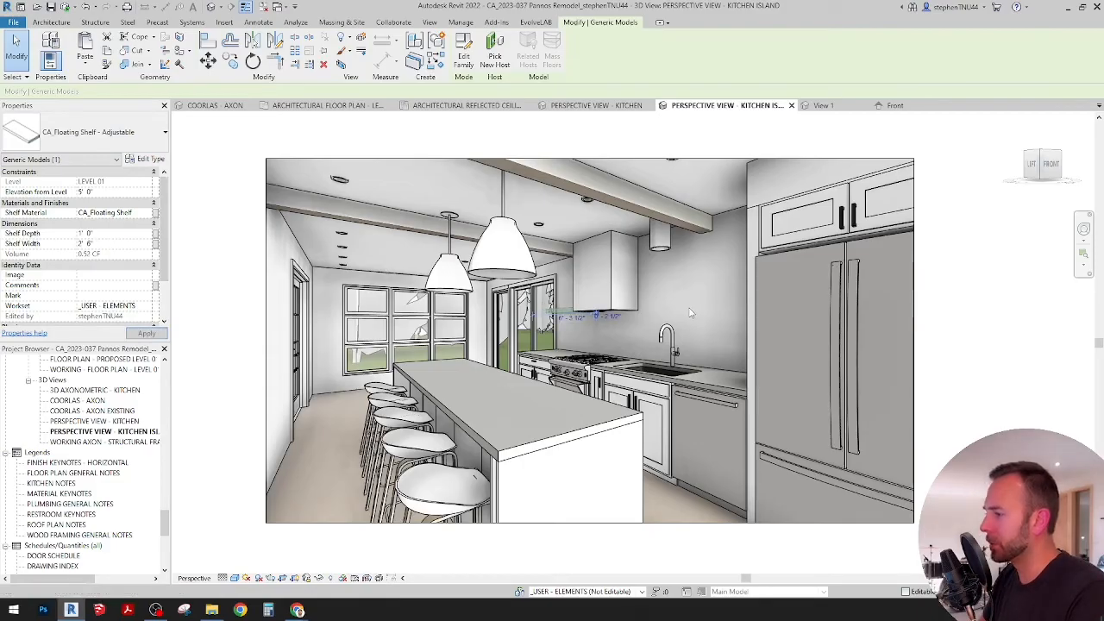
click(690, 313)
Step: Copy the floating shelf beside the range hood and paste the duplicate aligned to the same place
click(553, 313)
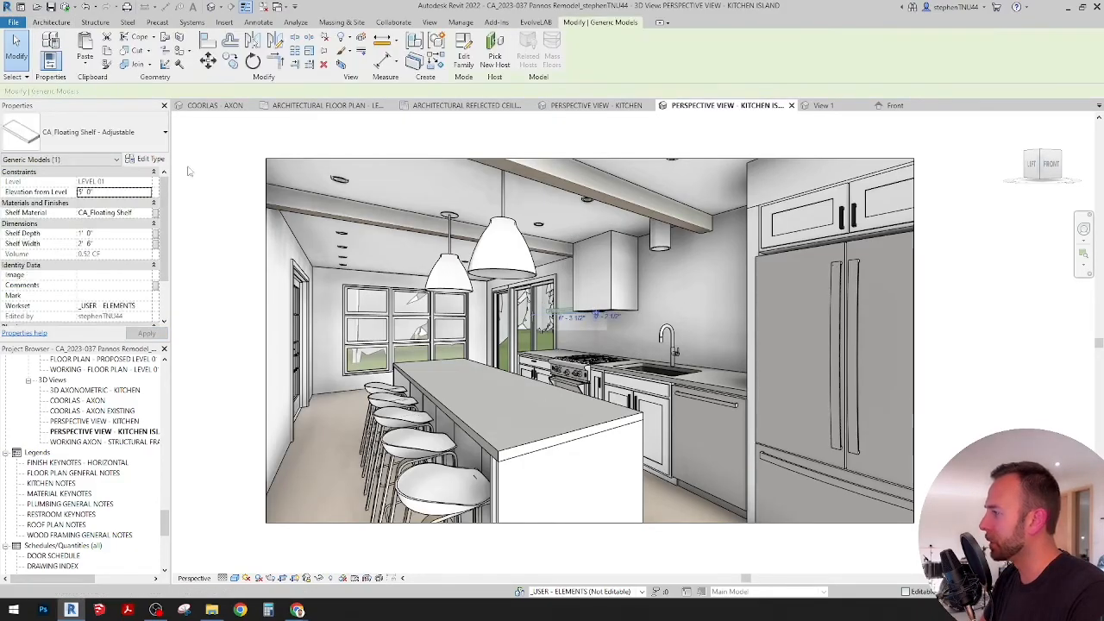
click(90, 67)
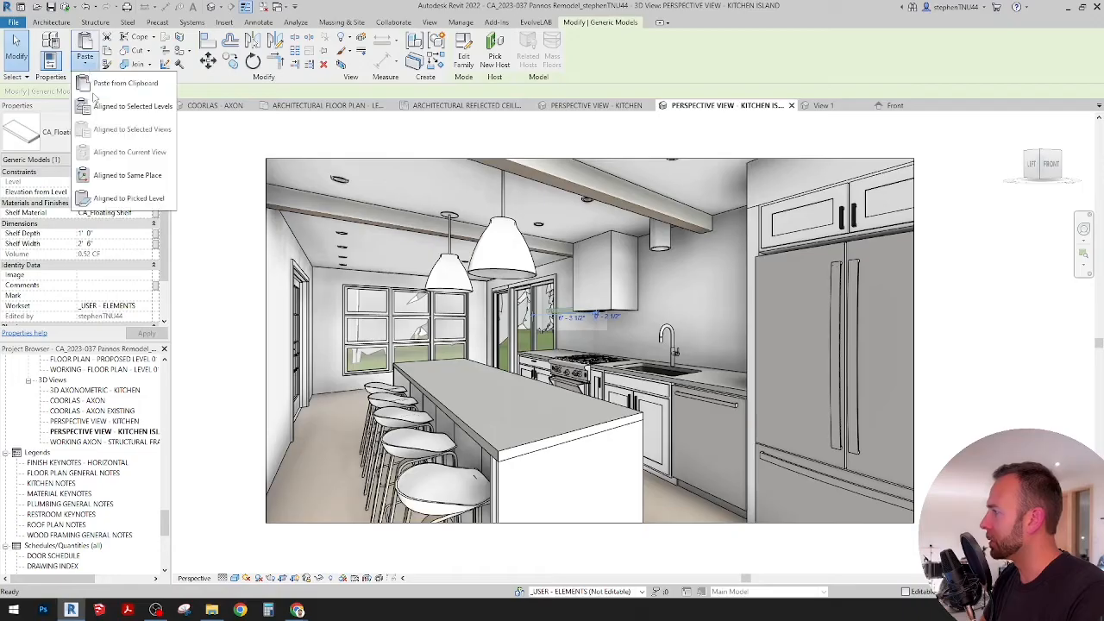
click(130, 177)
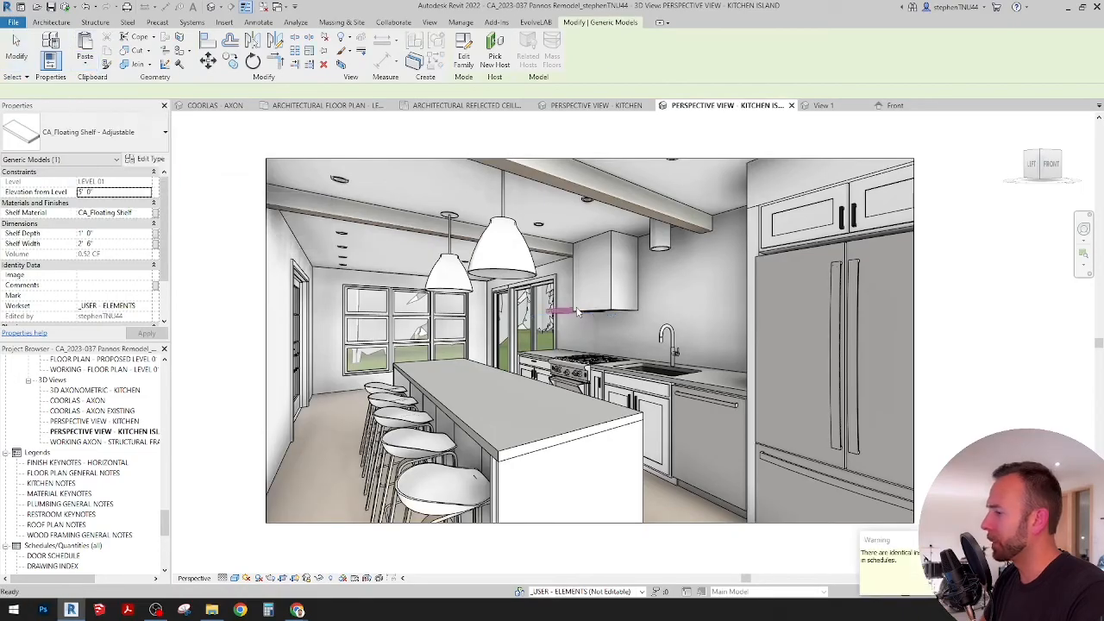
Step: Set the duplicated floating shelf's elevation from level to 6'-6"
click(110, 191)
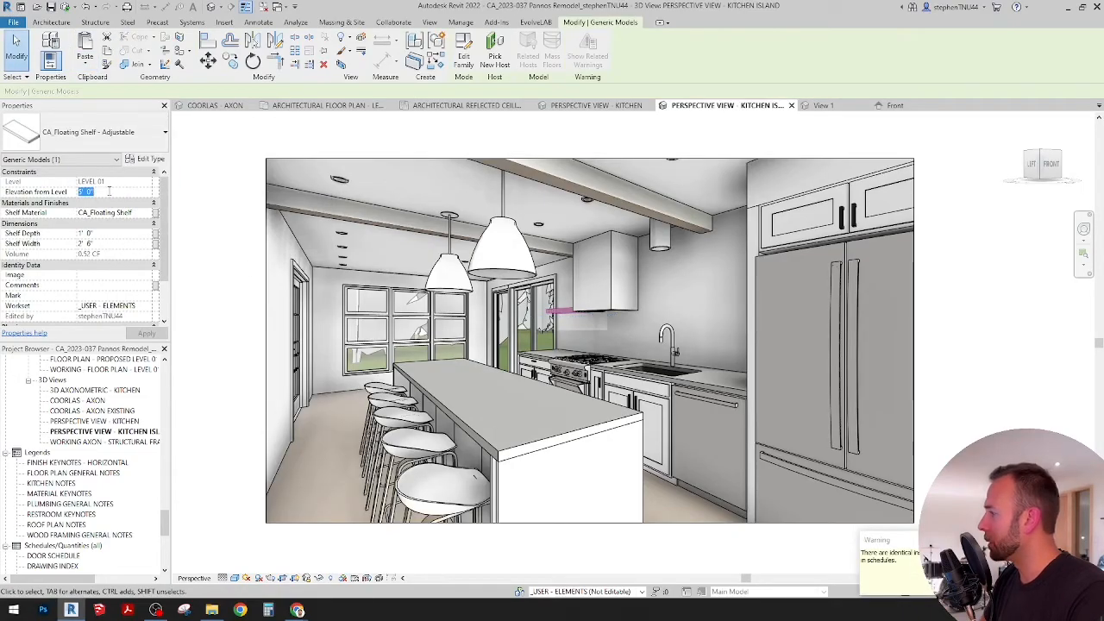
text(6)
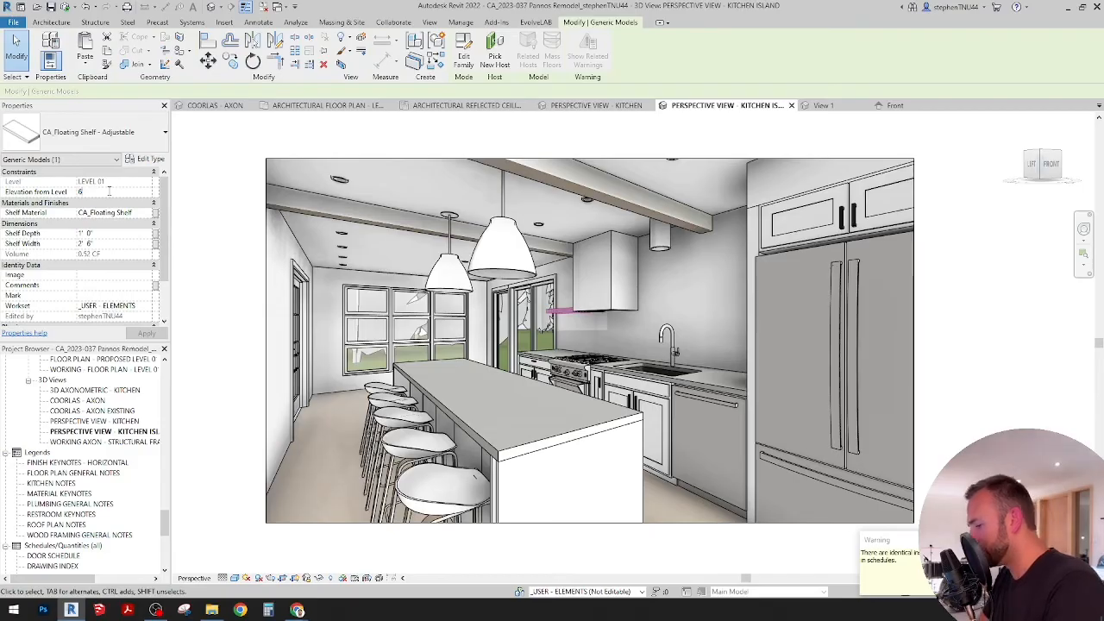
text(' 6")
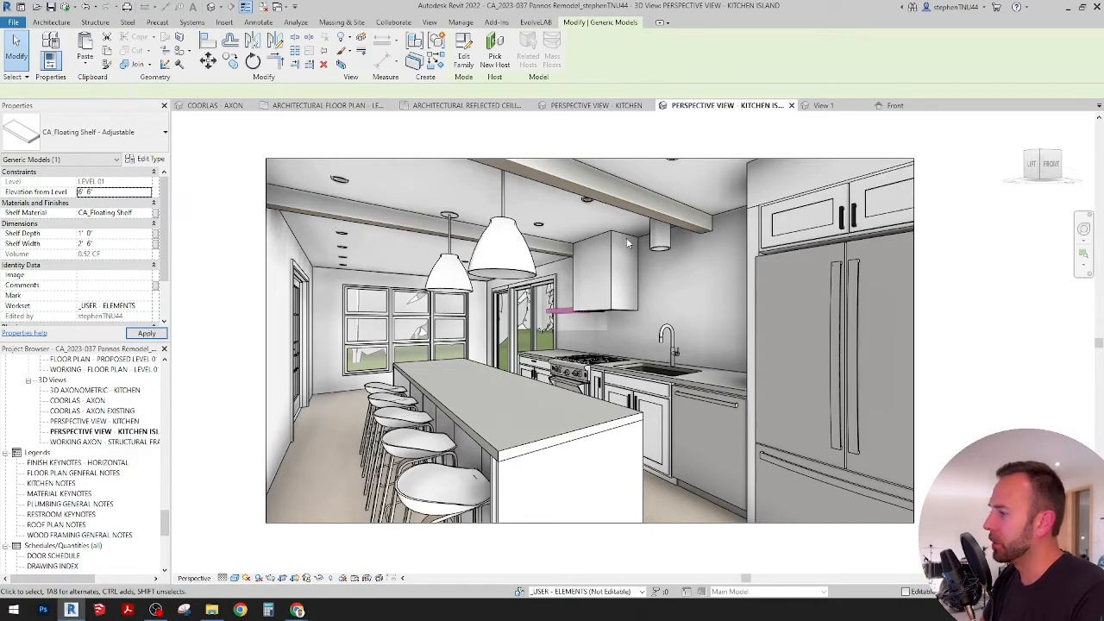
key(Escape)
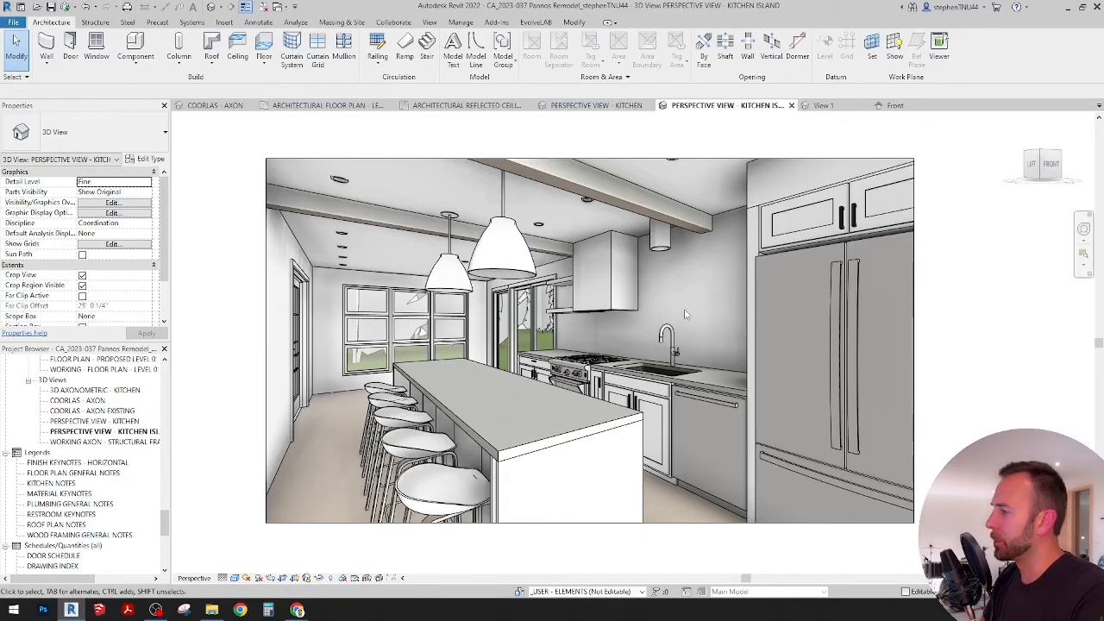
Step: In the architectural floor plan, place an interior elevation marker near the island facing the range wall and open its elevation view
click(328, 108)
scroll(517, 291, down, 2)
click(429, 22)
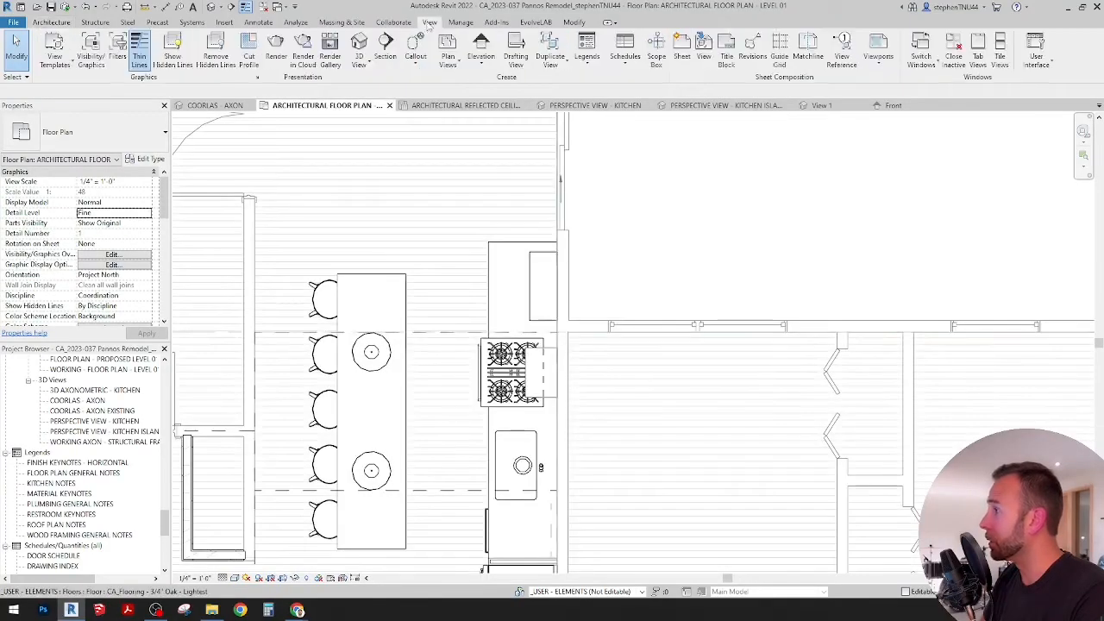
click(481, 65)
click(490, 83)
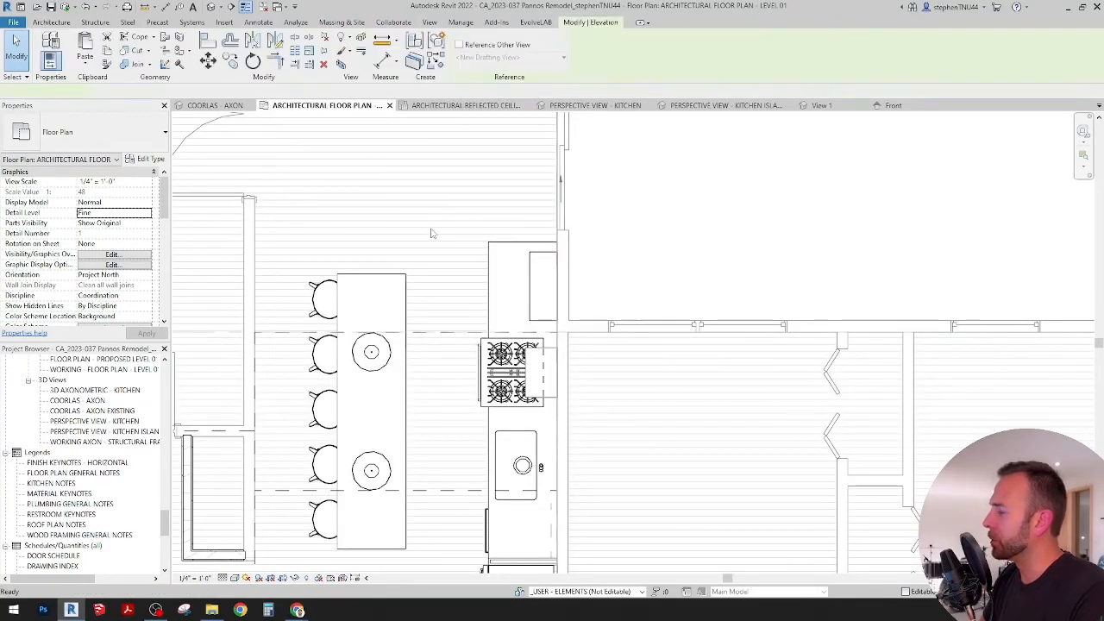
click(434, 258)
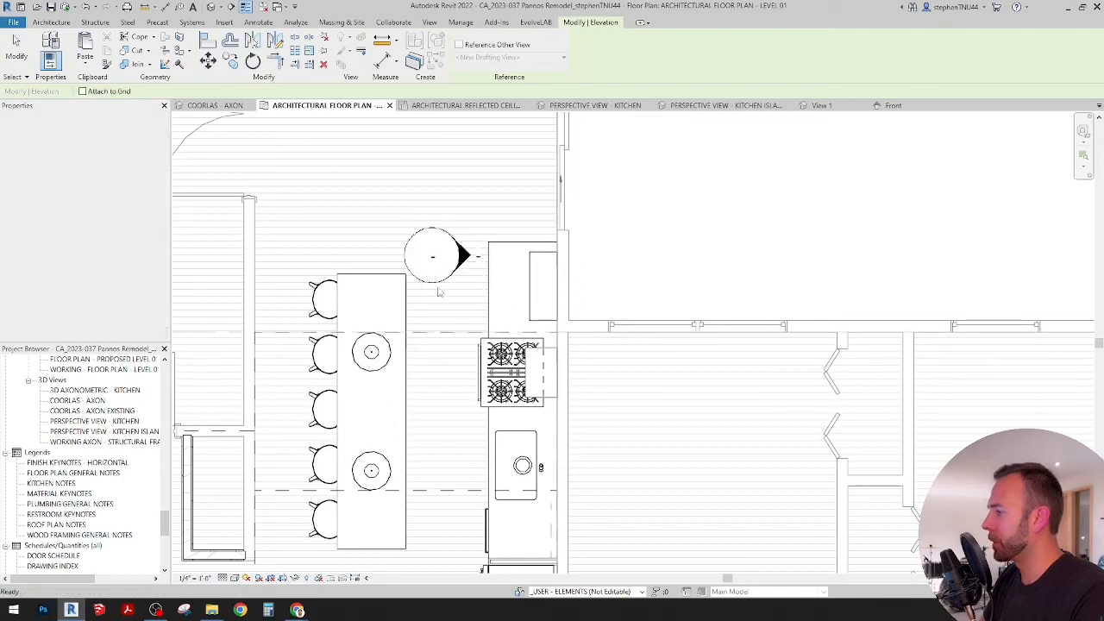
key(Escape)
click(433, 286)
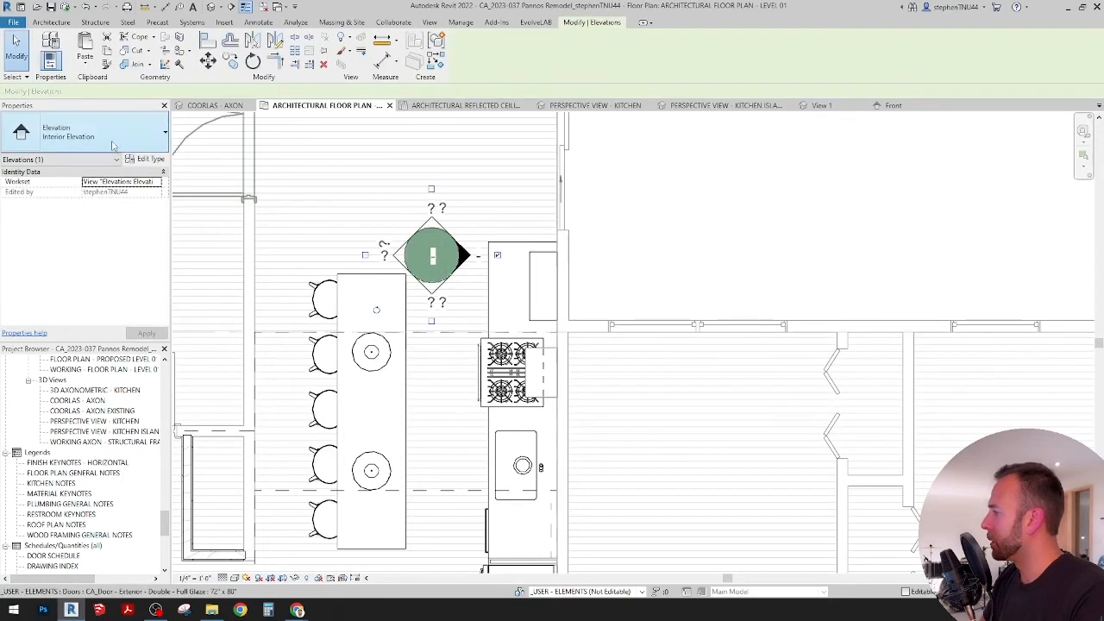
right_click(463, 254)
click(509, 293)
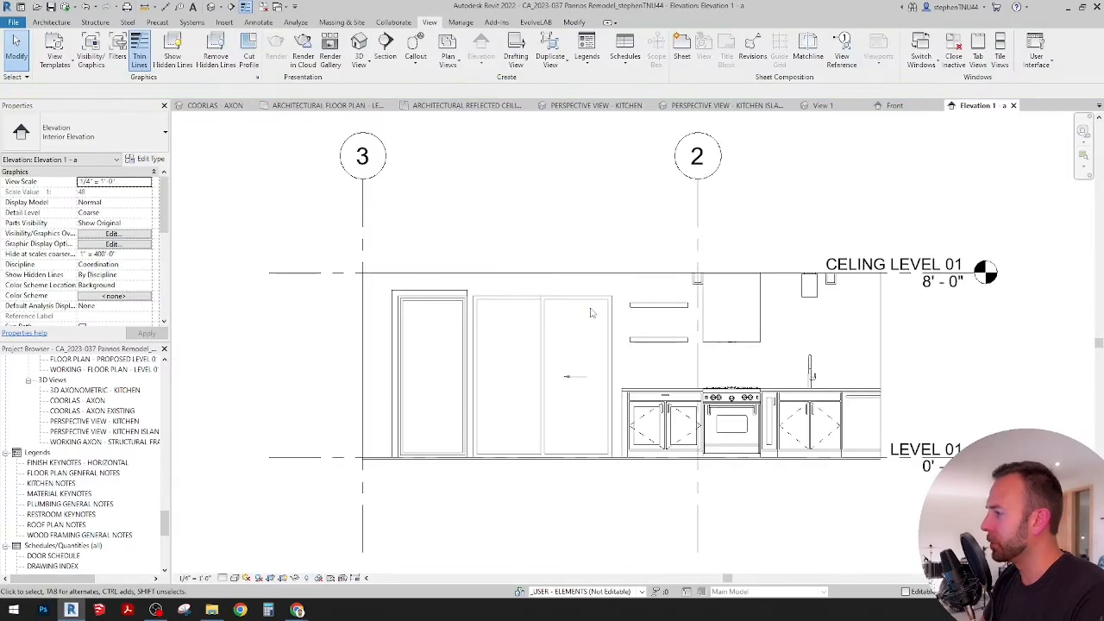
Step: Align the range-side end of the lower floating shelf with the adjacent side of the range hood
scroll(591, 313, up, 4)
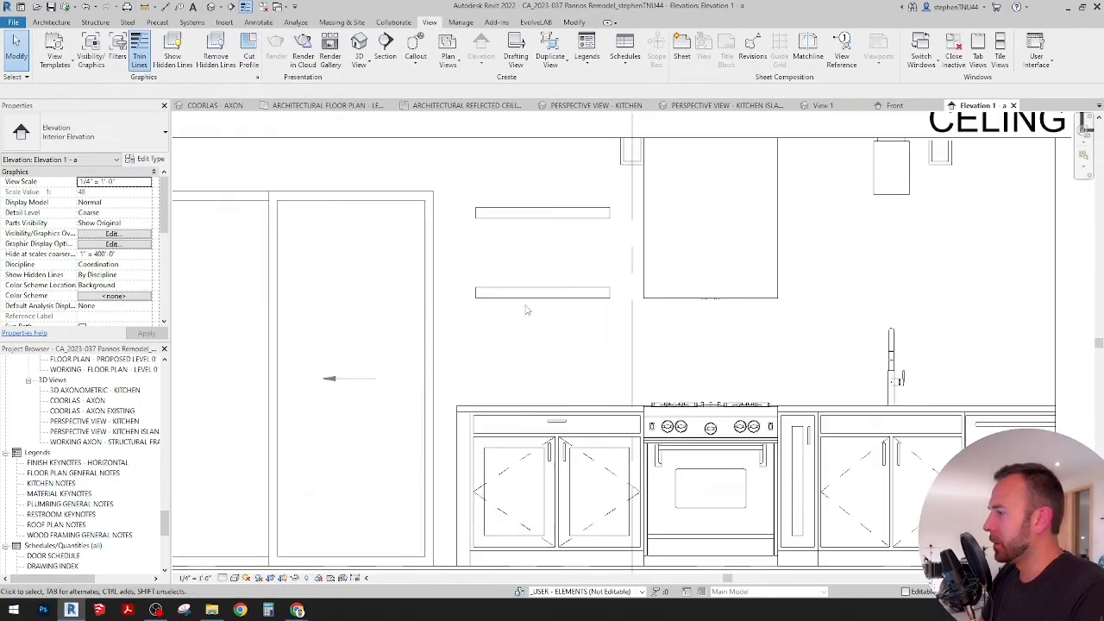
middle_drag(527, 312, 495, 310)
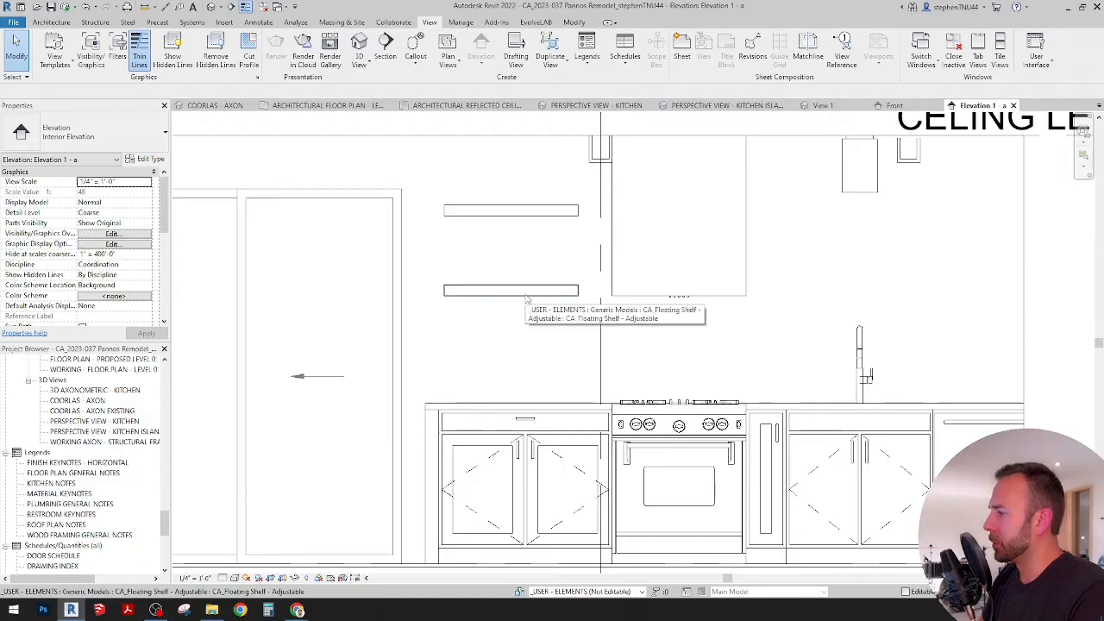
click(527, 292)
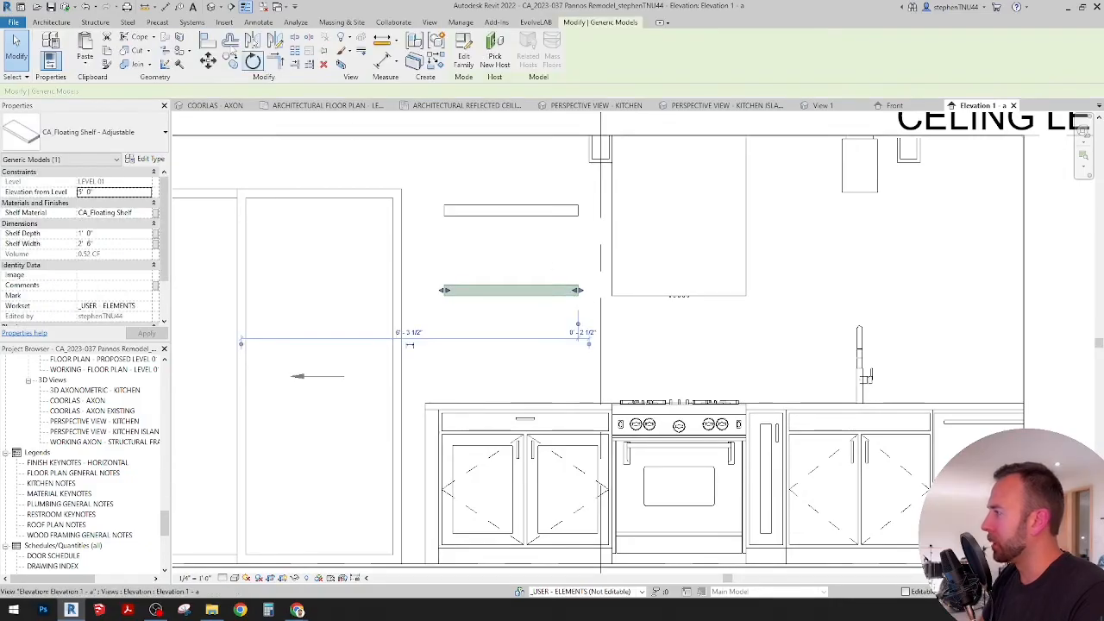
key(Escape)
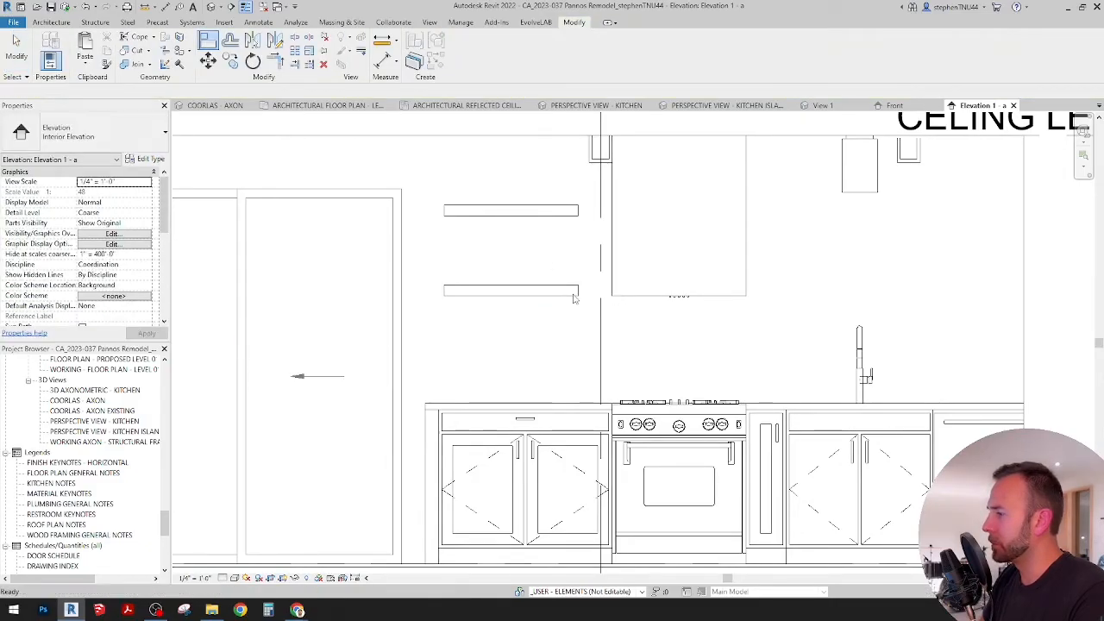
click(576, 292)
scroll(577, 293, up, 2)
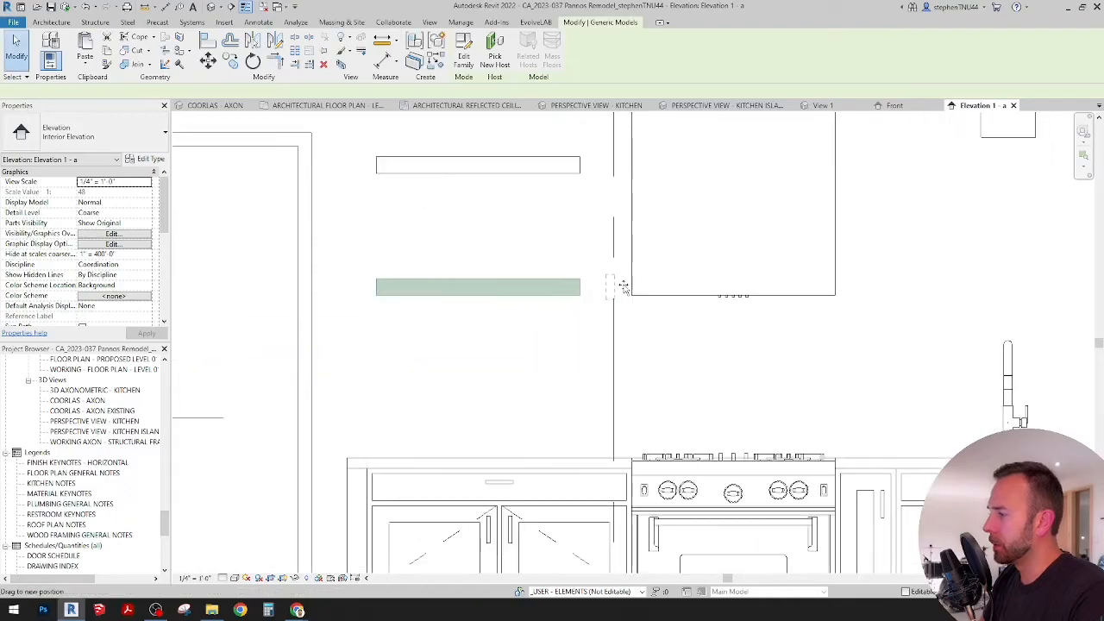
drag(630, 288, 577, 288)
click(208, 40)
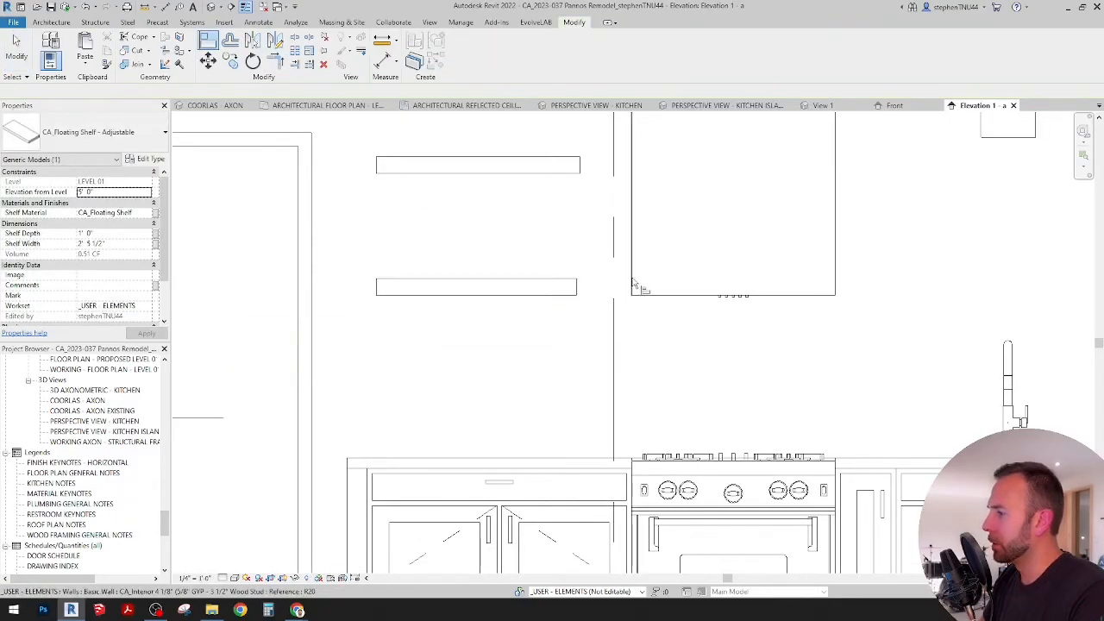
click(577, 288)
middle_drag(412, 349, 434, 341)
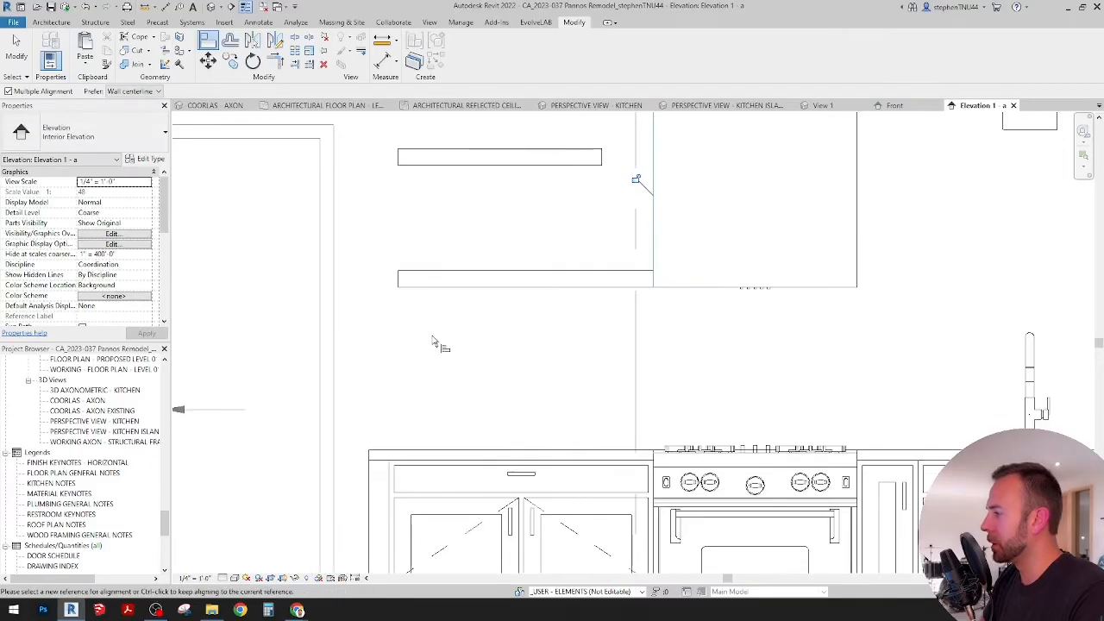
key(Escape)
key(Escape)
Step: Set the lower floating shelf's width to 3'-0"
click(480, 280)
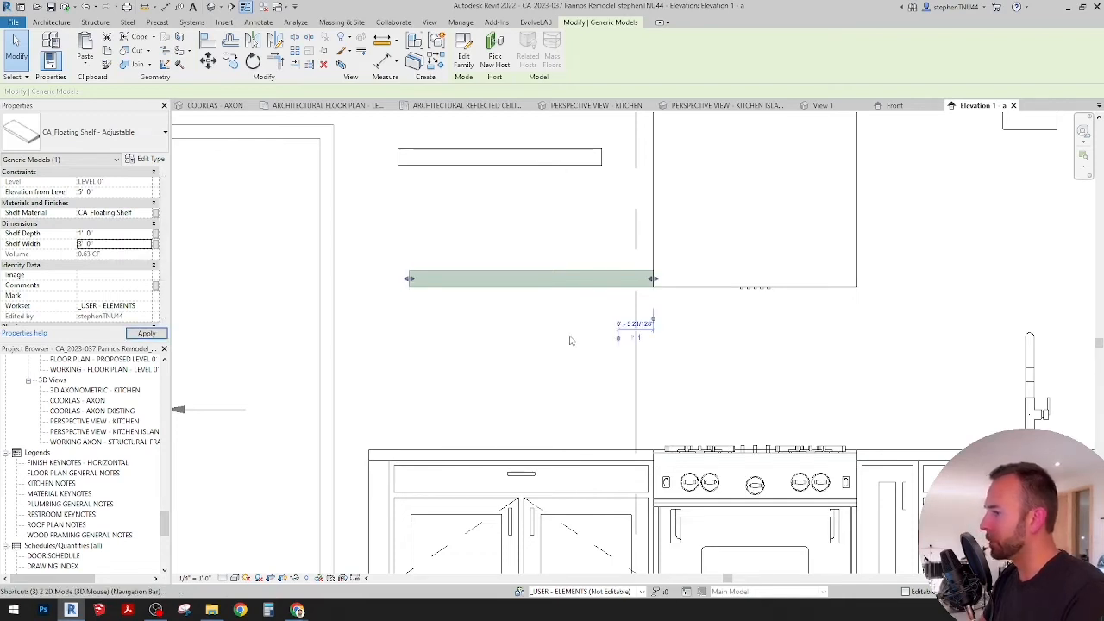
click(592, 305)
middle_drag(591, 305, 562, 315)
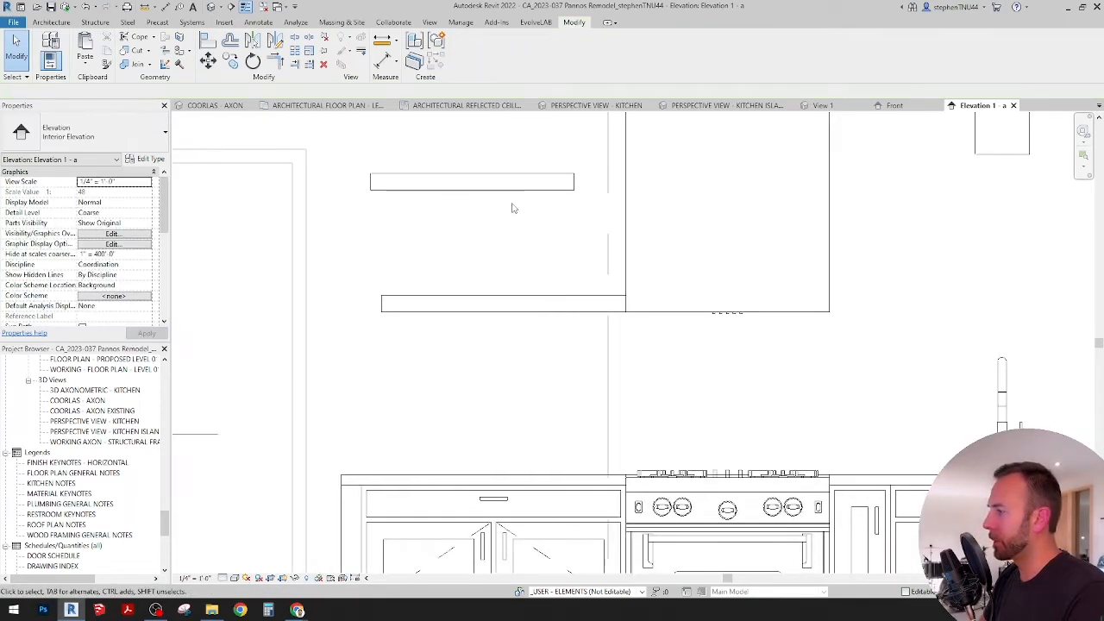
Step: Align the upper floating shelf's ends with the side of the range hood and the outer end of the lower shelf
key(a)
key(l)
click(625, 184)
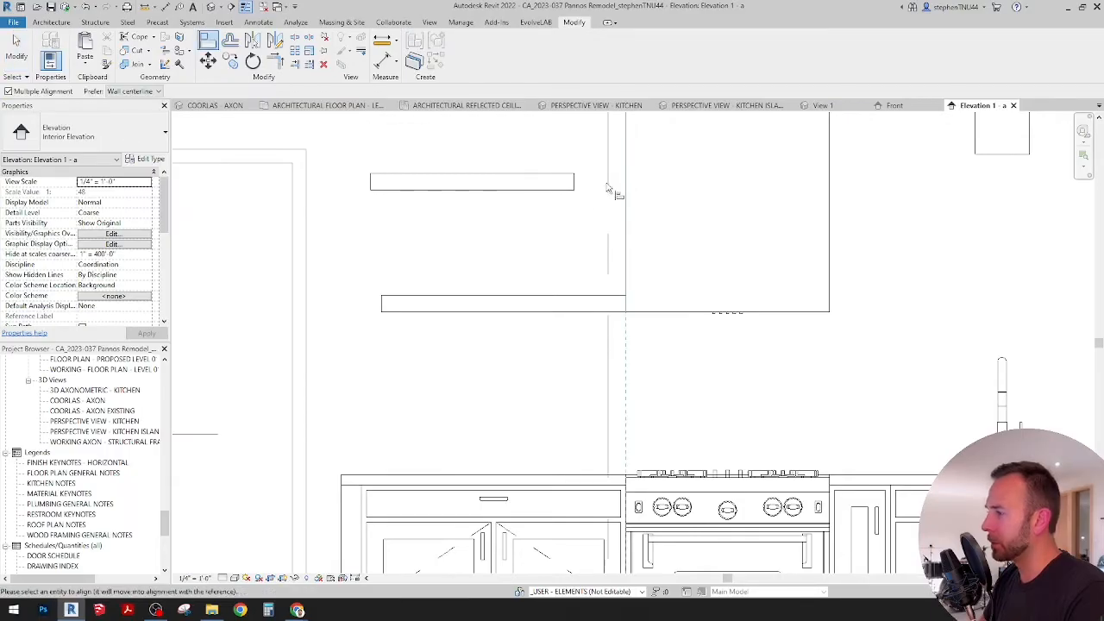
click(574, 179)
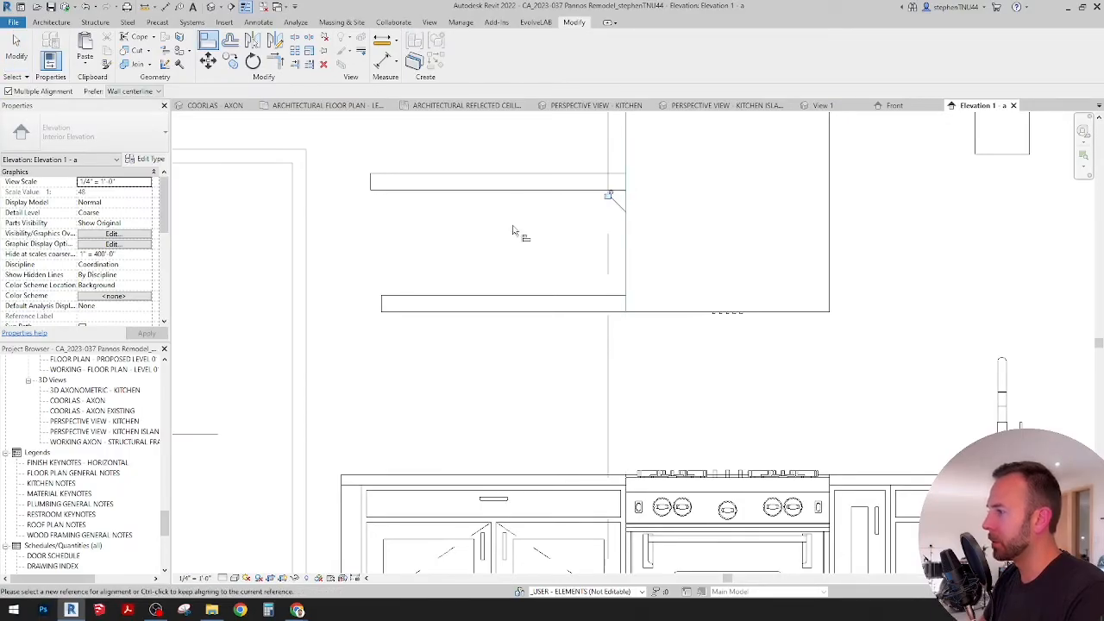
click(382, 304)
click(371, 184)
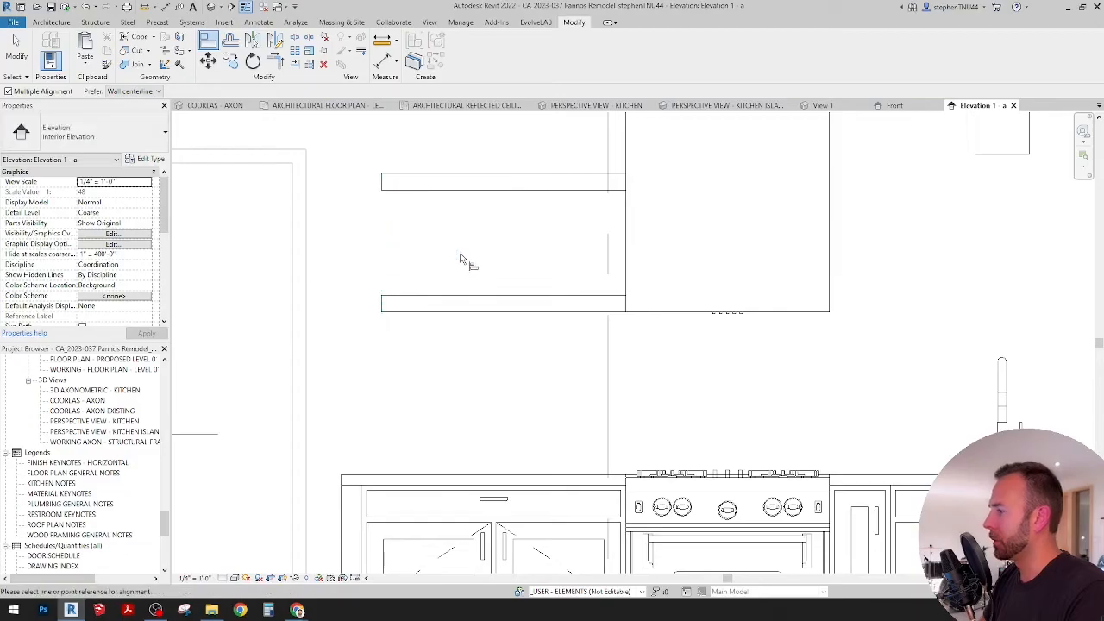
scroll(463, 256, down, 3)
key(Escape)
Step: Assign the CA_Millwork - Wood Trim material to both floating shelves beside the range hood
scroll(465, 248, down, 4)
middle_drag(569, 275, 492, 298)
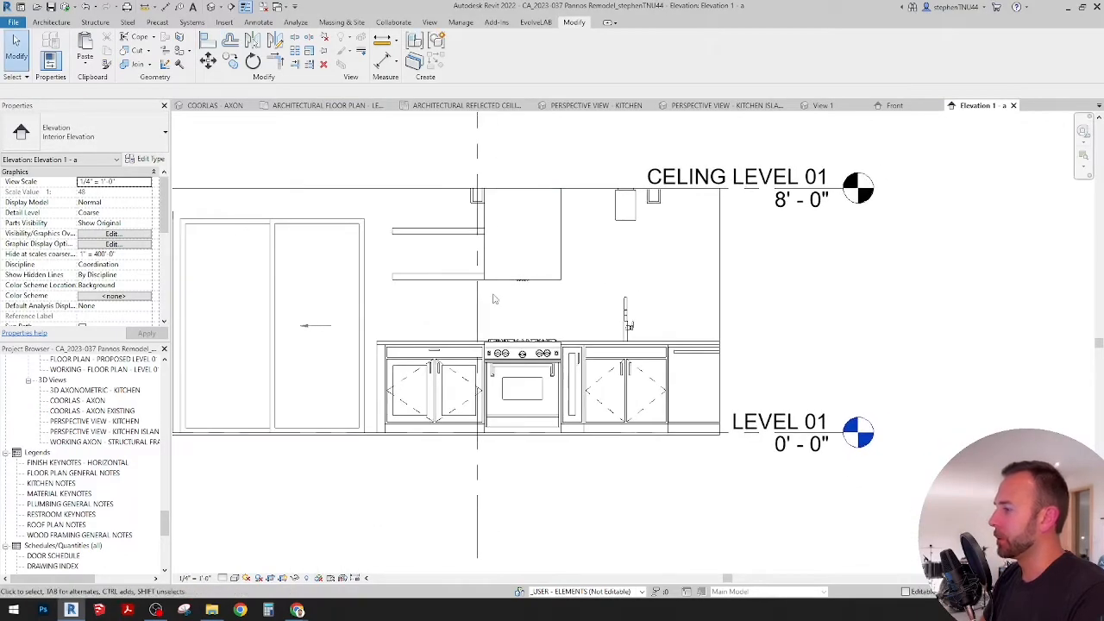
scroll(490, 291, up, 1)
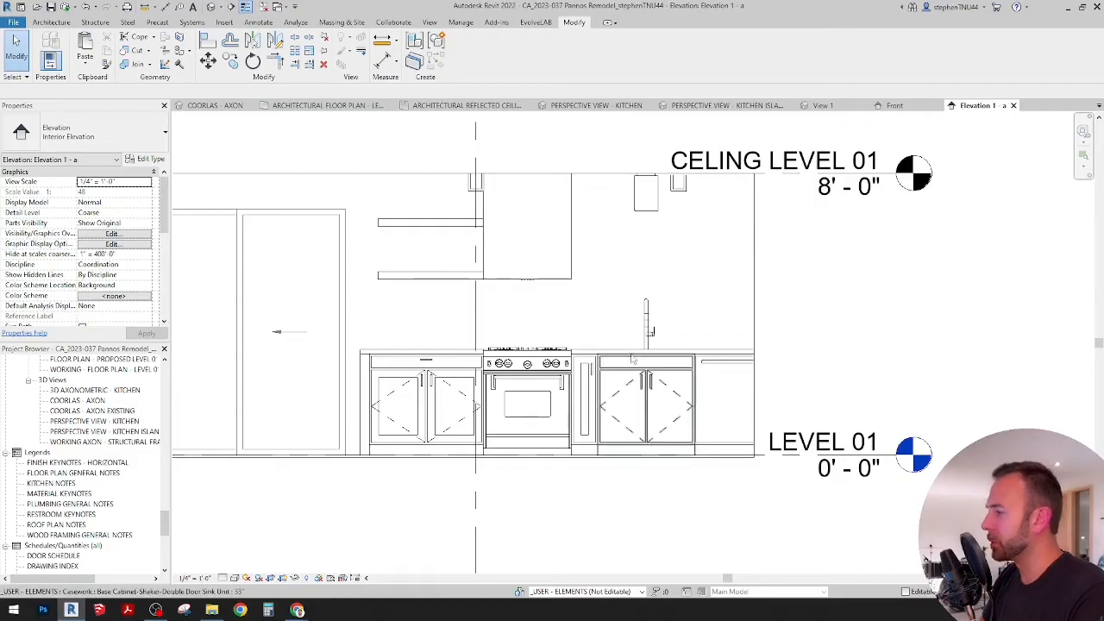
scroll(542, 227, up, 1)
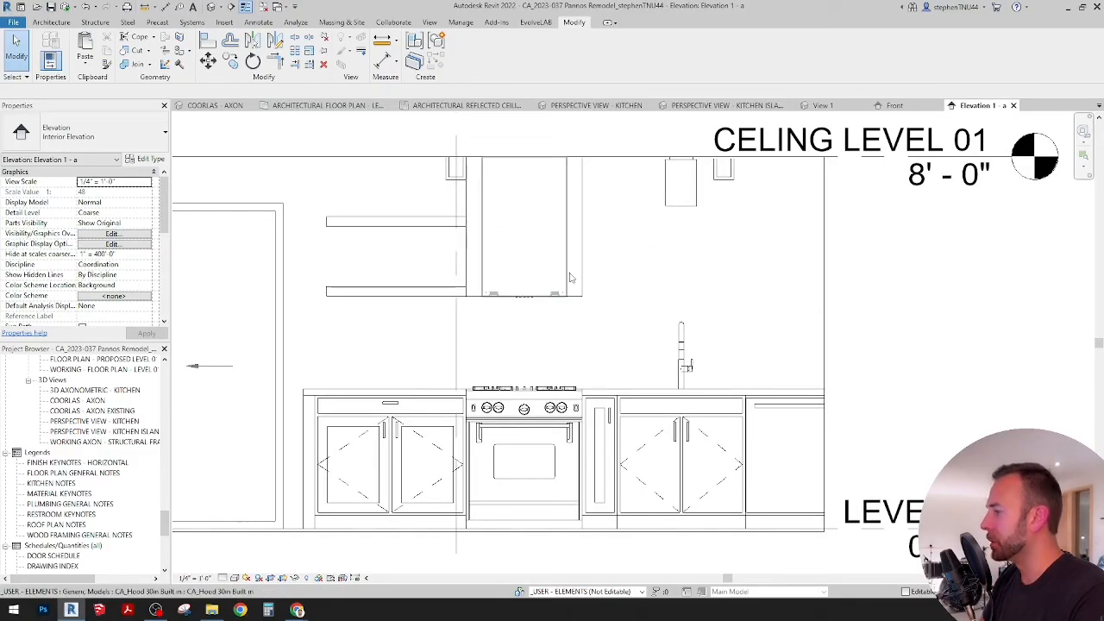
scroll(569, 276, down, 2)
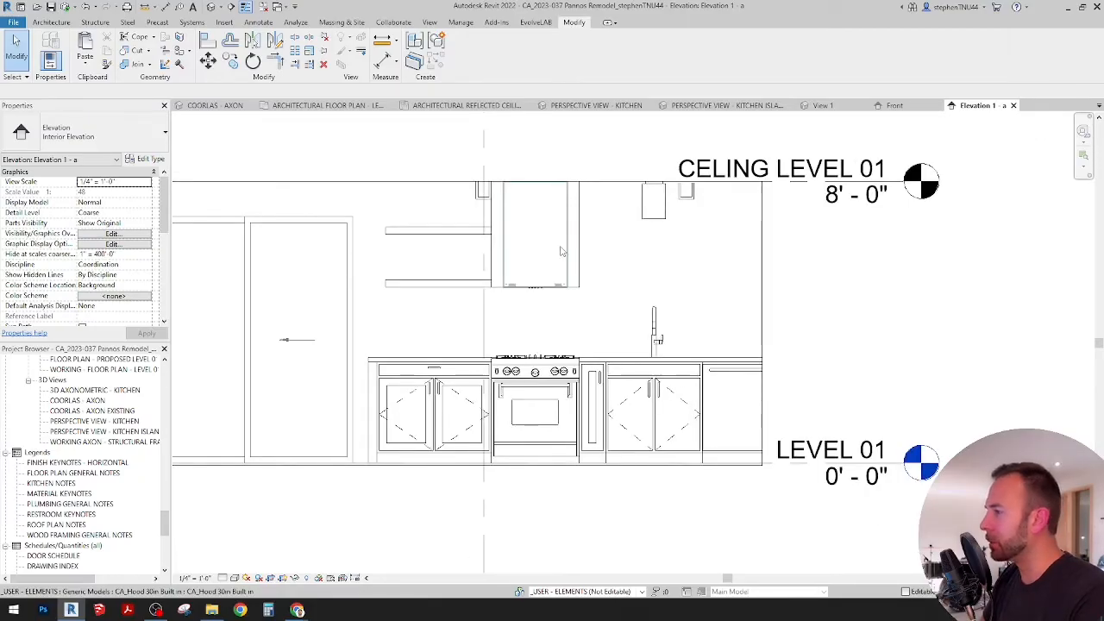
click(444, 231)
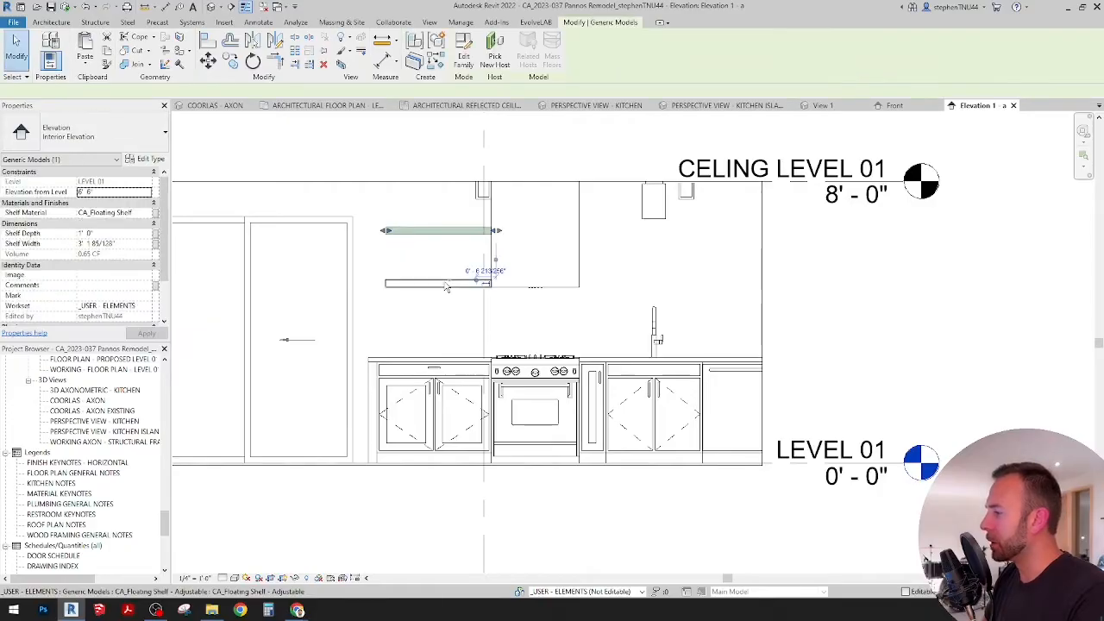
ctrl+click(447, 283)
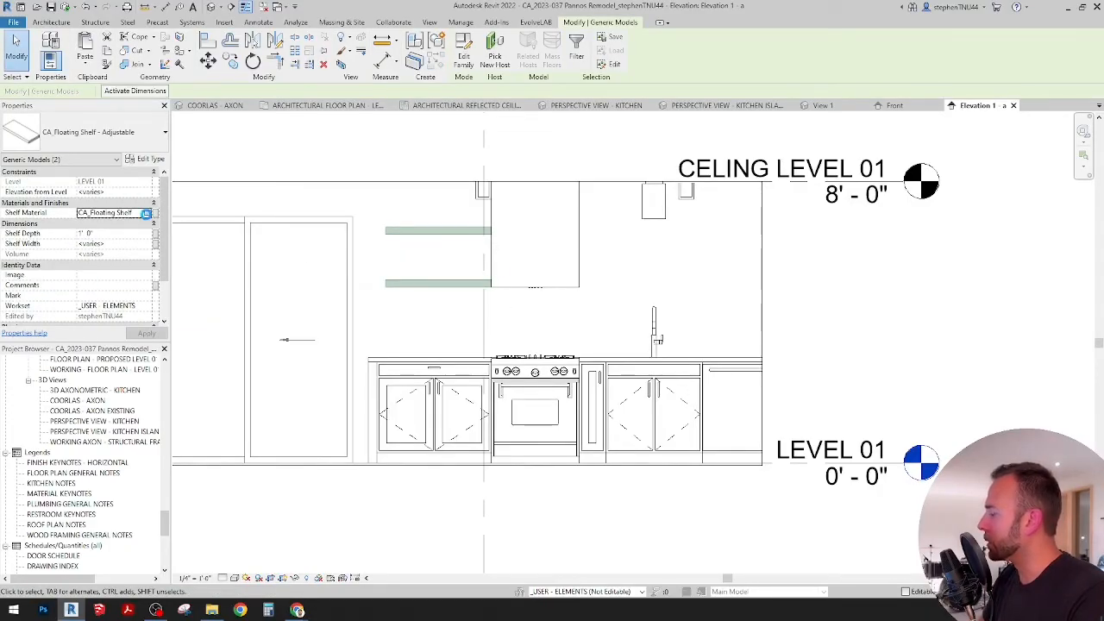
click(146, 213)
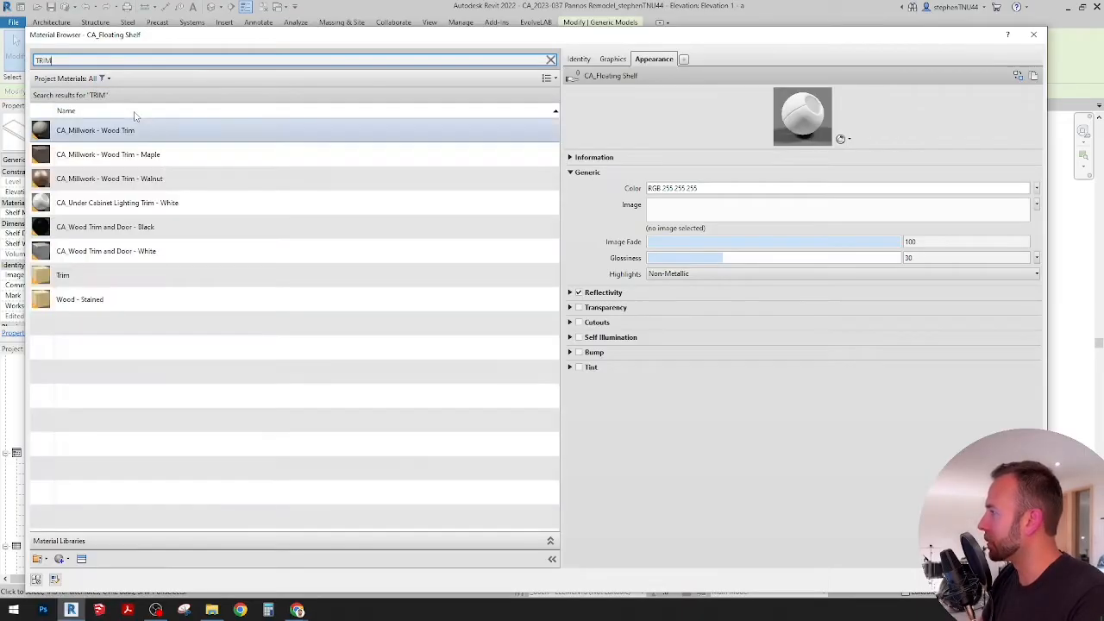
click(152, 135)
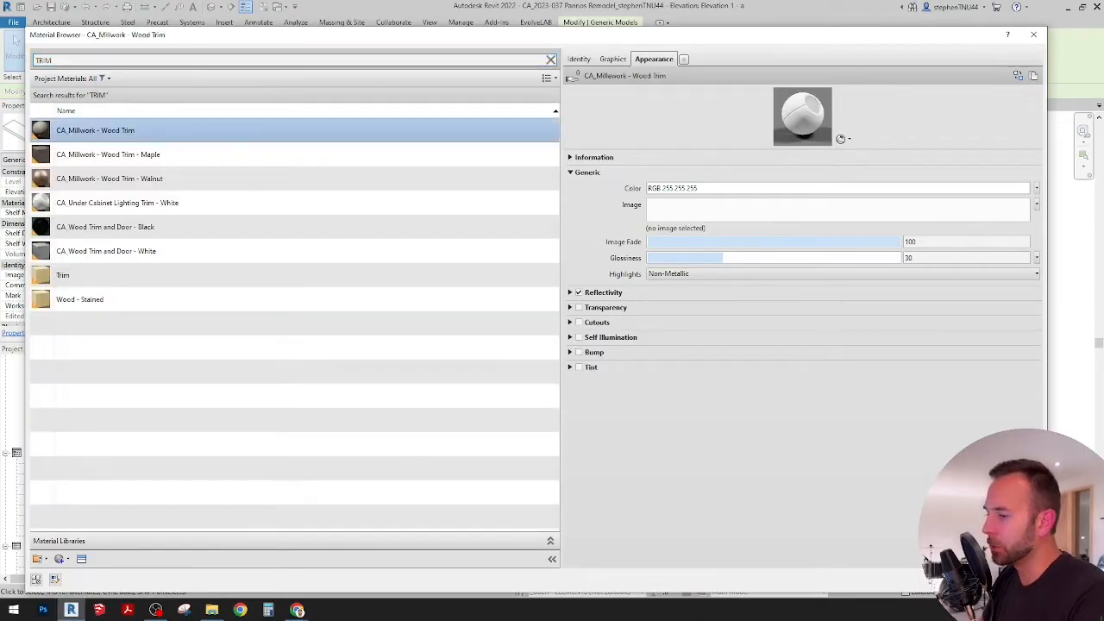
key(Return)
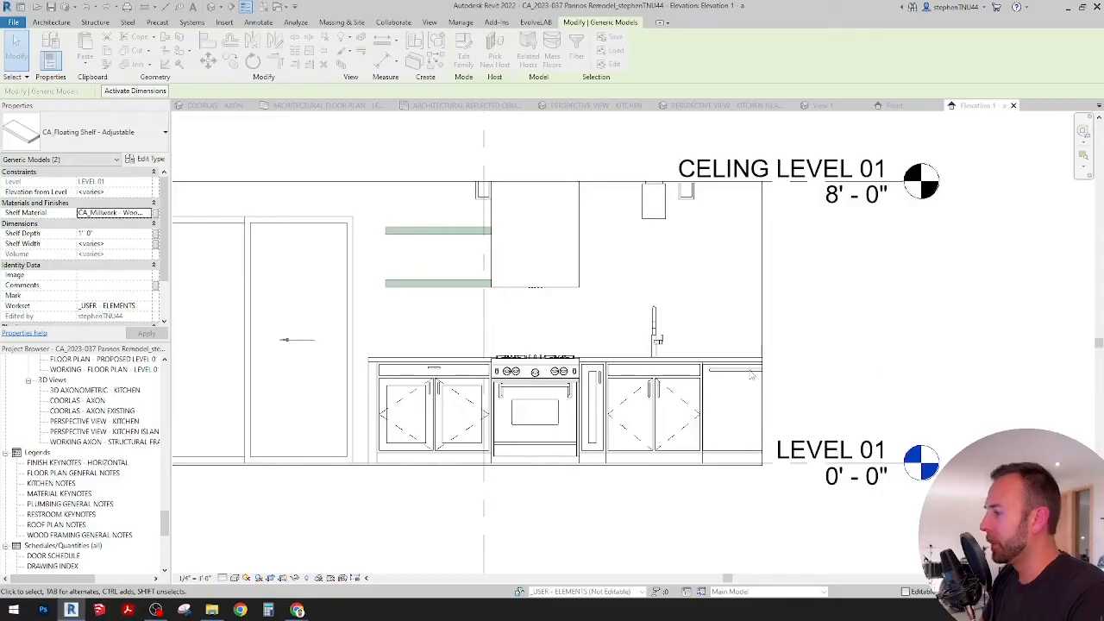
key(Escape)
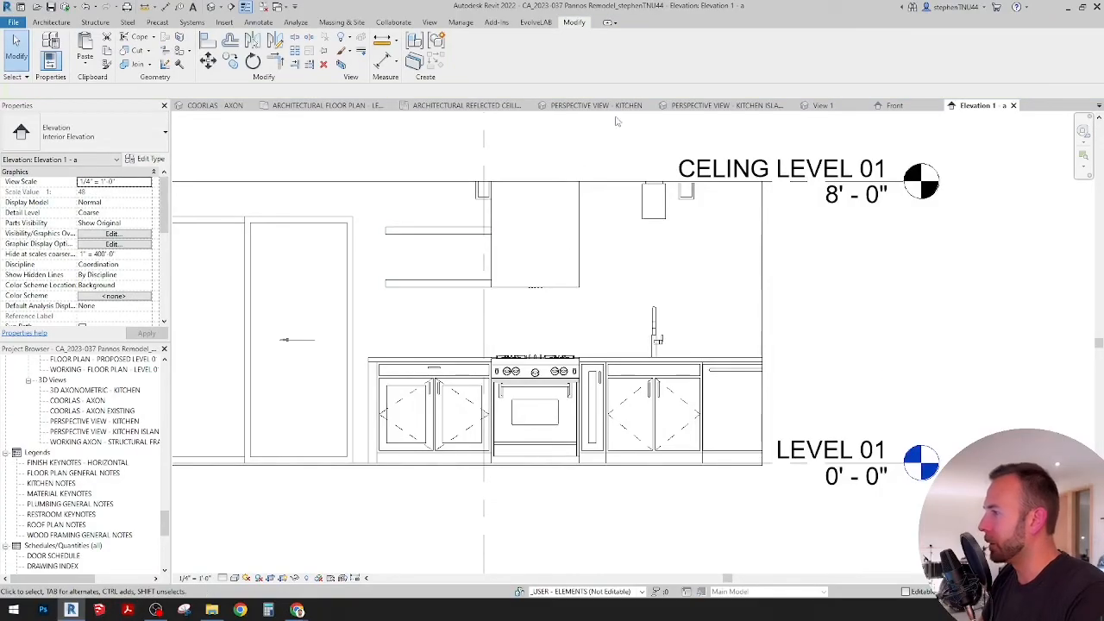
Step: Return to the kitchen island perspective and close the PERSPECTIVE VIEW - KITCHEN view
click(619, 106)
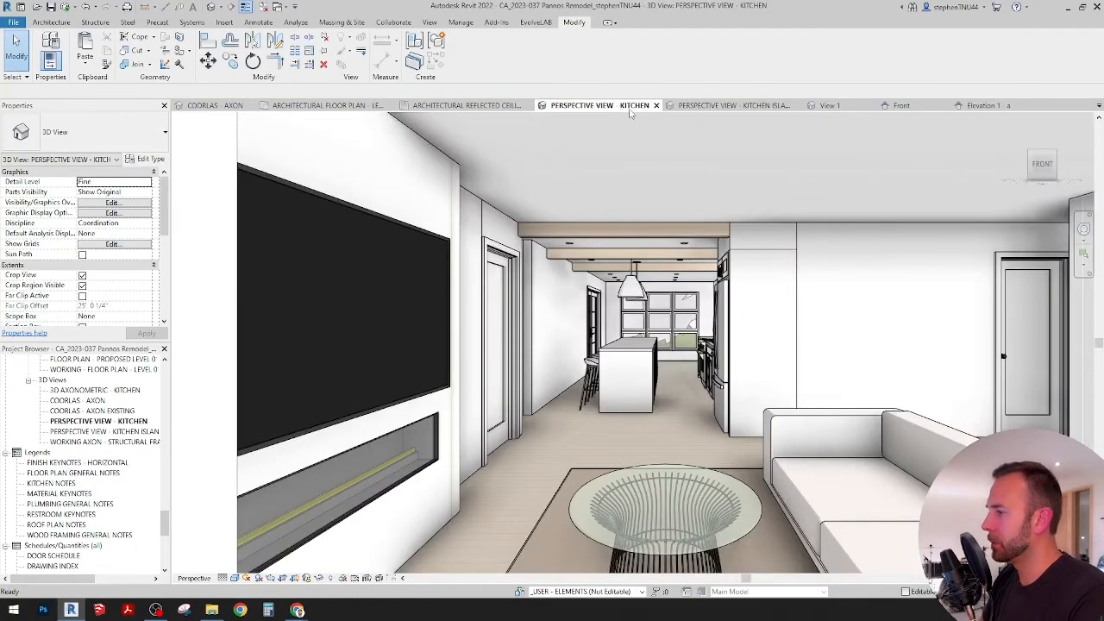
click(694, 105)
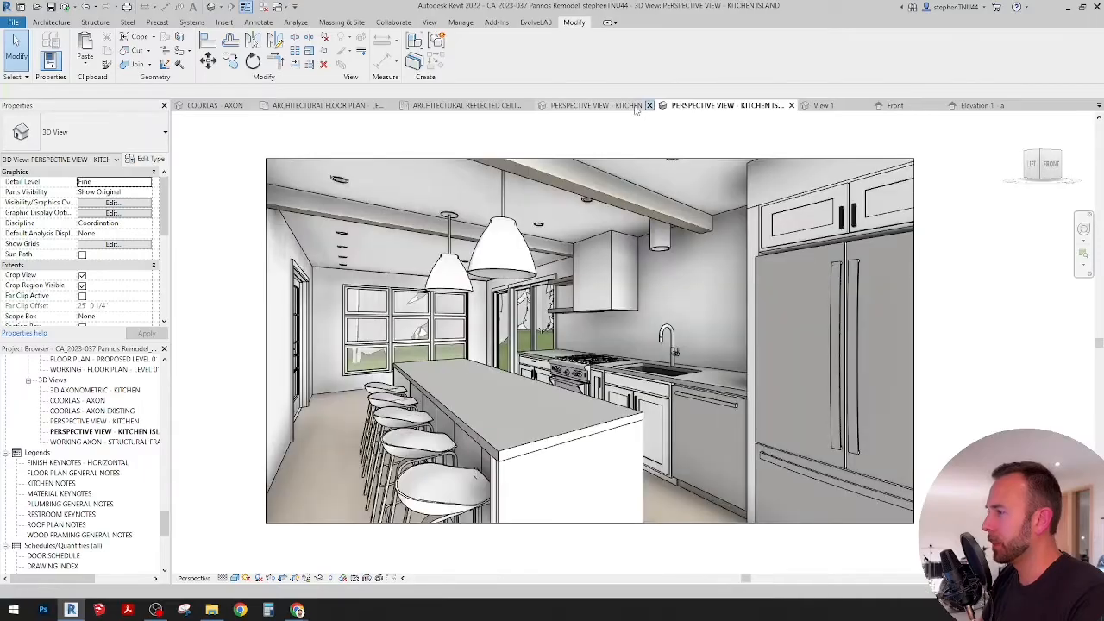
click(649, 105)
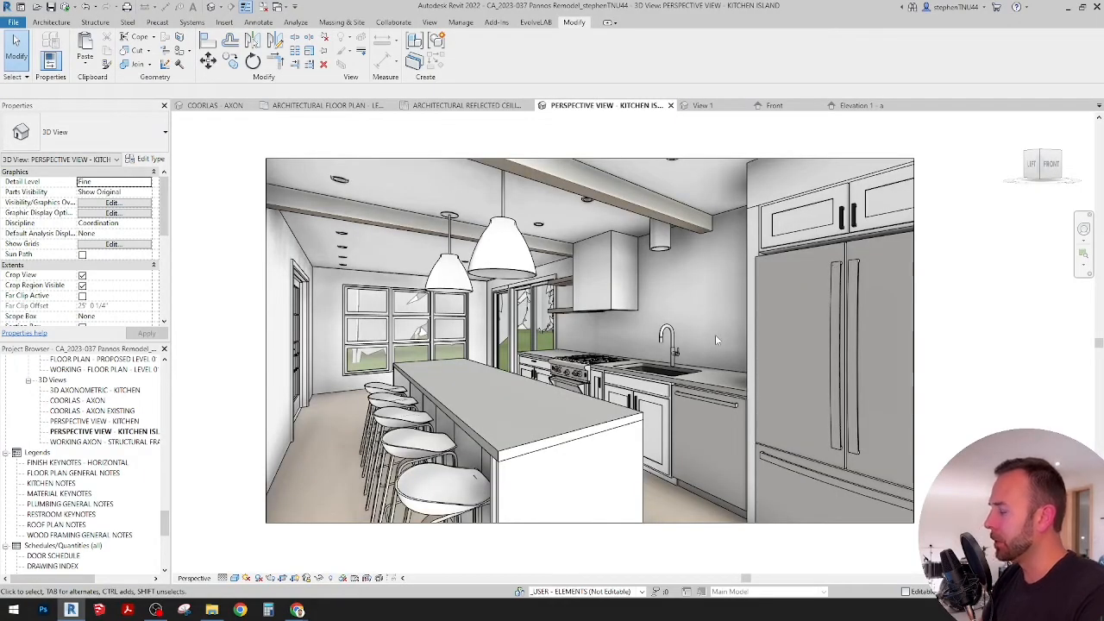
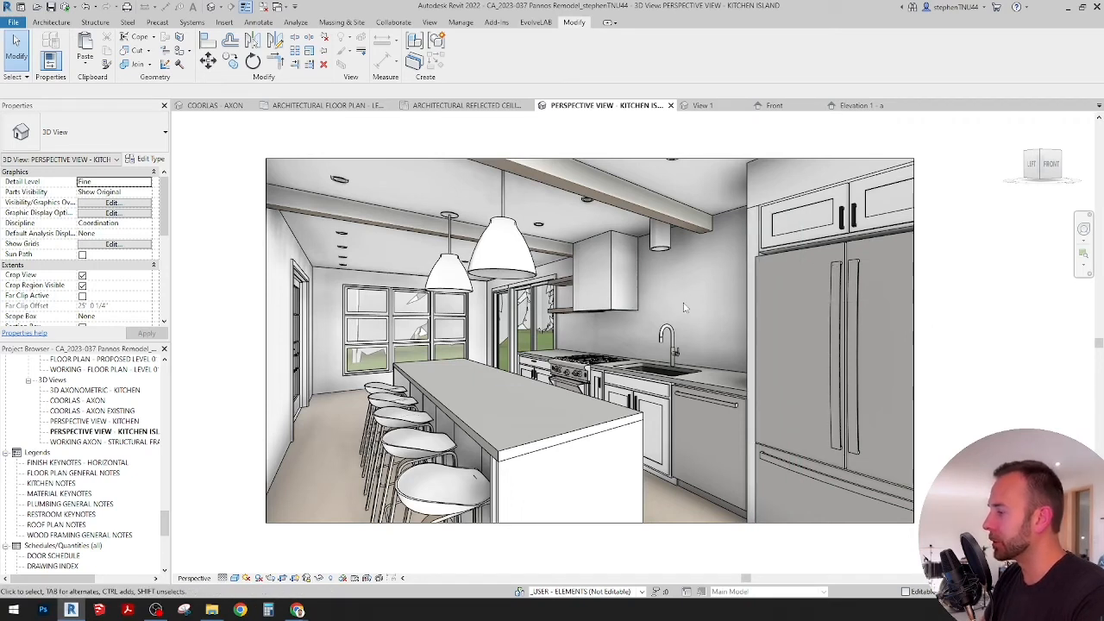
Step: Copy both floating shelves in Elevation 1 - a from the window side of the range hood to its sink side, starting at the hood's edge
click(565, 316)
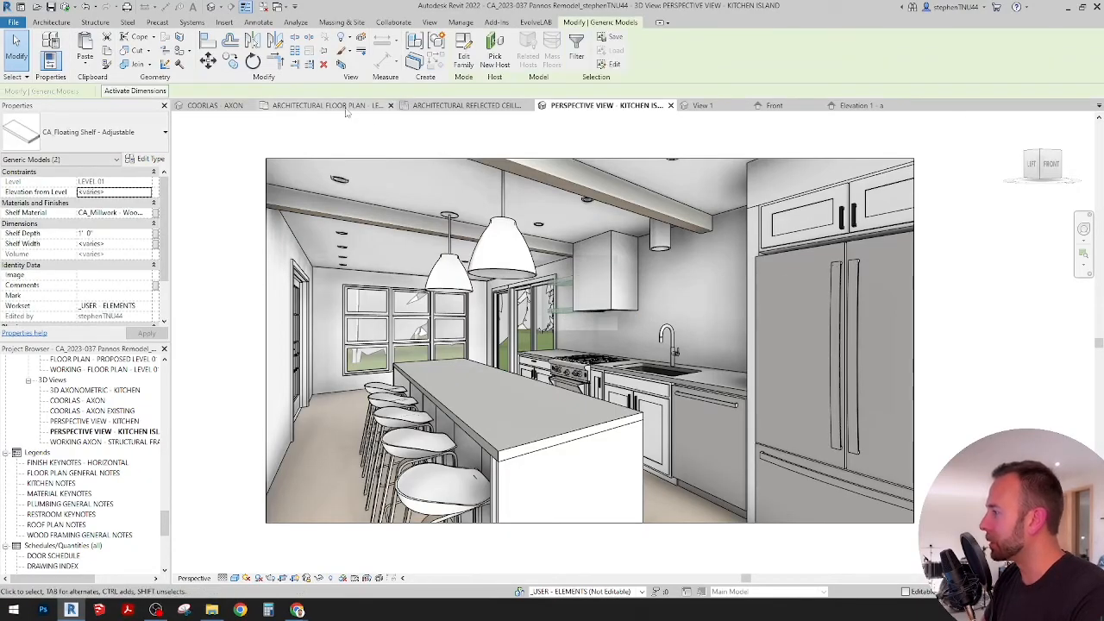
click(856, 105)
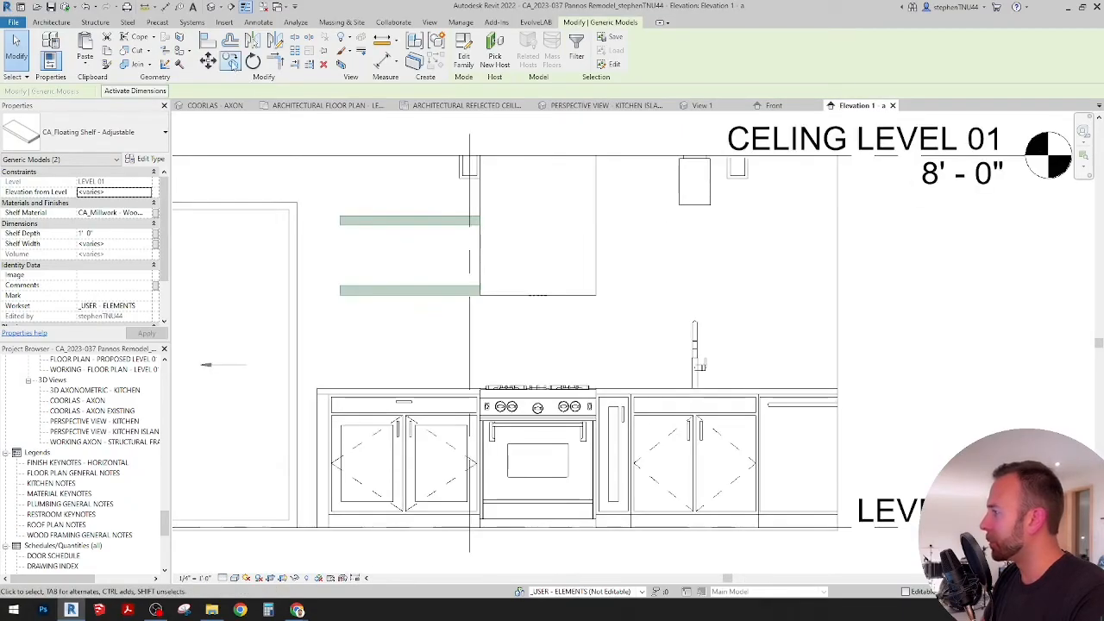
click(232, 62)
click(339, 215)
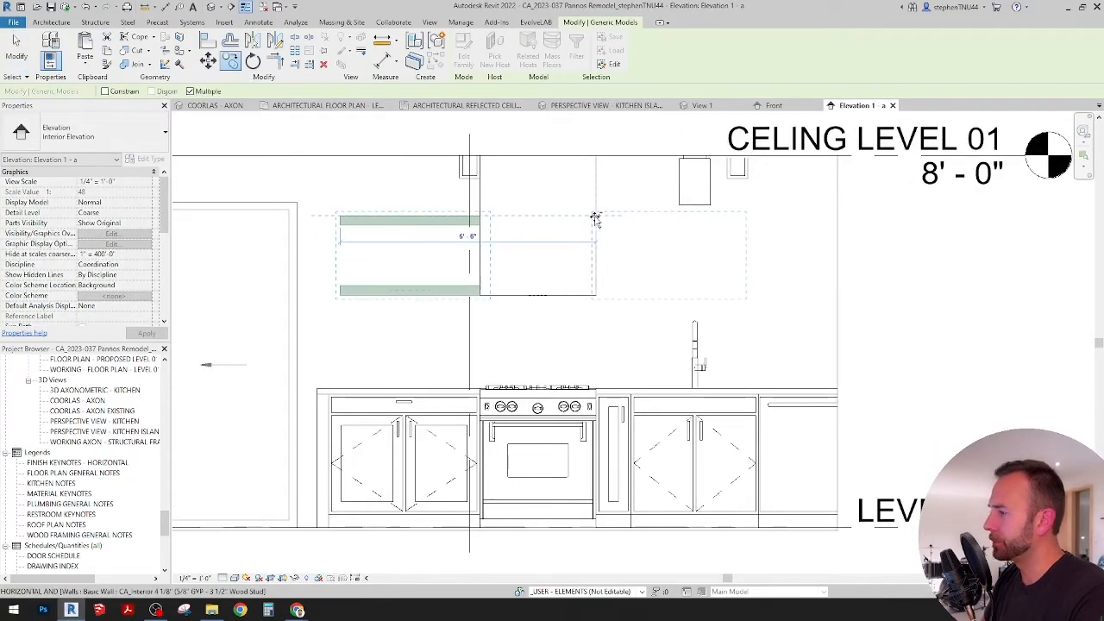
click(595, 216)
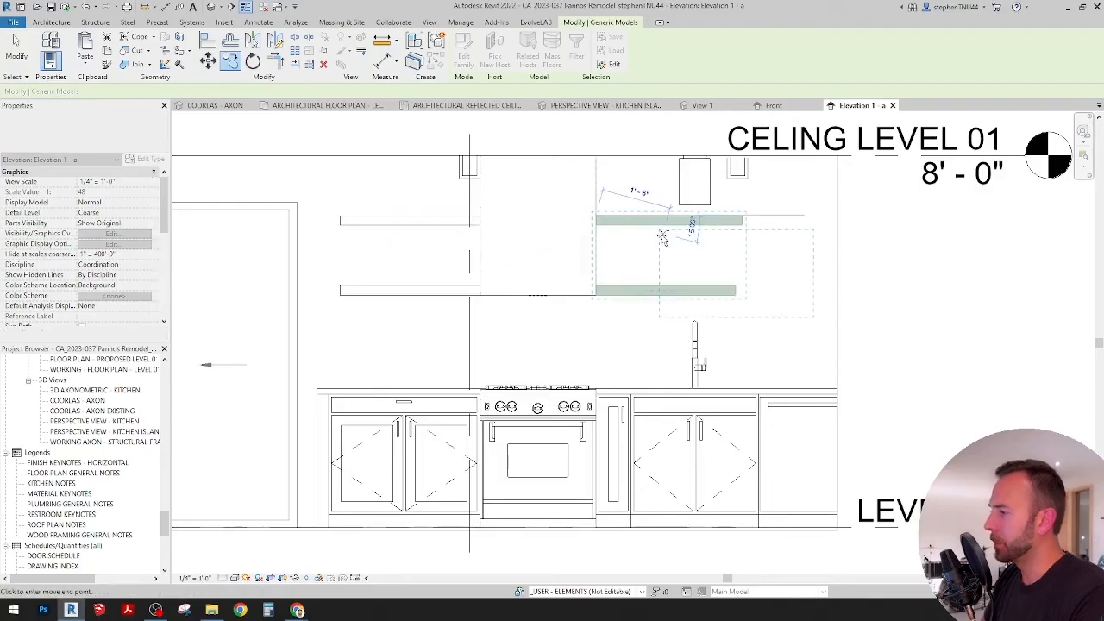
key(Escape)
key(Escape)
Step: Align the inner end of the original upper floating shelf with the adjacent side of the range hood
scroll(701, 230, up, 1)
middle_drag(709, 239, 641, 259)
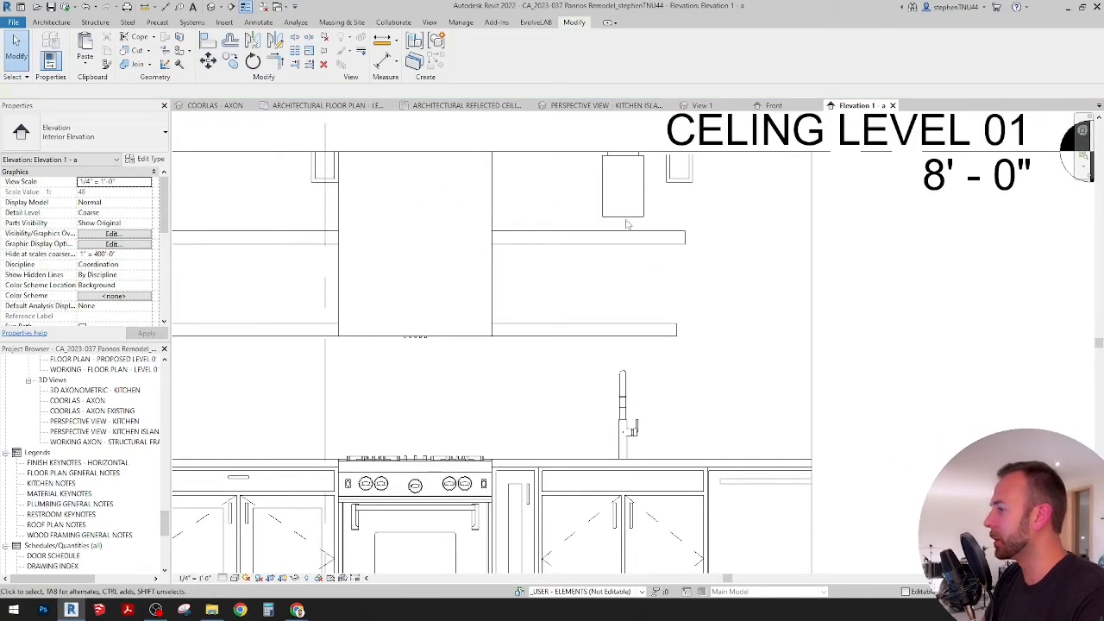
middle_drag(700, 258, 609, 276)
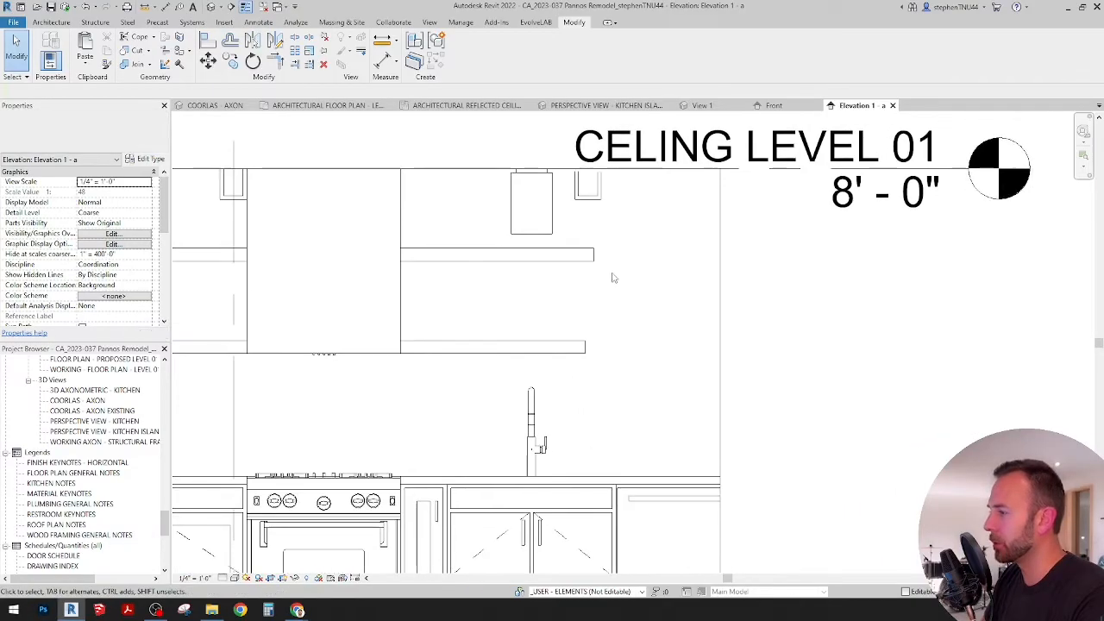
middle_drag(522, 302, 695, 293)
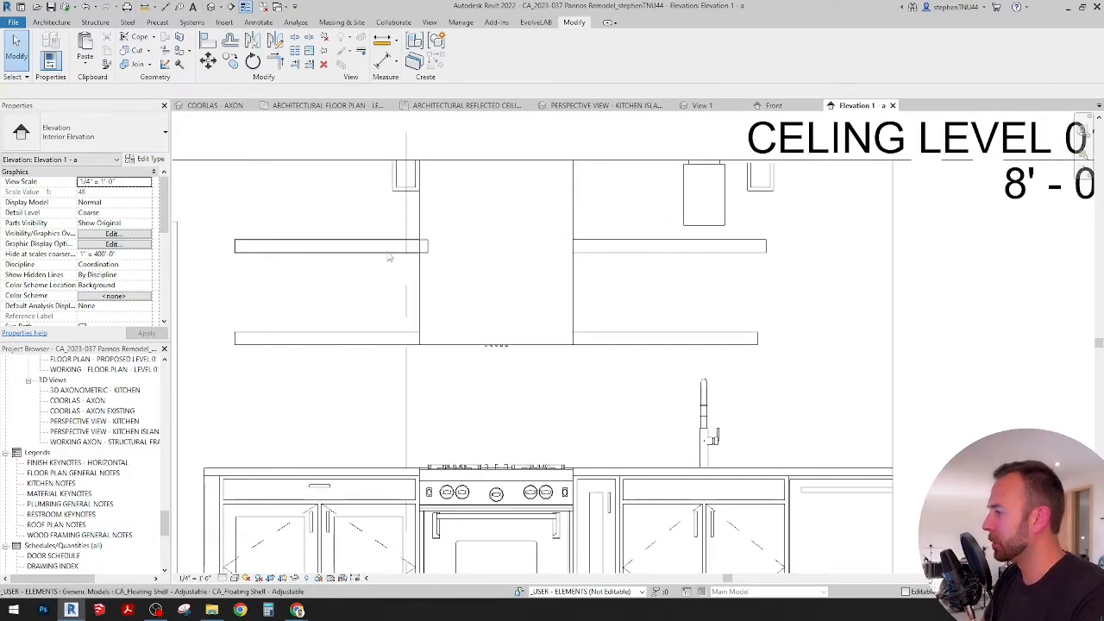
click(390, 247)
scroll(367, 247, up, 3)
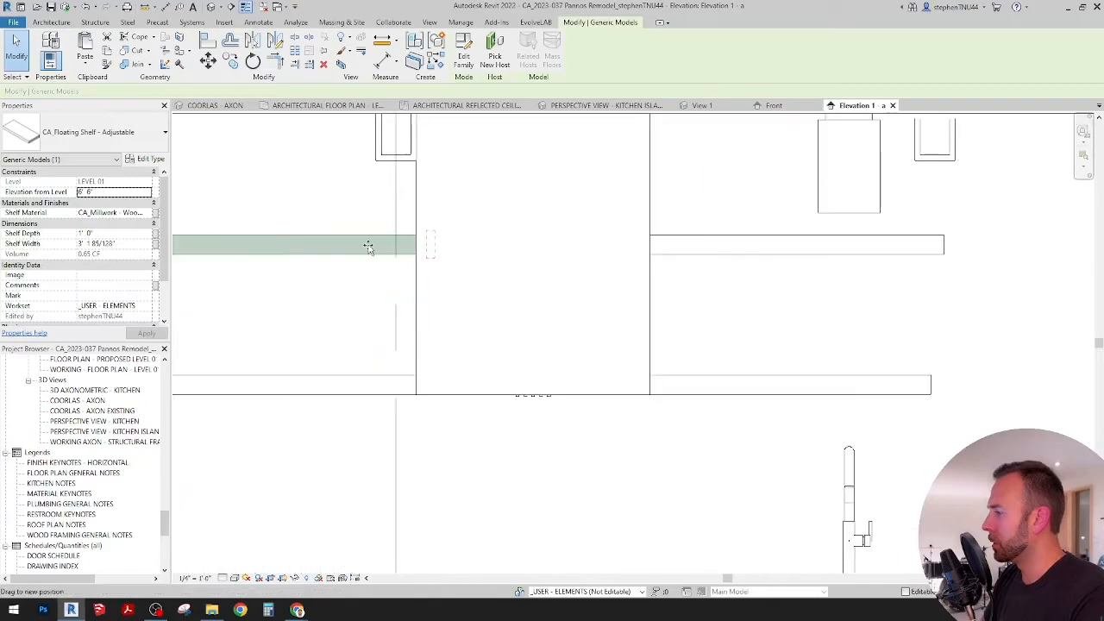
key(a)
key(l)
click(415, 245)
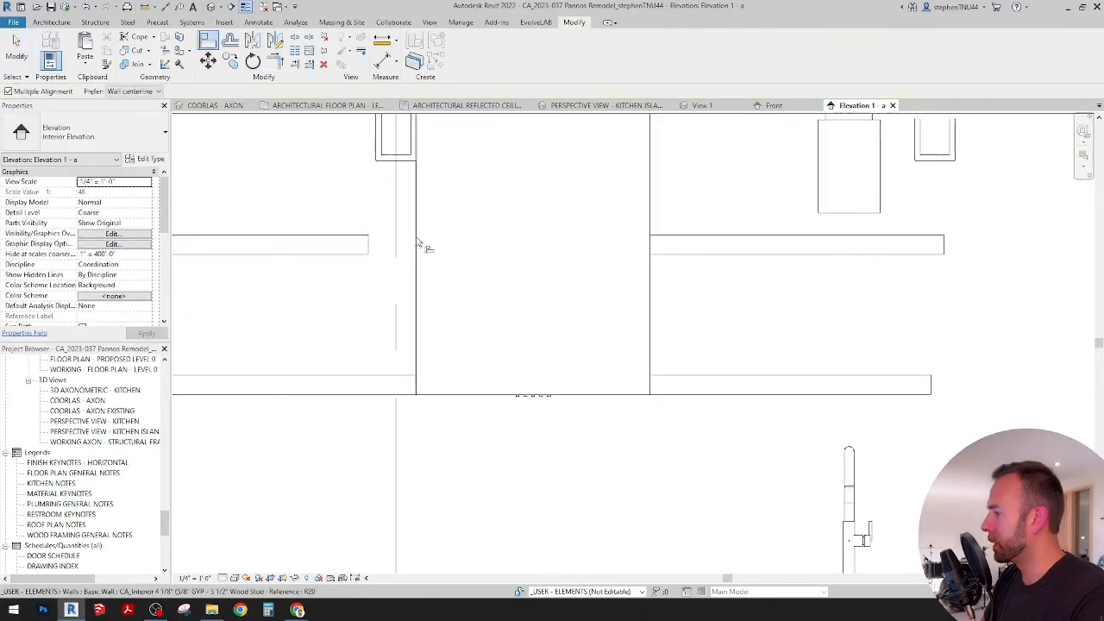
click(369, 245)
scroll(574, 250, down, 3)
key(Escape)
key(Escape)
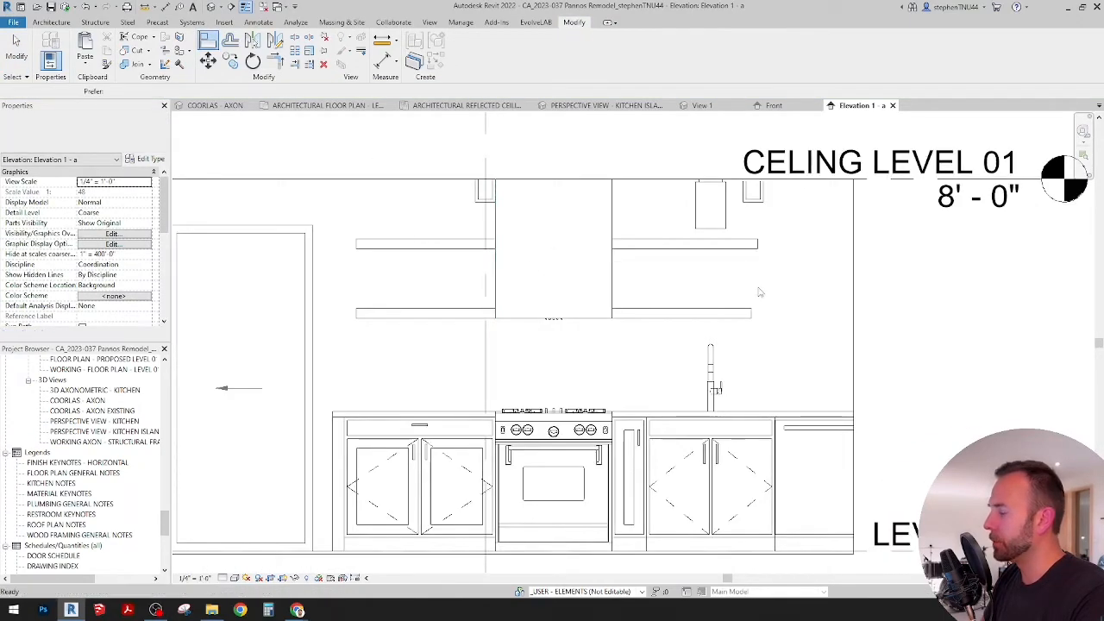
scroll(695, 290, up, 3)
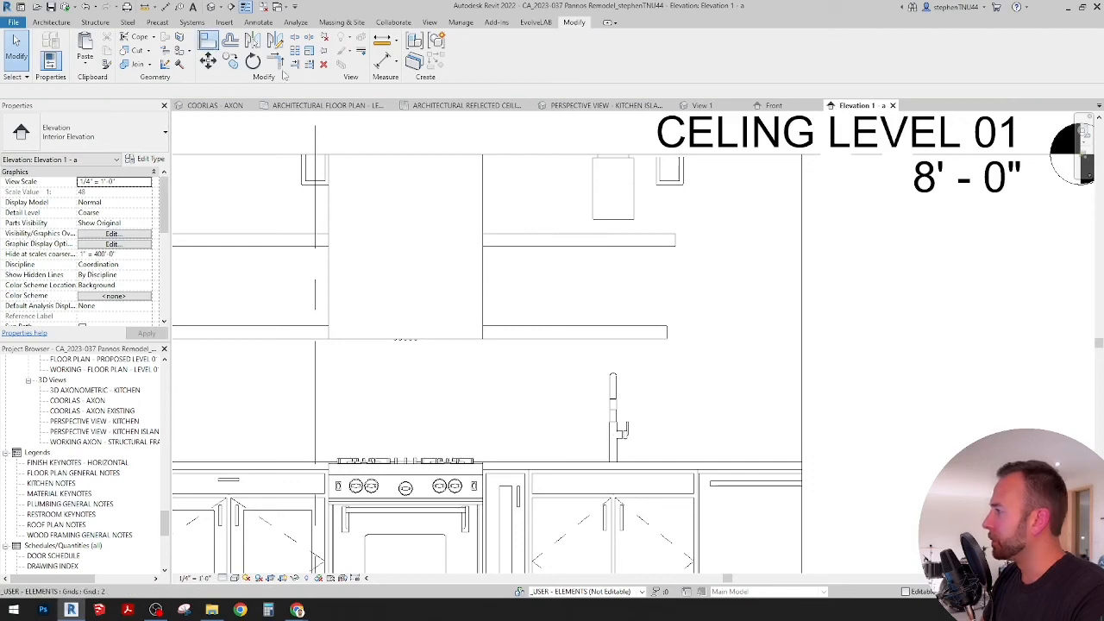
key(a)
key(l)
scroll(783, 348, down, 2)
key(Escape)
key(Escape)
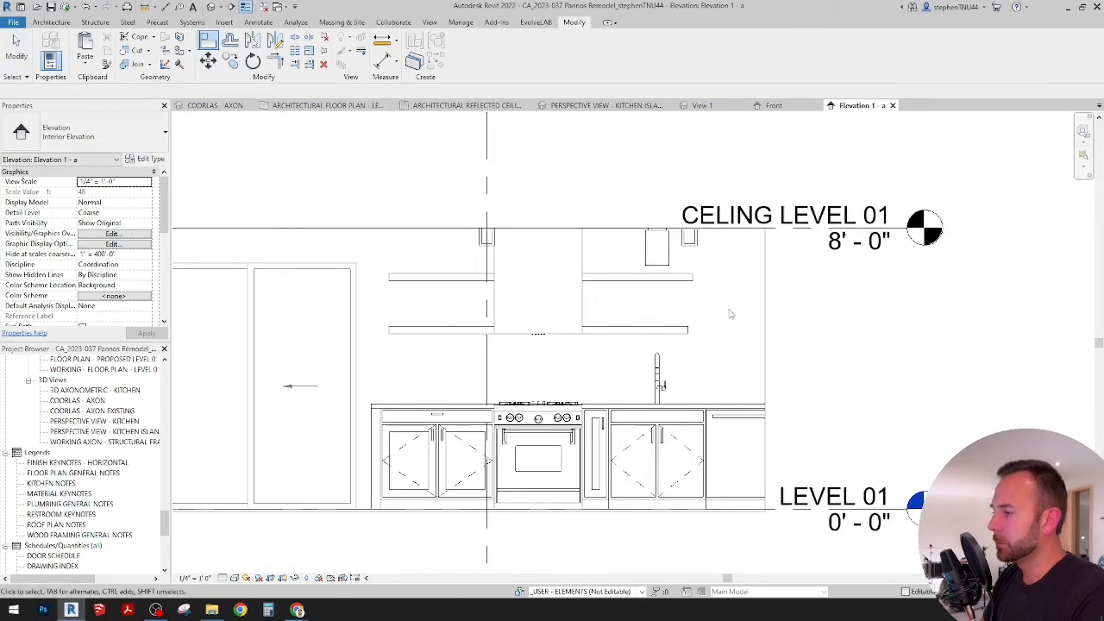
Step: Extend the elevation's crop region past the refrigerator and set the view scale to 1/2" = 1'-0"
click(768, 329)
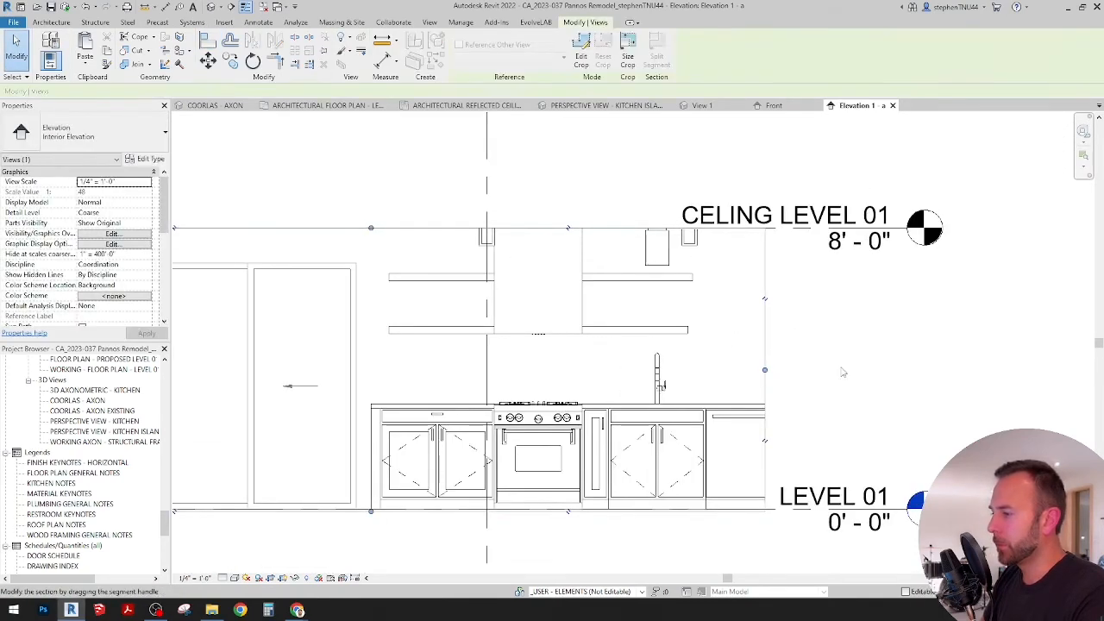
drag(929, 363, 932, 369)
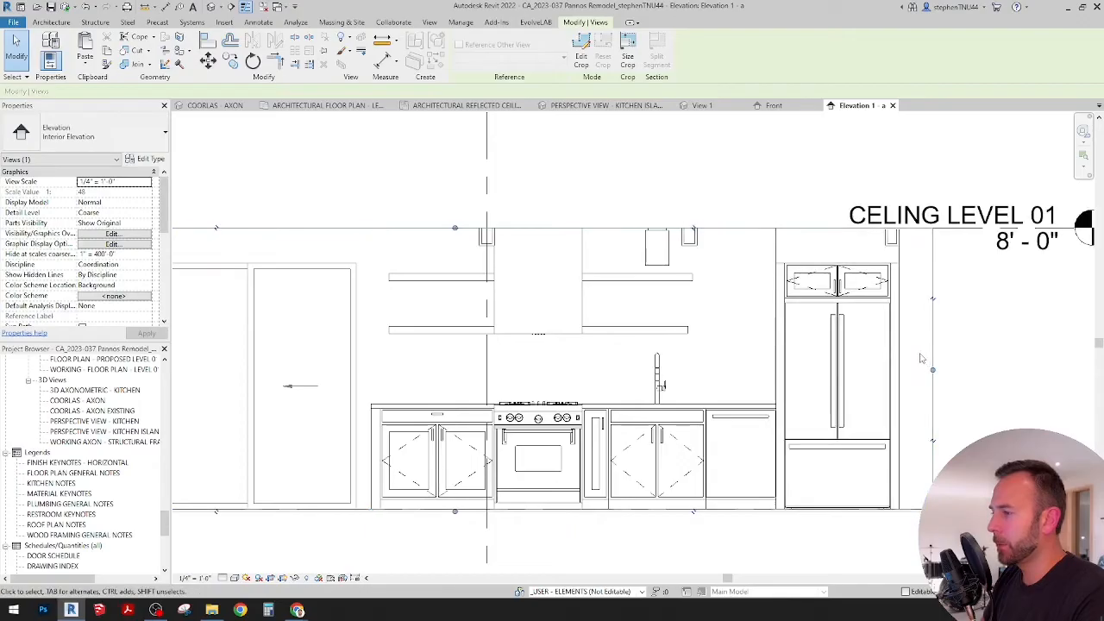
click(183, 578)
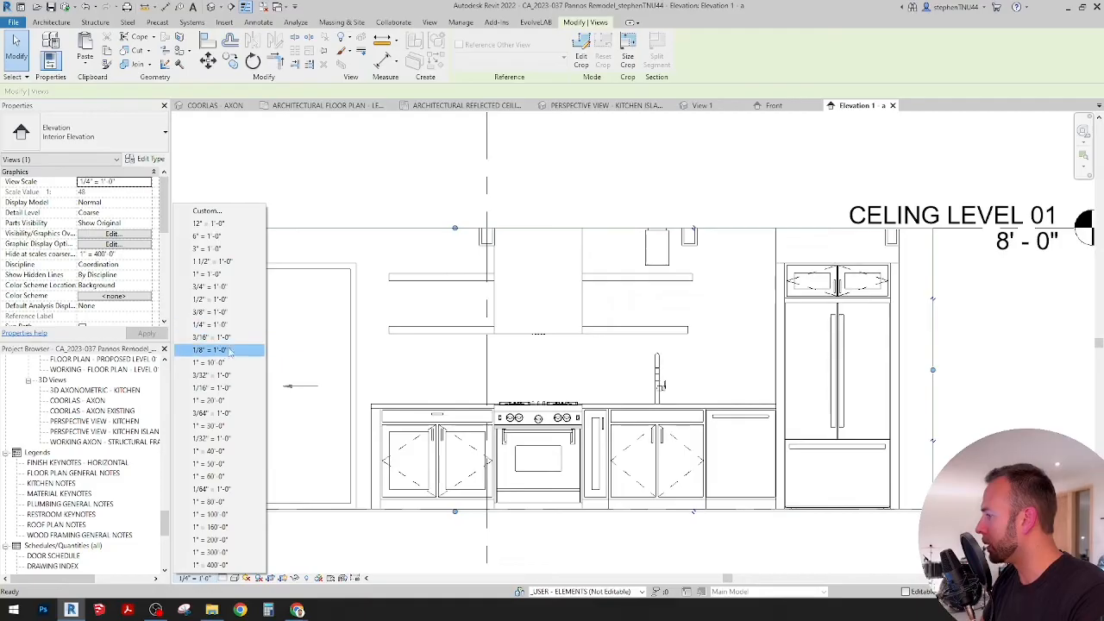
click(209, 349)
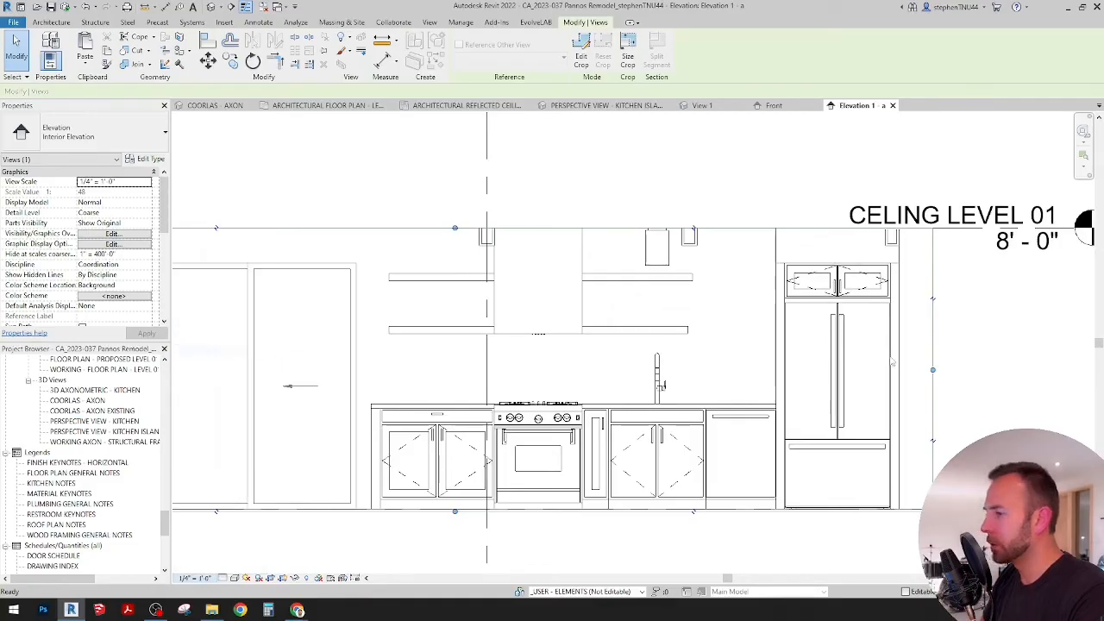
click(194, 580)
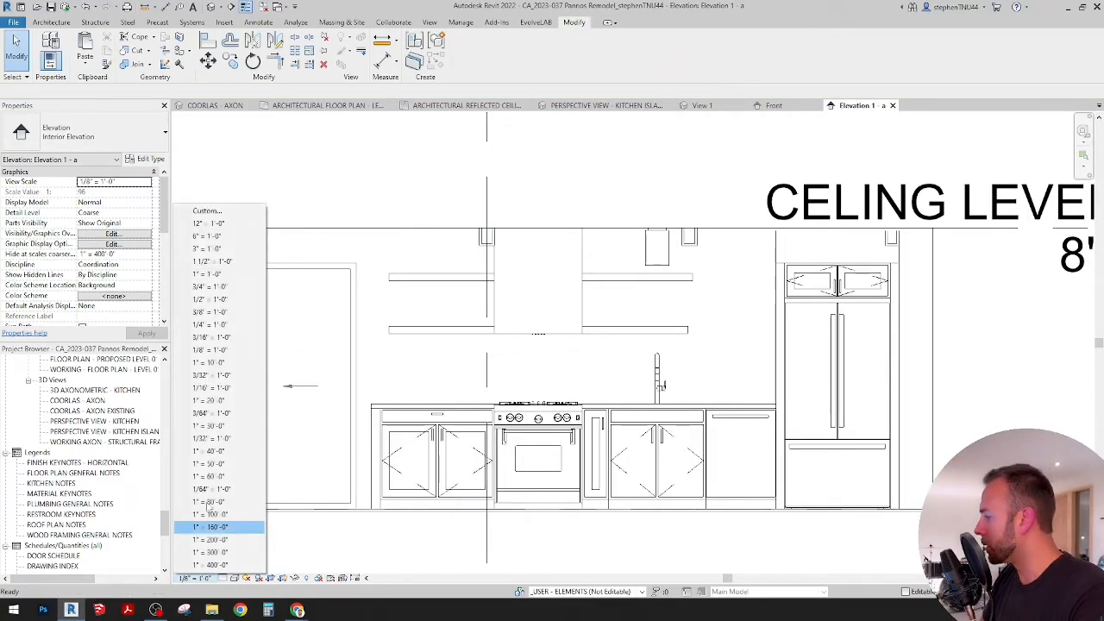
click(219, 301)
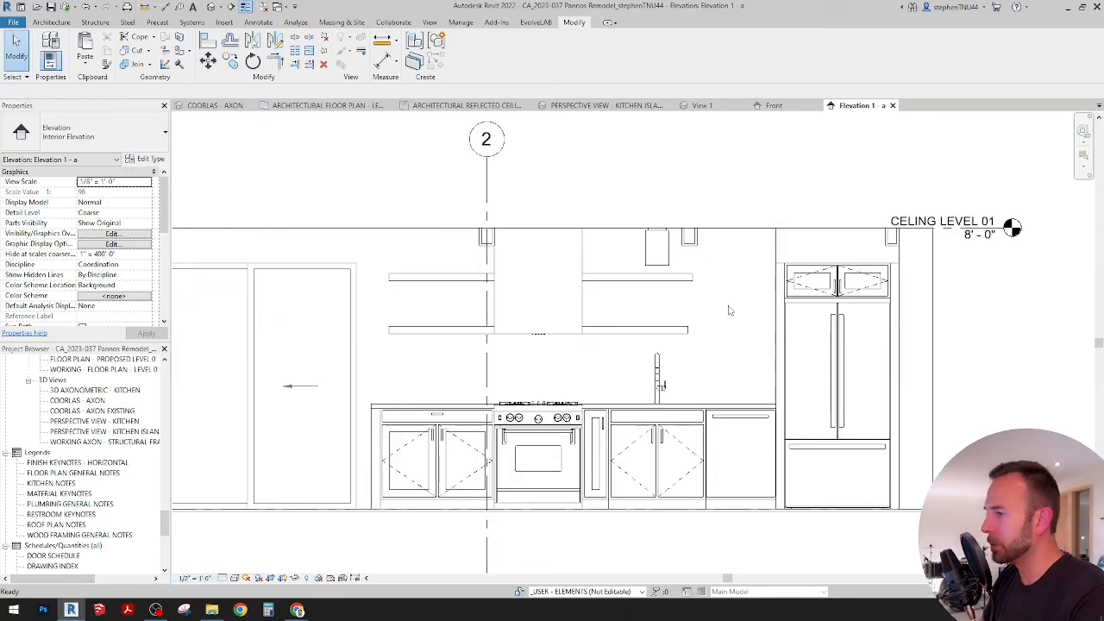
Step: Align the outer ends of both sink-side floating shelves with the side panel of the refrigerator cabinet
scroll(732, 308, down, 3)
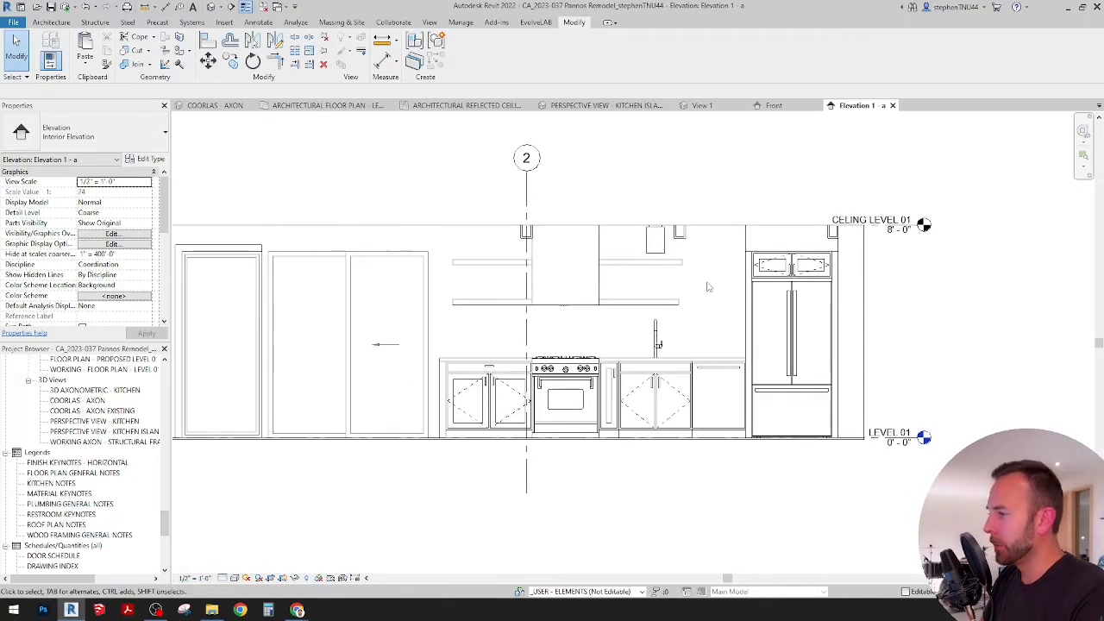
scroll(731, 259, up, 2)
click(208, 40)
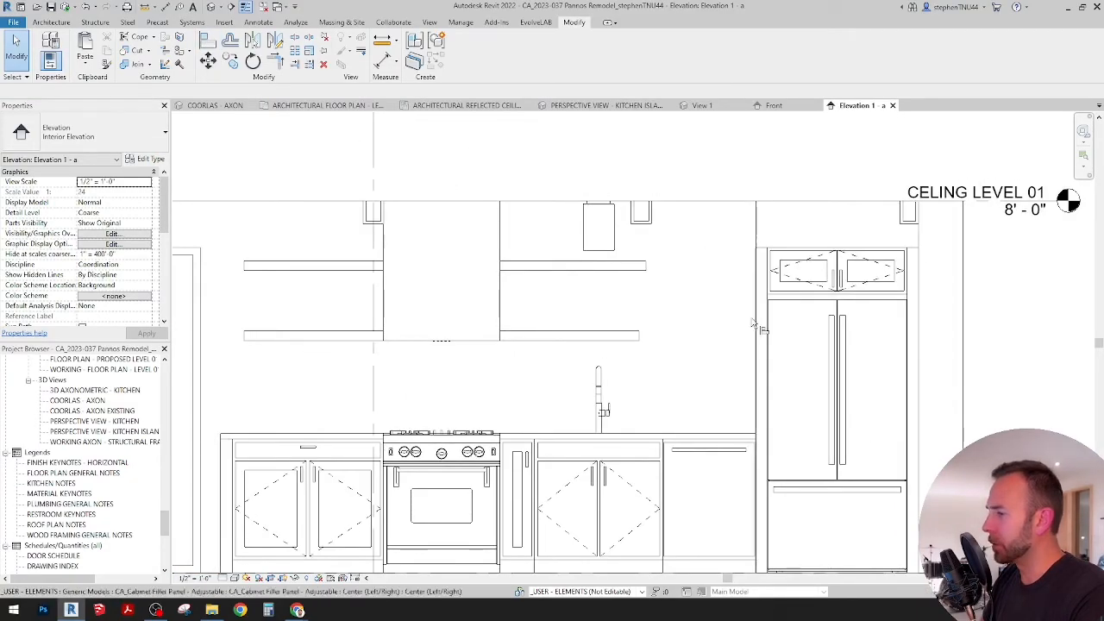
scroll(742, 328, up, 2)
scroll(703, 345, down, 1)
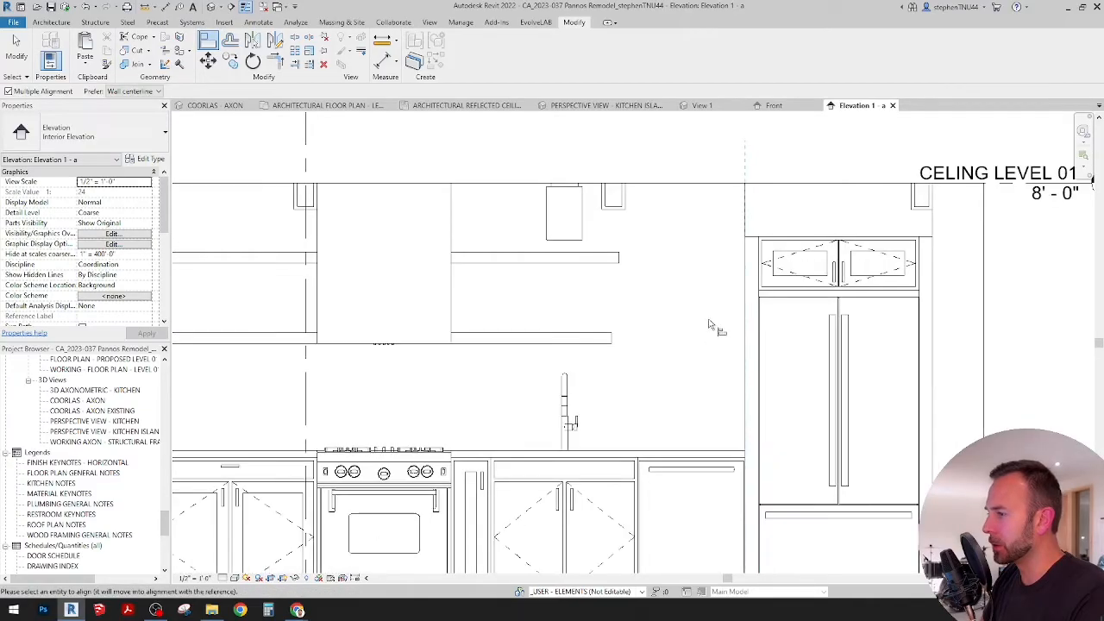
click(614, 342)
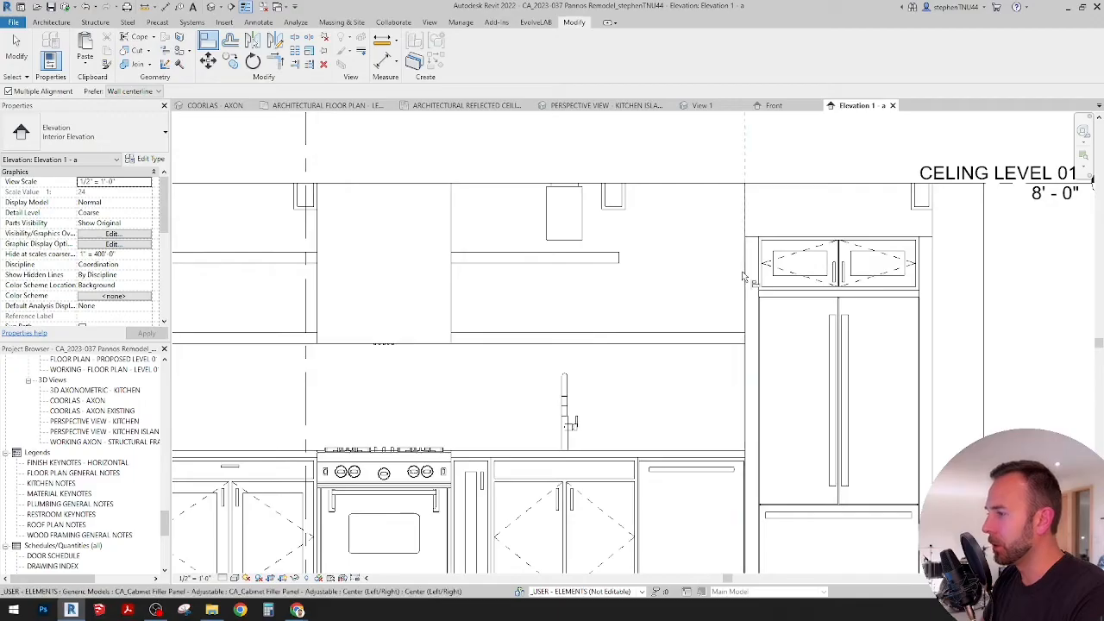
click(620, 259)
key(Escape)
scroll(731, 303, down, 3)
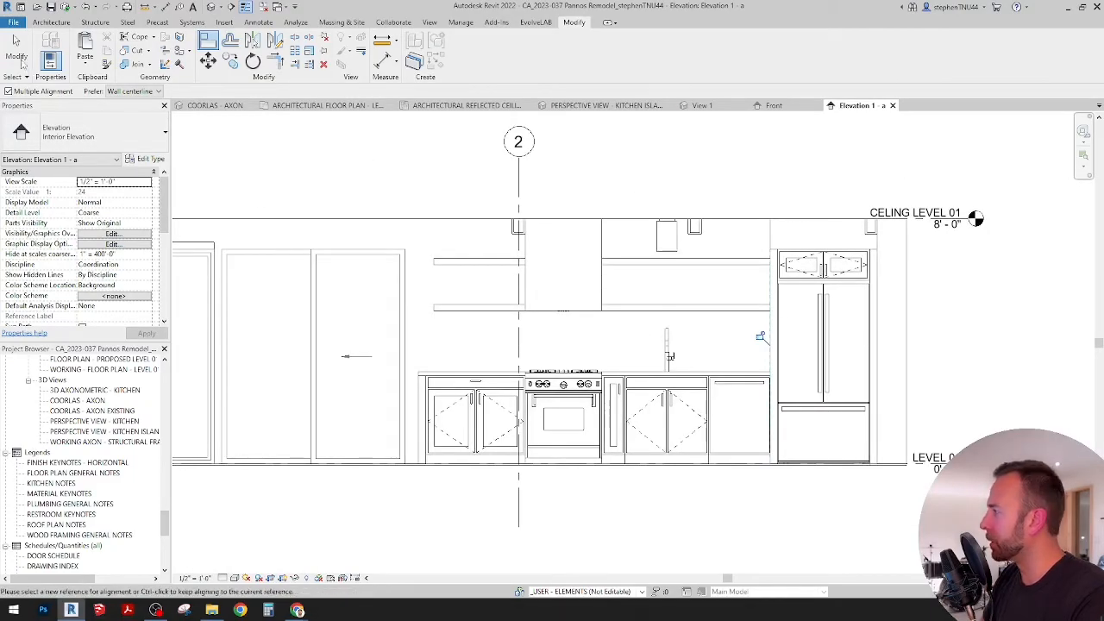
key(Escape)
scroll(703, 346, up, 2)
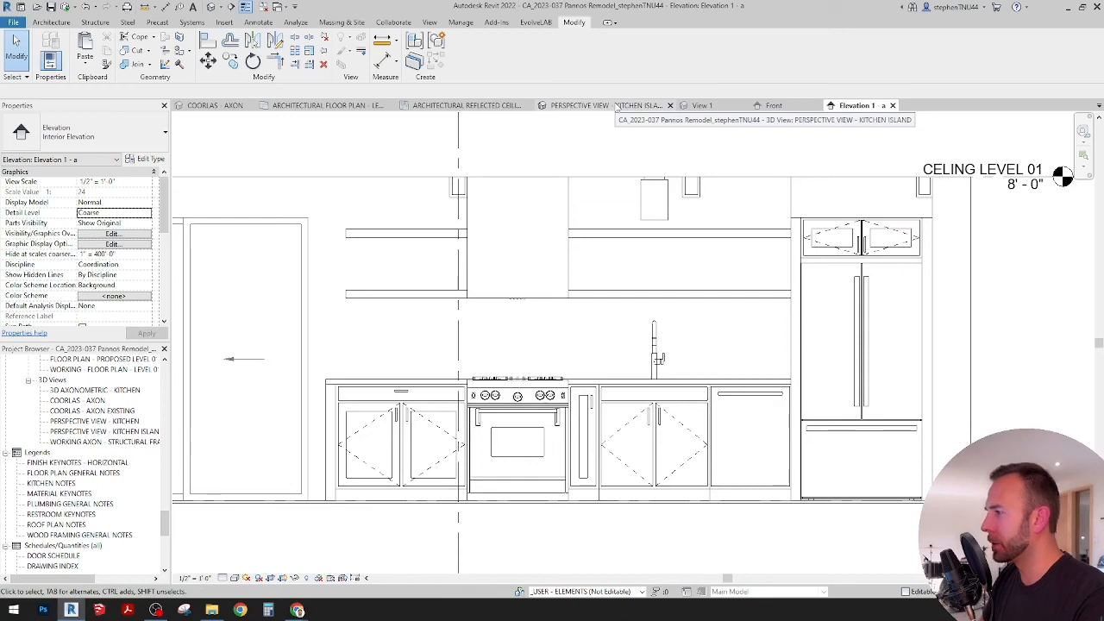
Step: In the reflected ceiling plan, move the tube ceiling light above the sink away from the shelves, to about 1'-10 7/8" from the wall
click(616, 106)
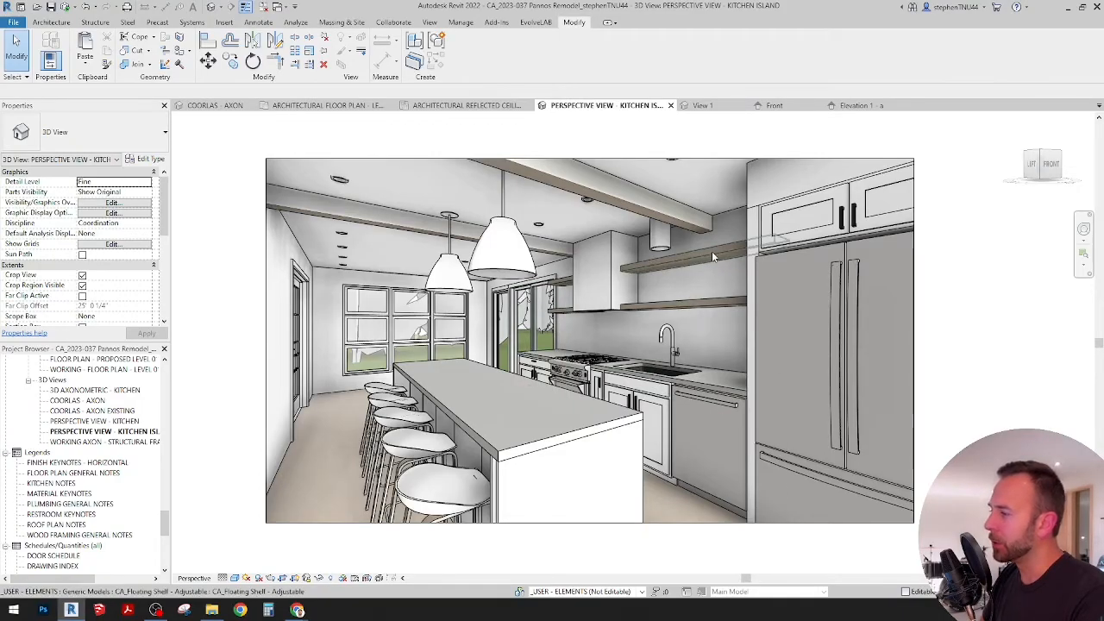
click(660, 234)
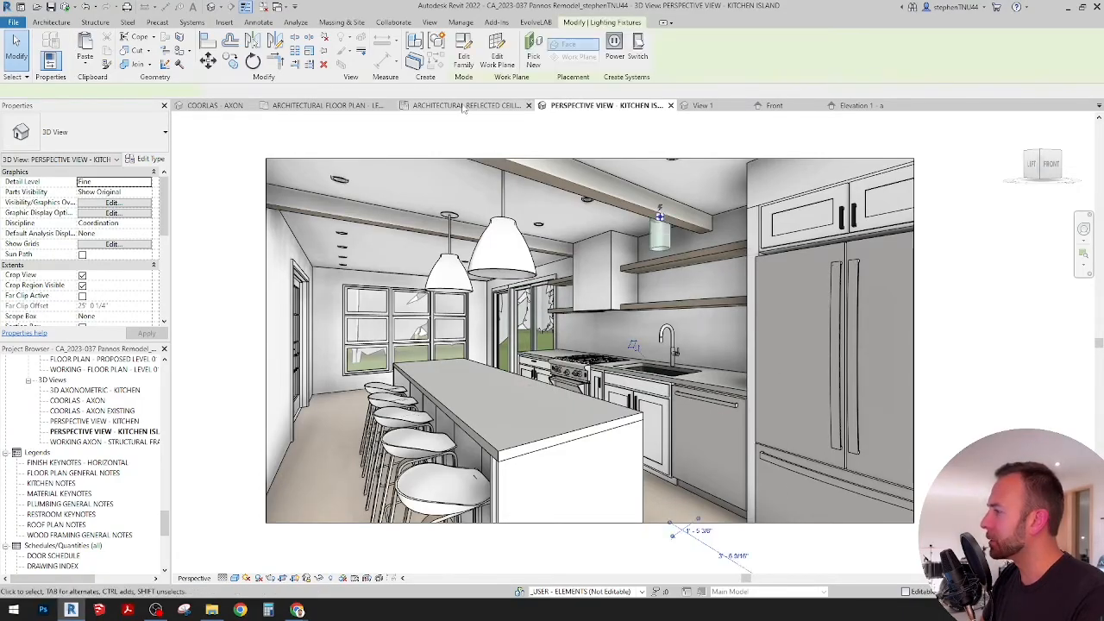
click(466, 105)
scroll(565, 463, up, 2)
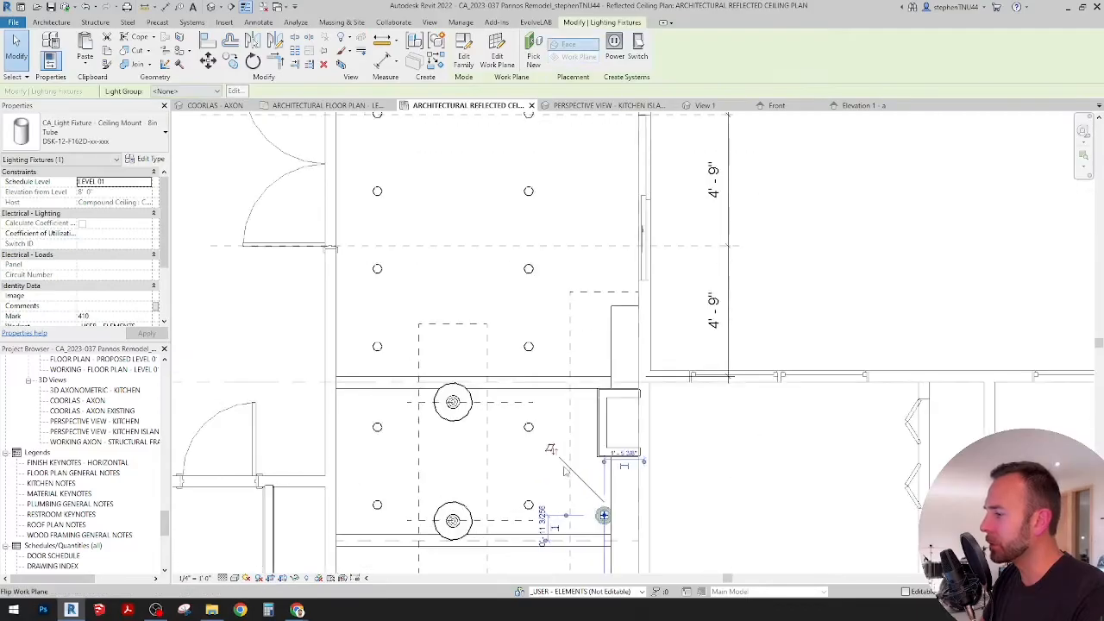
middle_drag(565, 463, 537, 321)
scroll(573, 389, up, 1)
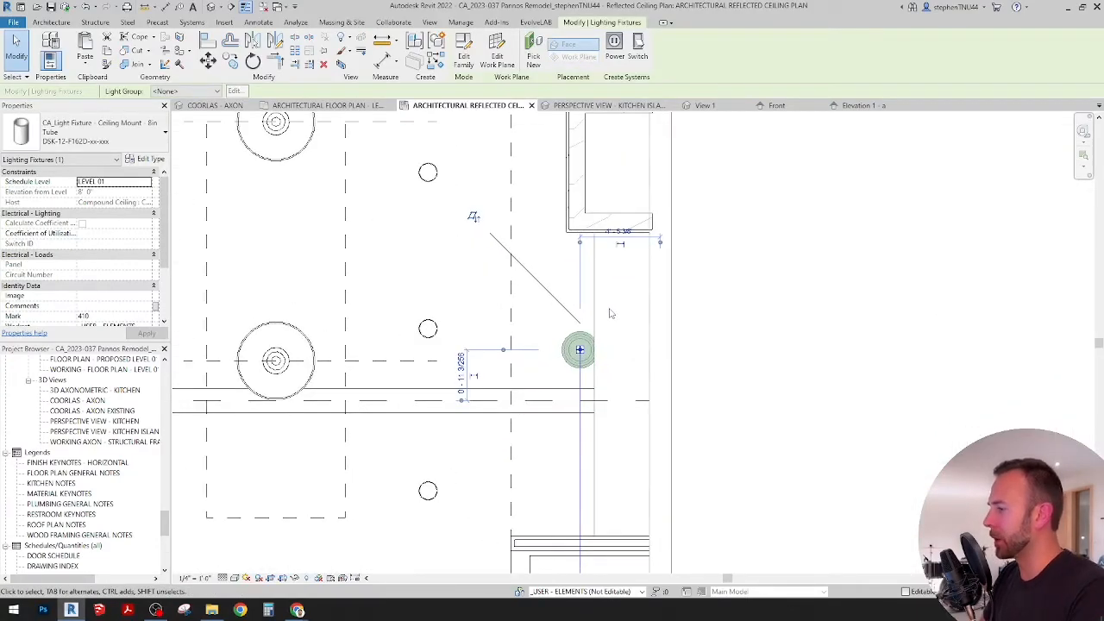
key(Left)
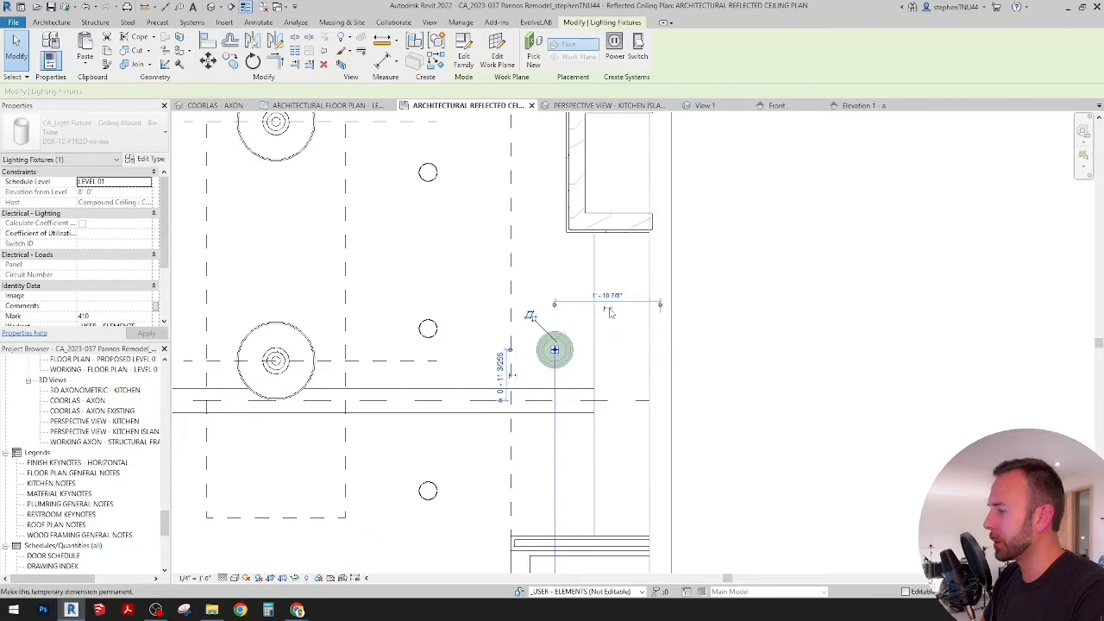
click(615, 333)
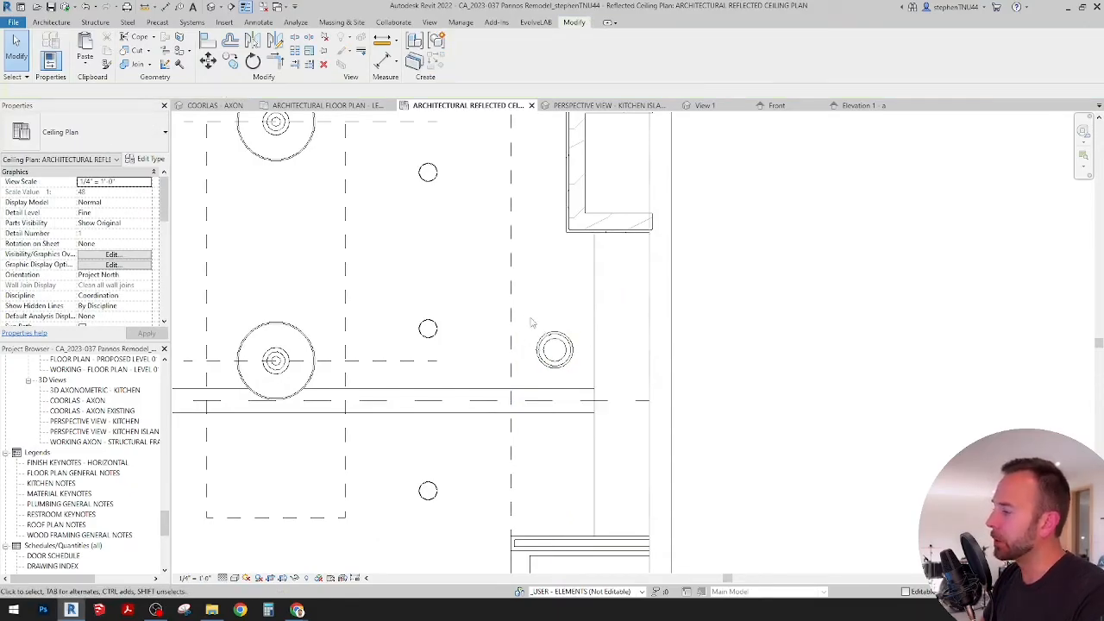
Step: Open the COORLAS - AXON 3D view and turn it to face the floating shelves and range wall
scroll(531, 323, down, 3)
mouse_move(689, 348)
middle_down()
mouse_move(692, 340)
mouse_move(696, 354)
middle_up()
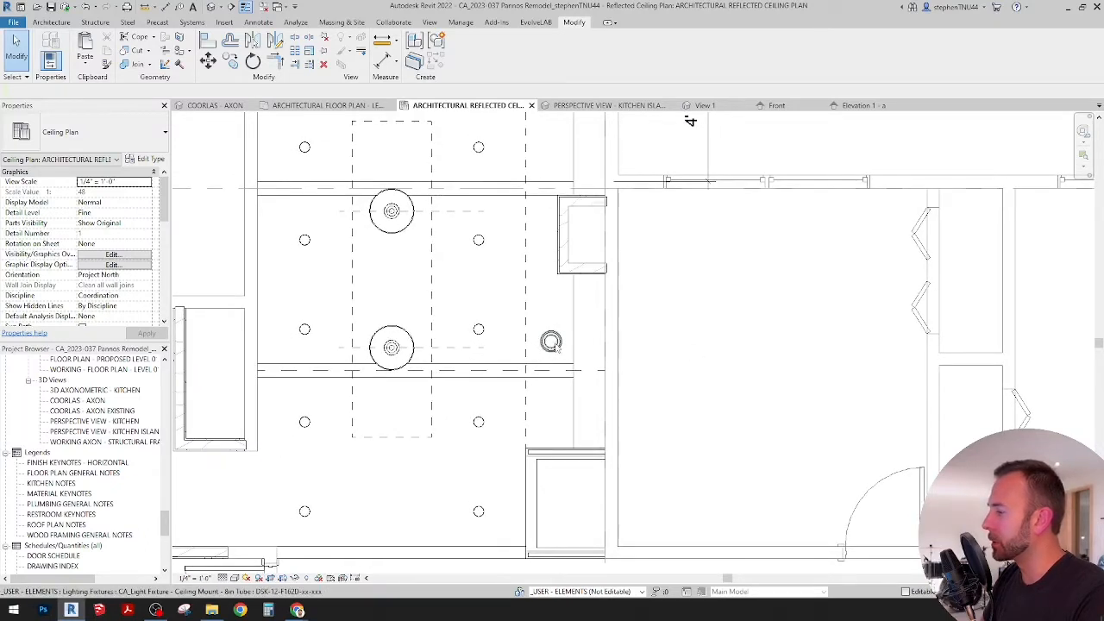
click(220, 105)
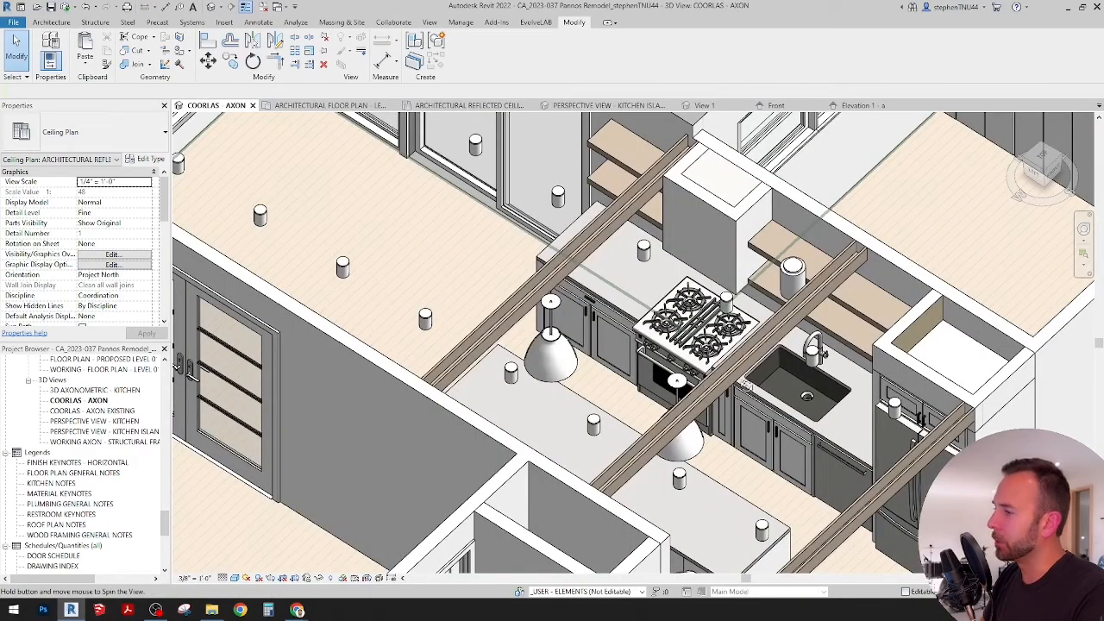
shift+middle_drag(745, 384, 838, 234)
middle_drag(562, 331, 595, 406)
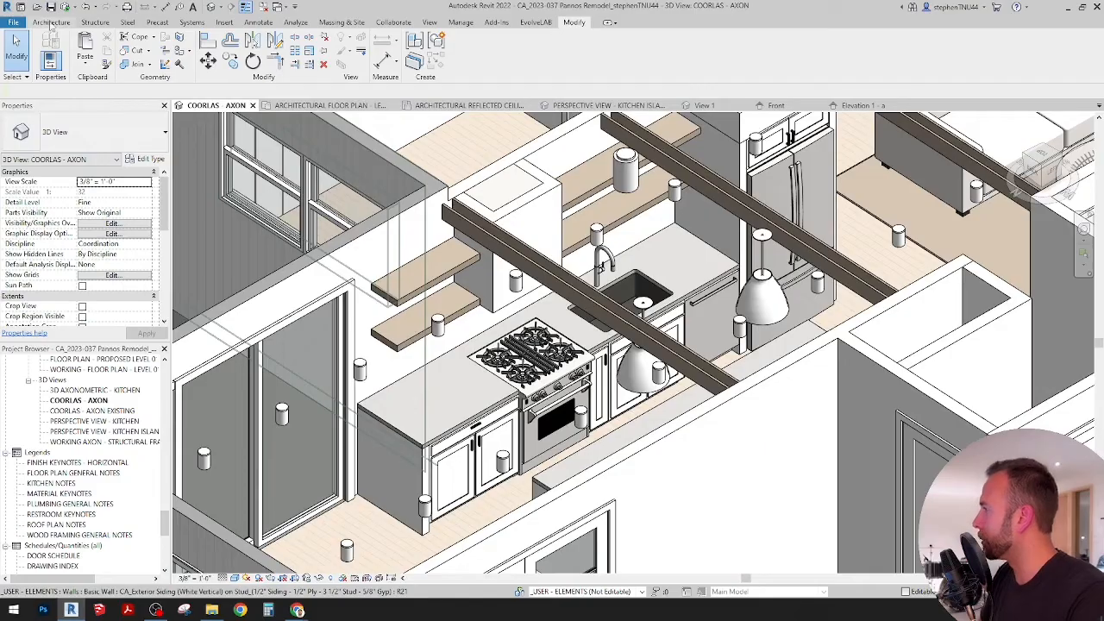
Step: Start placing a component, search the types for LIGHT, and choose CA_Under Cabinet Lighting
click(51, 22)
click(136, 67)
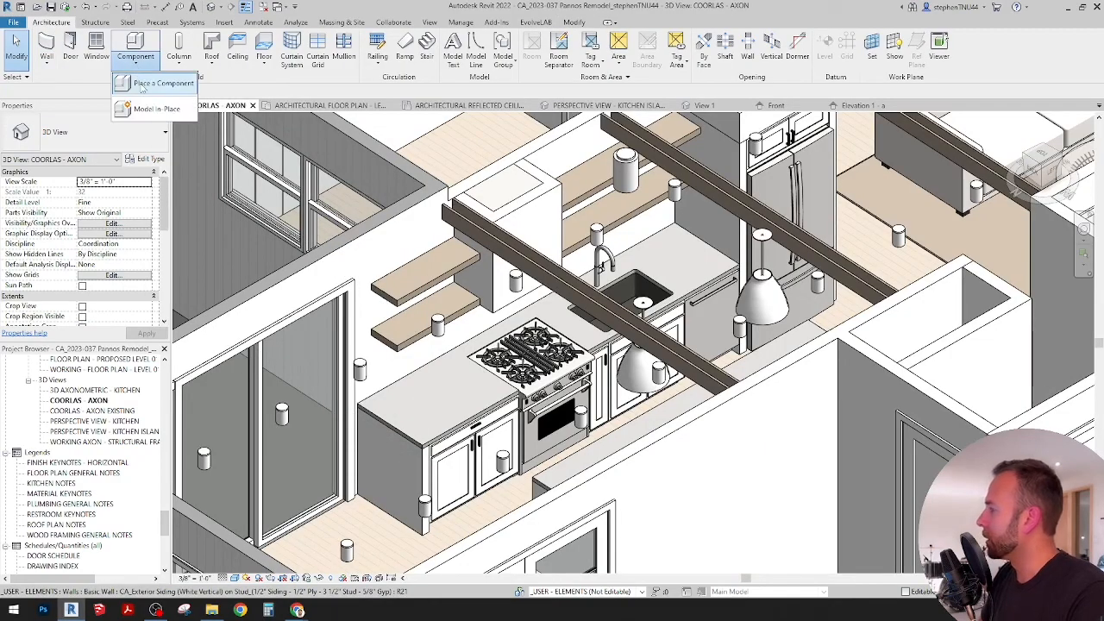
click(143, 84)
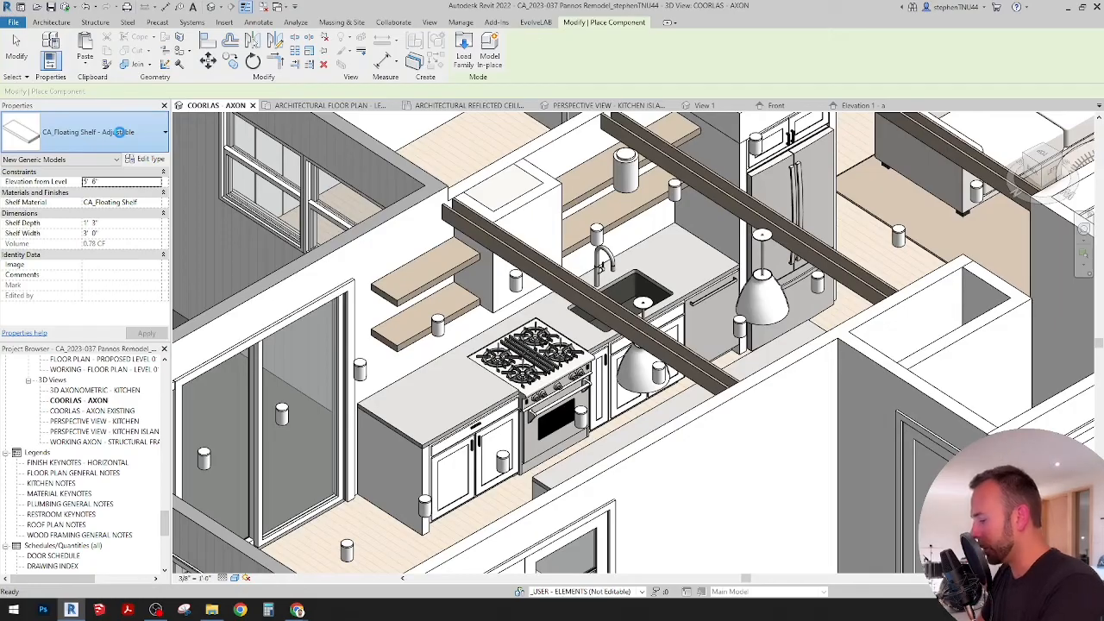
click(120, 132)
text(LIGHT)
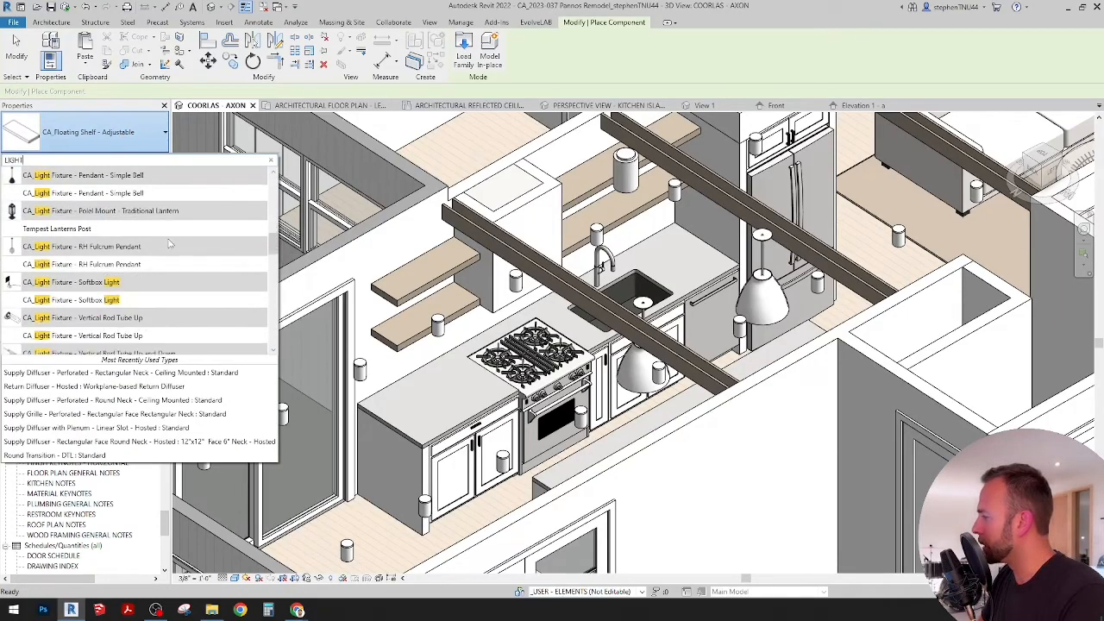
scroll(170, 245, down, 6)
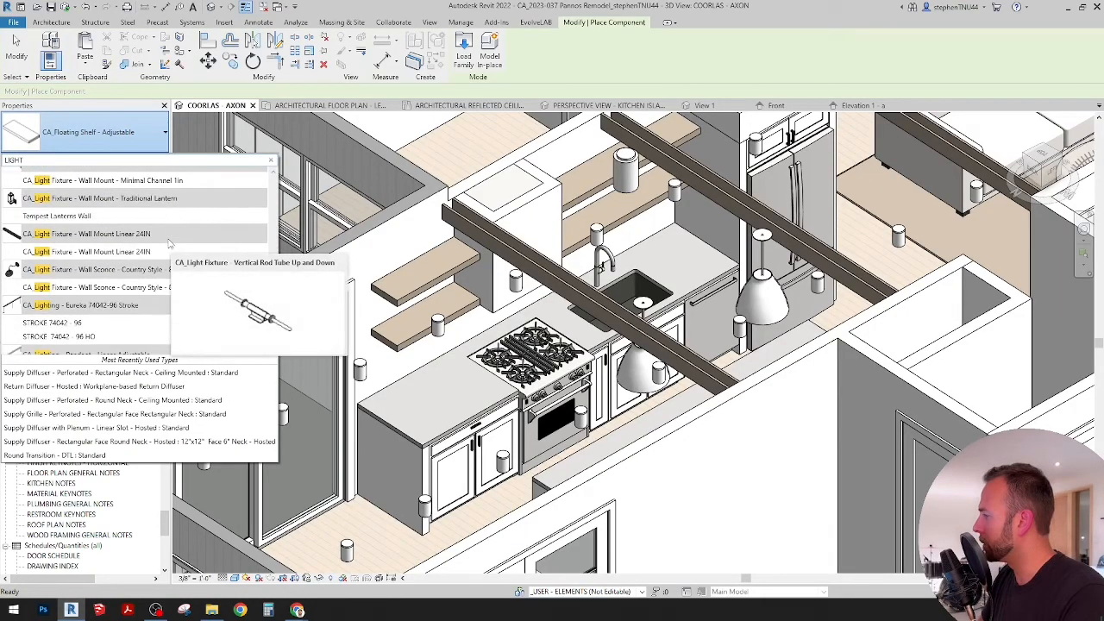
scroll(170, 245, down, 10)
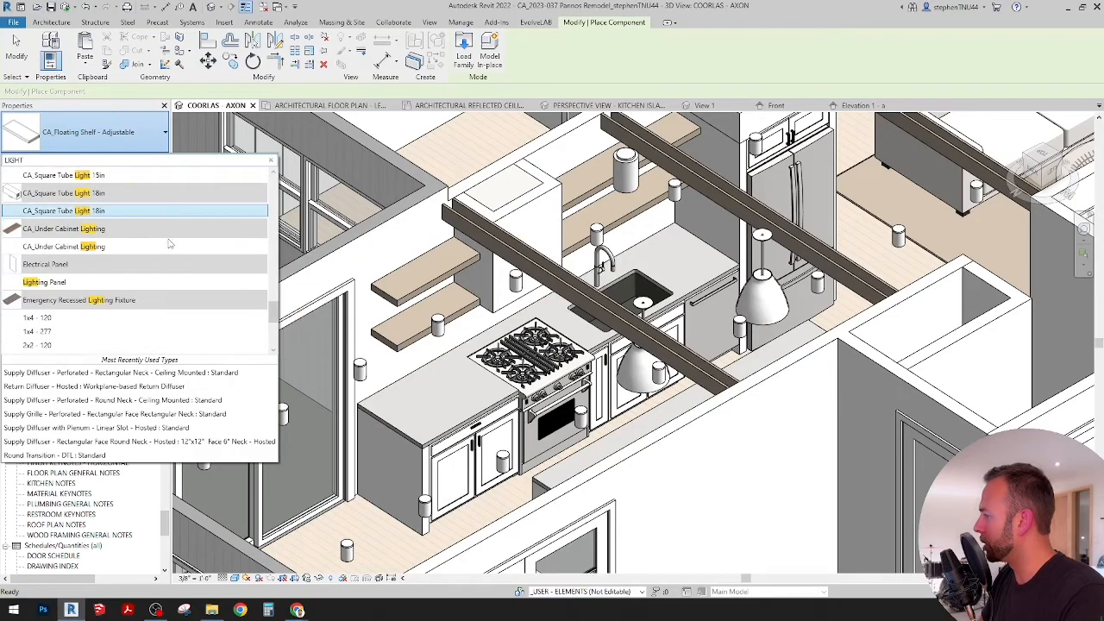
click(66, 247)
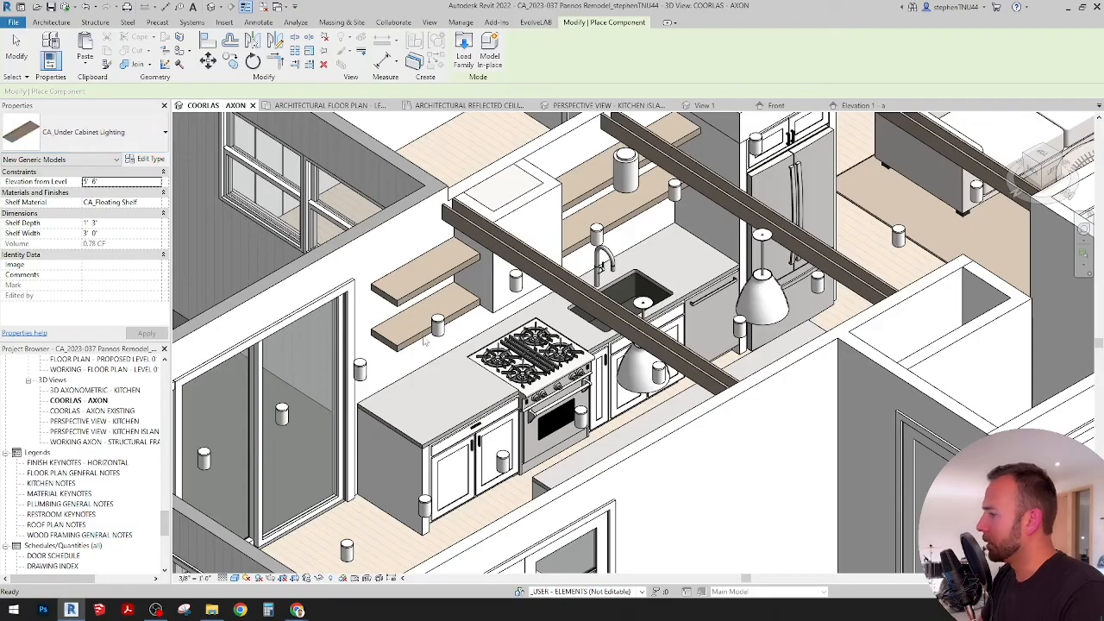
scroll(423, 359, up, 5)
scroll(423, 359, up, 3)
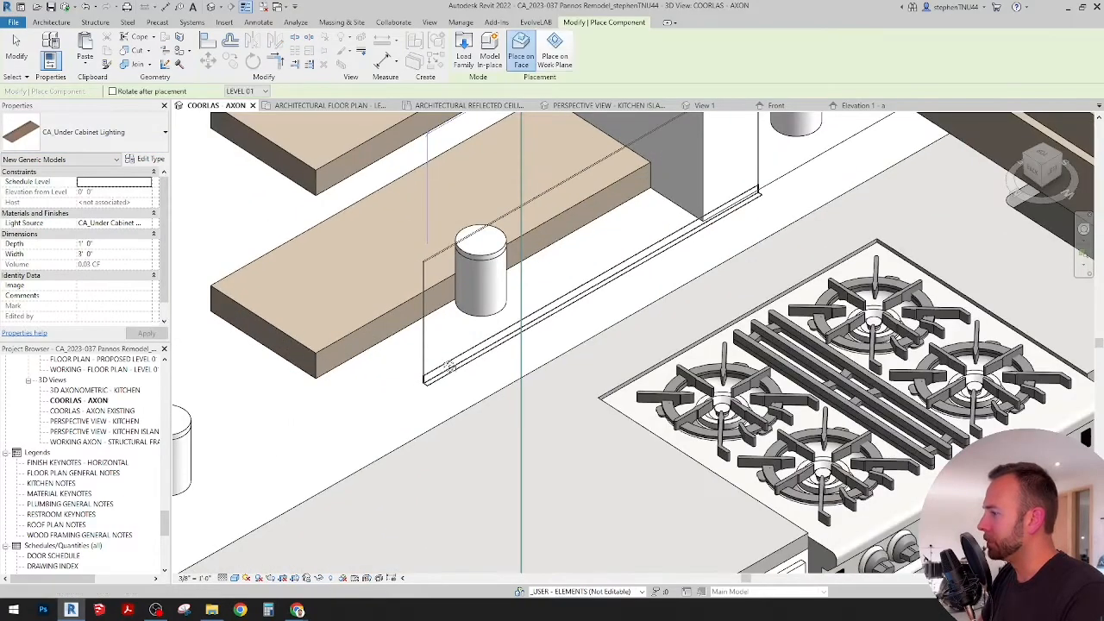
scroll(460, 337, up, 4)
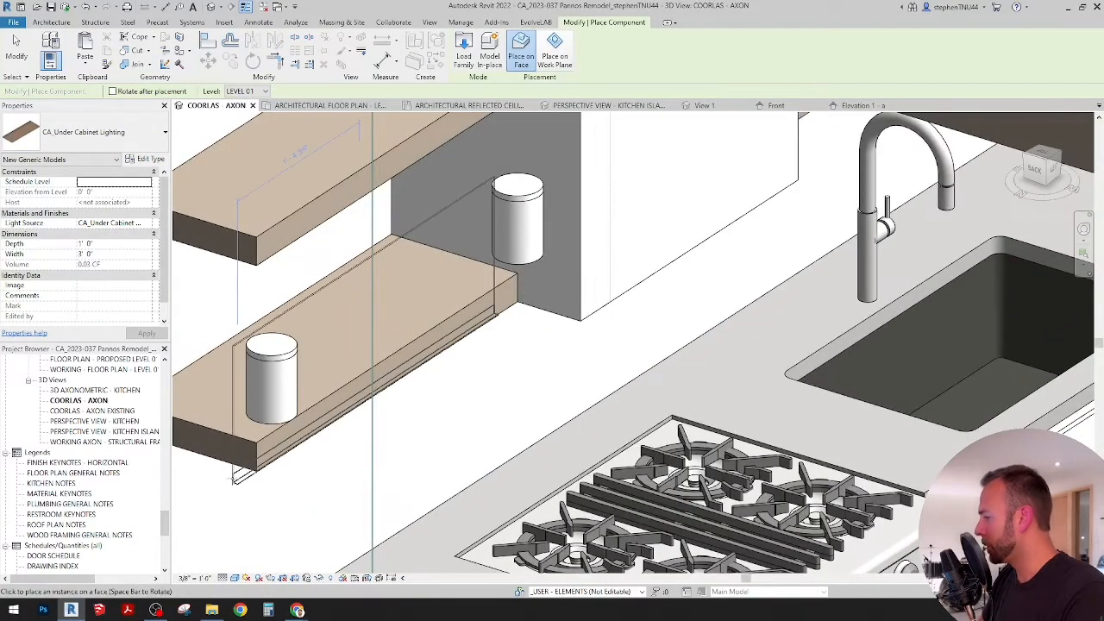
scroll(543, 348, down, 8)
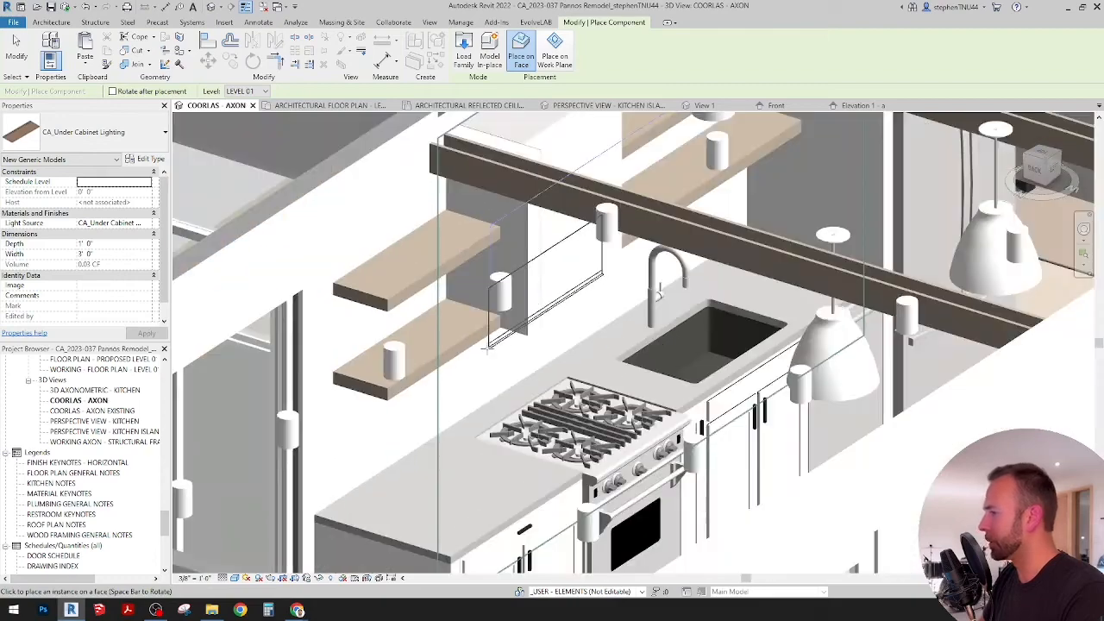
shift+middle_drag(542, 348, 455, 187)
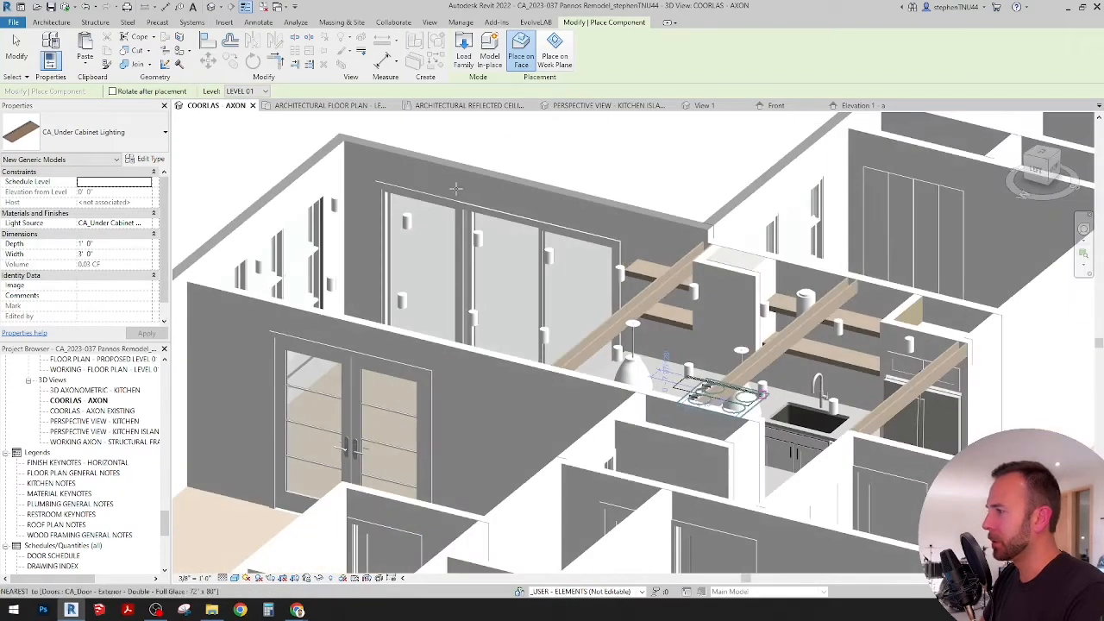
click(849, 106)
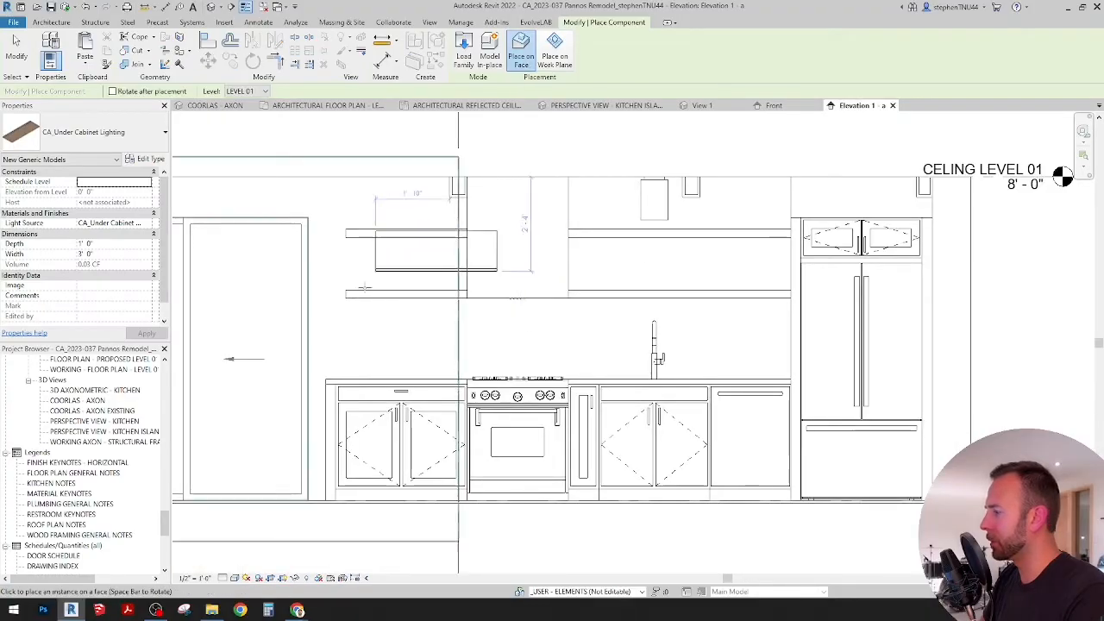
scroll(362, 290, up, 2)
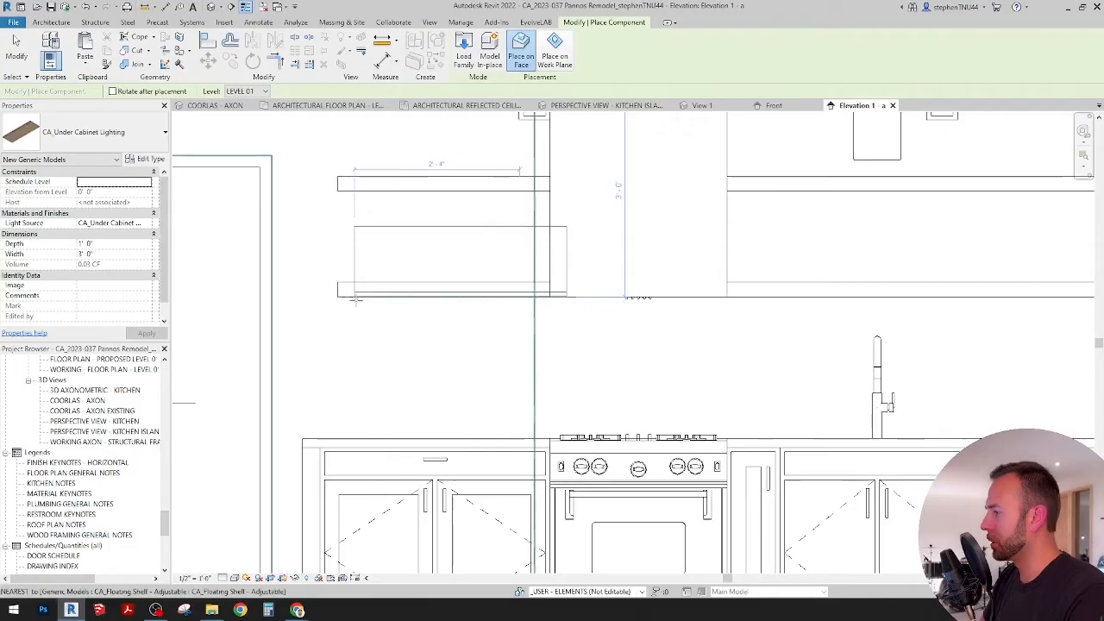
scroll(356, 298, down, 3)
click(230, 107)
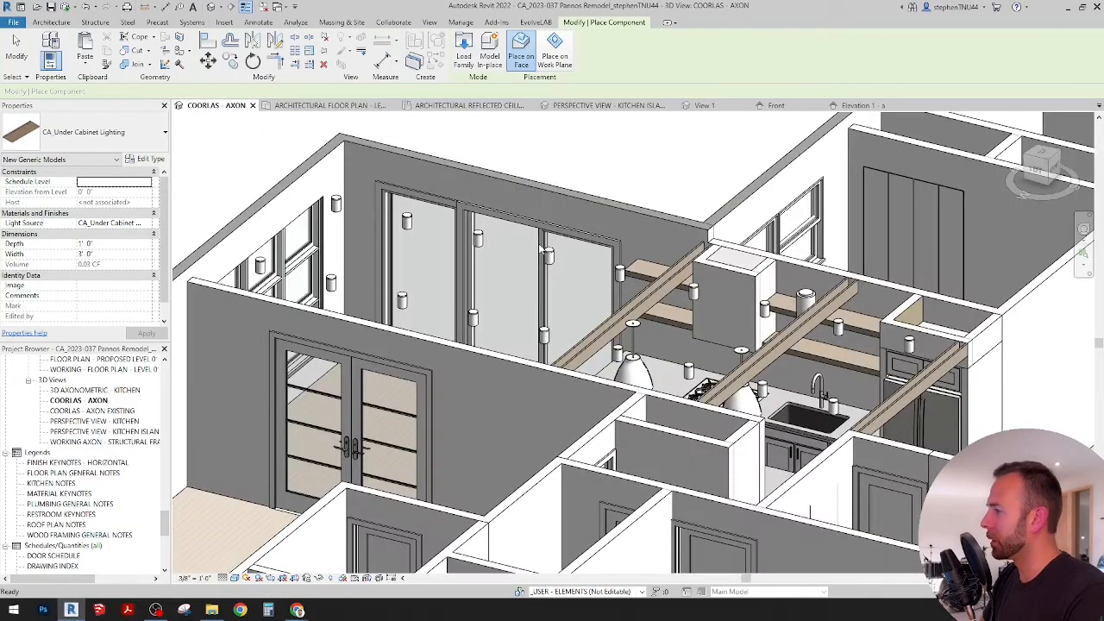
scroll(213, 209, down, 3)
scroll(213, 209, up, 3)
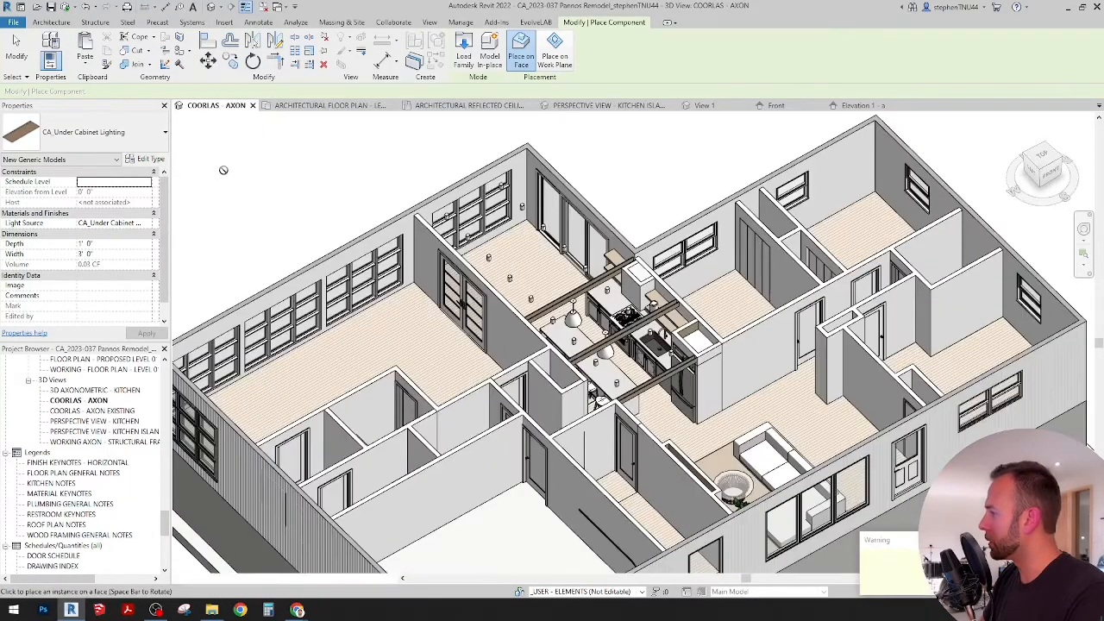
key(Escape)
key(Escape)
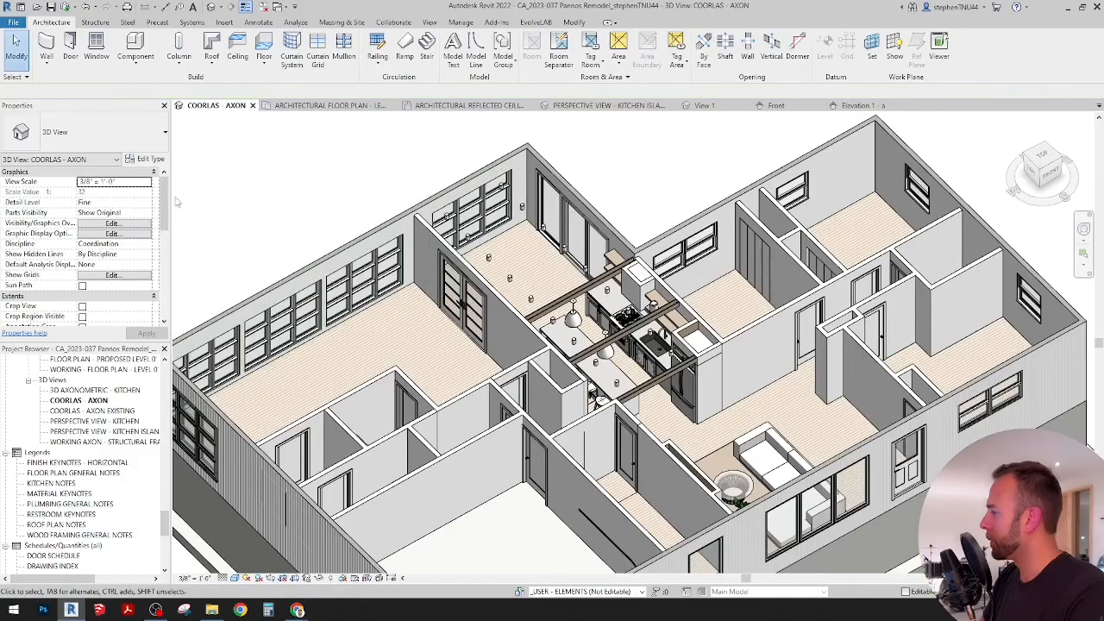
Step: Enable the 3D view's section box and pull its side face inward to cut through the kitchen in front of the range wall
drag(165, 204, 160, 300)
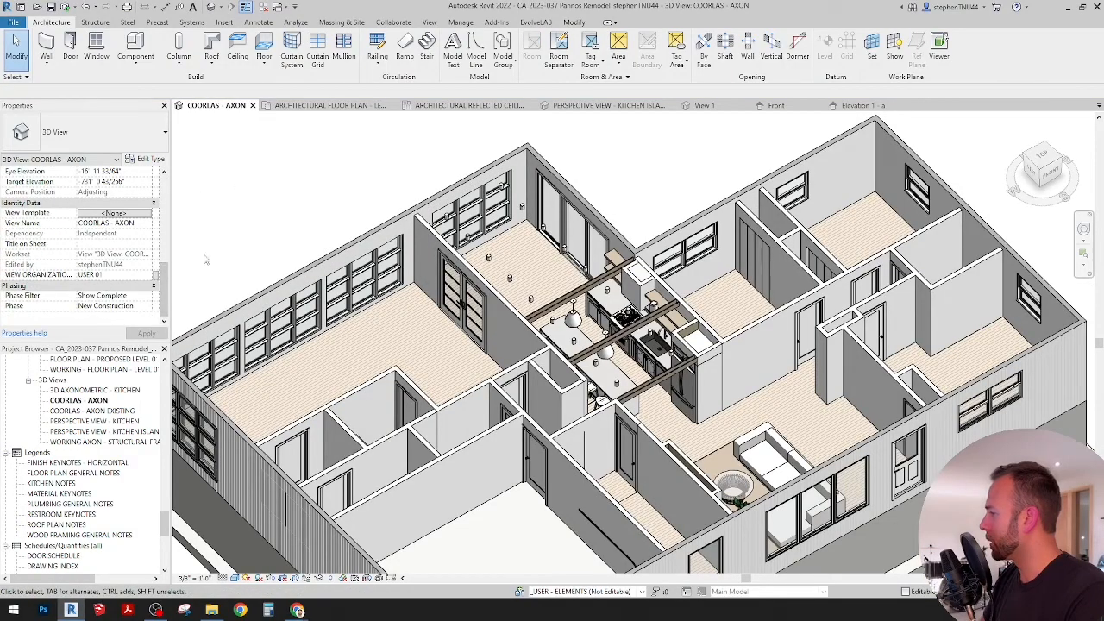
scroll(138, 255, up, 3)
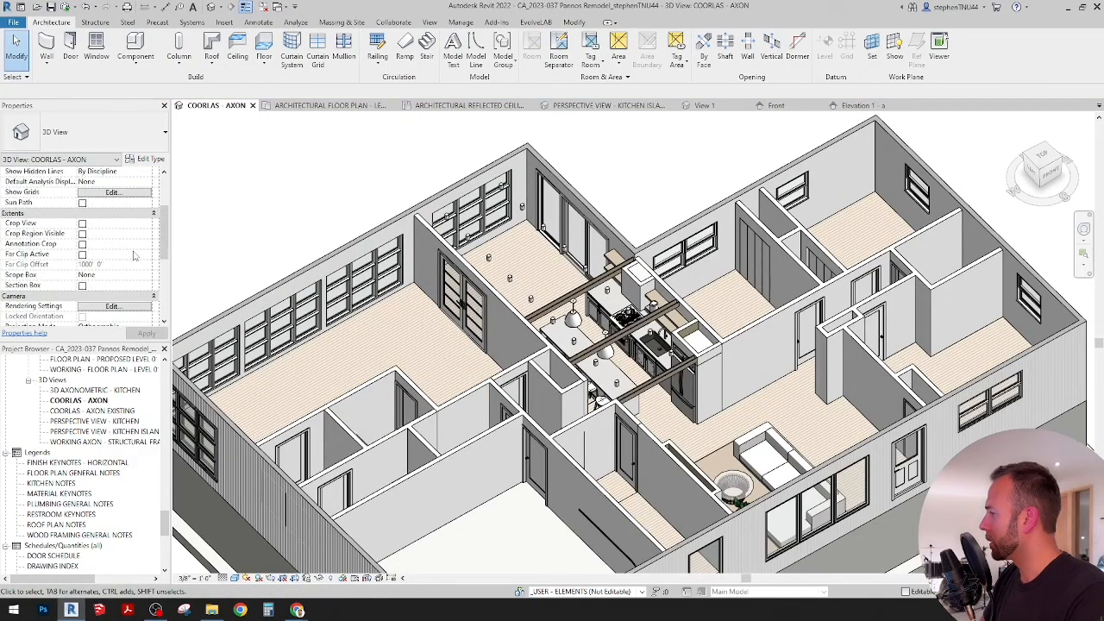
click(82, 285)
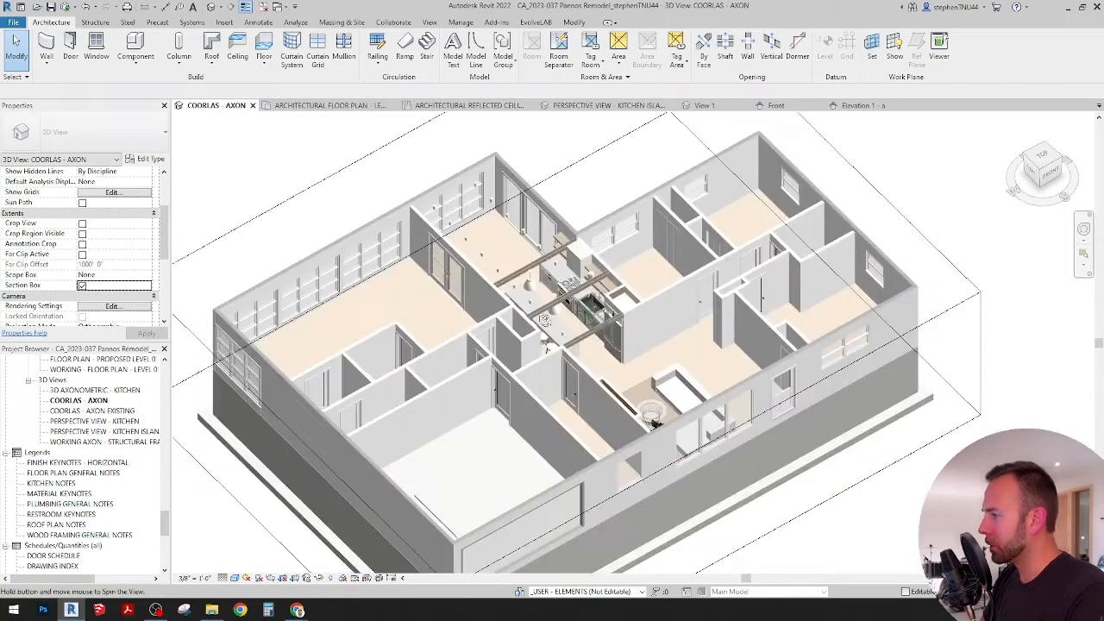
shift+middle_drag(483, 362, 497, 319)
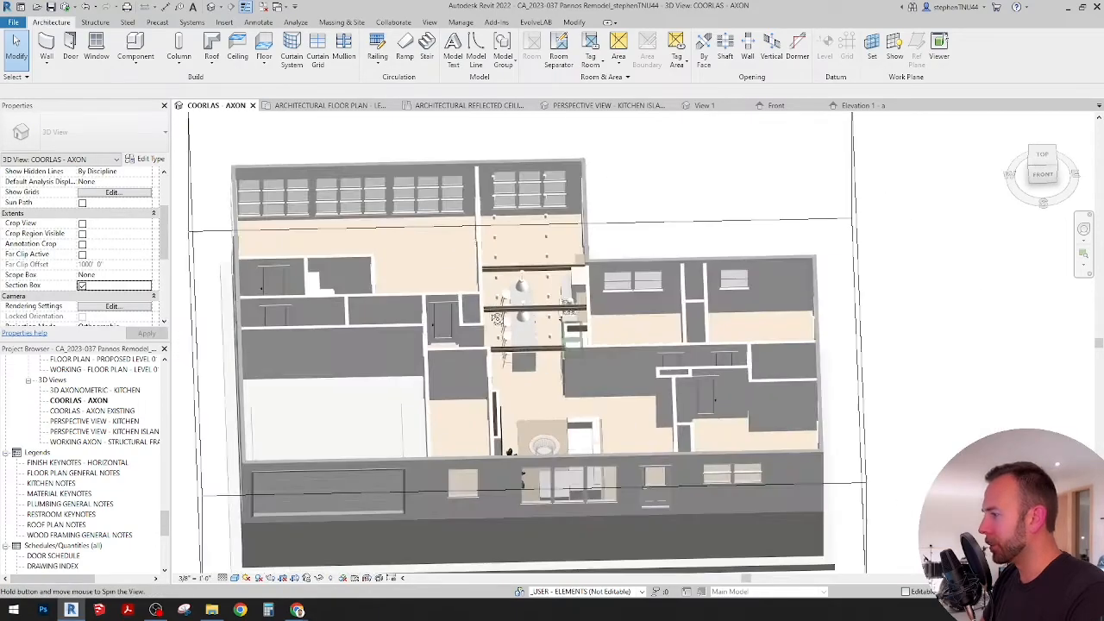
scroll(497, 320, down, 4)
click(287, 338)
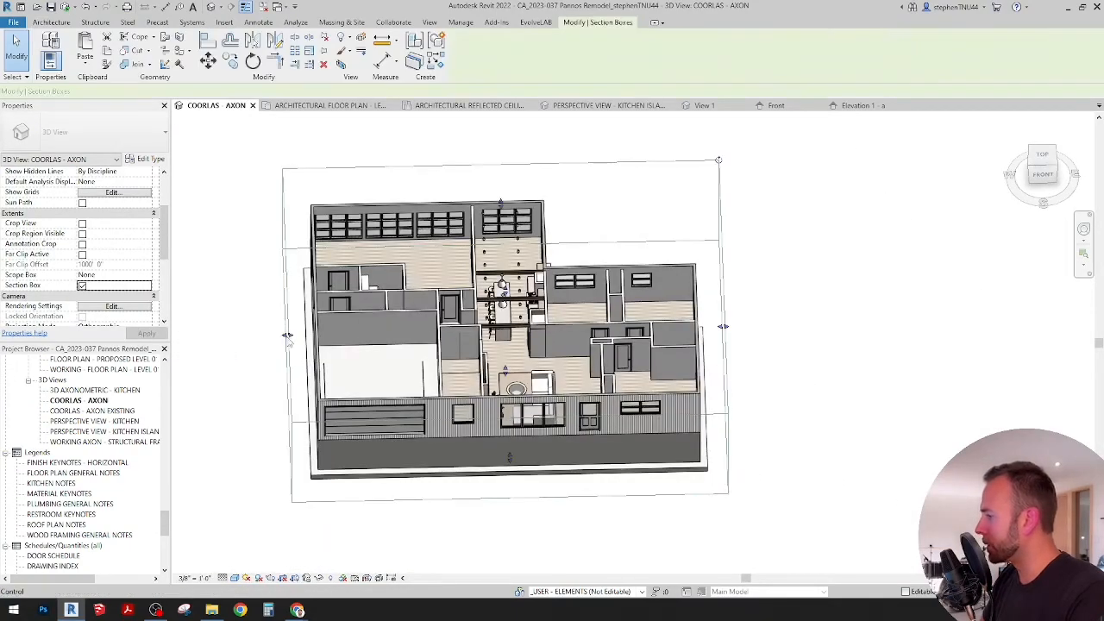
drag(516, 323, 521, 325)
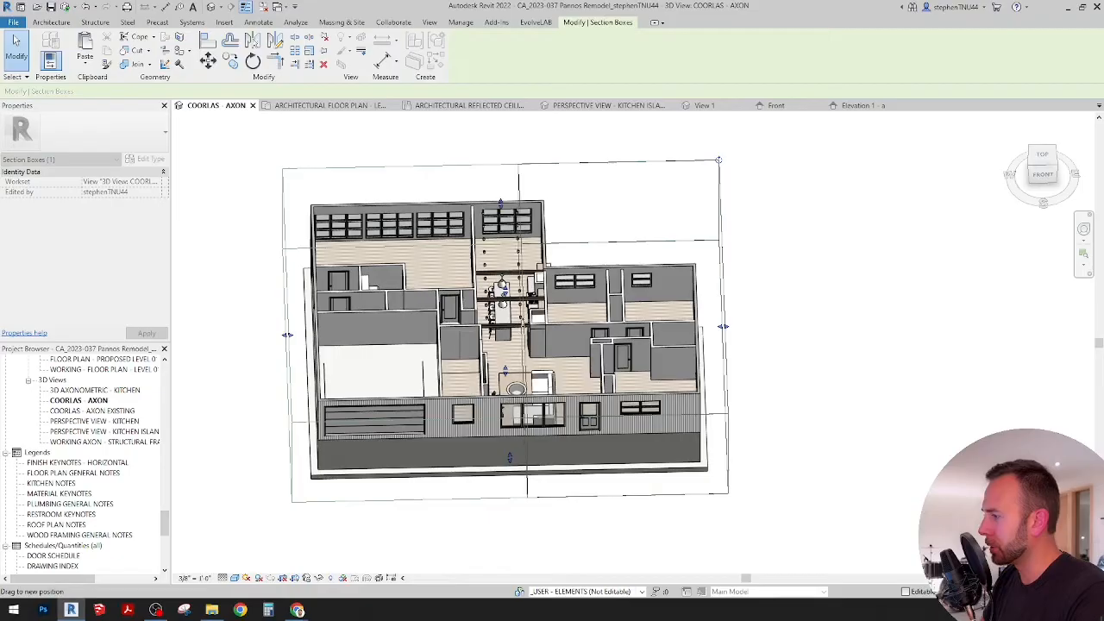
Step: Place a CA_Under Cabinet Lighting component on the underside of the upper floating shelf between the glass doors and the range hood
shift+middle_drag(507, 384, 576, 343)
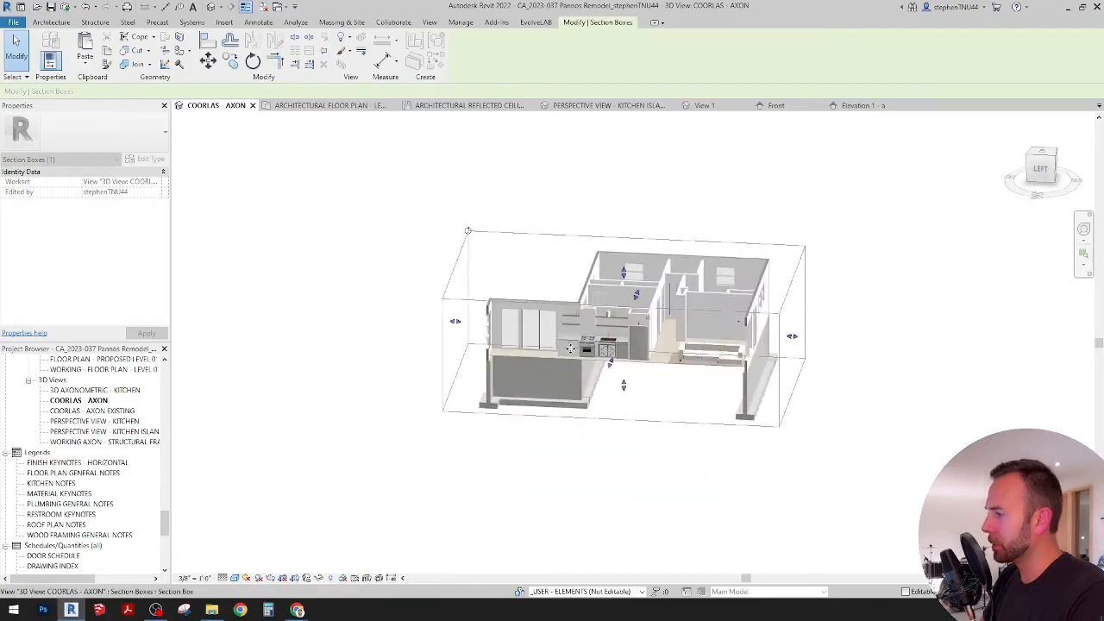
scroll(579, 344, up, 3)
scroll(633, 316, up, 3)
shift+middle_drag(633, 316, 555, 329)
scroll(626, 289, up, 3)
scroll(626, 289, up, 2)
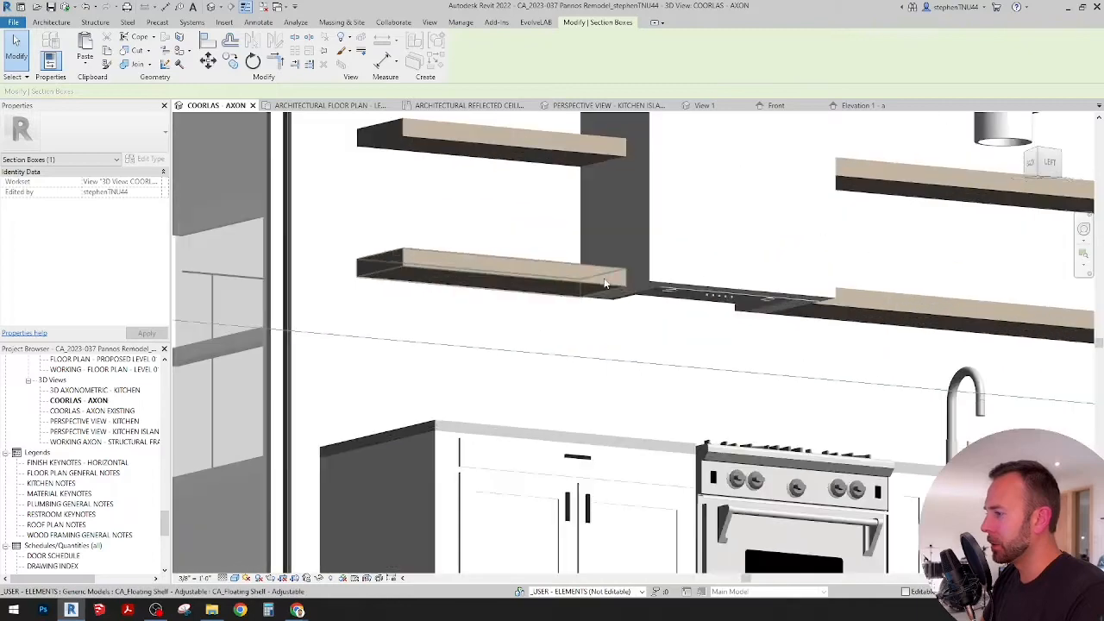
click(49, 23)
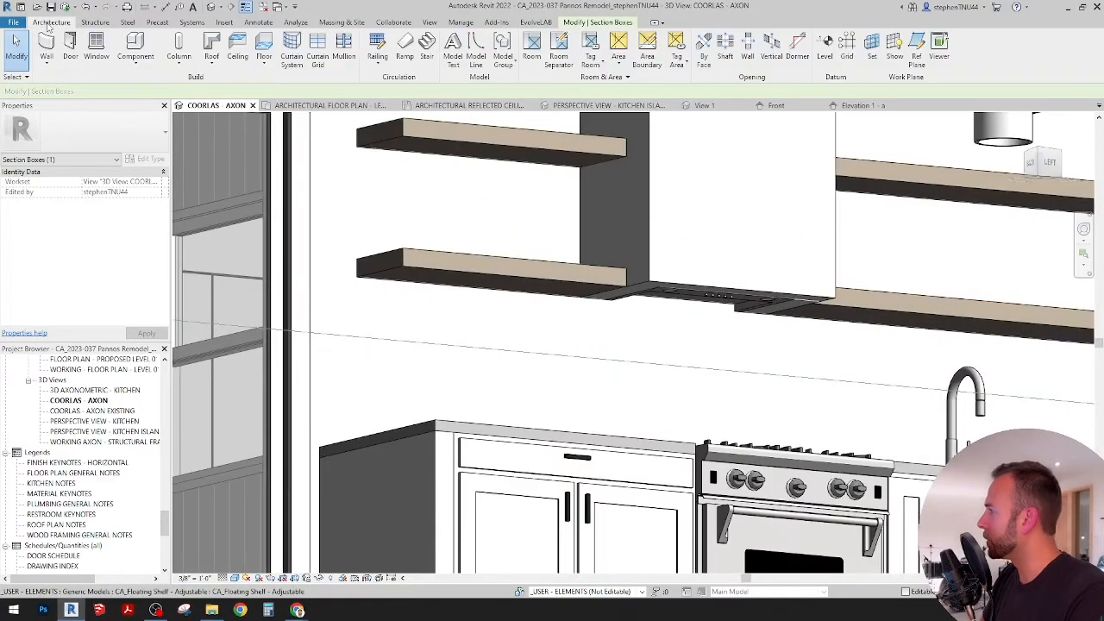
click(138, 67)
click(154, 82)
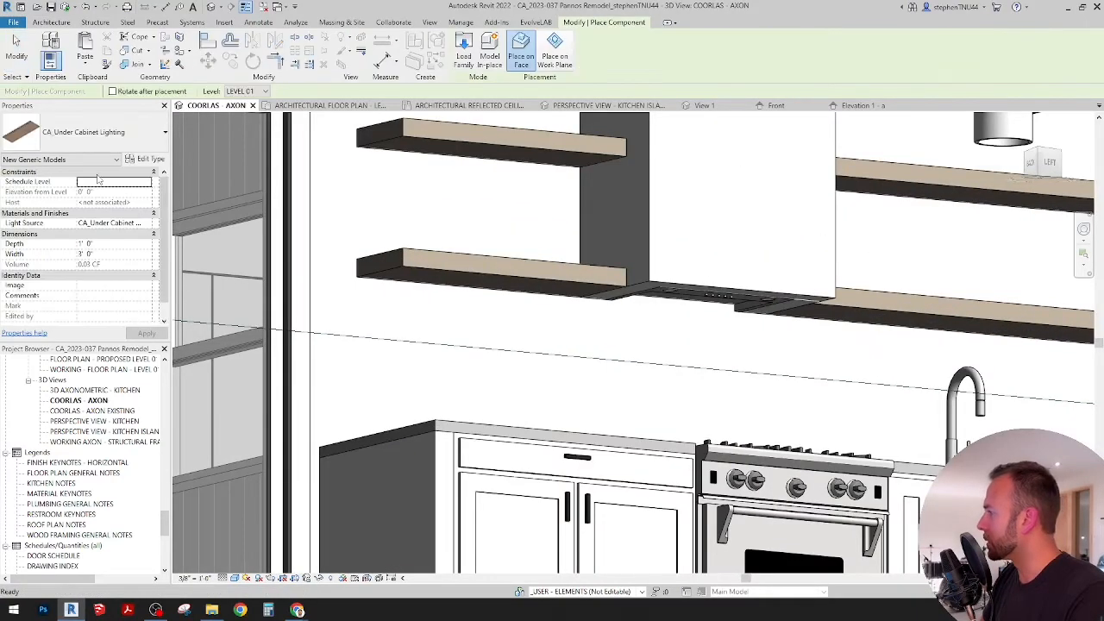
scroll(452, 143, up, 3)
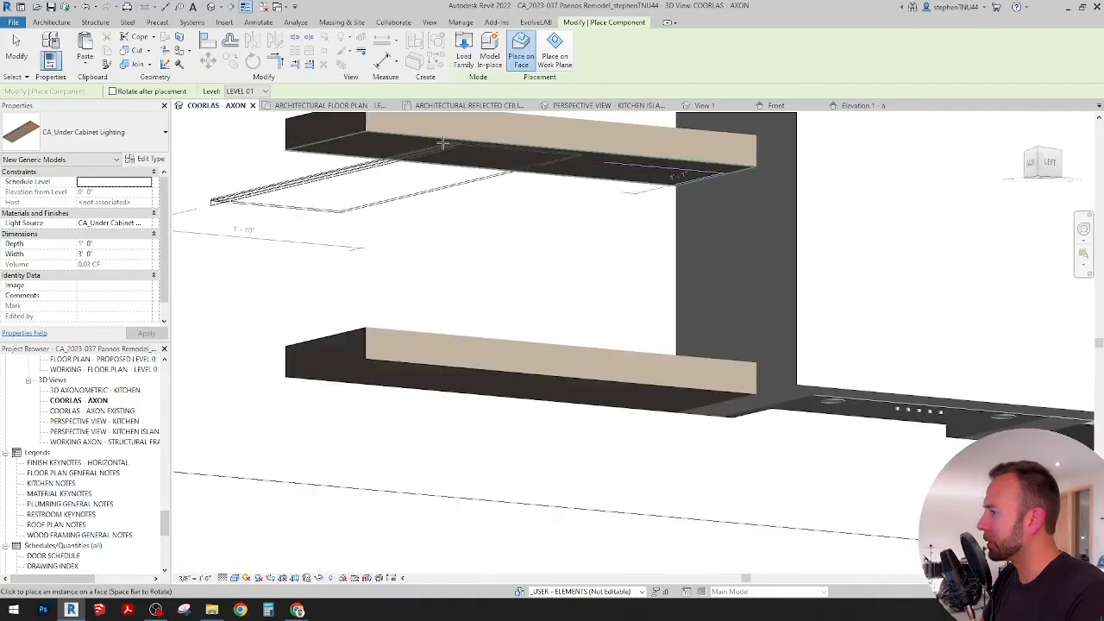
click(539, 164)
key(Escape)
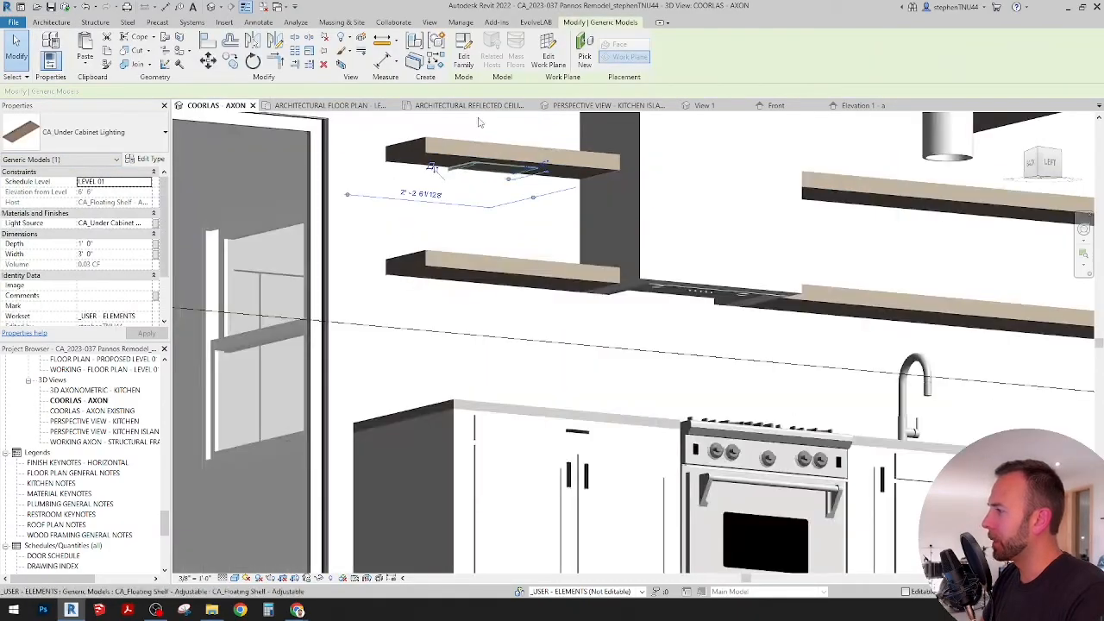
Step: In the architectural reflected ceiling plan, rotate the under-cabinet light by 90 degrees
scroll(486, 178, down, 3)
click(476, 106)
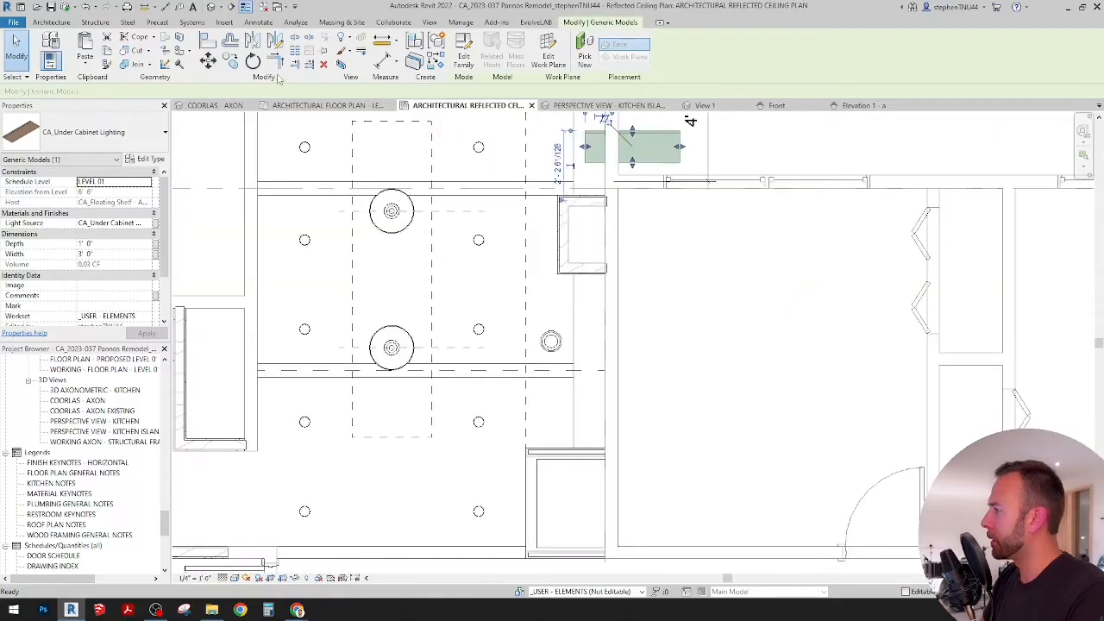
key(r)
key(o)
click(742, 149)
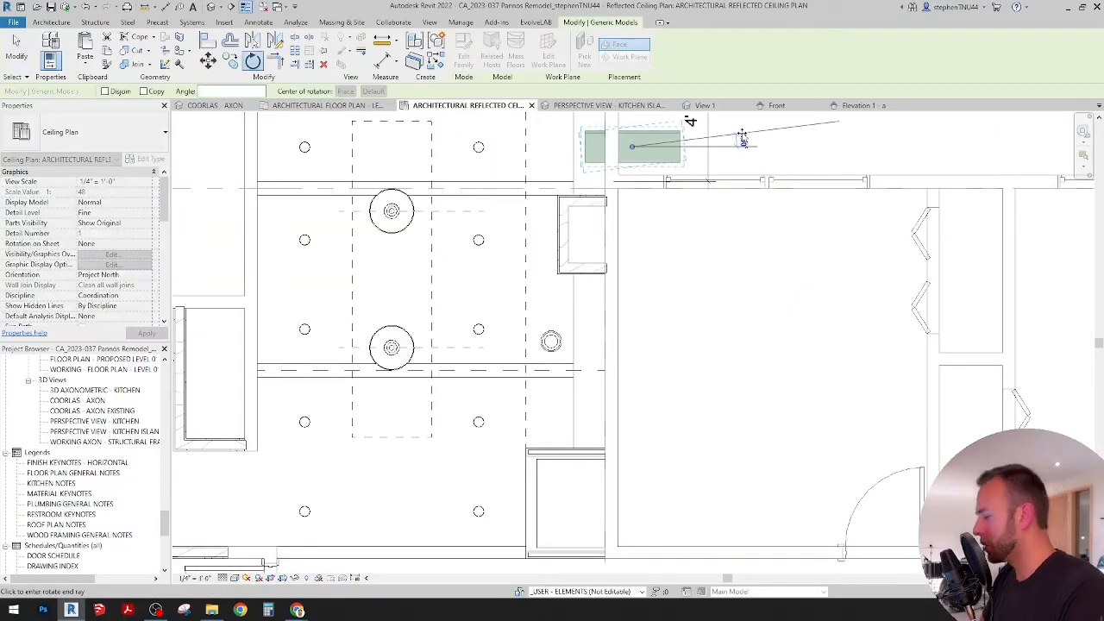
text(90)
key(Return)
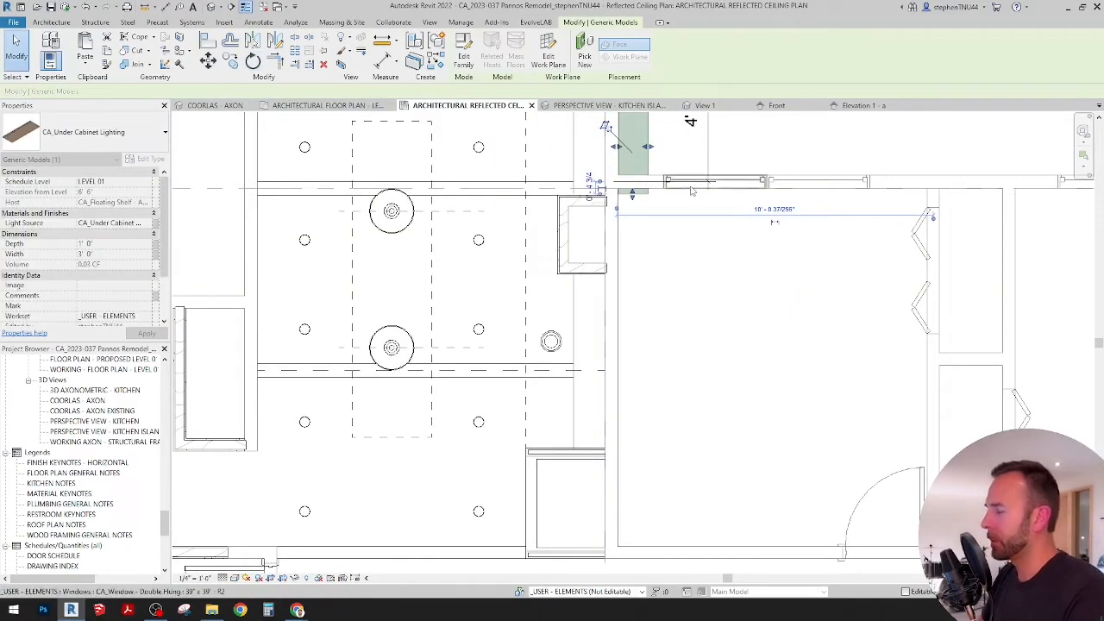
Step: Nudge the rotated under-cabinet light across the wall to the kitchen side, above the range hood in plan
middle_drag(679, 195, 641, 259)
key(shift+Left)
key(shift+Up)
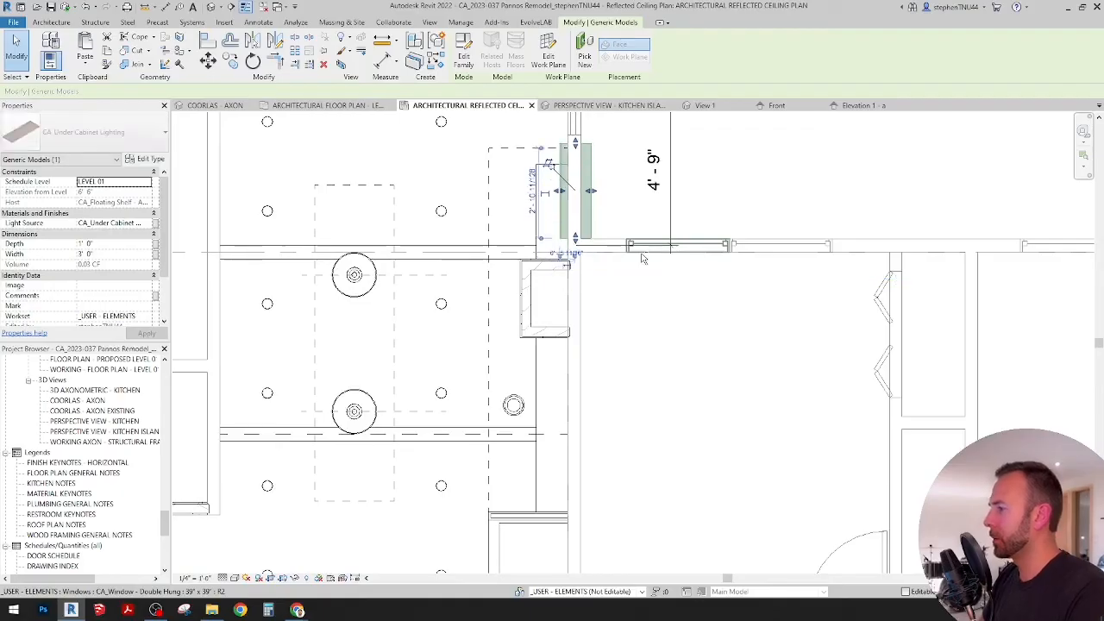
key(shift+Left)
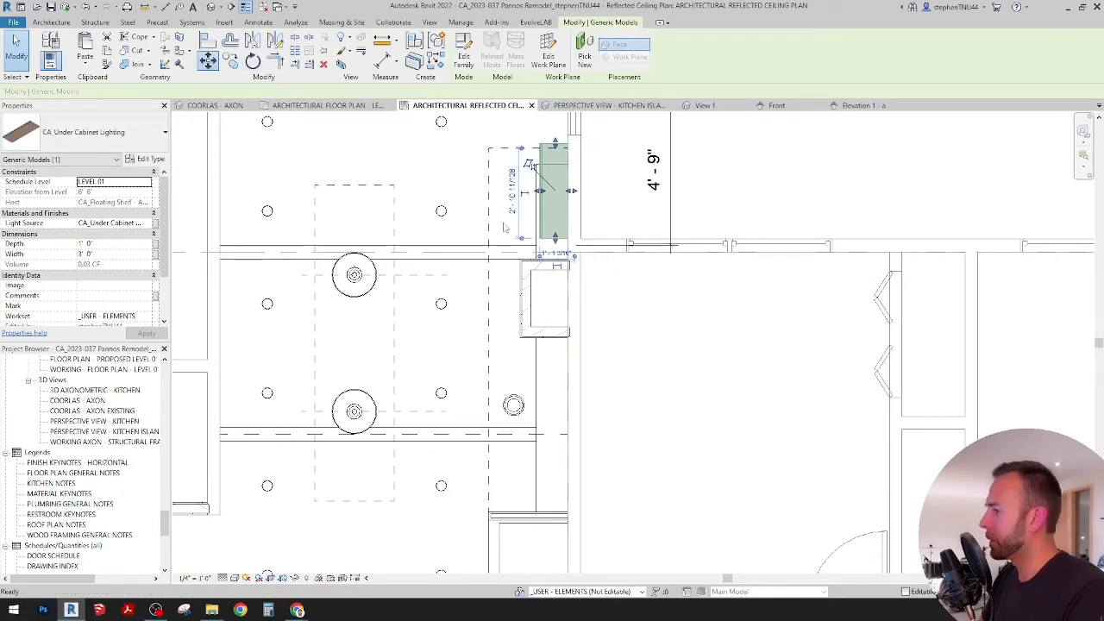
Step: Move the under-cabinet light by its lower outer corner onto the matching corner of the floating shelf beside the range hood
key(m)
key(v)
scroll(547, 239, up, 5)
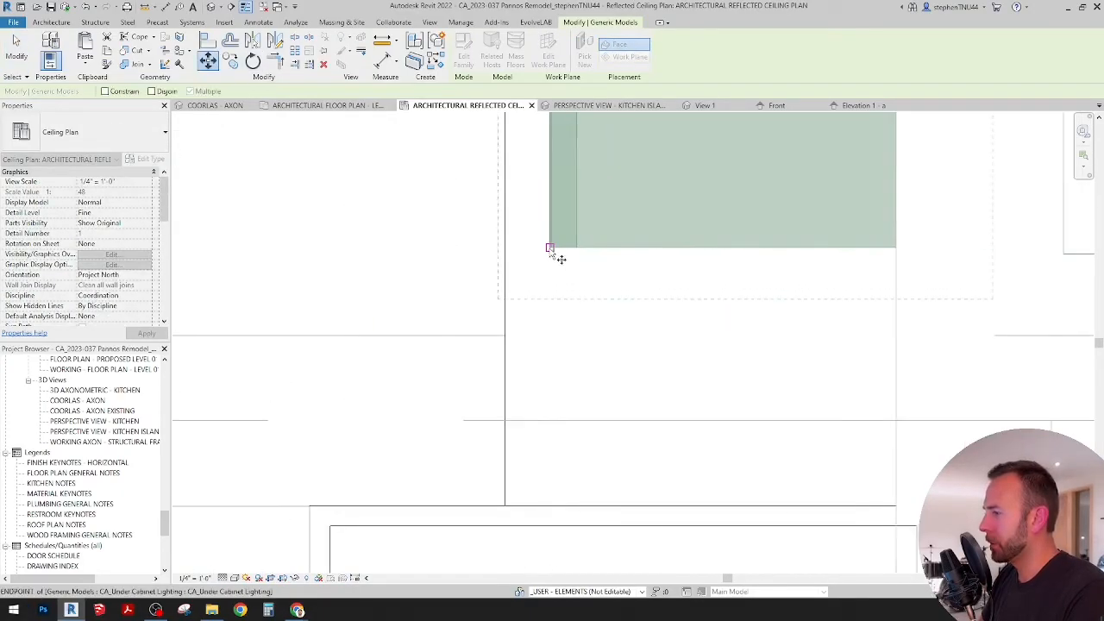
click(552, 250)
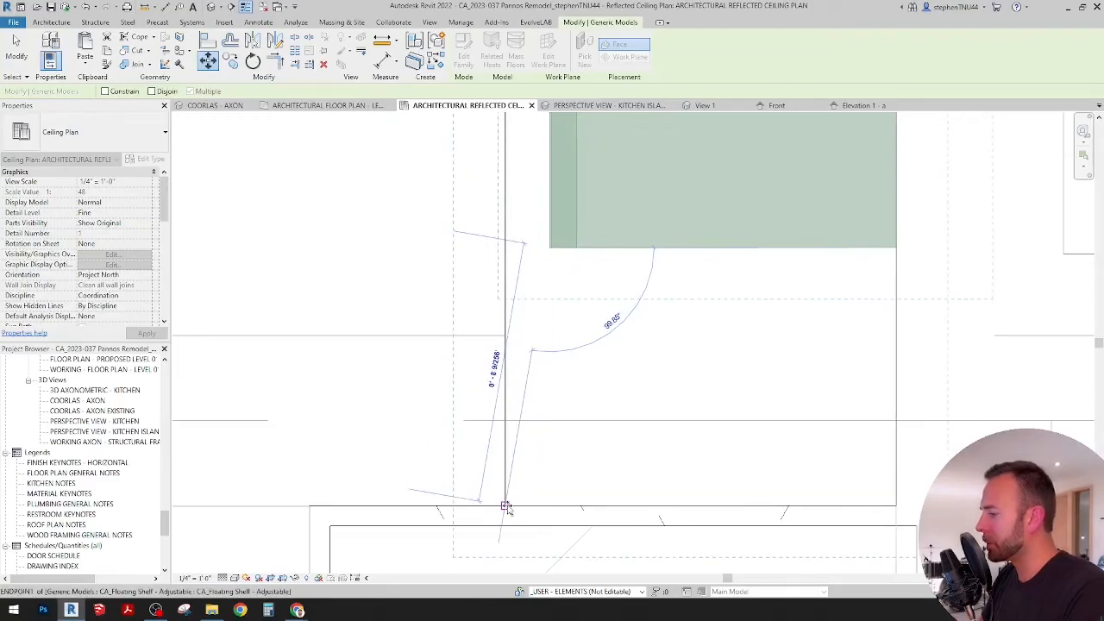
click(530, 396)
scroll(552, 242, down, 5)
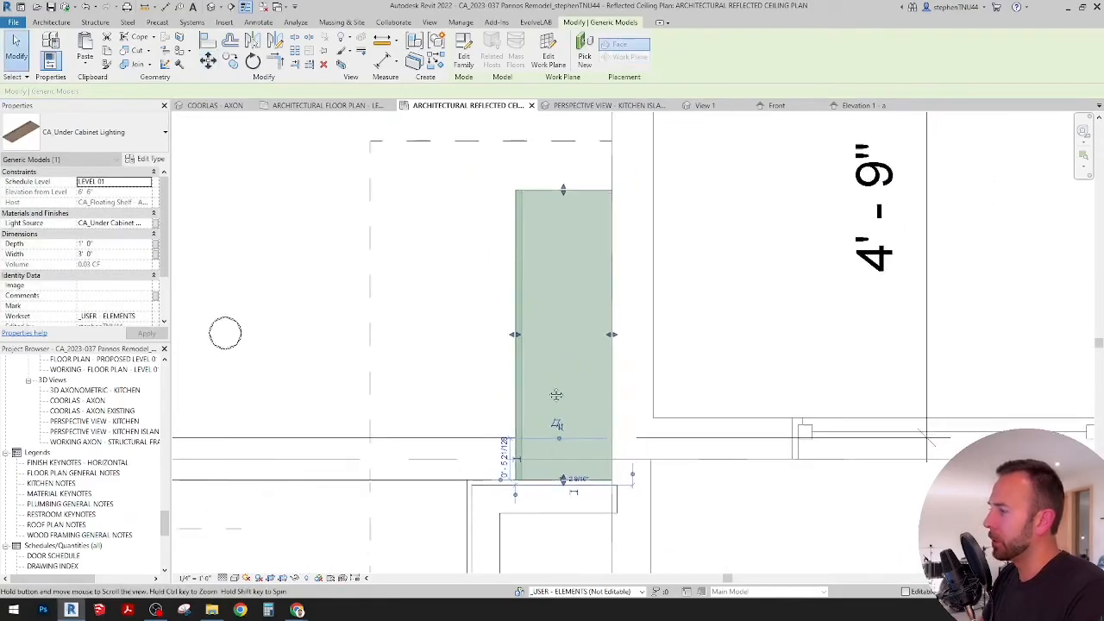
scroll(559, 206, up, 2)
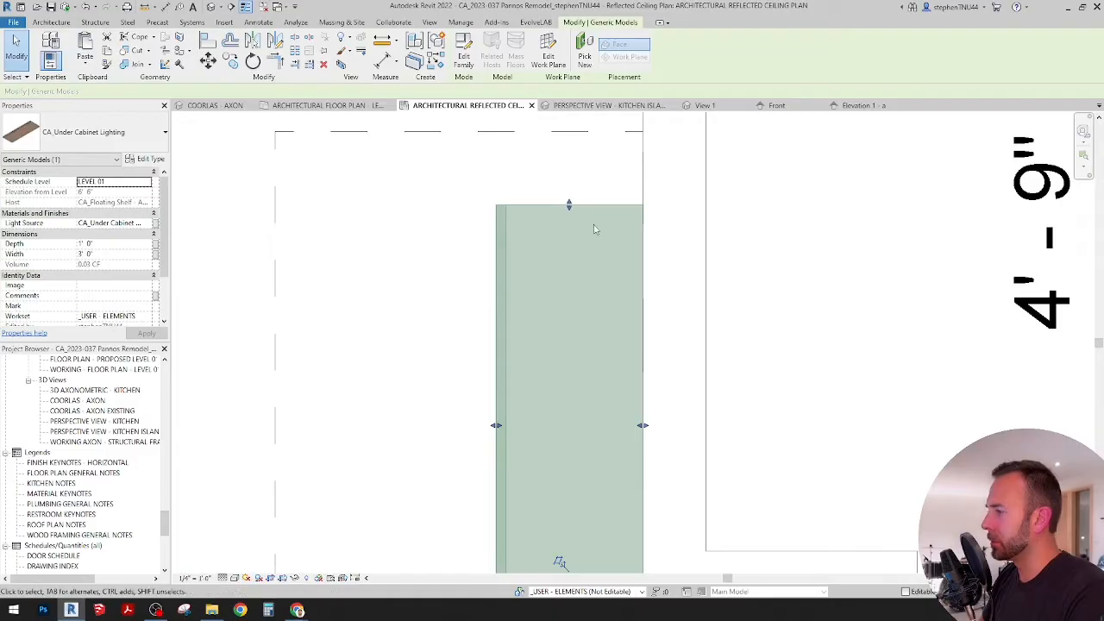
click(433, 208)
Step: In the COORLAS - AXON 3D view, duplicate the upper shelf's under-cabinet light in the same place
click(216, 106)
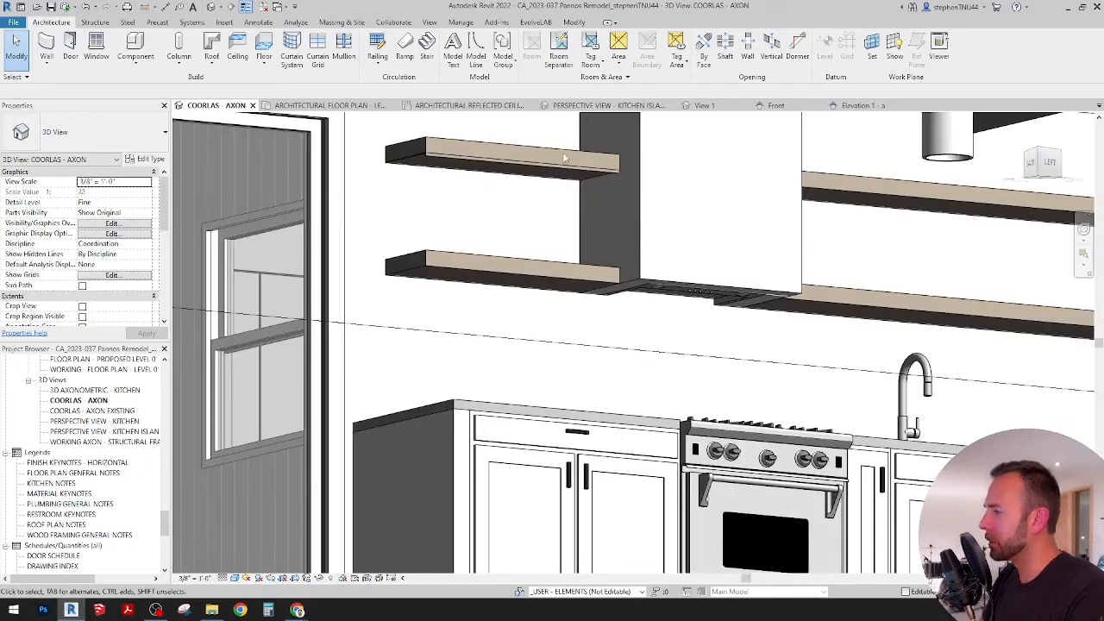
scroll(565, 158, up, 5)
scroll(754, 216, down, 3)
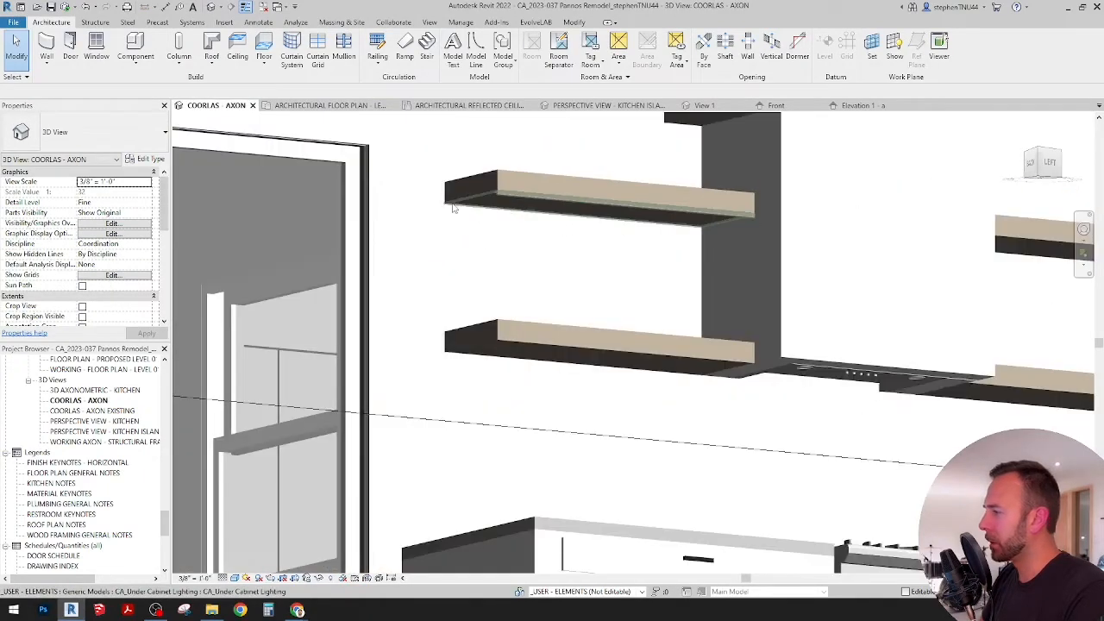
scroll(453, 207, up, 3)
click(541, 188)
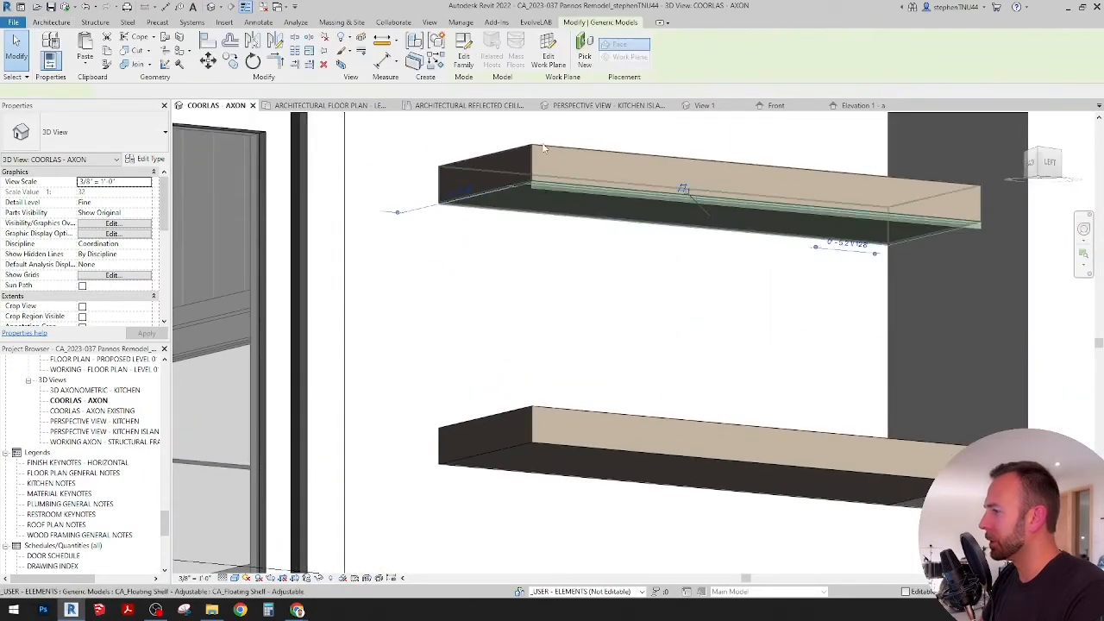
scroll(539, 203, down, 3)
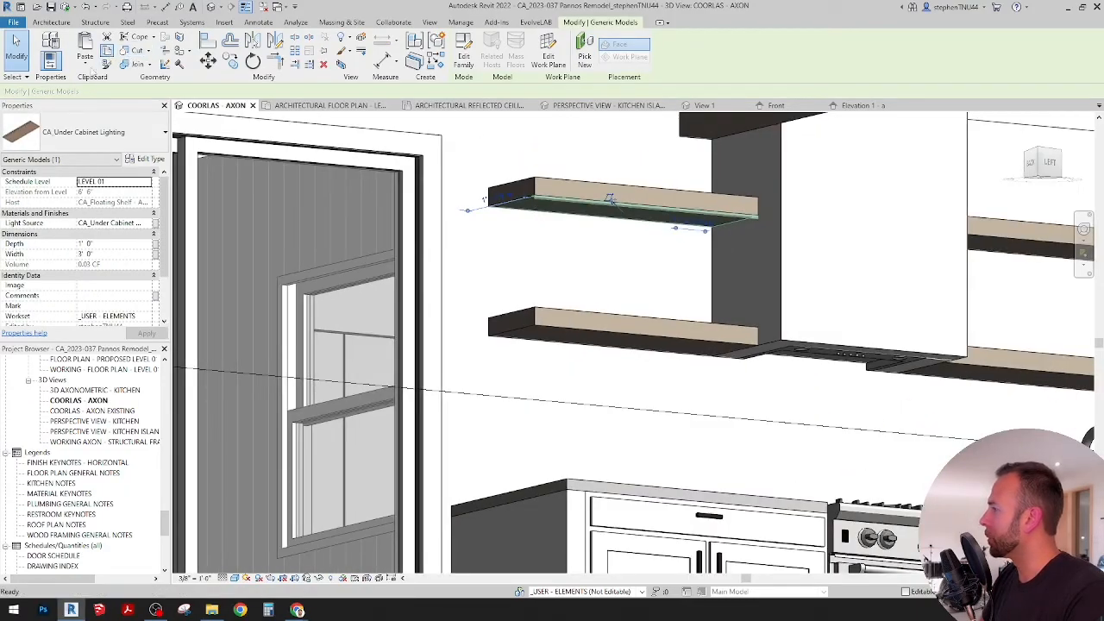
click(85, 62)
click(117, 178)
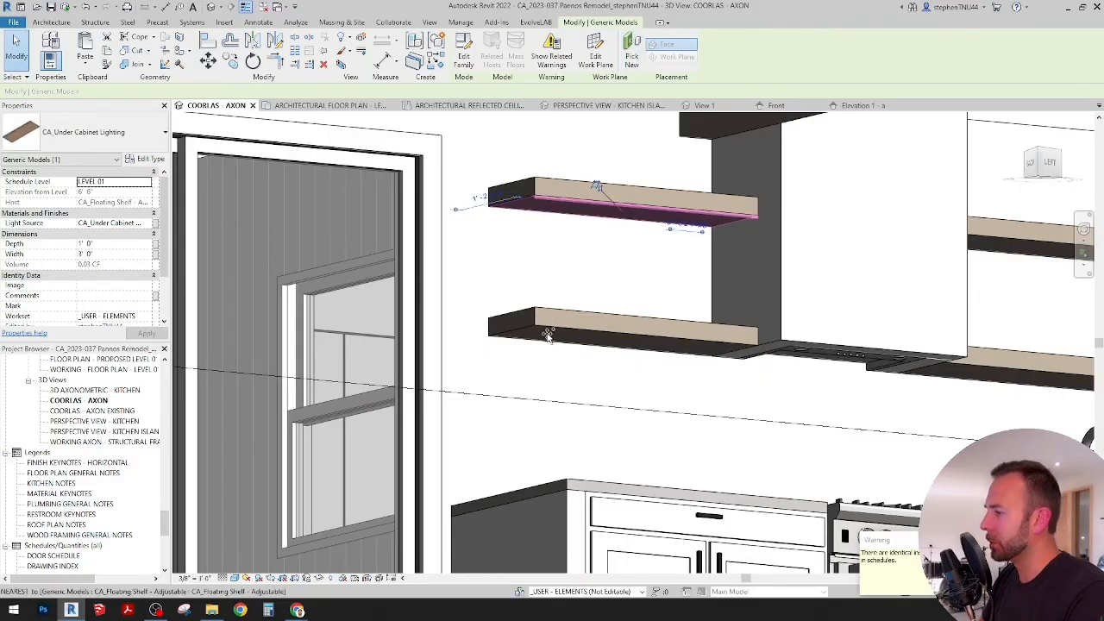
key(Escape)
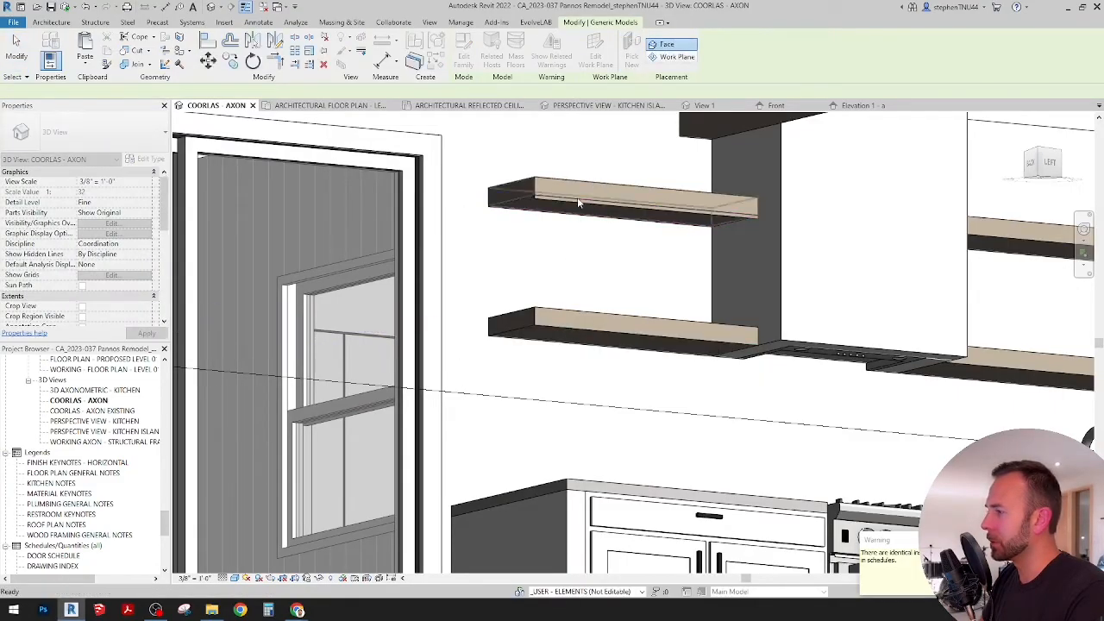
Step: Change the duplicated light's work plane to the underside of the lower floating shelf by picking that plane
click(578, 202)
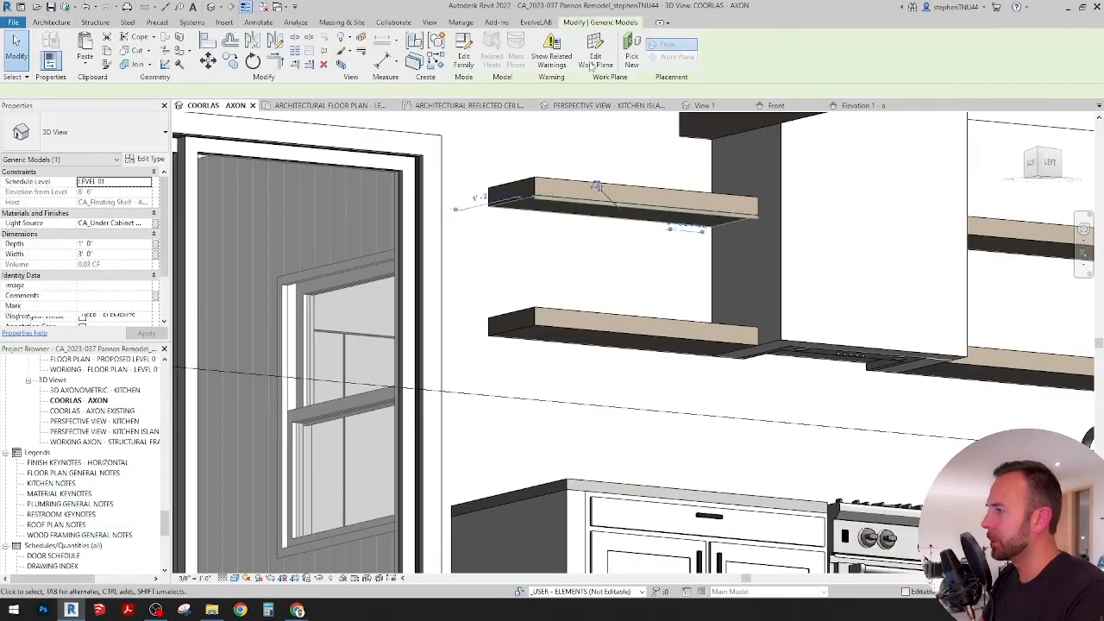
click(594, 59)
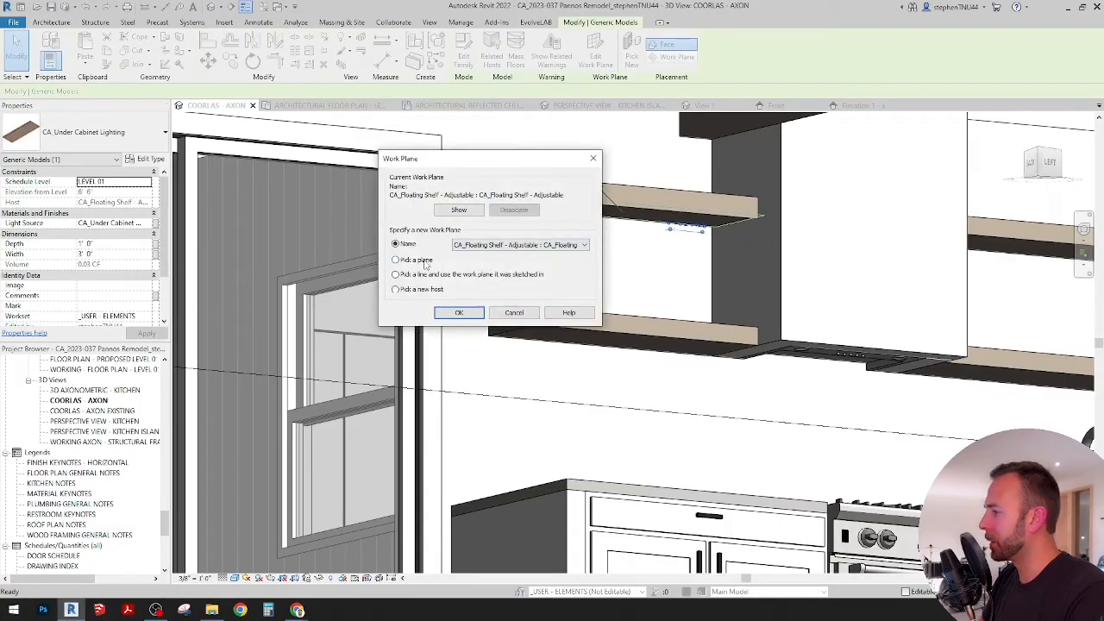
click(462, 313)
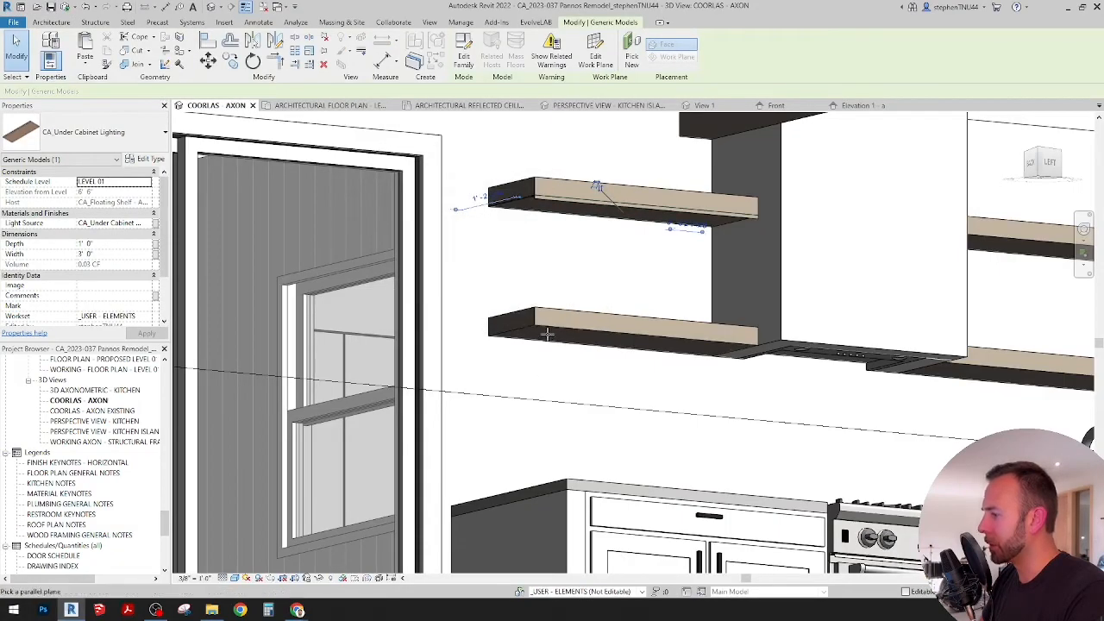
click(540, 328)
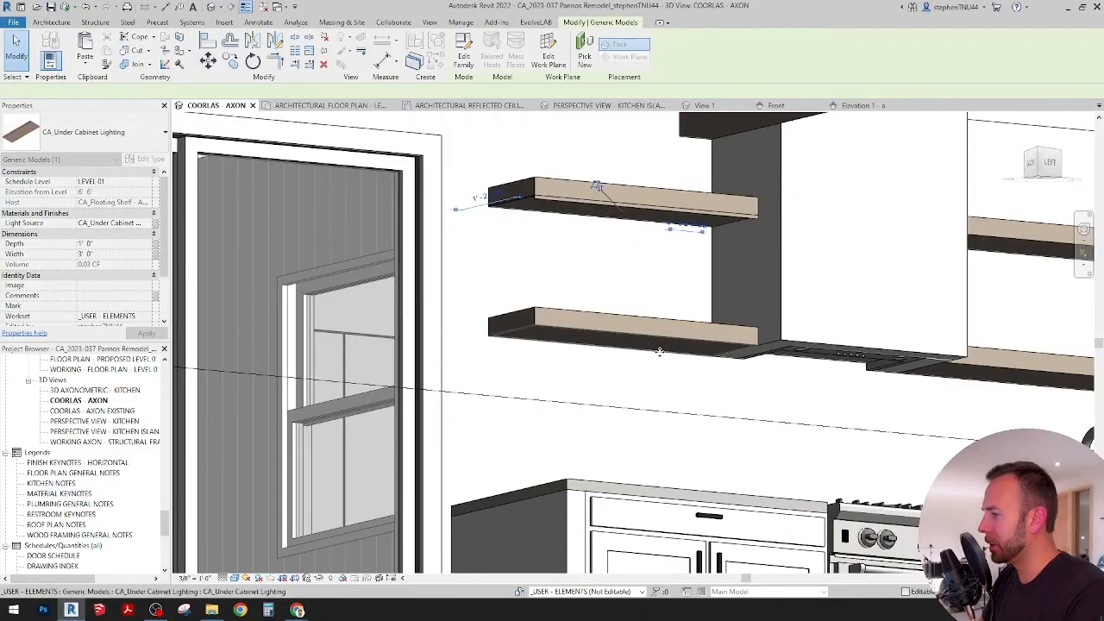
click(777, 368)
Step: In Elevation 1 - a, move the lower shelf and its light up together so the light's underside meets the range hood's bottom edge
scroll(785, 350, up, 3)
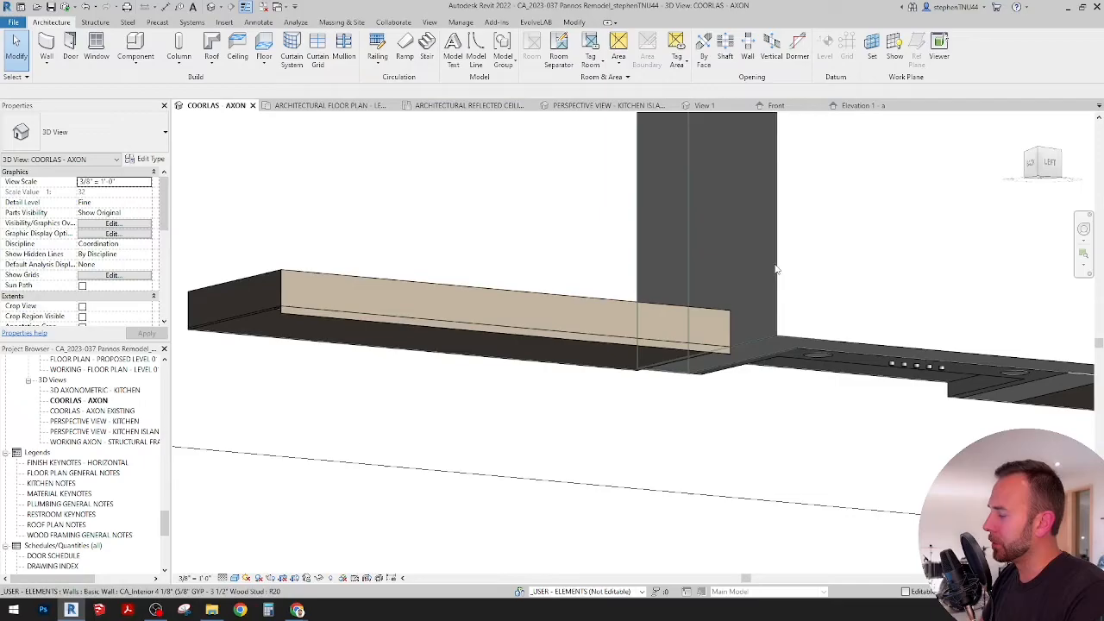
click(707, 349)
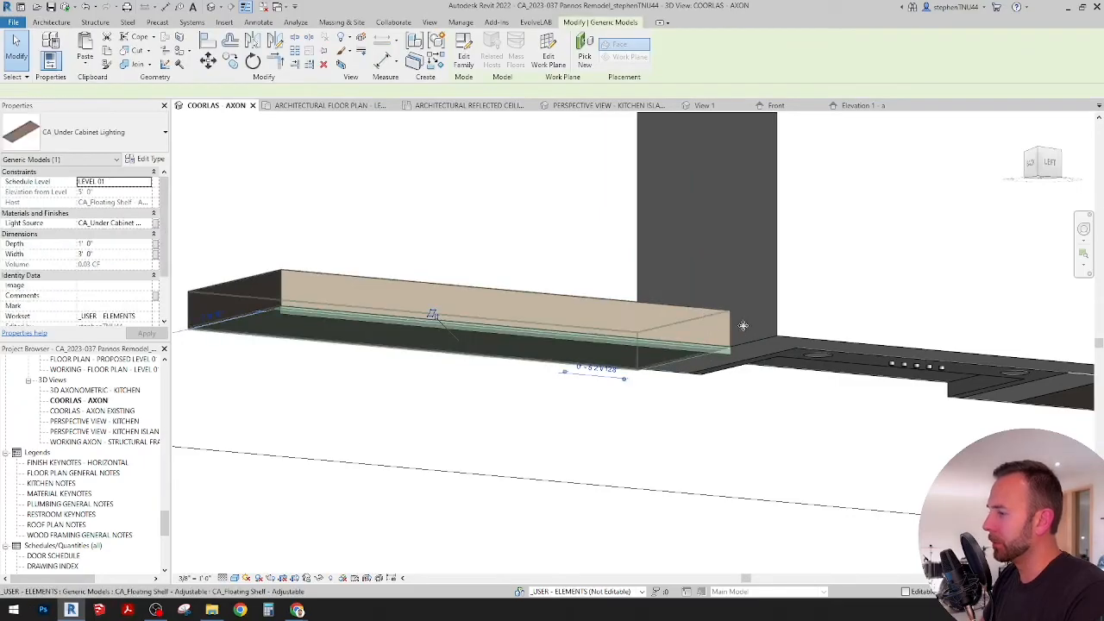
ctrl+click(729, 328)
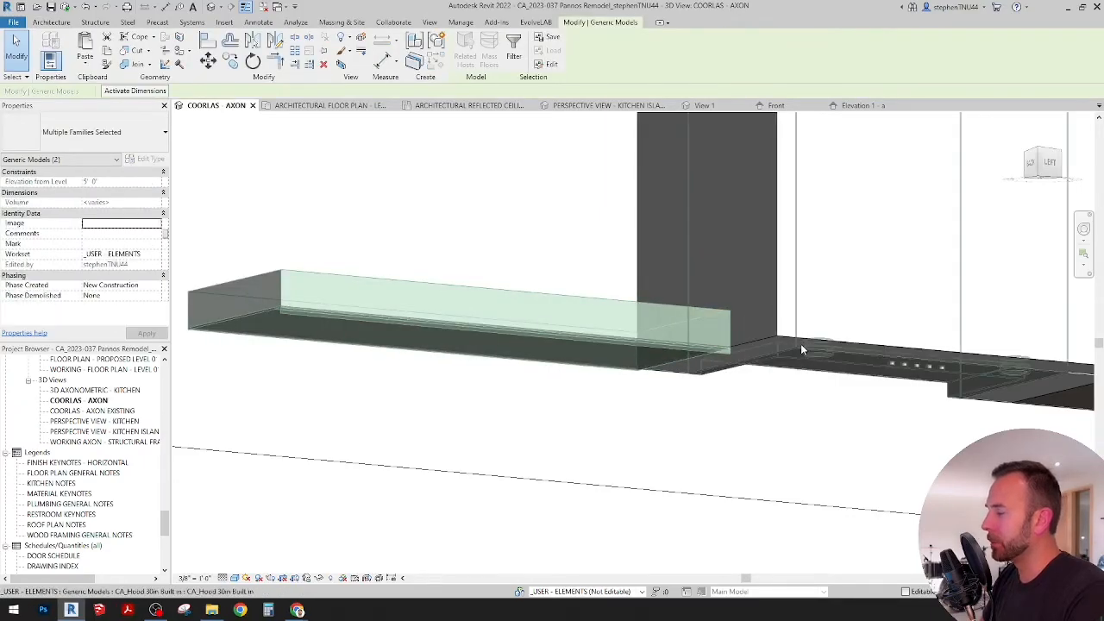
click(858, 106)
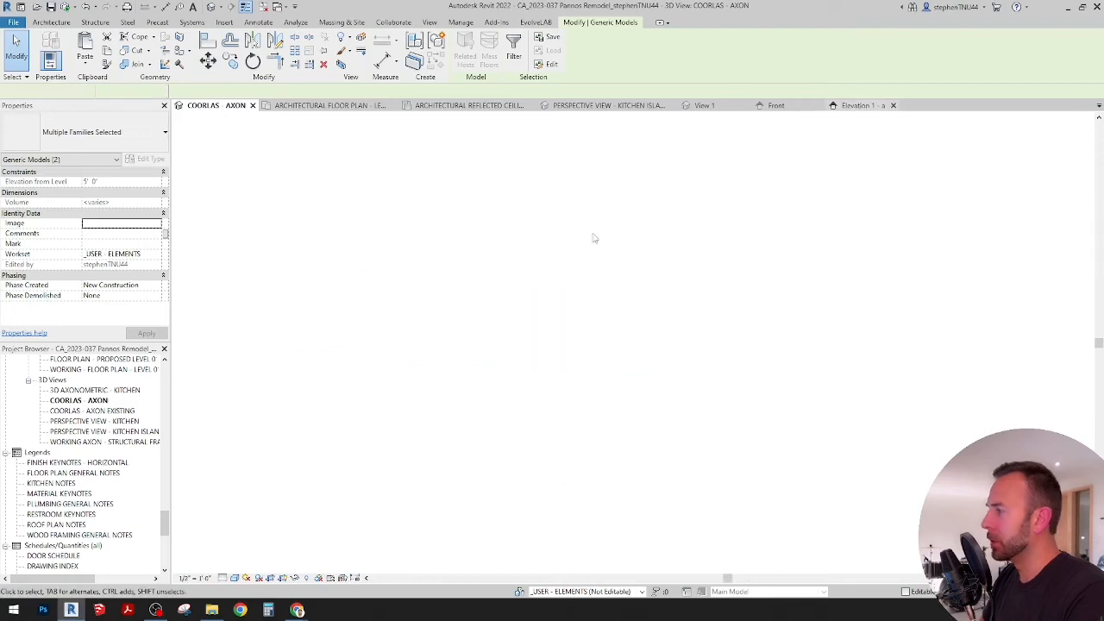
scroll(462, 297, up, 8)
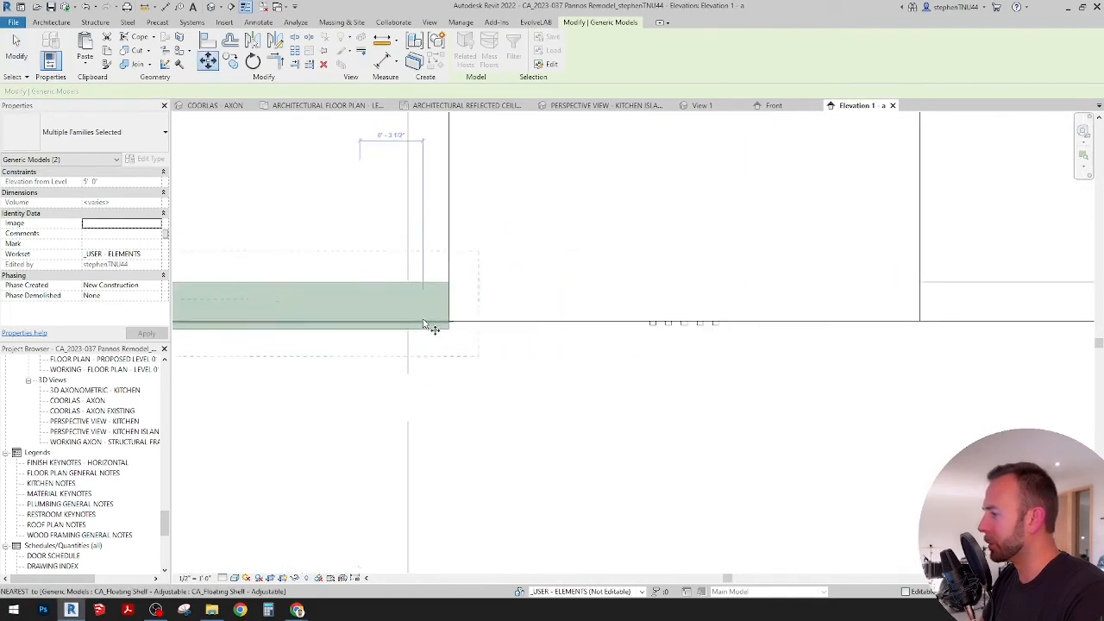
click(476, 340)
scroll(479, 332, up, 2)
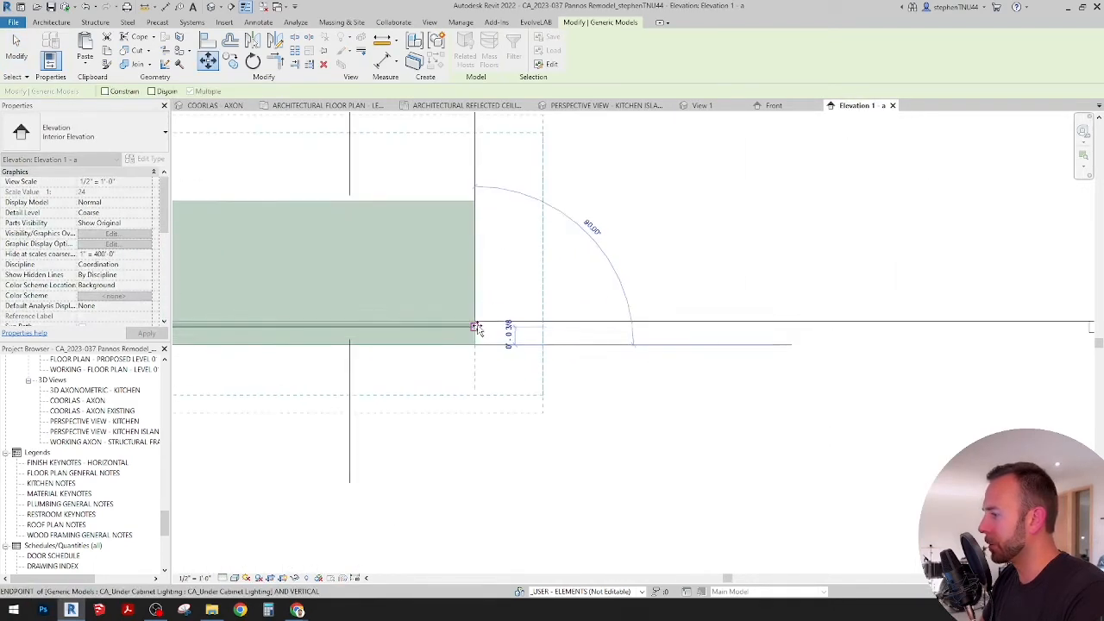
click(475, 321)
scroll(558, 290, down, 3)
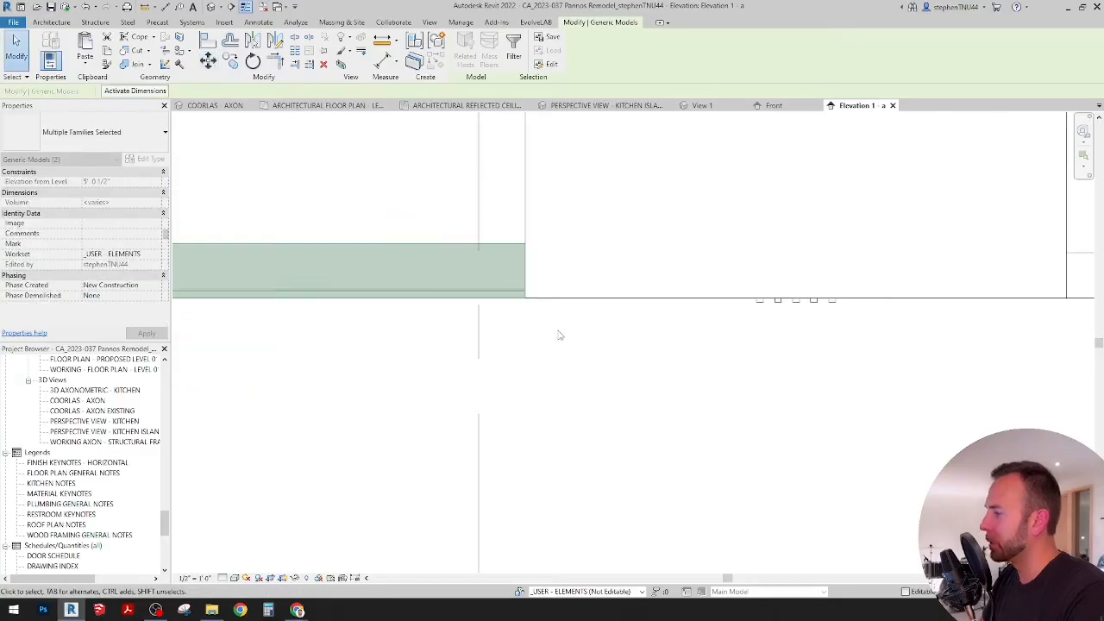
click(558, 345)
Step: Copy both under-cabinet lights horizontally to the other side of the range hood, starting at the hood's edge beneath the long shelves
scroll(556, 347, down, 3)
scroll(556, 348, down, 3)
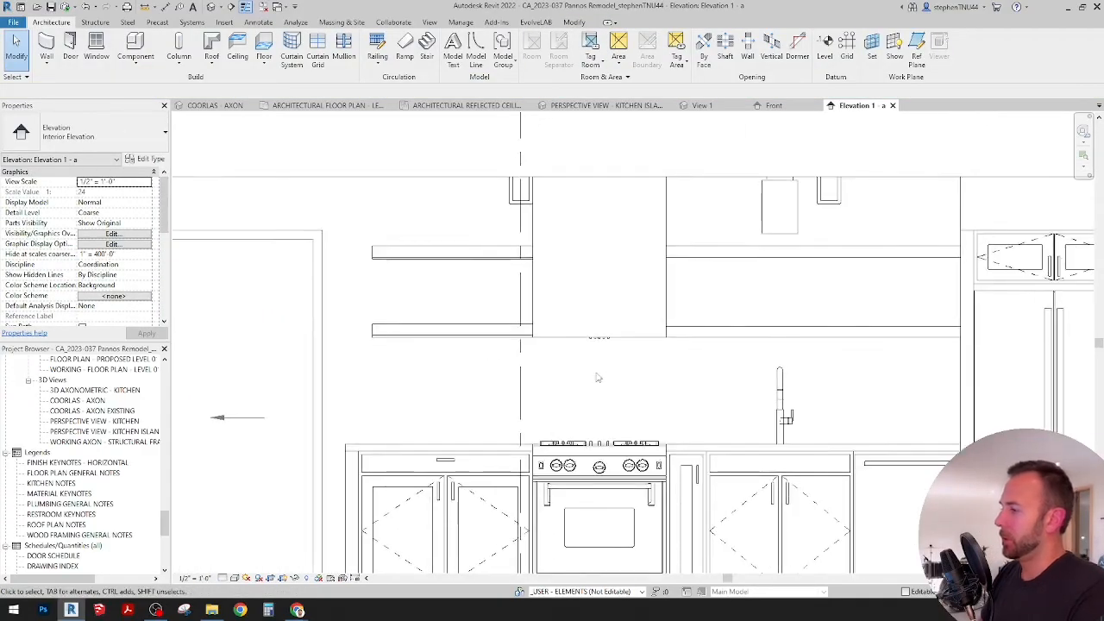
scroll(479, 338, up, 3)
click(480, 334)
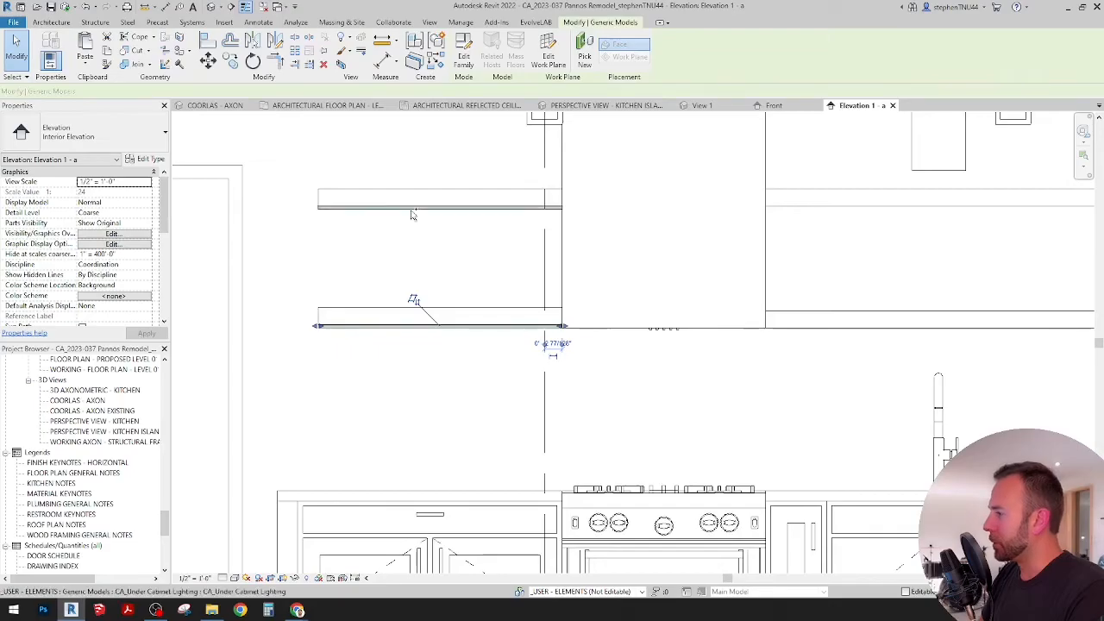
key(m)
key(v)
click(320, 192)
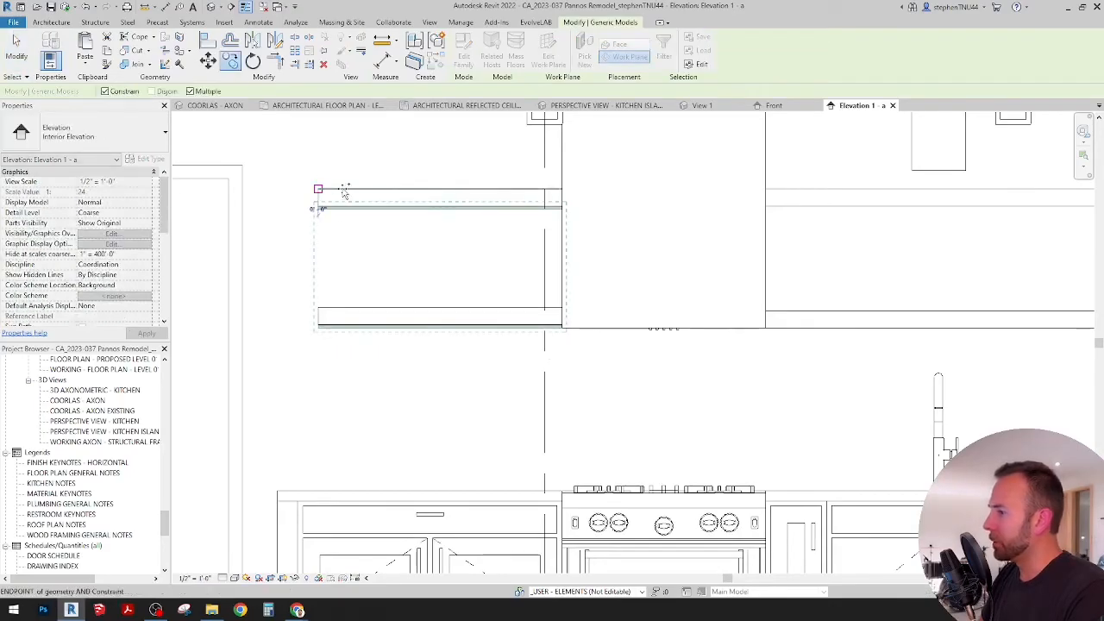
click(712, 189)
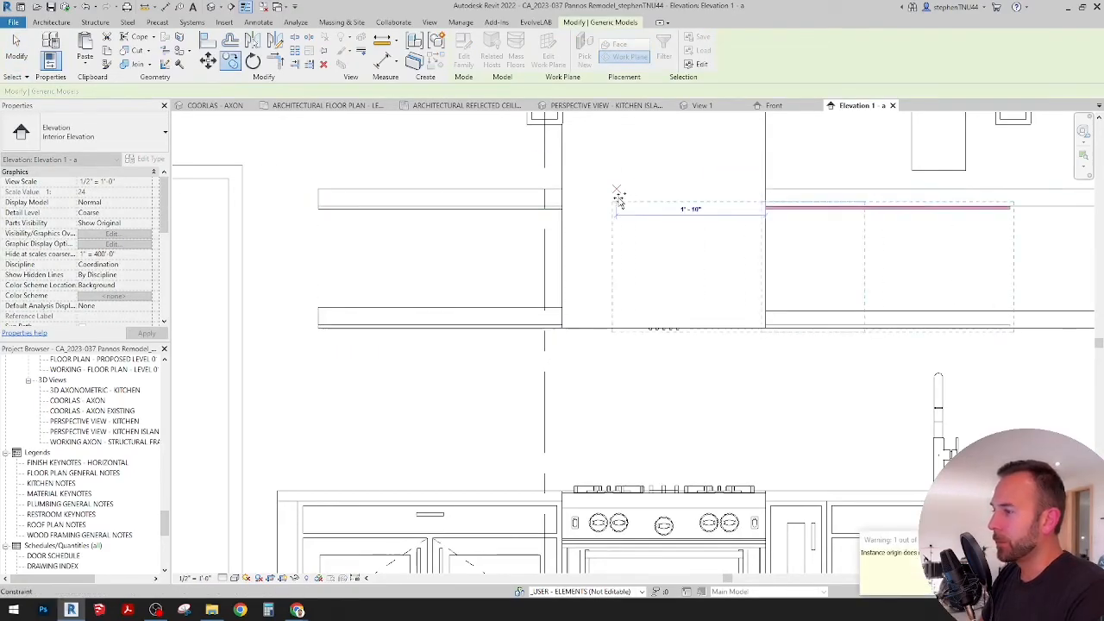
scroll(616, 192, down, 2)
key(Escape)
scroll(794, 226, up, 4)
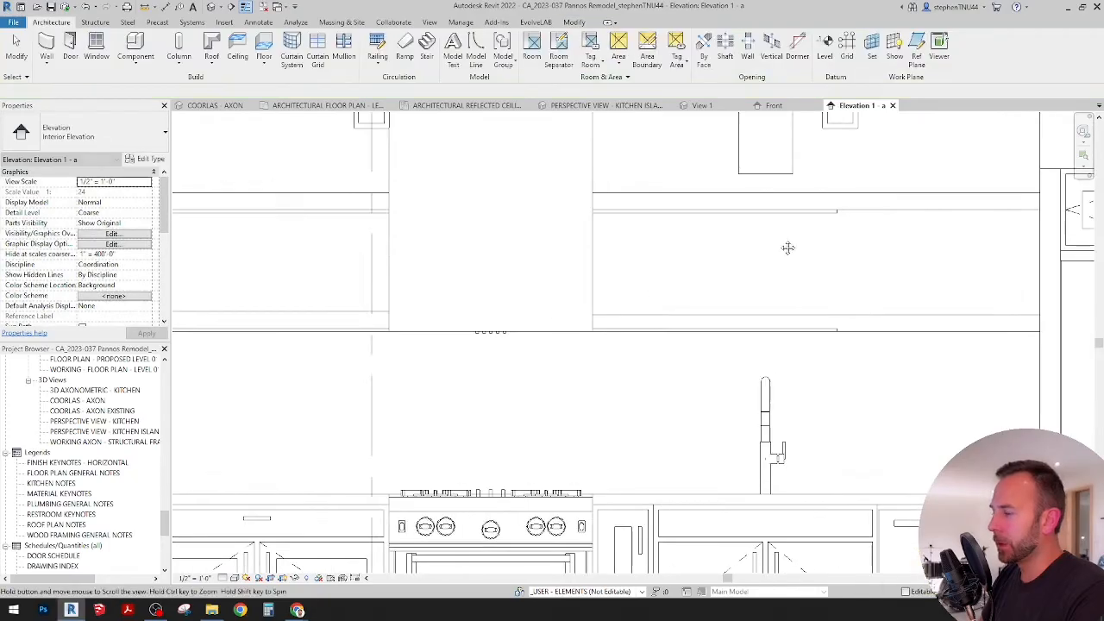
Step: Align the free ends of both copied lights with the refrigerator-side ends of the long floating shelves
click(828, 222)
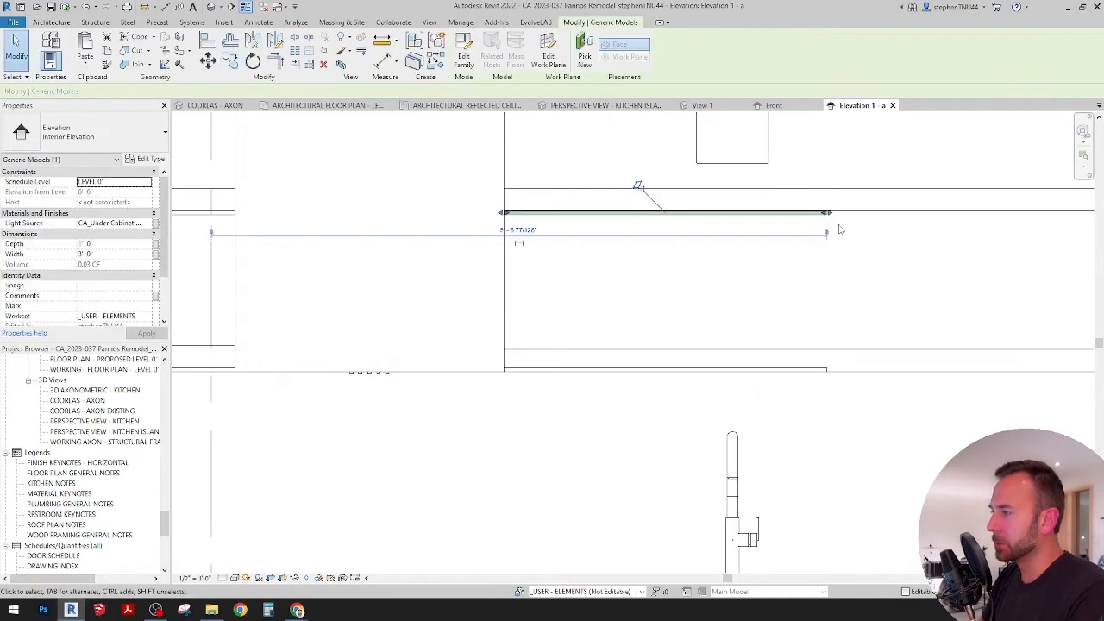
middle_drag(837, 227, 537, 289)
key(a)
key(l)
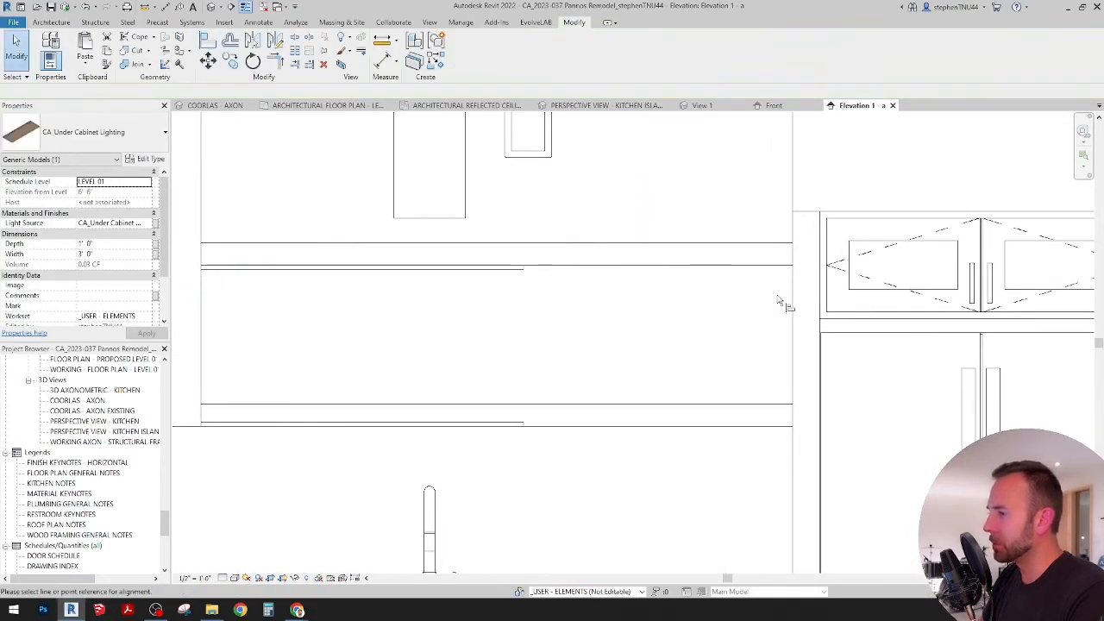
click(523, 273)
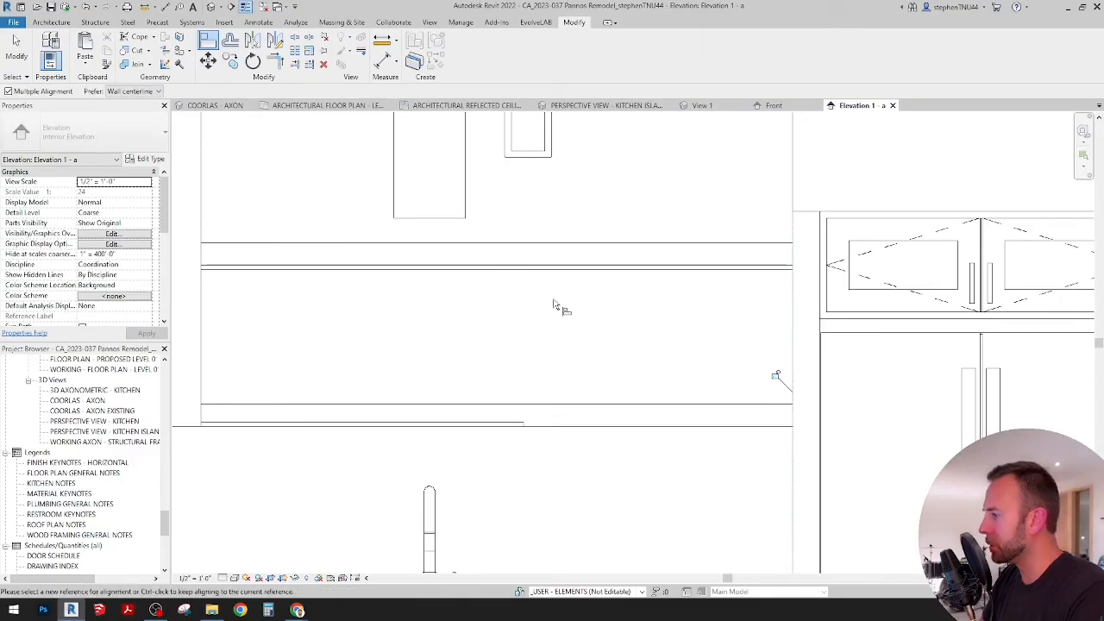
click(786, 316)
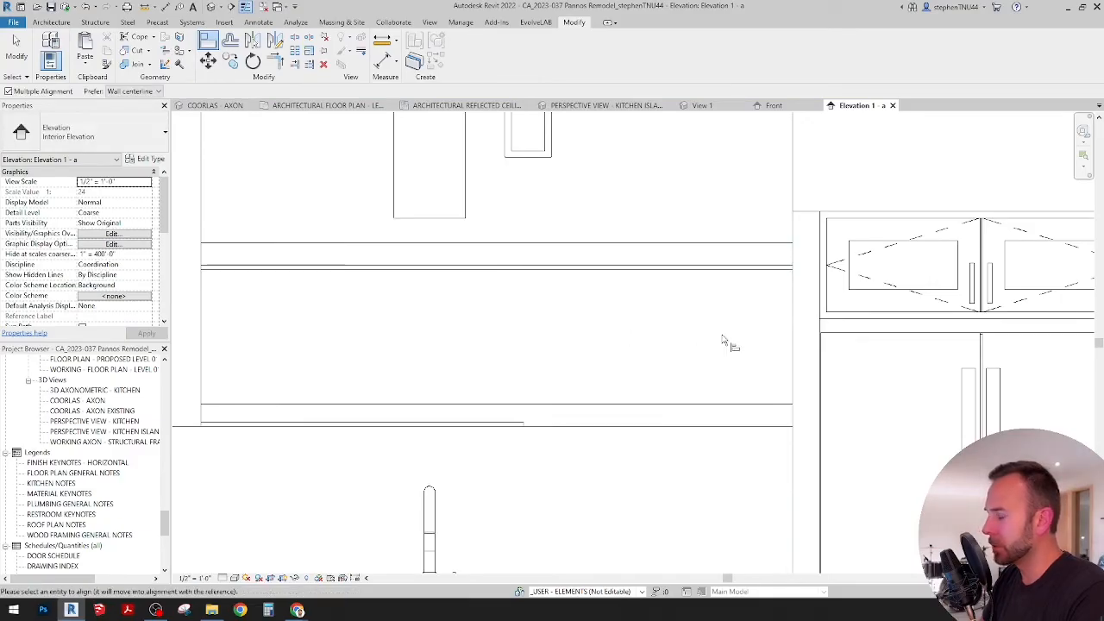
click(523, 427)
key(Escape)
key(Escape)
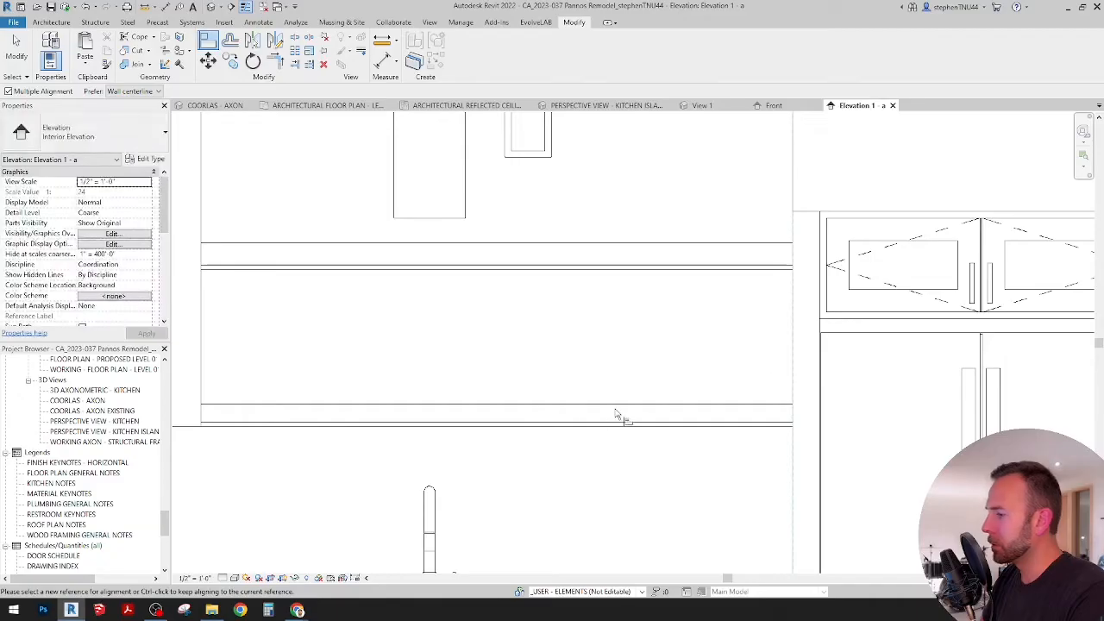
Step: Move the long lower shelf above the sink up onto the top of its light, and open the kitchen island perspective view
click(613, 410)
middle_drag(401, 399, 510, 389)
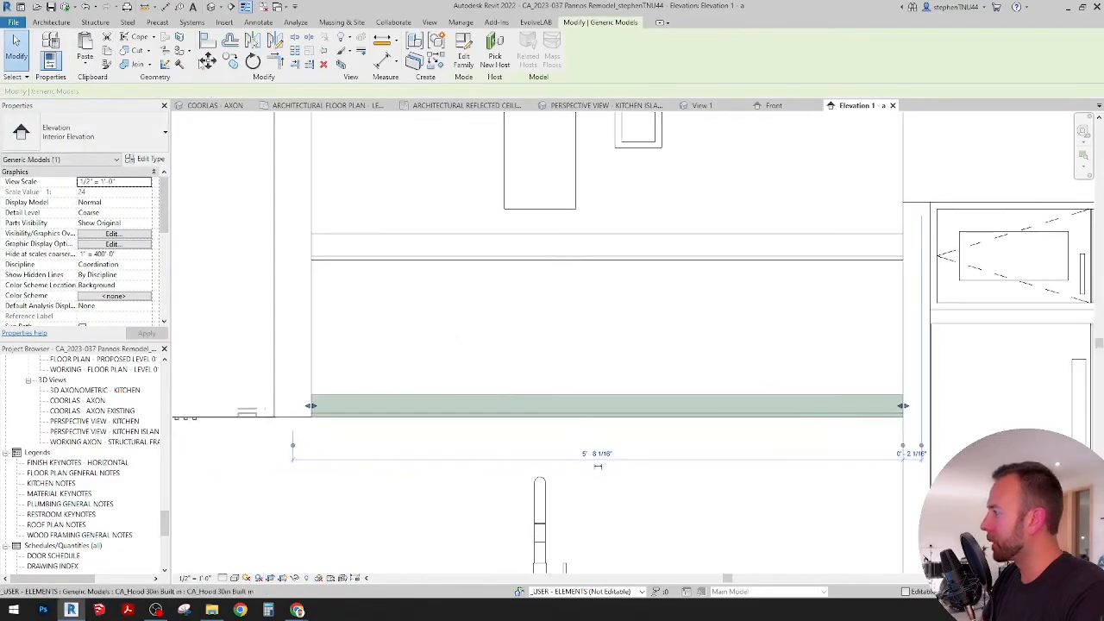
click(208, 62)
scroll(312, 420, up, 3)
click(321, 428)
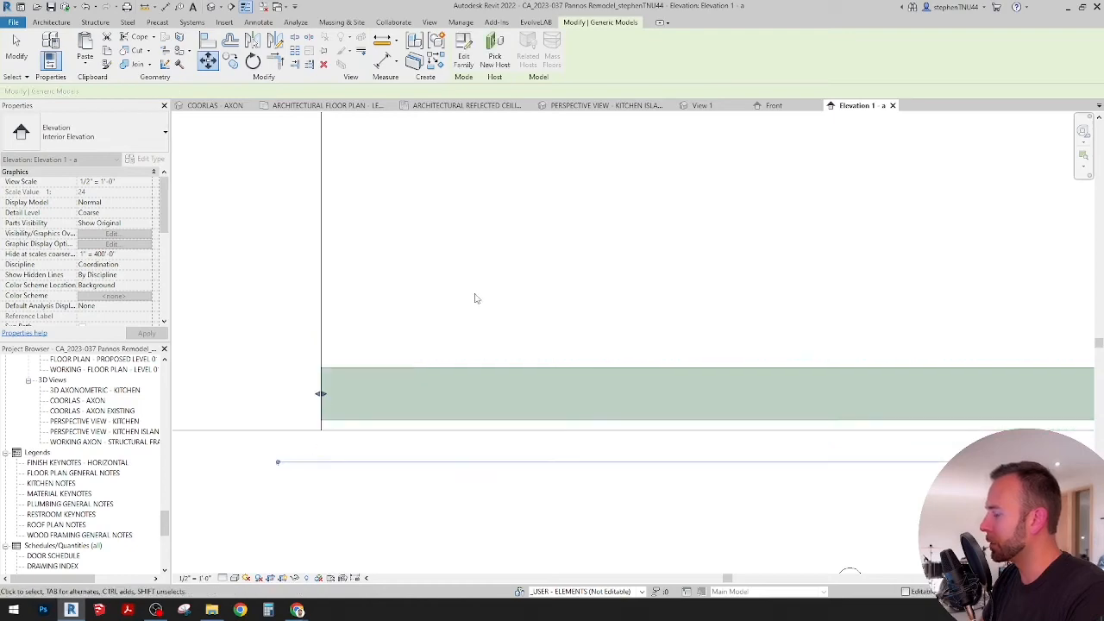
scroll(479, 297, down, 3)
click(579, 397)
scroll(594, 343, down, 2)
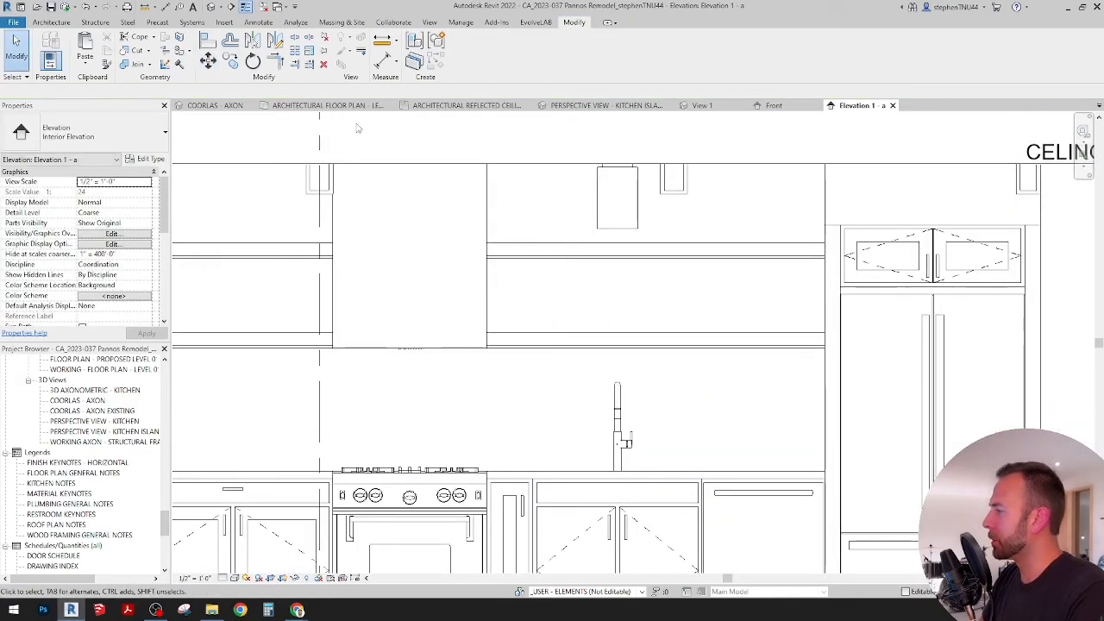
click(605, 106)
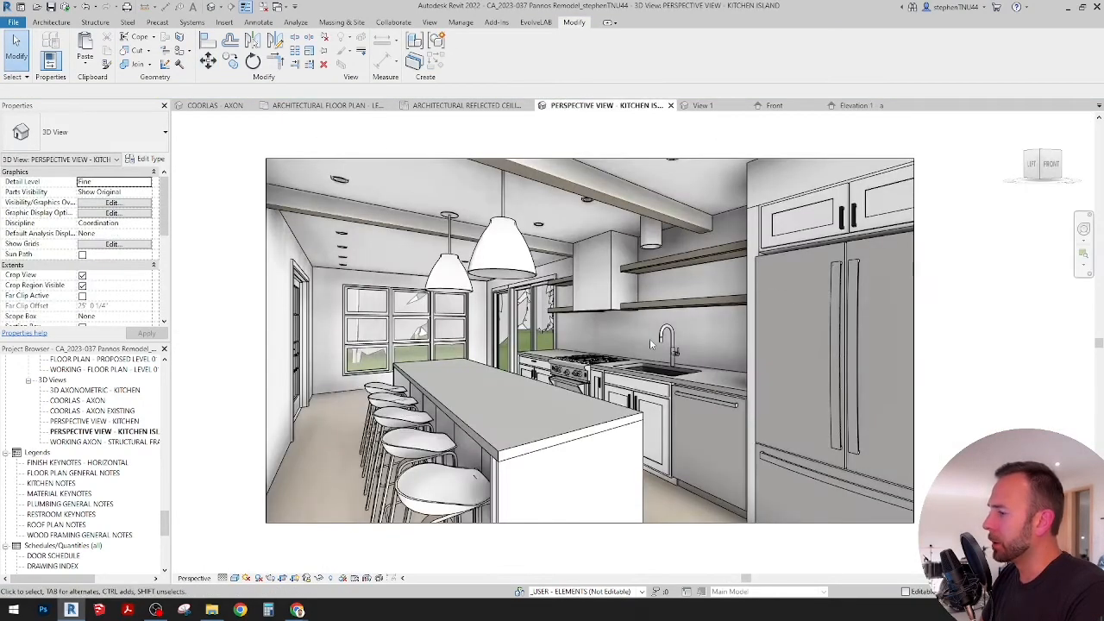
scroll(632, 326, up, 4)
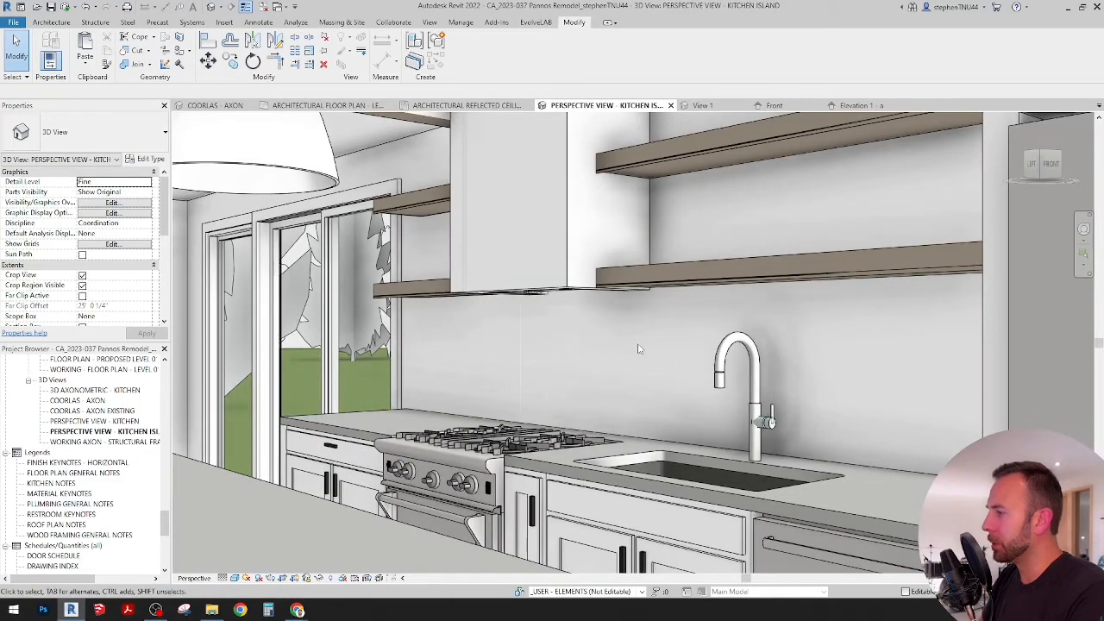
scroll(638, 349, down, 5)
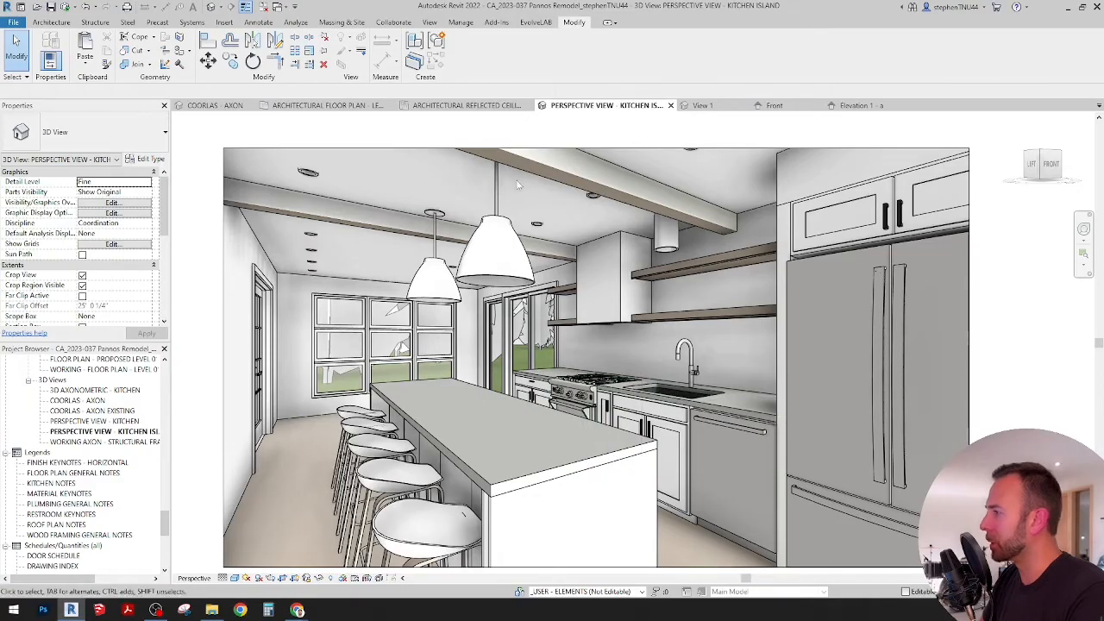
Step: In the architectural floor plan, place a CA_Decor - Book - Adjustable component on the island countertop, between the refrigerator-side pendant and the island's end
click(332, 105)
scroll(528, 386, down, 2)
scroll(509, 384, up, 3)
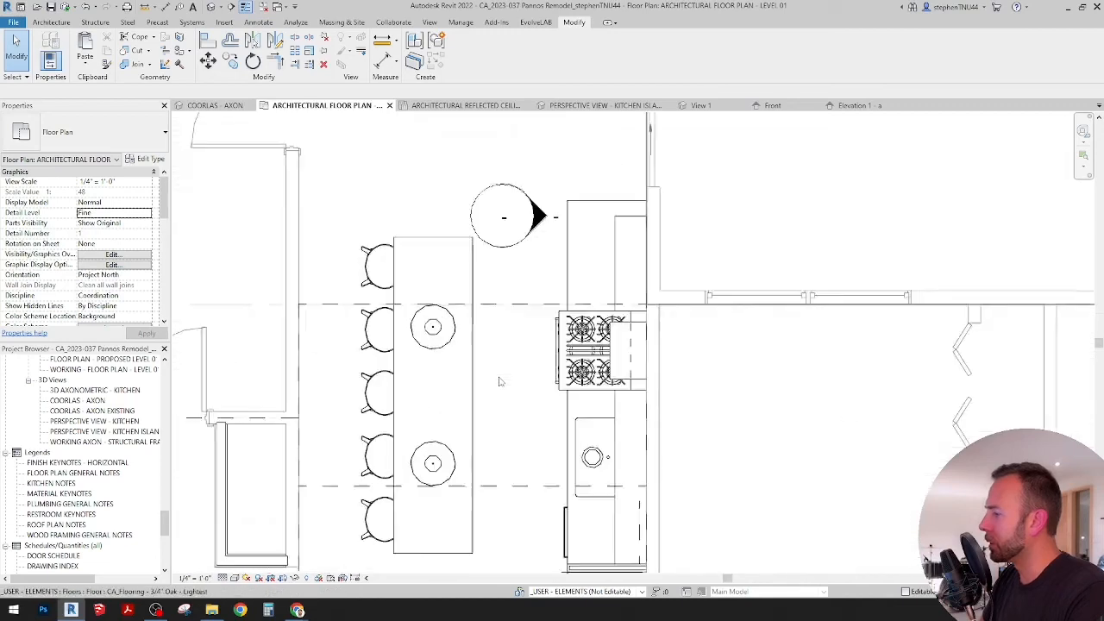
scroll(498, 381, up, 1)
click(141, 69)
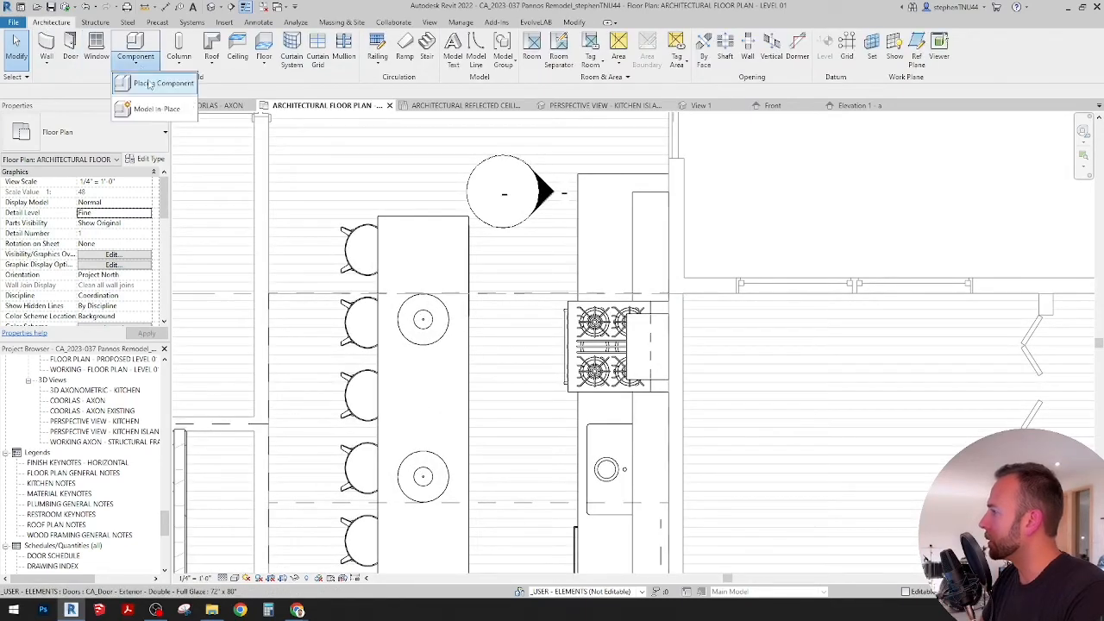
click(151, 86)
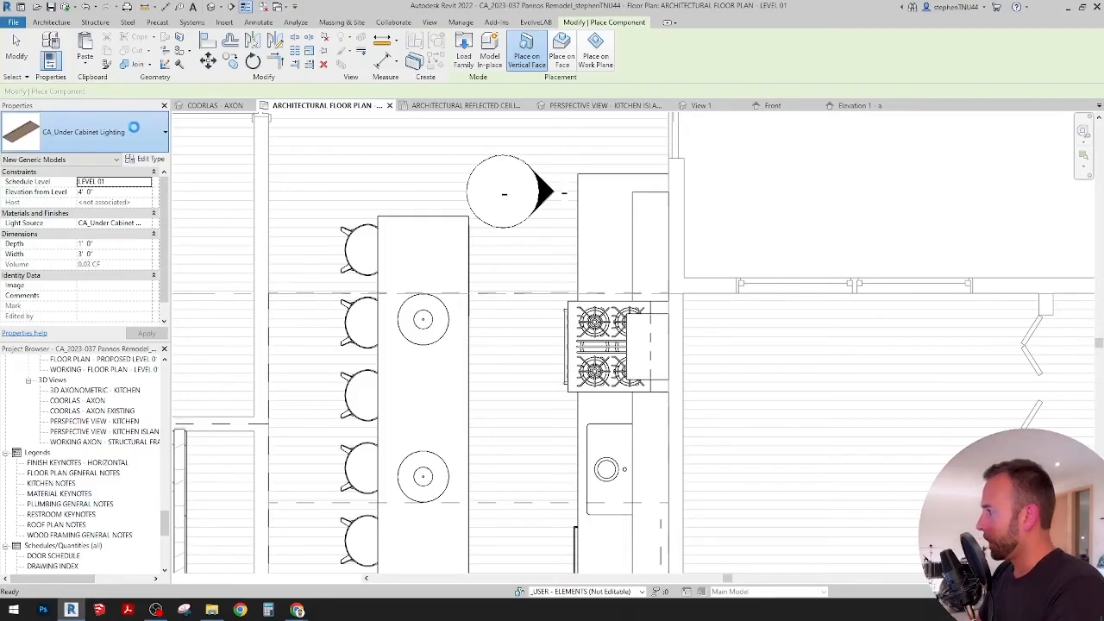
click(134, 131)
text(BOOK)
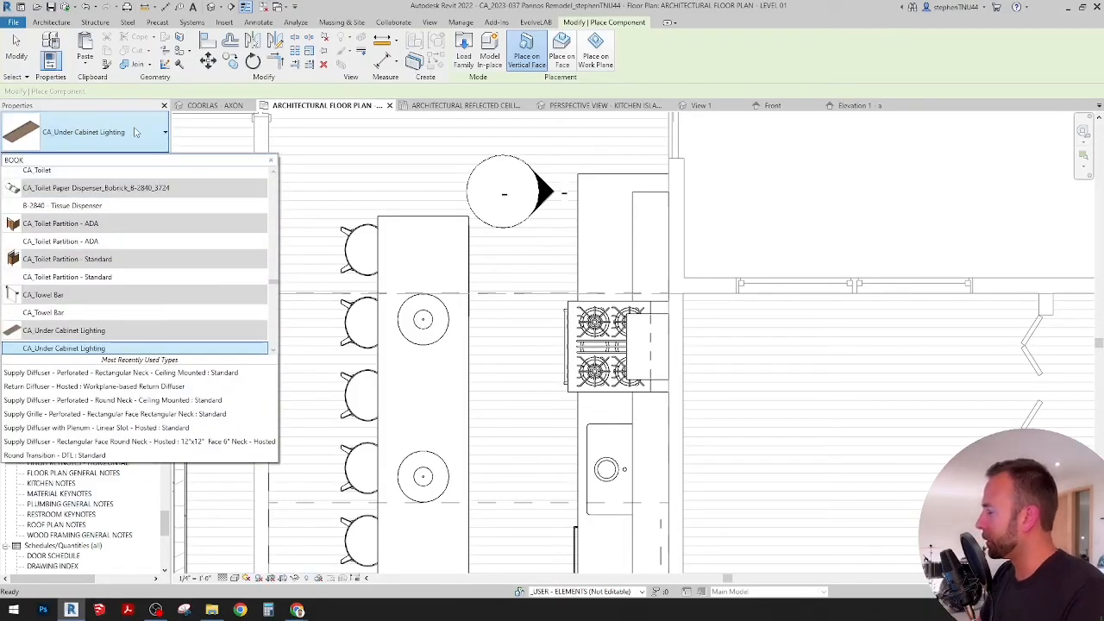
click(108, 197)
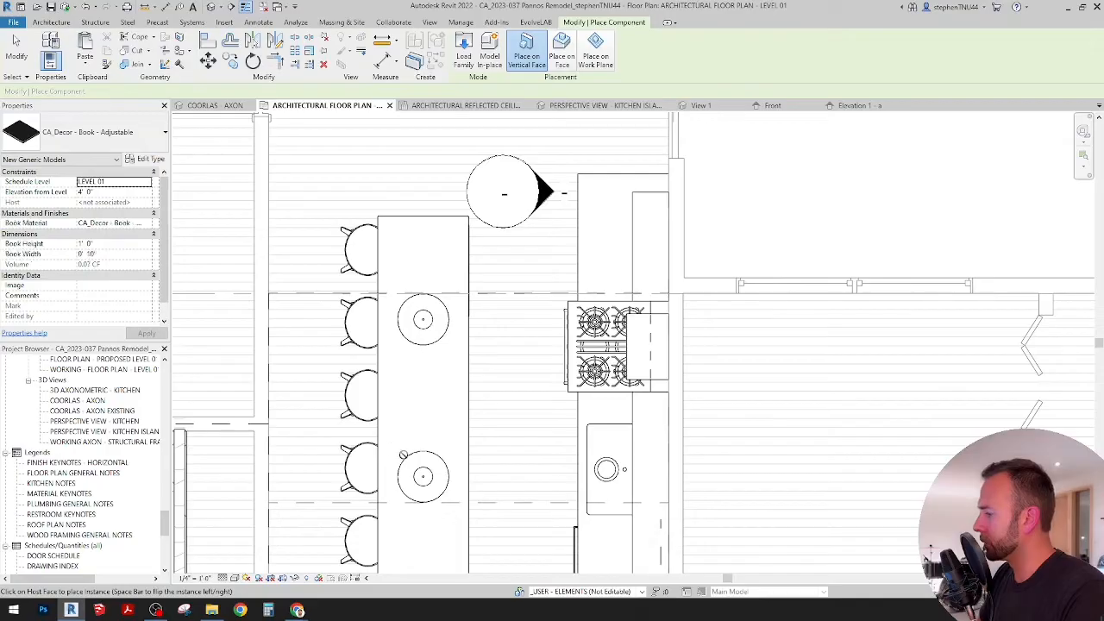
scroll(402, 454, up, 2)
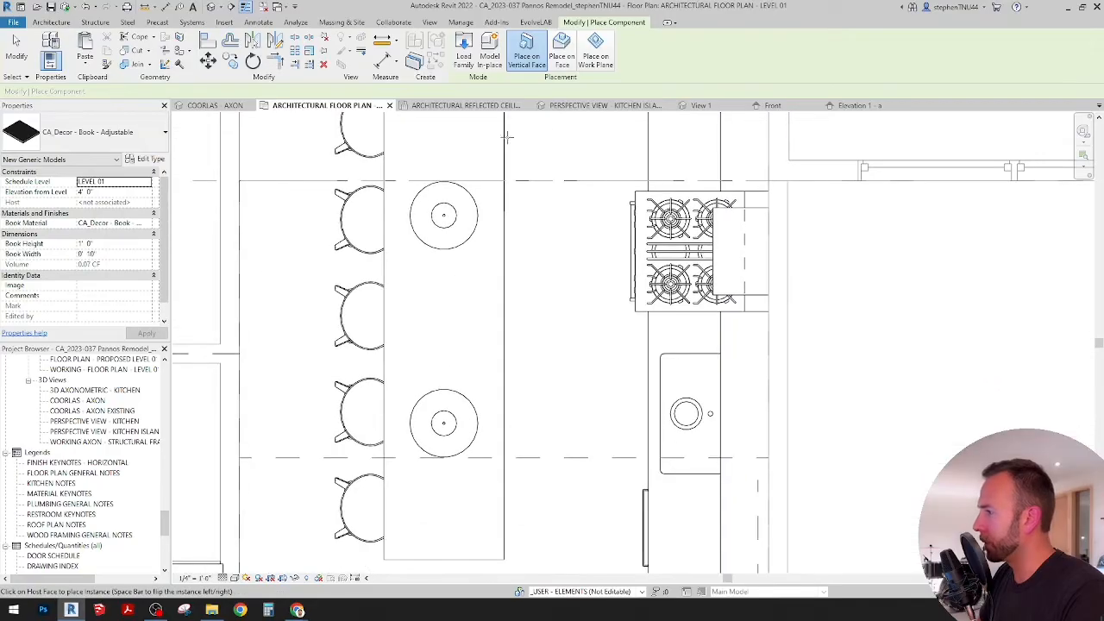
click(407, 466)
scroll(418, 496, up, 3)
key(Escape)
key(Escape)
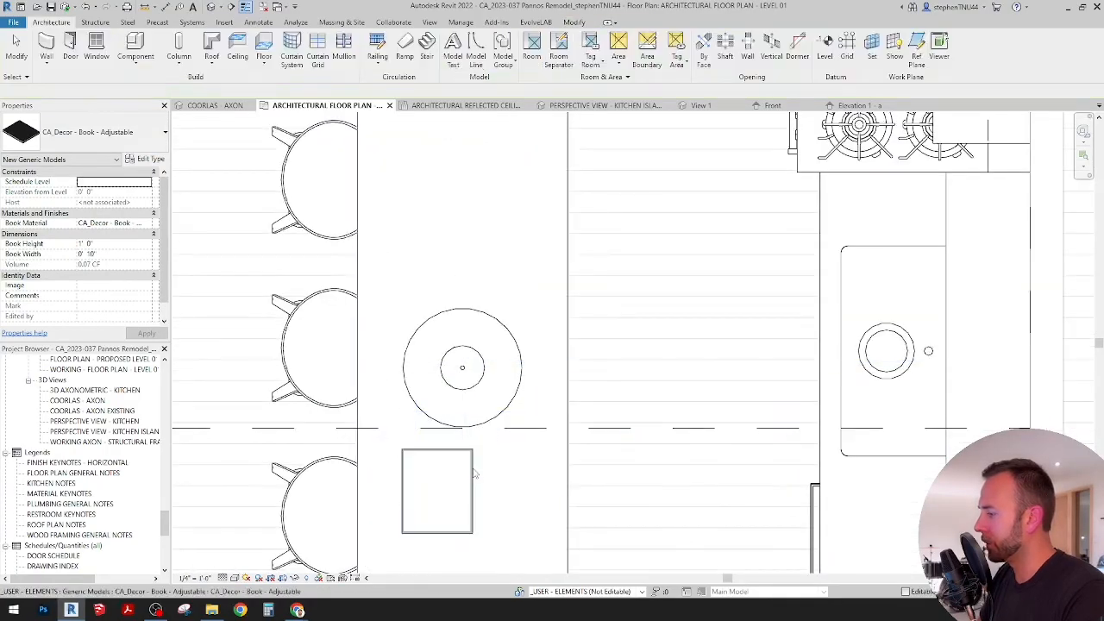
Step: Select the book in the kitchen island perspective and rotate it clockwise in the floor plan so it lies at an angle
click(604, 105)
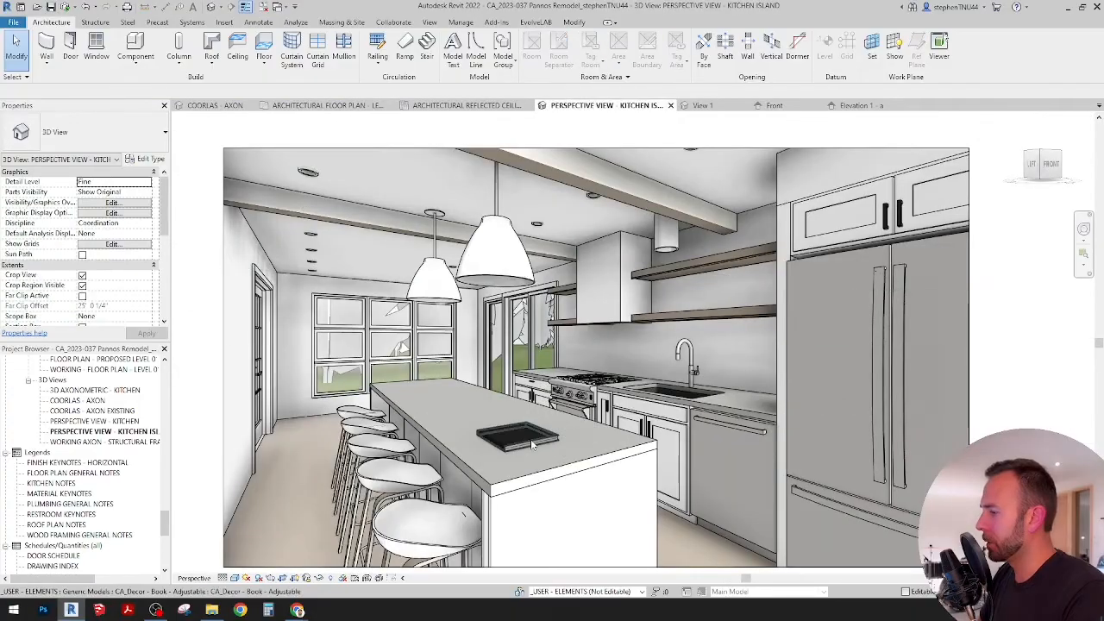
click(517, 434)
click(362, 106)
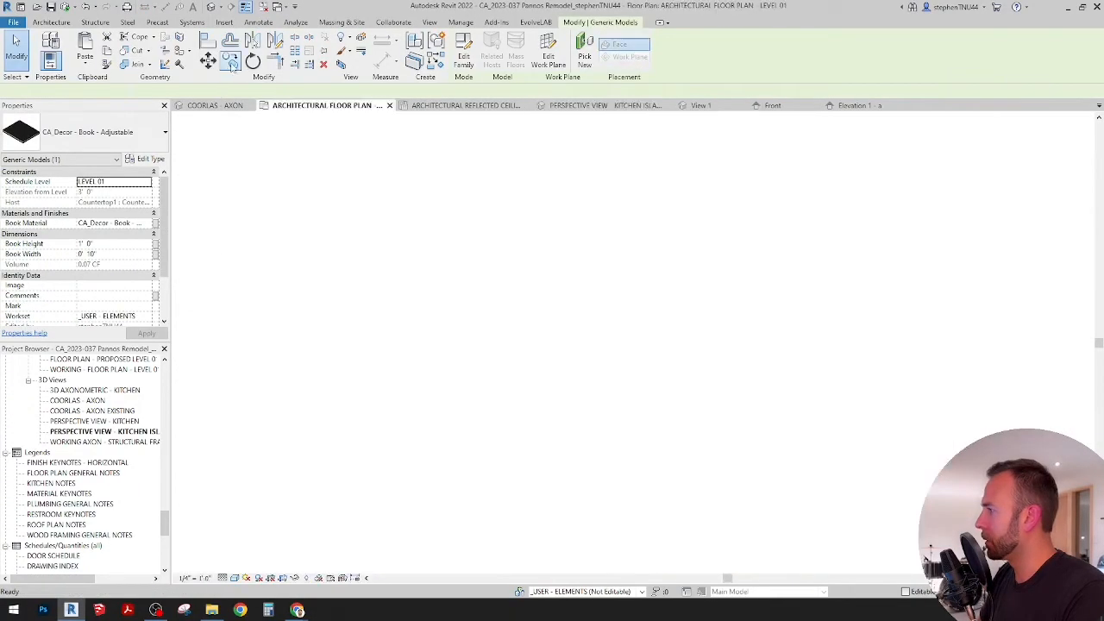
click(434, 298)
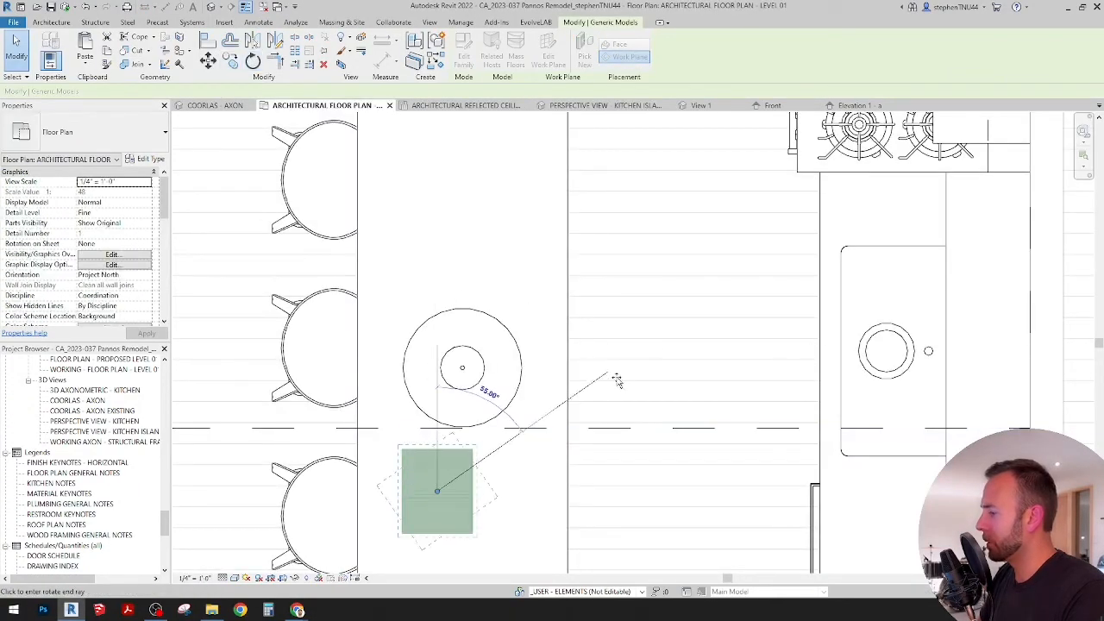
click(647, 423)
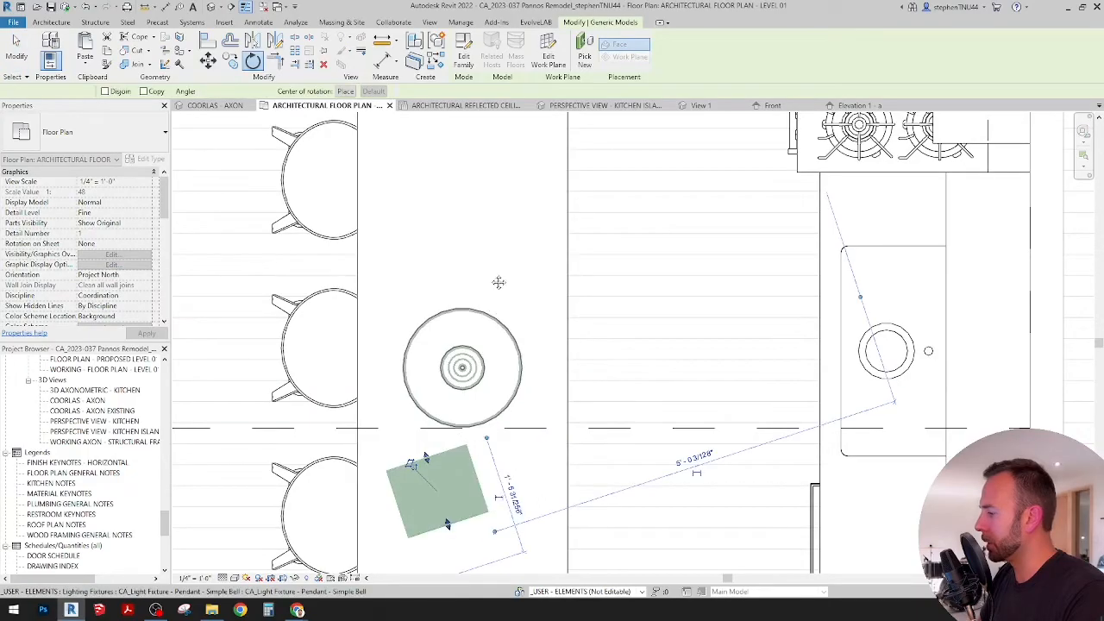
Step: Place a CA_Coffee Tea Mug at an elevation of 3' 0" on the end edge of the island, near the book
middle_drag(497, 281, 506, 174)
click(54, 24)
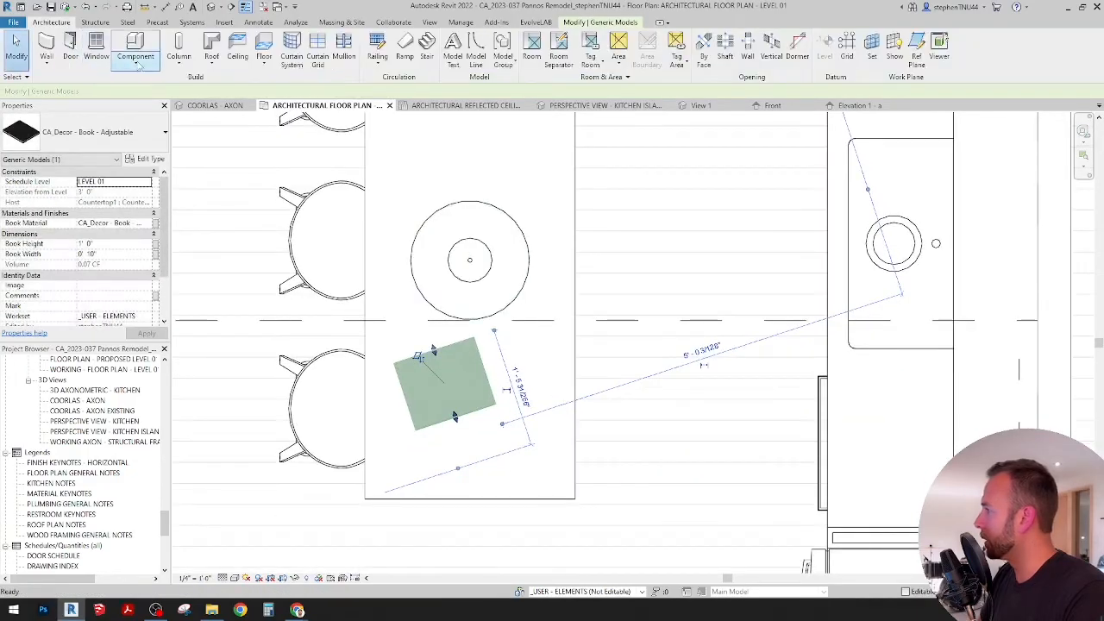
click(138, 58)
click(146, 83)
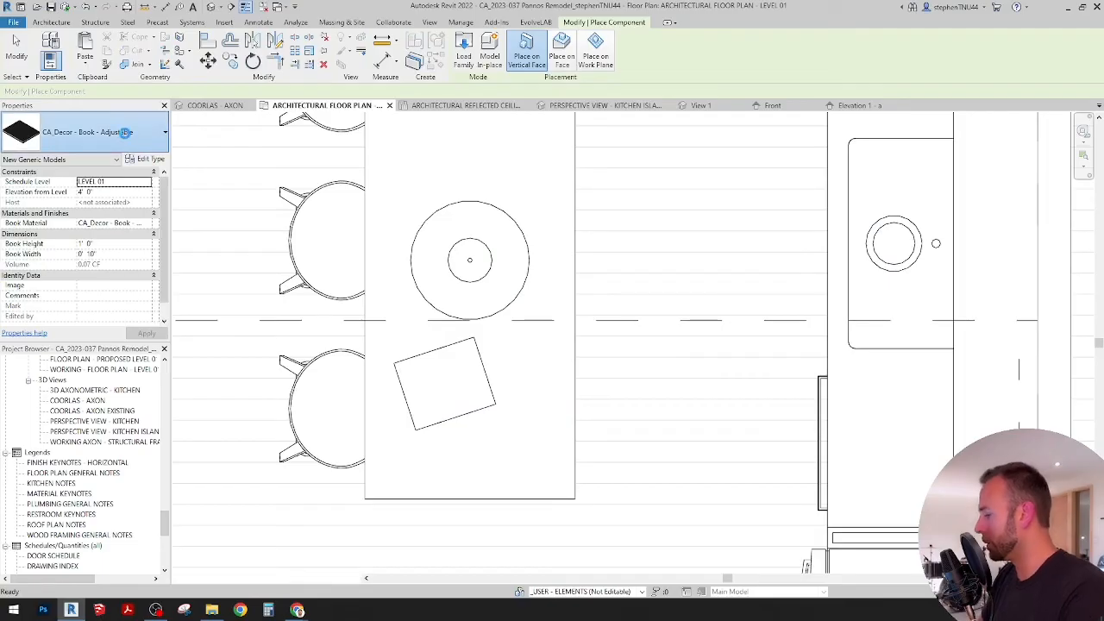
click(127, 137)
text(MU)
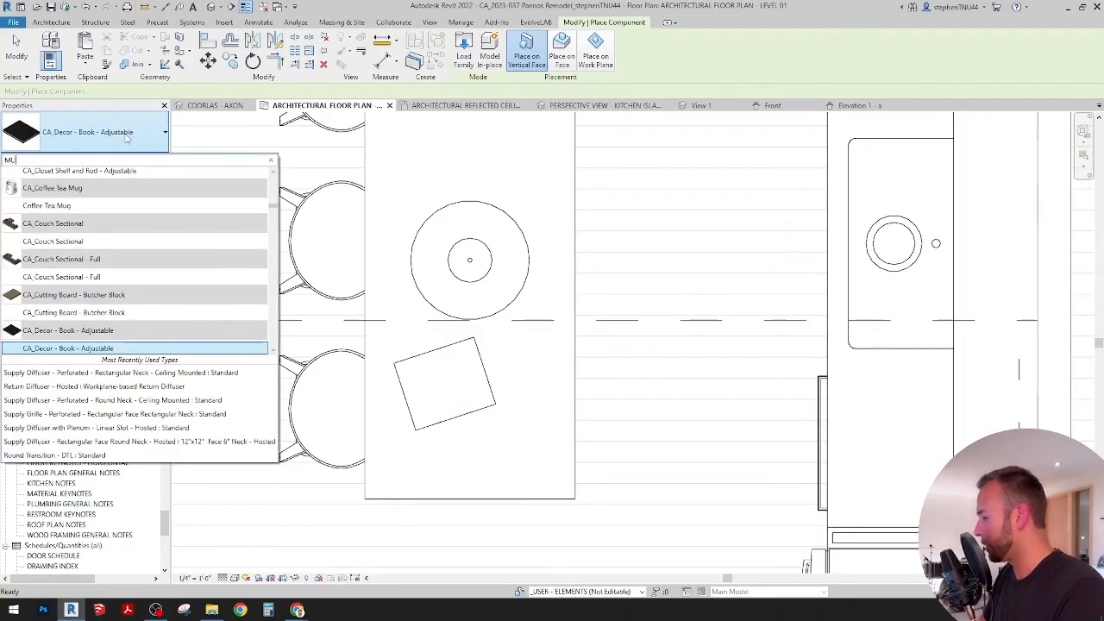
text(G)
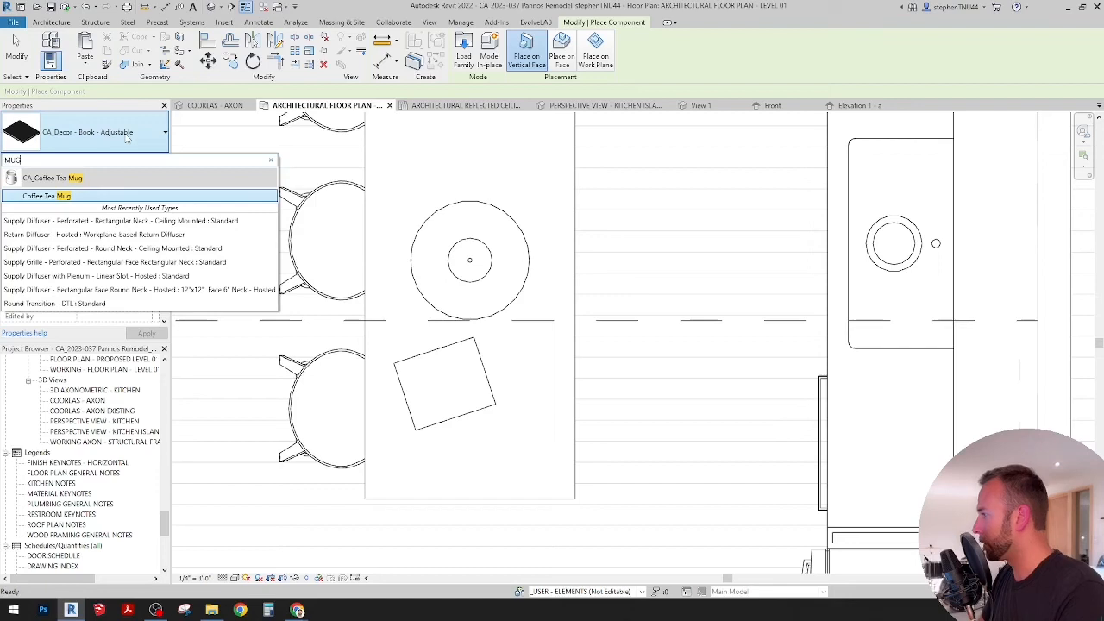
click(62, 198)
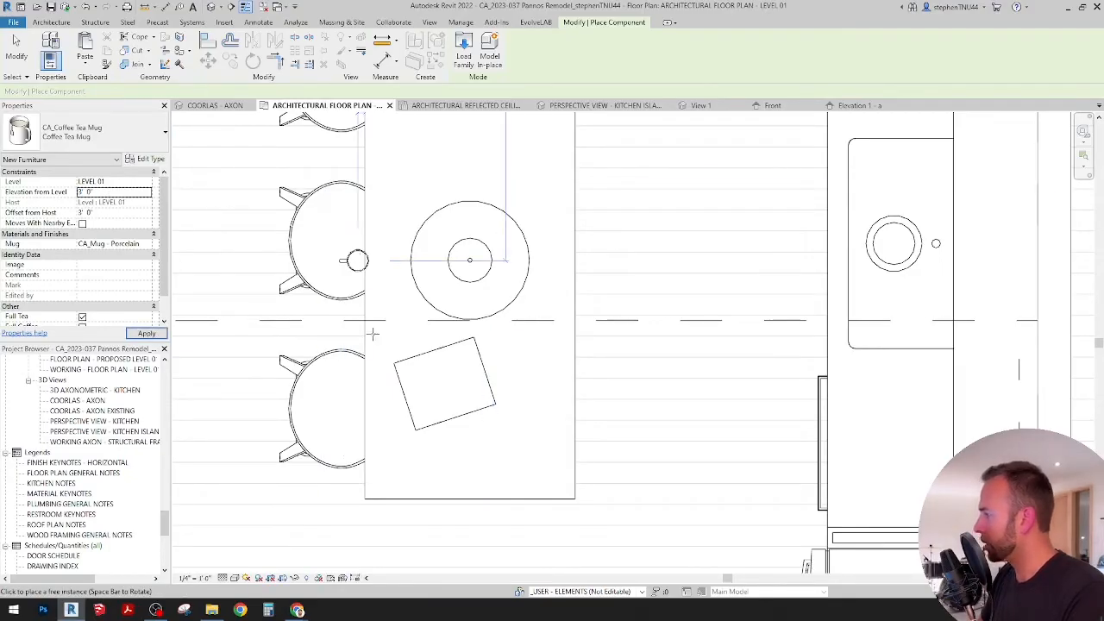
click(409, 498)
key(Escape)
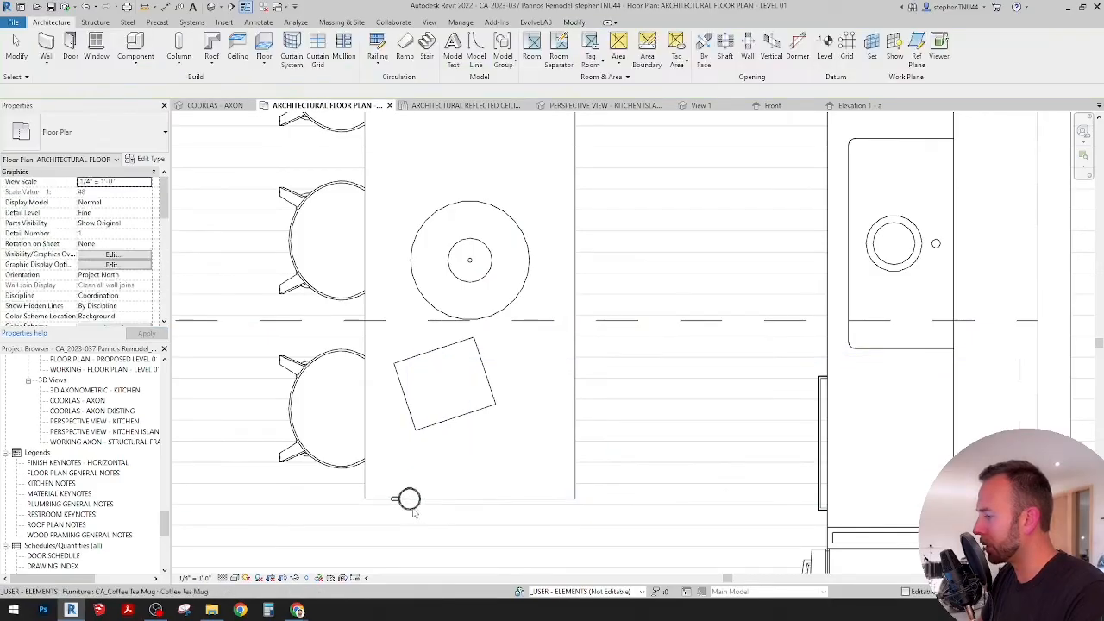
Step: In the COORLAS - AXON view, extend the section box past the kitchen island so the book and mug are included
click(235, 106)
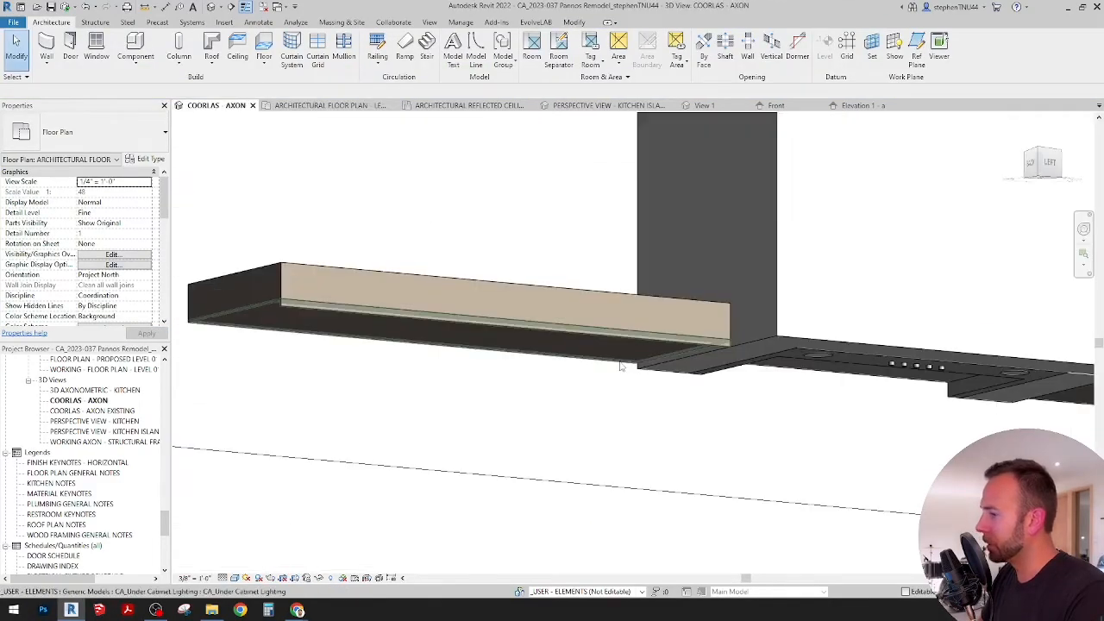
scroll(621, 366, down, 3)
shift+middle_drag(619, 365, 479, 237)
scroll(484, 243, down, 2)
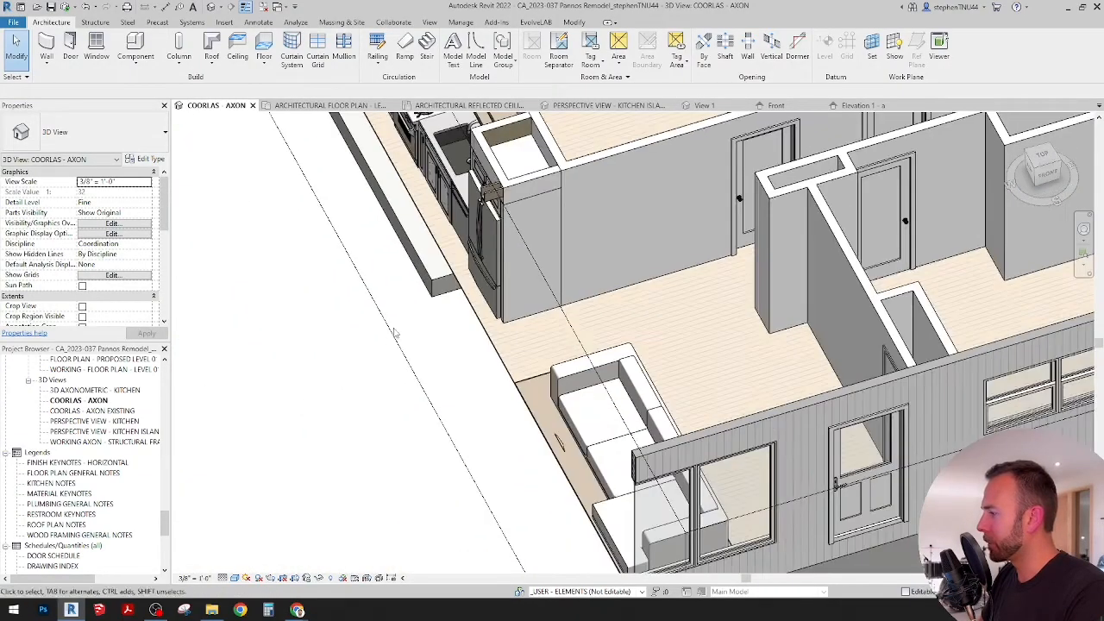
click(394, 333)
scroll(408, 327, down, 2)
drag(422, 253, 329, 281)
scroll(340, 285, up, 4)
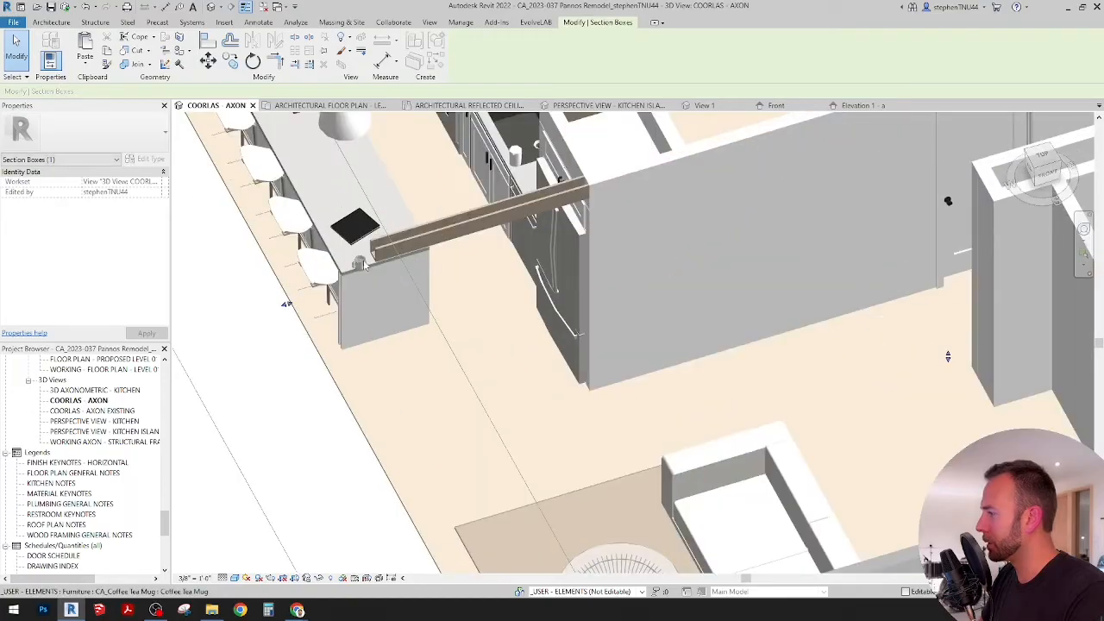
Step: In the architectural floor plan, move the mug from the island's edge onto the countertop beside the book and rotate its handle outward
click(351, 107)
click(430, 457)
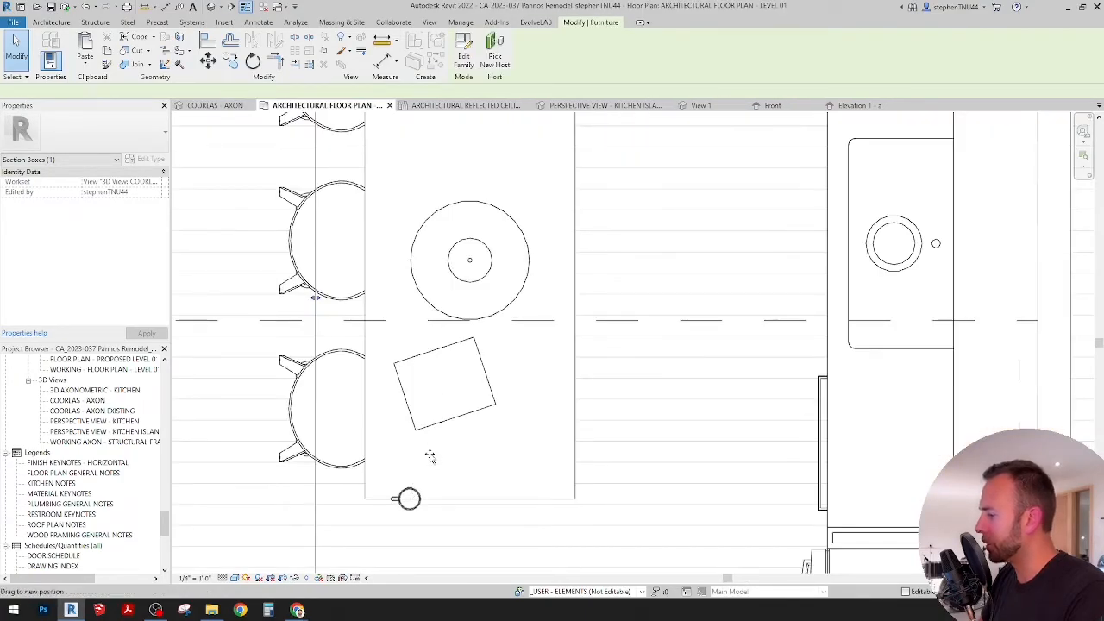
drag(430, 457, 437, 447)
key(r)
key(o)
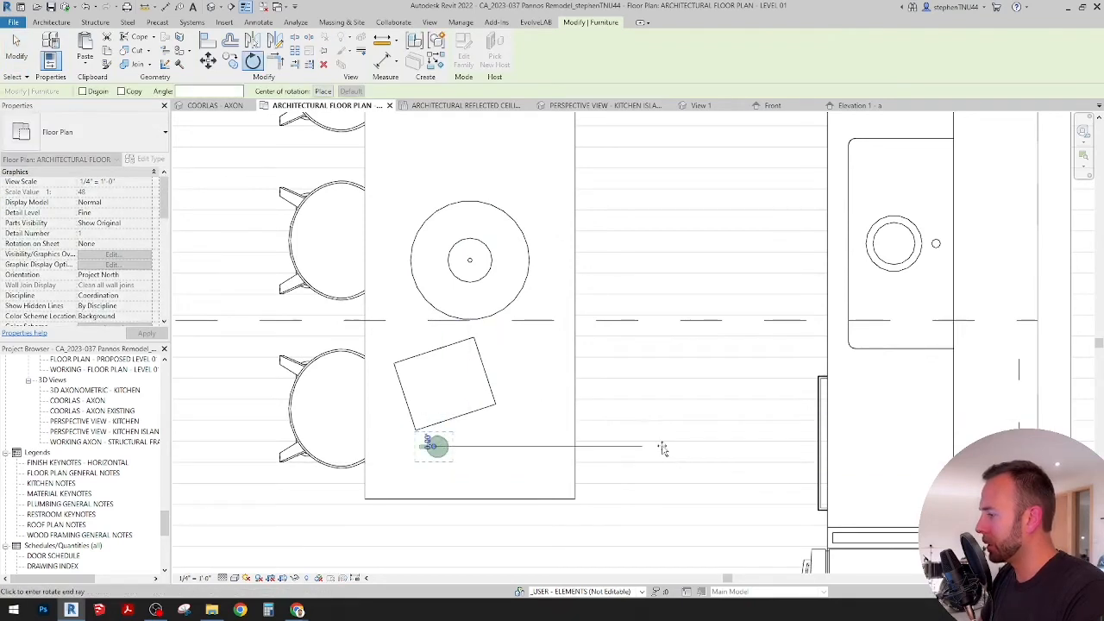
click(534, 217)
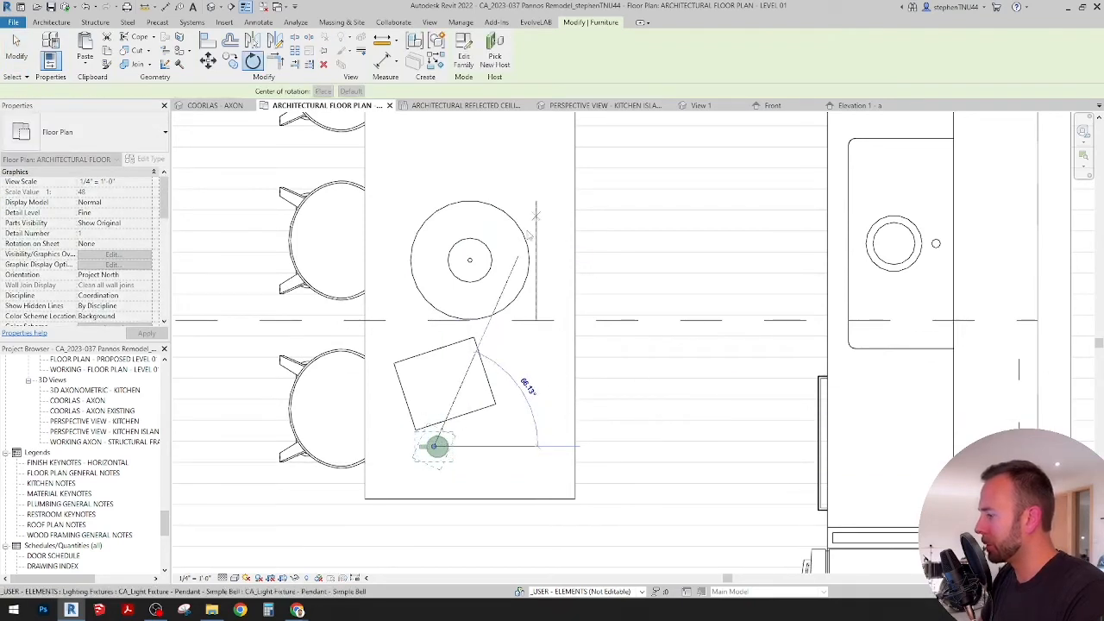
Step: Nudge the book away from the mug toward the pendant and slightly toward the stools, and check both in the kitchen island perspective
click(452, 348)
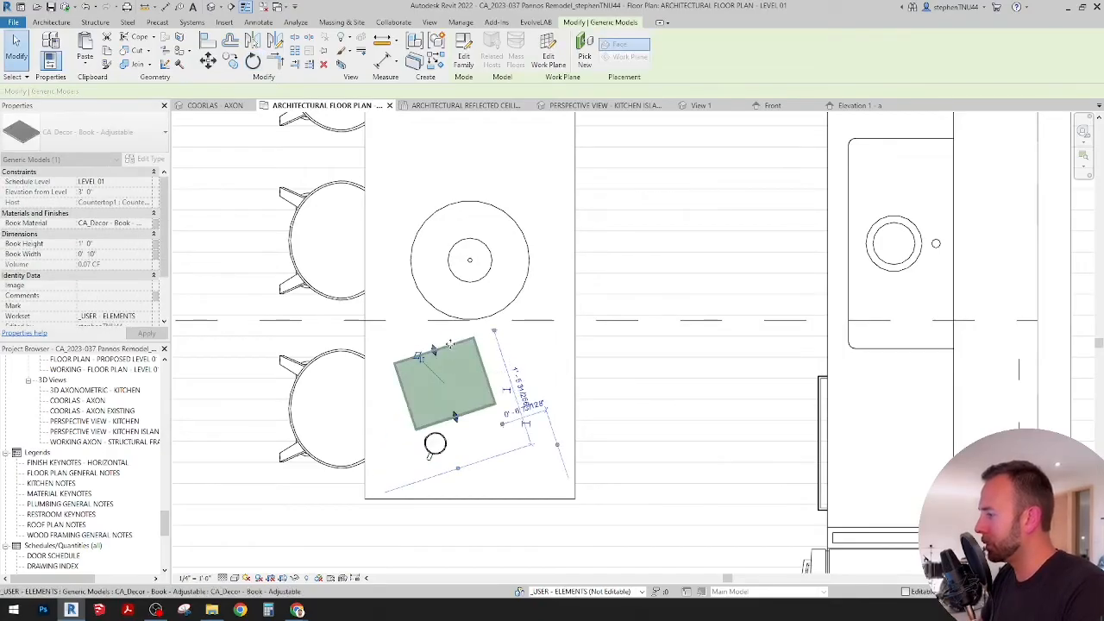
key(Up)
key(Up)
key(Up)
key(Up)
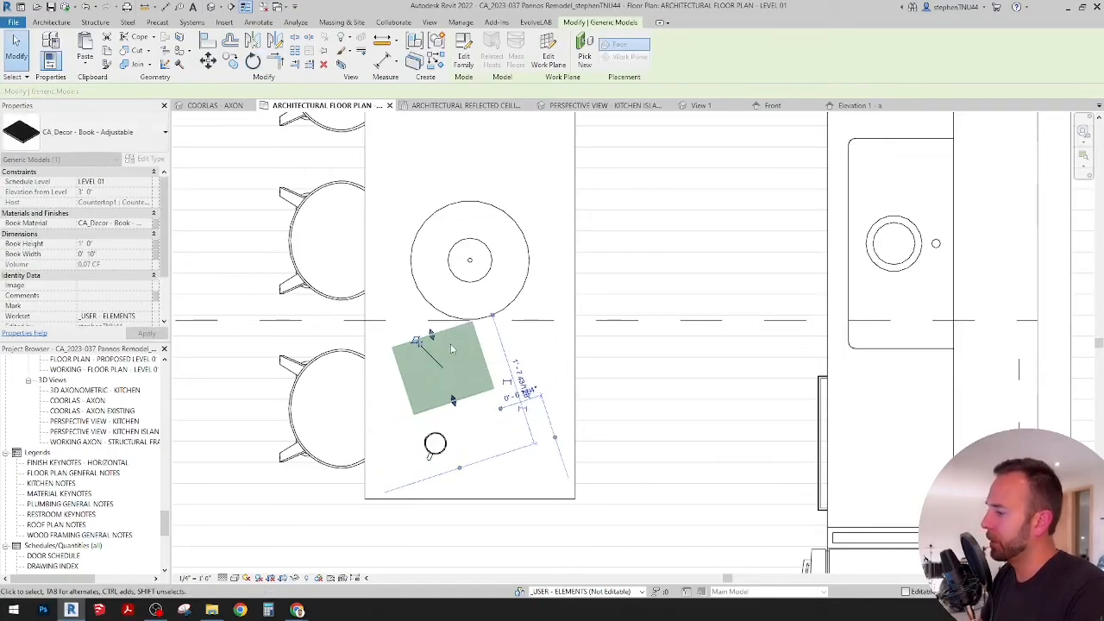
key(Left)
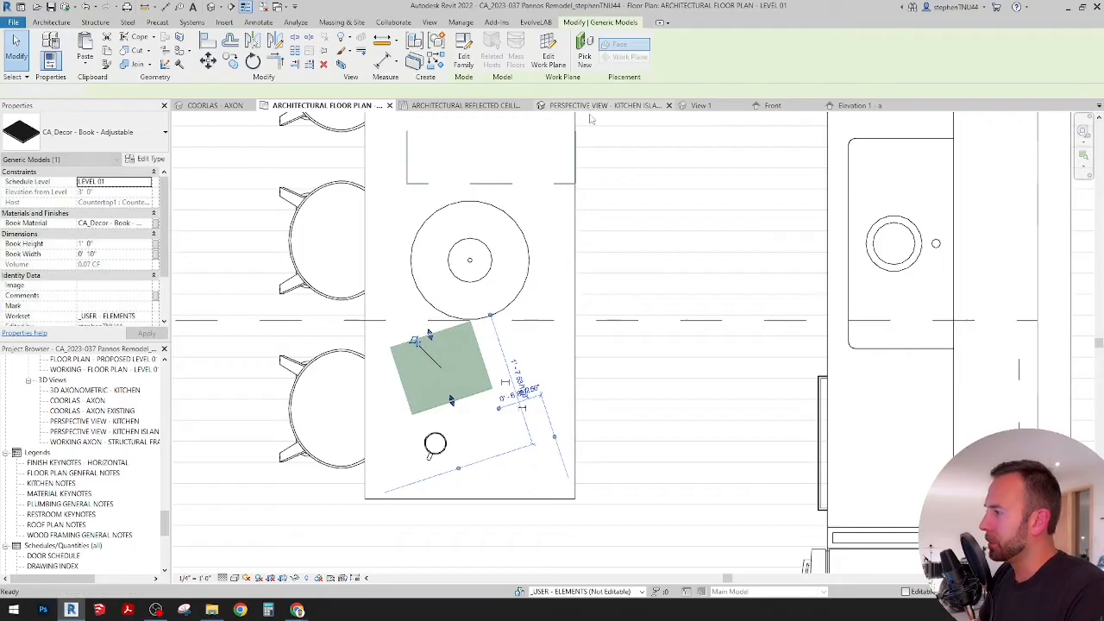
click(591, 107)
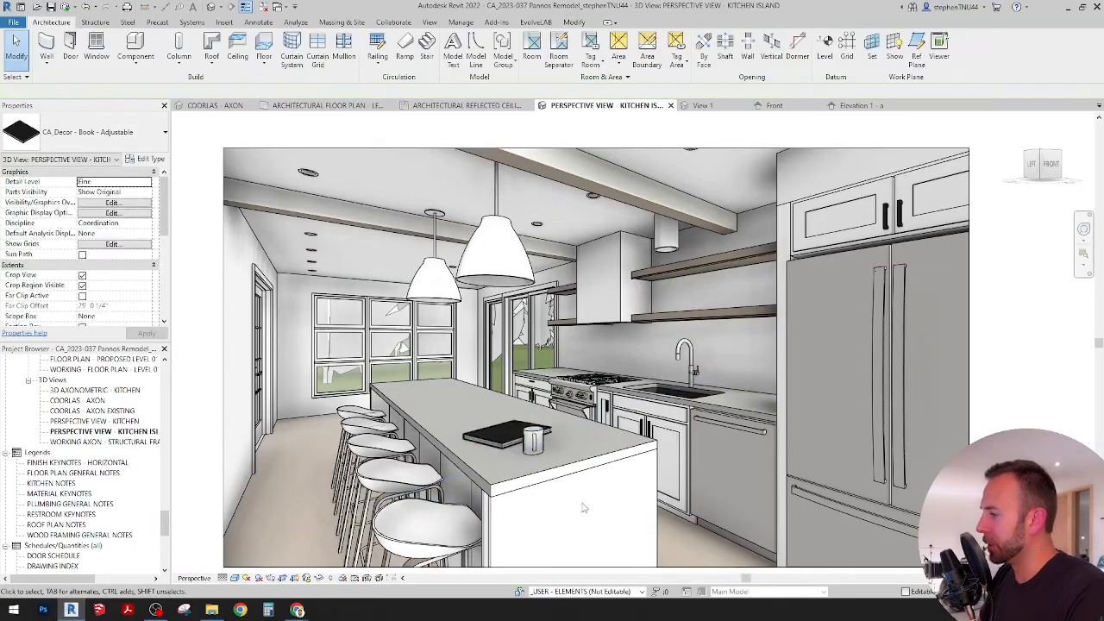
key(Escape)
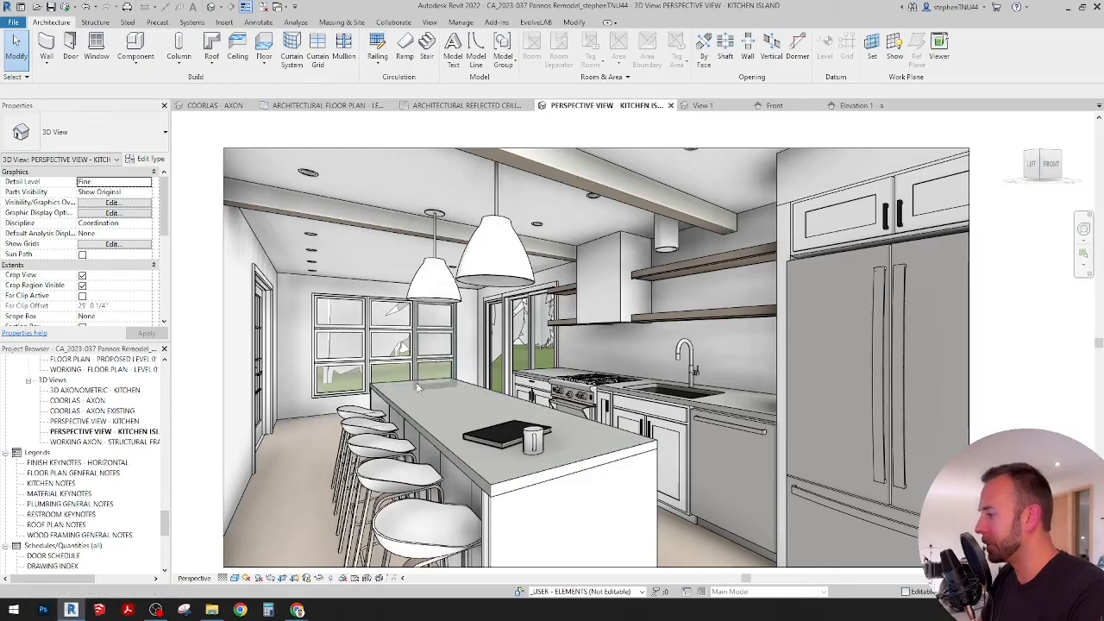
Step: In the architectural floor plan, place a CA_Cutting Board - Butcher Block on the island's countertop face, at the end opposite the book and mug
click(327, 105)
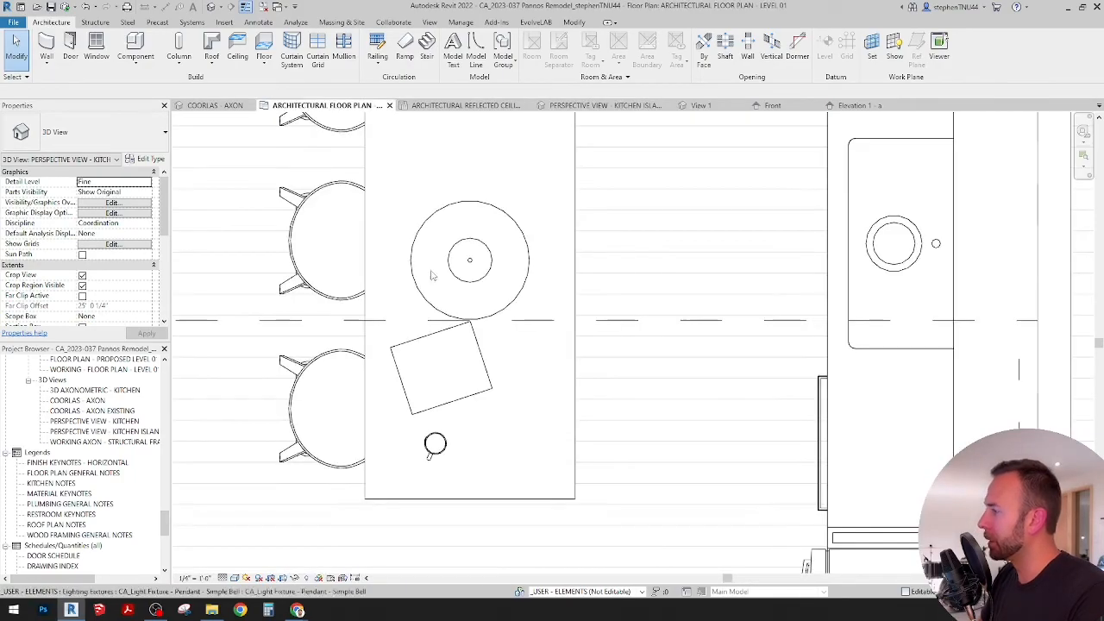
scroll(257, 158, down, 2)
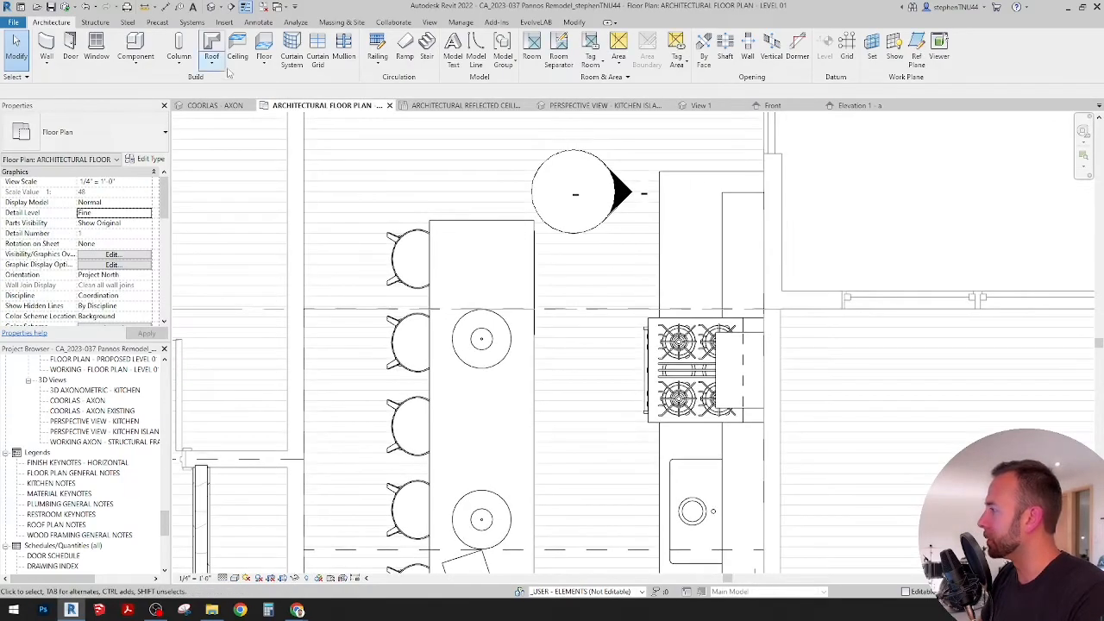
click(143, 65)
click(155, 86)
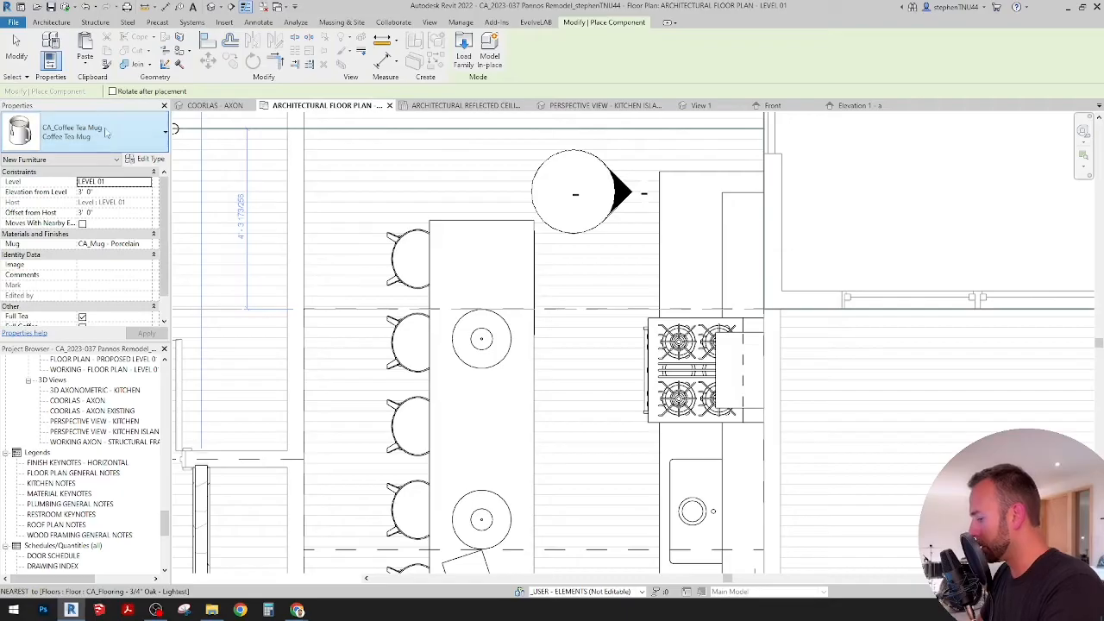
click(105, 130)
text(BUI)
text(CH)
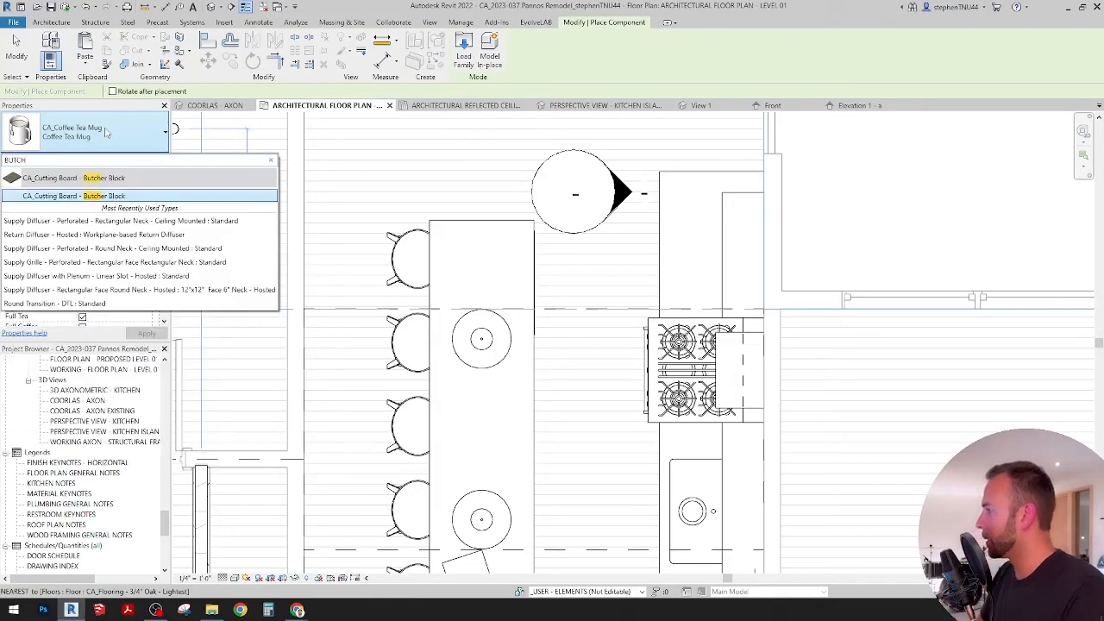
click(112, 198)
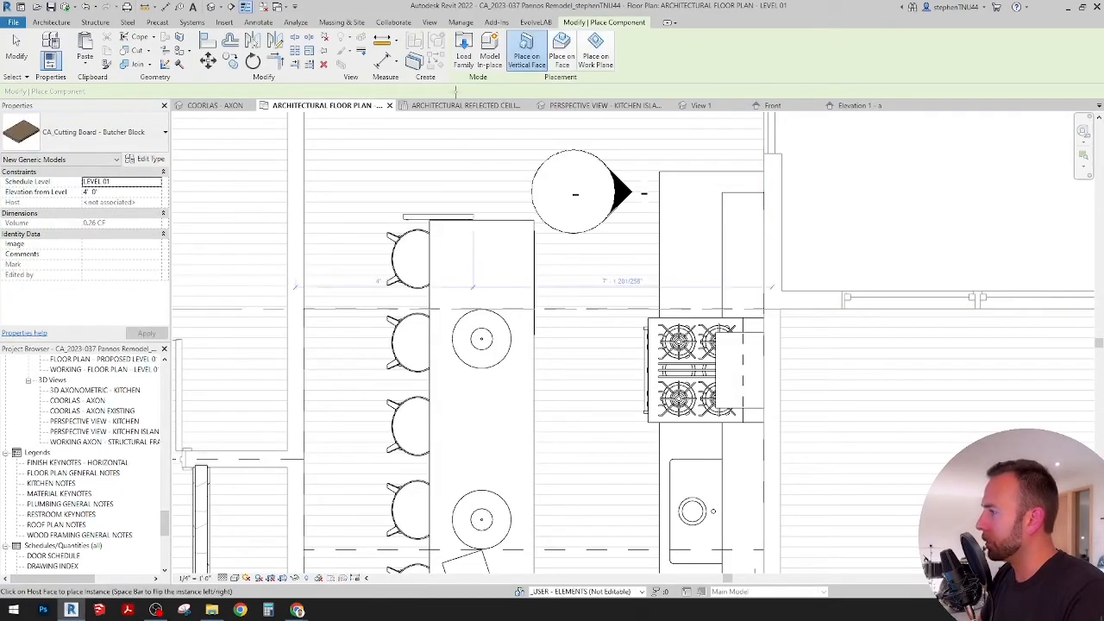
click(561, 57)
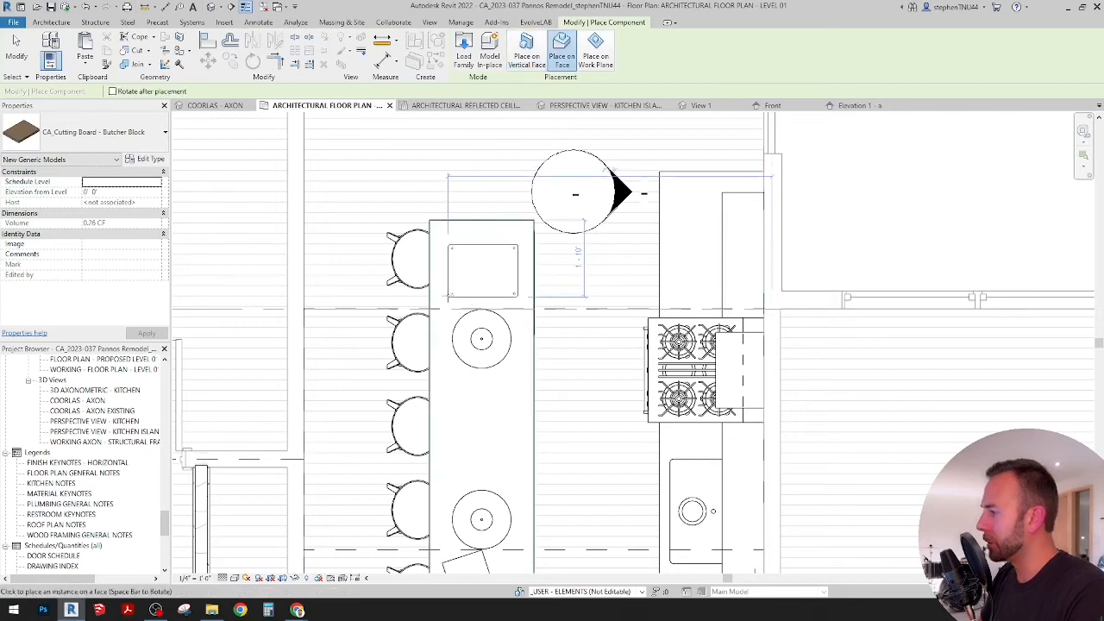
click(500, 296)
key(Escape)
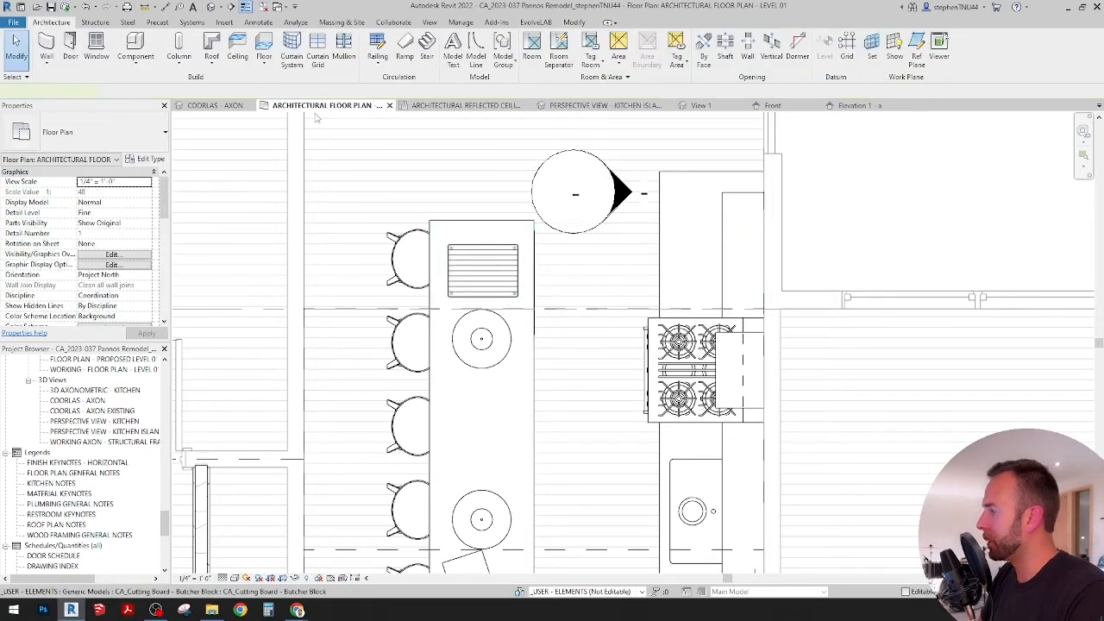
Step: Rotate the cutting board 90 degrees, nudge it toward the nearest pendant, and check it in the kitchen island perspective
click(254, 64)
click(610, 256)
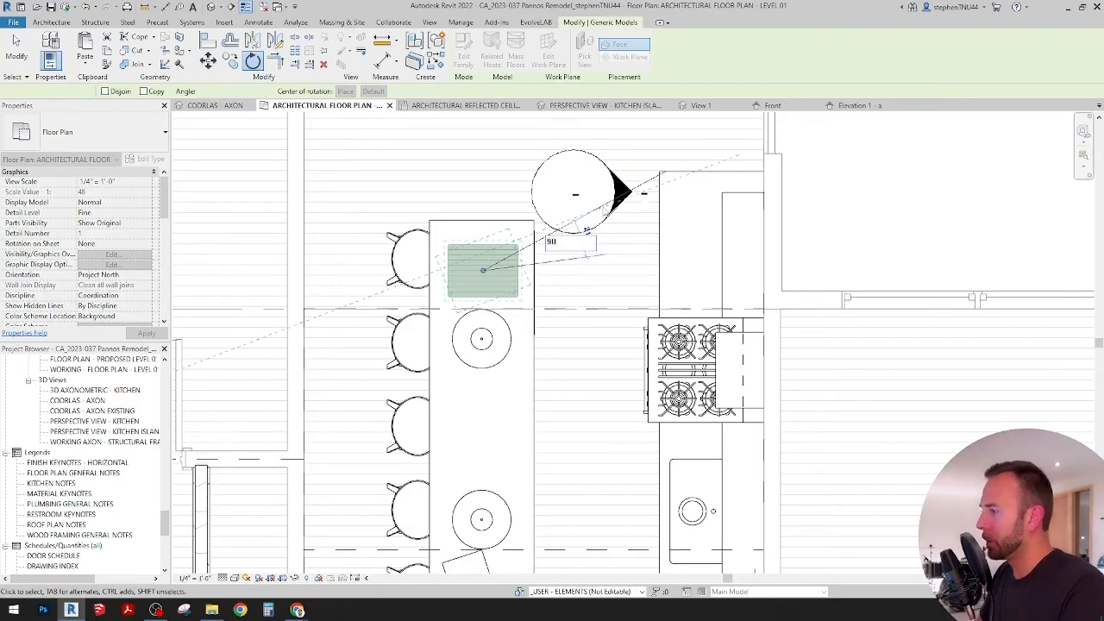
click(586, 230)
key(Down)
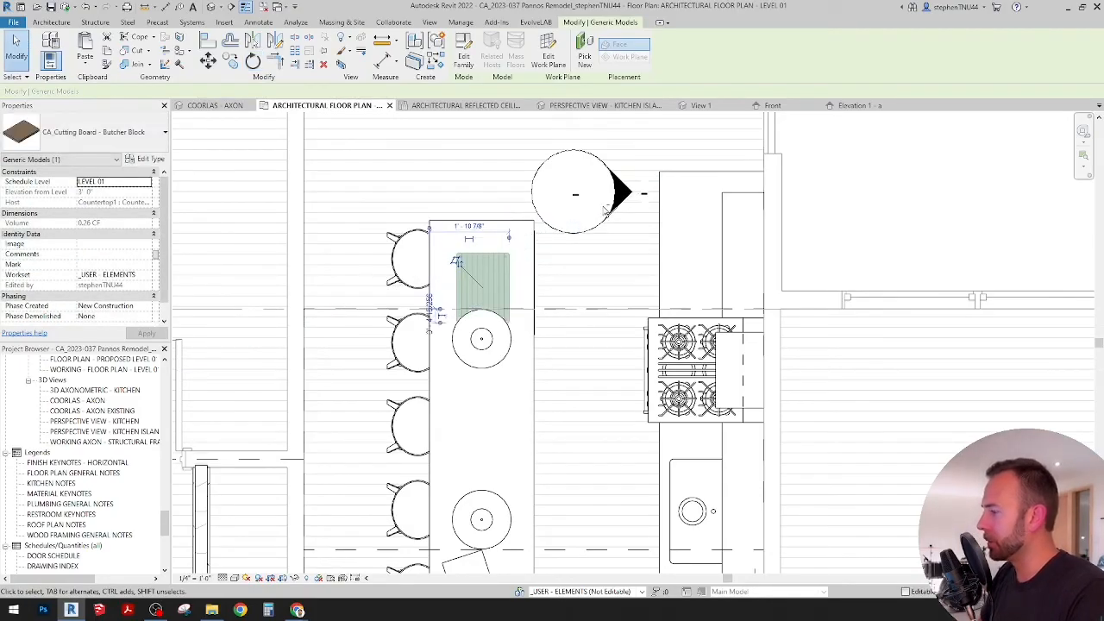
key(Down)
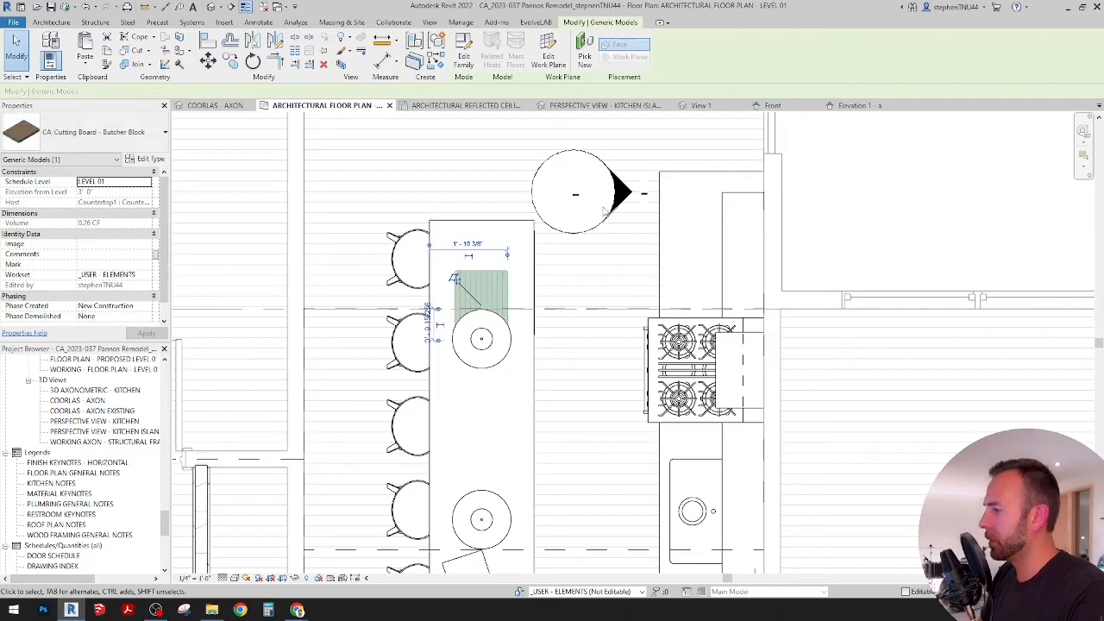
key(Escape)
click(481, 105)
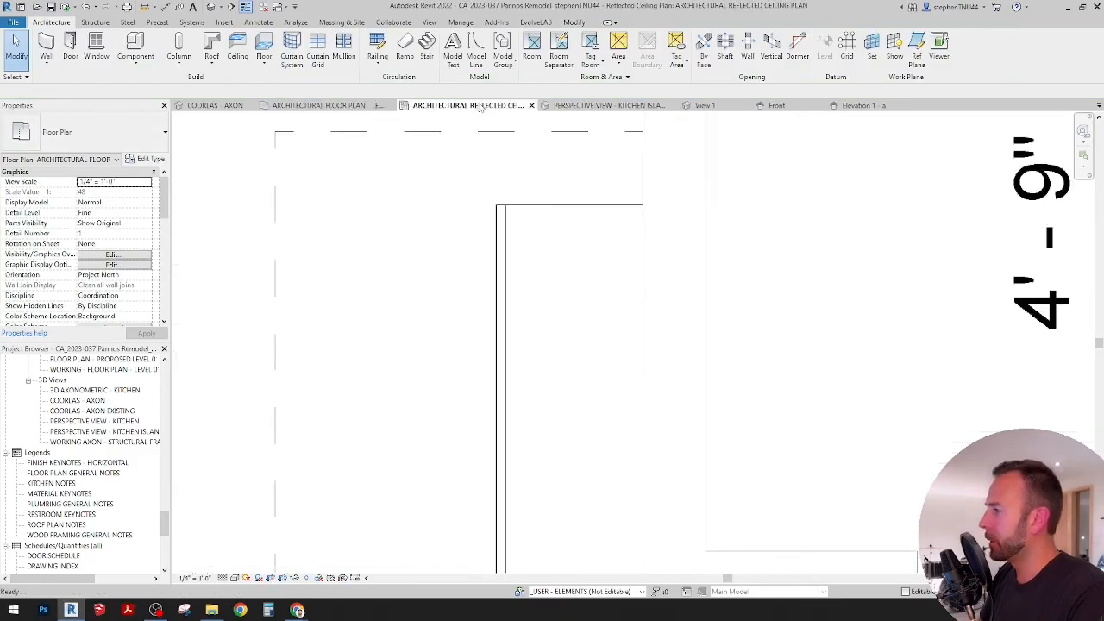
click(643, 107)
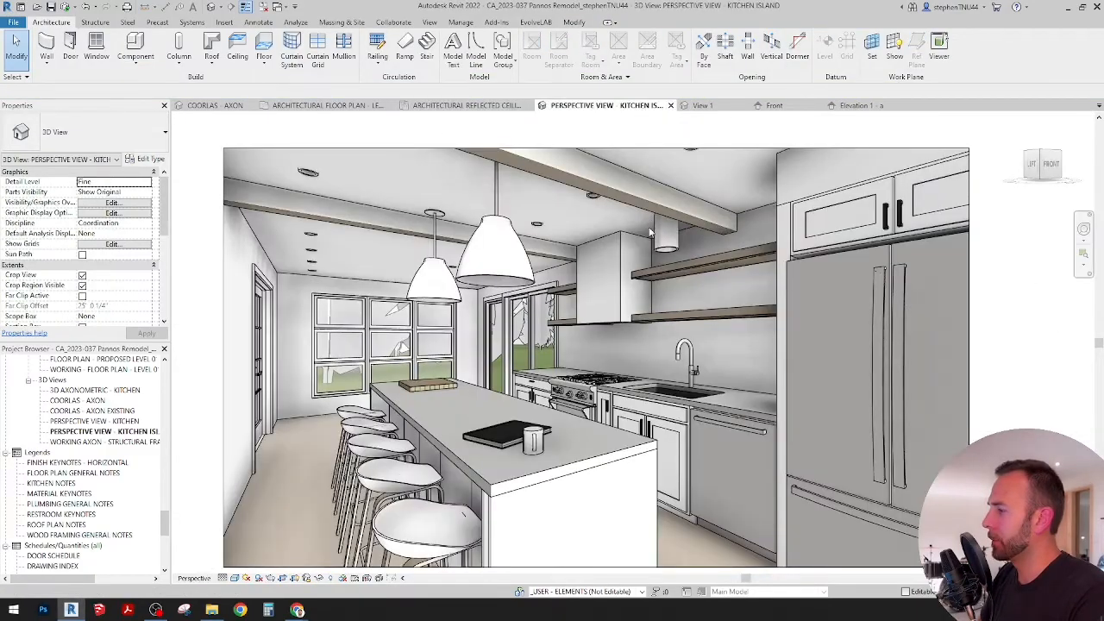
scroll(404, 390, up, 6)
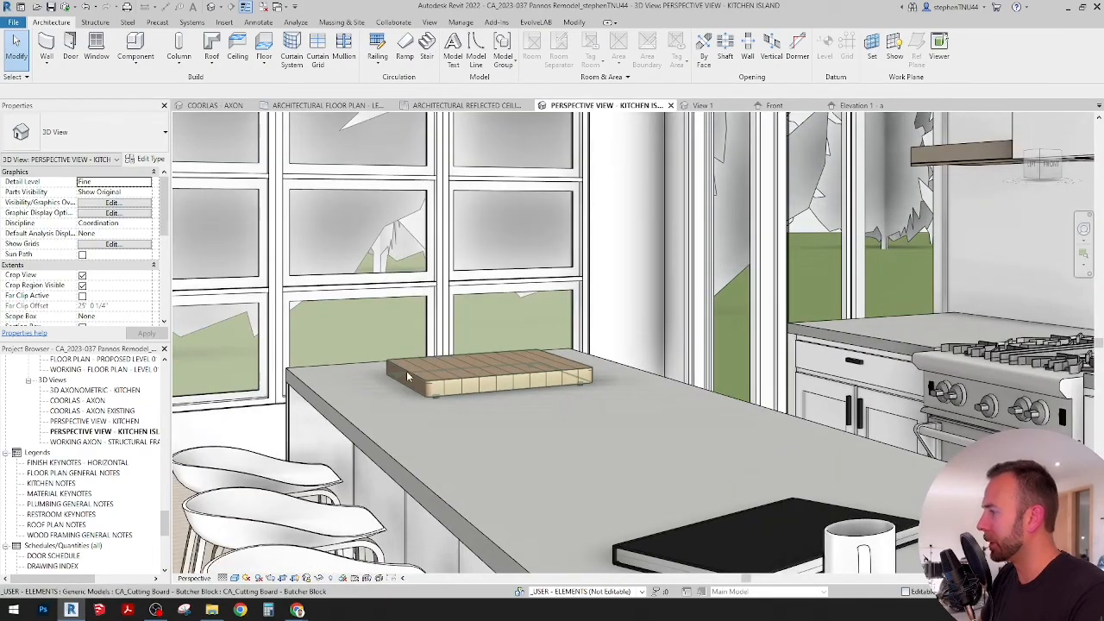
scroll(407, 377, down, 6)
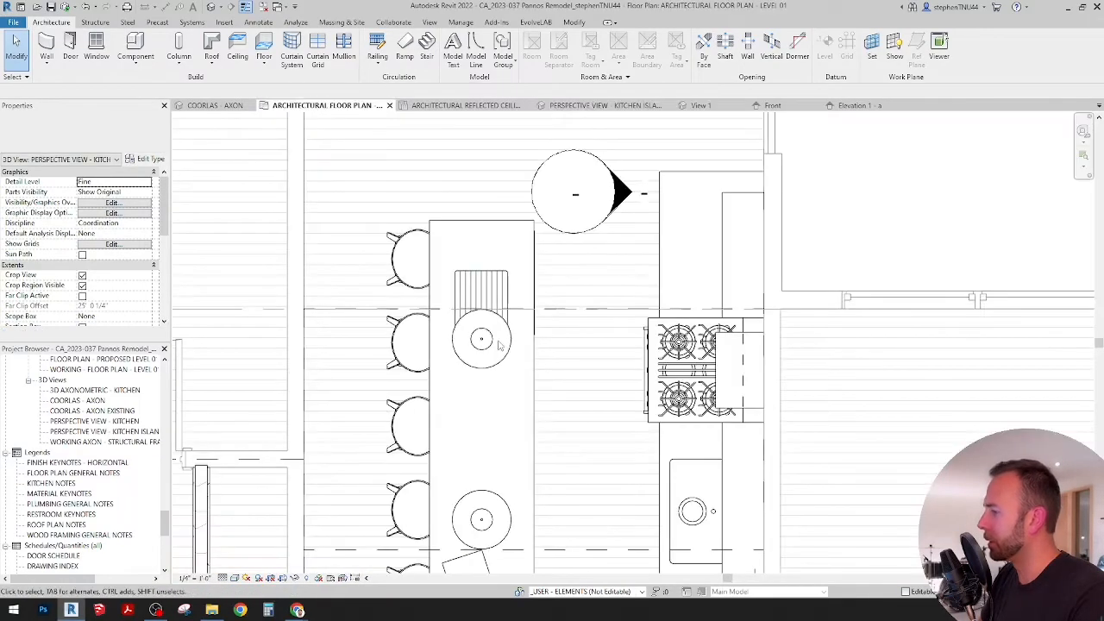
Step: In the architectural floor plan, nudge the cutting board further along the island until it sits beneath the pendant, and check it in the kitchen island perspective
click(505, 273)
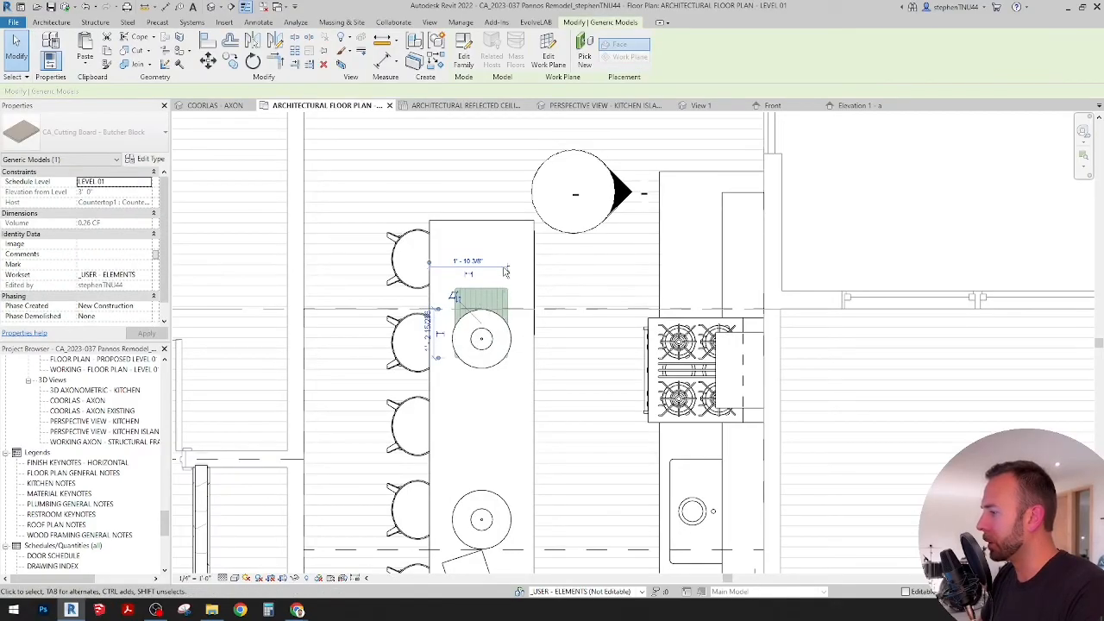
key(Down)
key(Down)
key(Down)
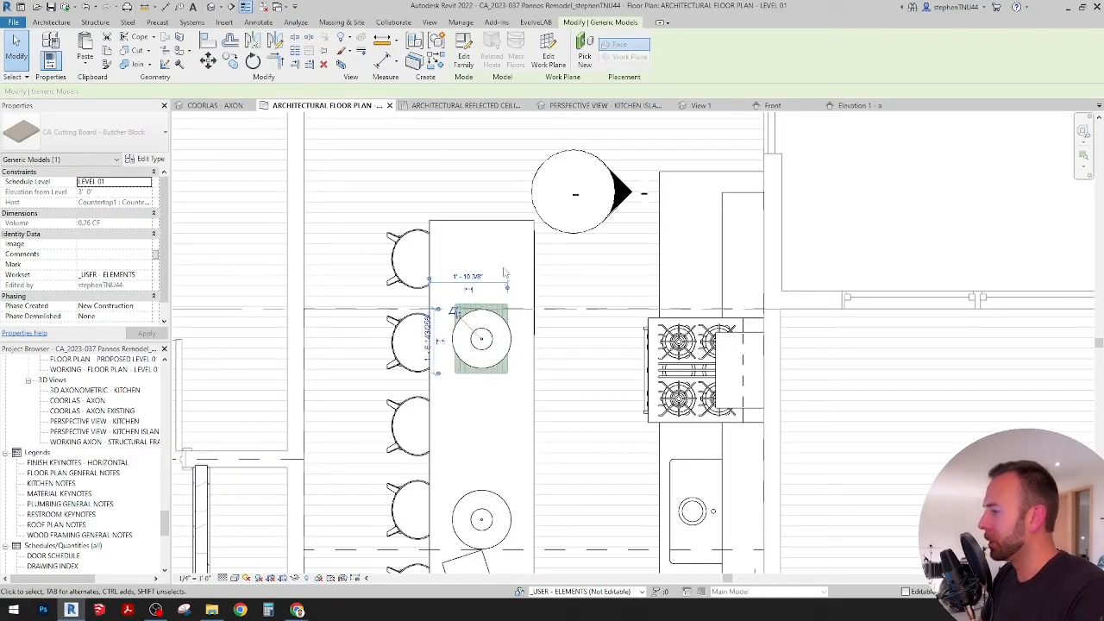
click(604, 105)
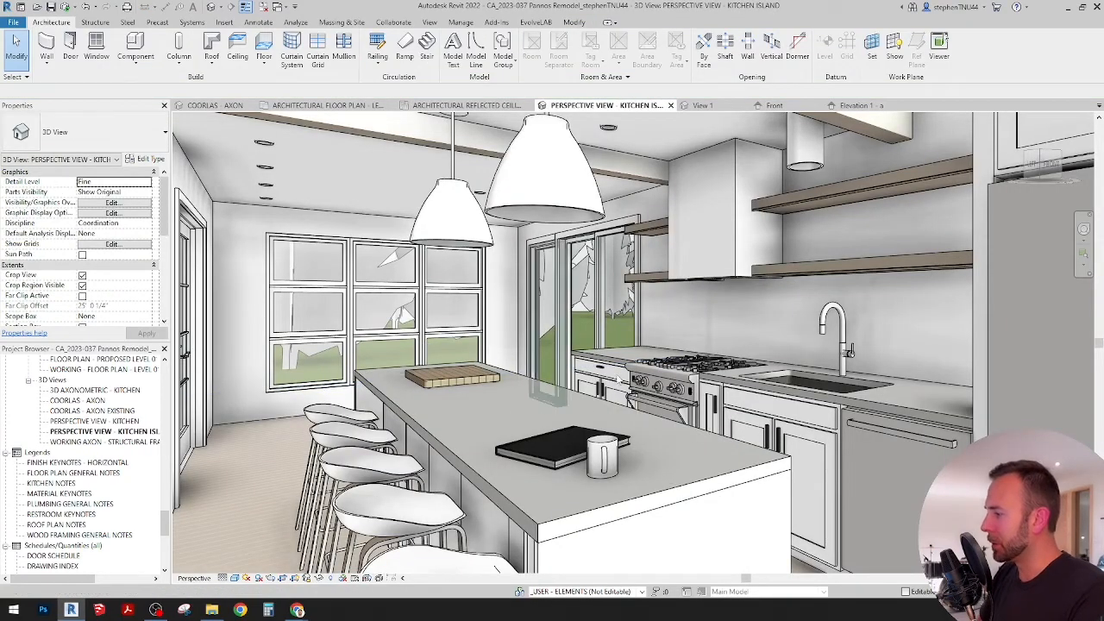
scroll(626, 322, down, 2)
scroll(712, 399, down, 3)
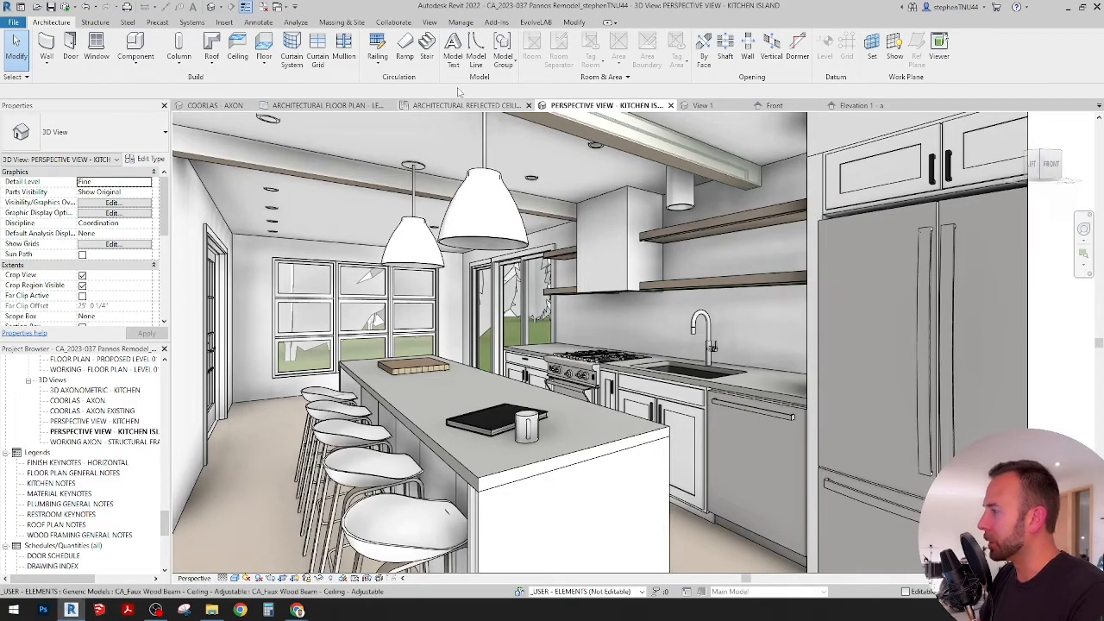
Step: In the COORLAS - AXON view, frame the counter beside the range and choose the CA_Planting - Pot Succulent Default component for placement
click(360, 106)
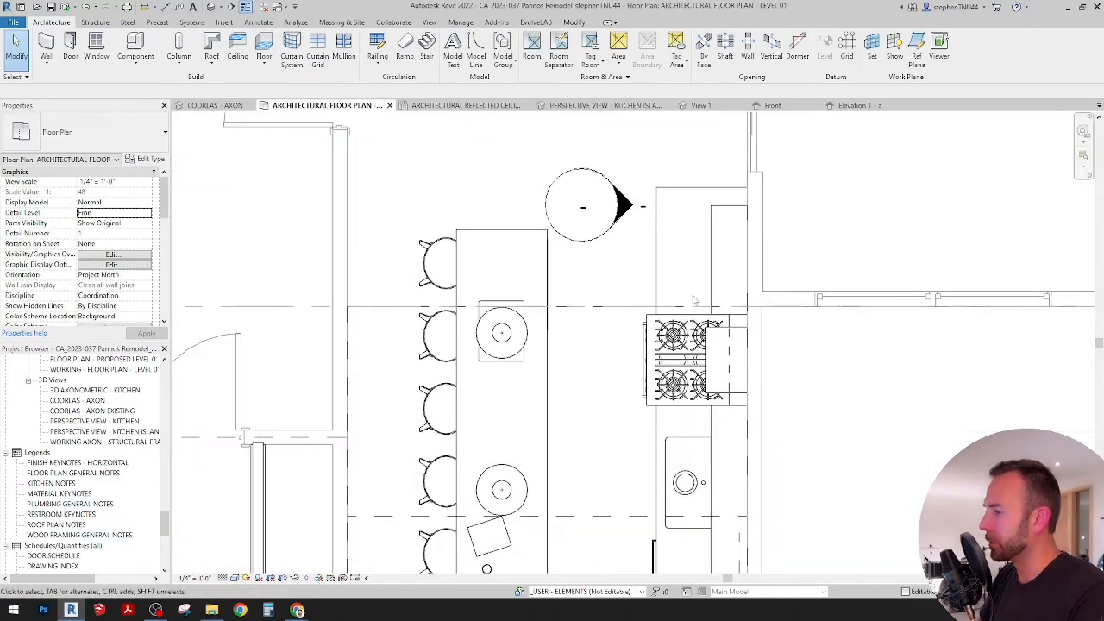
click(213, 106)
scroll(591, 320, down, 4)
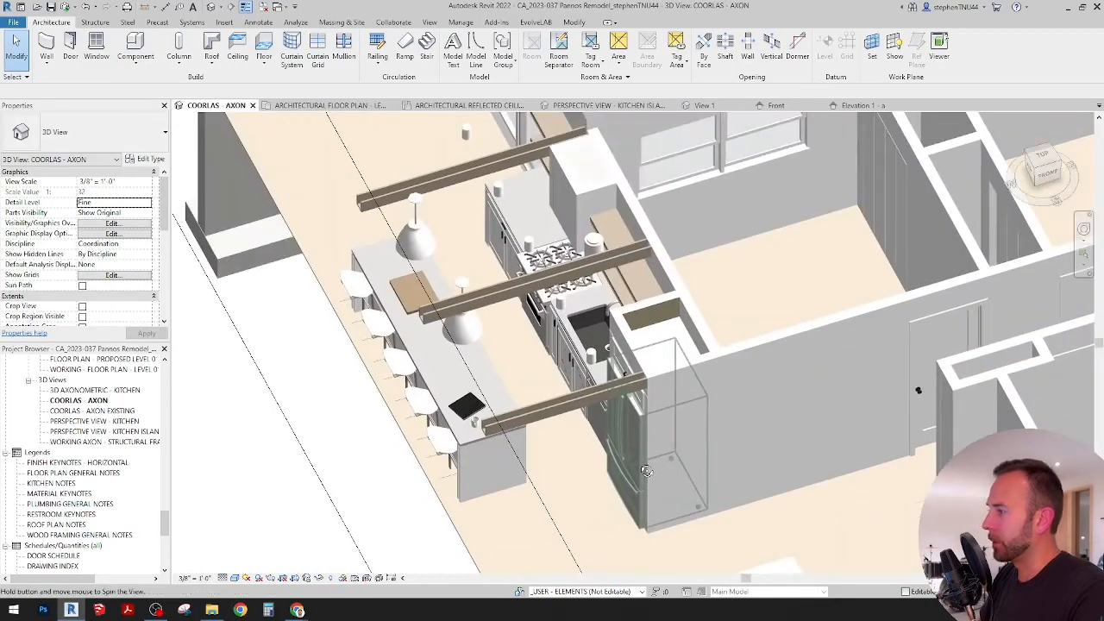
scroll(553, 342, up, 6)
middle_drag(553, 341, 616, 421)
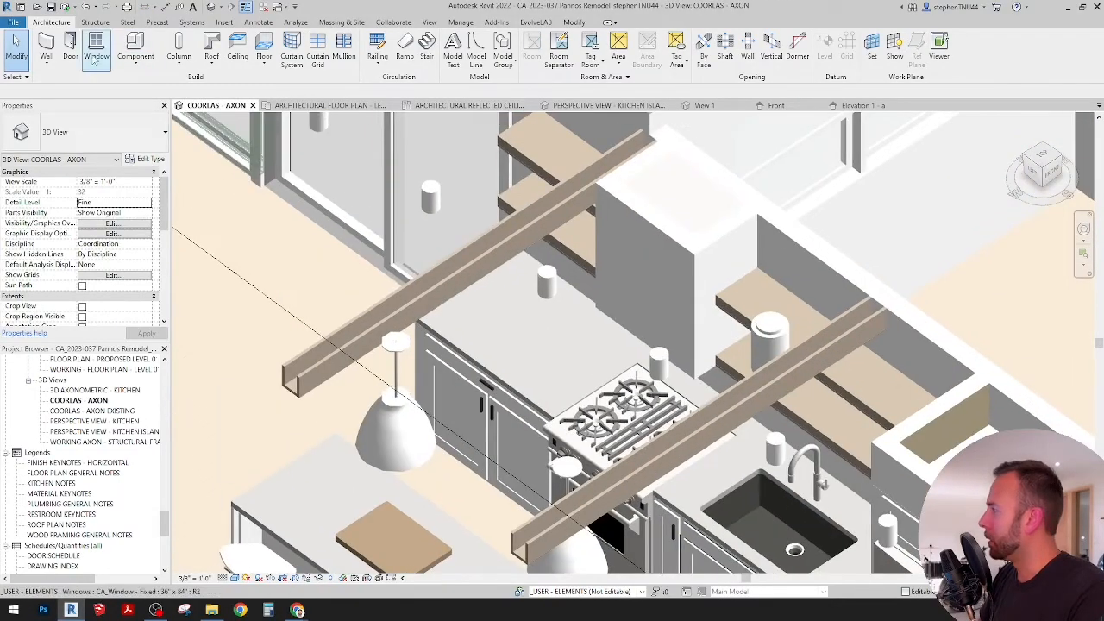
click(135, 57)
click(151, 86)
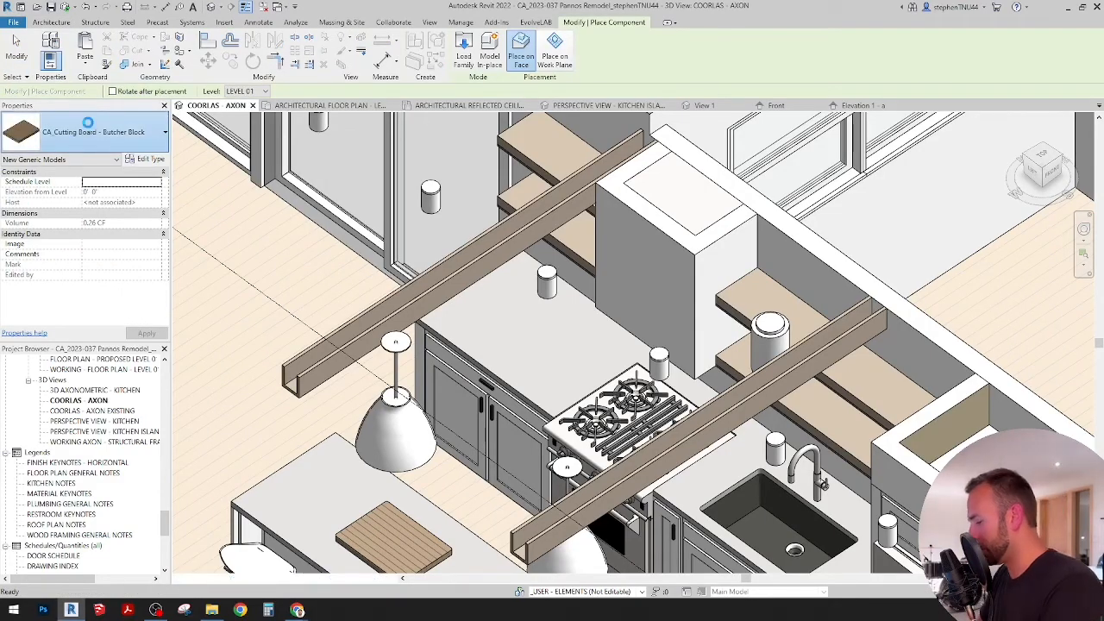
click(88, 127)
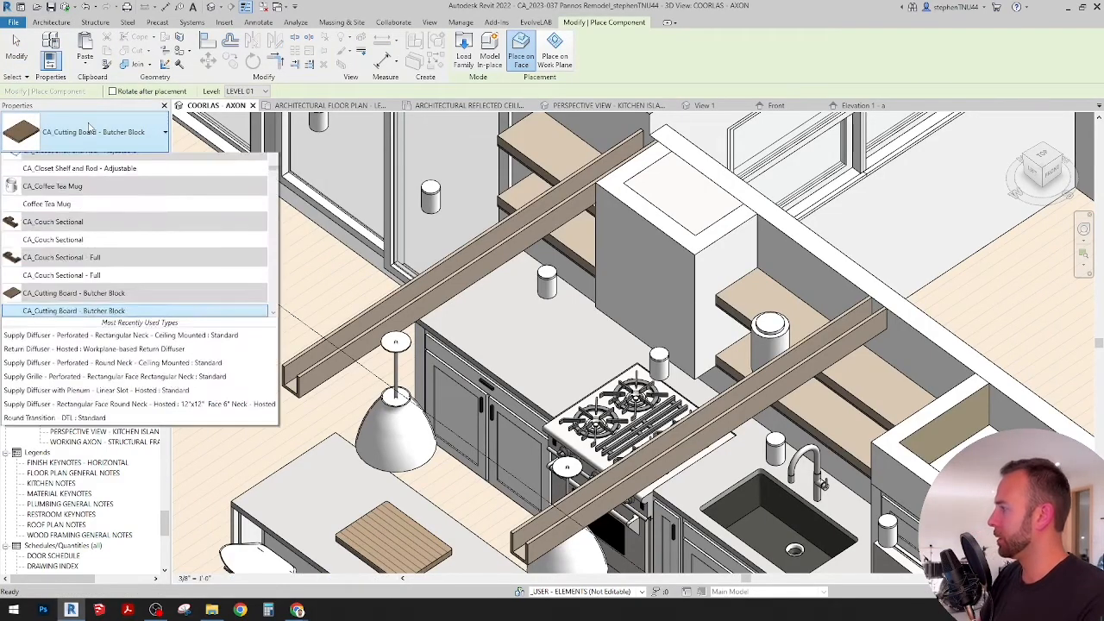
text(PLANT)
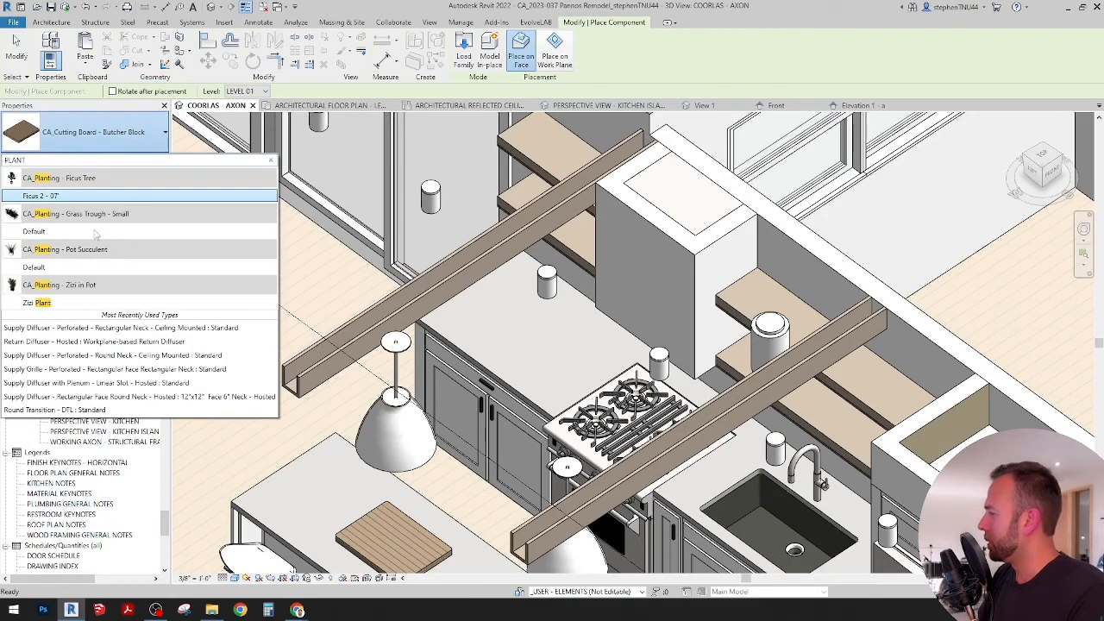
click(51, 269)
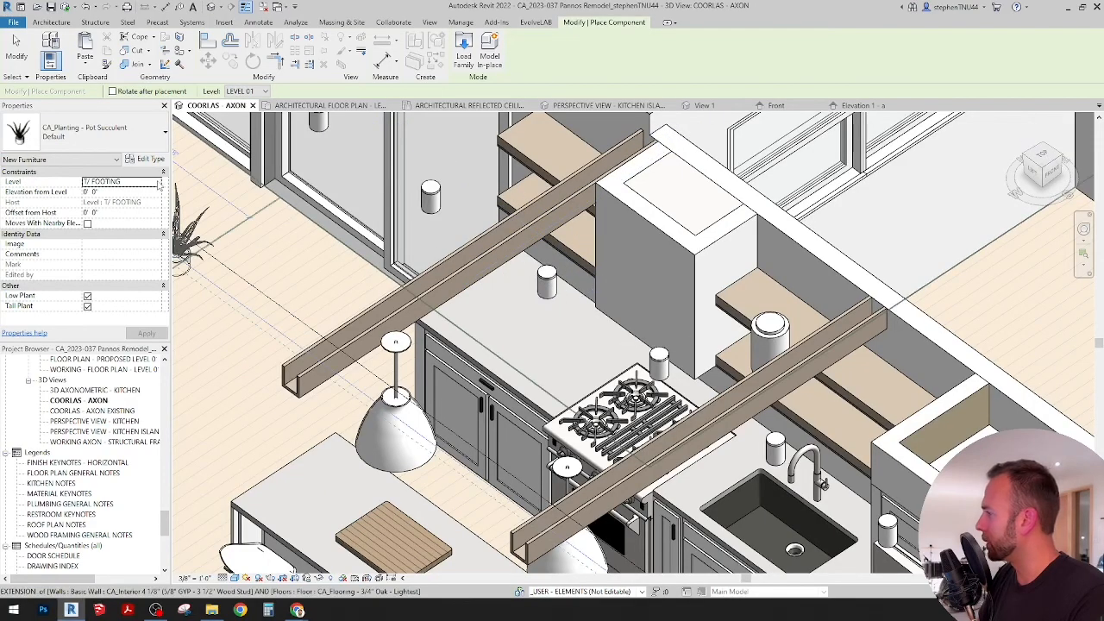
Step: Place the succulent on LEVEL 01 at an elevation of 3' 0", near the front edge of the counter beside the range
click(157, 183)
click(107, 218)
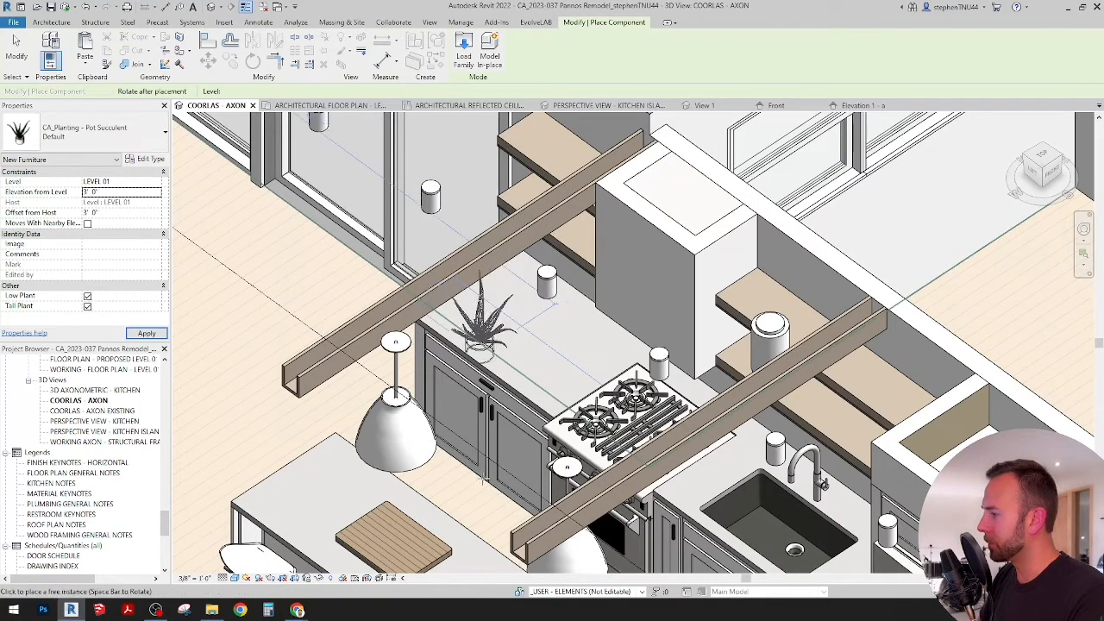
click(456, 362)
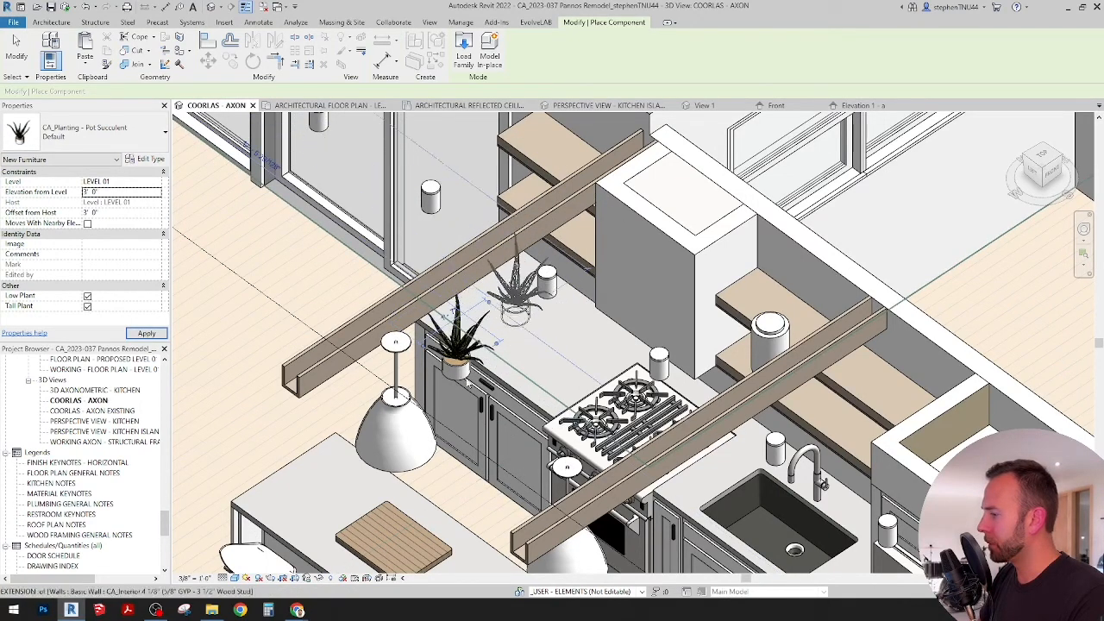
key(Escape)
key(Escape)
Step: In the architectural floor plan, move the succulent onto the counter beside the range and rotate it 90 degrees
click(321, 106)
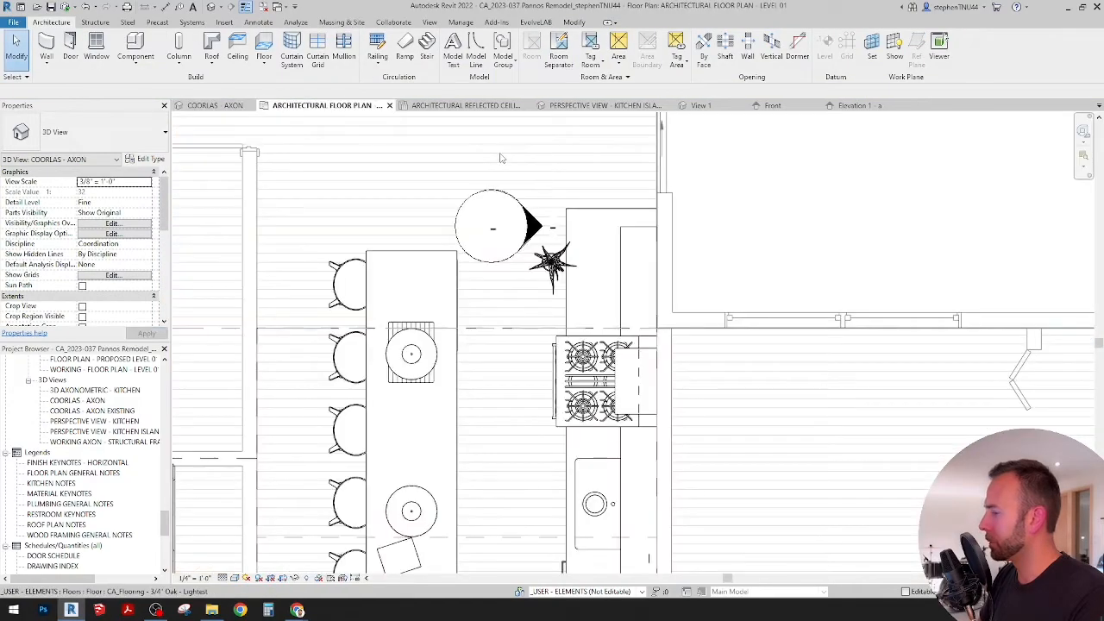
scroll(573, 272, up, 2)
click(543, 250)
drag(543, 251, 595, 260)
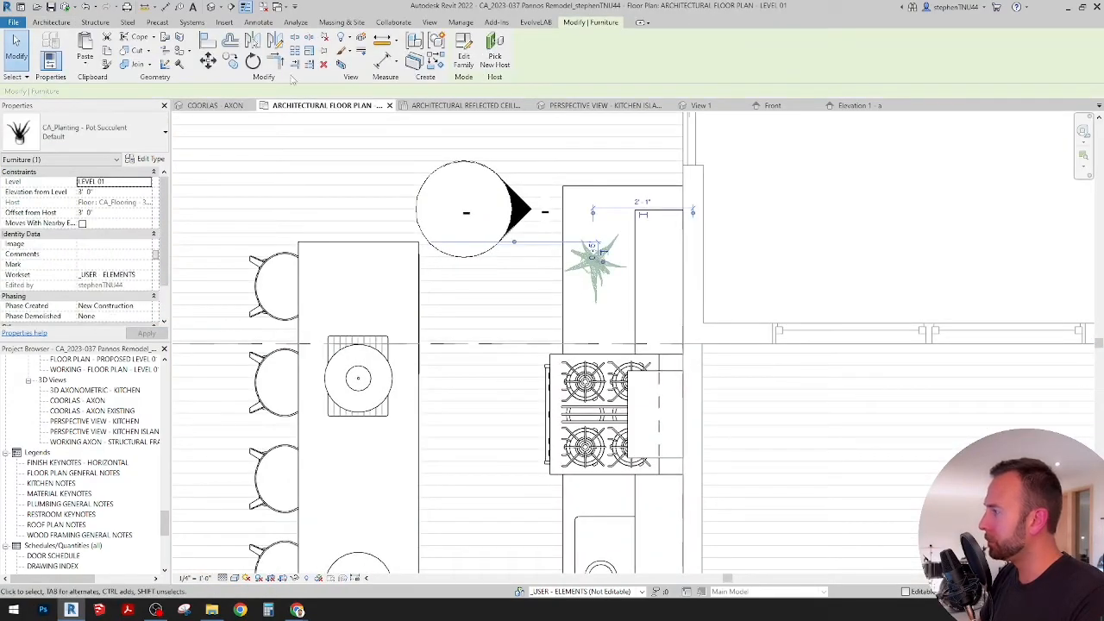
click(665, 259)
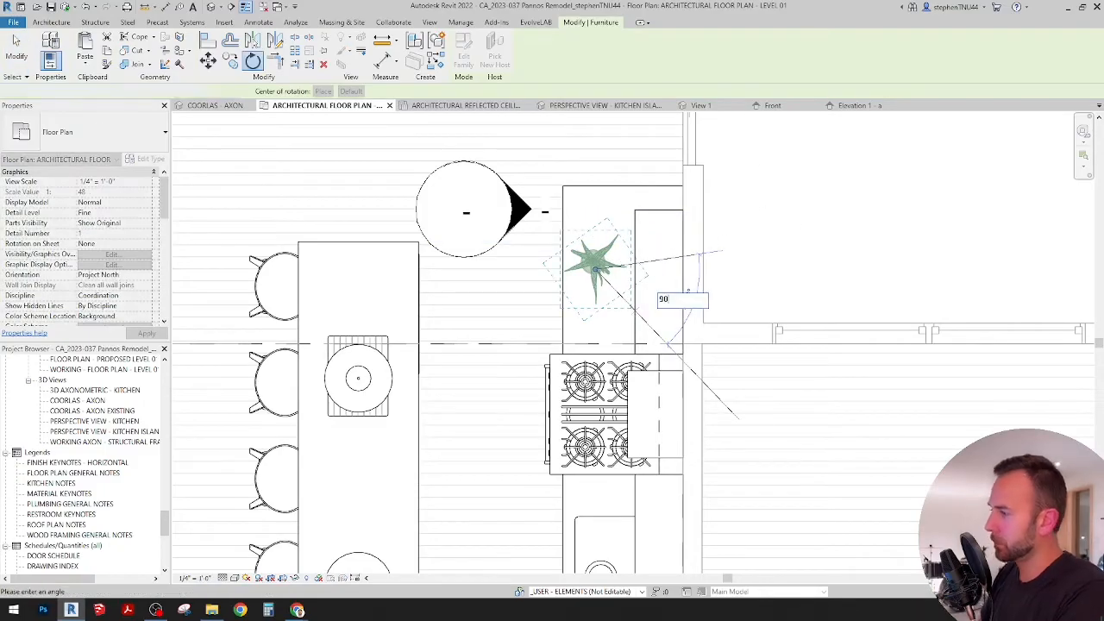
key(Return)
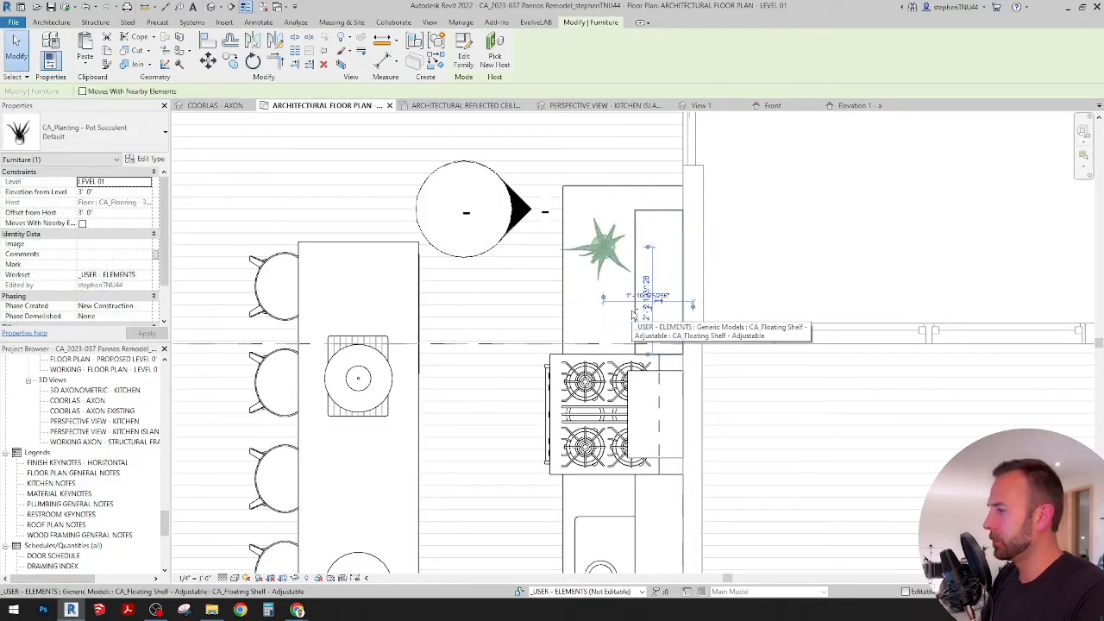
Step: Nudge the succulent away from the range and back under the floating shelf, and check it in the kitchen island perspective
key(Up)
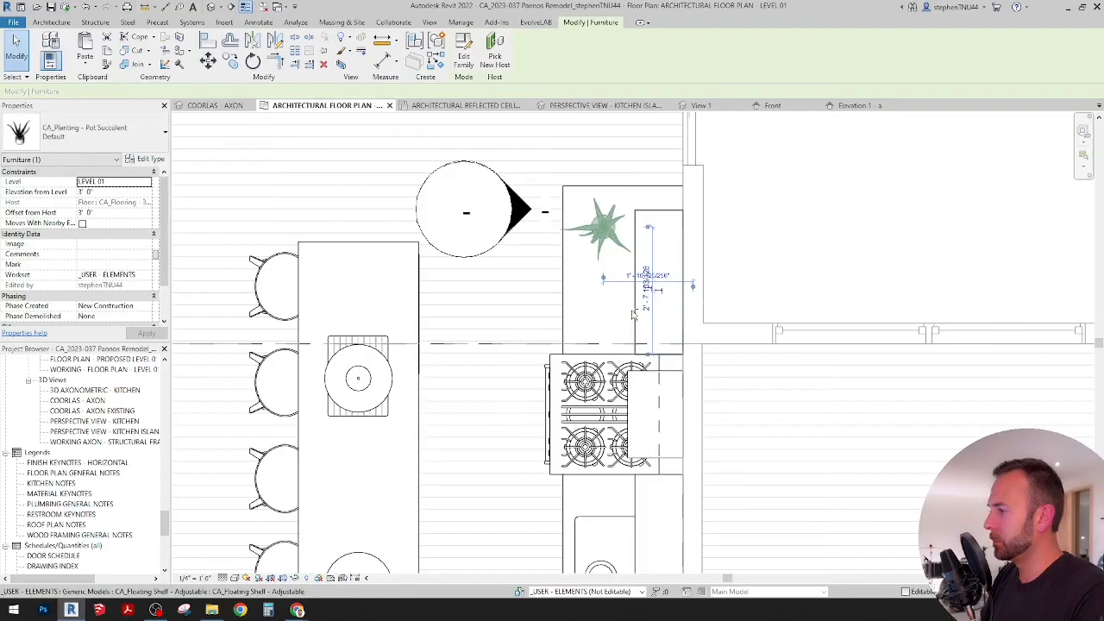
key(Right)
key(Right)
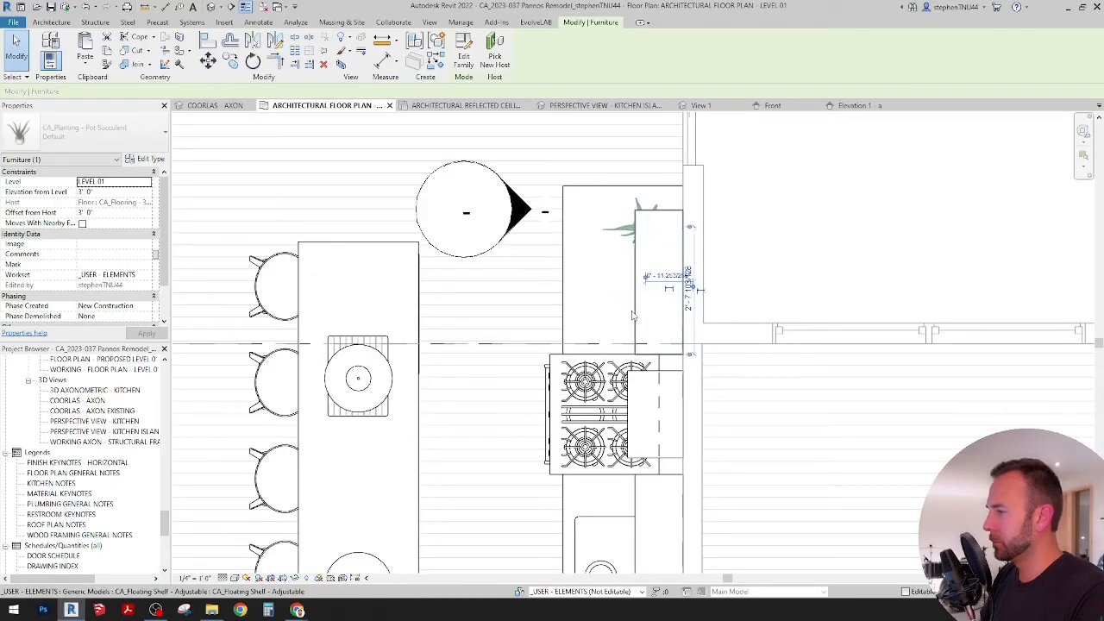
key(Escape)
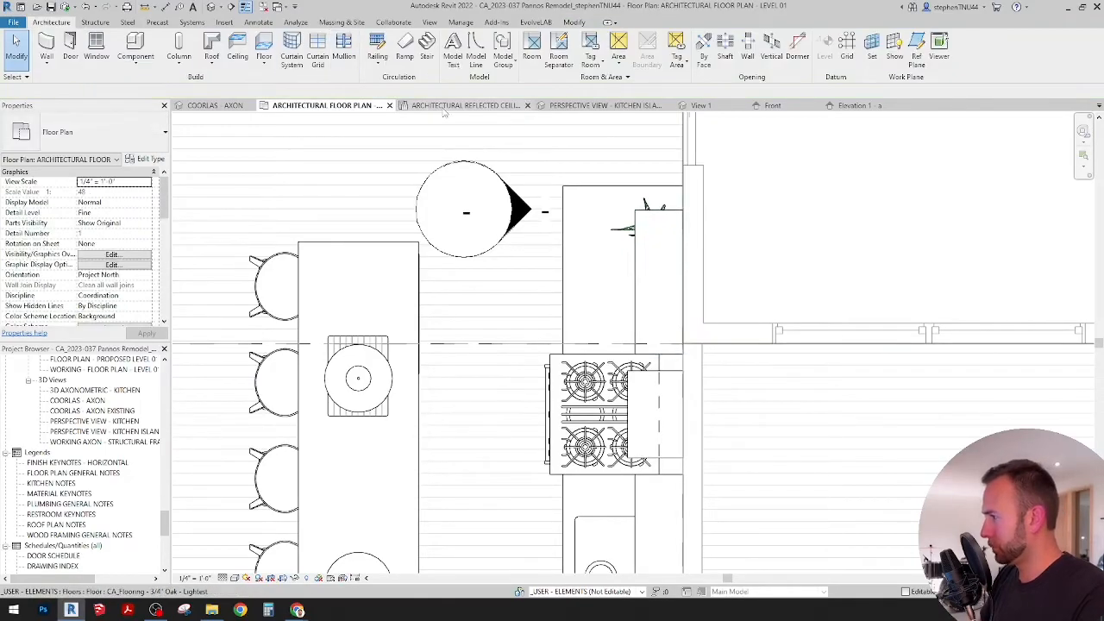
click(617, 105)
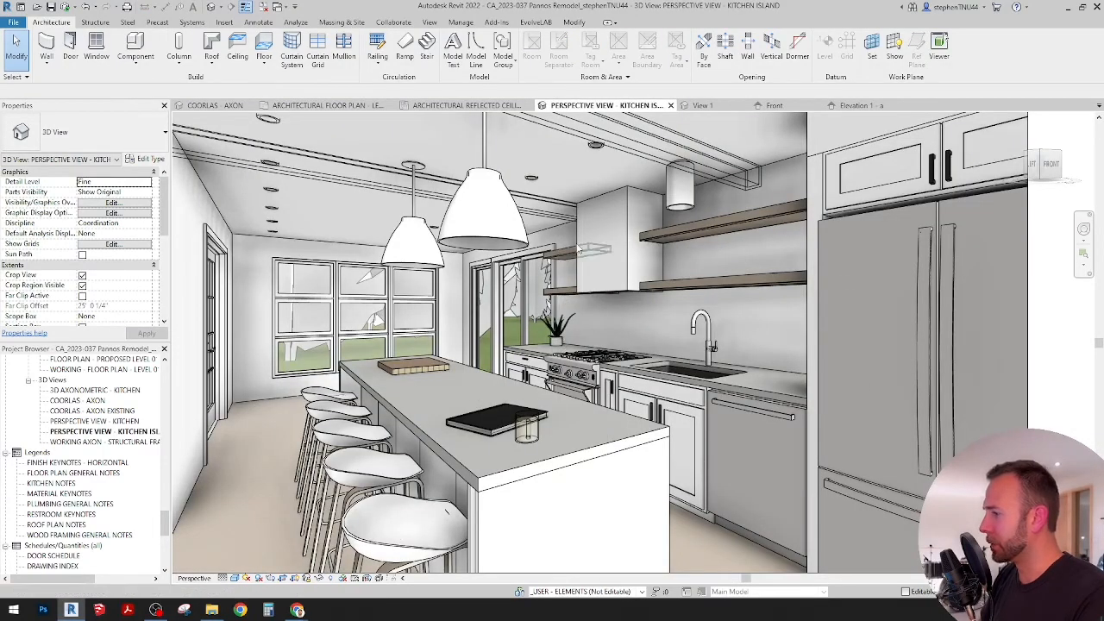
Step: Inspect the kitchen island perspective, then bring up its Rendering settings and sun settings
scroll(593, 507, down, 2)
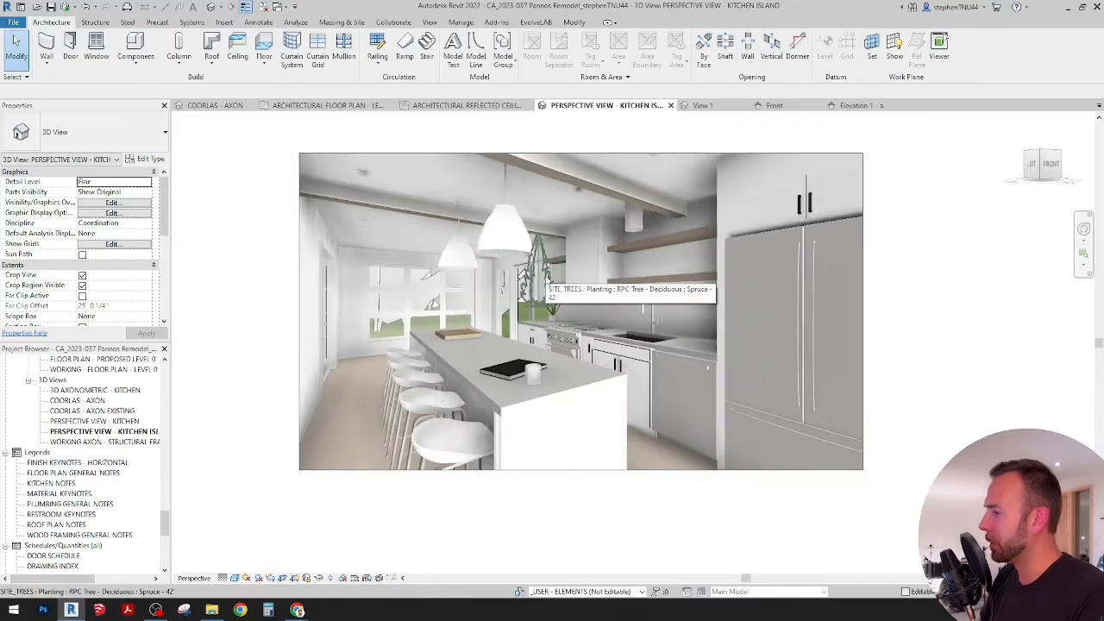
scroll(585, 500, up, 3)
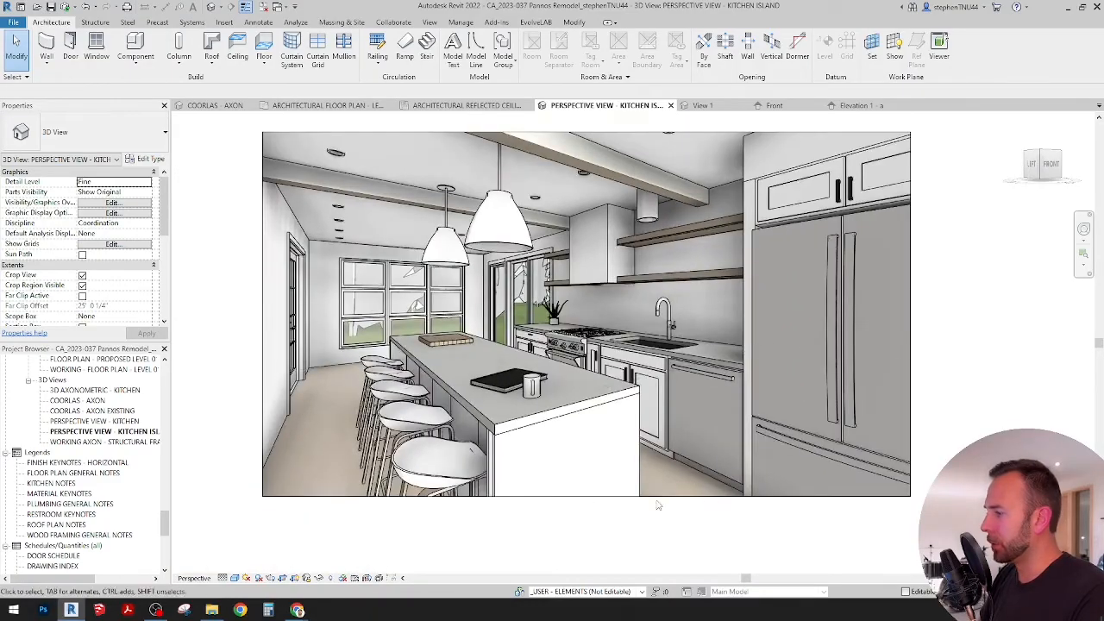
scroll(635, 336, up, 3)
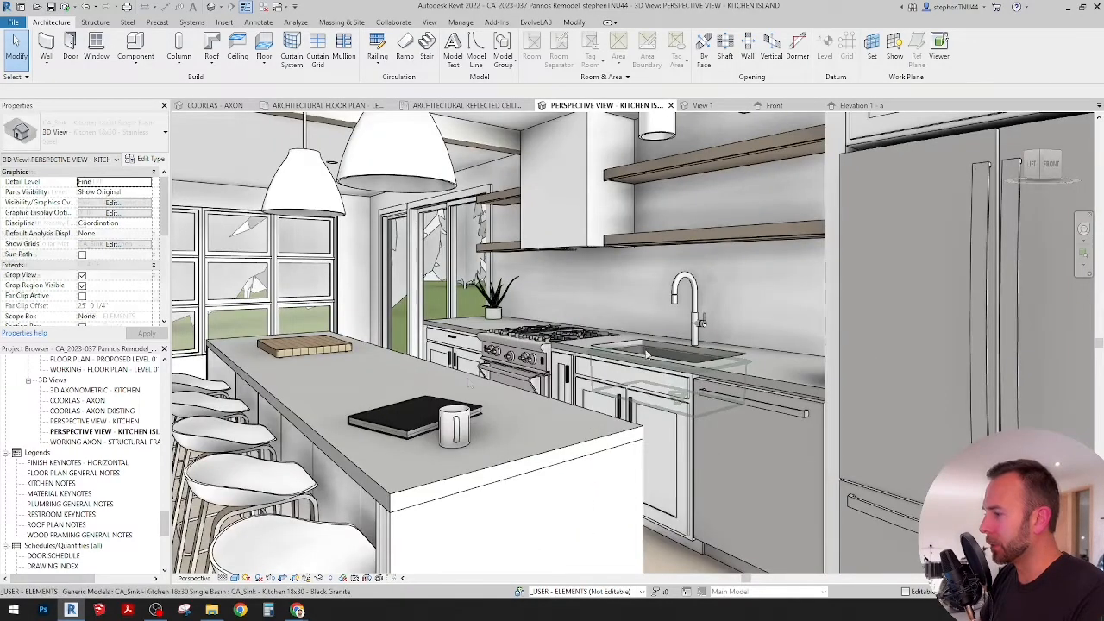
scroll(496, 384, down, 5)
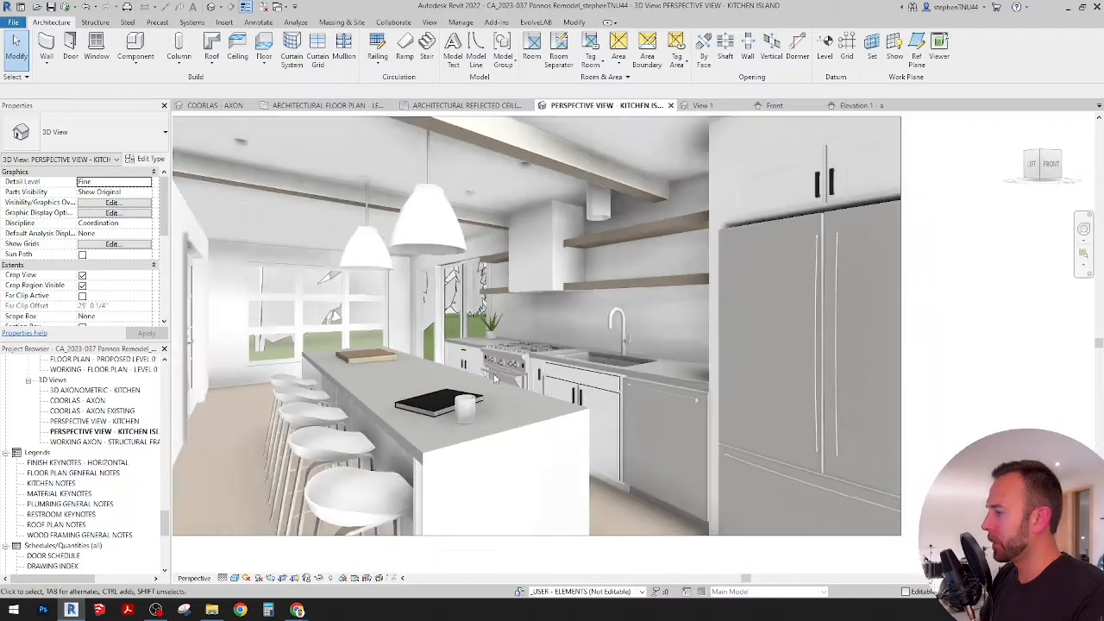
middle_drag(458, 157, 496, 166)
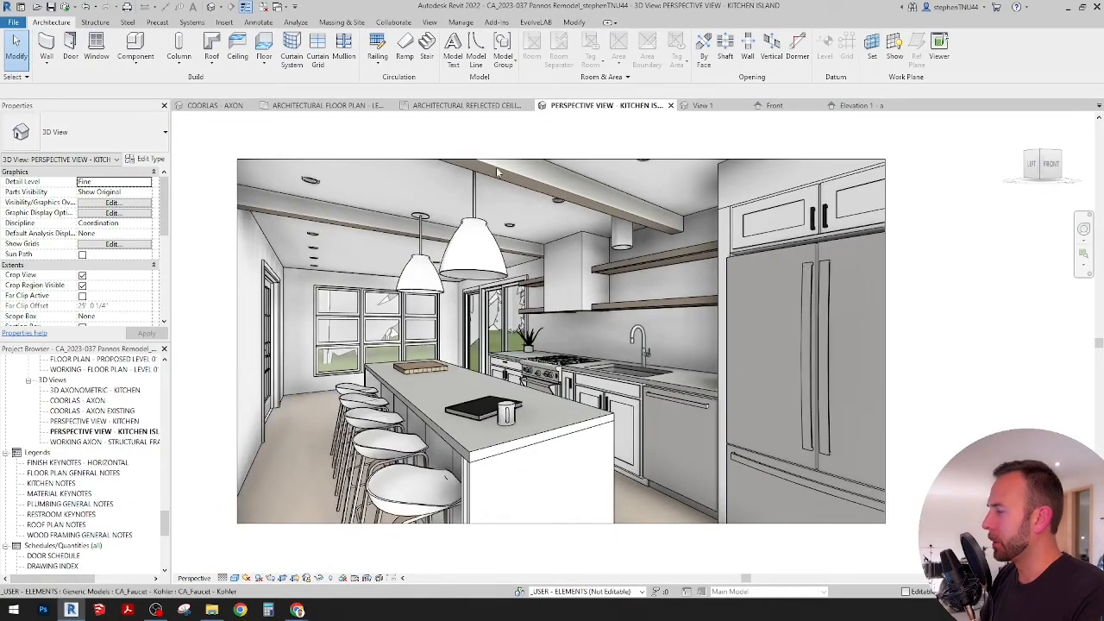
click(428, 22)
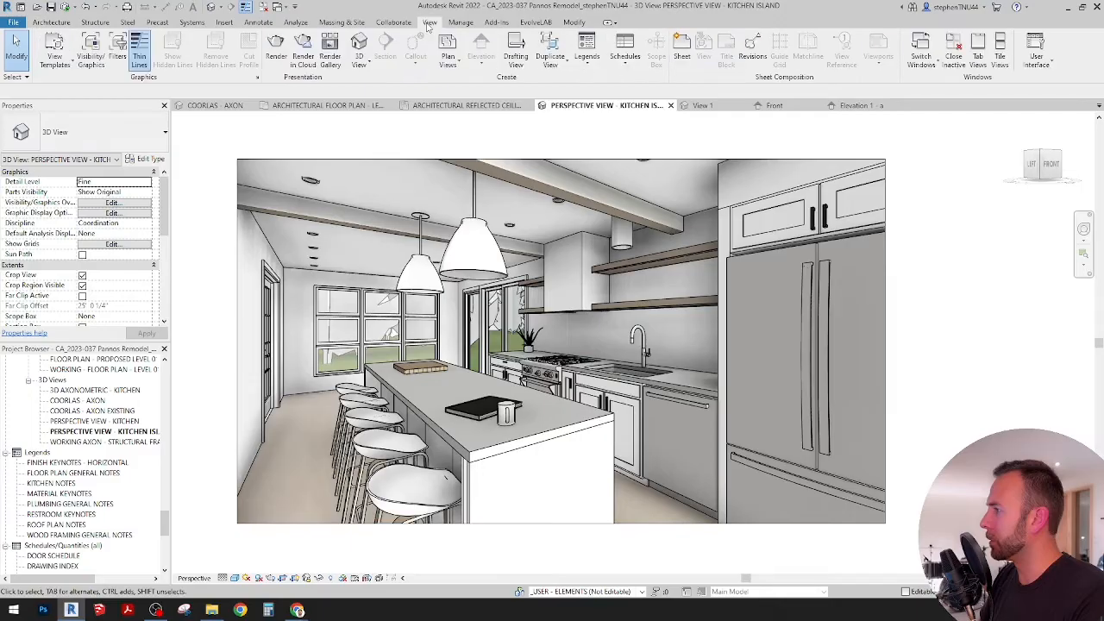
click(276, 50)
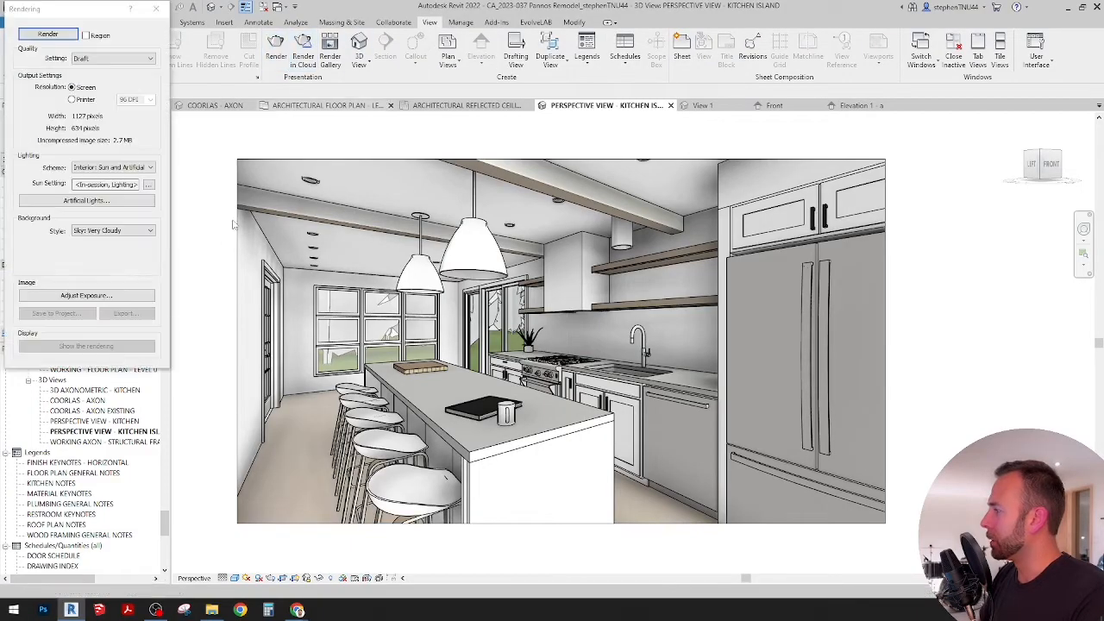
Step: Switch to the browser, review the earlier cloud rendering of the kitchen island, and return to Revit
click(298, 610)
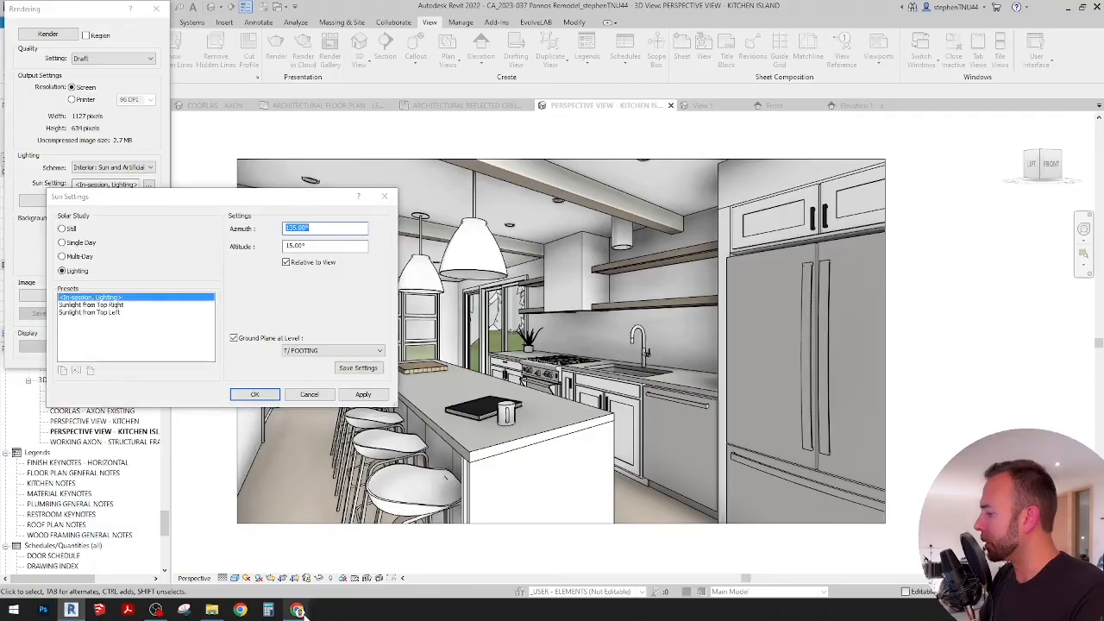
click(358, 552)
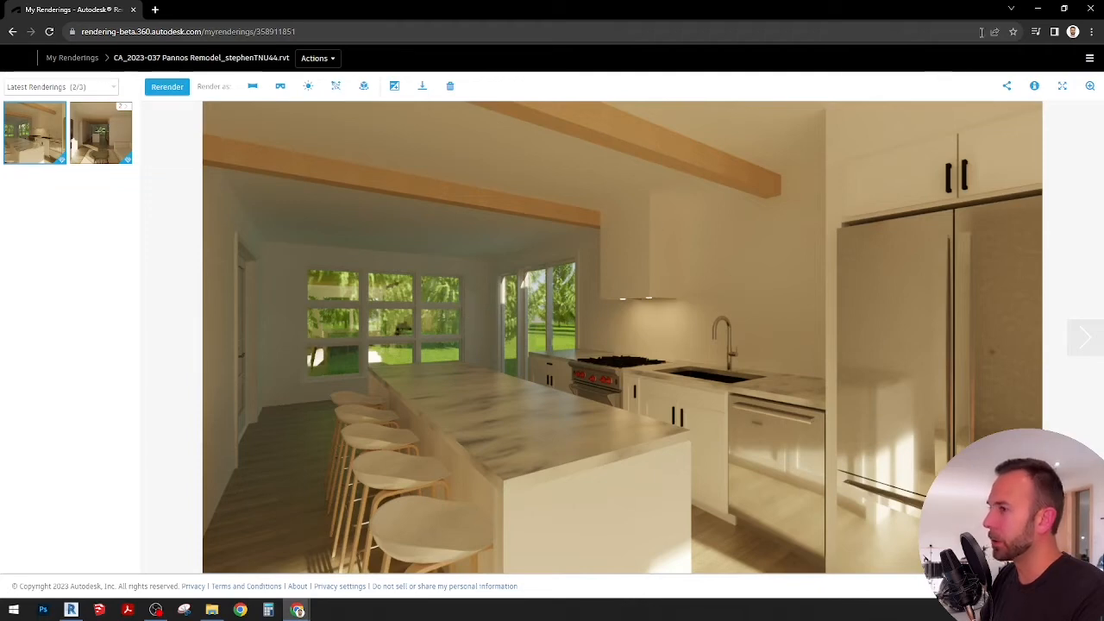
click(1037, 9)
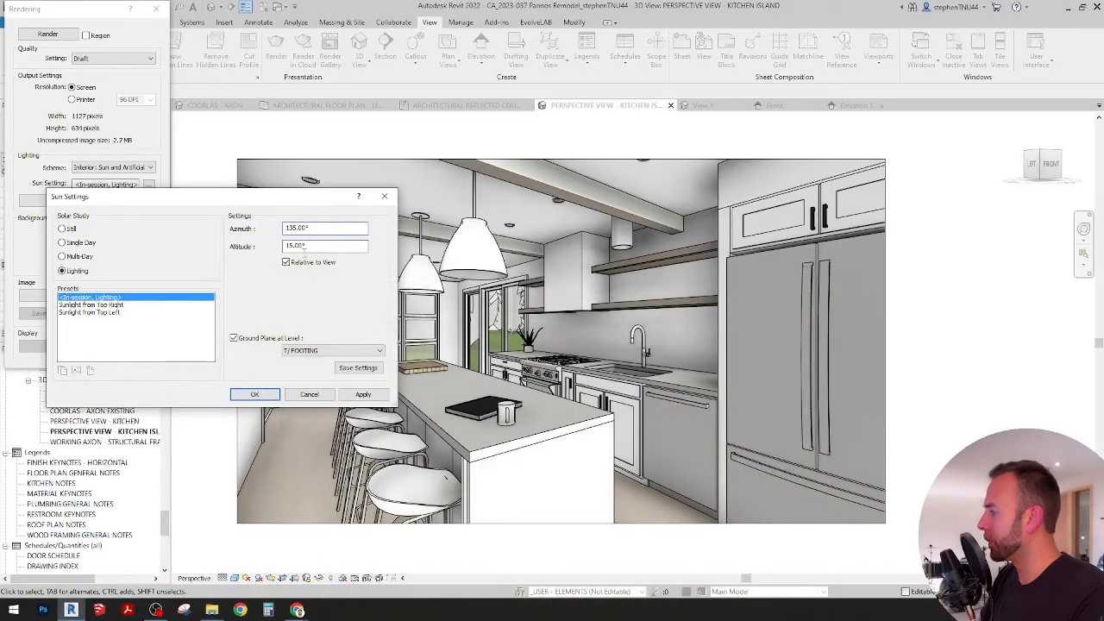
Step: Set the sun azimuth to 215°, choose BASEMENT LEVEL as the ground plane level, and accept the sun settings
drag(312, 227, 266, 231)
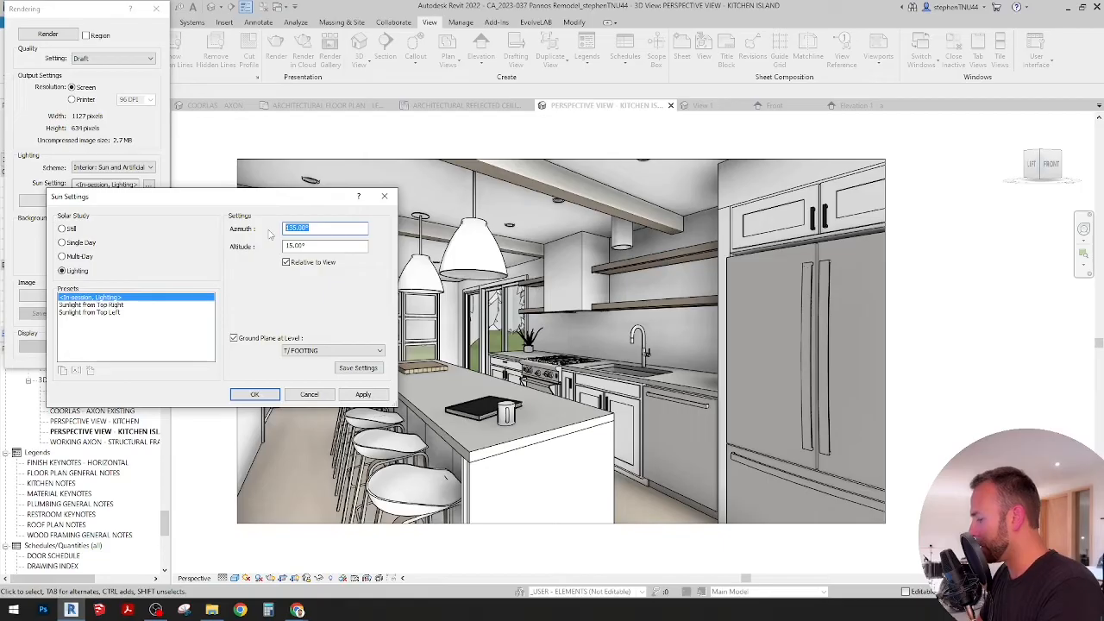
text(31)
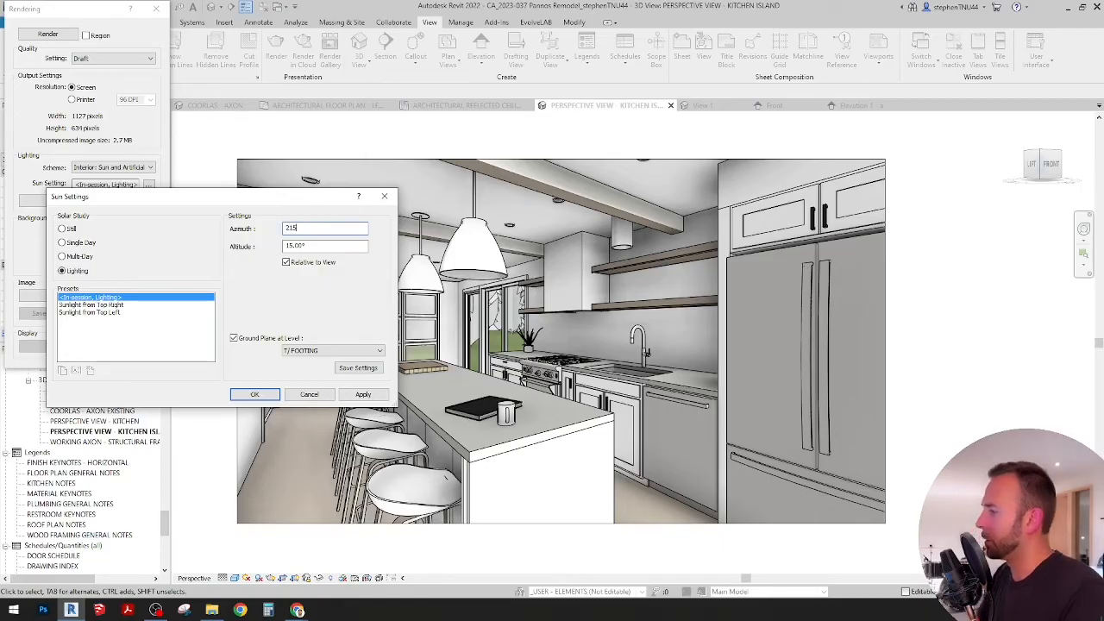
click(328, 246)
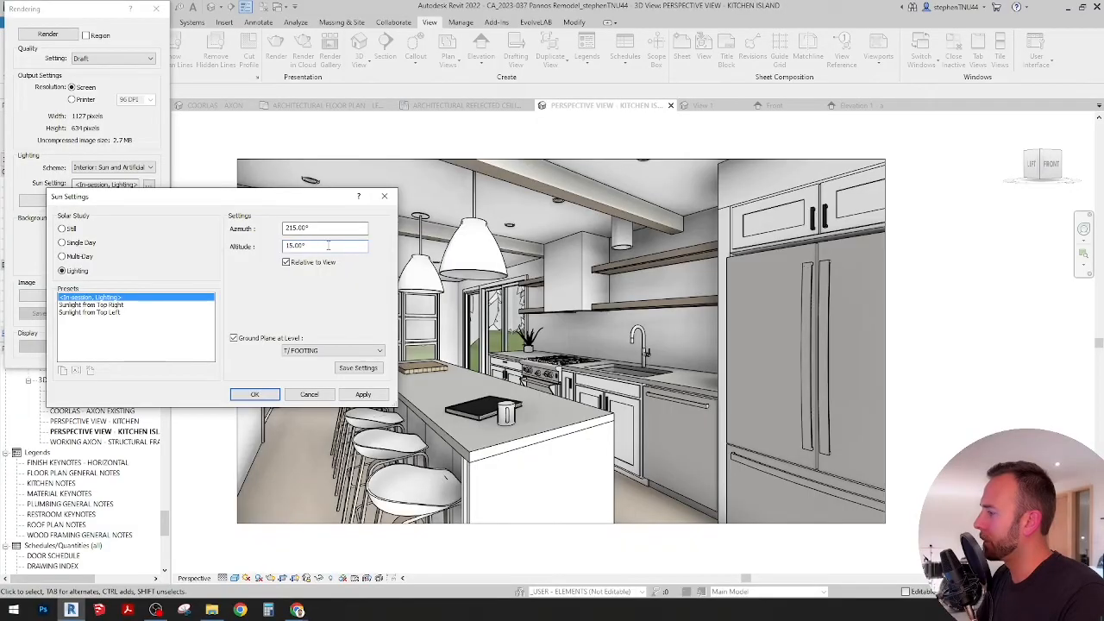
click(363, 394)
click(378, 350)
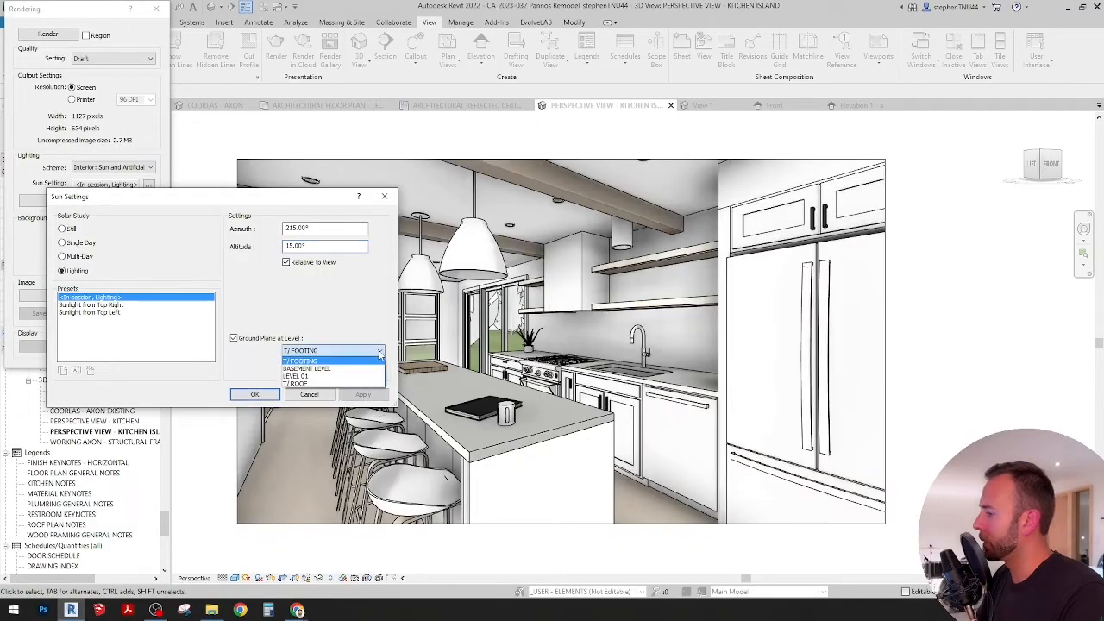
click(354, 369)
click(255, 395)
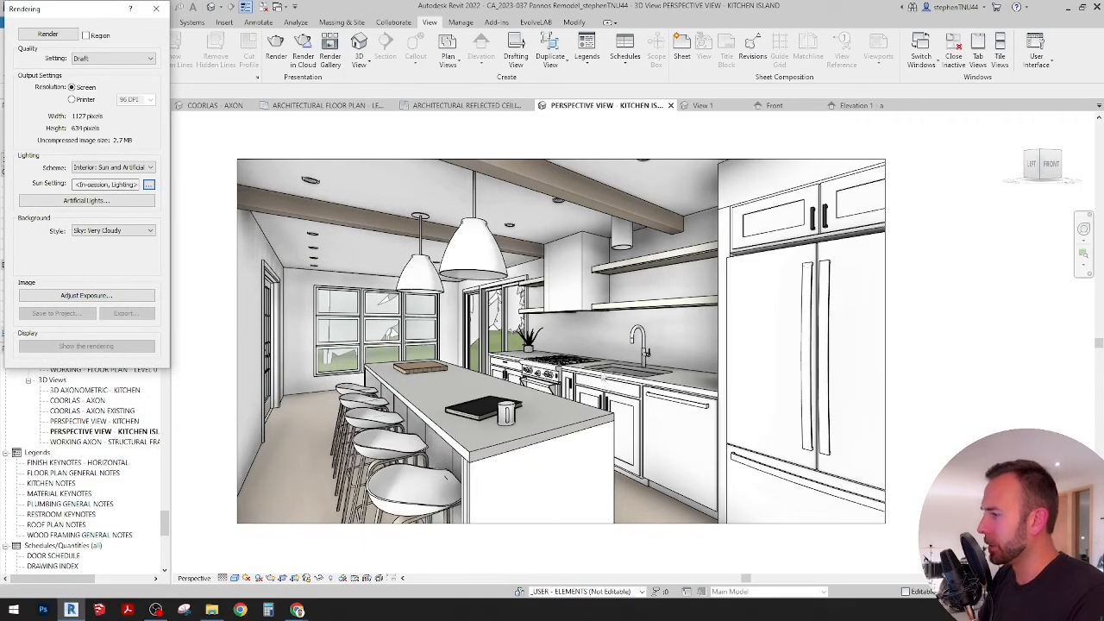
Step: Set up a cloud rendering of the kitchen island perspective with Final render quality and Large (2.25 Mega Pixel) image size
click(303, 48)
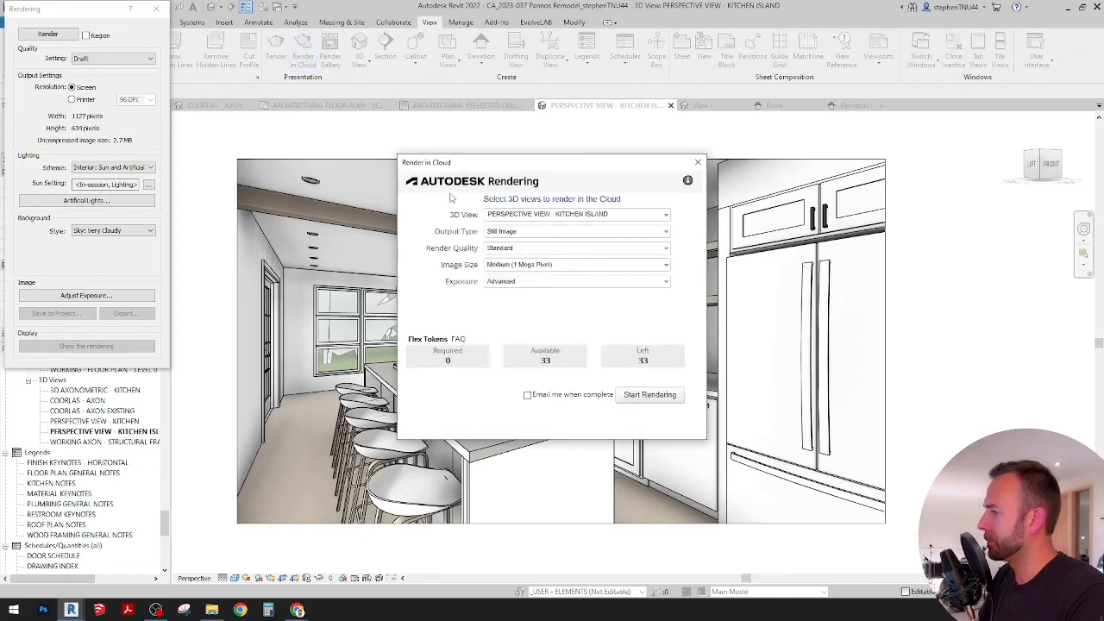
click(517, 233)
click(518, 238)
click(523, 248)
click(517, 272)
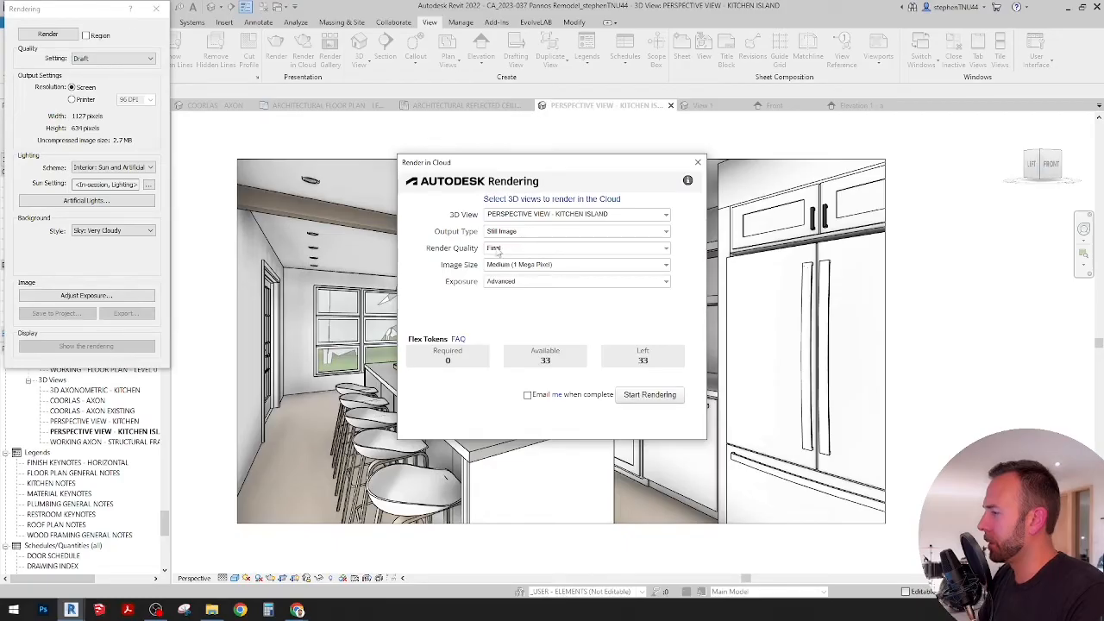
drag(503, 168, 350, 180)
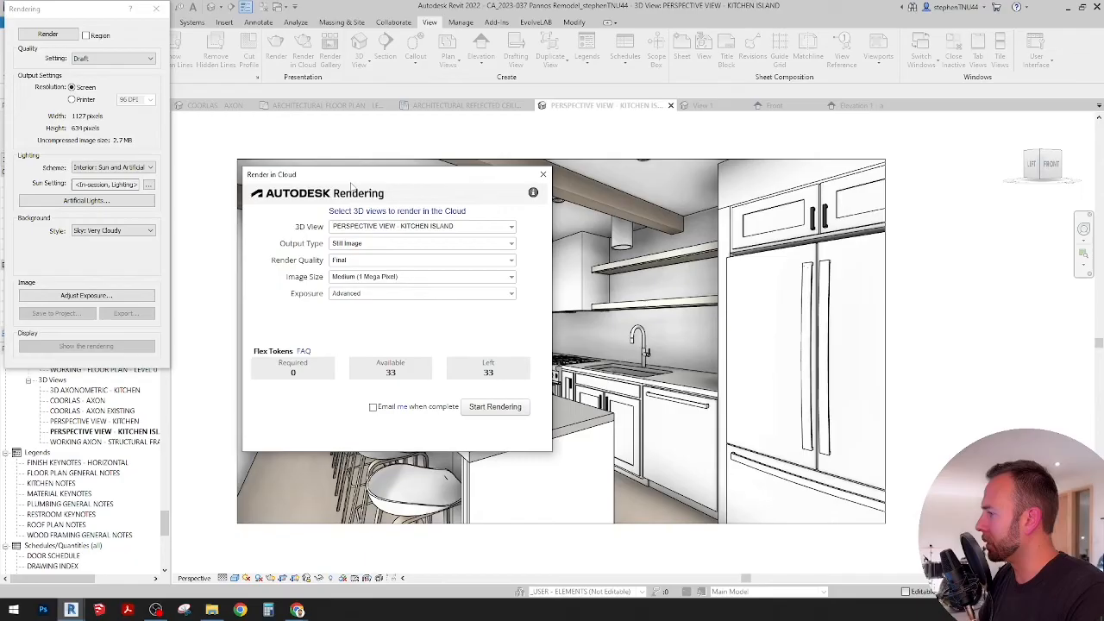
click(387, 281)
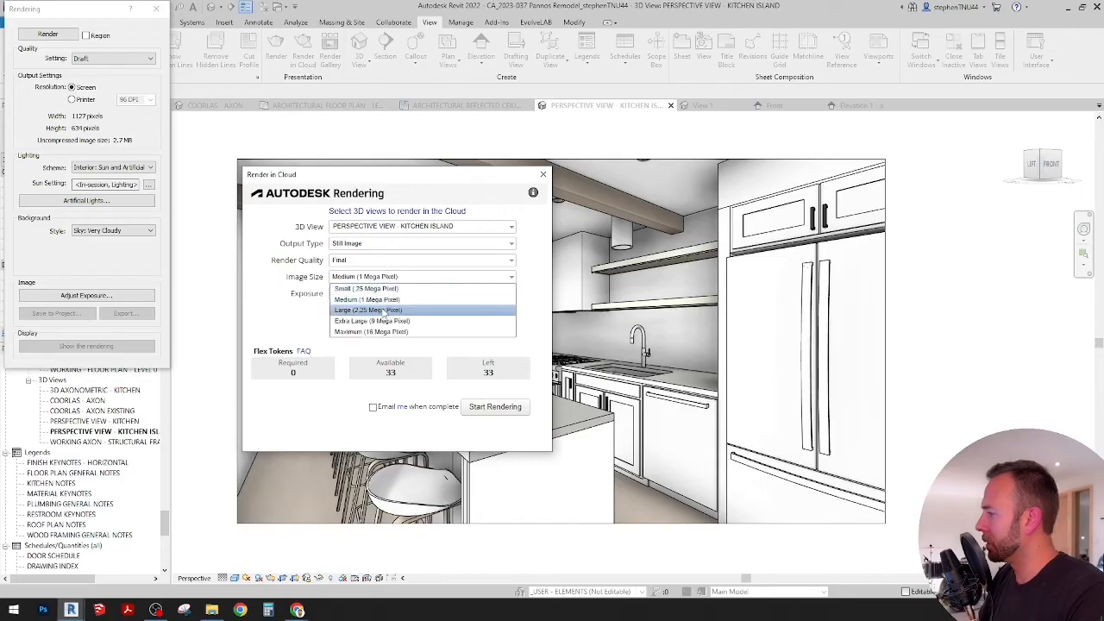
click(392, 309)
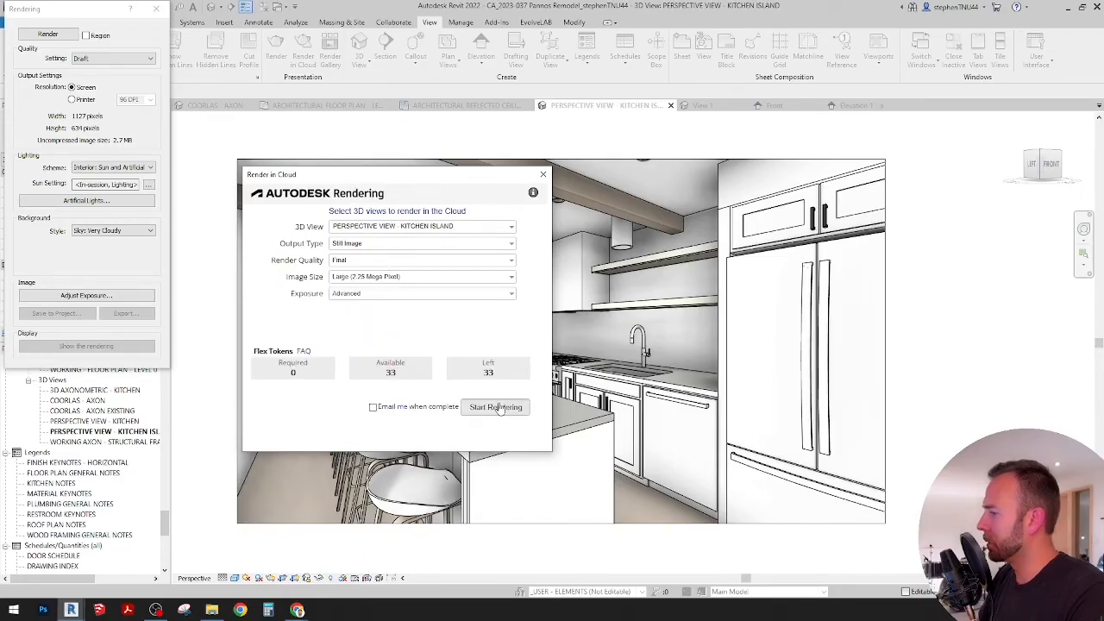
Step: Start the cloud rendering, let the upload continue in the background, and close the Rendering settings
click(499, 407)
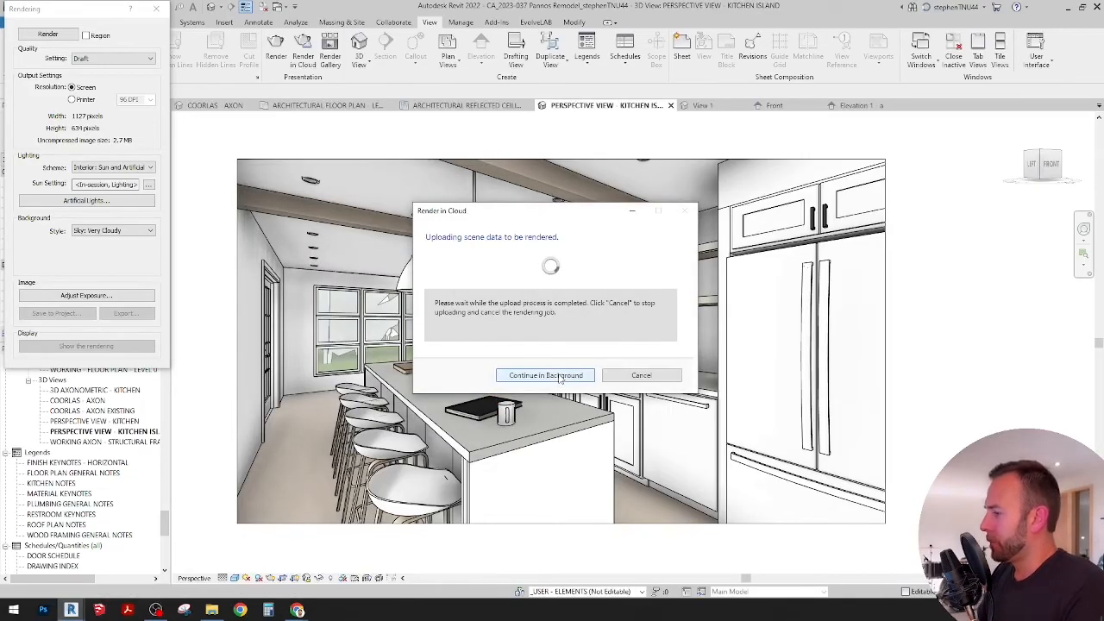
click(549, 376)
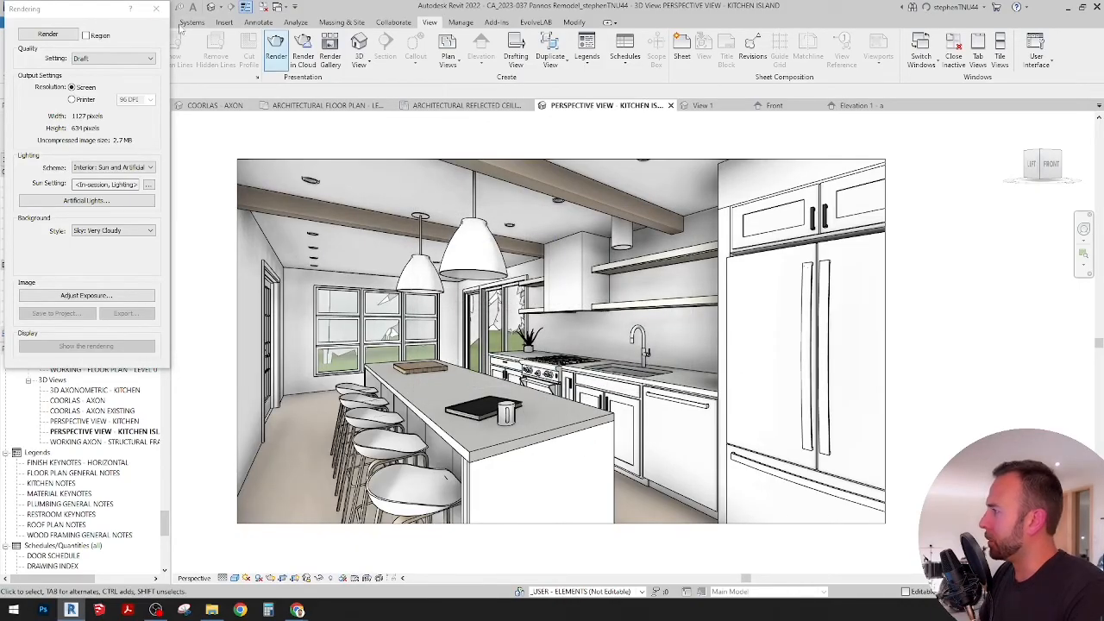
click(158, 10)
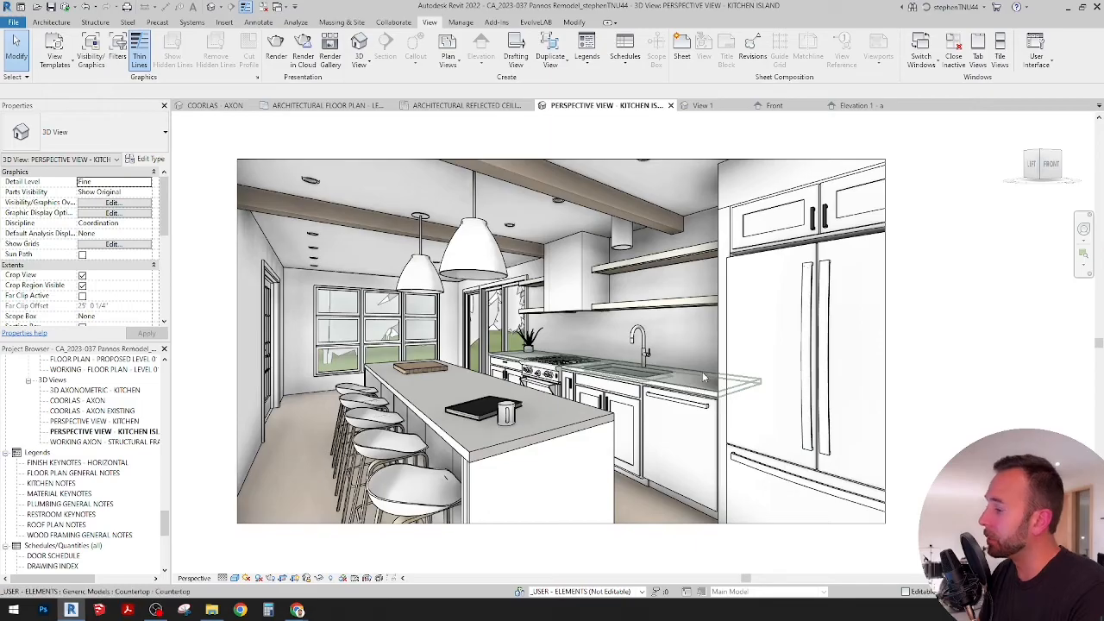
Step: Switch to the COORLAS - AXON view and examine the remodeled kitchen and overall house layout from several sides
click(214, 106)
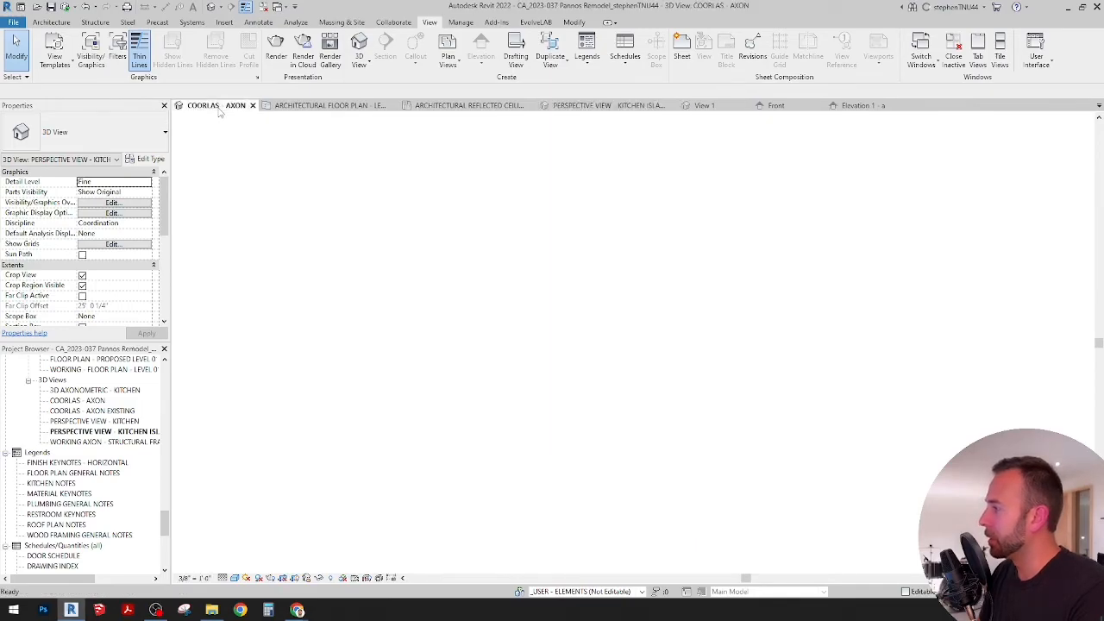
shift+middle_drag(617, 301, 440, 328)
scroll(441, 327, down, 1)
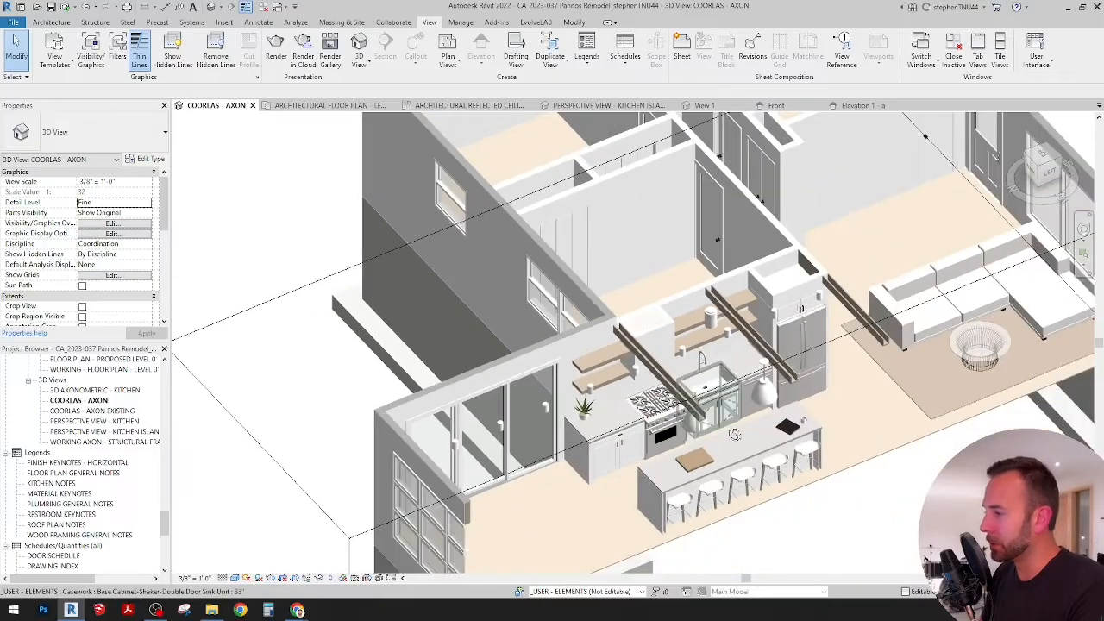
shift+middle_drag(709, 402, 712, 368)
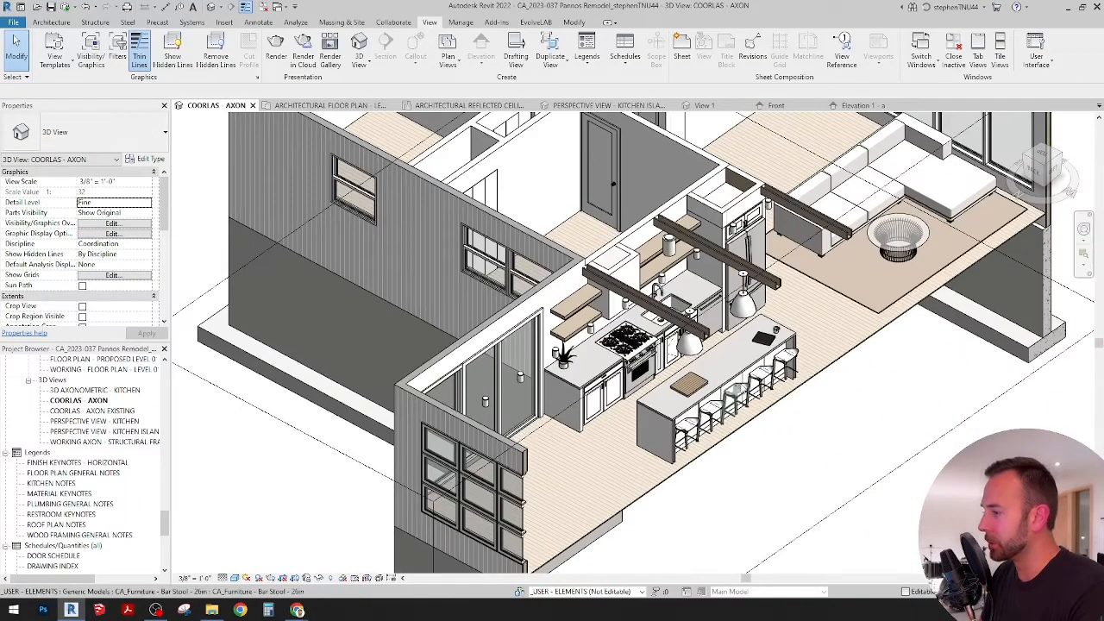
scroll(712, 369, down, 4)
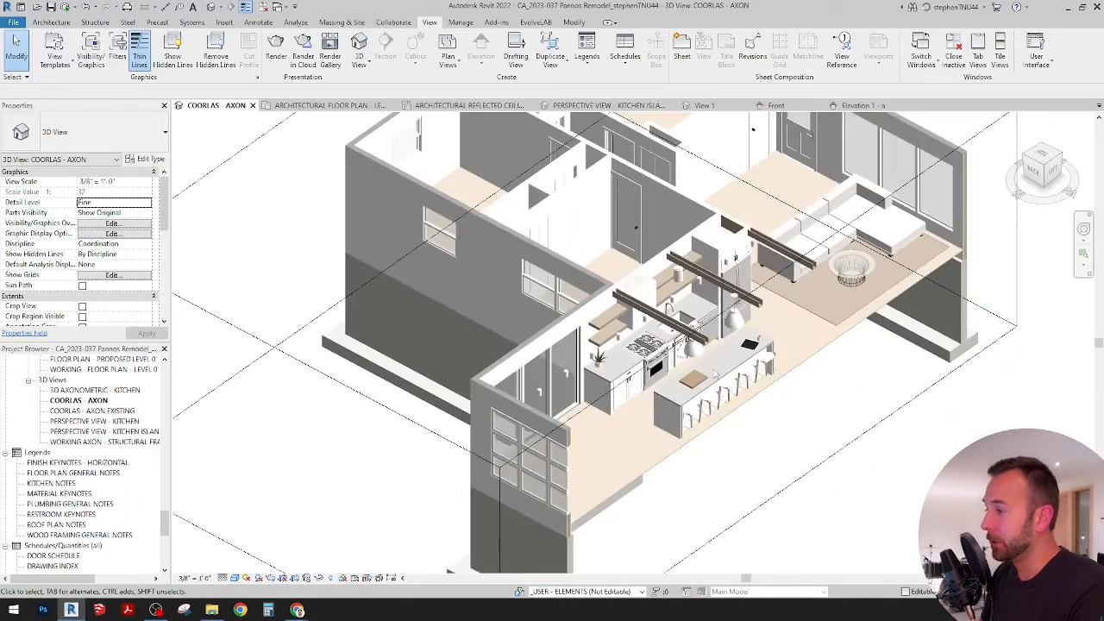
scroll(800, 421, up, 3)
click(850, 440)
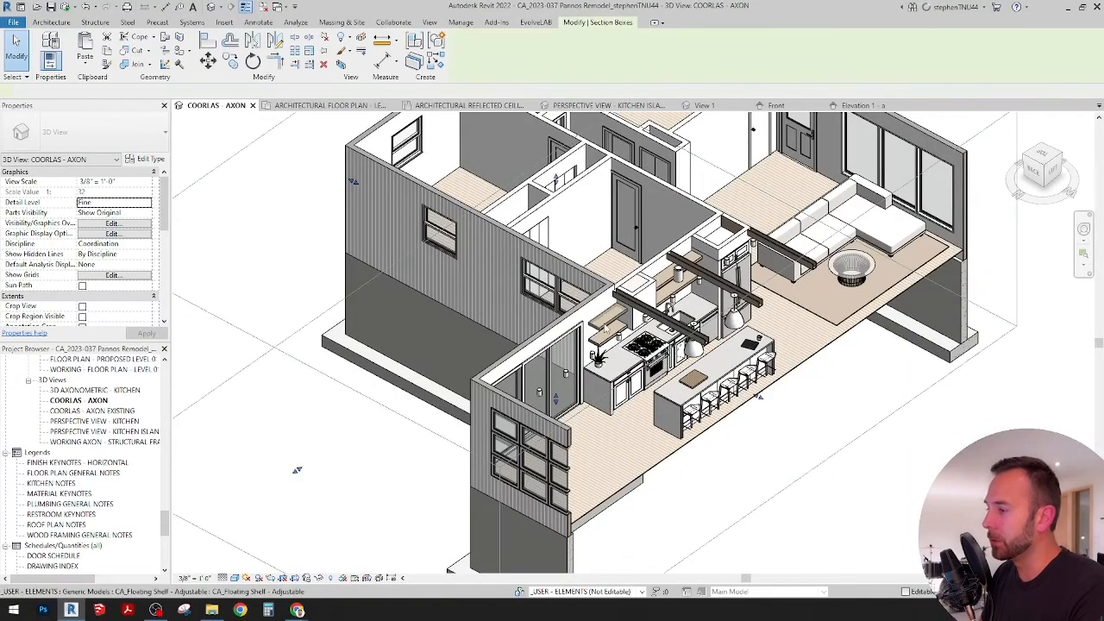
scroll(613, 326, down, 1)
drag(723, 382, 828, 407)
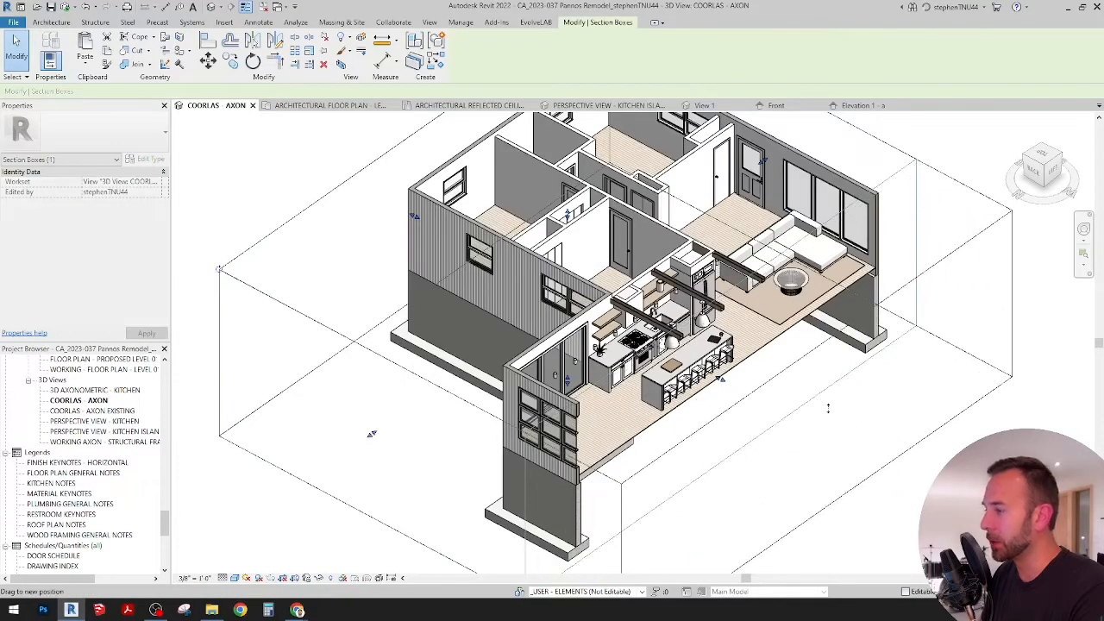
shift+middle_drag(797, 399, 316, 418)
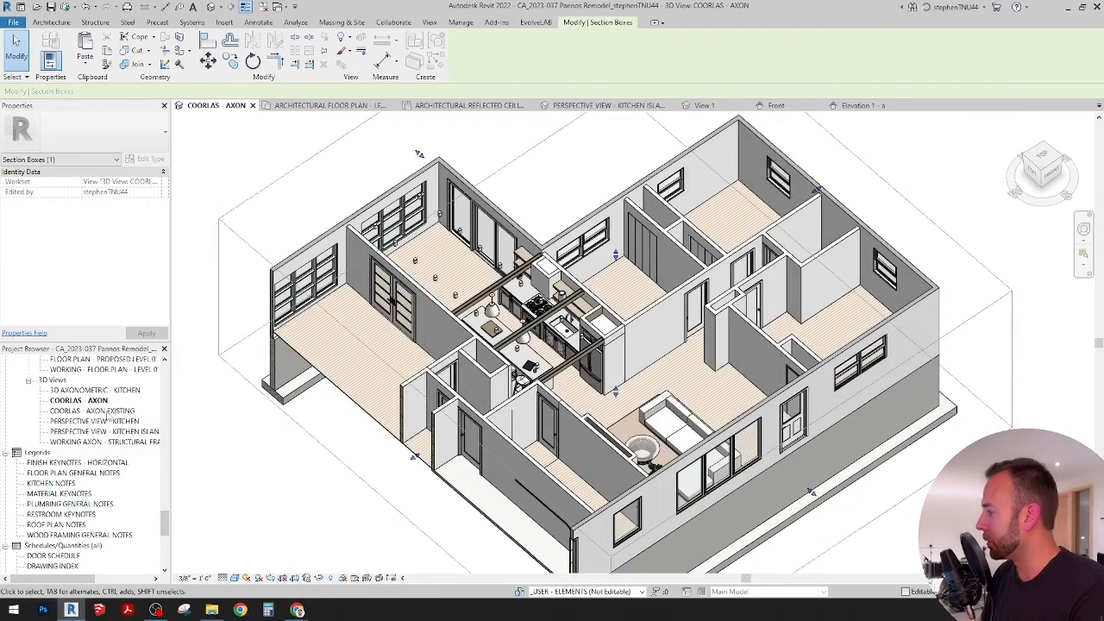
Step: Open the COORLAS - AXON EXISTING view and look closely at the existing house within the site
double_click(95, 411)
click(640, 357)
scroll(640, 356, up, 3)
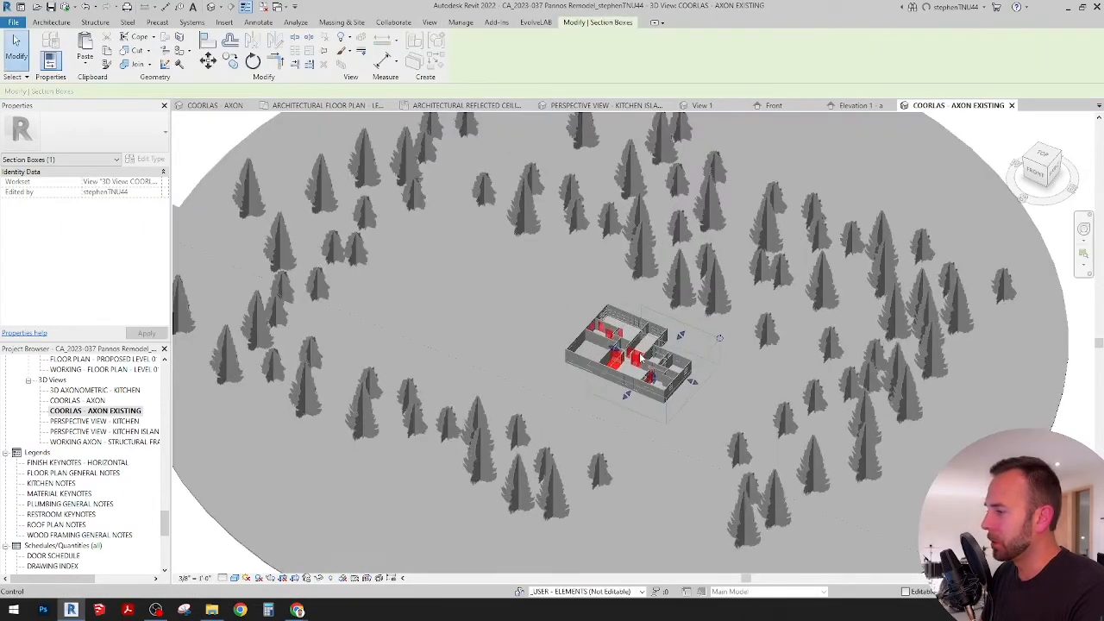
scroll(634, 356, up, 3)
click(491, 294)
scroll(694, 357, up, 3)
shift+middle_drag(681, 366, 660, 421)
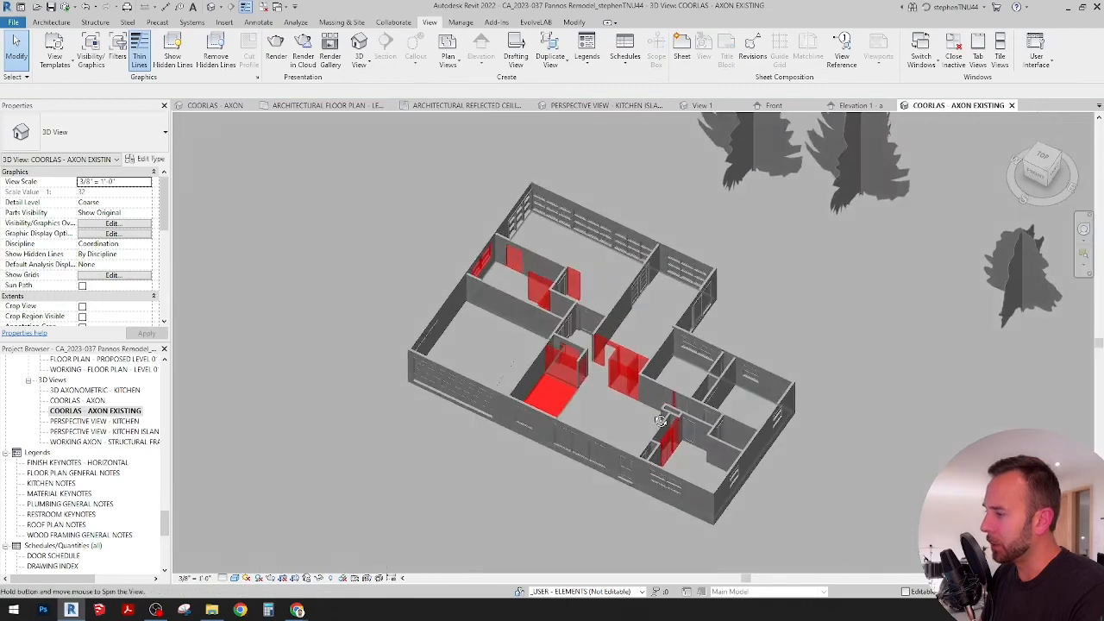
Step: Examine the walls and floor marked red for demolition in the existing house from above and at an angle
scroll(649, 410, up, 2)
shift+middle_drag(606, 349, 621, 329)
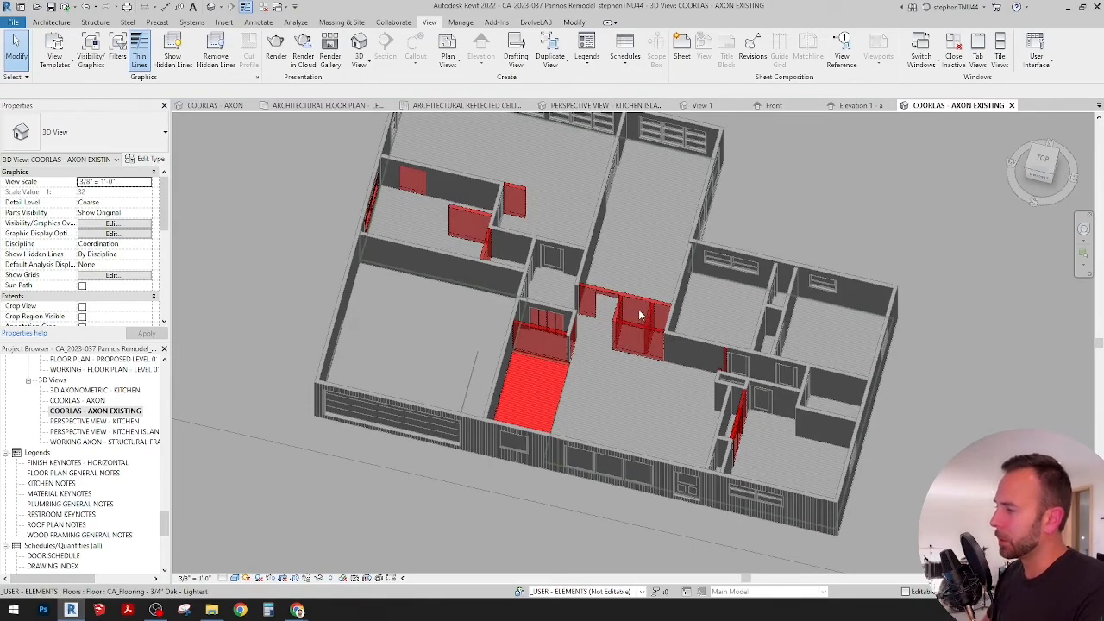
shift+middle_drag(627, 331, 645, 382)
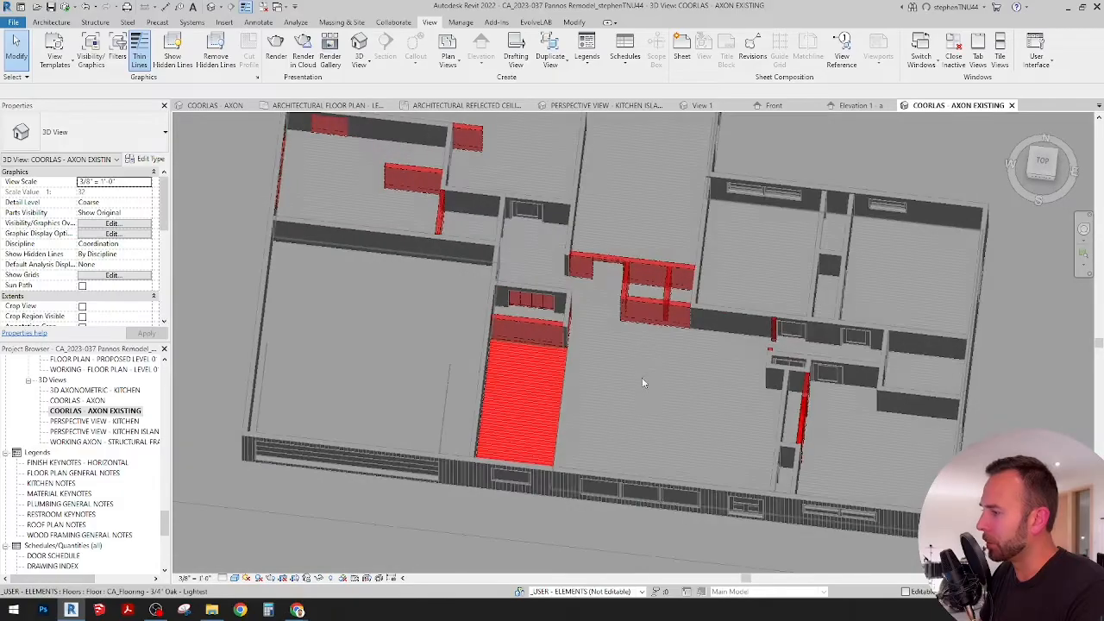
scroll(664, 302, up, 3)
middle_drag(665, 319, 673, 362)
scroll(675, 352, down, 1)
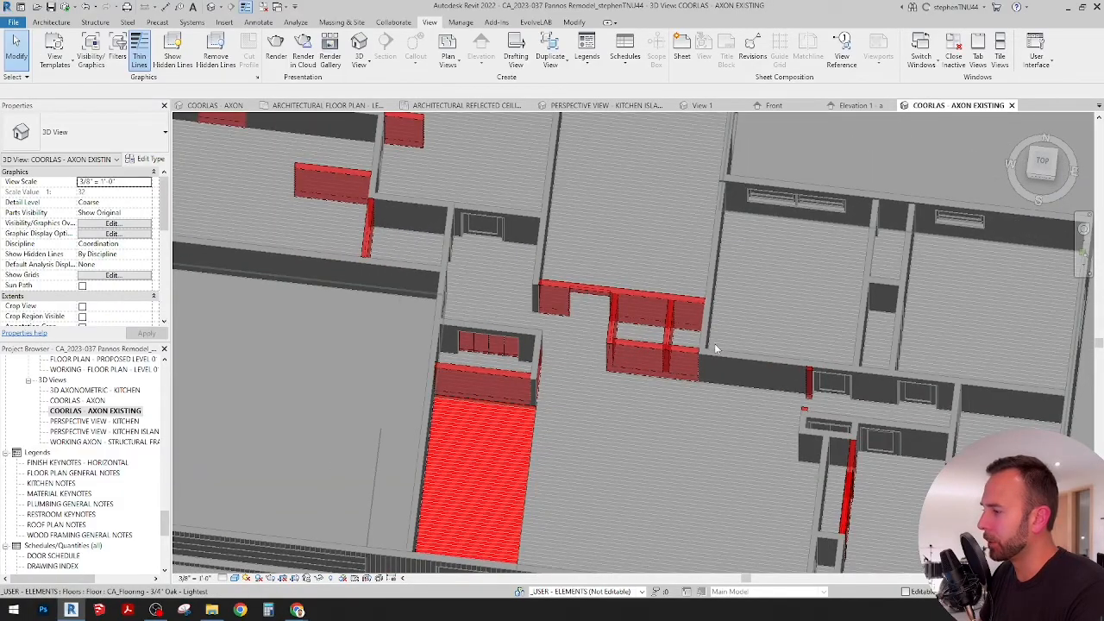
shift+middle_drag(715, 349, 540, 475)
scroll(629, 418, down, 1)
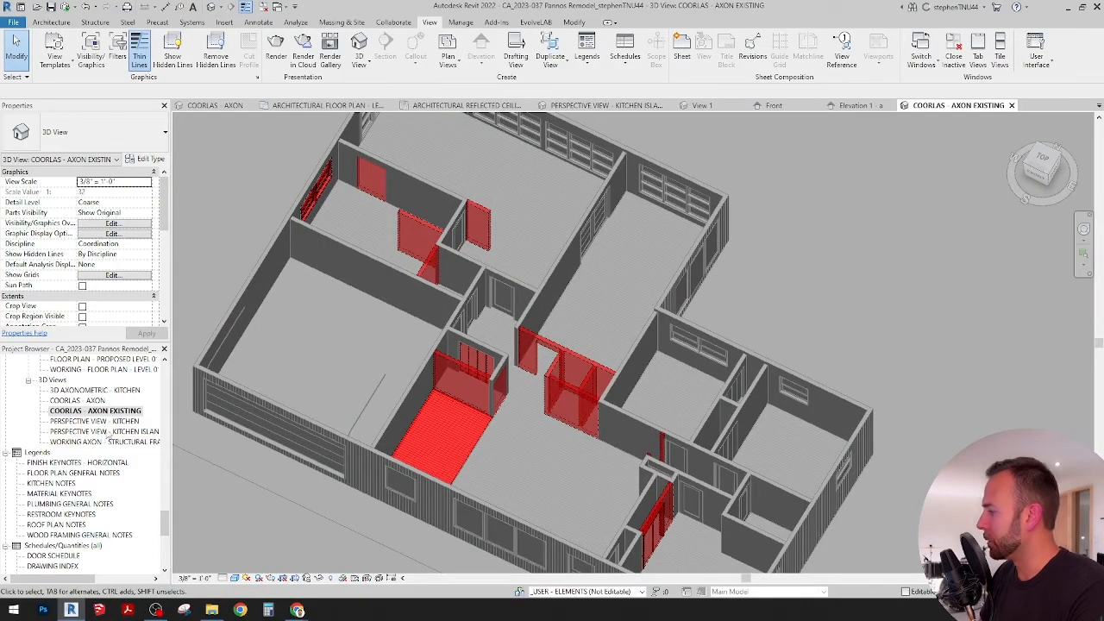
Step: Open the PERSPECTIVE VIEW - KITCHEN view and unlock its orientation
double_click(108, 422)
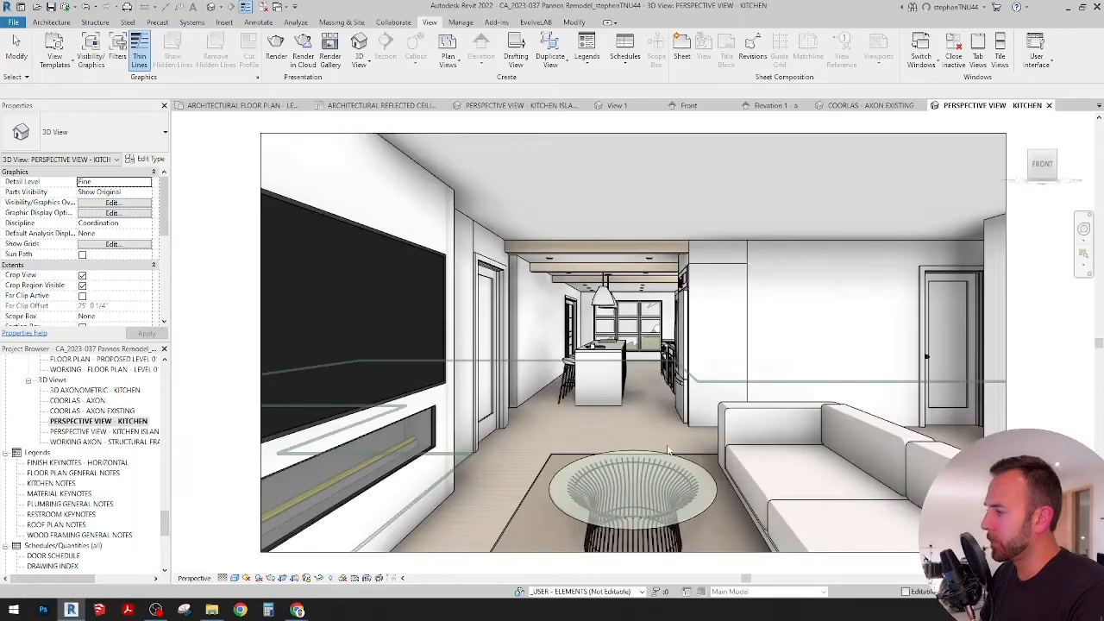
click(308, 579)
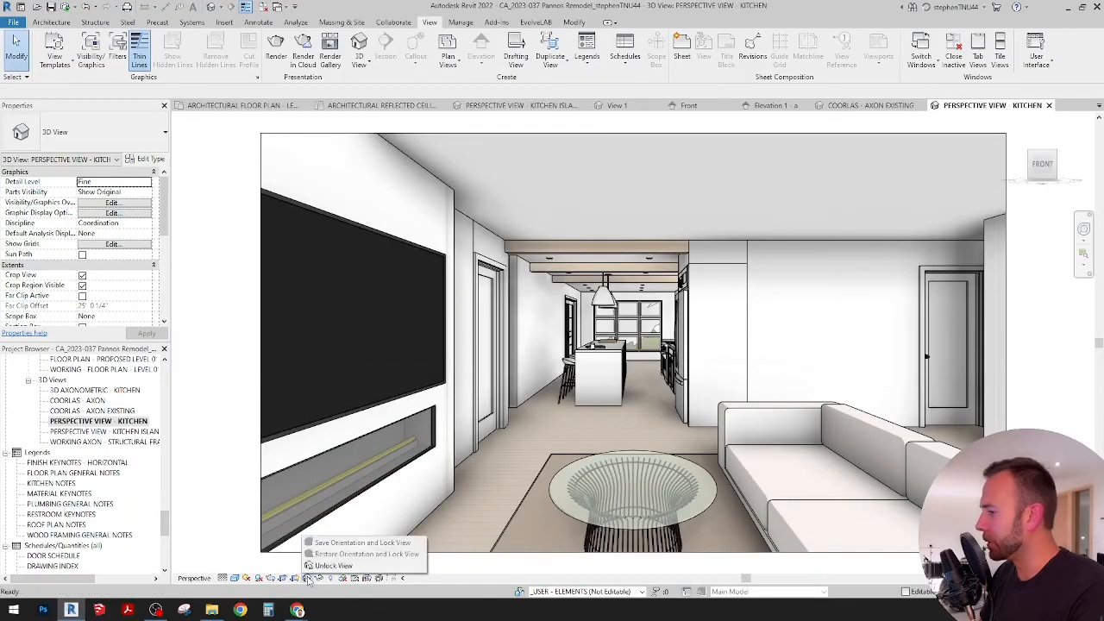
click(319, 566)
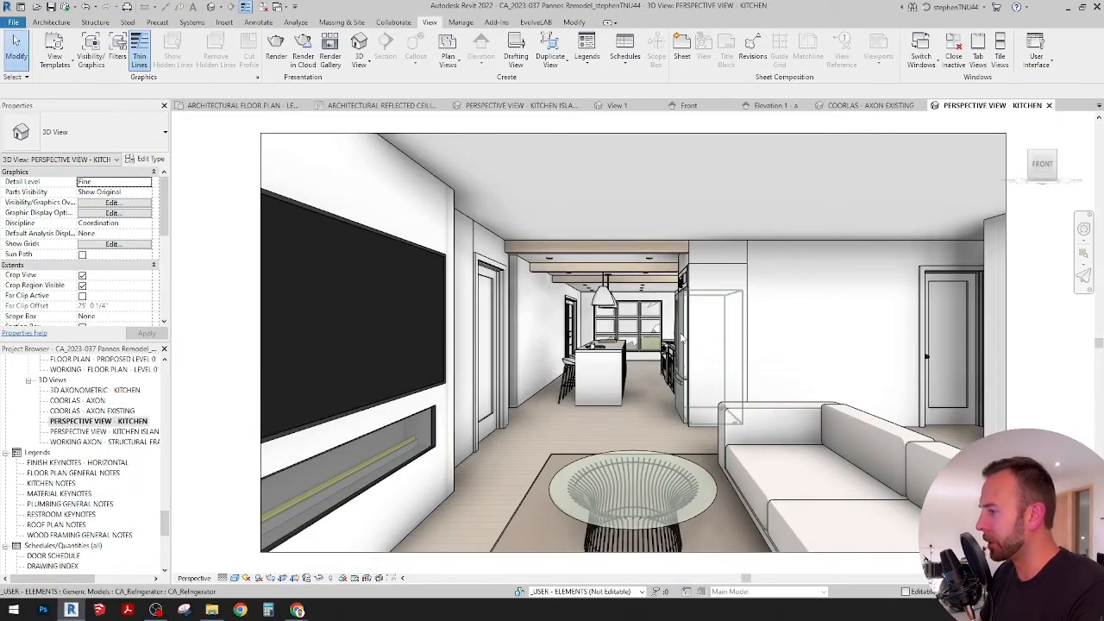
Step: Reposition the camera of the kitchen perspective slightly with the SteeringWheel, keeping the sofa, TV wall and kitchen in frame
key(F8)
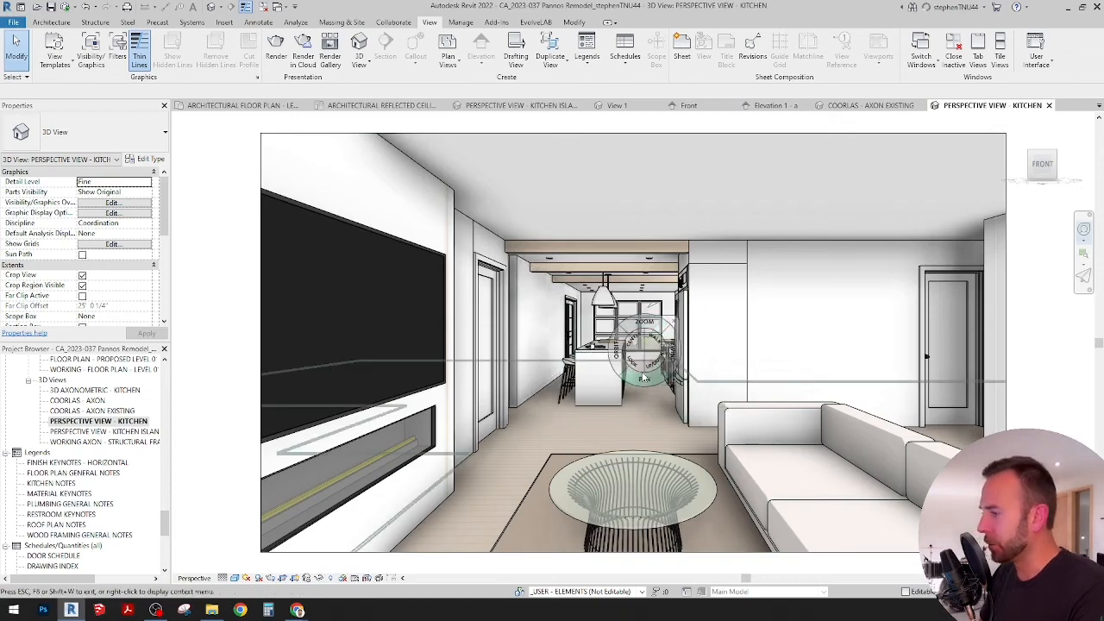
drag(637, 446, 659, 446)
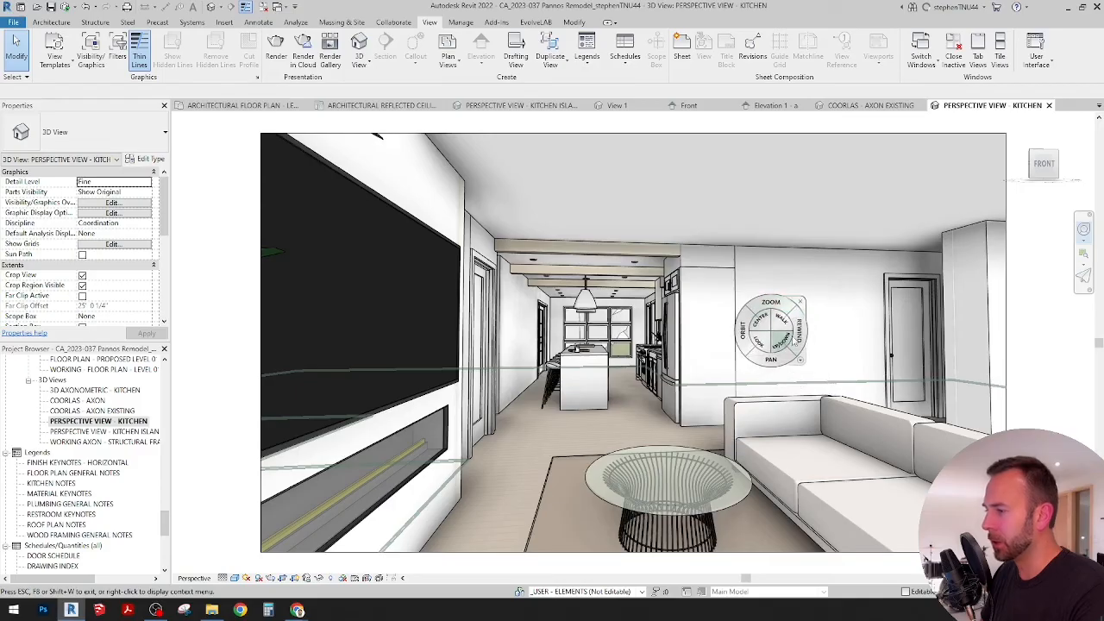
key(Escape)
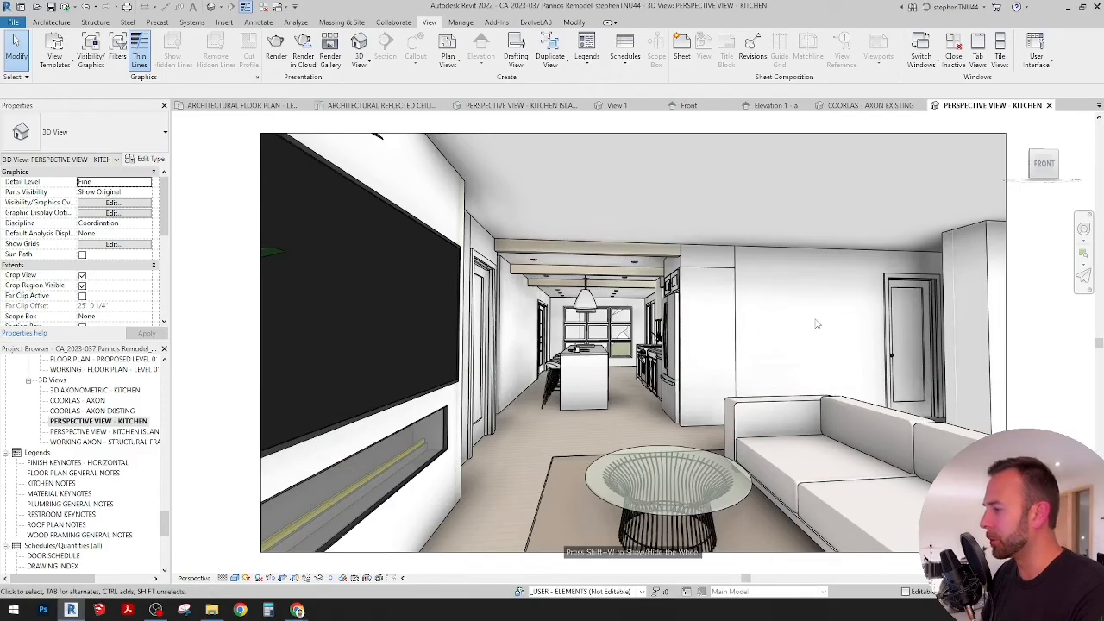
click(738, 442)
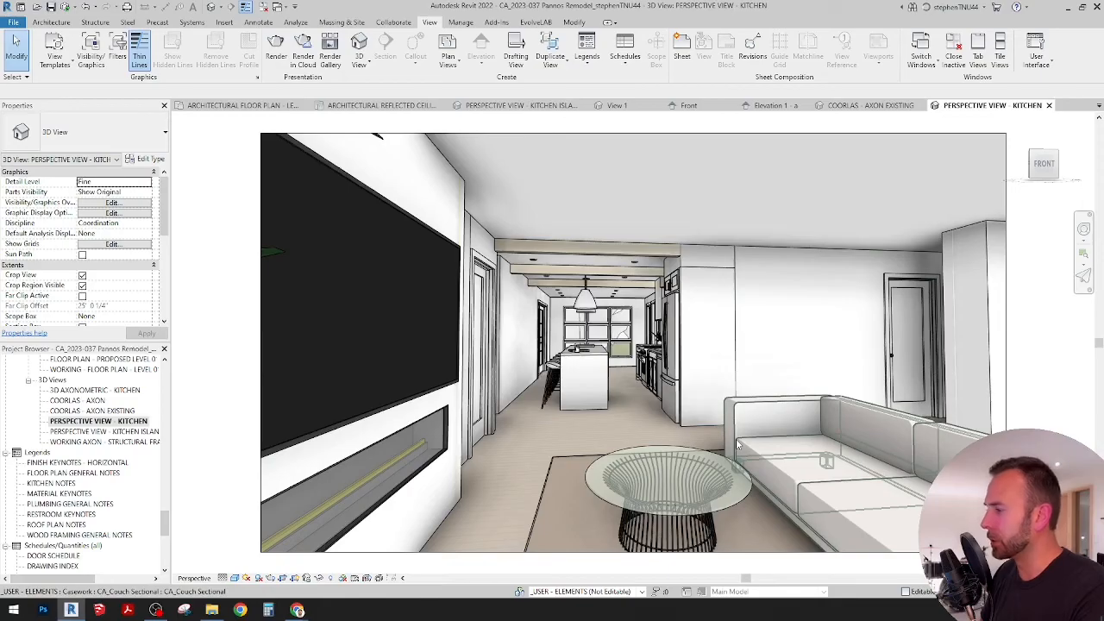
key(Escape)
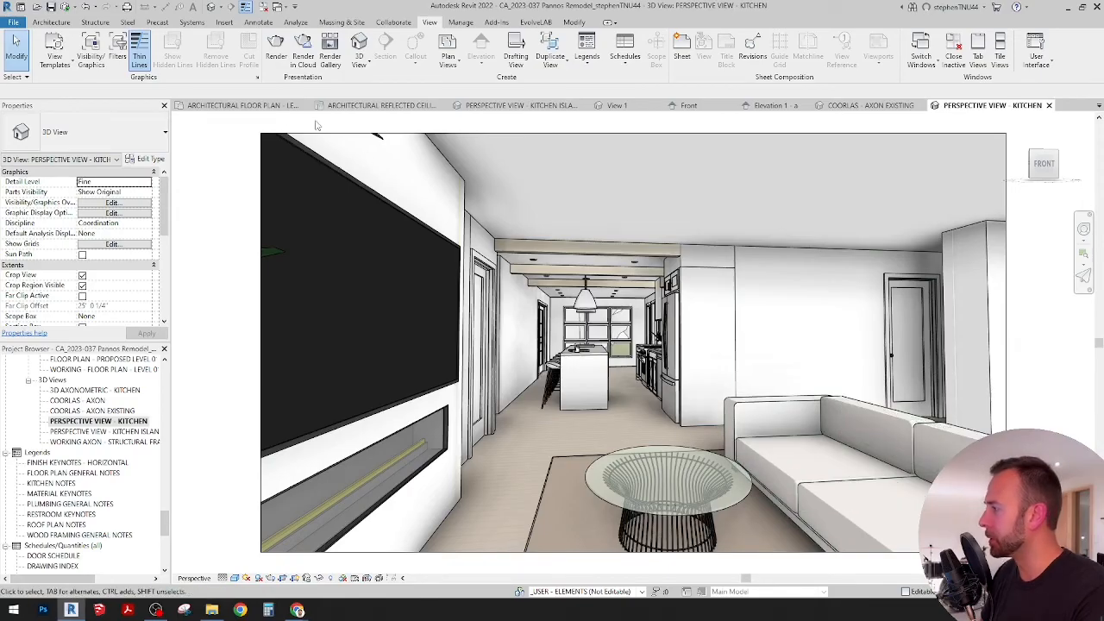
Step: Switch to the architectural floor plan of Level 01 and examine the kitchen, living room and overall house layout
click(276, 105)
scroll(622, 393, down, 6)
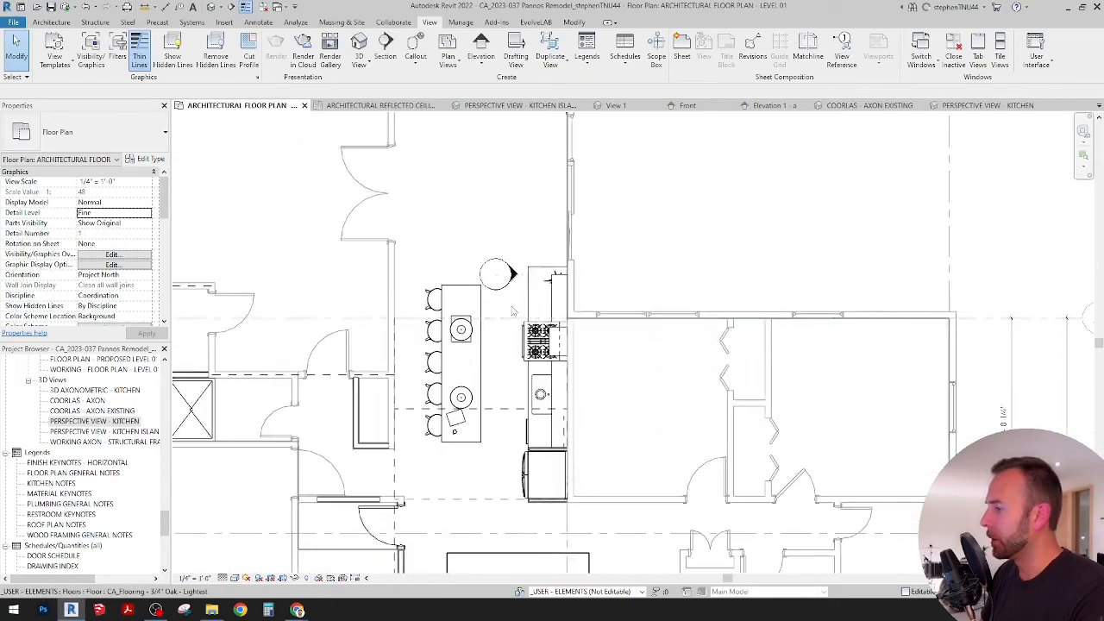
scroll(623, 392, up, 2)
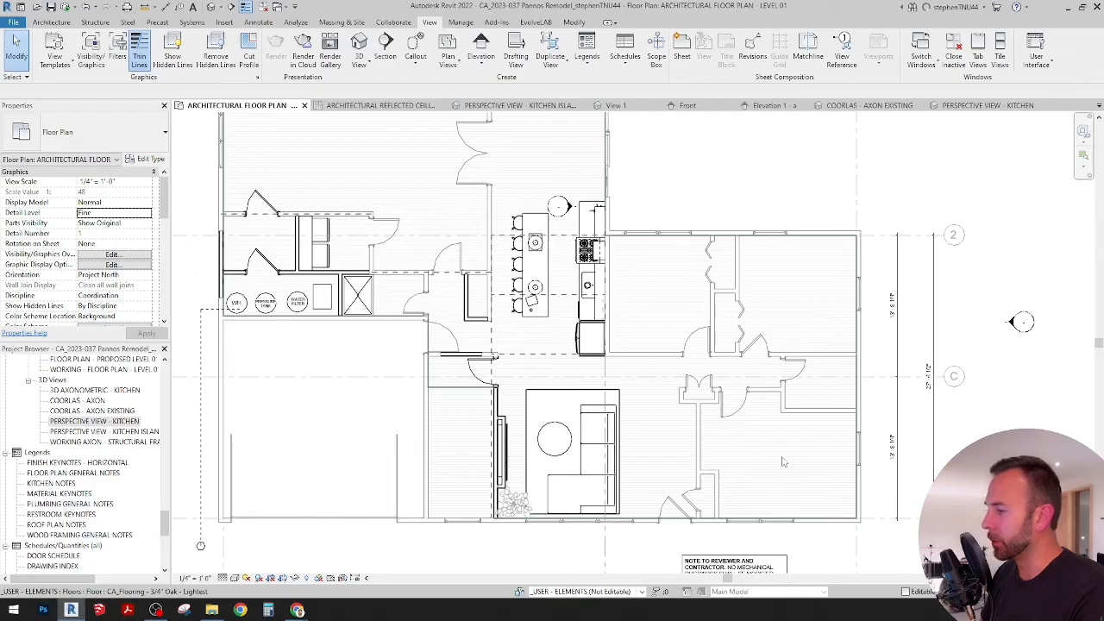
middle_drag(762, 458, 789, 453)
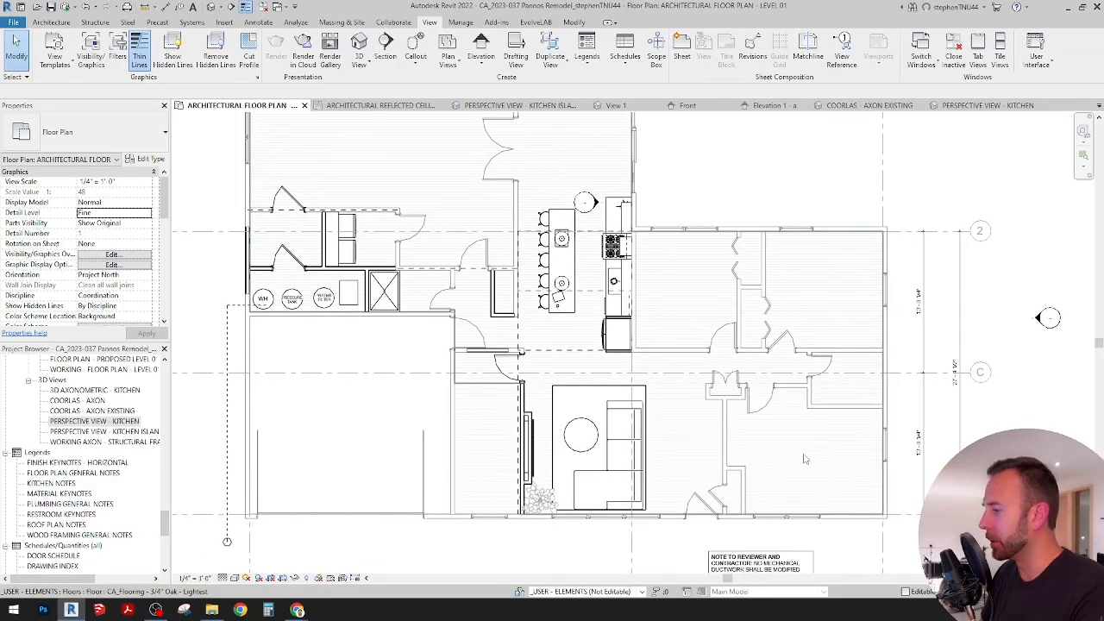
scroll(799, 458, down, 3)
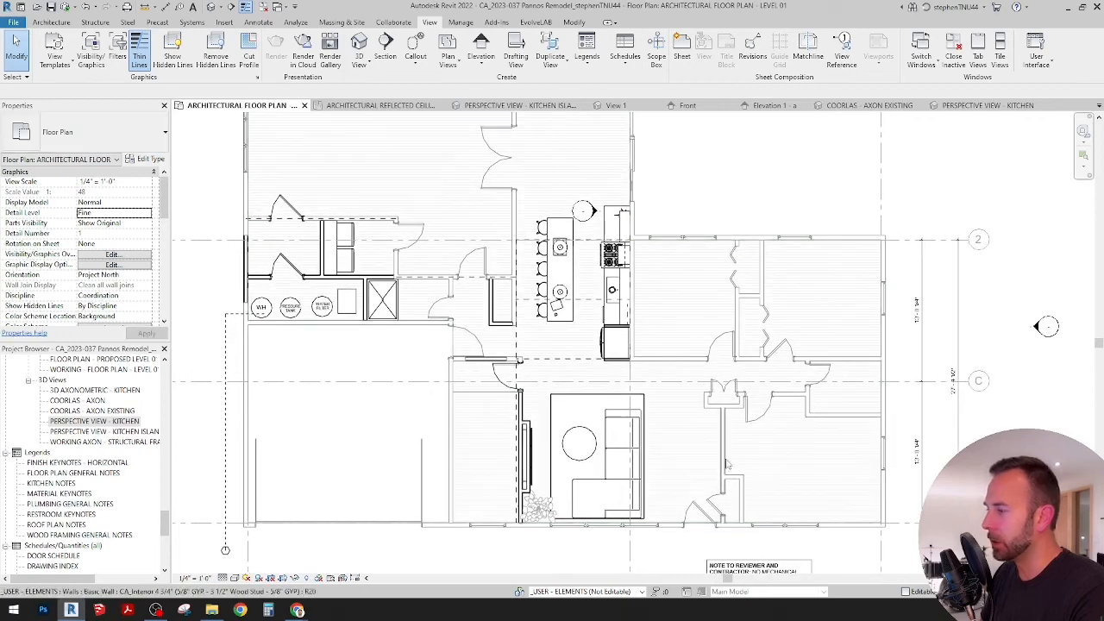
scroll(747, 365, down, 1)
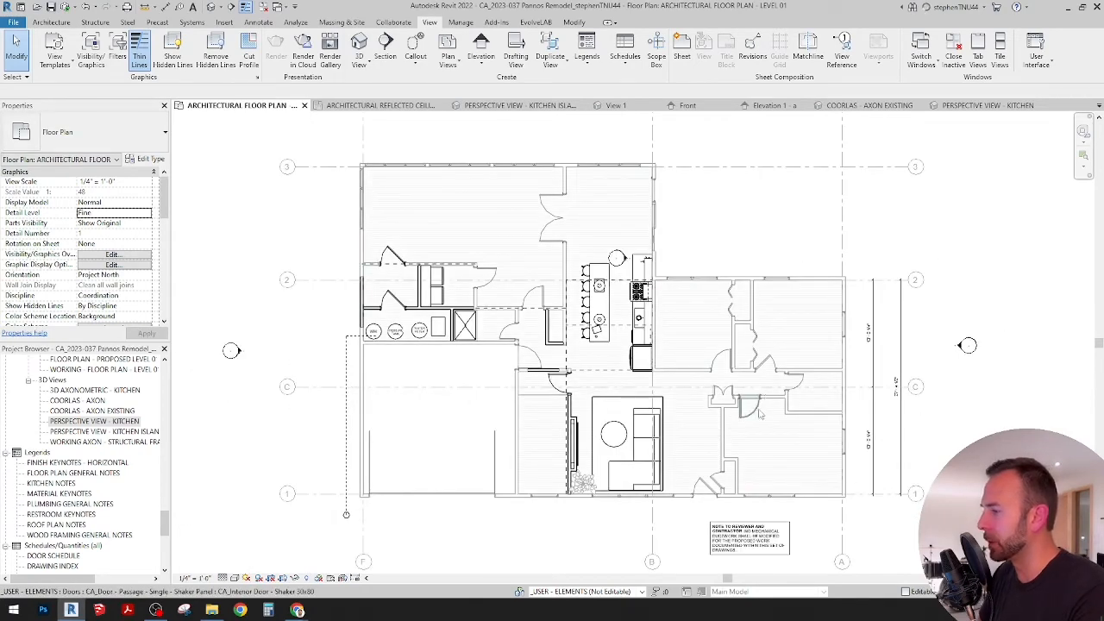
scroll(749, 429, up, 2)
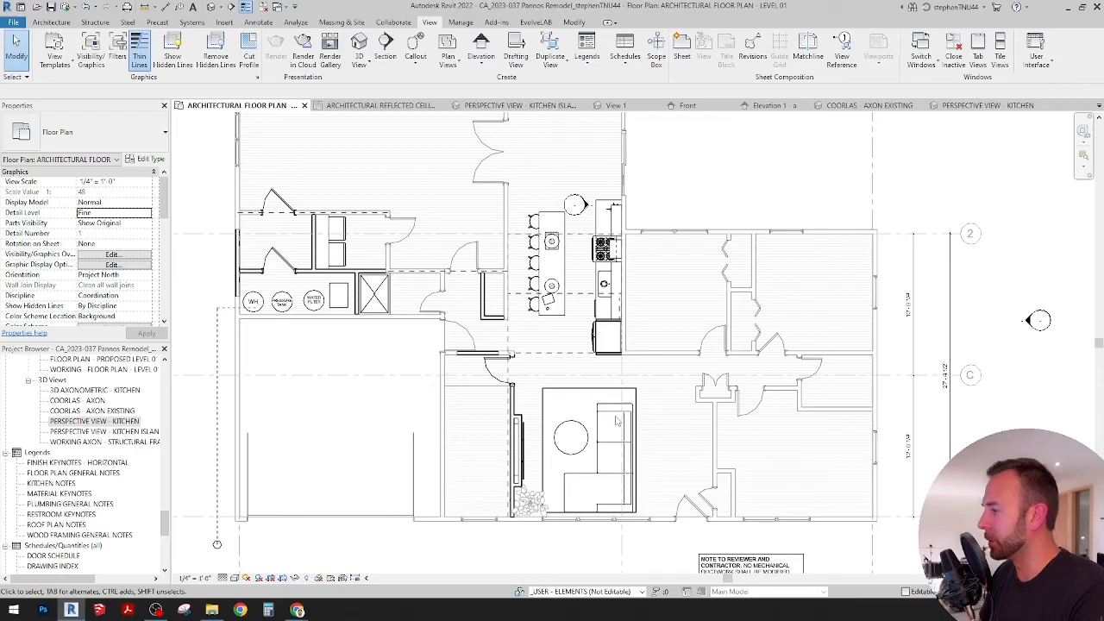
scroll(616, 421, down, 2)
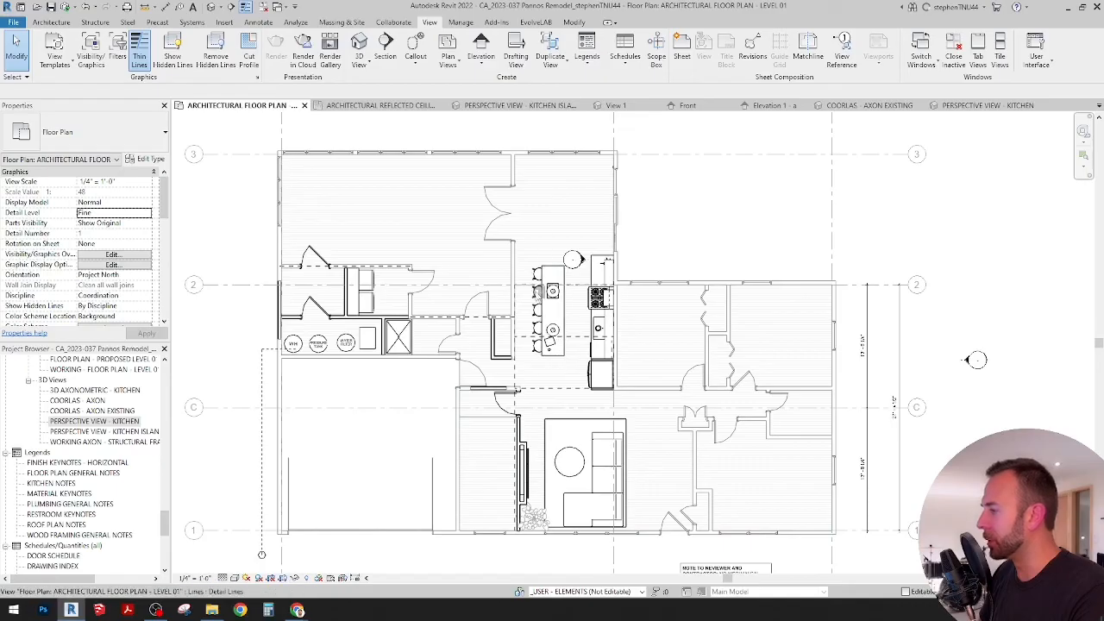
middle_drag(558, 332, 561, 338)
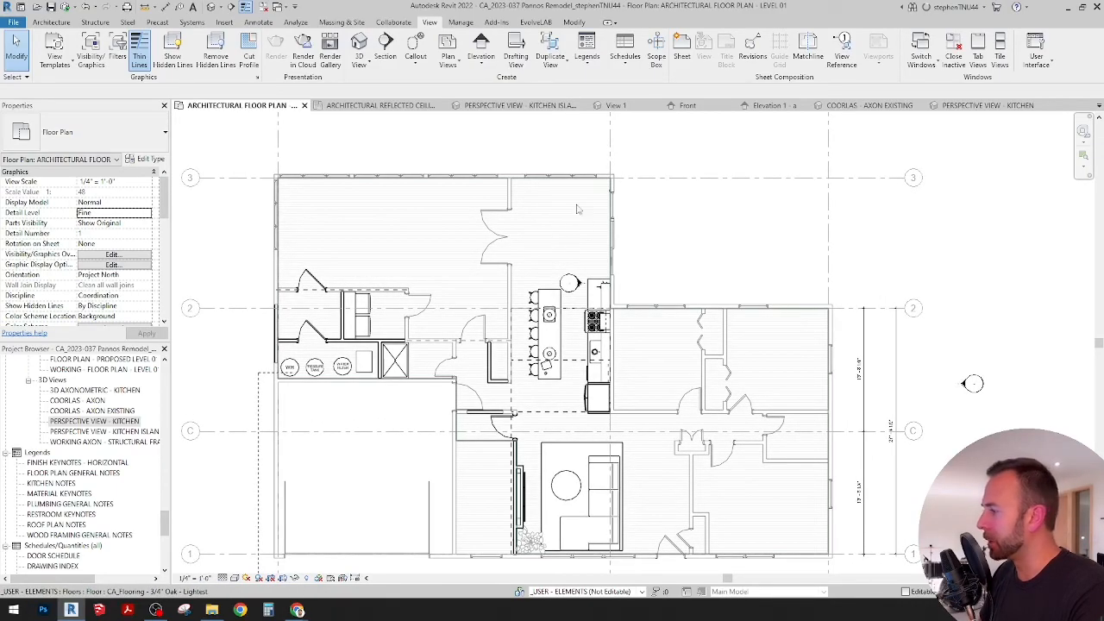
Step: Examine the laundry and the mechanical room with its water heater, pressure tank and water filter in relation to the surrounding plan
scroll(565, 380, up, 1)
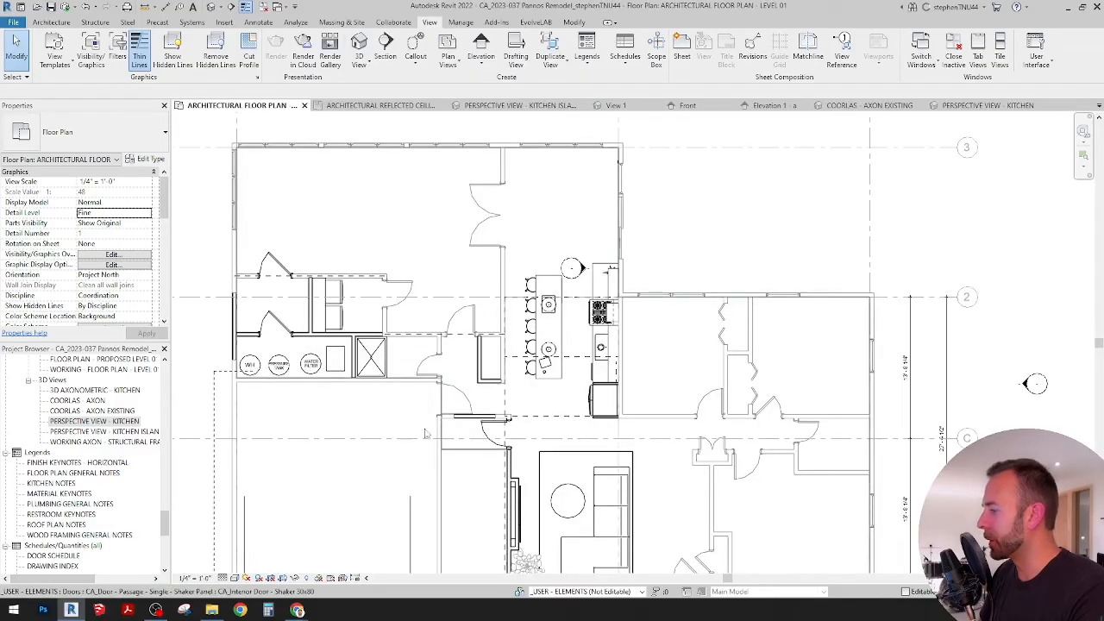
scroll(384, 407, up, 4)
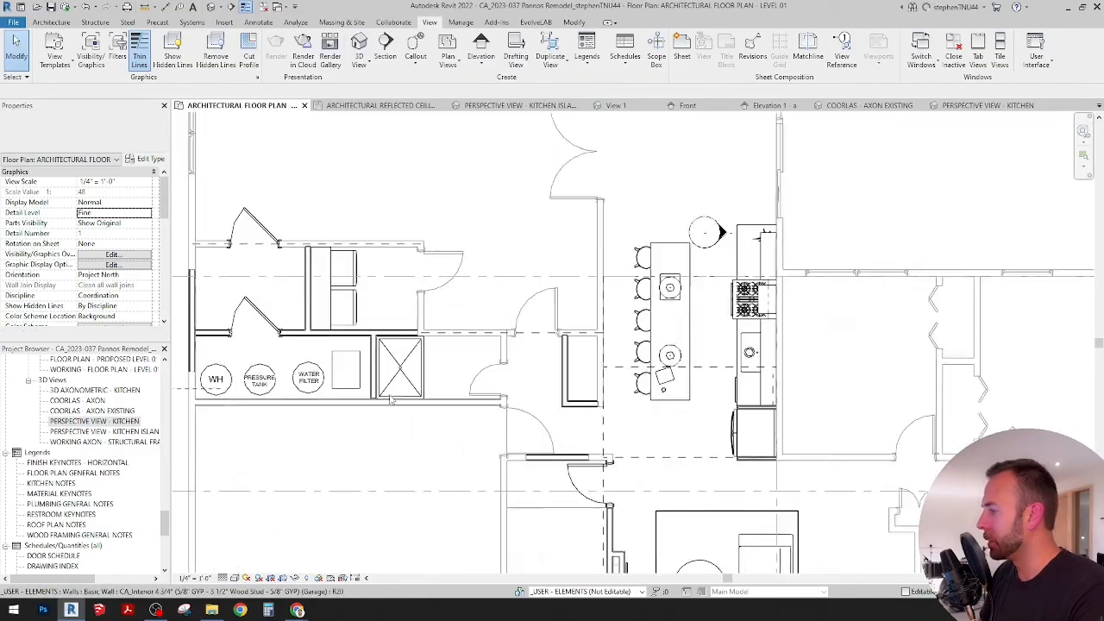
scroll(443, 356, down, 4)
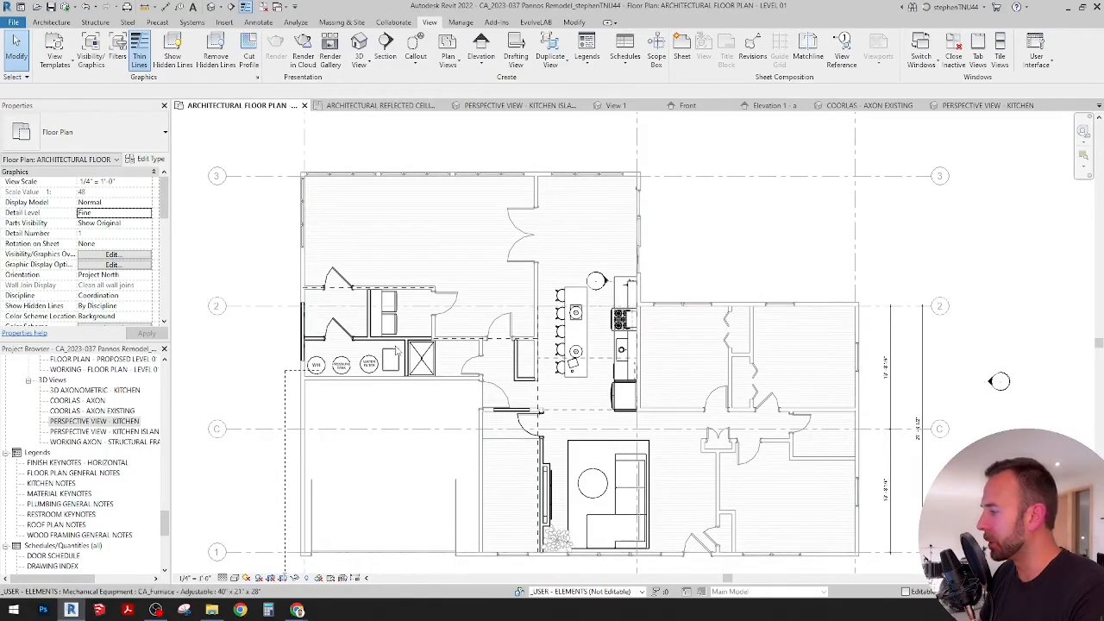
scroll(526, 375, up, 4)
scroll(494, 358, up, 3)
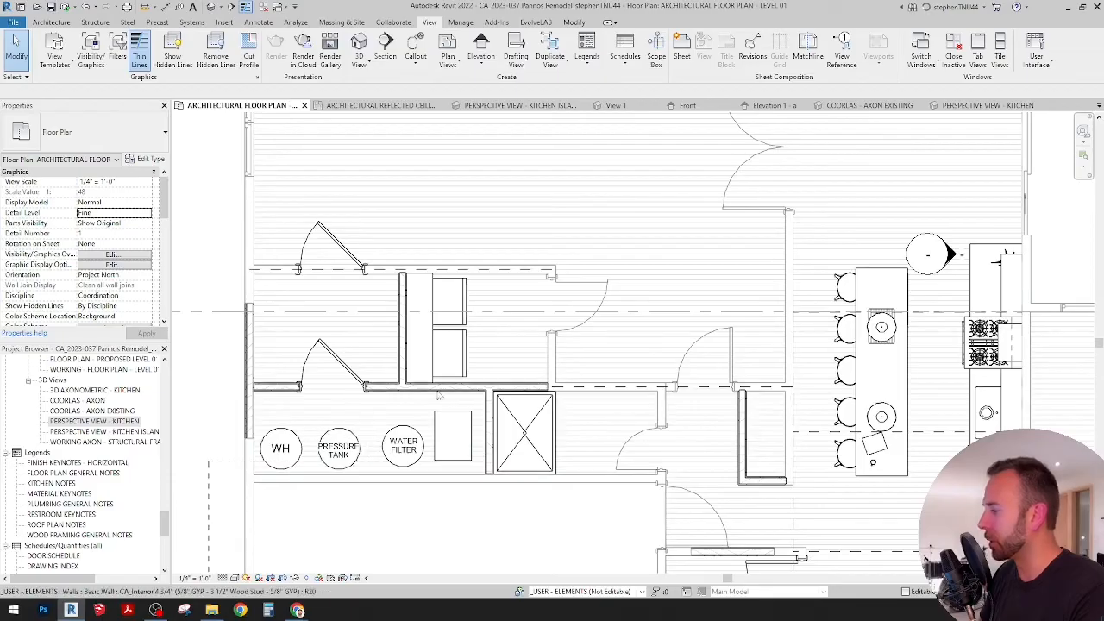
scroll(433, 397, down, 4)
middle_drag(630, 375, 559, 332)
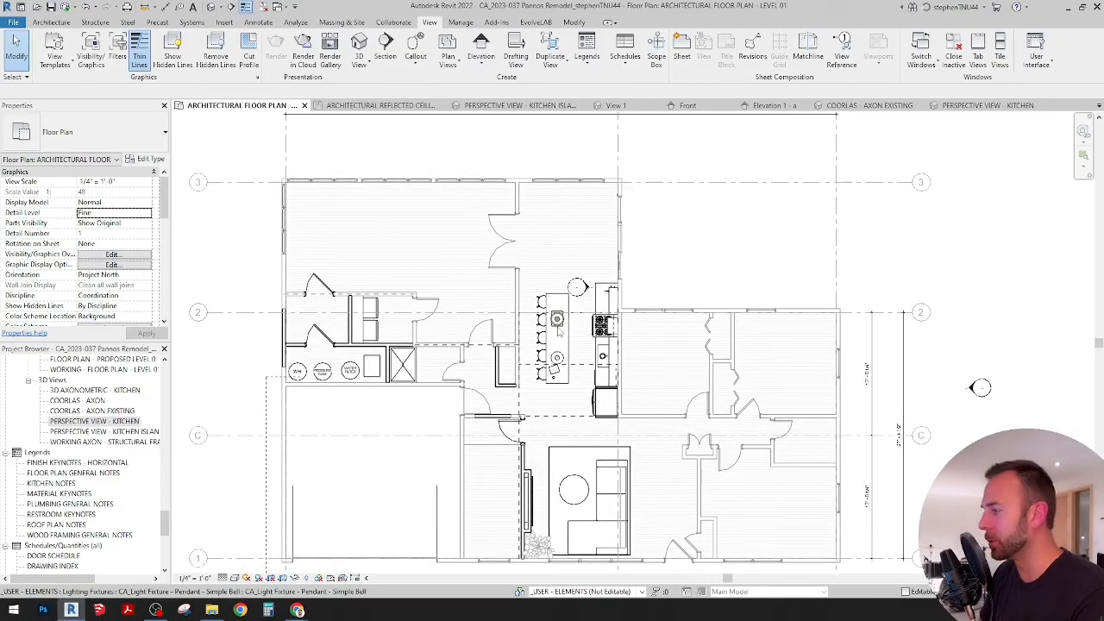
middle_drag(265, 383, 326, 376)
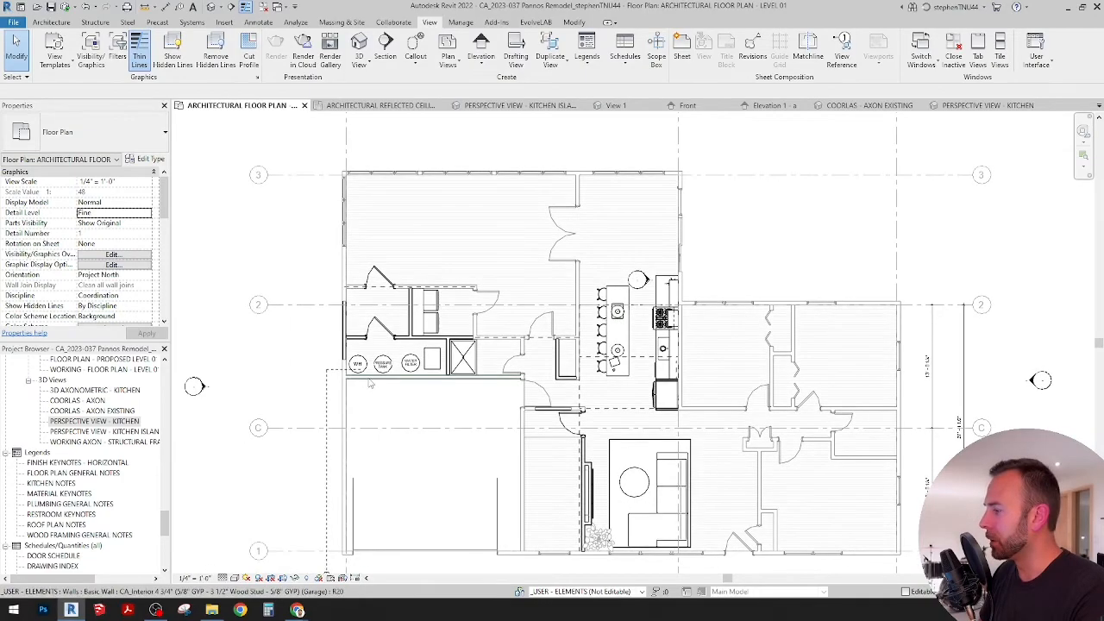
scroll(326, 377, up, 3)
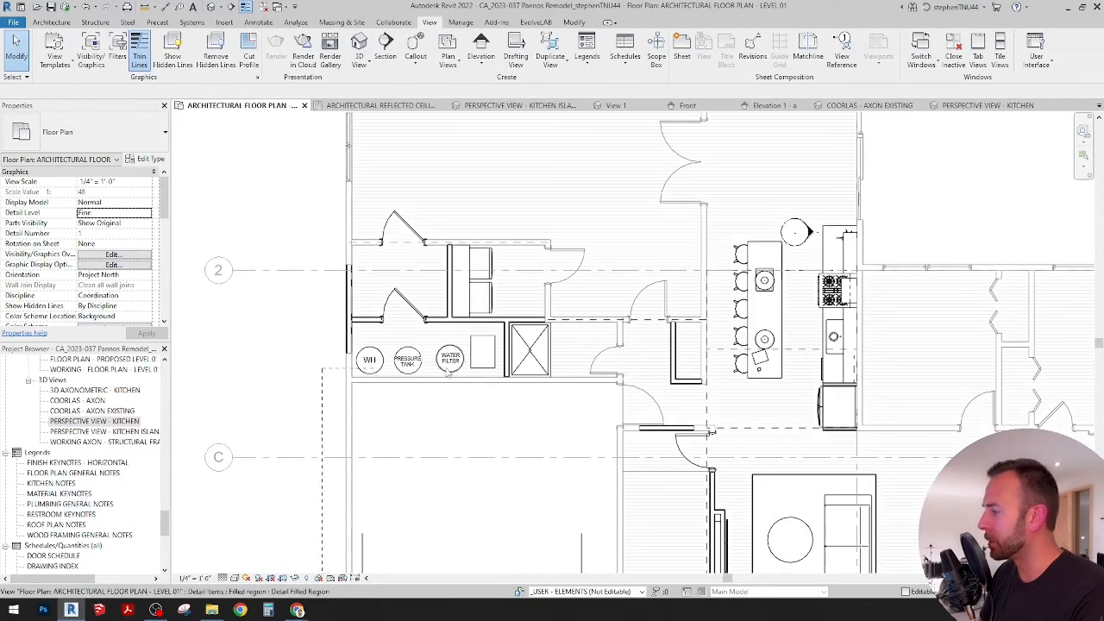
scroll(484, 348, down, 2)
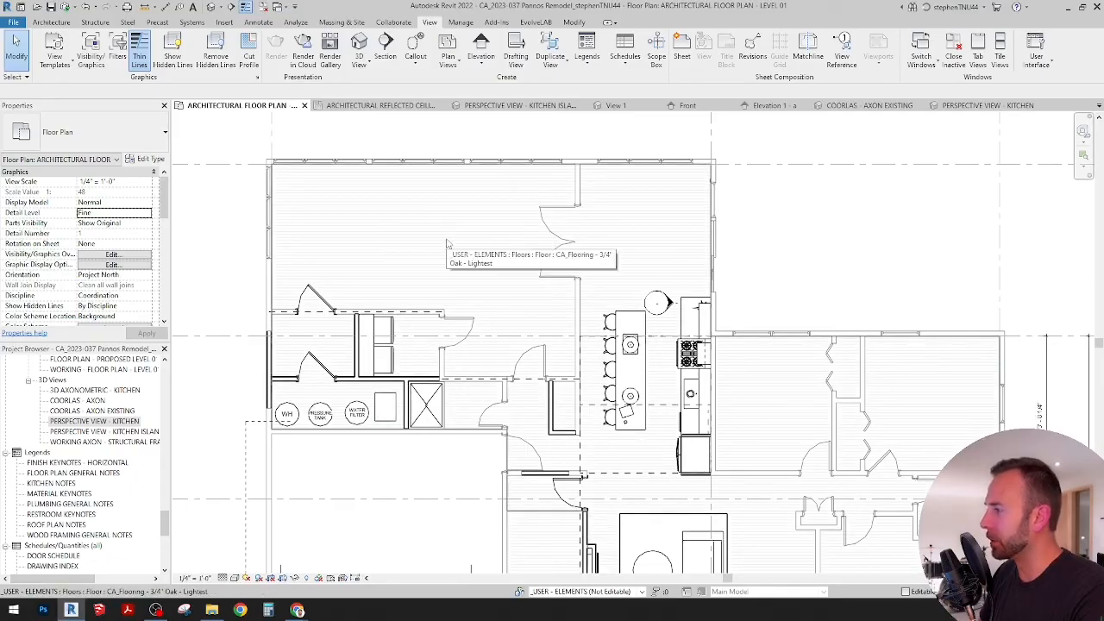
scroll(401, 228, down, 1)
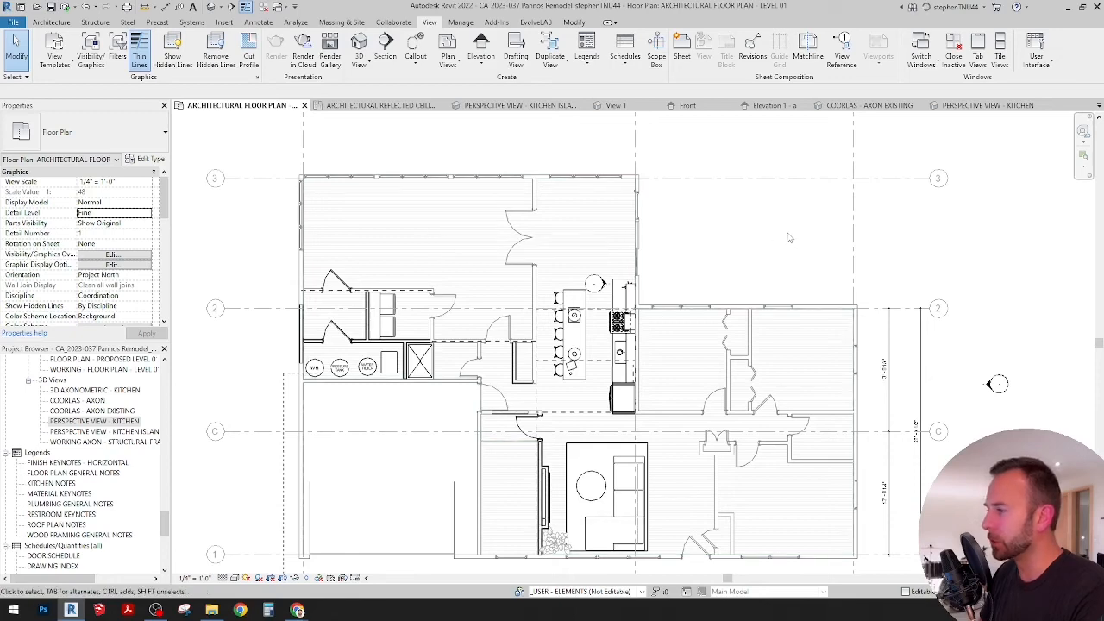
scroll(578, 226, down, 1)
scroll(632, 319, up, 1)
middle_drag(631, 321, 625, 354)
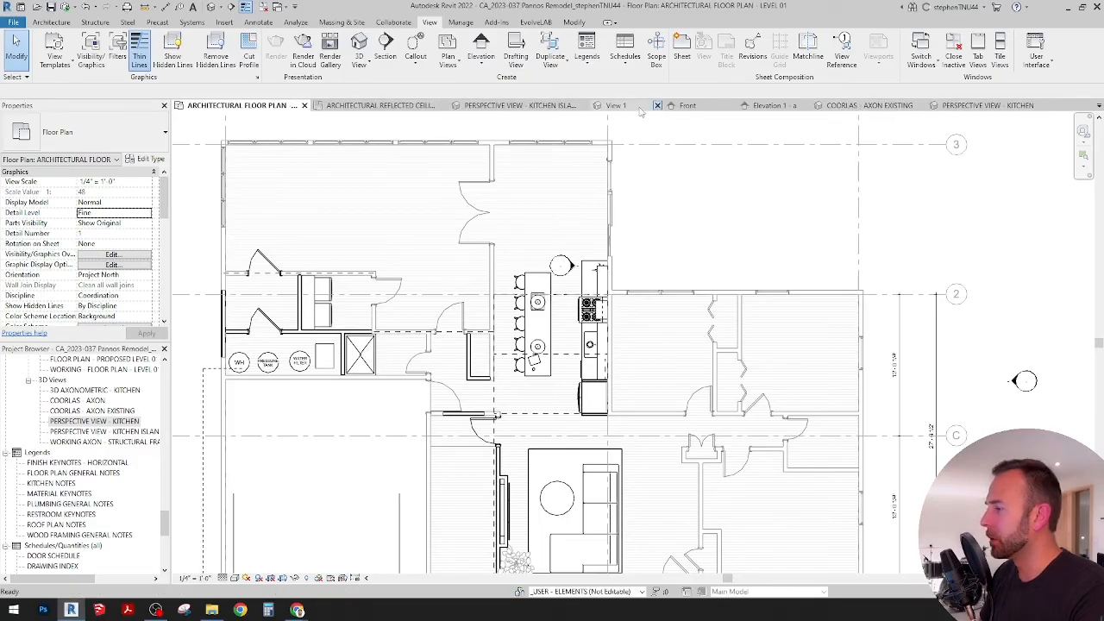
Step: Close the View 1, Front and Elevation 1 - a views
click(657, 105)
click(742, 105)
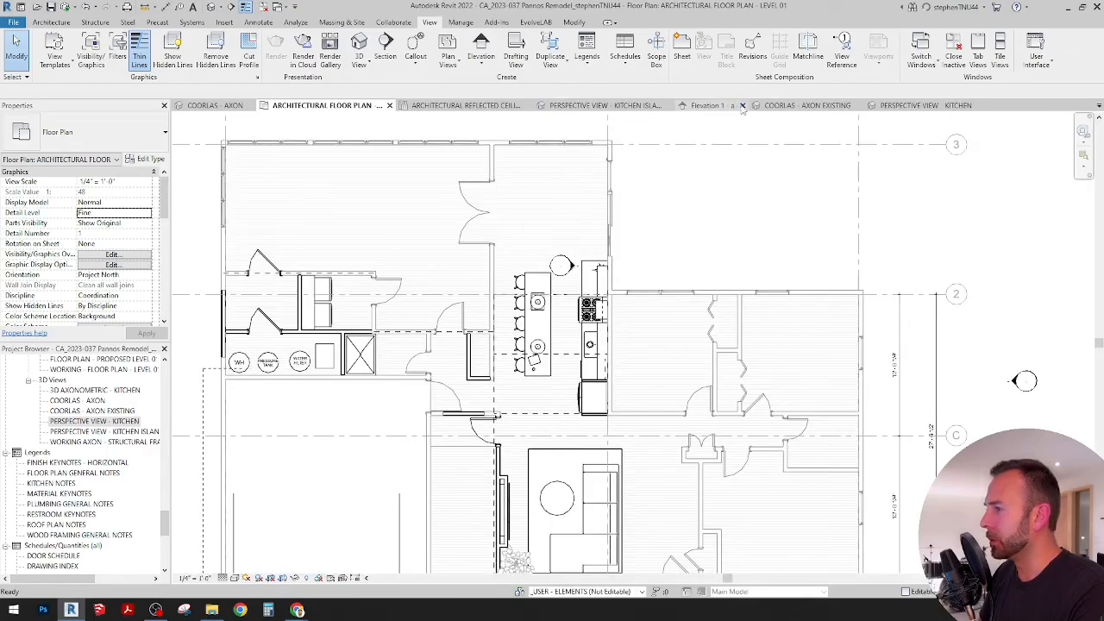
click(742, 105)
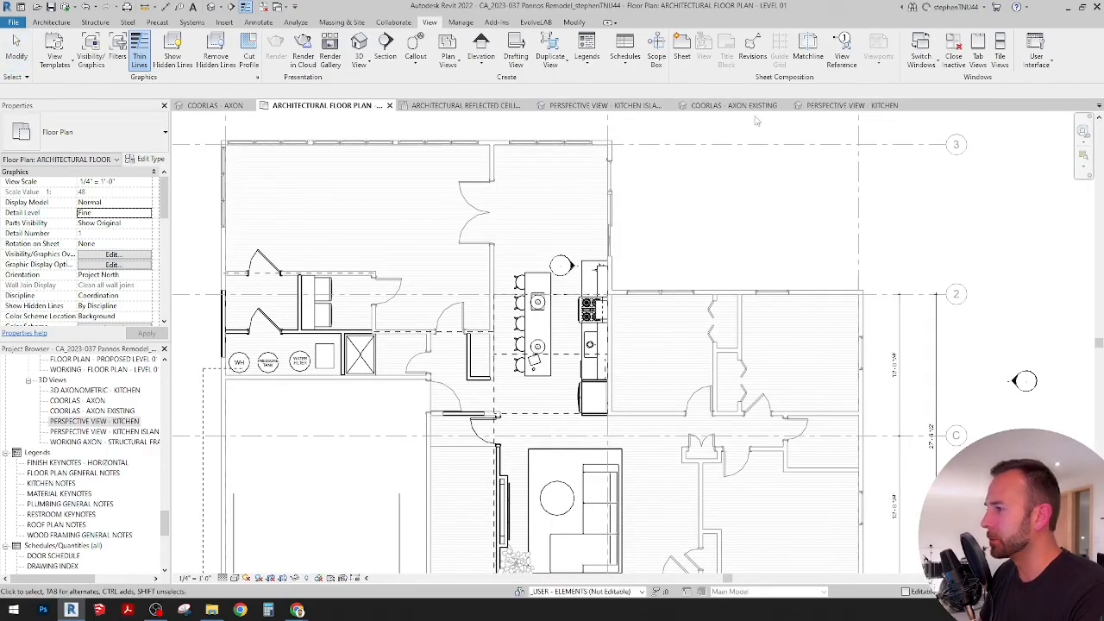
Step: Switch to the COORLAS - AXON view and examine the remodeled kitchen's island, range wall and ceiling beams up close
click(207, 105)
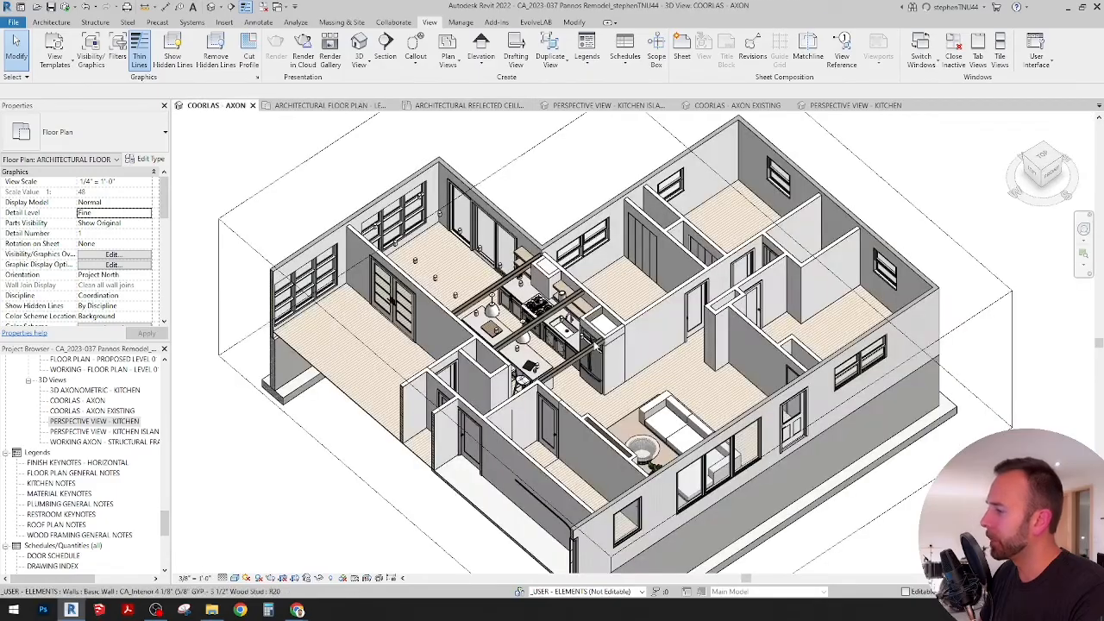
shift+middle_drag(595, 346, 526, 335)
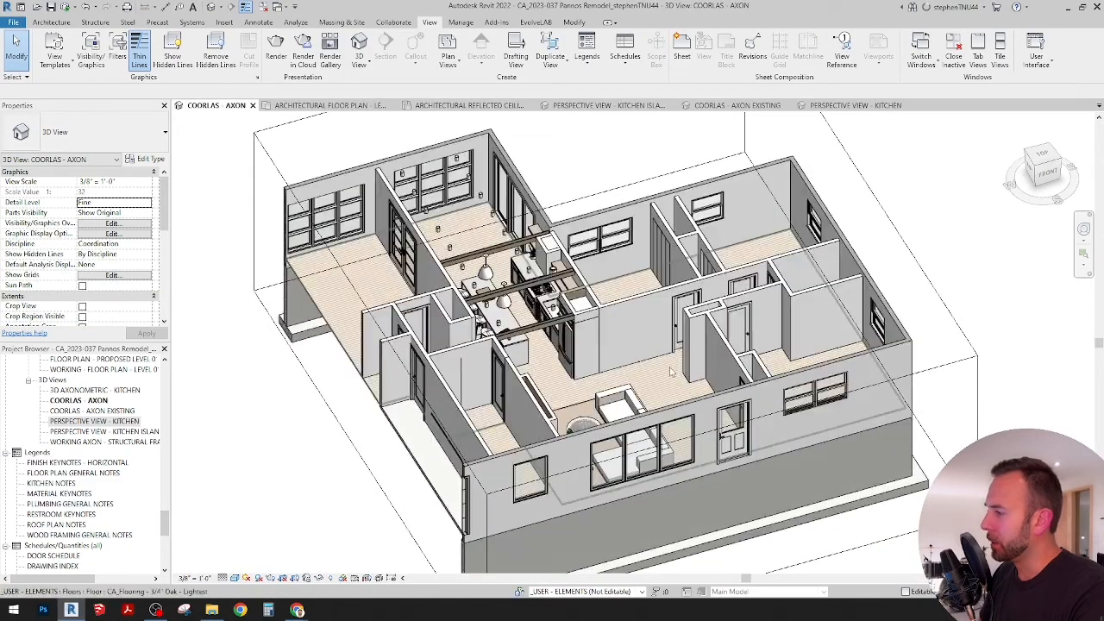
shift+middle_drag(671, 371, 449, 343)
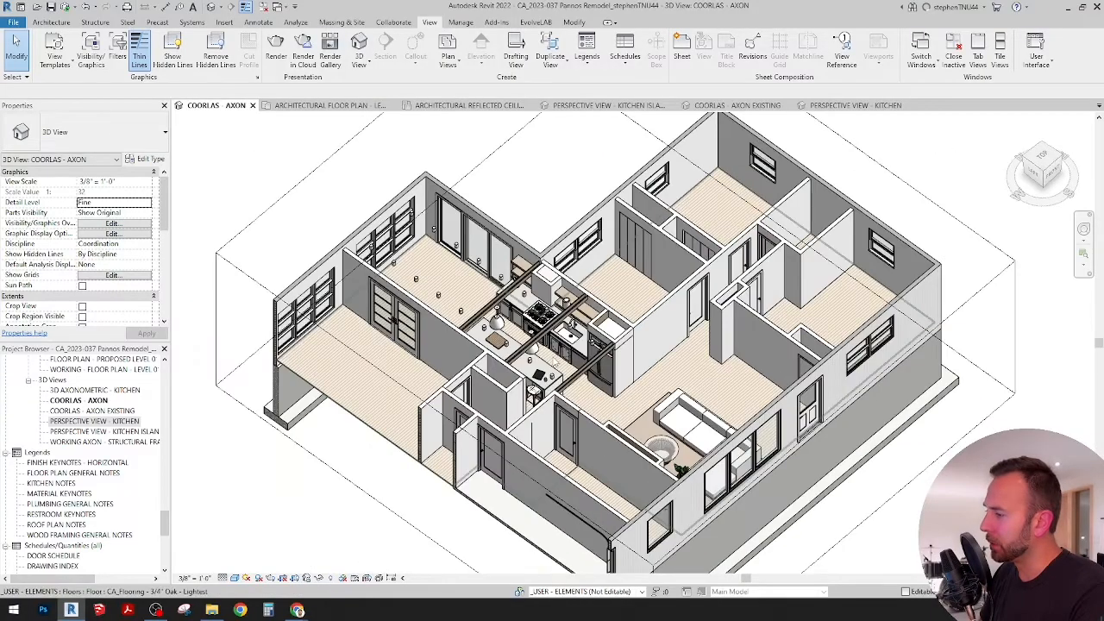
scroll(565, 362, up, 6)
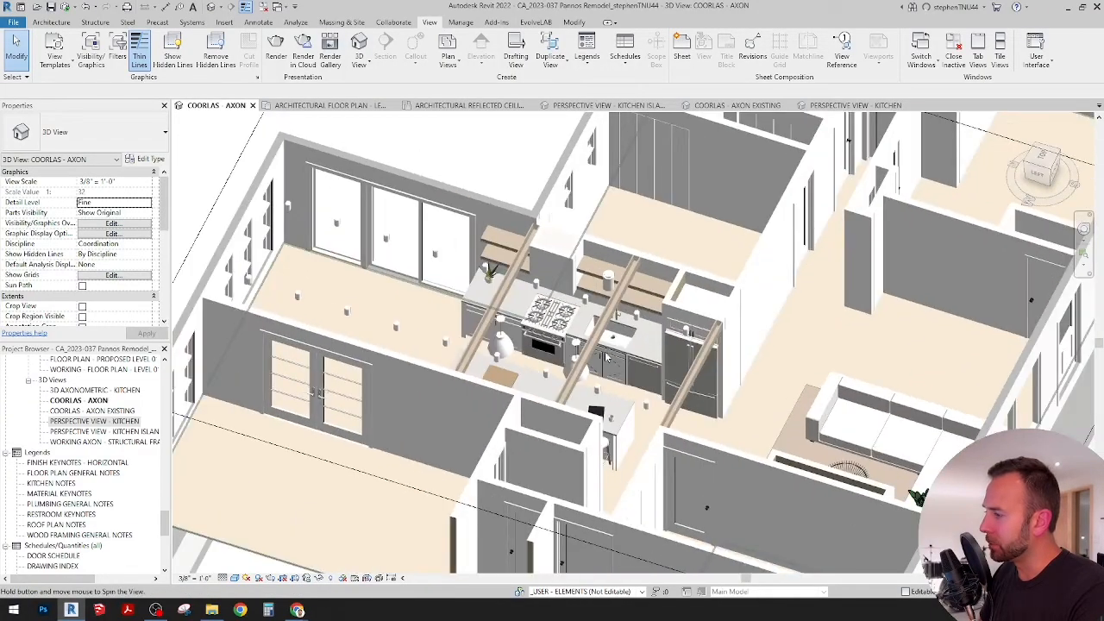
scroll(607, 356, up, 3)
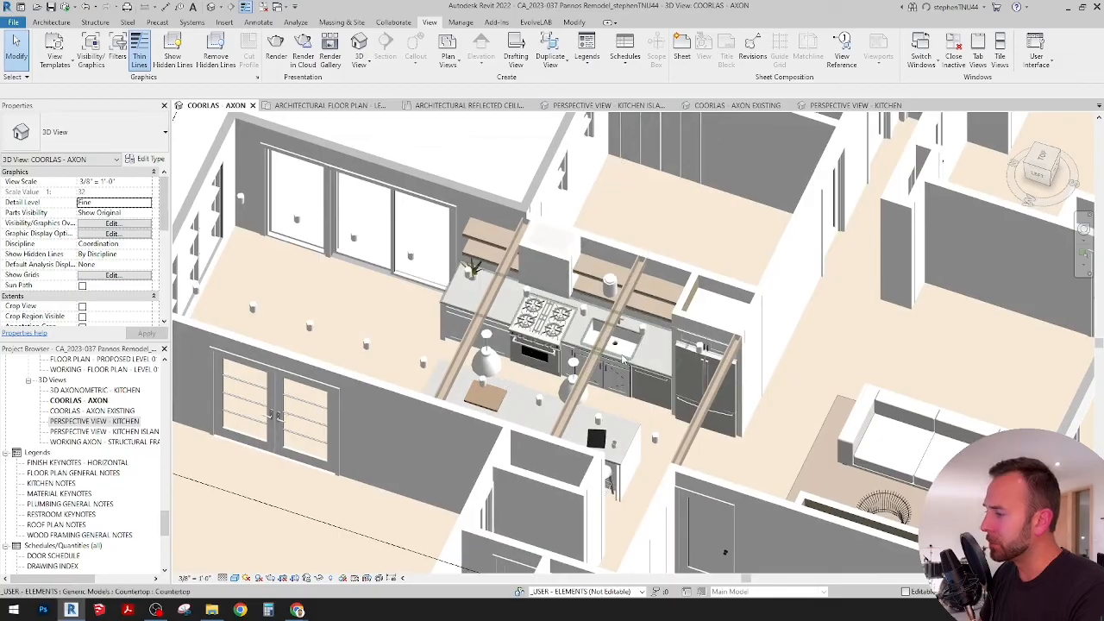
scroll(639, 357, up, 2)
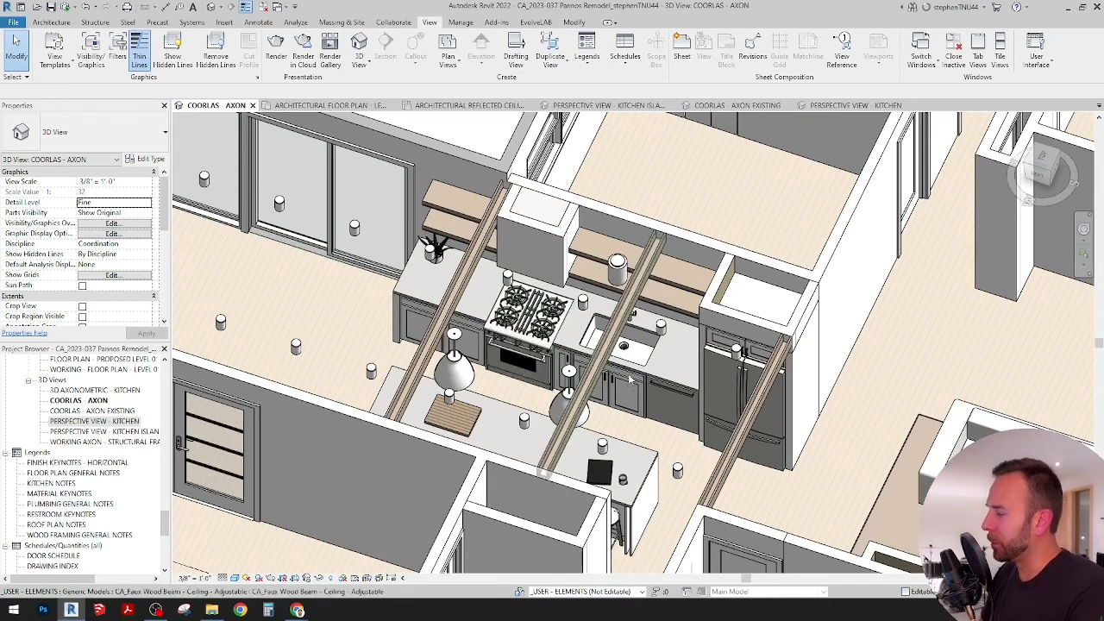
shift+middle_drag(650, 399, 715, 390)
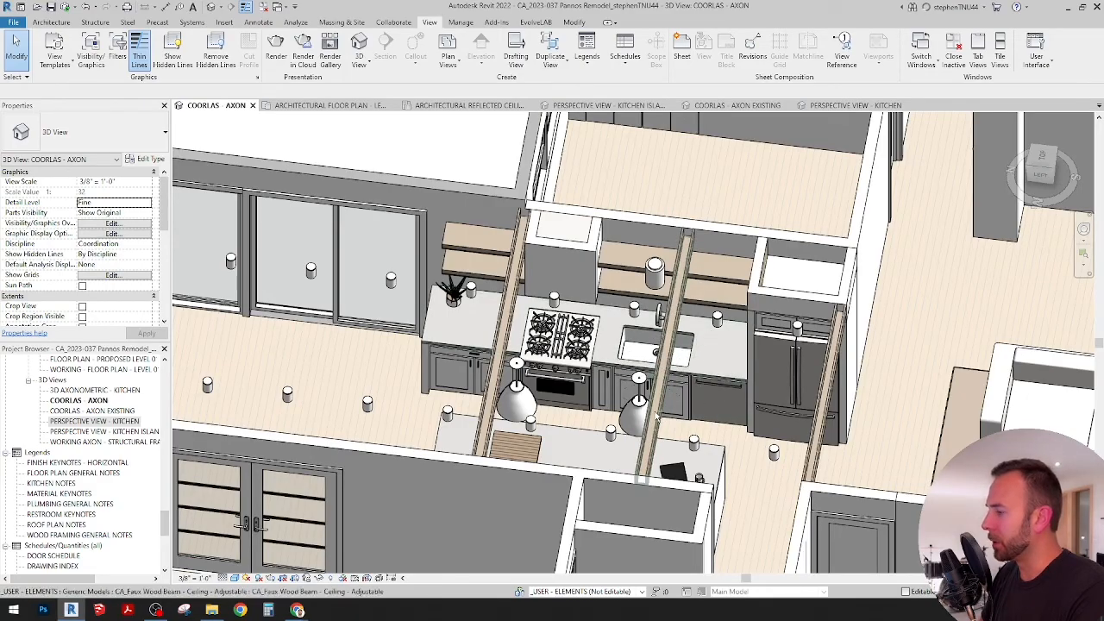
Step: Orbit around the remodeled kitchen in the axonometric view to examine the island, base cabinets, range wall and beams from the living room side
shift+middle_drag(713, 381, 412, 392)
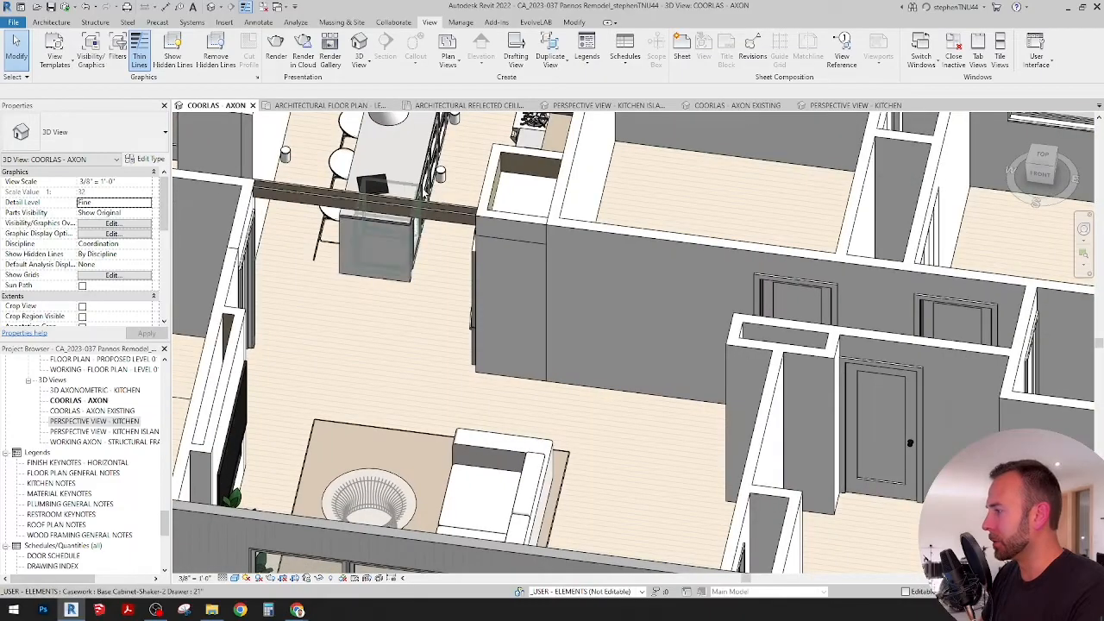
scroll(423, 185, up, 3)
middle_drag(430, 165, 621, 355)
click(422, 231)
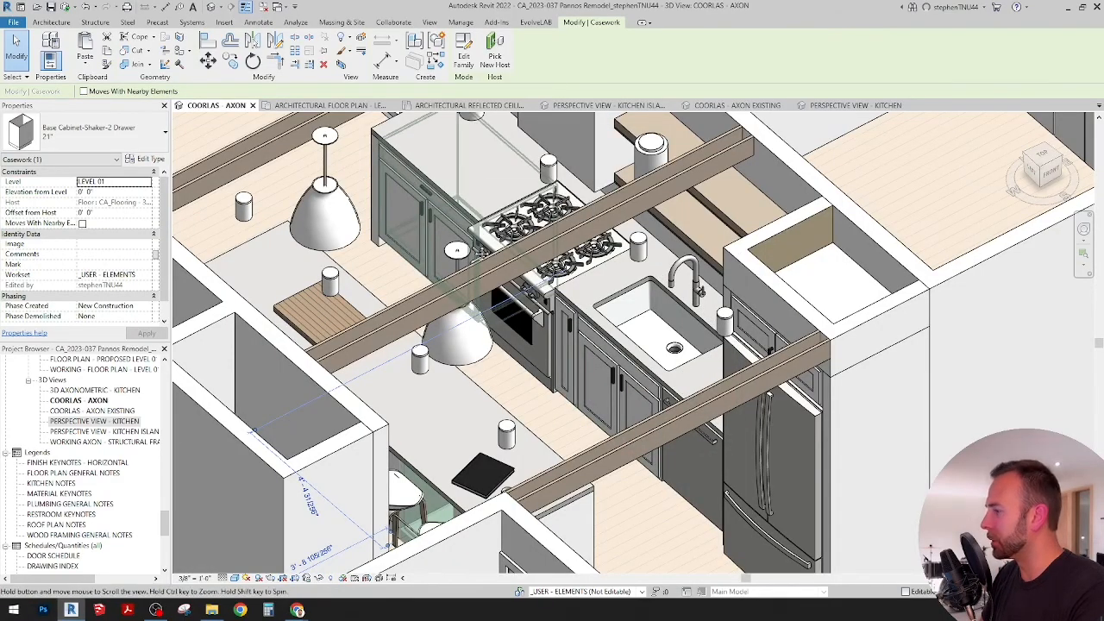
middle_drag(447, 216, 480, 270)
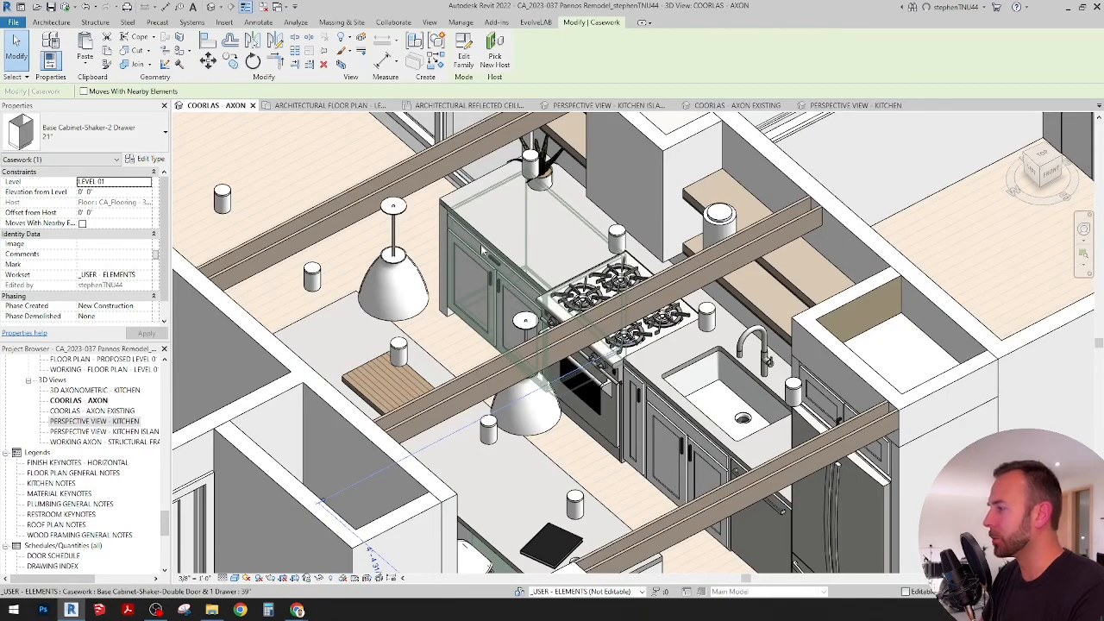
scroll(507, 286, down, 1)
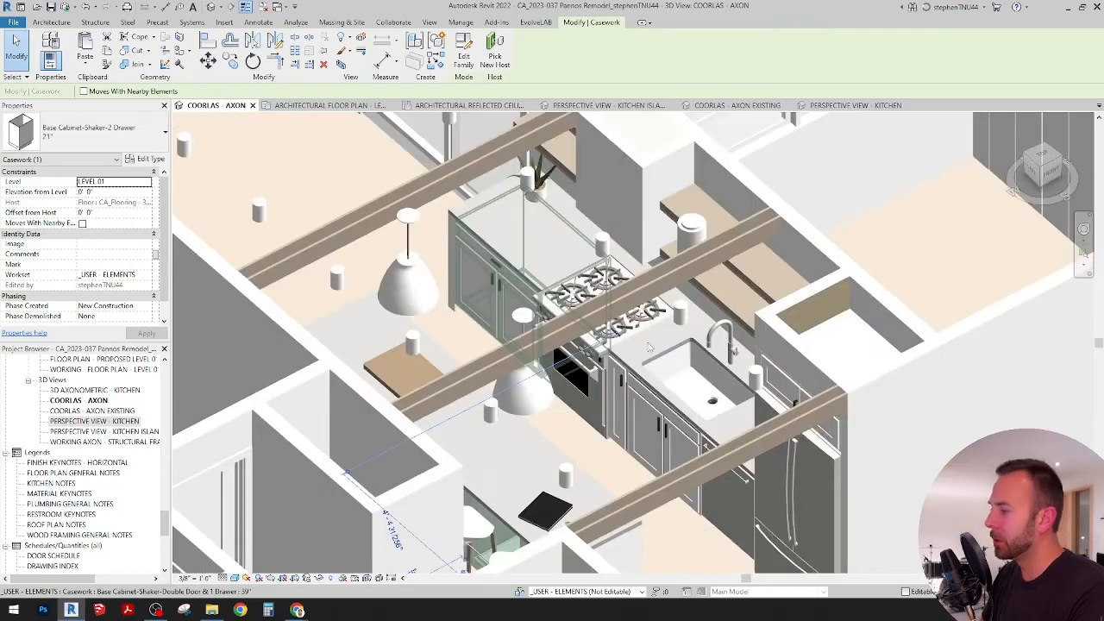
shift+middle_drag(656, 347, 647, 332)
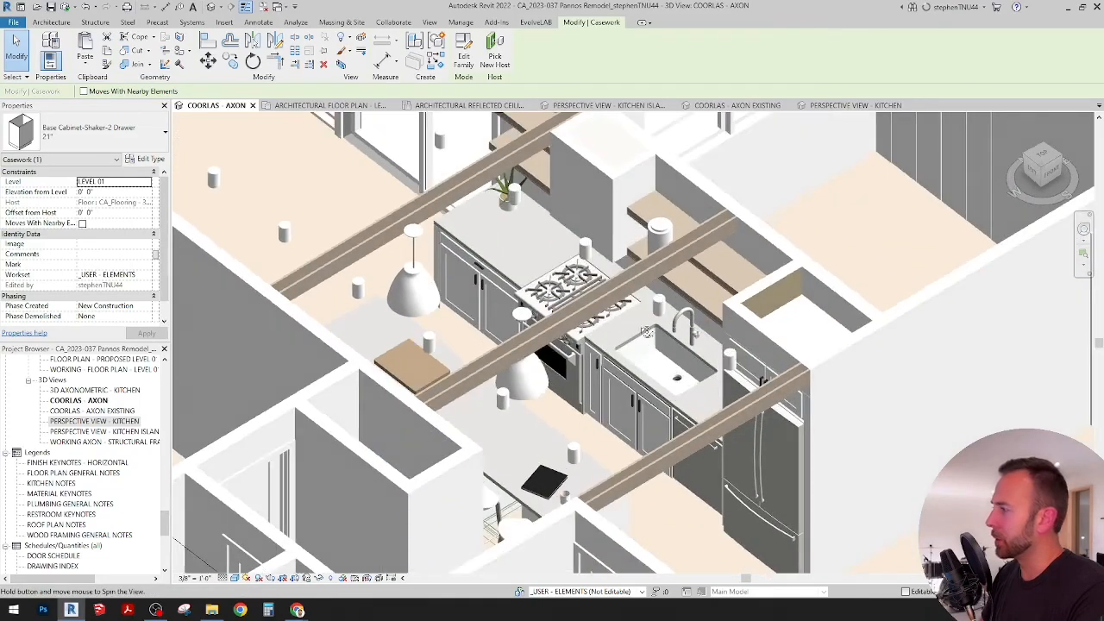
Step: Open the interior elevation of the kitchen range wall from its elevation marker in the Level 01 architectural floor plan
click(352, 106)
scroll(569, 283, down, 1)
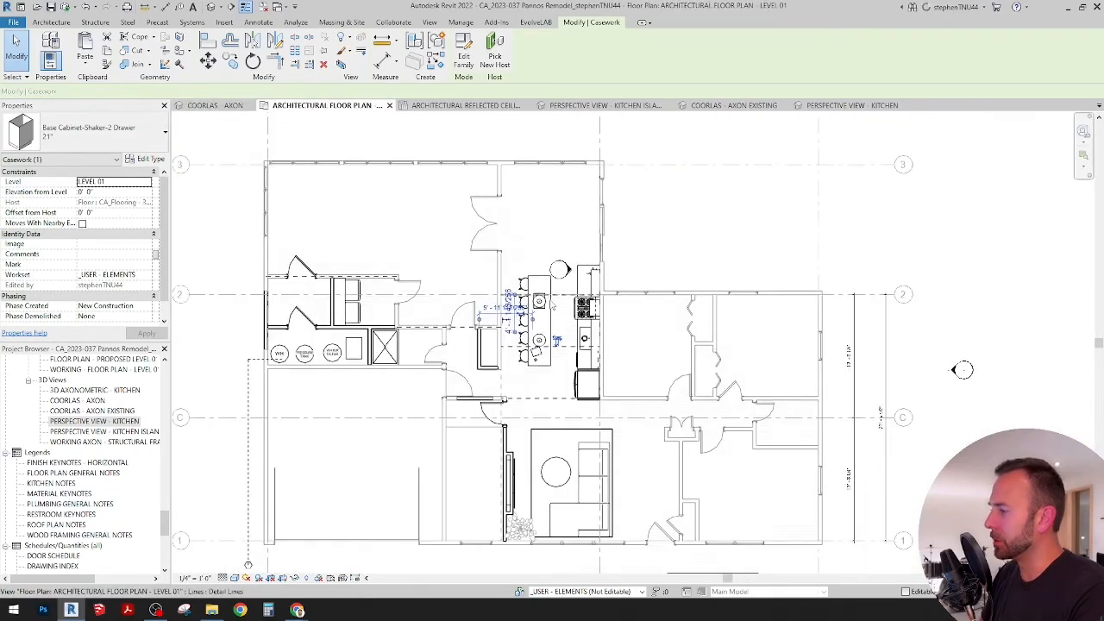
scroll(571, 271, up, 6)
right_click(569, 268)
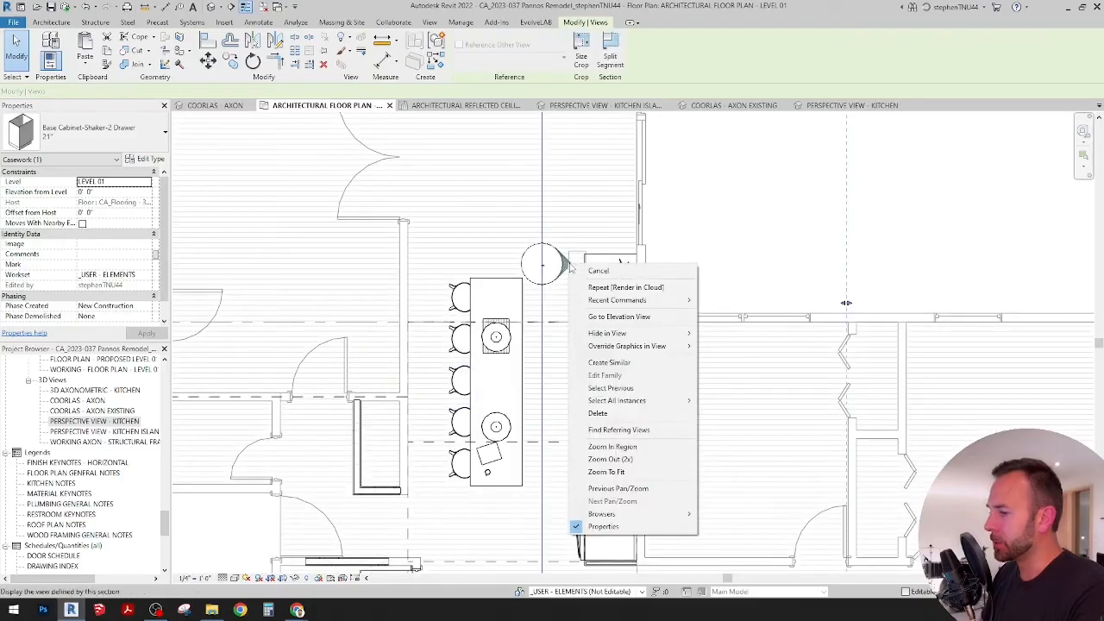
click(608, 316)
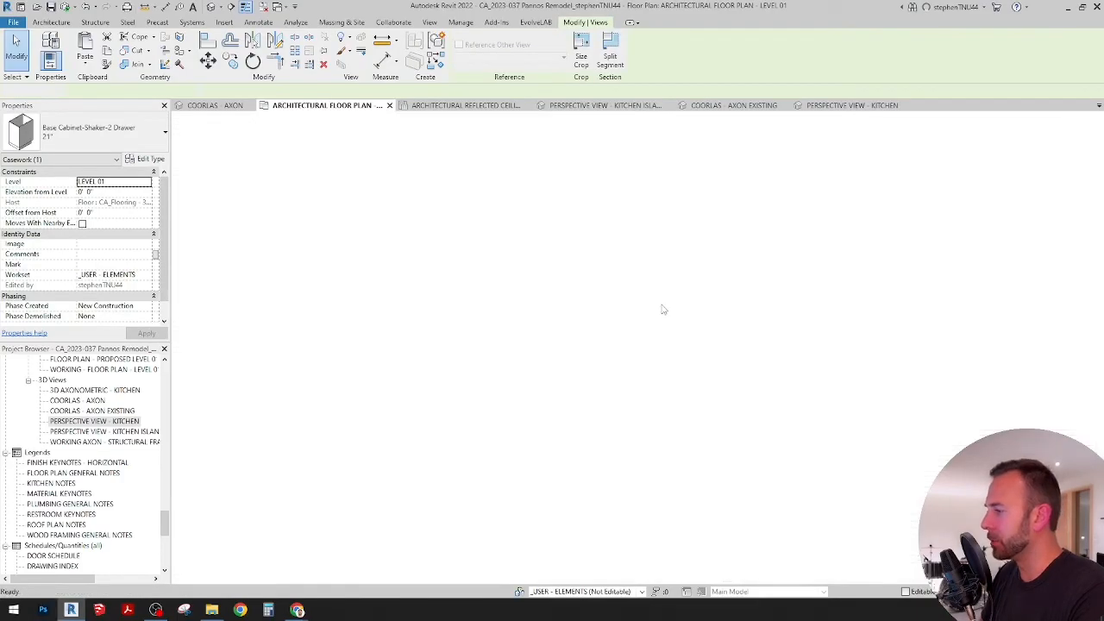
scroll(834, 460, up, 4)
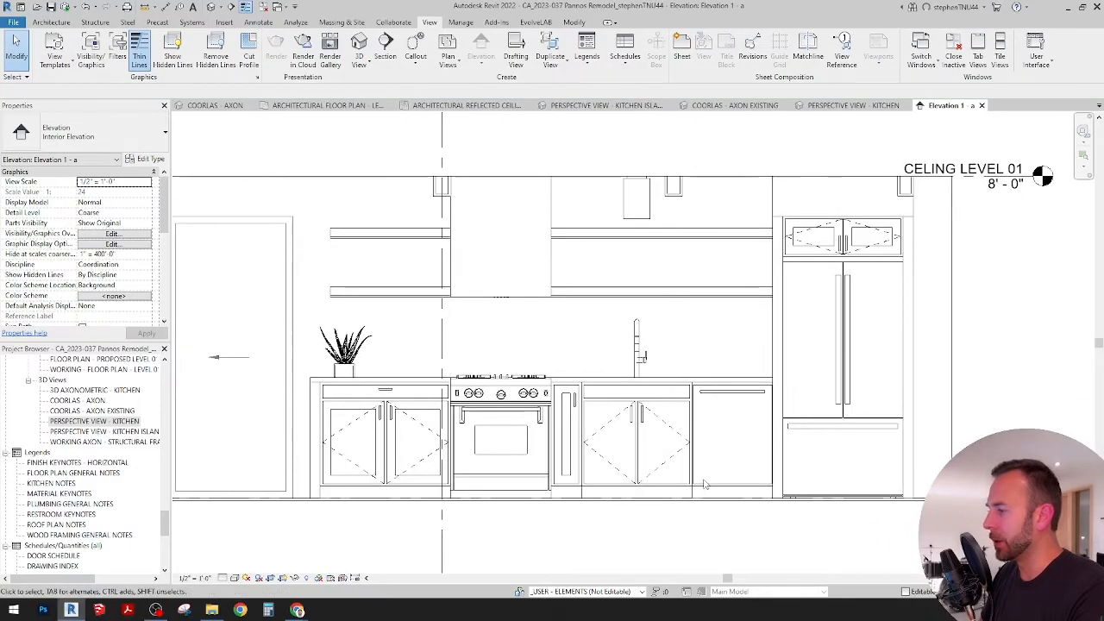
scroll(414, 443, up, 2)
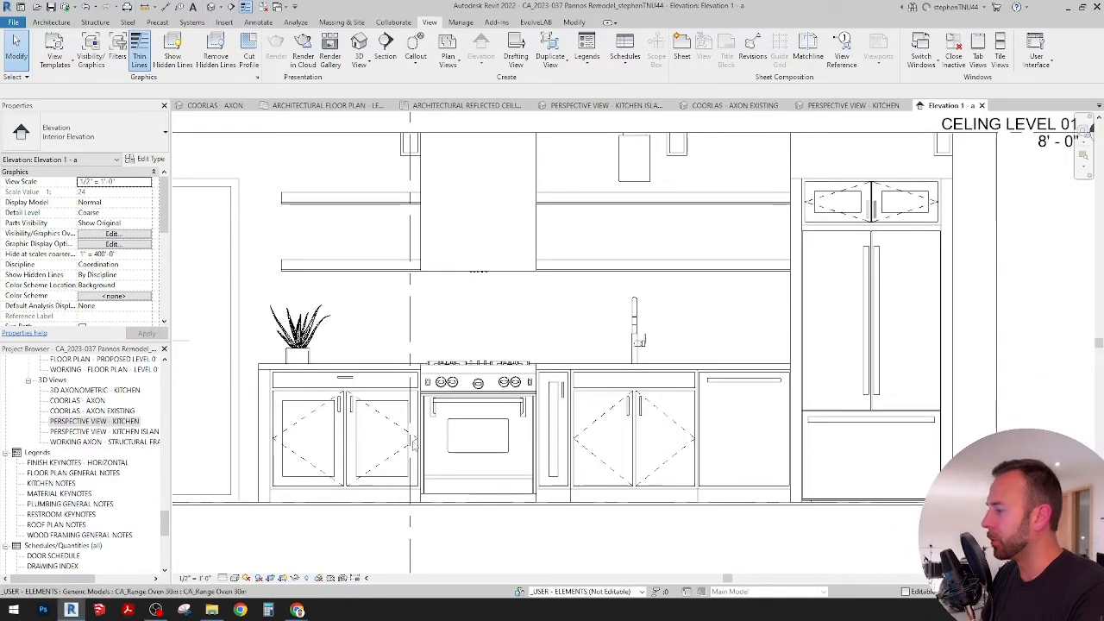
Step: Set the kitchen elevation's detail level to Fine and its visual style to Shaded
click(223, 578)
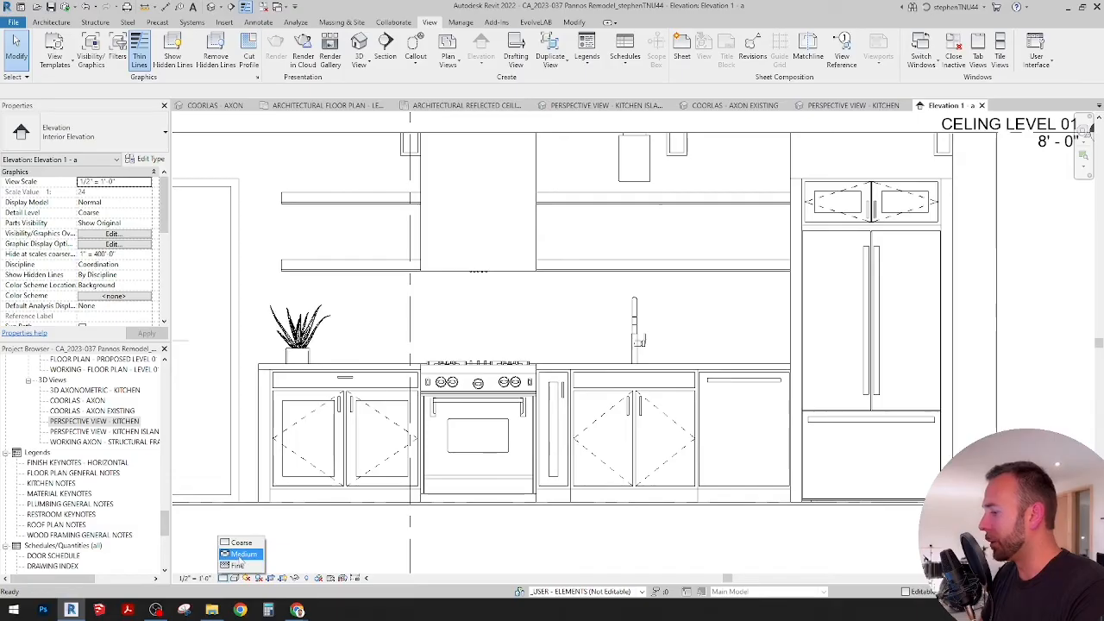
click(235, 565)
click(235, 578)
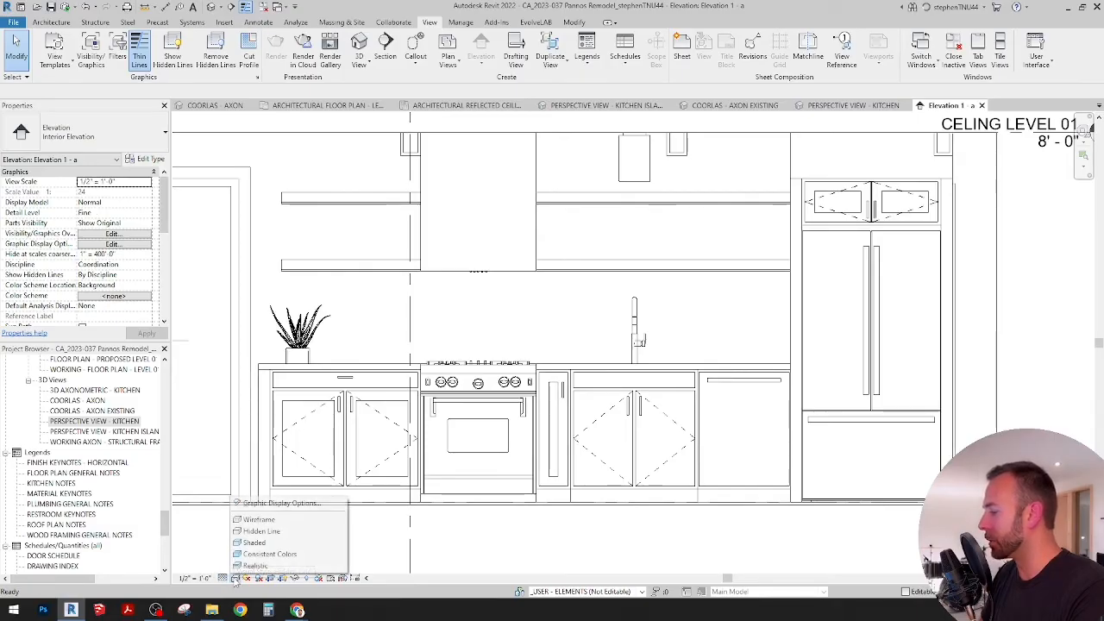
click(255, 542)
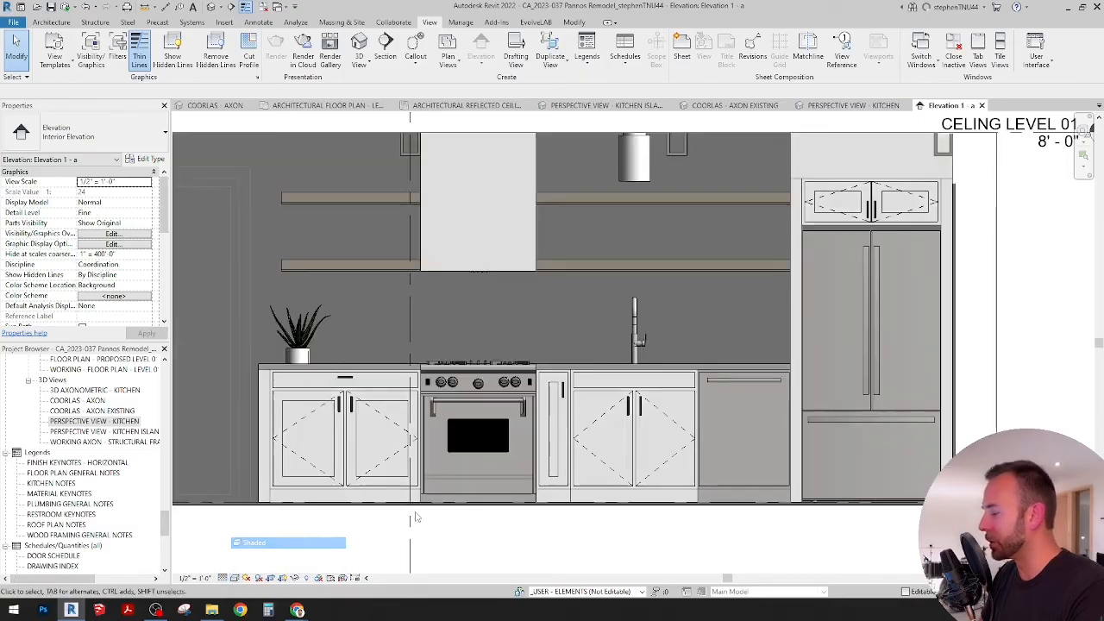
scroll(593, 542, down, 2)
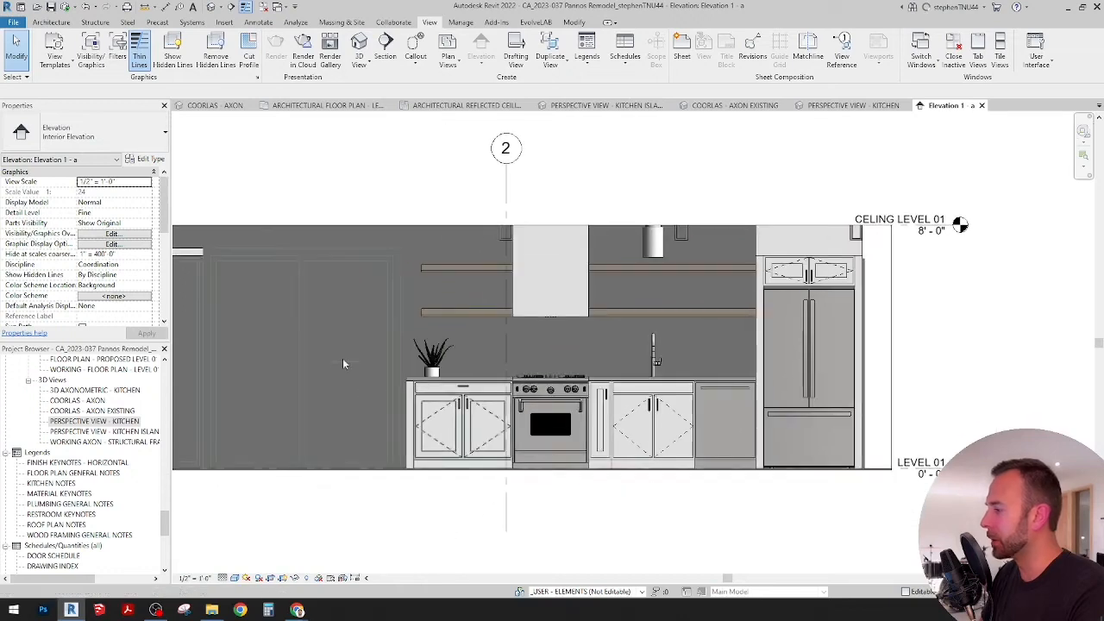
Step: Set the kitchen elevation's phase filter to Show Complete
drag(169, 228, 169, 306)
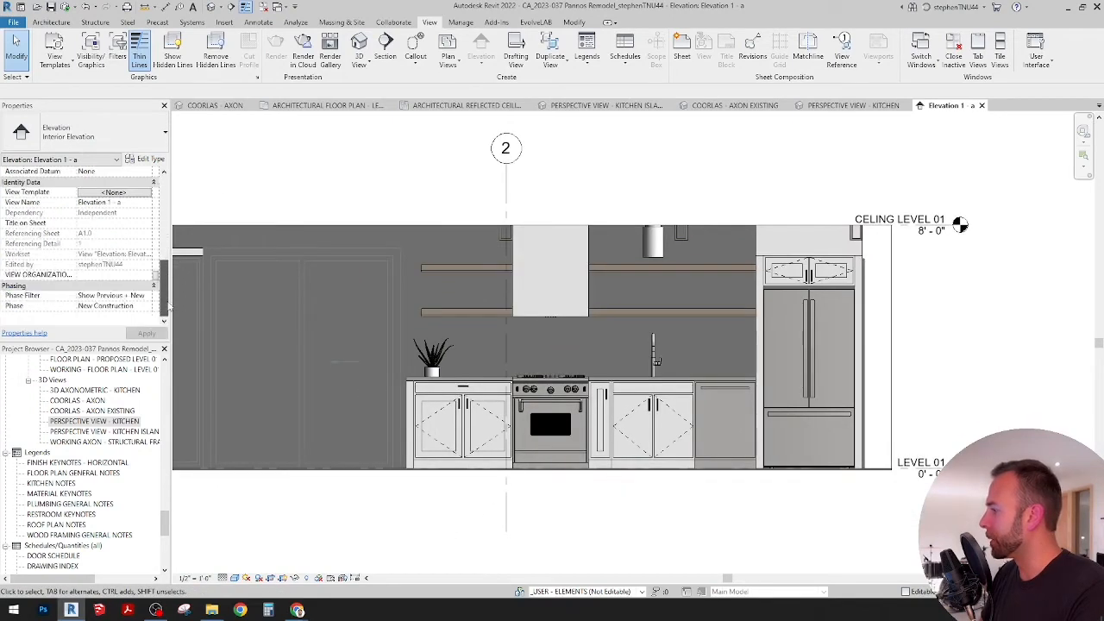
click(148, 307)
click(147, 307)
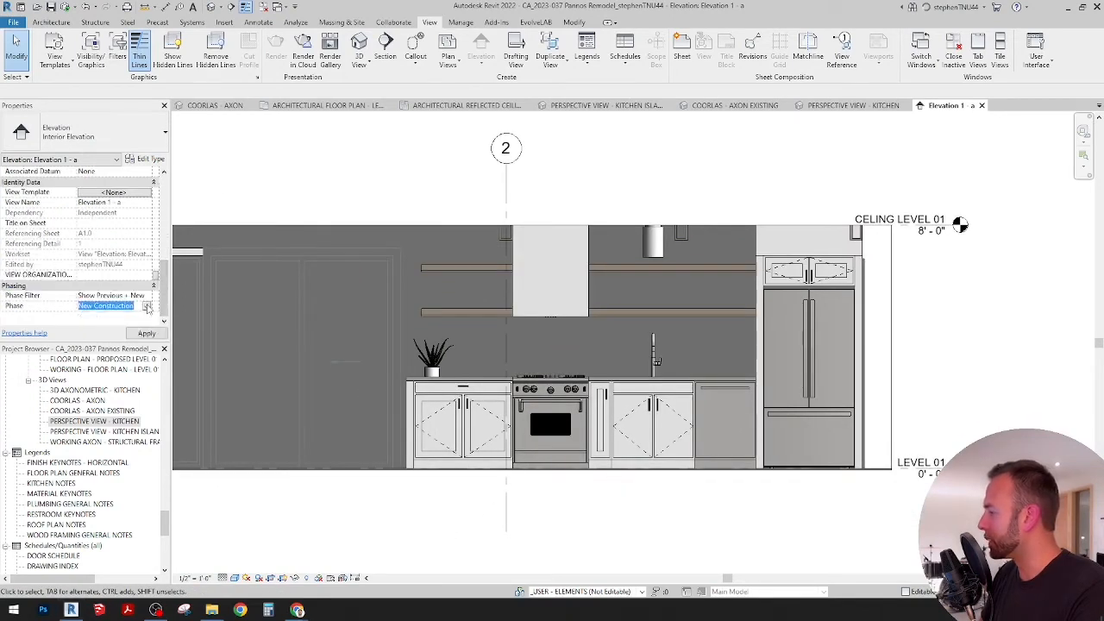
click(147, 297)
click(113, 326)
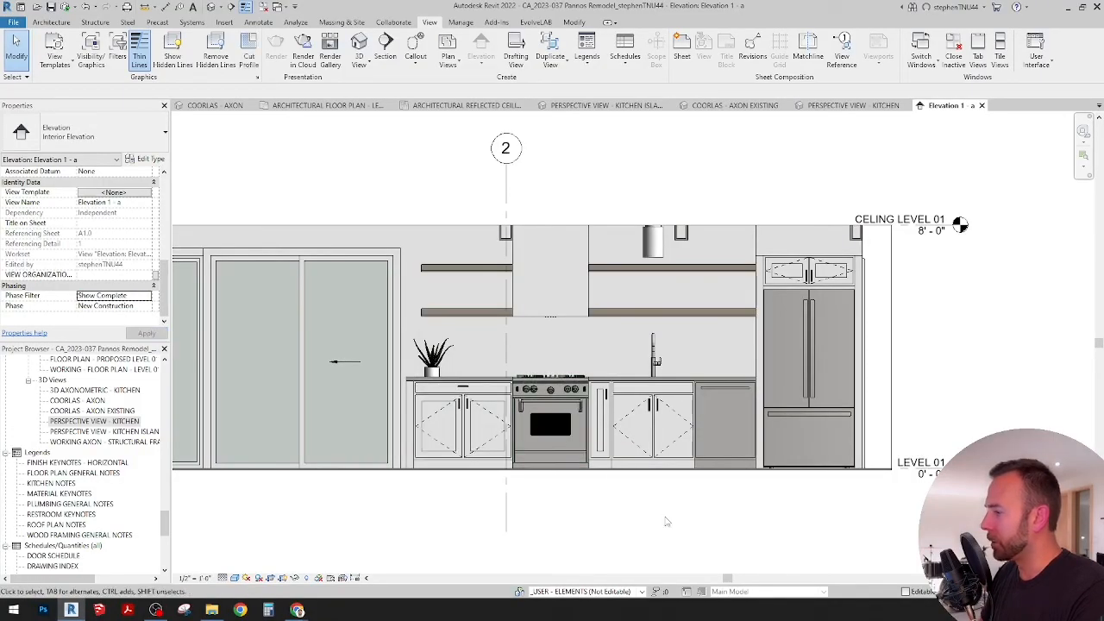
Step: Pull the lower ends of grid lines 2 and 3 up to the ceiling line in the kitchen elevation
middle_drag(665, 519, 733, 489)
scroll(561, 407, down, 1)
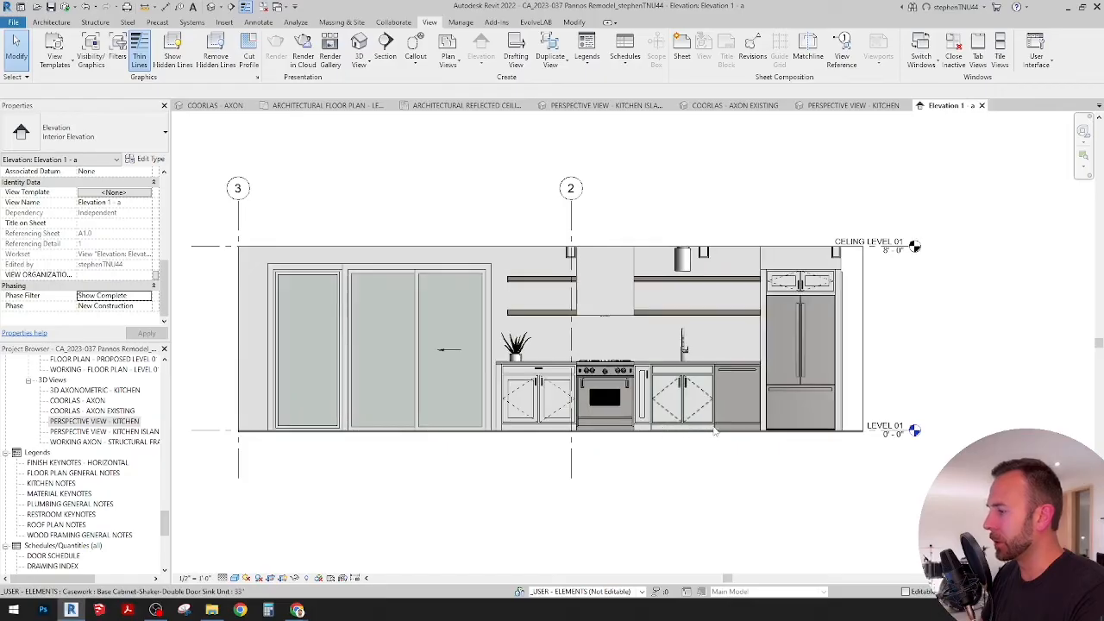
click(572, 472)
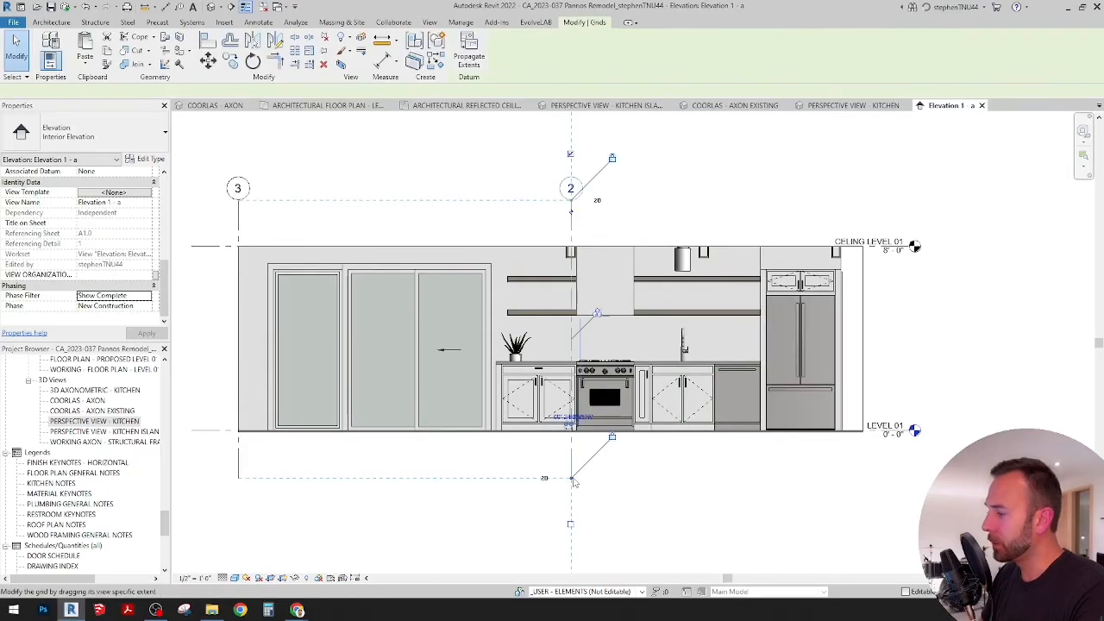
drag(573, 478, 585, 240)
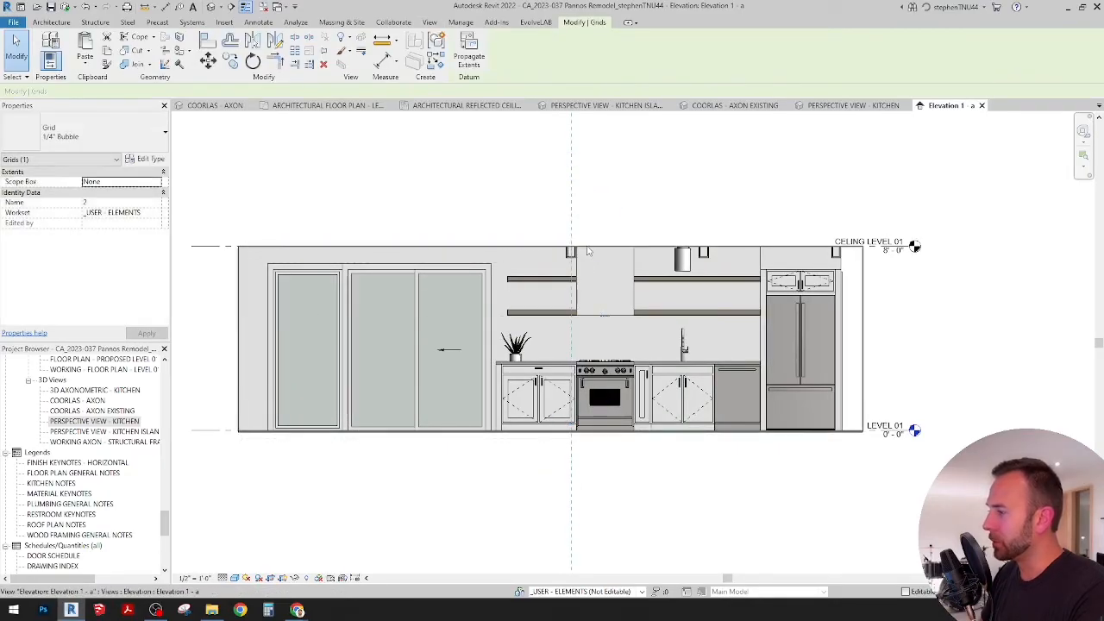
Step: Extend the Ceiling Level 01 and Level 01 lines outward so their heads sit farther from the refrigerator side of the elevation
click(912, 249)
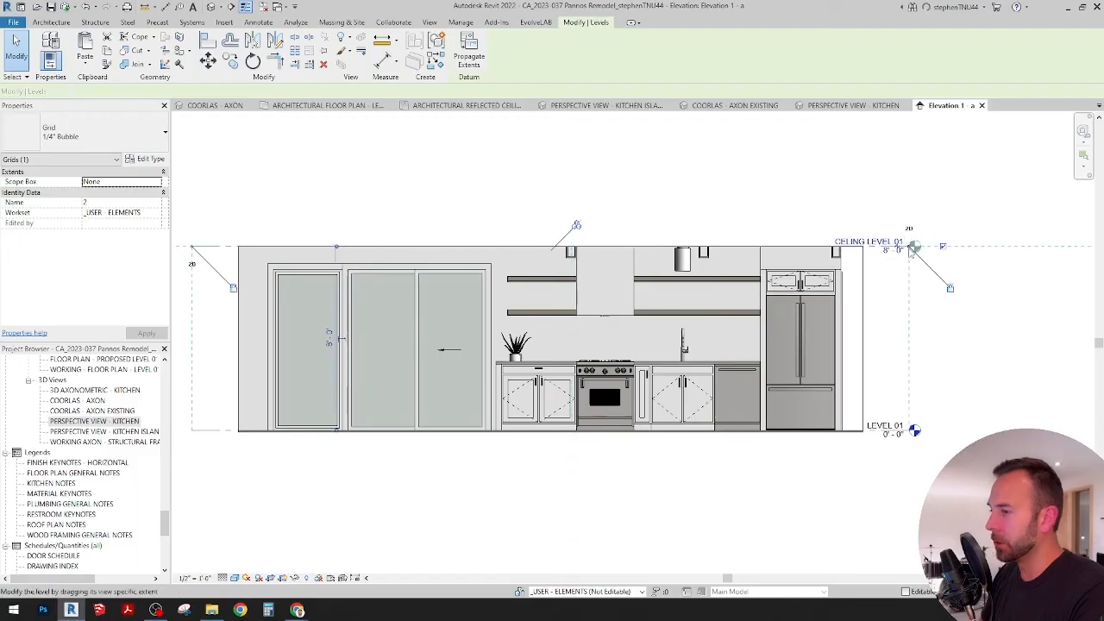
drag(943, 324, 1017, 405)
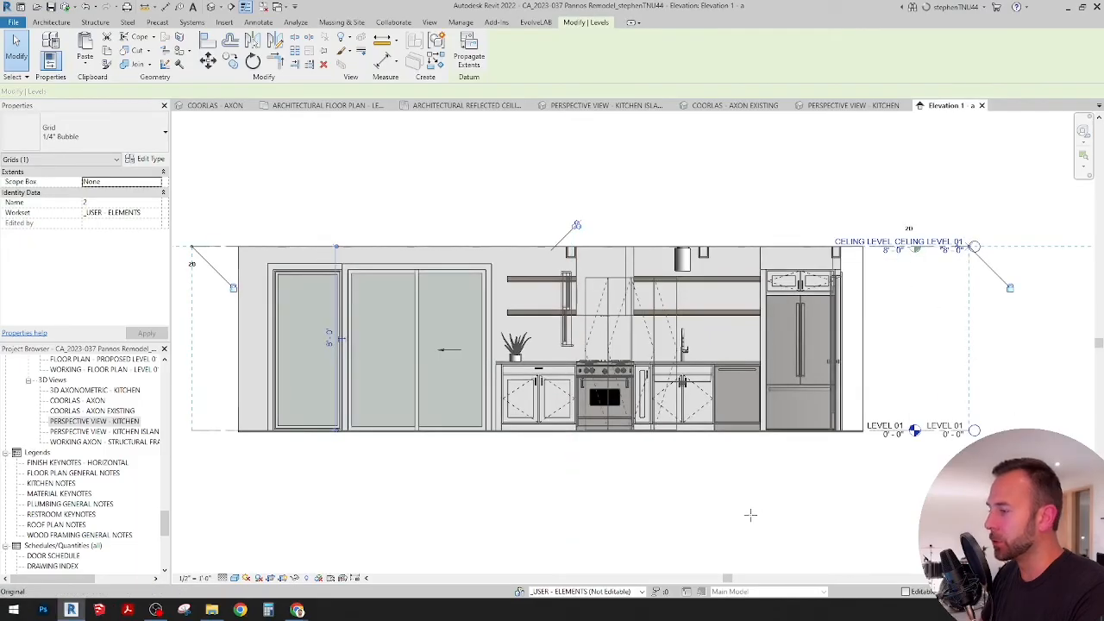
scroll(750, 515, up, 2)
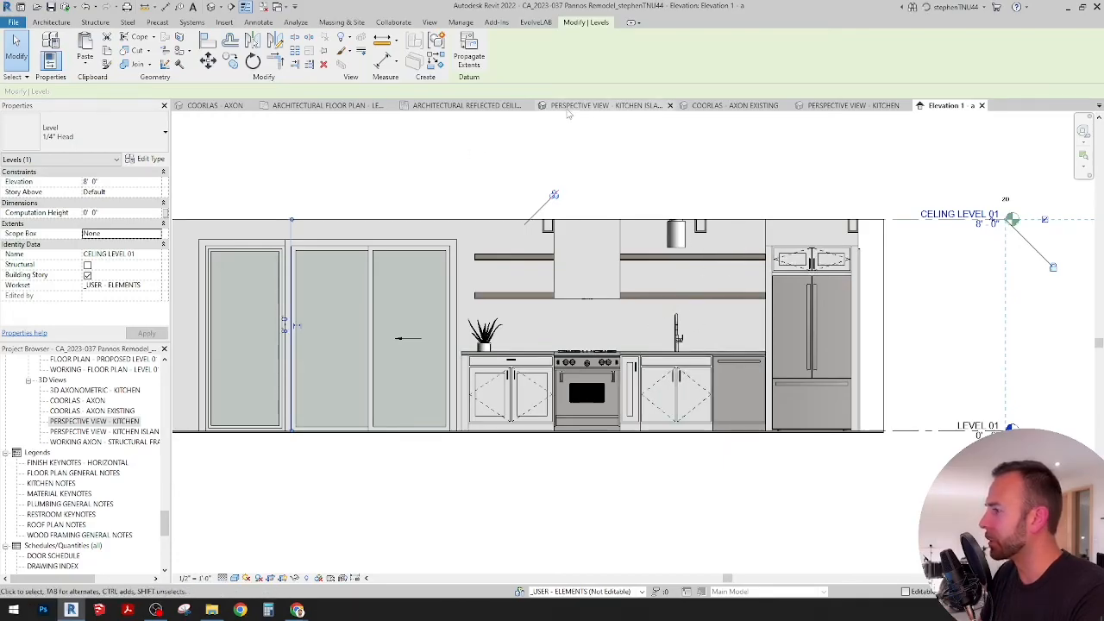
Step: Switch to the kitchen island perspective, check the cloud rendering's progress in the browser, and return to Revit
click(604, 106)
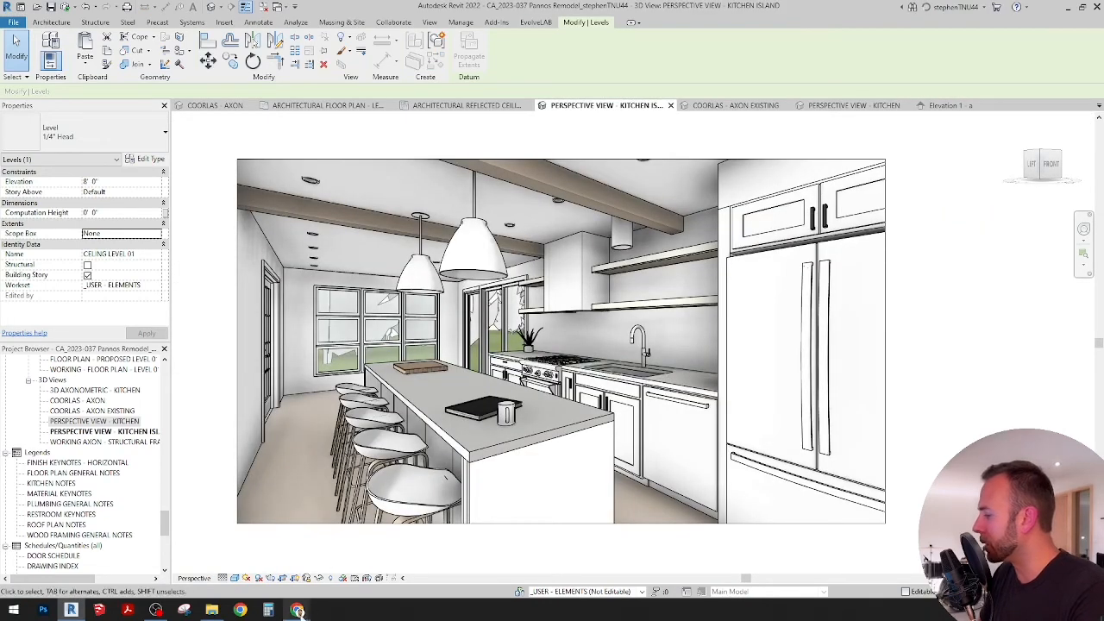
mouse_move(298, 611)
click(359, 553)
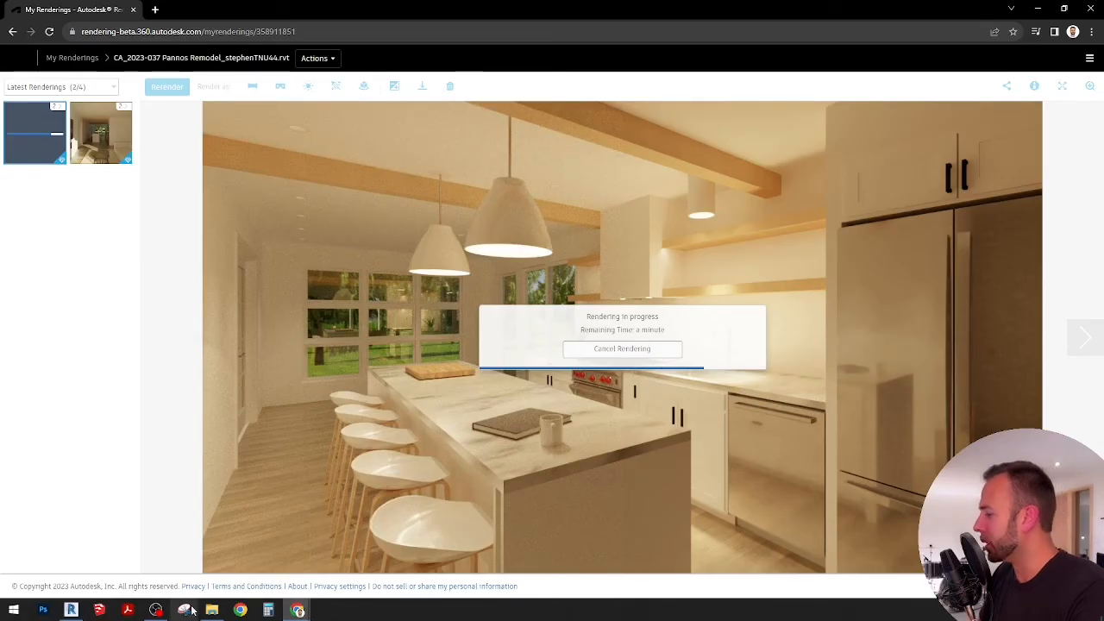
click(71, 609)
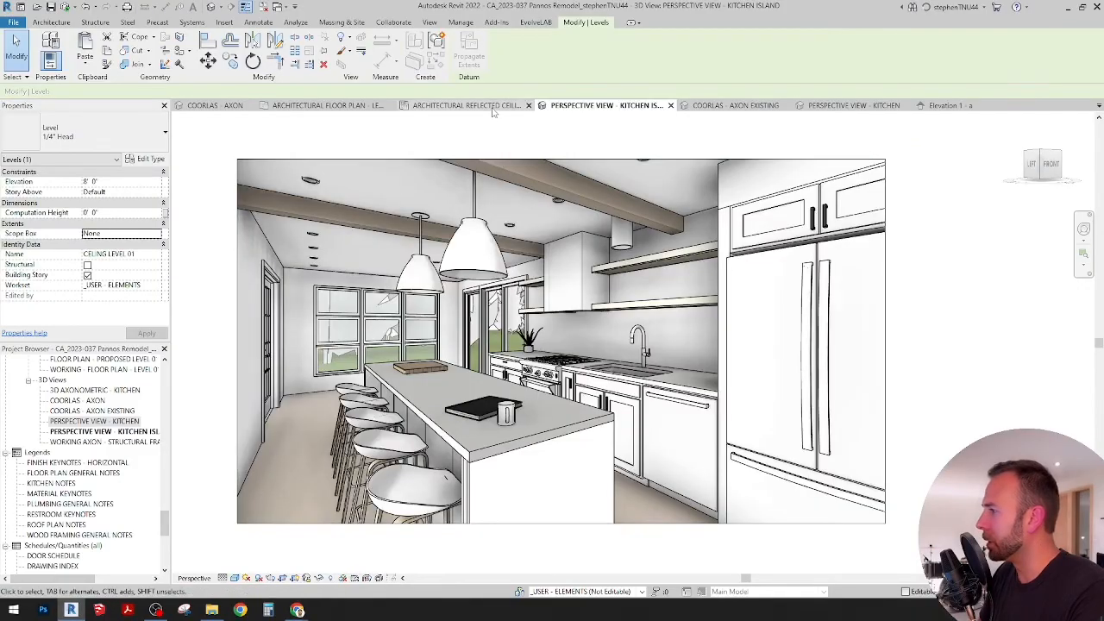
Step: Switch to the architectural reflected ceiling plan and examine the kitchen's recessed lights, island pendants and beams
click(465, 105)
scroll(578, 276, down, 4)
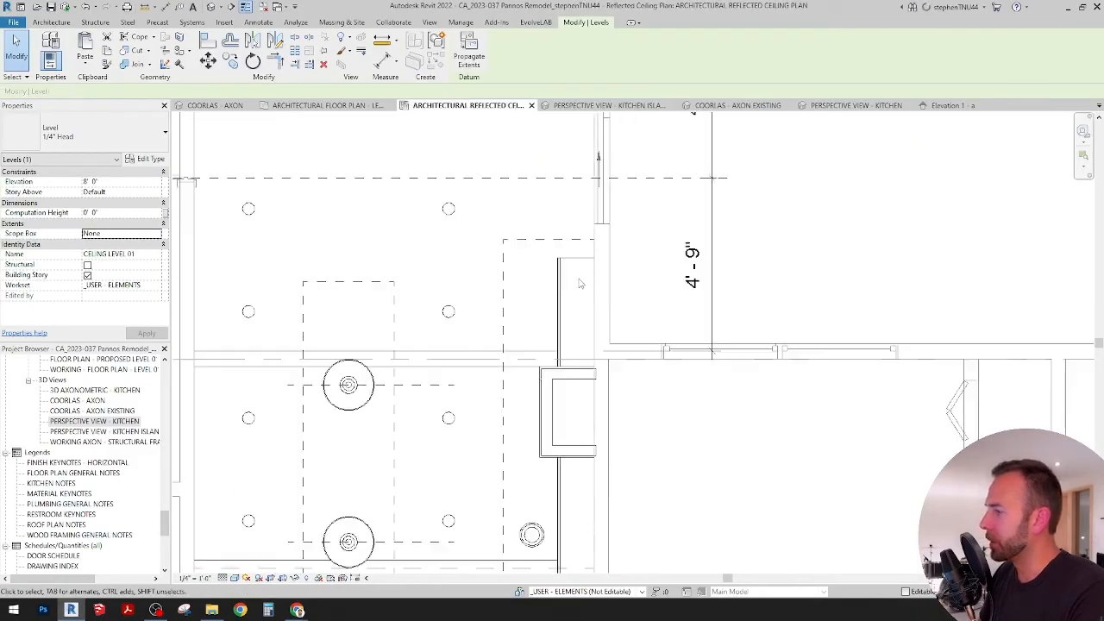
middle_drag(557, 324, 631, 301)
scroll(592, 381, down, 2)
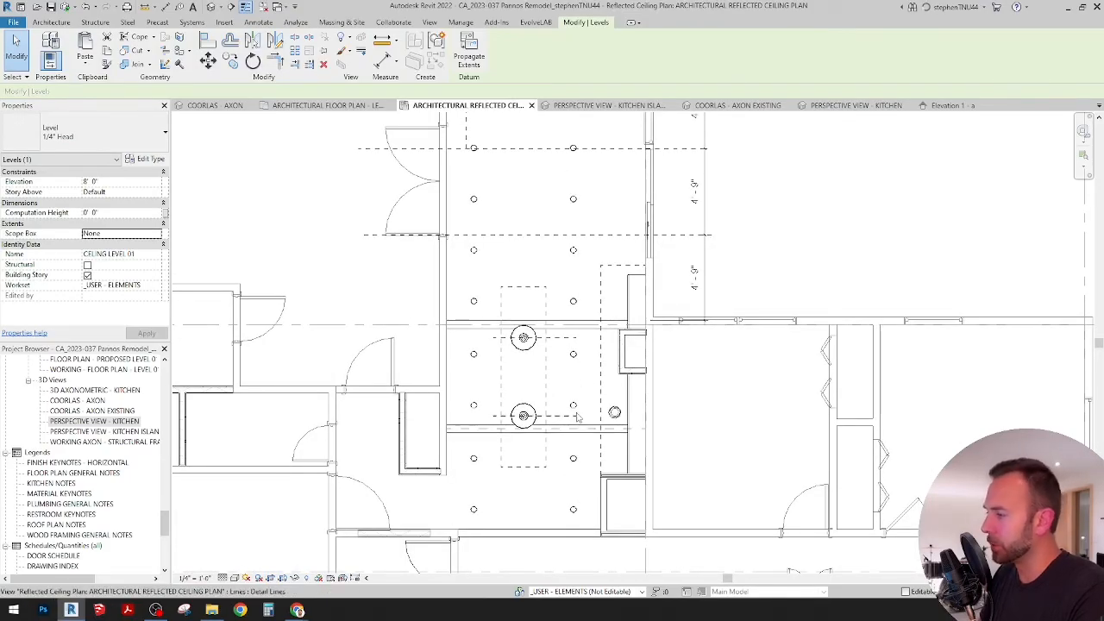
scroll(578, 416, up, 1)
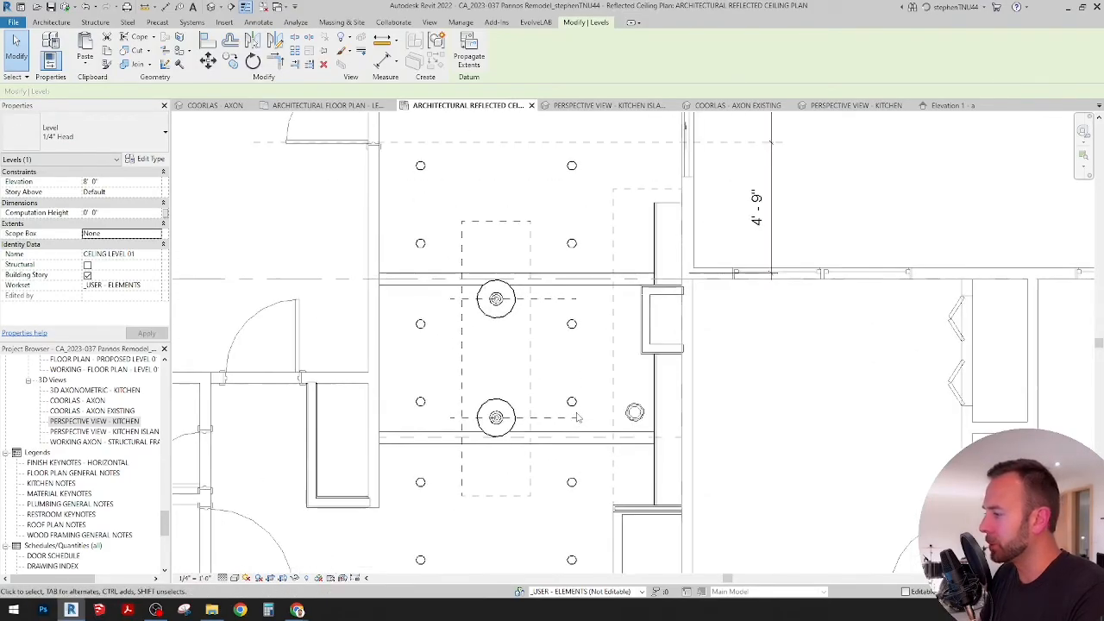
Step: Inspect the dashed detail lines that outline the island and the range wall counter in the ceiling plan
click(609, 314)
key(Escape)
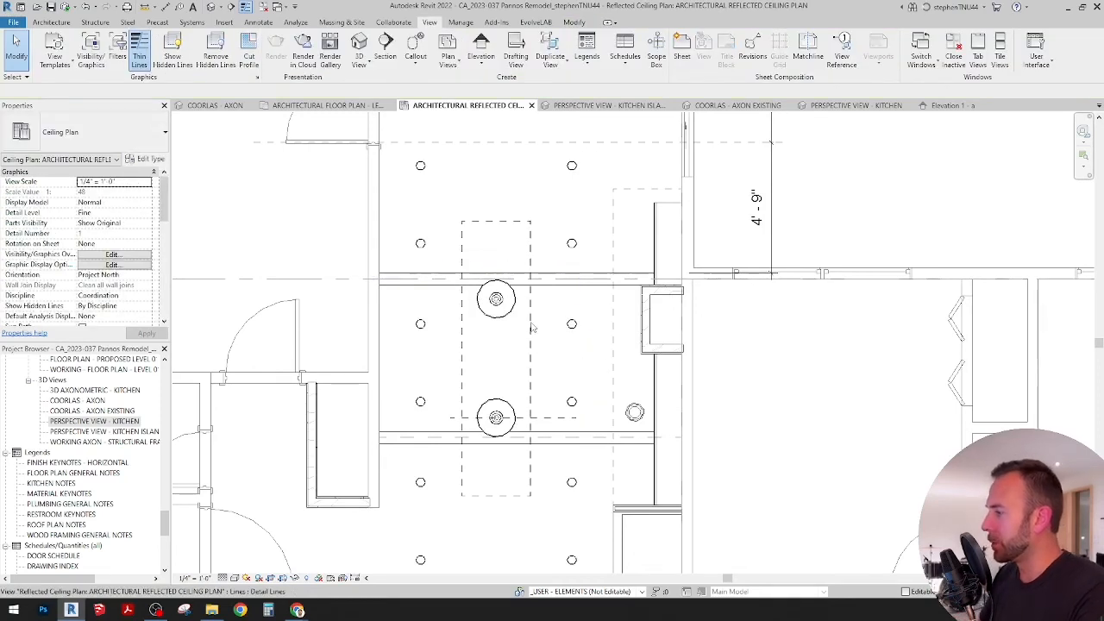
click(532, 362)
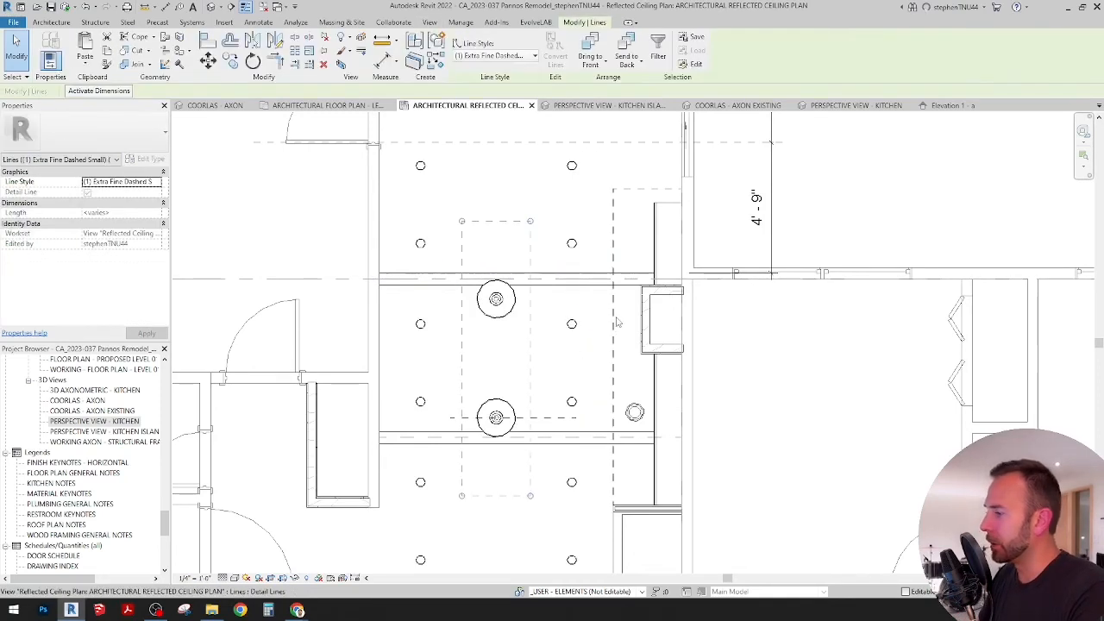
key(Tab)
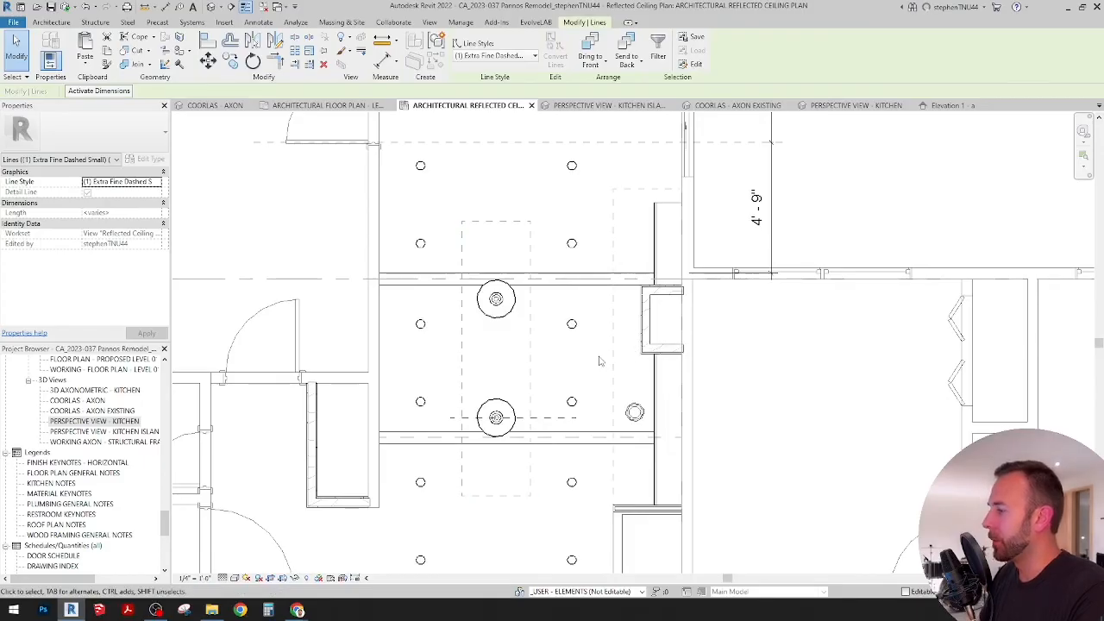
key(Escape)
Step: Examine how the recessed lights are spaced around the island and along the range wall counter in the ceiling plan
scroll(578, 371, down, 2)
scroll(579, 371, down, 3)
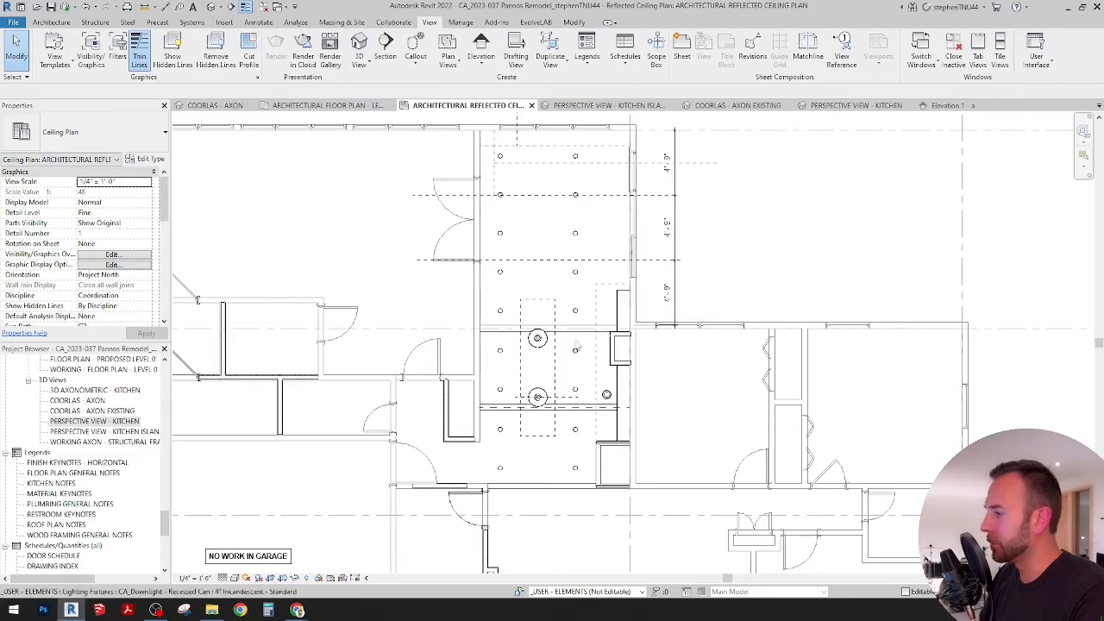
scroll(576, 225, up, 2)
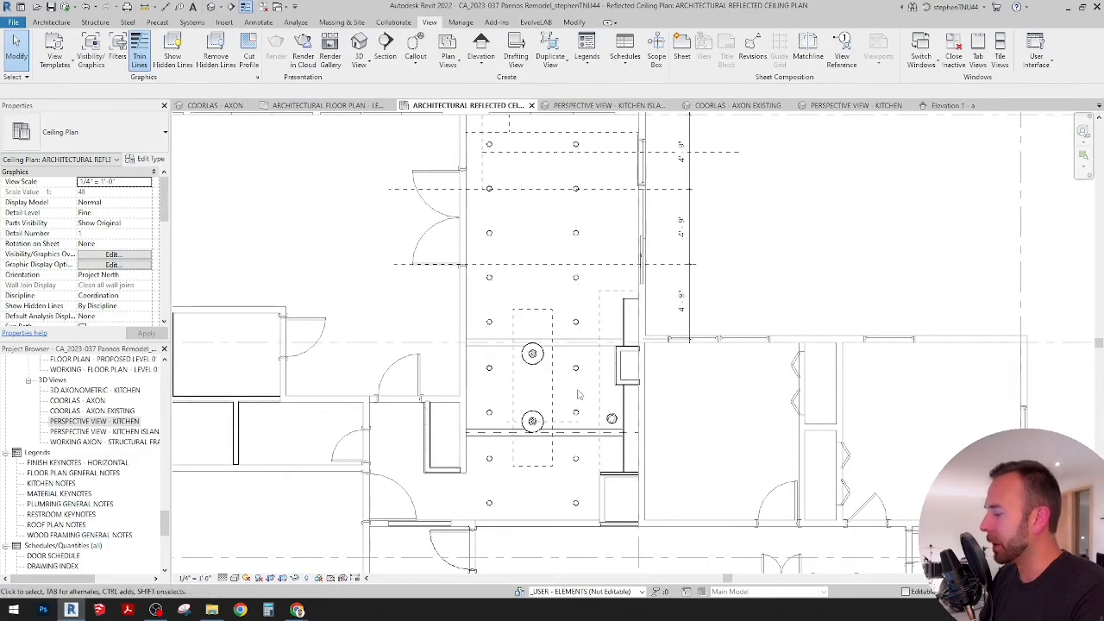
scroll(576, 377, up, 1)
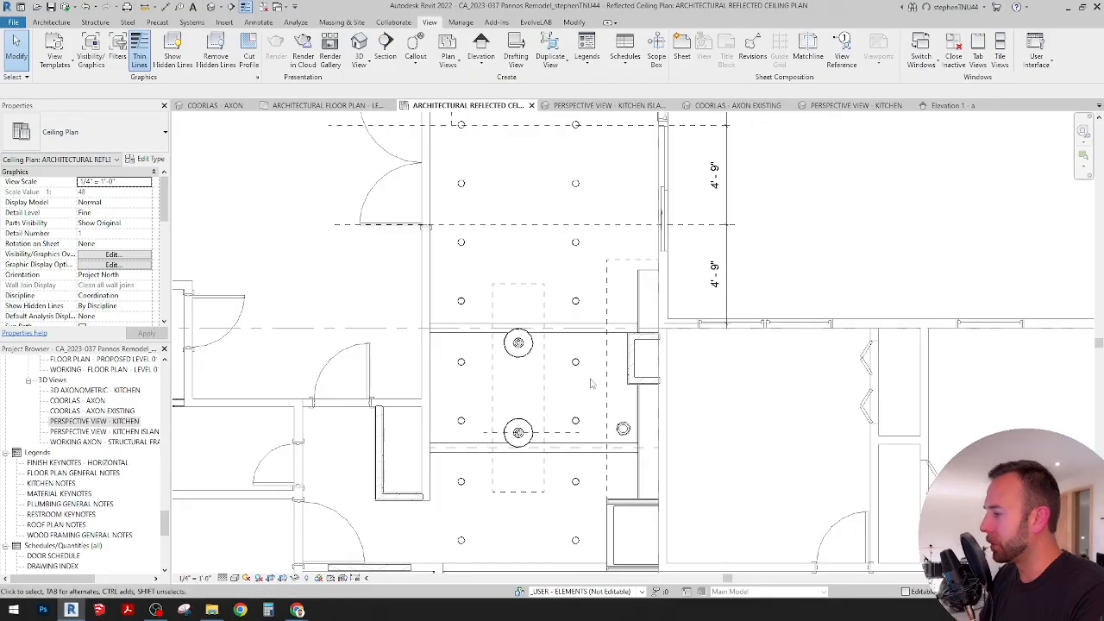
Step: Delete the short horizontal dashed detail line that crosses the lower island pendant in the ceiling plan
click(559, 432)
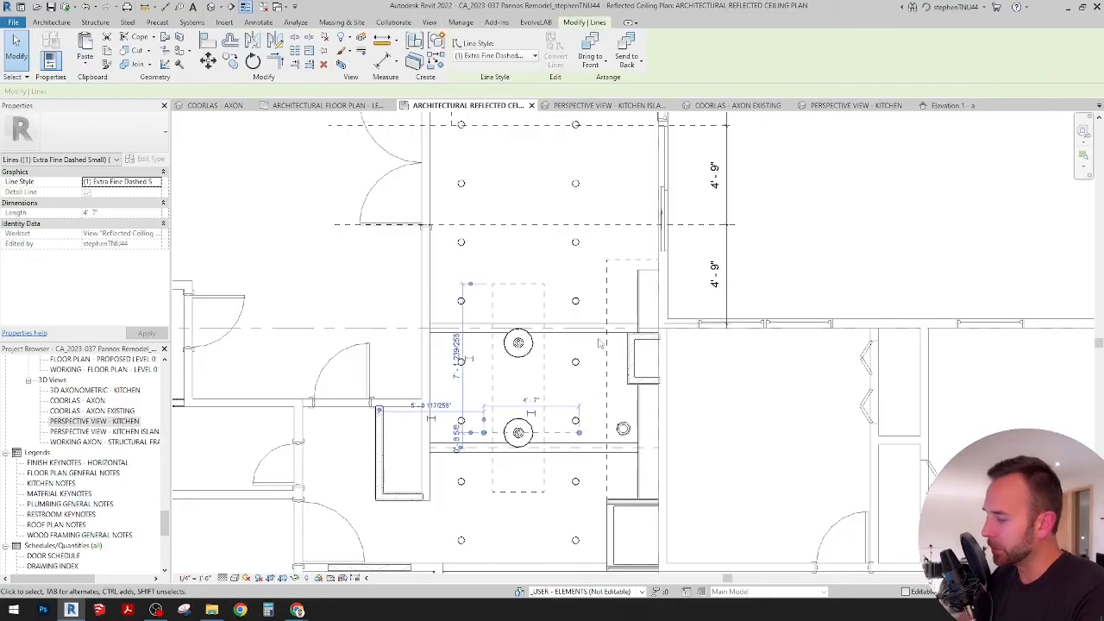
key(Delete)
Step: Review the whole kitchen ceiling plan's lights, beams and dashed outlines, and switch to the kitchen rendering in Windows Photo Viewer
scroll(600, 346, down, 1)
middle_drag(601, 349, 595, 431)
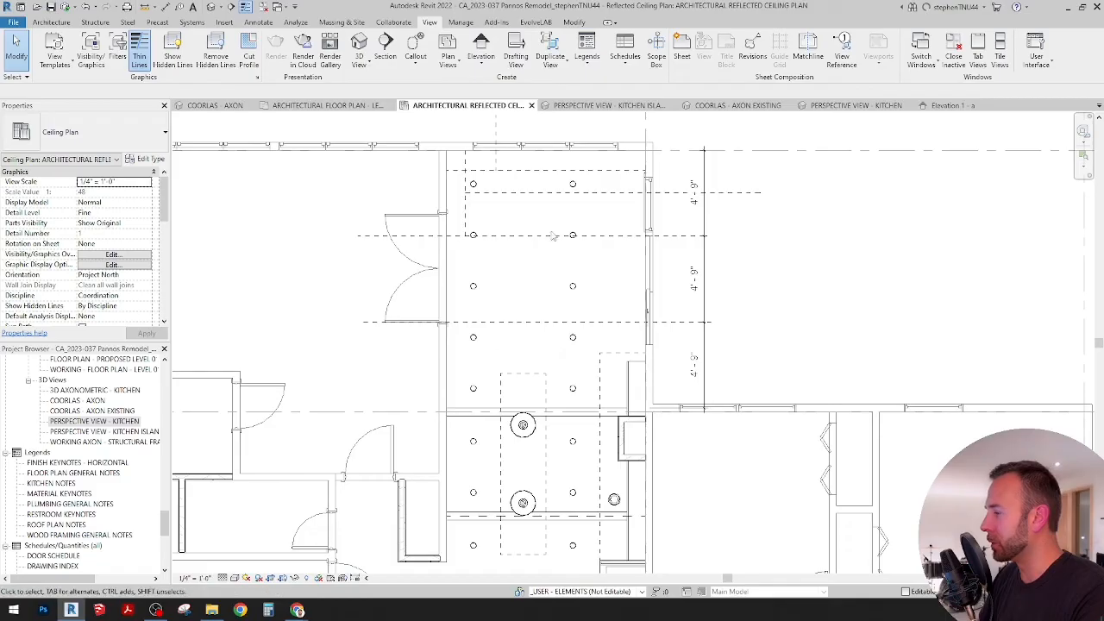
scroll(557, 251, down, 2)
middle_drag(581, 411, 584, 339)
middle_drag(584, 447, 589, 399)
scroll(576, 423, up, 3)
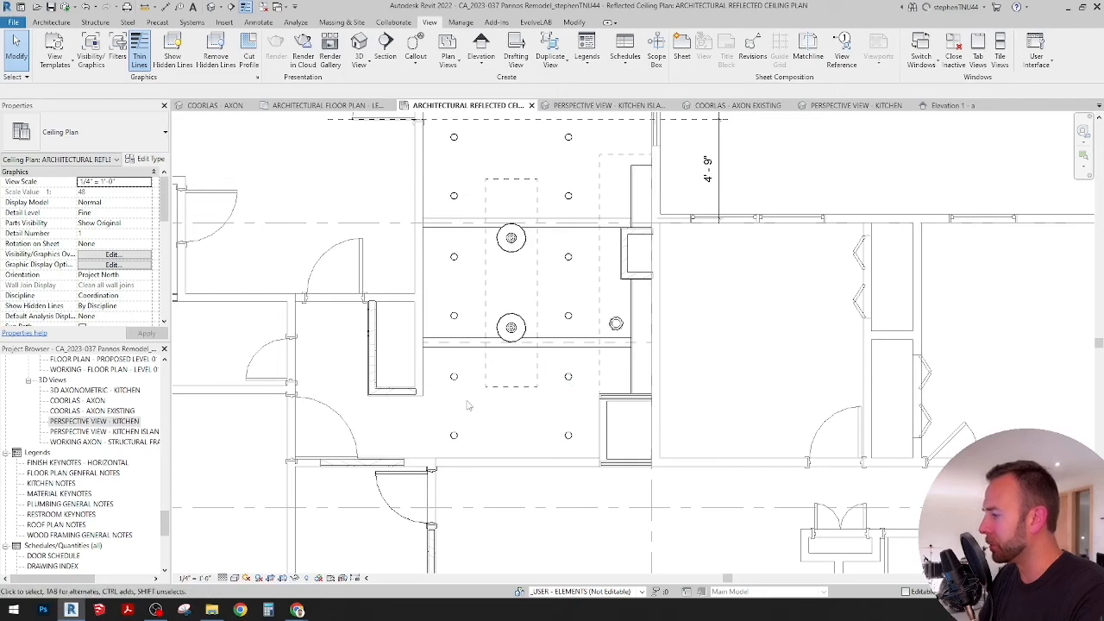
scroll(530, 392, down, 1)
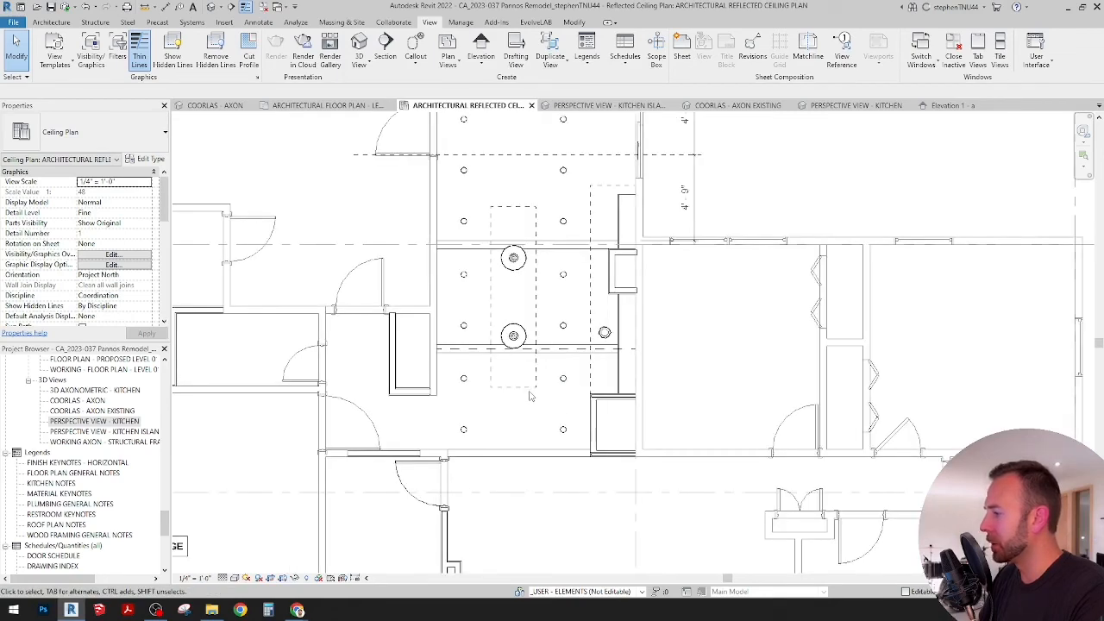
scroll(555, 390, up, 2)
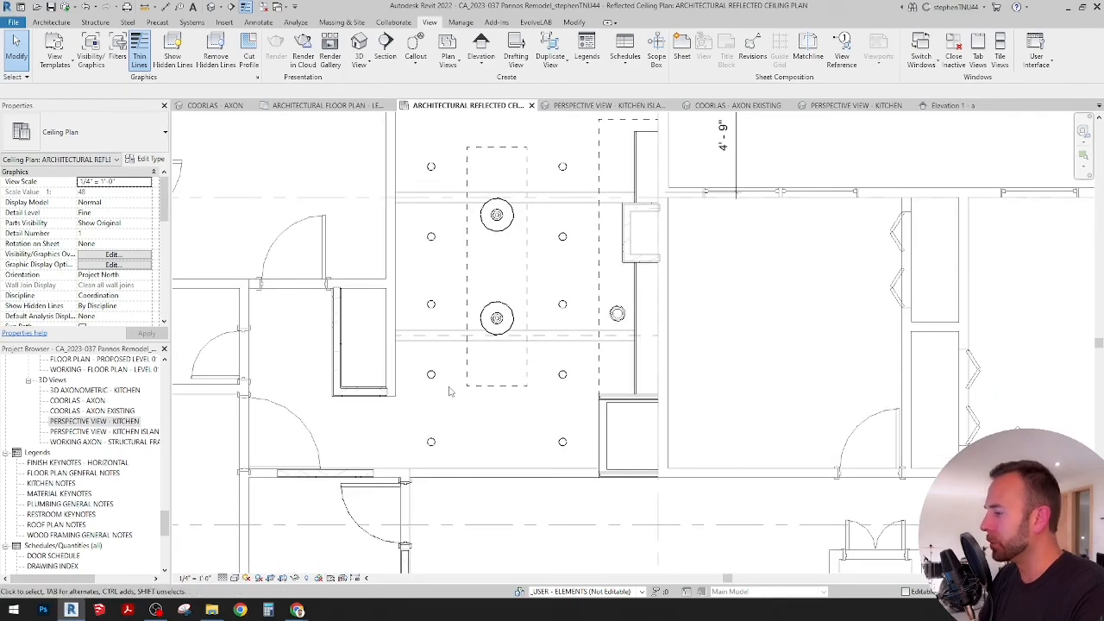
scroll(548, 397, down, 1)
scroll(552, 395, down, 1)
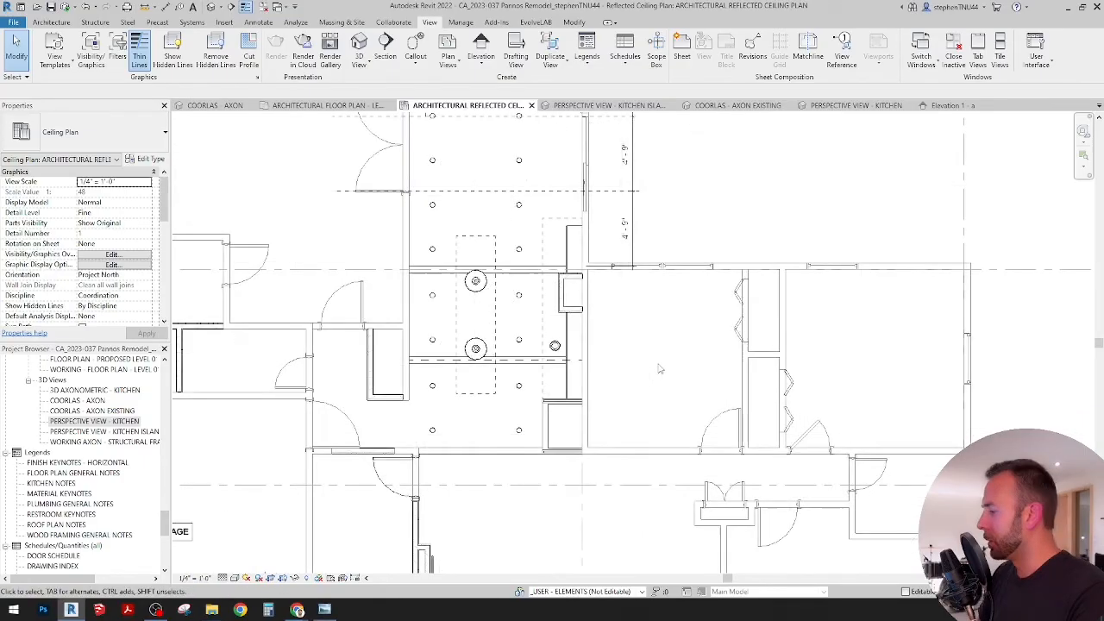
click(325, 610)
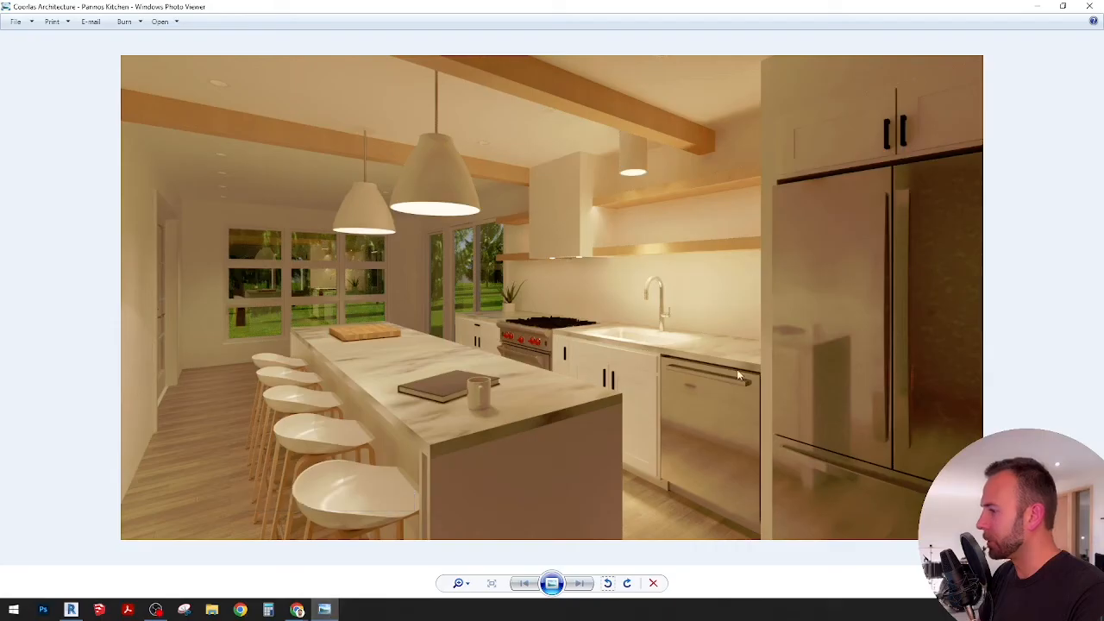